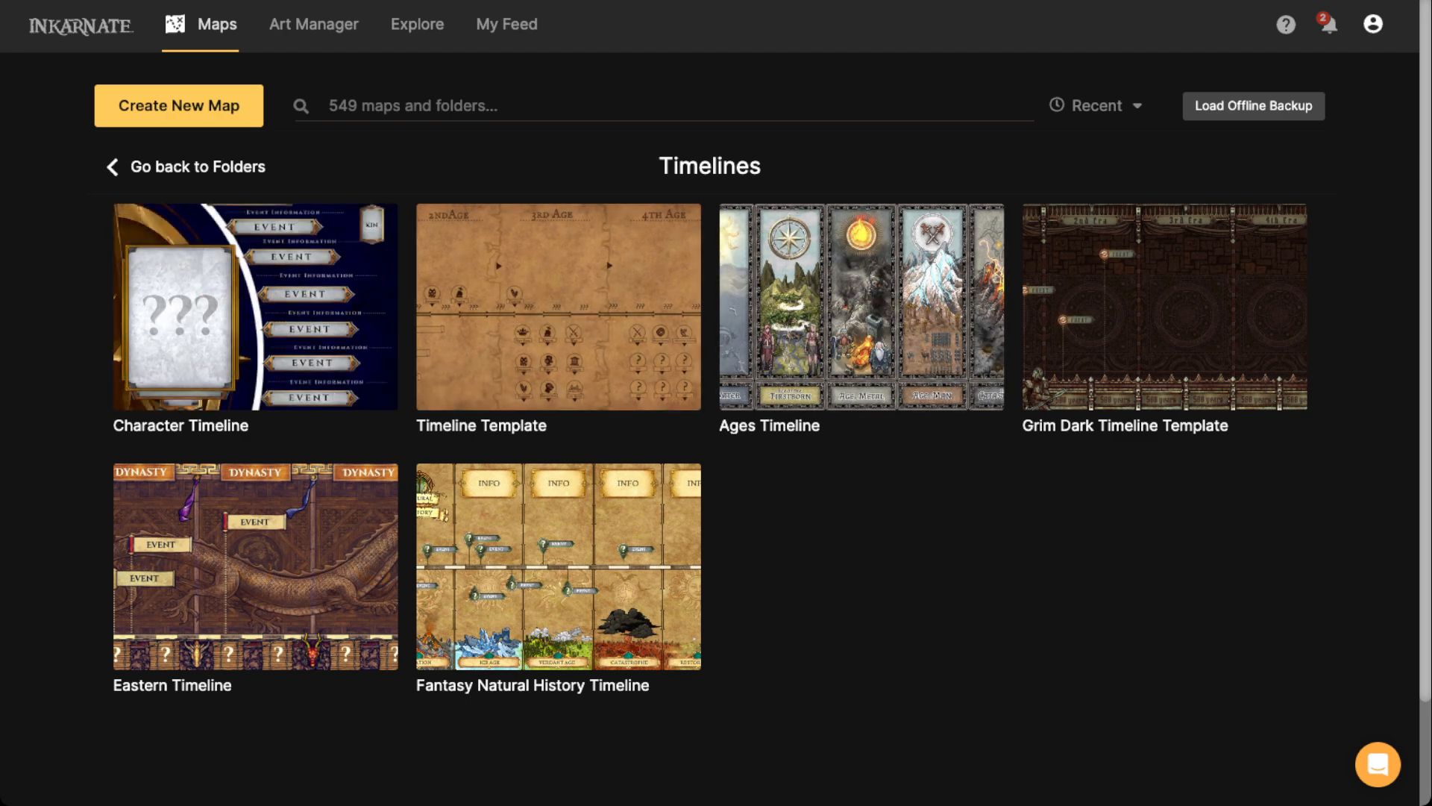
Look through the templates in the Timelines folder, from Character Timeline to Fantasy Natural History Timeline.
left_click(255, 351)
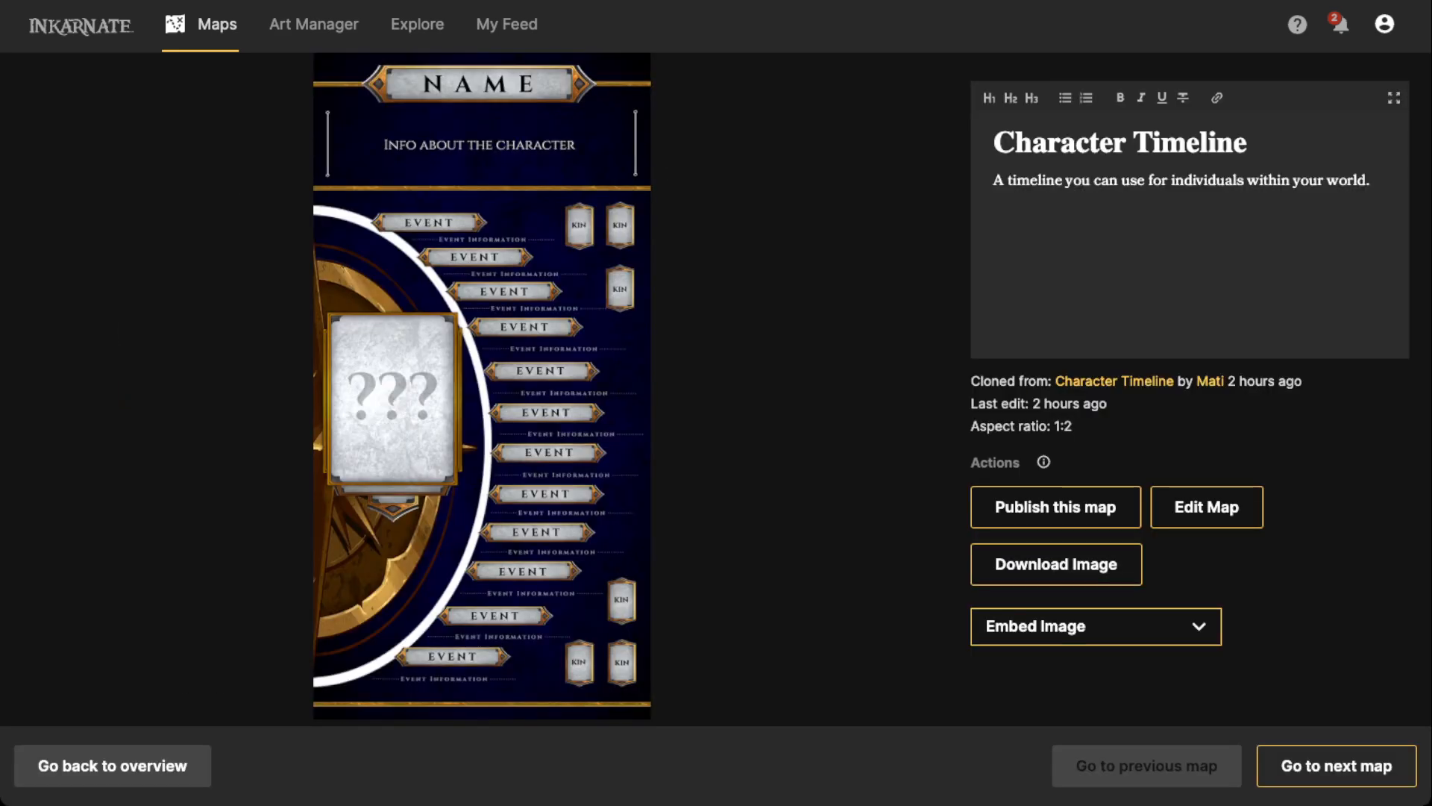
key("Right")
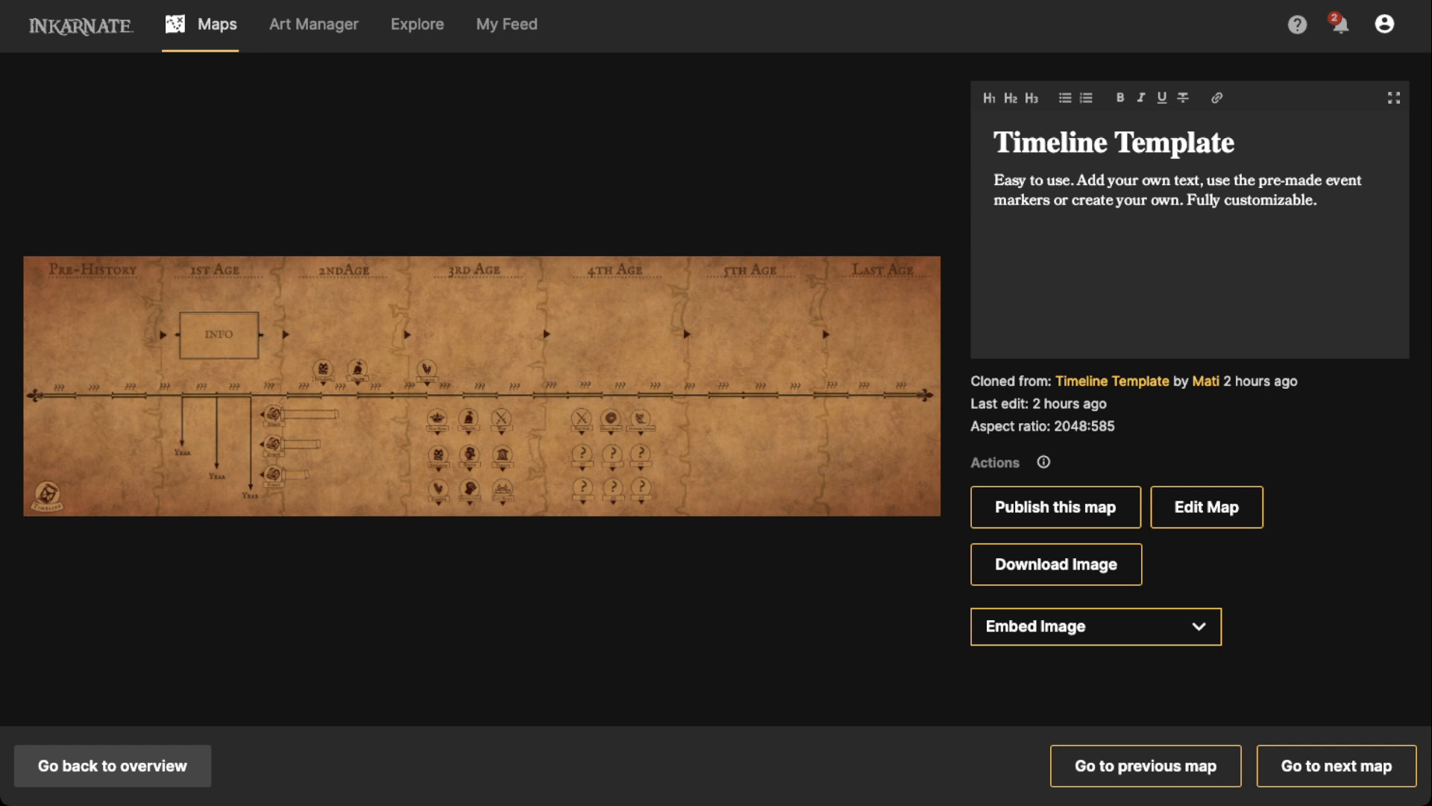
key("Right")
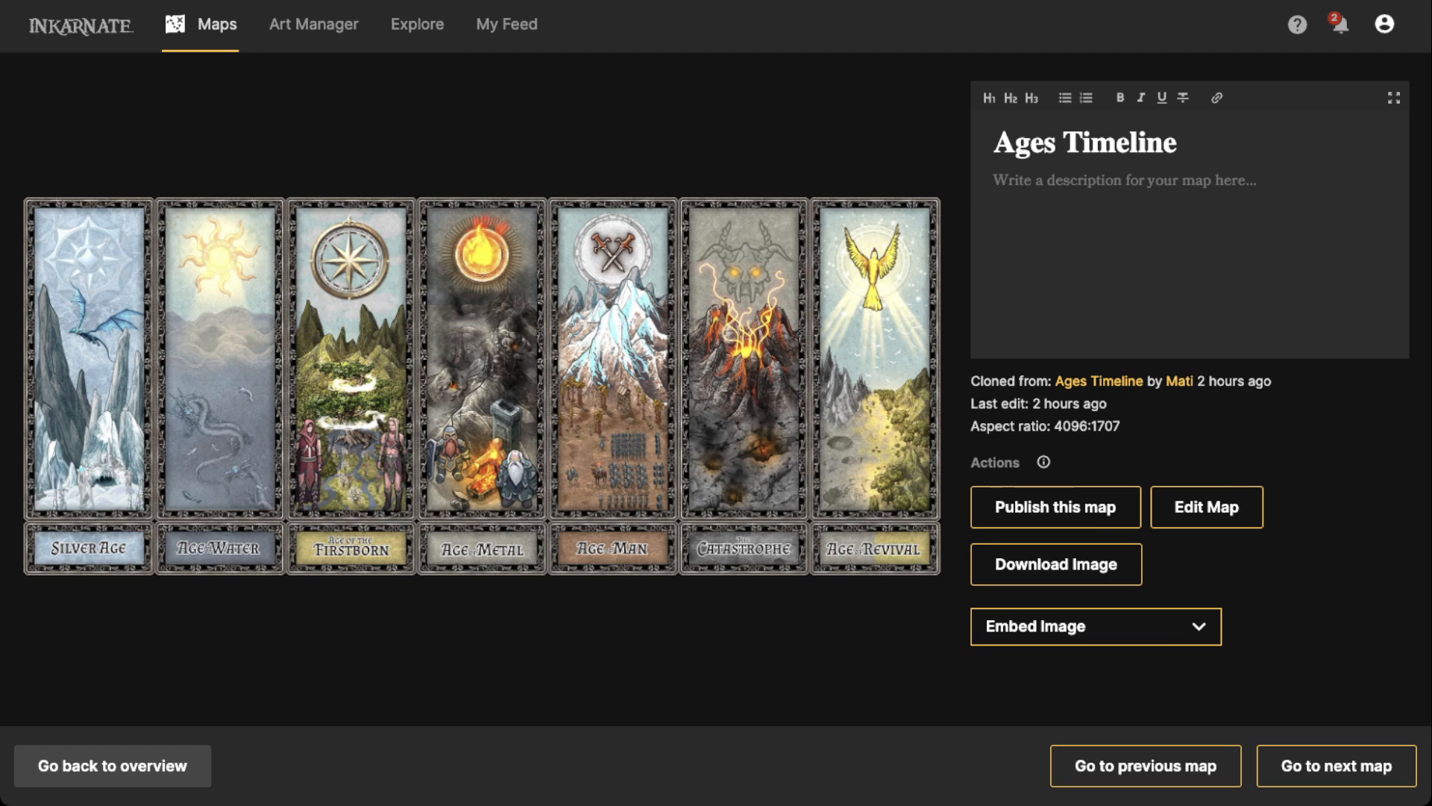
key("Right")
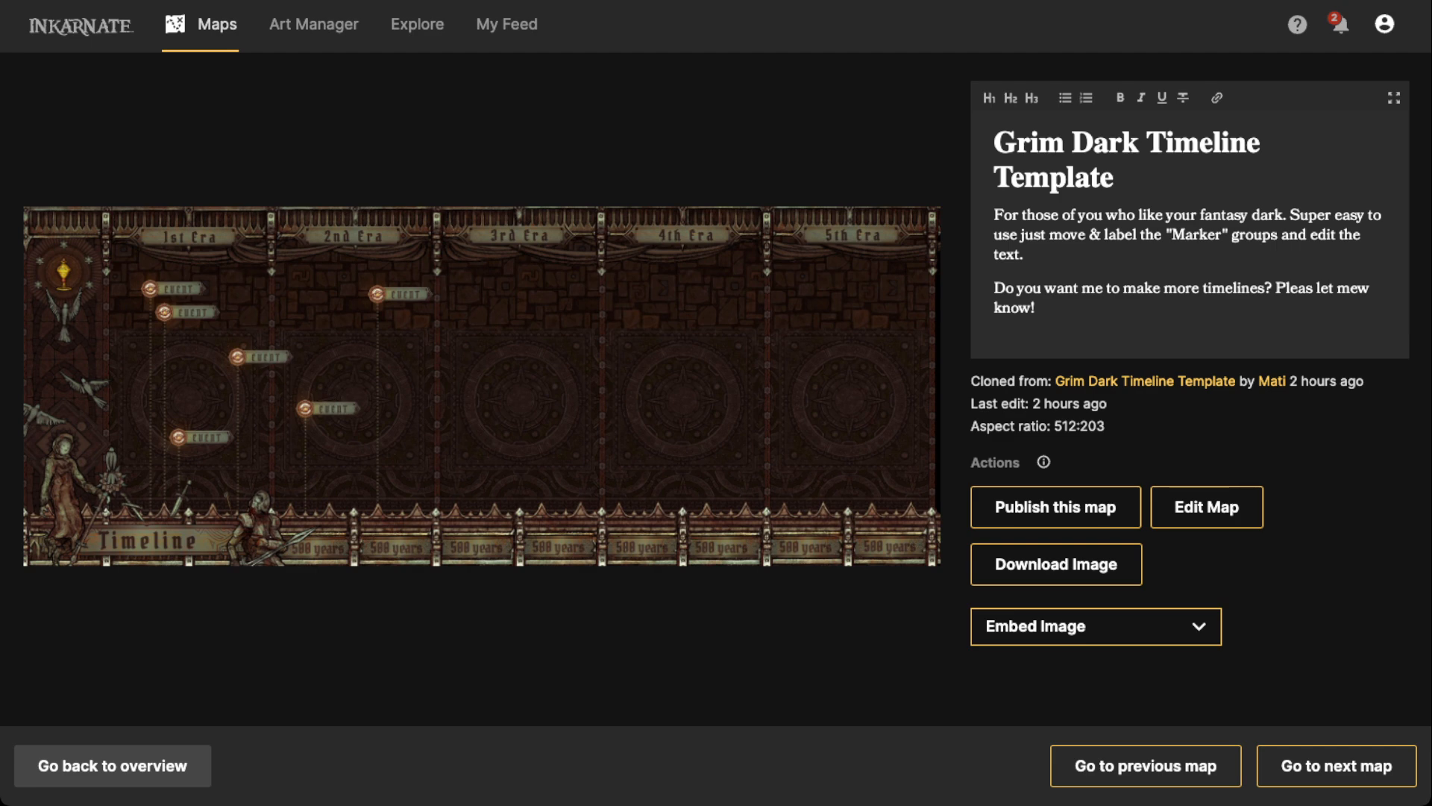
key("Right")
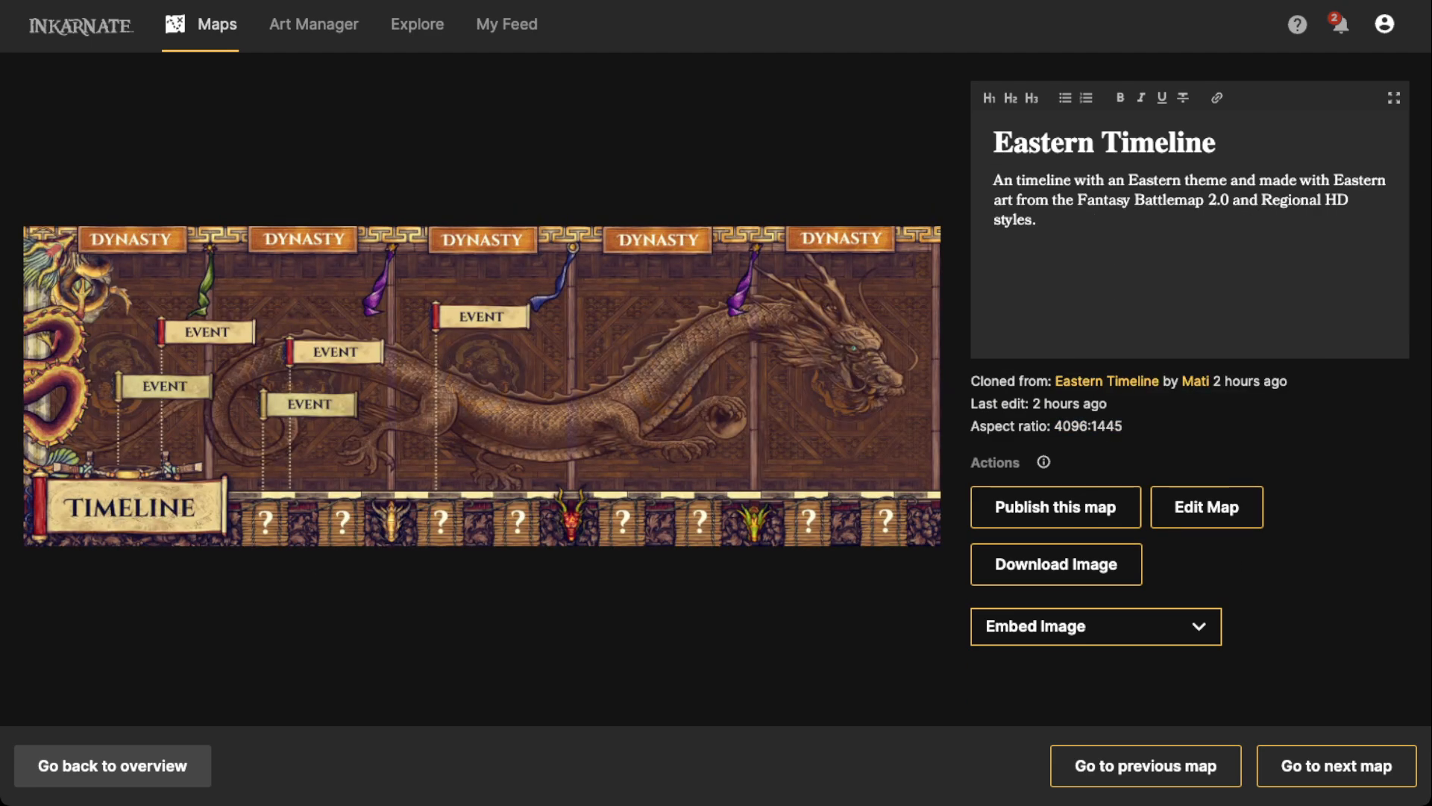
key("Right")
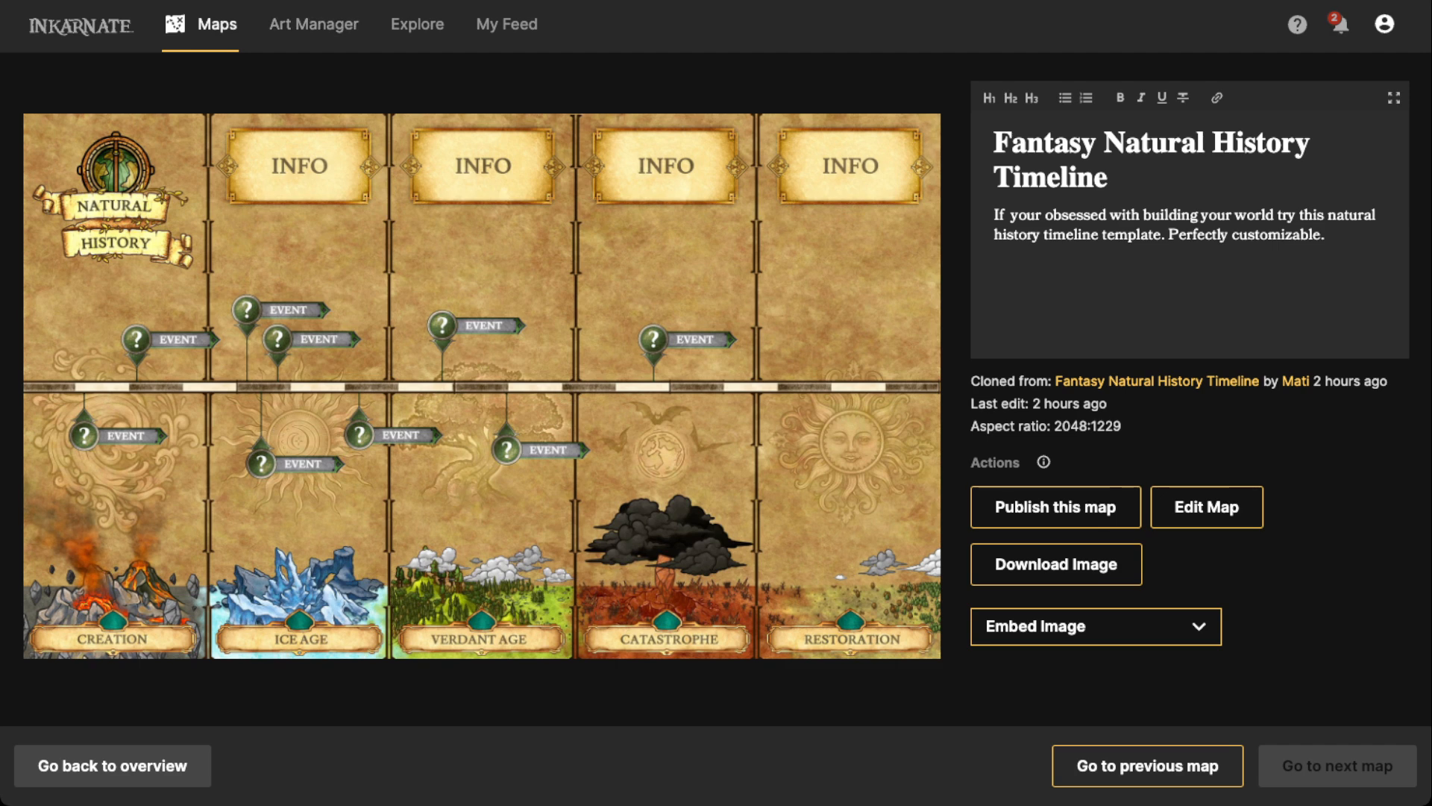
Start a new map and choose the Fantasy World style.
left_click(217, 25)
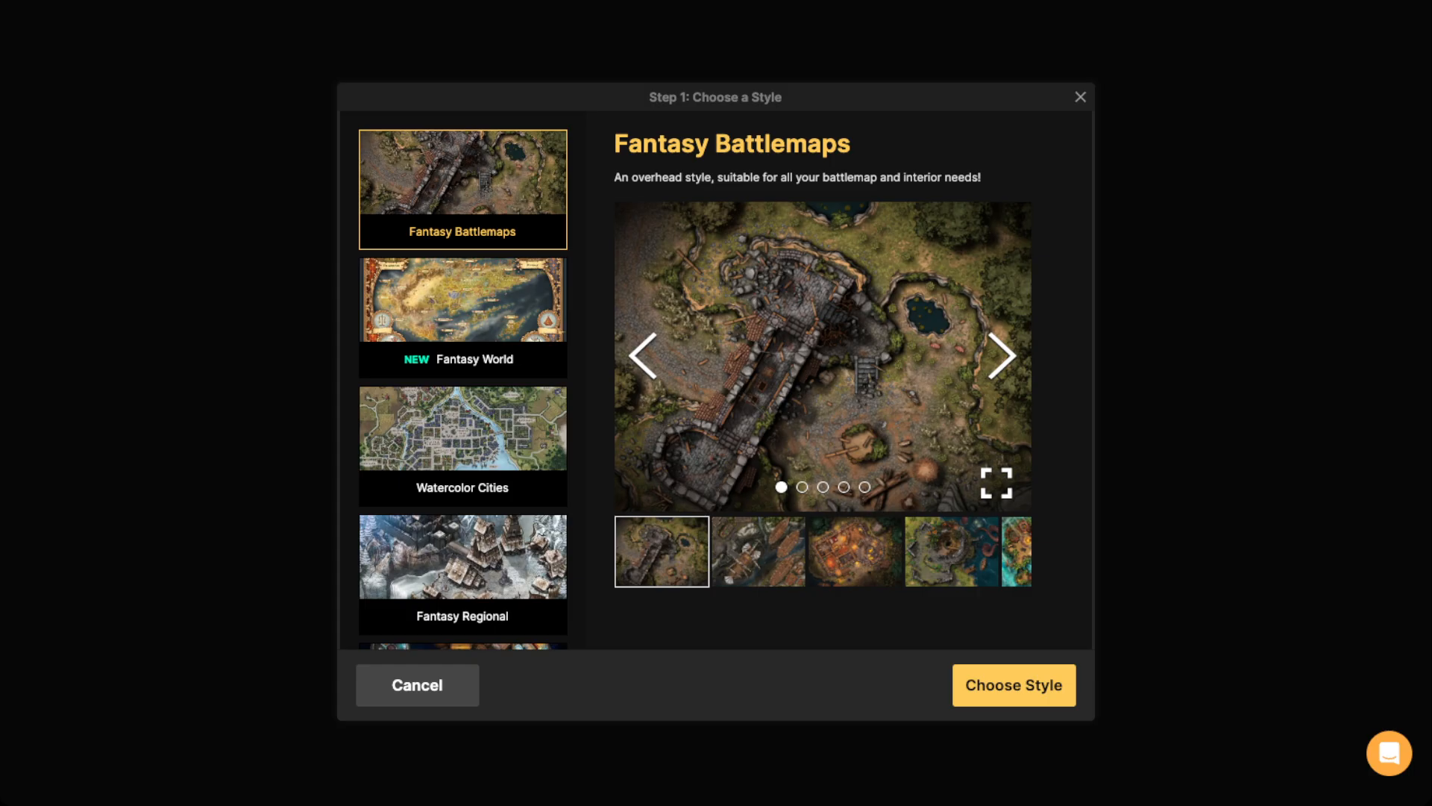
left_click(462, 317)
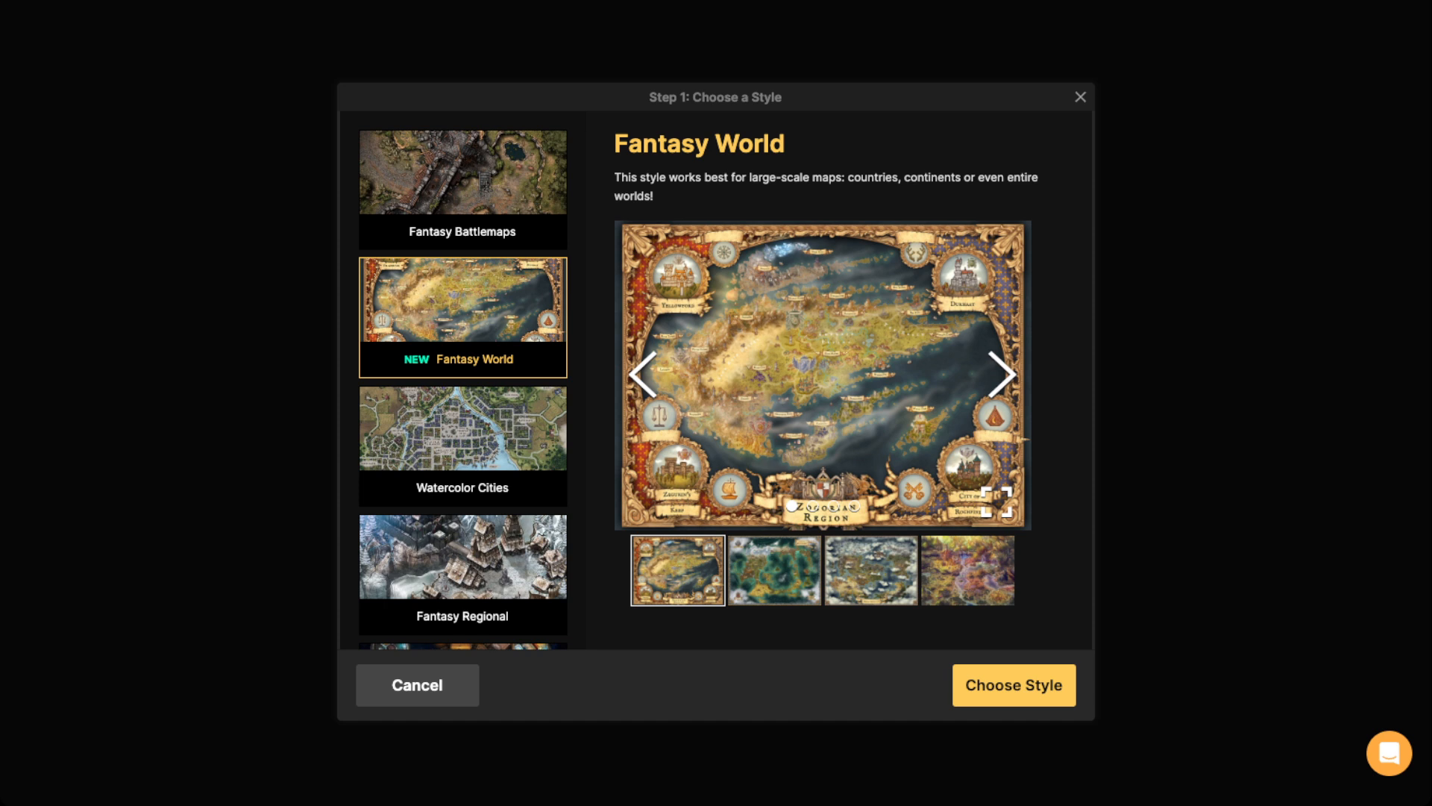
left_click(1014, 685)
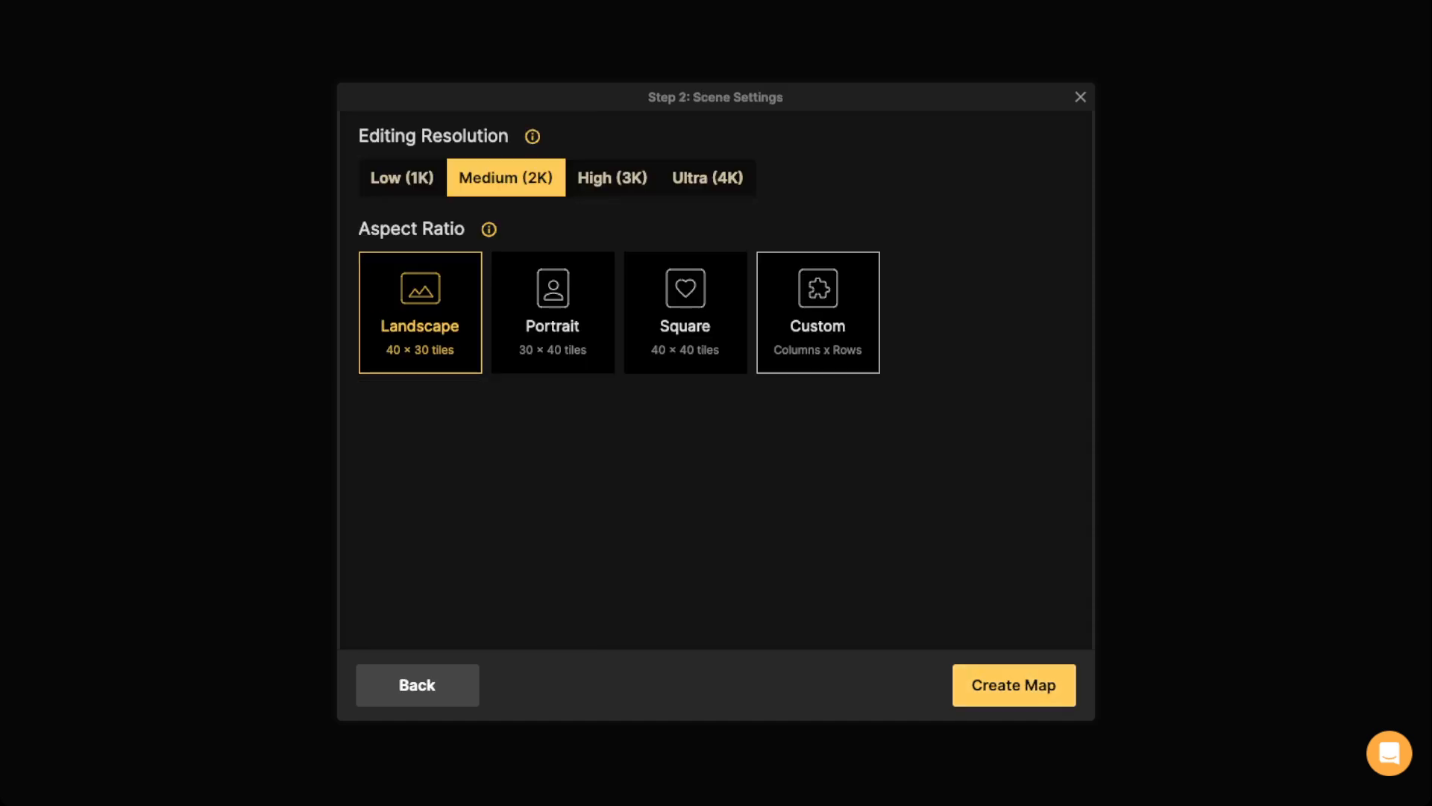
Set a custom aspect ratio of 25 columns by 15 rows for the new map.
left_click(817, 312)
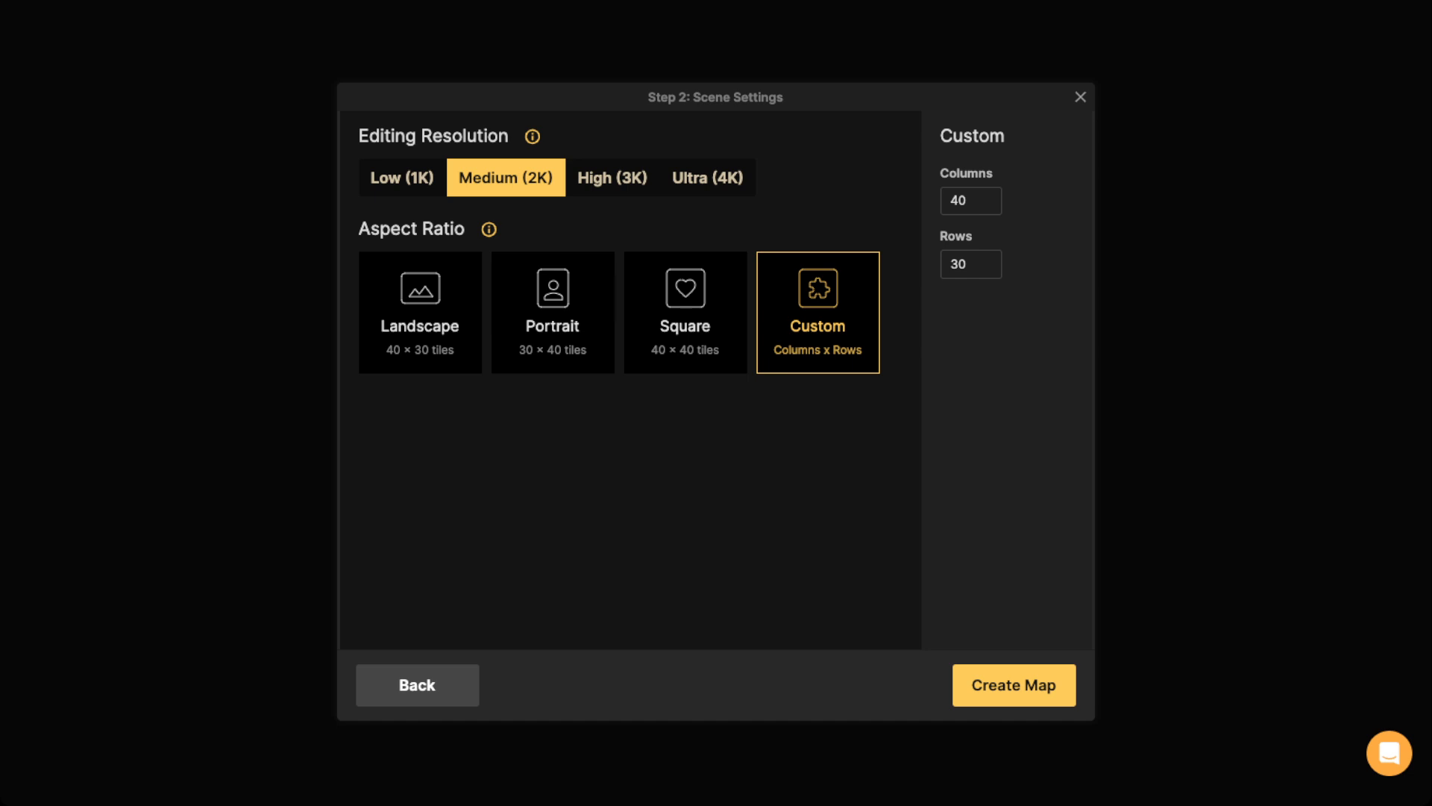
double_click(967, 200)
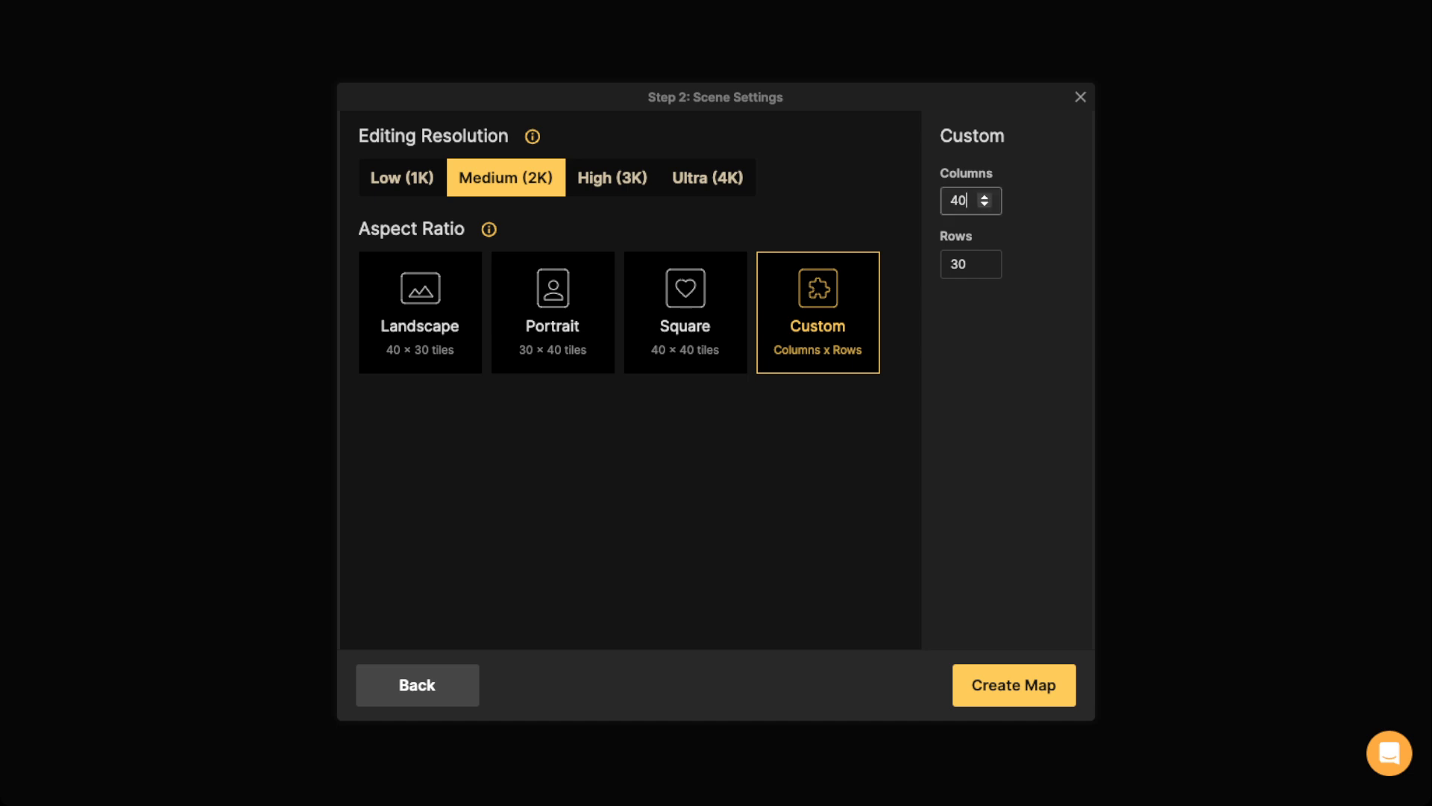
type("25")
key("Tab")
type("15")
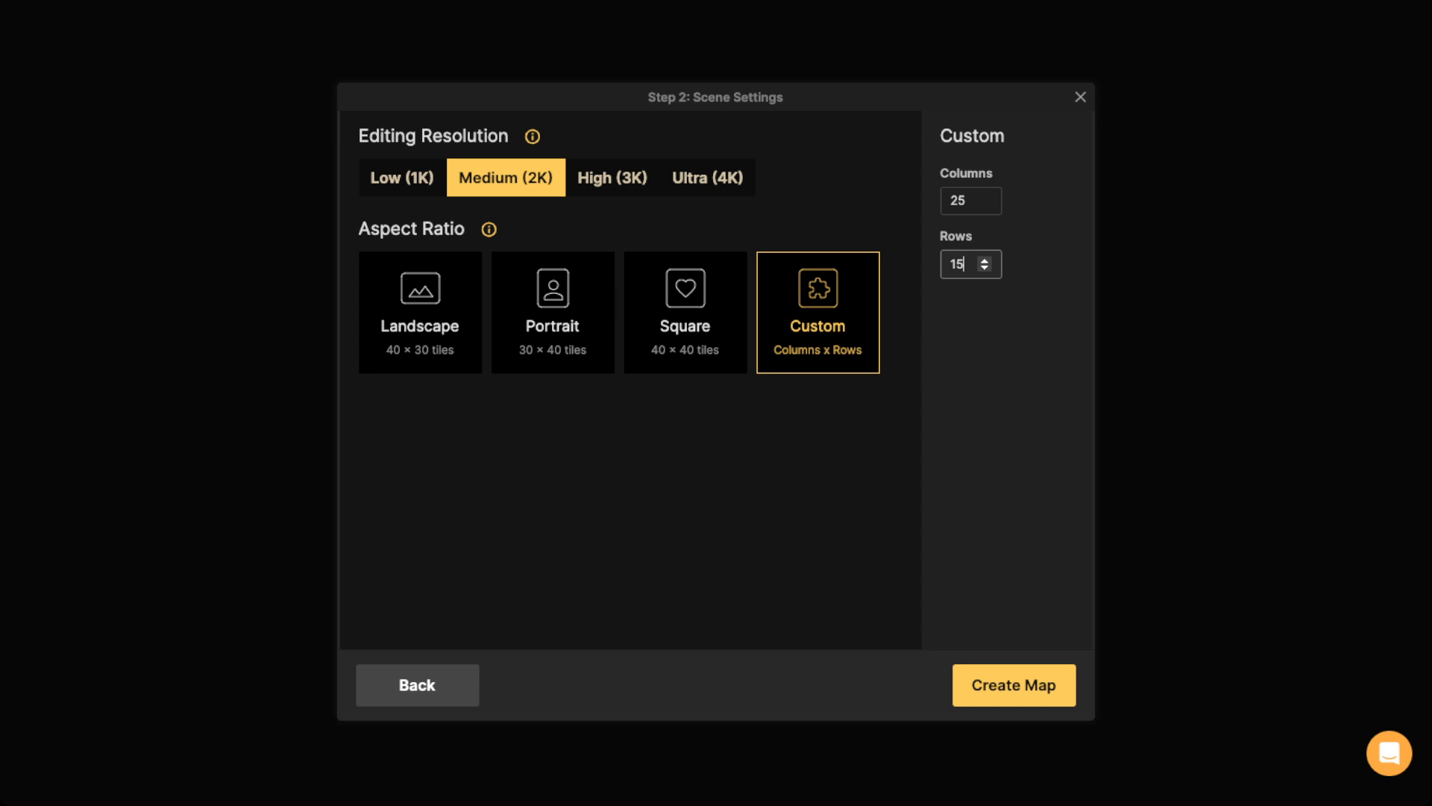
Set the editing resolution to Ultra (4K) and create the map.
left_click(707, 177)
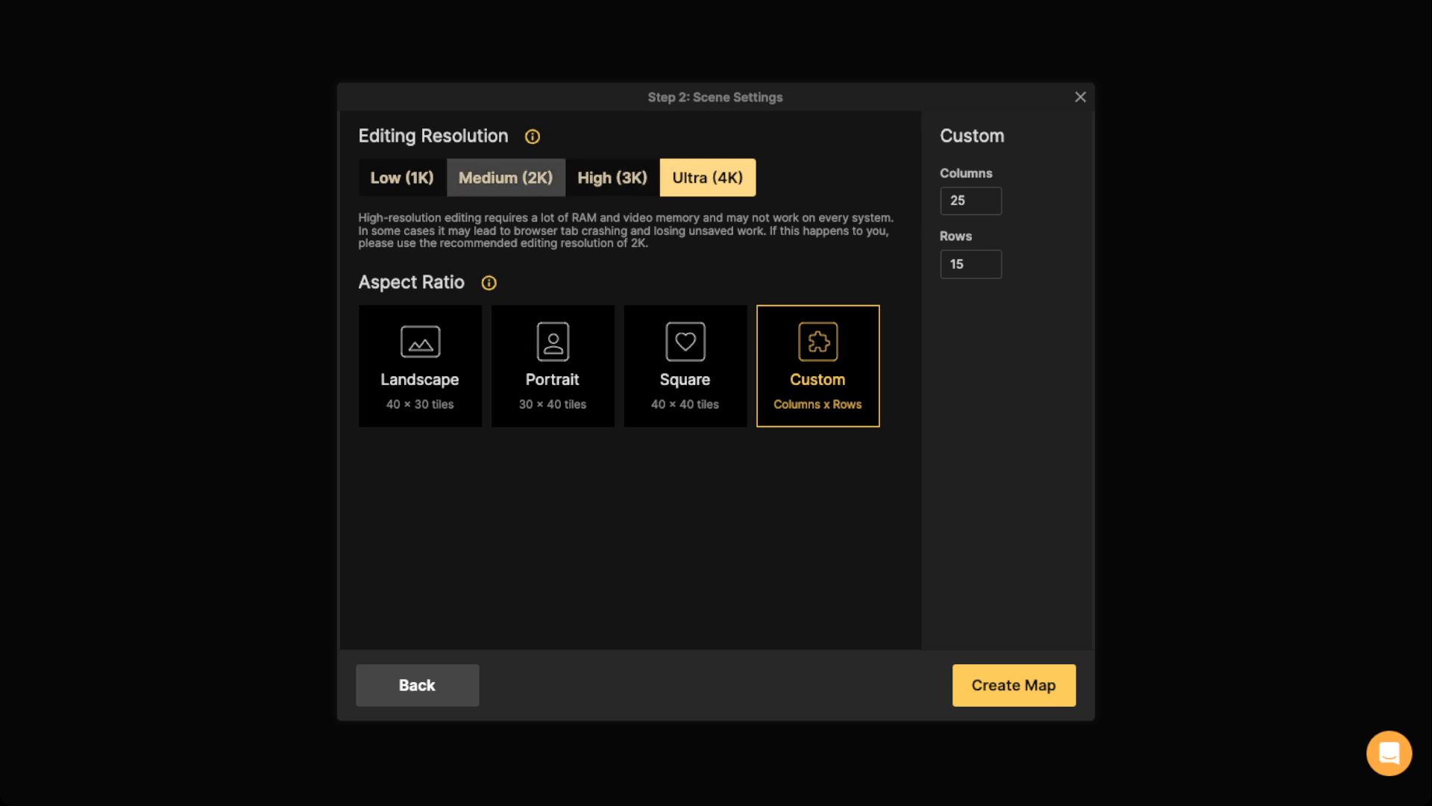
left_click(506, 177)
left_click(613, 177)
left_click(707, 178)
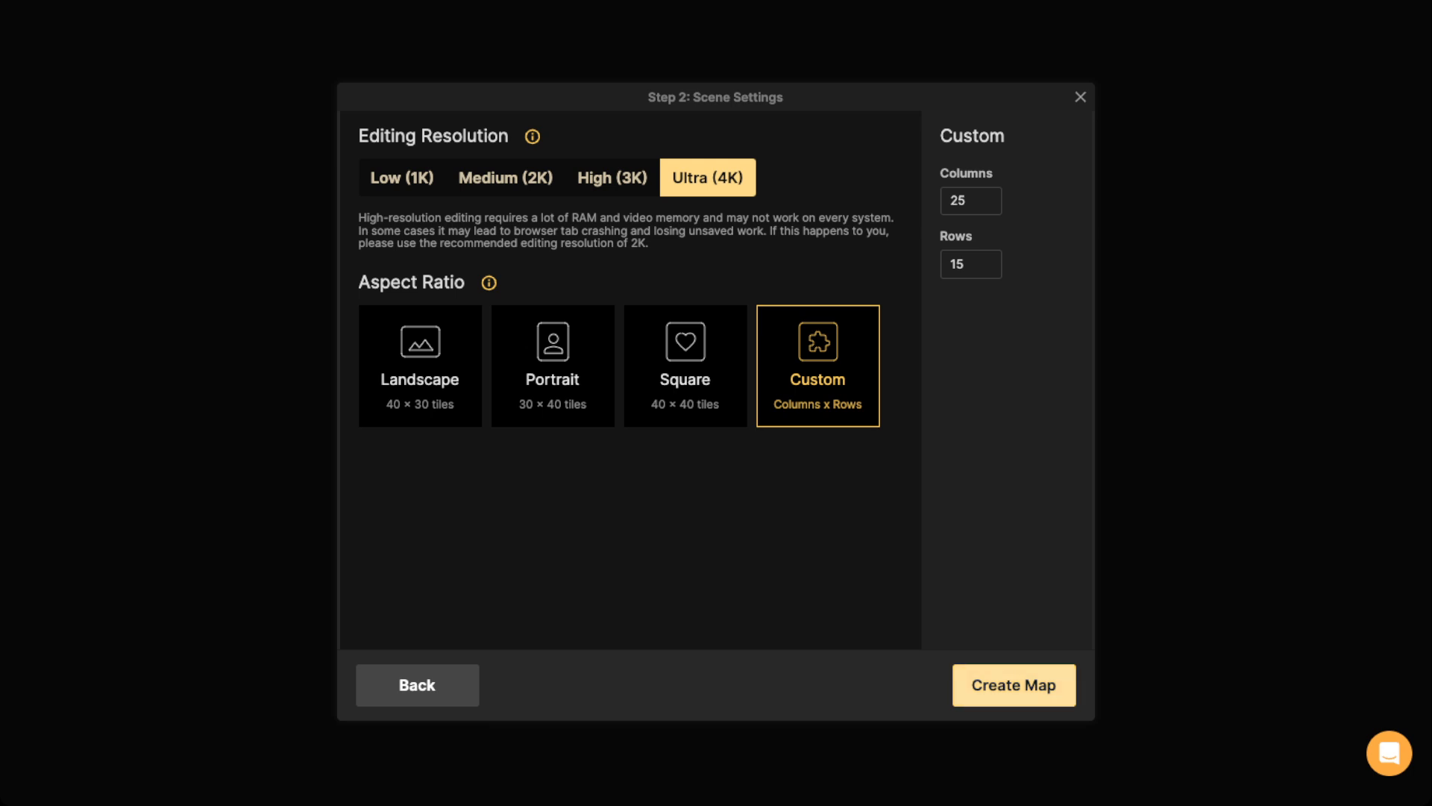
left_click(1014, 685)
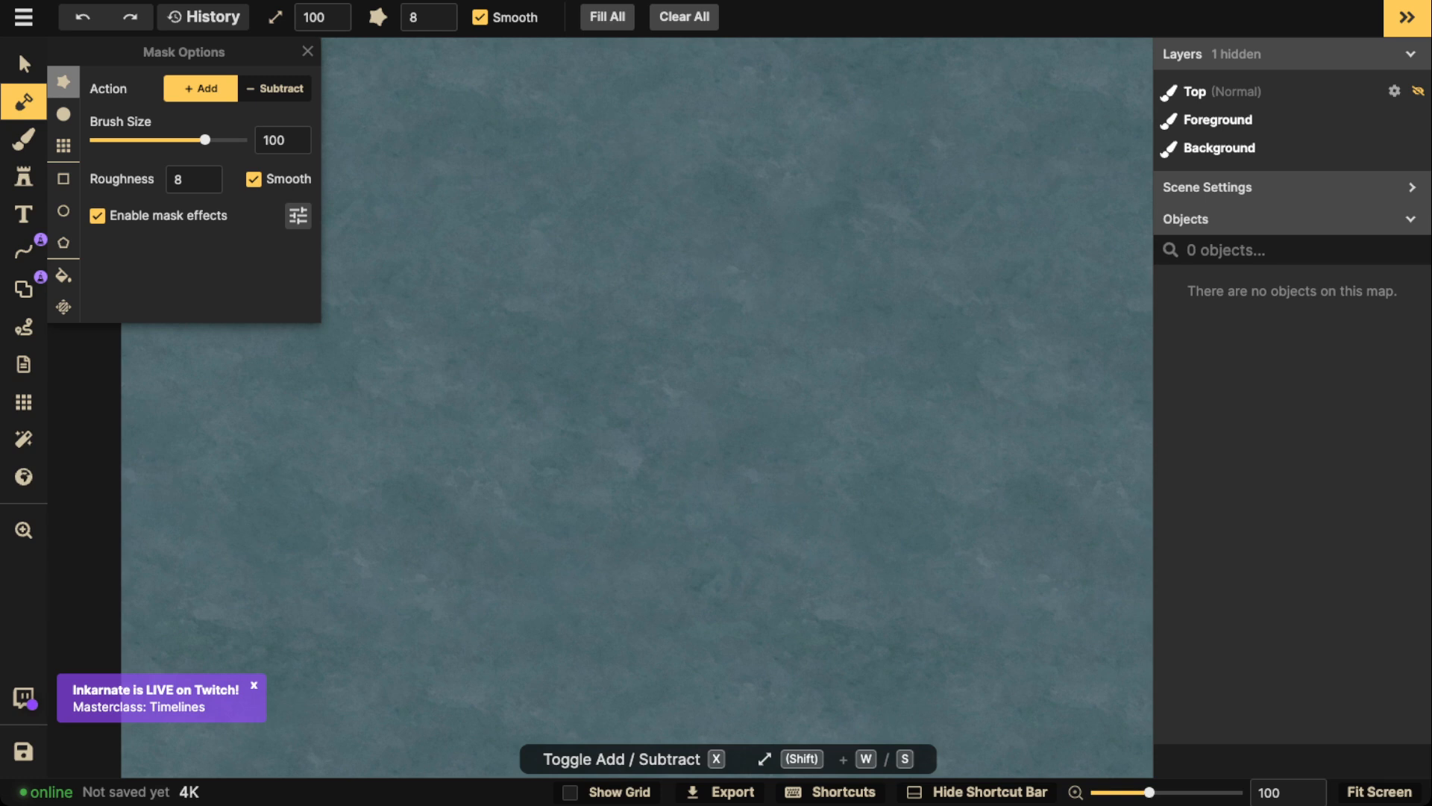
Show the grid on the map with square cells.
scroll(223, 314, "down", 1)
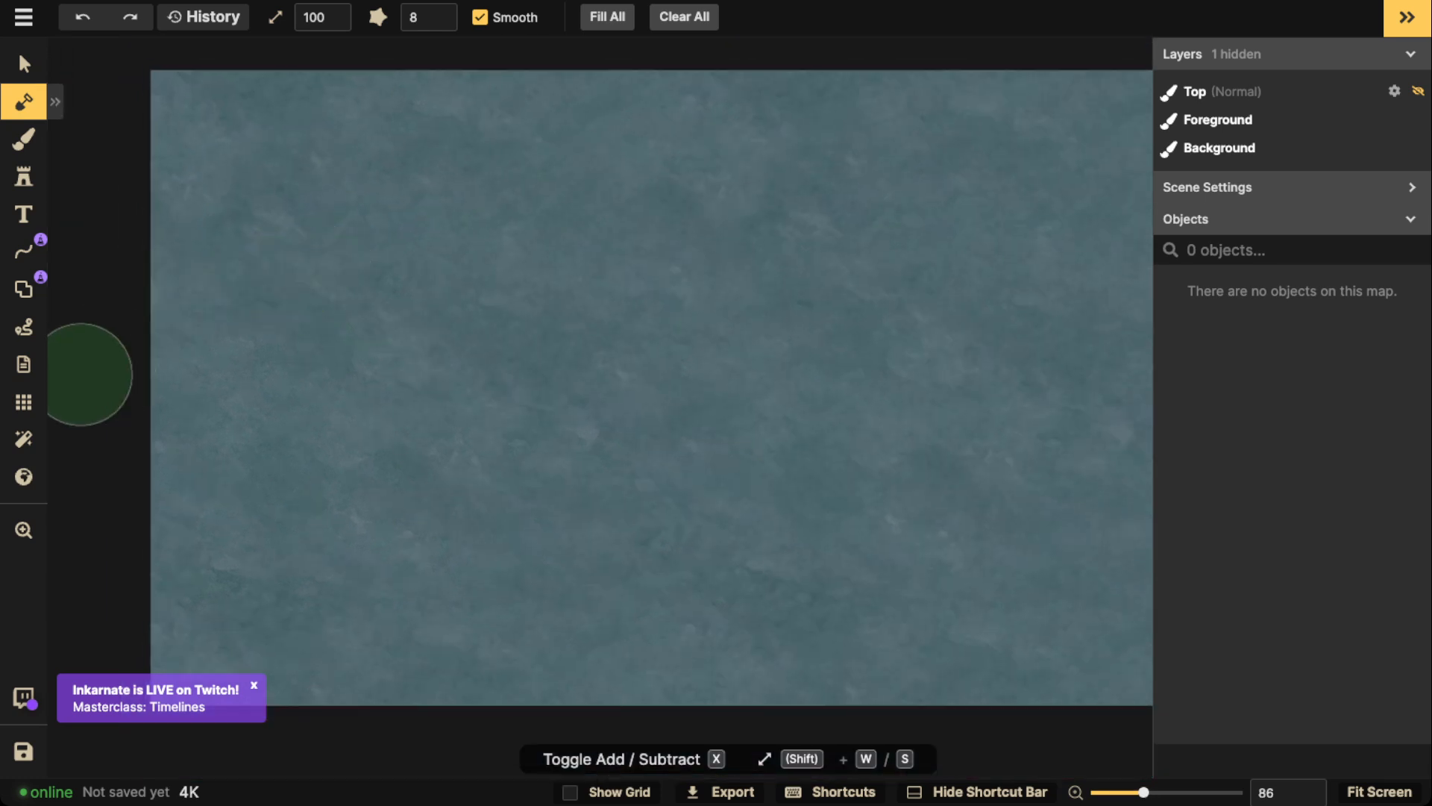
left_click(24, 402)
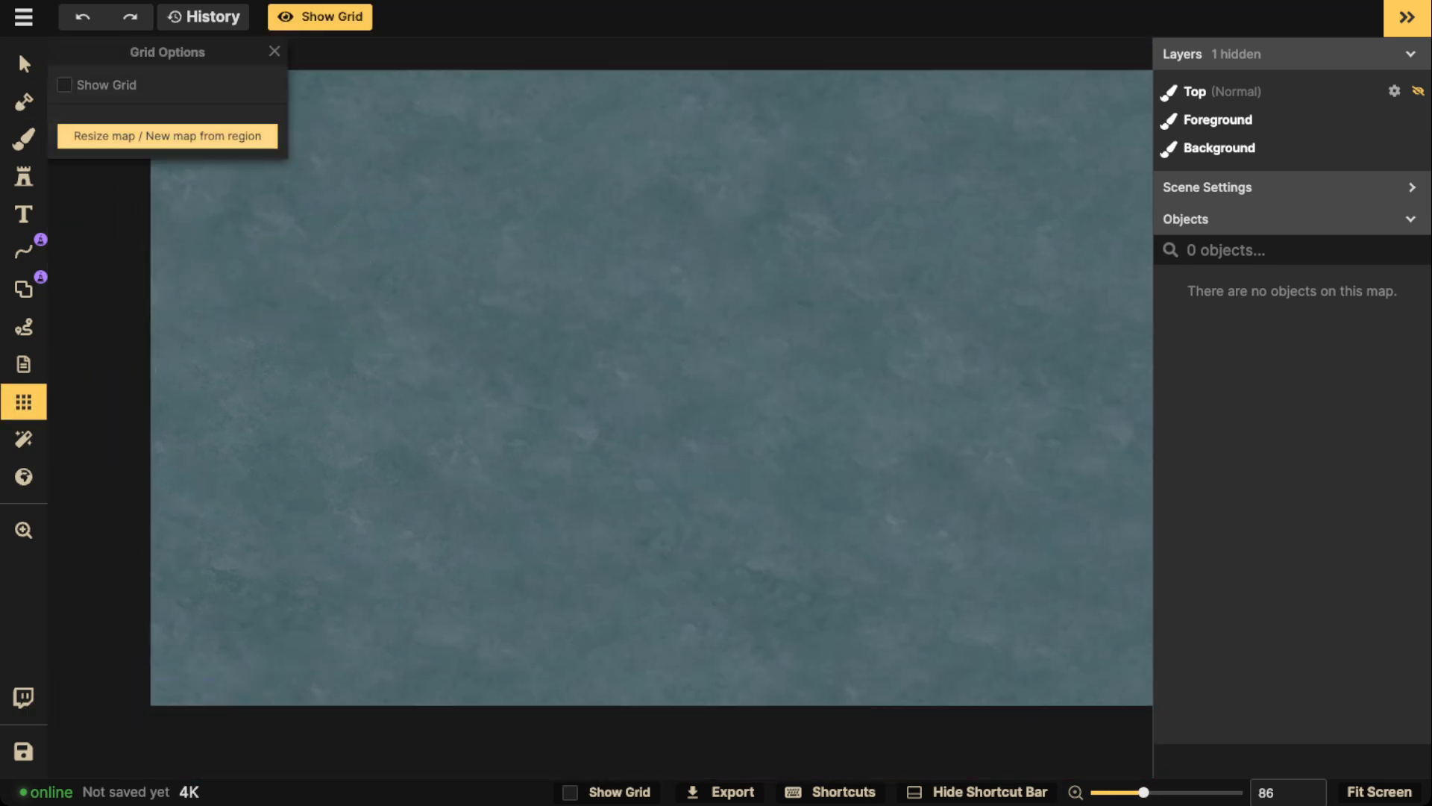
left_click(64, 84)
scroll(486, 411, "down", 2)
left_click(184, 126)
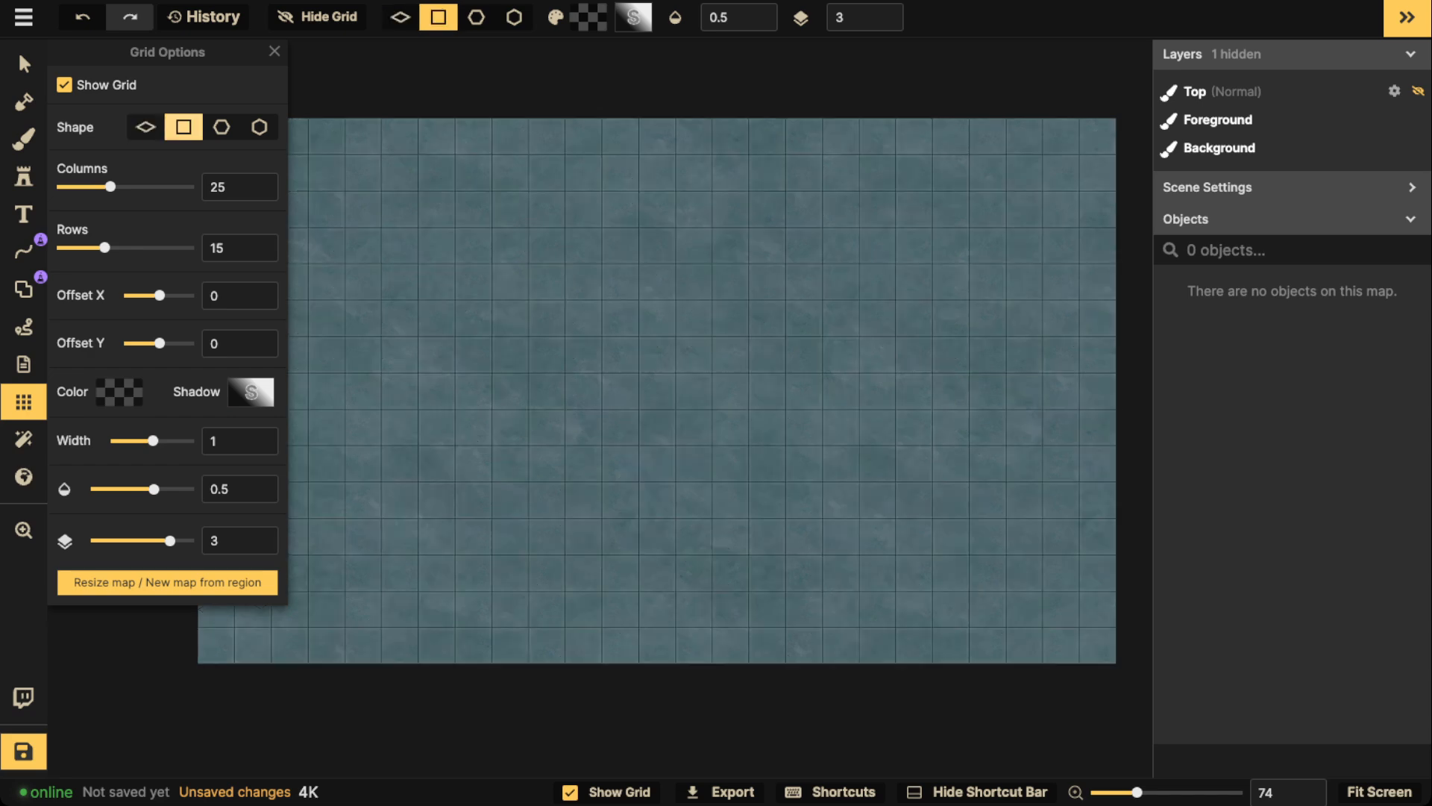
left_click(146, 127)
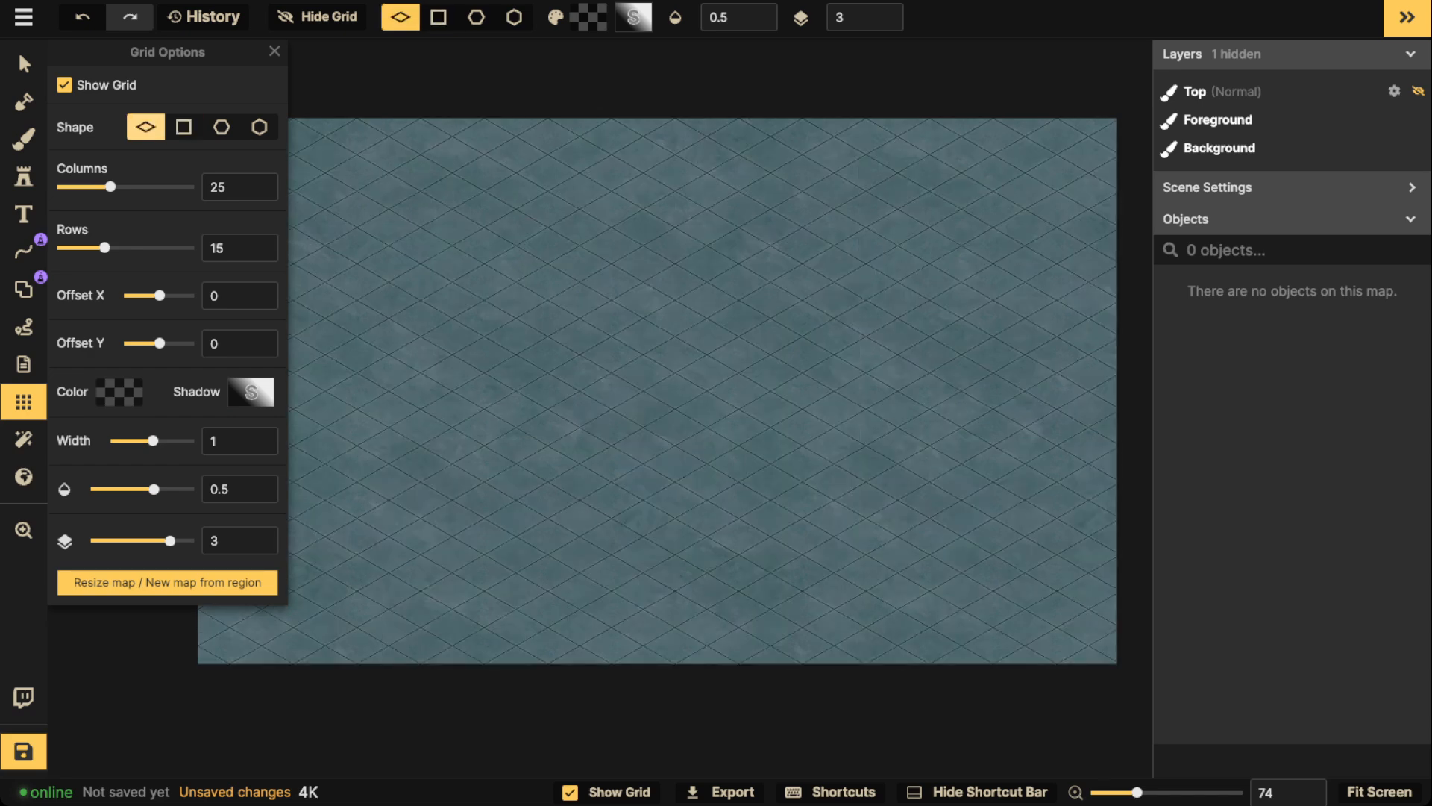
left_click(184, 127)
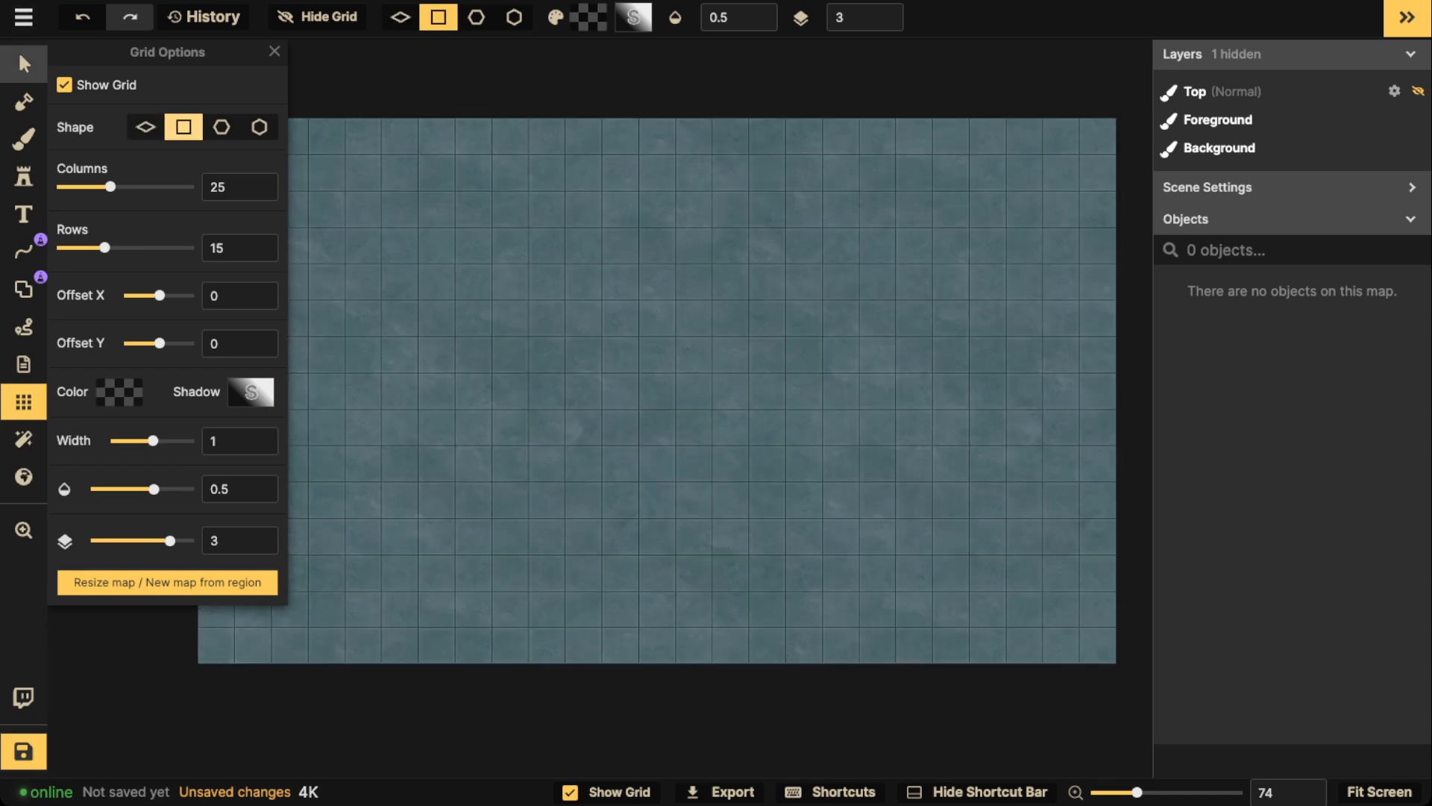
Set the Line tool to Pen with a stamp stroke and look through the Fantasy World path catalog.
left_click(23, 64)
scroll(515, 298, "down", 2)
left_click_drag(515, 298, 479, 267)
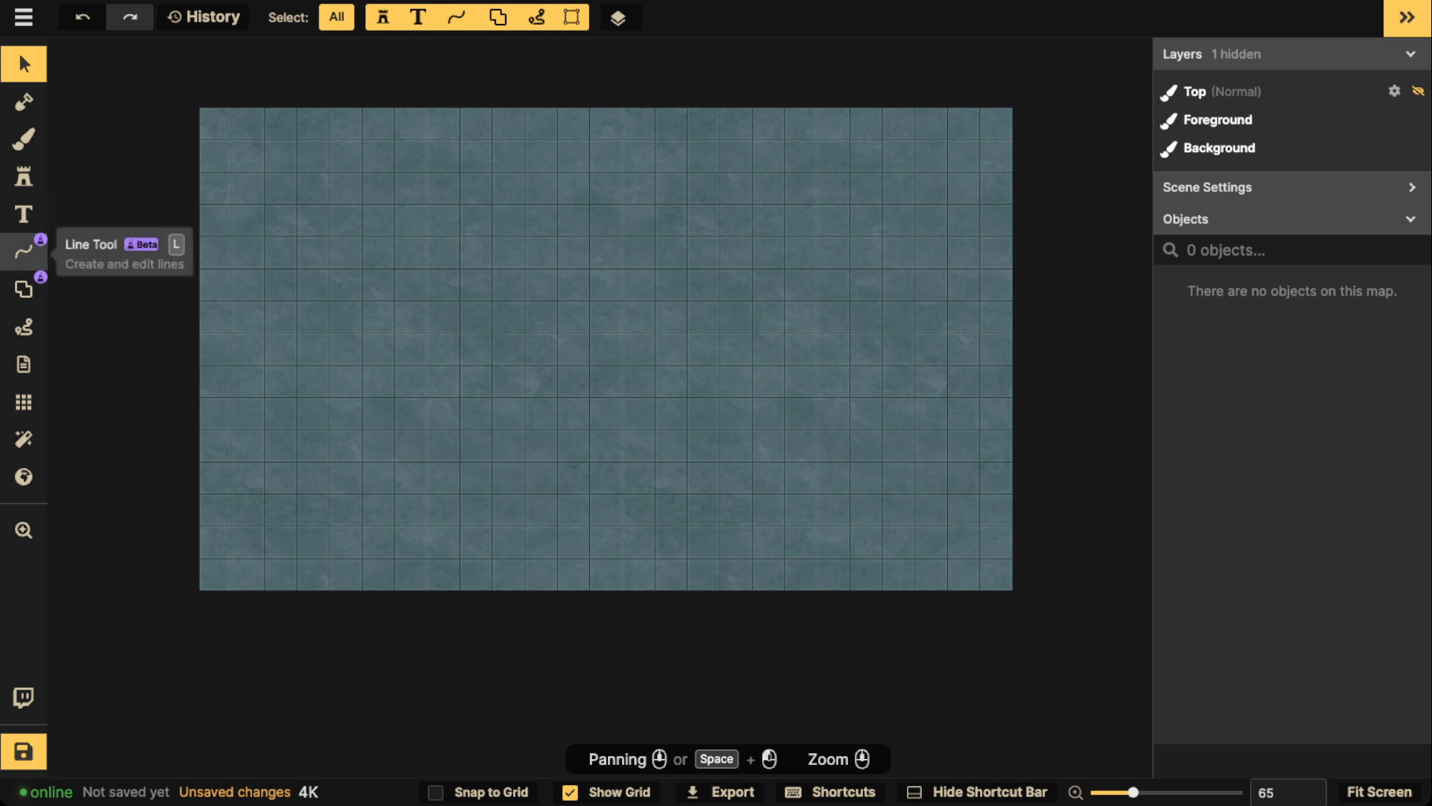
left_click(23, 252)
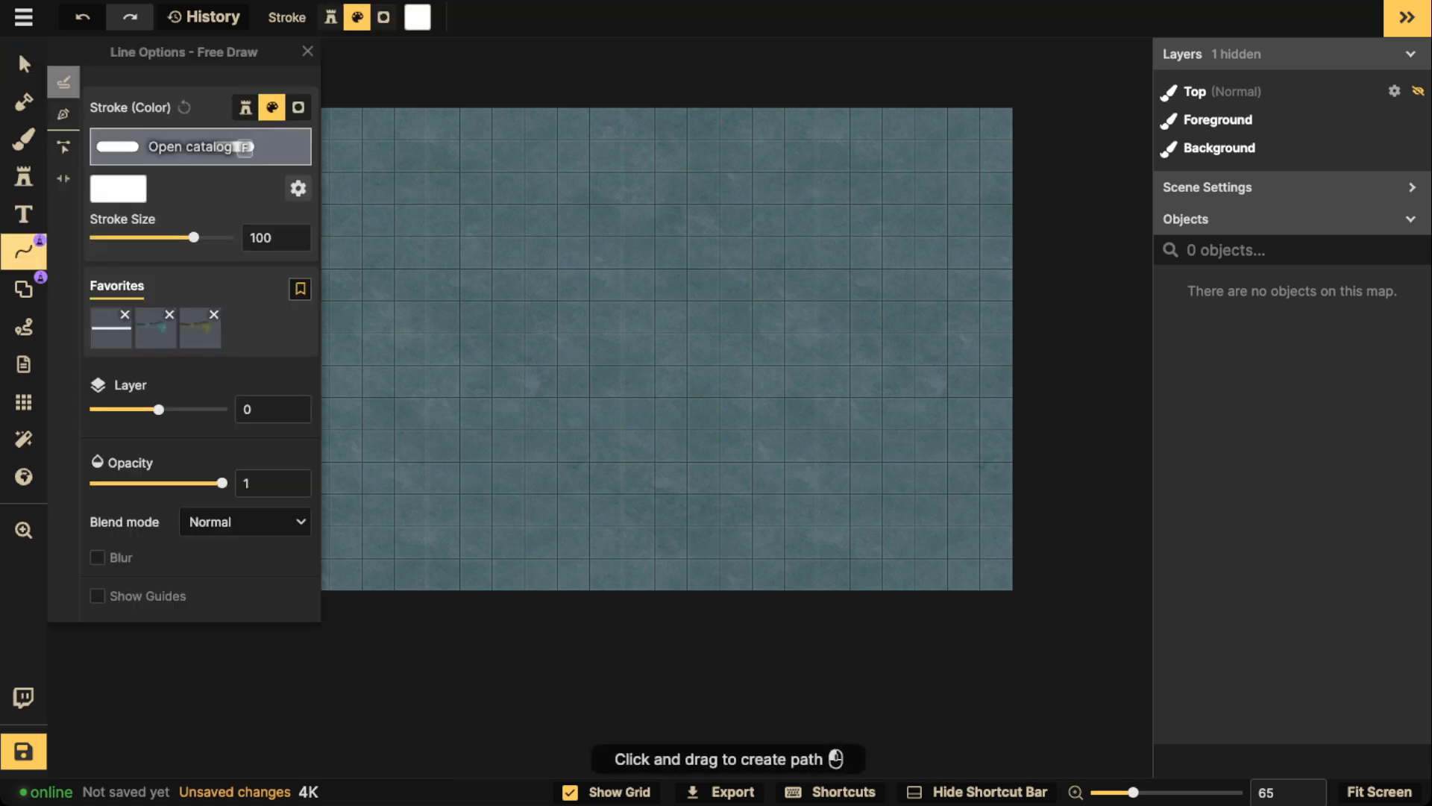
left_click(64, 114)
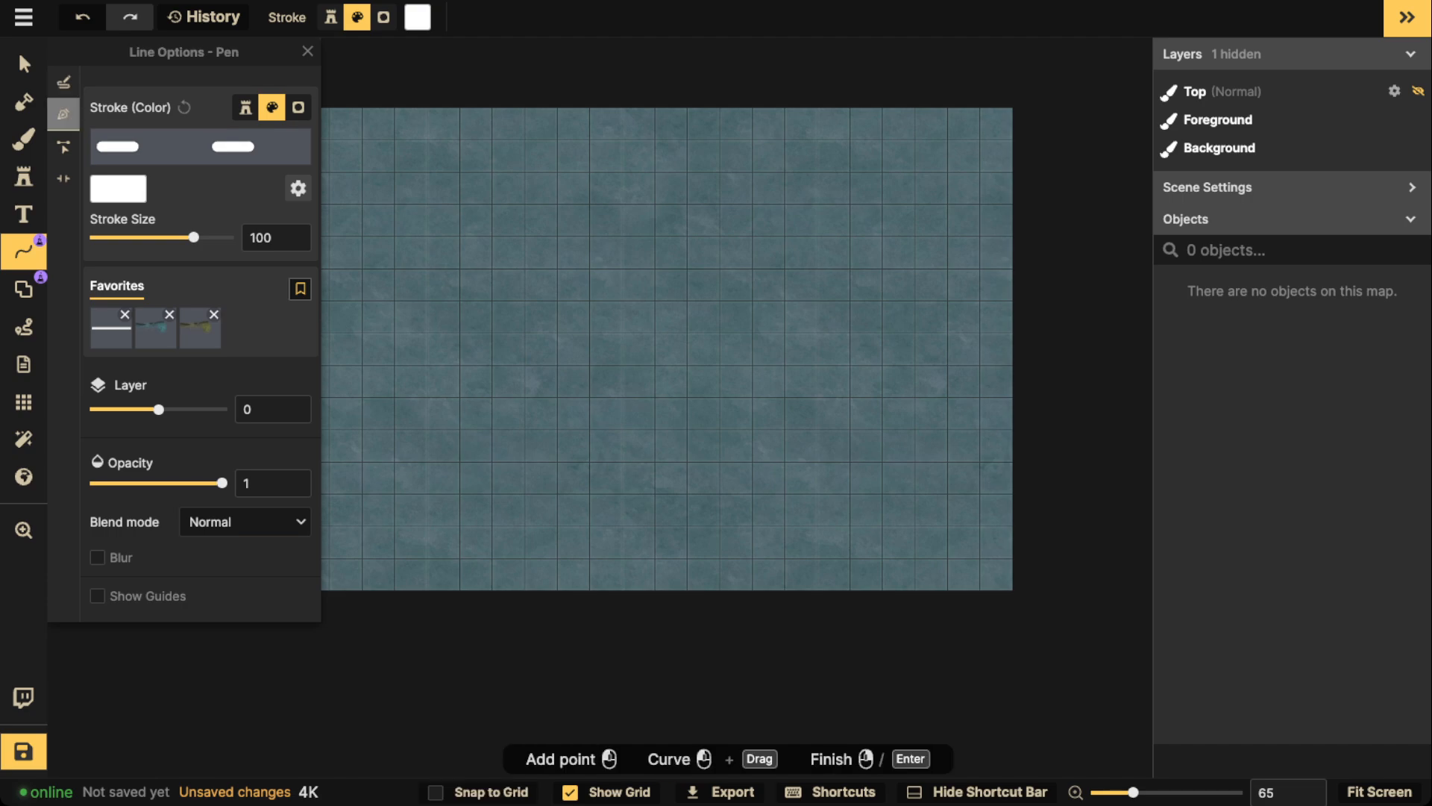
left_click(245, 108)
left_click(200, 147)
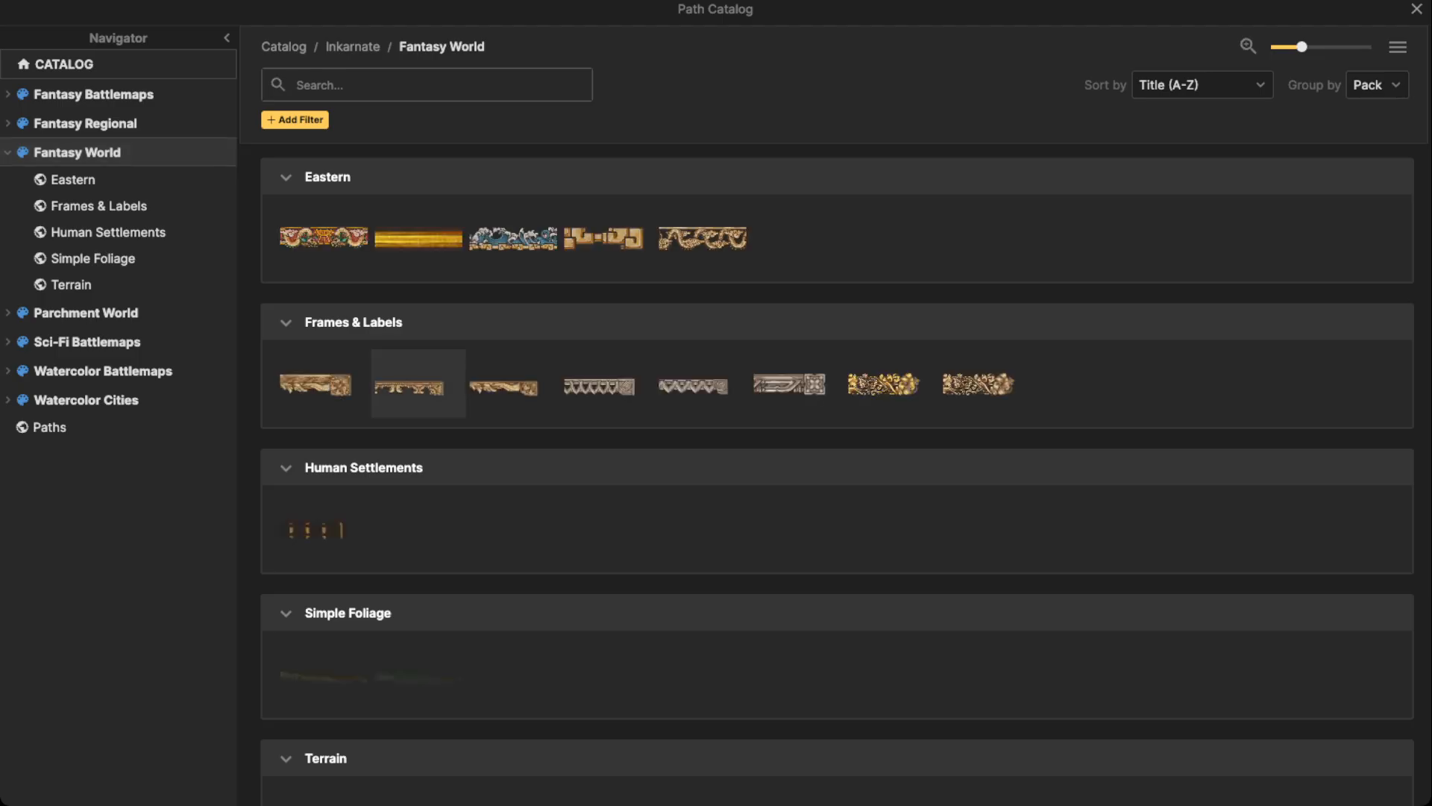
scroll(417, 384, "down", 2)
scroll(513, 239, "up", 1)
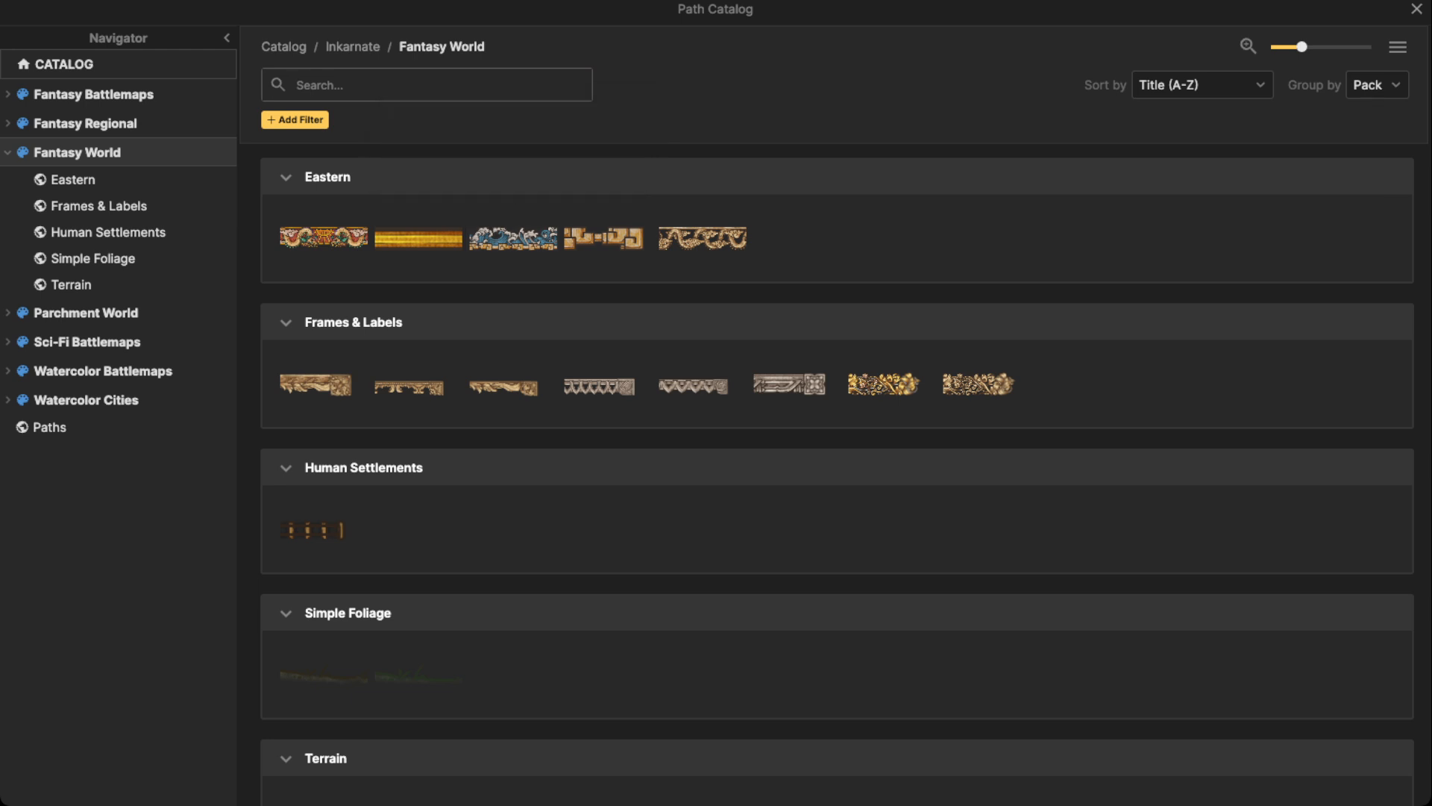
key("Escape")
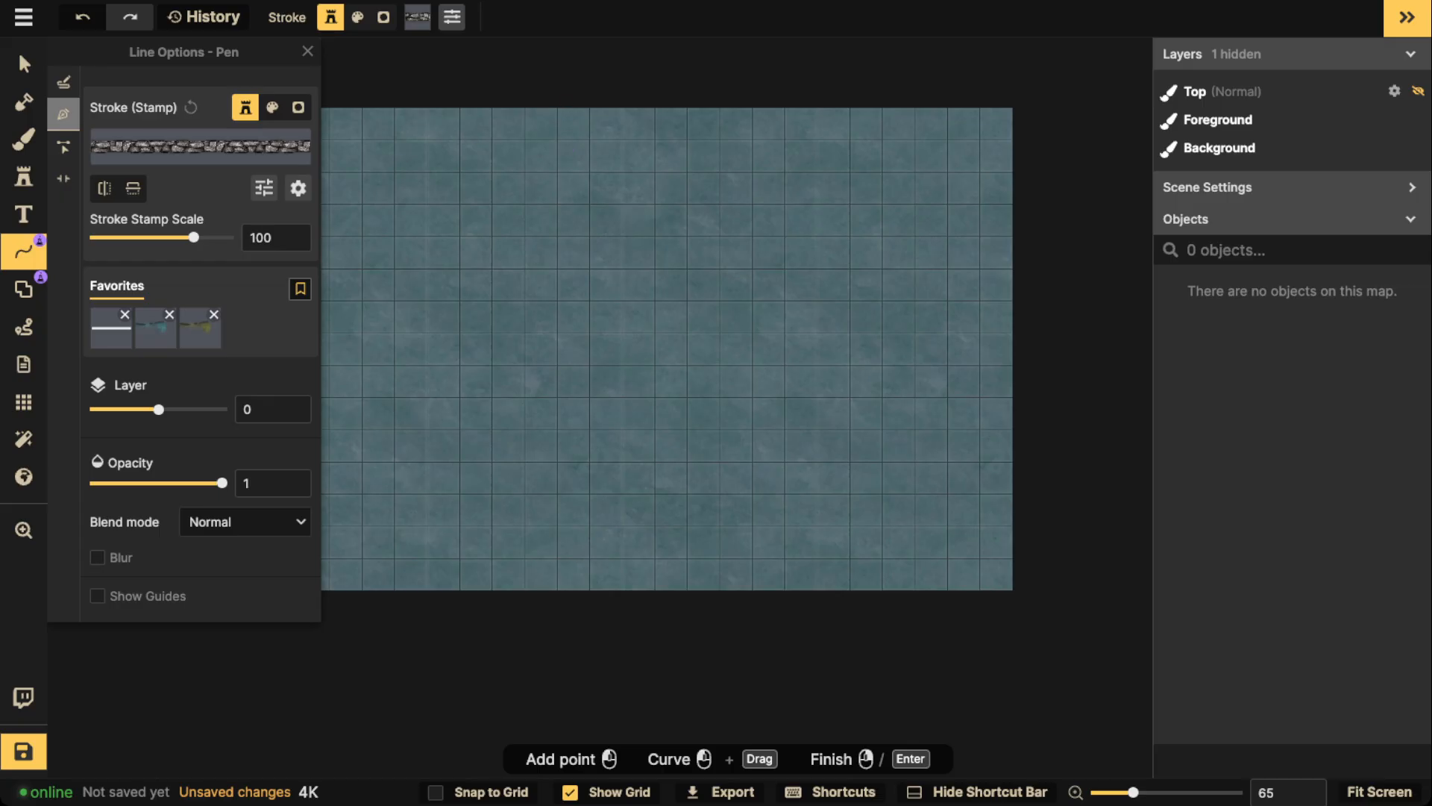
Search the Fantasy World stamp catalog for "scale" and pick the scale bar stamp under Decorations.
left_click(23, 289)
left_click(24, 177)
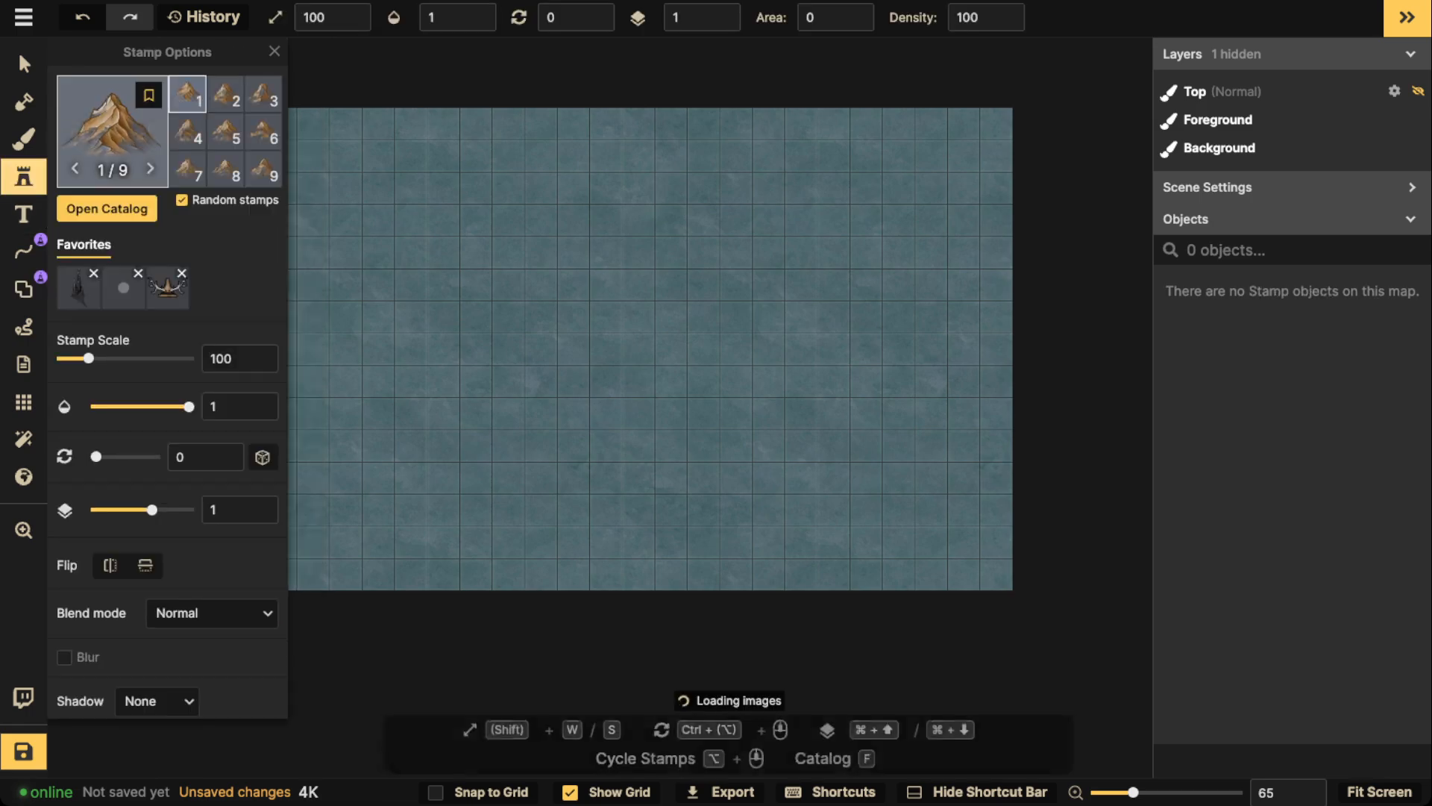
left_click(109, 132)
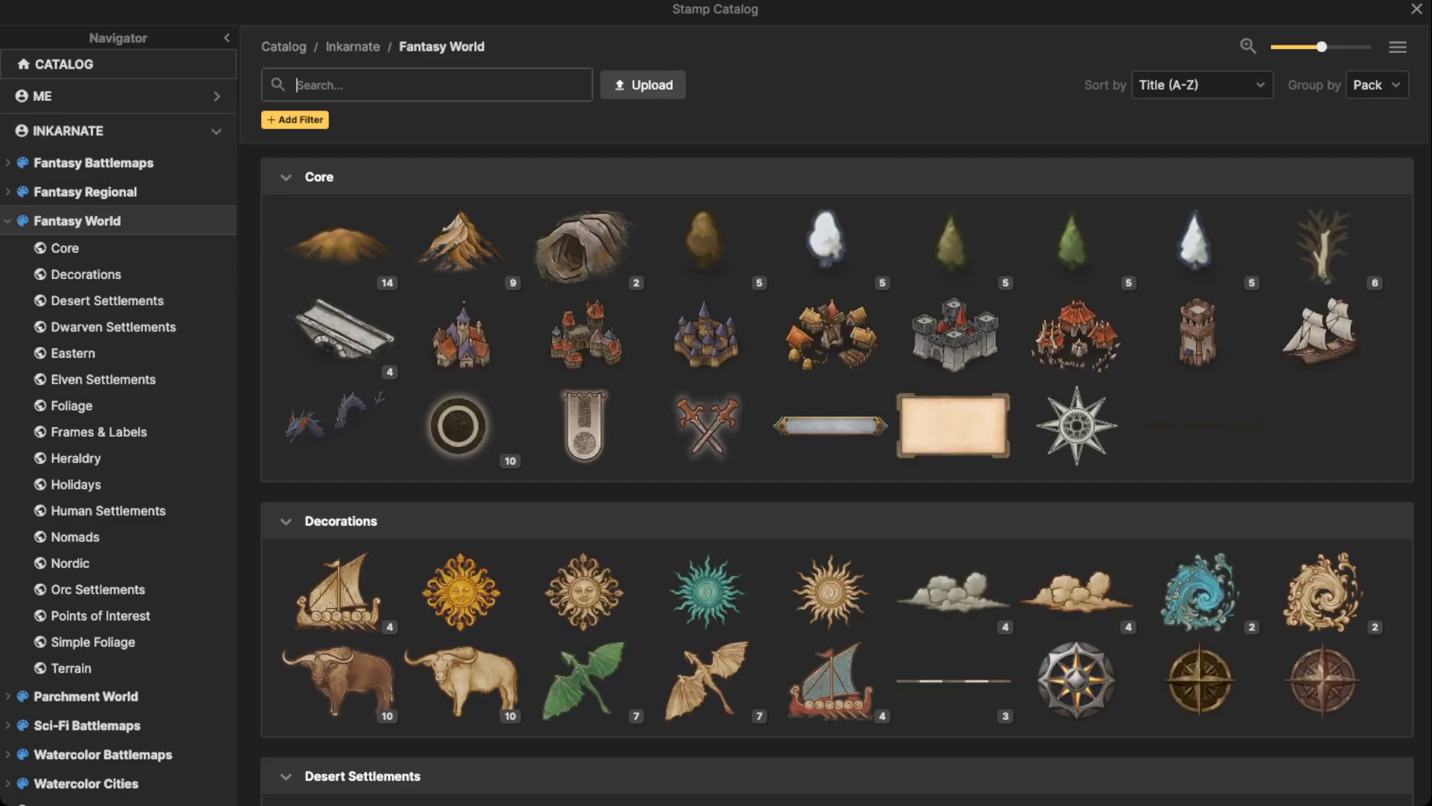
type("scale")
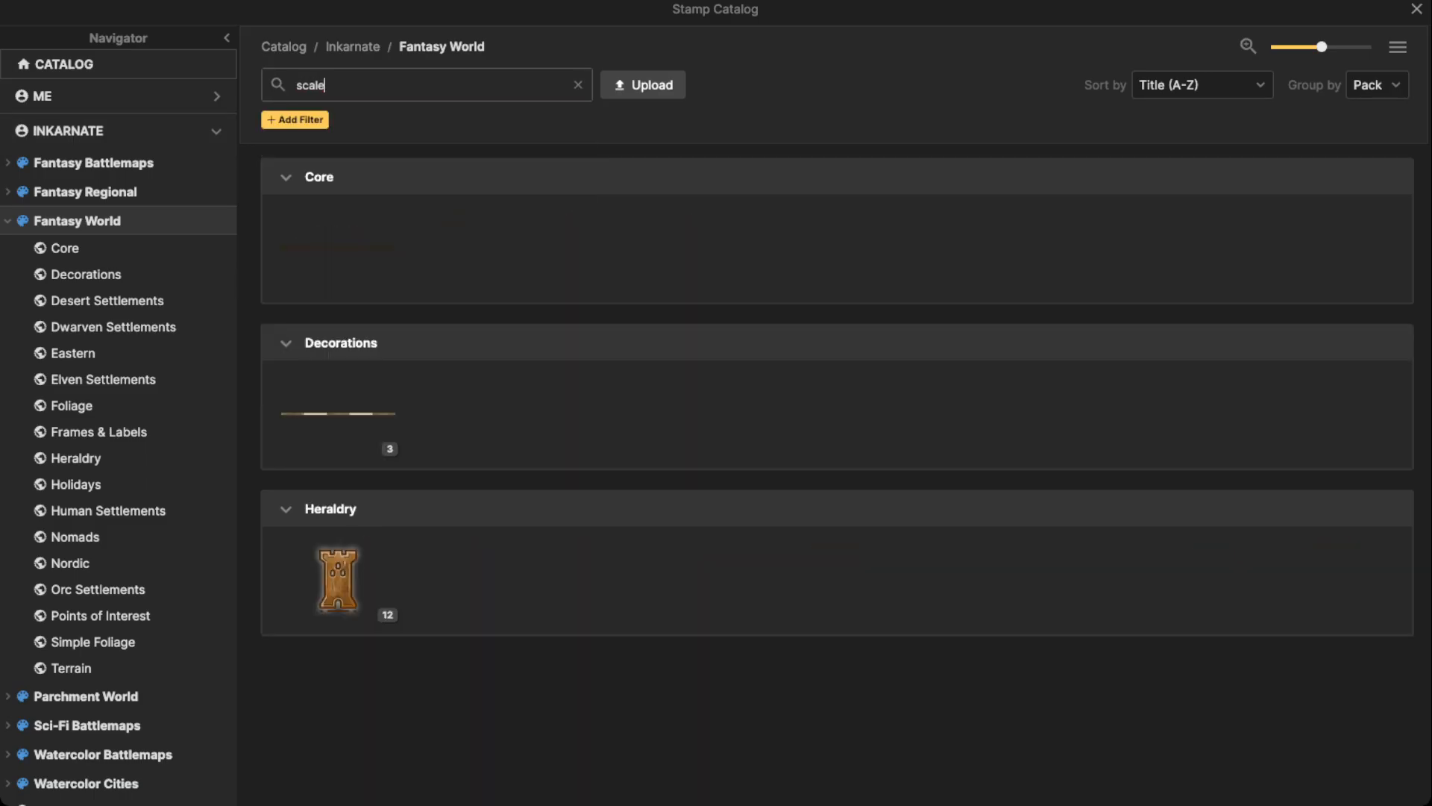
left_click(338, 414)
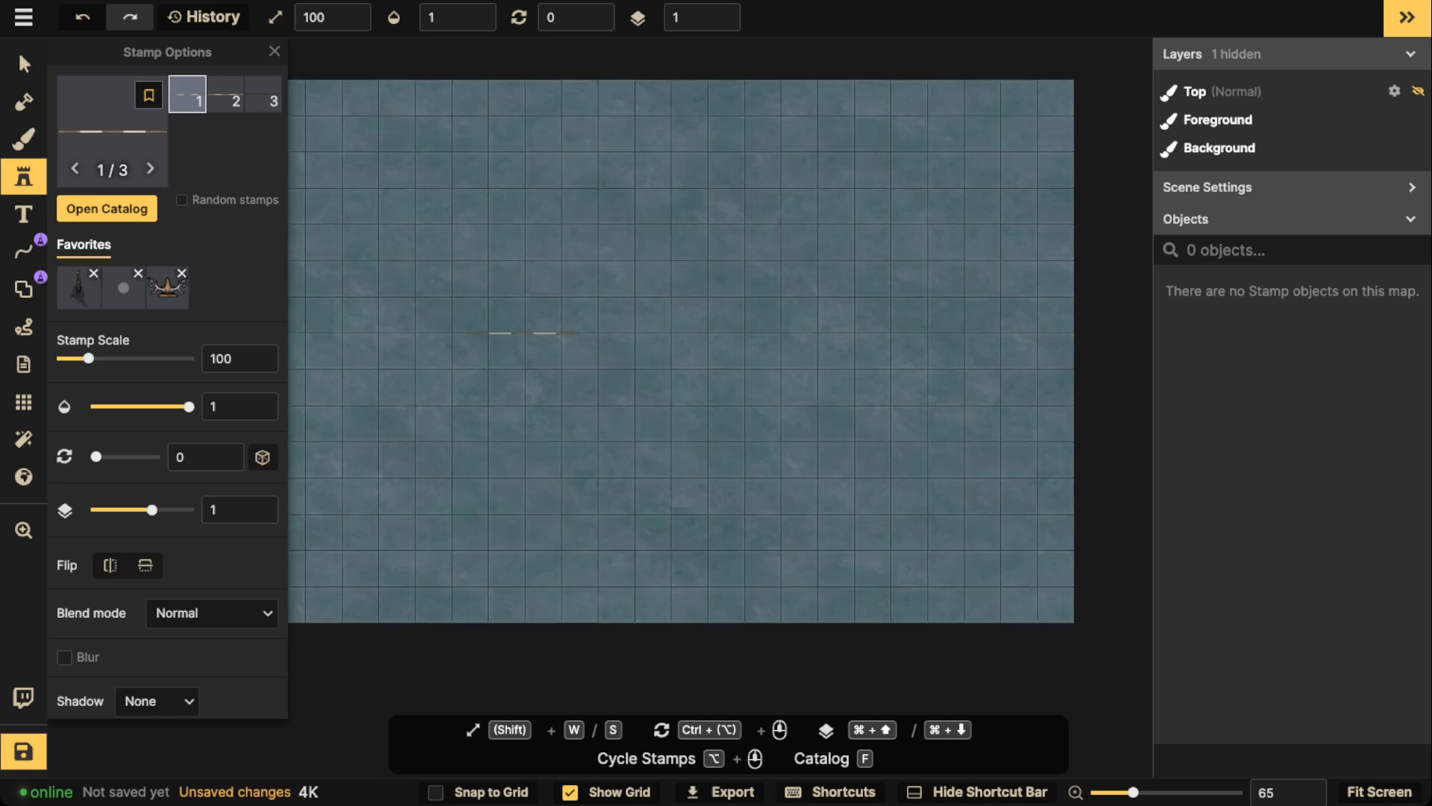
Set the scale bar stamp's scale to 180 and place it horizontally, a little left of the map's center.
key("w")
key("w")
key("w")
key("w")
key("w")
key("w")
key("w")
key("w")
key("w")
key("w")
key("w")
key("s")
key("s")
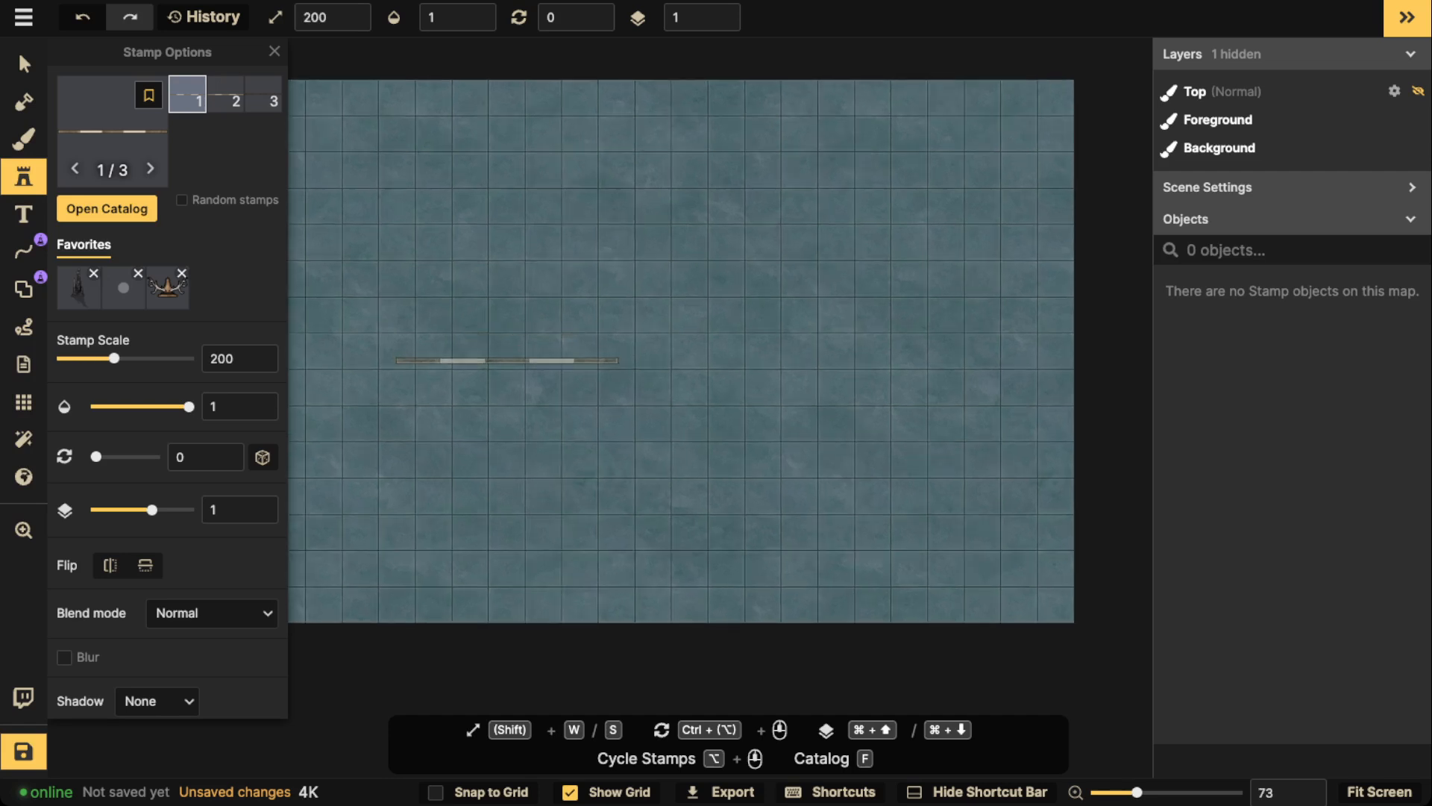
key("s")
left_click(509, 364)
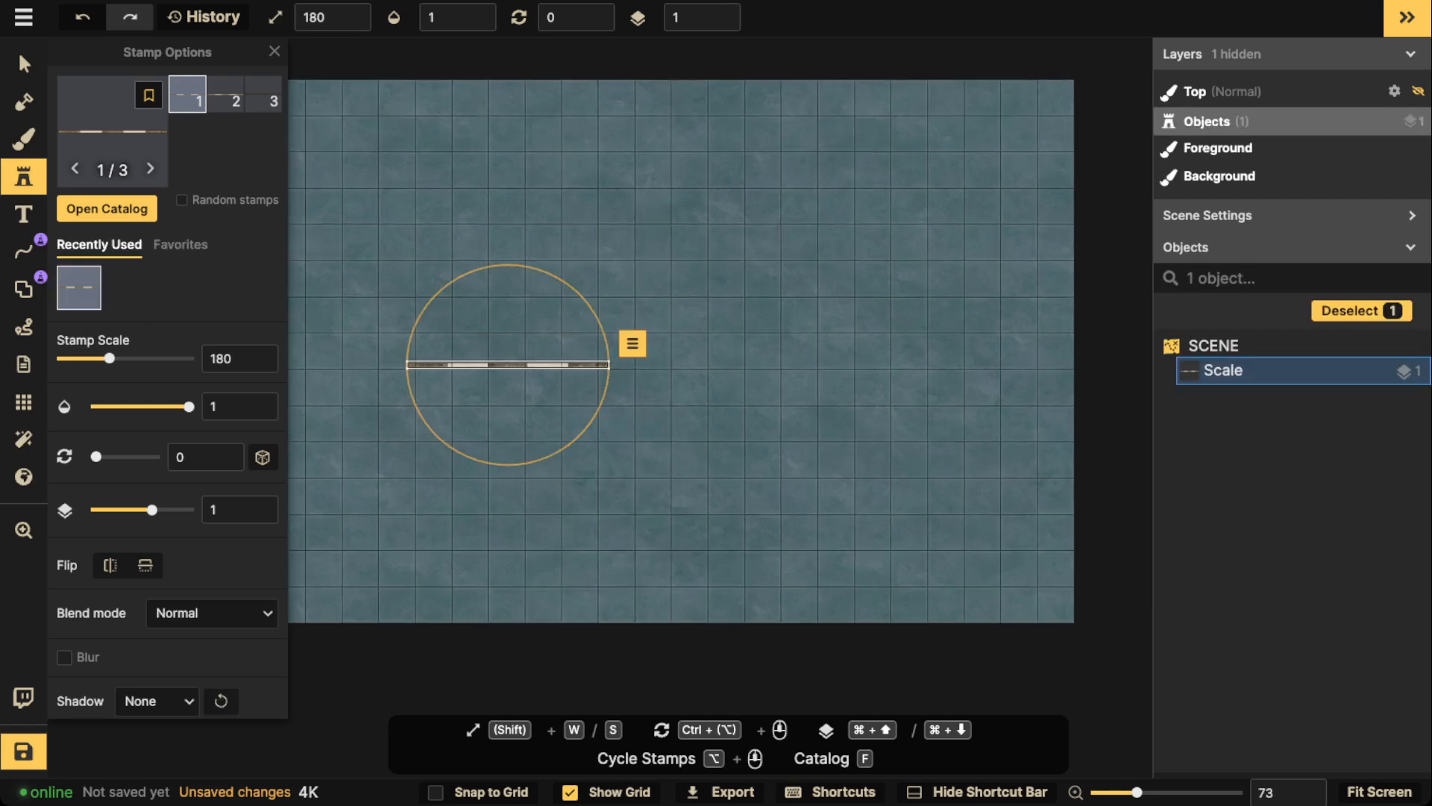
Nudge the placed scale bar to the right and try transforming it to width 96 and height 110.
key("v")
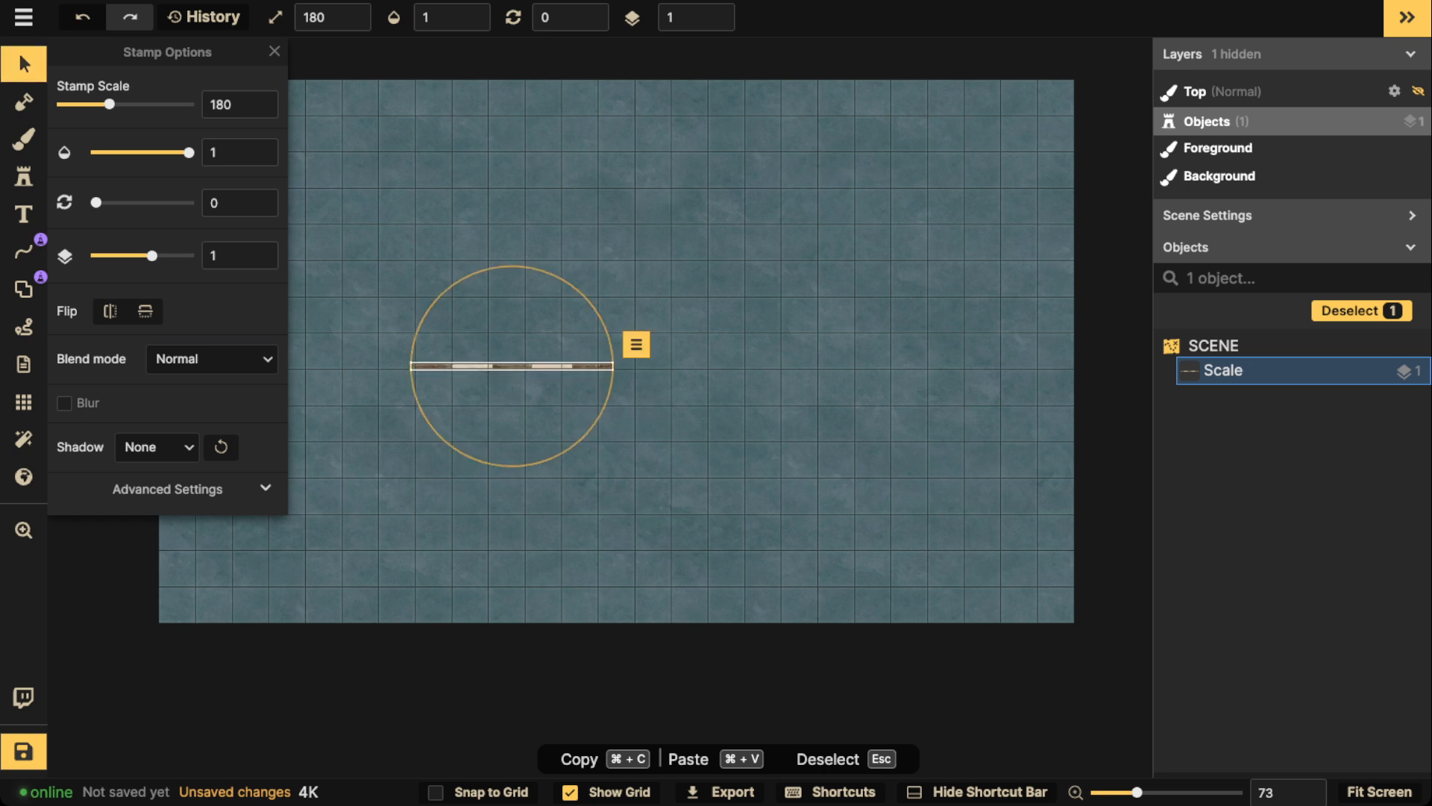
key("Right")
key("Right")
scroll(572, 366, "up", 6)
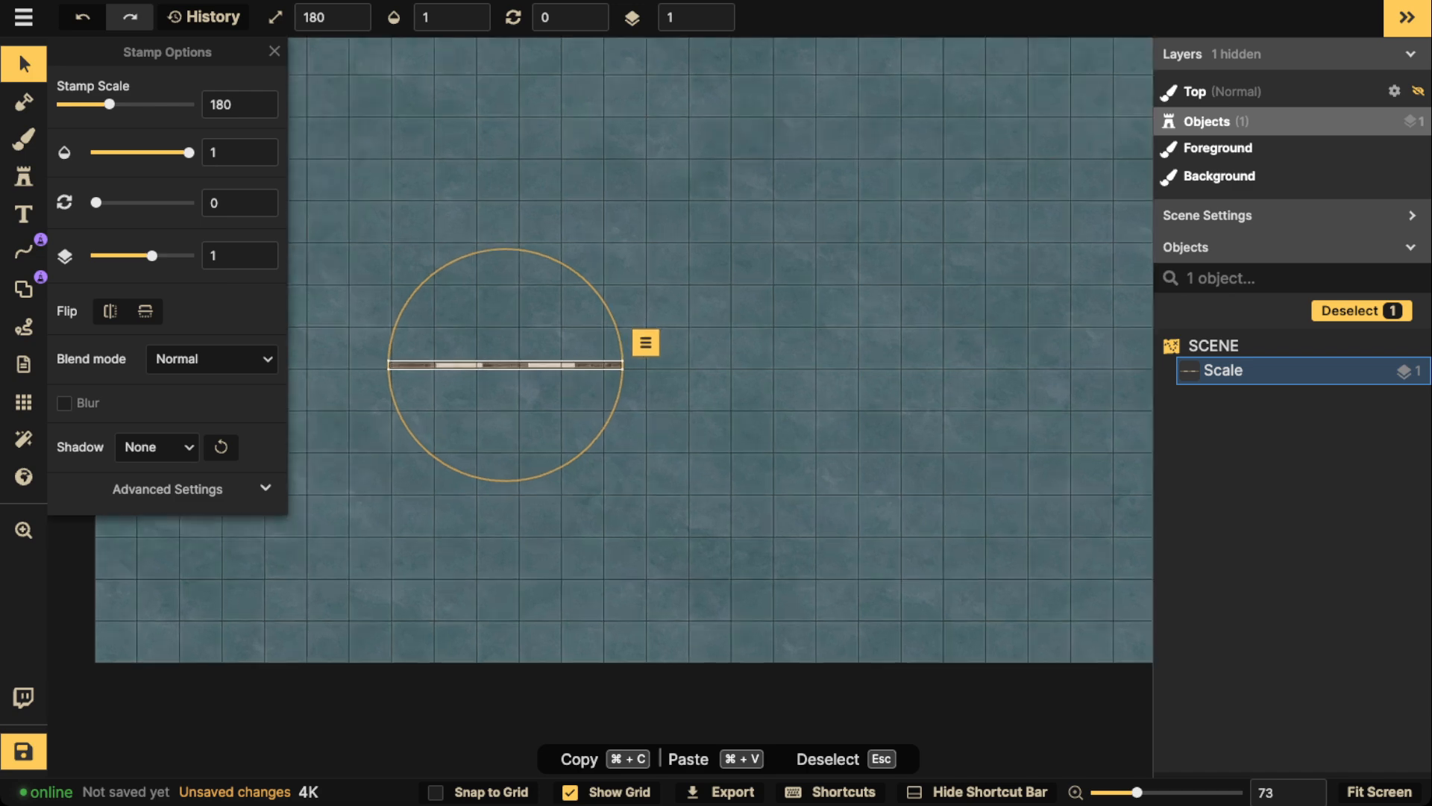
left_click(167, 489)
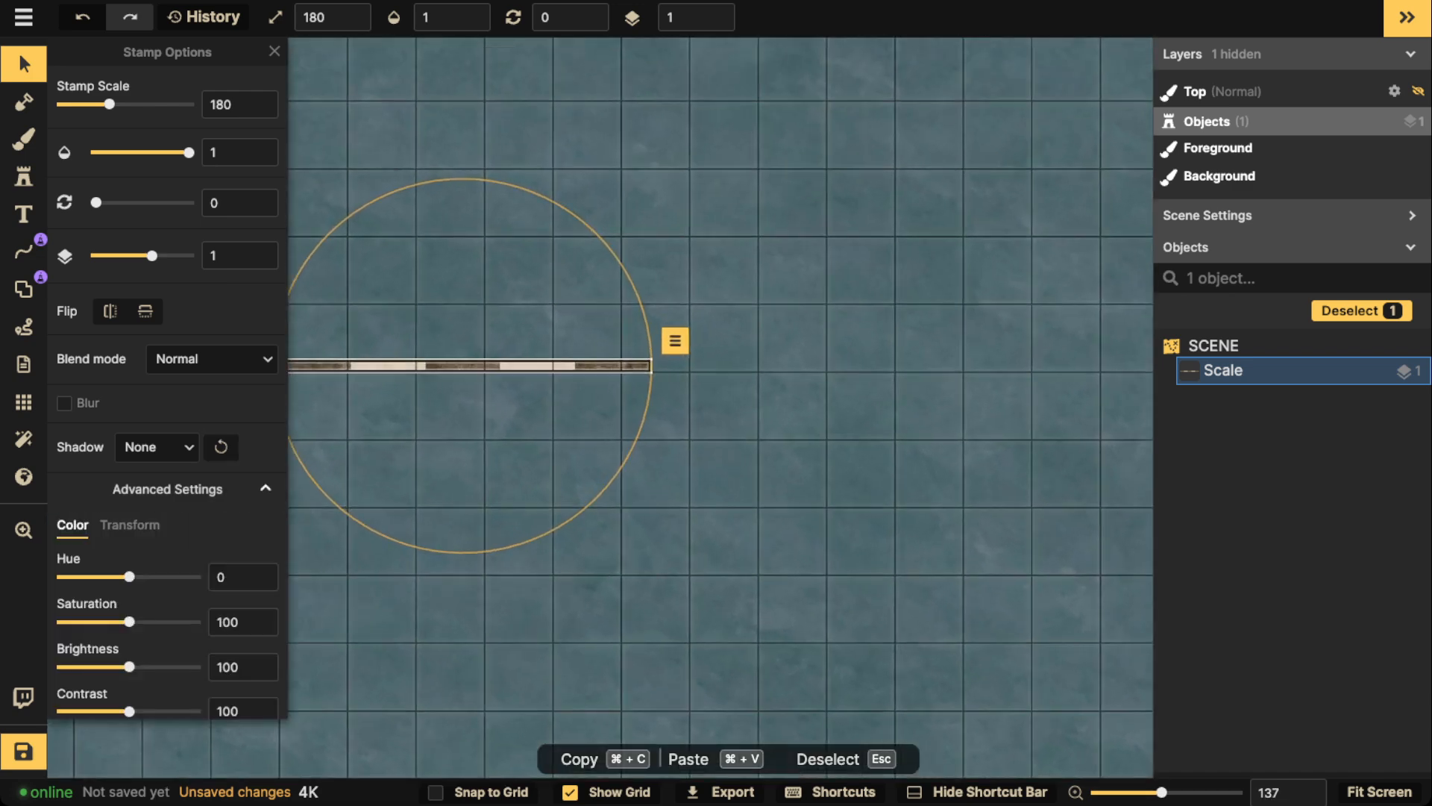
left_click(129, 524)
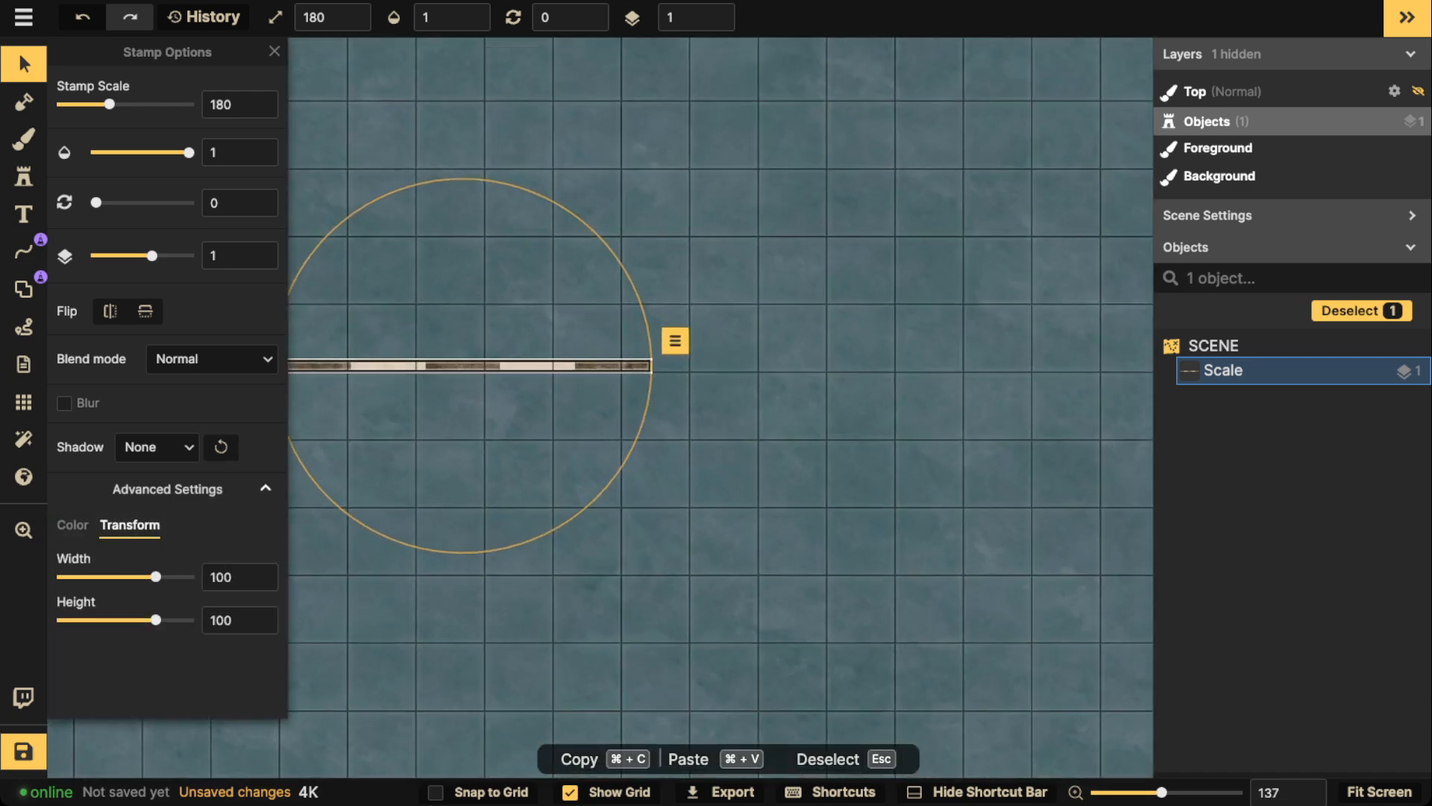
left_click_drag(156, 619, 154, 576)
Try shrinking the scale bar to stamp scale 173, and undo the trial size and transform changes.
scroll(459, 291, "down", 3)
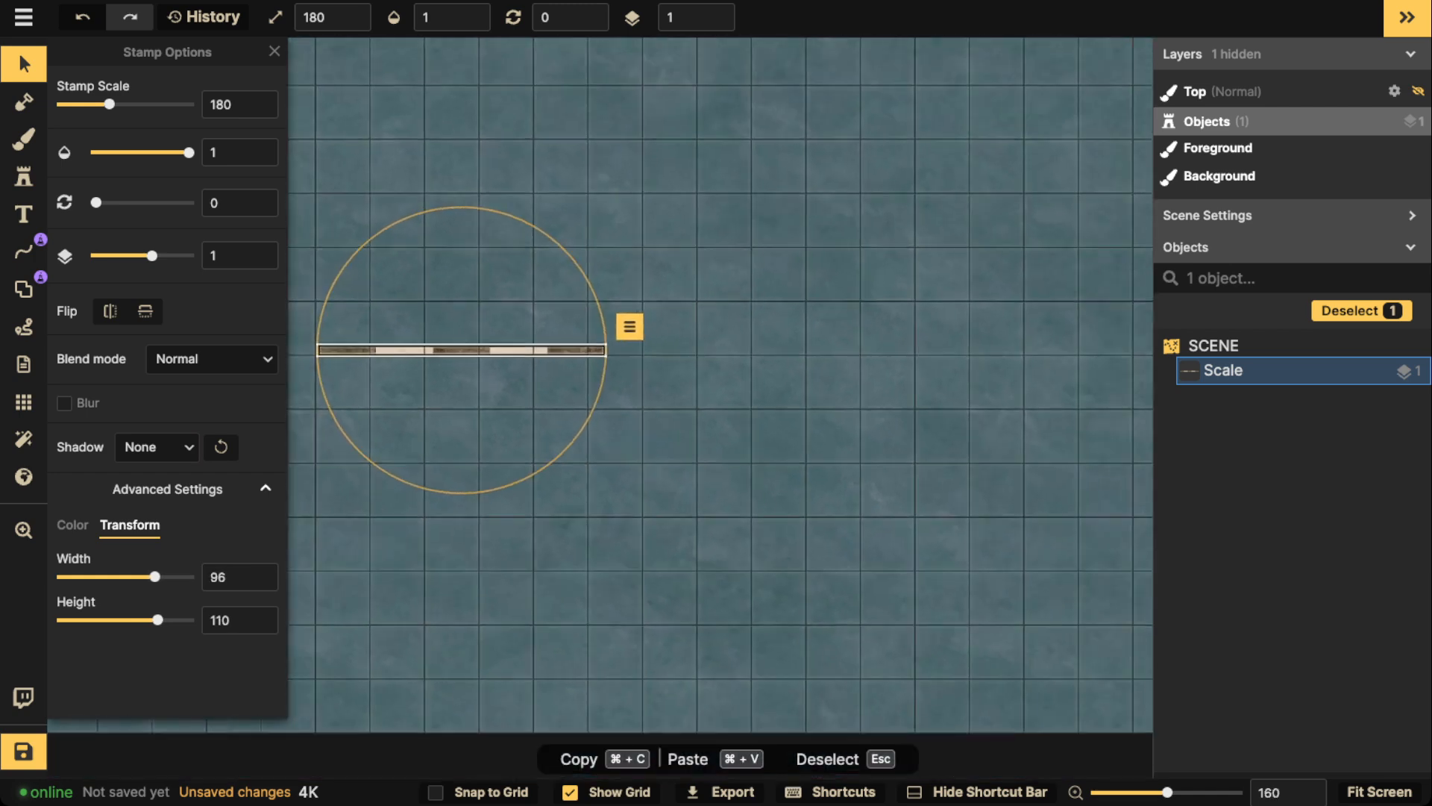
scroll(671, 448, "down", 4)
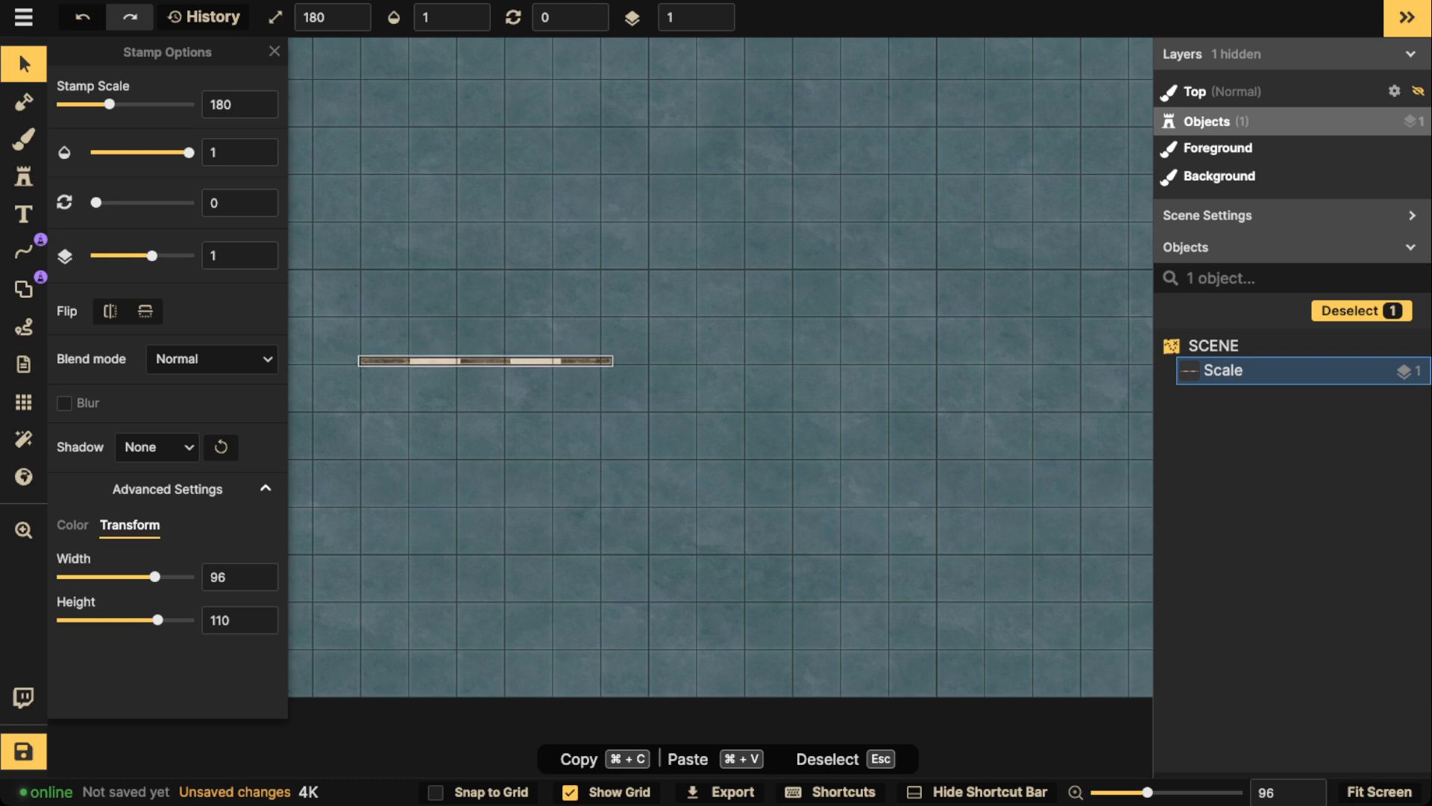
scroll(608, 361, "up", 1)
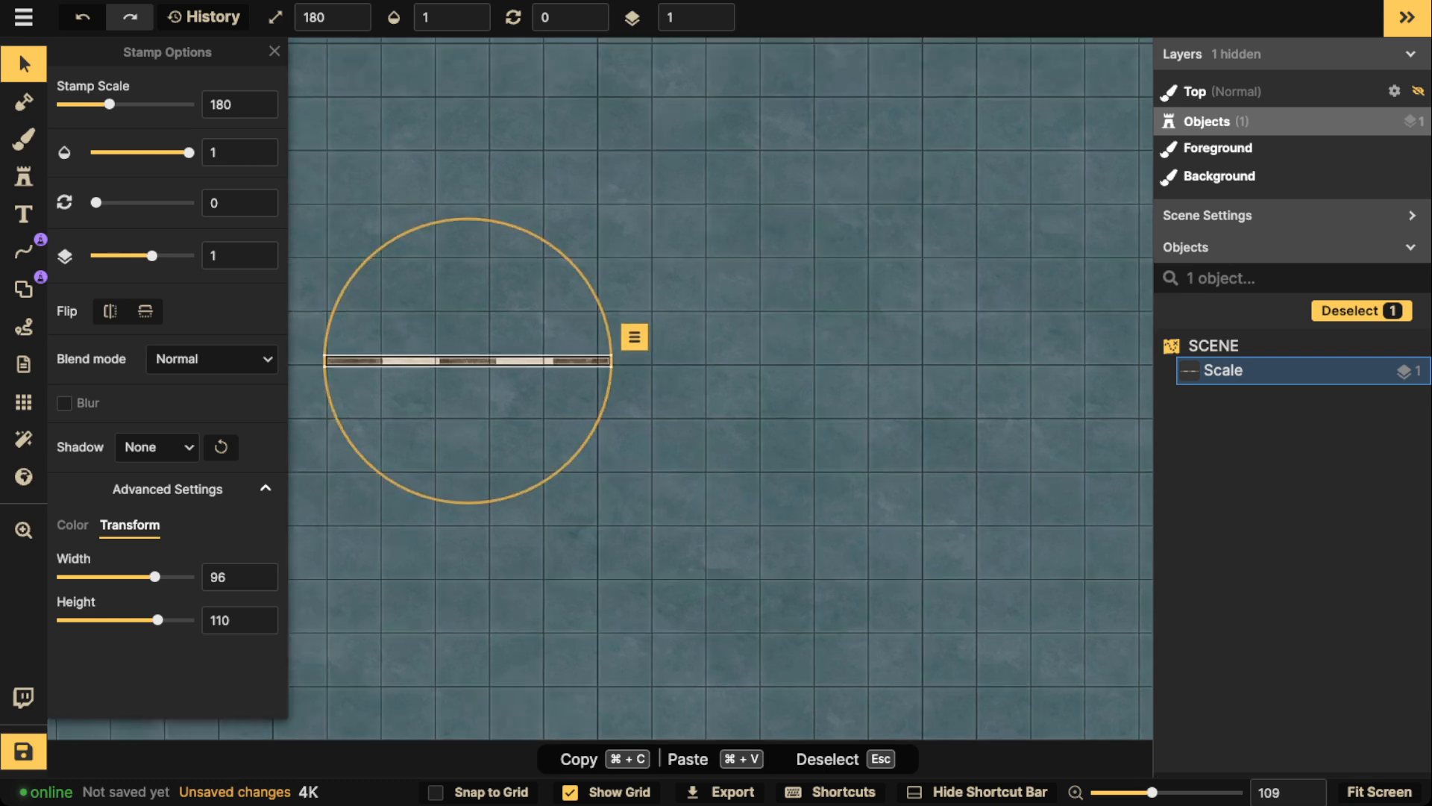
scroll(608, 358, "up", 4)
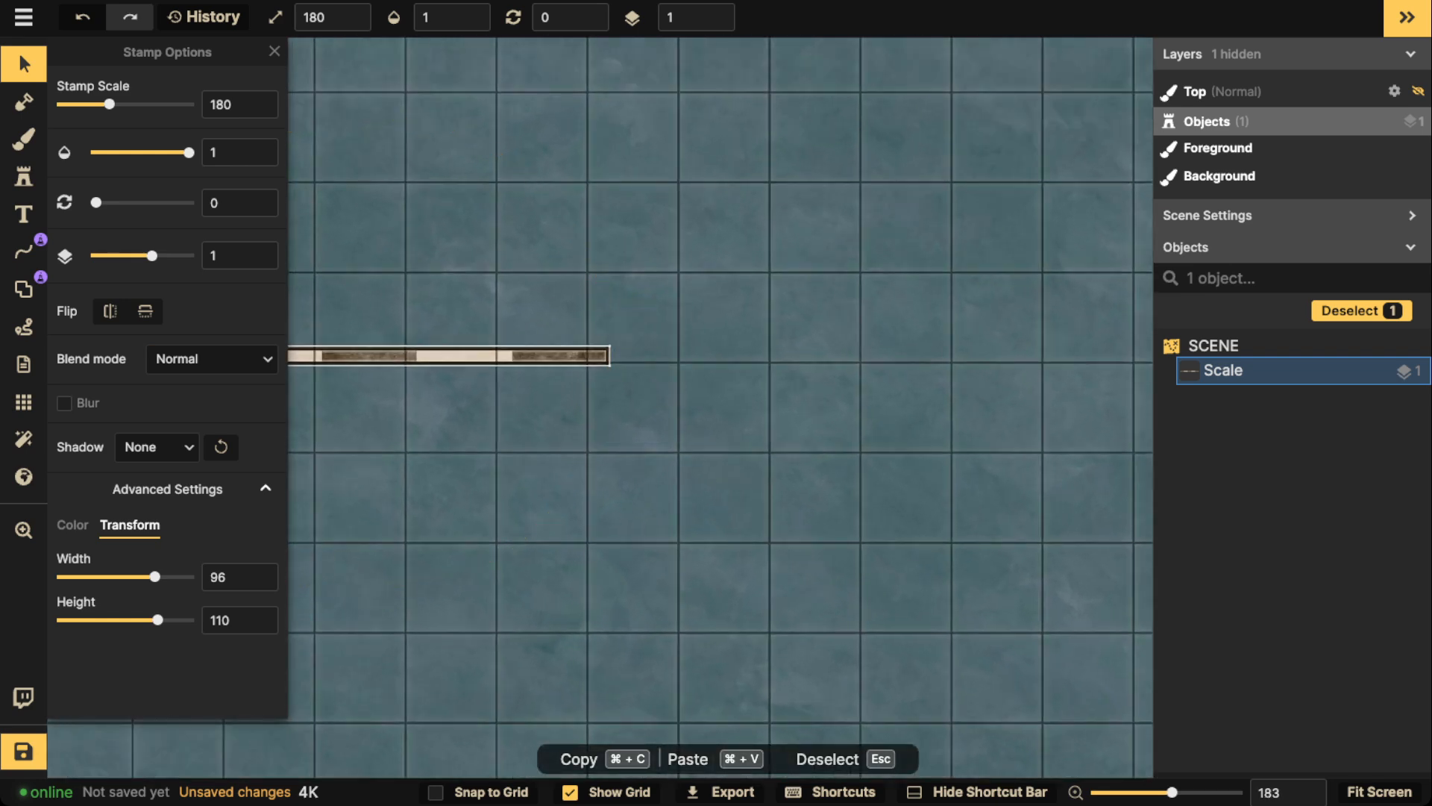
left_click_drag(609, 364, 591, 364)
scroll(1019, 291, "down", 3)
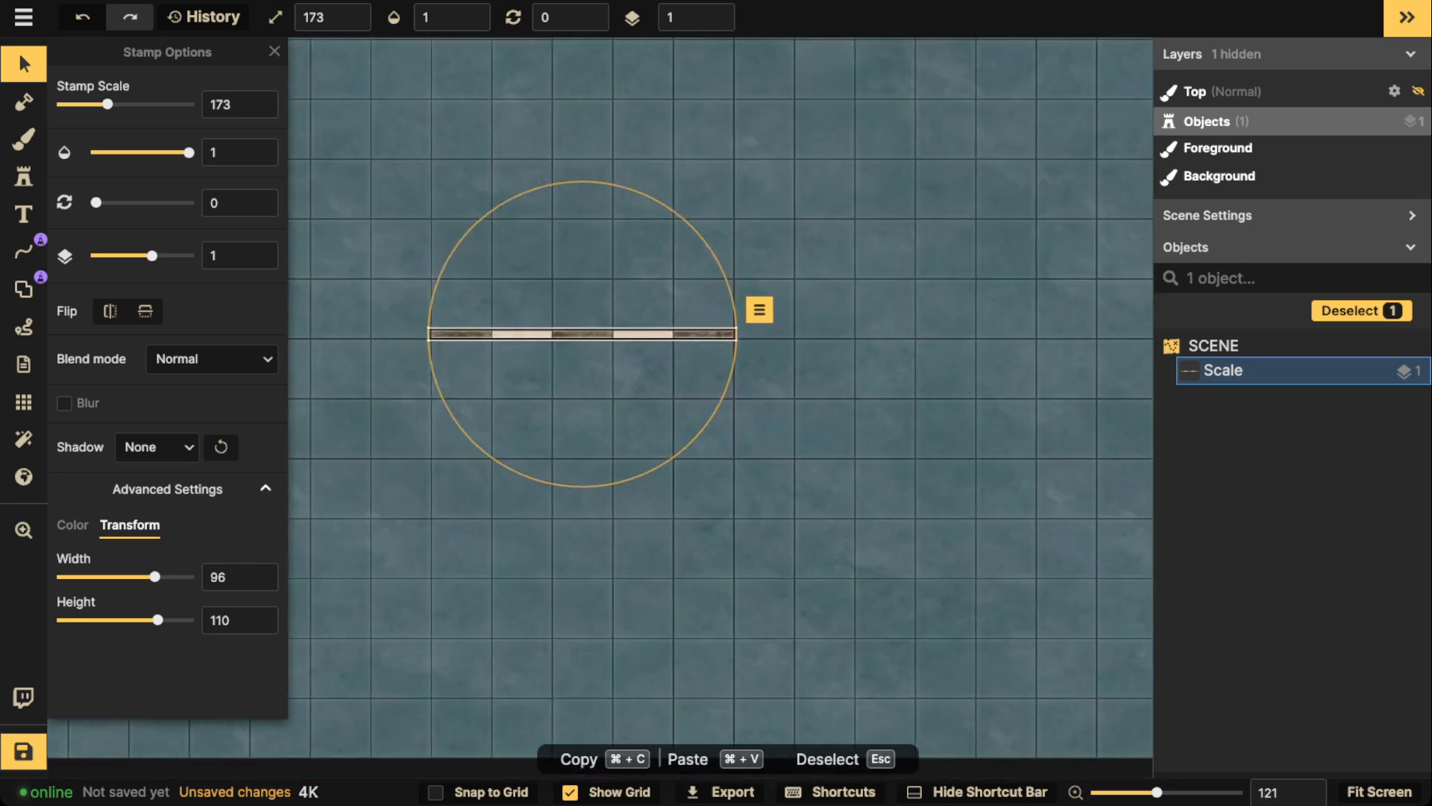
left_click_drag(155, 577, 157, 576)
key("super+z")
key("super+z")
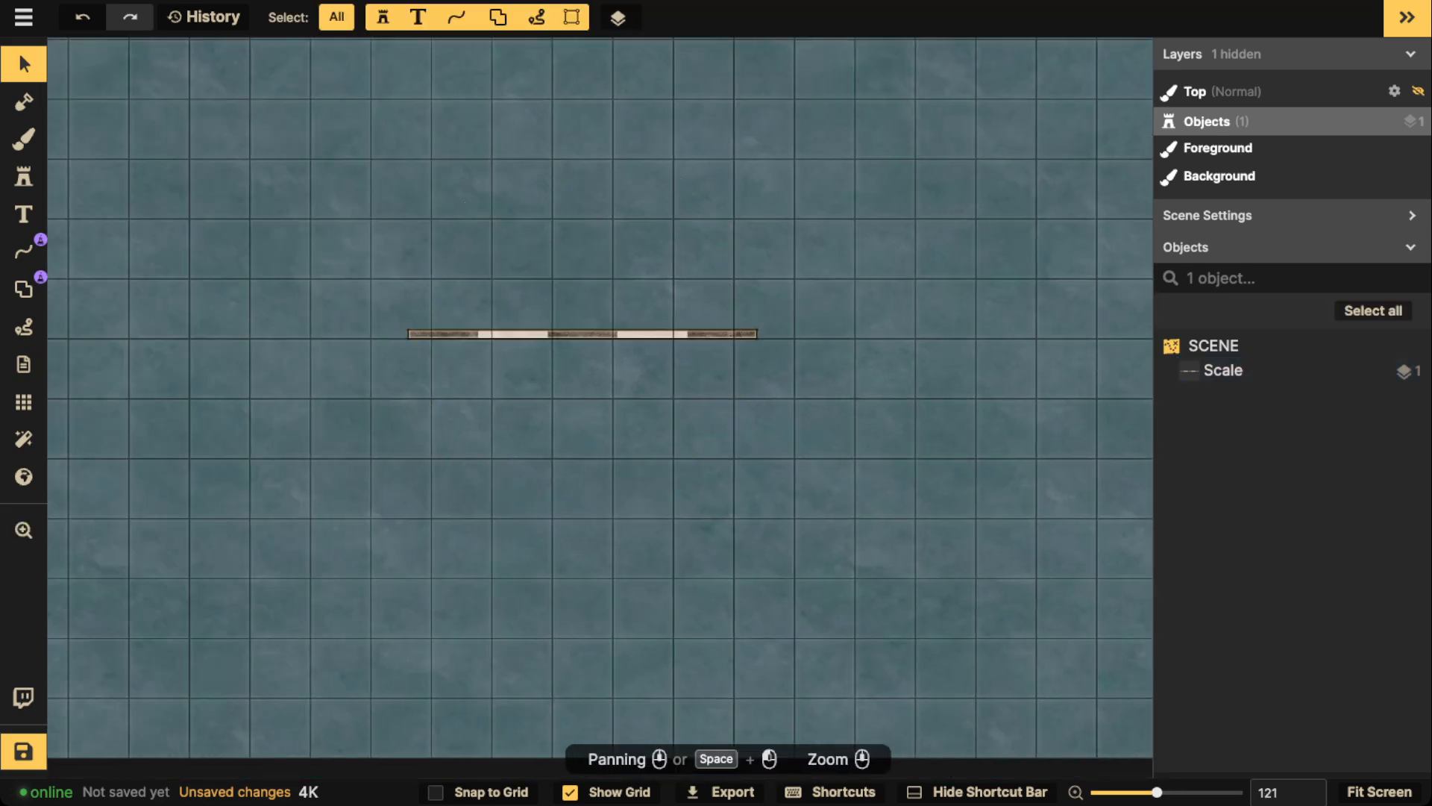
Set the scale bar's transform height to 152 and shrink it to scale 166 so its segments match the grid cells.
scroll(505, 289, "up", 3)
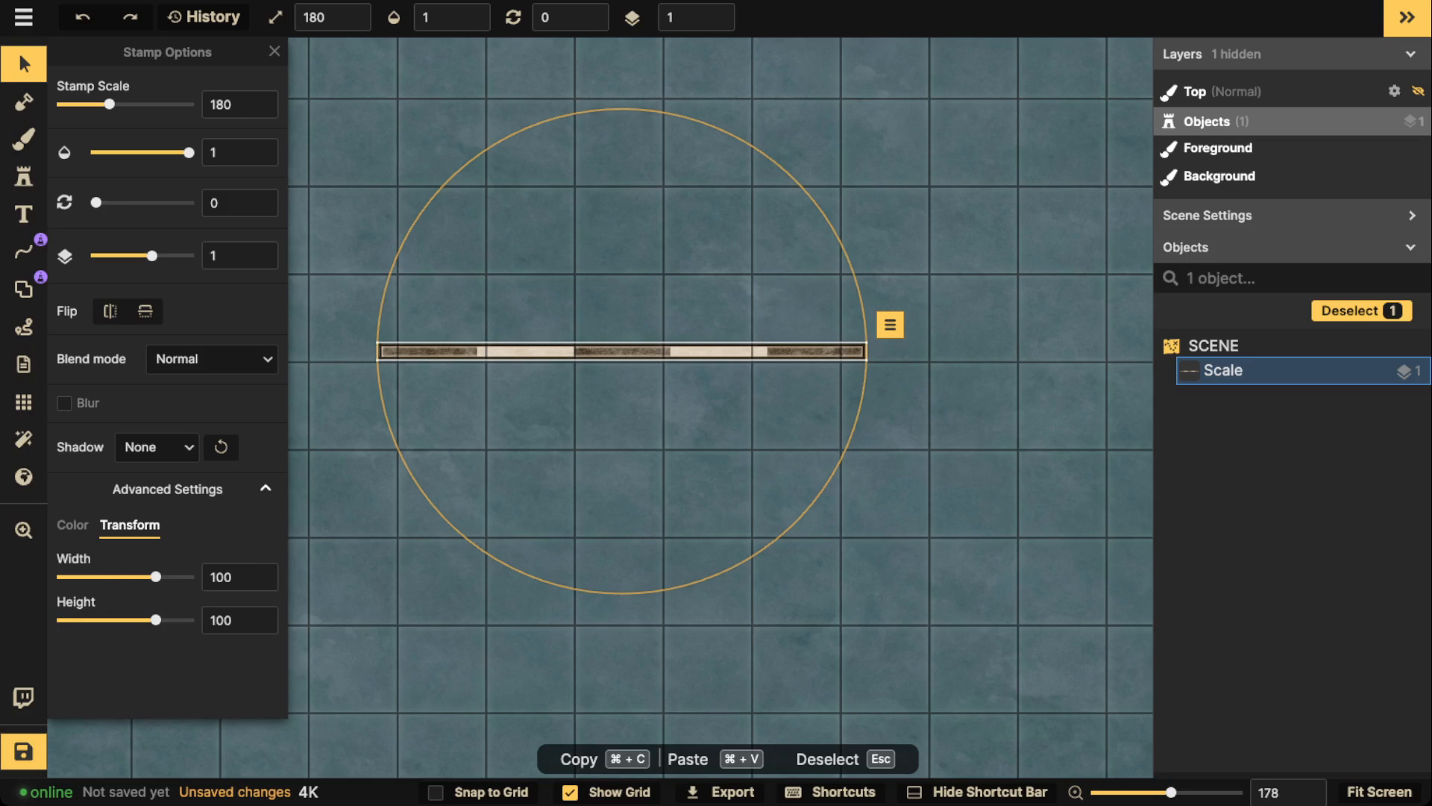
left_click_drag(156, 620, 164, 620)
scroll(394, 360, "up", 2)
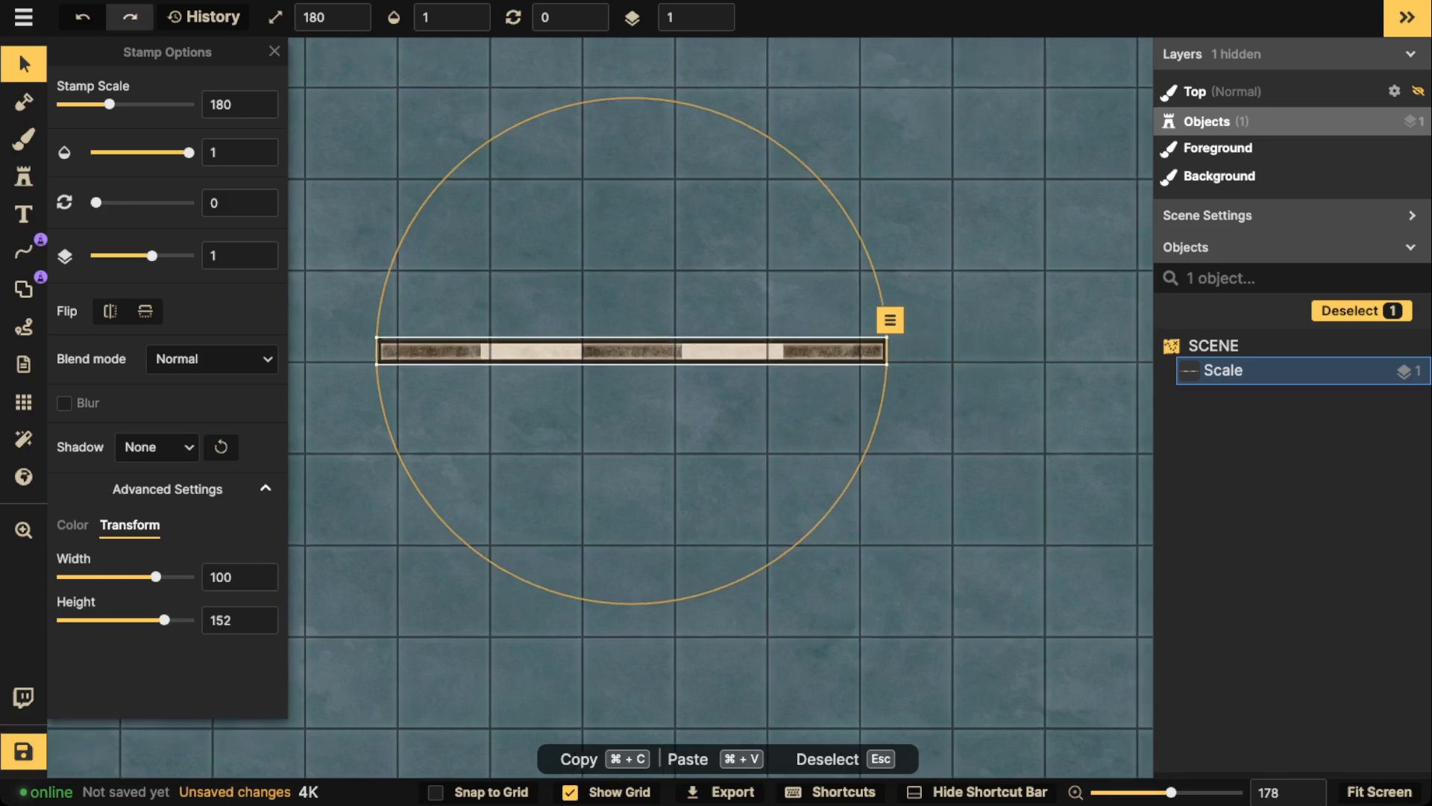
left_click_drag(374, 365, 393, 364)
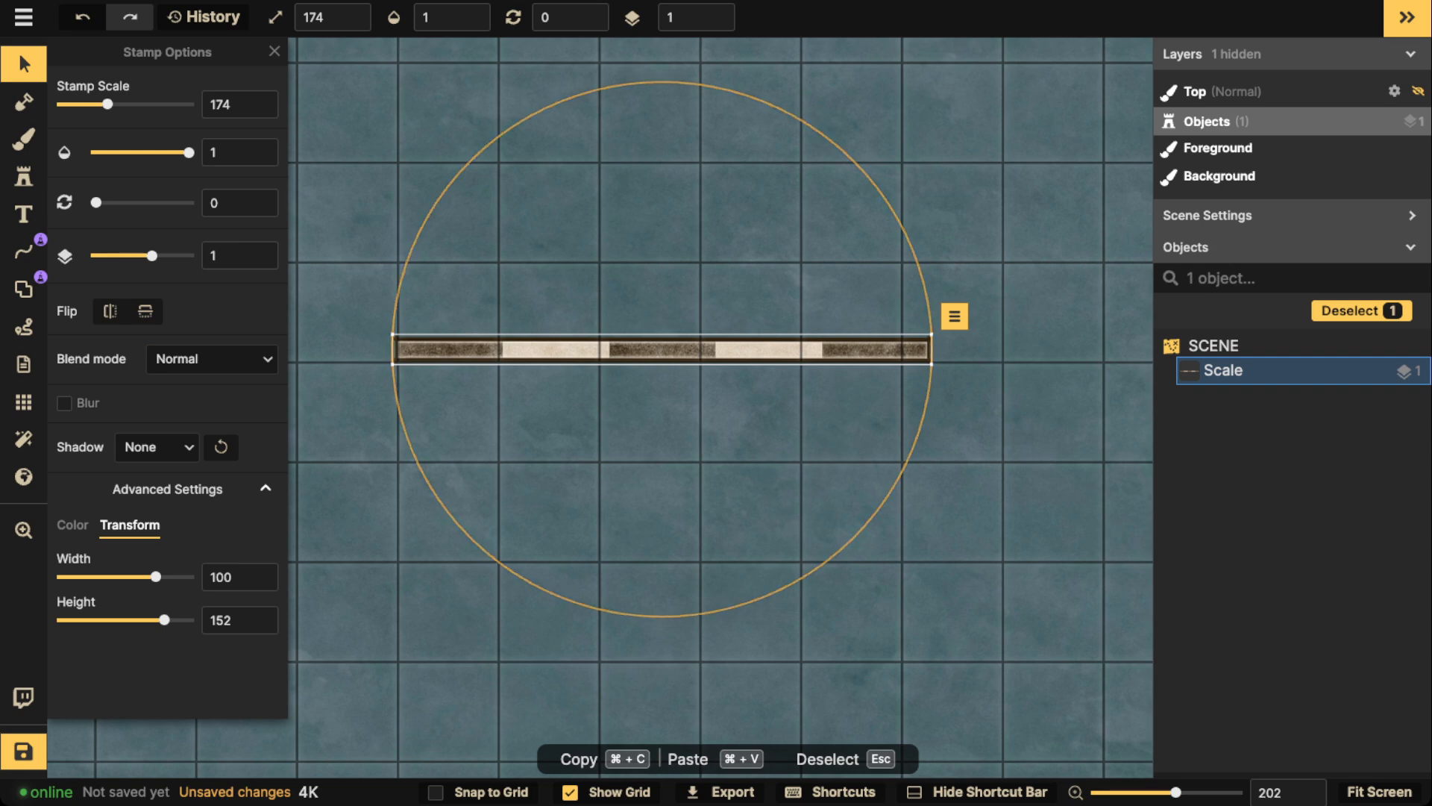
left_click_drag(931, 364, 906, 365)
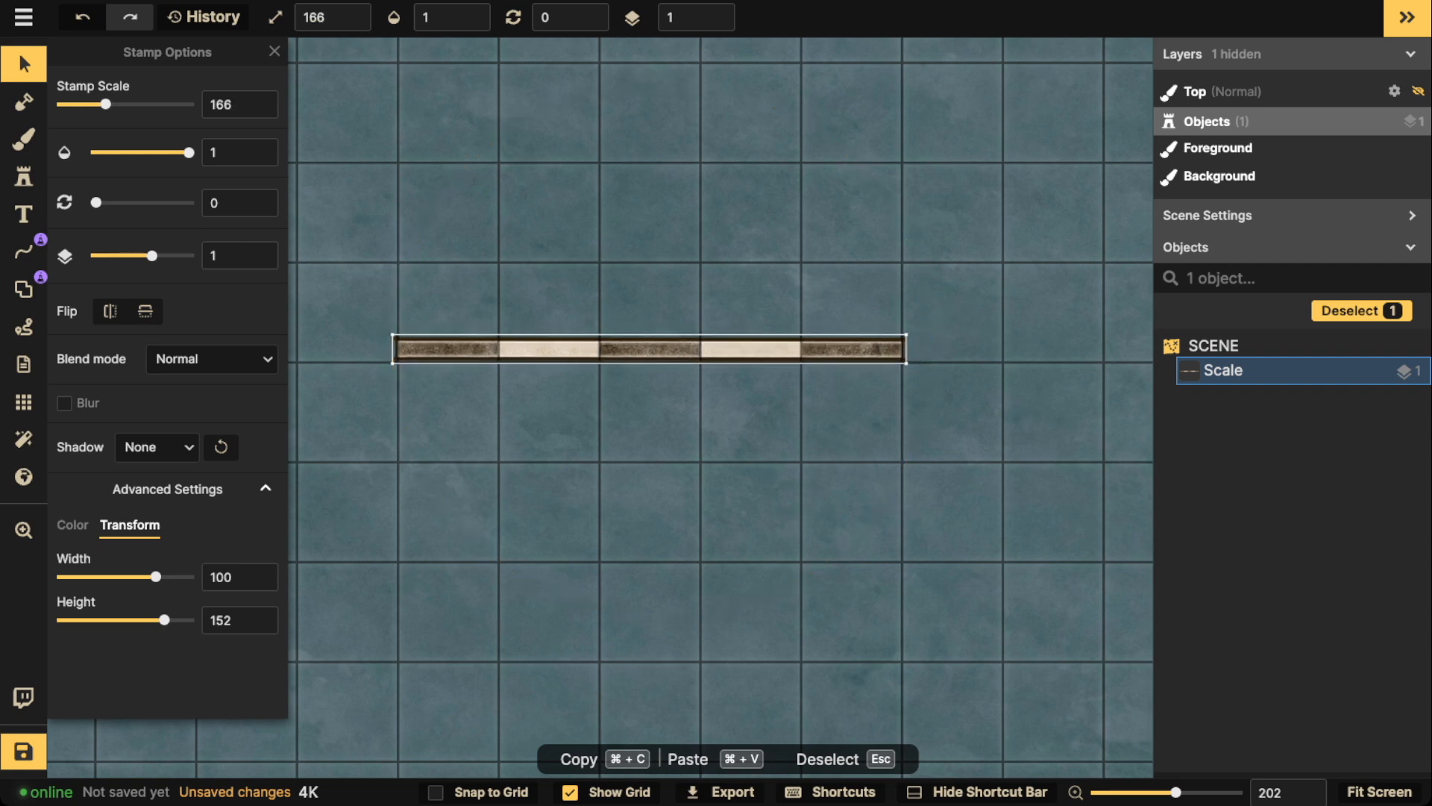
Turn on Snap to Grid and move the scale bar flush against the map's left edge.
scroll(463, 260, "down", 2)
left_click(23, 64)
scroll(466, 318, "down", 2)
scroll(601, 406, "down", 4)
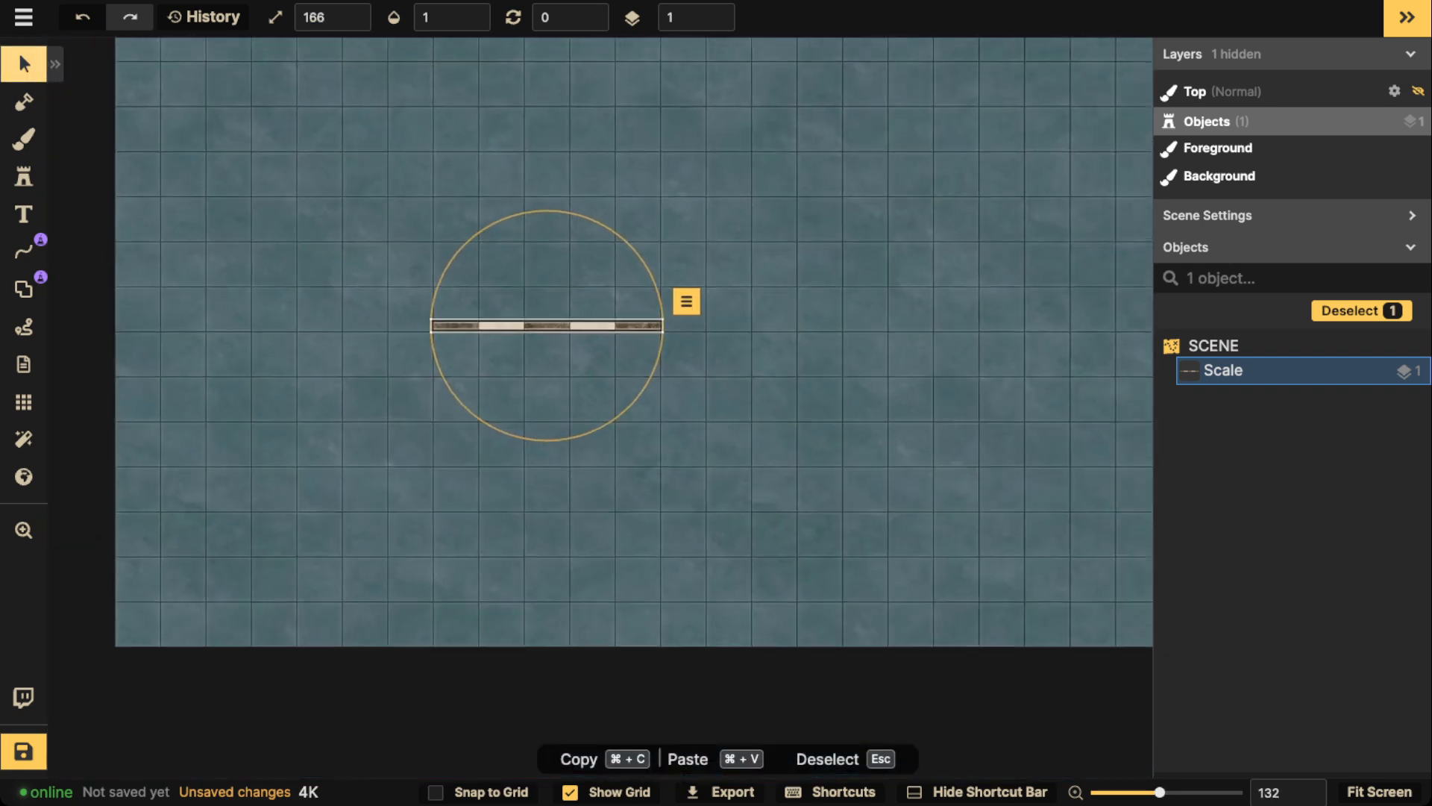
left_click_drag(523, 474, 446, 473)
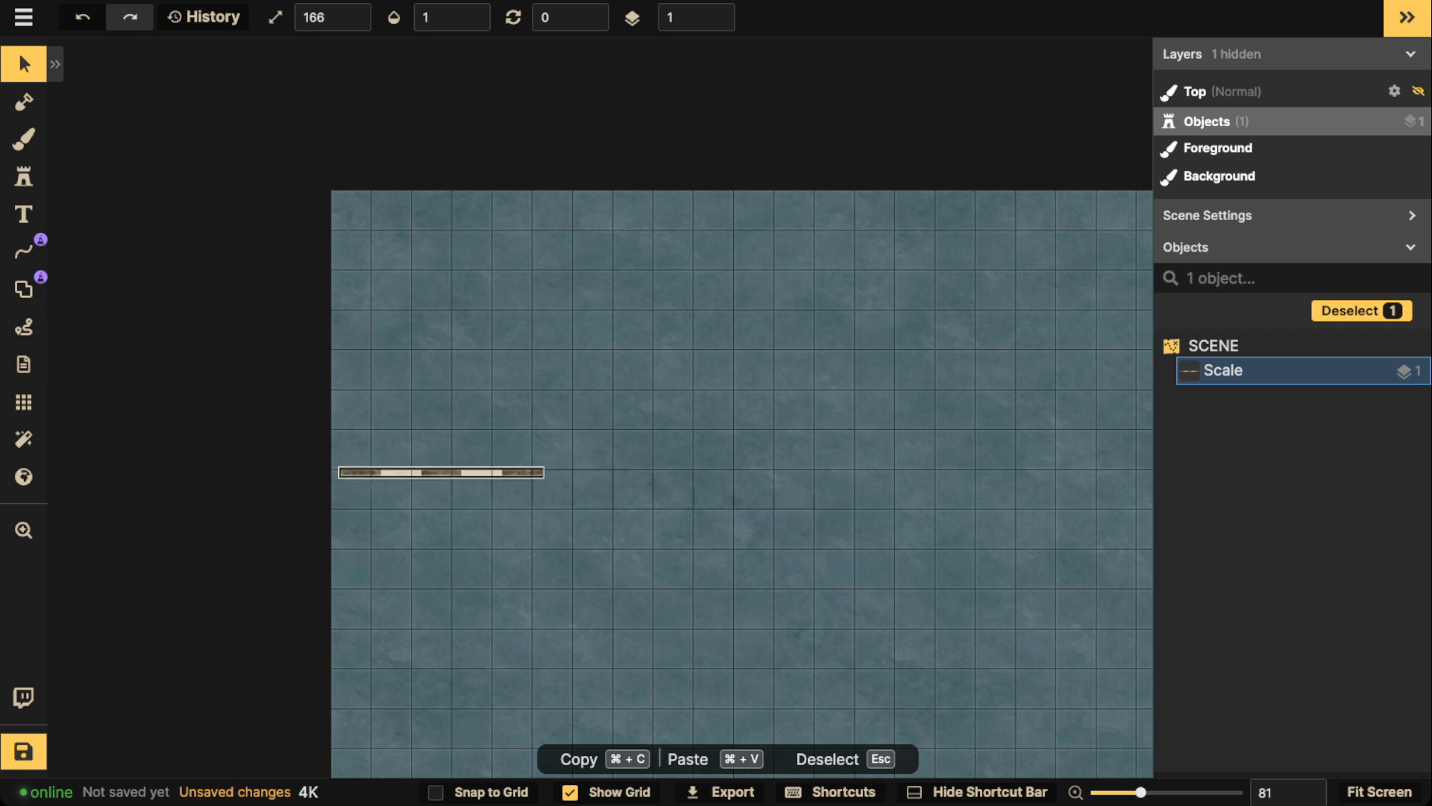
left_click(435, 791)
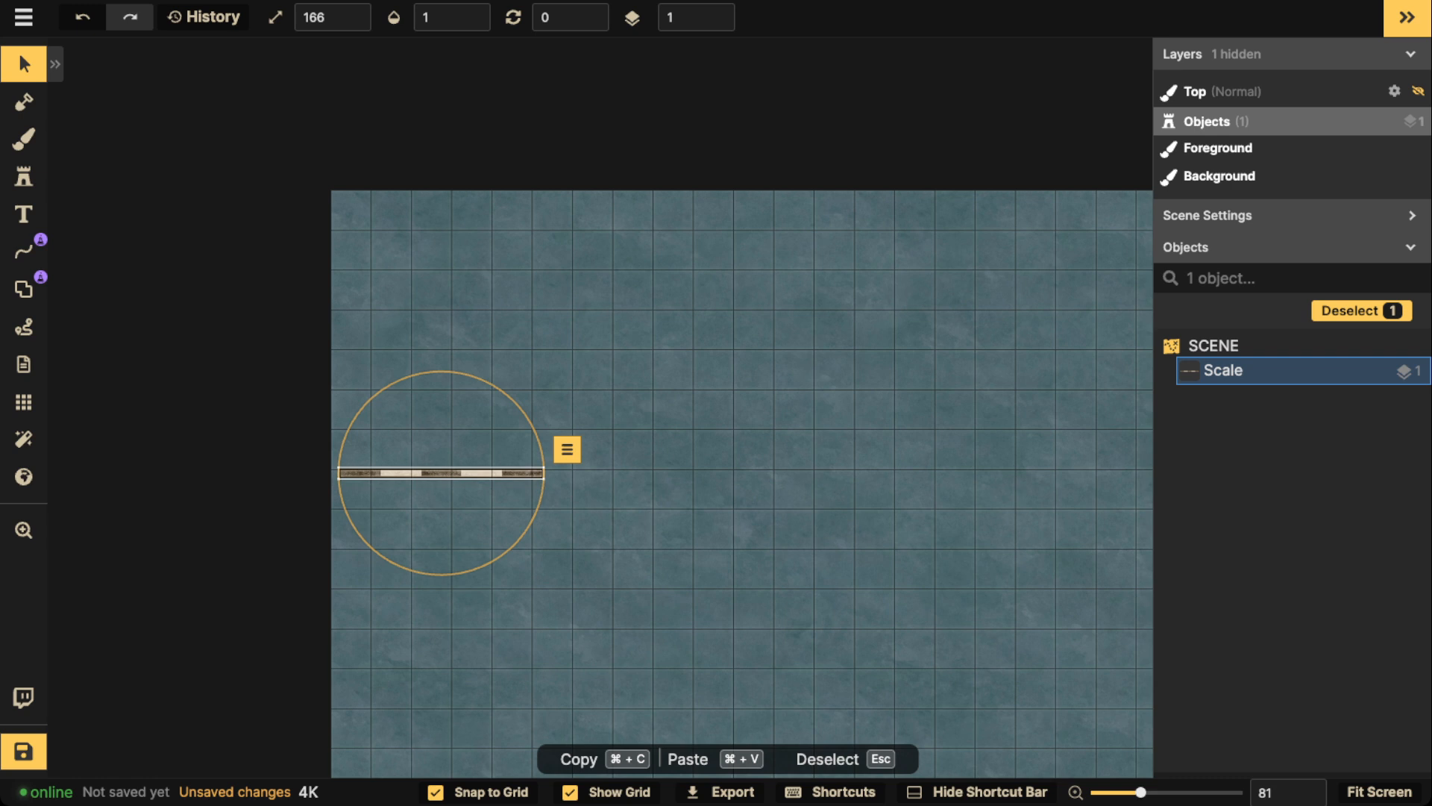
scroll(440, 515, "up", 2)
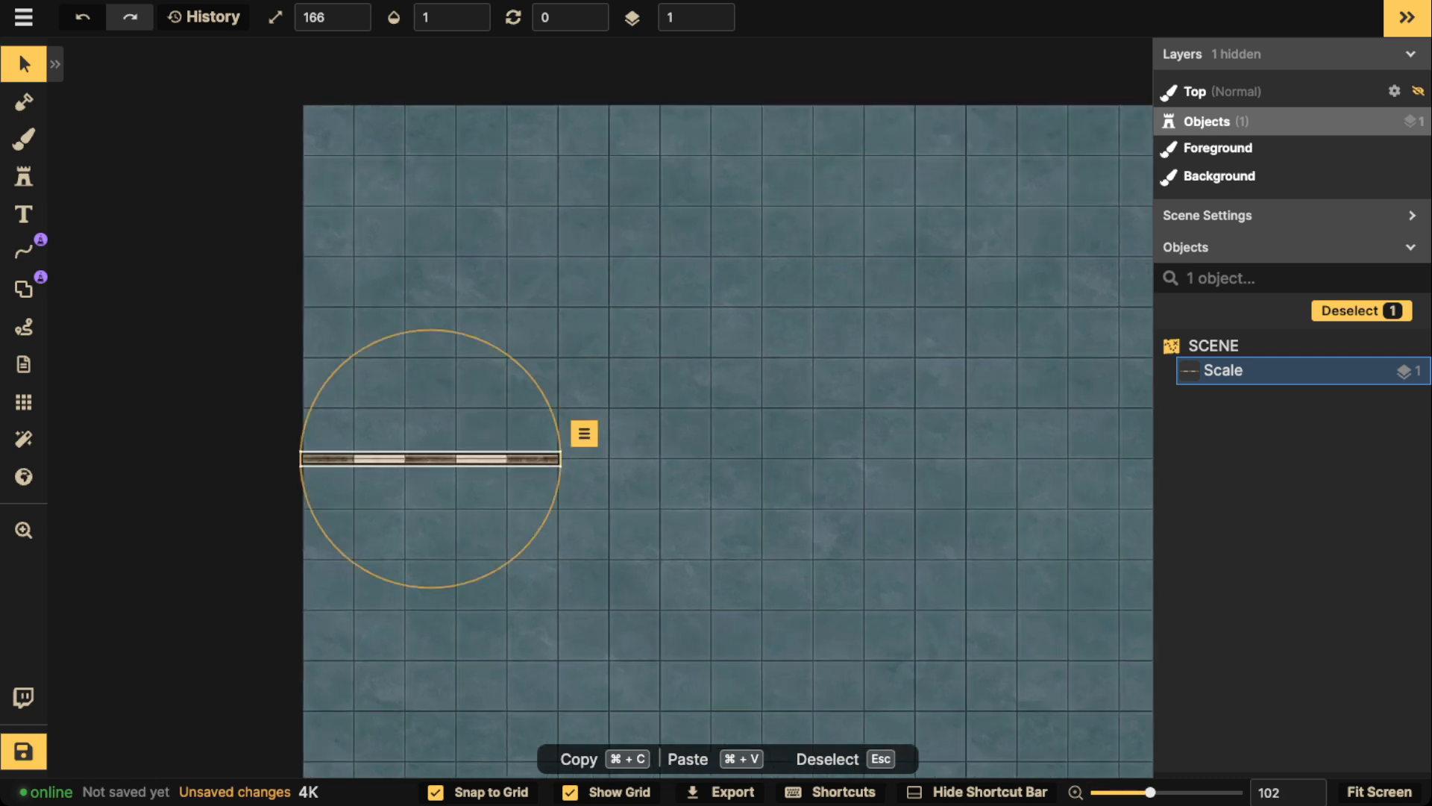
Duplicate the scale bar and join the copy end to end with the original's right end.
scroll(422, 464, "down", 1)
key("super+c")
key("super+v")
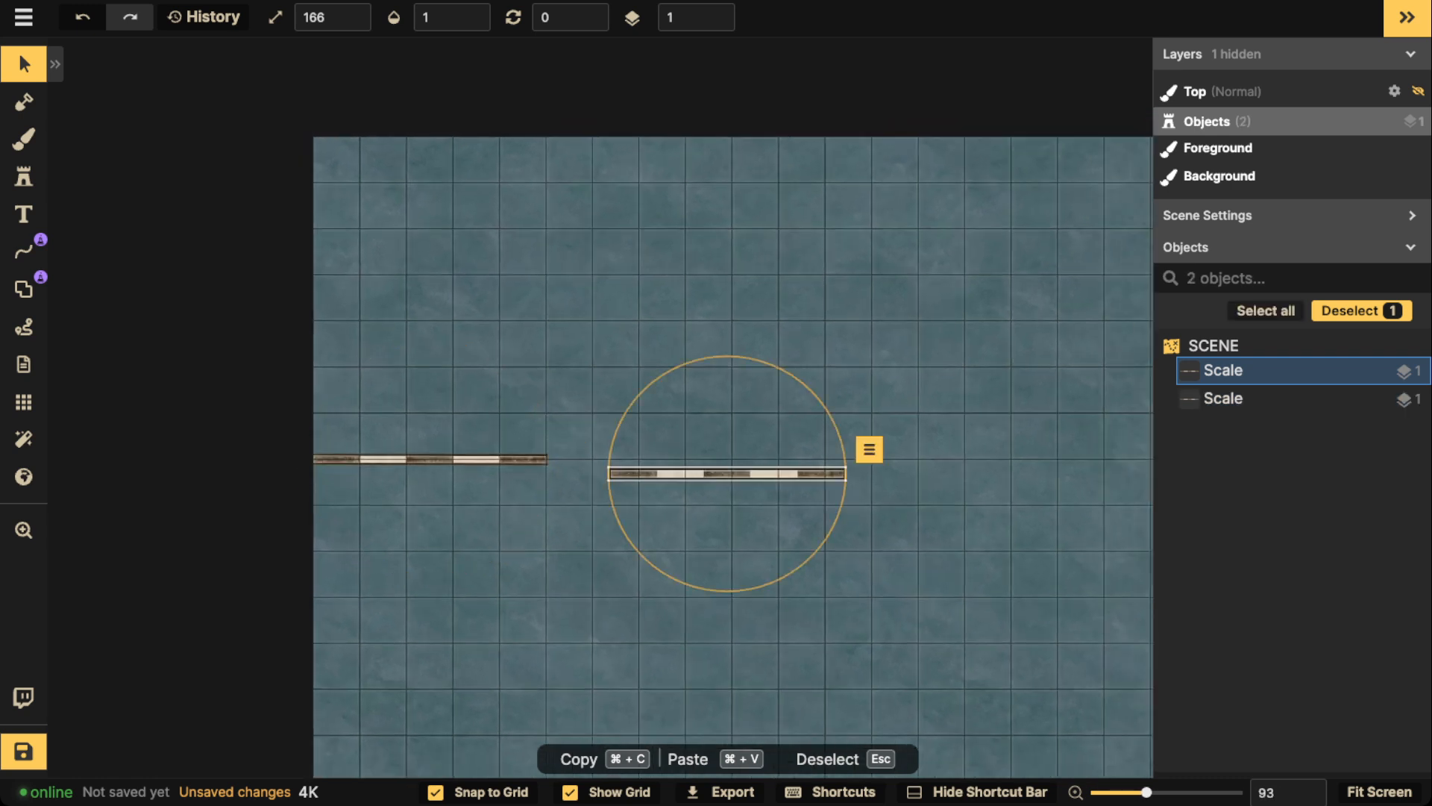
left_click_drag(727, 474, 662, 459)
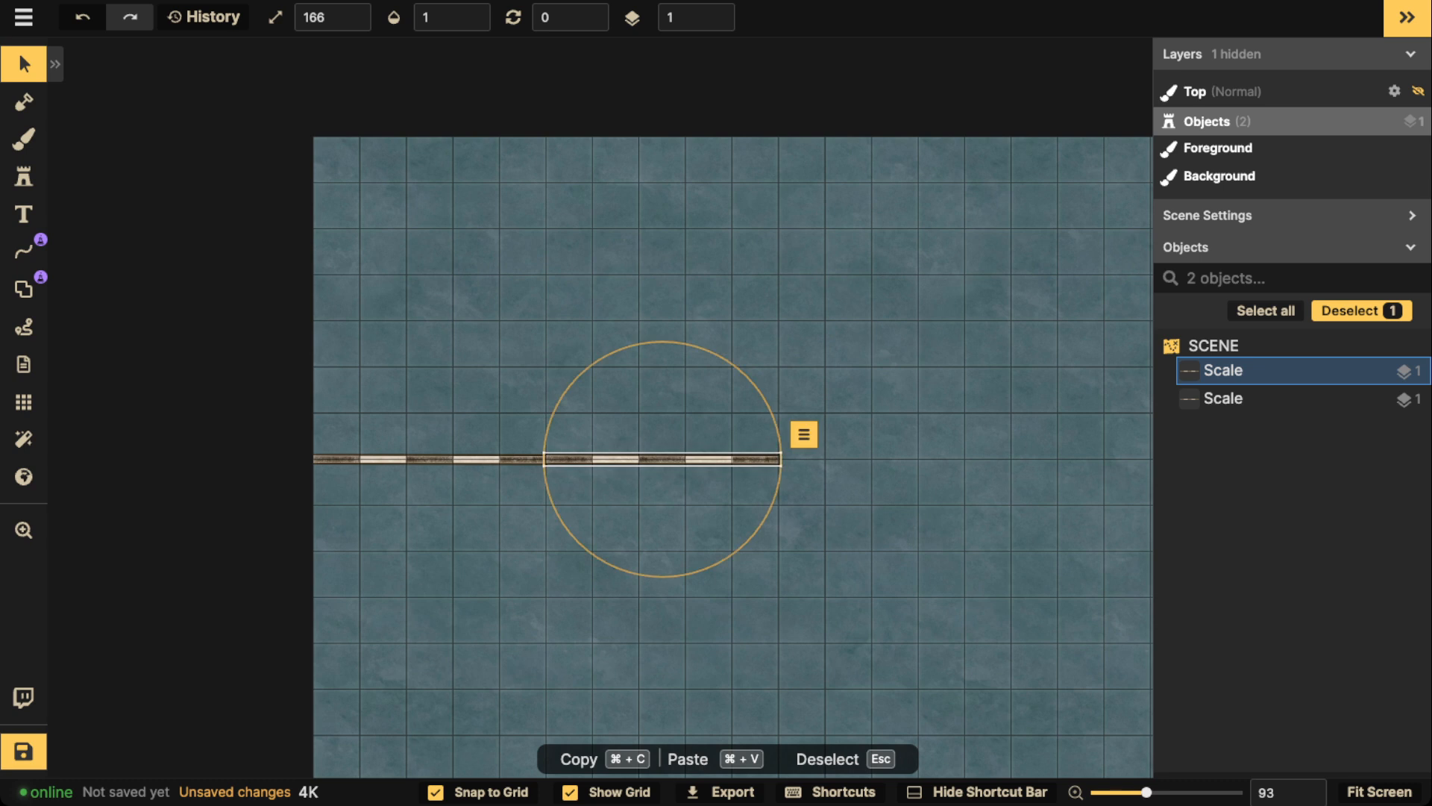
Duplicate the two joined scale bars together and attach the copied pair to the row's right end.
left_click_drag(284, 410, 596, 578)
key("super+c")
left_click_drag(892, 666, 583, 664)
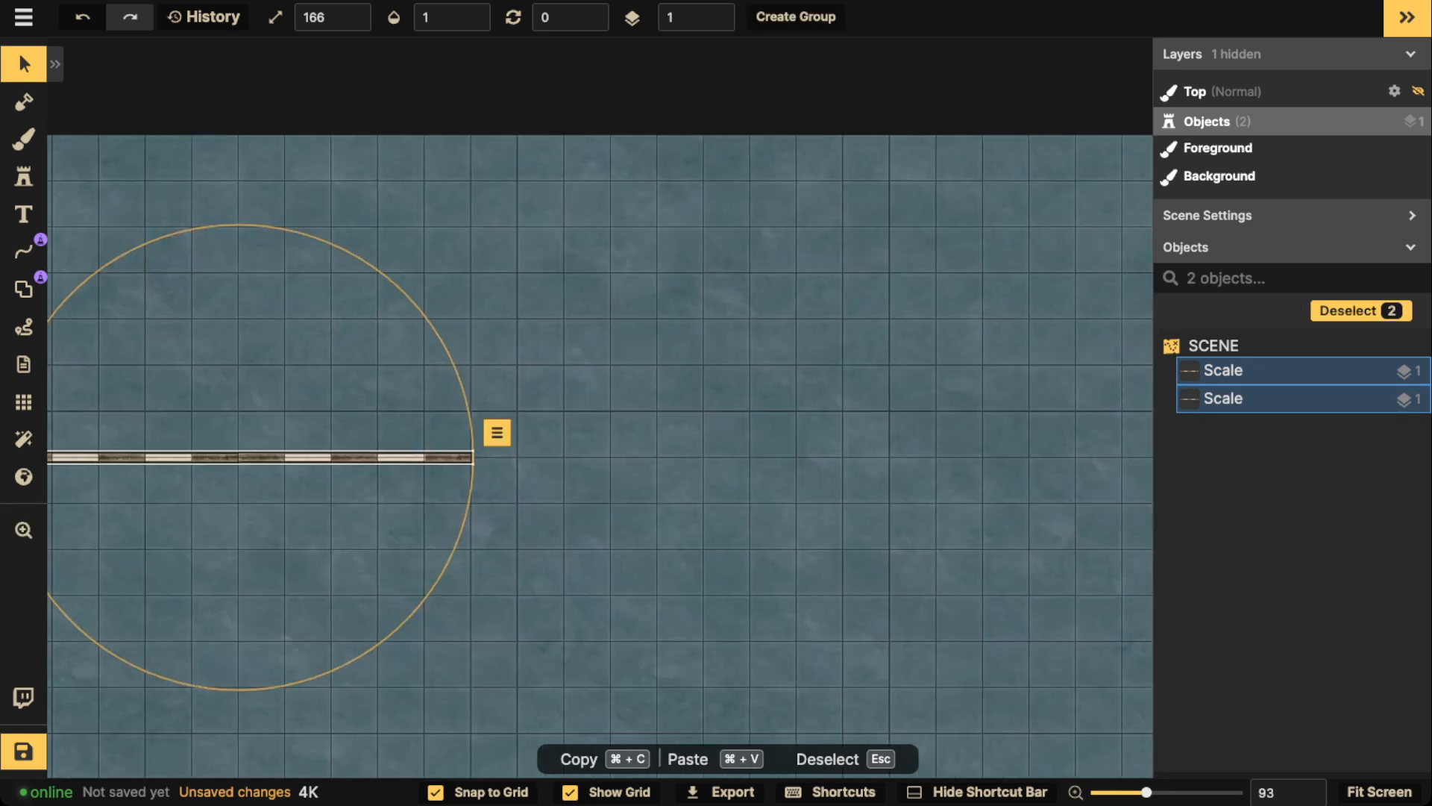
key("super+v")
left_click_drag(841, 435, 503, 451)
Duplicate the last scale bar and attach the copy so the row reaches the map's right edge.
left_click(619, 450)
key("super+c")
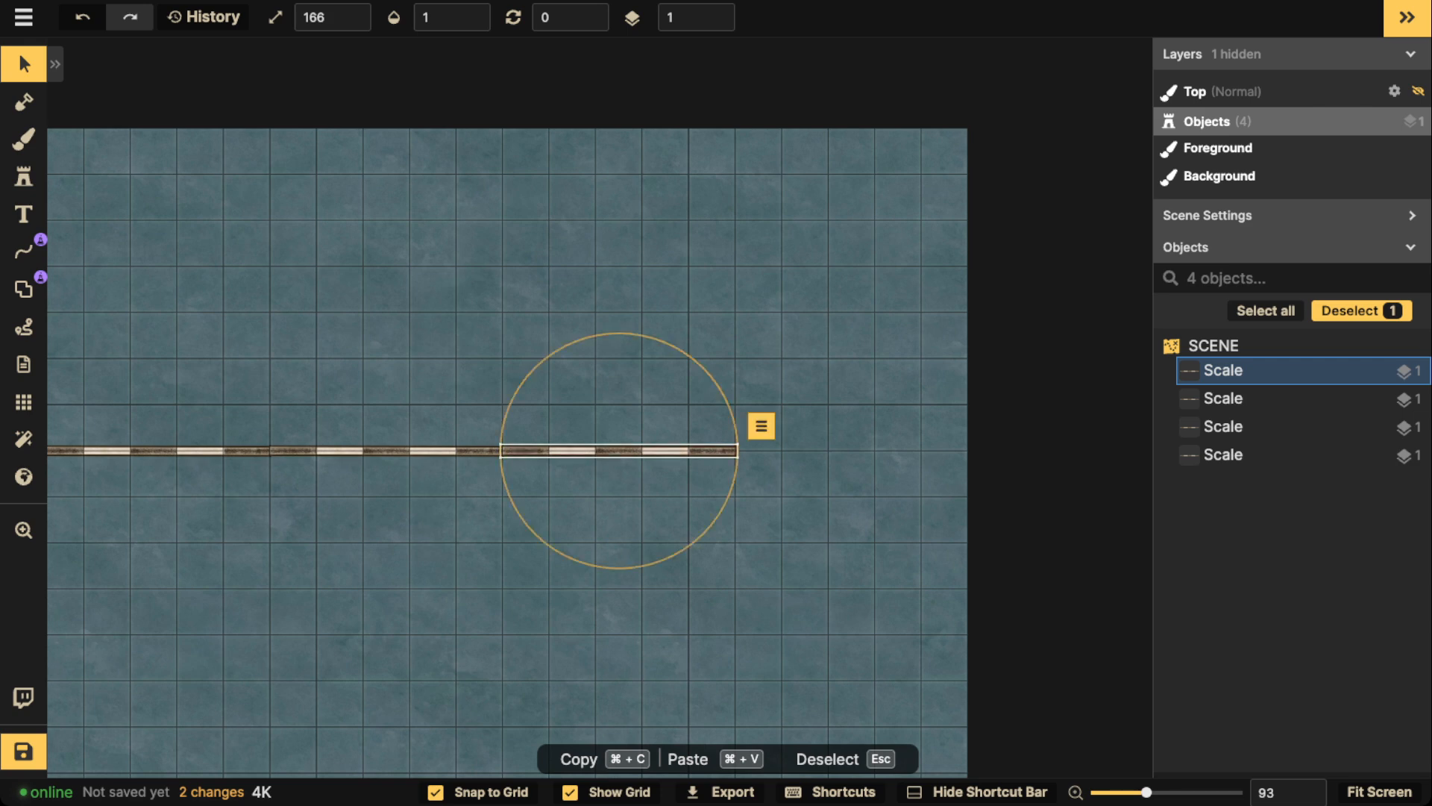
key("super+v")
left_click_drag(828, 440, 852, 450)
key("Escape")
scroll(567, 432, "down", 3)
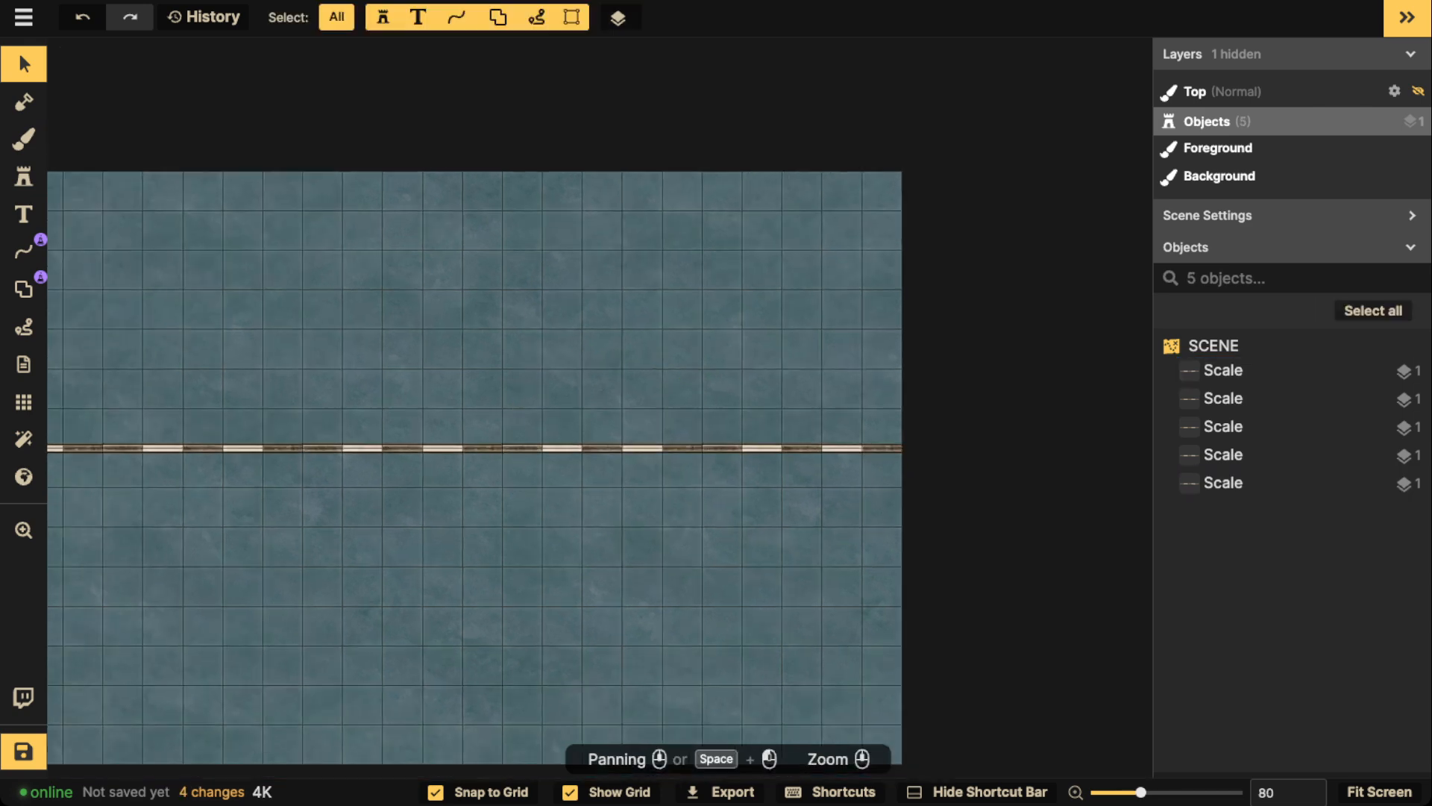
Set the grid's layer to -5 and its opacity to 0.16.
left_click_drag(612, 434, 775, 439)
left_click(24, 402)
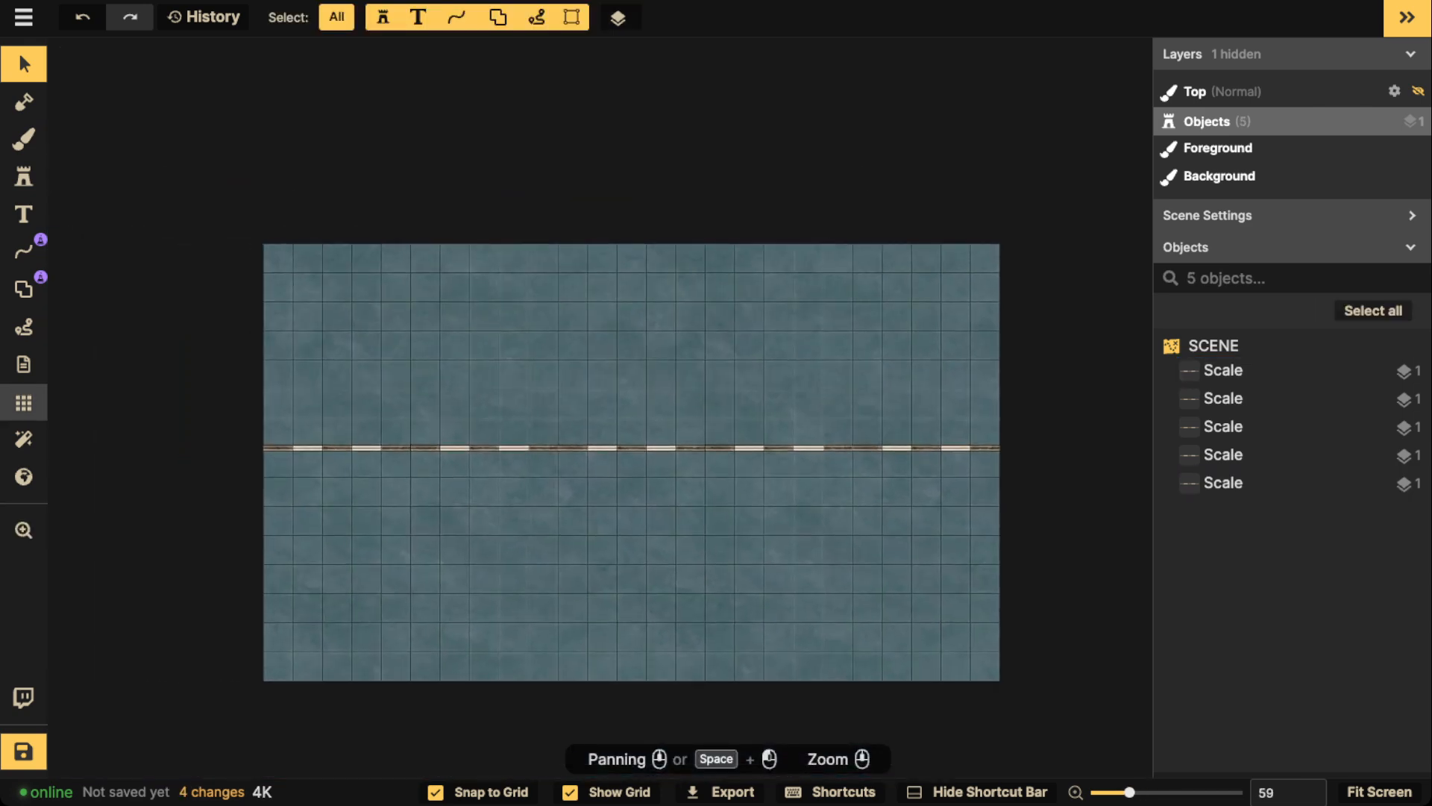
left_click(96, 540)
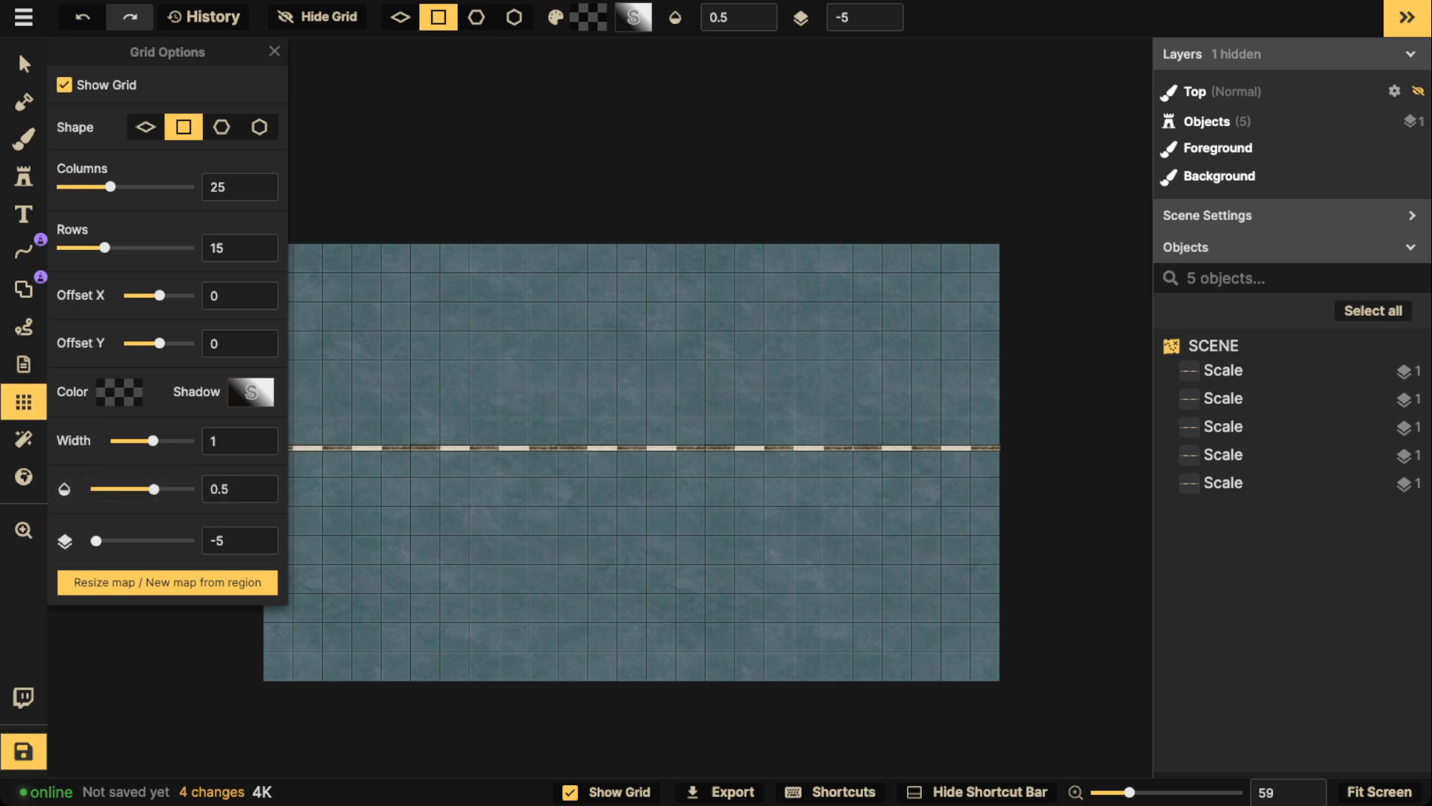
left_click_drag(154, 489, 118, 489)
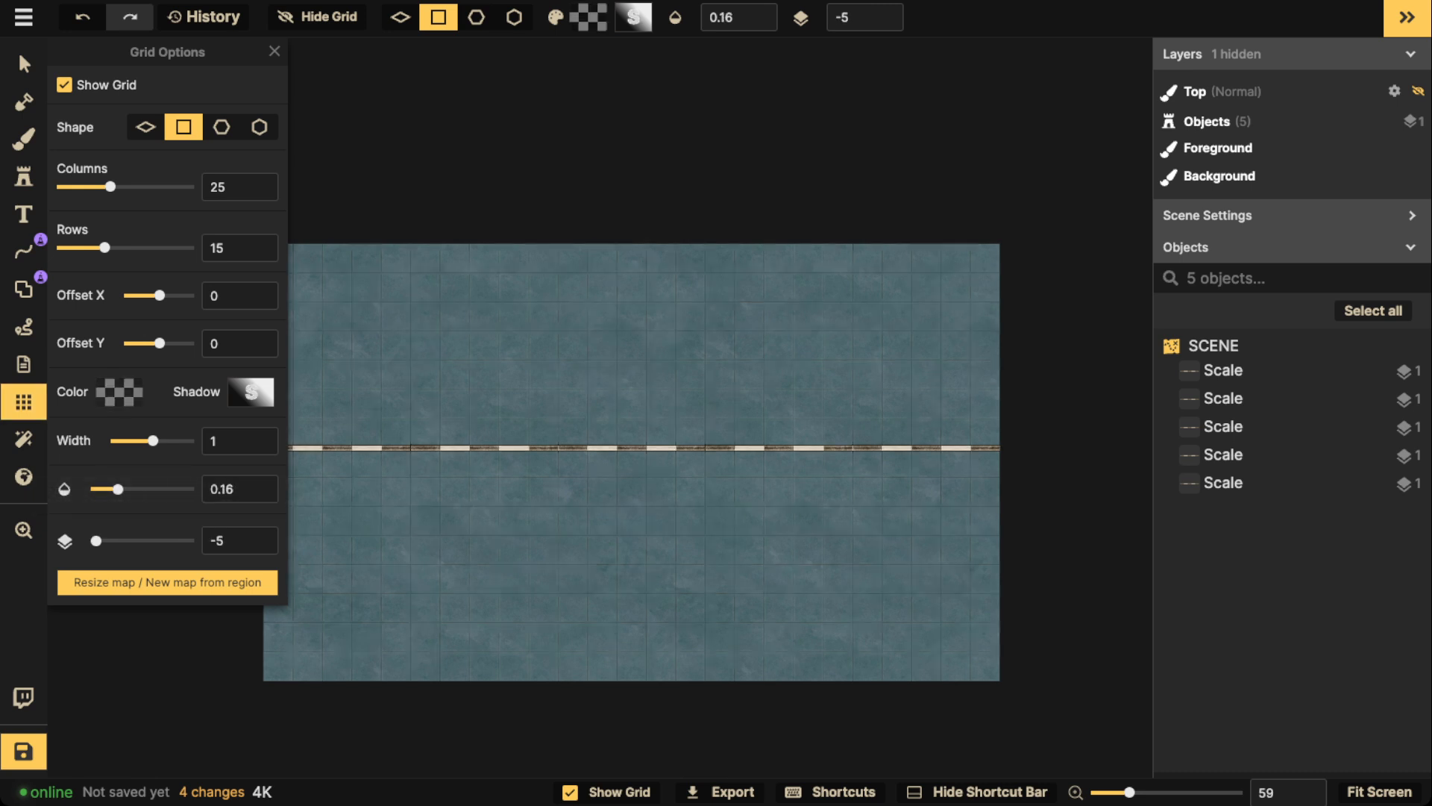
left_click_drag(349, 395, 535, 334)
scroll(494, 399, "up", 3)
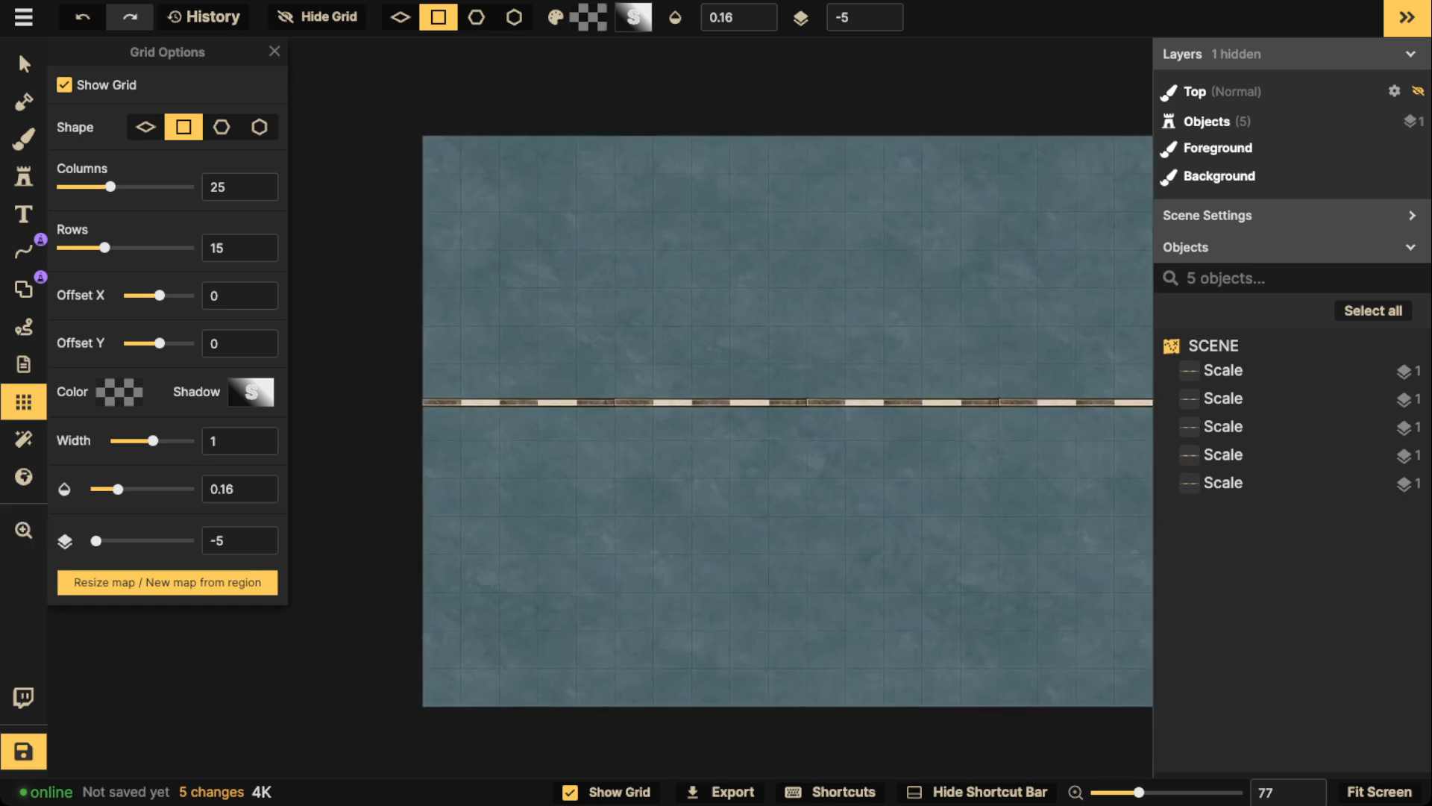
Select all five scale bars and align them with Center Vertically.
left_click(24, 63)
scroll(434, 324, "down", 2)
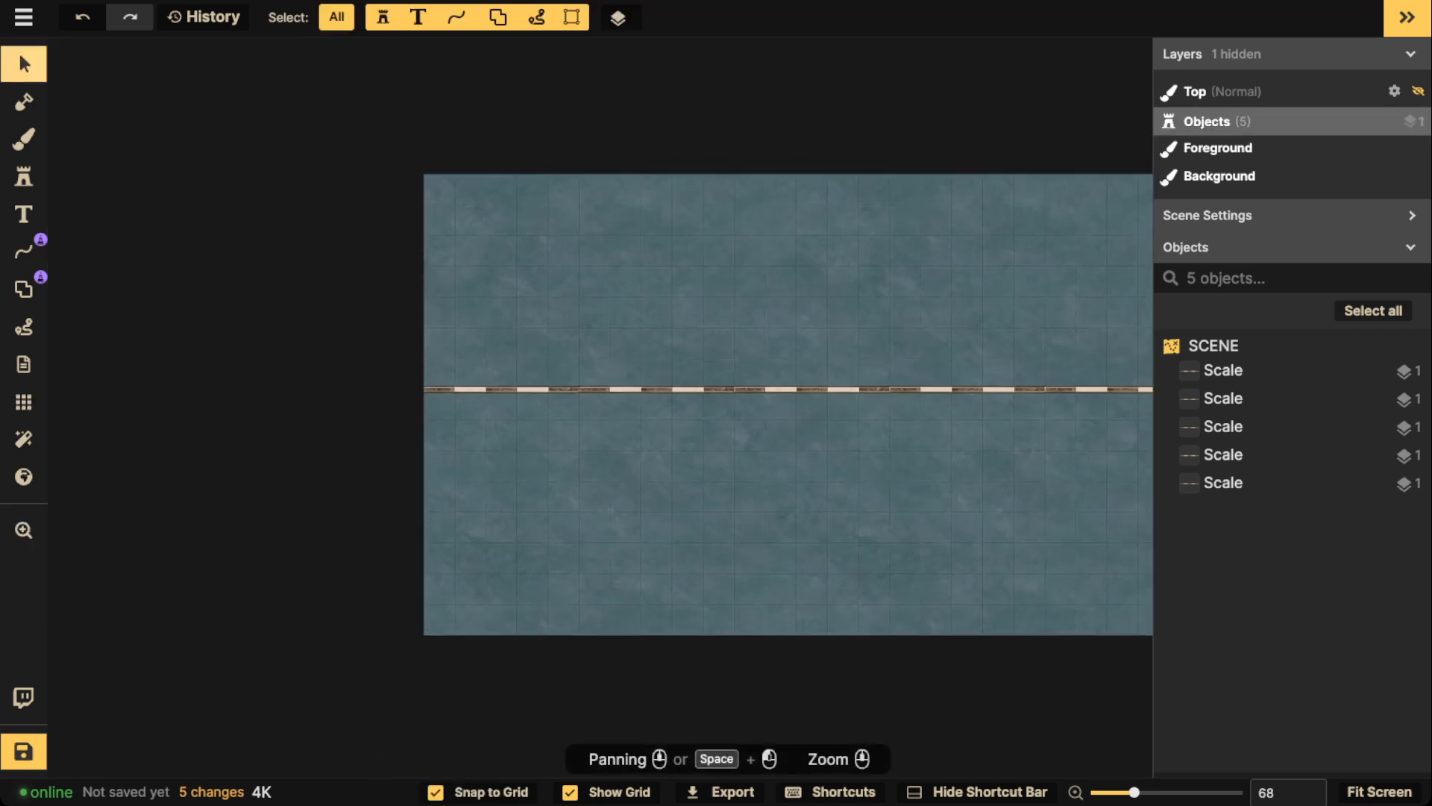
left_click_drag(415, 333, 1155, 468)
scroll(597, 400, "down", 1)
left_click_drag(788, 405, 668, 411)
scroll(377, 411, "down", 3)
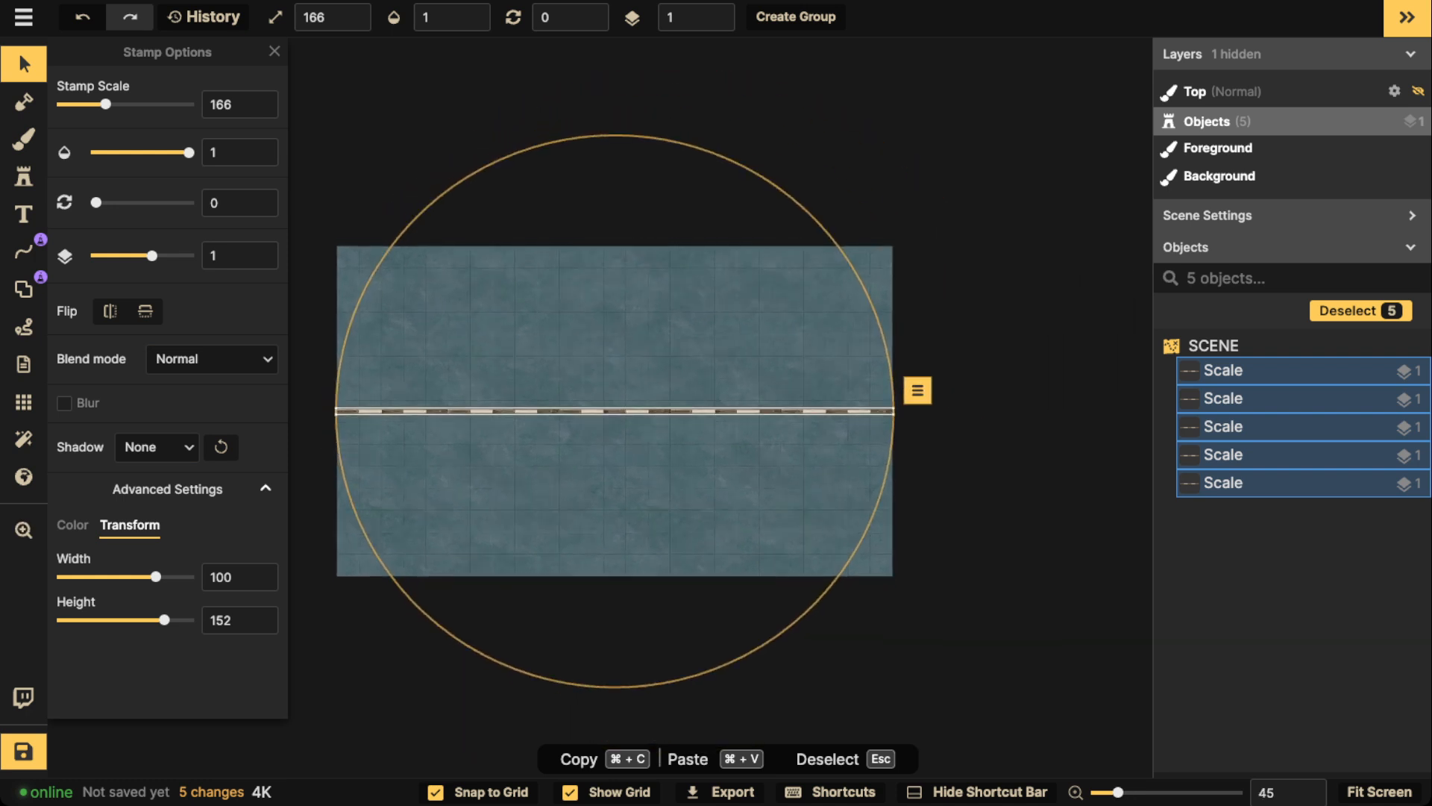
key("Escape")
left_click_drag(173, 359, 985, 608)
left_click(917, 390)
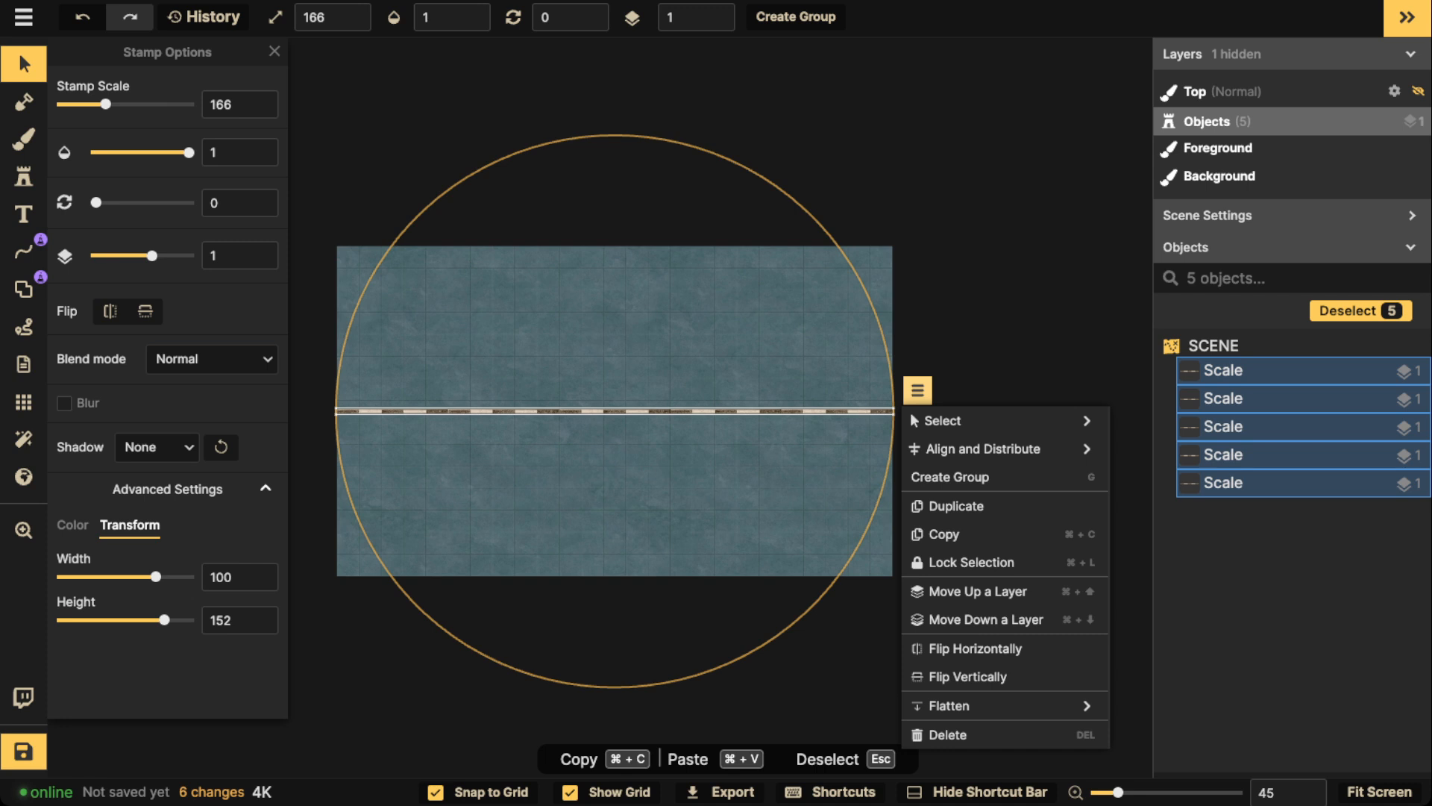
left_click_drag(345, 195, 877, 501)
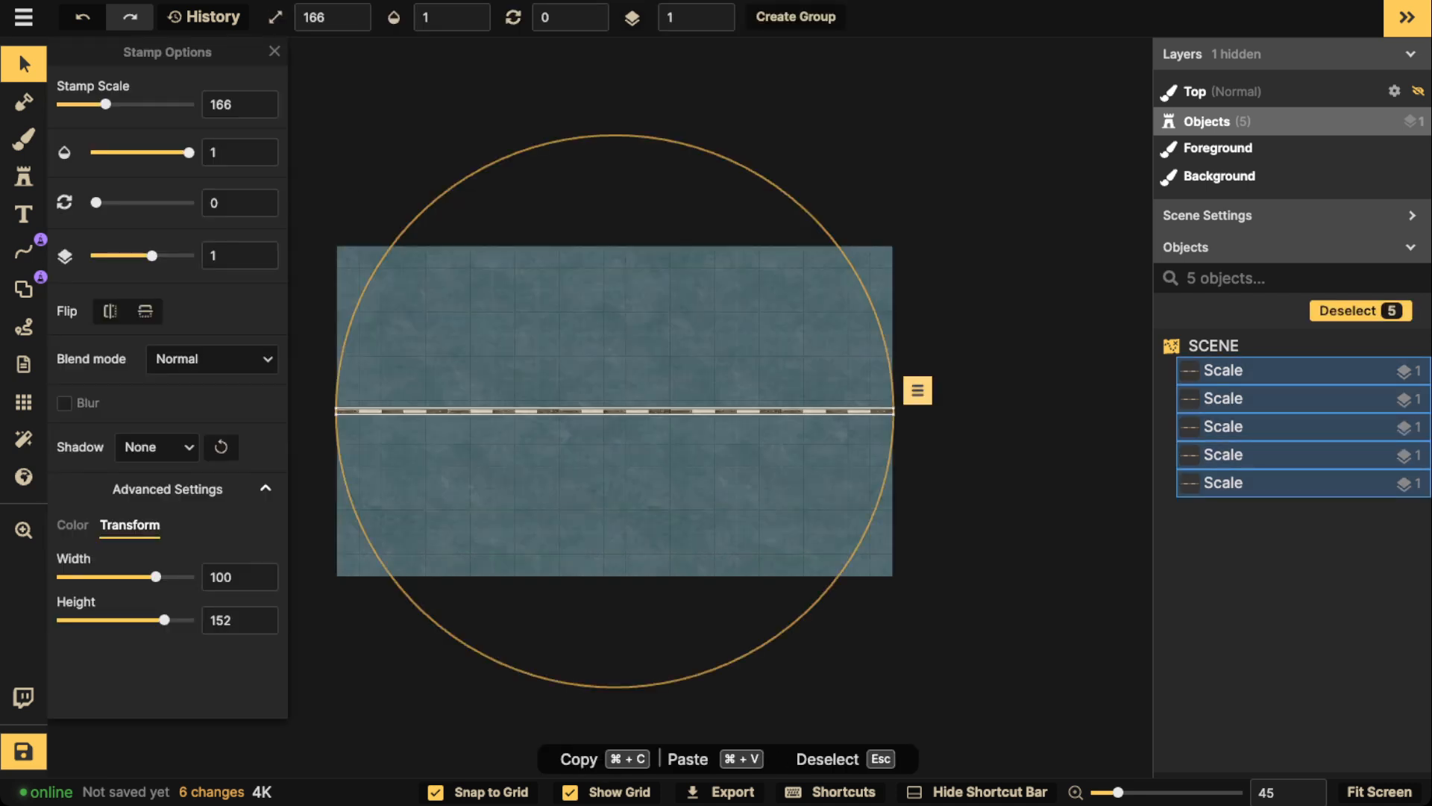
left_click(918, 390)
mouse_move(984, 448)
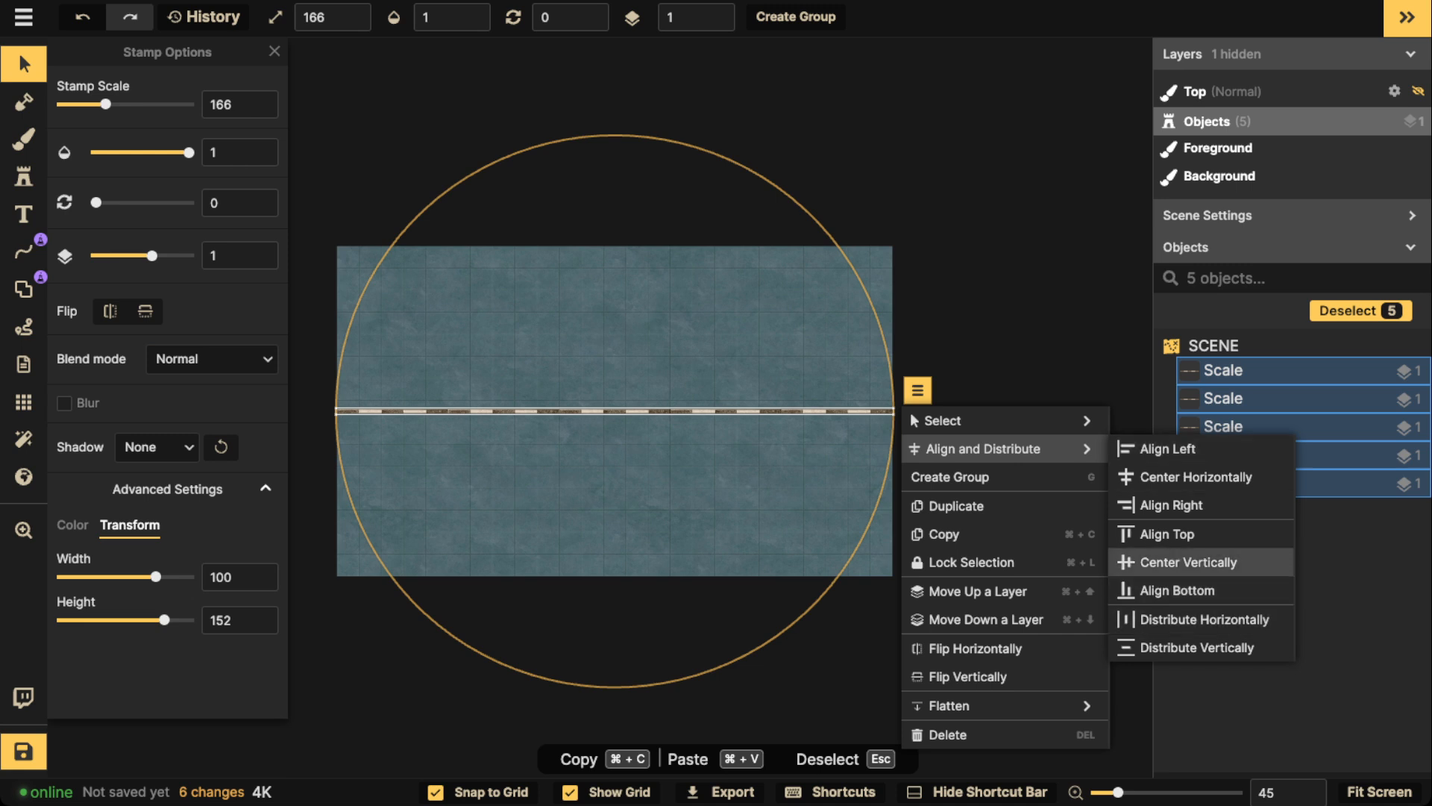
left_click(1188, 562)
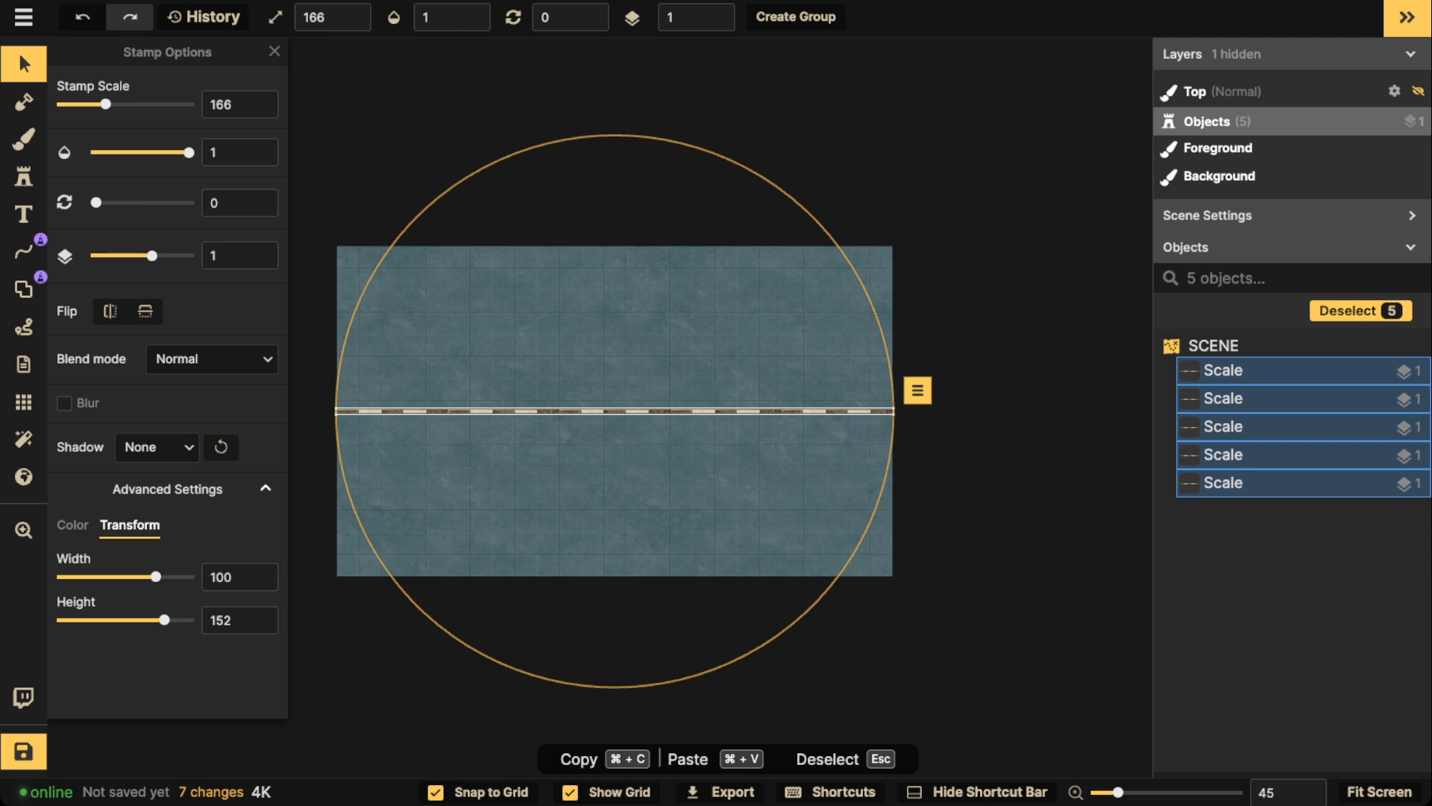
Move the fourth scale bar slightly above the row, and realign all five bars with Center Vertically.
left_click(726, 411)
left_click_drag(726, 412, 726, 400)
left_click_drag(915, 338, 314, 572)
left_click(918, 379)
mouse_move(966, 435)
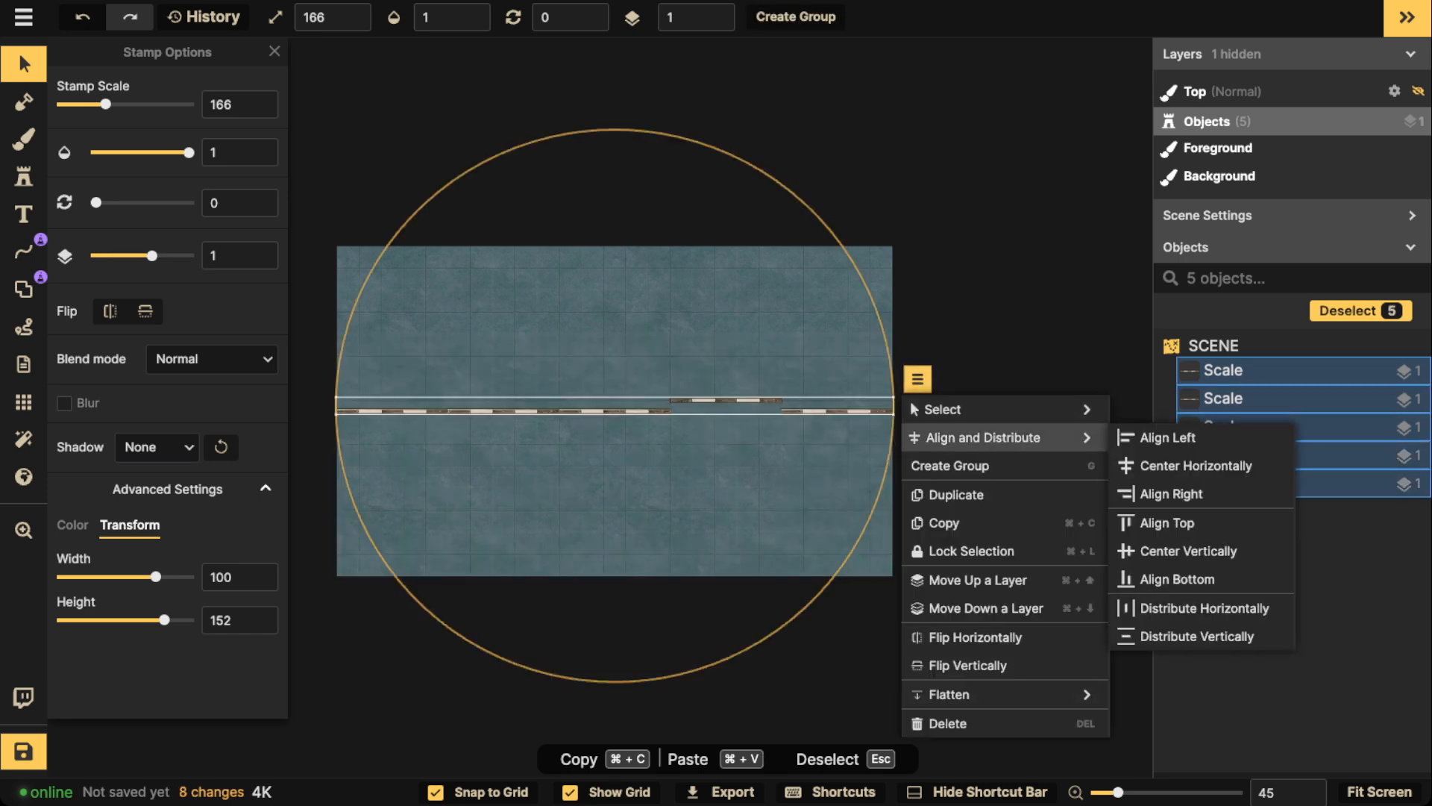
left_click(1194, 550)
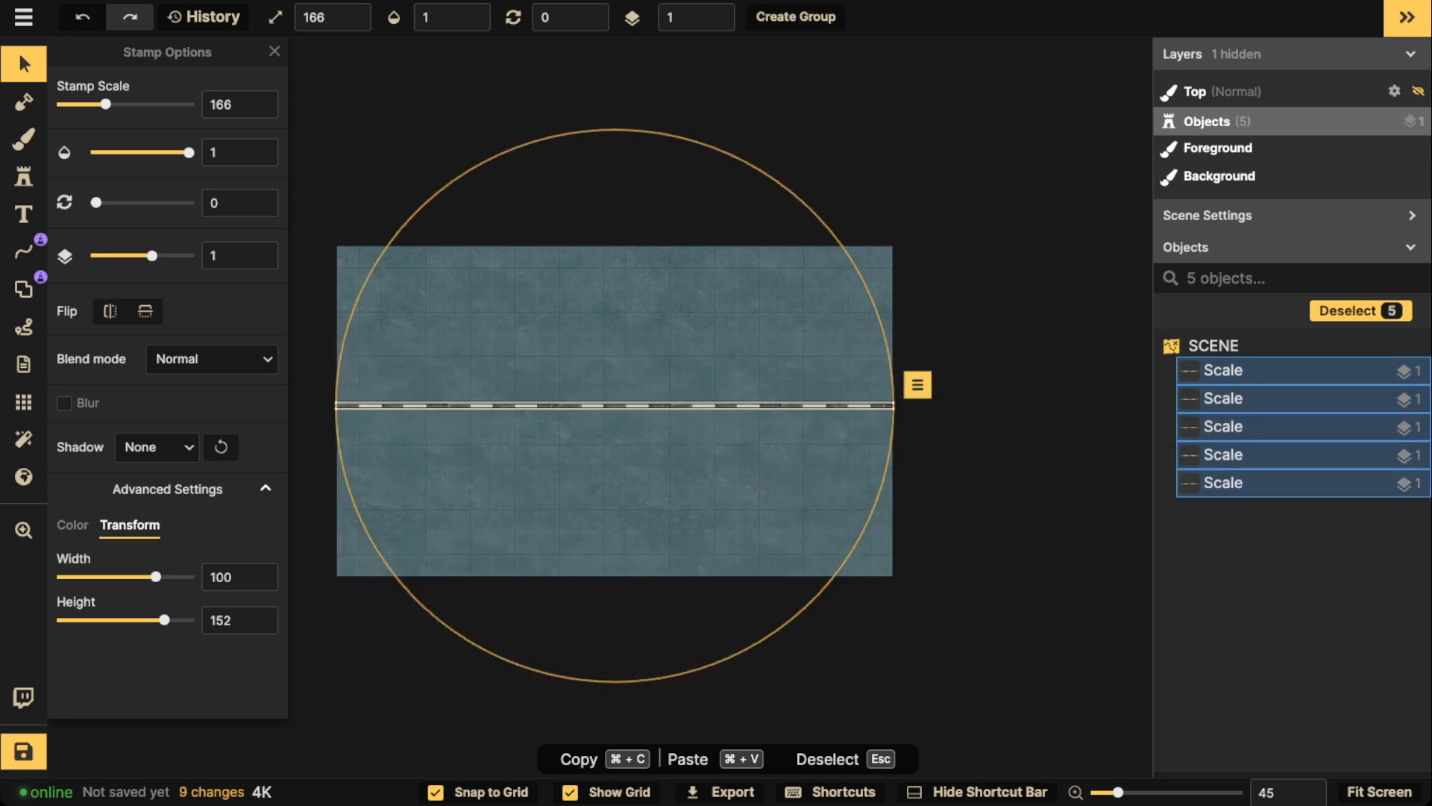
Undo the last alignment and the fourth scale bar's upward move.
key("super+z")
key("super+z")
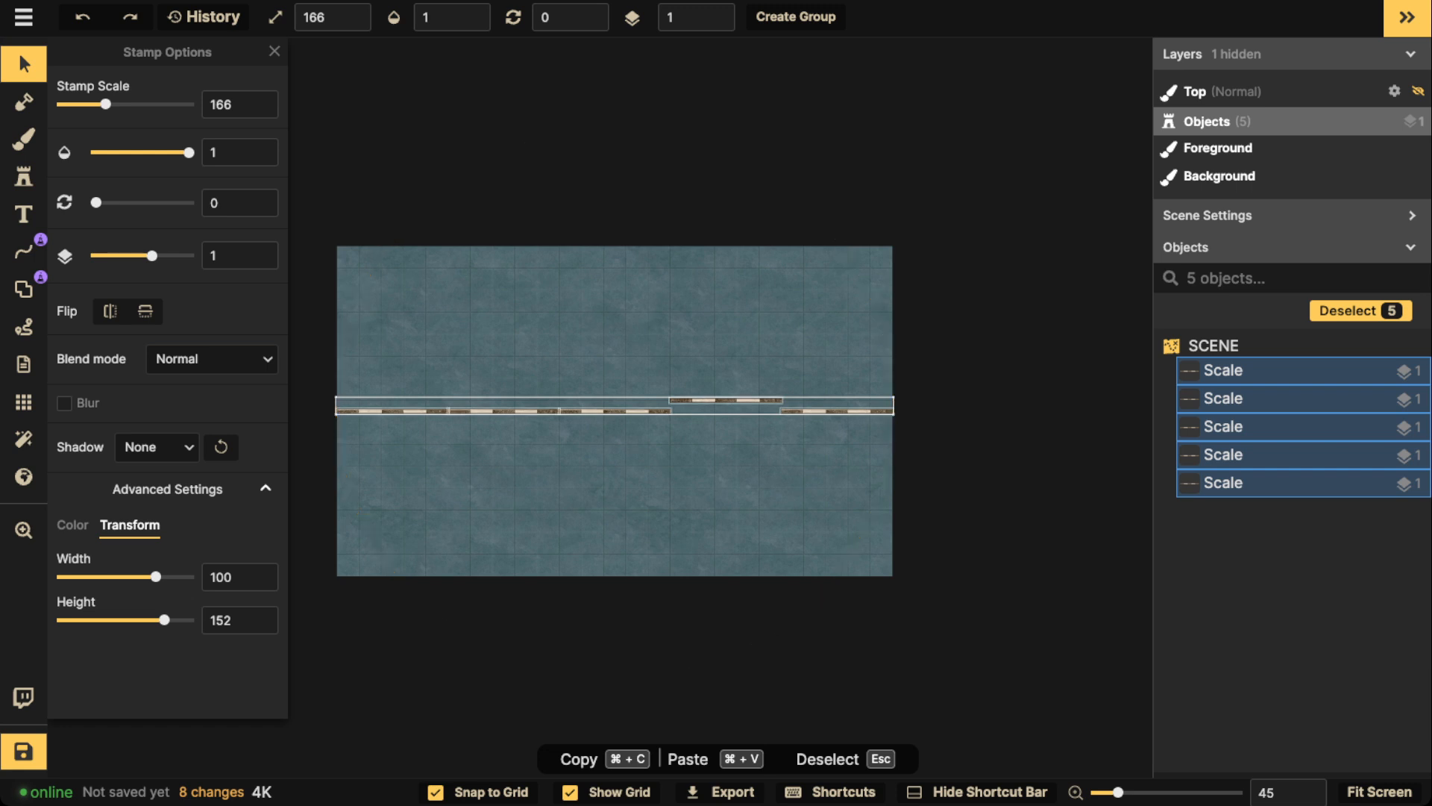
key("Escape")
Select all five scale bars and group them under the name Timeline.
left_click_drag(1021, 289, 248, 499)
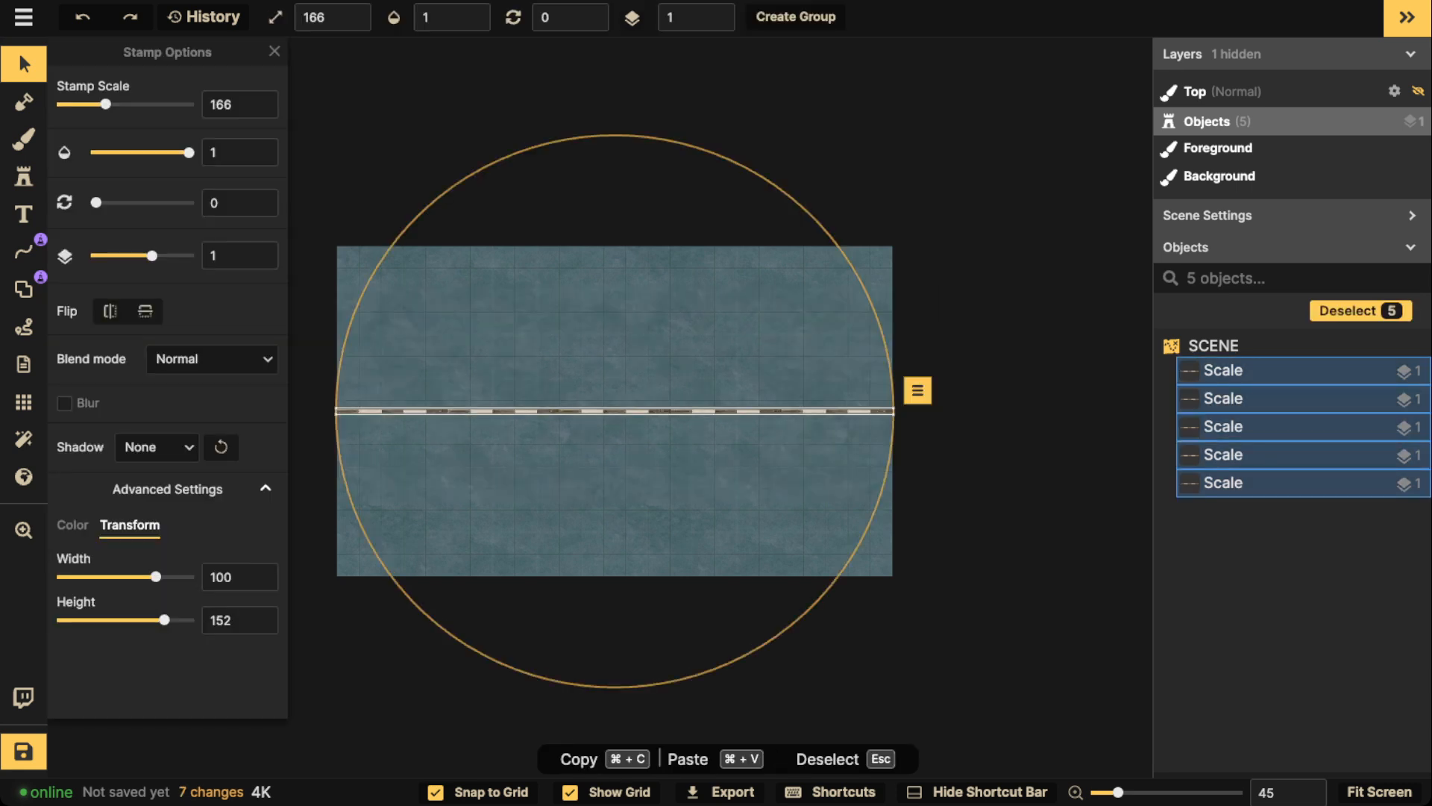
left_click(796, 16)
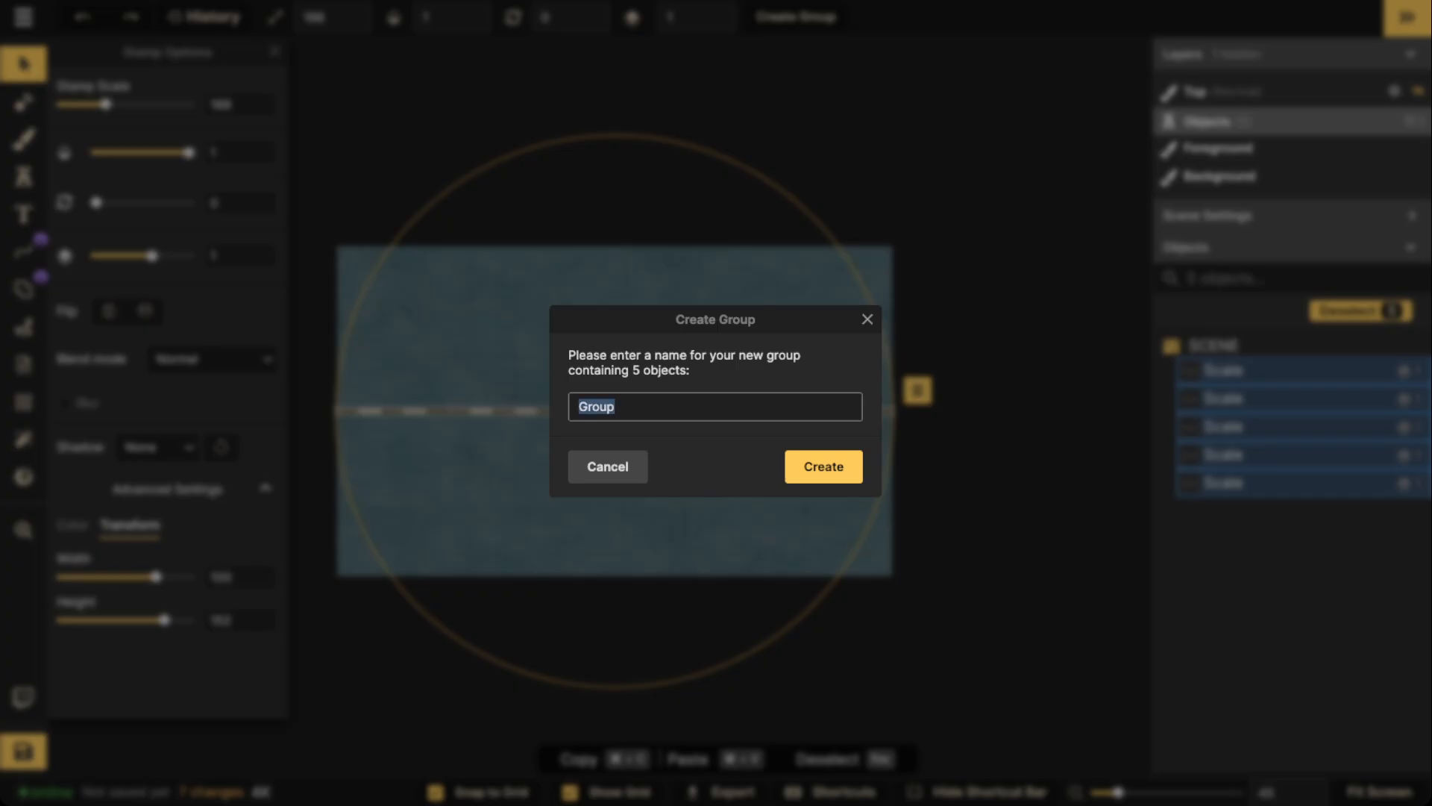
type("Timeline")
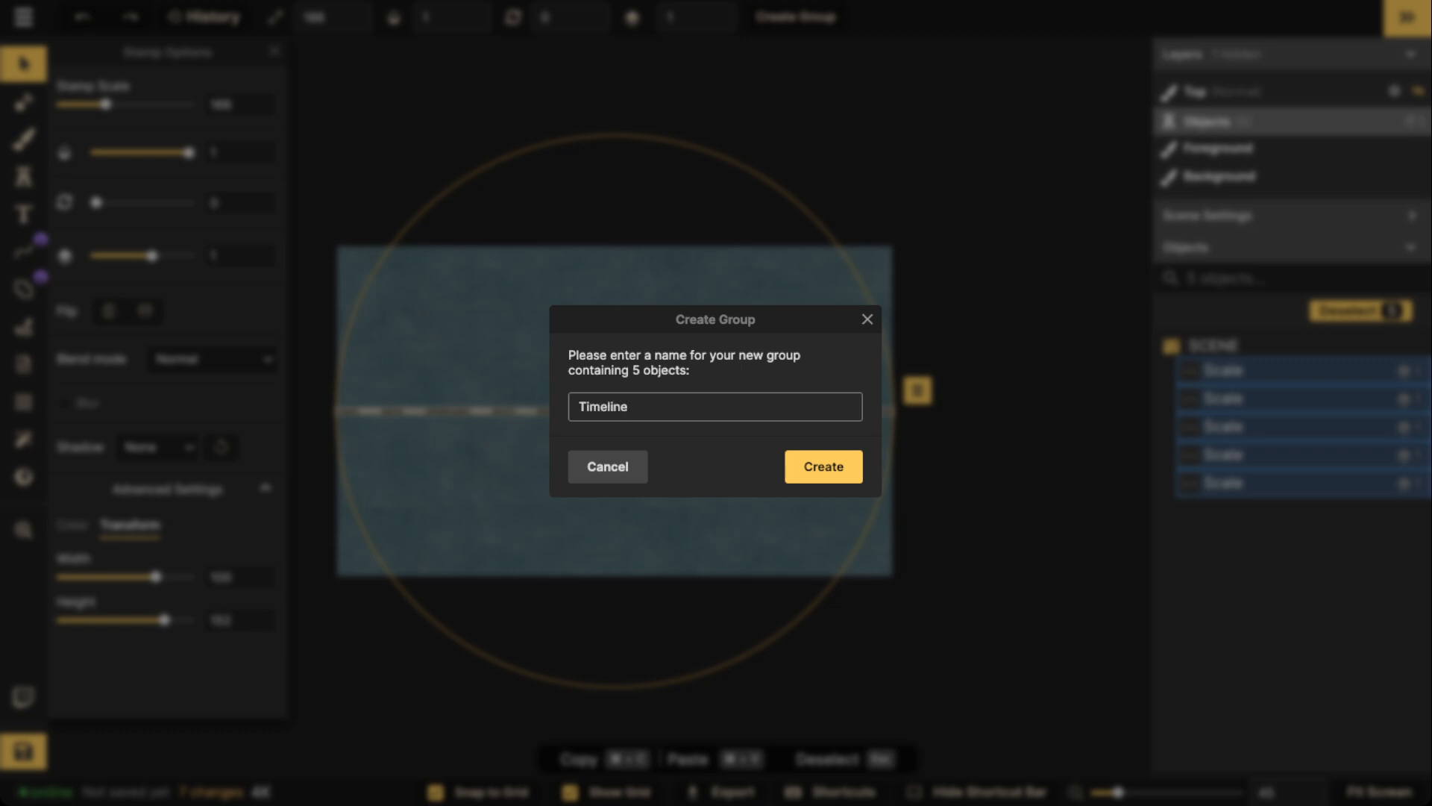
key("Return")
key("Escape")
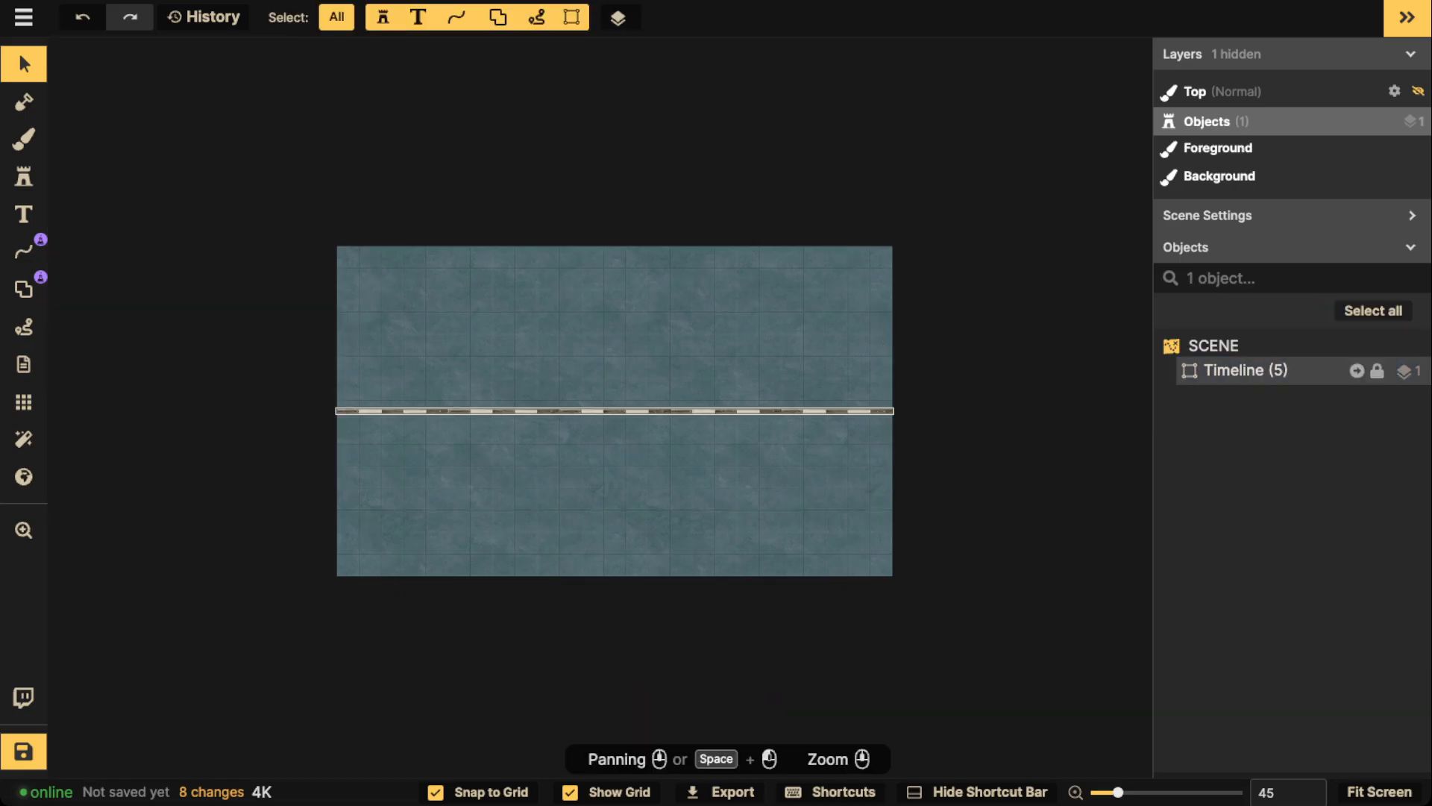
Set the Timeline group's layer to 4 and lock the group.
left_click(614, 411)
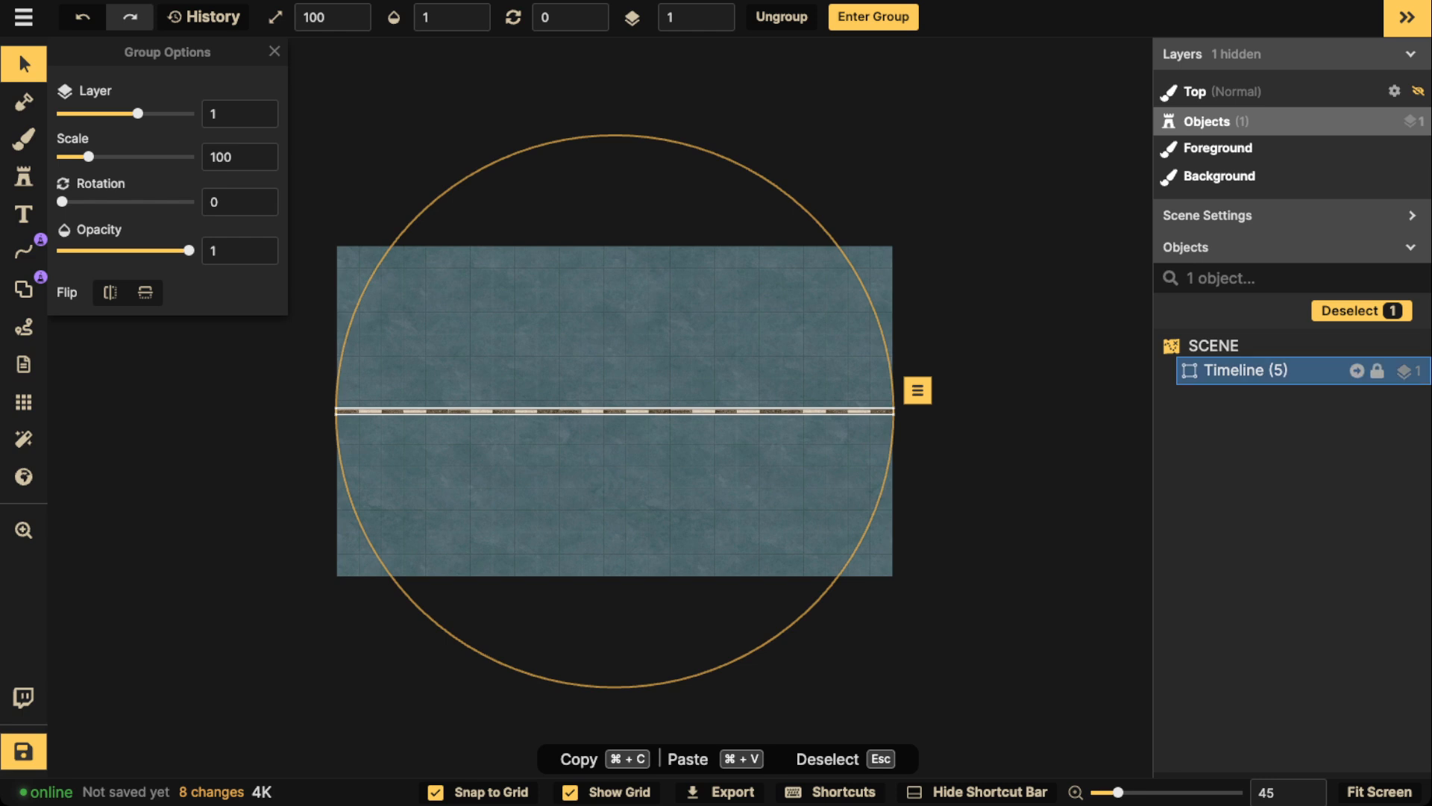
left_click(717, 12)
left_click(717, 11)
left_click(717, 11)
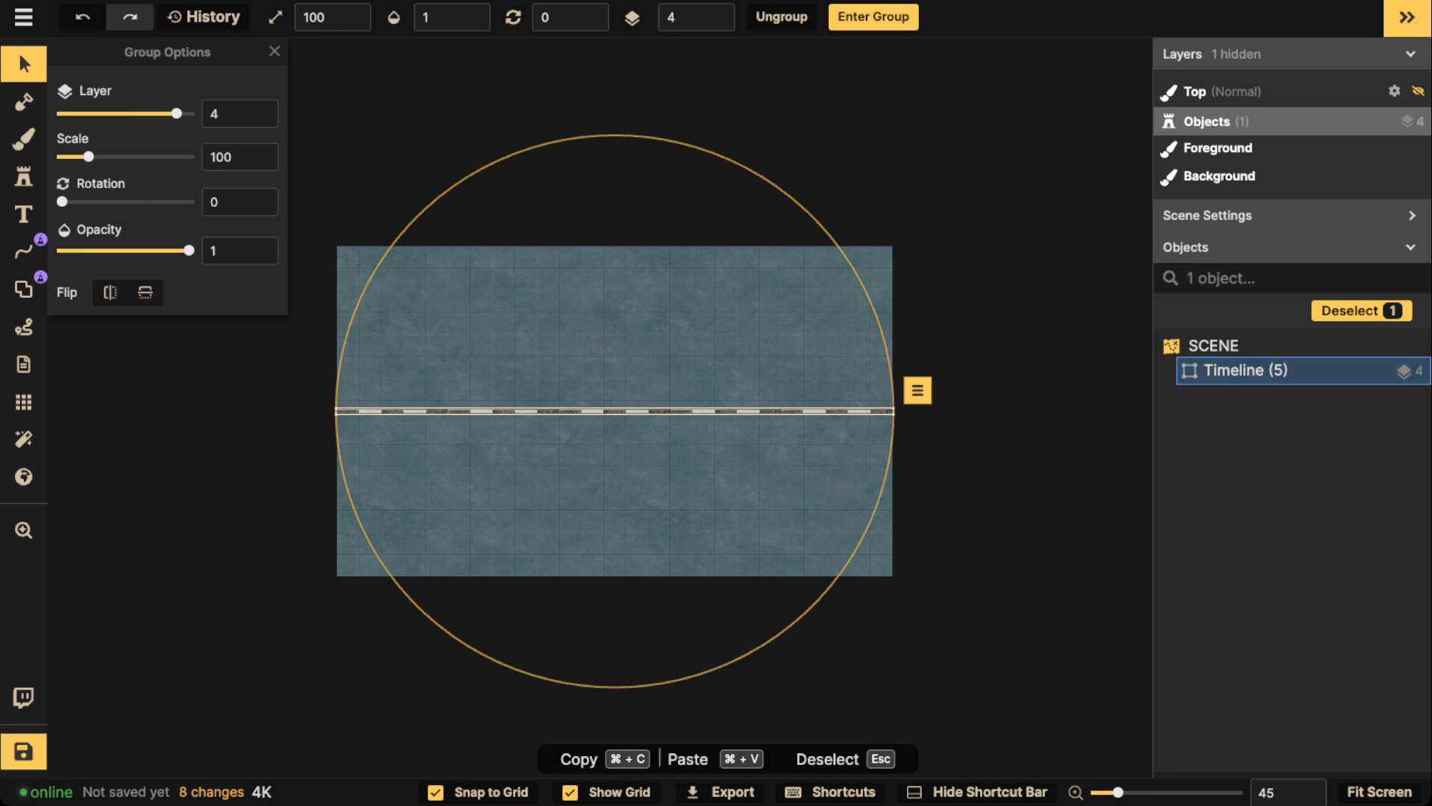
left_click(1377, 370)
key("Escape")
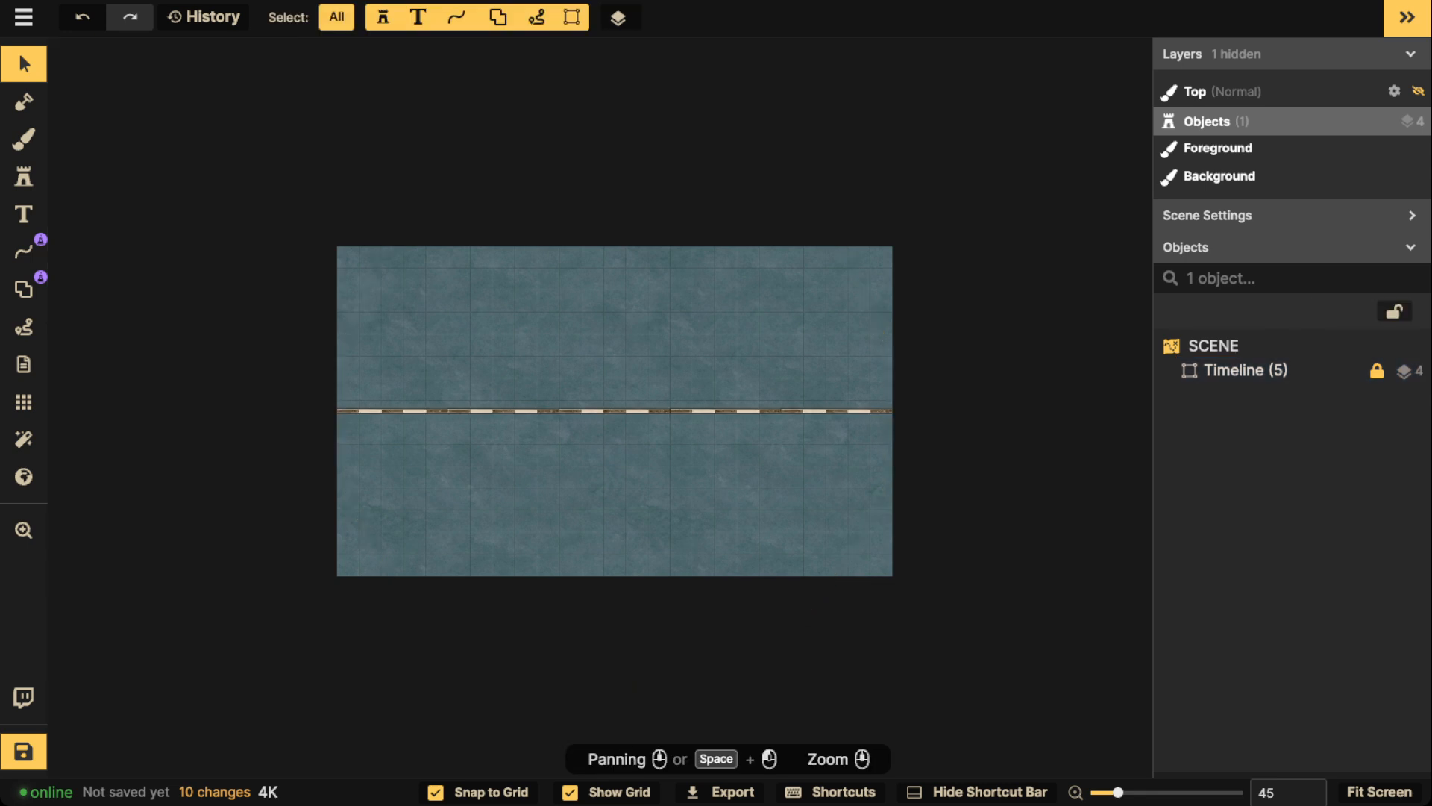
scroll(410, 358, "up", 5)
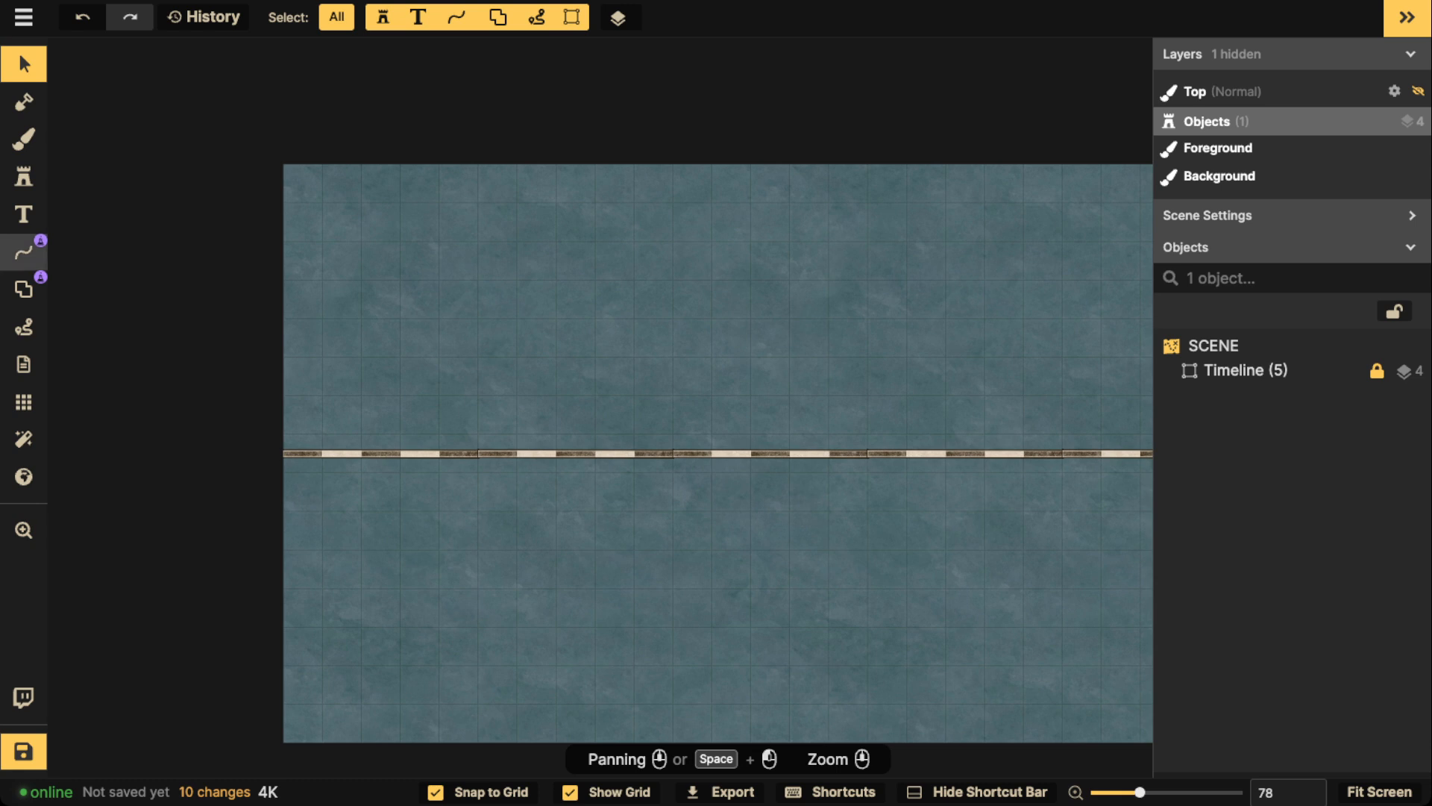
left_click(23, 251)
left_click(201, 147)
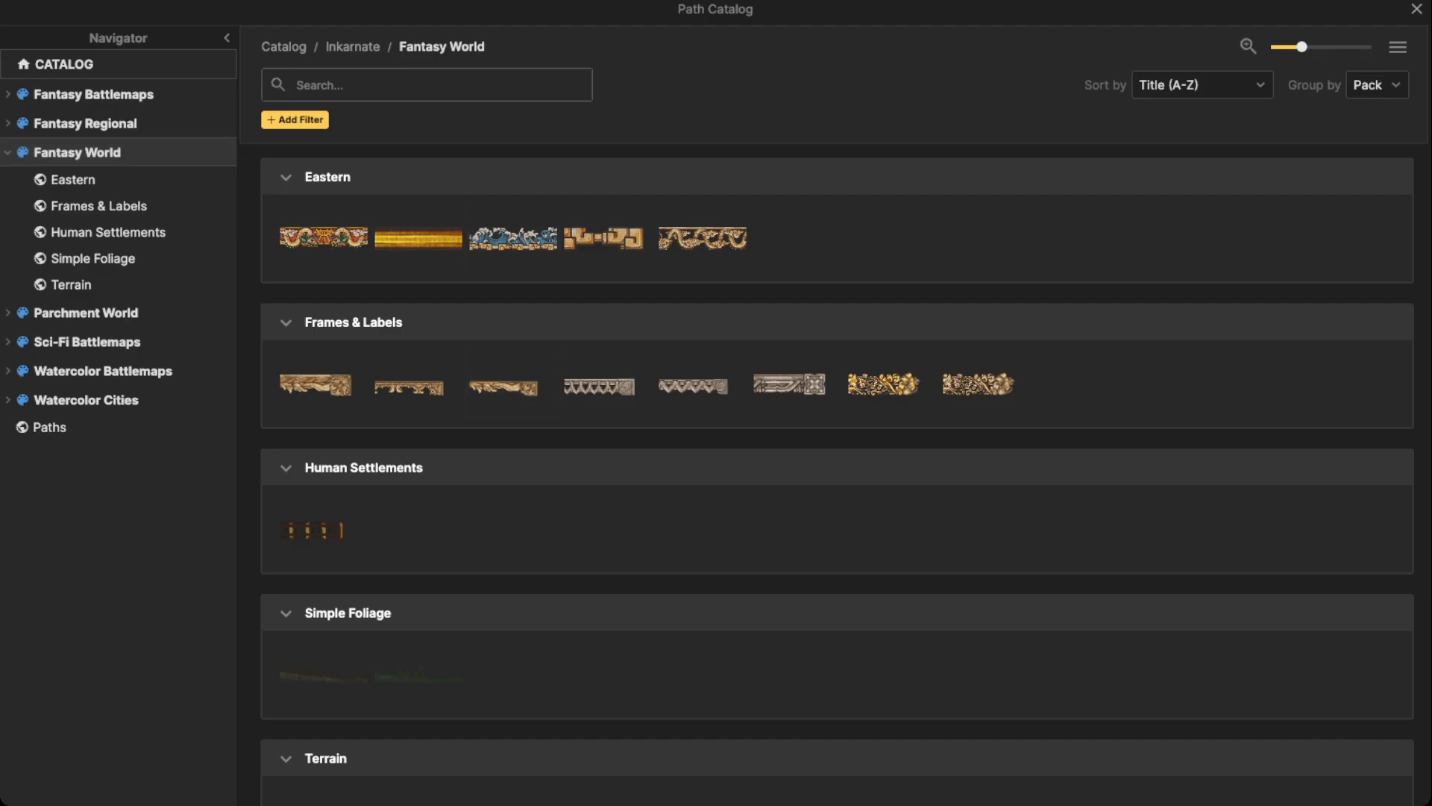
scroll(837, 478, "down", 1)
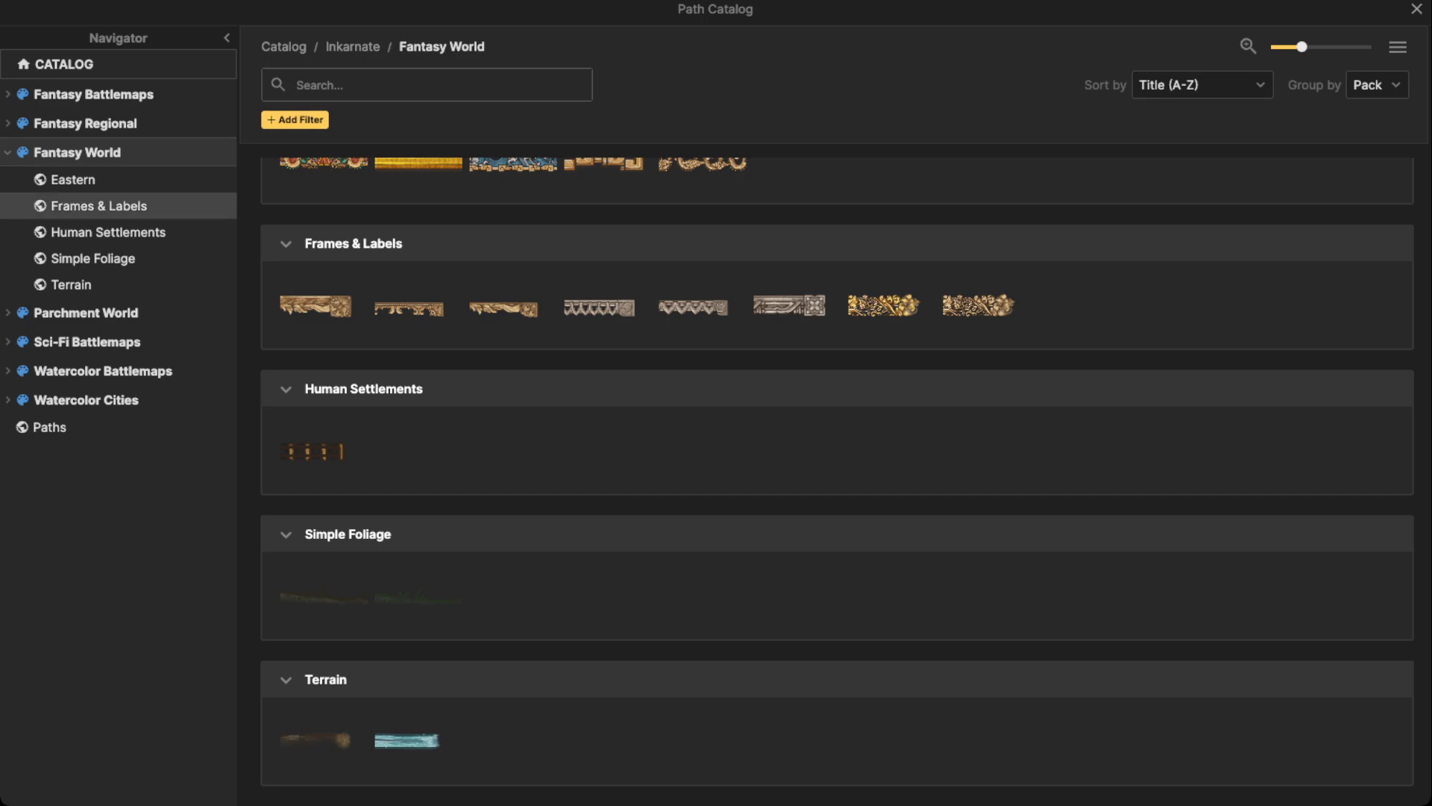
key("Escape")
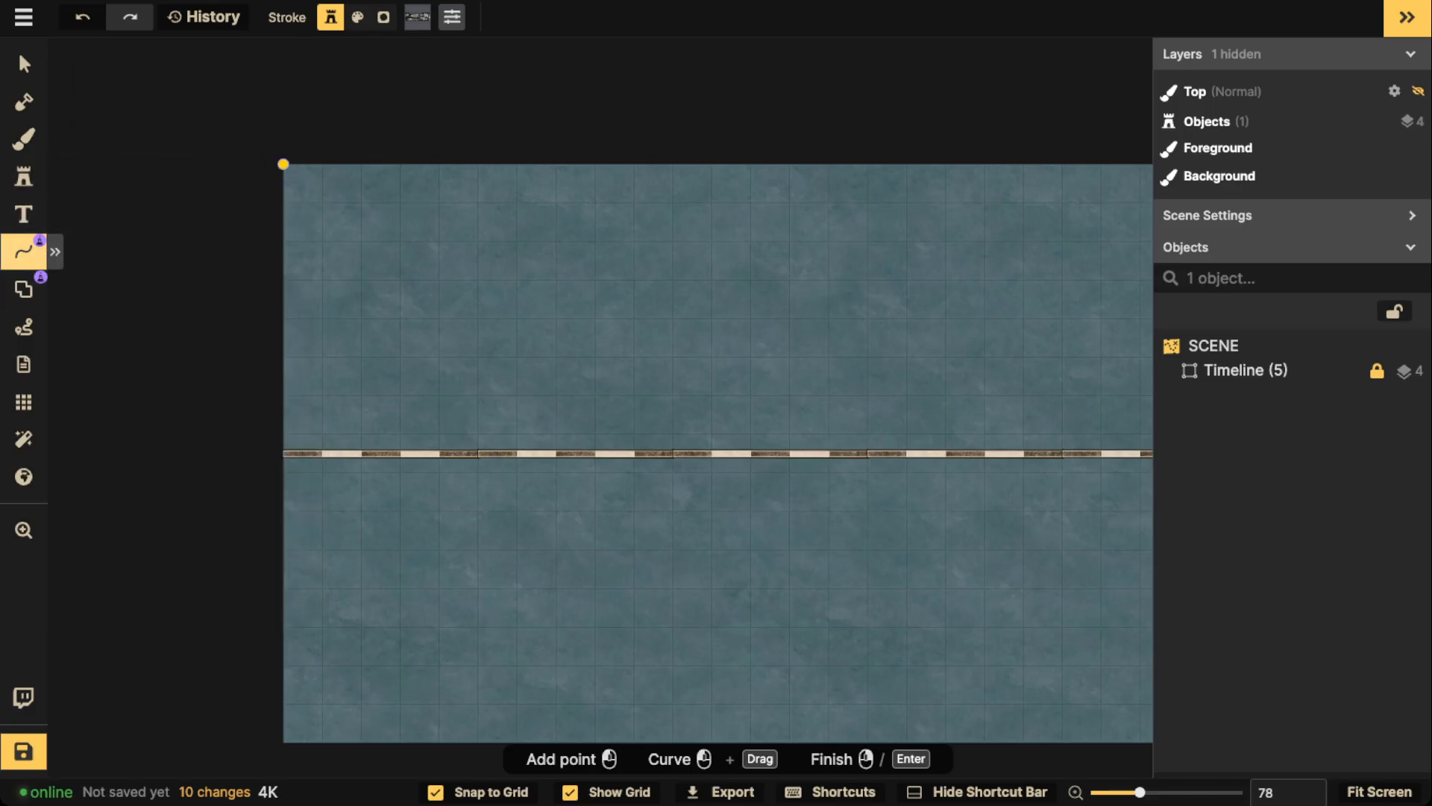
Place the third Scale stamp variant, rotated 90 degrees at scale 256, above the timeline, five grid squares from the map's left edge.
left_click(23, 176)
left_click(111, 131)
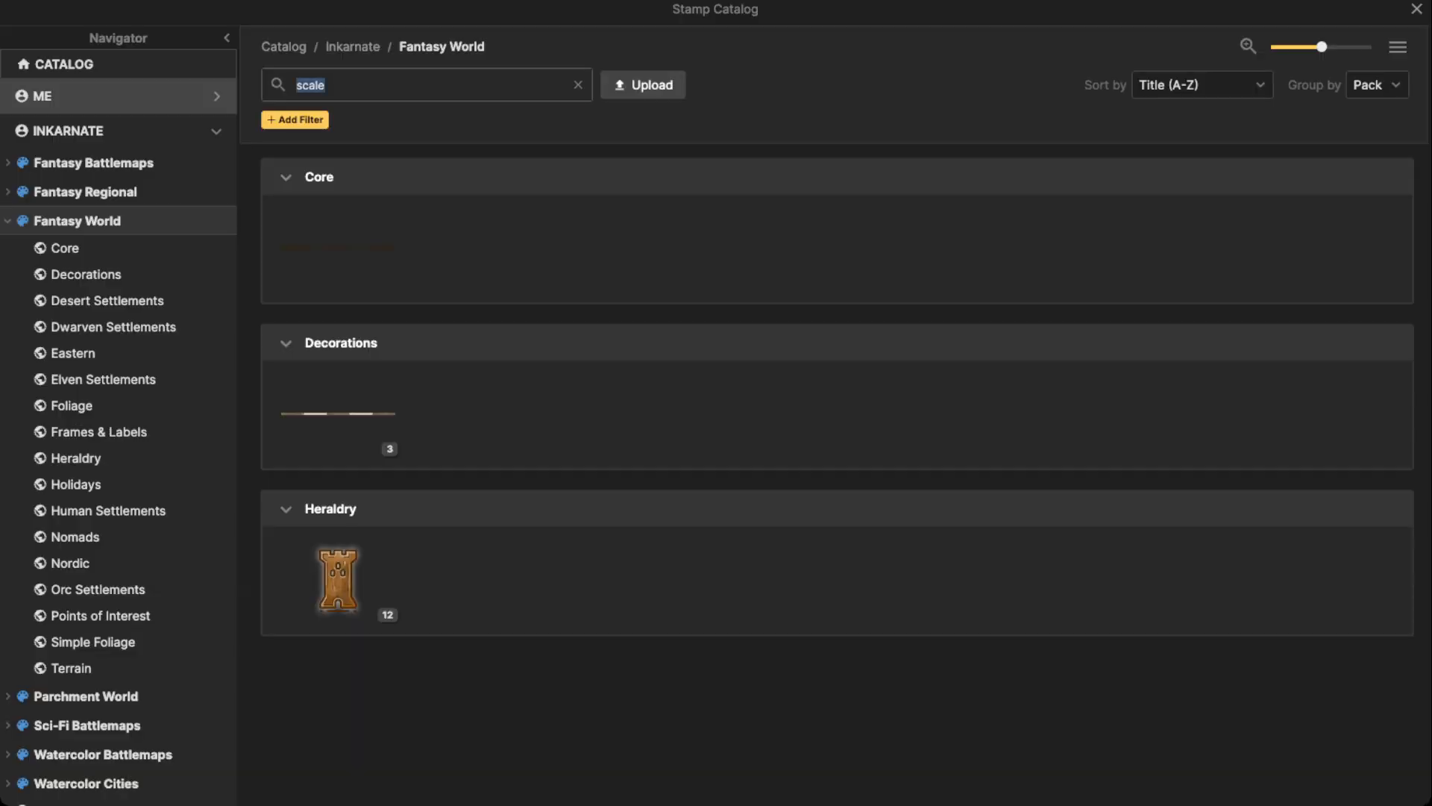
left_click(338, 414)
scroll(602, 333, "down", 2)
scroll(400, 261, "down", 3)
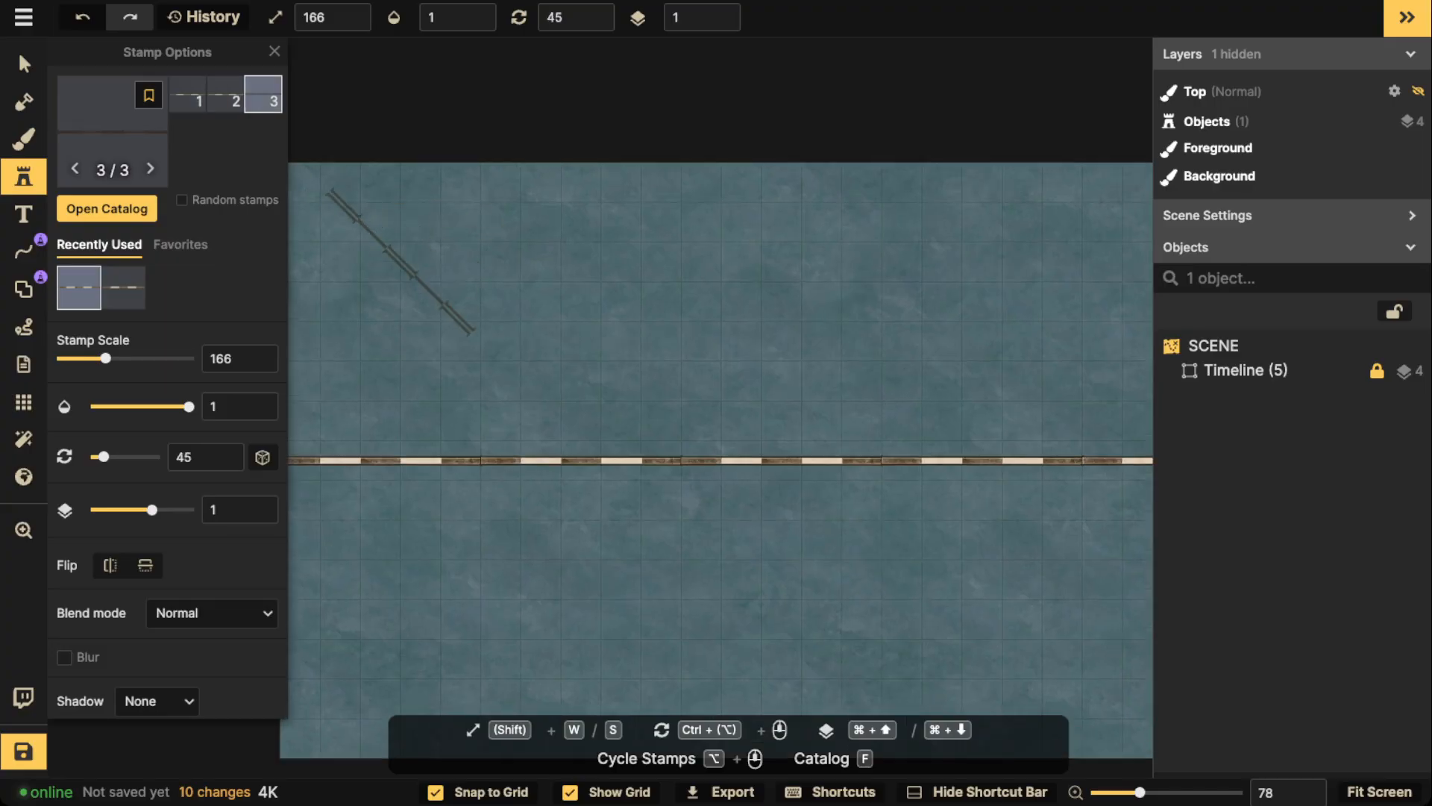
scroll(400, 268, "down", 3)
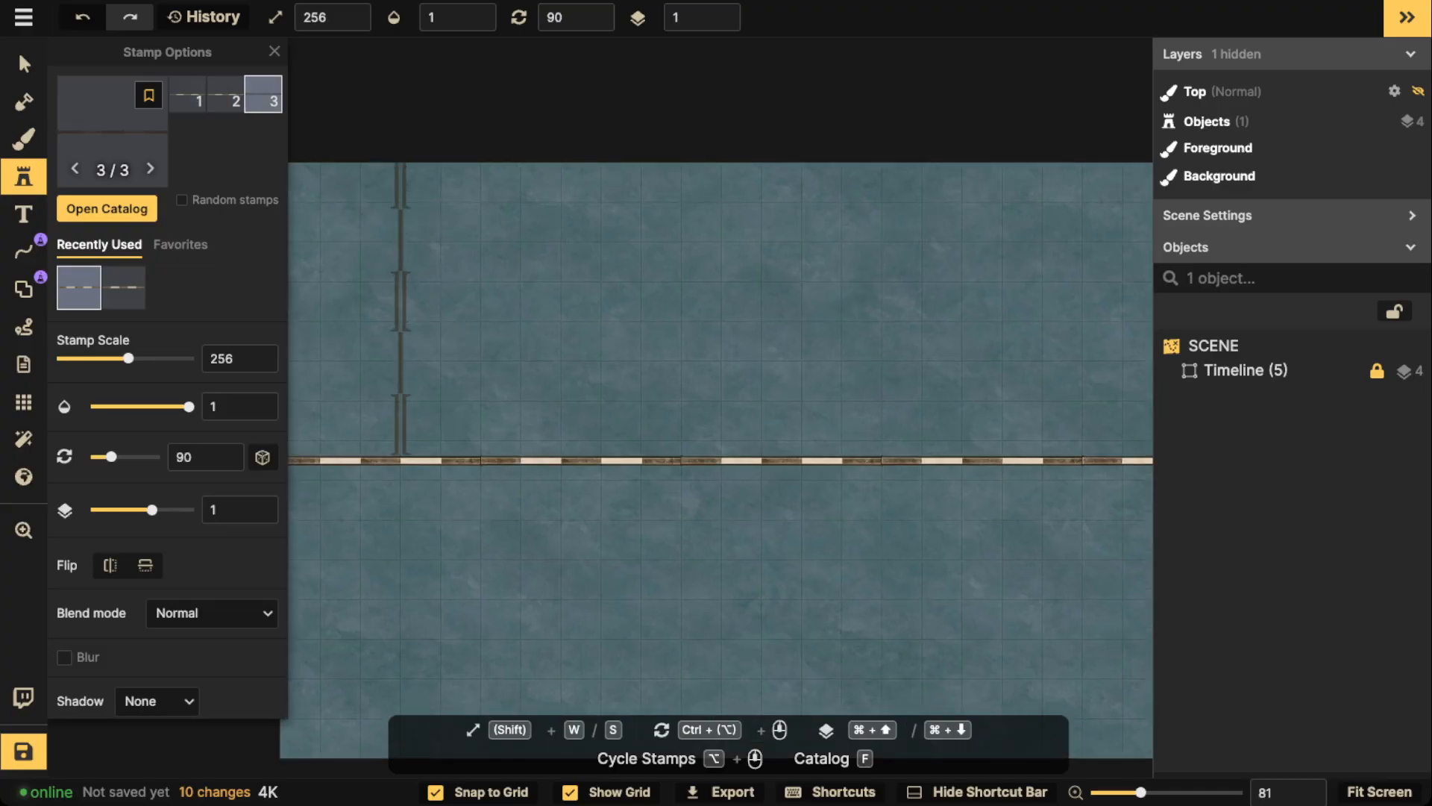
scroll(400, 299, "down", 2)
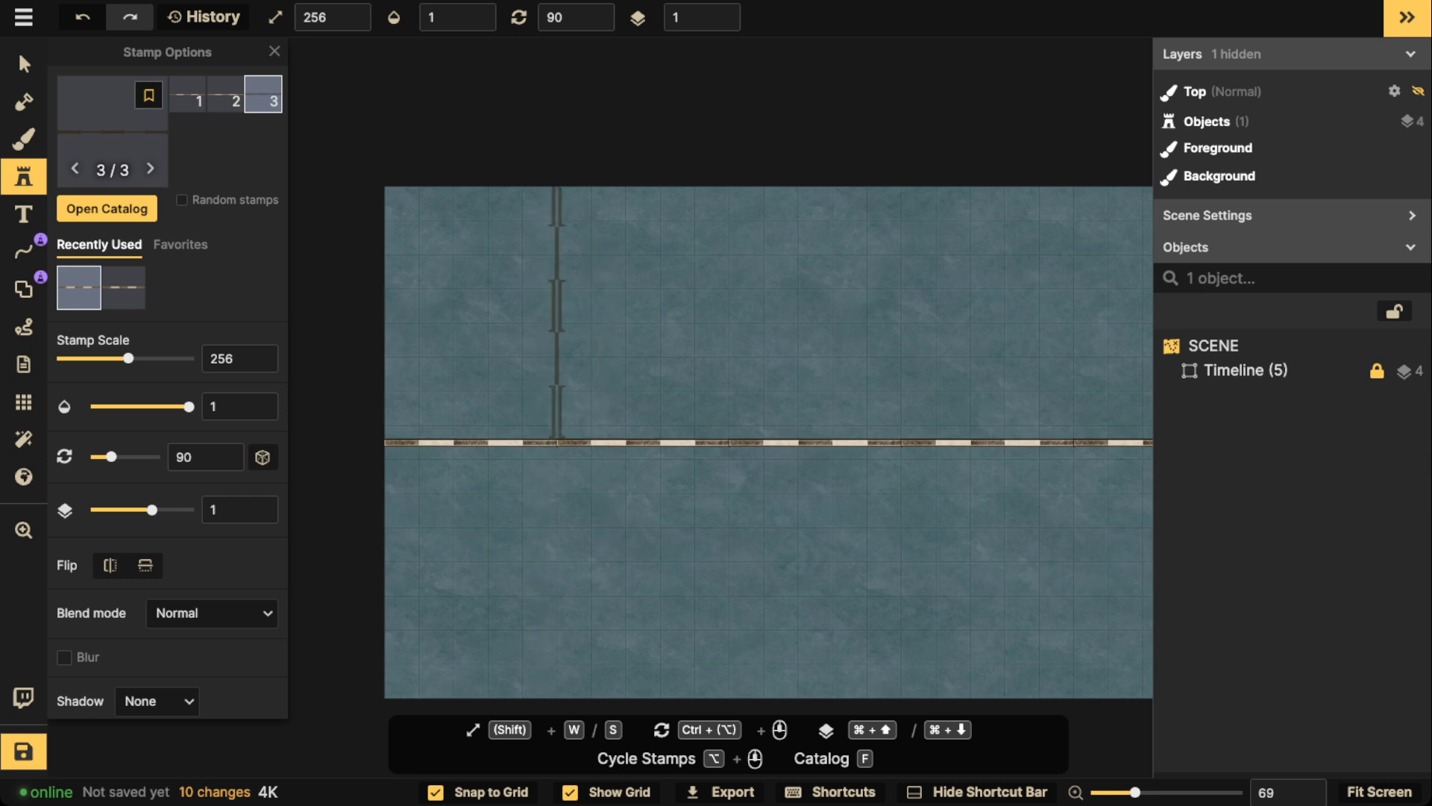
left_click(555, 313)
Place a second vertical scale bar directly below the first, under the timeline, and select both vertical bars.
scroll(559, 315, "down", 3)
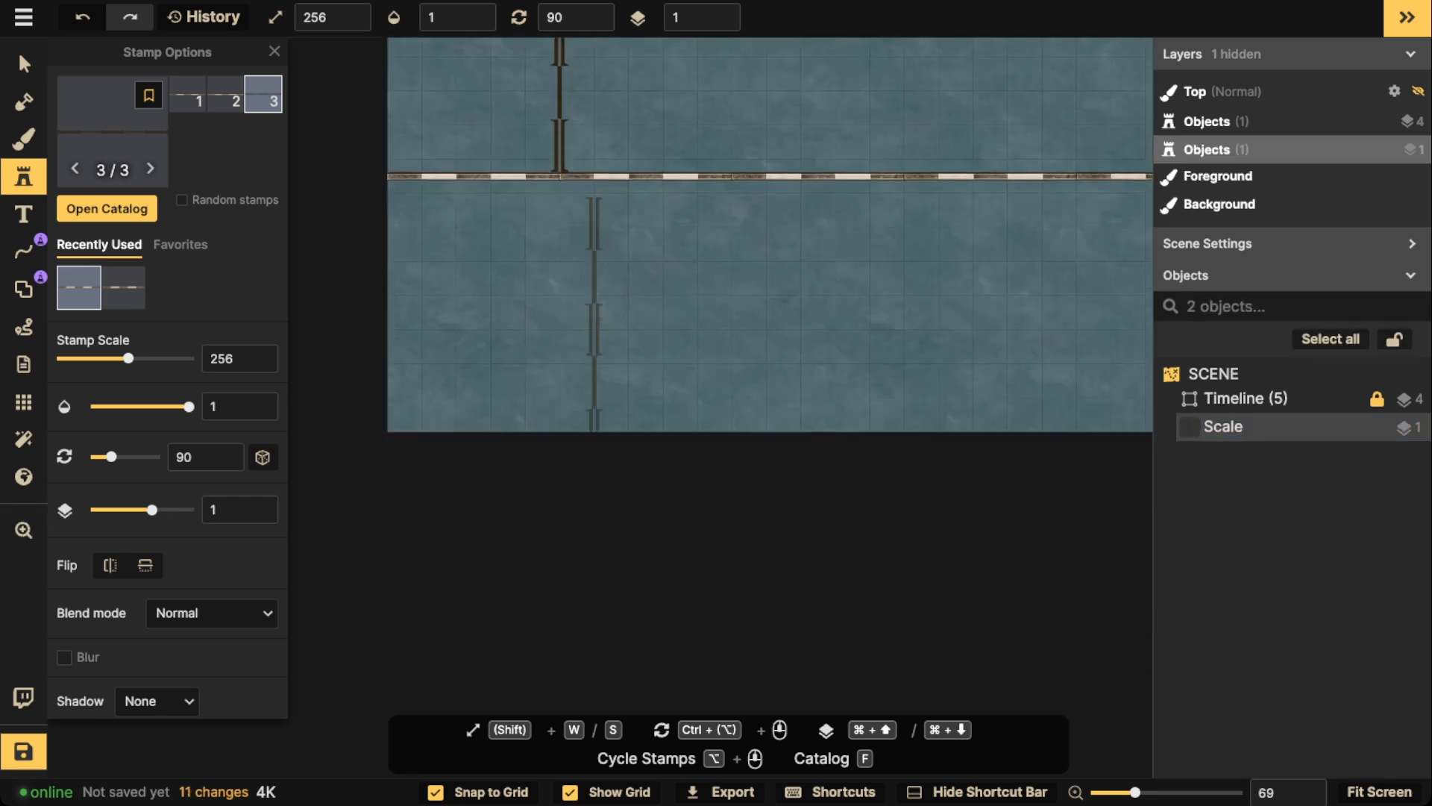
left_click(559, 312)
left_click_drag(560, 313, 469, 570)
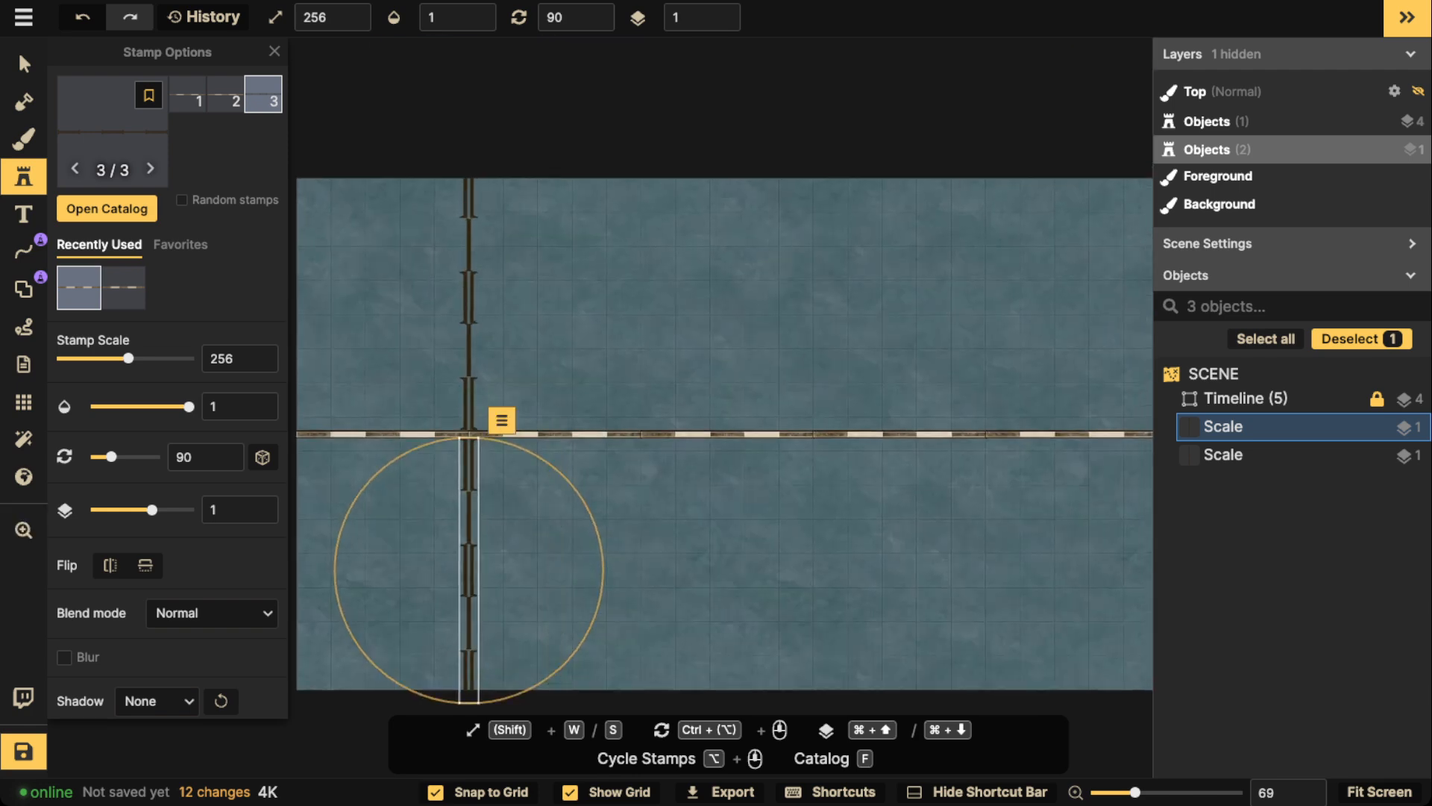
left_click(23, 64)
left_click(468, 299, "shift")
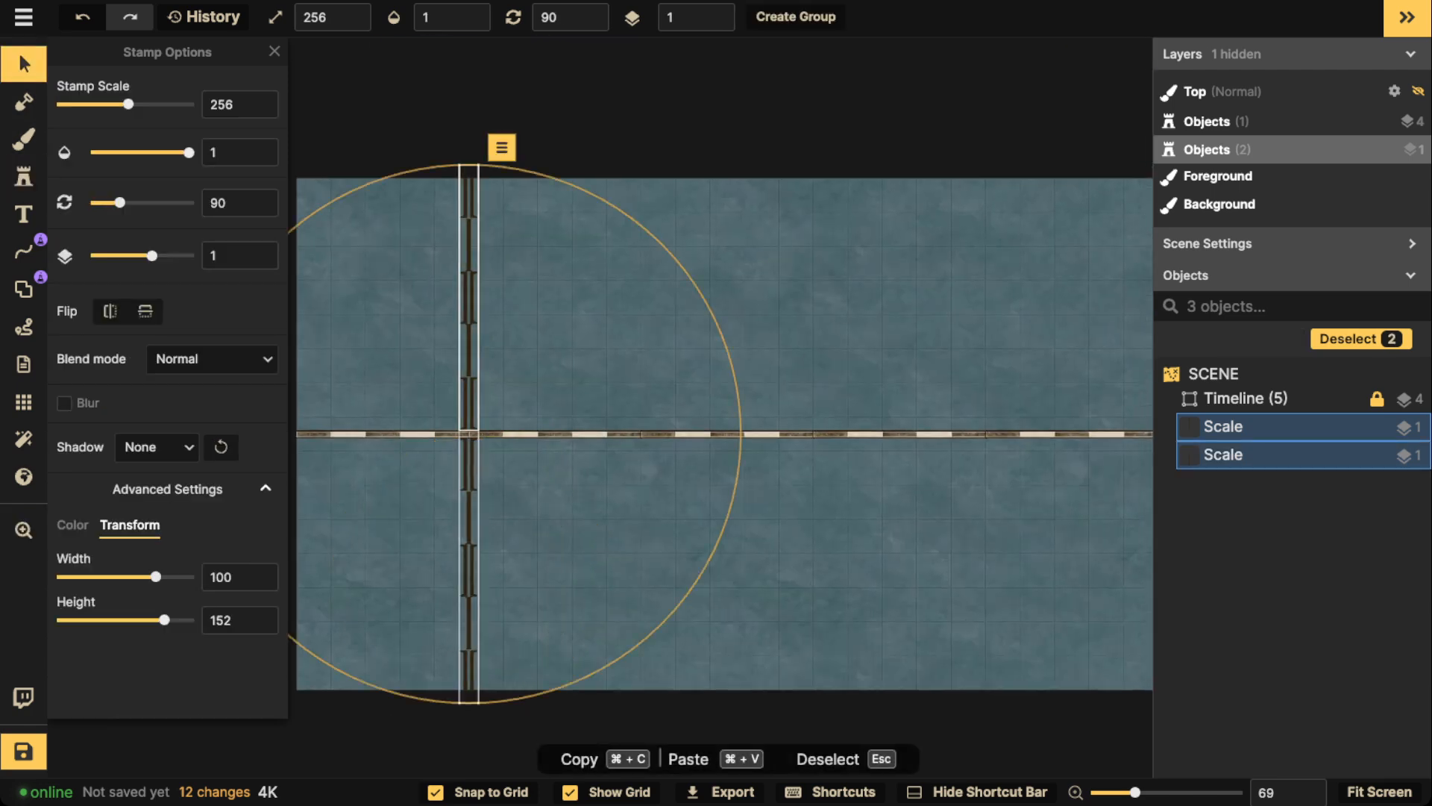
Try scaling both vertical bars down to 246, and undo the change.
key("bracketleft")
key("Escape")
left_click(468, 570)
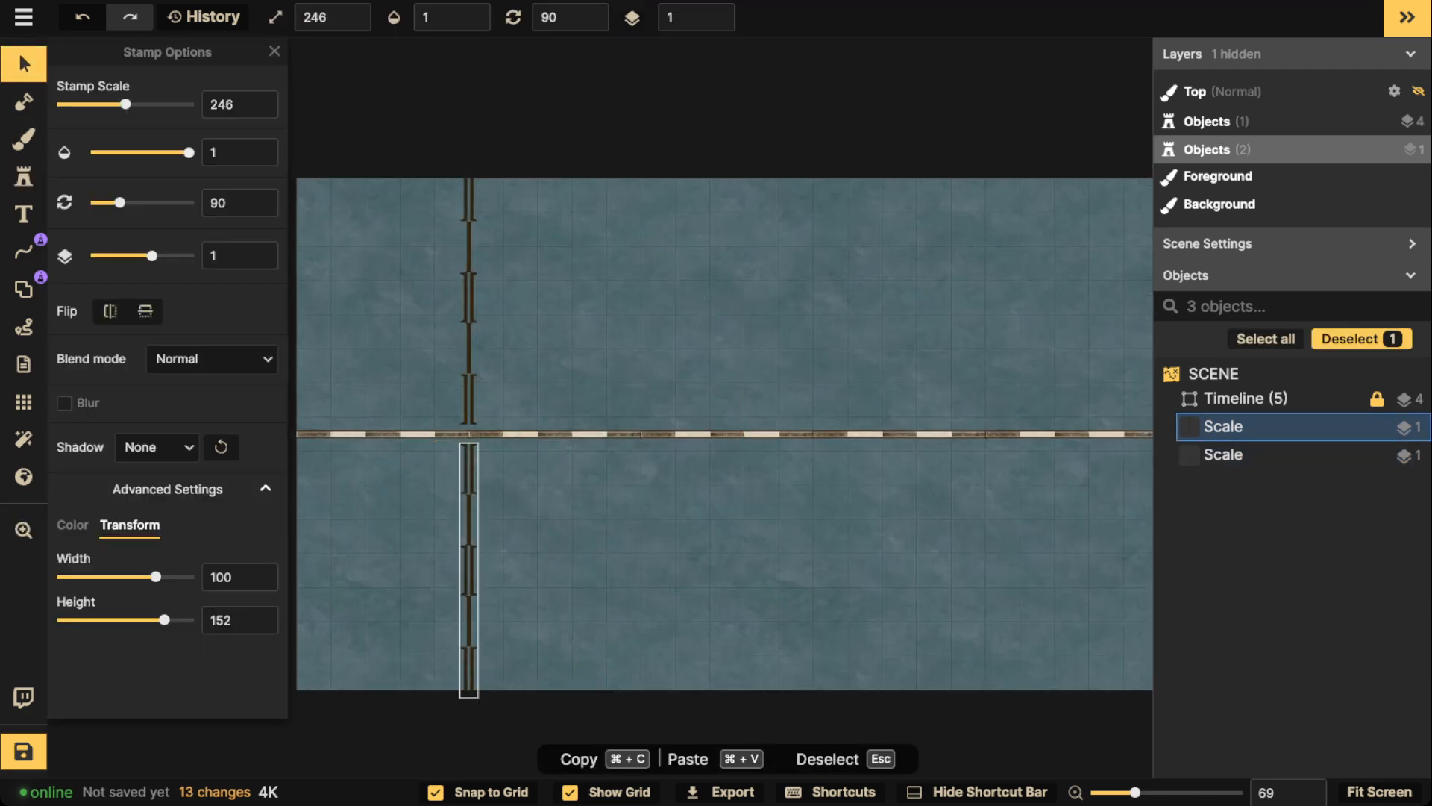
key("super+z")
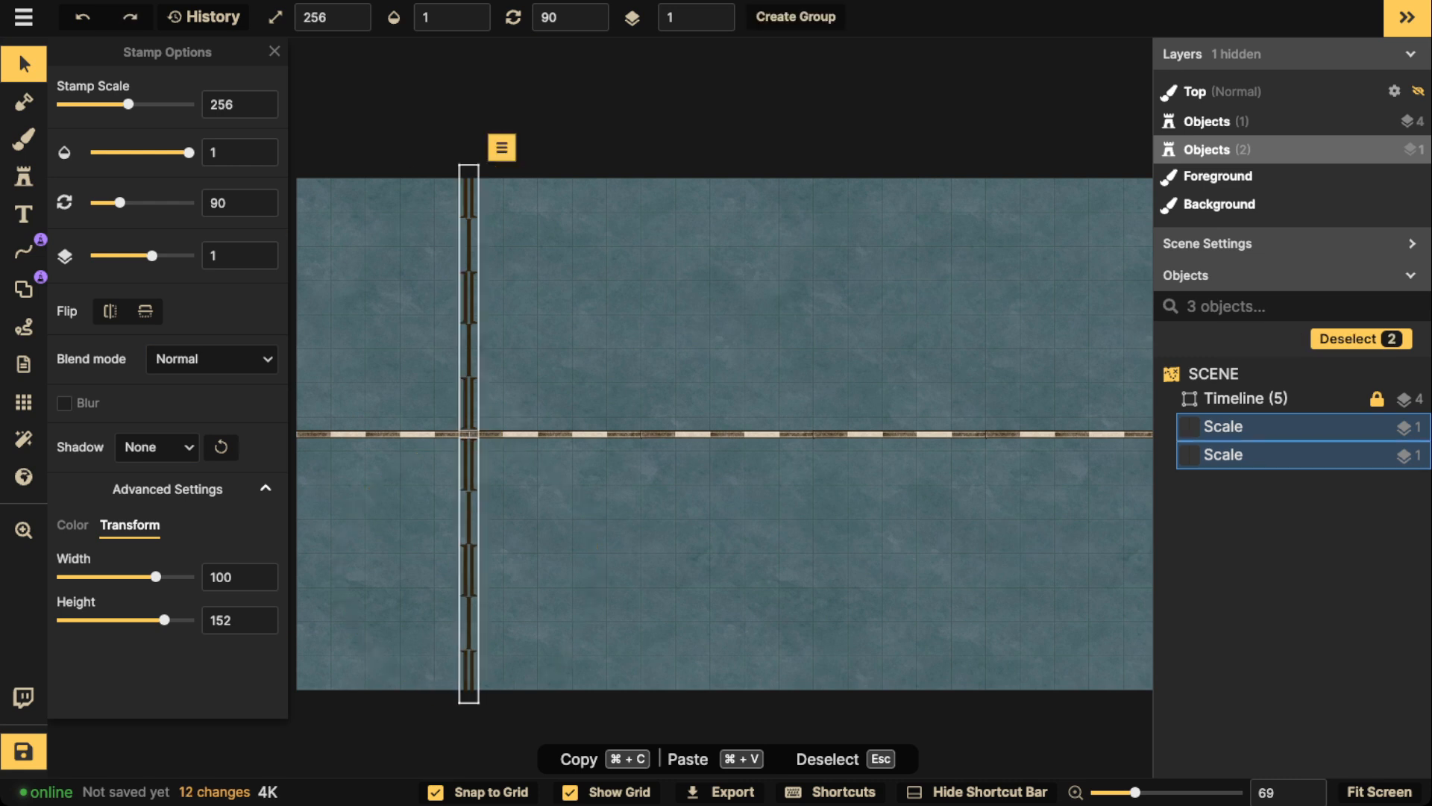
Copy the pair of vertical bars and paste it three times across the map at five-square intervals.
key("super+c")
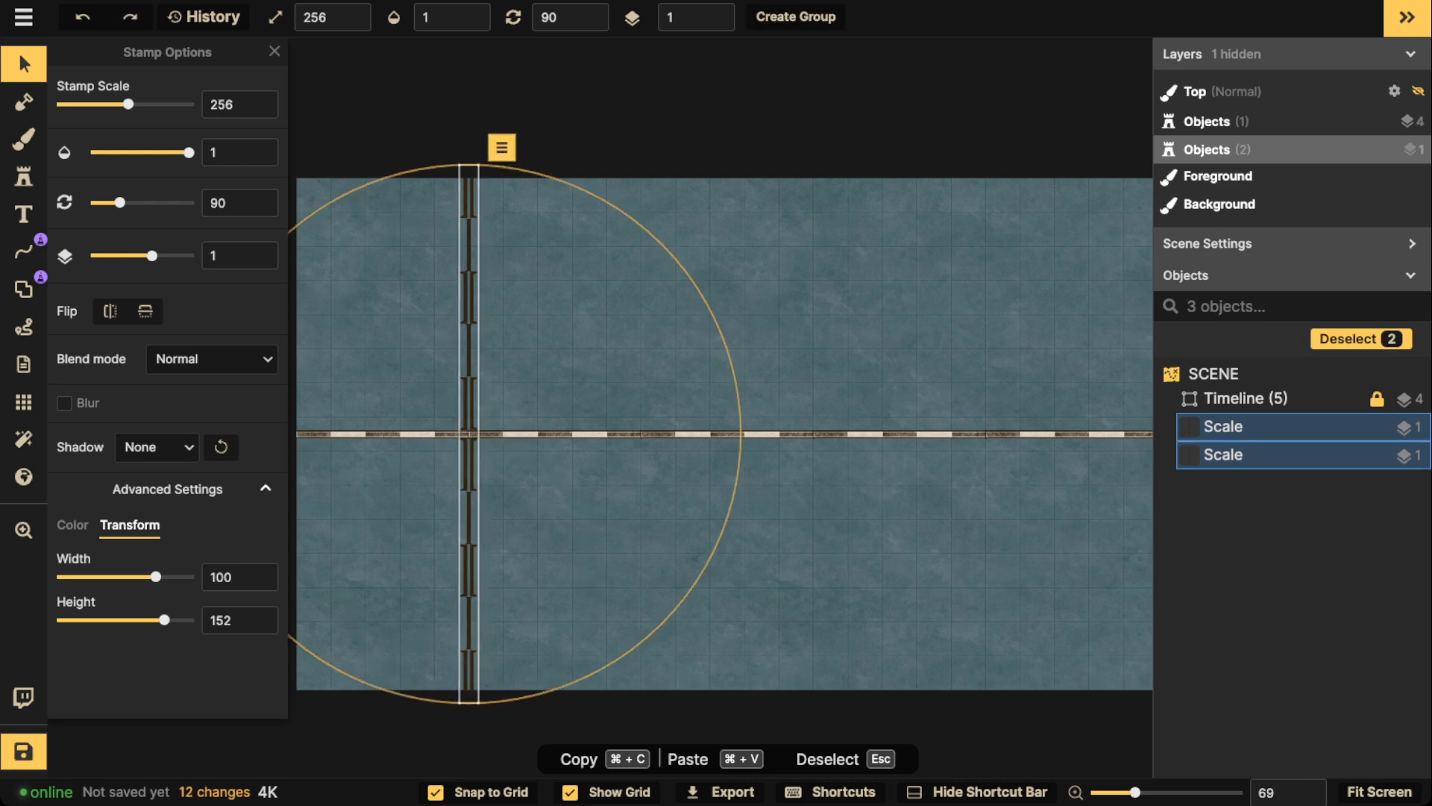
key("super+v")
left_click_drag(672, 522, 640, 466)
left_click_drag(878, 455, 664, 452)
key("super+v")
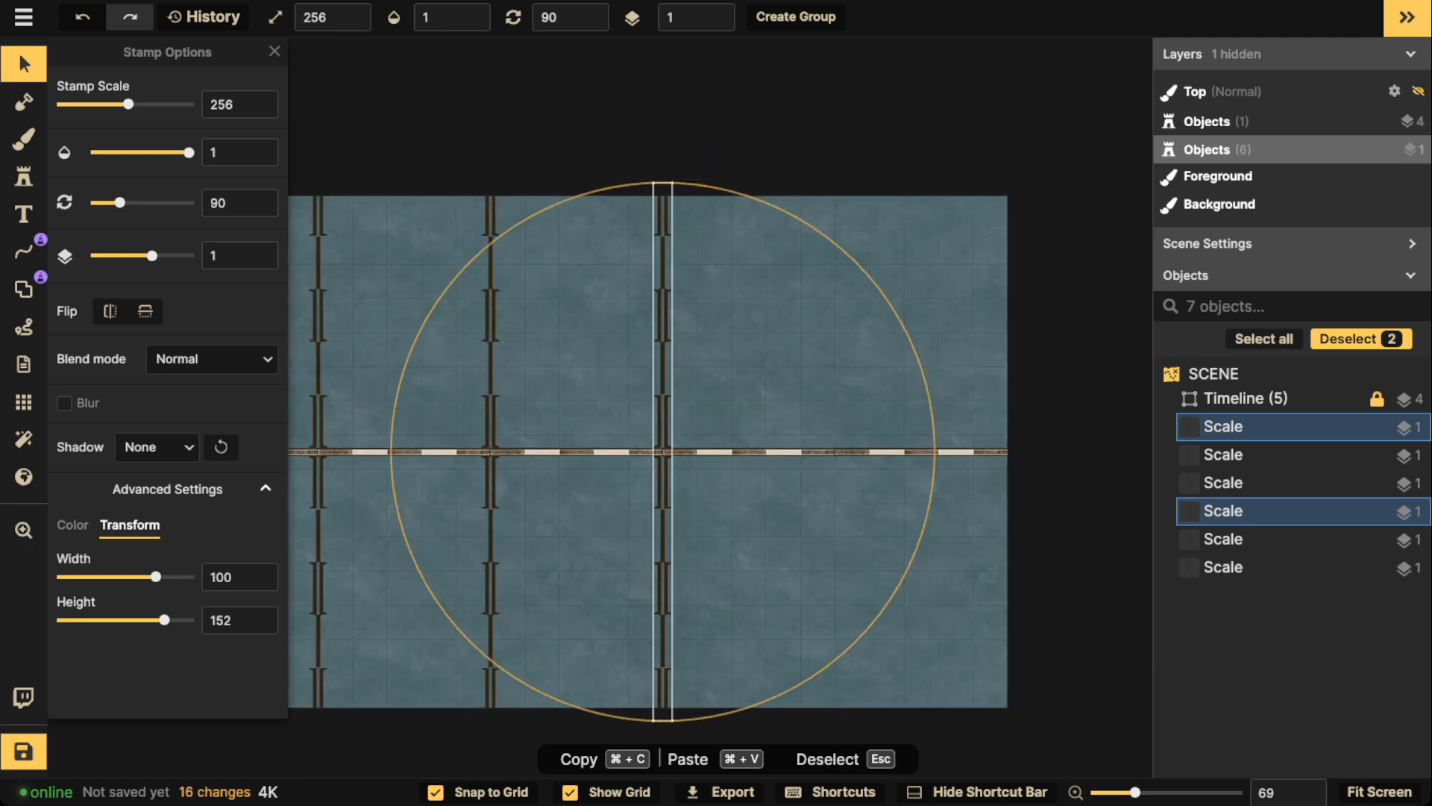
key("super+v")
left_click_drag(868, 467, 835, 451)
key("Escape")
scroll(468, 261, "down", 3)
scroll(586, 402, "left", 1)
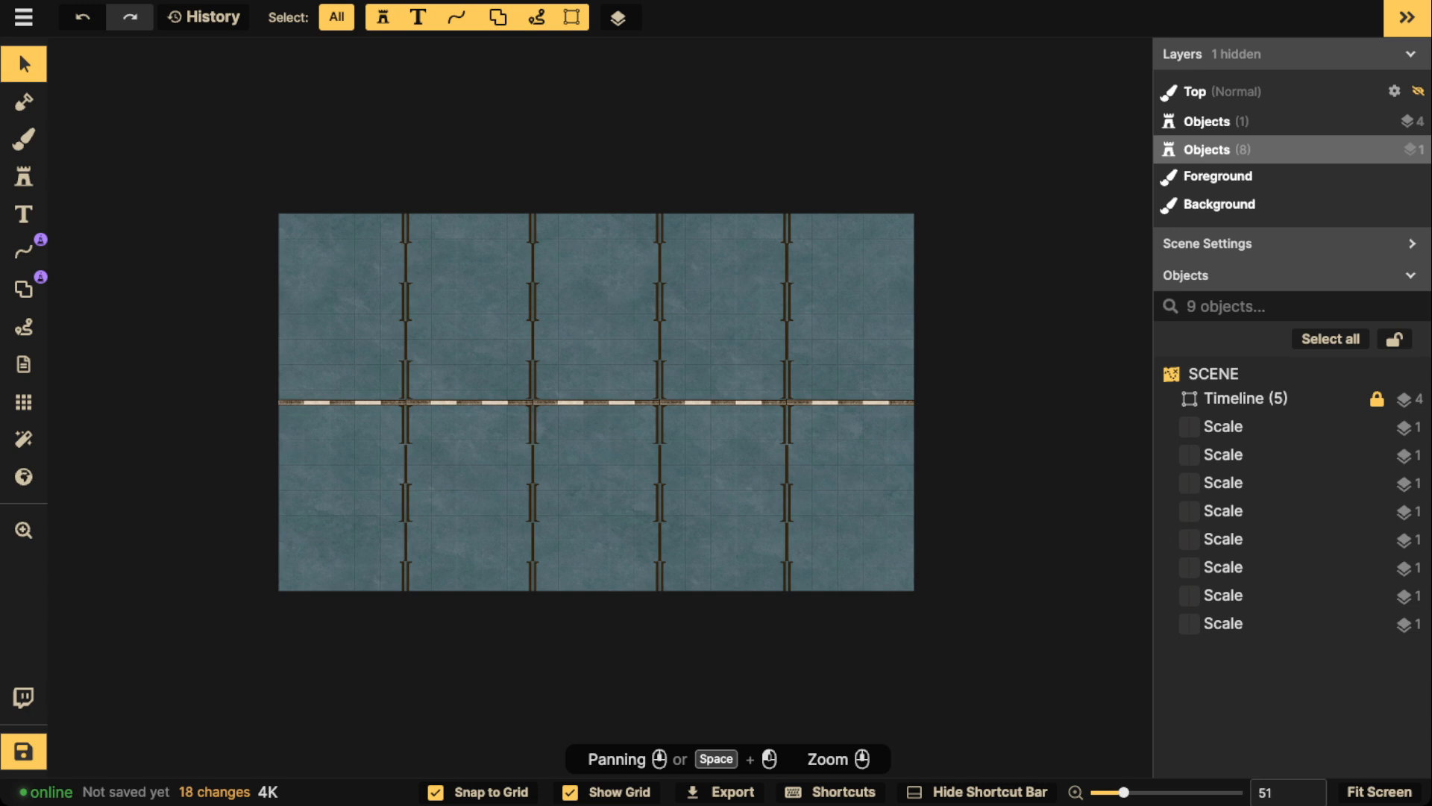
Group the eight vertical bars as Ages Borders on layer -5, and lock the group.
left_click_drag(322, 293, 867, 474)
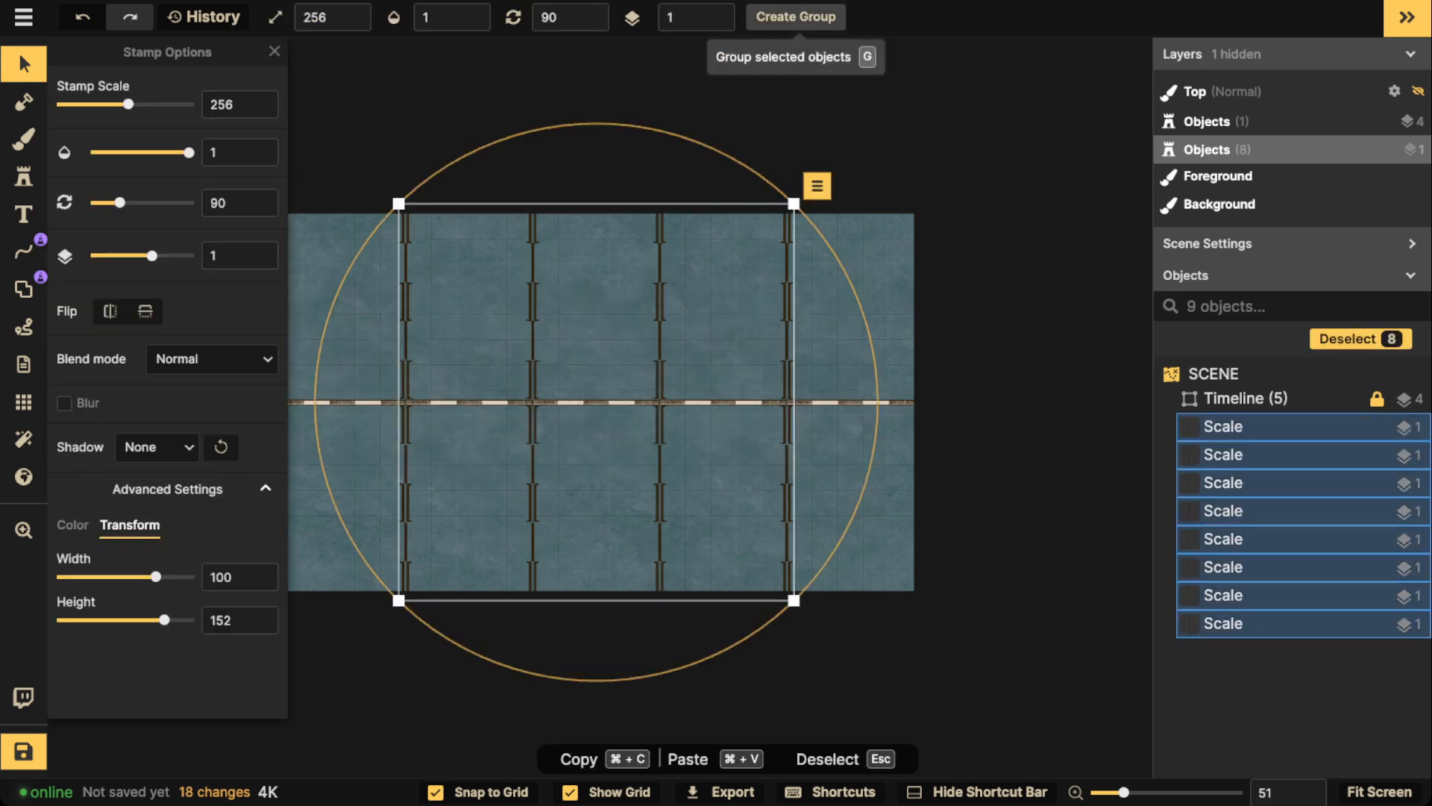
left_click(796, 17)
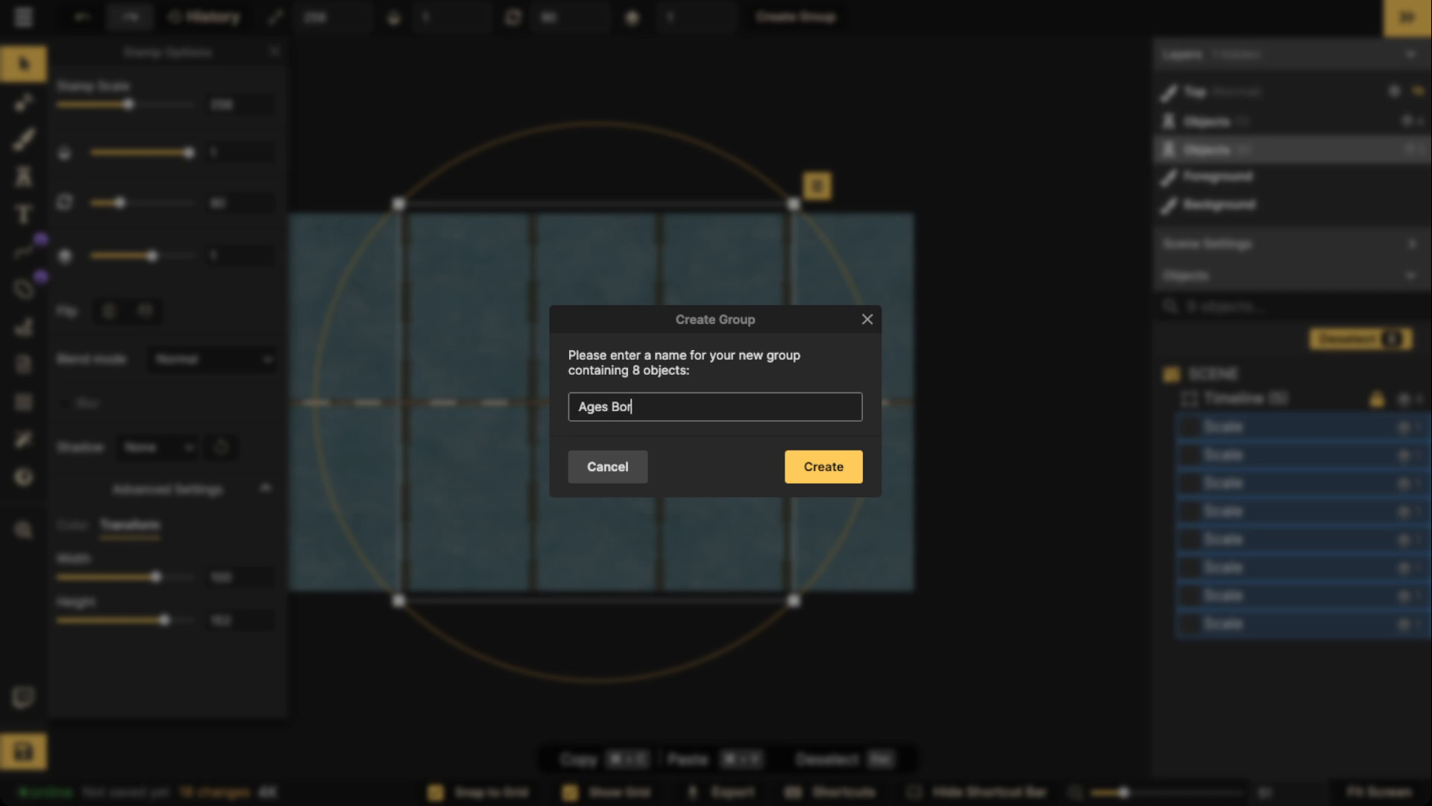
key("Return")
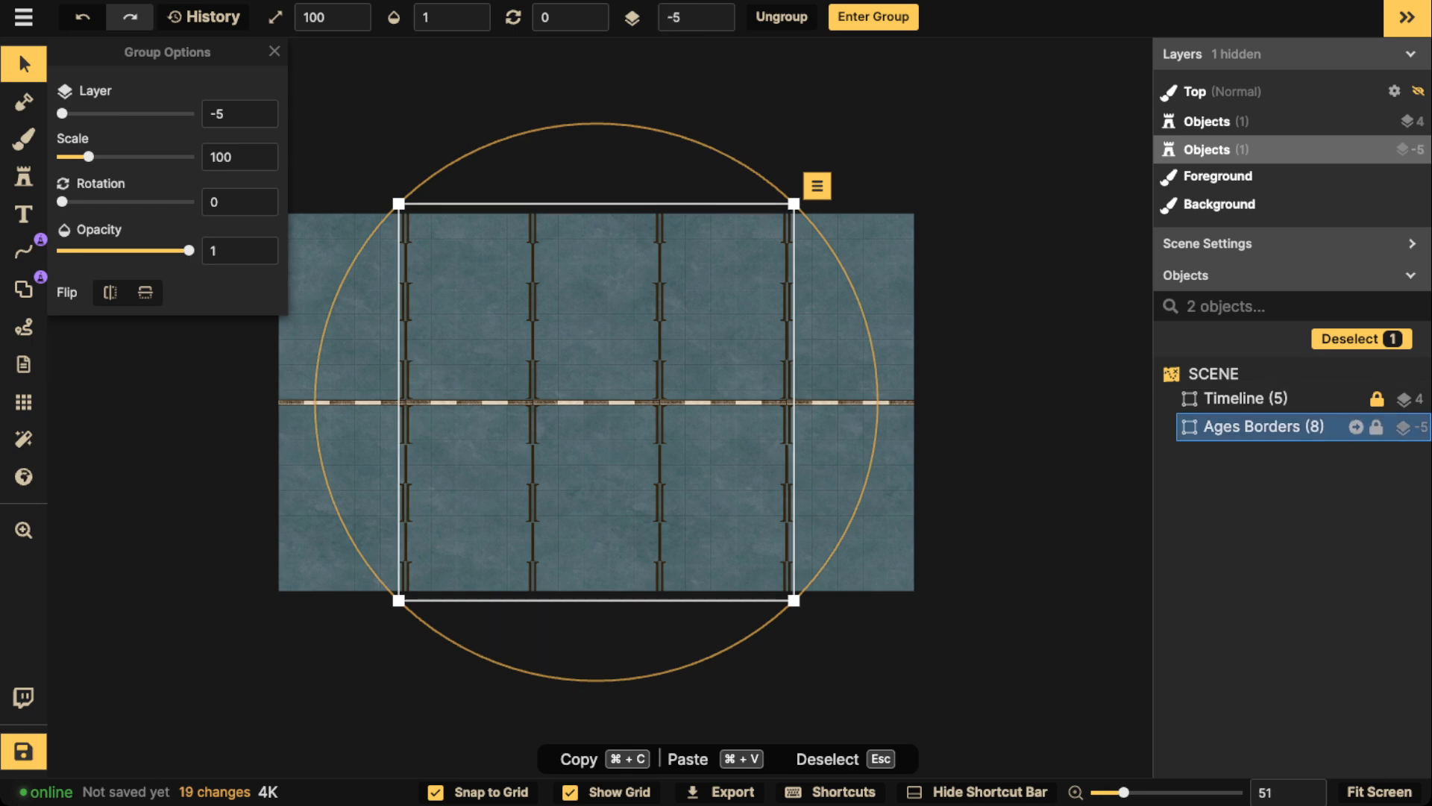
left_click_drag(199, 231, 663, 554)
left_click_drag(140, 238, 892, 529)
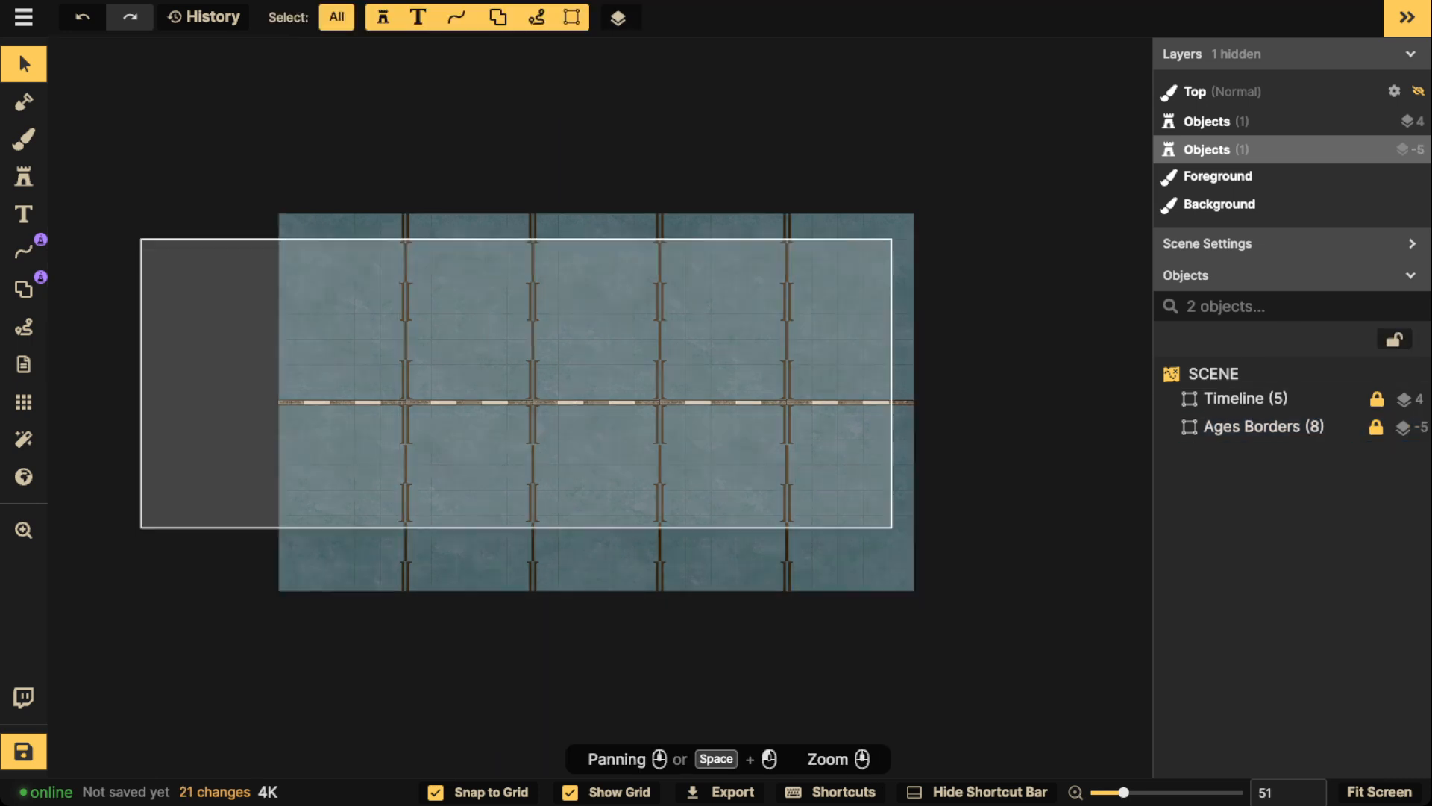
Fill the Background layer with the mottled tan parchment-like texture from the Fantasy World Core pack.
key("b")
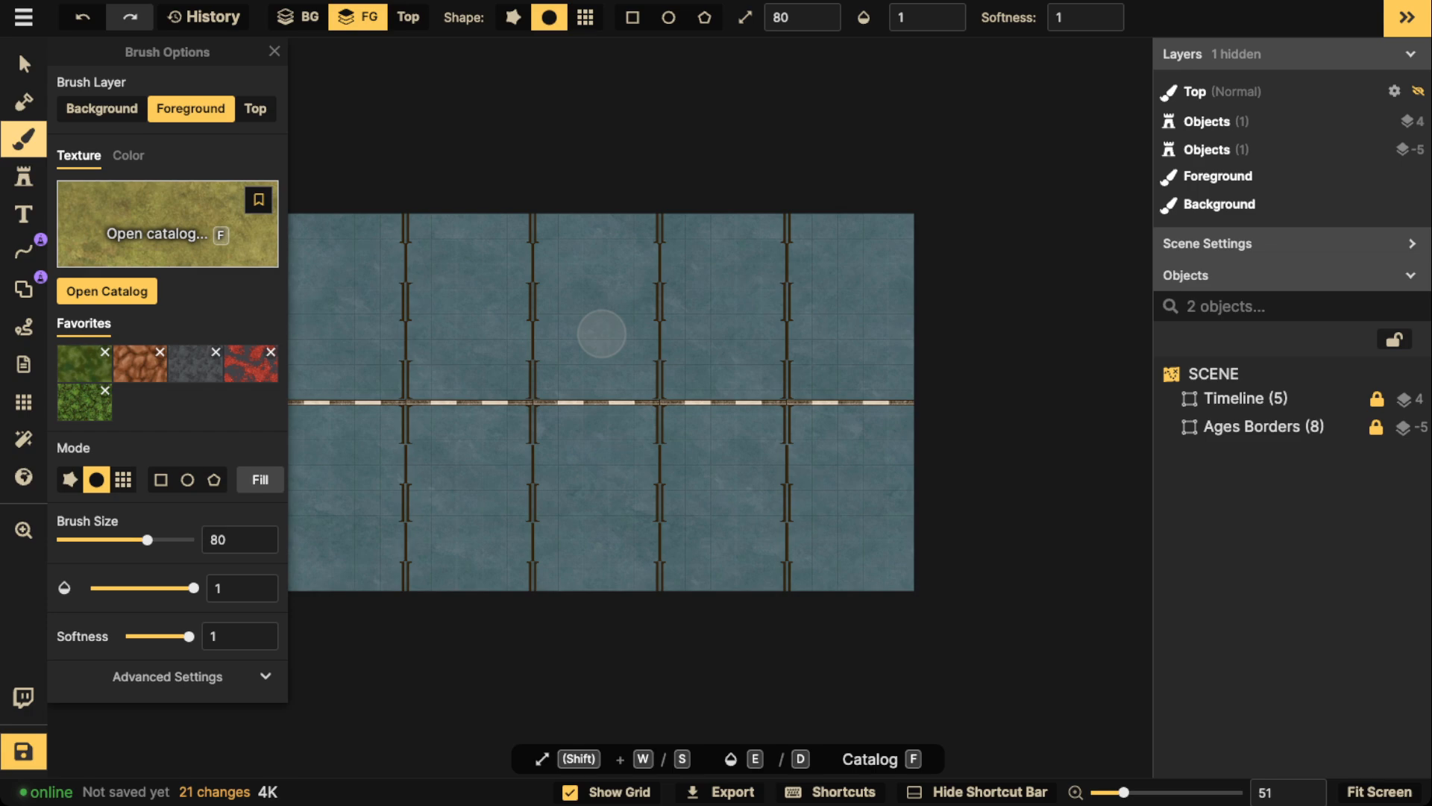
key("f")
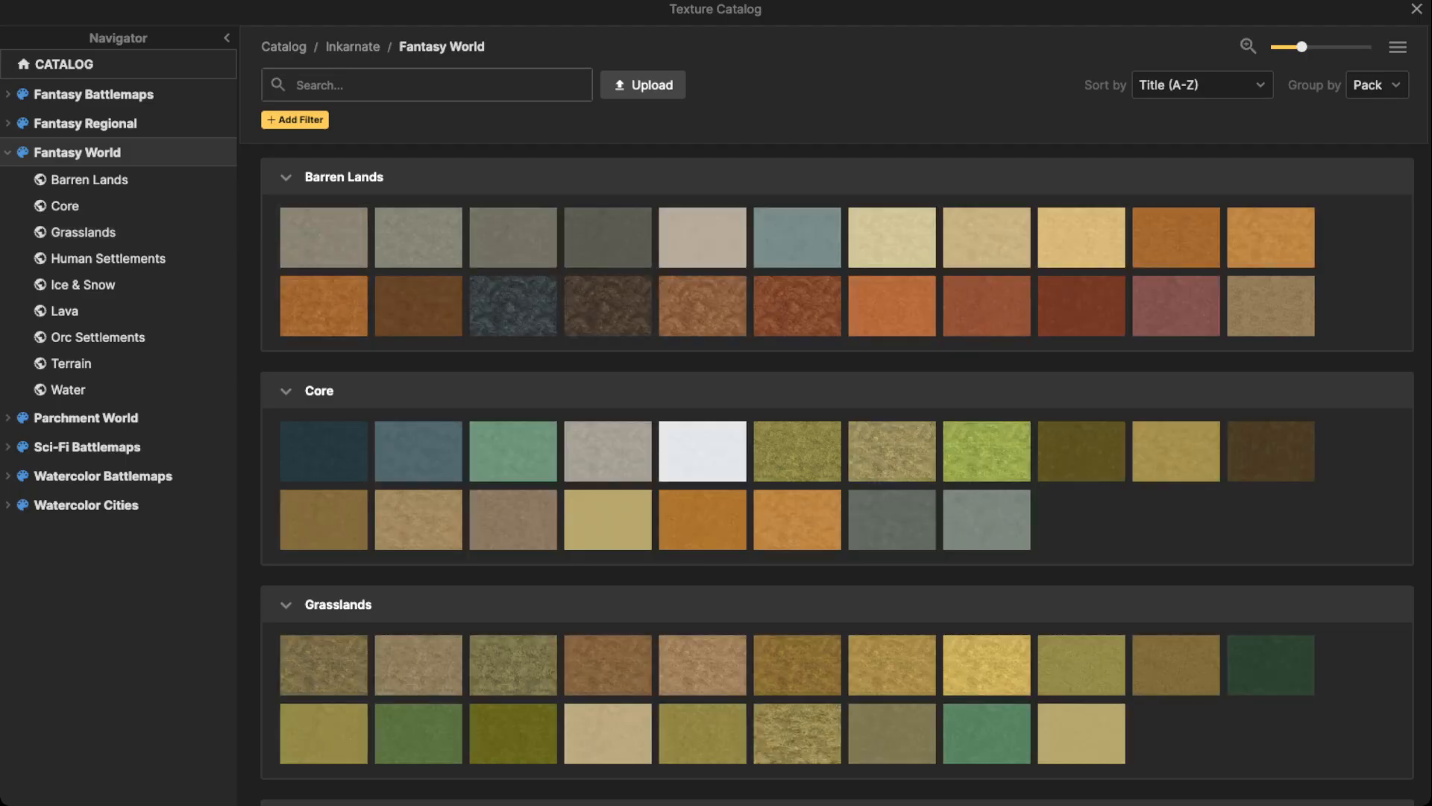
left_click(417, 519)
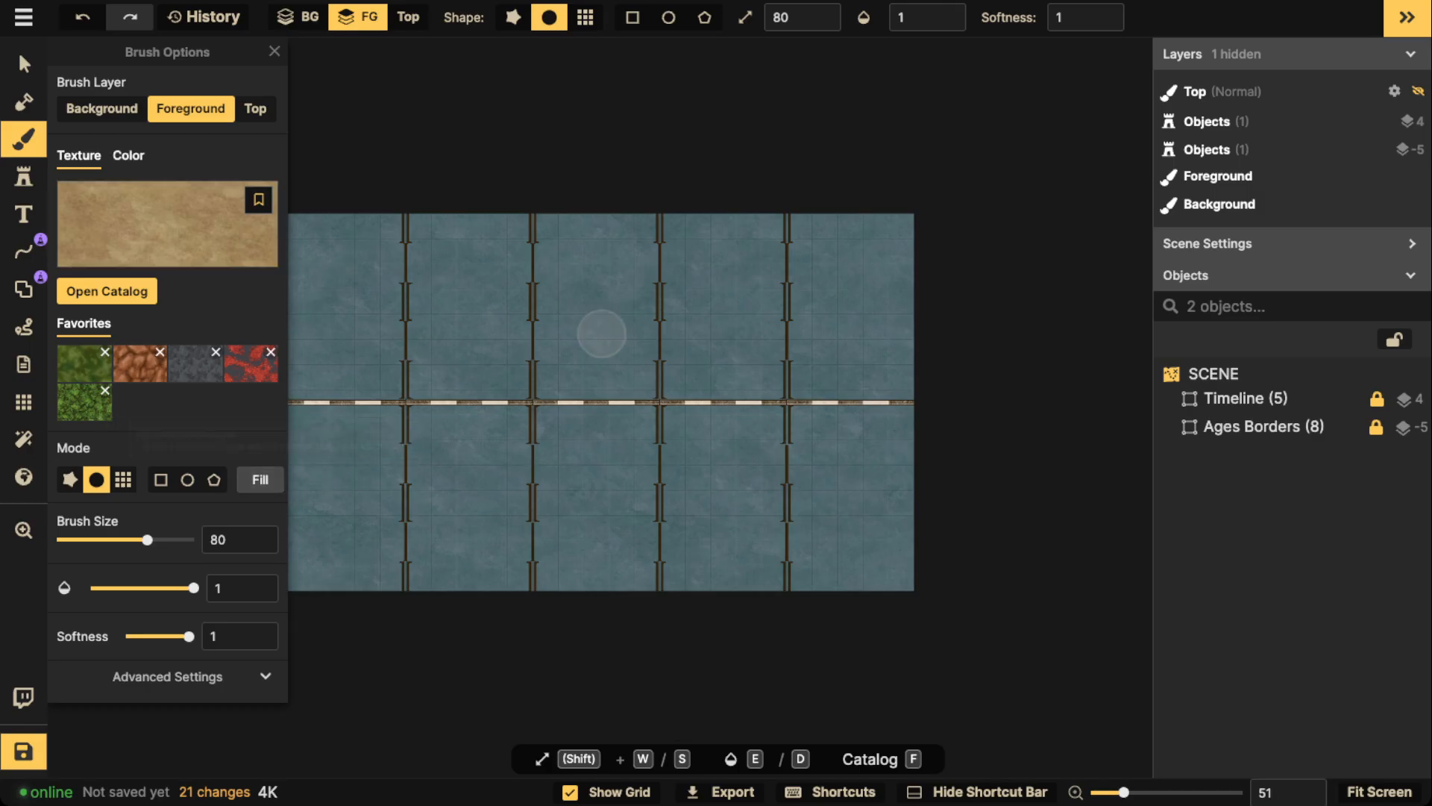
left_click(102, 109)
left_click(260, 479)
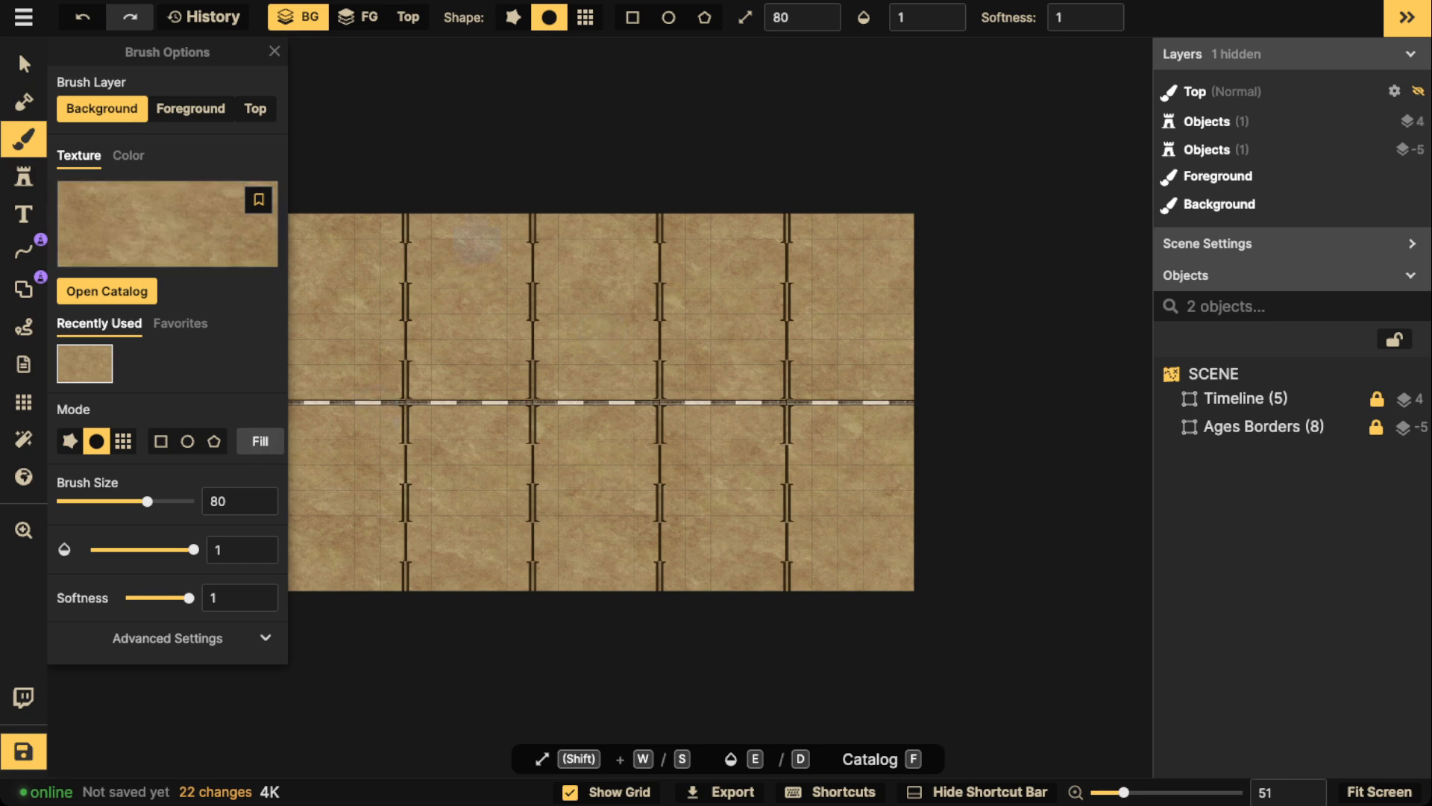
left_click(23, 64)
left_click_drag(603, 334, 905, 327)
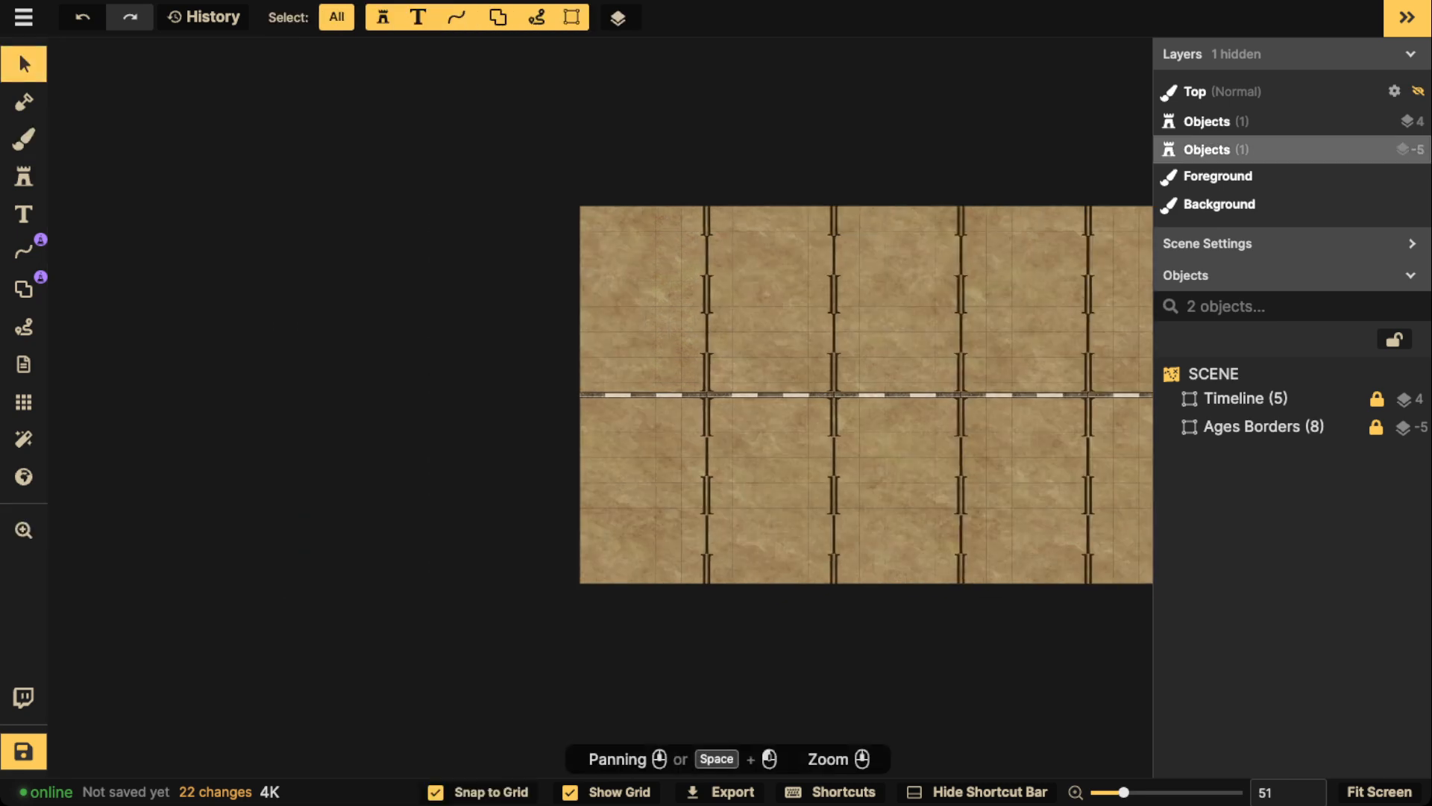
scroll(780, 357, "up", 4)
left_click_drag(779, 364, 477, 351)
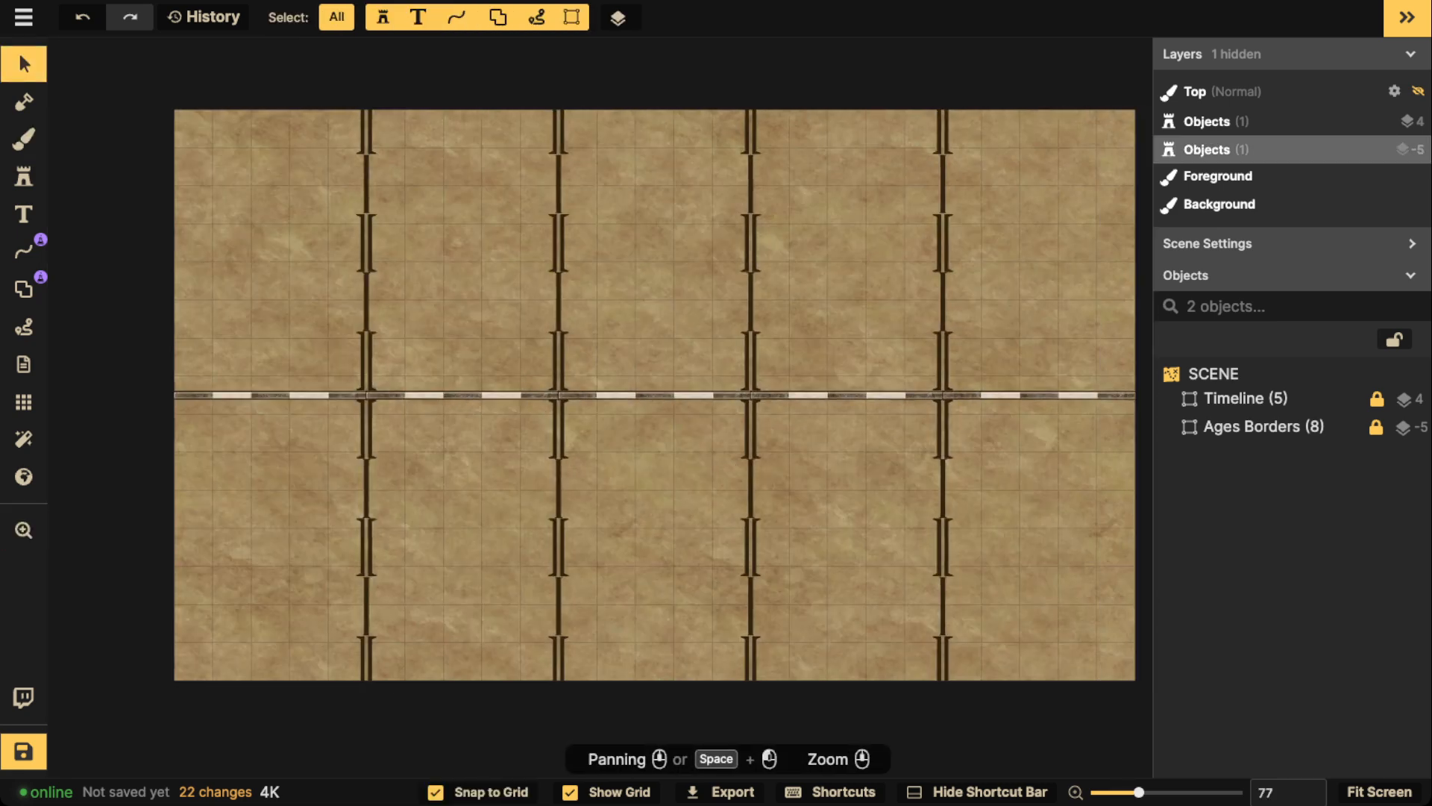
scroll(670, 388, "up", 4)
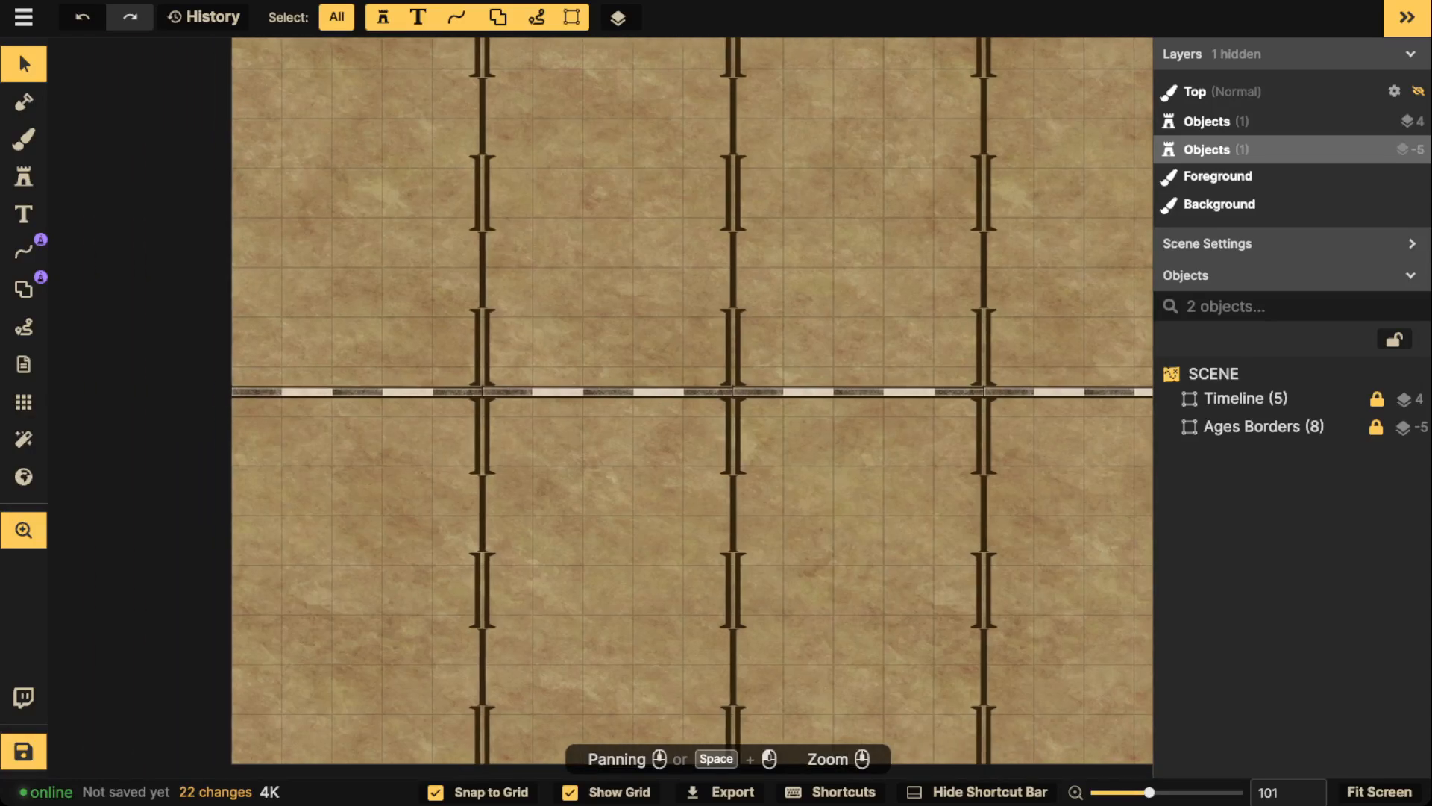
Hide the square grid across the whole map.
scroll(486, 390, "up", 5)
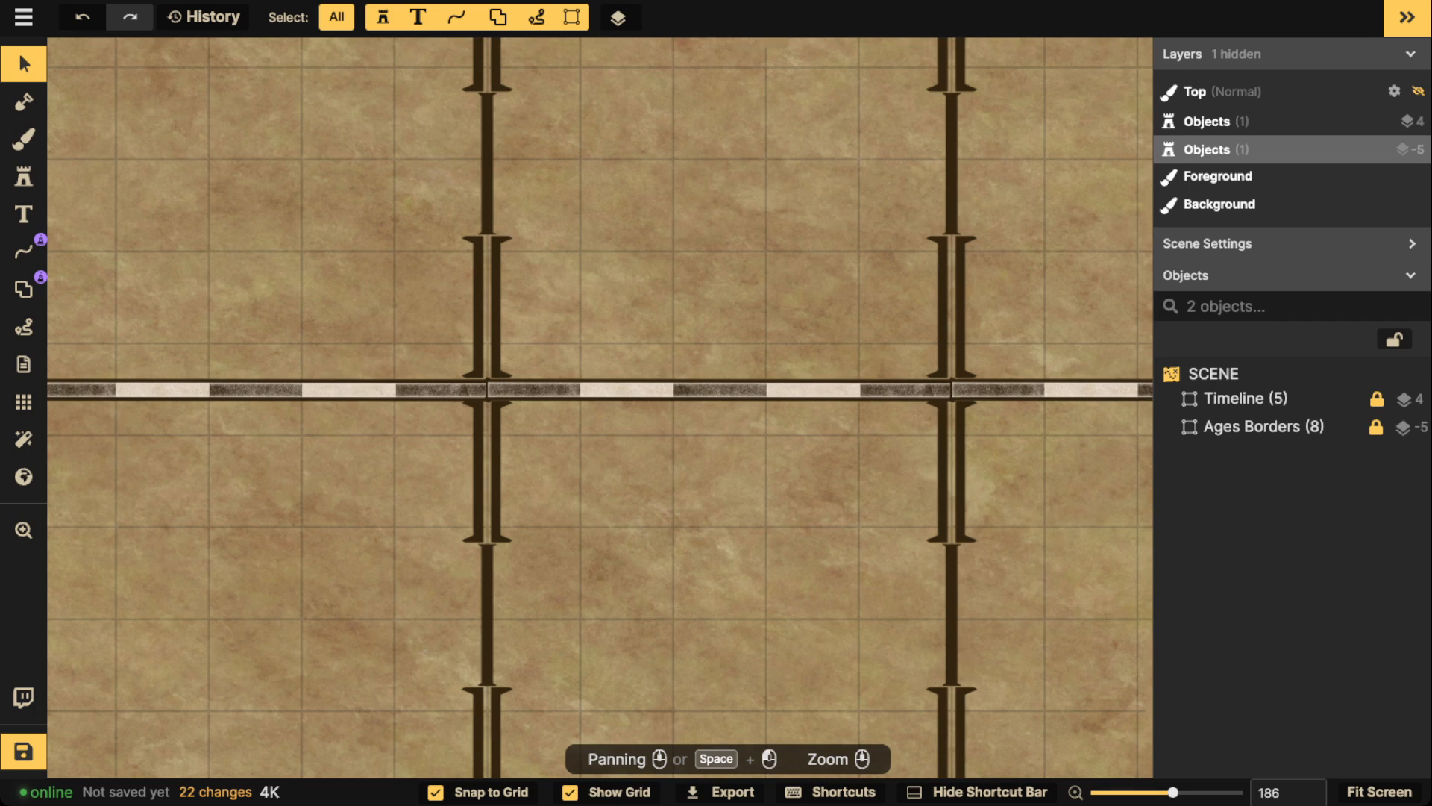
scroll(355, 370, "down", 5)
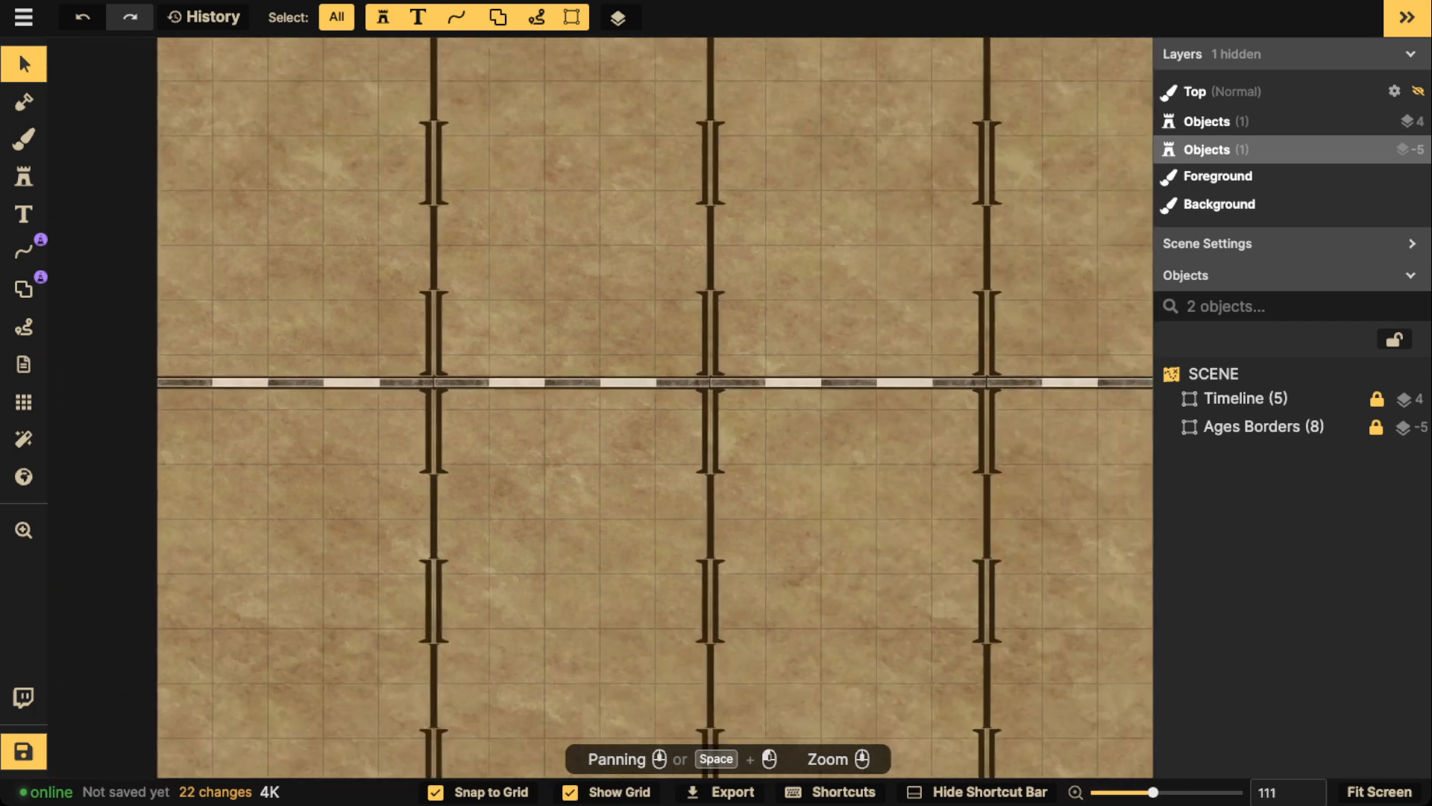
left_click(23, 401)
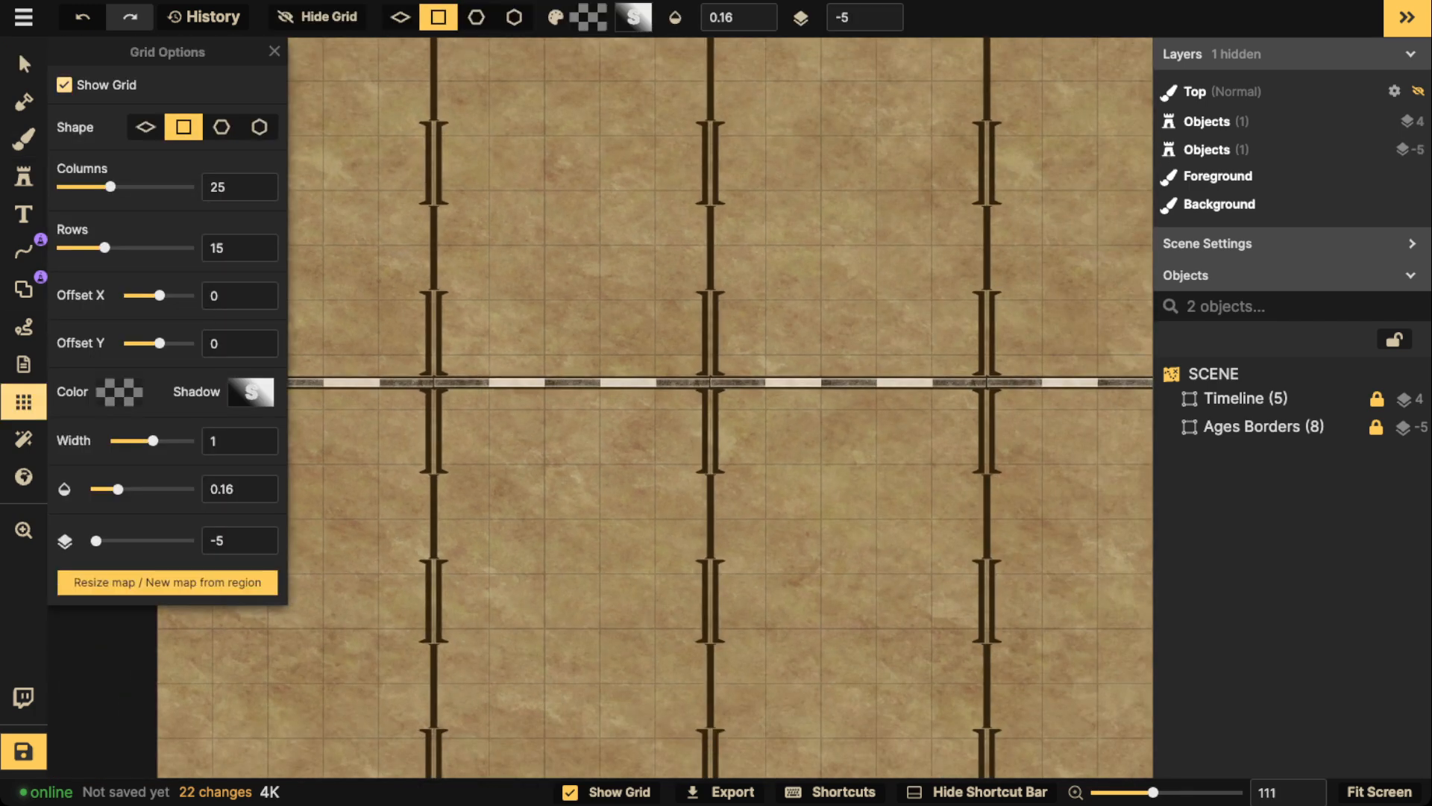
left_click(64, 84)
scroll(596, 403, "down", 4)
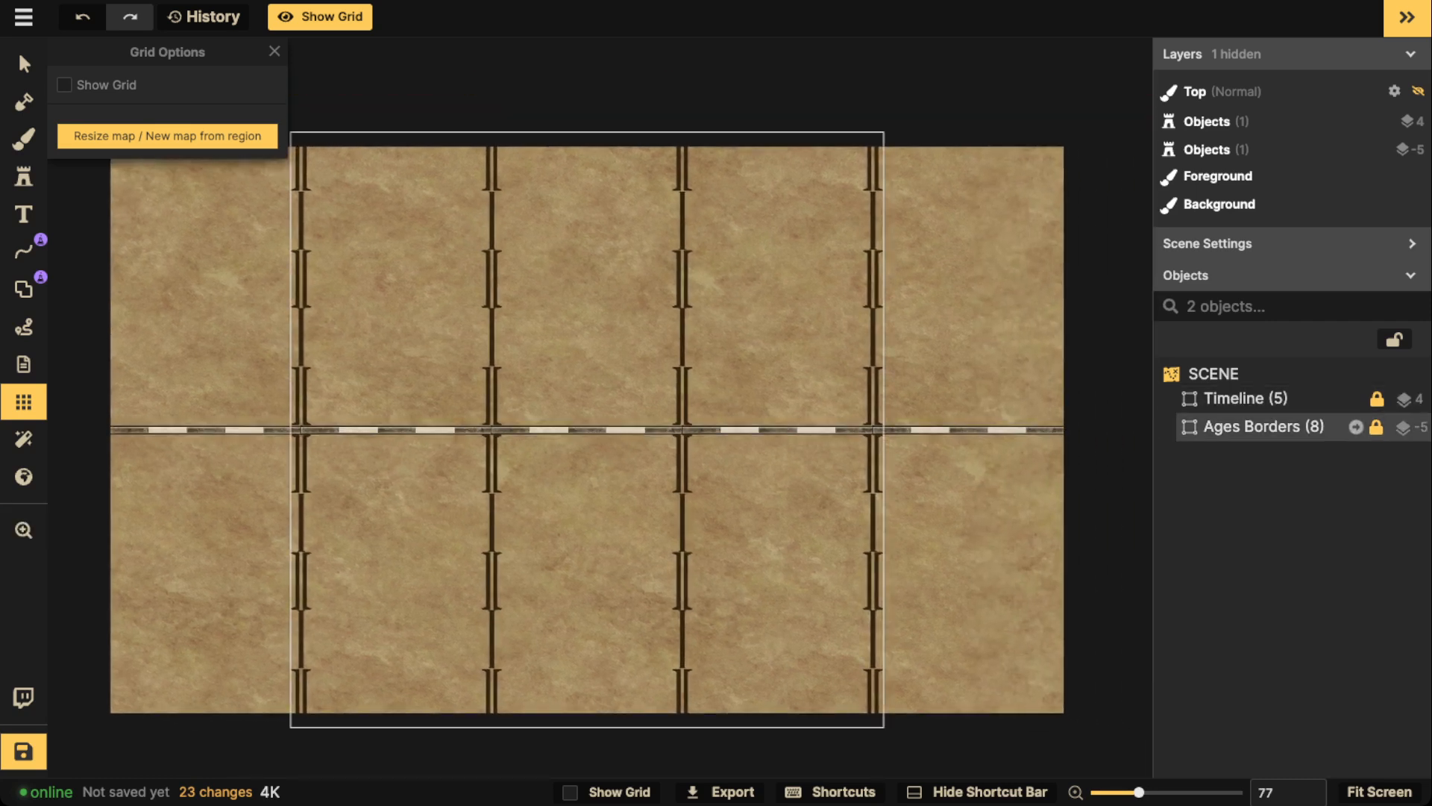
scroll(459, 373, "down", 1)
left_click_drag(459, 373, 567, 315)
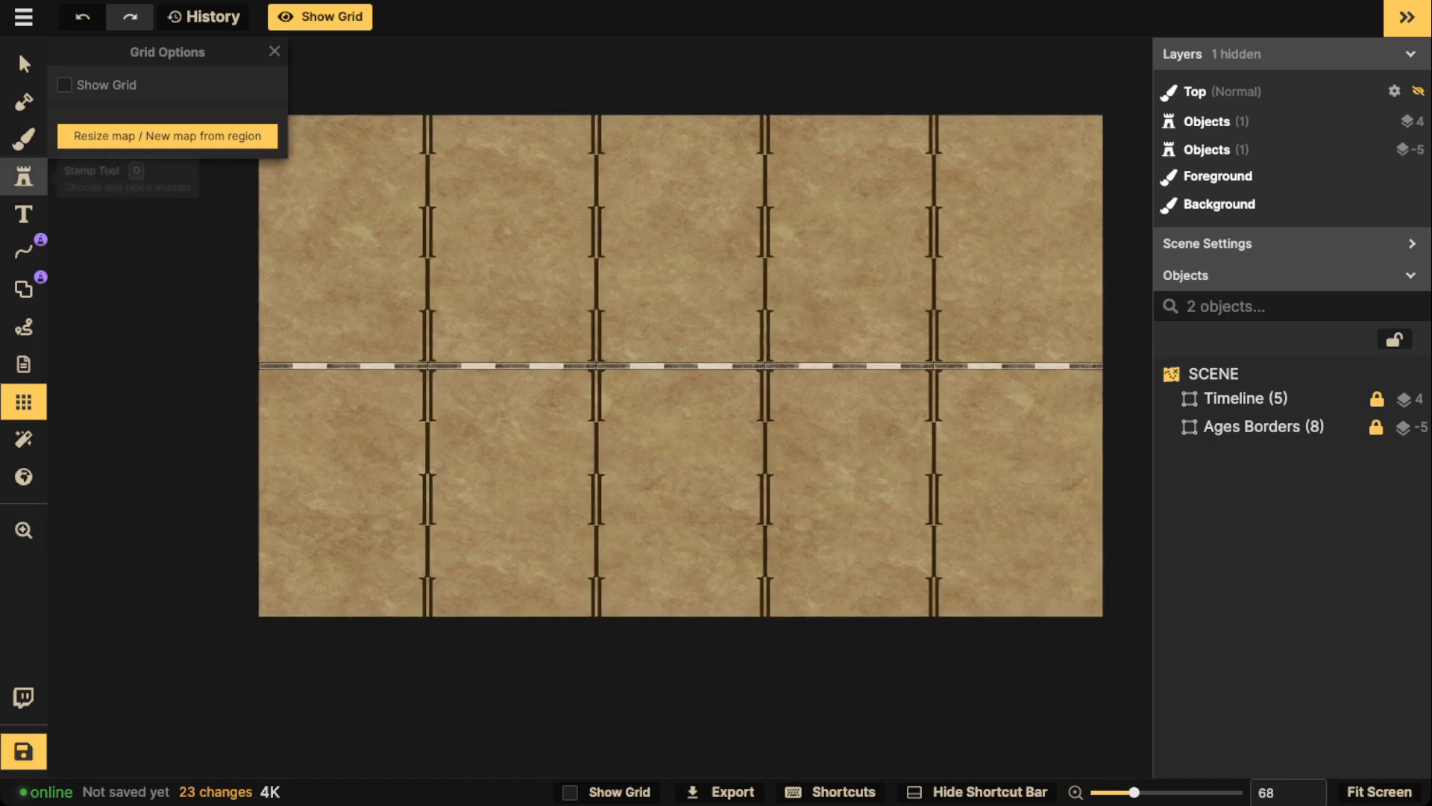
Place the grey Standard Title stamp from the Core pack at scale 136, at the base of the first age section.
left_click(23, 177)
key("f")
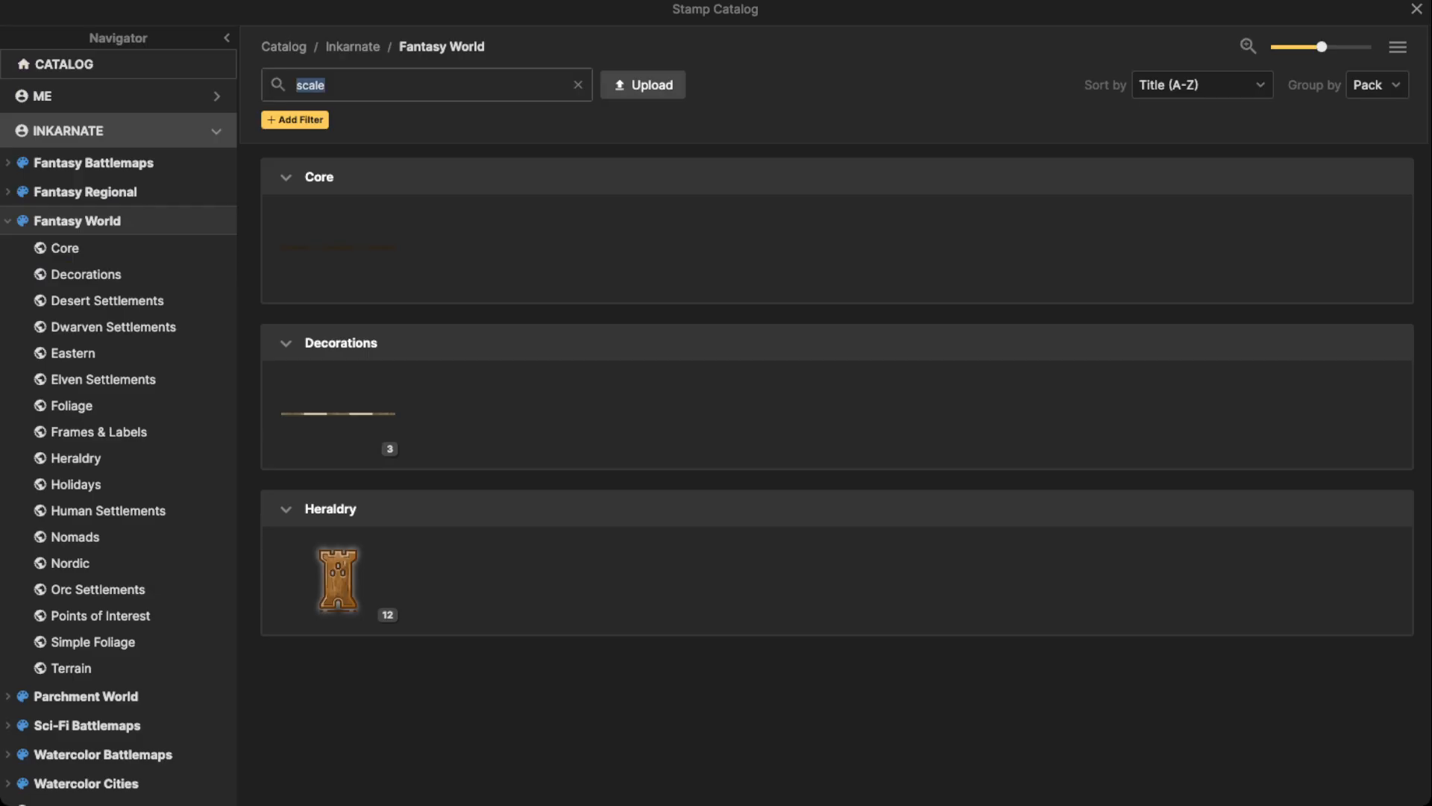
key("BackSpace")
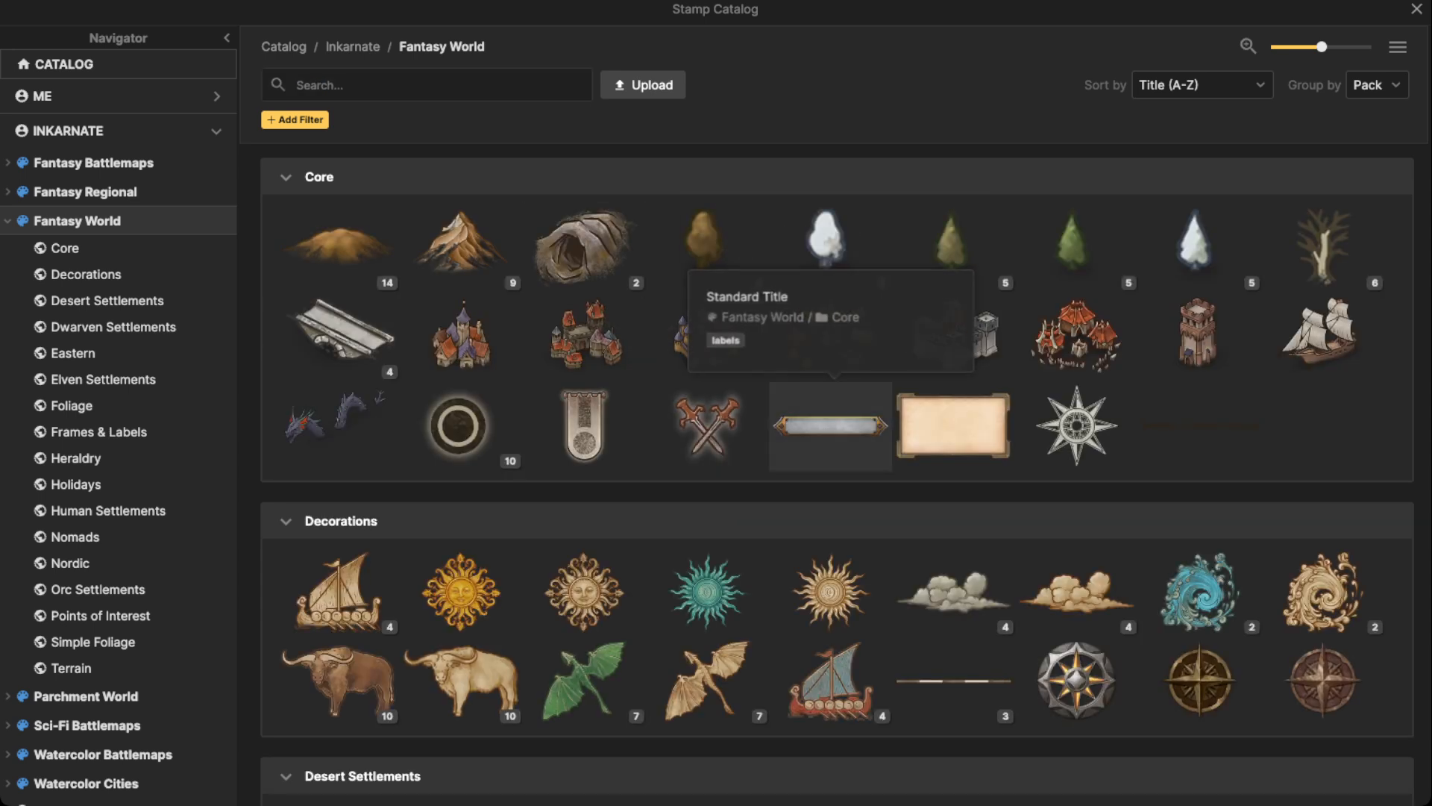
left_click(830, 426)
key("s")
key("s")
key("s")
key("s")
key("s")
key("s")
key("s")
key("s")
key("s")
key("s")
key("s")
key("s")
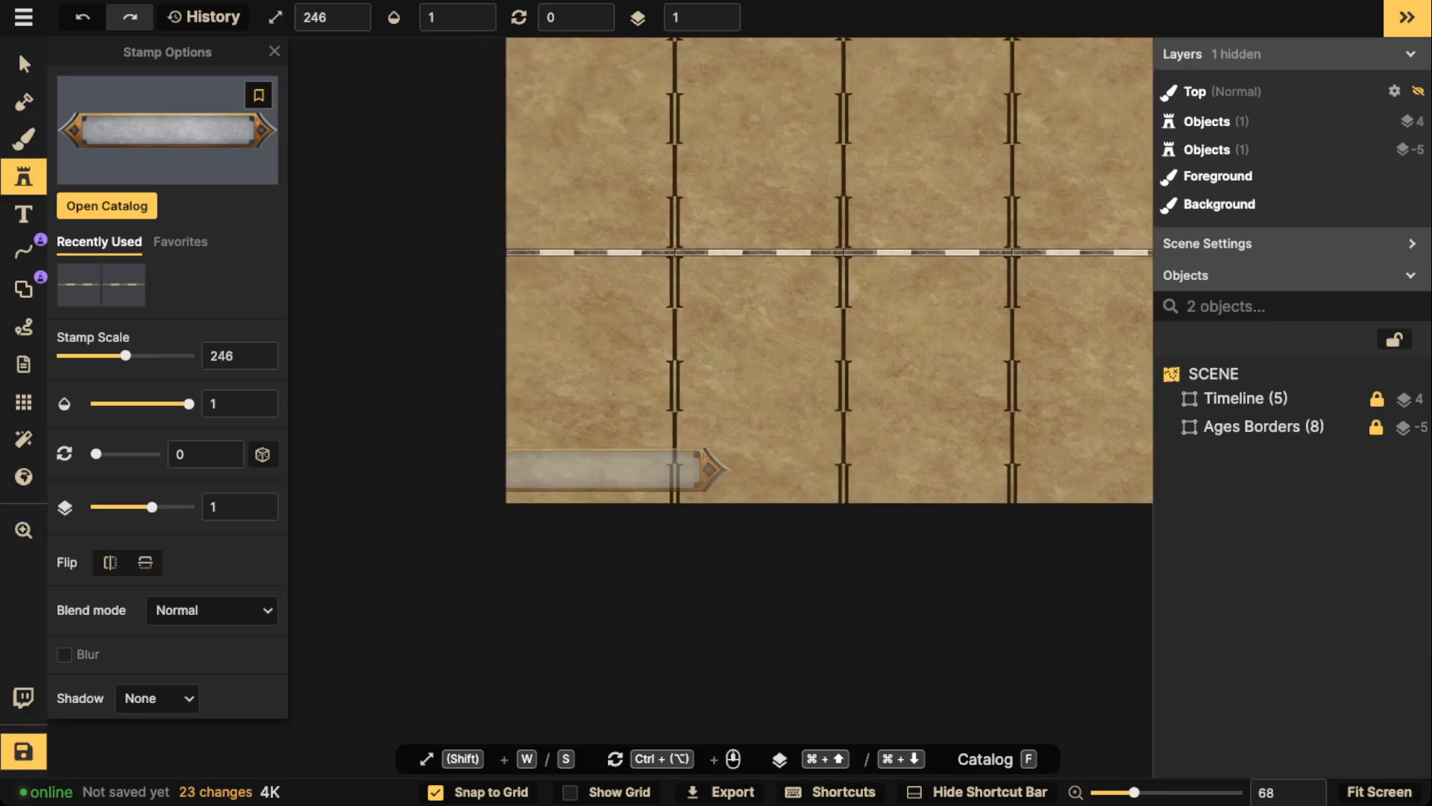
left_click(592, 486)
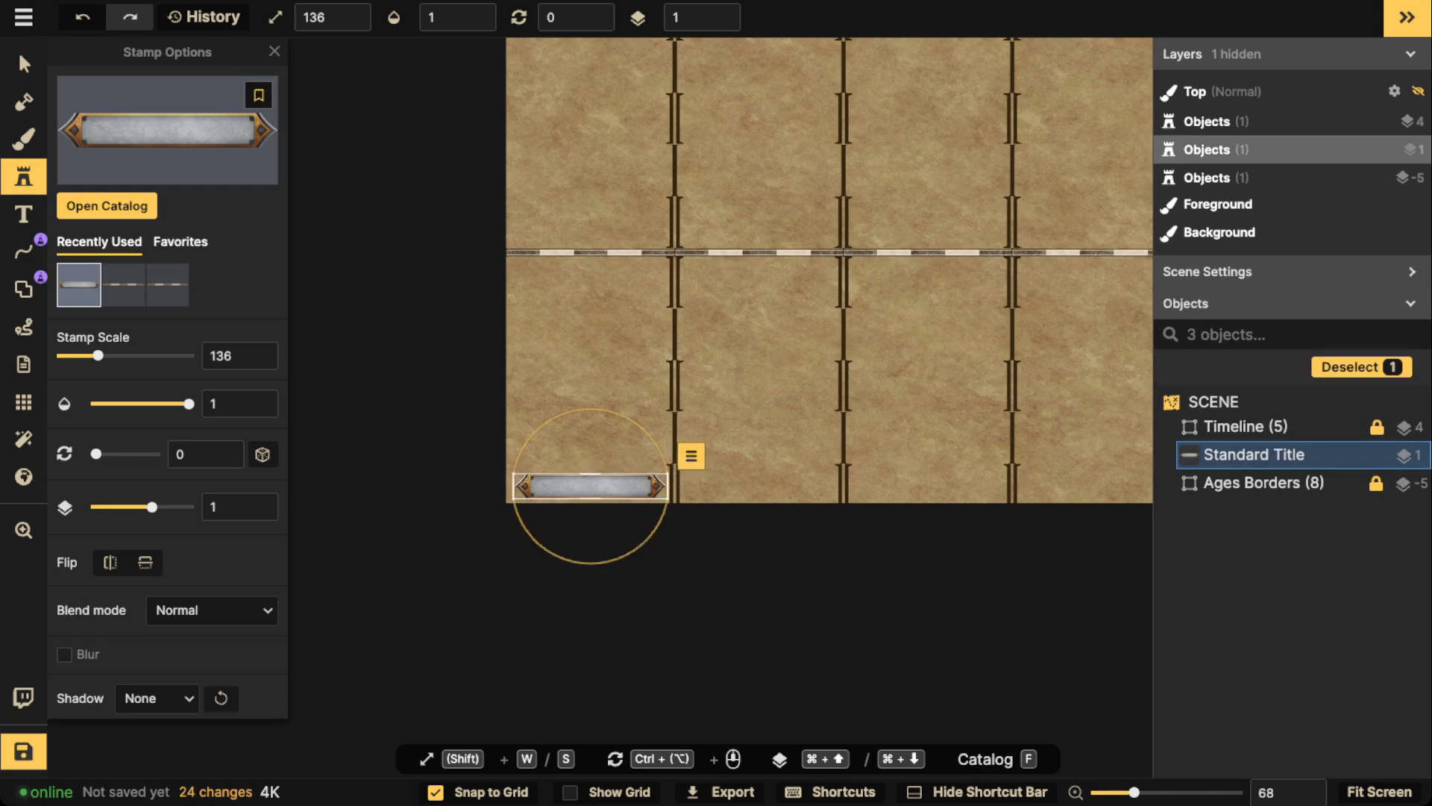
Try the parchment Legend stamp at scale 136 at the base of the second age section, and delete it.
key("f")
left_click(873, 429)
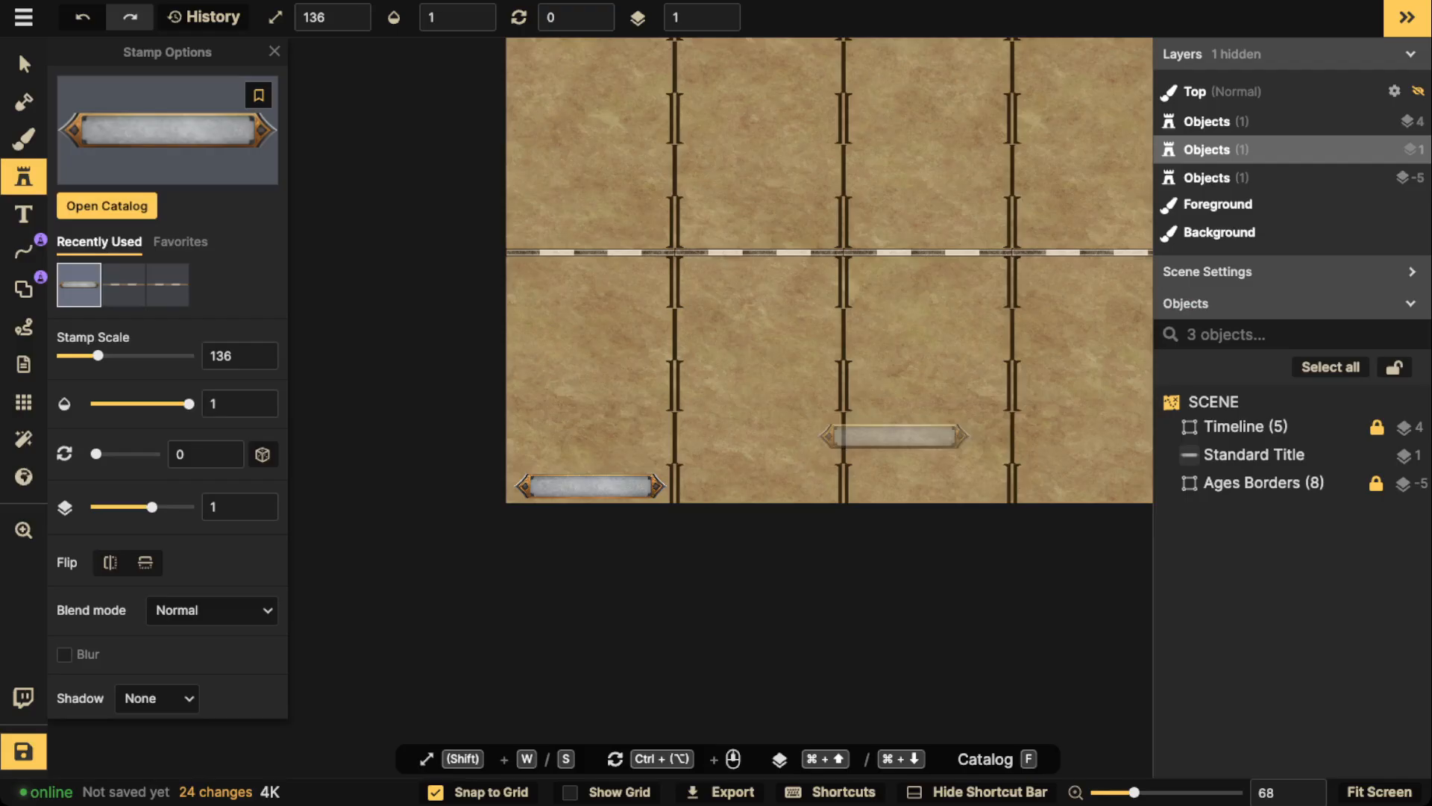
left_click(211, 131)
left_click(952, 426)
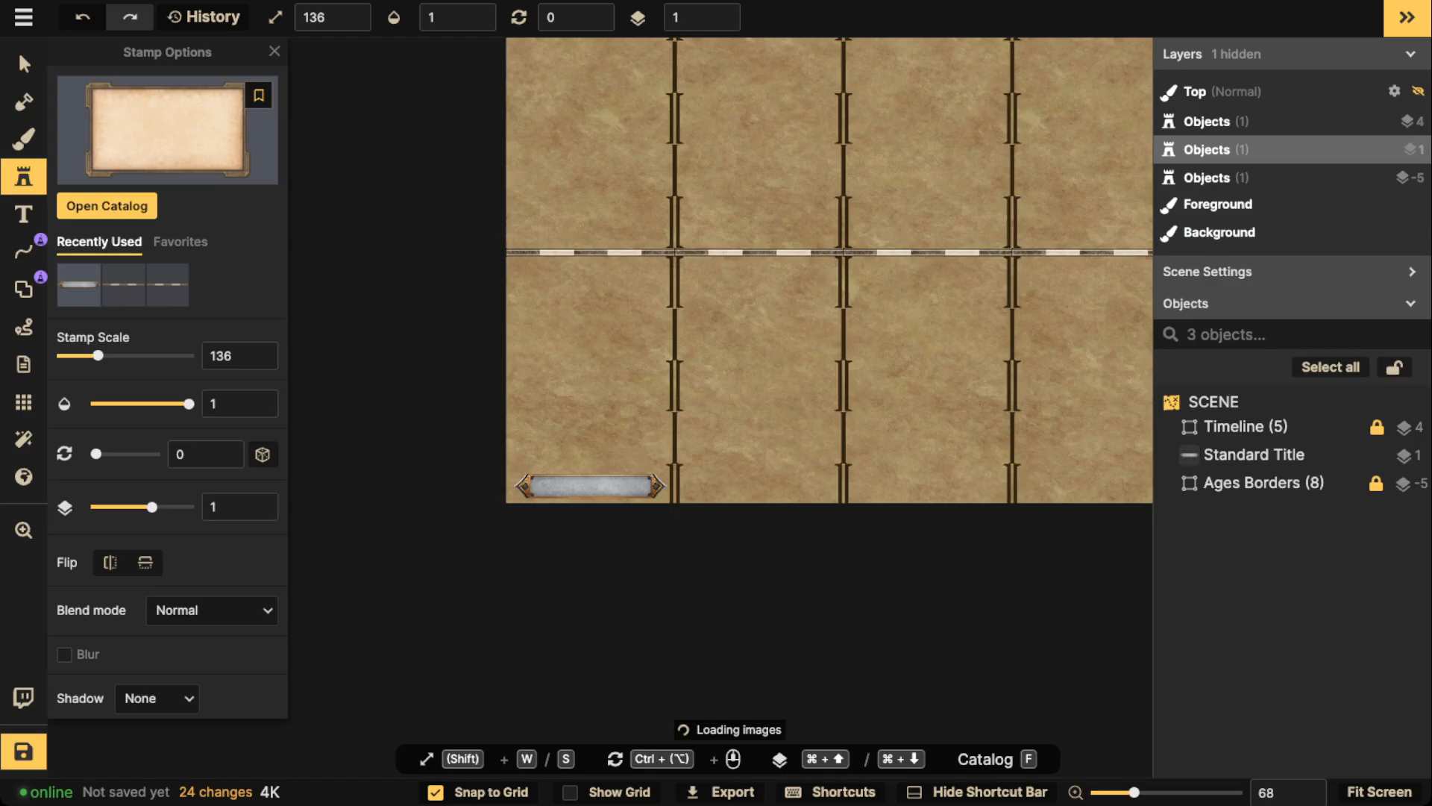
left_click(759, 452)
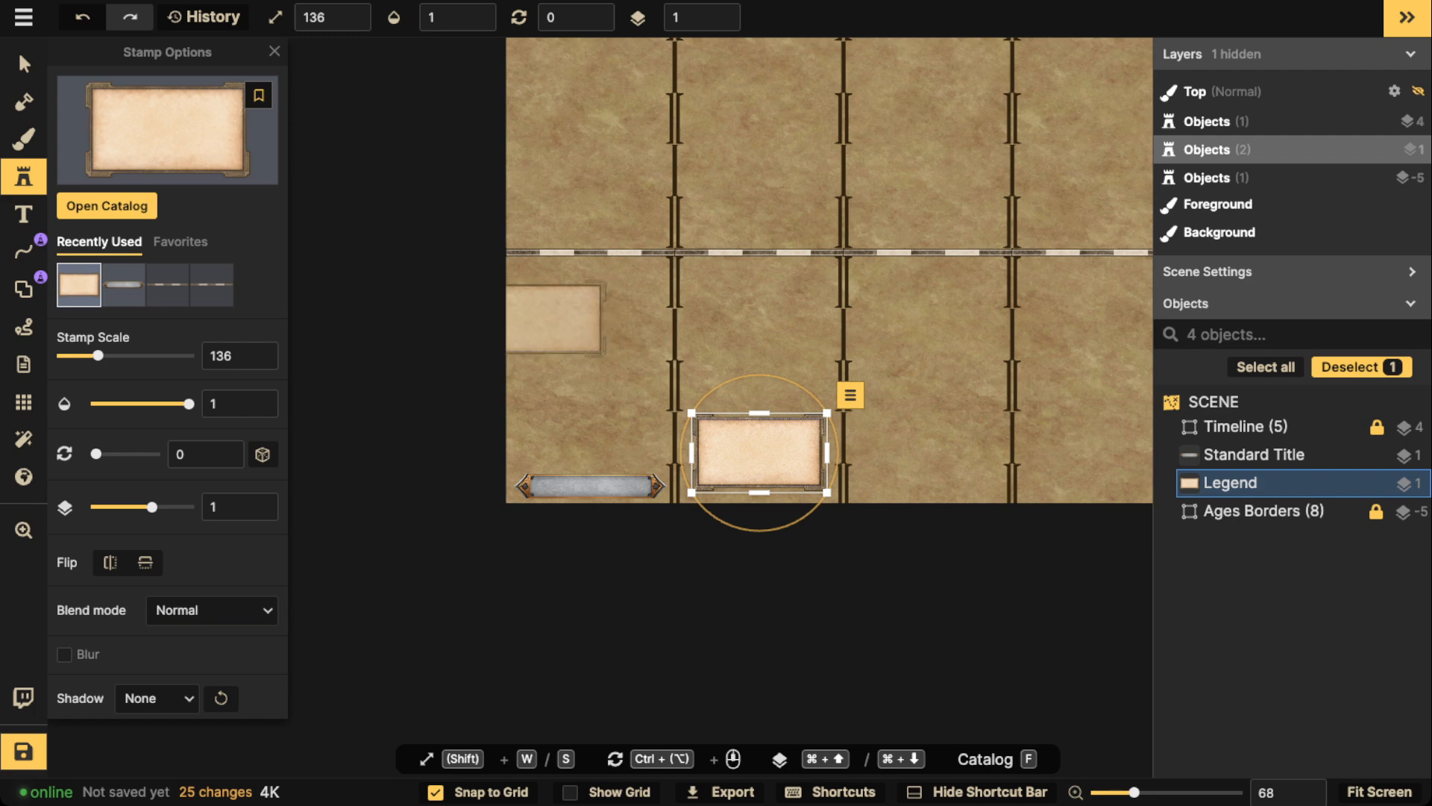
key("Delete")
Search the Fantasy World stamps for "banner", expand all assets, and try a ribbon banner at scale 186 without placing it.
key("f")
scroll(461, 426, "down", 20)
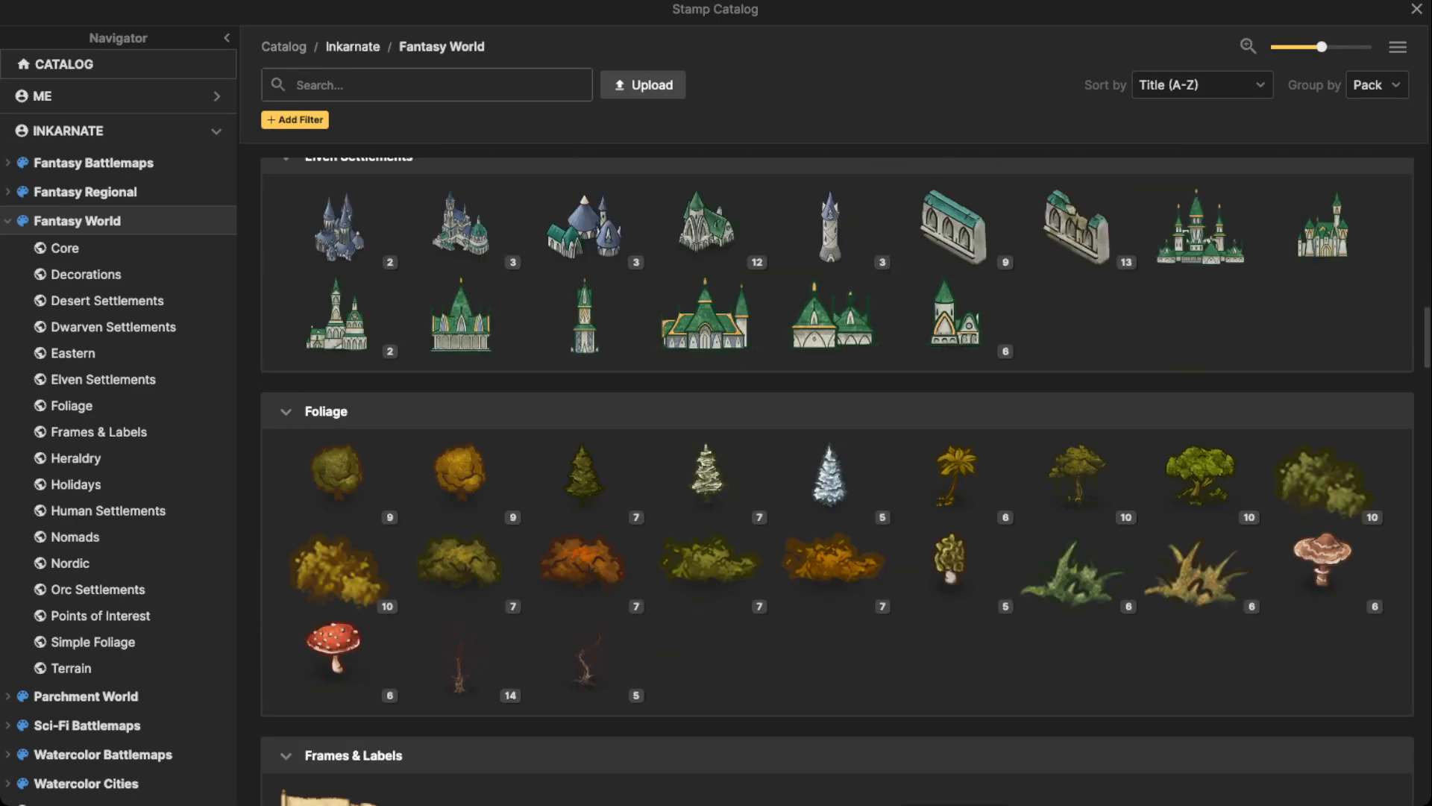
type("banner")
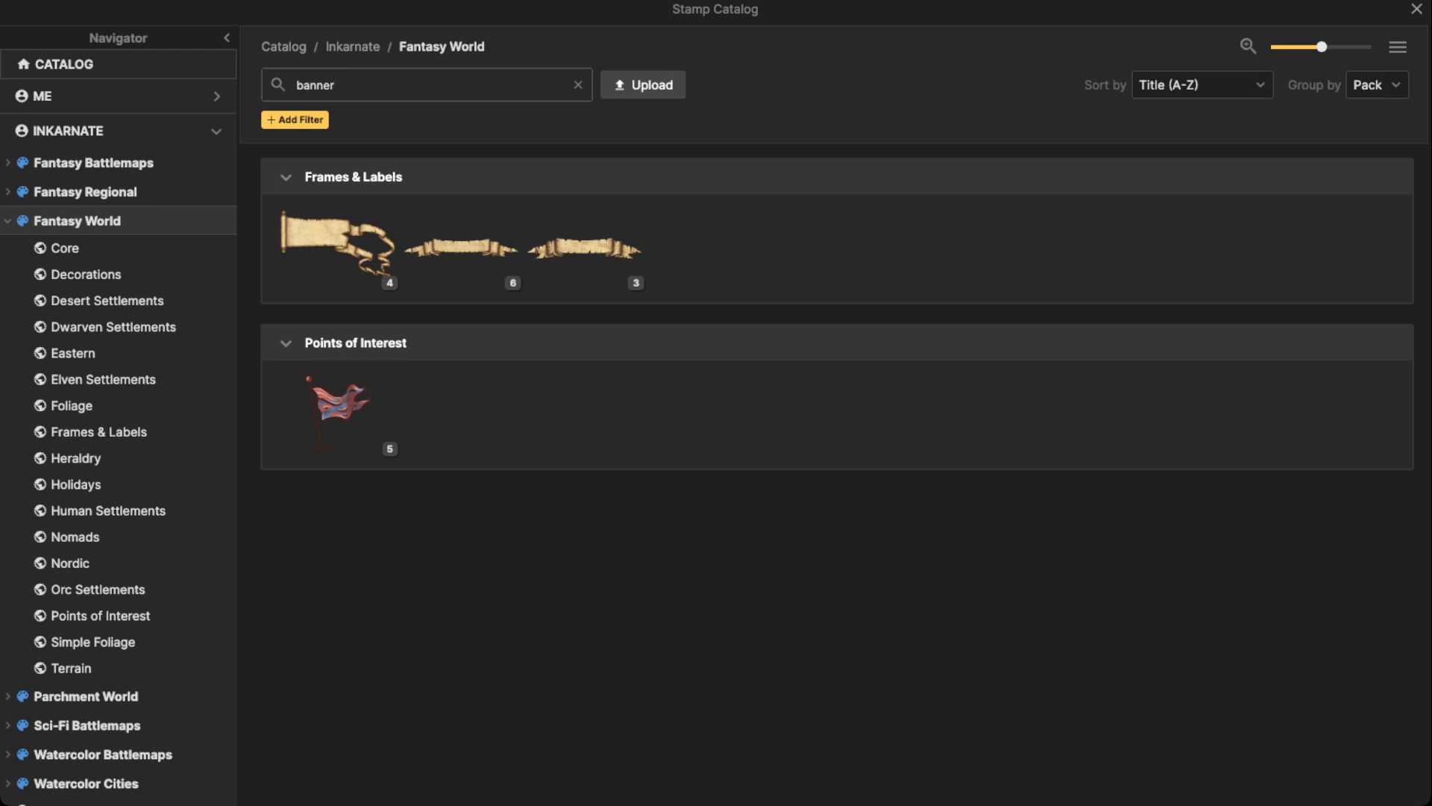
left_click(1398, 46)
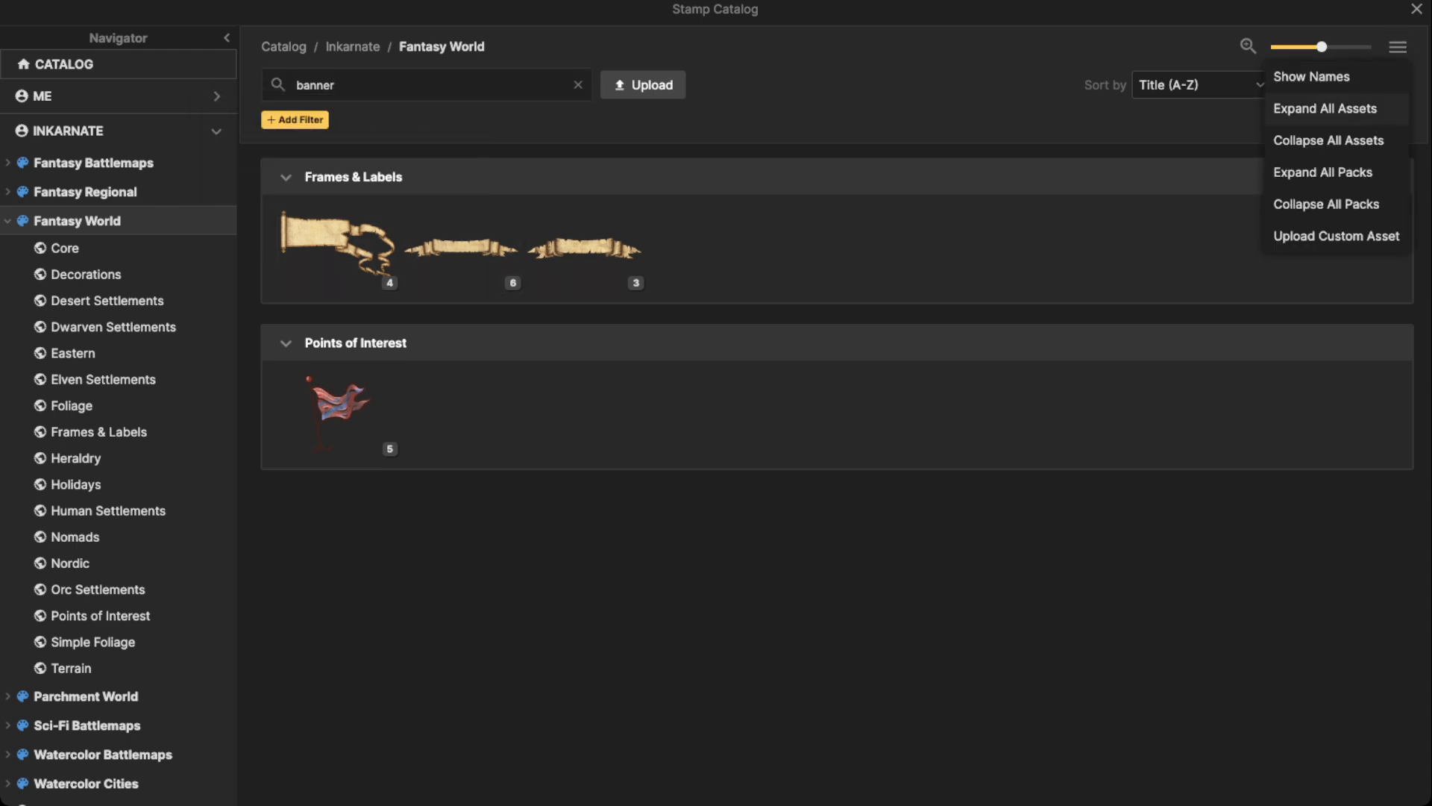
left_click(1325, 109)
left_click(830, 337)
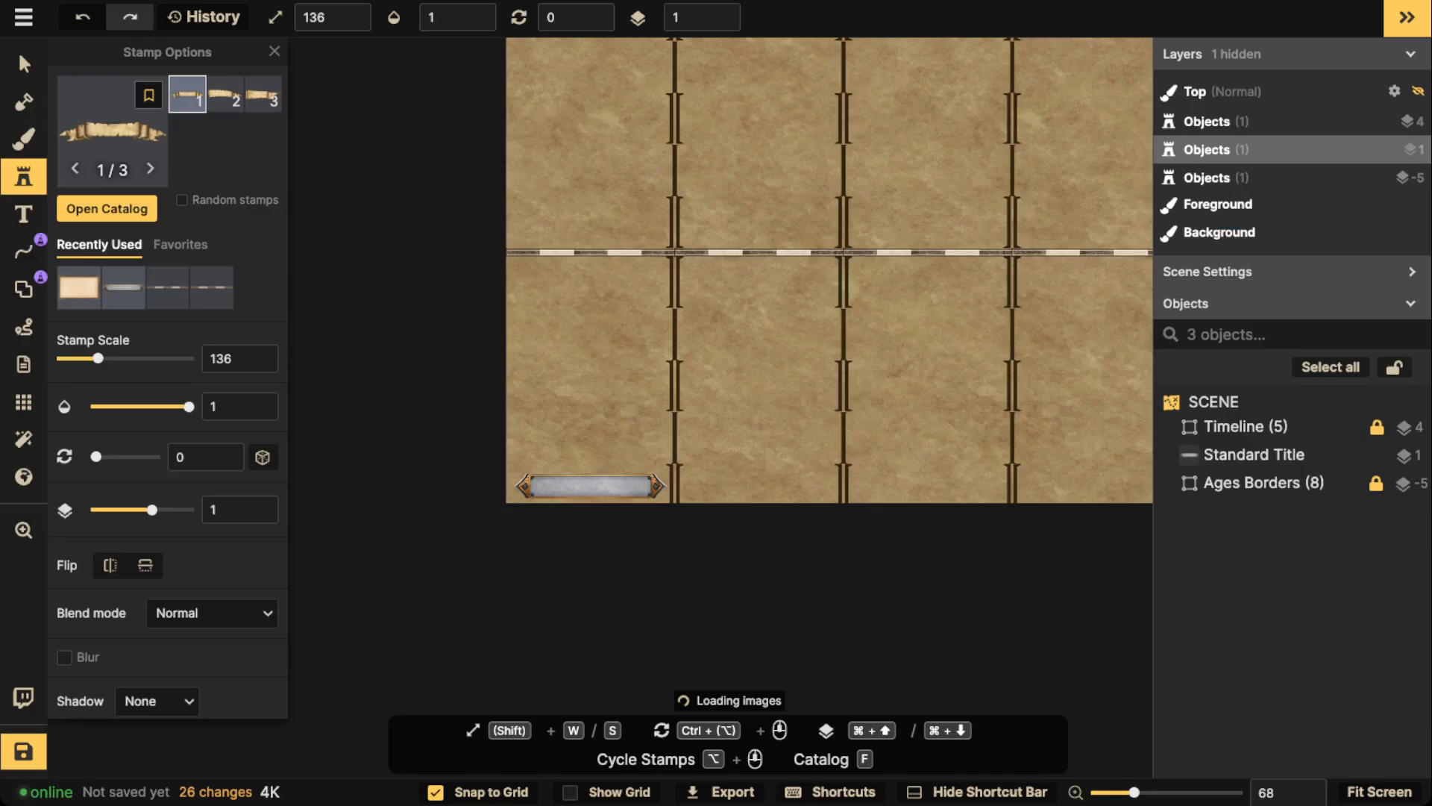
key("w")
key("w")
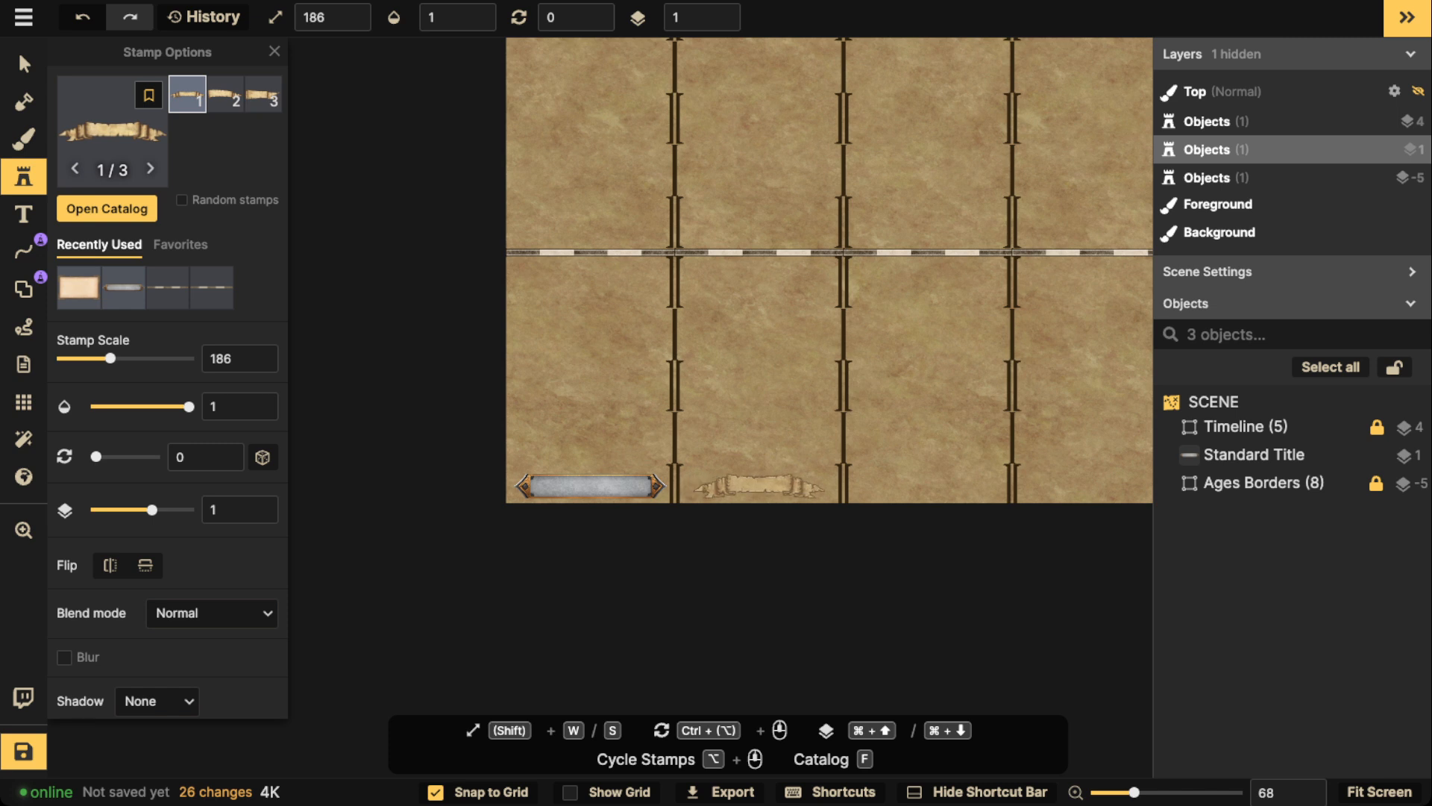
Place the parchment Title Plate stamp with the green gem from Frames & Labels on the lower map at scale 186.
key("f")
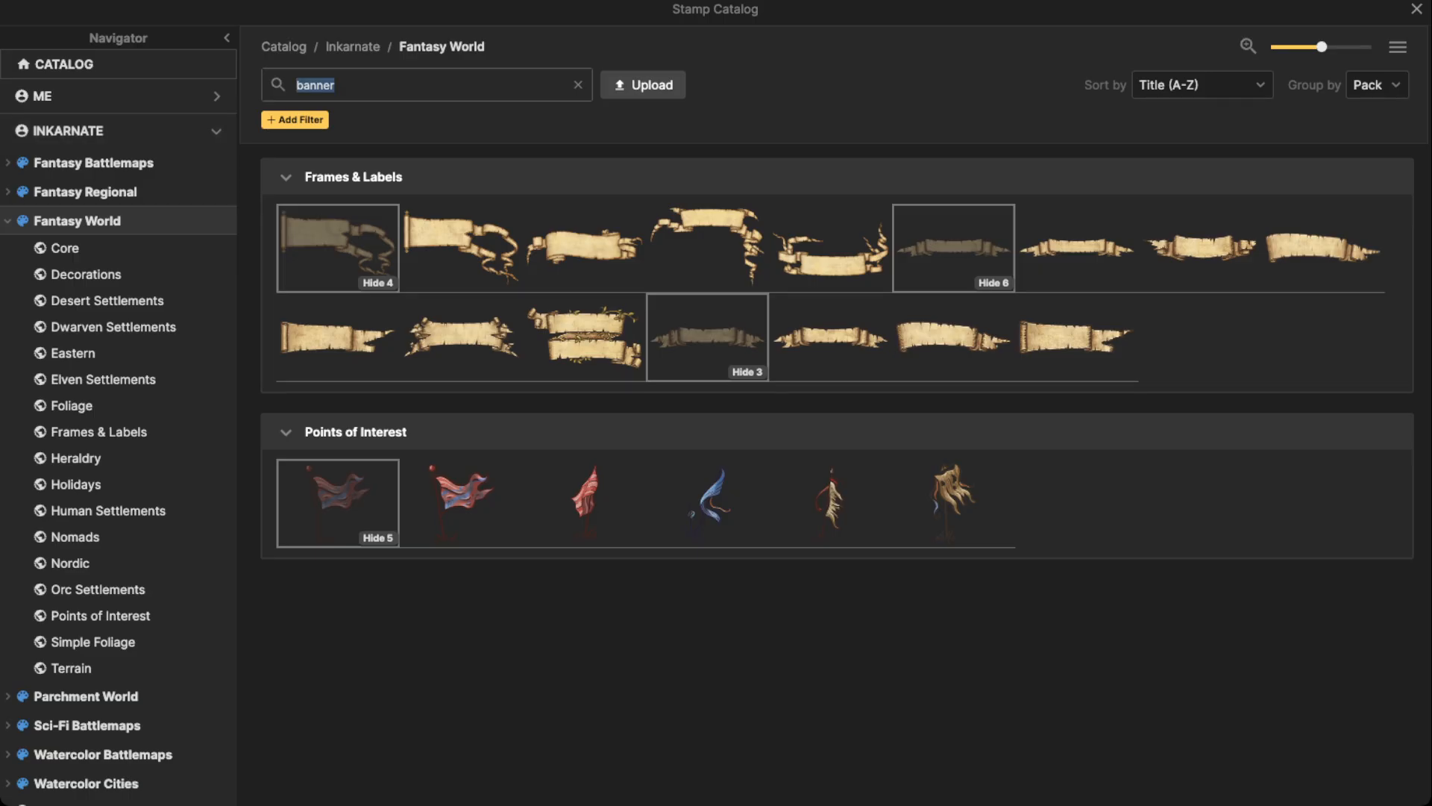
key("BackSpace")
scroll(837, 477, "down", 12)
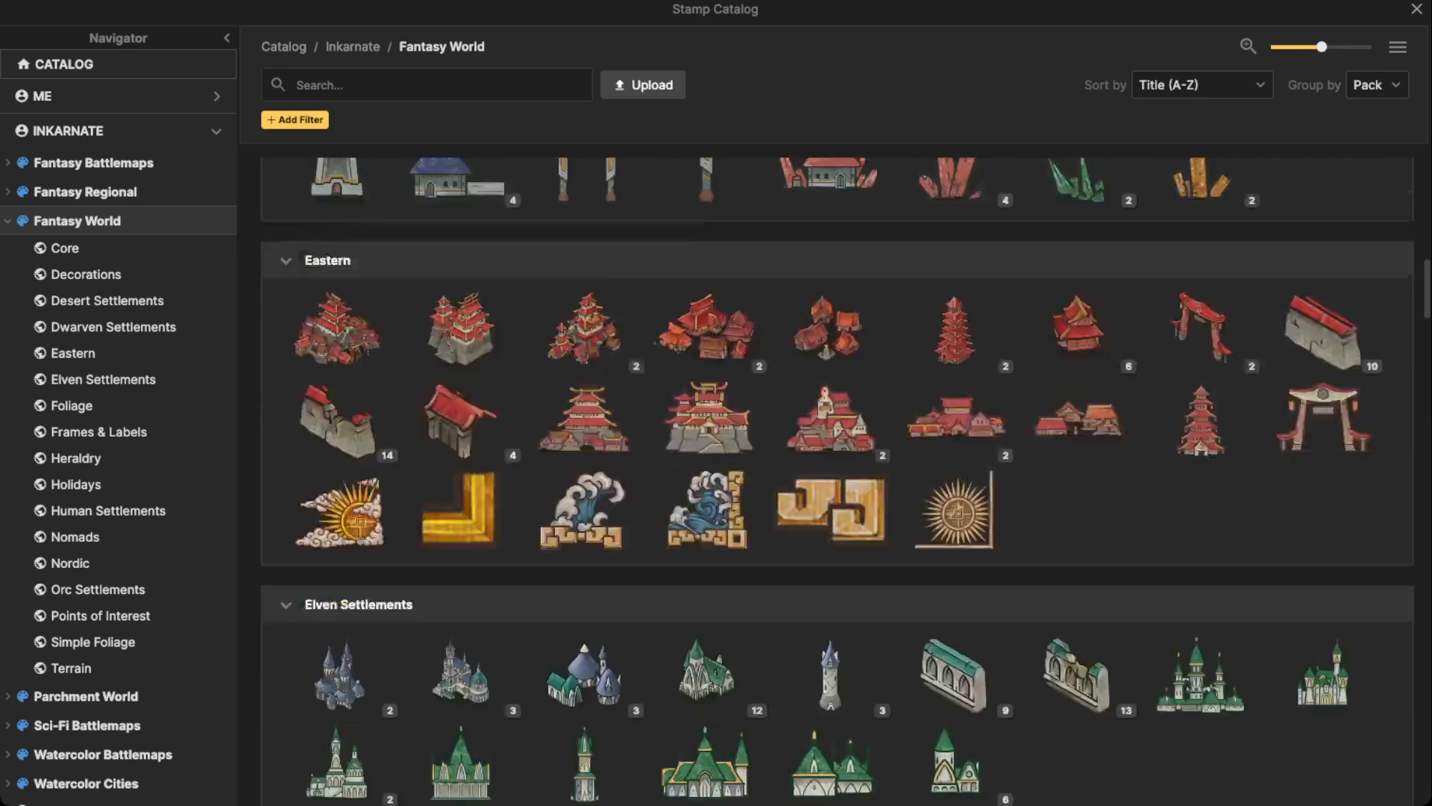
scroll(837, 477, "down", 15)
scroll(837, 478, "up", 4)
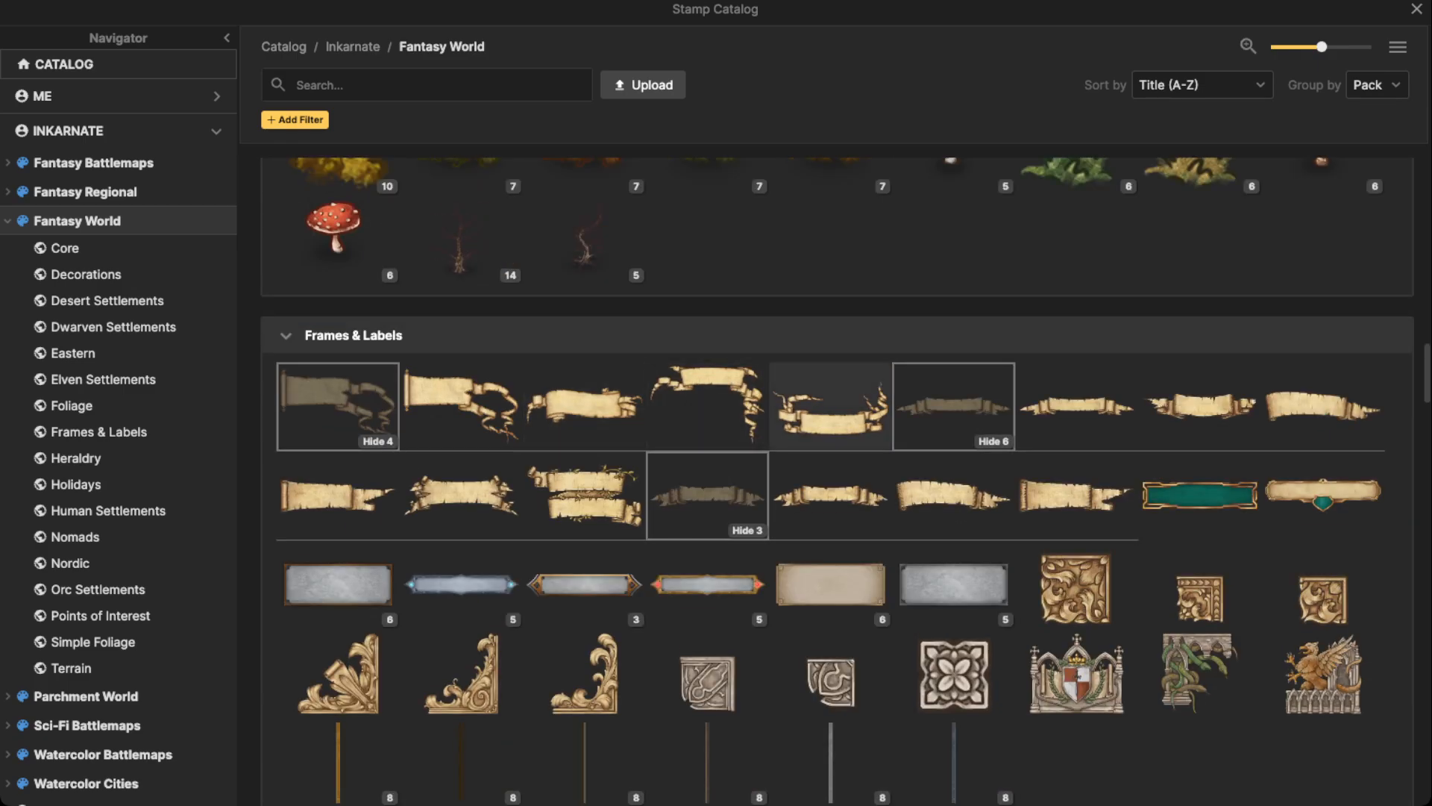
left_click(1323, 493)
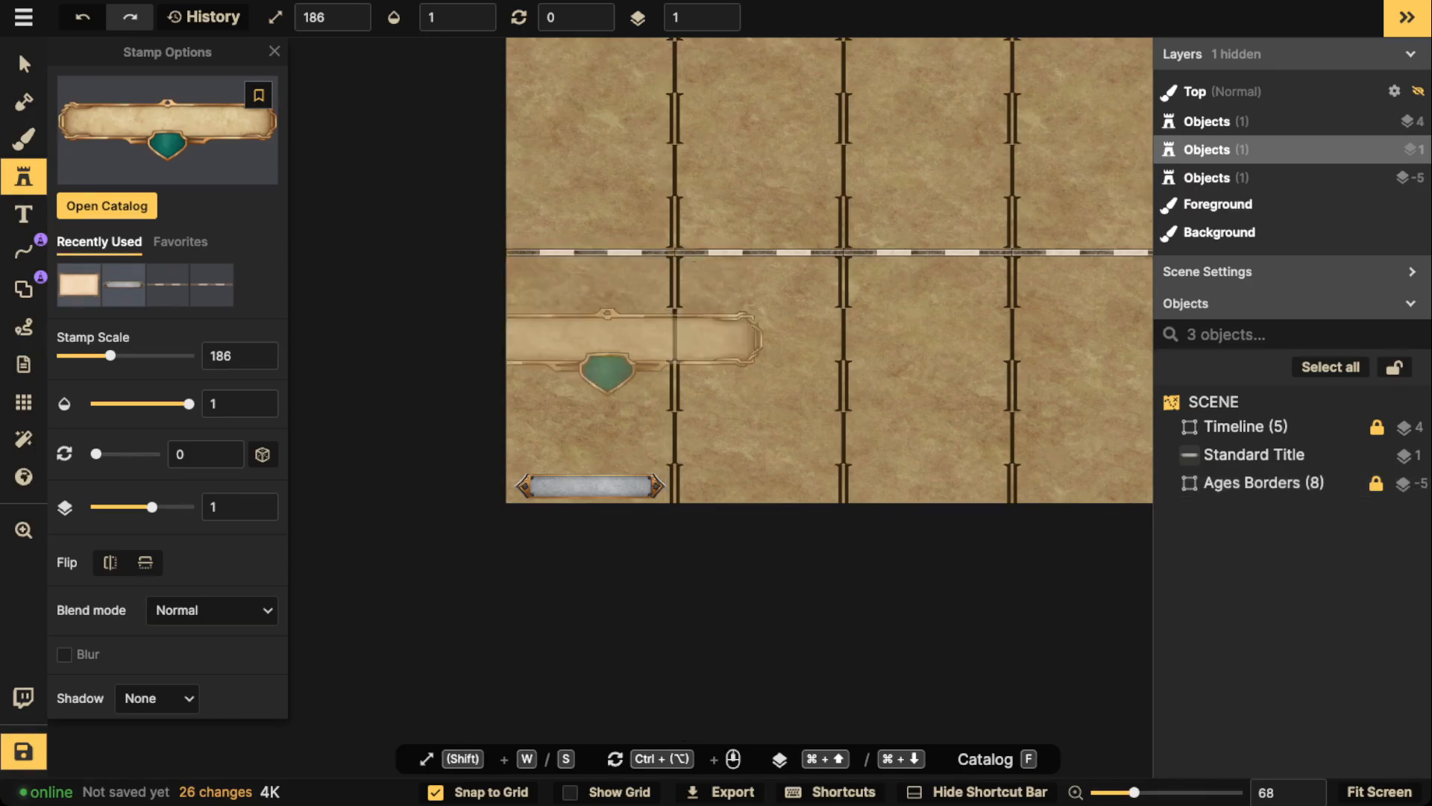
left_click(742, 352)
Delete the grey Standard Title stamp from the base of the first age section.
left_click(24, 63)
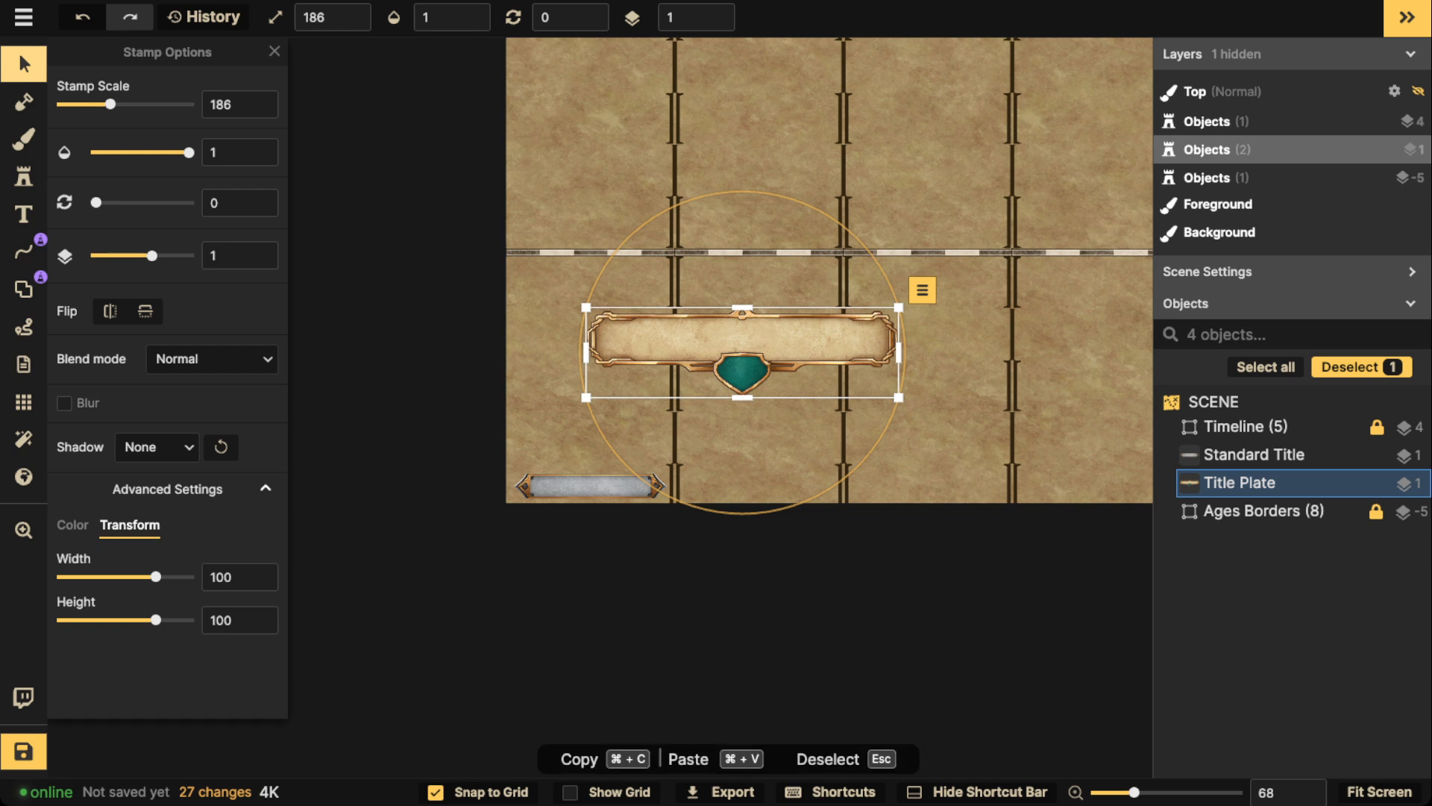
left_click(590, 486)
key("Delete")
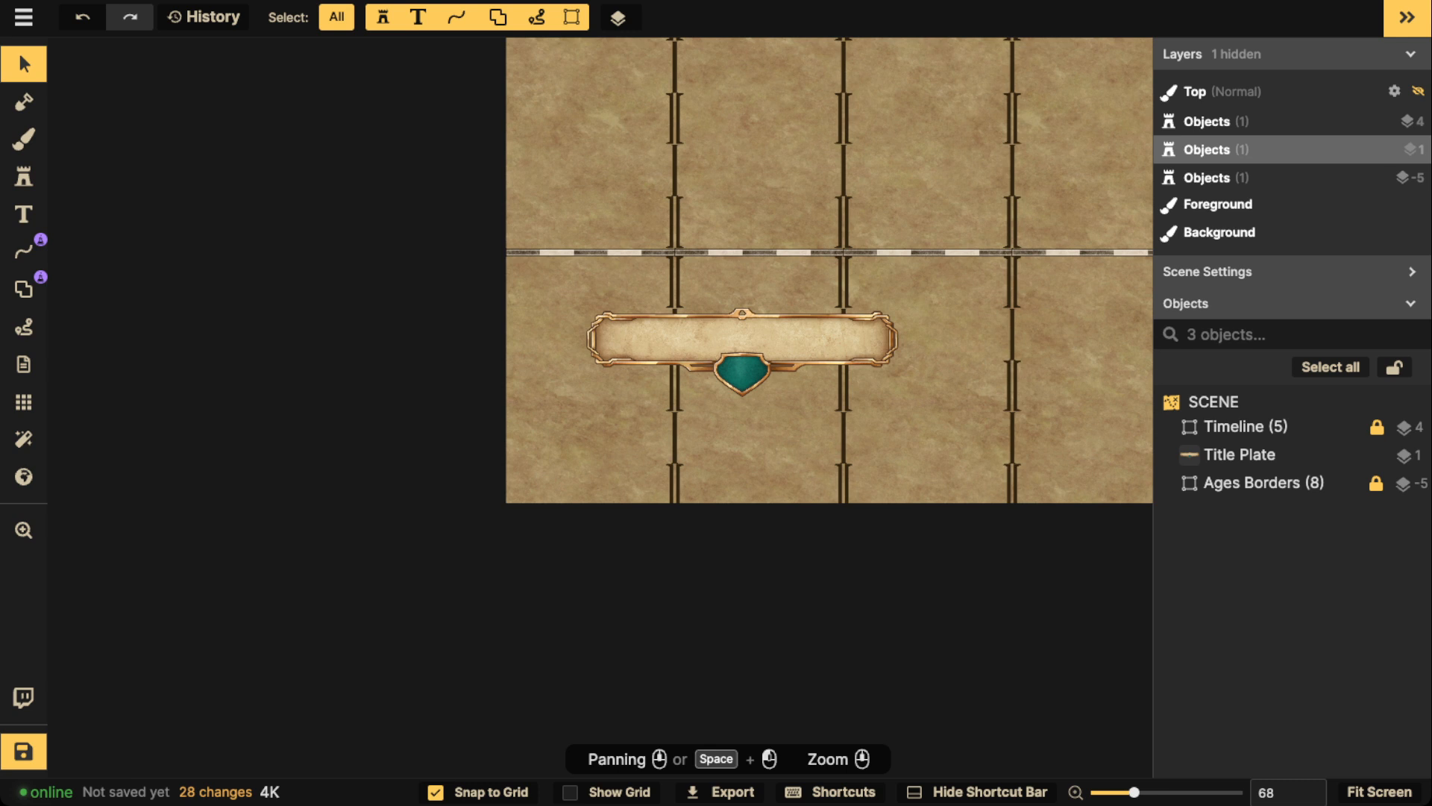
Scale the Title Plate down to 86 and move it to the base of the first age section.
left_click(742, 340)
left_click_drag(899, 308, 840, 324)
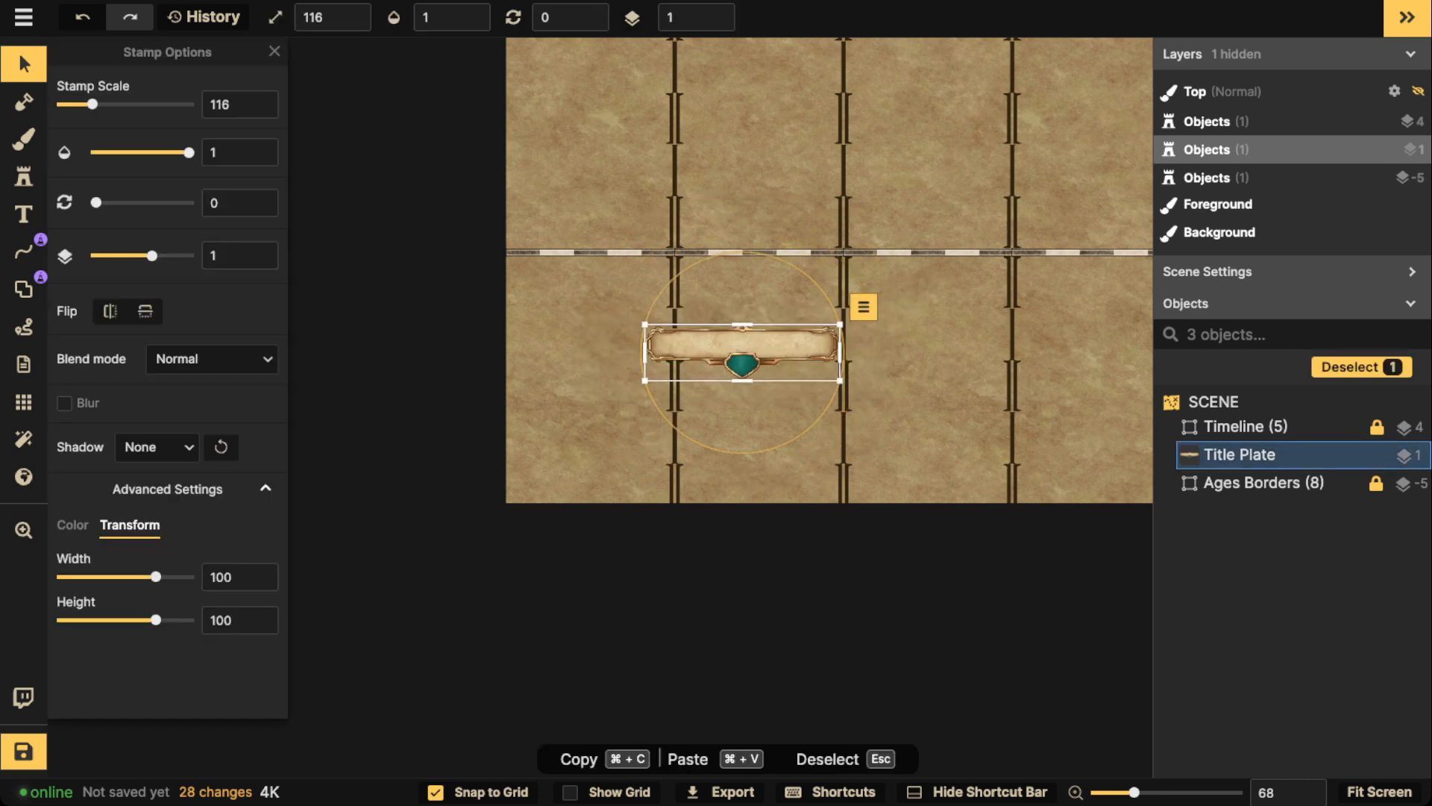
left_click_drag(742, 344, 591, 479)
left_click_drag(687, 458, 663, 465)
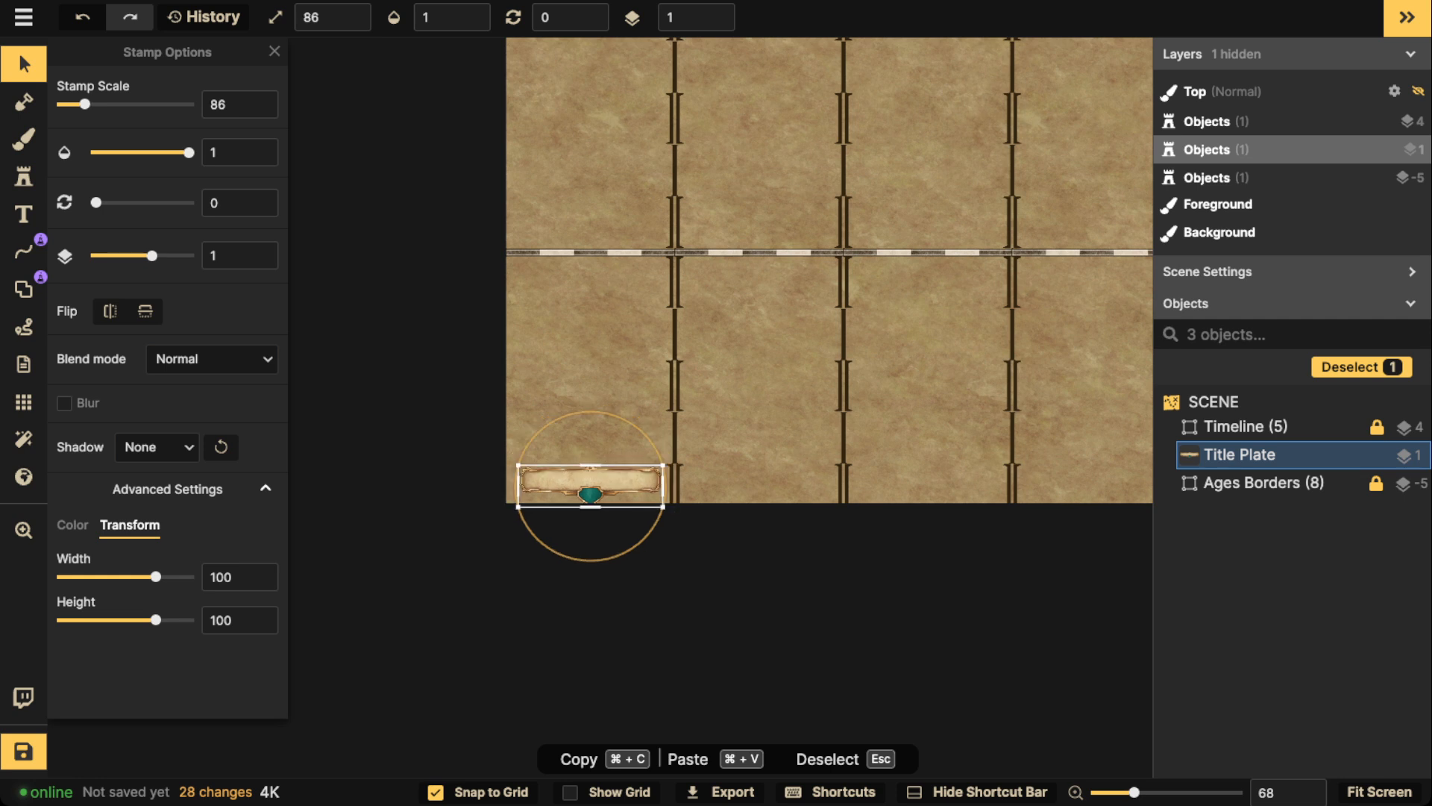
scroll(585, 495, "up", 2)
left_click_drag(585, 495, 595, 460)
With grid snapping off, rotate the Title Plate 180 degrees and fit it into the first section's base at scale 92.
left_click(436, 792)
scroll(547, 512, "up", 3)
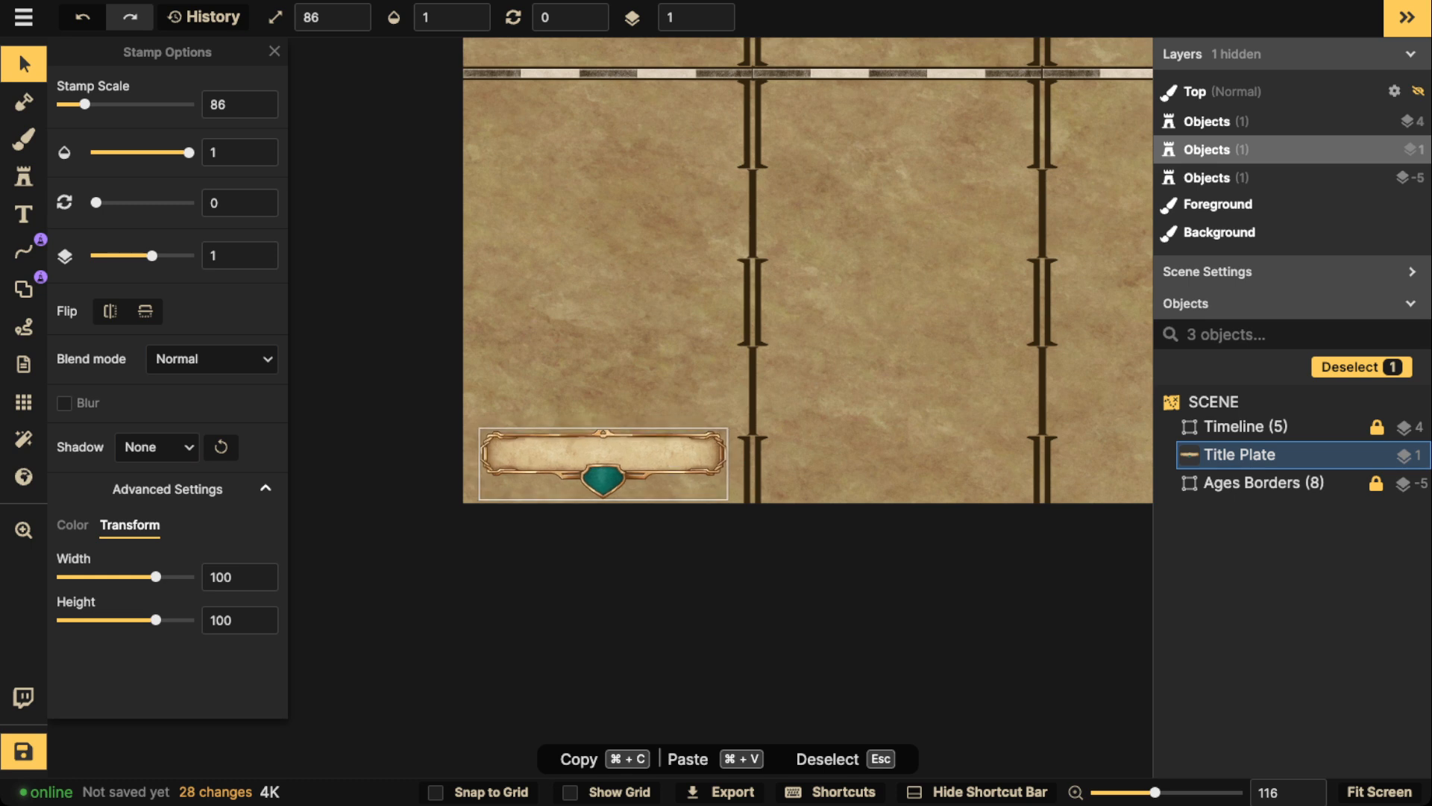
left_click_drag(96, 202, 142, 203)
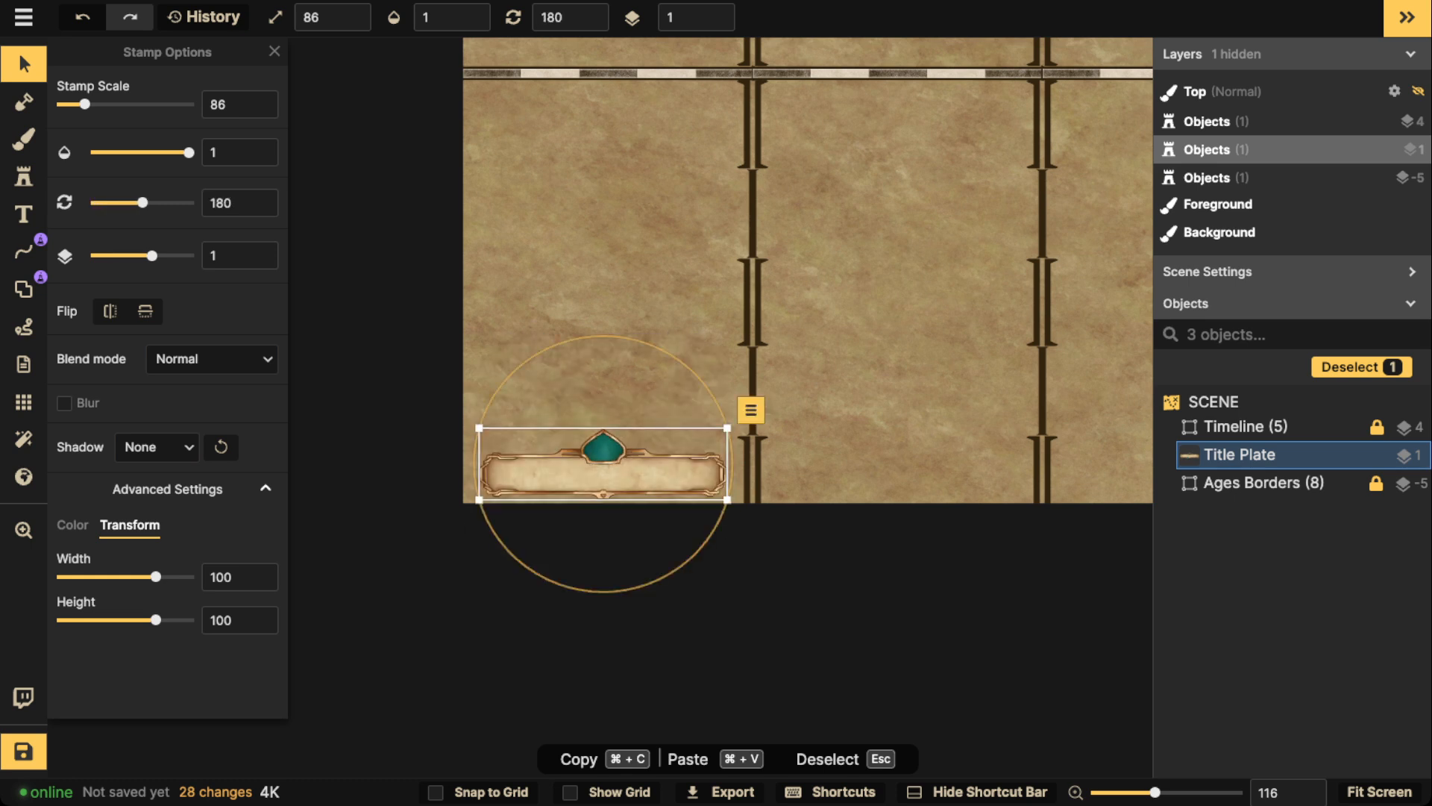
left_click_drag(602, 466, 597, 450)
left_click_drag(721, 483, 738, 489)
left_click_drag(606, 450, 603, 457)
Copy the Title Plate and paste the duplicate at the base of the second age section.
scroll(807, 270, "right", 2)
key("super+c")
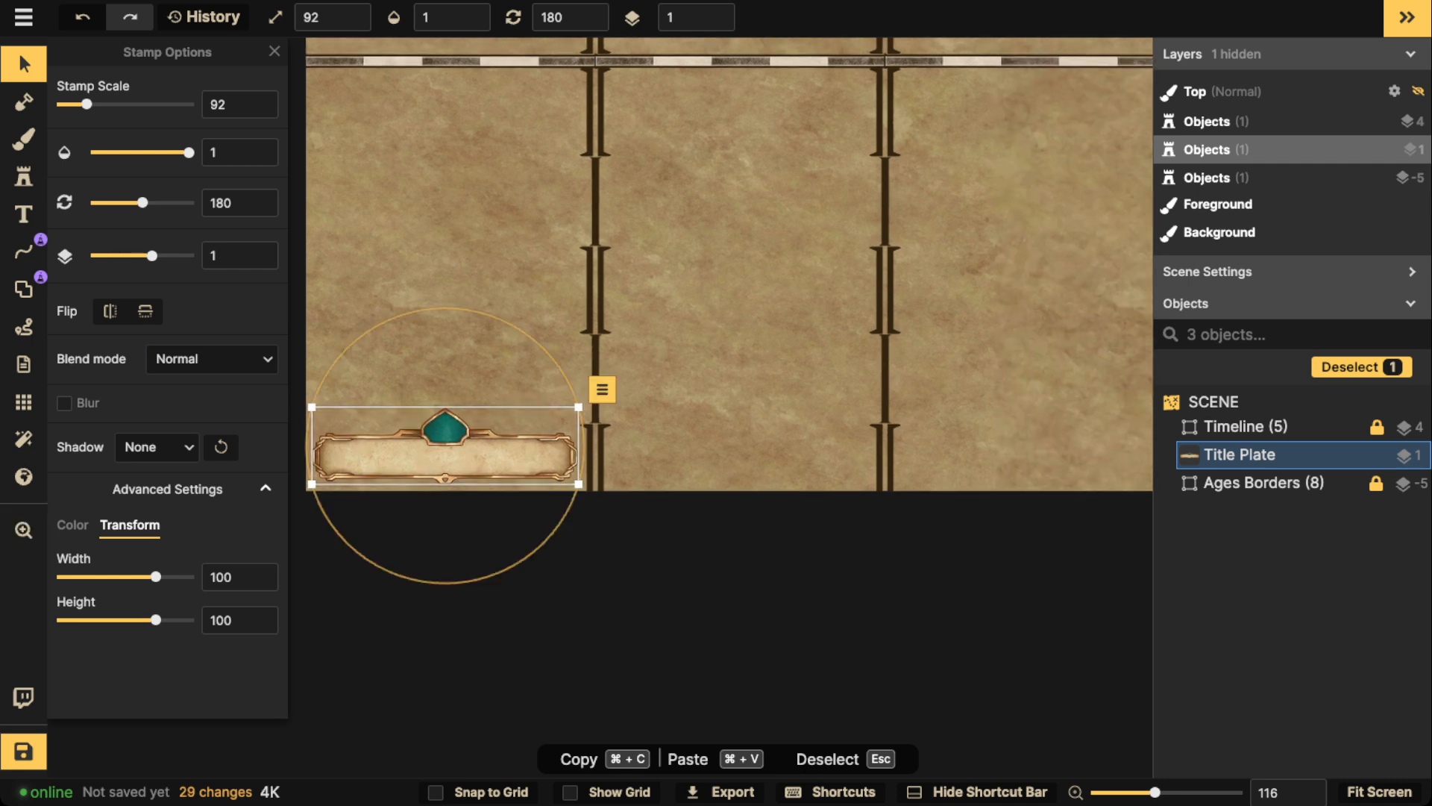
key("super+v")
left_click_drag(698, 450, 547, 407)
scroll(711, 407, "down", 3)
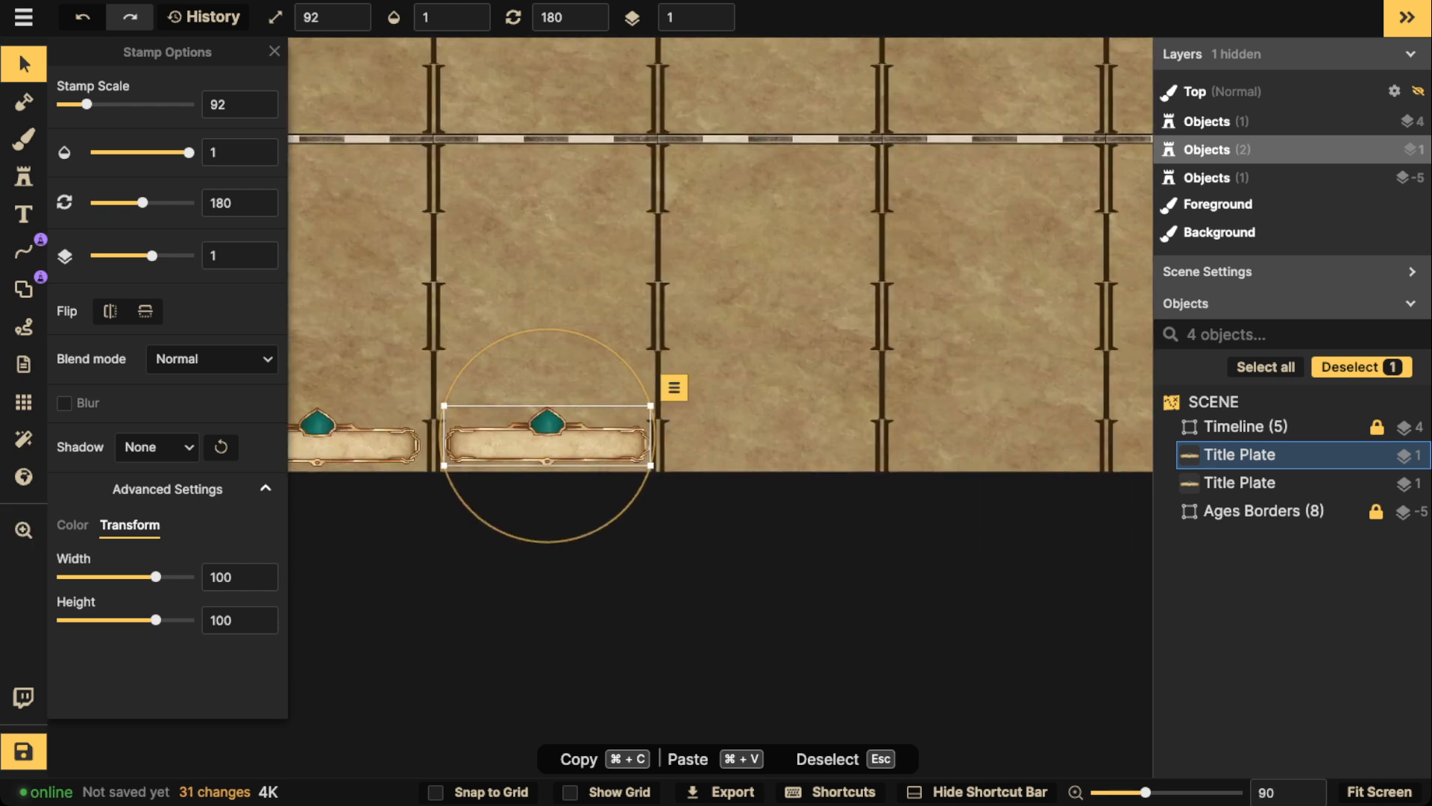
Paste three more Title Plates, one at the base of each remaining age section.
key("super+v")
left_click_drag(718, 379, 615, 438)
key("space")
key("super+v")
left_click_drag(828, 416, 619, 446)
key("space")
left_click_drag(765, 433, 848, 445)
scroll(582, 361, "down", 2)
key("Escape")
left_click_drag(327, 360, 528, 362)
scroll(528, 361, "down", 1)
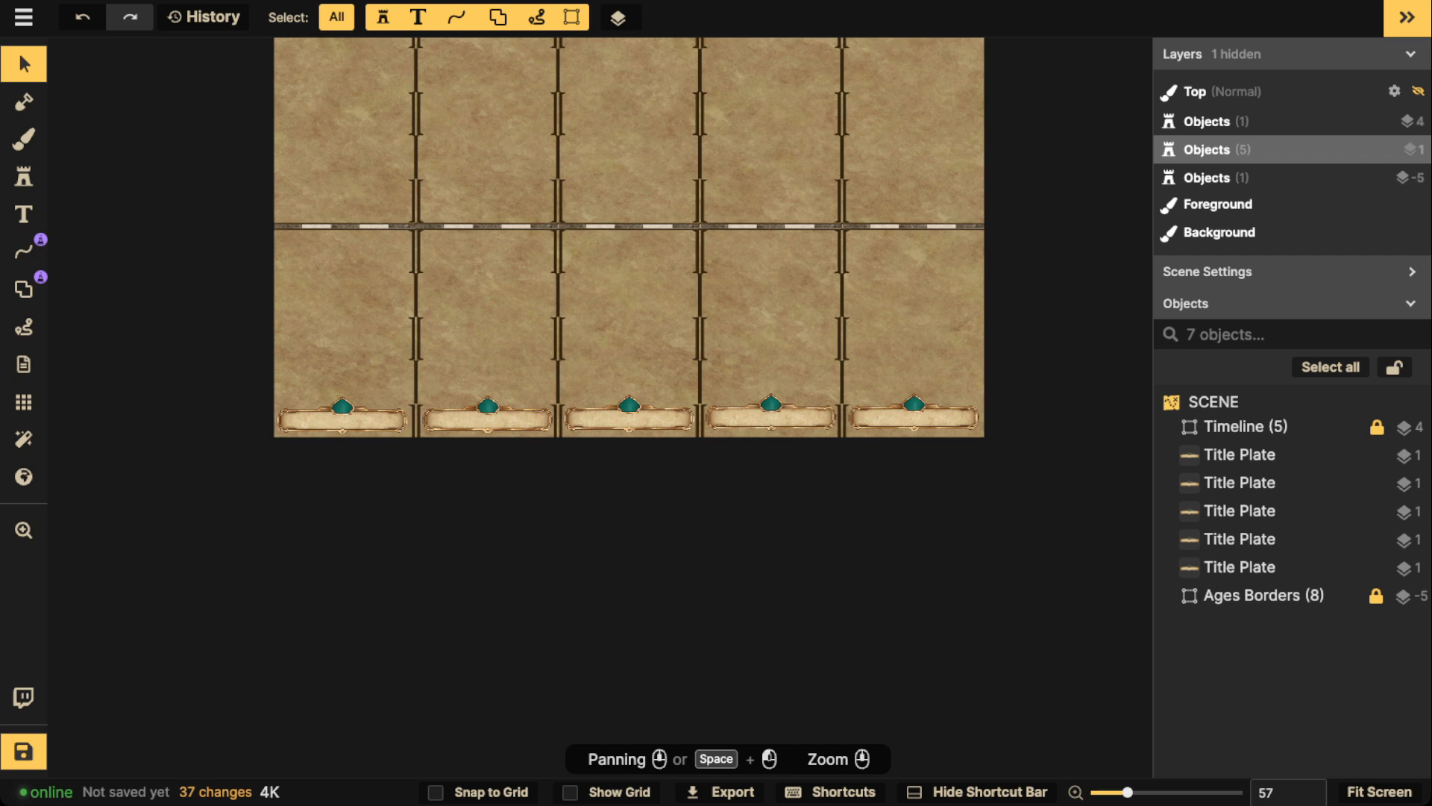
Select all five Title Plates and align them with each other in one horizontal row.
left_click_drag(262, 328, 1155, 509)
left_click(1004, 375)
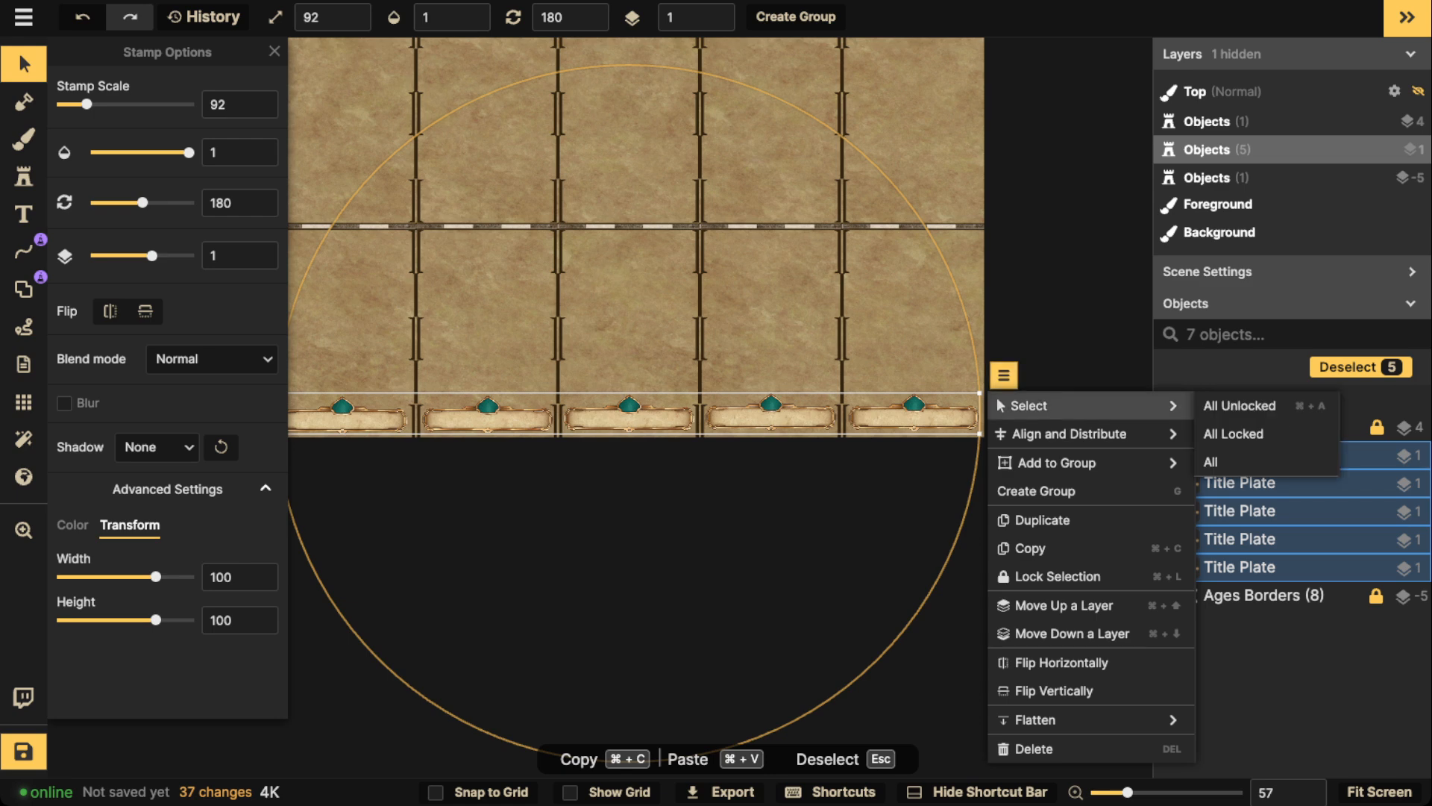
mouse_move(1069, 433)
left_click(1275, 547)
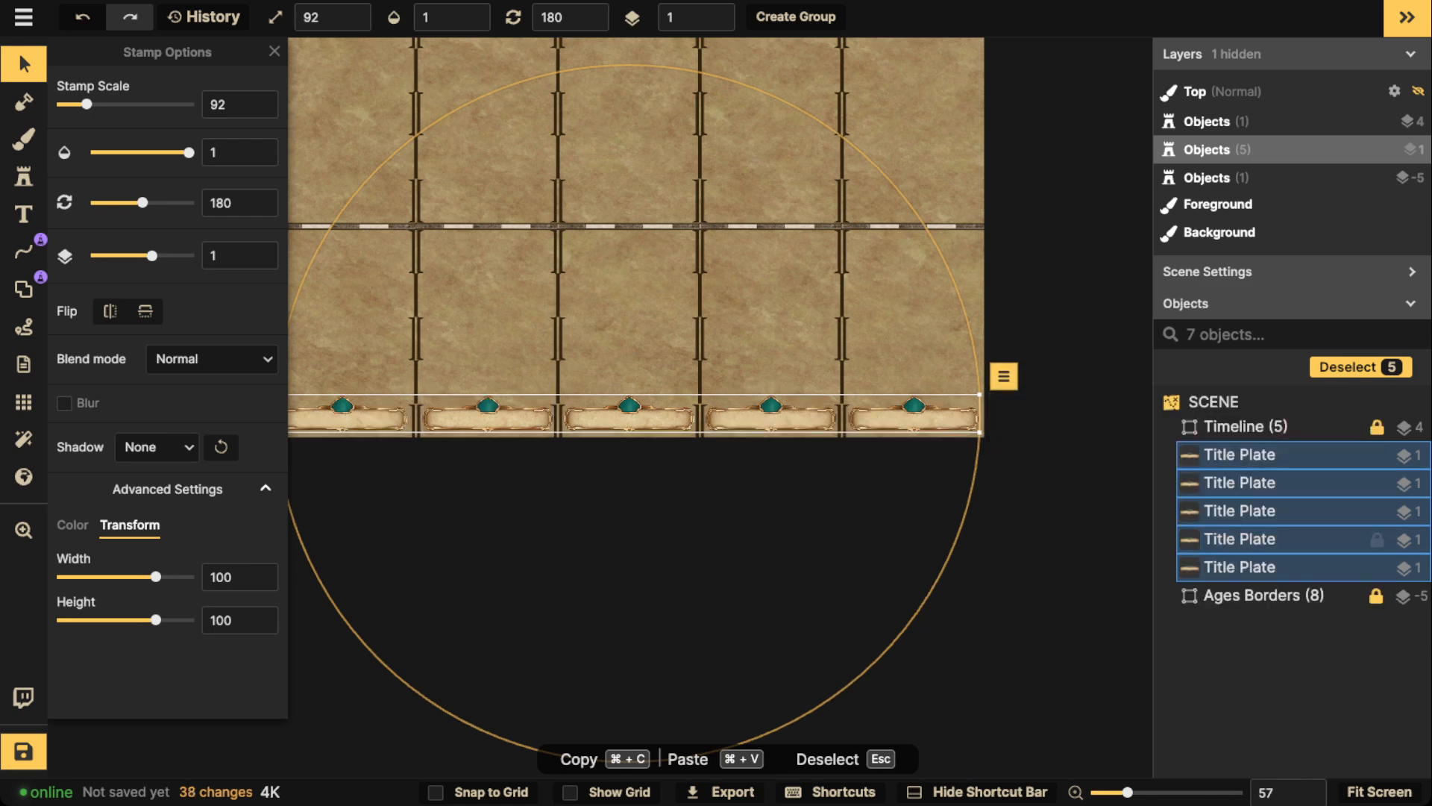
scroll(772, 356, "down", 2)
key("Escape")
Group the five aligned plates under the name Title Plates.
left_click_drag(326, 356, 955, 458)
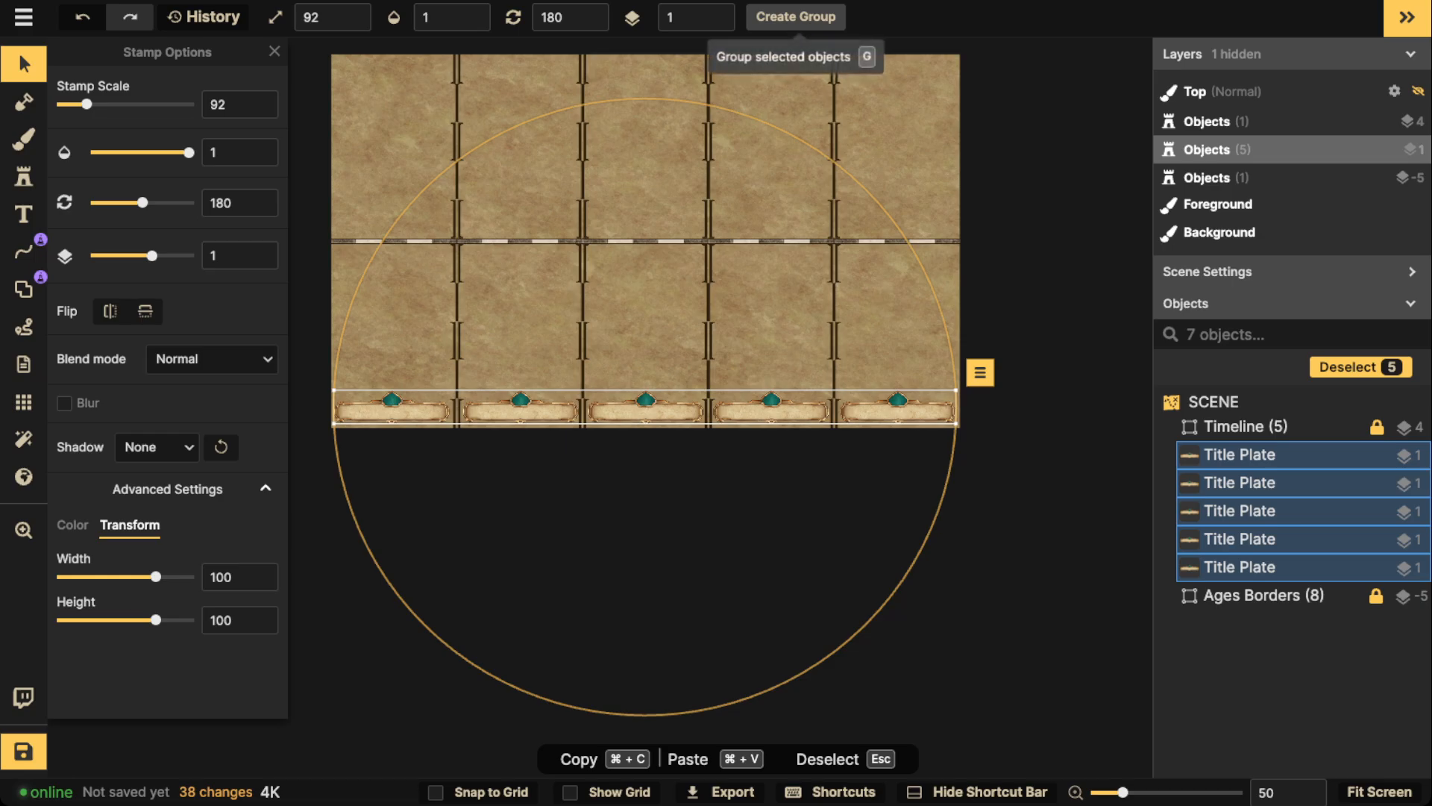
left_click(796, 16)
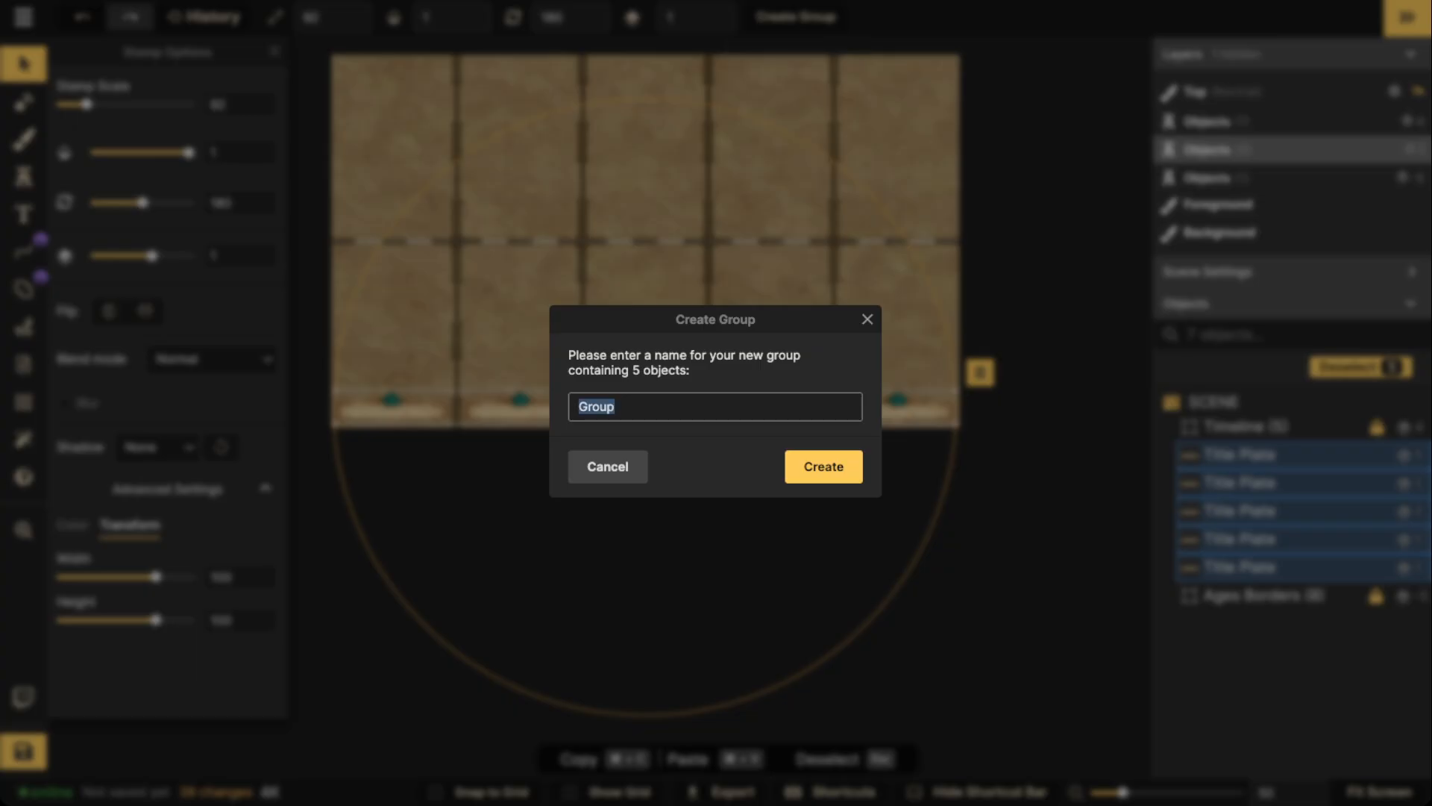
type("Title Plates")
key("Return")
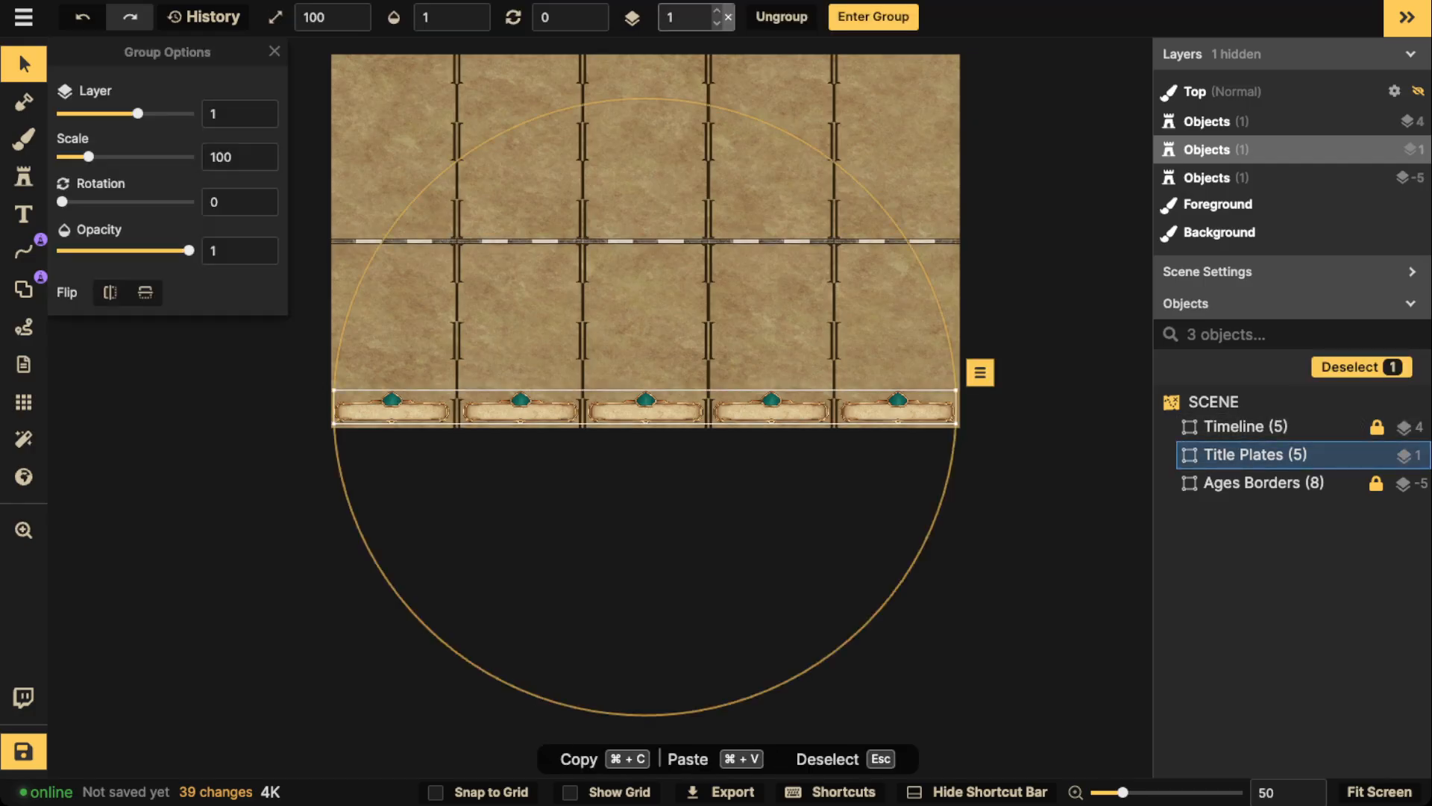
Move the Title Plates group to layer 4 and lock it.
left_click(717, 11)
left_click(716, 10)
left_click(716, 10)
left_click(716, 10)
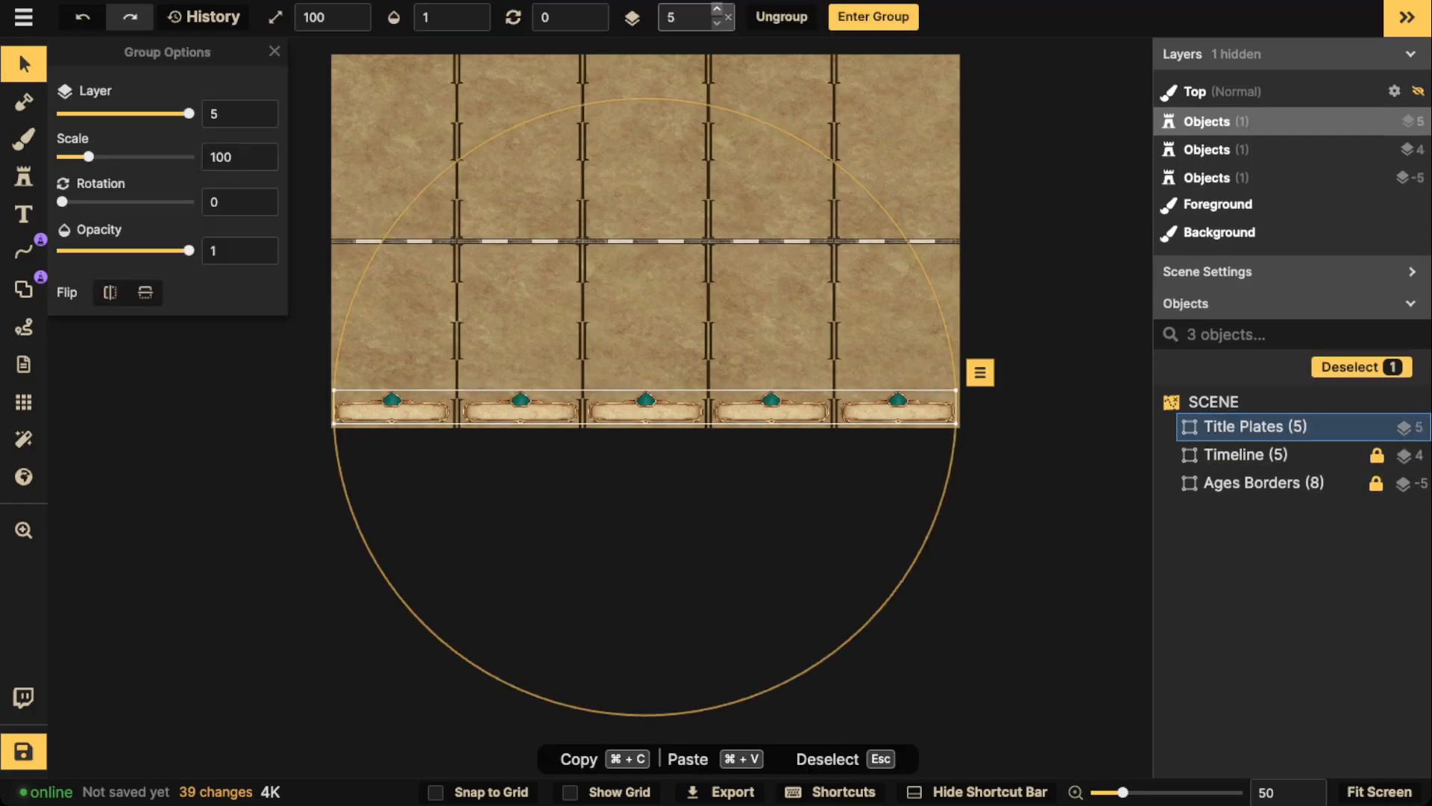
left_click(717, 24)
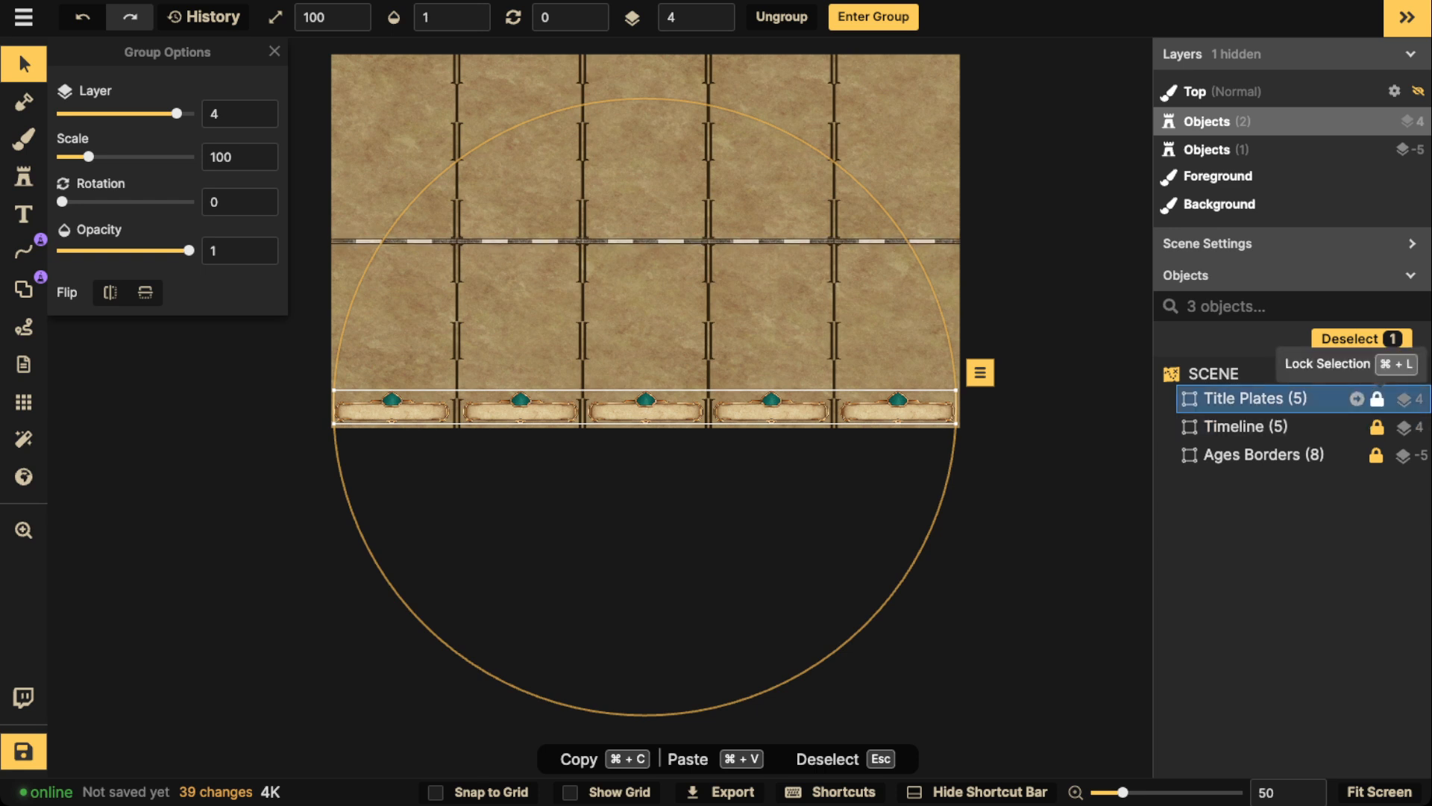
left_click(1376, 399)
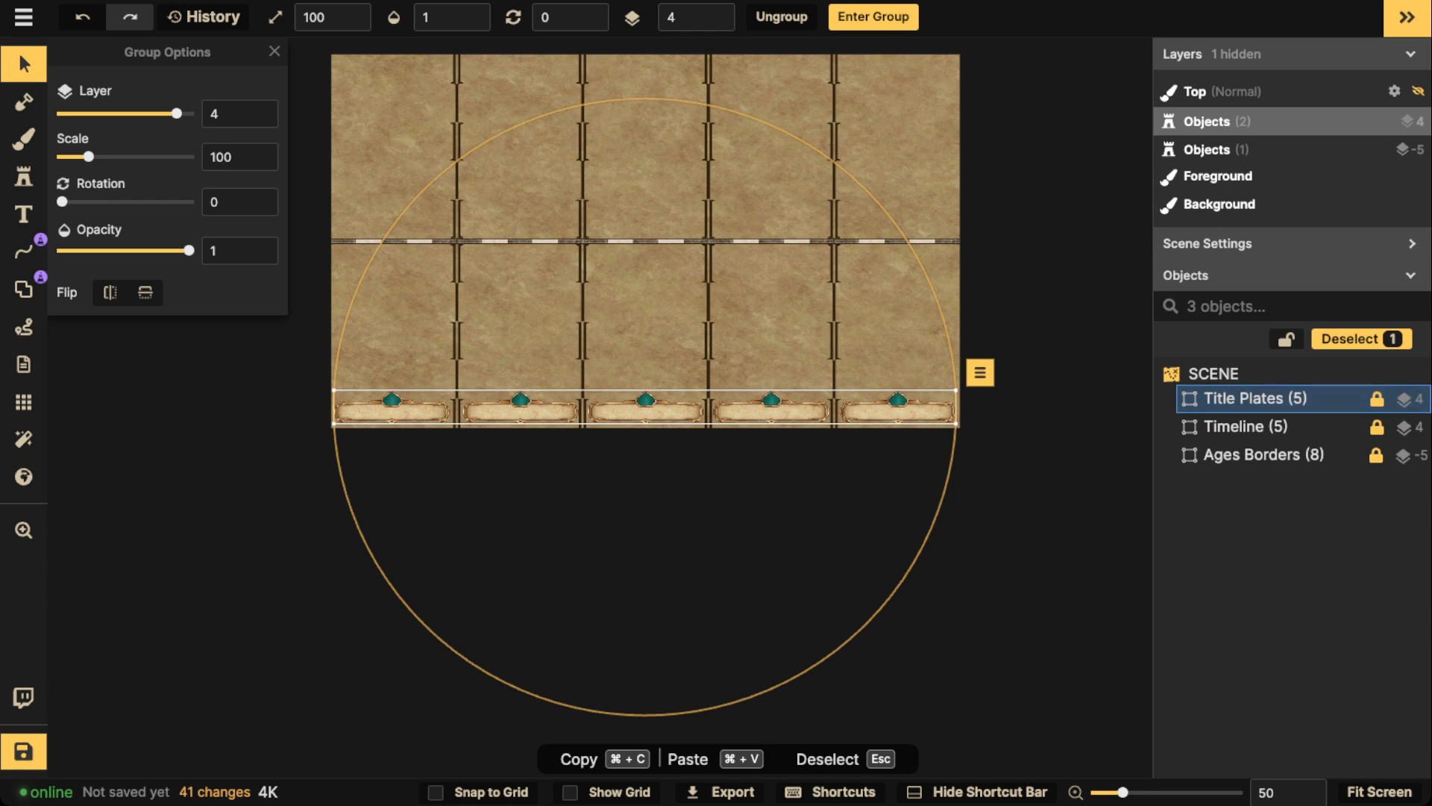
key("Escape")
Save the map under the name Timeline.
scroll(737, 392, "down", 1)
key("space")
left_click_drag(655, 258, 687, 295)
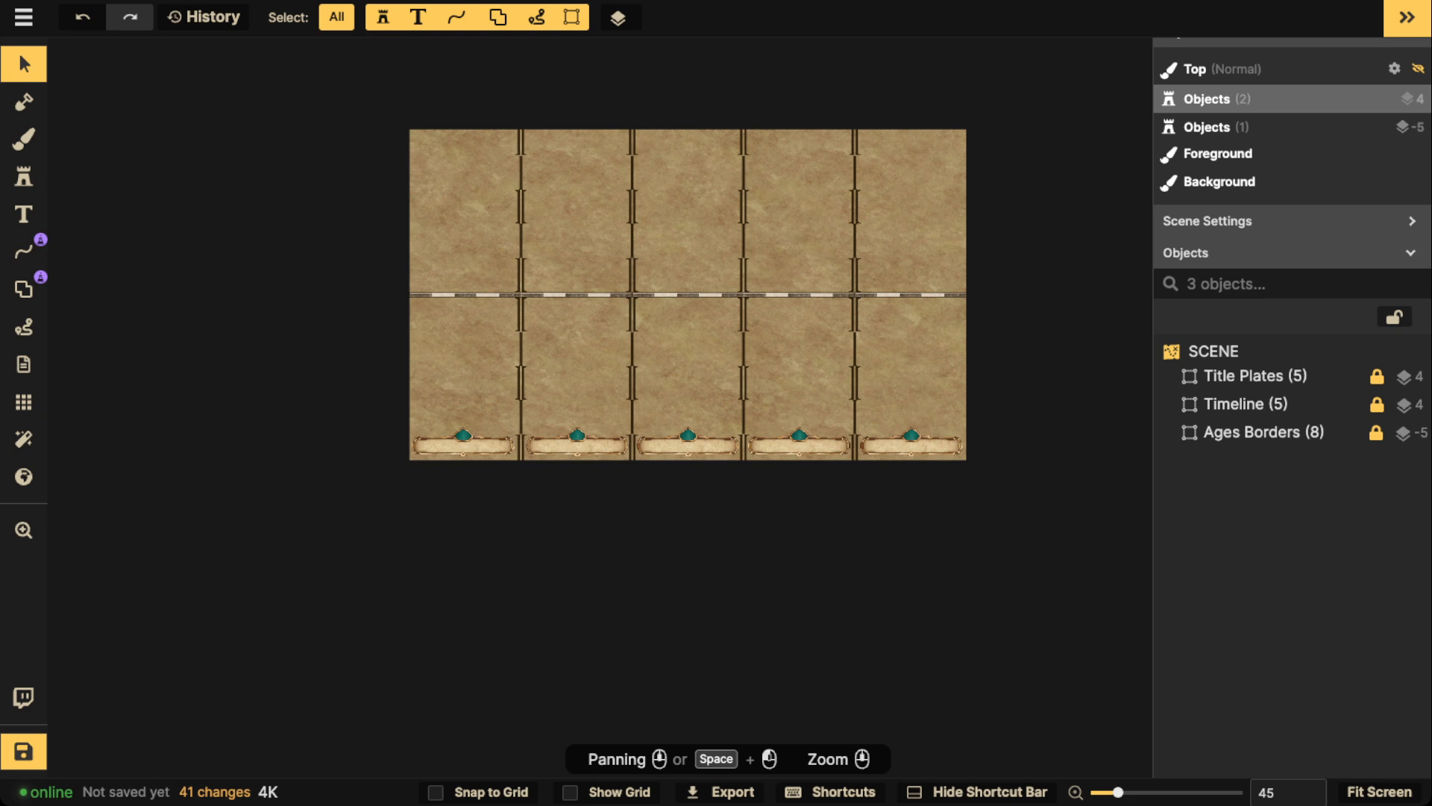
scroll(625, 337, "up", 4)
left_click_drag(625, 338, 517, 432)
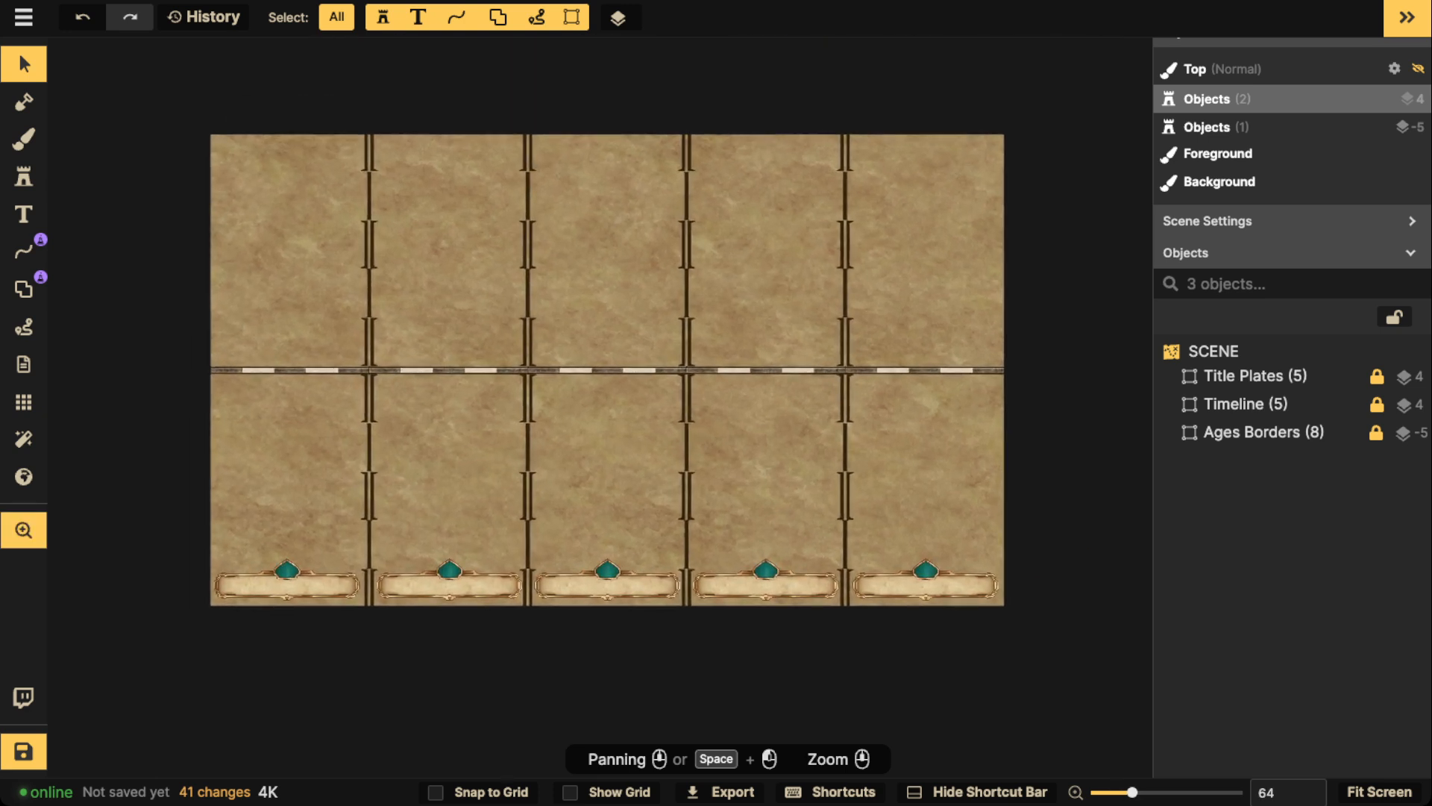
scroll(591, 329, "up", 1)
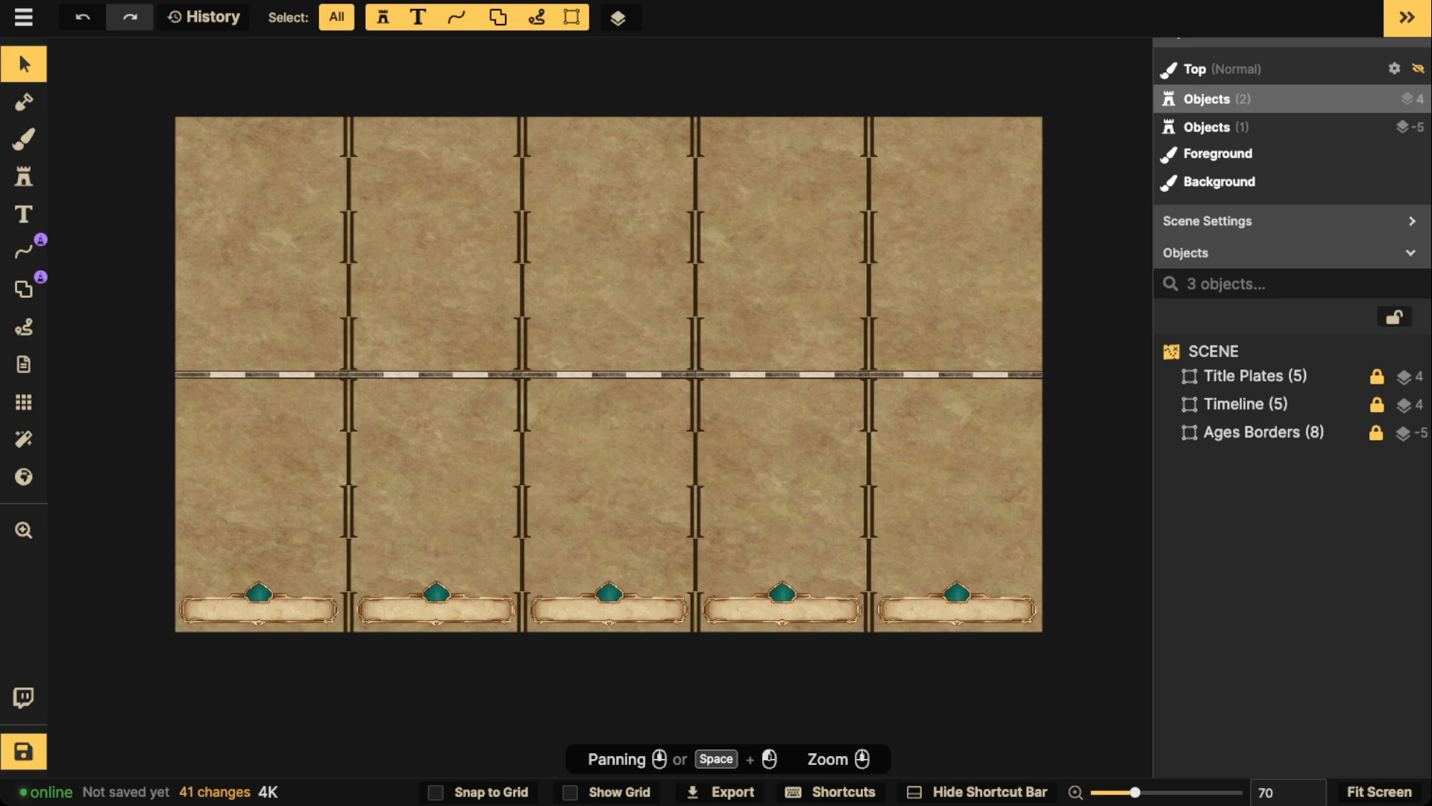
left_click(23, 751)
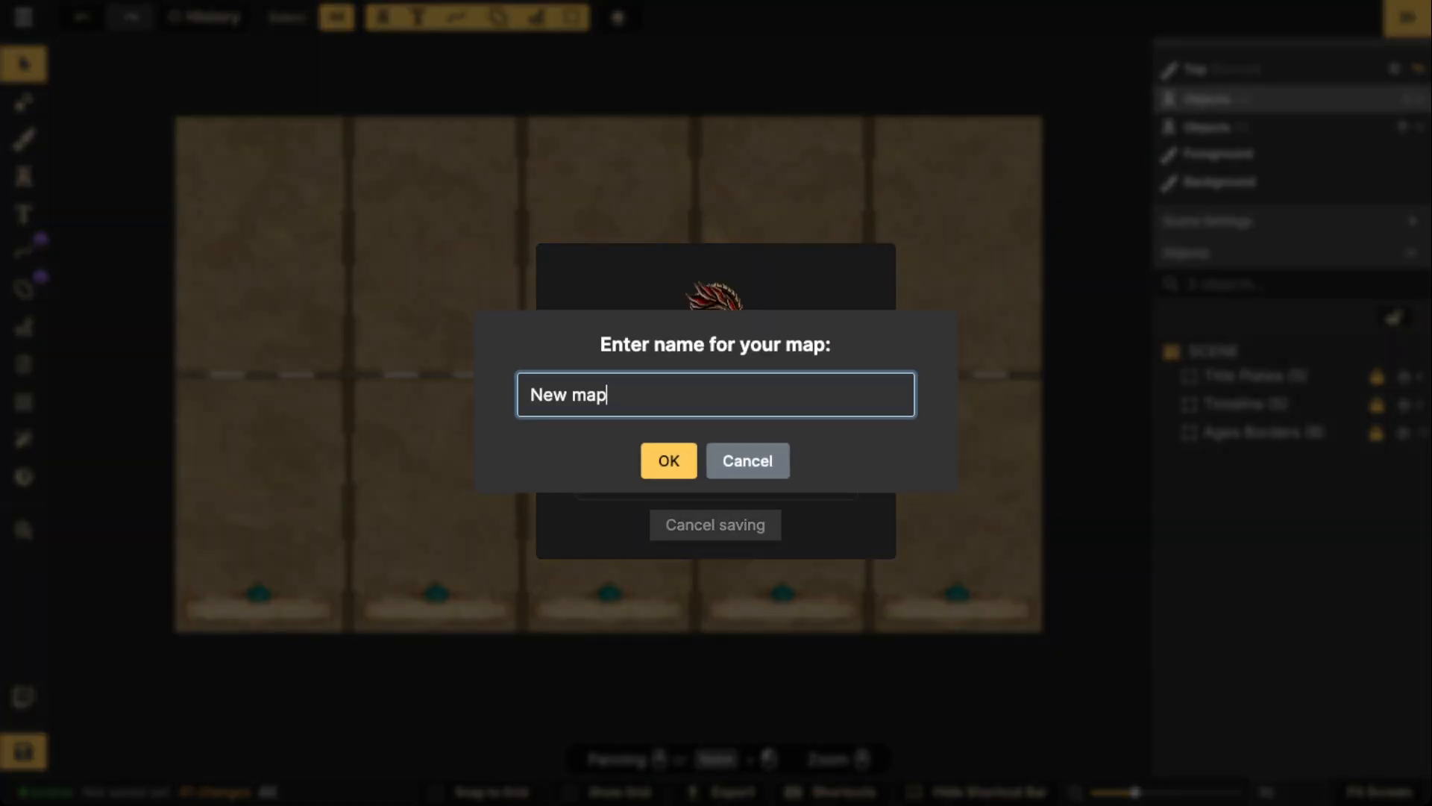
key("super+a")
type("Timeline")
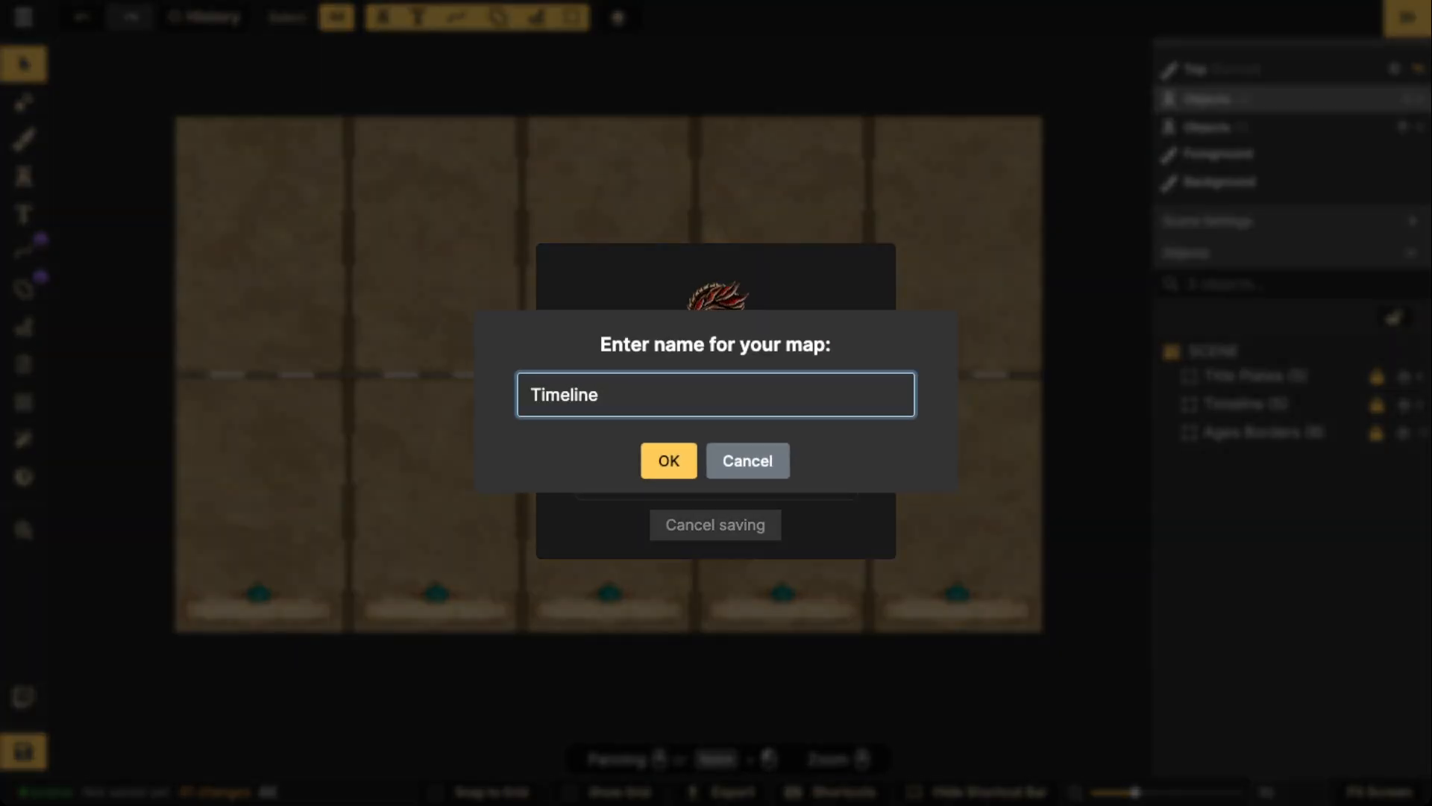
key("Return")
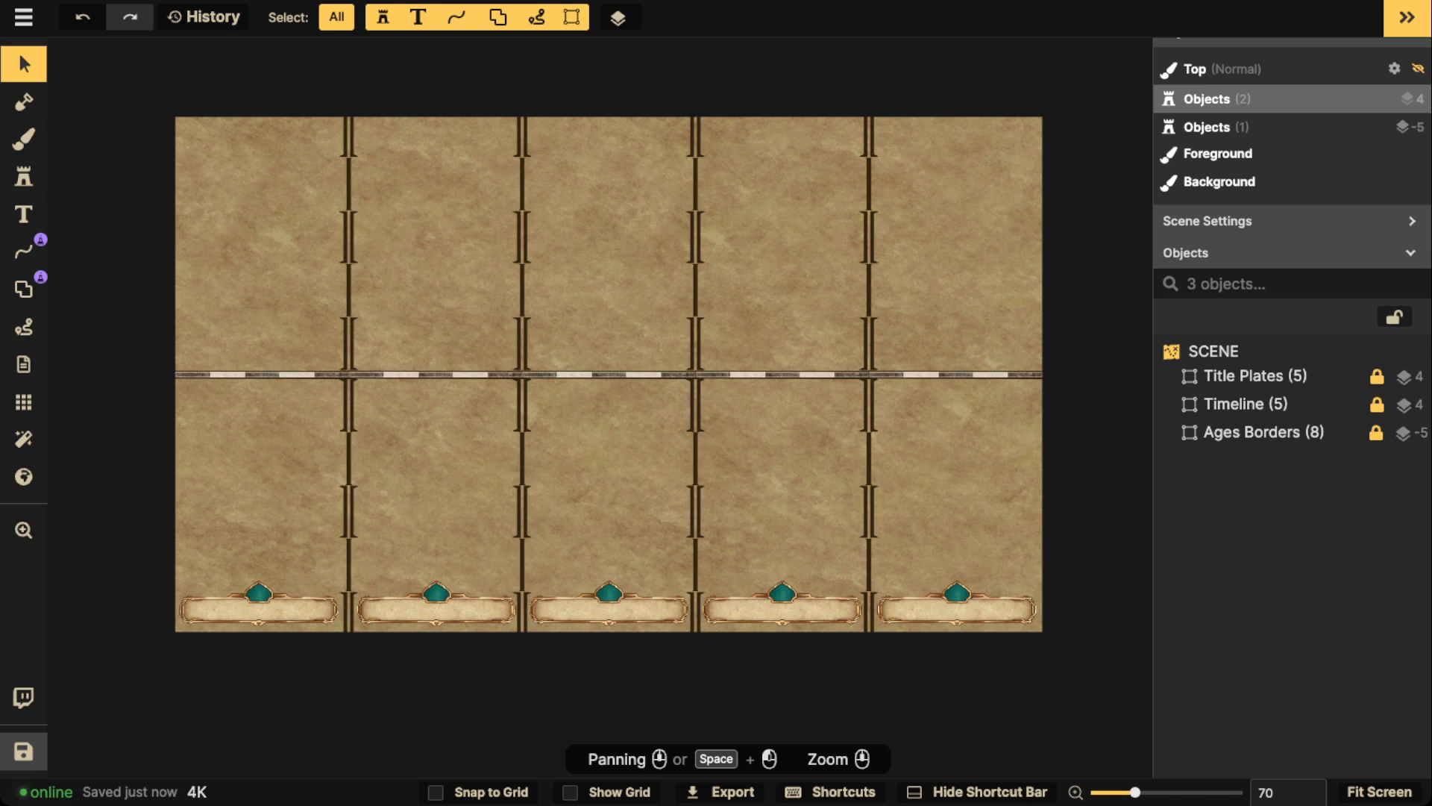
Select the grey shield background stamp from the Heraldry set of the Fantasy World catalog.
scroll(282, 358, "up", 3)
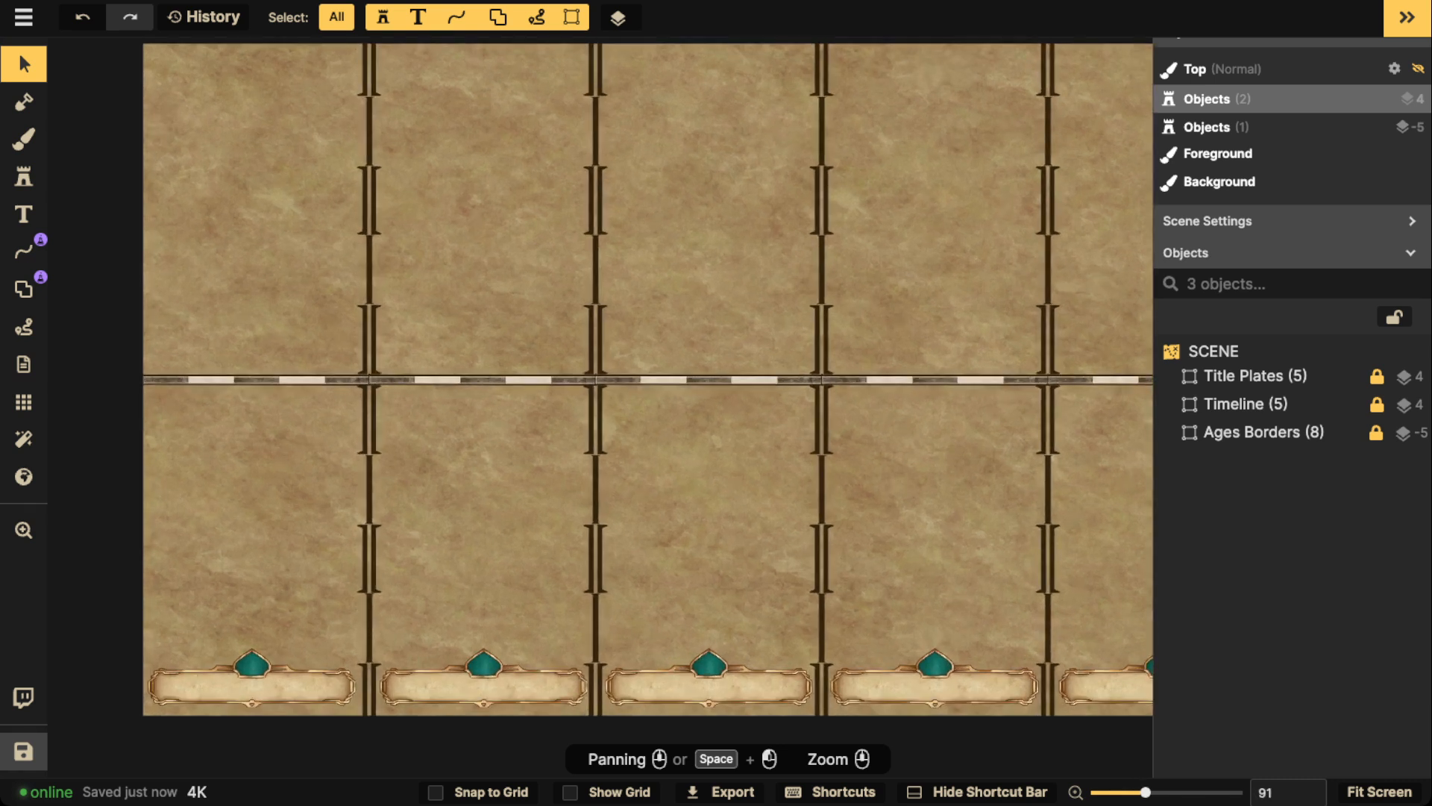
left_click(23, 177)
left_click(128, 128)
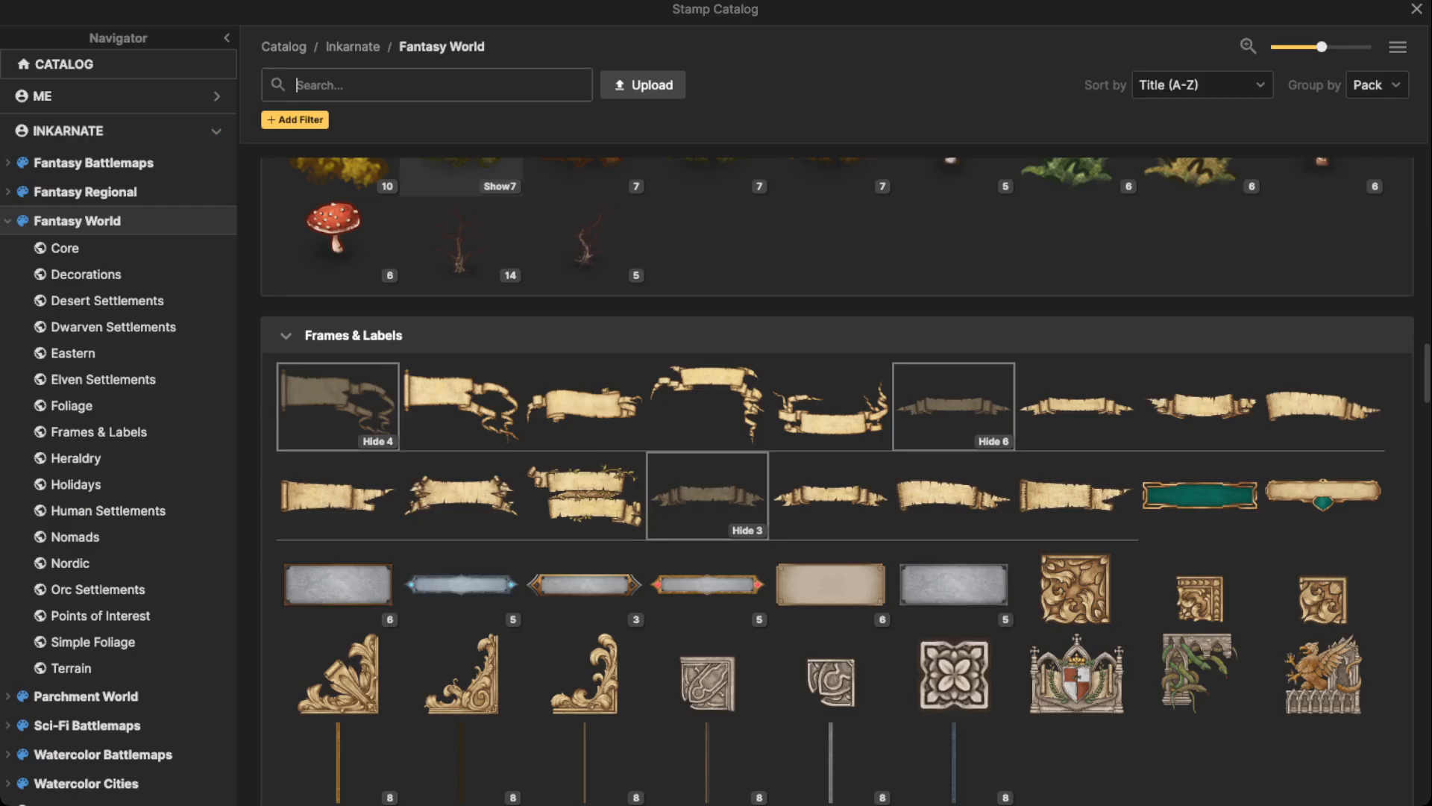
scroll(585, 403, "down", 4)
scroll(584, 403, "down", 2)
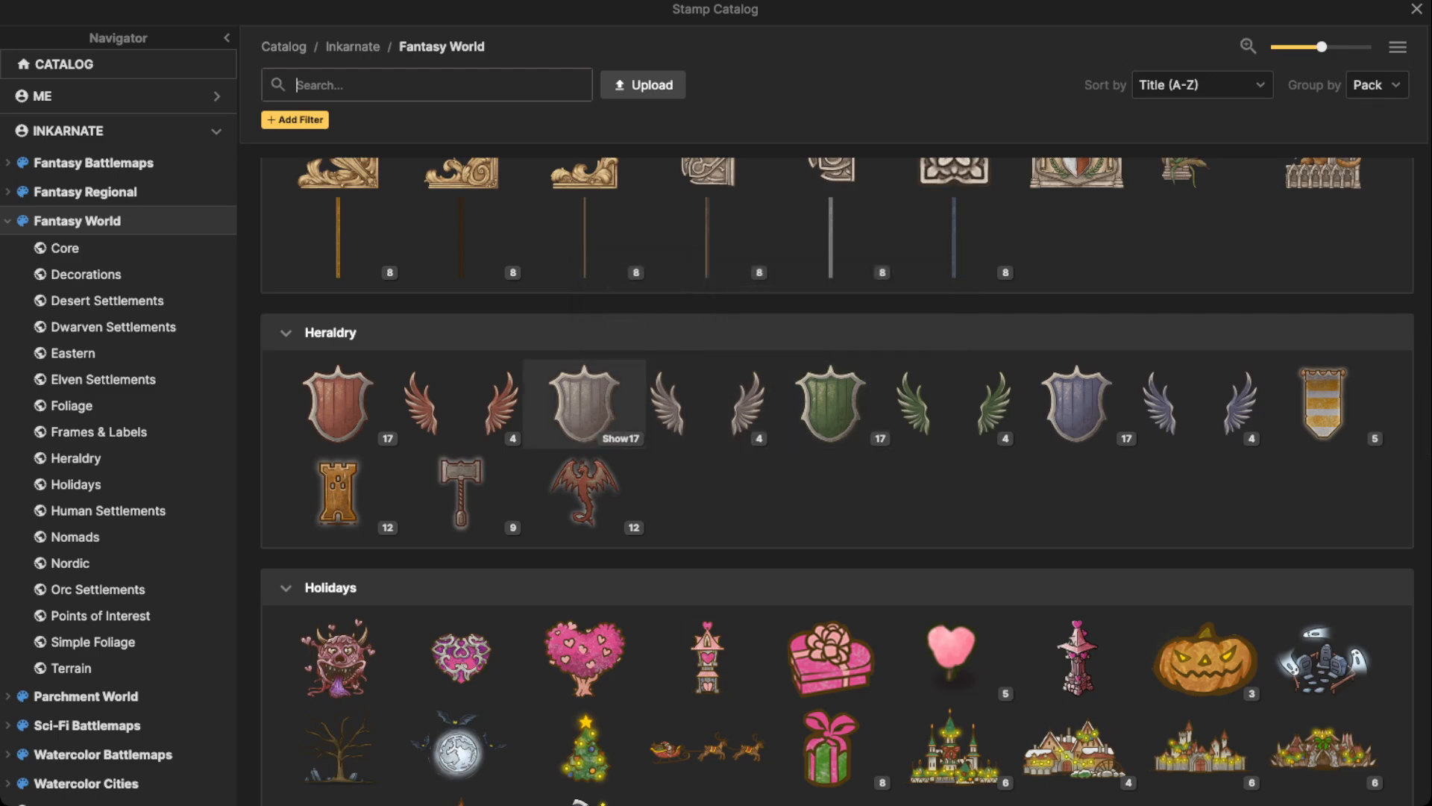
left_click(584, 403)
left_click(109, 201)
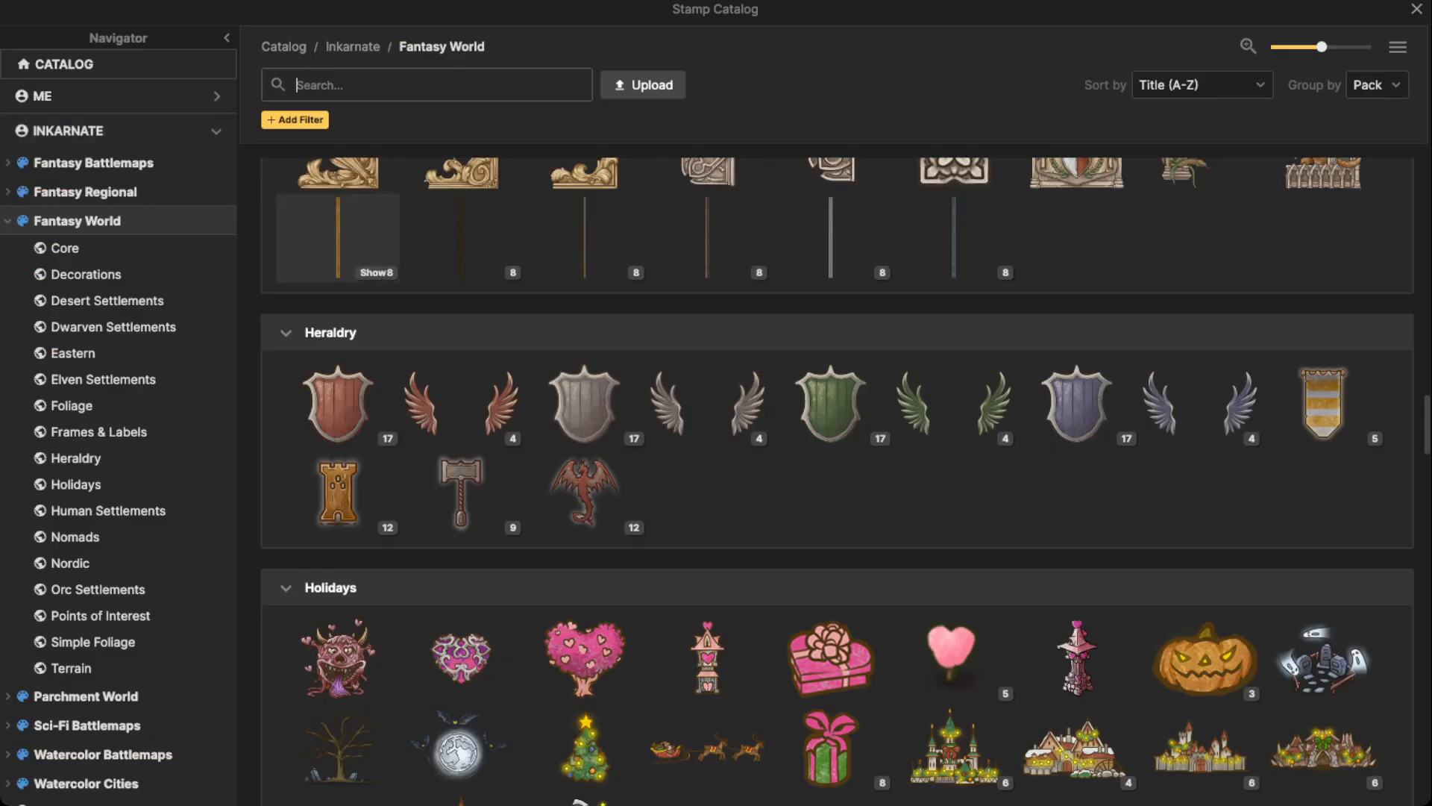
key("Escape")
scroll(525, 678, "down", 2)
left_click_drag(524, 678, 706, 538)
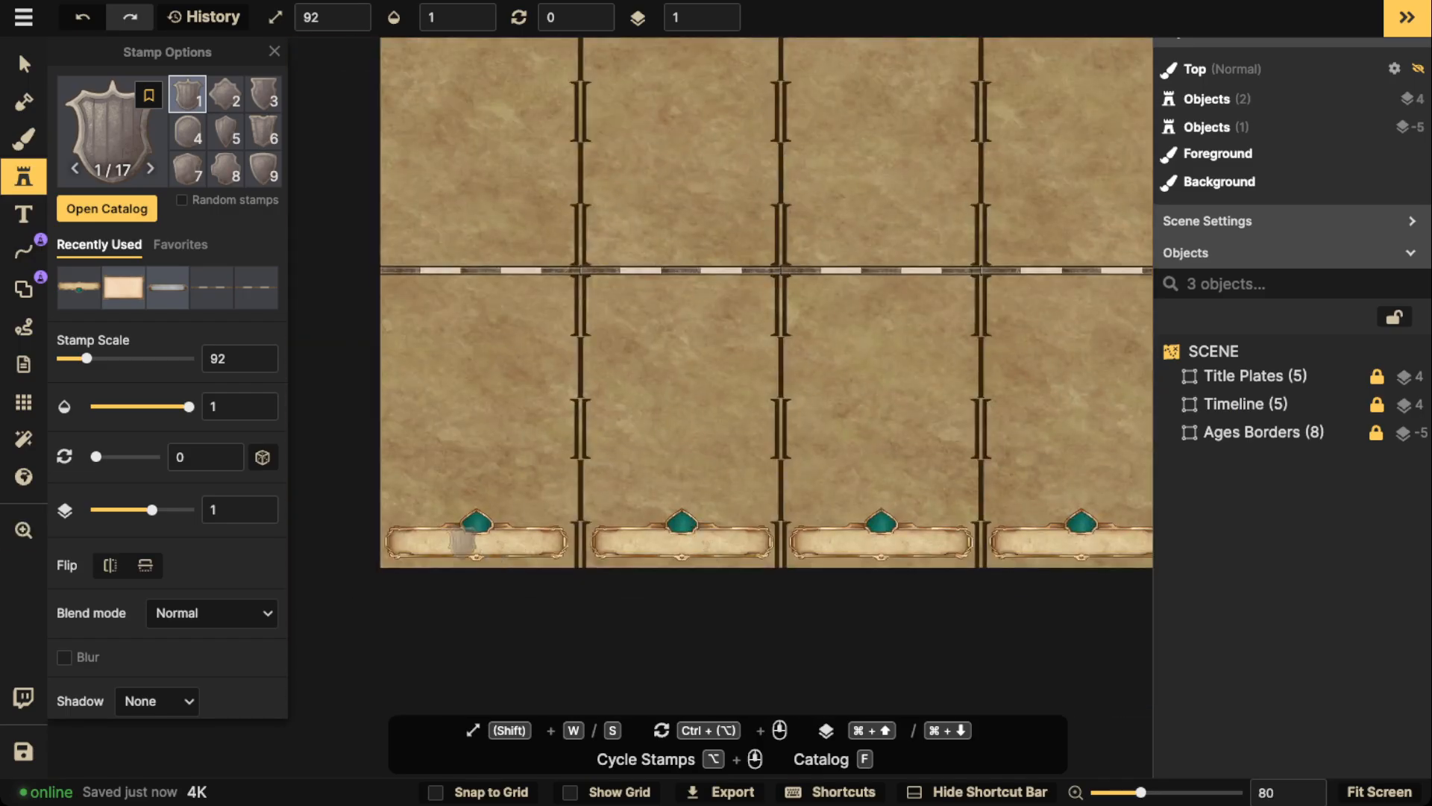
Choose the green Heraldry background stamp and switch to its round variant, number 11 of 17.
key("f")
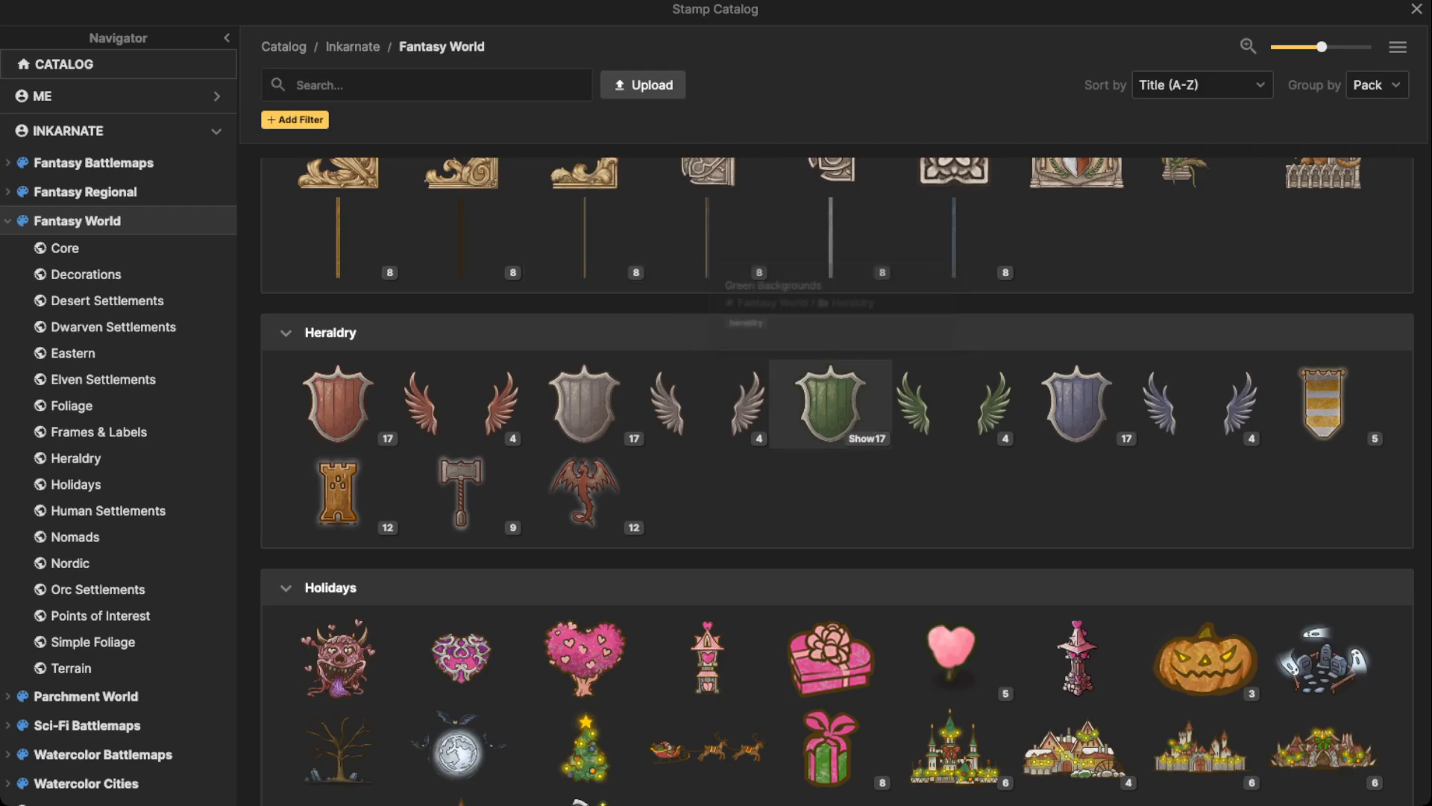
left_click(838, 403)
scroll(603, 336, "down", 10)
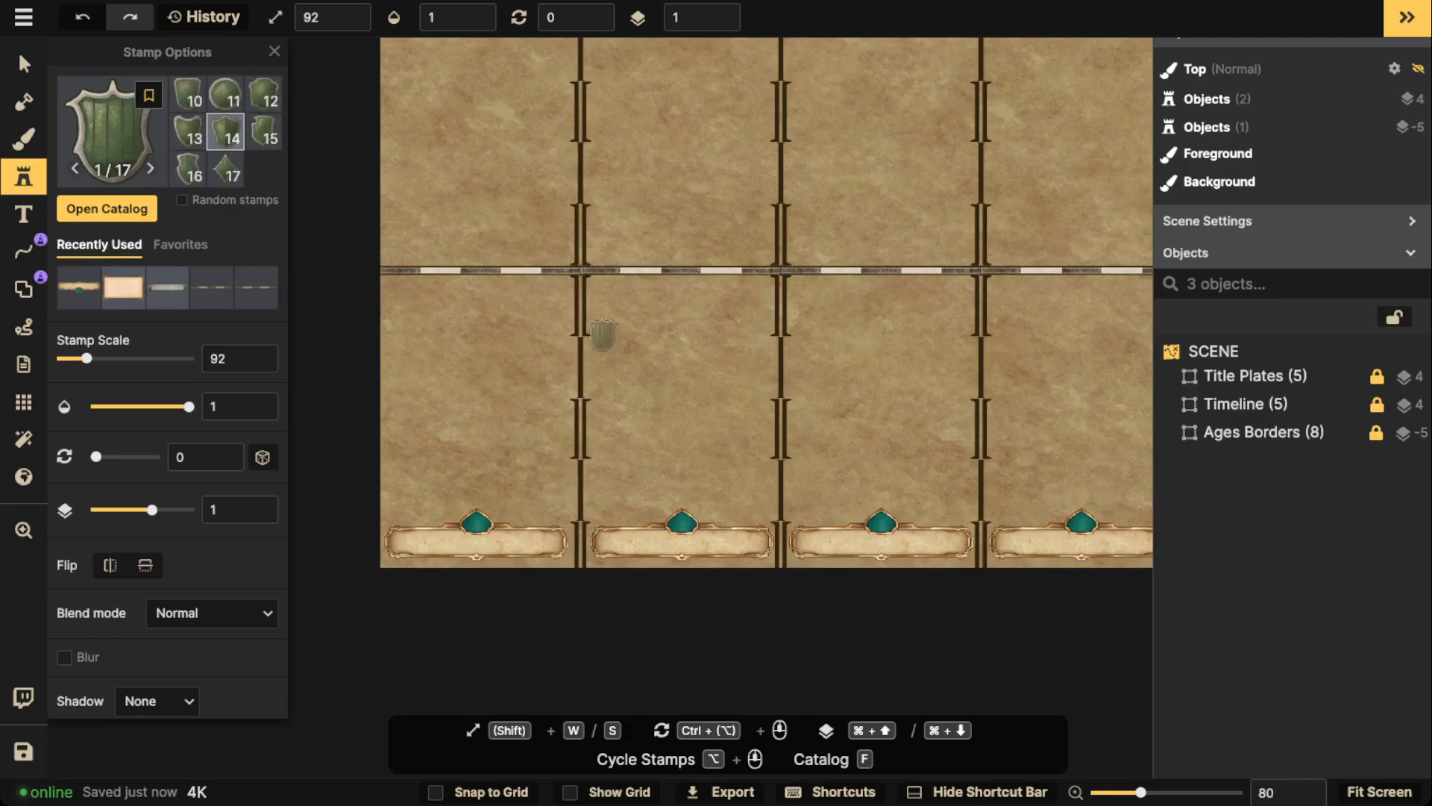
scroll(706, 217, "up", 8)
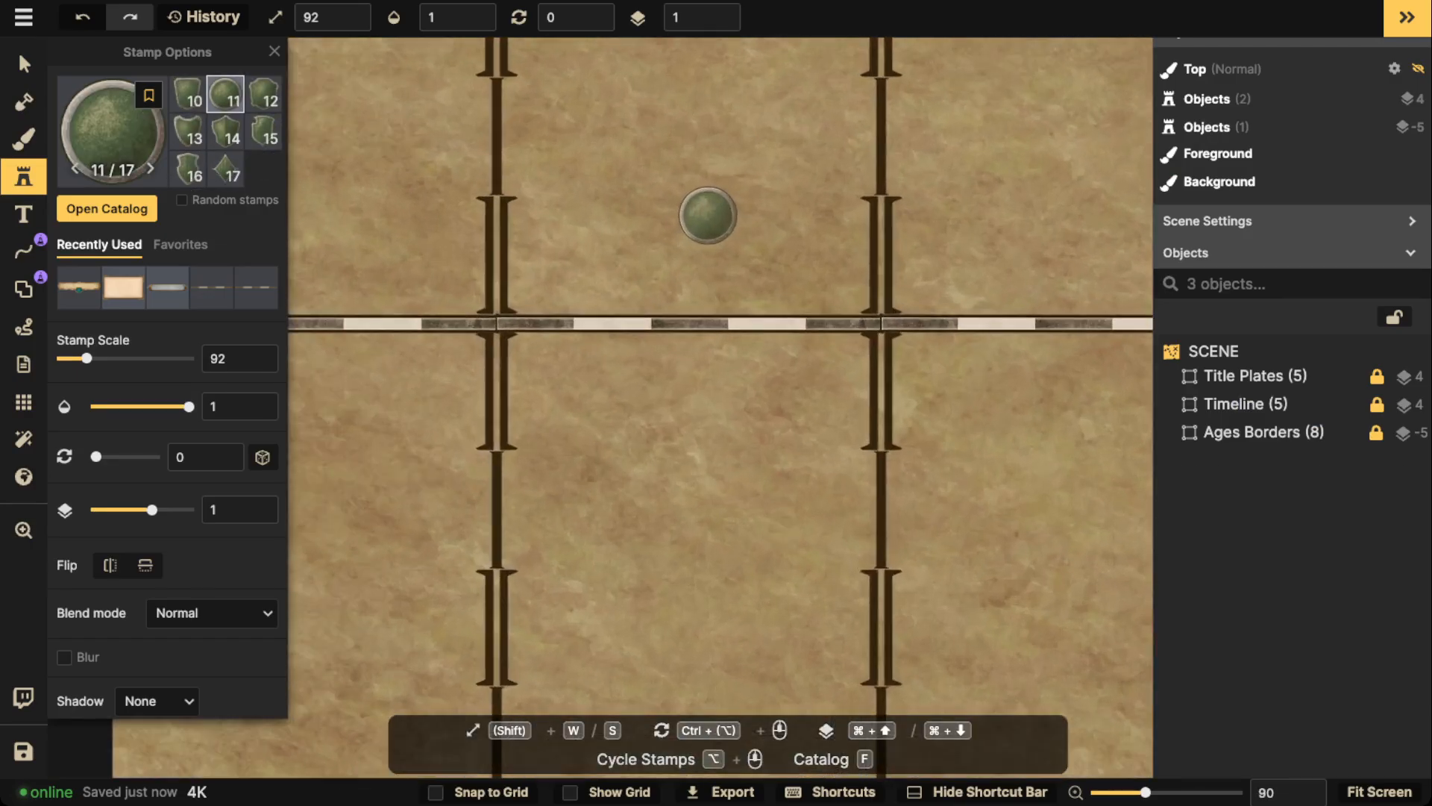
scroll(677, 217, "up", 5)
Place a trial round green background at scale 92 above the timeline in the second age section and delete it.
left_click(642, 252)
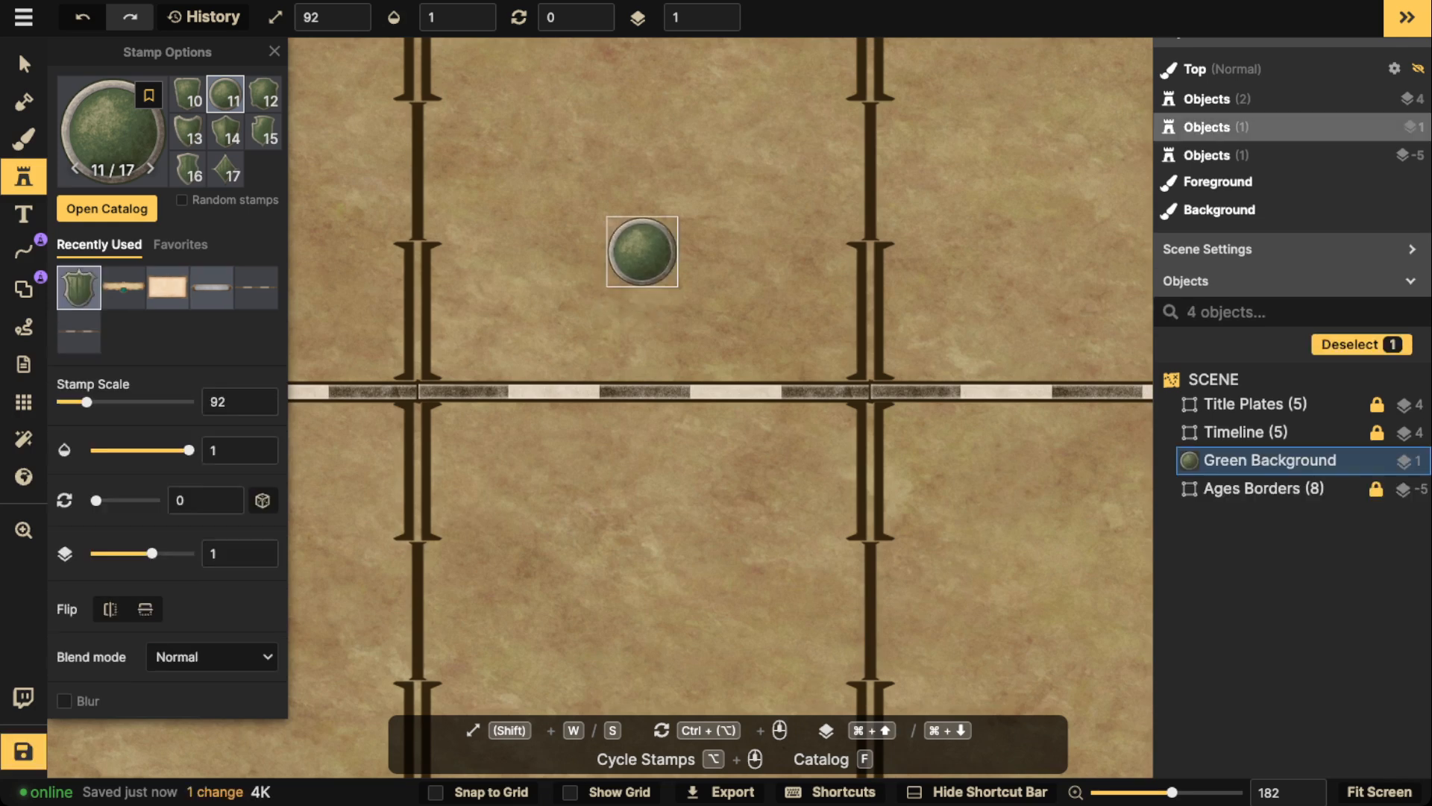
key("v")
scroll(682, 264, "down", 5)
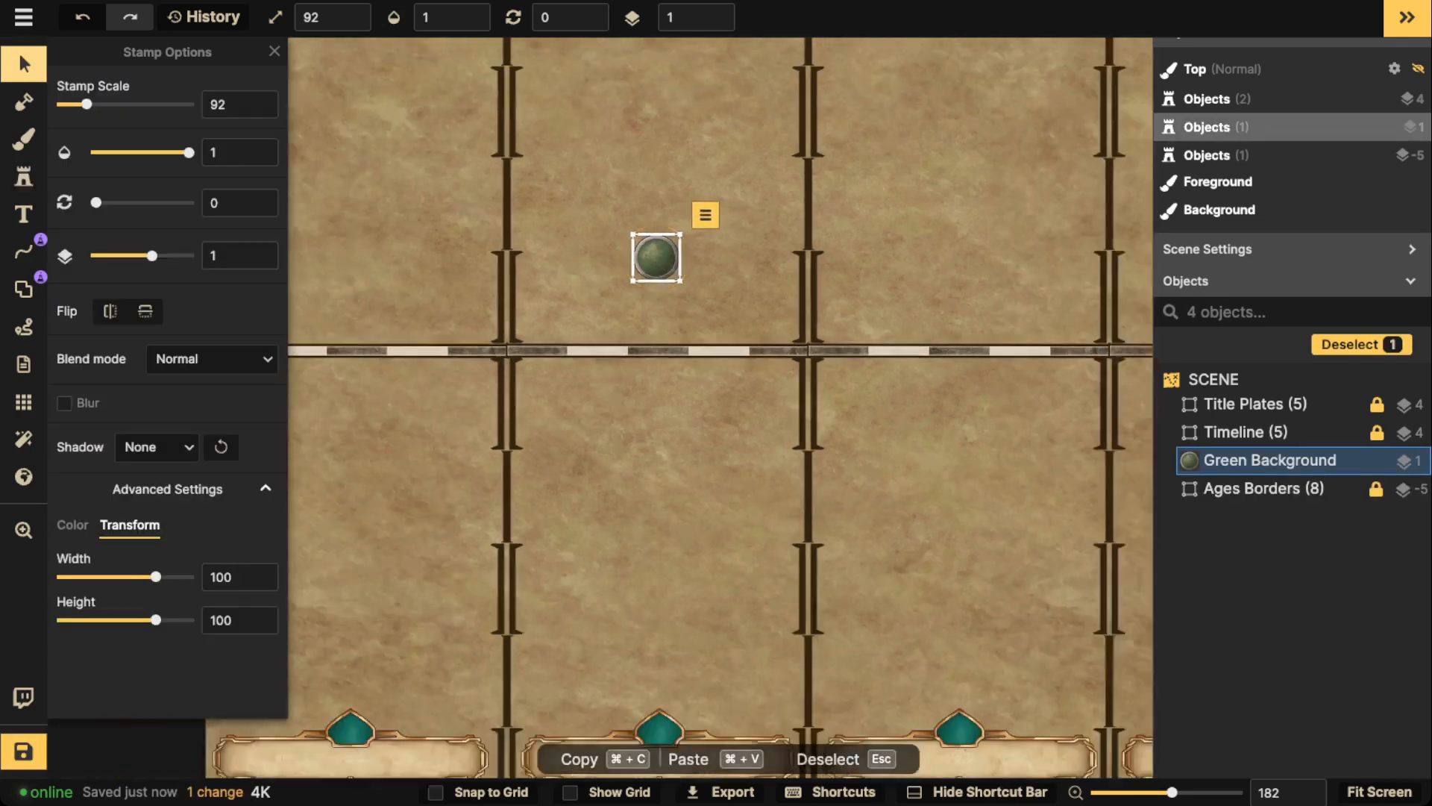
key("Delete")
scroll(661, 255, "down", 2)
left_click_drag(661, 255, 616, 272)
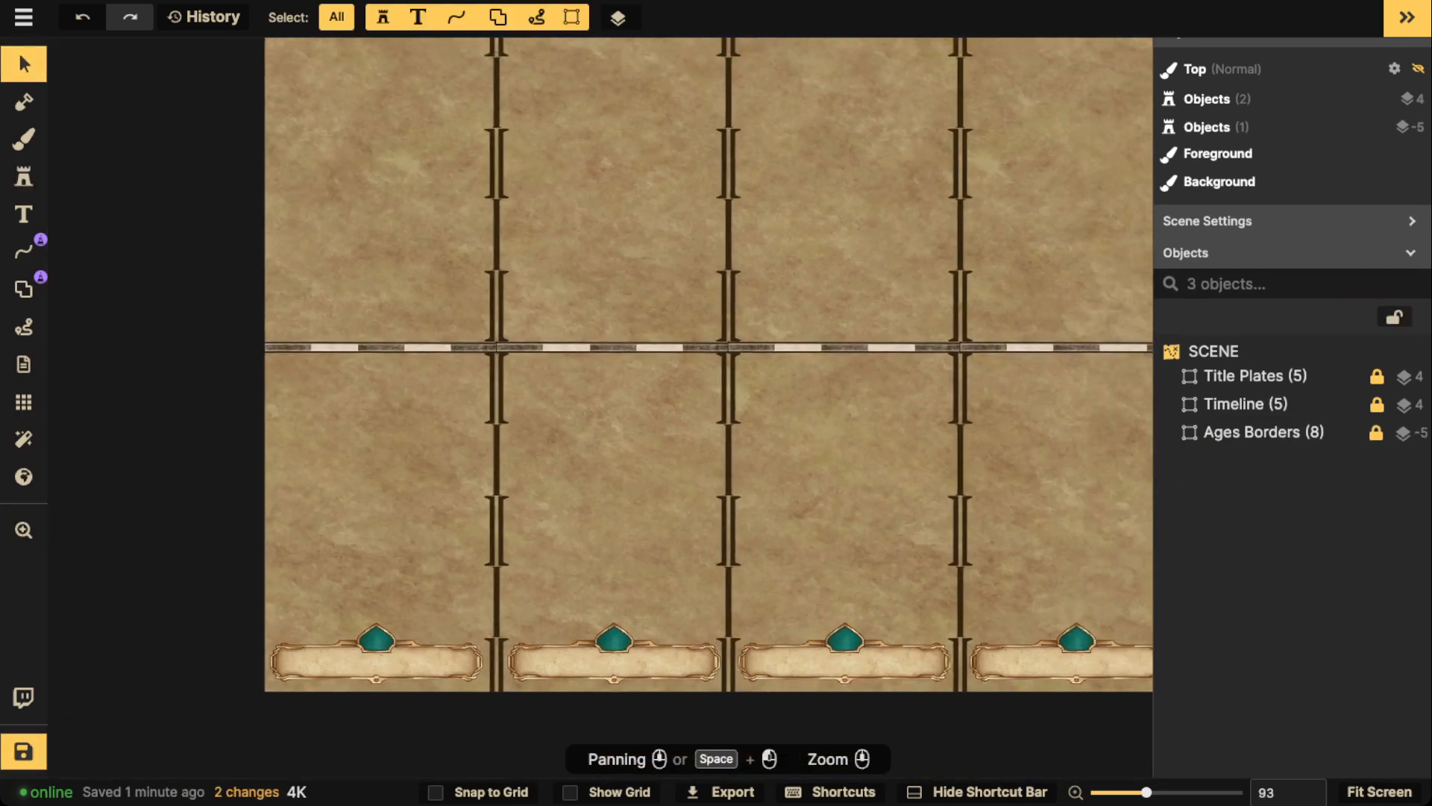
left_click_drag(766, 272, 653, 265)
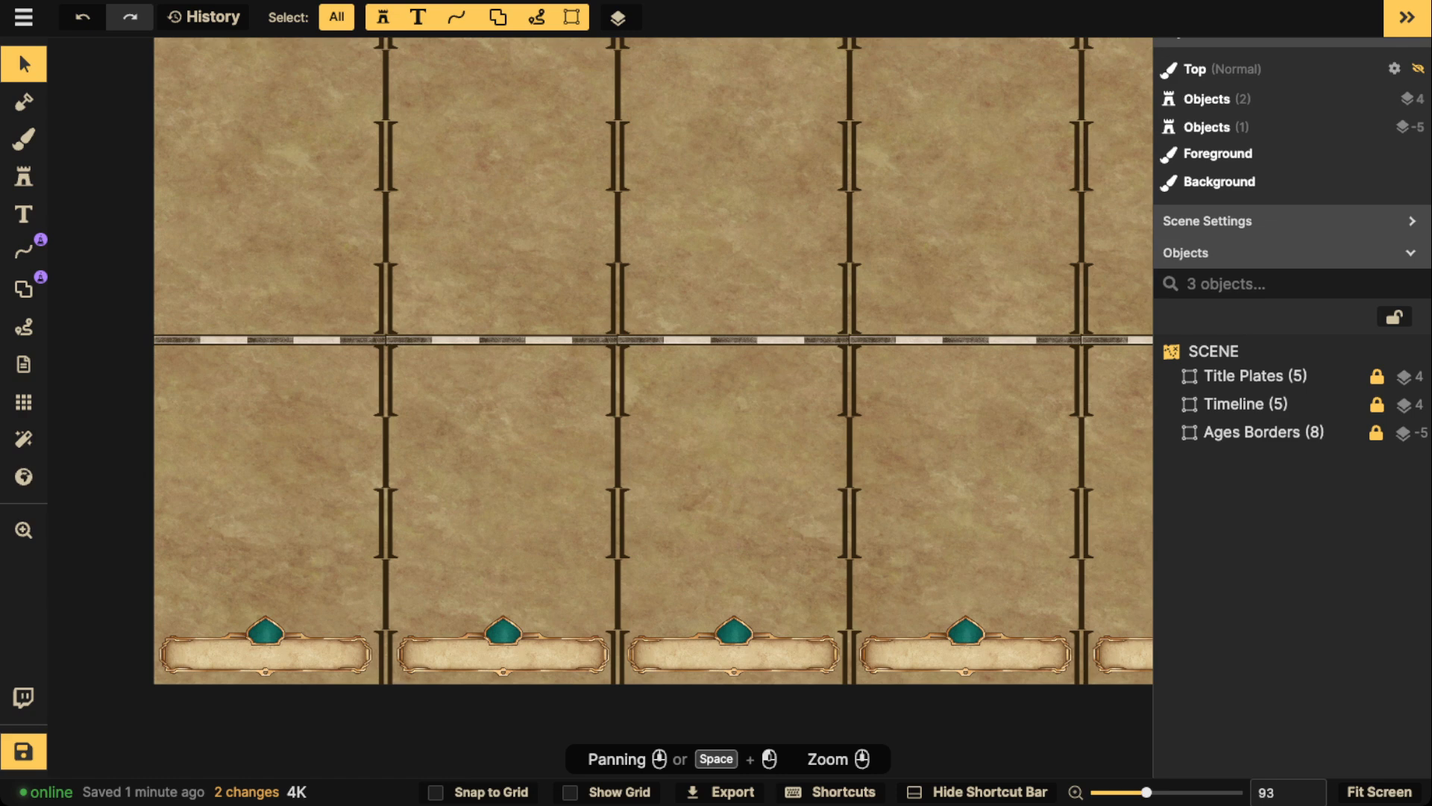
scroll(231, 290, "down", 1)
left_click_drag(231, 290, 160, 328)
scroll(328, 373, "up", 1)
scroll(328, 373, "down", 1)
left_click_drag(328, 373, 468, 374)
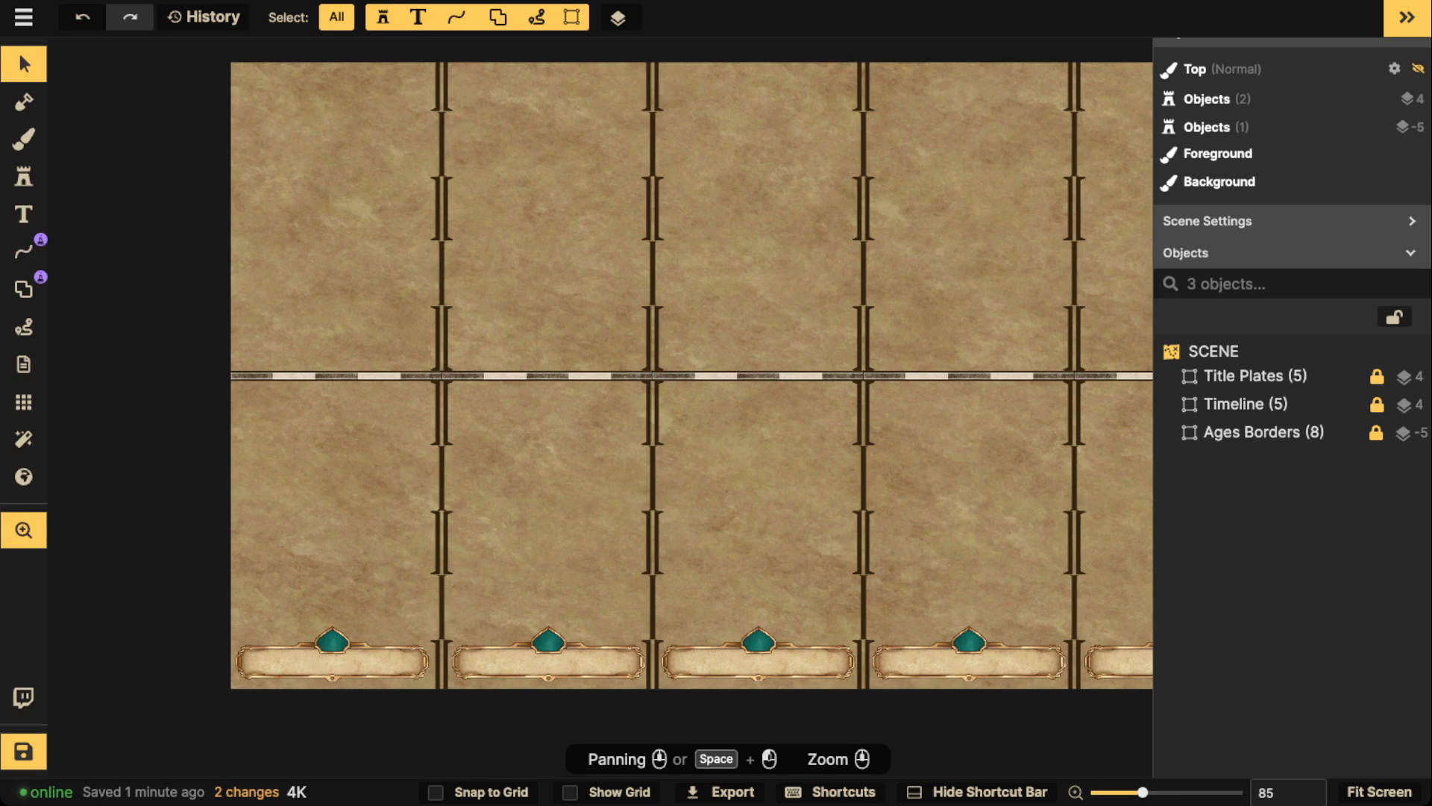
left_click_drag(600, 373, 536, 406)
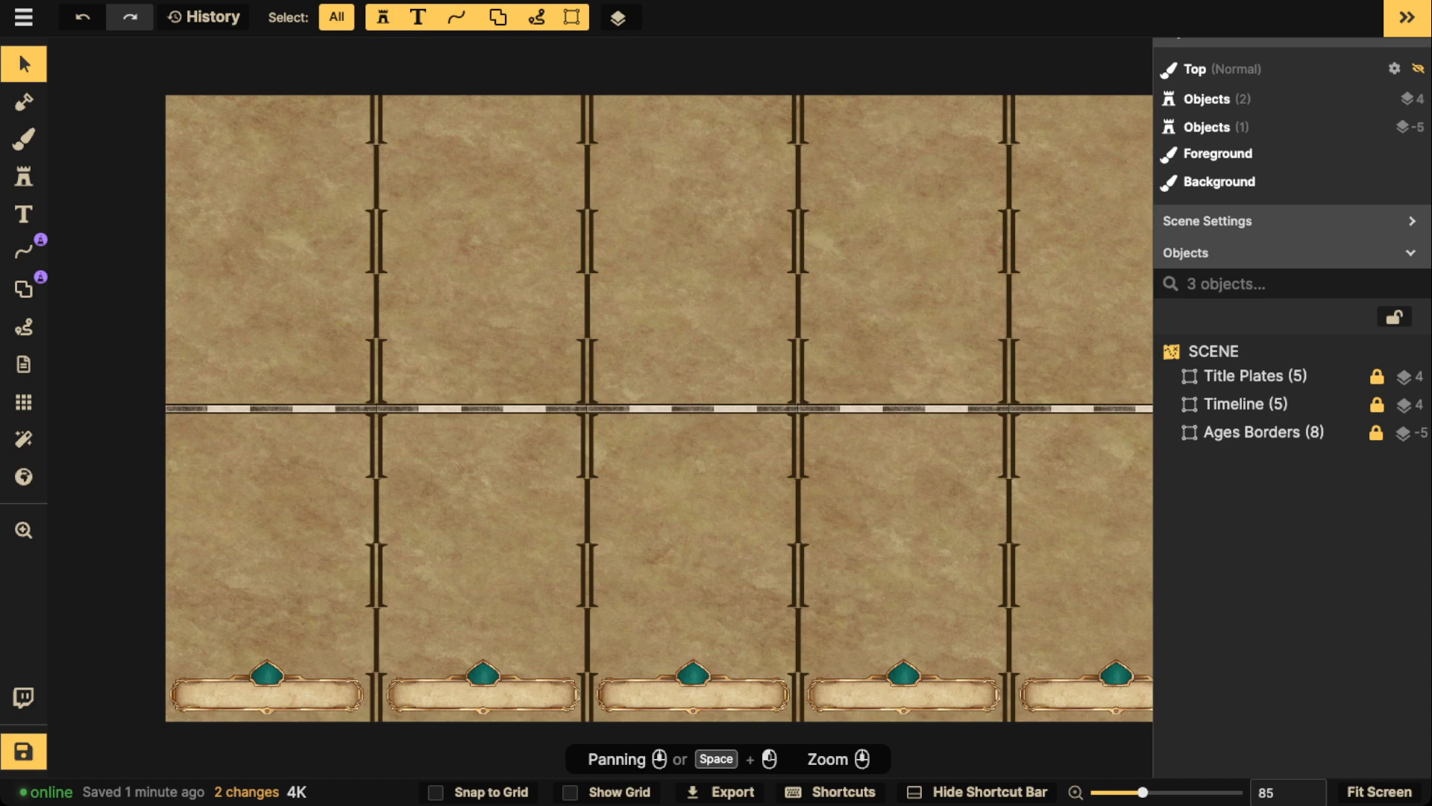
scroll(269, 418, "down", 1)
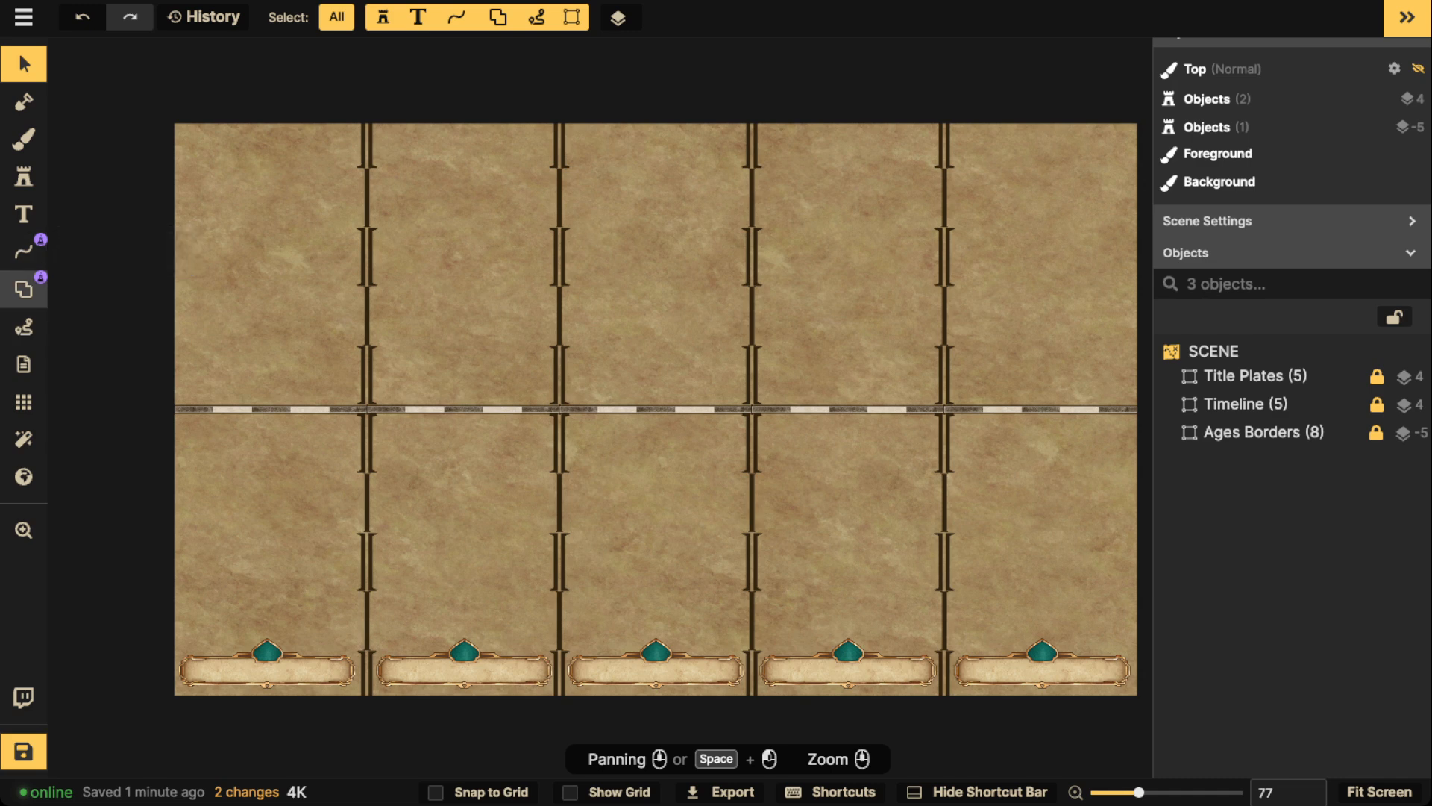
scroll(584, 409, "down", 1)
scroll(571, 395, "up", 1)
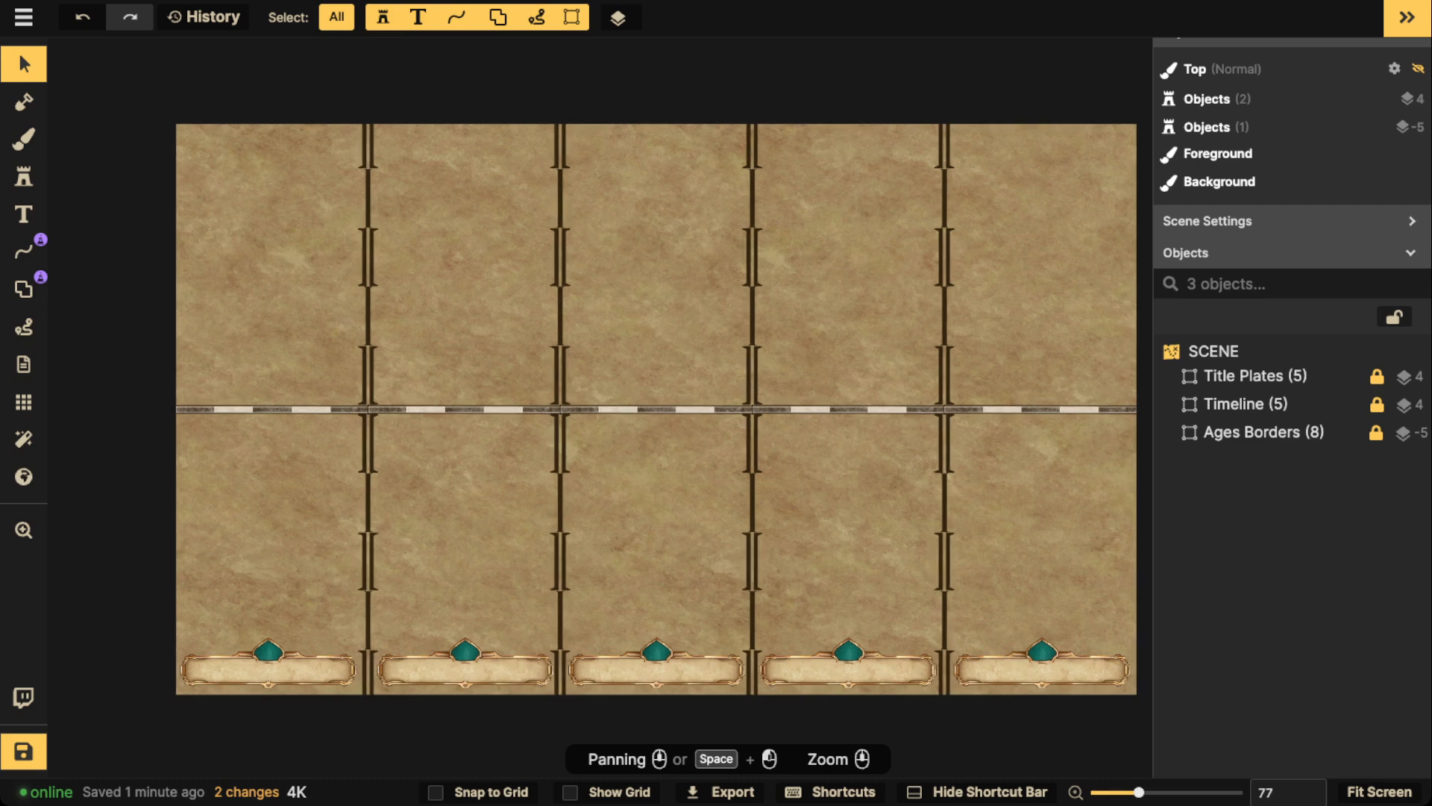
left_click_drag(571, 396, 515, 401)
scroll(514, 405, "up", 1)
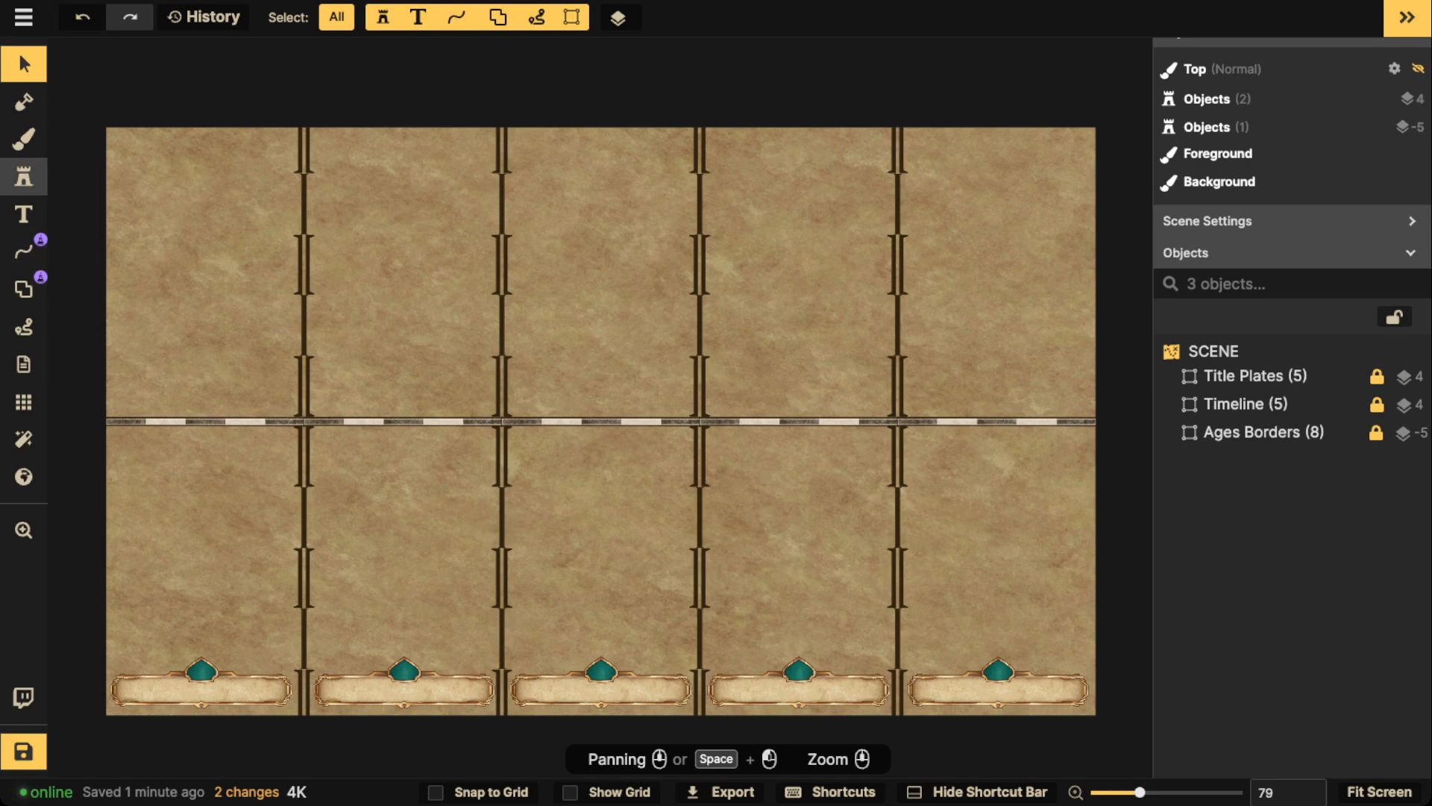
Place the round green background at scale 212 above the timeline in the middle age section.
left_click(24, 177)
scroll(575, 329, "up", 3)
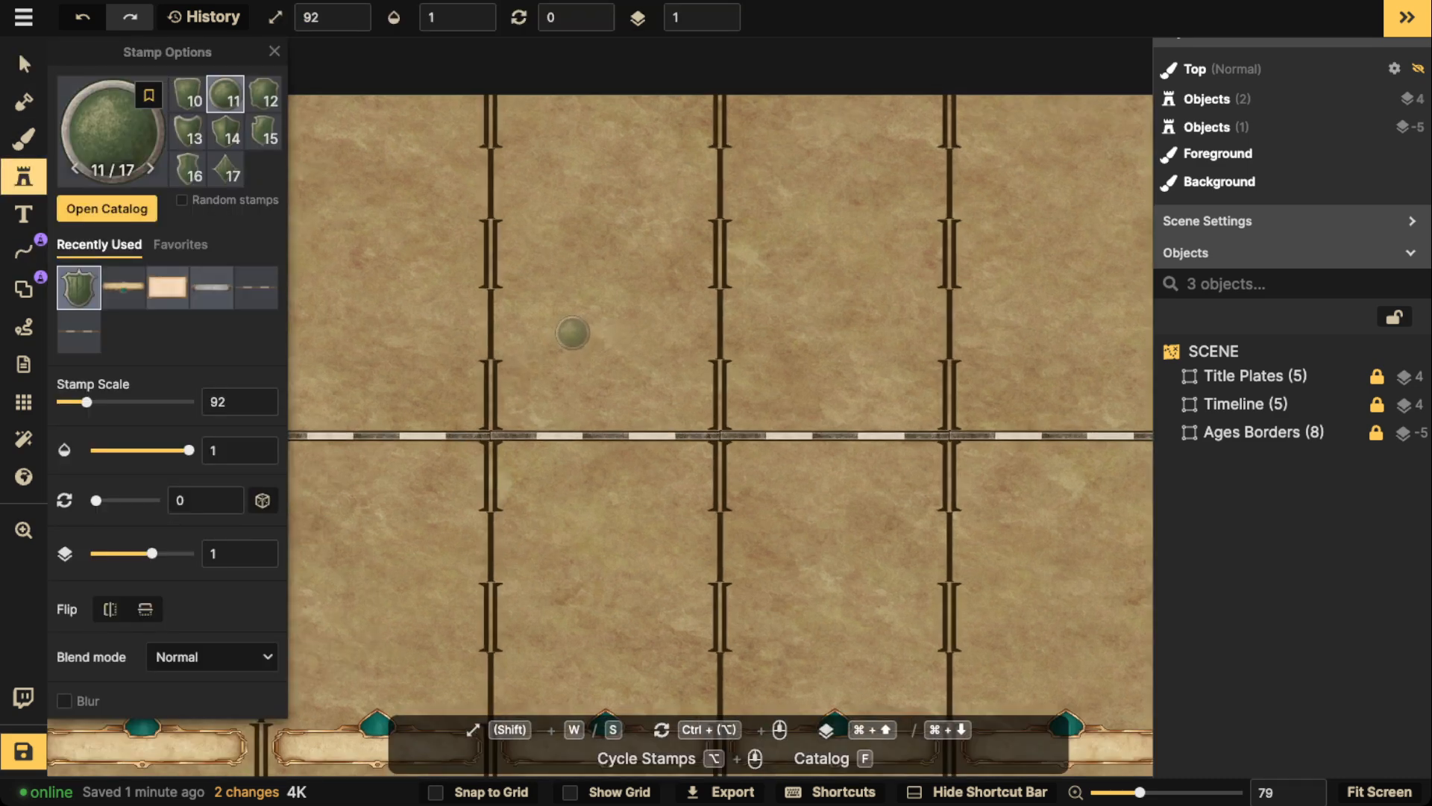
key("Tab")
key("shift+w")
key("shift+w")
key("shift+w")
key("shift+w")
key("shift+w")
key("shift+w")
key("shift+w")
key("shift+w")
key("shift+w")
key("shift+w")
key("shift+w")
key("shift+w")
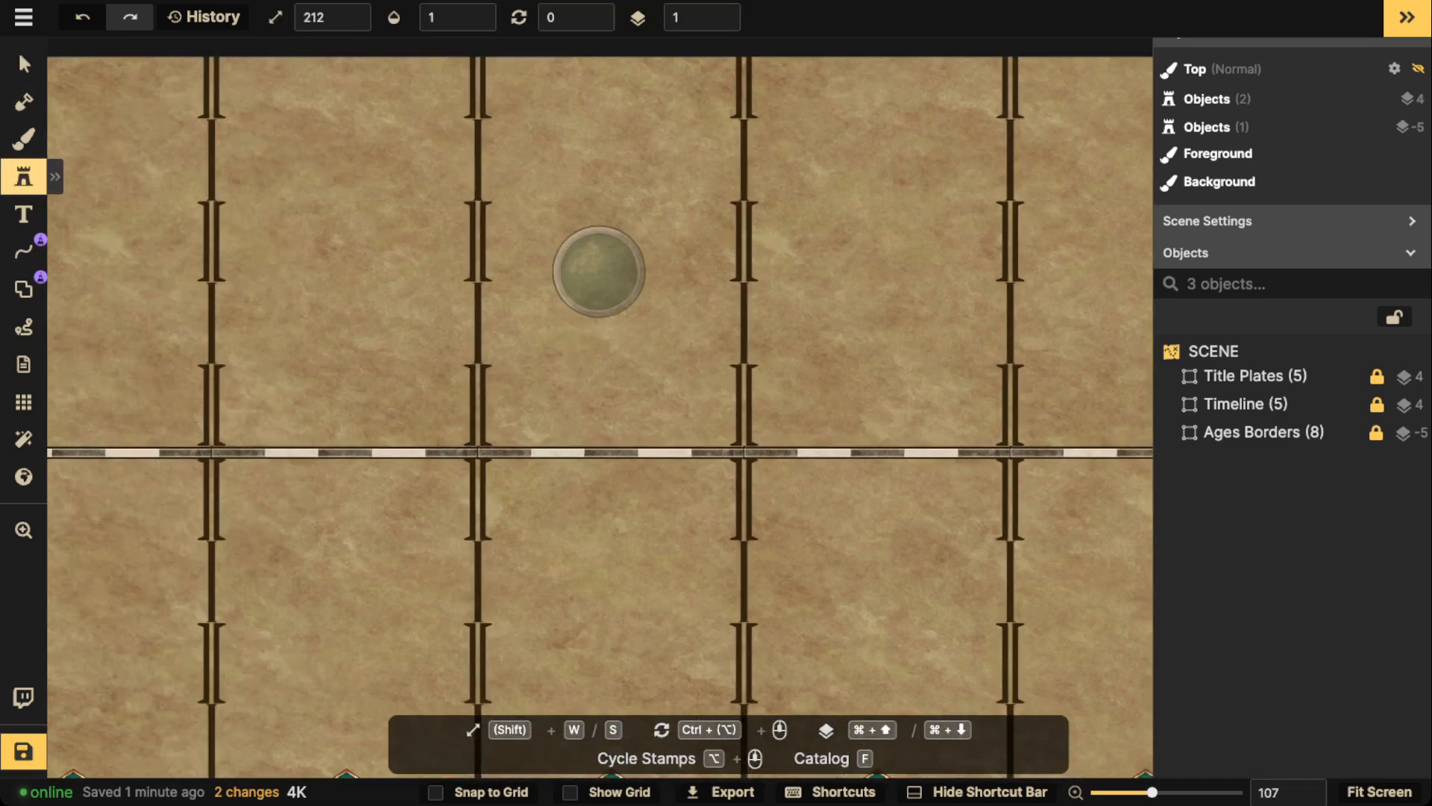
left_click(600, 238)
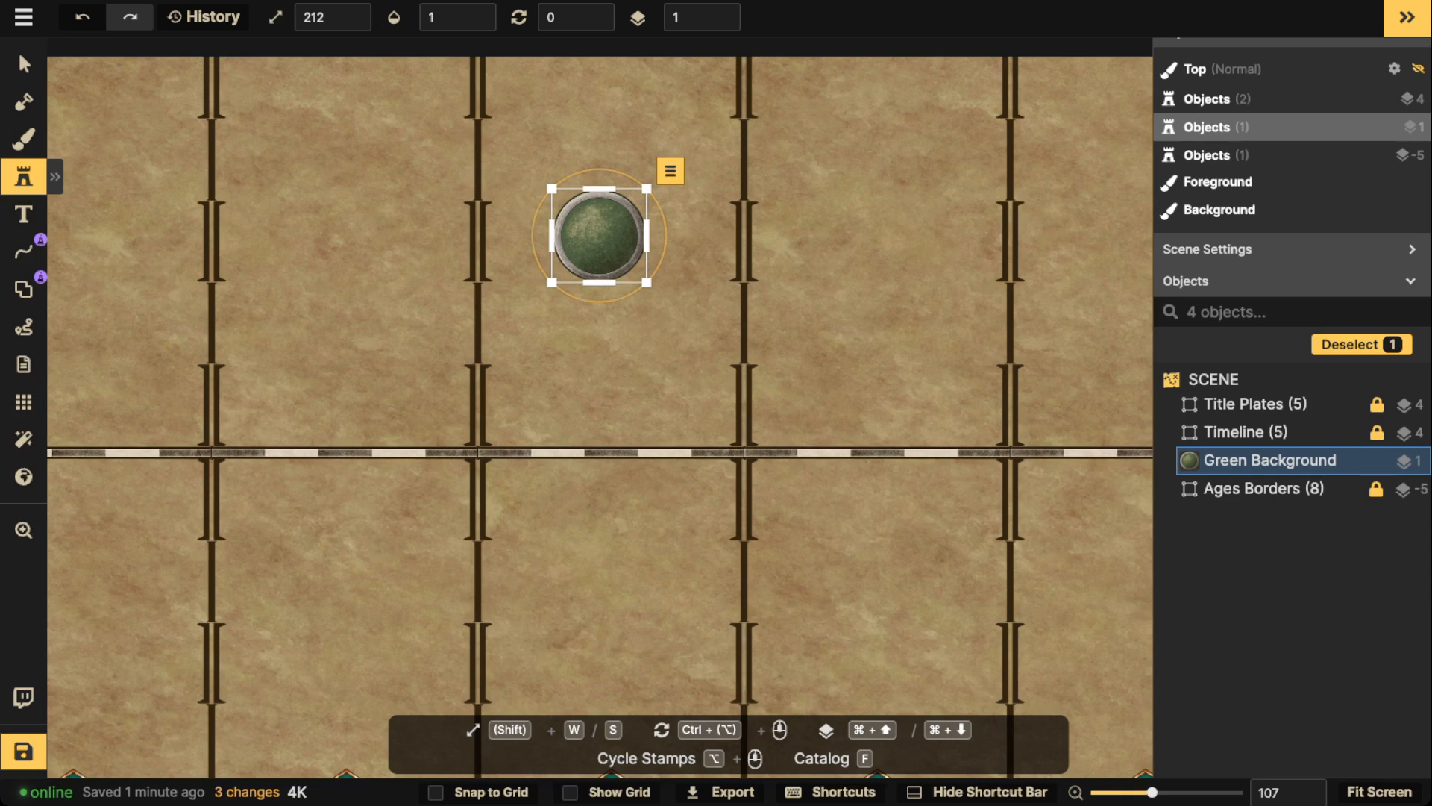
Enlarge the round green background to scale 262 and shift it slightly downward within its section.
key("shift+w")
key("shift+w")
key("shift+w")
mouse_move(600, 236)
left_mouse_down()
mouse_move(619, 325)
mouse_move(638, 275)
mouse_move(609, 256)
mouse_move(579, 269)
mouse_move(609, 236)
mouse_move(597, 248)
left_mouse_up()
key("shift+w")
key("shift+w")
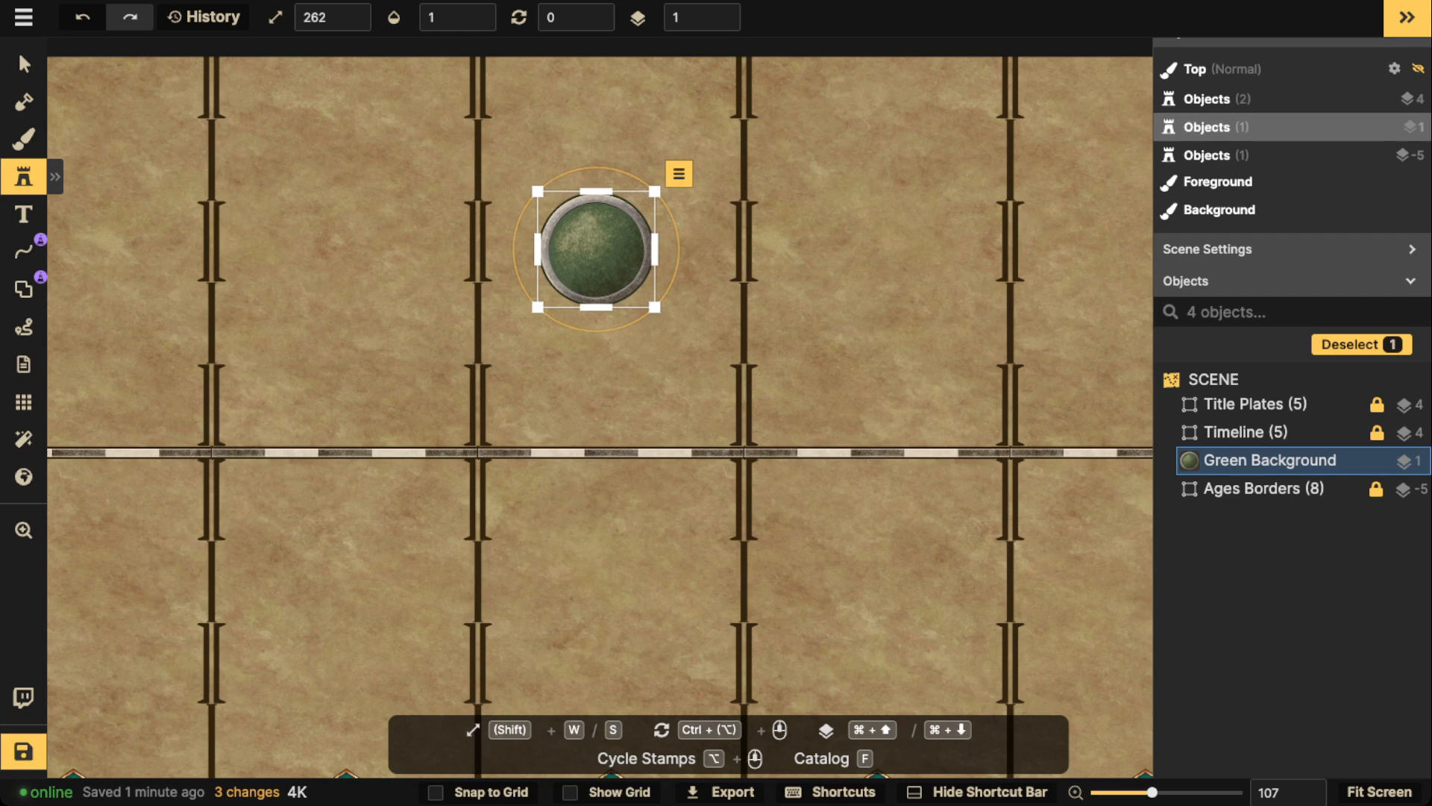
Duplicate the round green background and turn the copy white with brightness 200 and contrast 0.
key("super+c")
key("super+v")
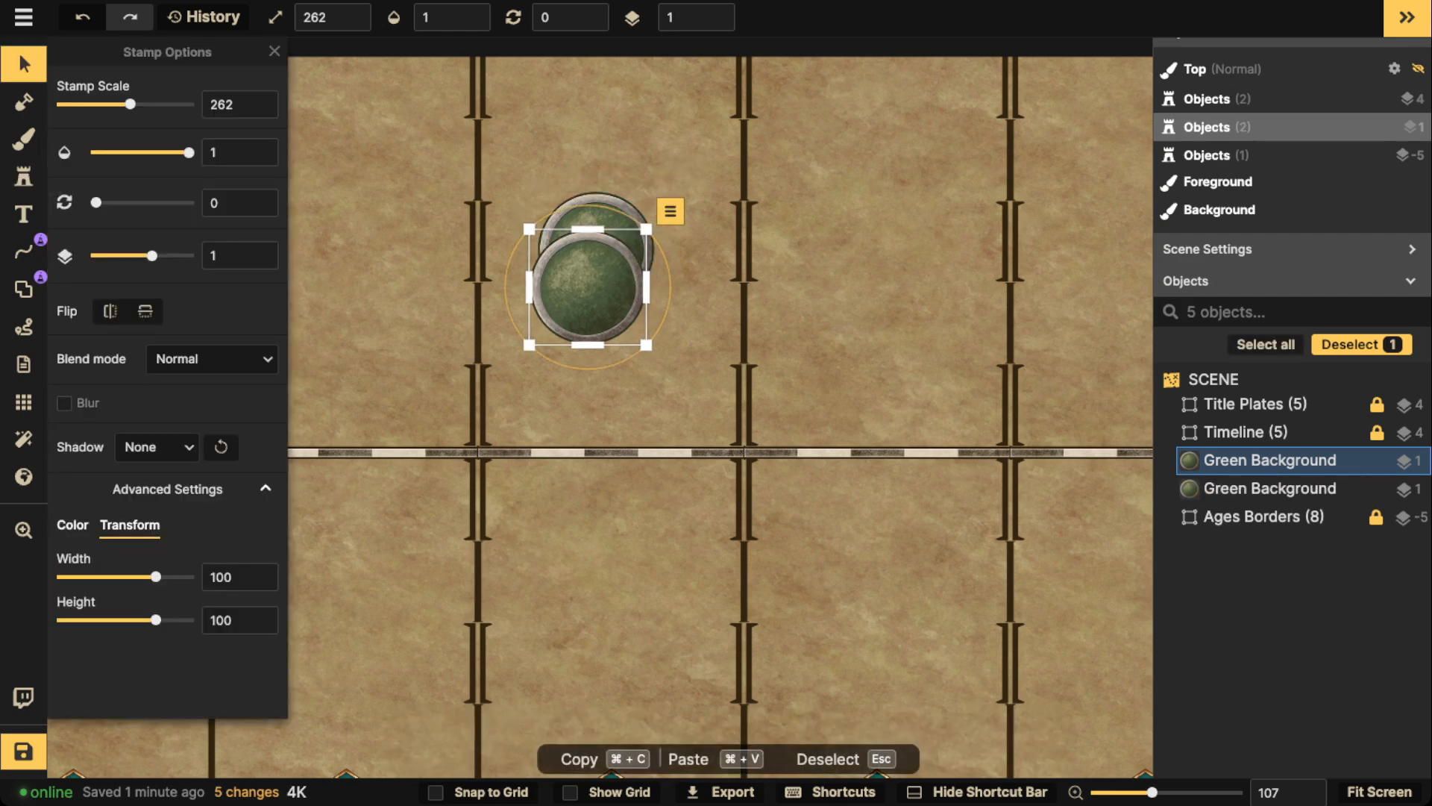
left_click(73, 525)
left_click_drag(129, 667, 195, 667)
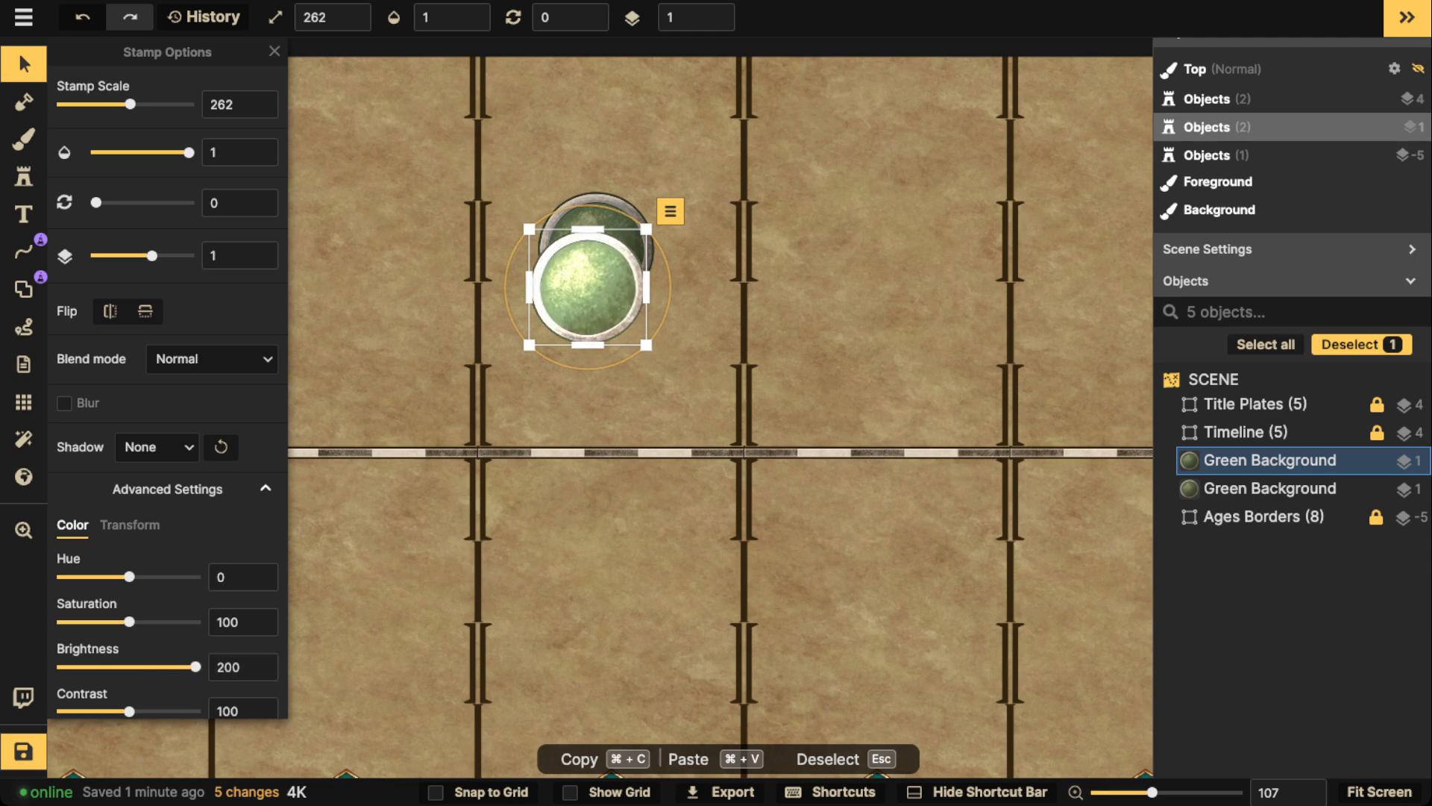
left_click_drag(129, 711, 62, 711)
Shrink the white disc to scale 202, centre it over the green background and raise it to layer 2.
scroll(539, 280, "up", 3)
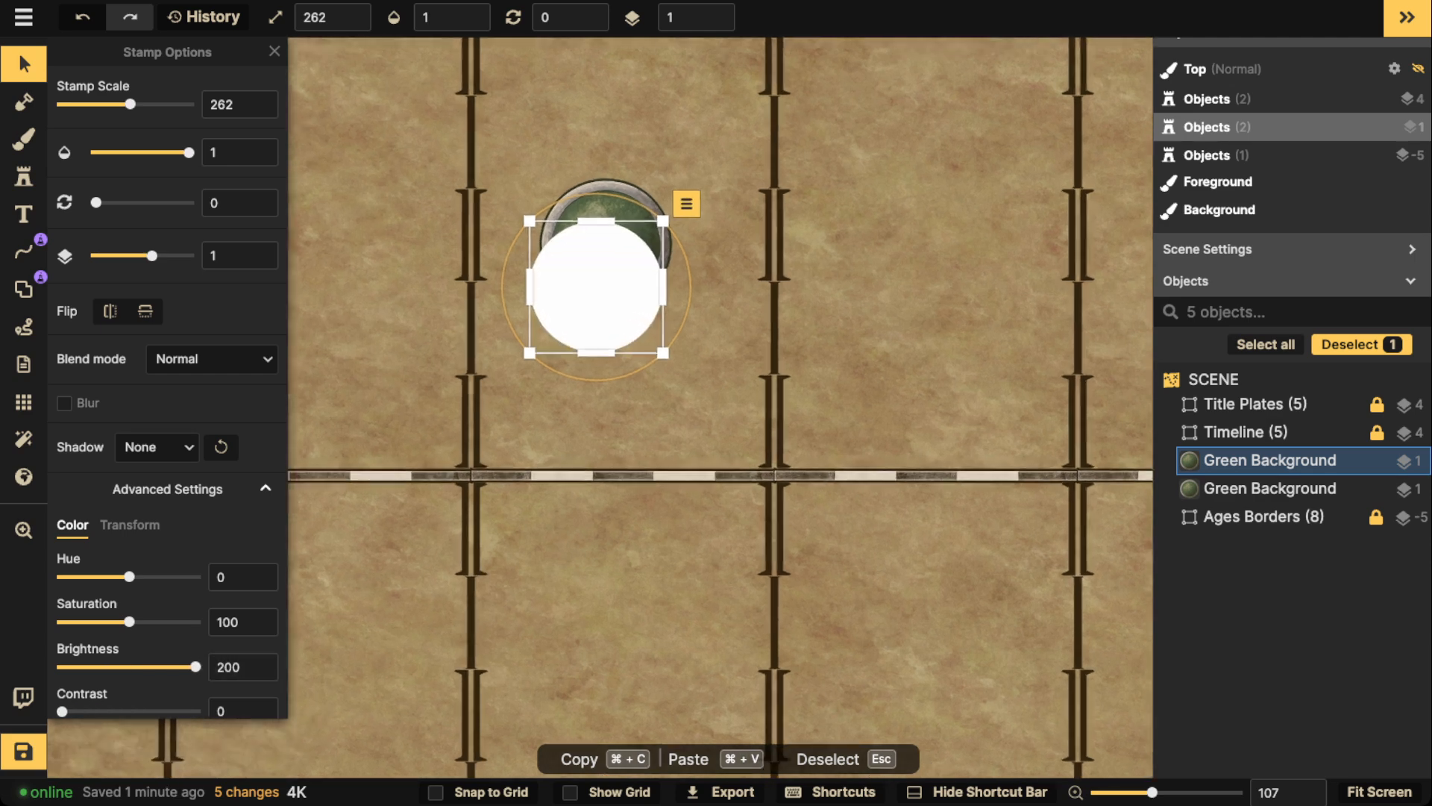
key("[")
key("[")
key("[")
key("[")
key("[")
key("[")
key("[")
left_click_drag(607, 288, 617, 236)
key("]")
key("b")
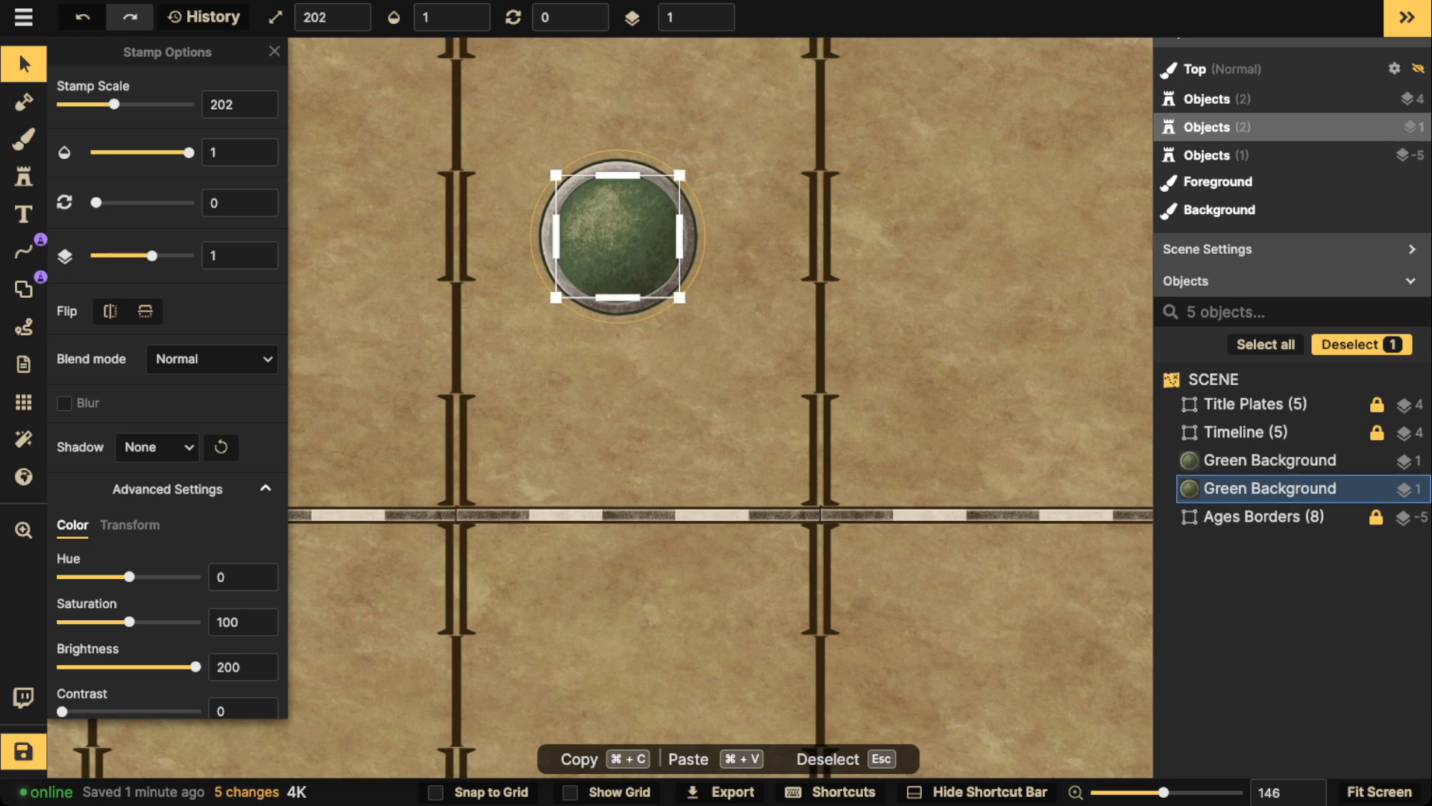
left_click(724, 12)
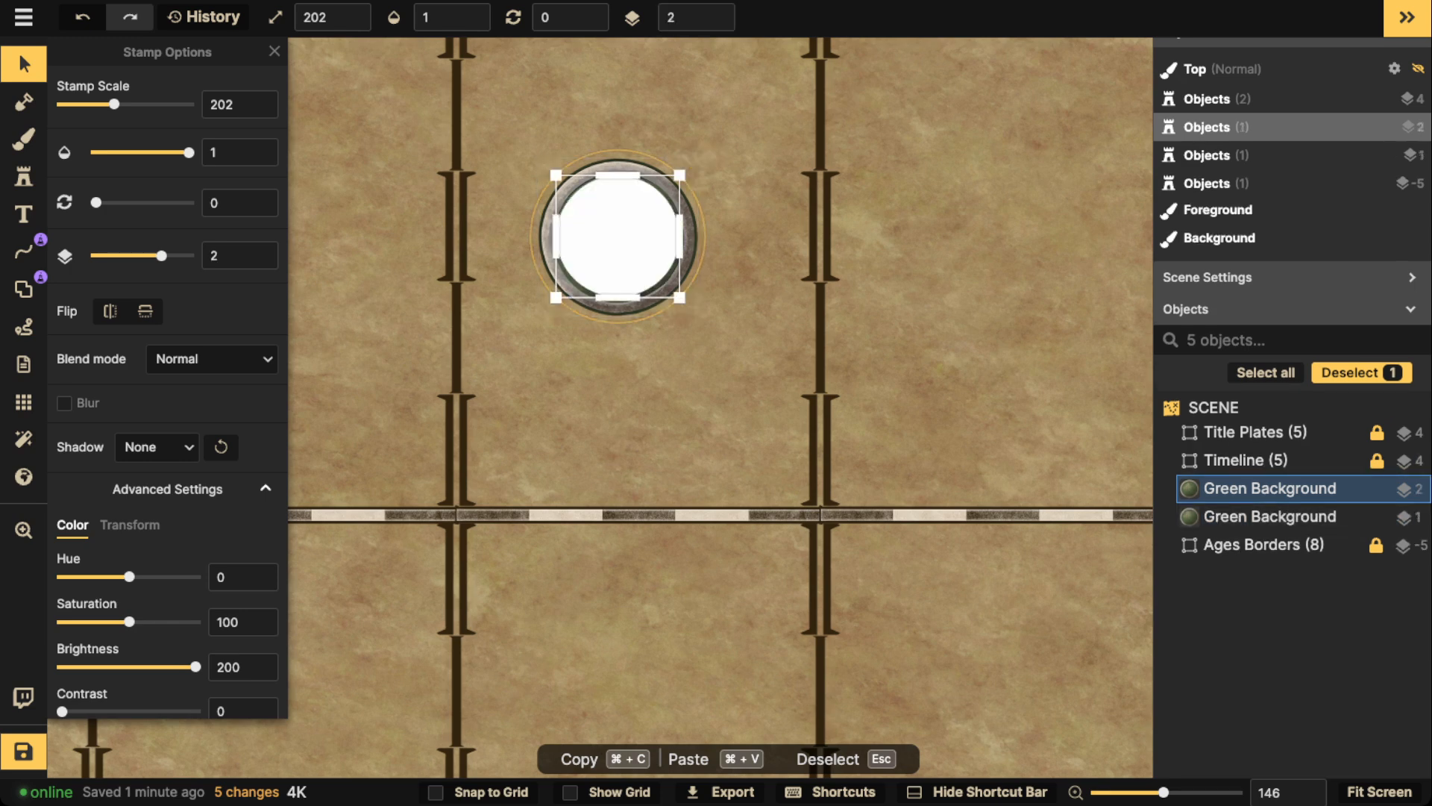
Enlarge the white disc slightly and centre it so it fills the inside of the green background's grey rim.
key("]")
left_click_drag(617, 236, 618, 238)
left_click(353, 23)
left_click(353, 23)
left_click(353, 23)
left_click(353, 23)
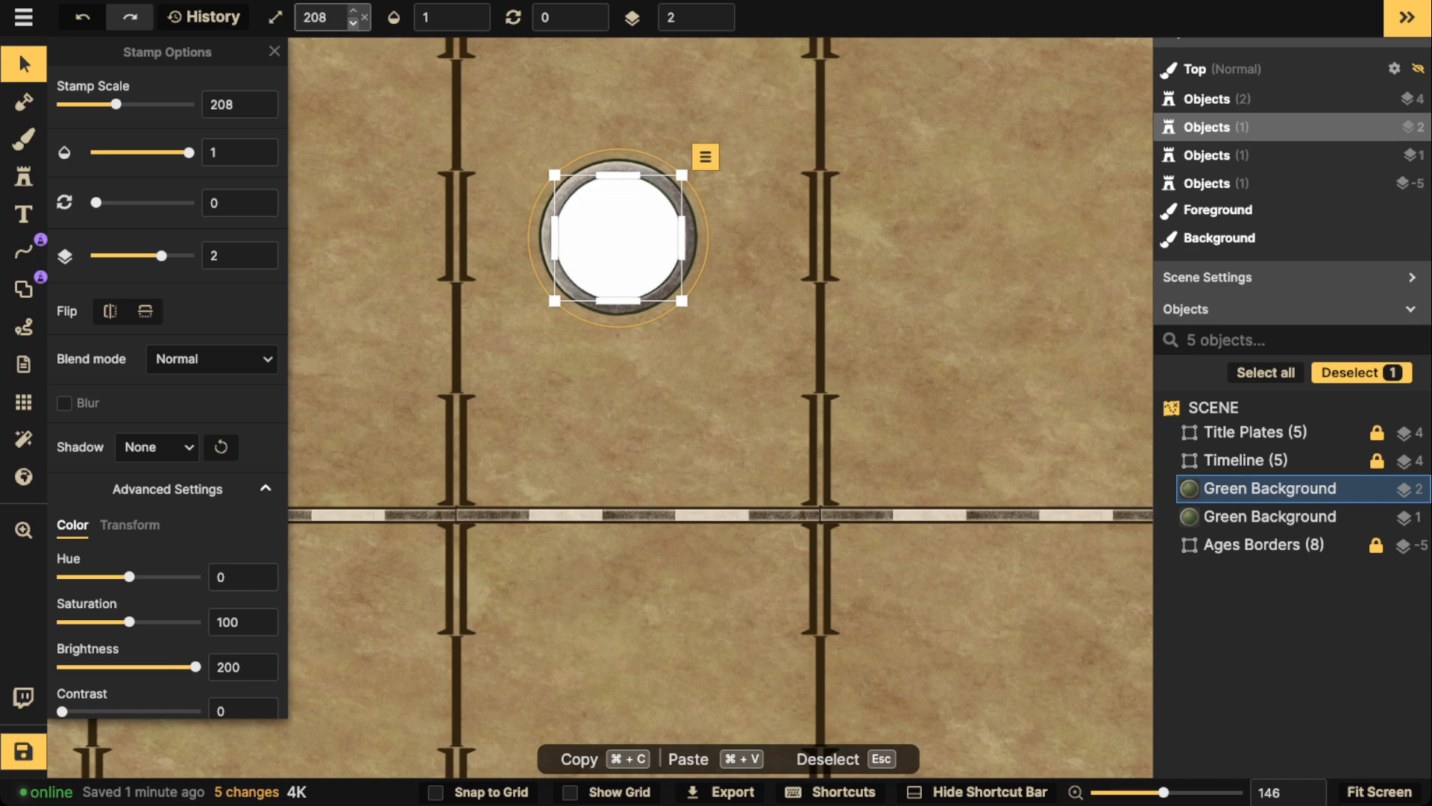
left_click(353, 23)
left_click(353, 23)
left_click(353, 23)
left_click(578, 173)
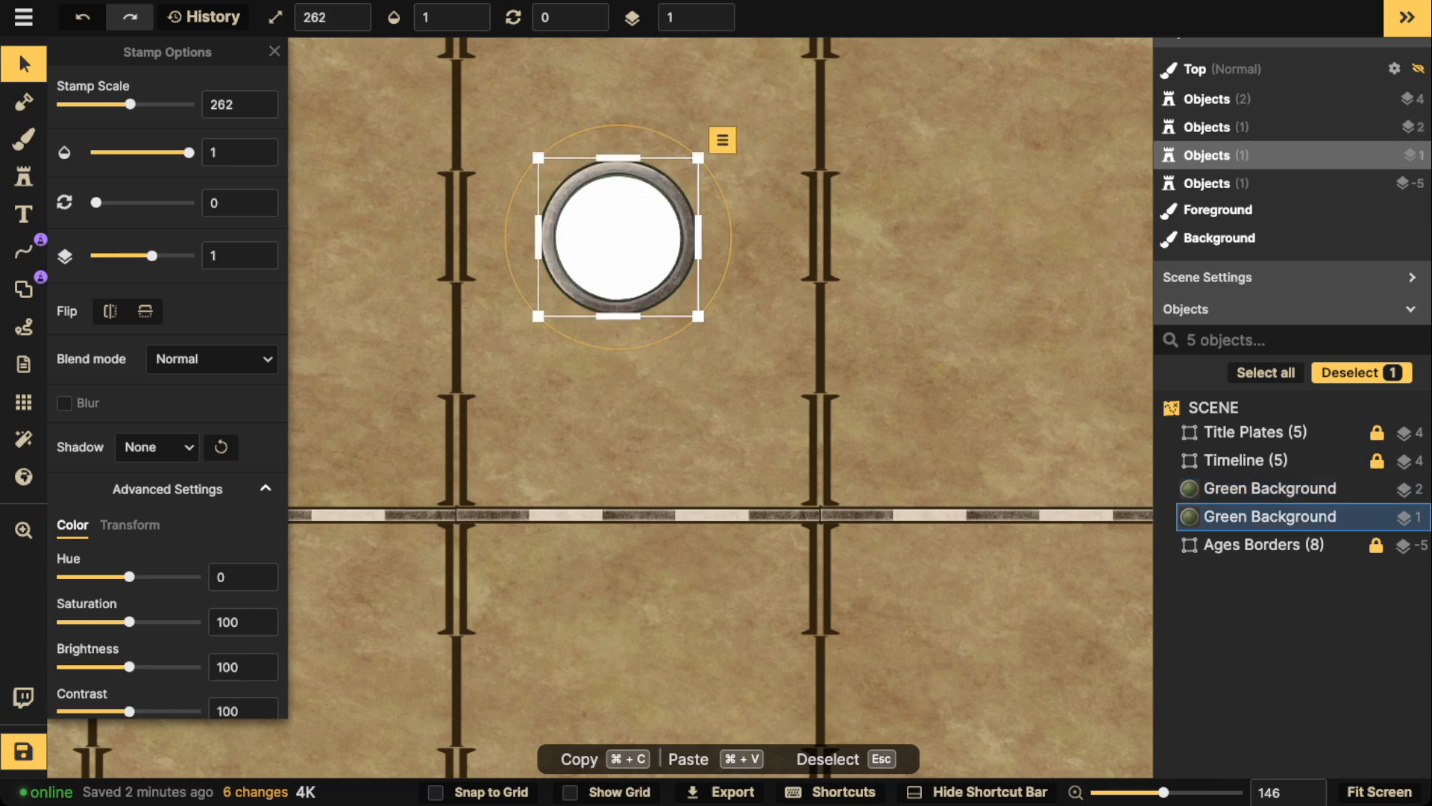
key("Escape")
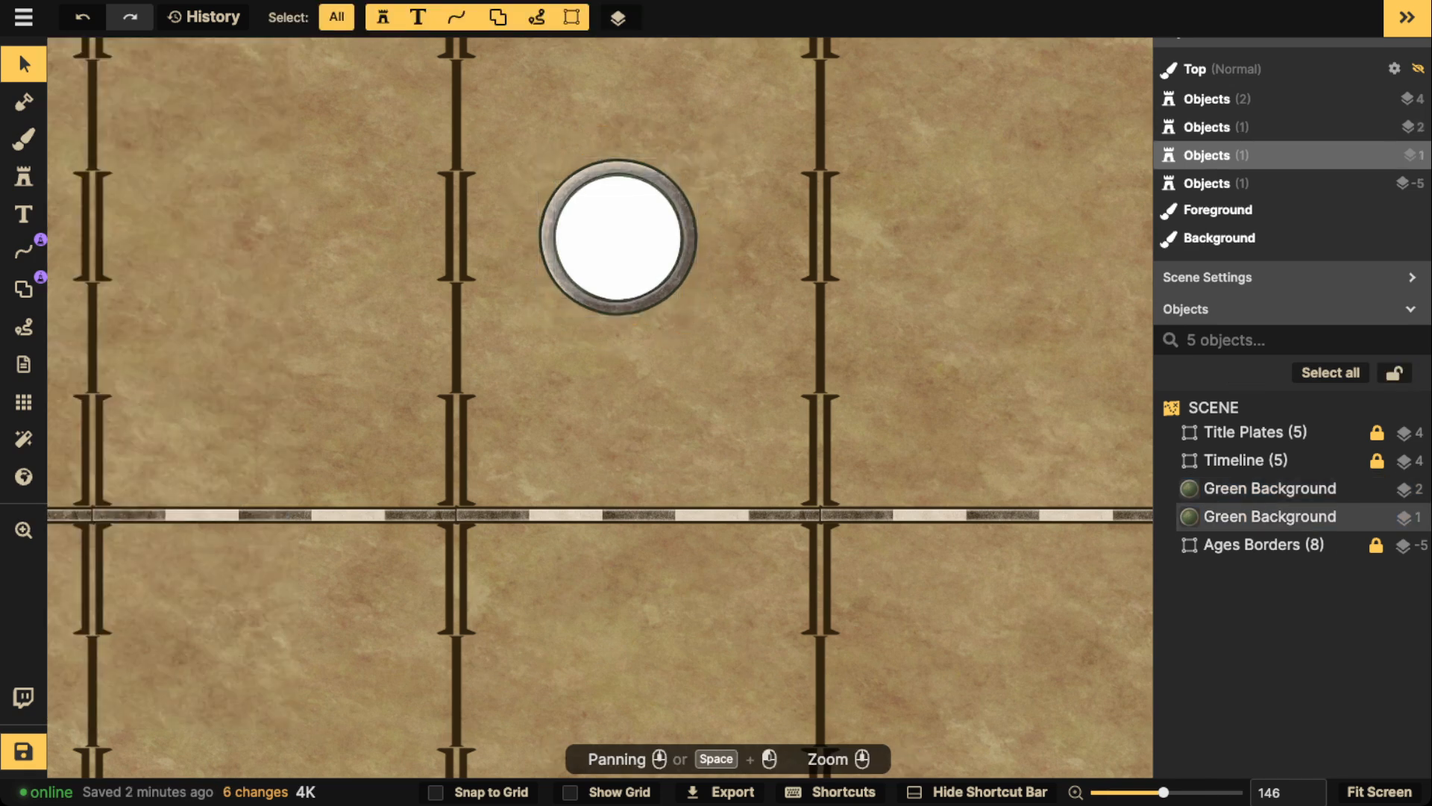
Place the diamond-shaped green background, stamp 17, at scale 112 over the lower edge of the round marker.
left_click(578, 175)
left_click(23, 177)
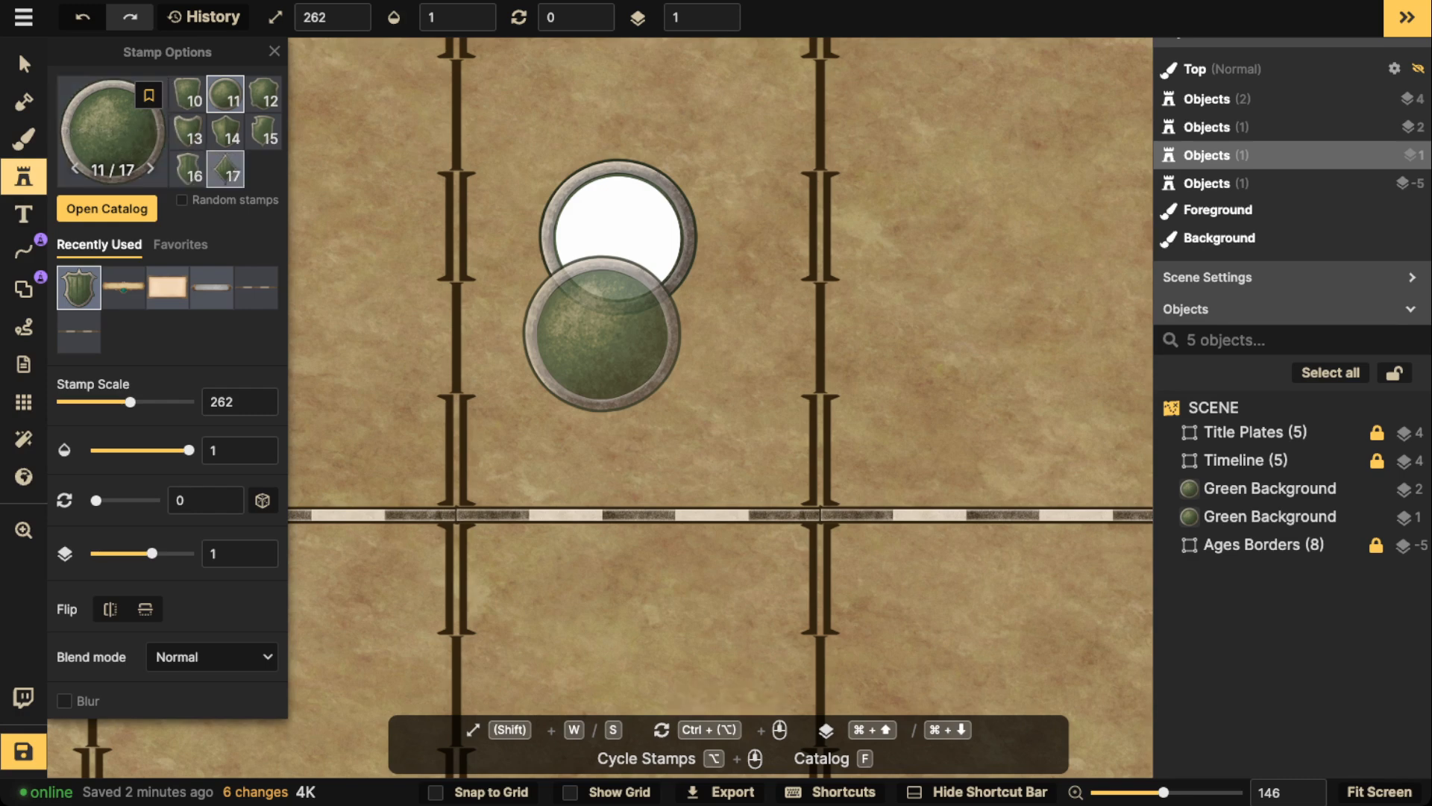
left_click(225, 168)
key("s")
key("s")
key("s")
key("s")
key("s")
key("s")
key("s")
key("s")
key("s")
key("s")
key("s")
key("s")
key("s")
key("s")
key("s")
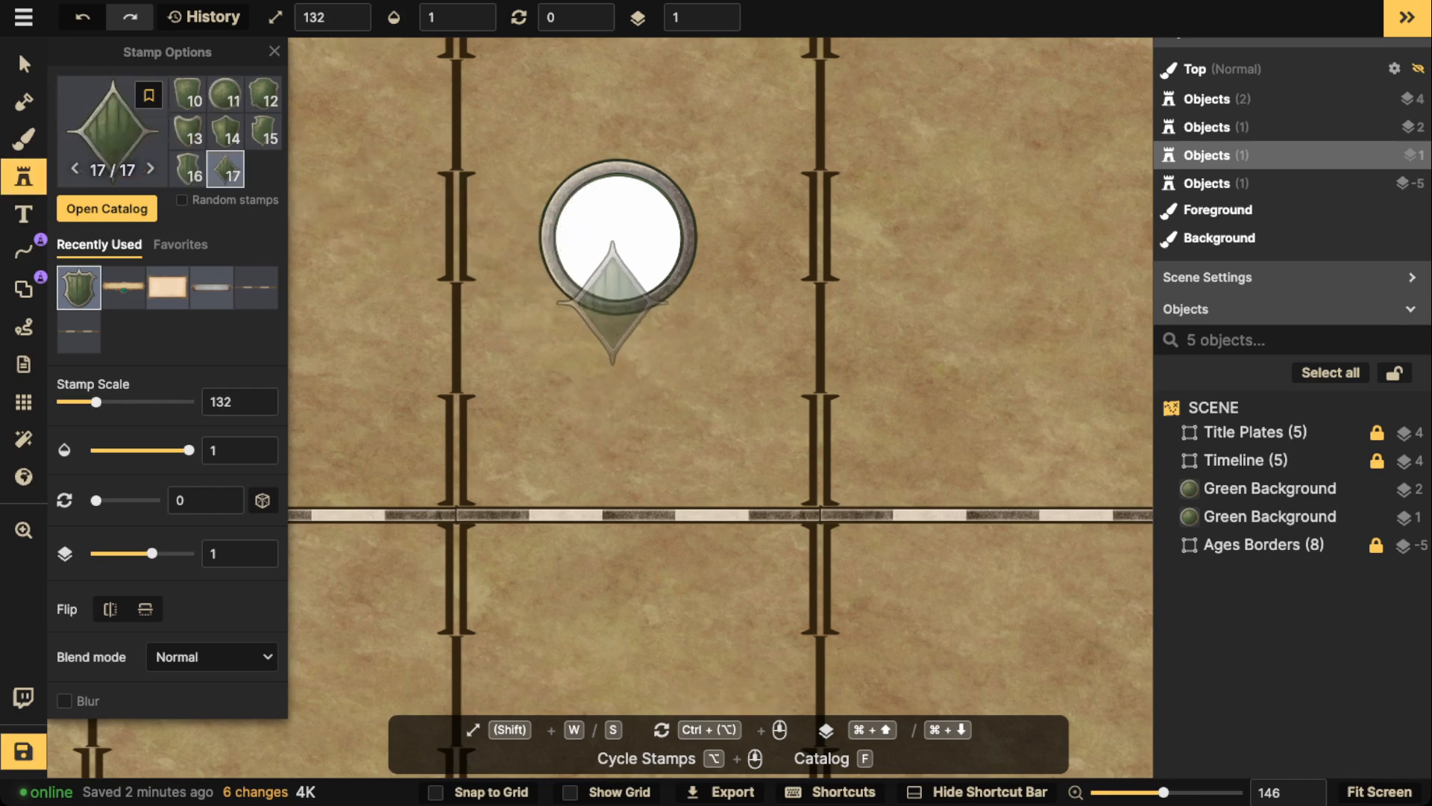
left_click(619, 299)
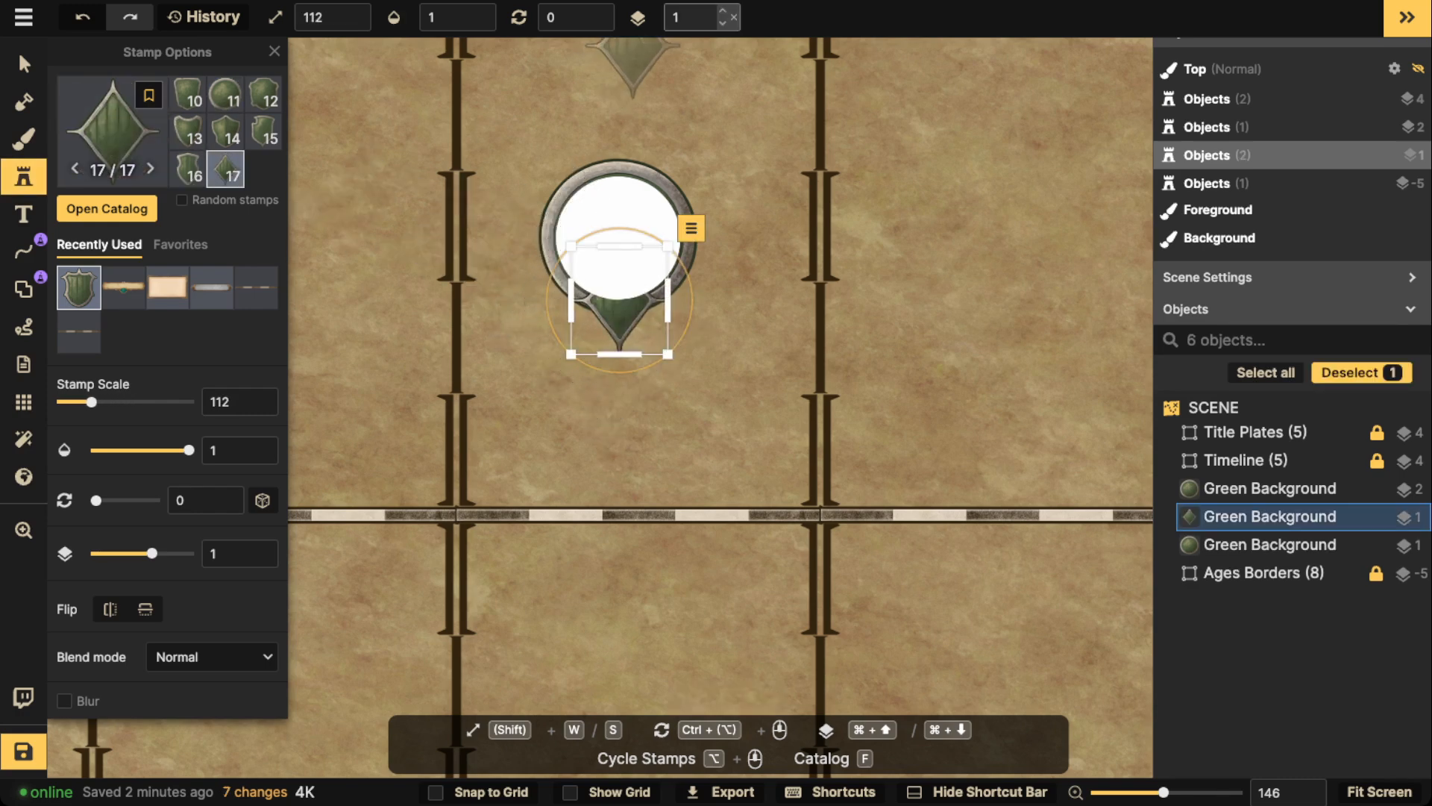
Send the green diamond behind the disc to layer 0, reduce it to scale 102 and let its point extend below the rim.
left_click(722, 23)
key("w")
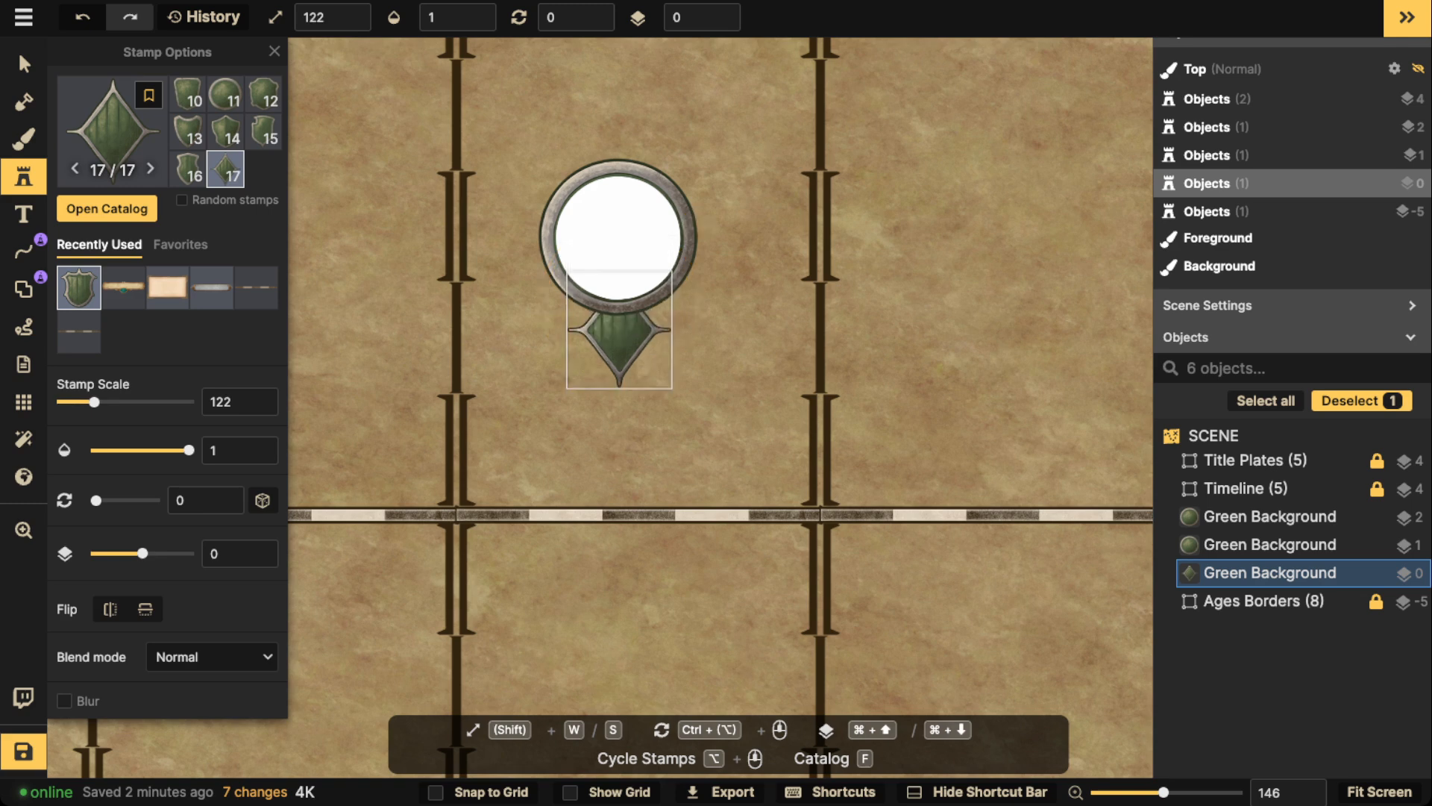
key("s")
key("s")
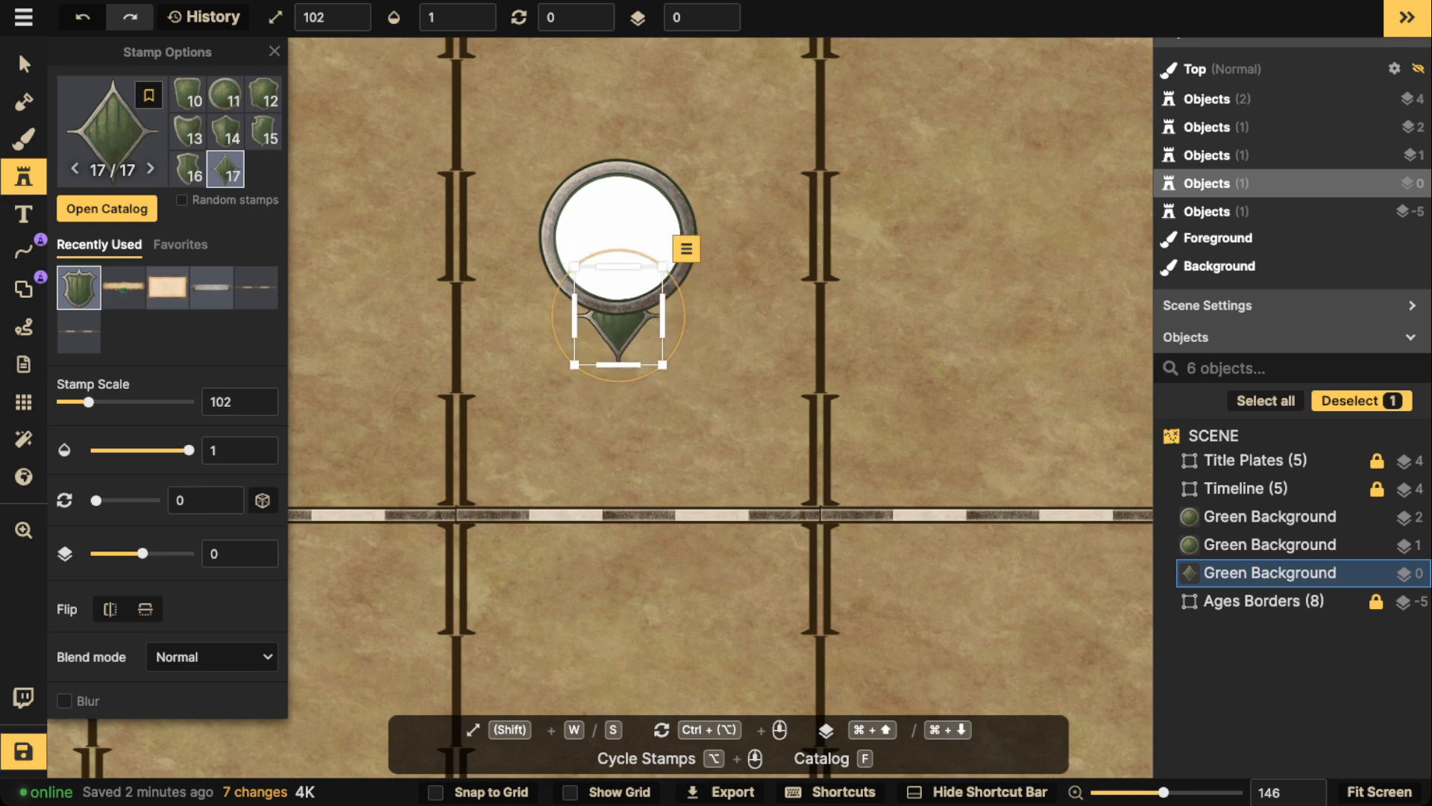
scroll(168, 373, "down", 2)
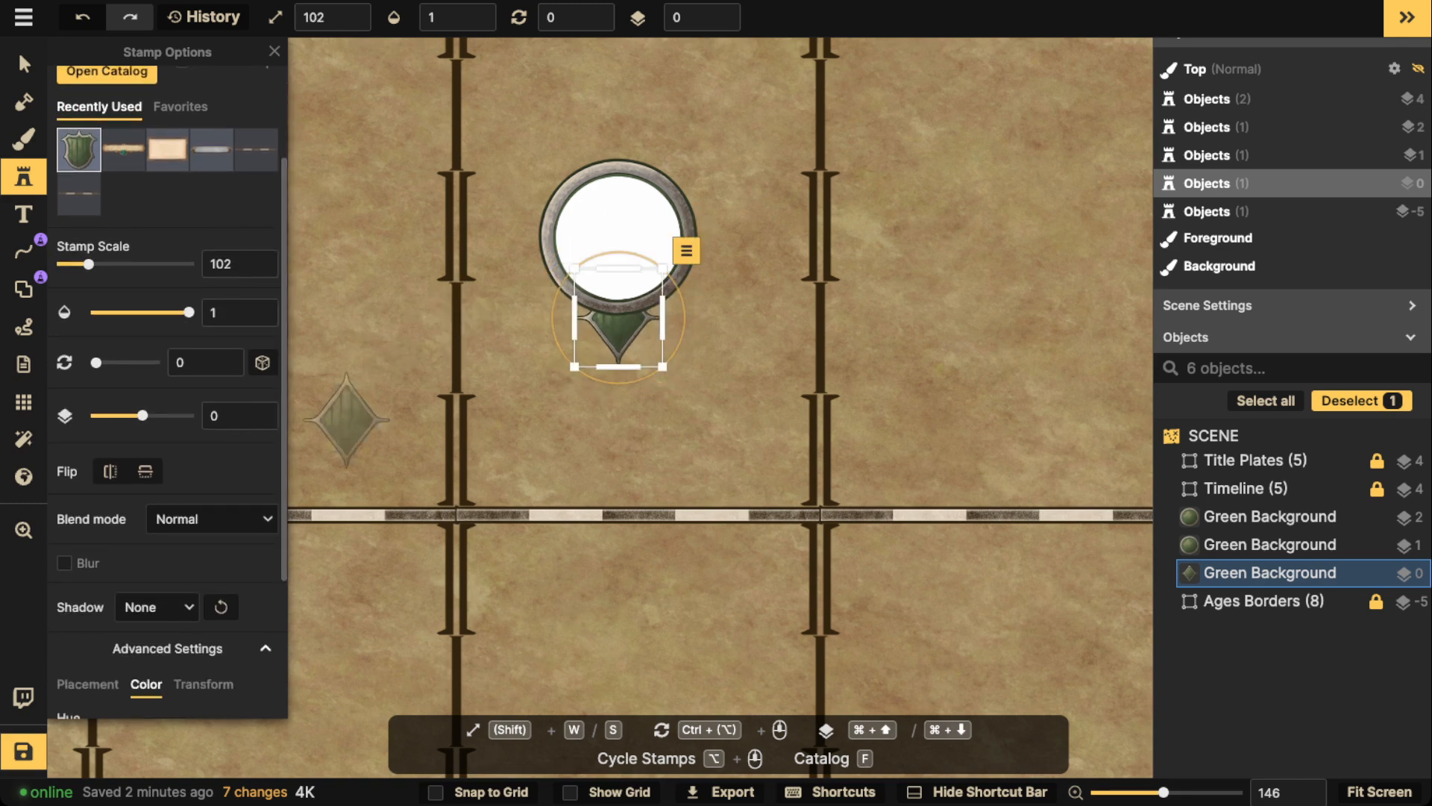
scroll(168, 373, "down", 3)
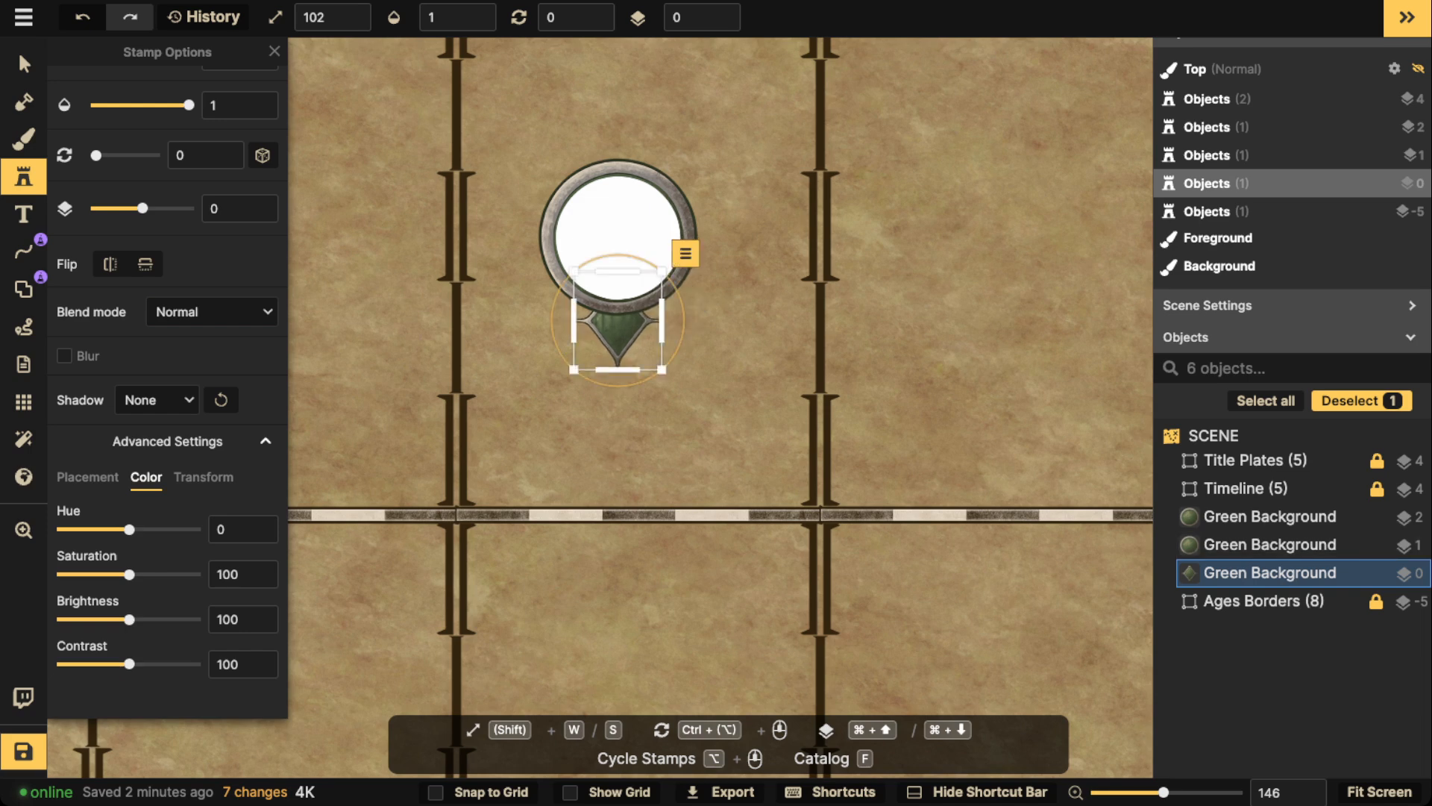
Select the two discs and the diamond and centre them horizontally on each other.
left_click(23, 64)
left_click_drag(538, 147, 700, 372)
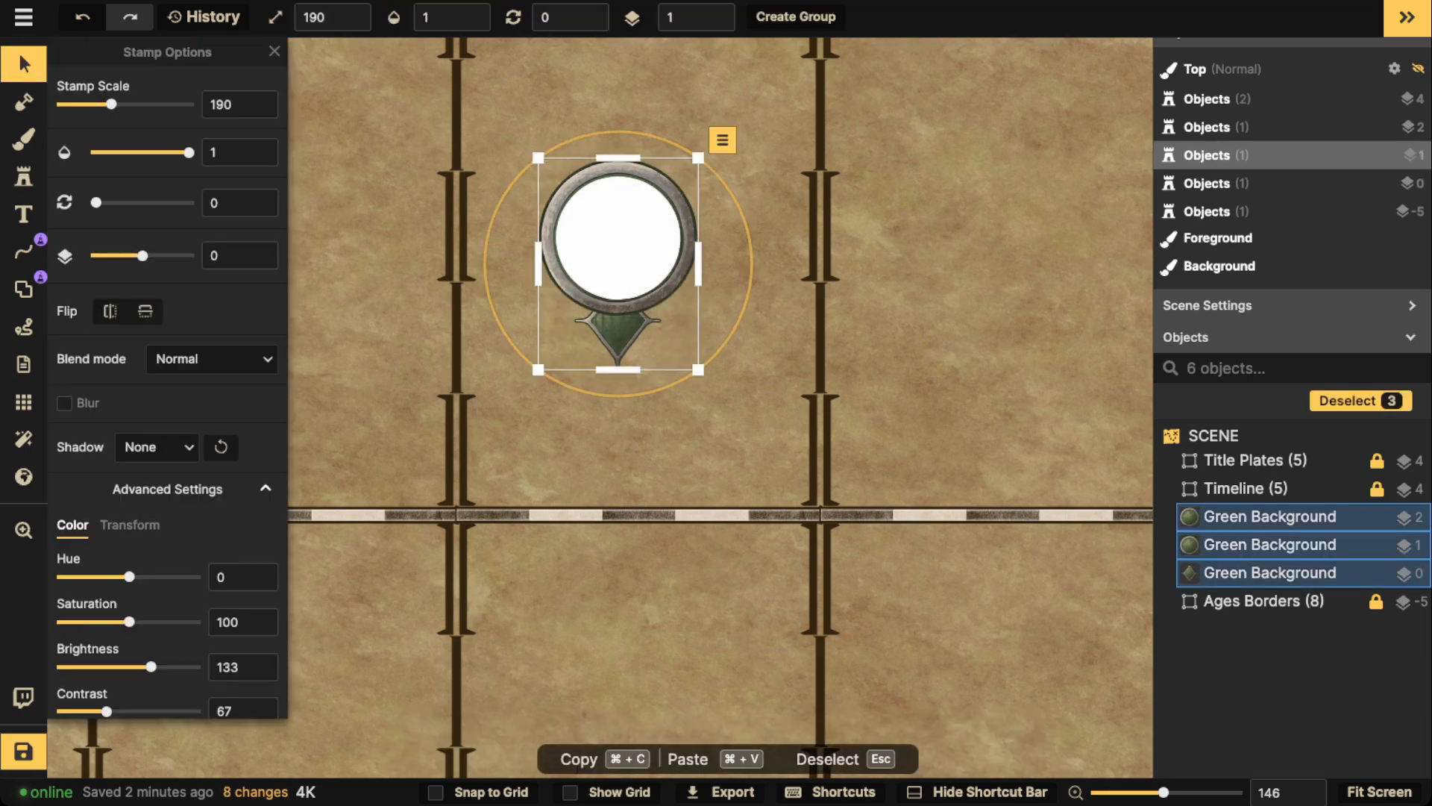
left_click(722, 139)
mouse_move(791, 197)
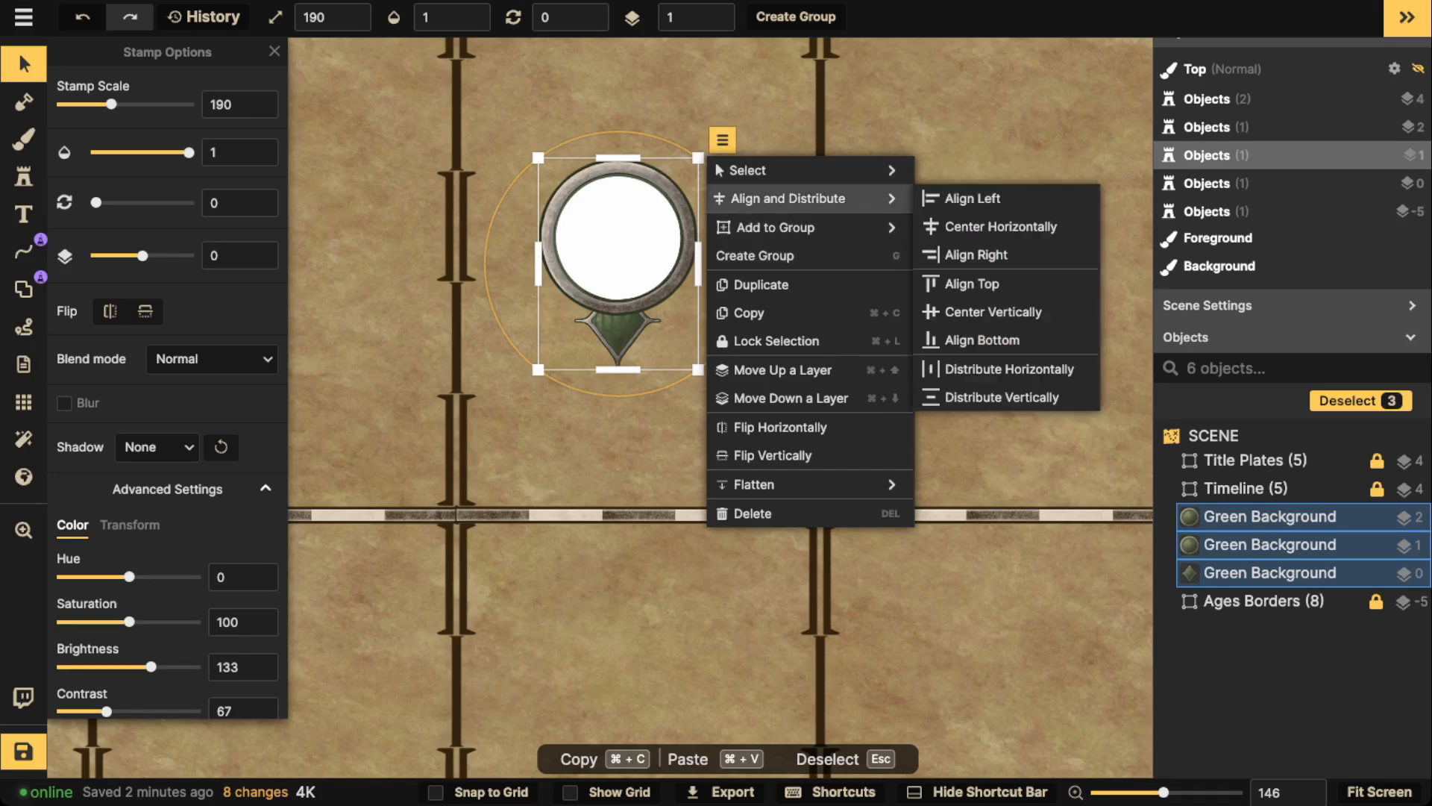
left_click(1000, 226)
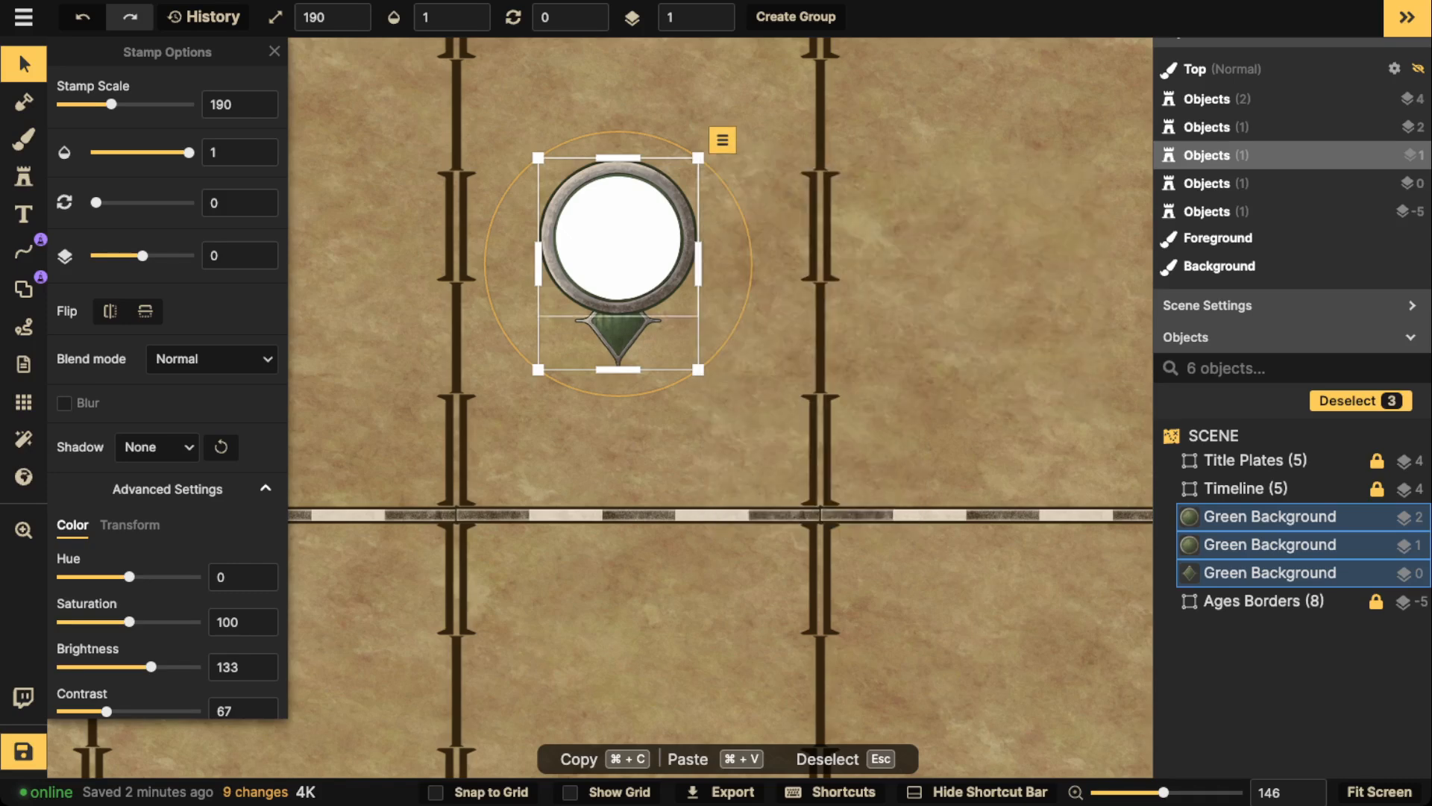
Group the three marker parts under the name Base Marker.
left_click(515, 139)
left_click_drag(515, 139, 623, 327)
left_click(796, 17)
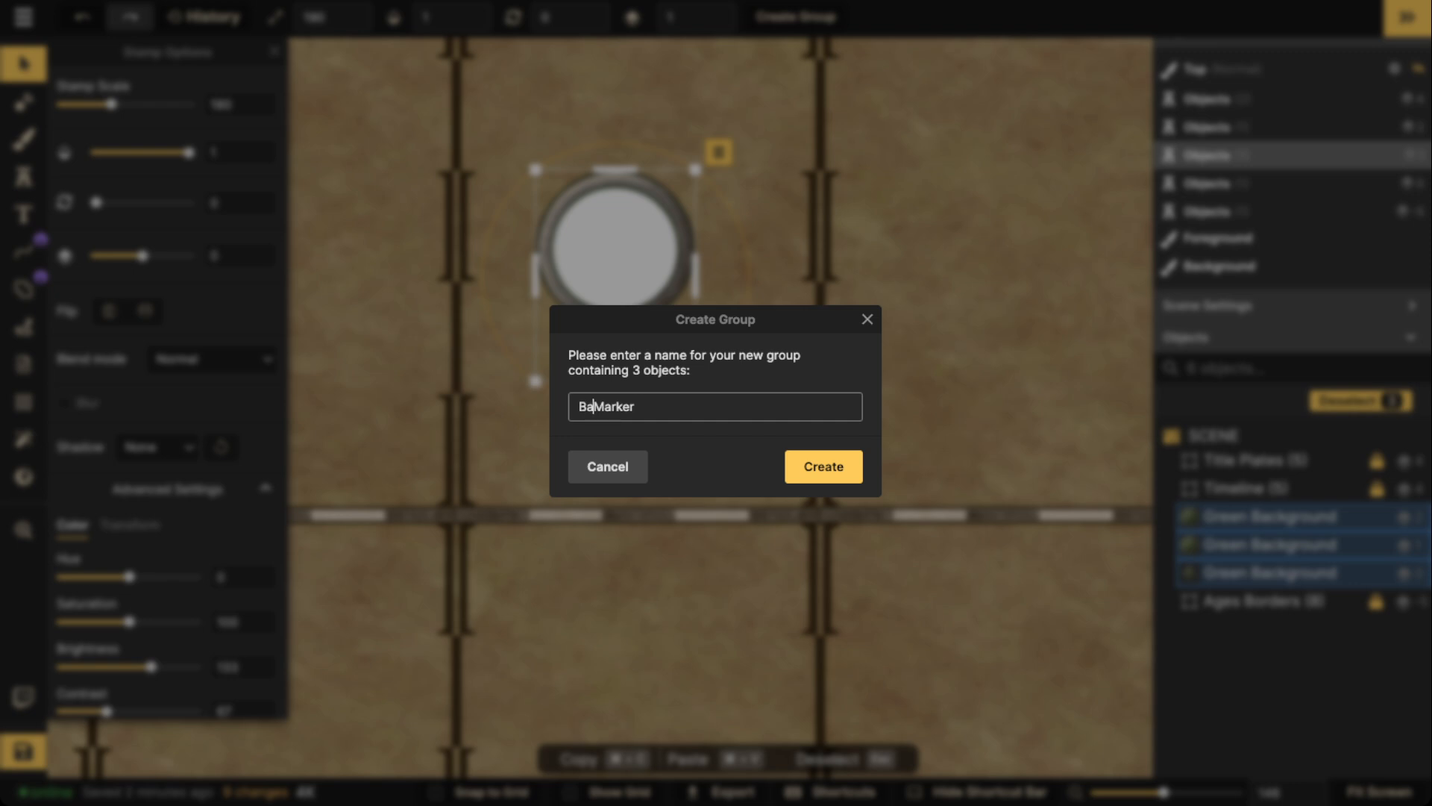
left_click(823, 467)
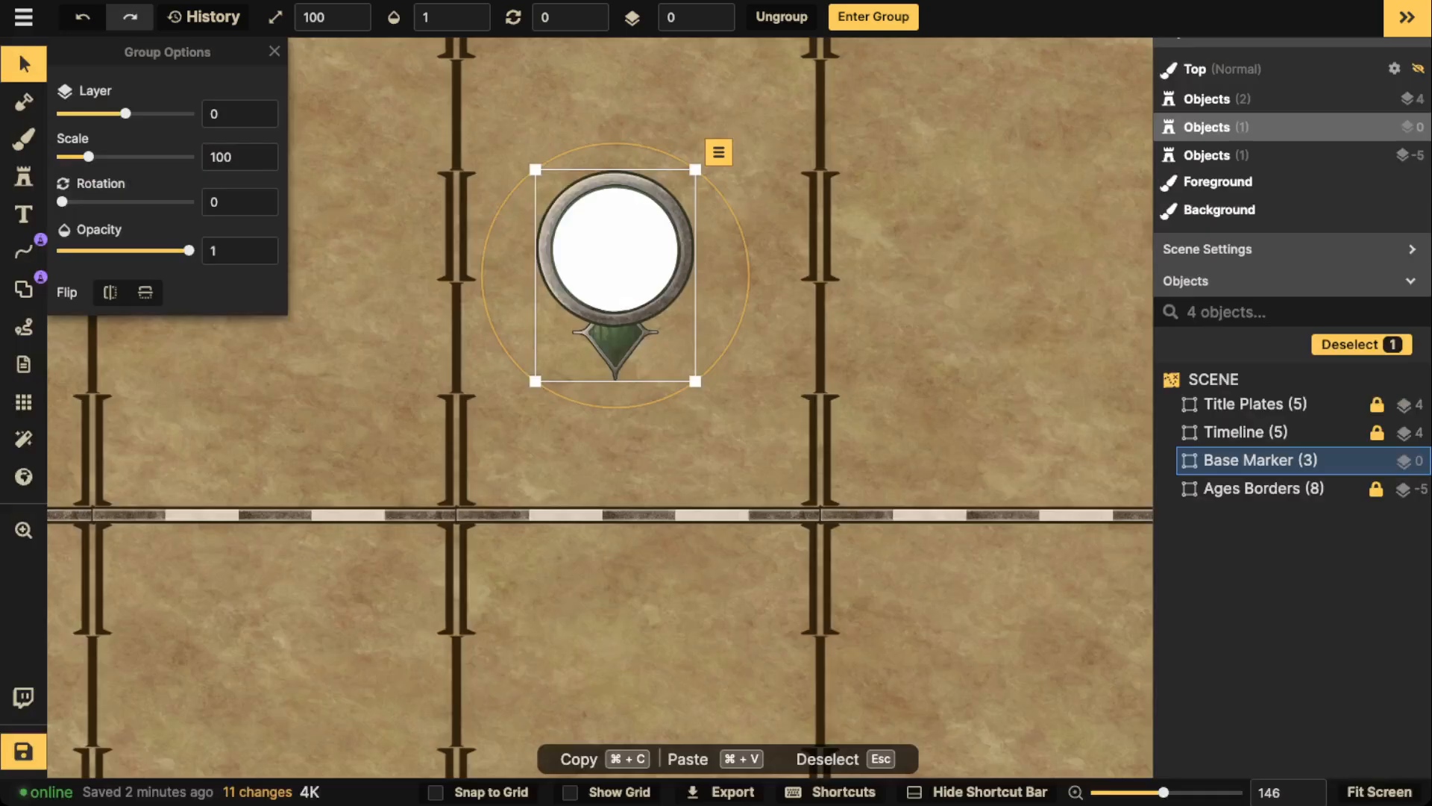
Move the Base Marker group to the upper-left corner of the map, inside the first age section.
scroll(674, 374, "down", 5)
key("Escape")
mouse_move(632, 321)
left_mouse_down()
mouse_move(339, 241)
mouse_move(329, 256)
left_mouse_up()
double_click(329, 255)
scroll(329, 255, "up", 1)
scroll(338, 258, "up", 3)
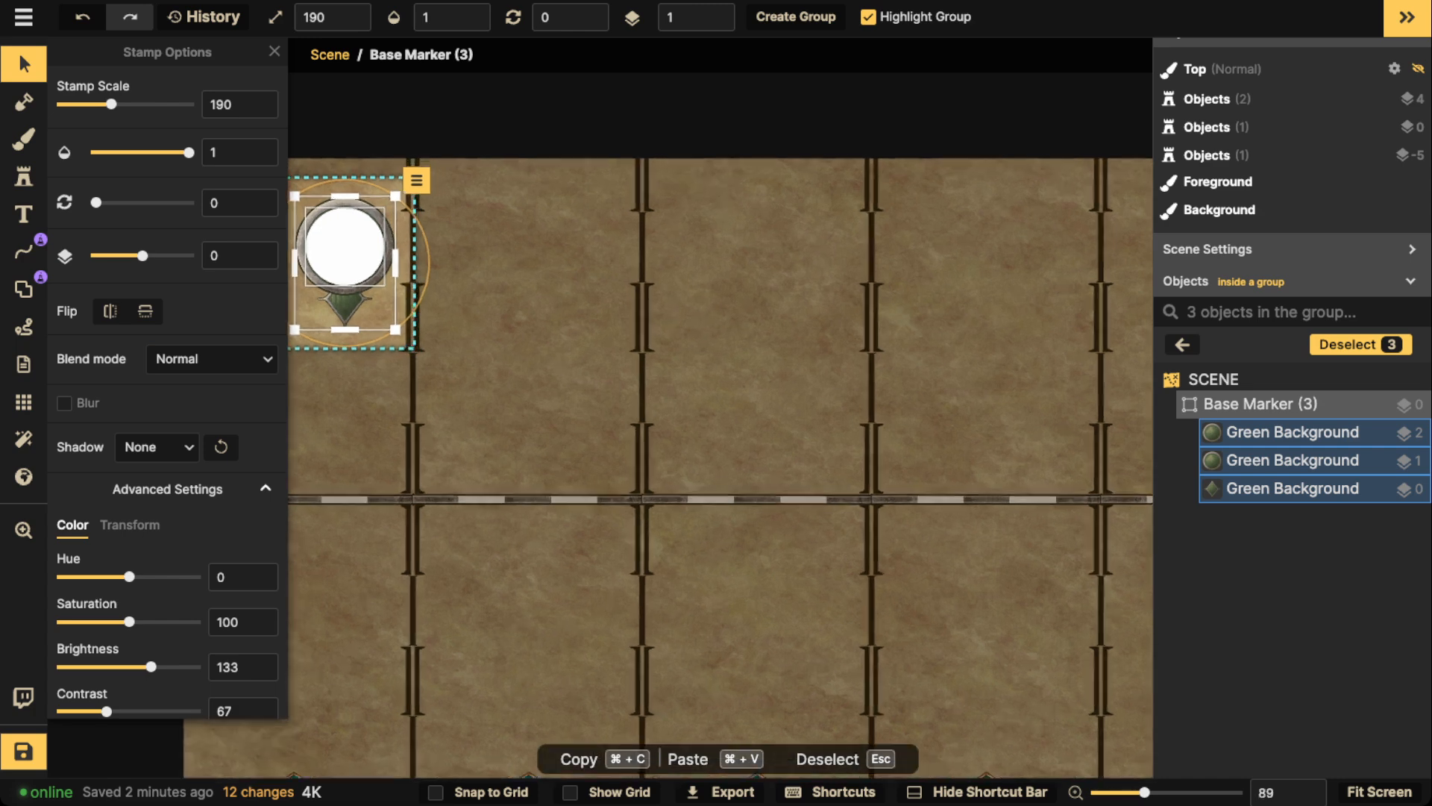
key("Escape")
key("Escape")
scroll(351, 258, "down", 2)
mouse_move(348, 262)
left_mouse_down()
mouse_move(287, 249)
mouse_move(466, 259)
left_mouse_up()
double_click(287, 248)
key("Escape")
key("Escape")
double_click(466, 250)
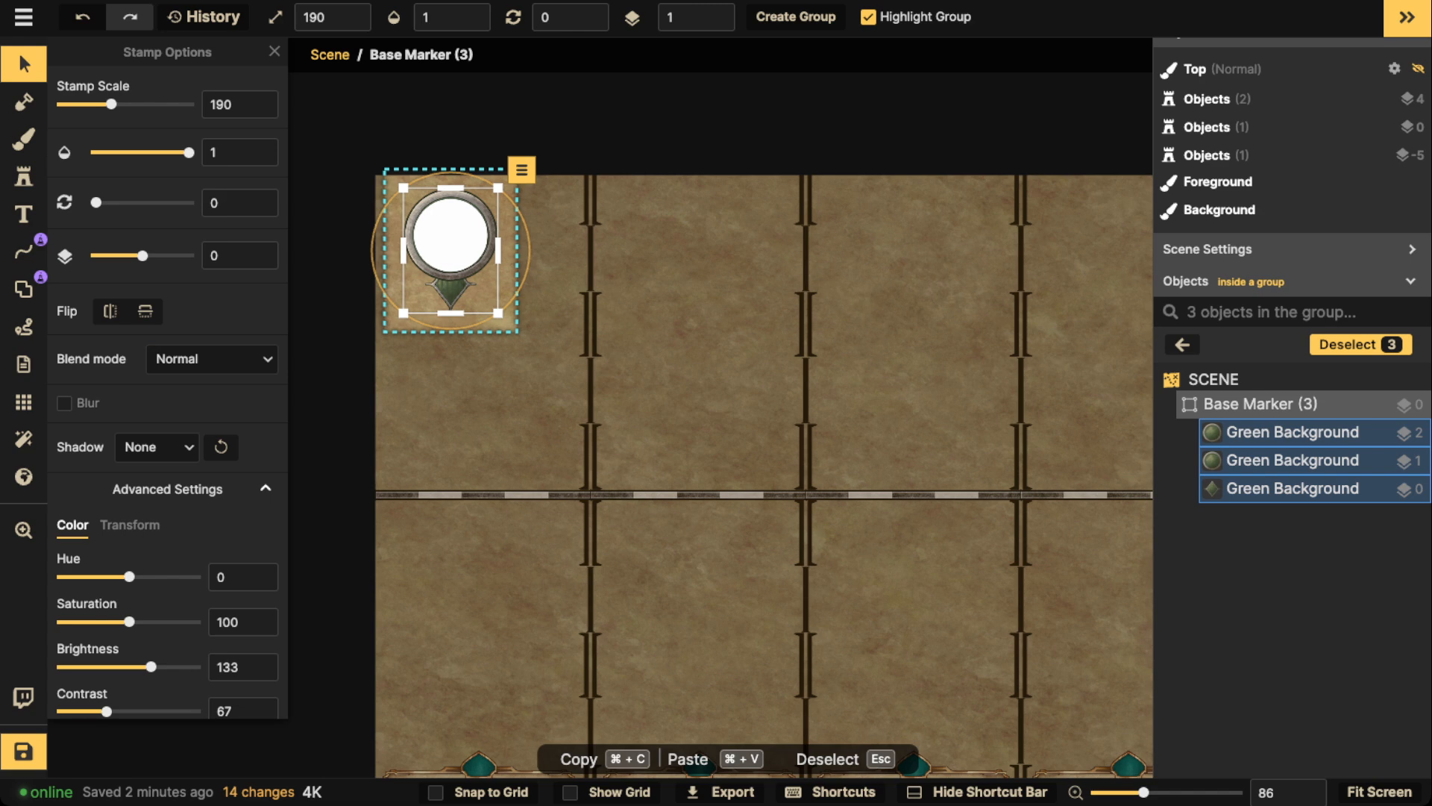
Duplicate the Base Marker group and place the copy above the timeline in the second age section.
scroll(425, 287, "up", 2)
key("Escape")
key("Escape")
left_click(425, 286)
left_click(425, 286)
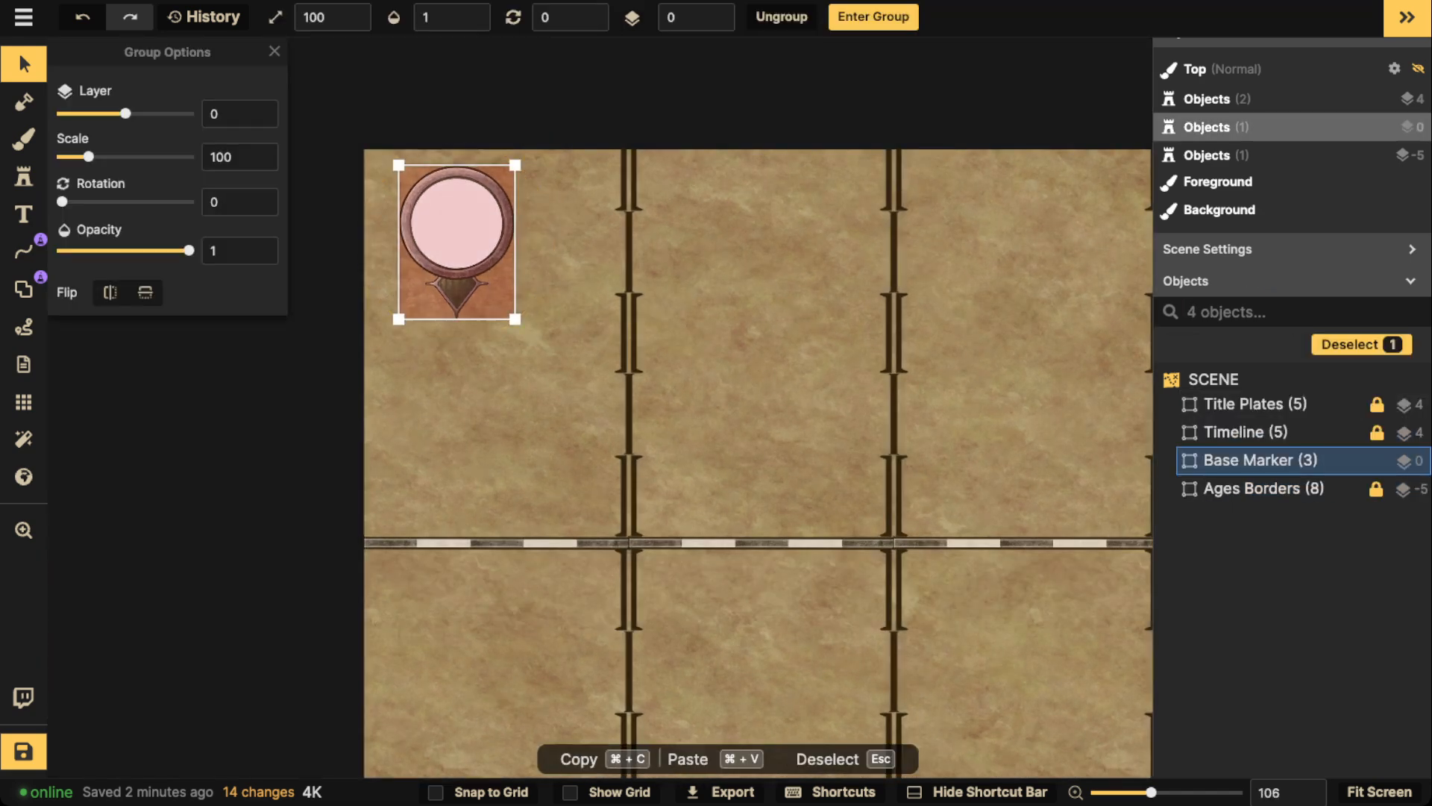
key("super+v")
left_click_drag(704, 336, 760, 355)
double_click(761, 355)
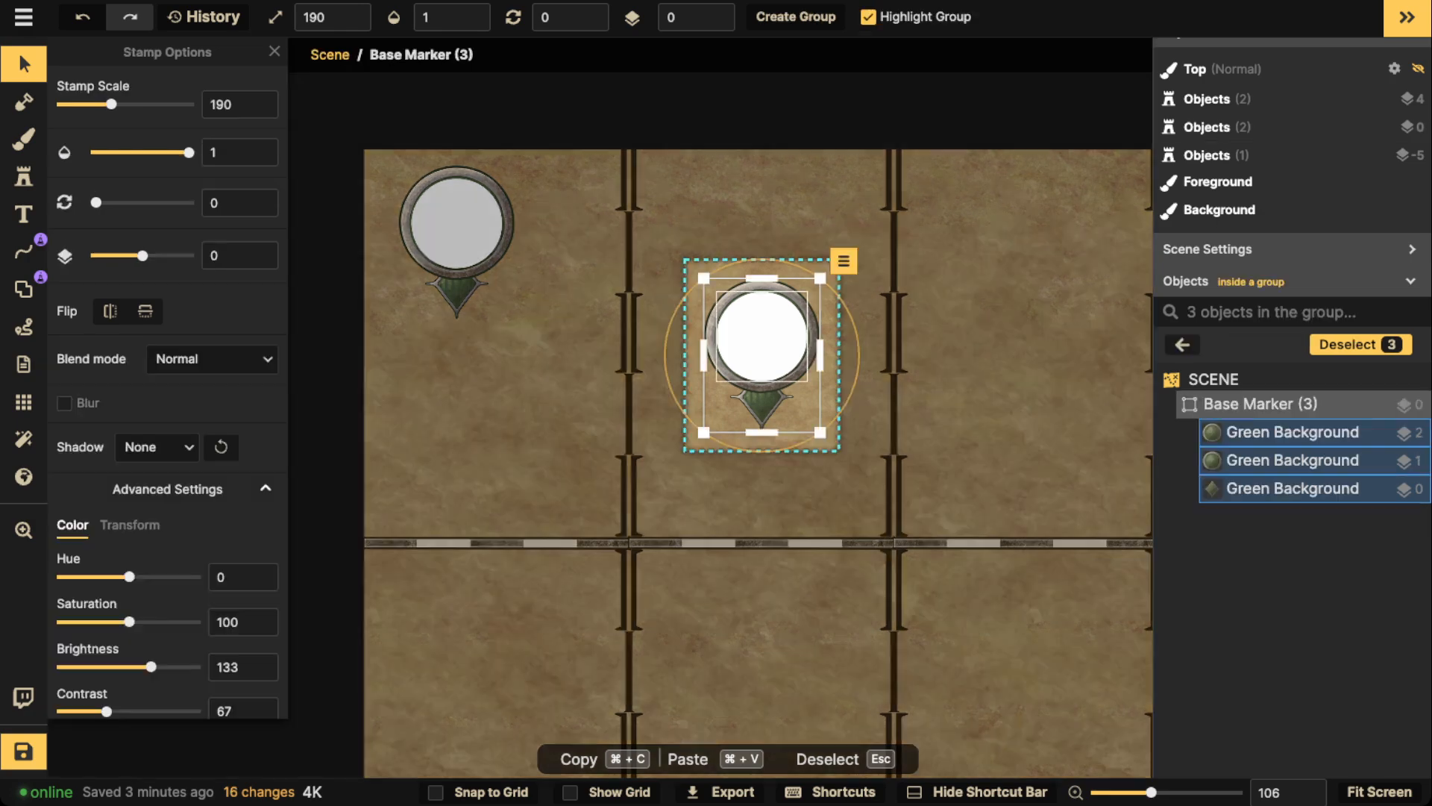
scroll(774, 332, "up", 2)
key("Escape")
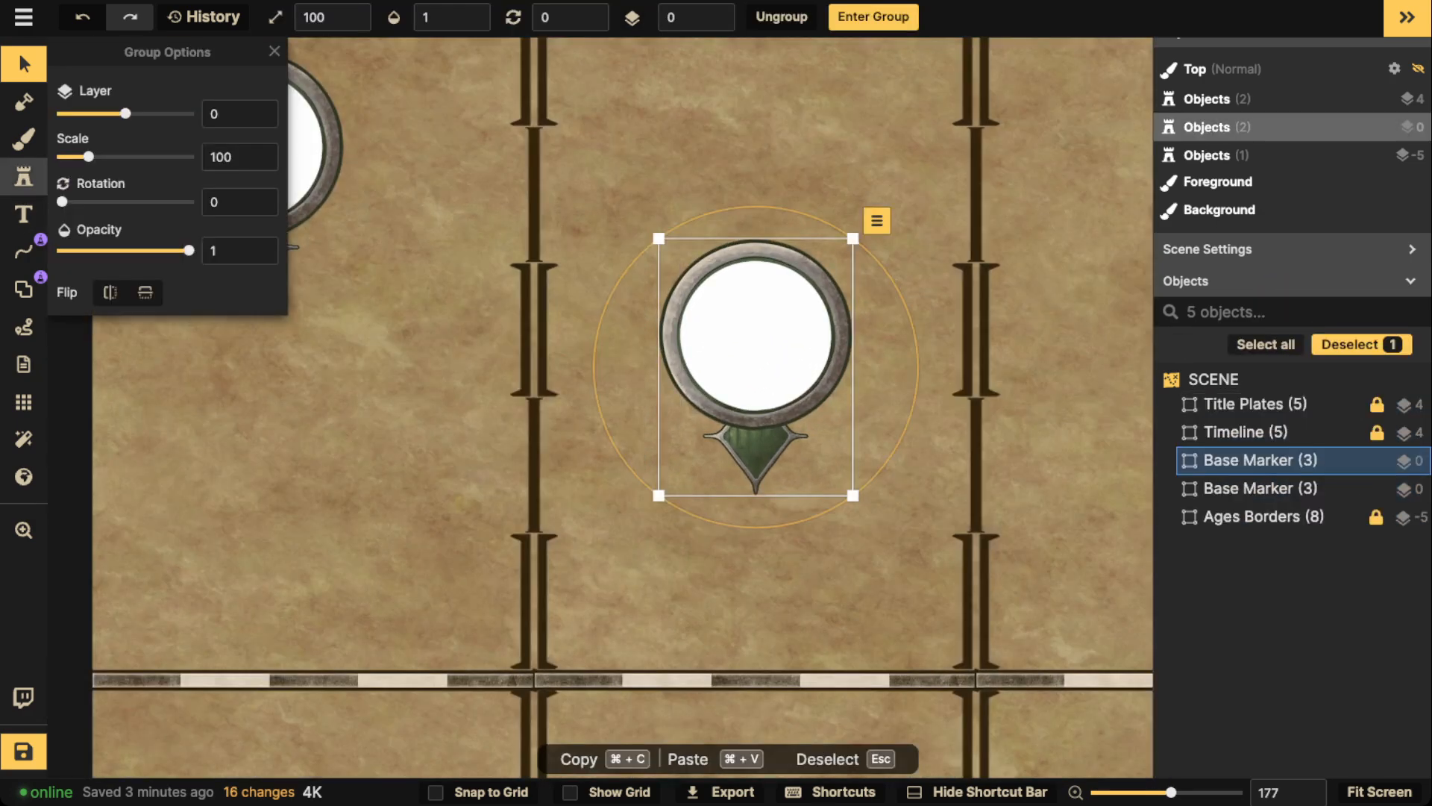
Open the stamp catalog's Parchment World collection and expand all of its assets.
left_click(23, 177)
left_click(77, 212)
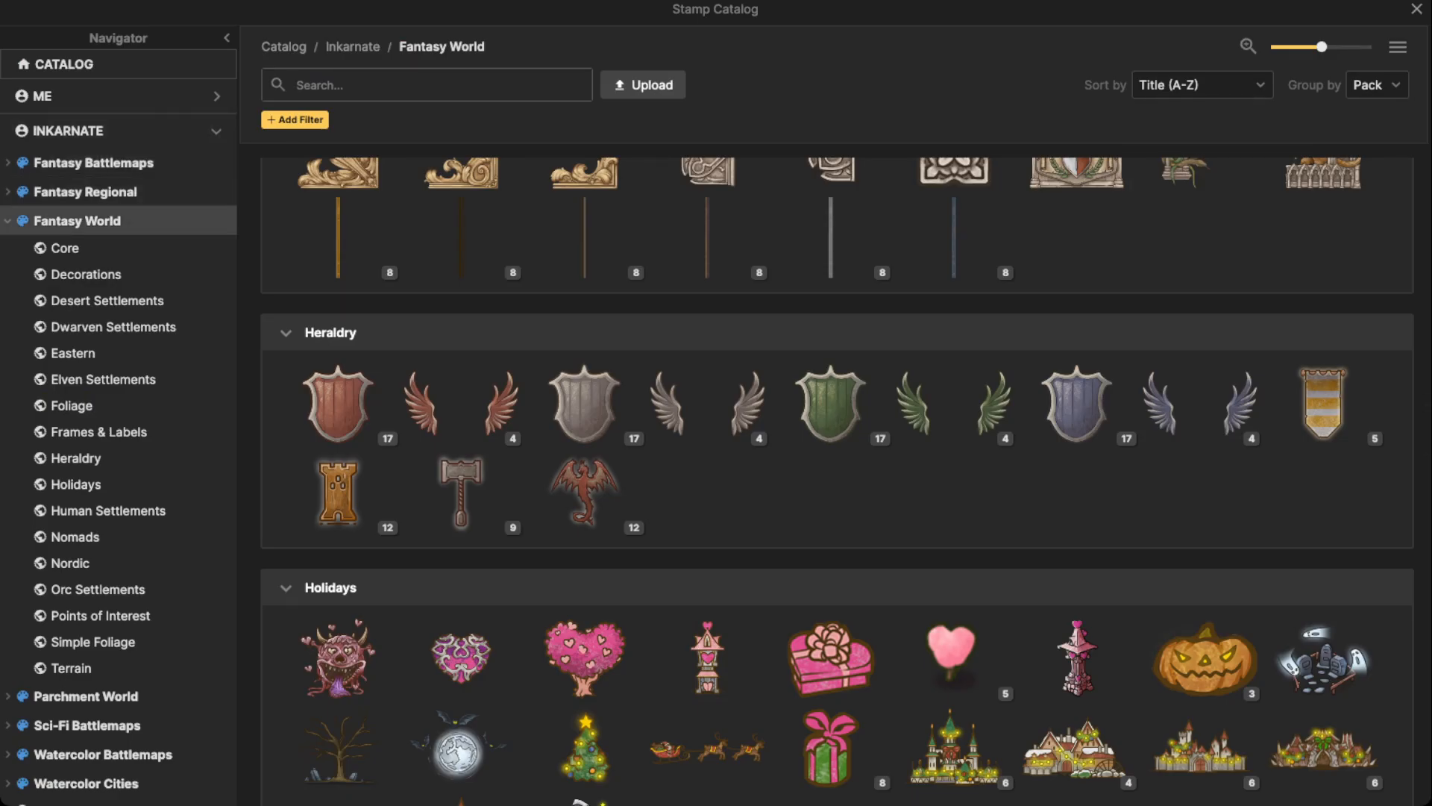
left_click(77, 221)
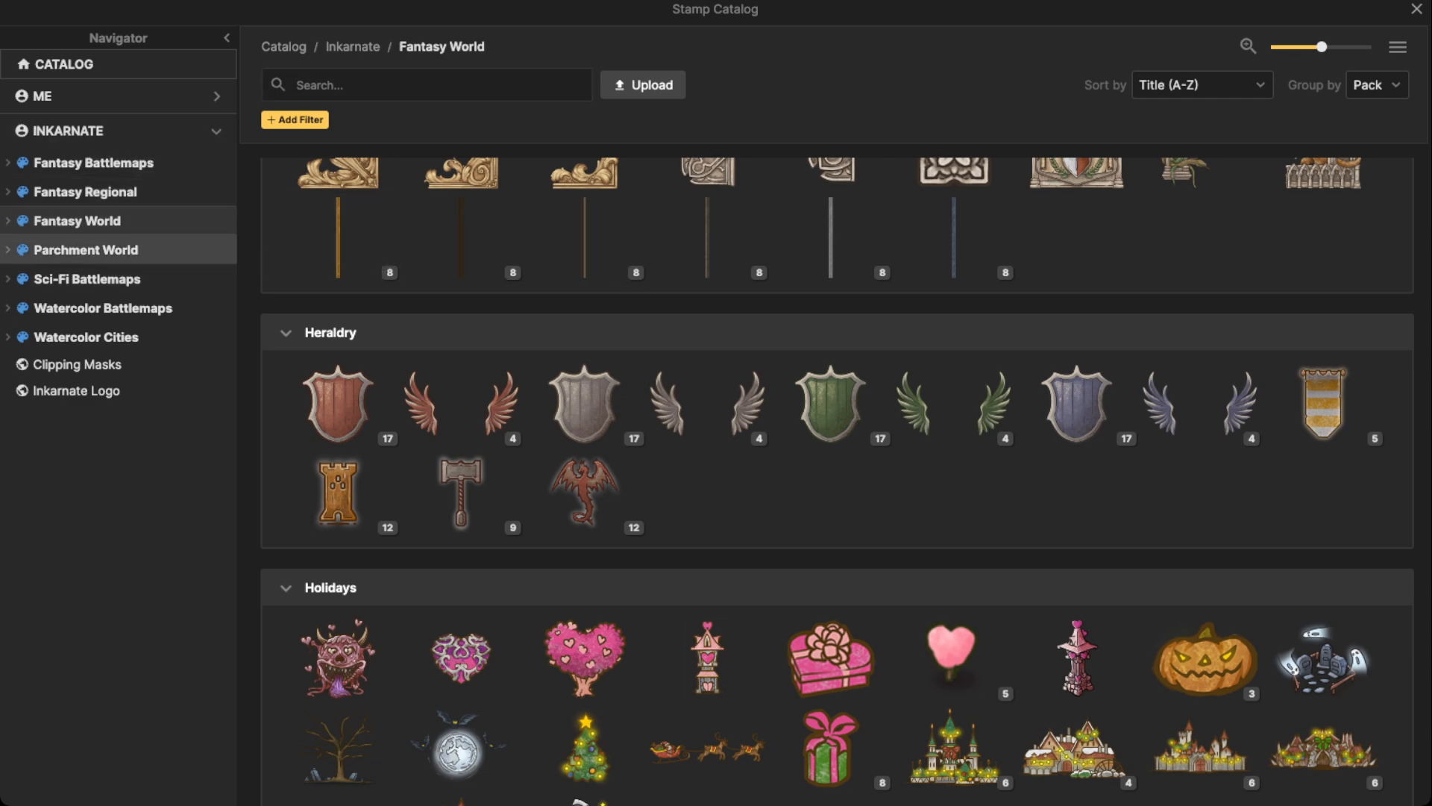
left_click(85, 249)
scroll(837, 478, "down", 10)
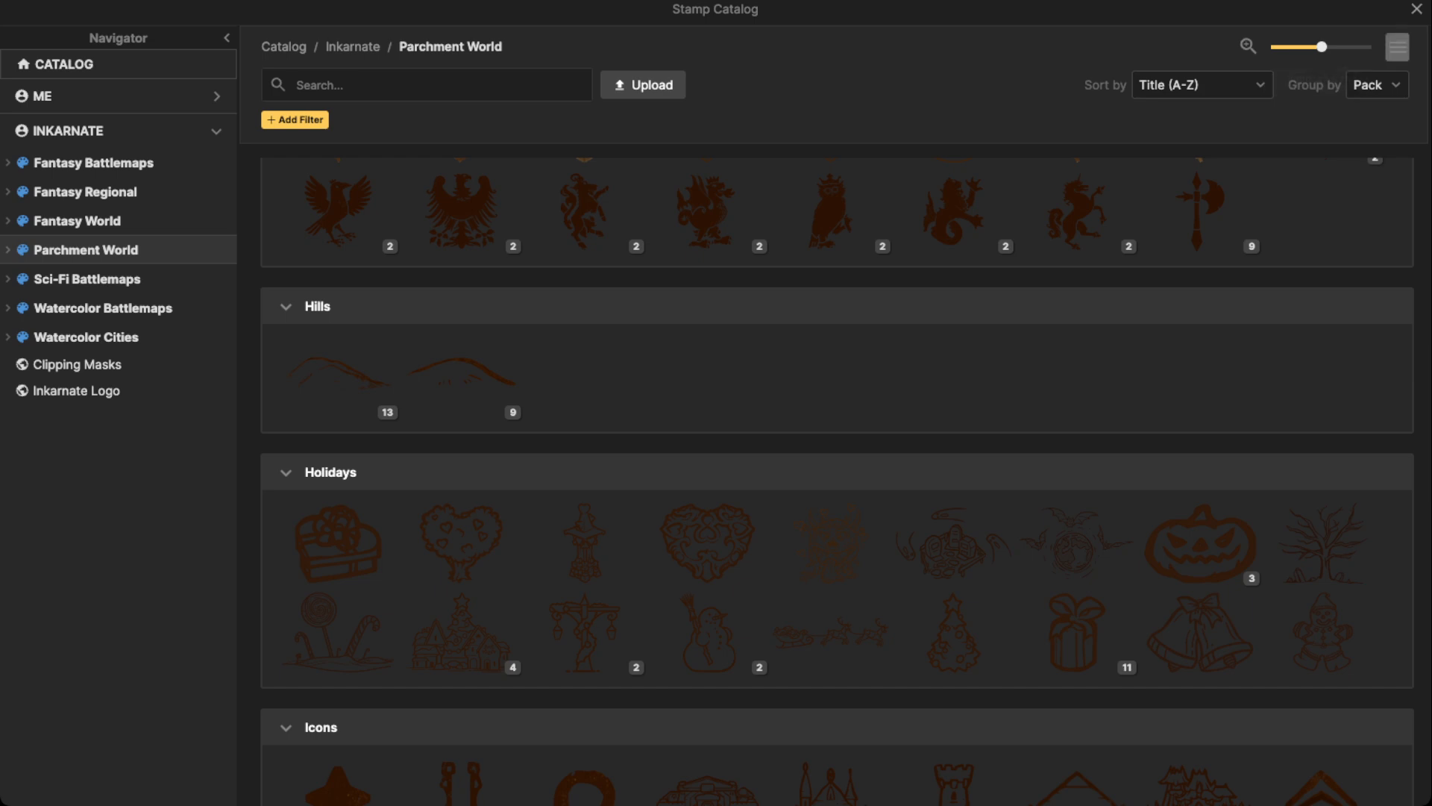
left_click(1398, 47)
left_click(1325, 108)
Choose the crossed-swords Battle Icon stamp from the Parchment World symbols.
scroll(837, 478, "down", 15)
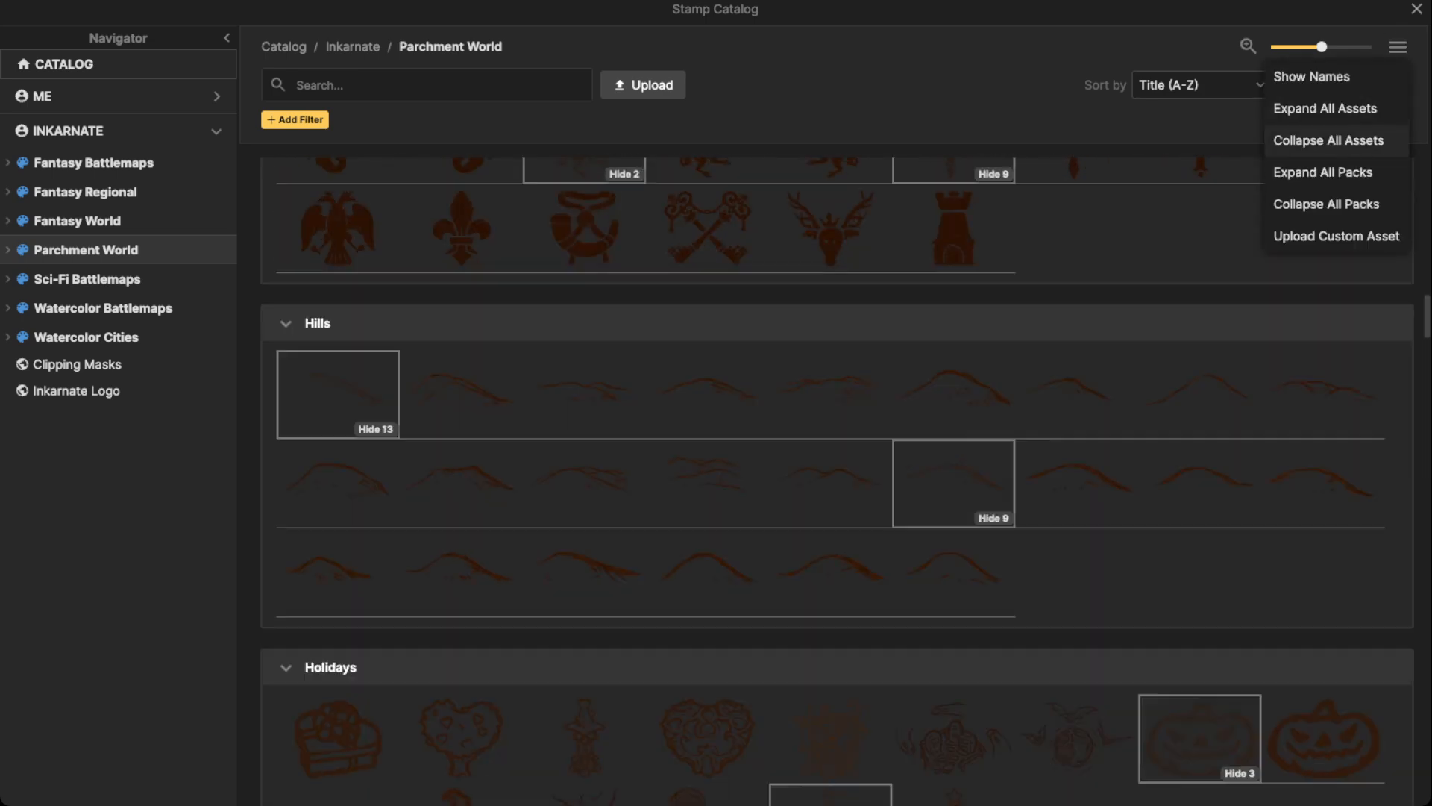
scroll(707, 433, "down", 15)
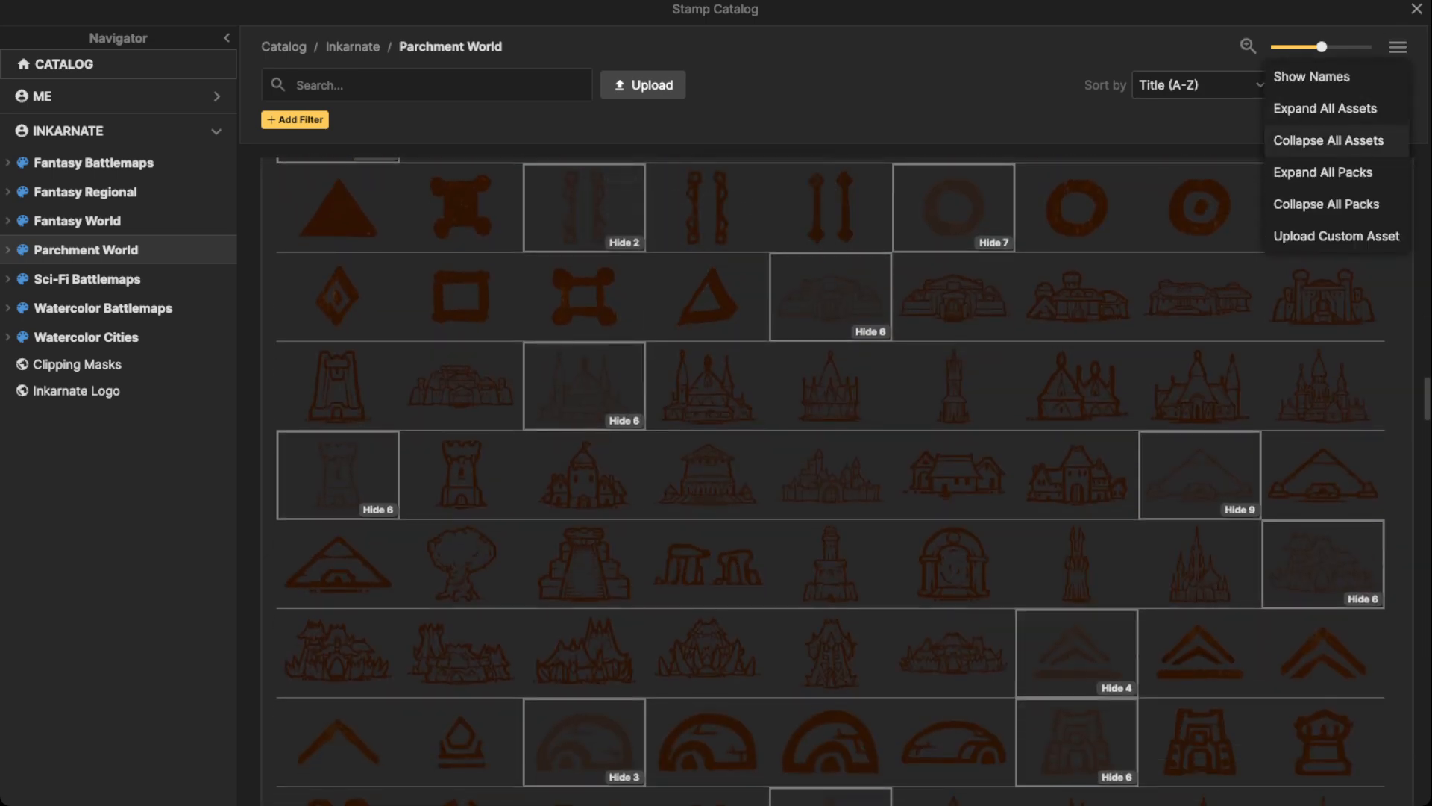
scroll(708, 433, "down", 15)
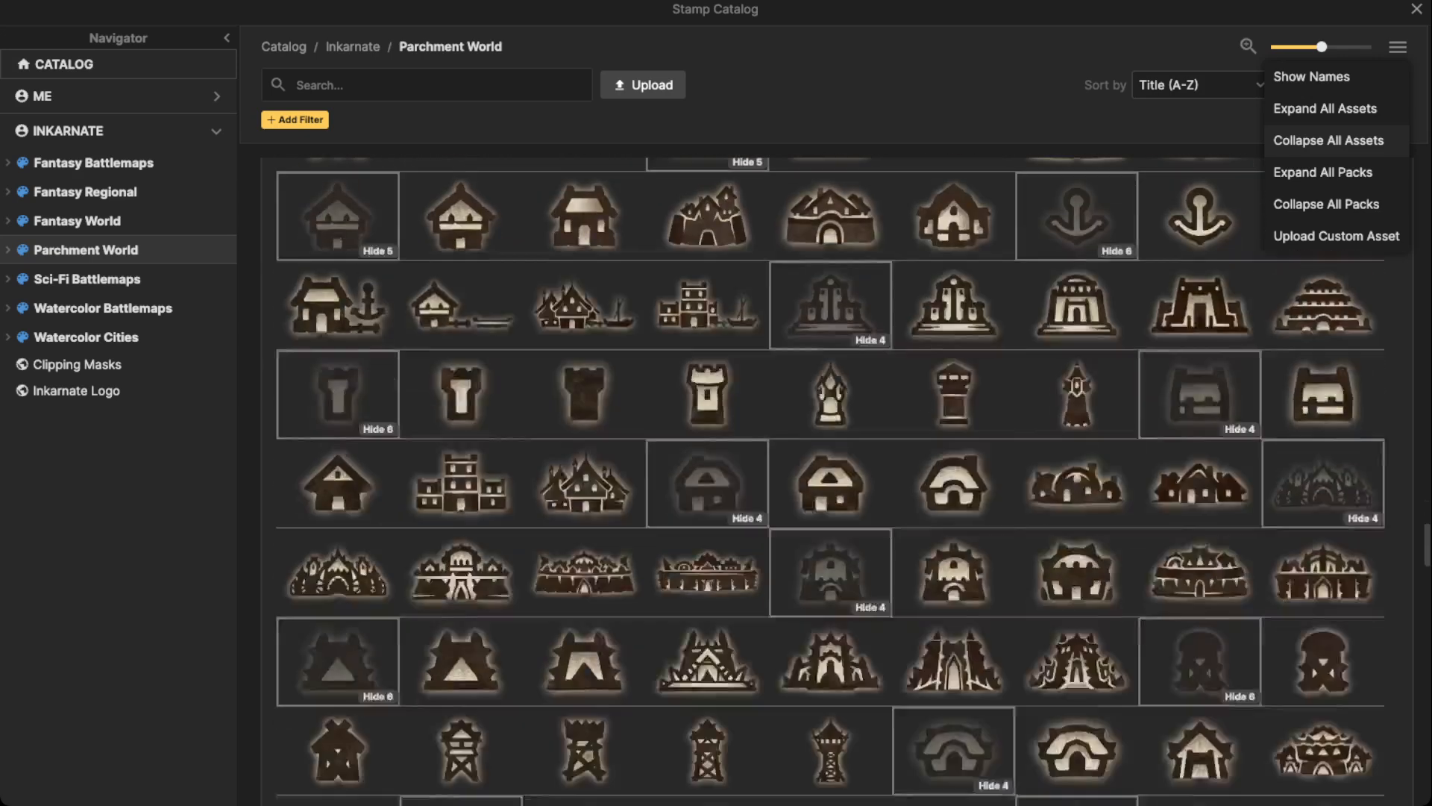
scroll(707, 433, "down", 10)
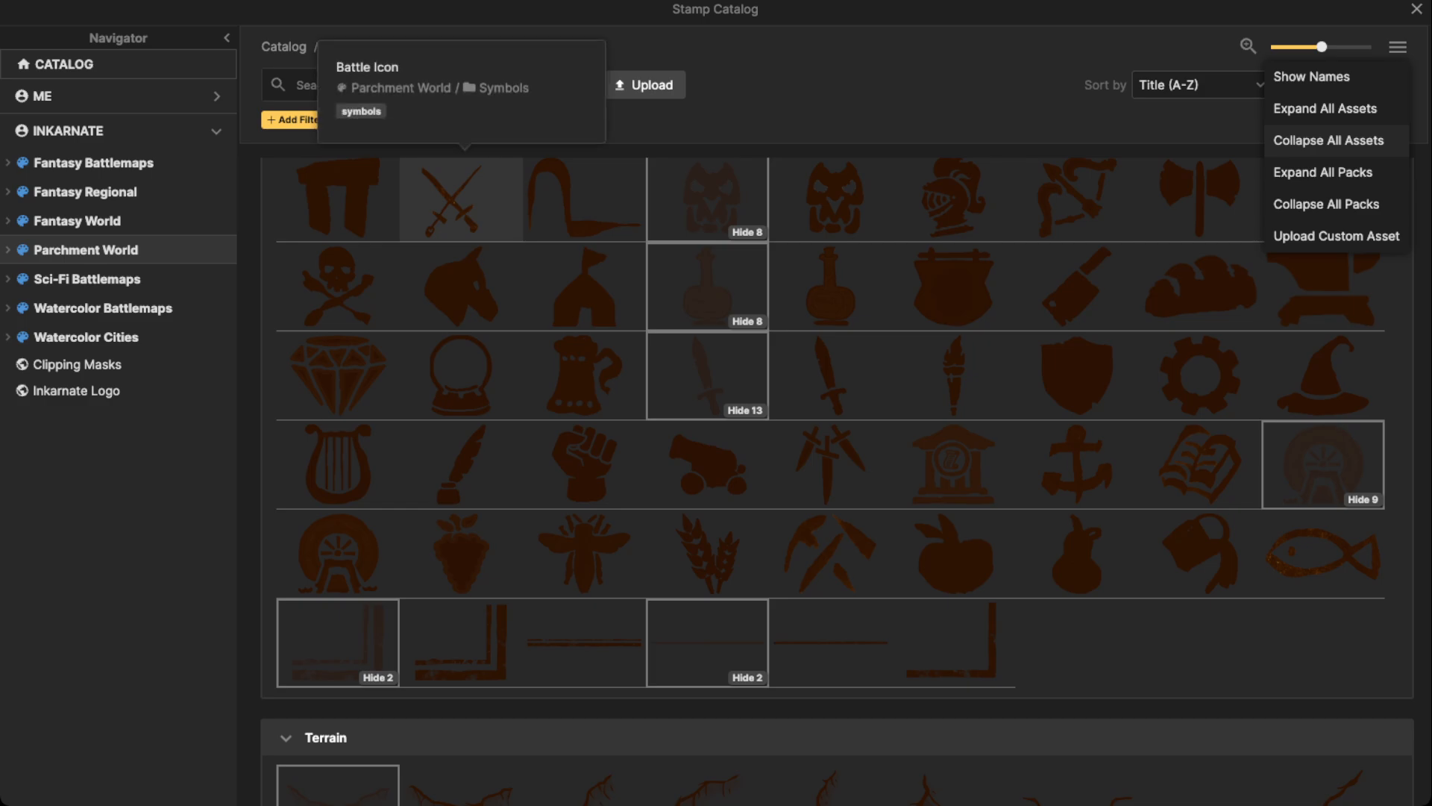
left_click(461, 198)
scroll(736, 333, "down", 3)
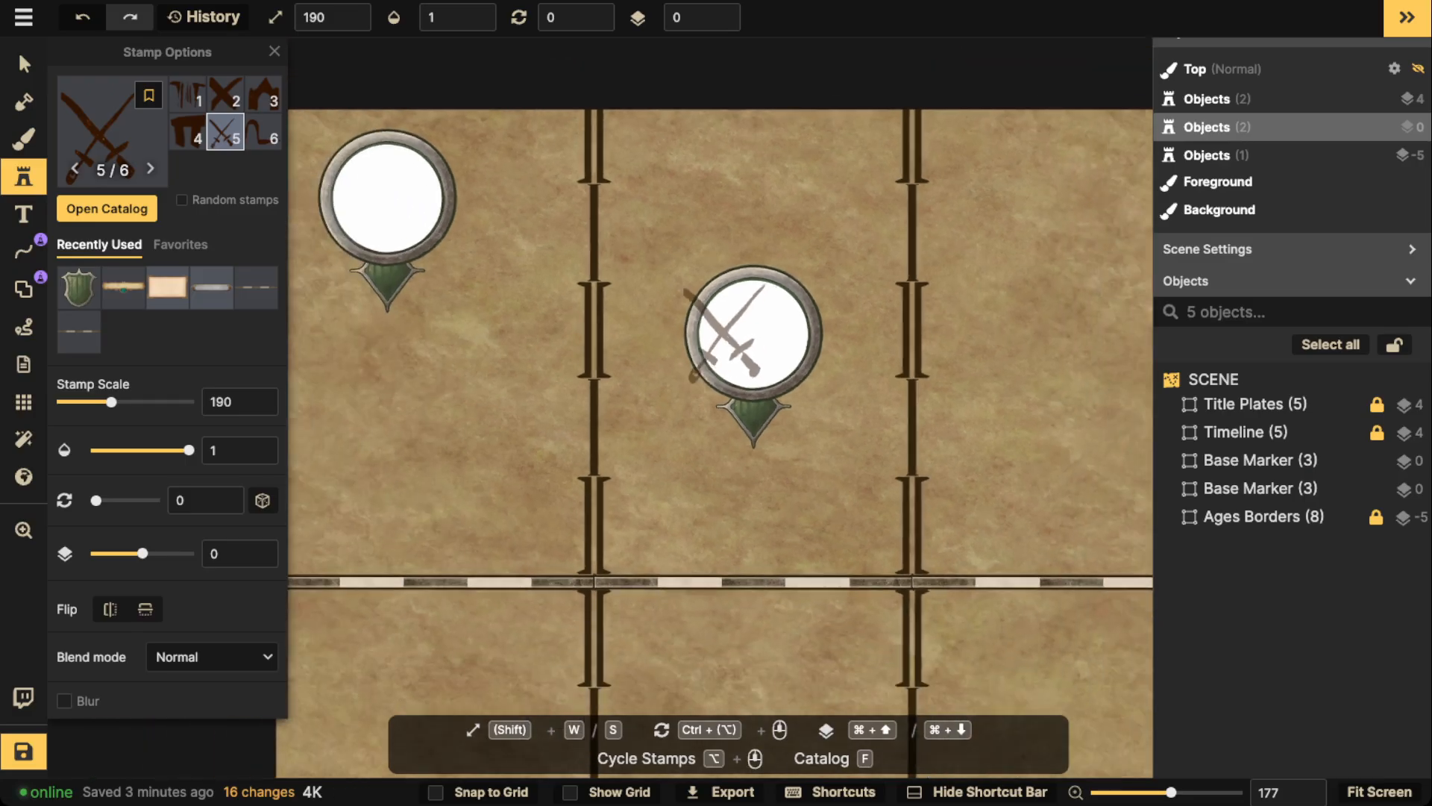
left_click(534, 195)
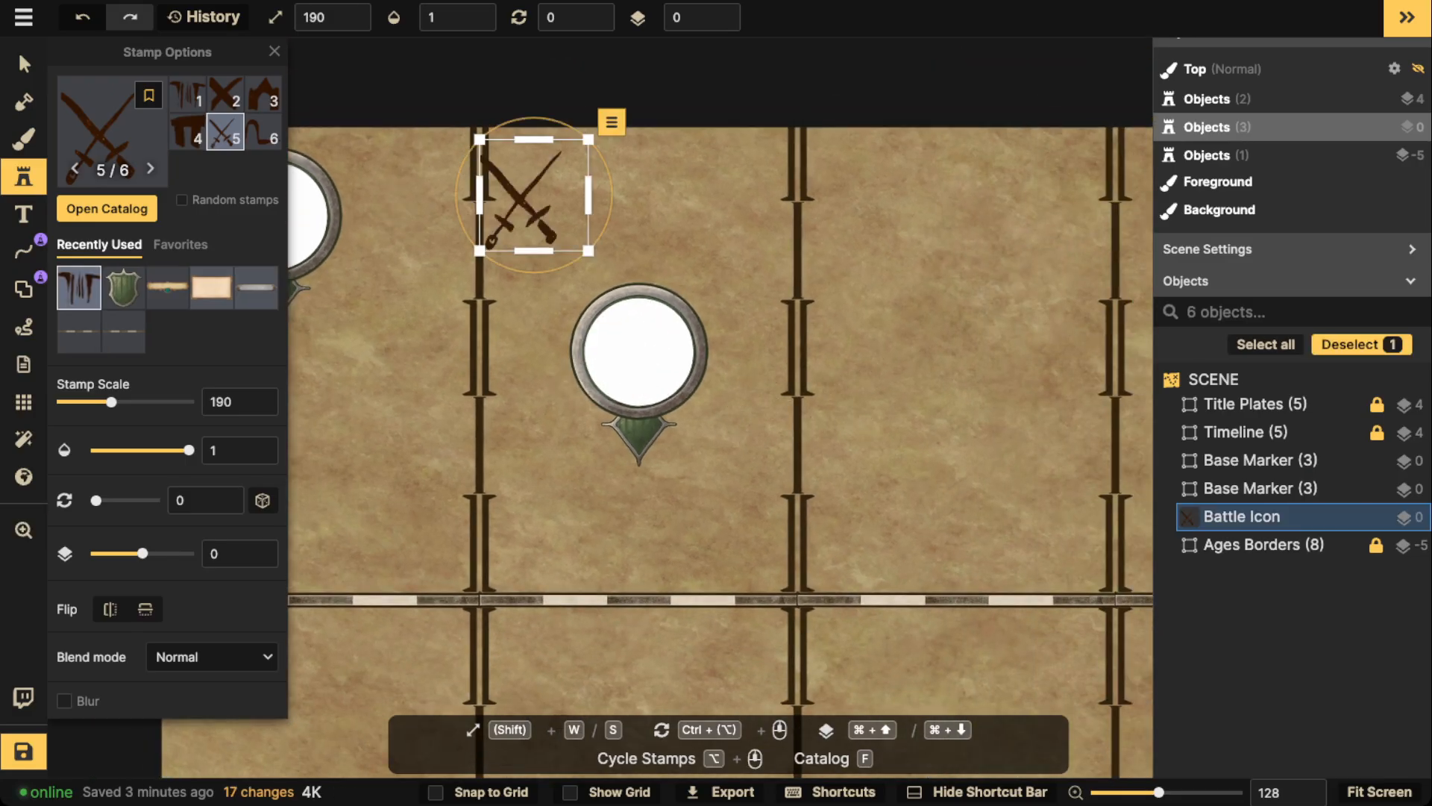
key("Delete")
Enter the duplicated Base Marker group and place the Battle Icon at scale 120 on its white disc.
left_click(24, 64)
left_click(639, 350)
double_click(639, 350)
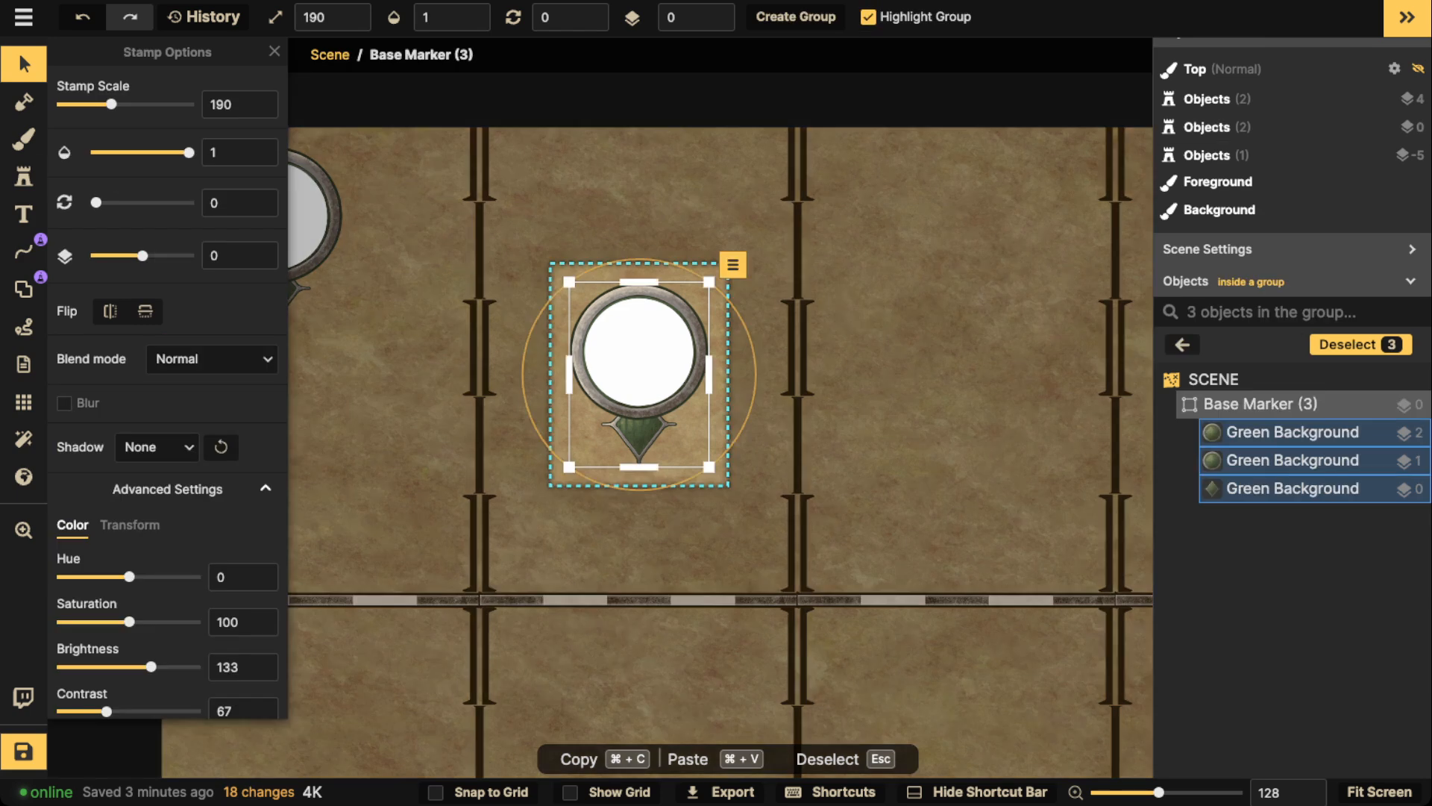
left_click(24, 176)
scroll(614, 341, "up", 4)
key("s")
key("s")
key("s")
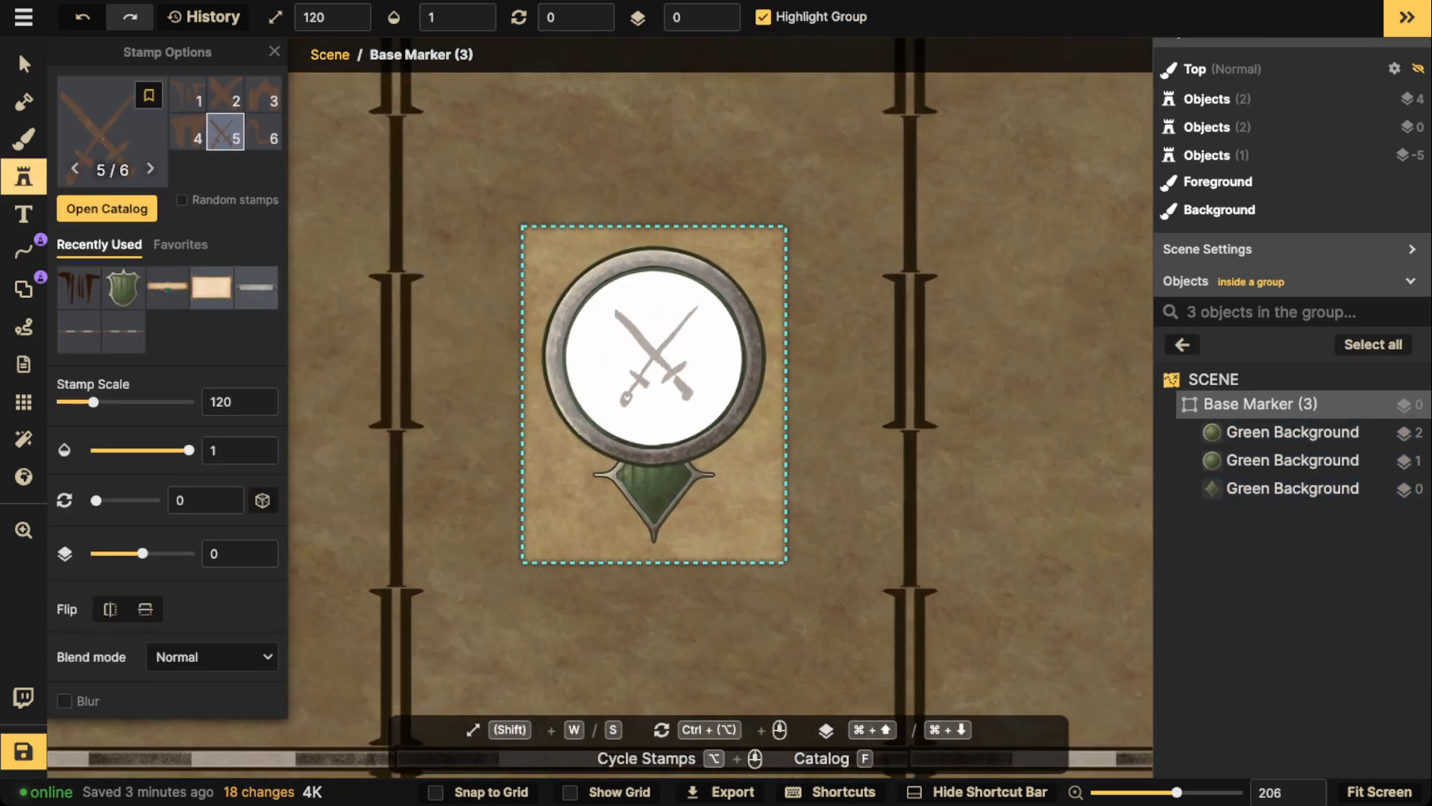
left_click(667, 352)
Raise the Battle Icon to layer 3 so it sits above the white disc.
left_click(24, 64)
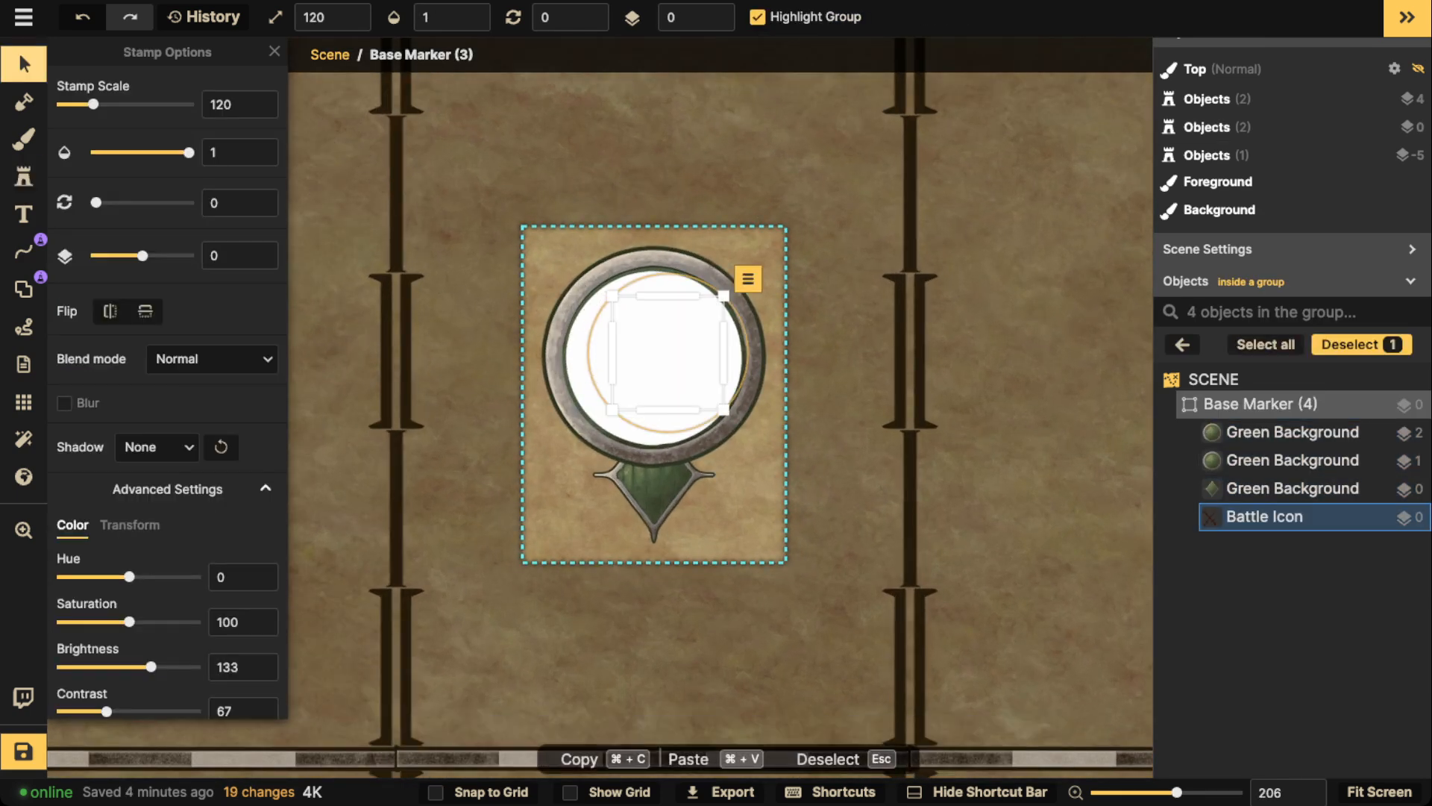
left_click(720, 11)
left_click(720, 11)
left_click(720, 11)
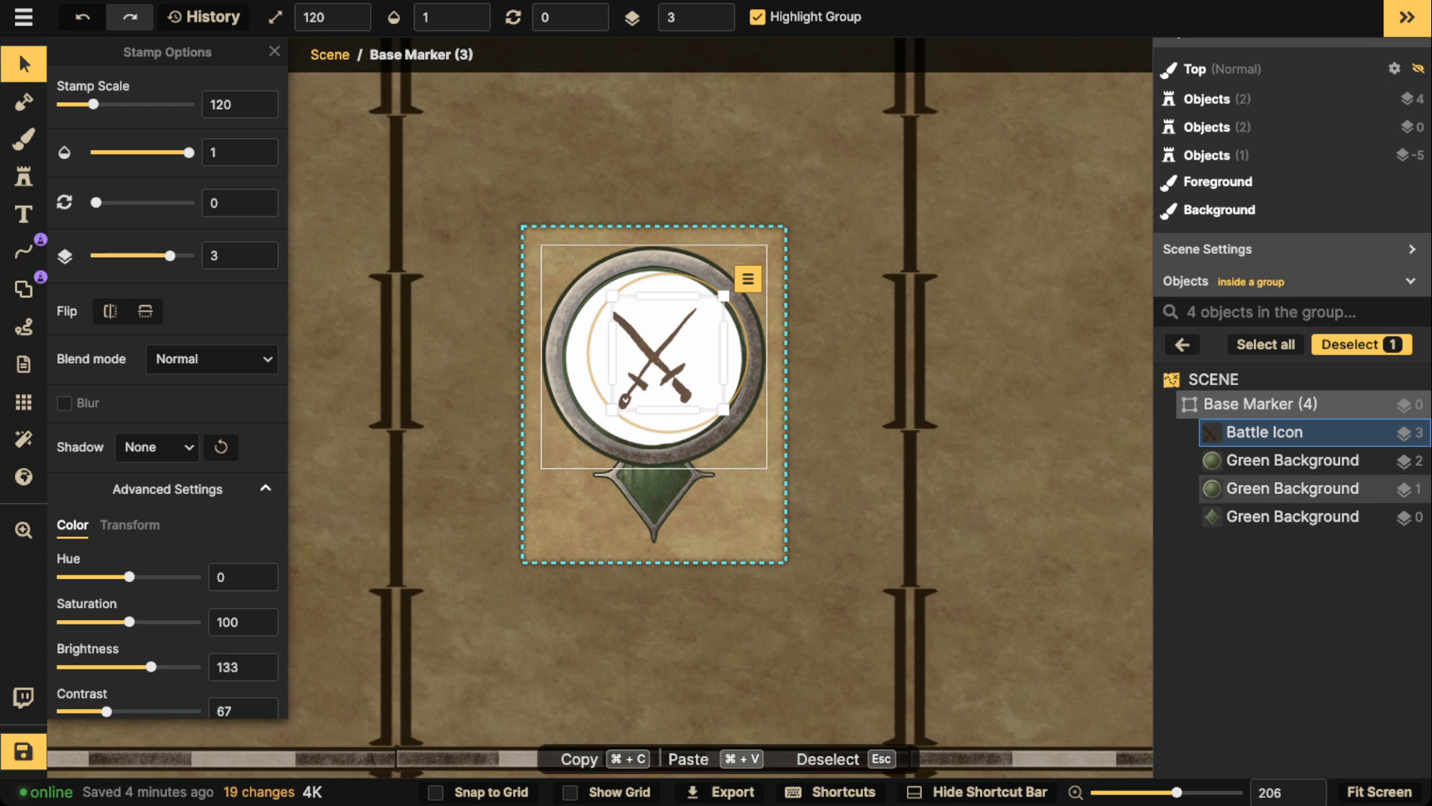
Turn the Battle Icon black with brightness 0 and enlarge it to scale 130.
scroll(168, 392, "down", 1)
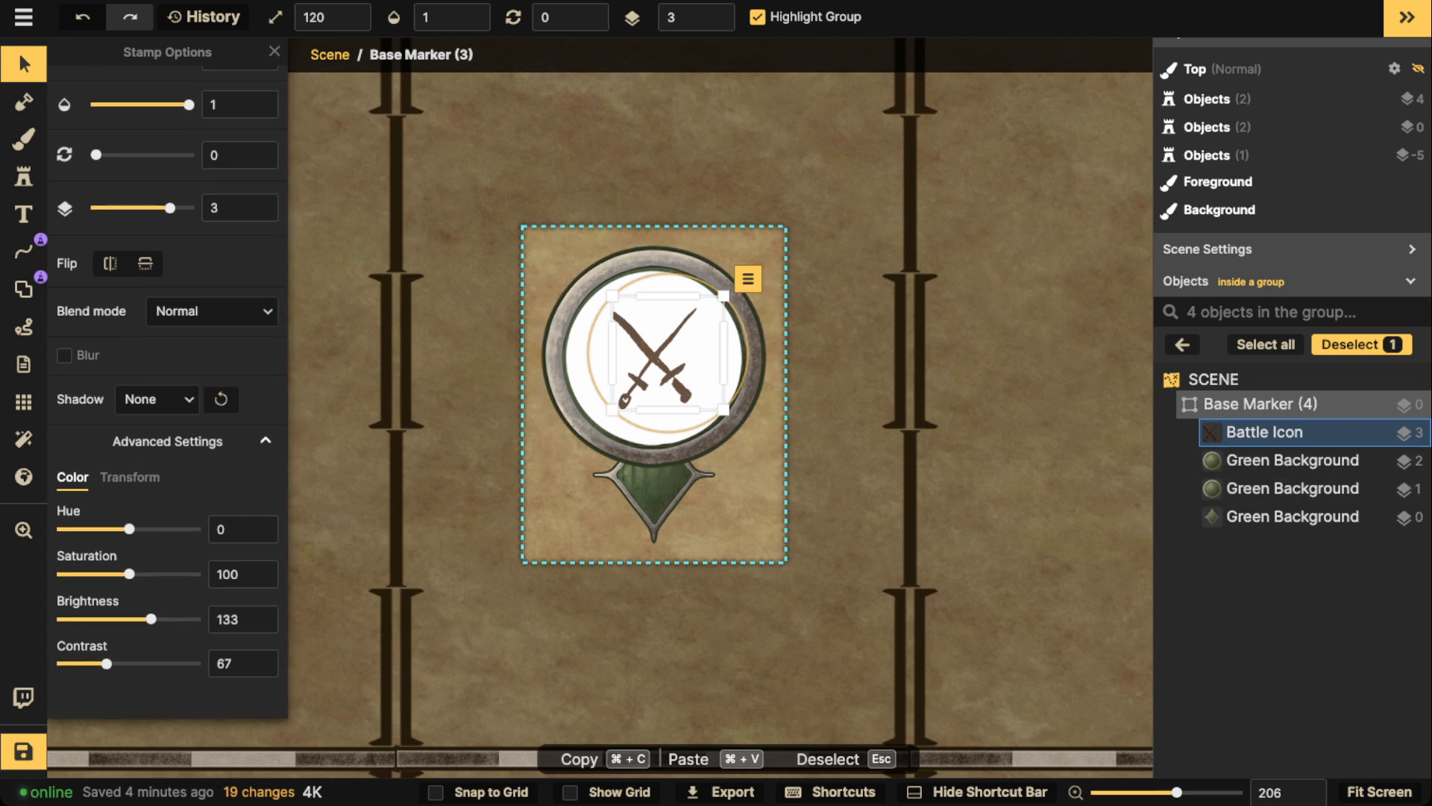
left_click_drag(151, 619, 58, 618)
key("bracketright")
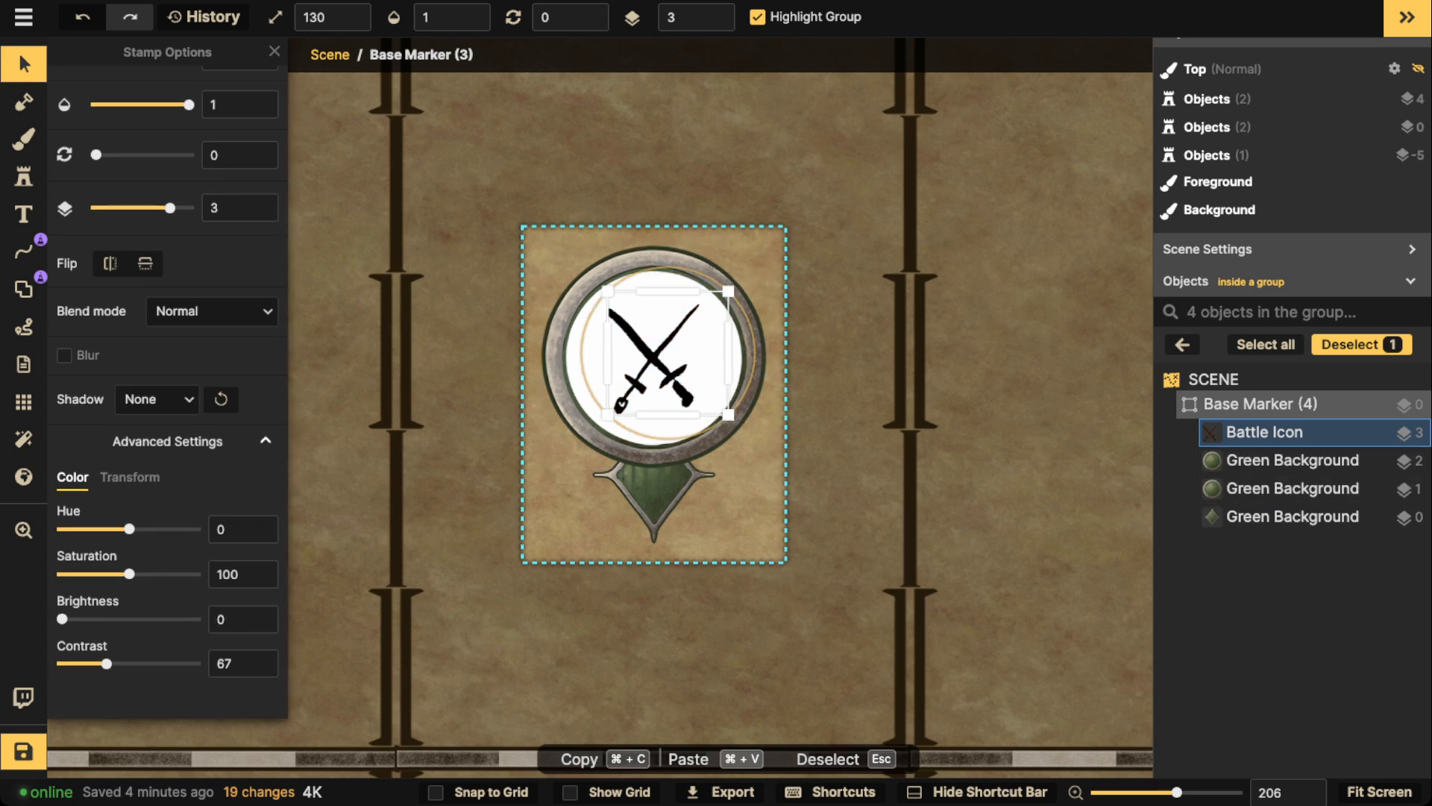
Centre the Battle Icon on its white disc, rotate it to 356, and leave the marker group.
left_click_drag(653, 358, 652, 360)
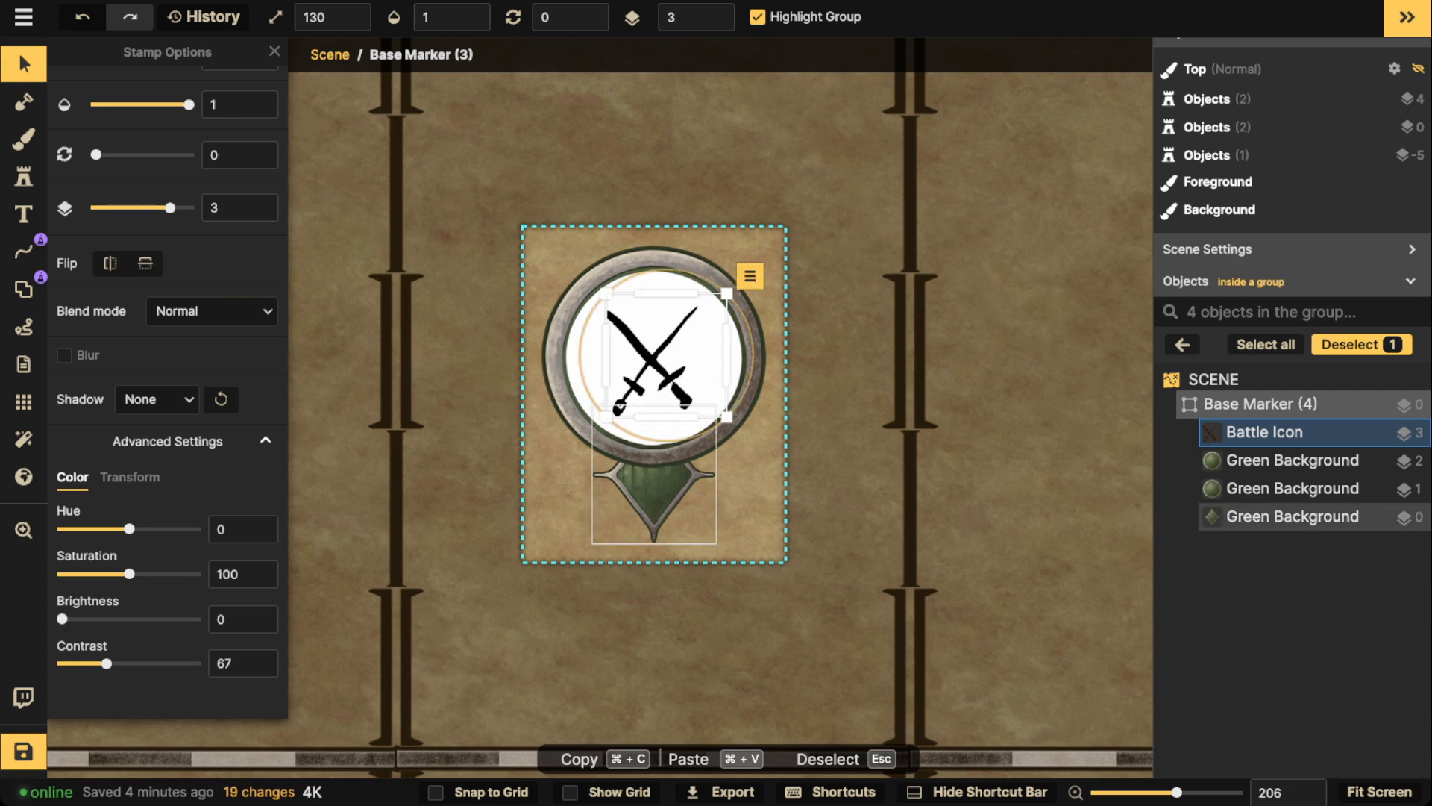
left_click_drag(666, 443, 673, 442)
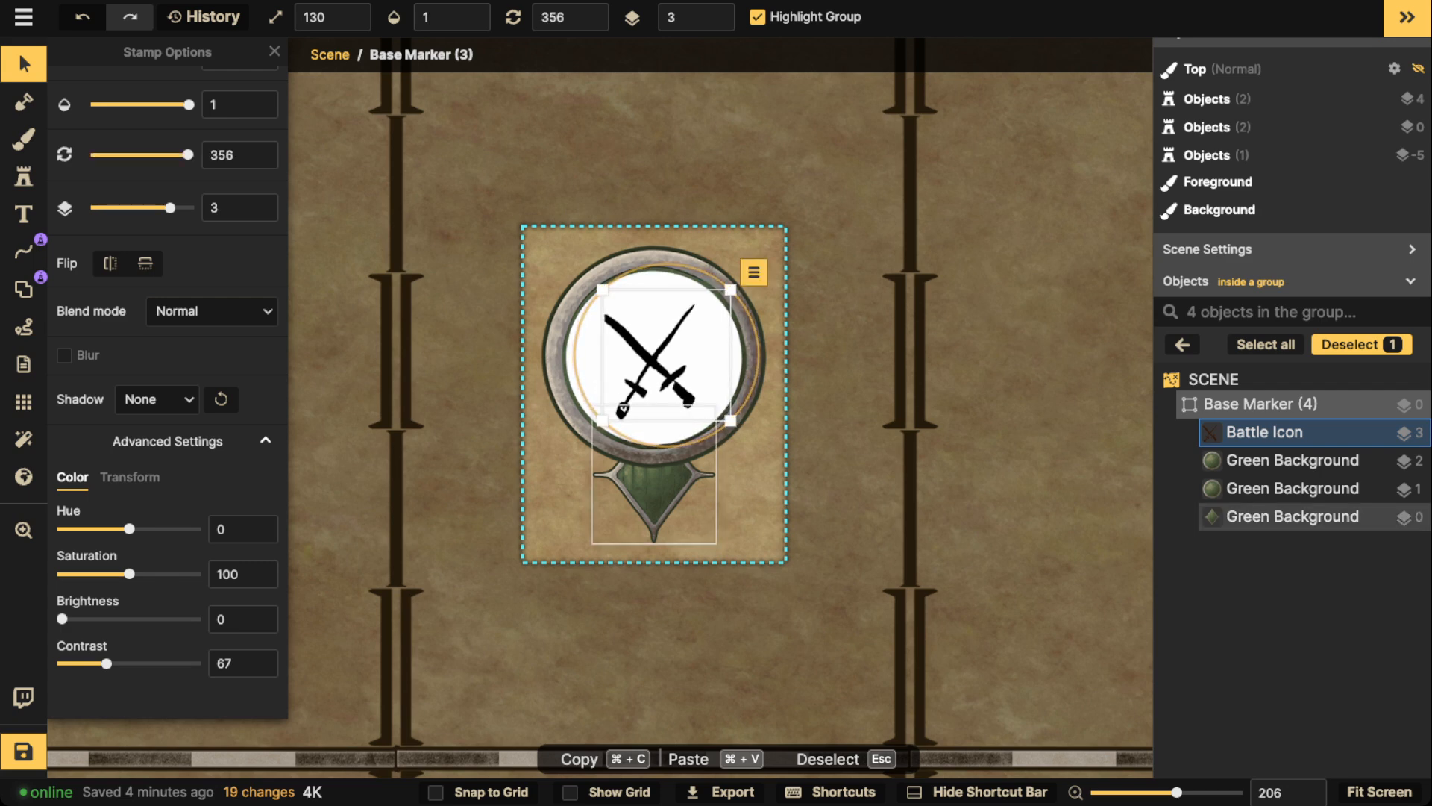
key("Escape")
scroll(552, 385, "down", 5)
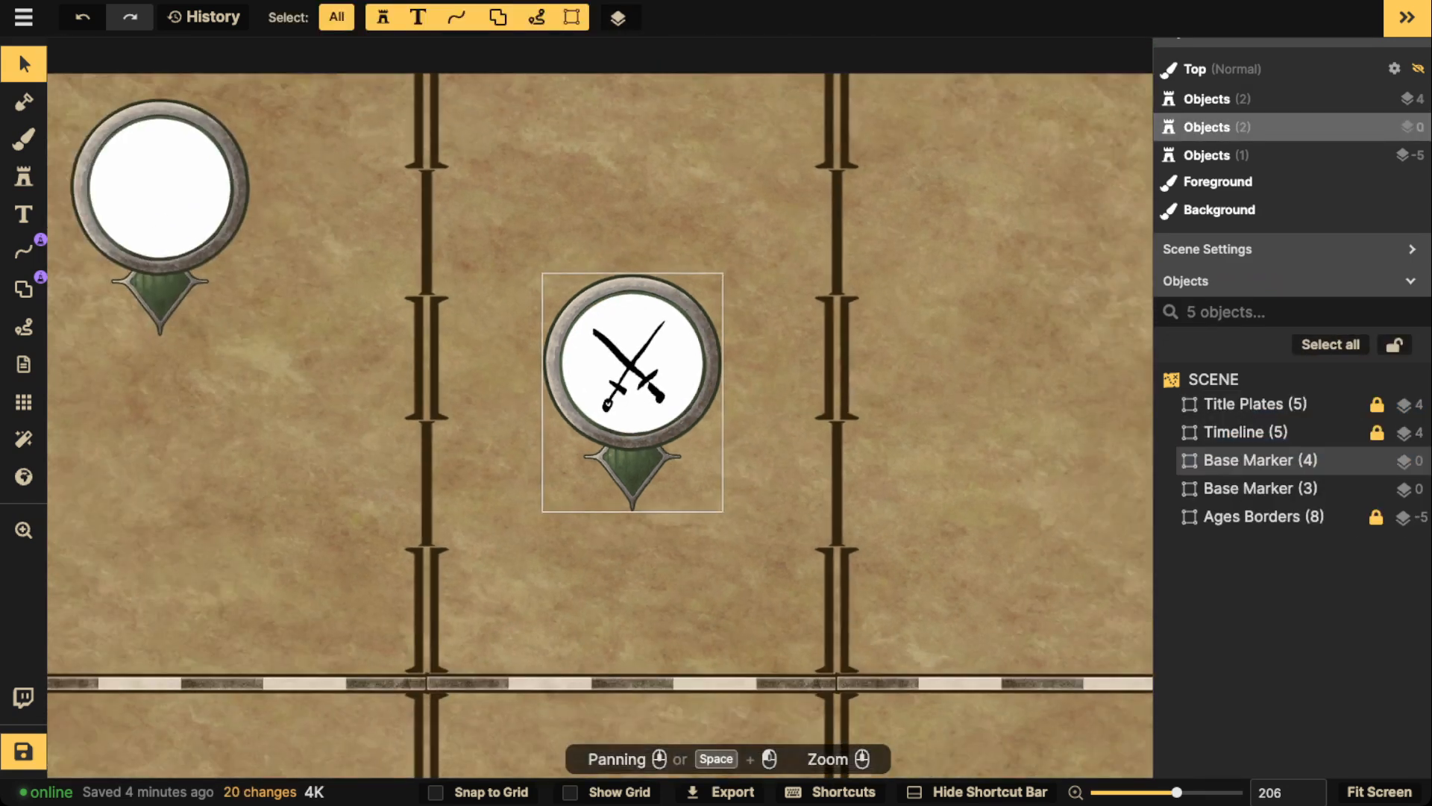
Scale the battle marker group to 50 and place a duplicate diagonally below it, just above the timeline bar.
mouse_move(610, 370)
left_mouse_down()
mouse_move(665, 435)
mouse_move(603, 406)
left_mouse_up()
left_click_drag(89, 157, 76, 157)
mouse_move(603, 417)
left_mouse_down()
mouse_move(579, 547)
mouse_move(584, 296)
mouse_move(582, 335)
left_mouse_up()
key("super+v")
mouse_move(691, 498)
left_mouse_down()
mouse_move(641, 479)
mouse_move(635, 539)
left_mouse_up()
mouse_move(581, 336)
left_mouse_down()
mouse_move(595, 458)
mouse_move(606, 445)
left_mouse_up()
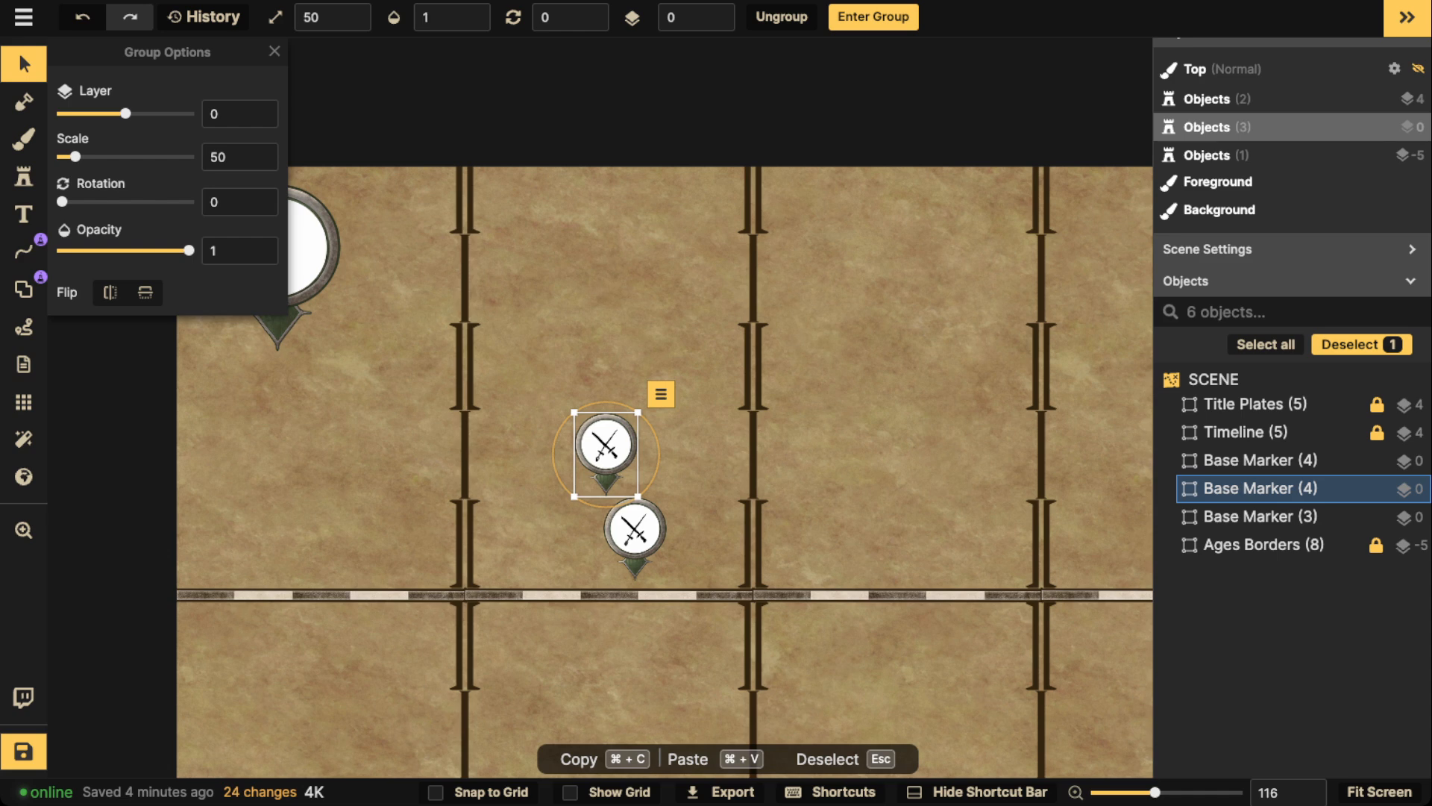
Switch to the Pen line tool and give its stroke a plain black colour.
left_click(24, 252)
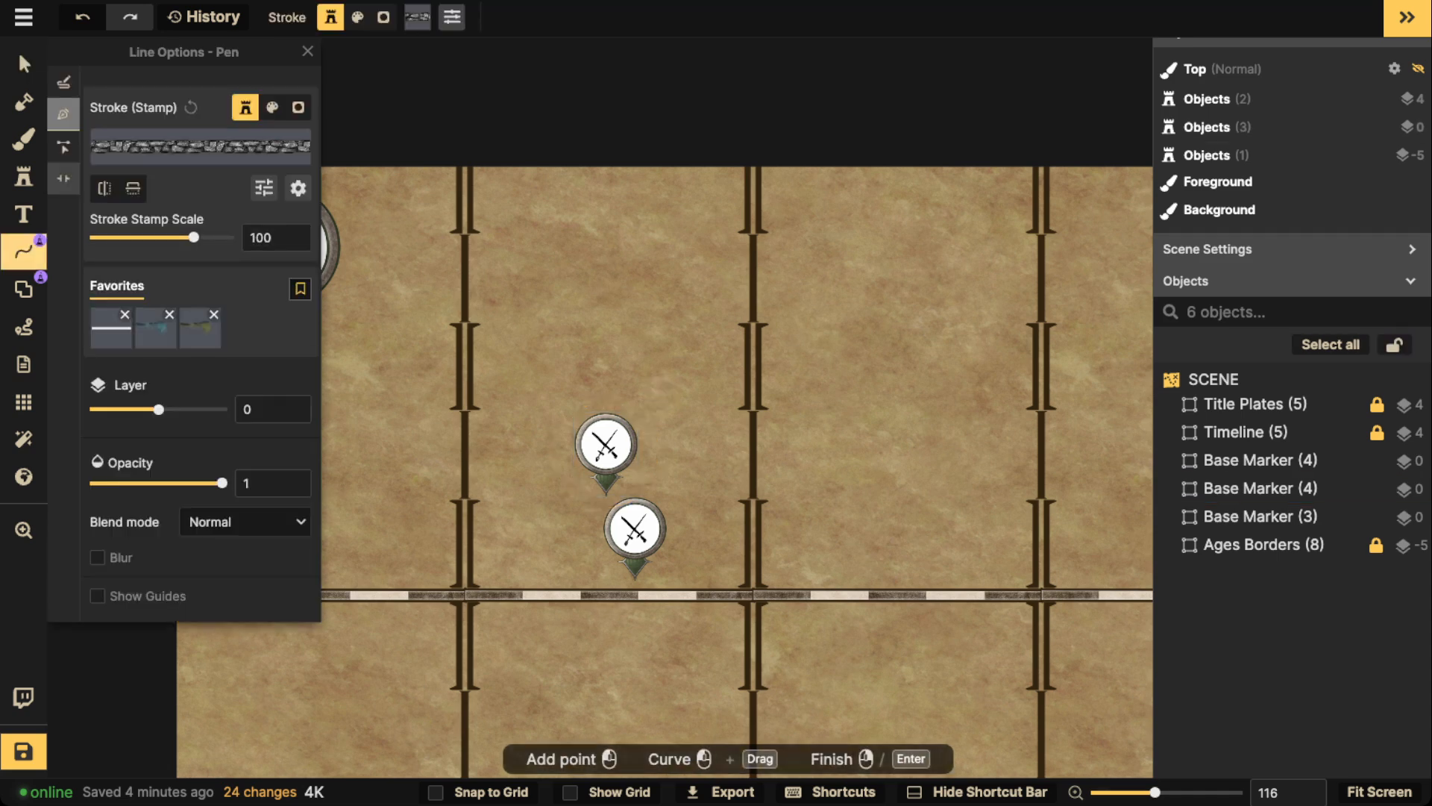
left_click(271, 107)
left_click(118, 188)
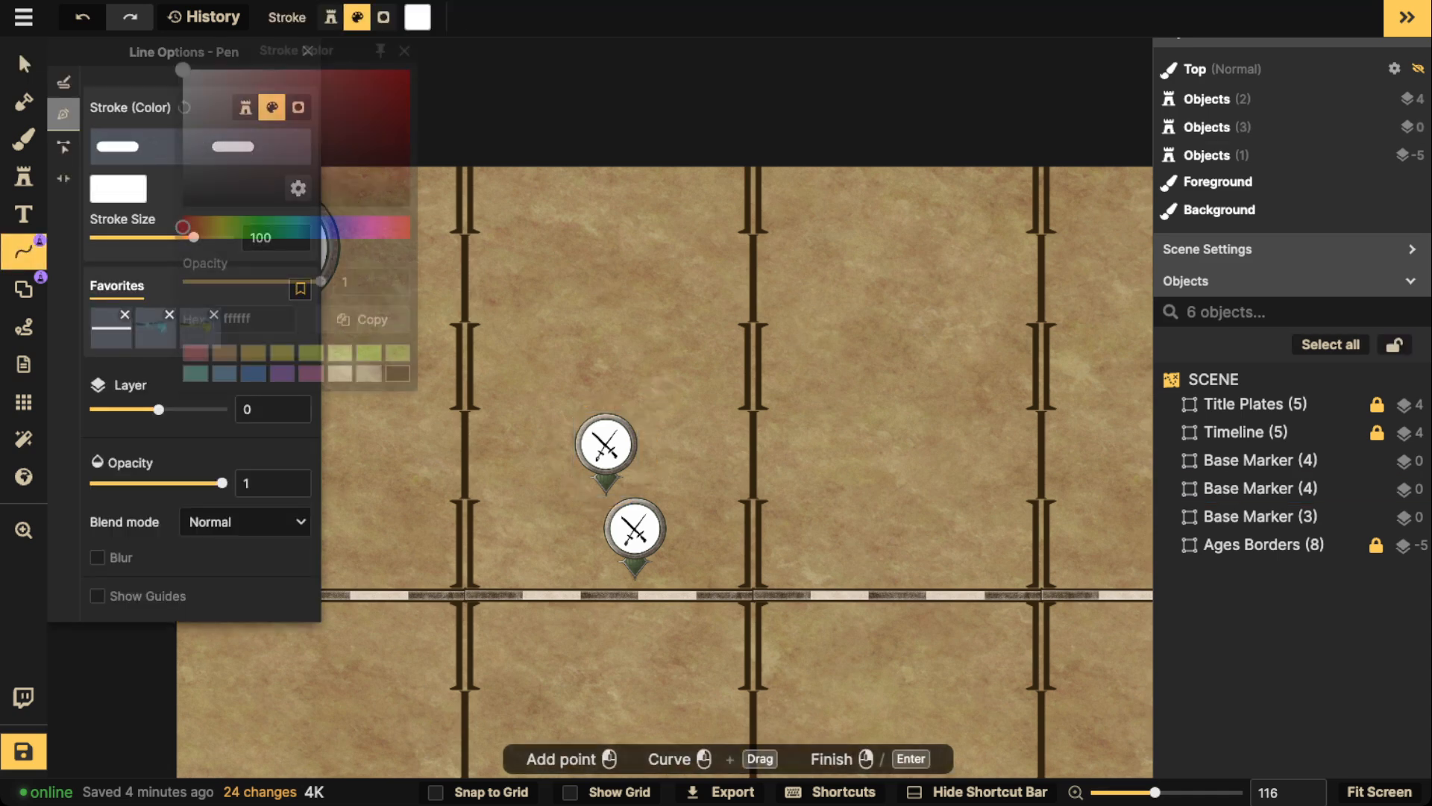
left_click(398, 373)
key("Escape")
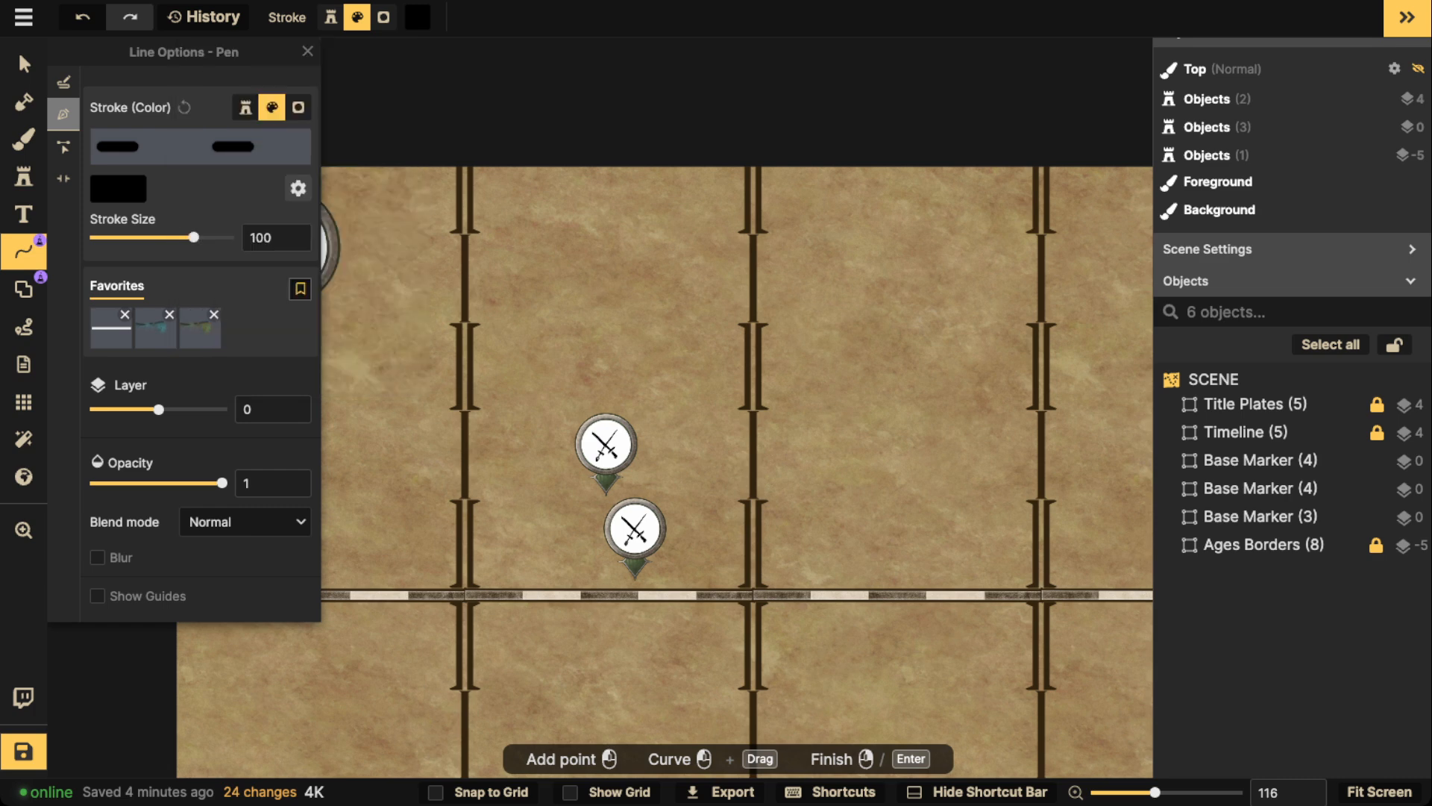
Make the line stroke solid and turn off its shadow.
left_click(297, 188)
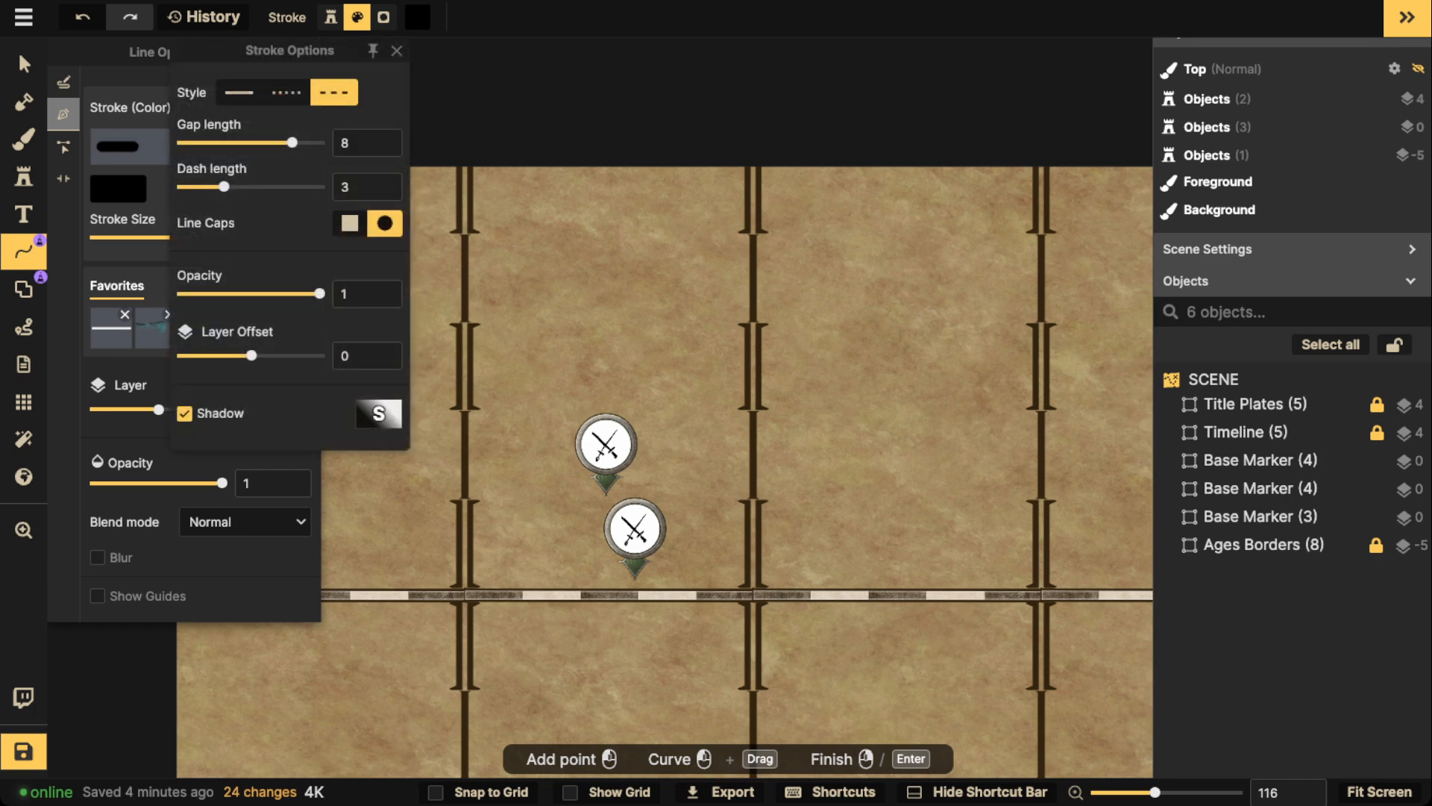
left_click(185, 414)
left_click(239, 91)
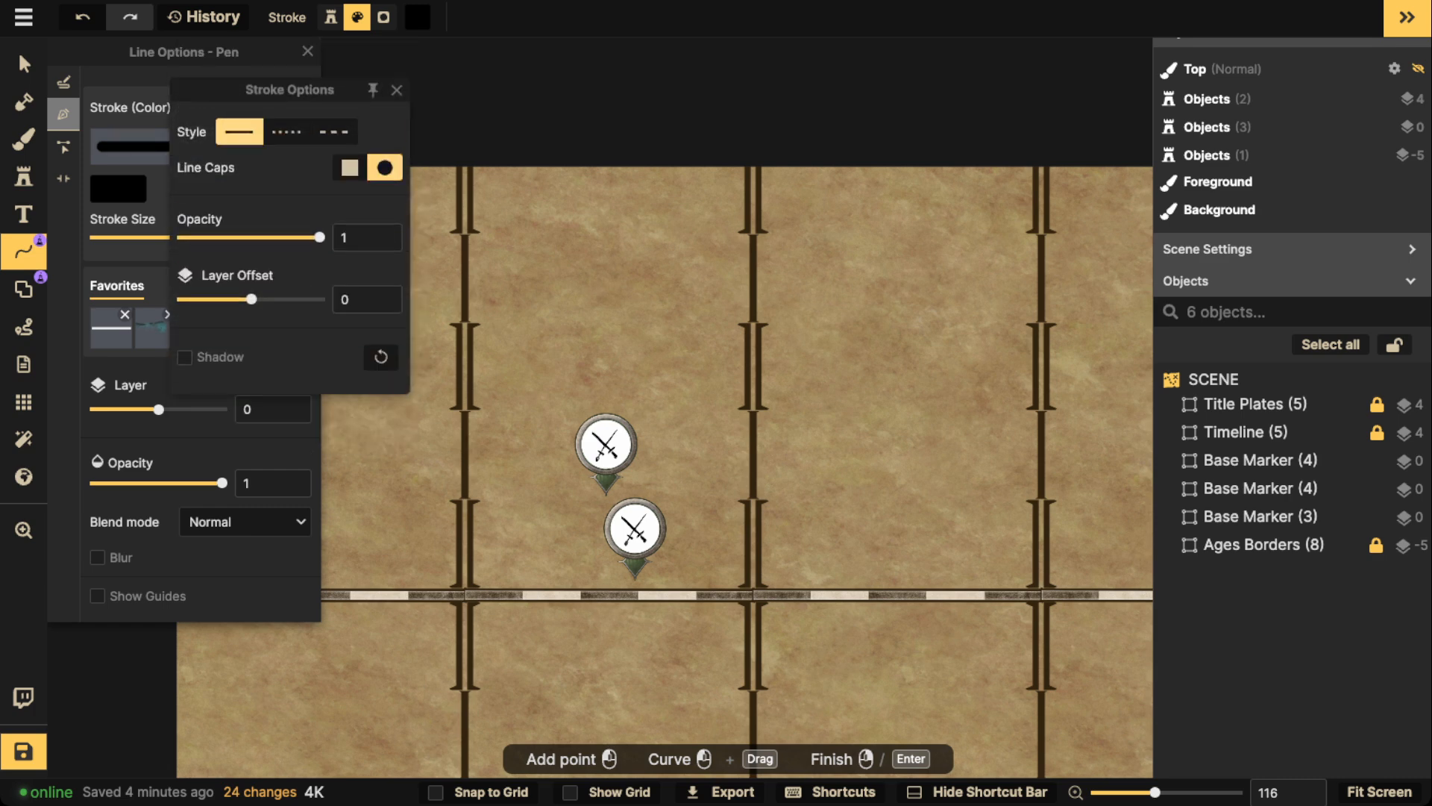
Draw a straight vertical black line from the upper battle marker's tip down to the timeline bar.
scroll(584, 365, "up", 2)
scroll(591, 458, "up", 3)
left_click_drag(614, 467, 614, 251)
scroll(614, 250, "up", 1)
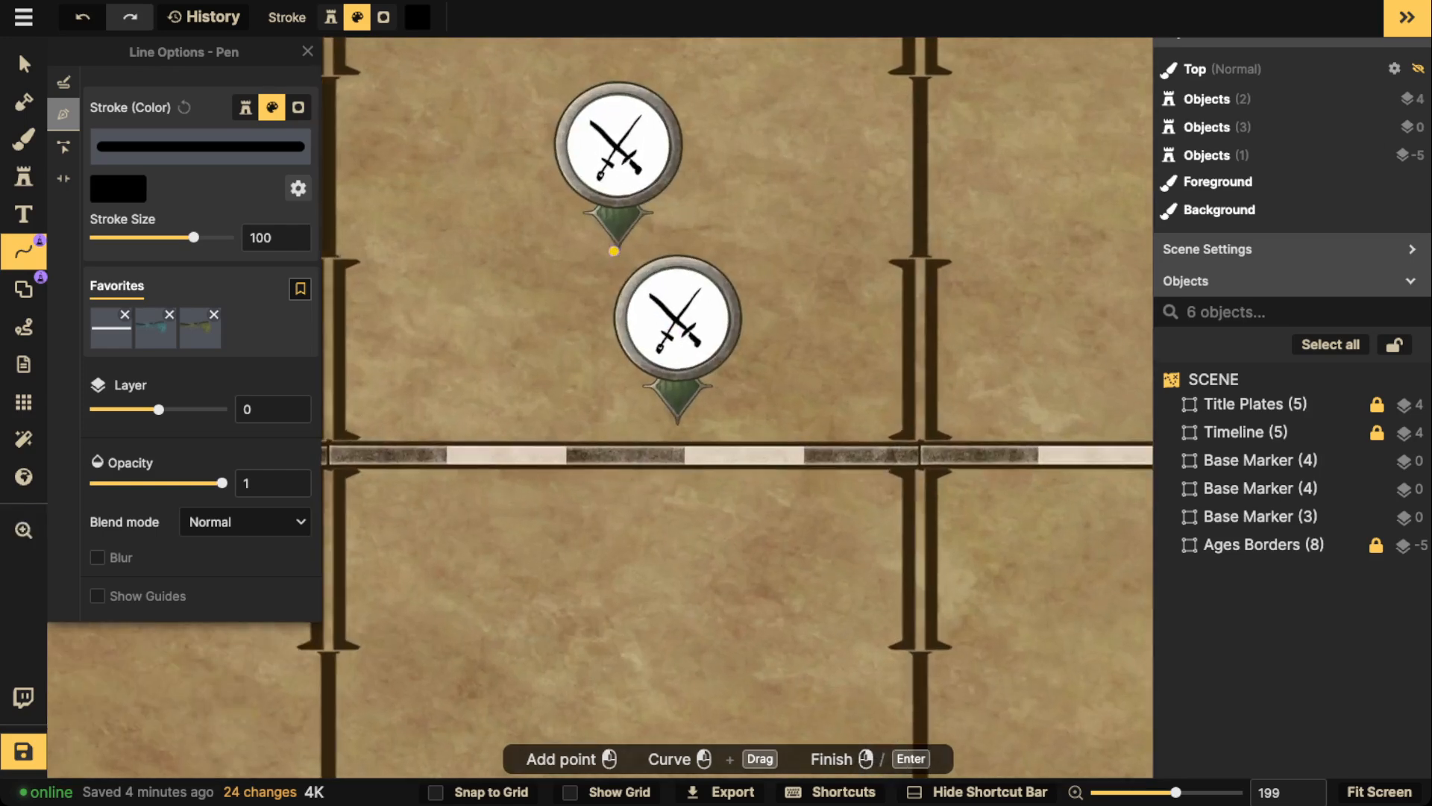
left_click(616, 230)
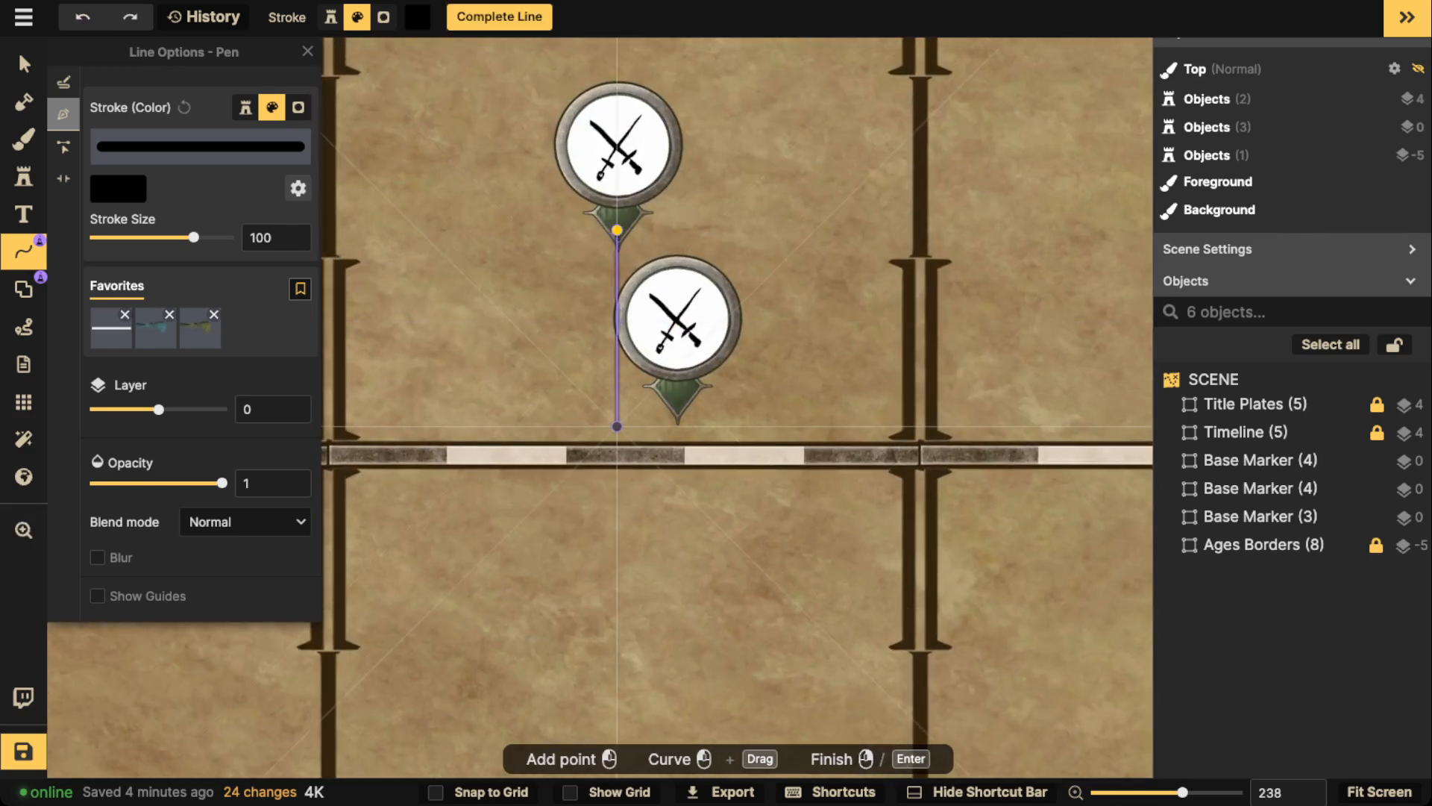
left_click(617, 441)
right_click(617, 440)
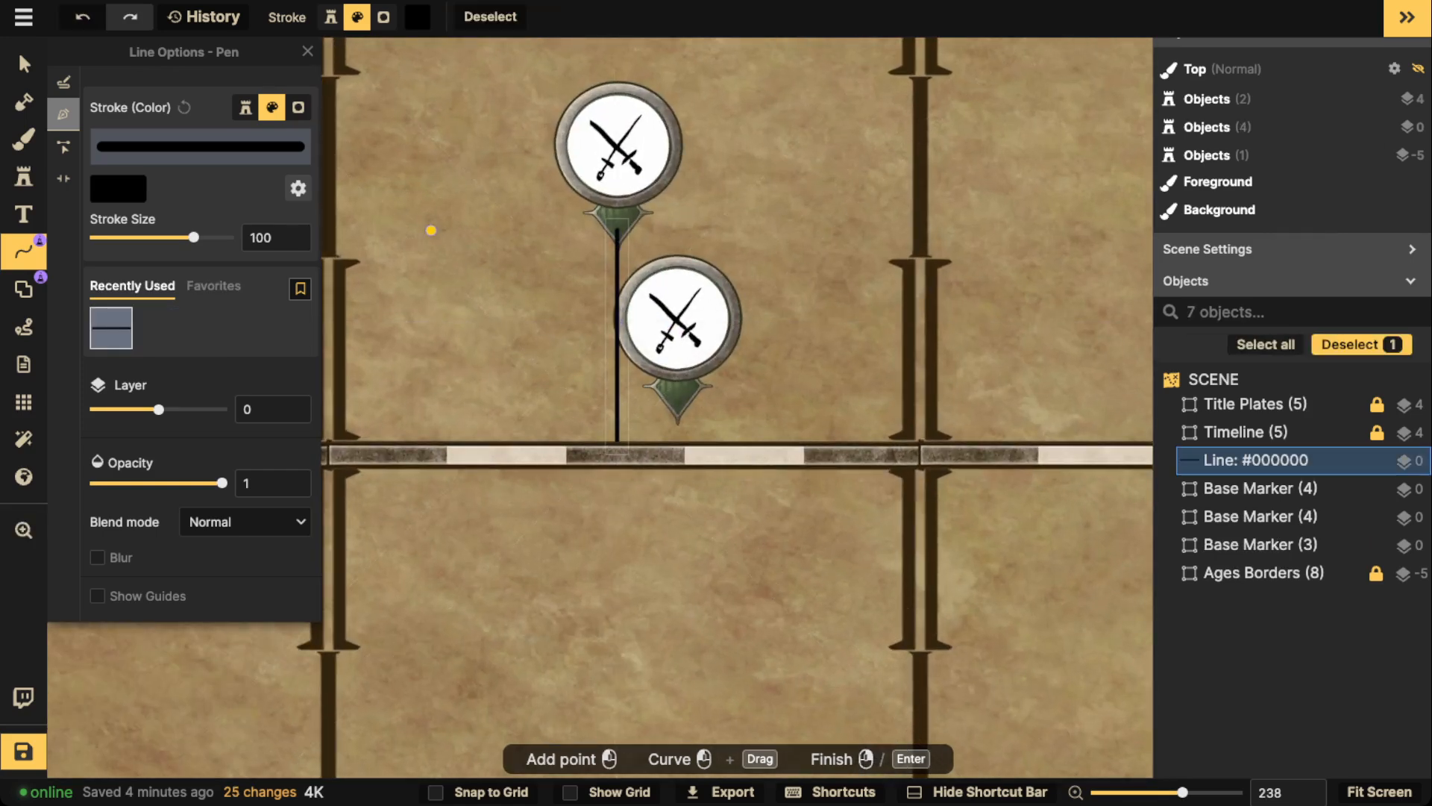
Lower the black line to layer -2 so it sits behind the markers.
left_click(24, 64)
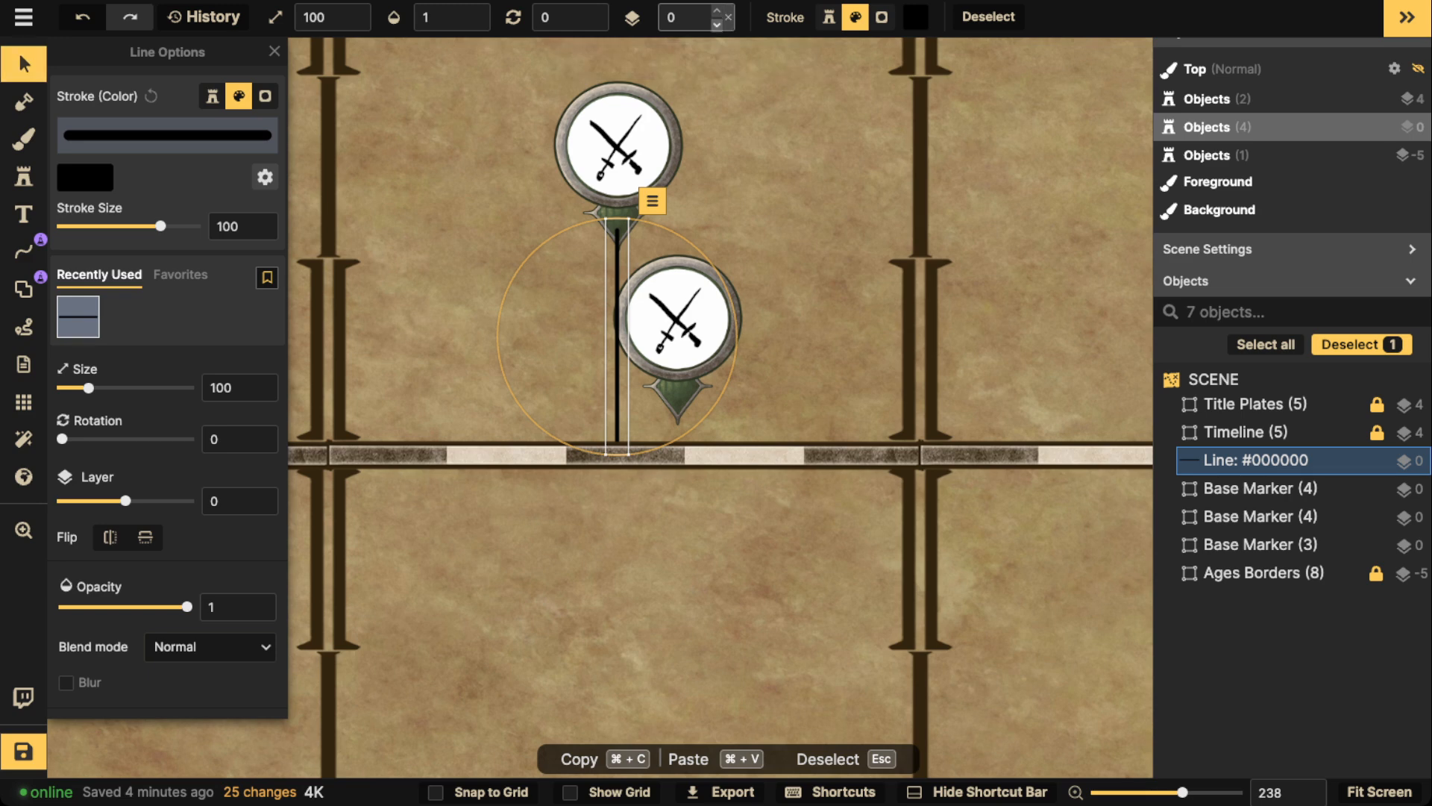
left_click(717, 23)
left_click(717, 22)
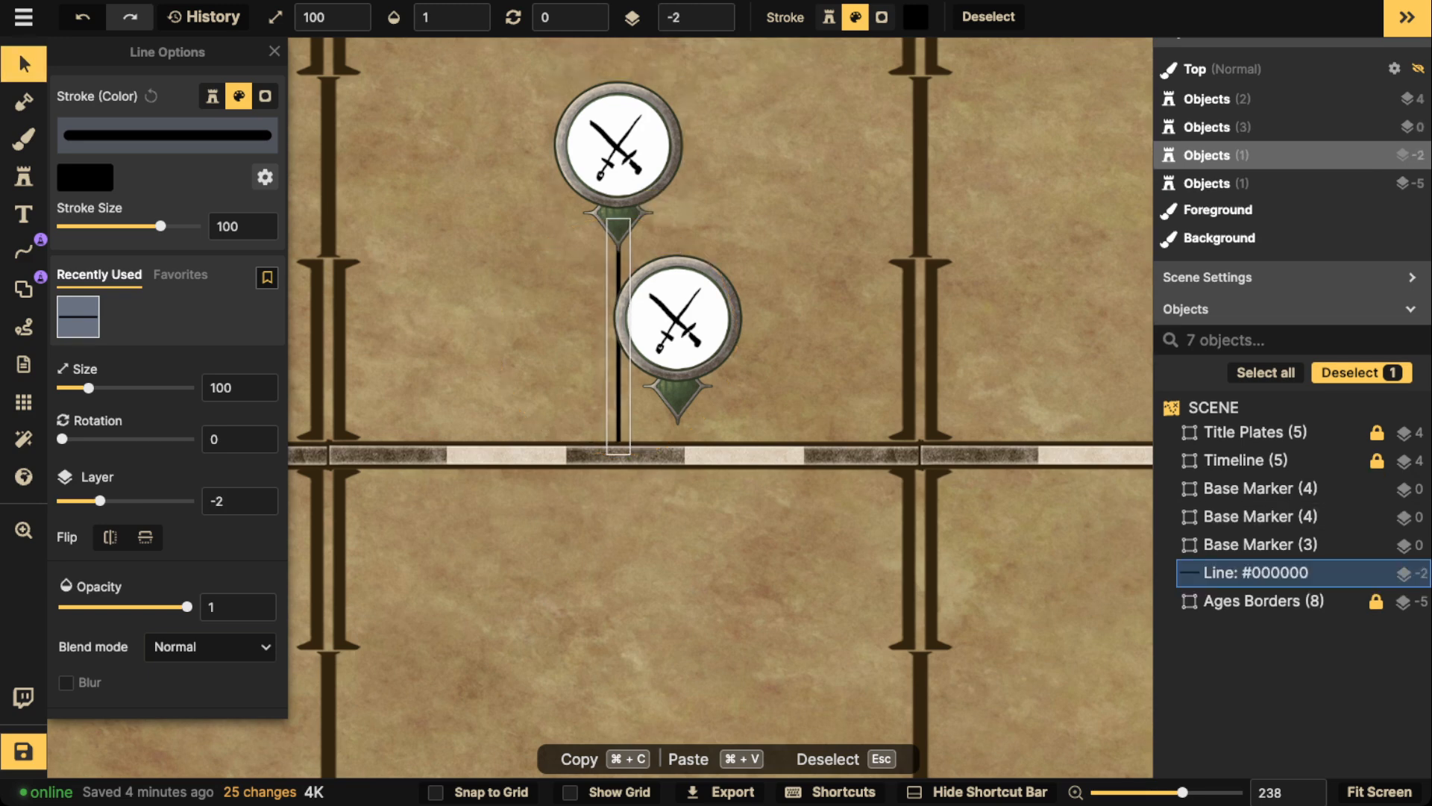
Move the lower battle marker so its pointed tip meets the timeline bar.
mouse_move(677, 319)
left_mouse_down()
mouse_move(686, 339)
mouse_move(672, 335)
left_mouse_up()
double_click(686, 335)
key("Escape")
key("Escape")
double_click(671, 334)
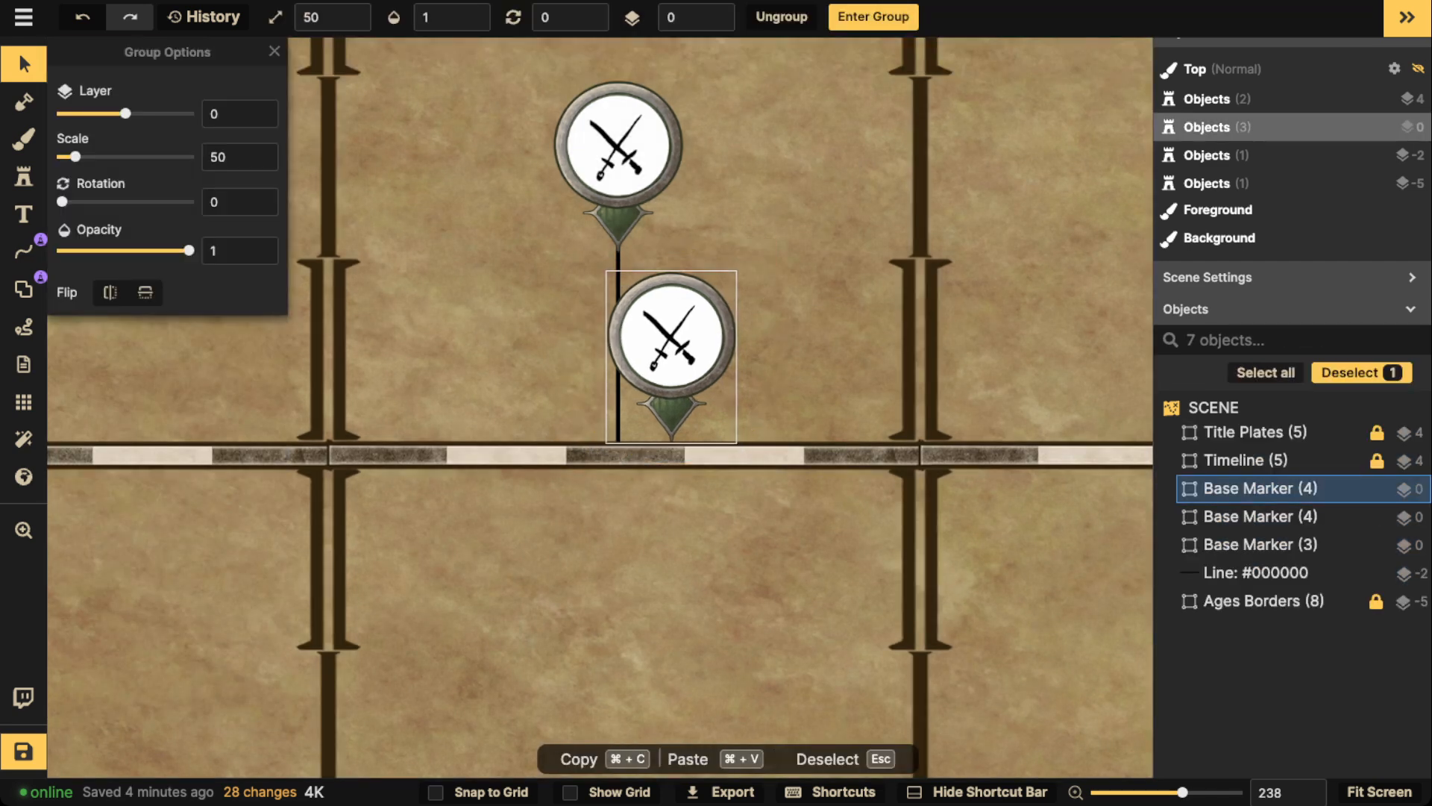
key("Escape")
key("Escape")
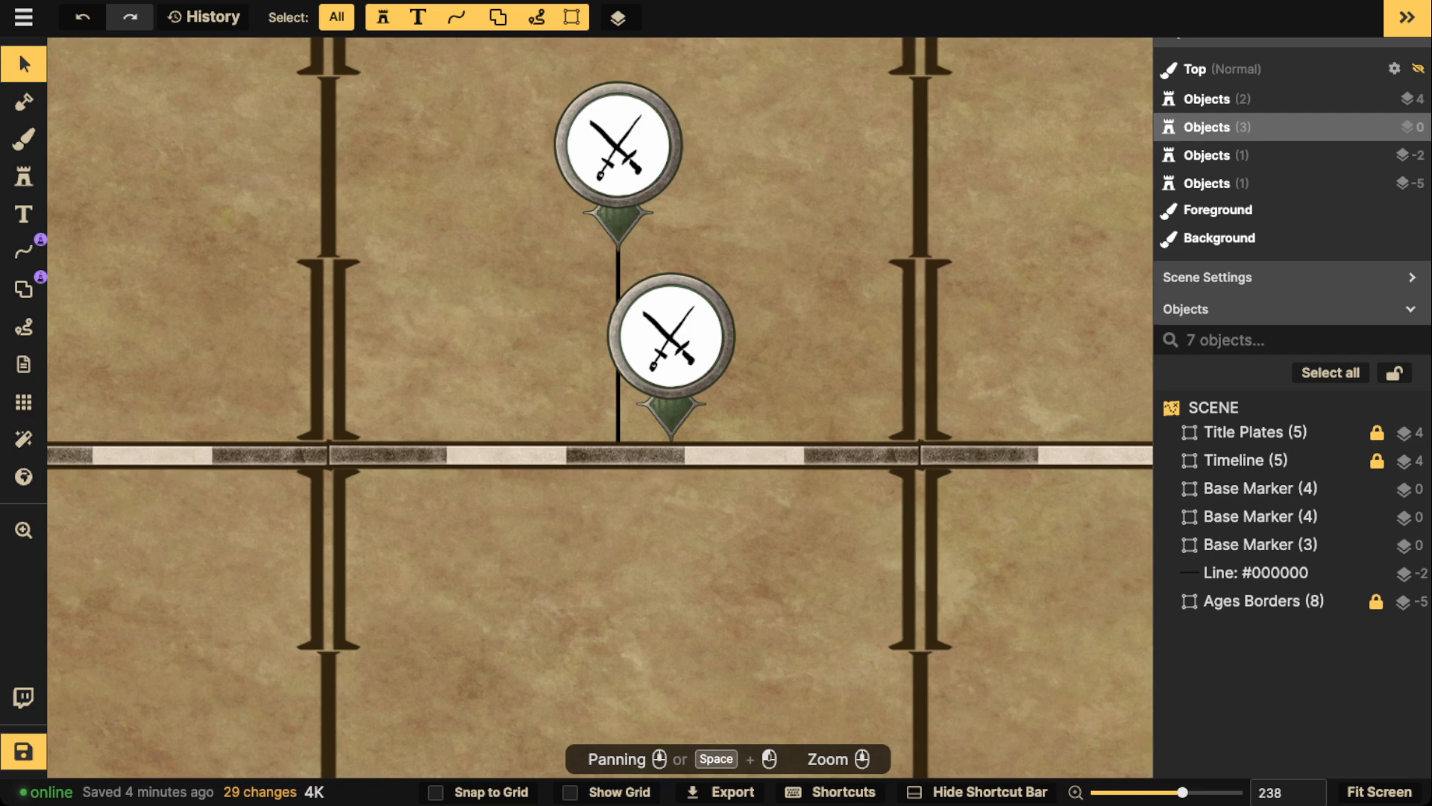
Group the black line with the upper battle marker under the default name Group.
scroll(617, 241, "down", 5)
left_click_drag(617, 240, 576, 338)
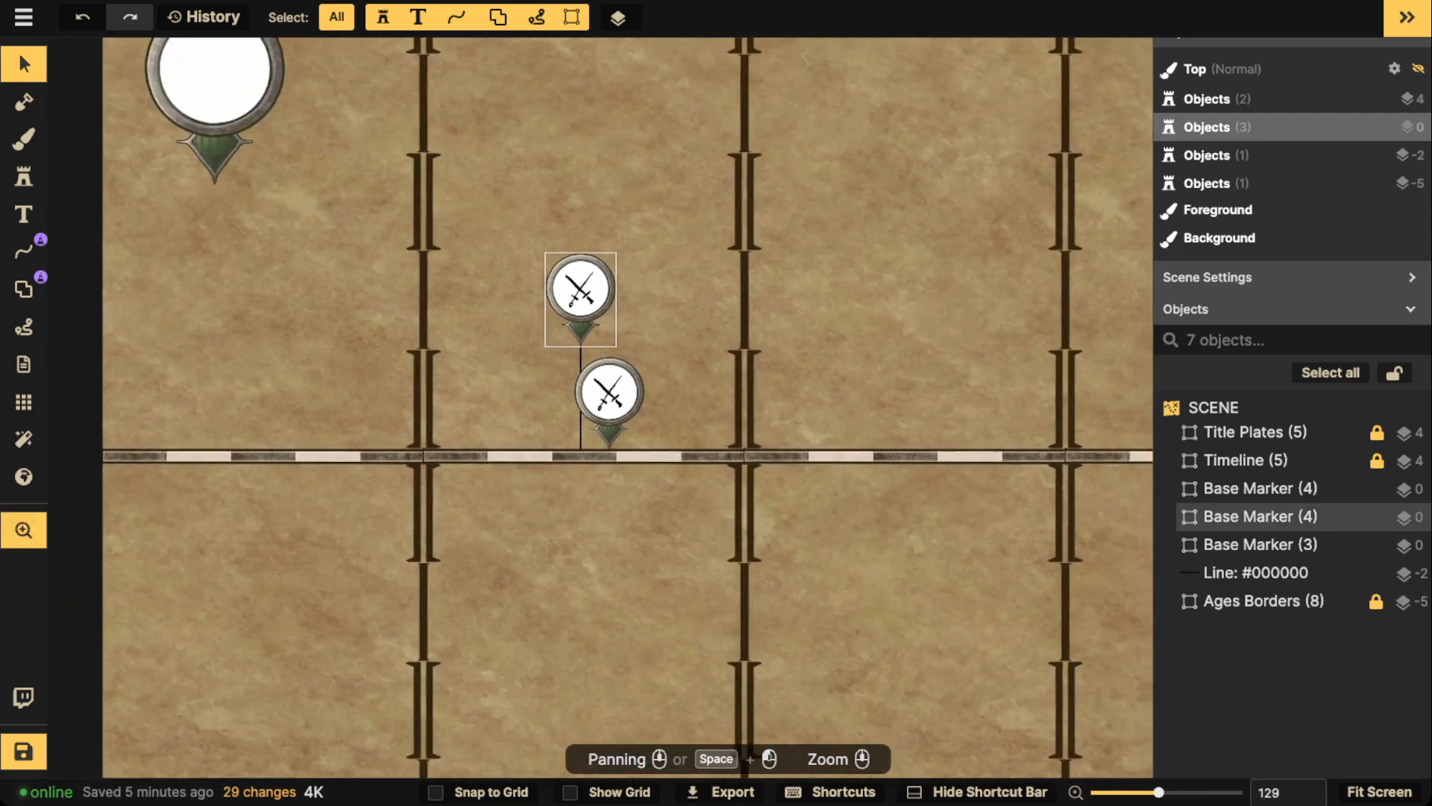
left_click(581, 352)
left_click(580, 299, "shift")
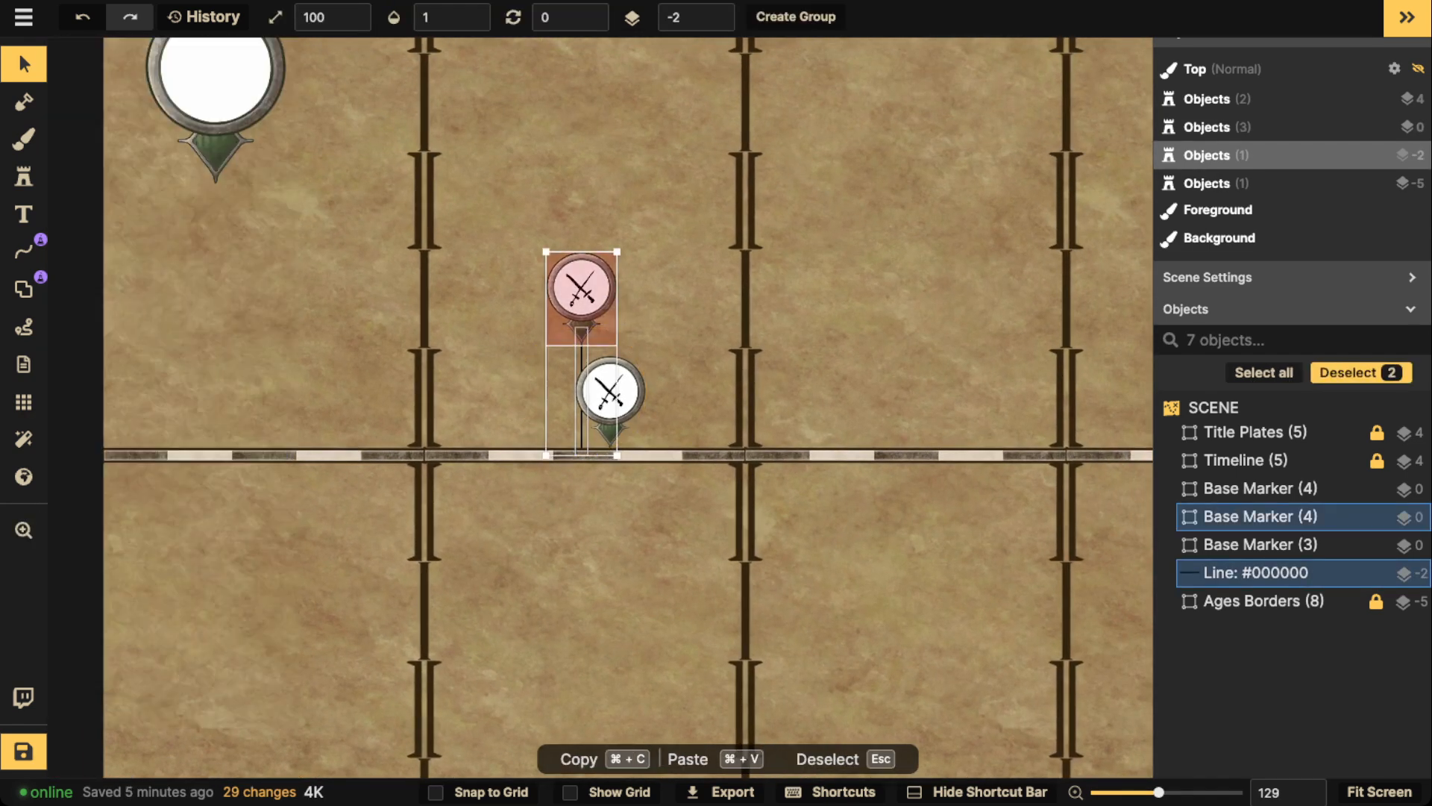
left_click(796, 16)
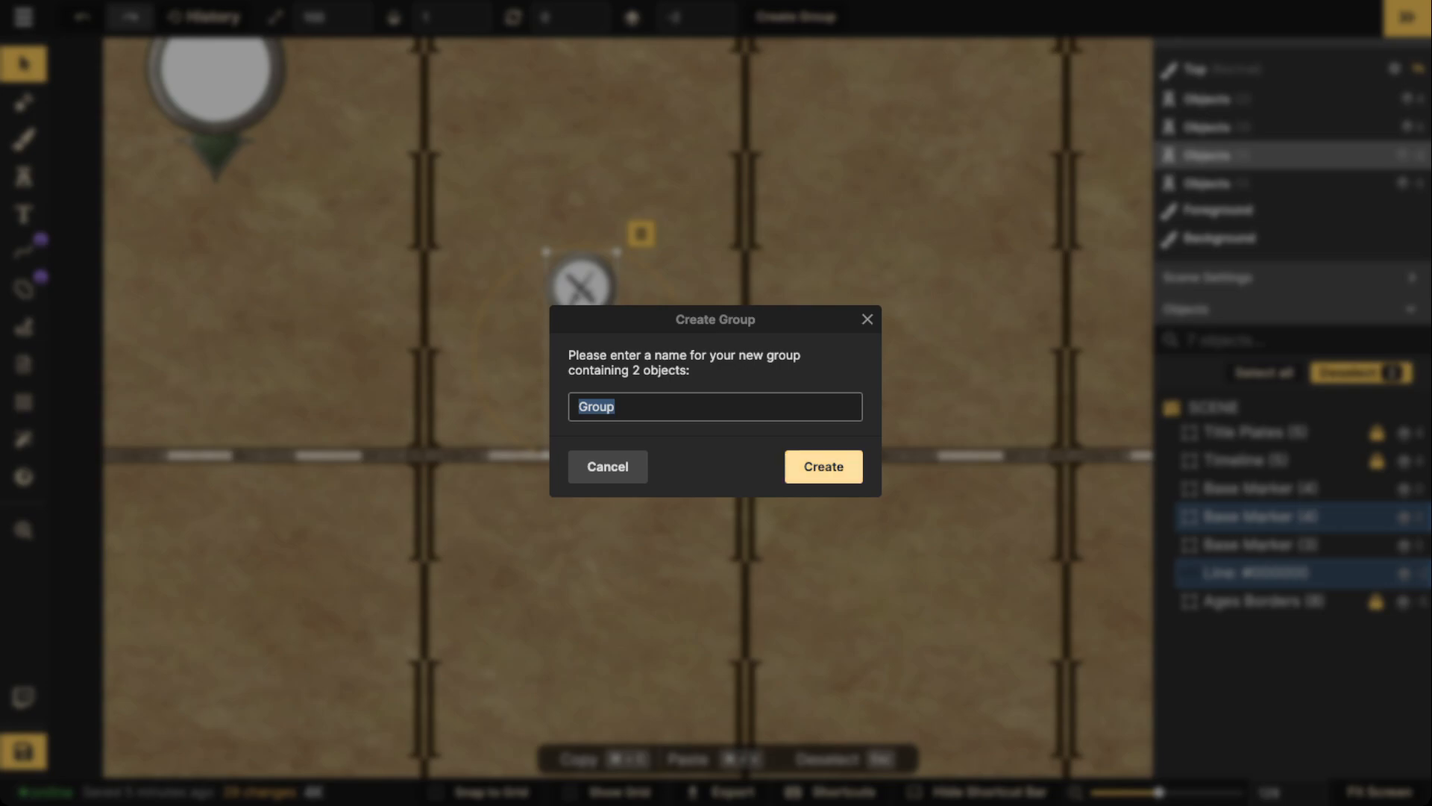
key("Return")
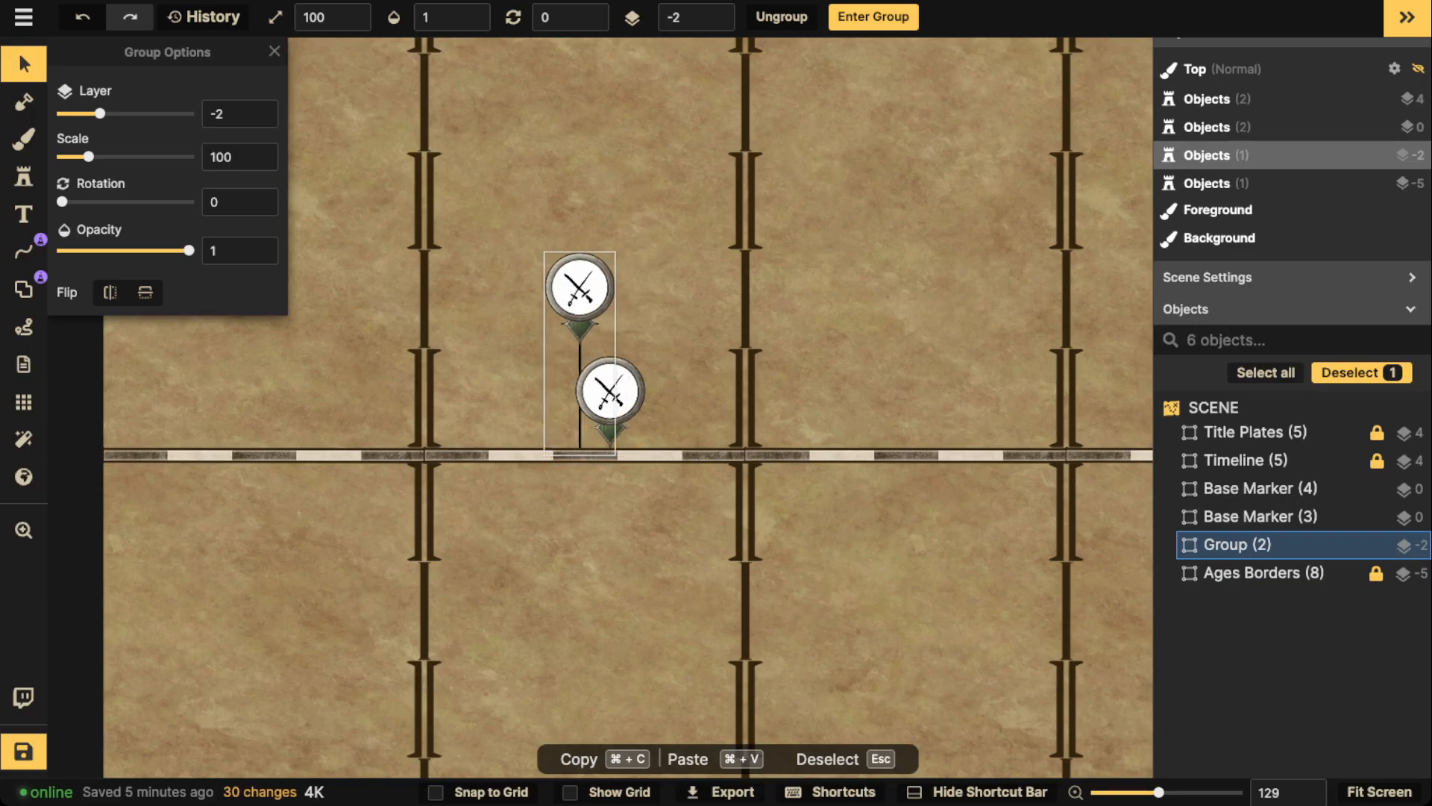
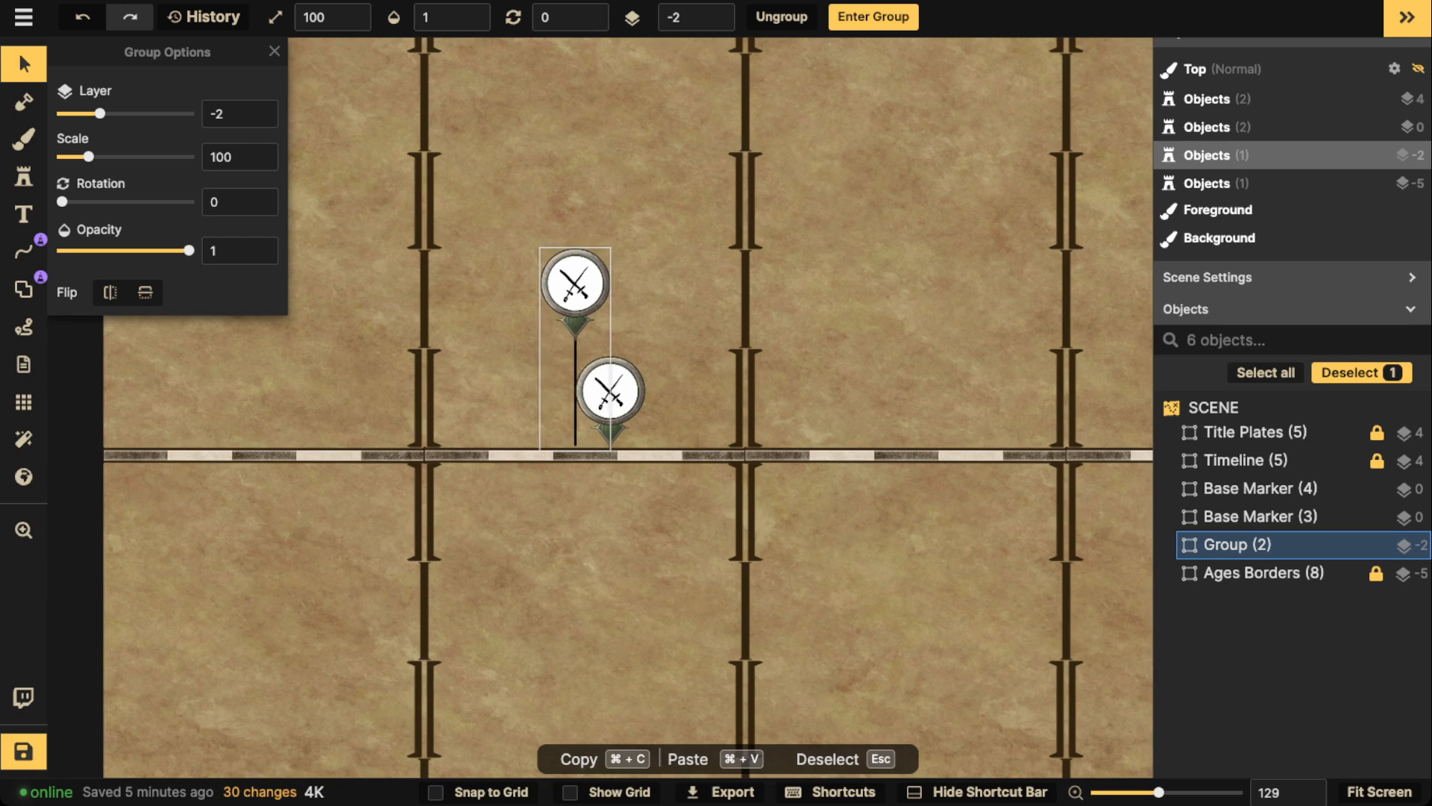
Reposition the marker-and-line group above the timeline bar and delete the separate battle marker without a line.
mouse_move(580, 275)
left_mouse_down()
mouse_move(579, 187)
mouse_move(579, 213)
left_mouse_up()
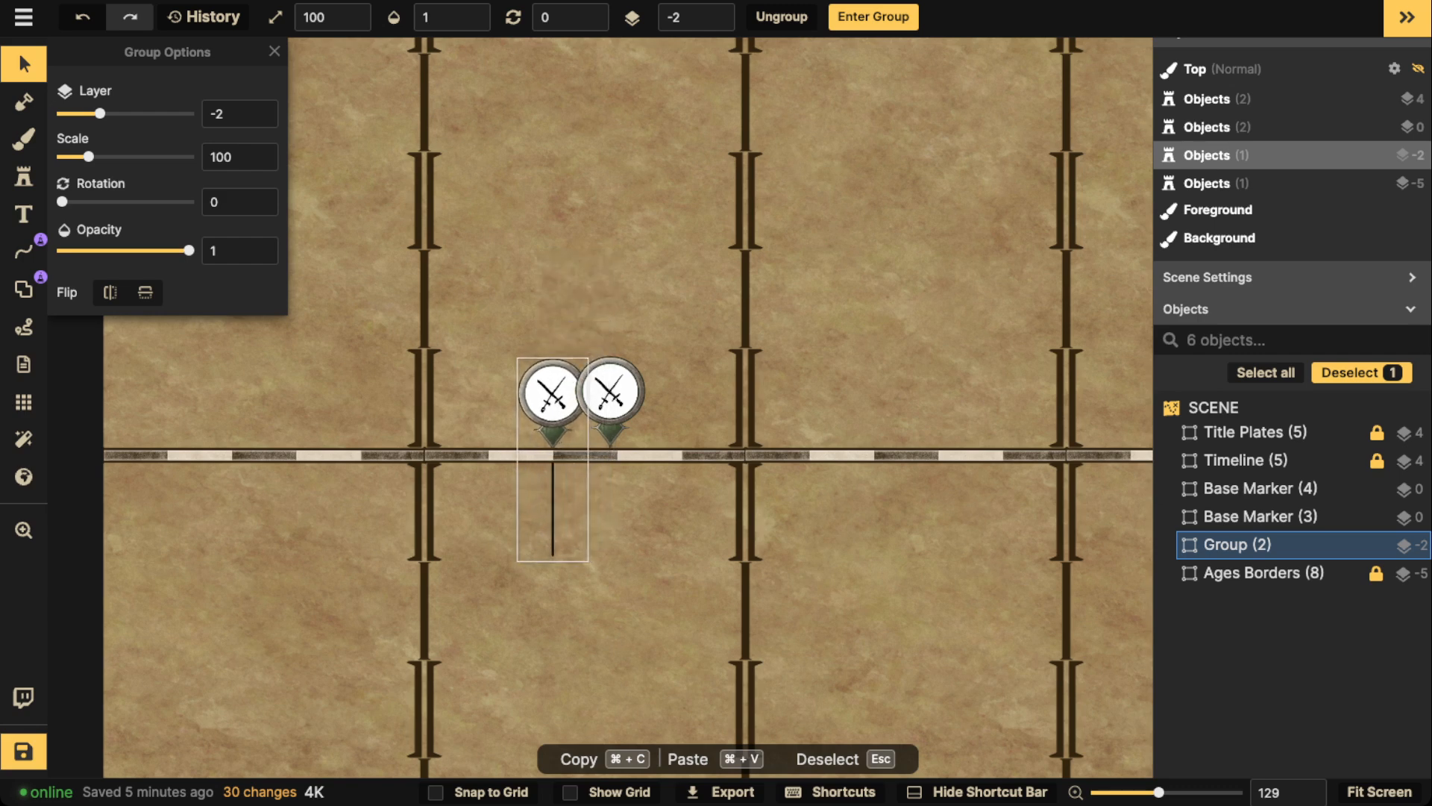
mouse_move(552, 391)
left_mouse_down()
mouse_move(547, 205)
mouse_move(550, 250)
mouse_move(582, 291)
mouse_move(583, 223)
mouse_move(633, 399)
left_mouse_up()
key("Delete")
scroll(575, 213, "down", 2)
left_click_drag(609, 270, 597, 220)
key("super+z")
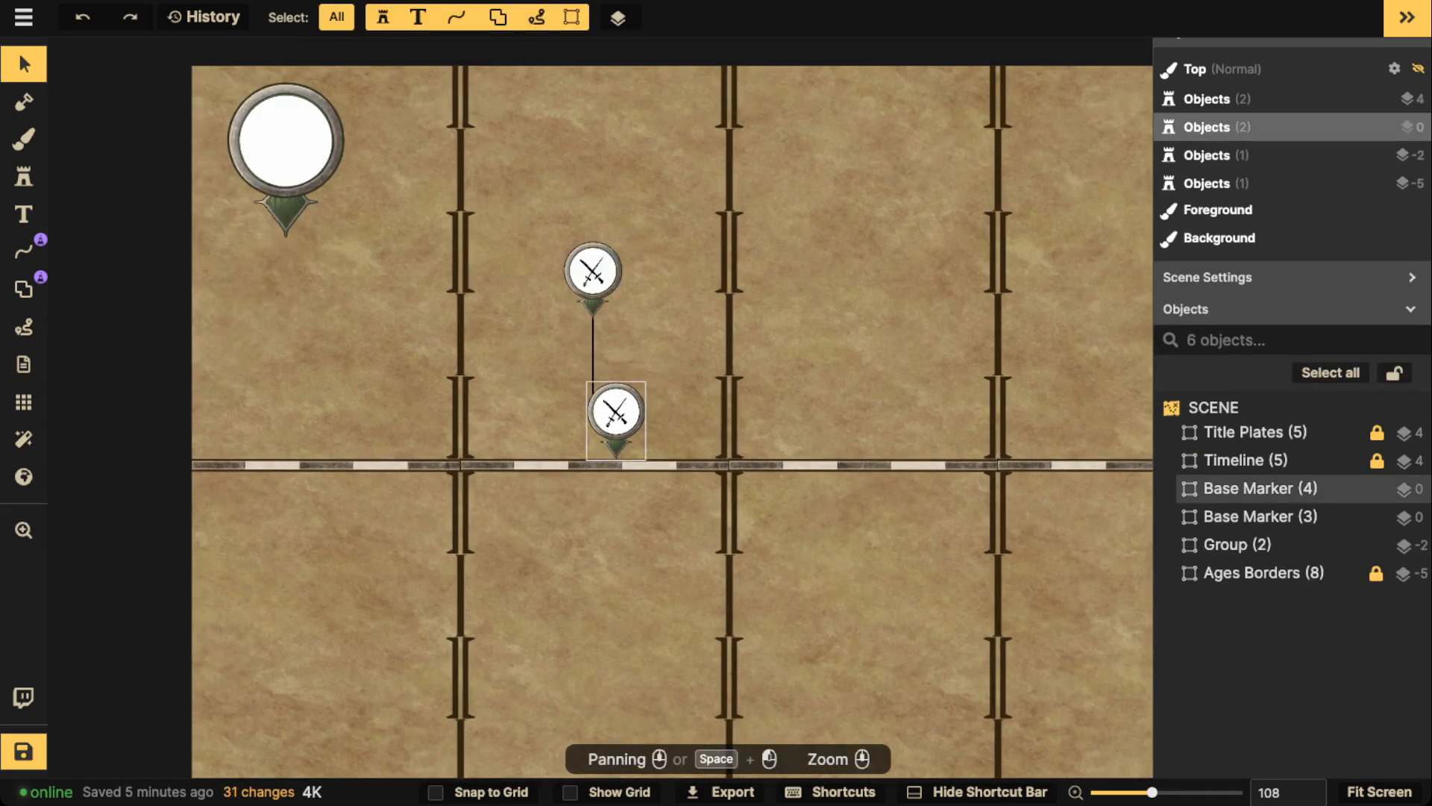
left_click(616, 412)
key("Delete")
Enter the marker-and-line group and ready the recently used grey title plate stamp.
left_click(593, 271)
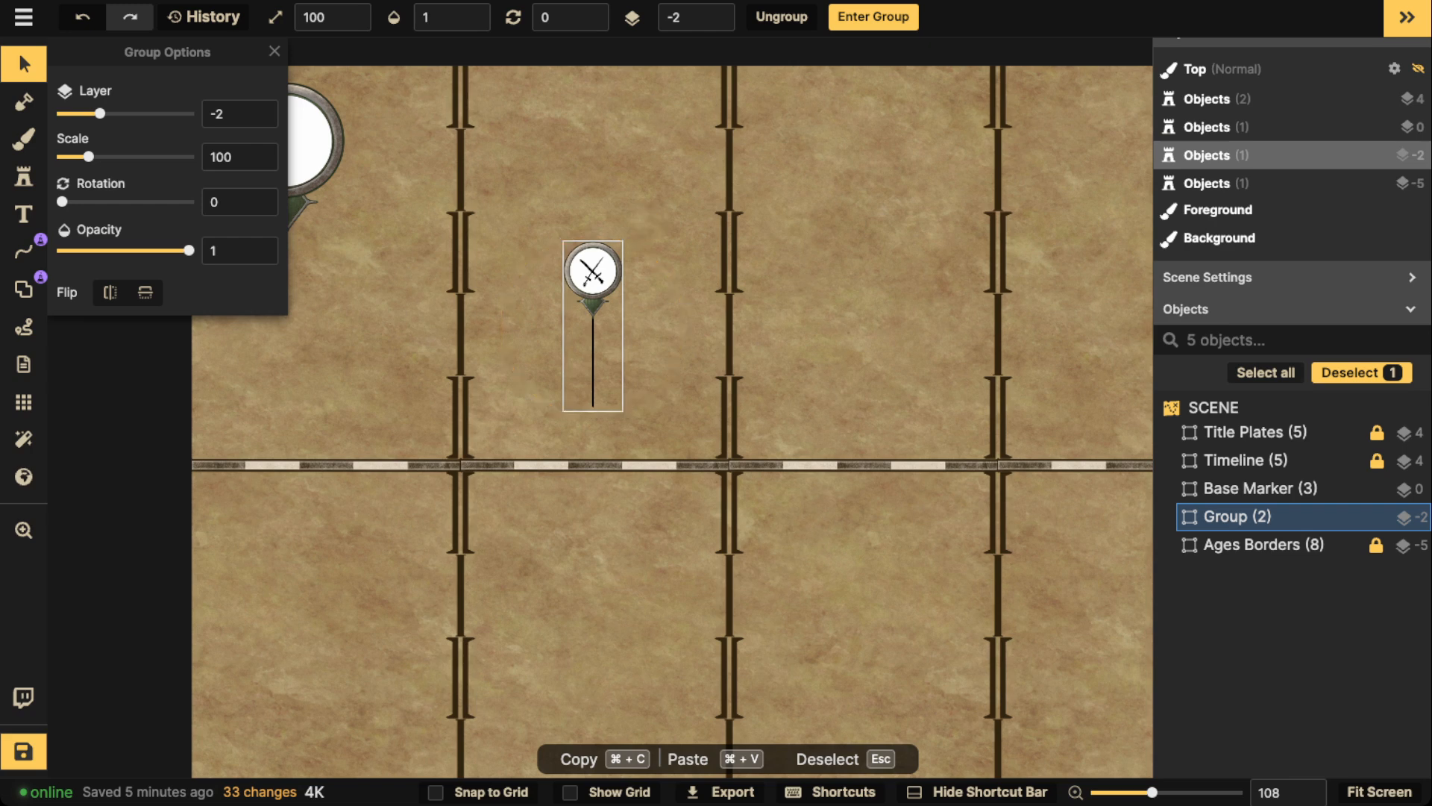
double_click(593, 287)
scroll(589, 295, "up", 4)
left_click(23, 176)
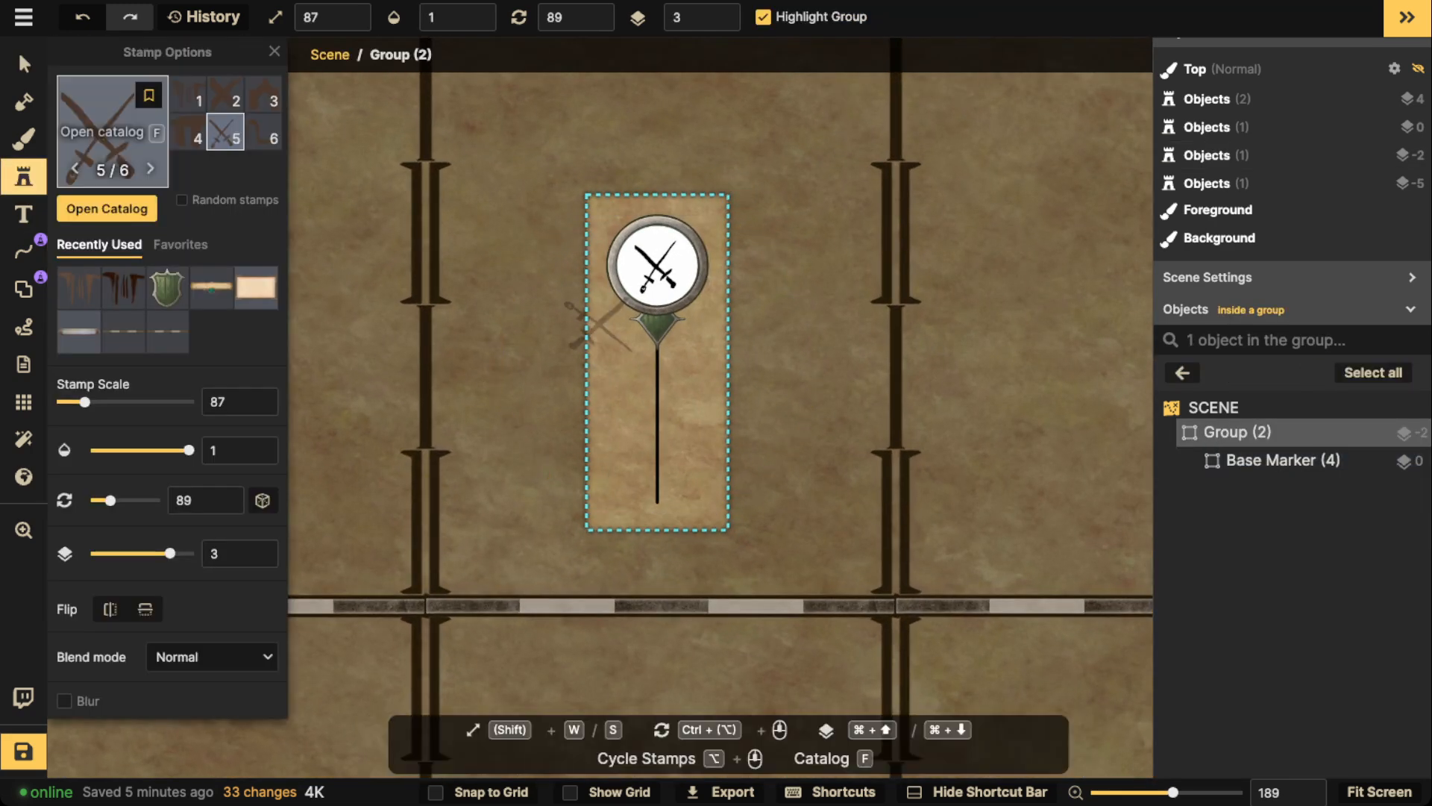
left_click(79, 329)
scroll(821, 306, "up", 3)
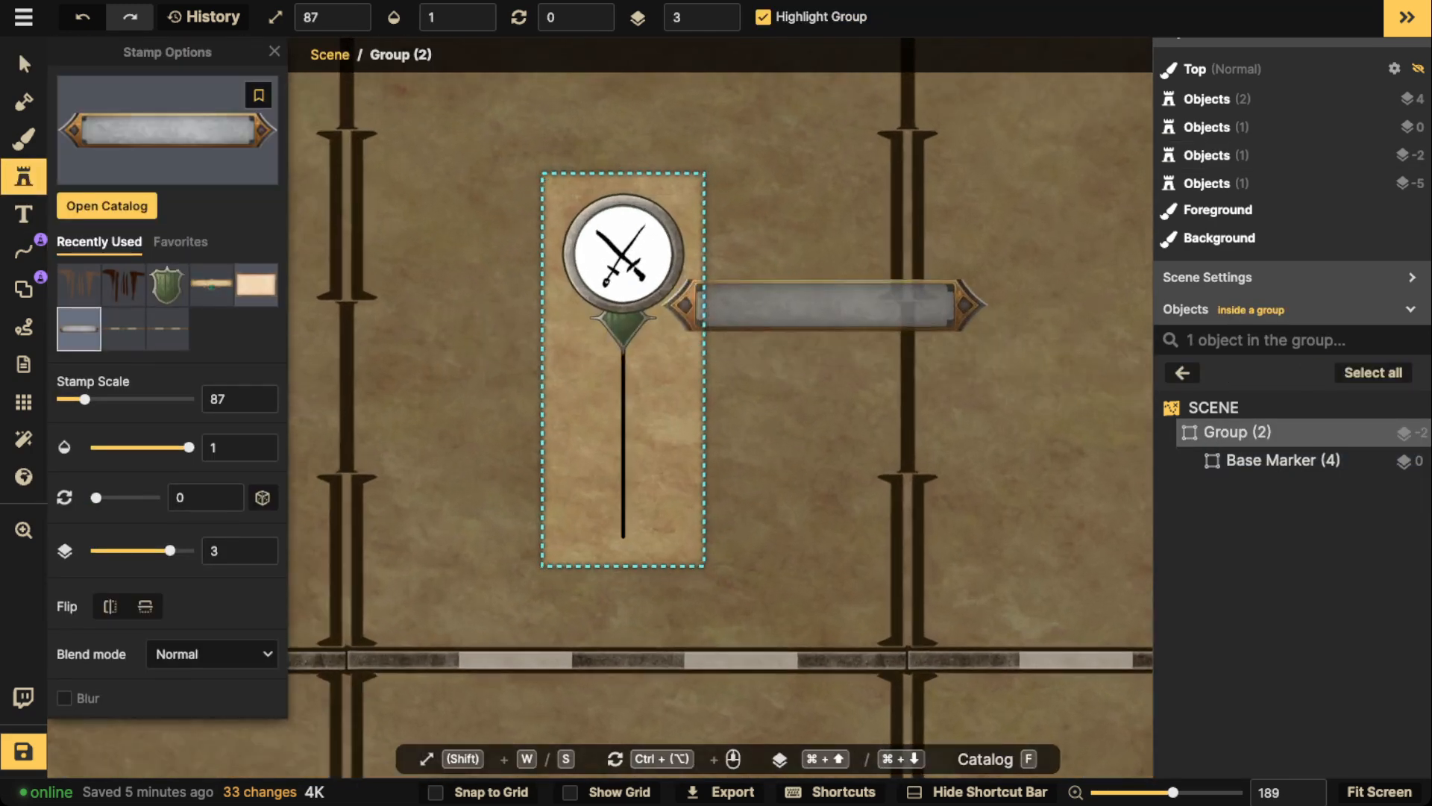
Search the Fantasy World stamp catalog for "title" and choose the grey, bronze-ended title plate set under Frames & Labels.
left_click(106, 206)
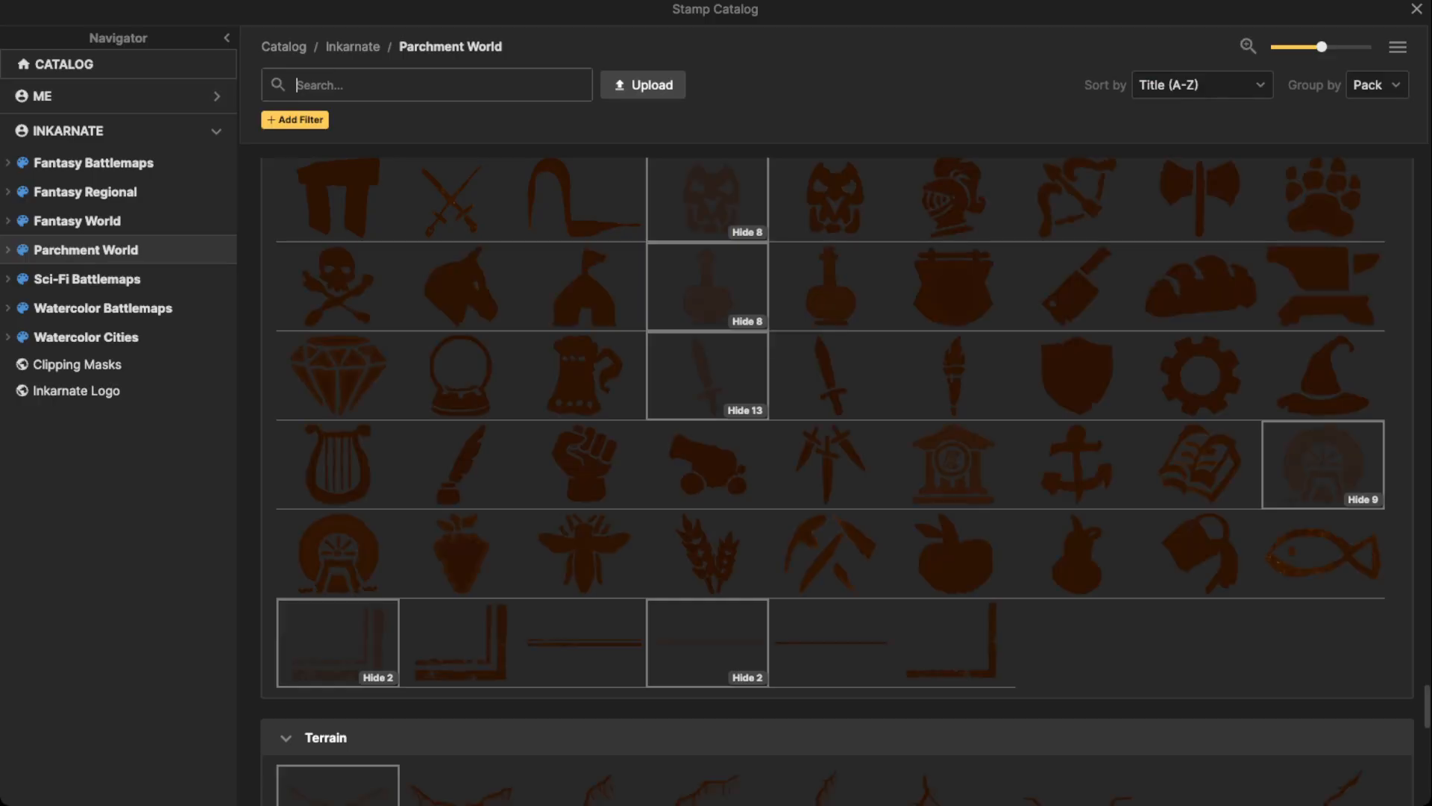
scroll(584, 464, "down", 5)
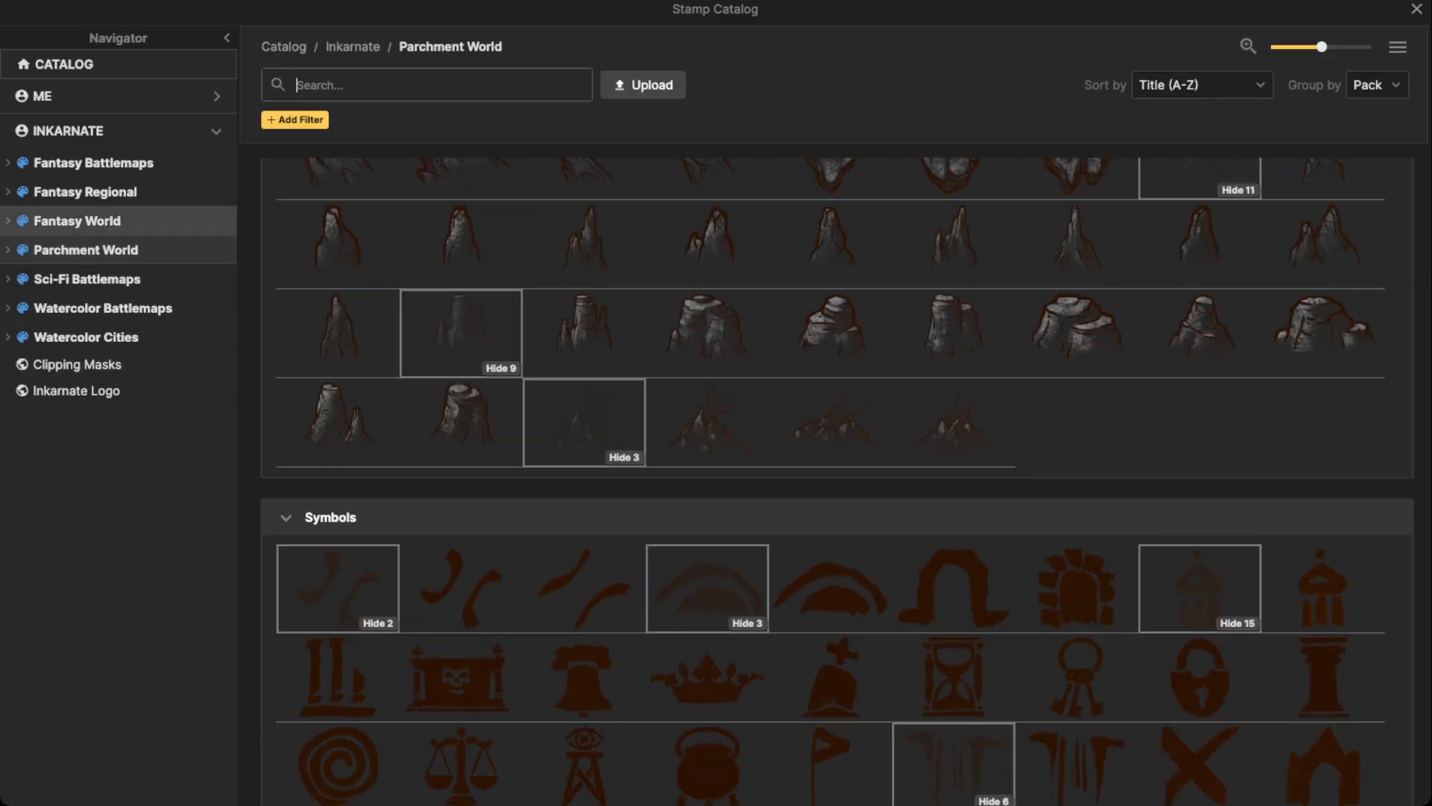
left_click(77, 221)
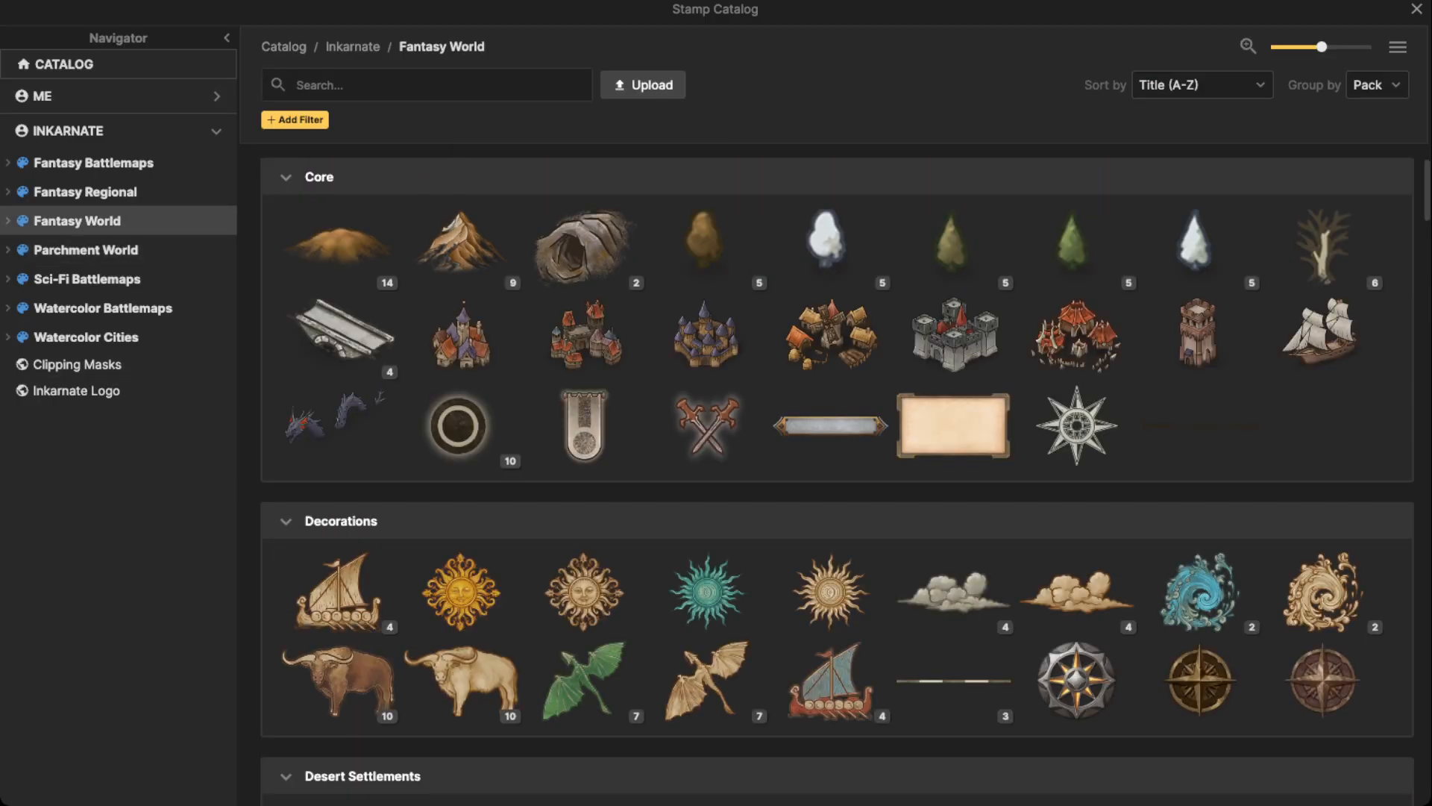
left_click(830, 422)
left_click(167, 131)
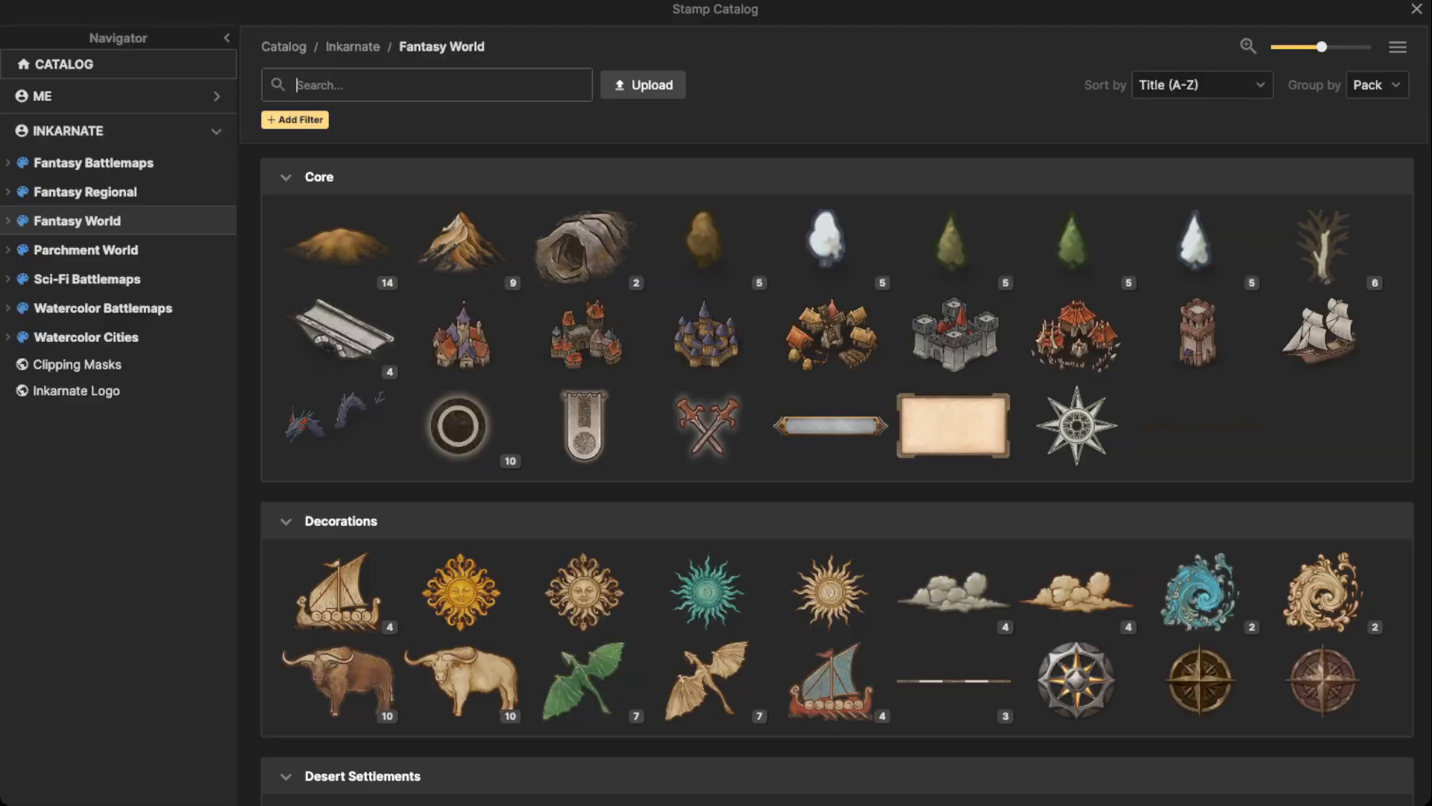
scroll(830, 421, "down", 5)
scroll(830, 422, "up", 1)
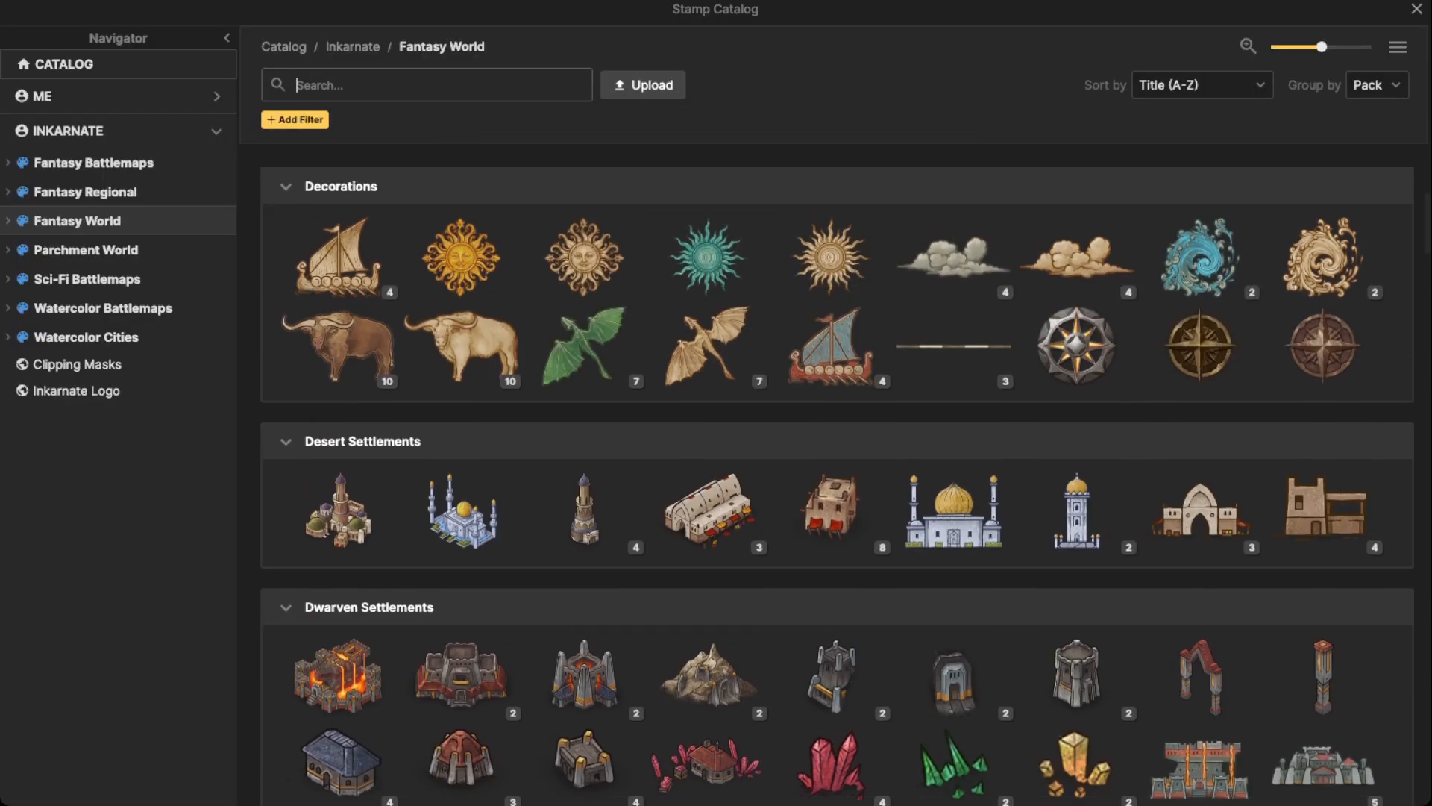
type("title")
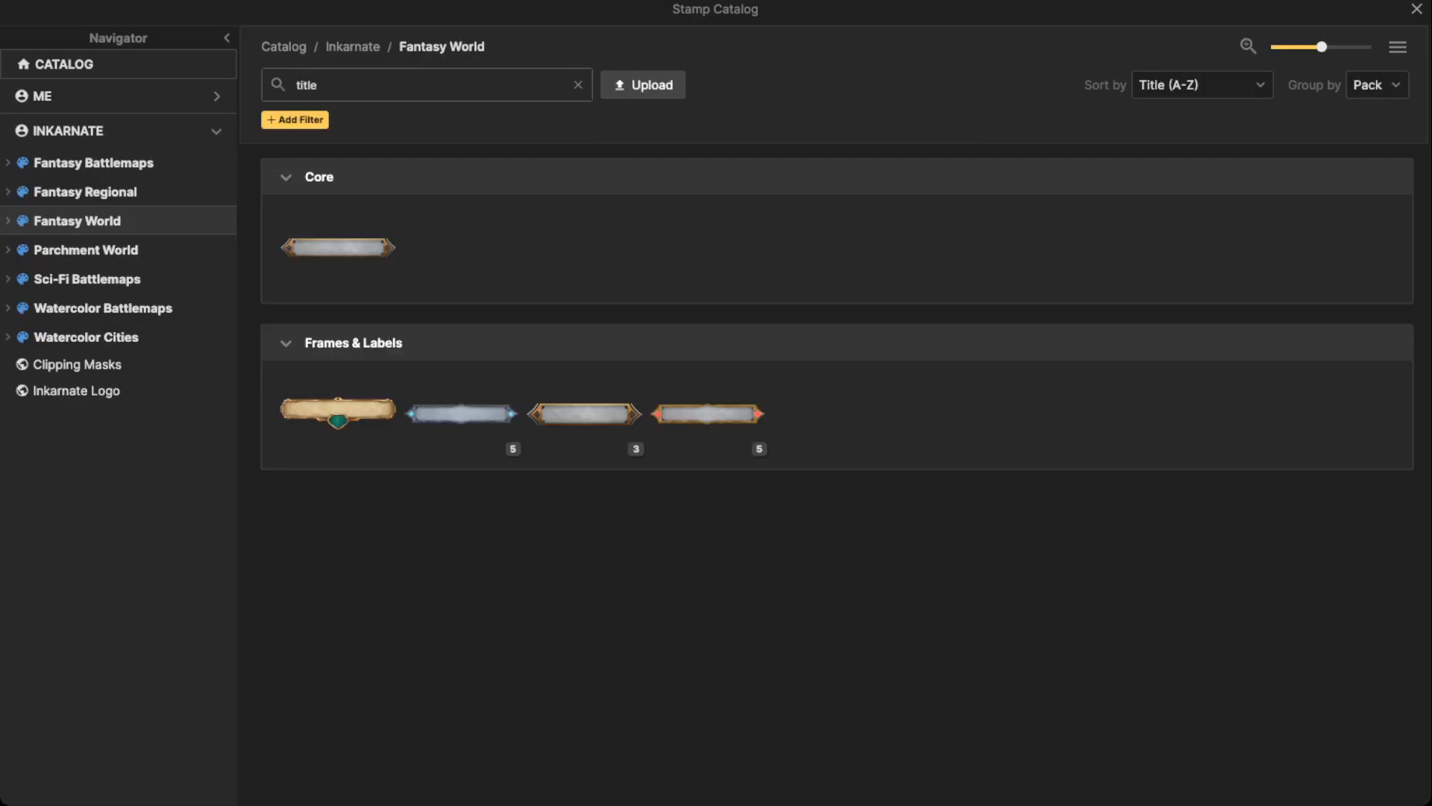
left_click(584, 414)
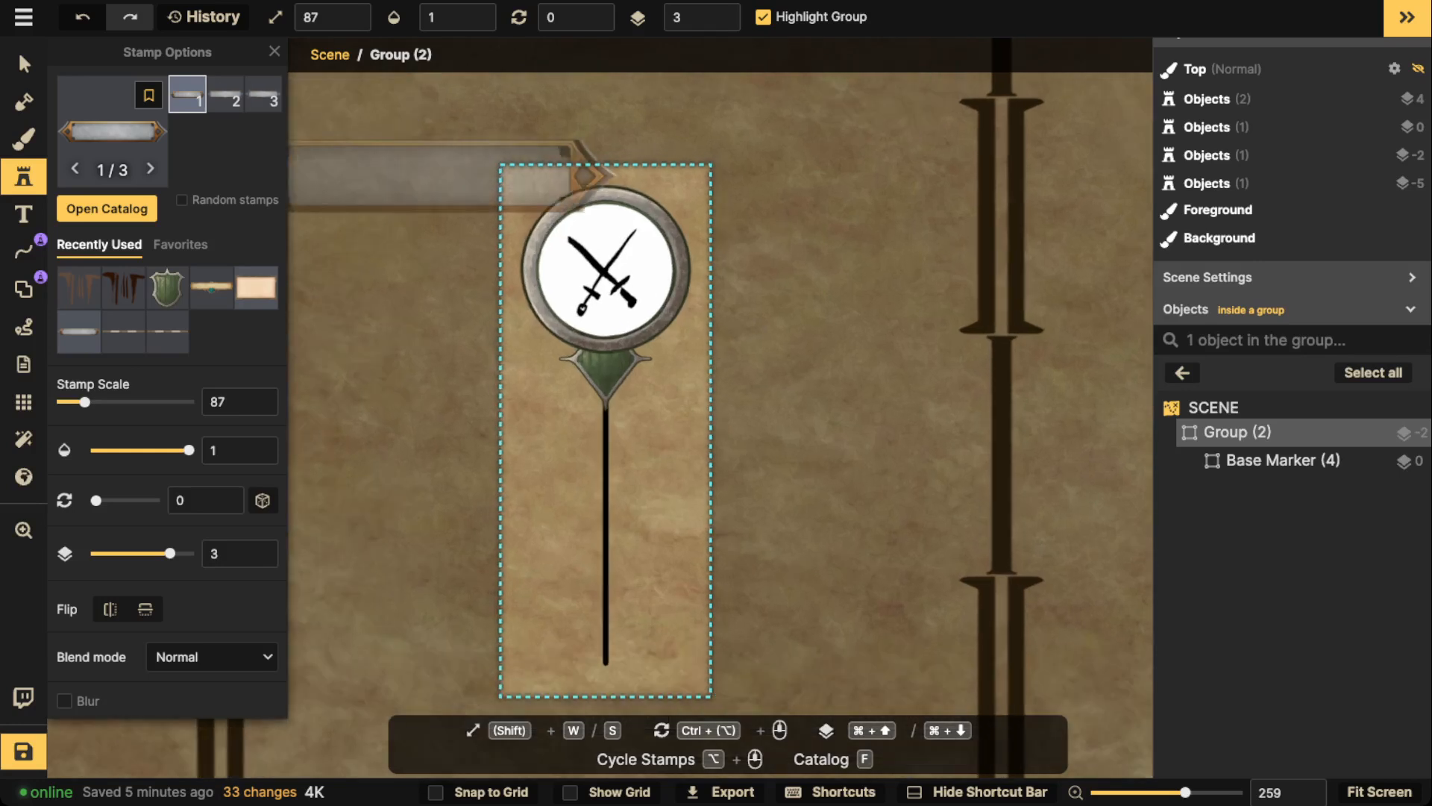
Place the first Standard Title plate variant at scale 87 across the battle marker inside the group.
scroll(602, 335, "down", 1)
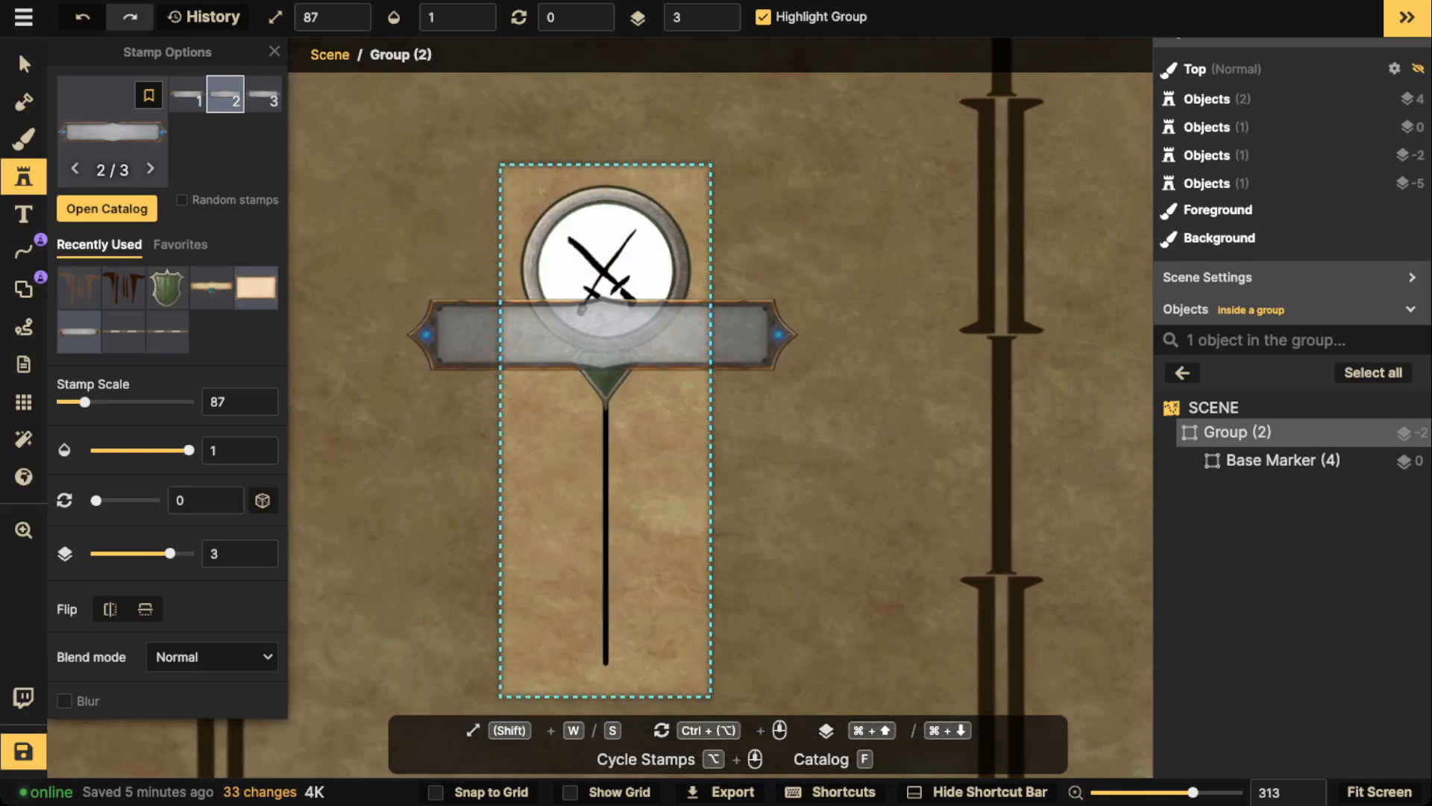
scroll(602, 334, "up", 1)
left_click(692, 290)
left_click(25, 64)
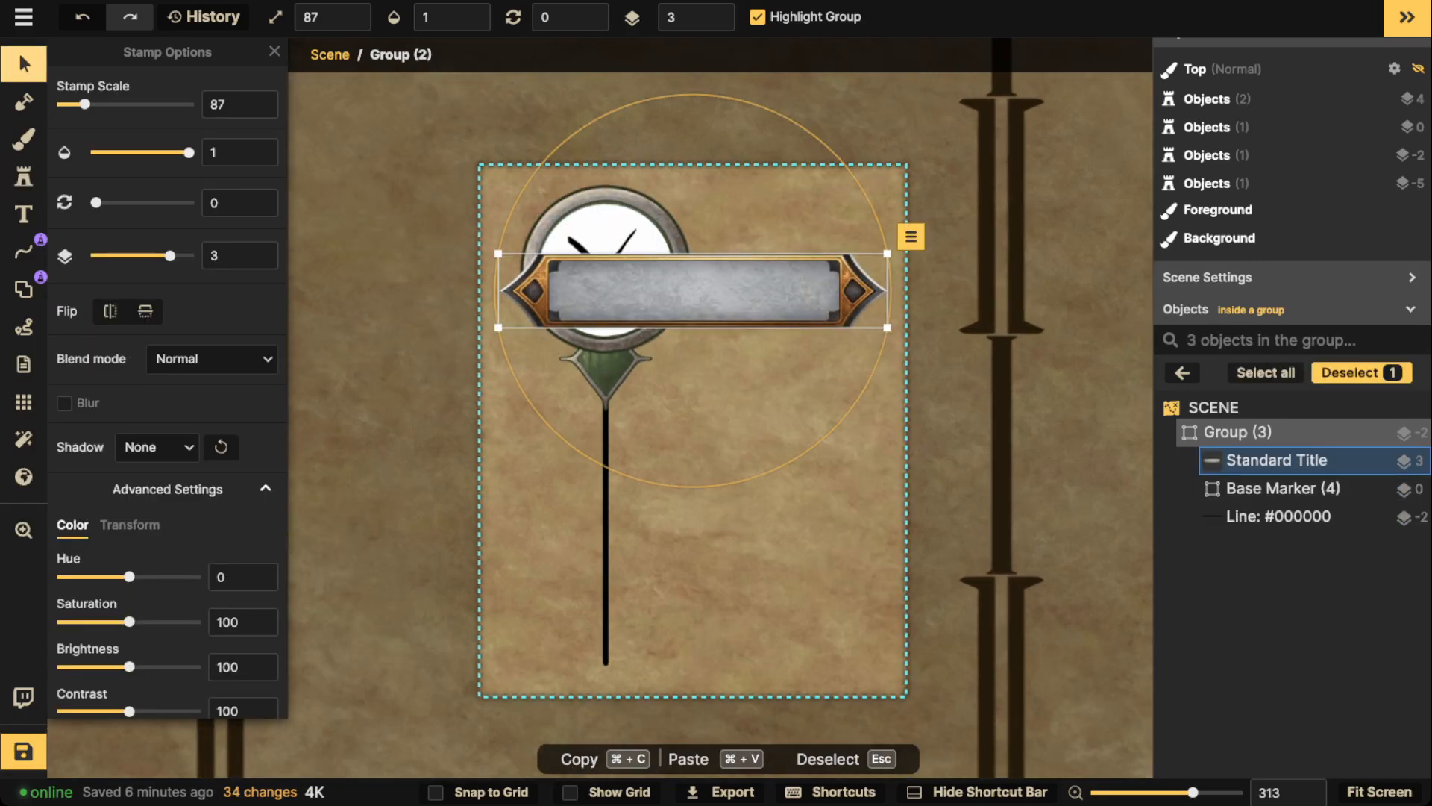
Desaturate the Standard Title plate to 0 and set its layer to -1 so it sits behind the battle marker.
left_click_drag(129, 621, 58, 622)
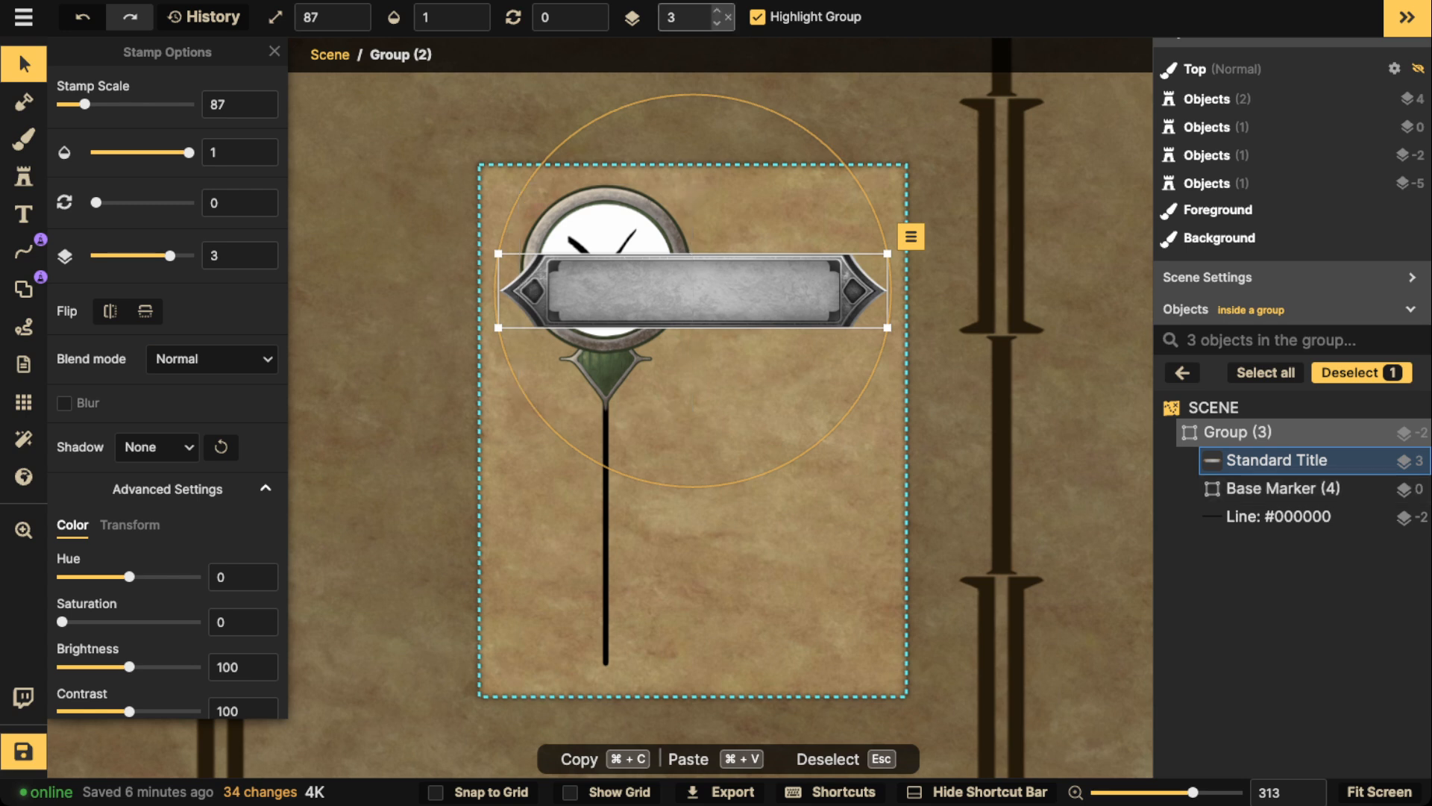
left_click(717, 25)
left_click(717, 24)
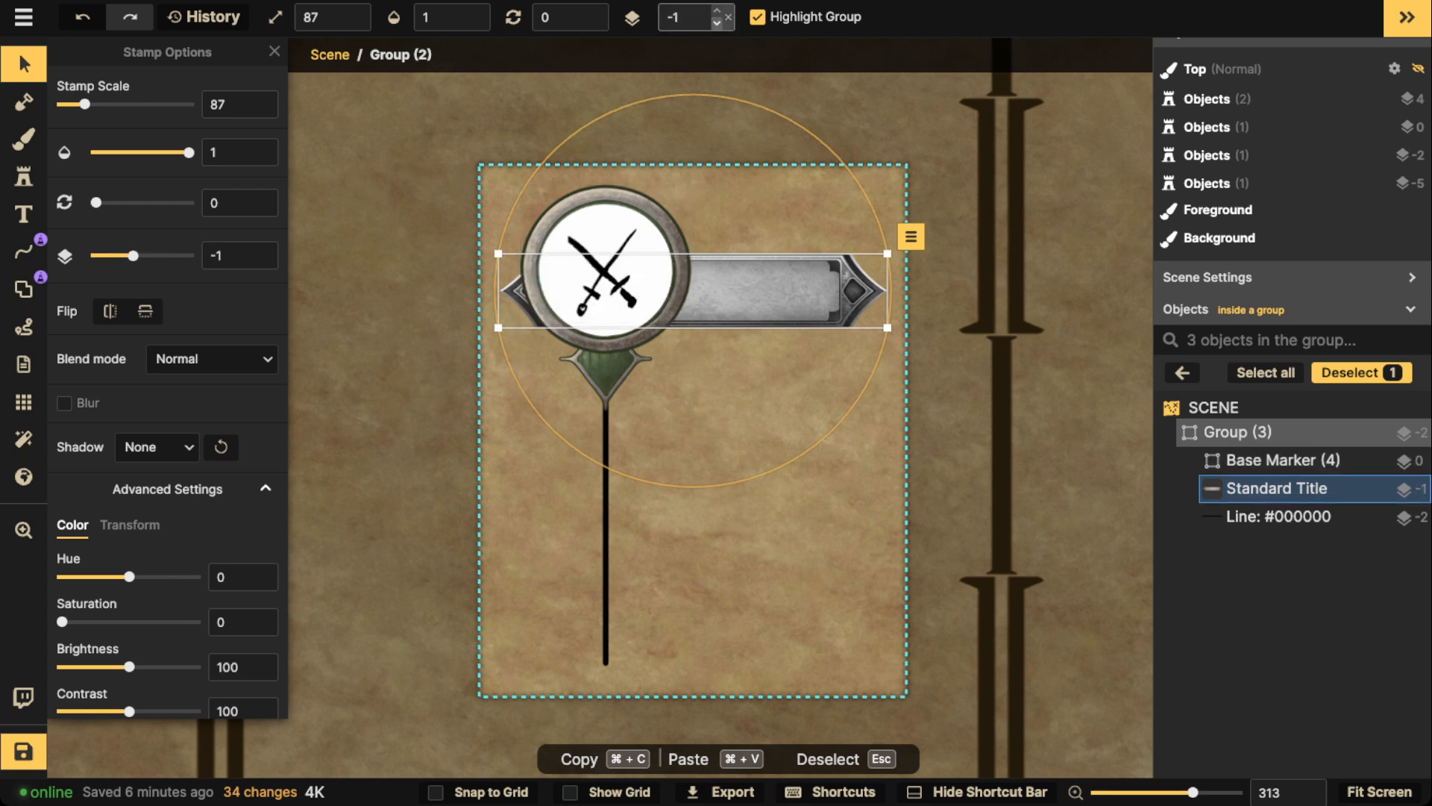
Slide the title plate out to the right of the battle marker at scale 87 and stretch its height to 110.
left_click_drag(887, 327, 843, 318)
left_click_drag(754, 291, 761, 277)
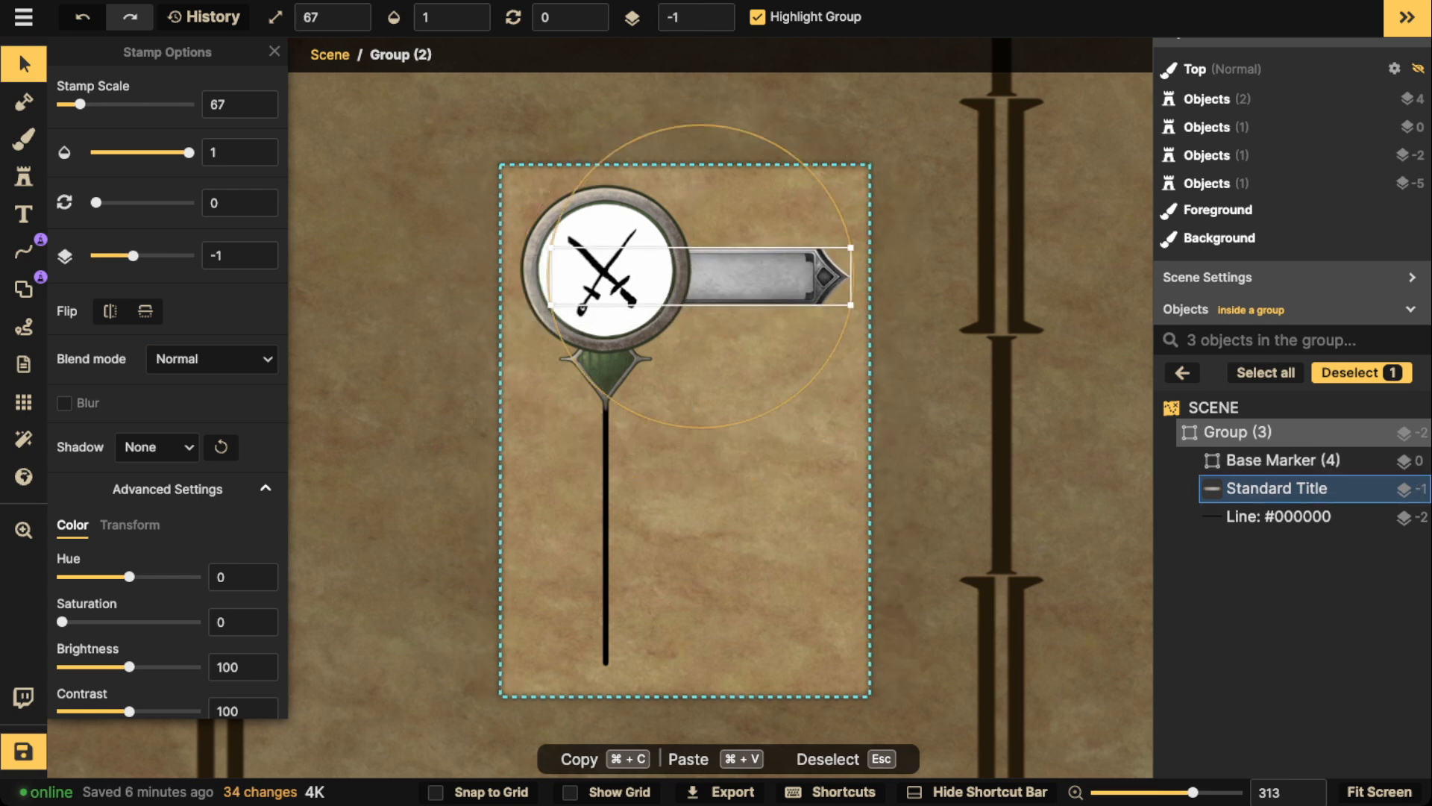
left_click_drag(850, 305, 873, 308)
left_click_drag(761, 277, 816, 271)
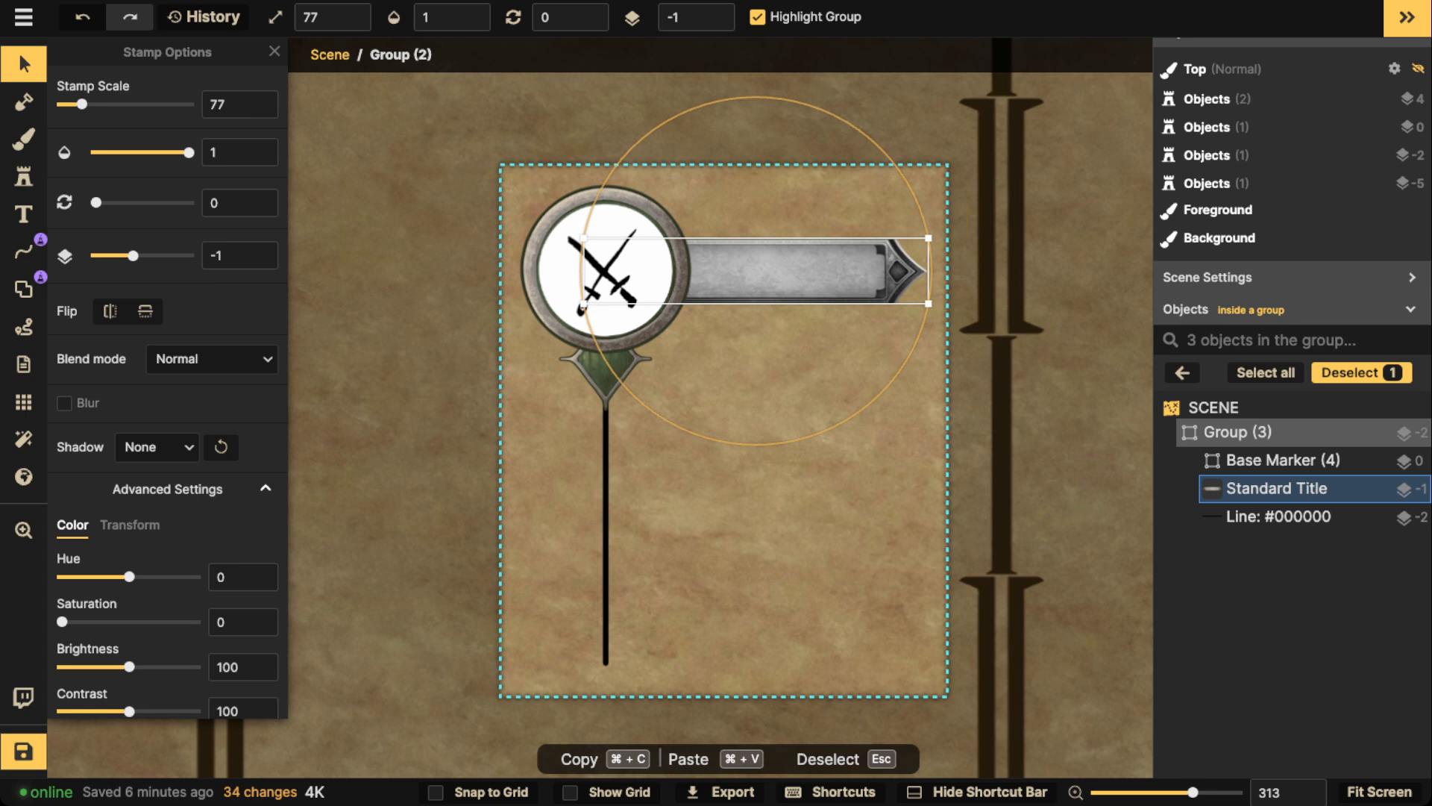
left_click_drag(928, 304, 954, 306)
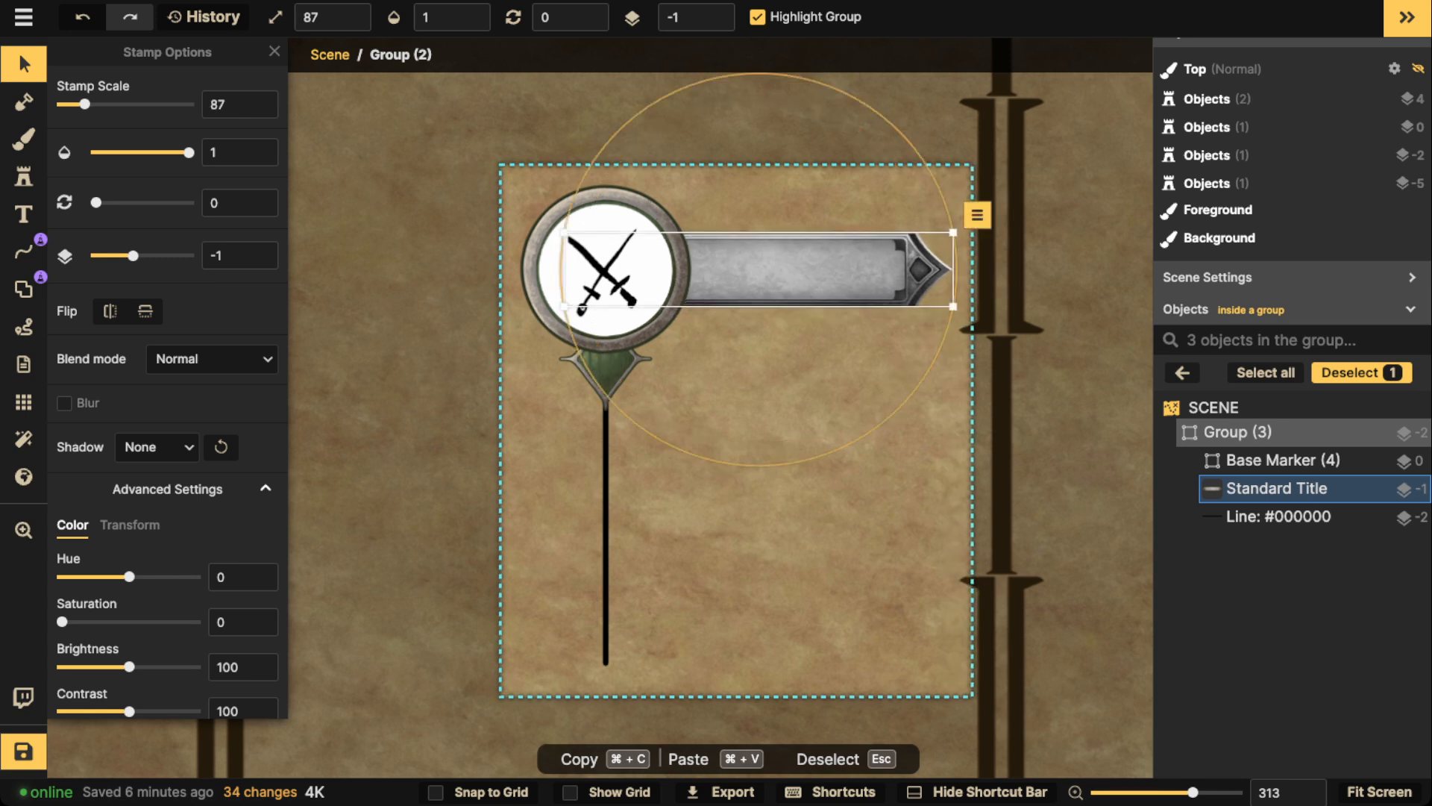
left_click(129, 524)
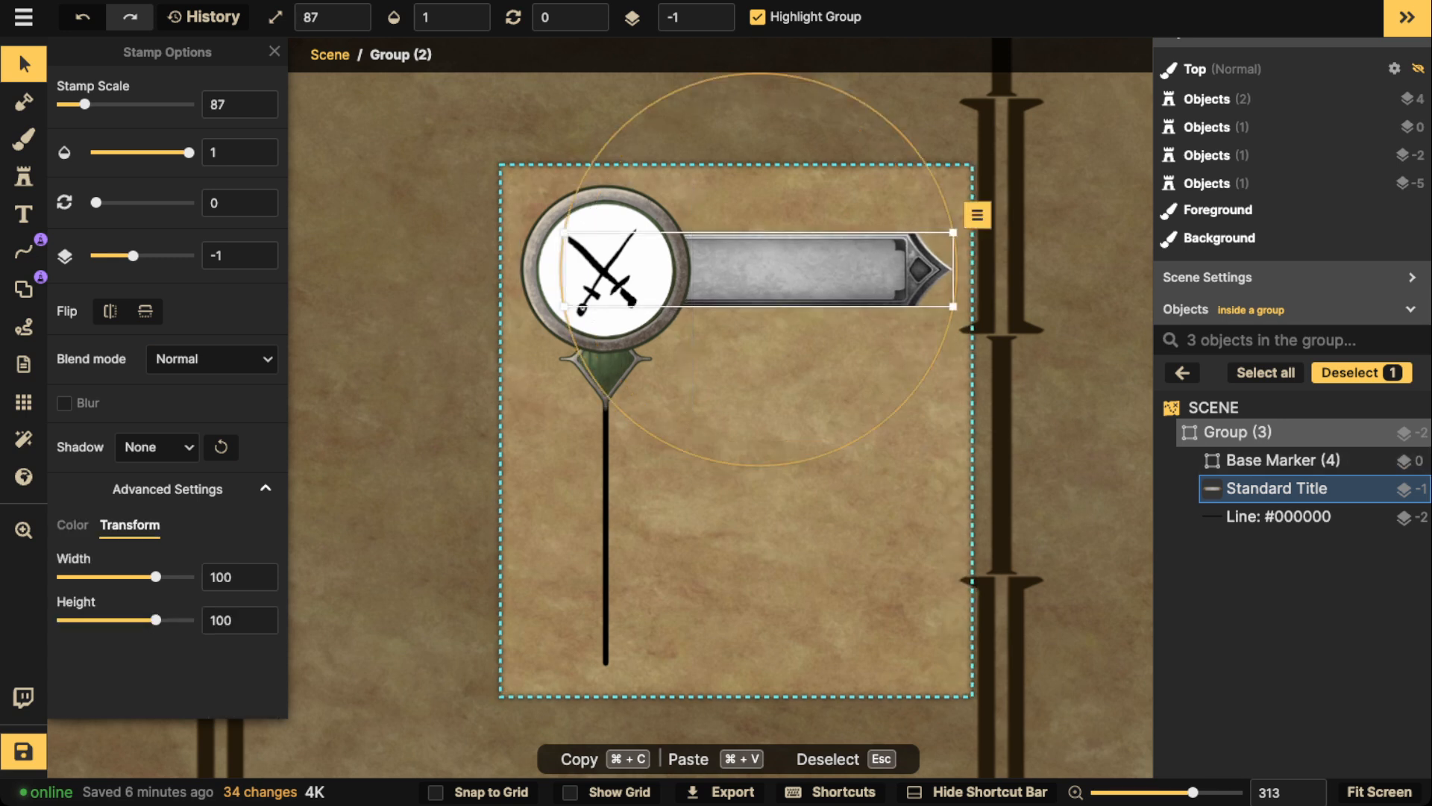
left_click_drag(155, 620, 158, 620)
Nudge the title plate slightly further right, centred vertically on the battle marker, and leave the group.
key("Down")
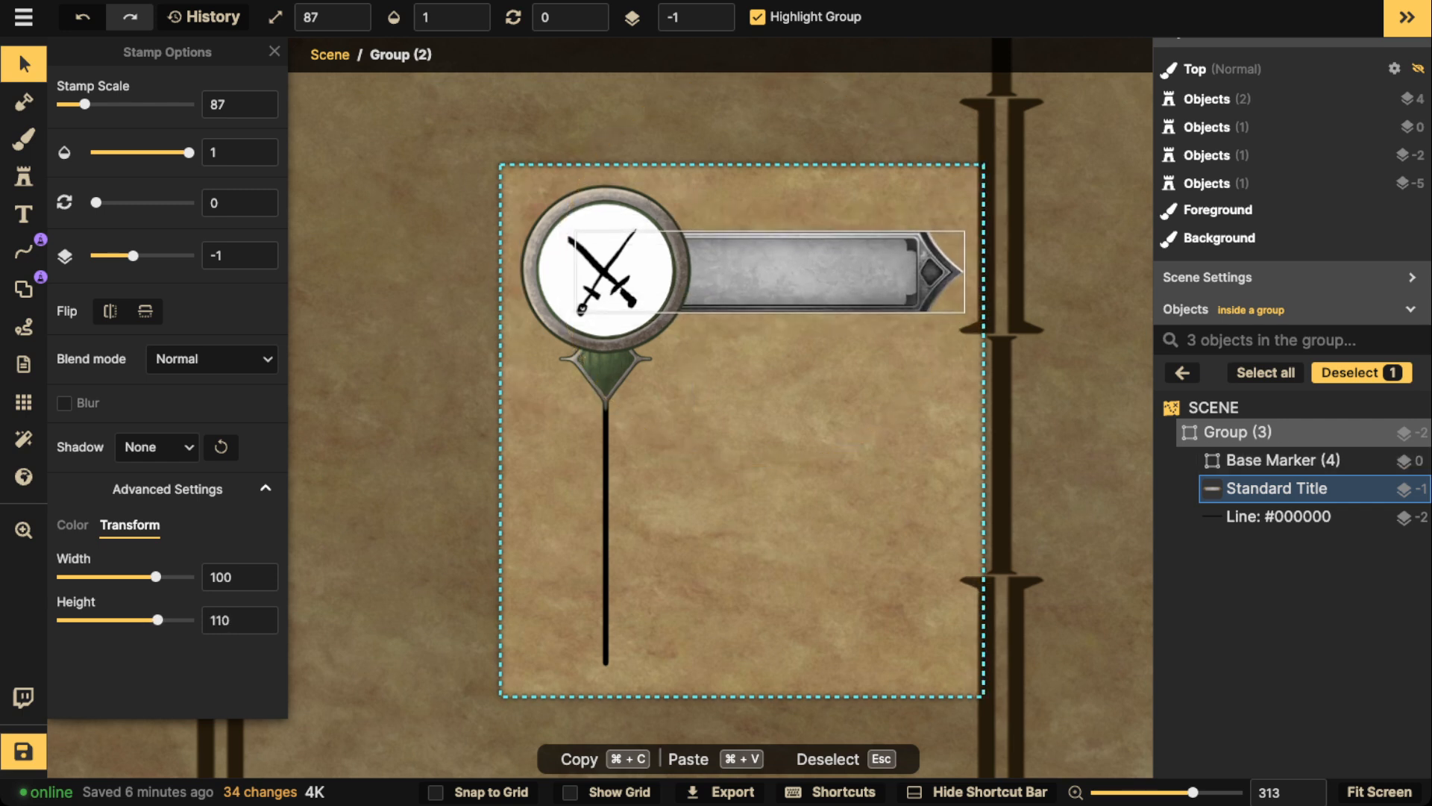
key("Right")
key("Right")
key("Right")
key("Right")
key("Right")
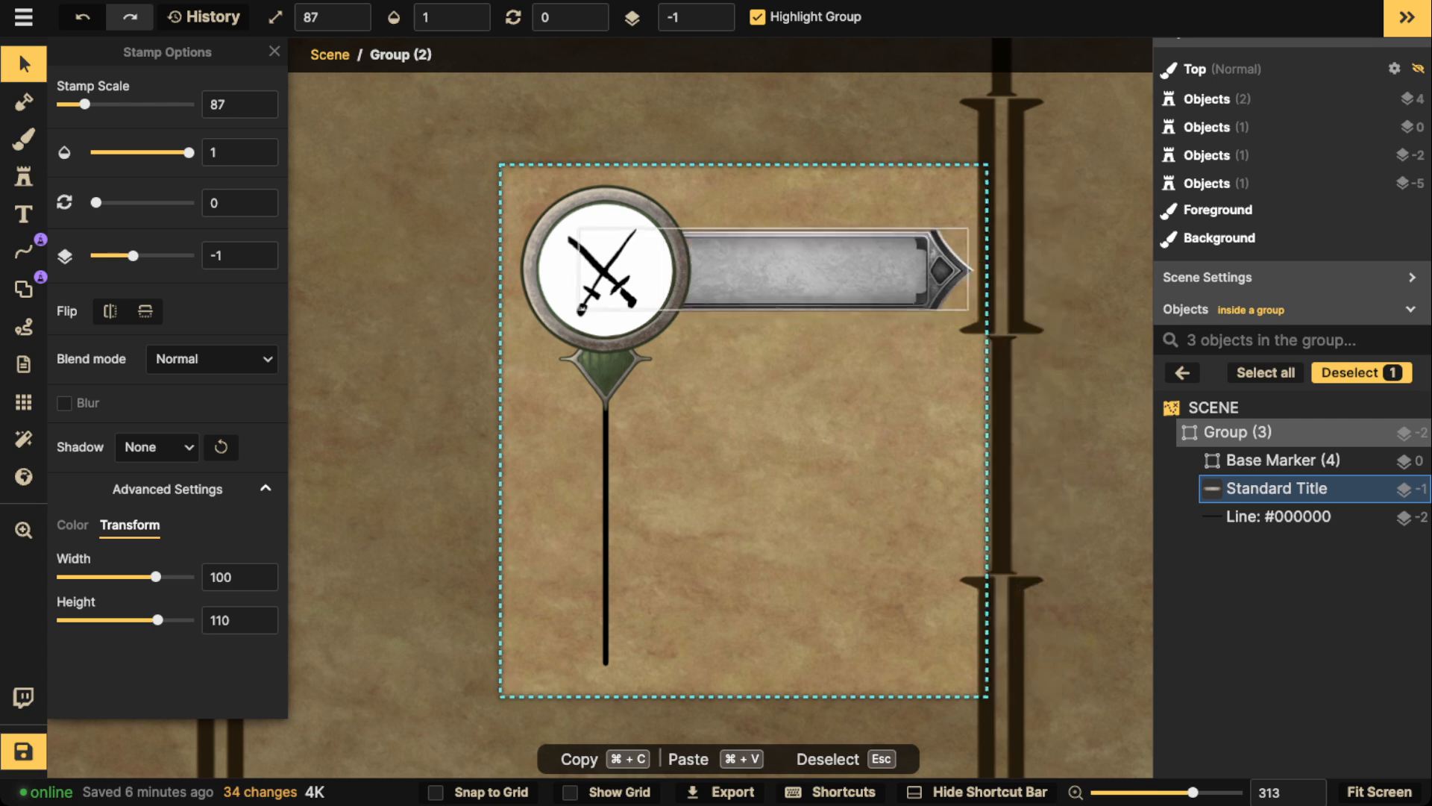
key("Right")
key("Right")
key("Right")
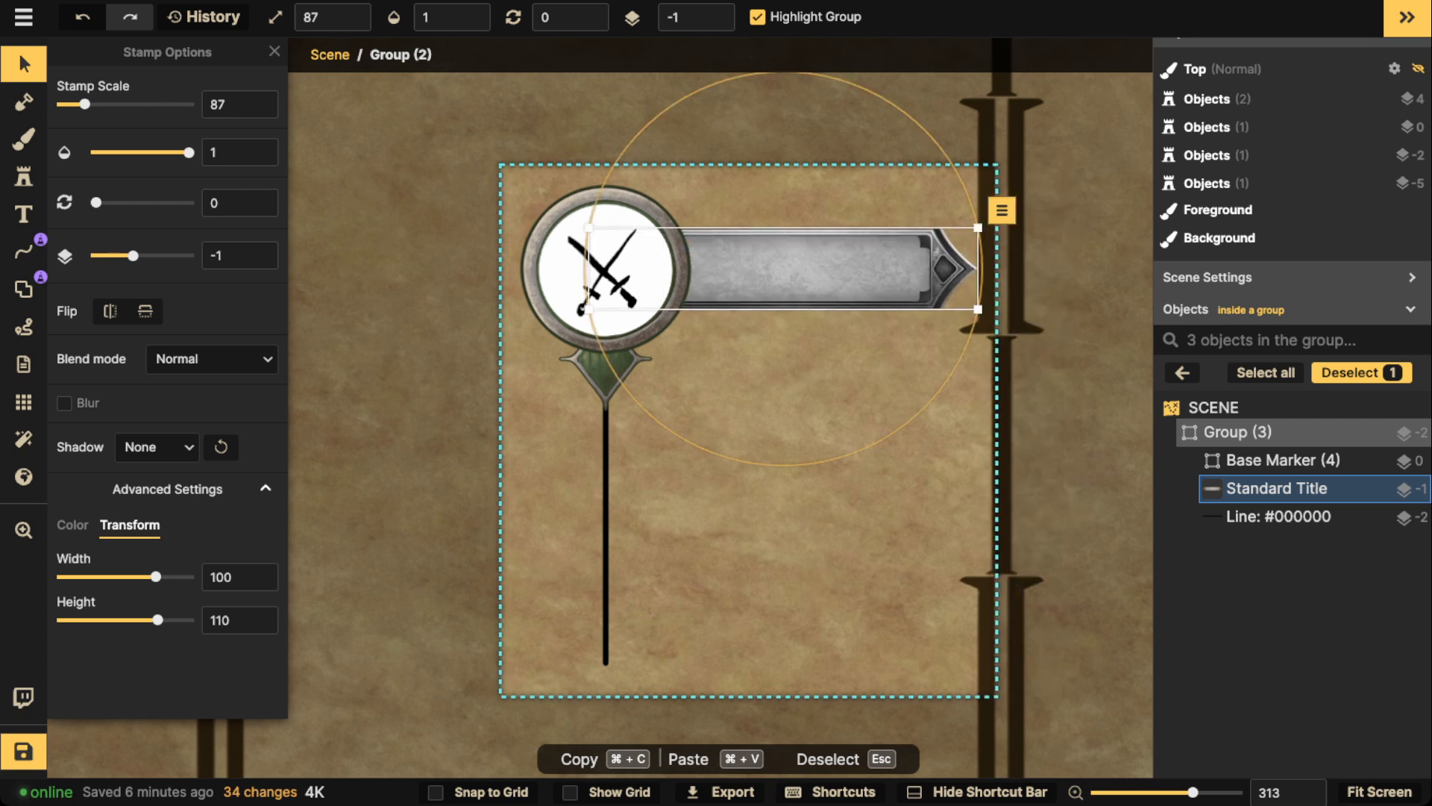
key("Right")
key("Right")
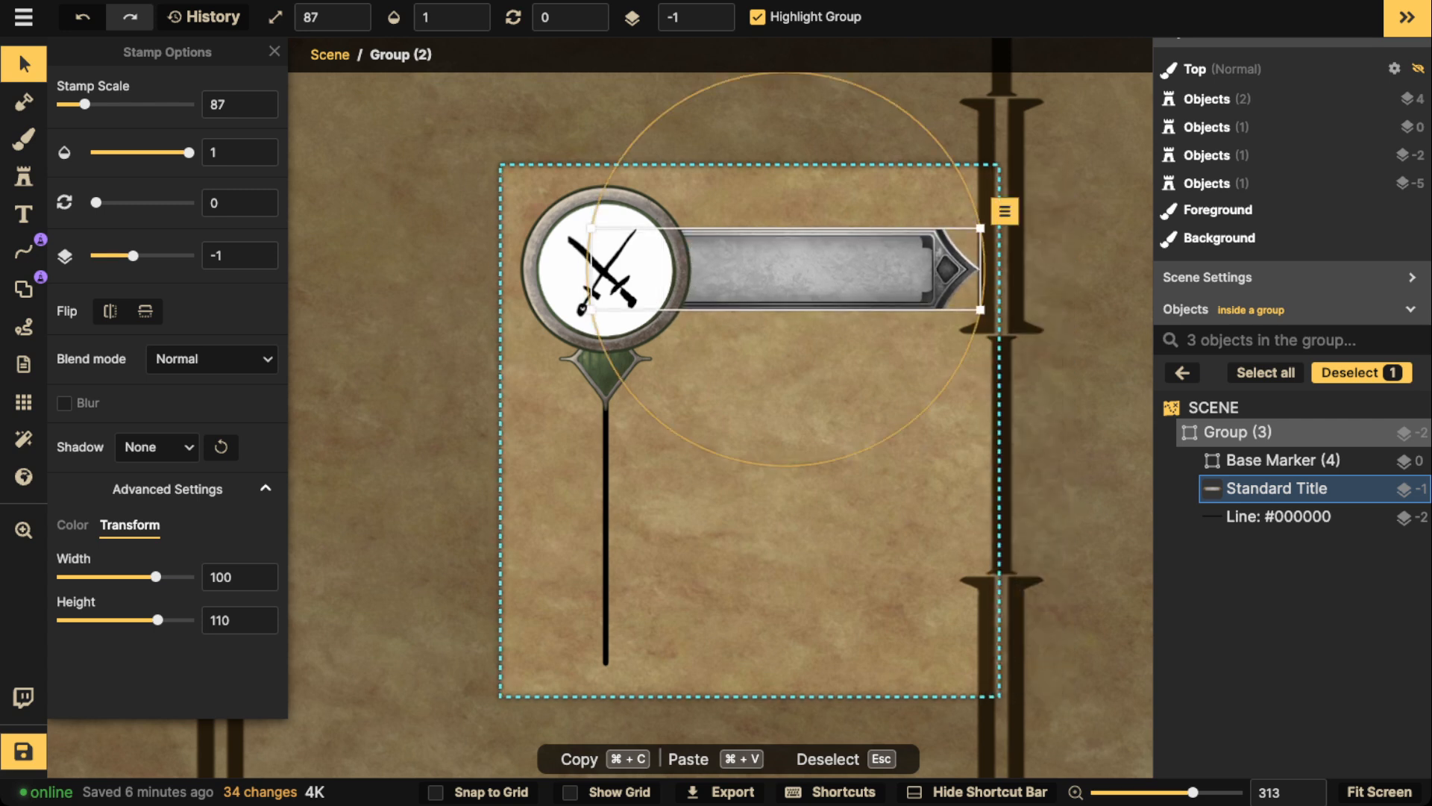
key("Up")
key("Left")
key("Escape")
key("Escape")
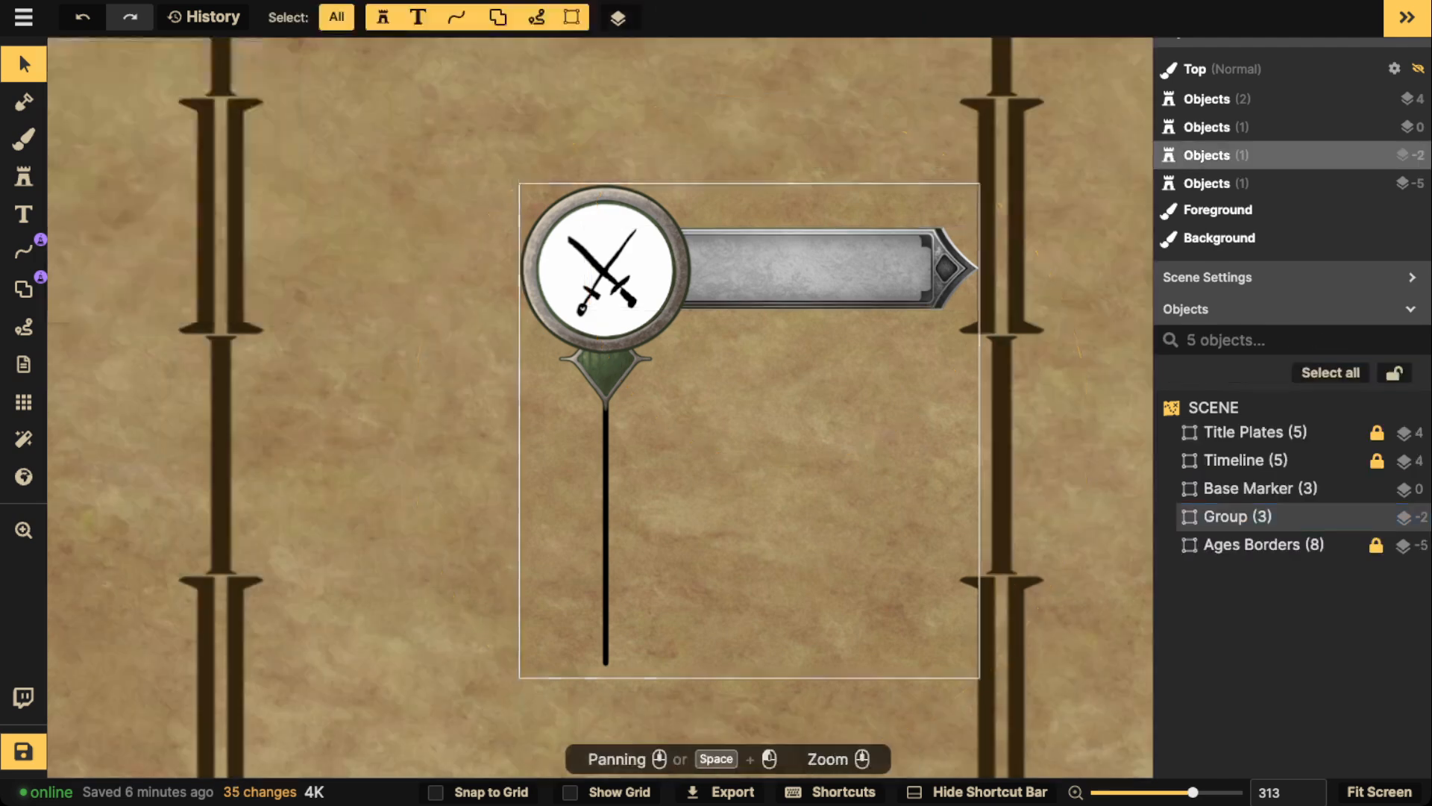
Move the battle marker group down so its connector line reaches the timeline bar.
scroll(607, 301, "down", 5)
left_click_drag(607, 302, 573, 396)
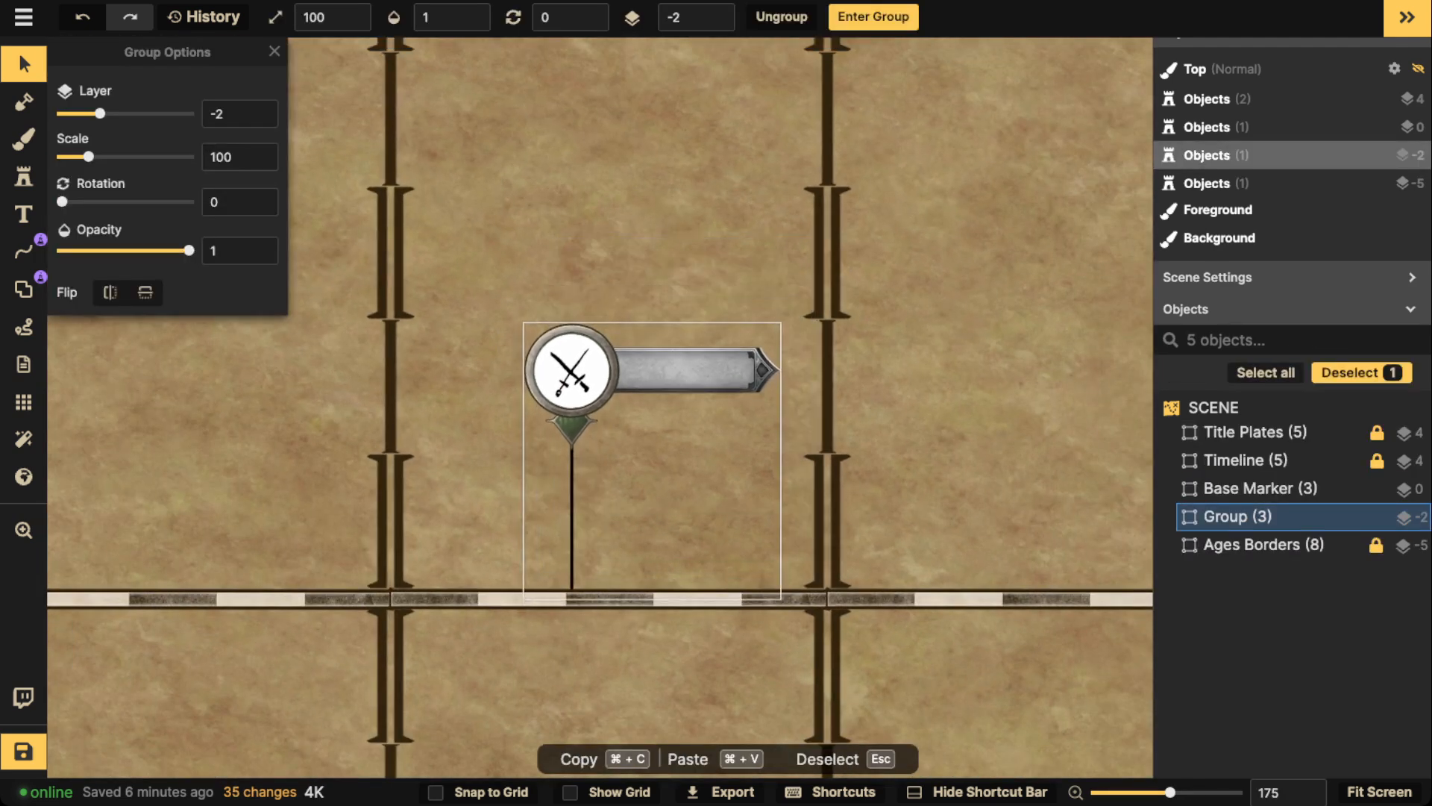
scroll(556, 369, "down", 3)
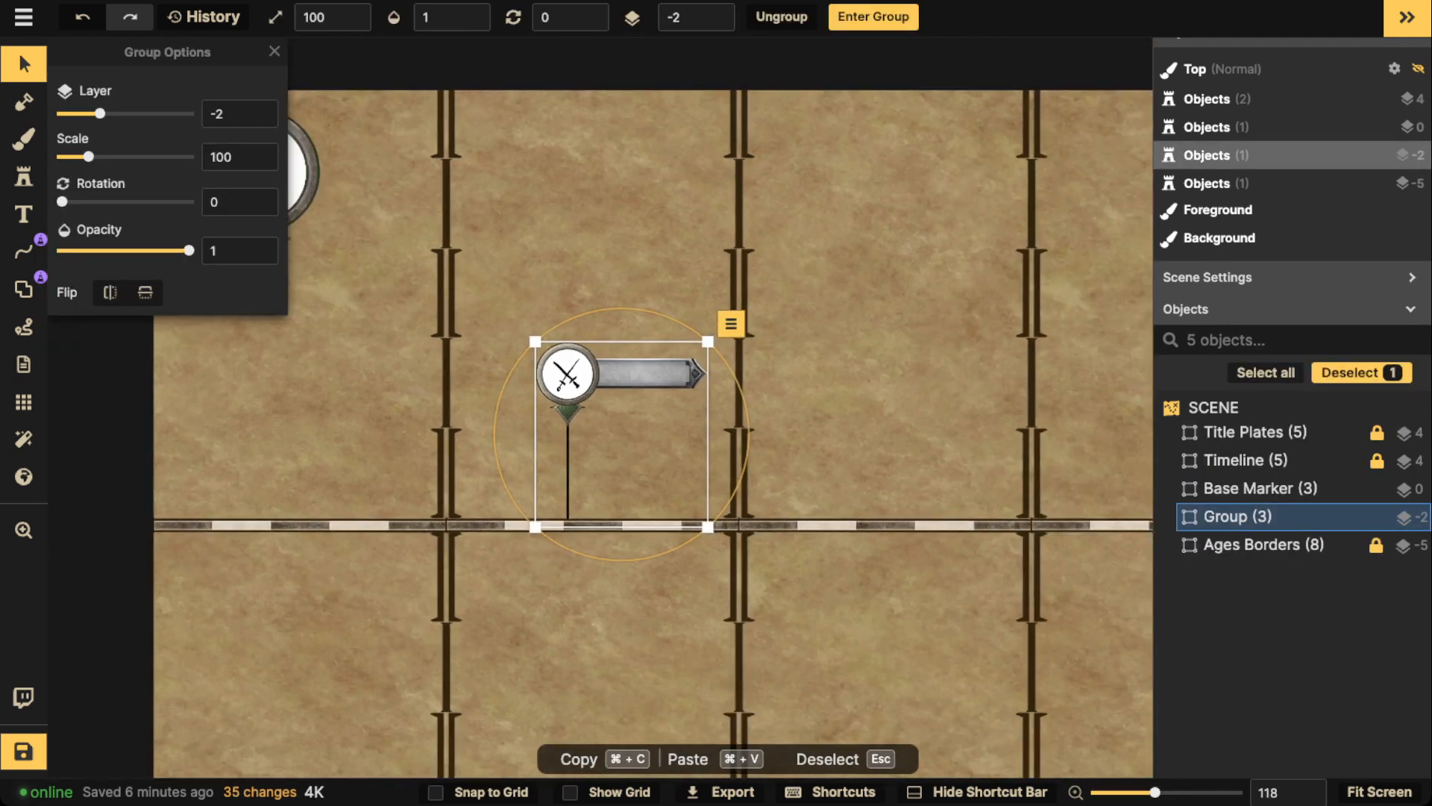
Duplicate the battle marker group and place the copy to the lower right with its pointer at the timeline bar.
key("super+c")
key("super+v")
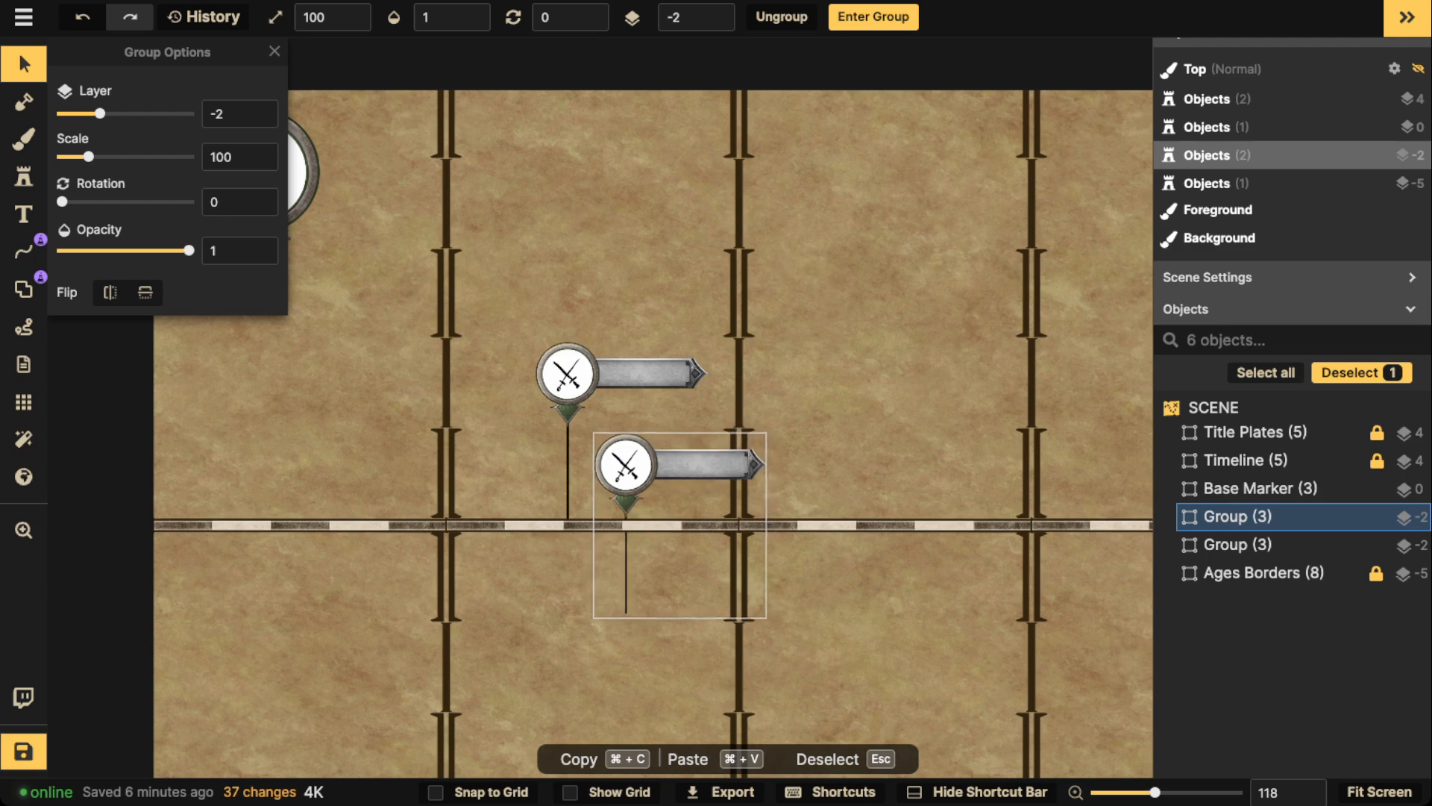
left_click_drag(626, 464, 658, 469)
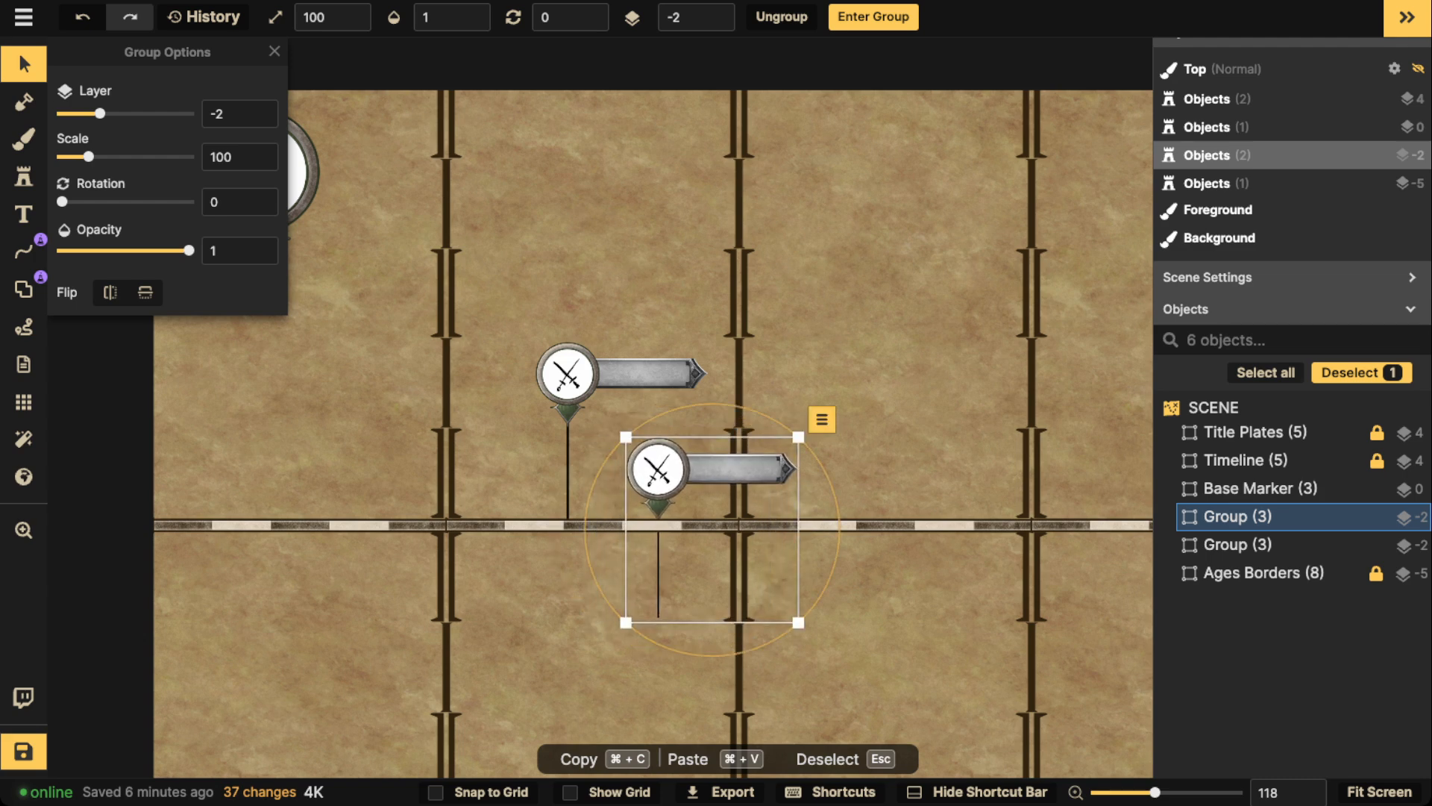
Enter the copied marker group, delete its black connector line and leave the group.
key("Escape")
double_click(658, 469)
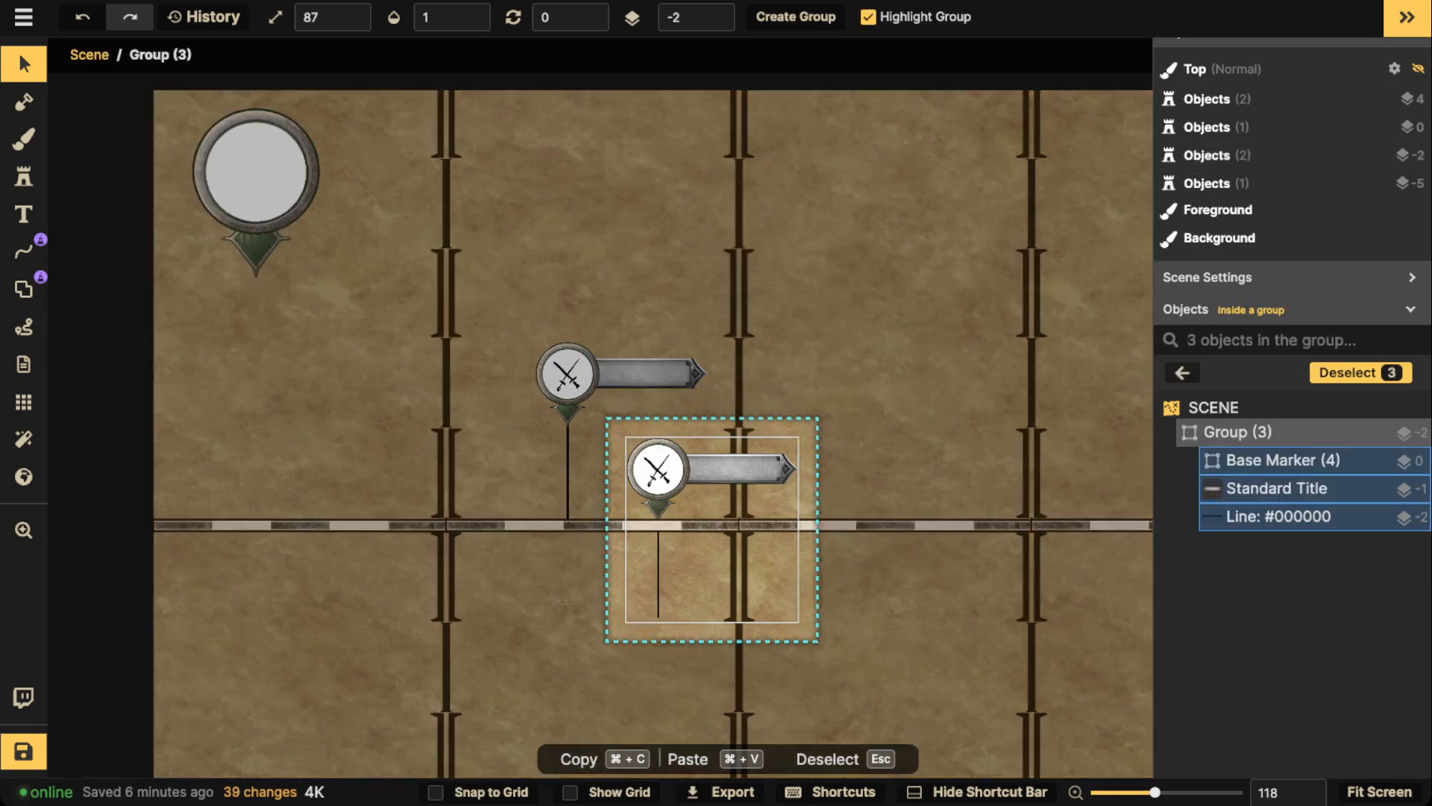
left_click(658, 574)
key("Delete")
key("Escape")
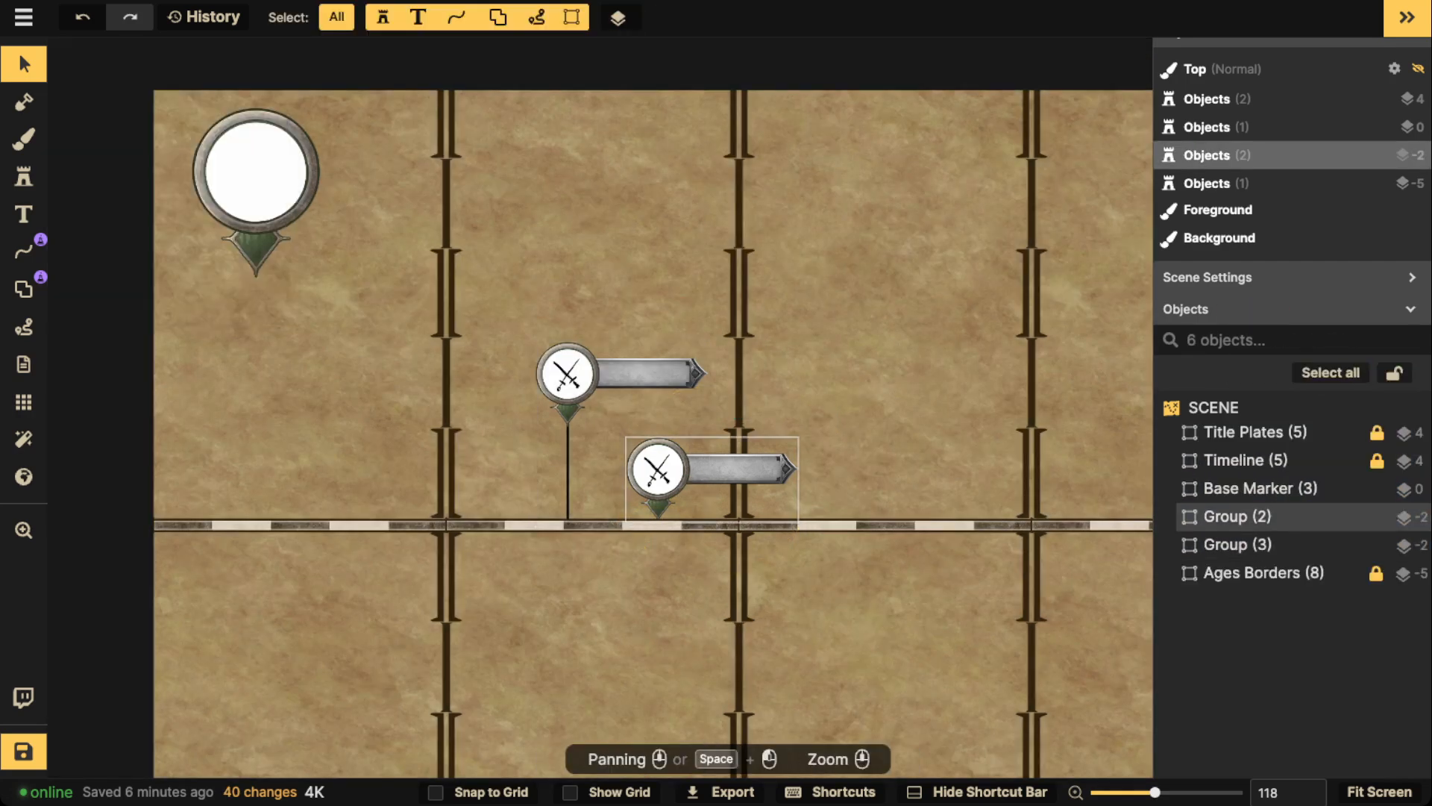
key("Escape")
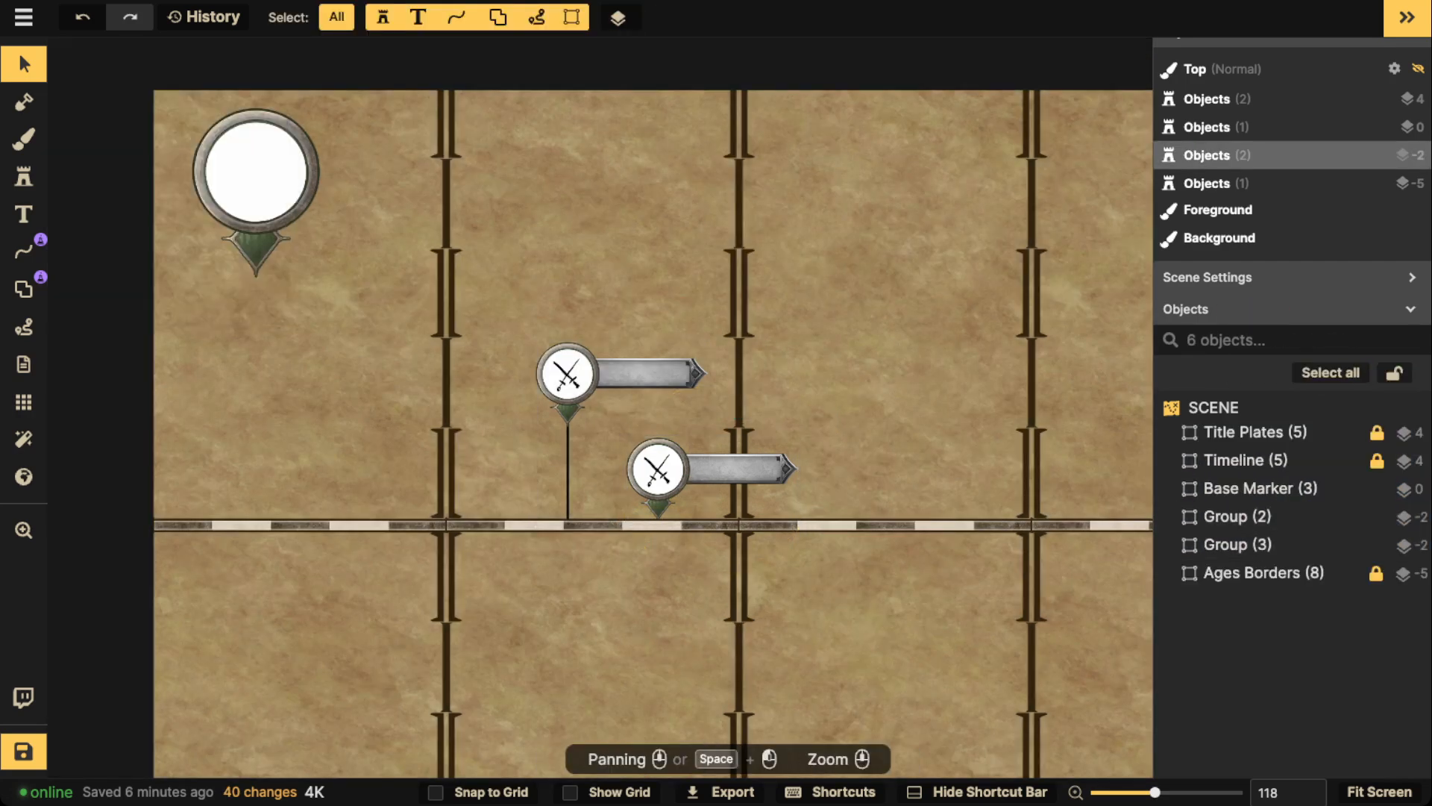
scroll(653, 433, "down", 5)
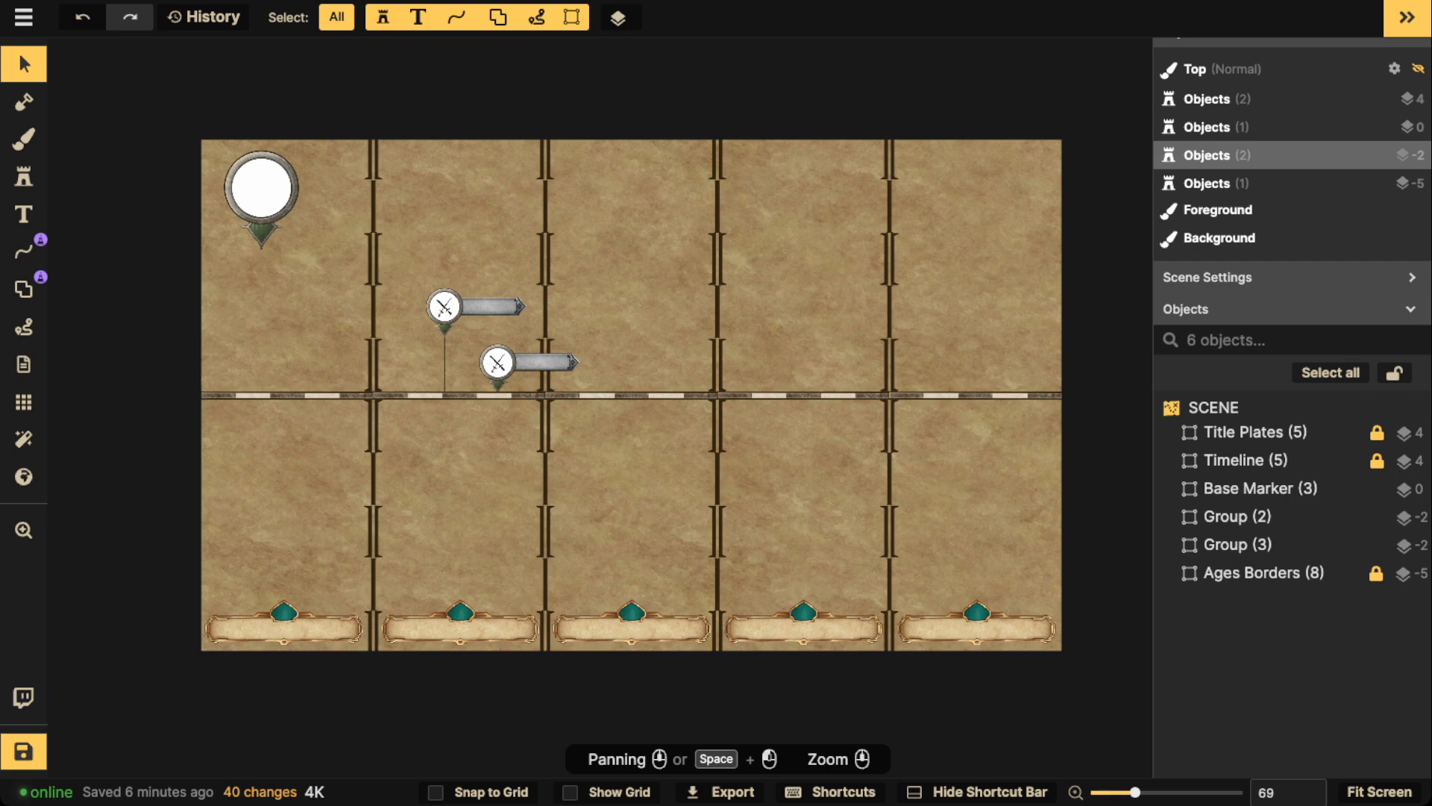
scroll(597, 313, "up", 3)
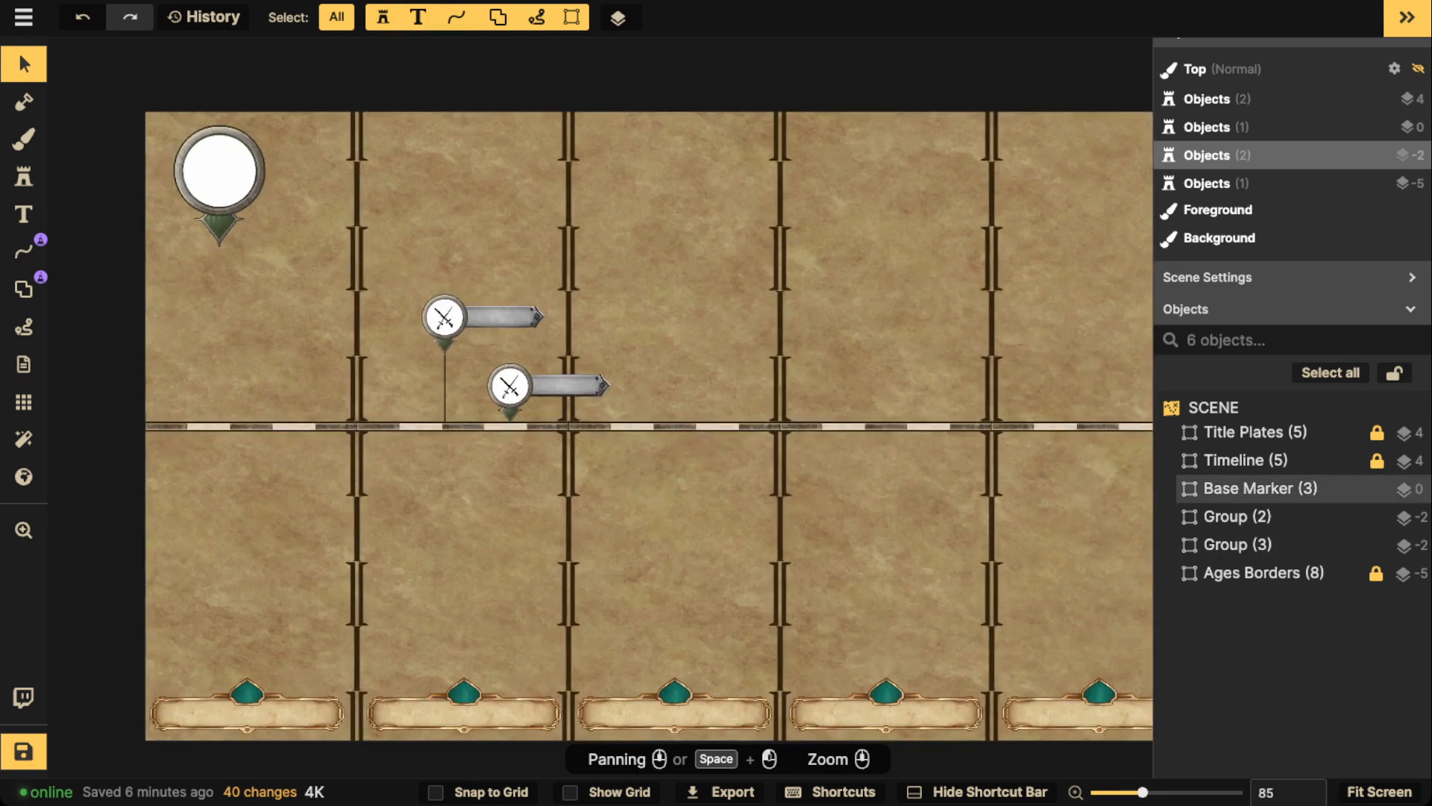
left_click(221, 174)
key("Escape")
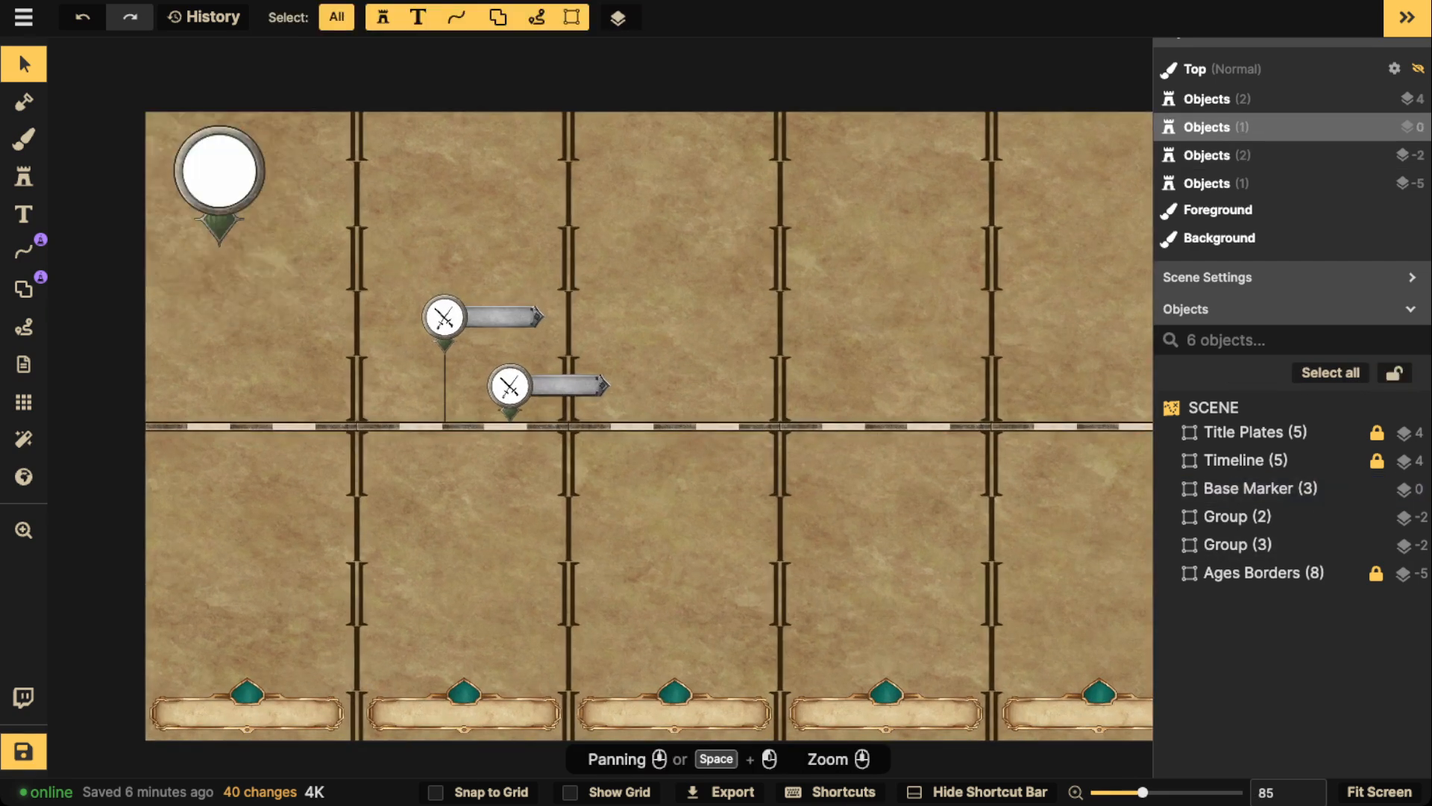
Raise the battle marker group with the connector line slightly and shift the copy without a line a little left.
left_click(440, 328)
scroll(432, 335, "up", 3)
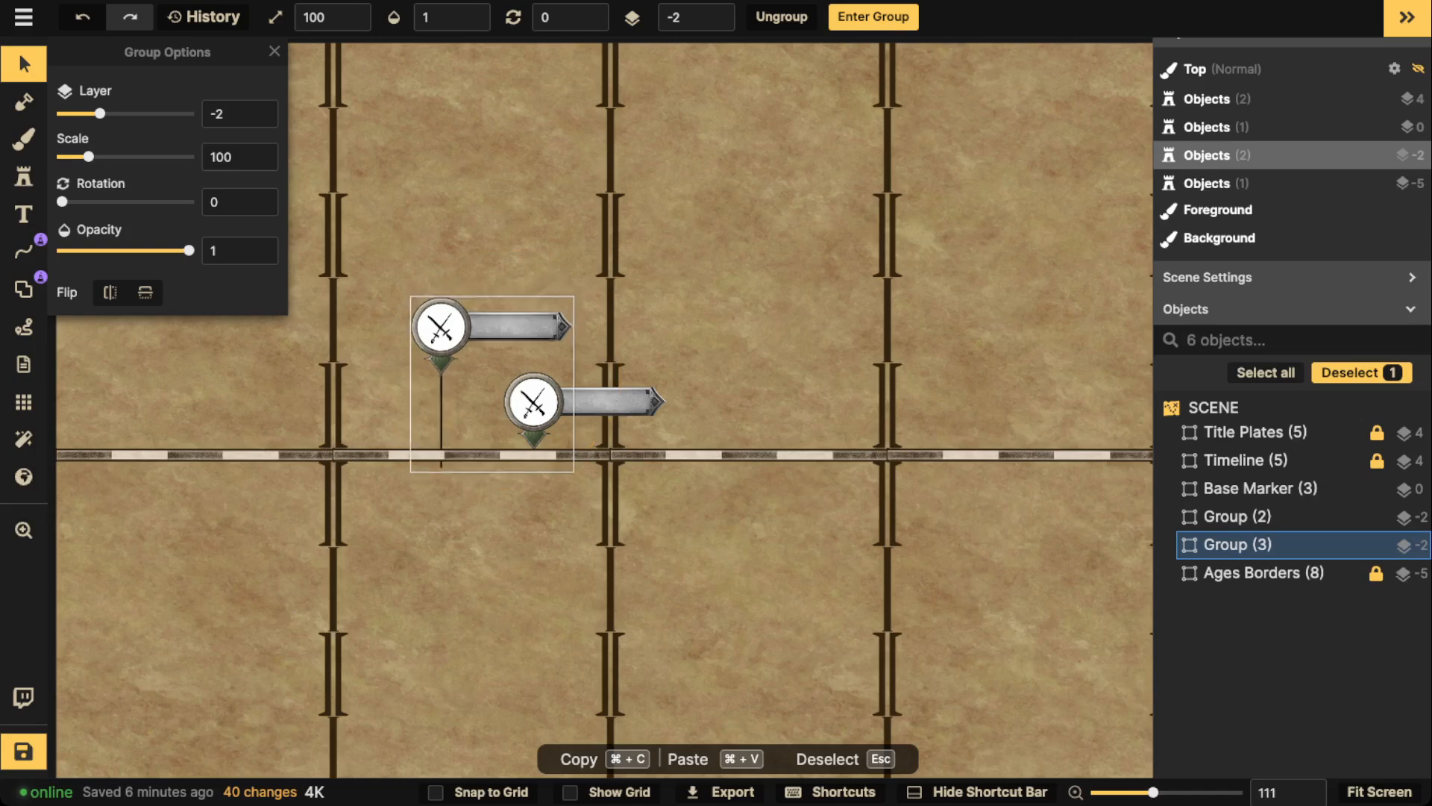
left_click_drag(440, 327, 444, 316)
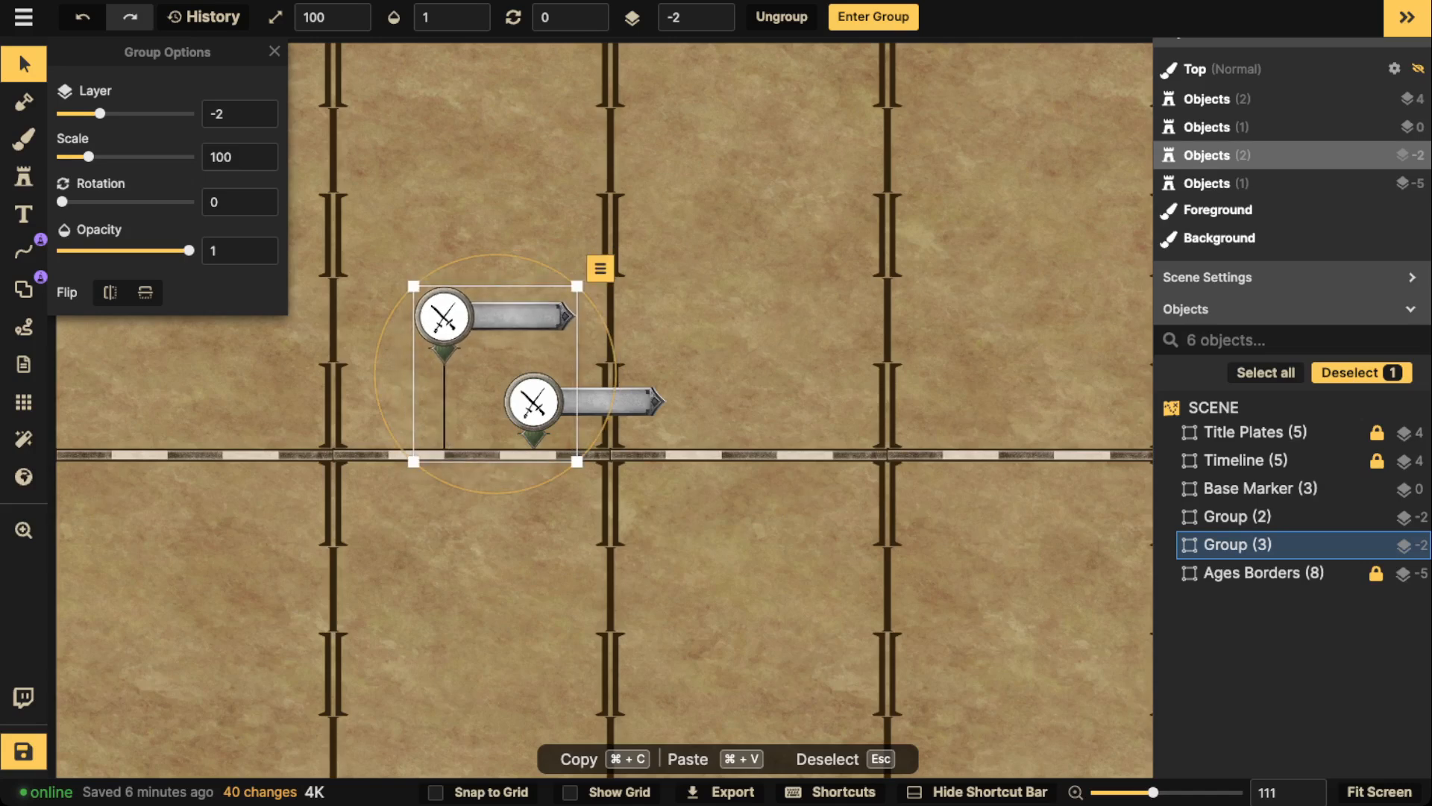
left_click_drag(535, 402, 529, 400)
double_click(529, 401)
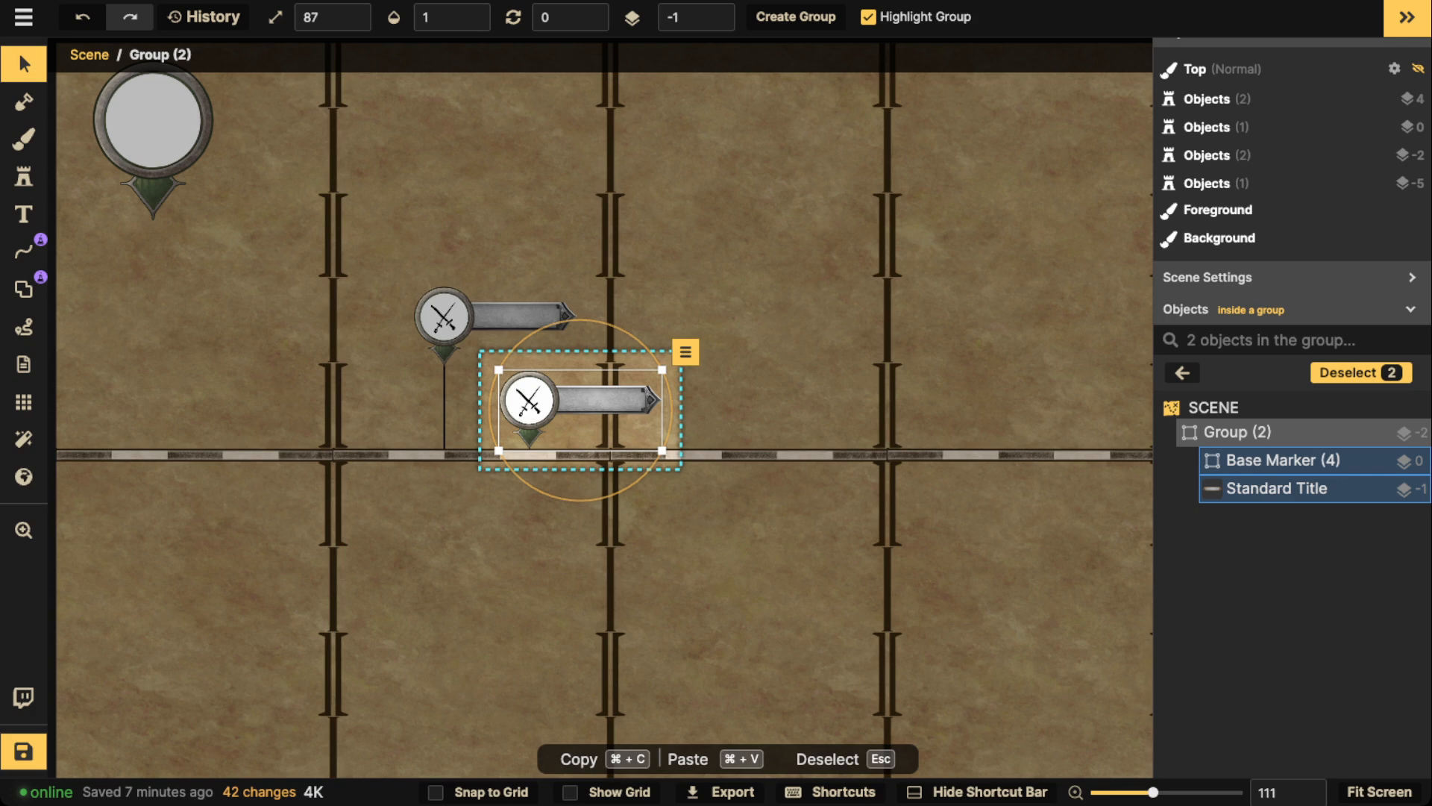
scroll(518, 283, "up", 2)
key("Escape")
key("Escape")
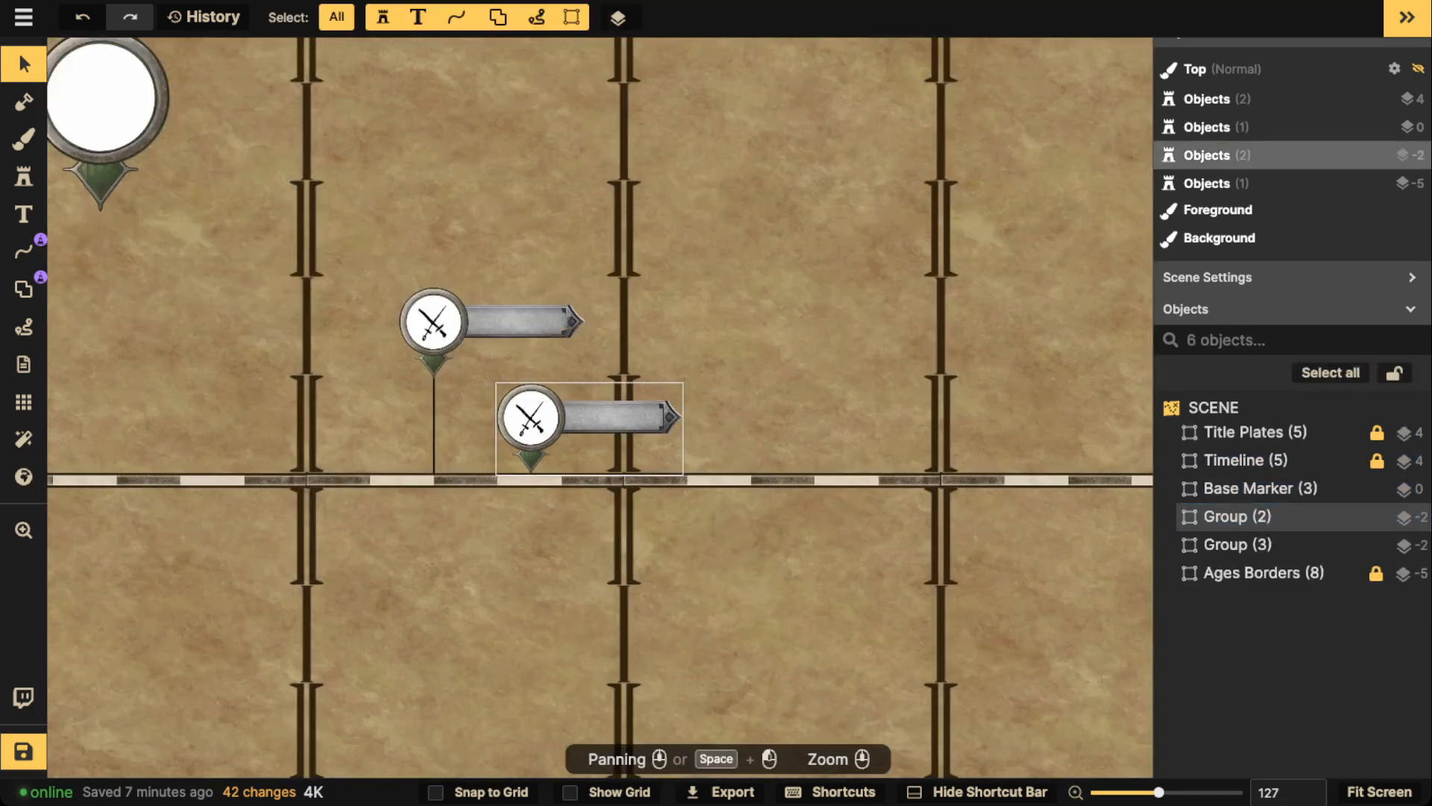
left_click_drag(531, 418, 532, 420)
double_click(532, 420)
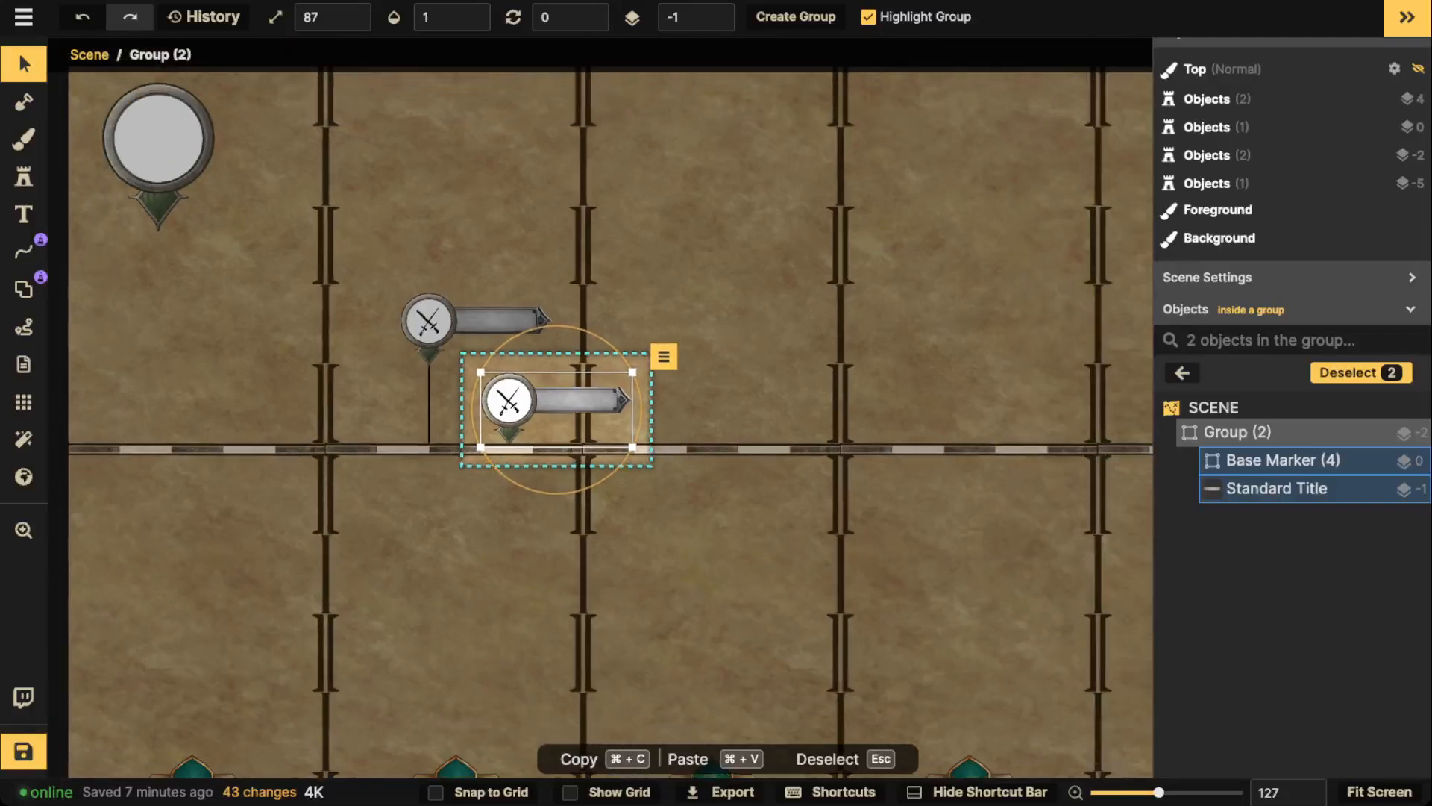
key("Escape")
scroll(898, 93, "down", 6)
key("Escape")
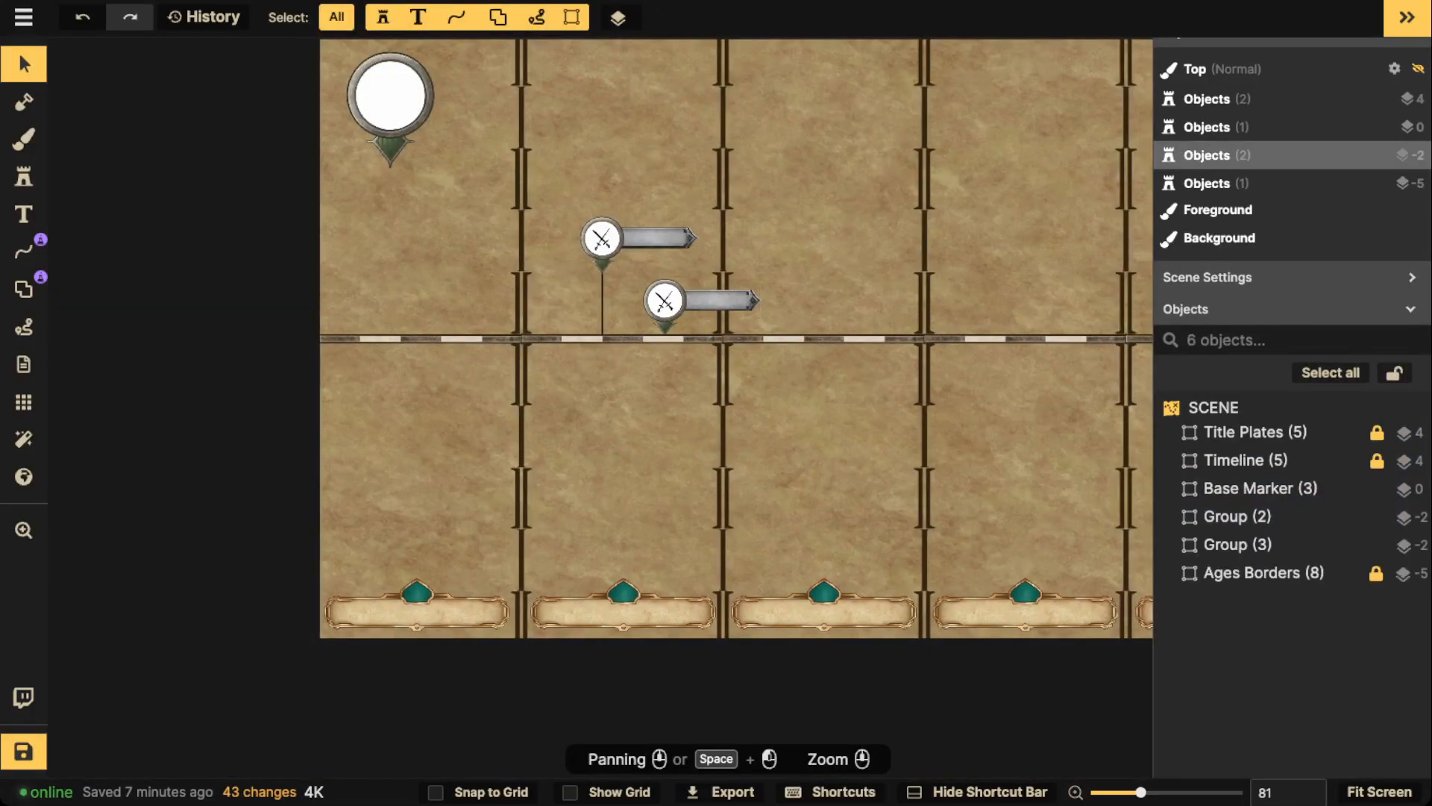
Move the large blank Base Marker slightly down and to the right within the first age section.
mouse_move(390, 97)
left_mouse_down()
mouse_move(412, 117)
mouse_move(407, 106)
left_mouse_up()
double_click(407, 106)
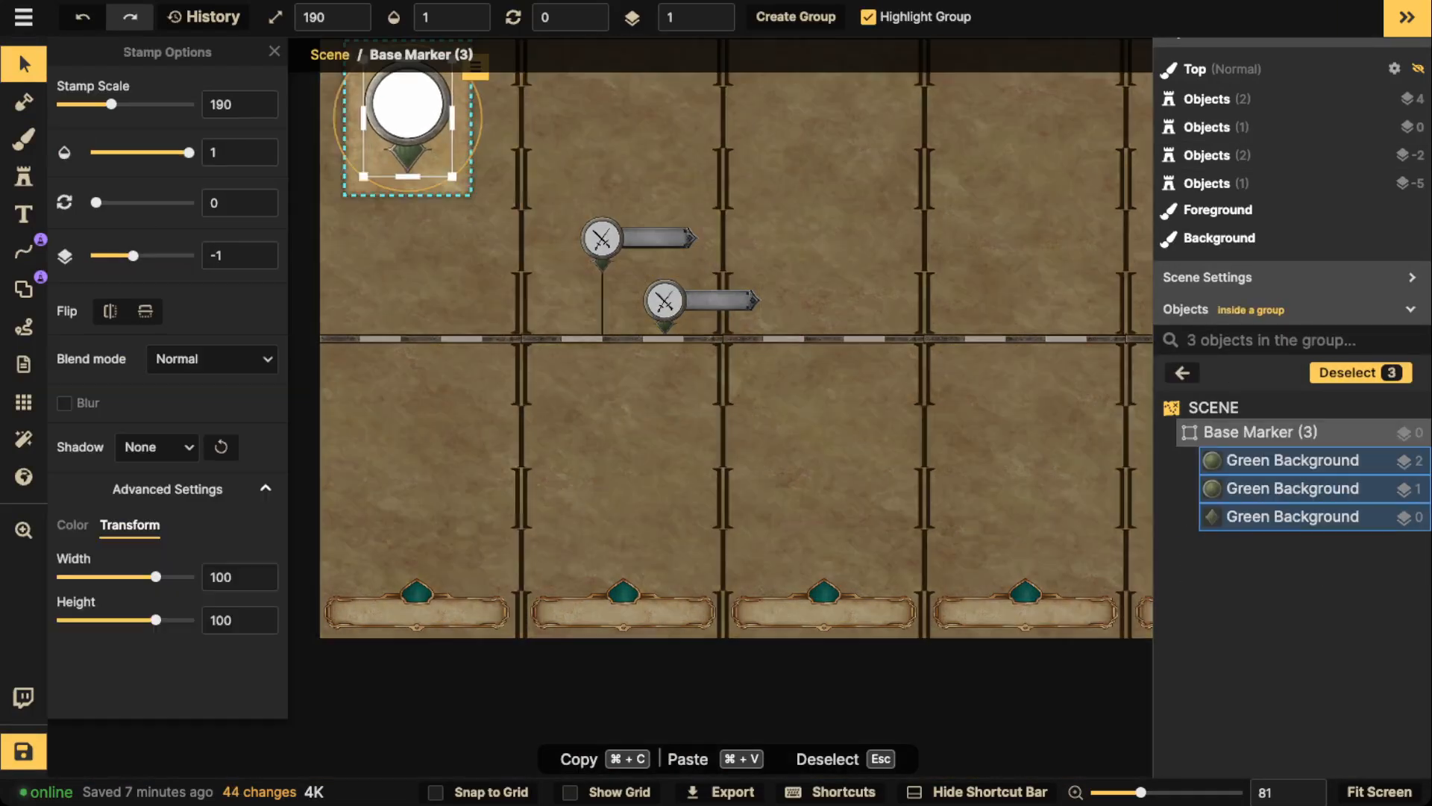
key("Escape")
key("Escape")
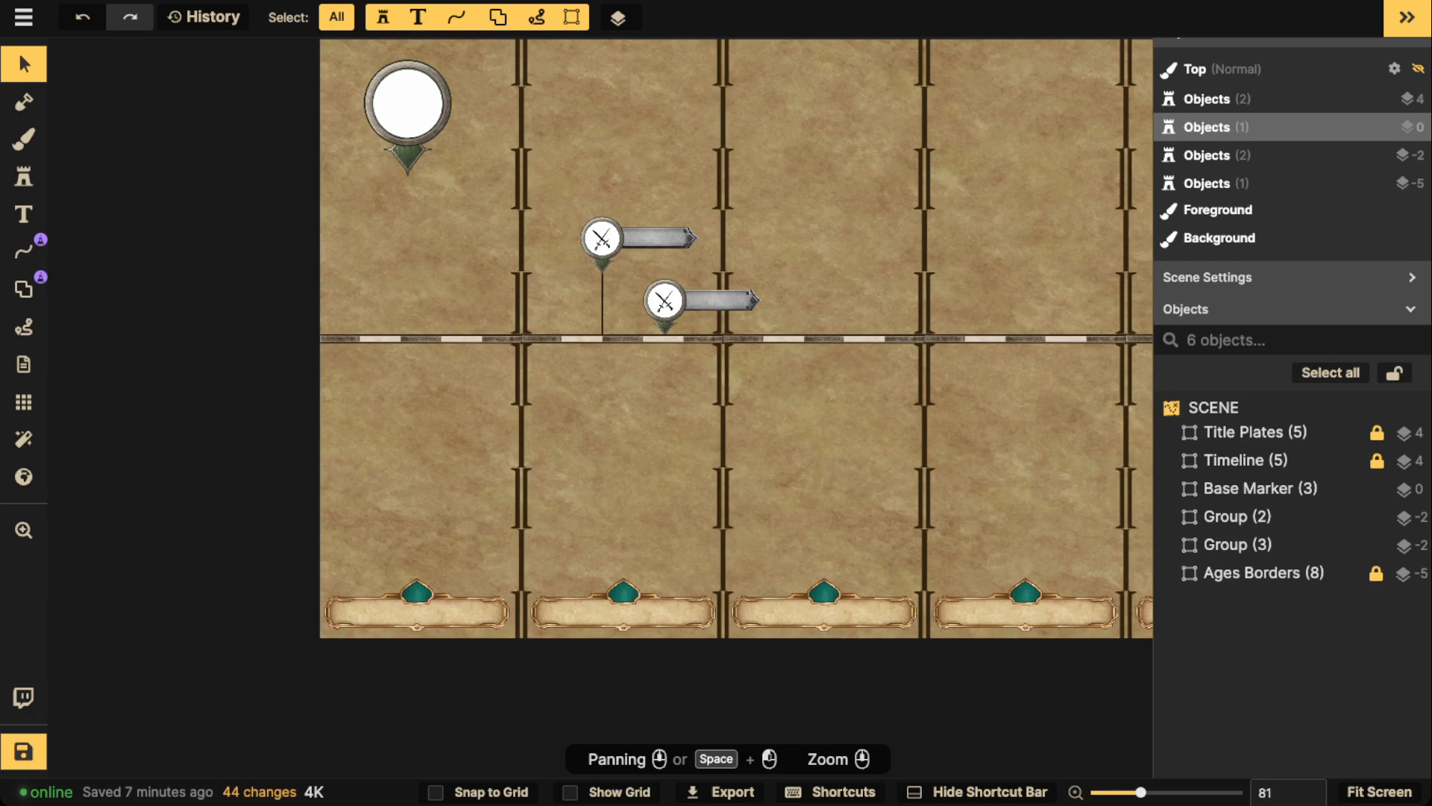
Activate the Text tool and turn off the text outline.
scroll(485, 400, "down", 1)
left_click_drag(485, 399, 493, 315)
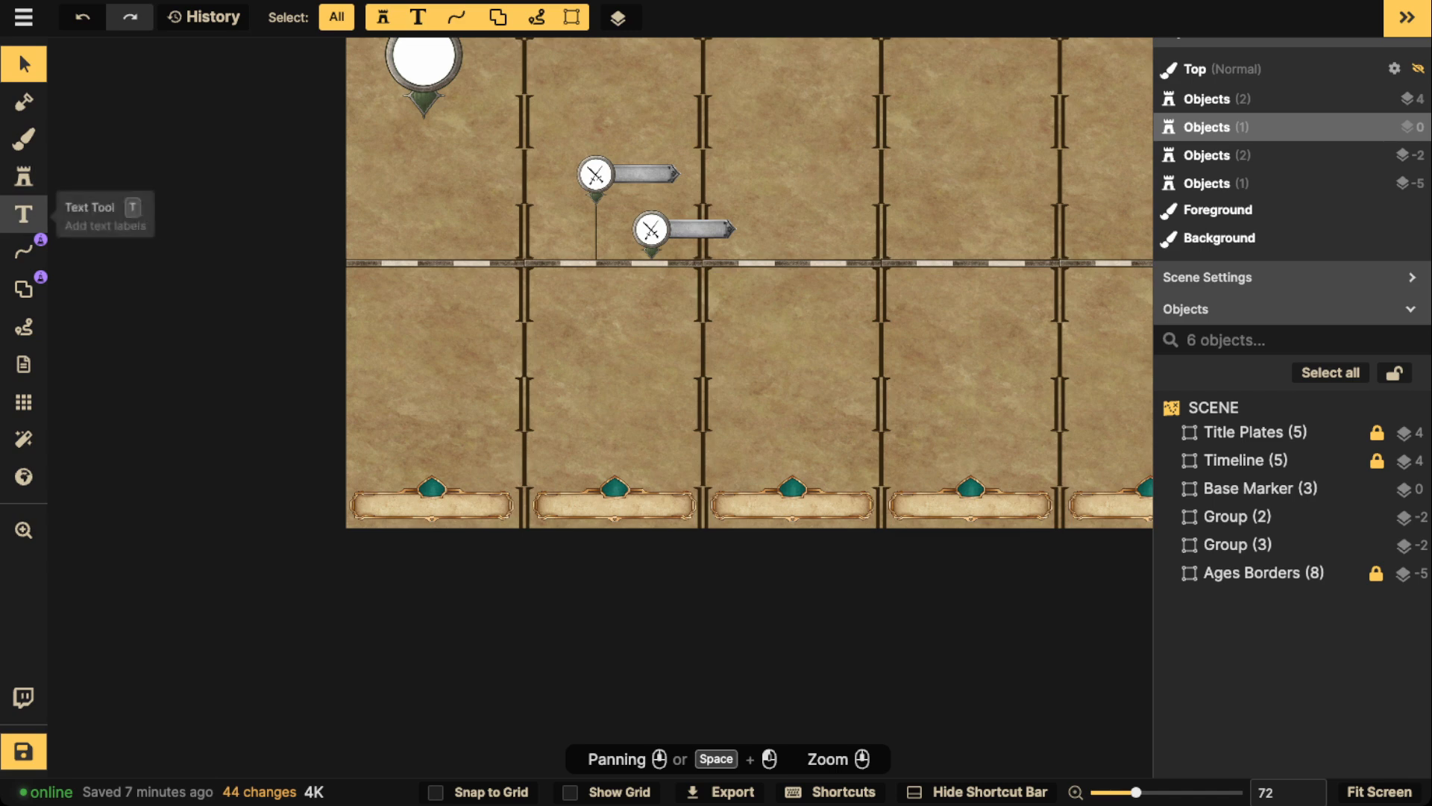
left_click(23, 214)
scroll(370, 357, "up", 2)
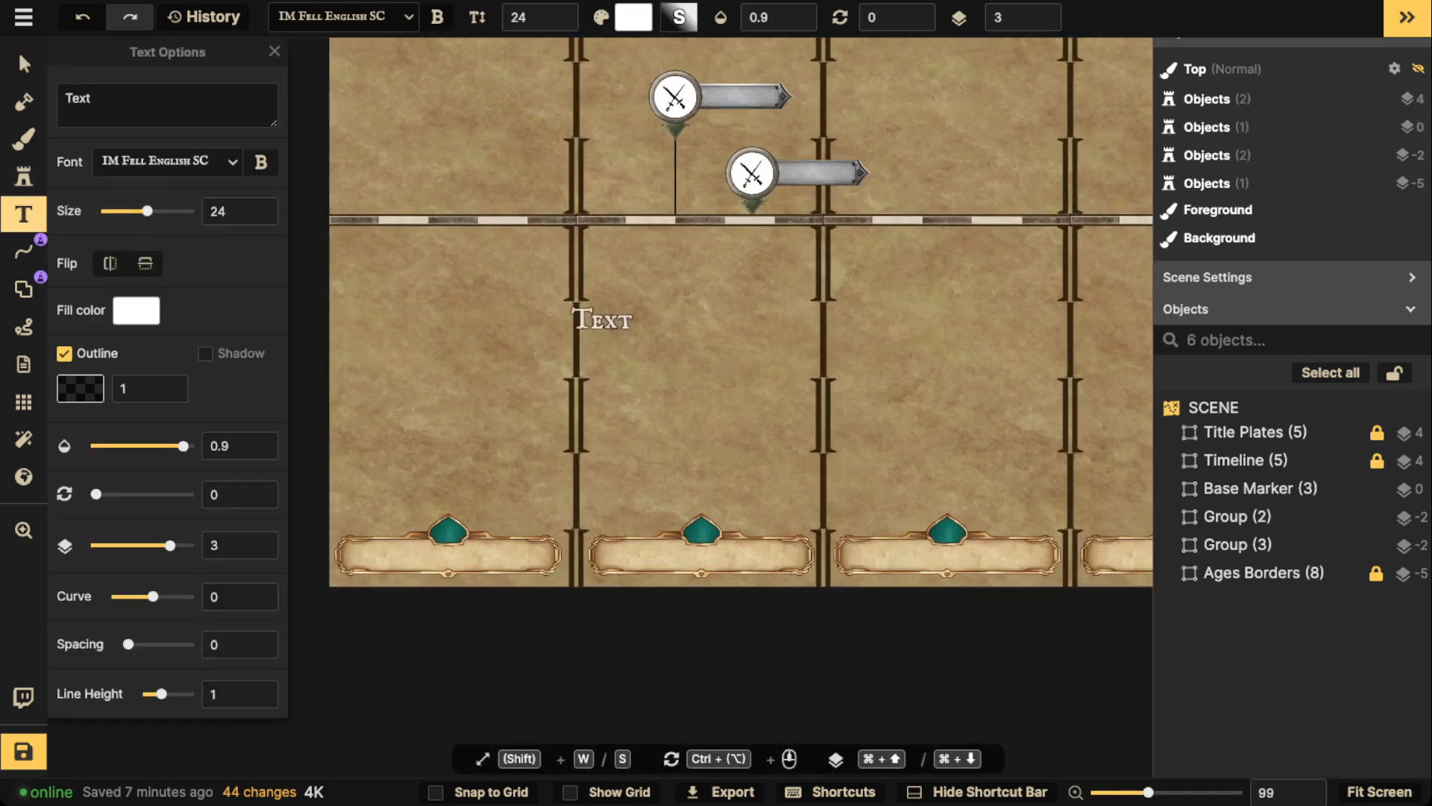
left_click(64, 354)
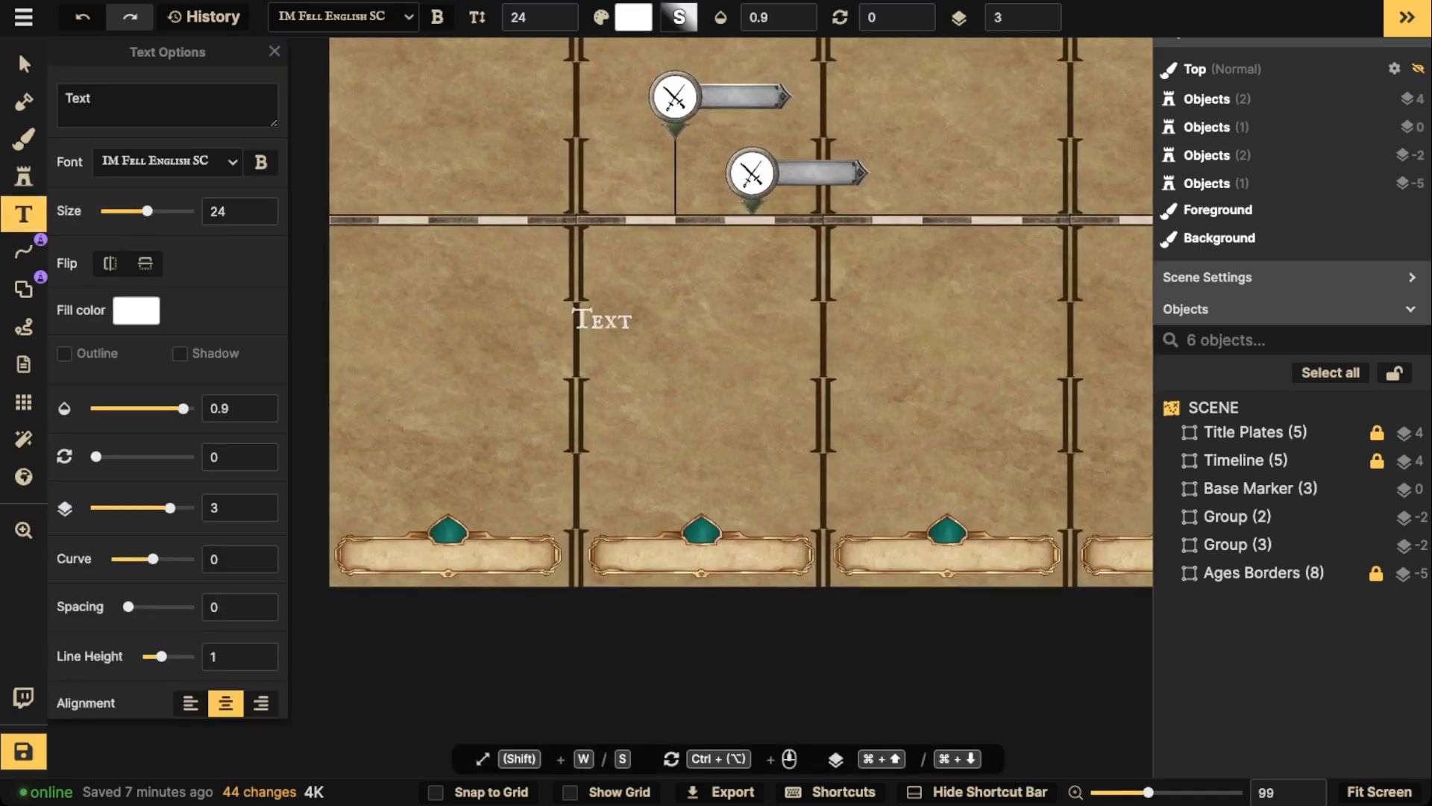
scroll(434, 497, "up", 1)
scroll(440, 481, "up", 2)
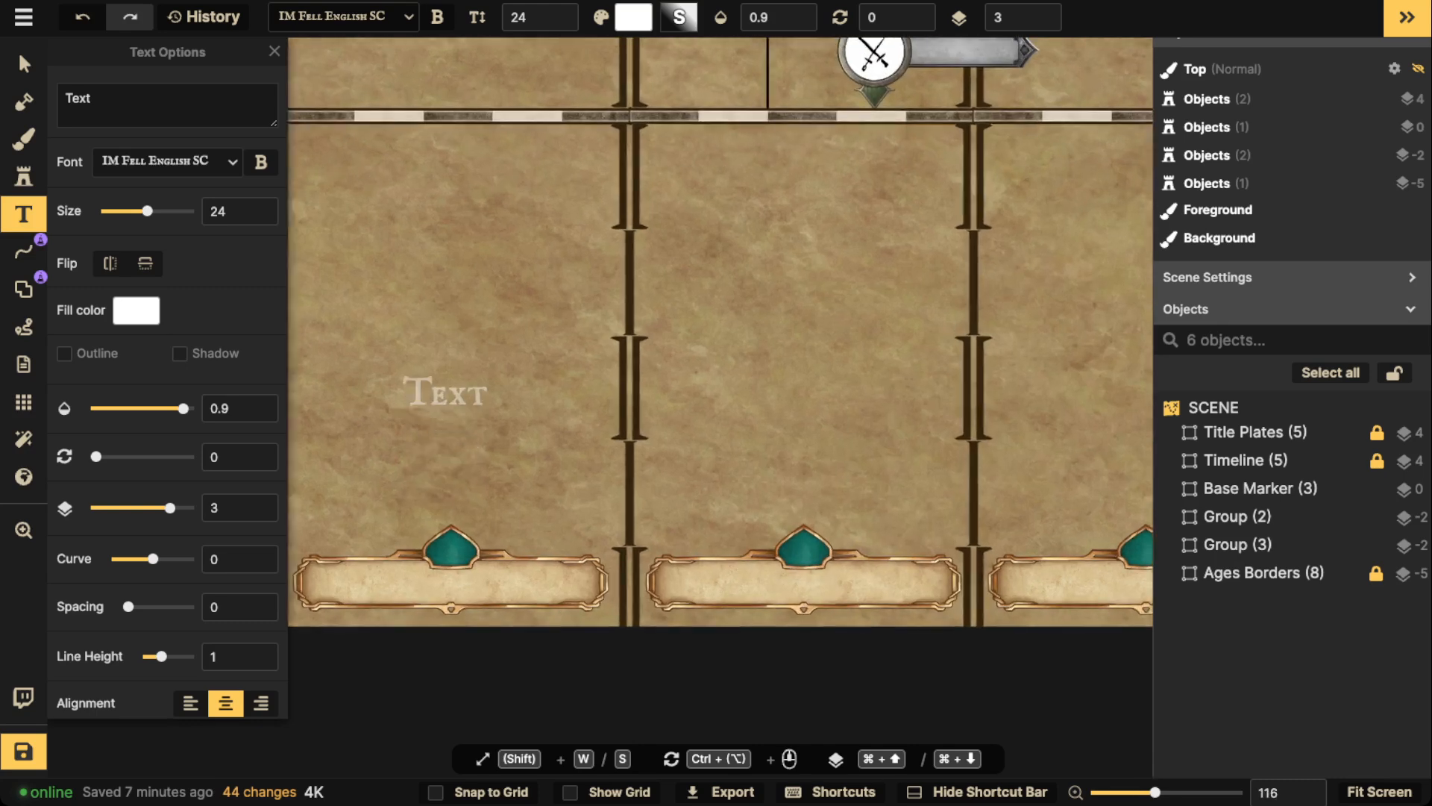
Add a size 24 text label "Creation", centre it on the first age's title plate and raise it to layer 5.
left_click(446, 365)
type("Creation")
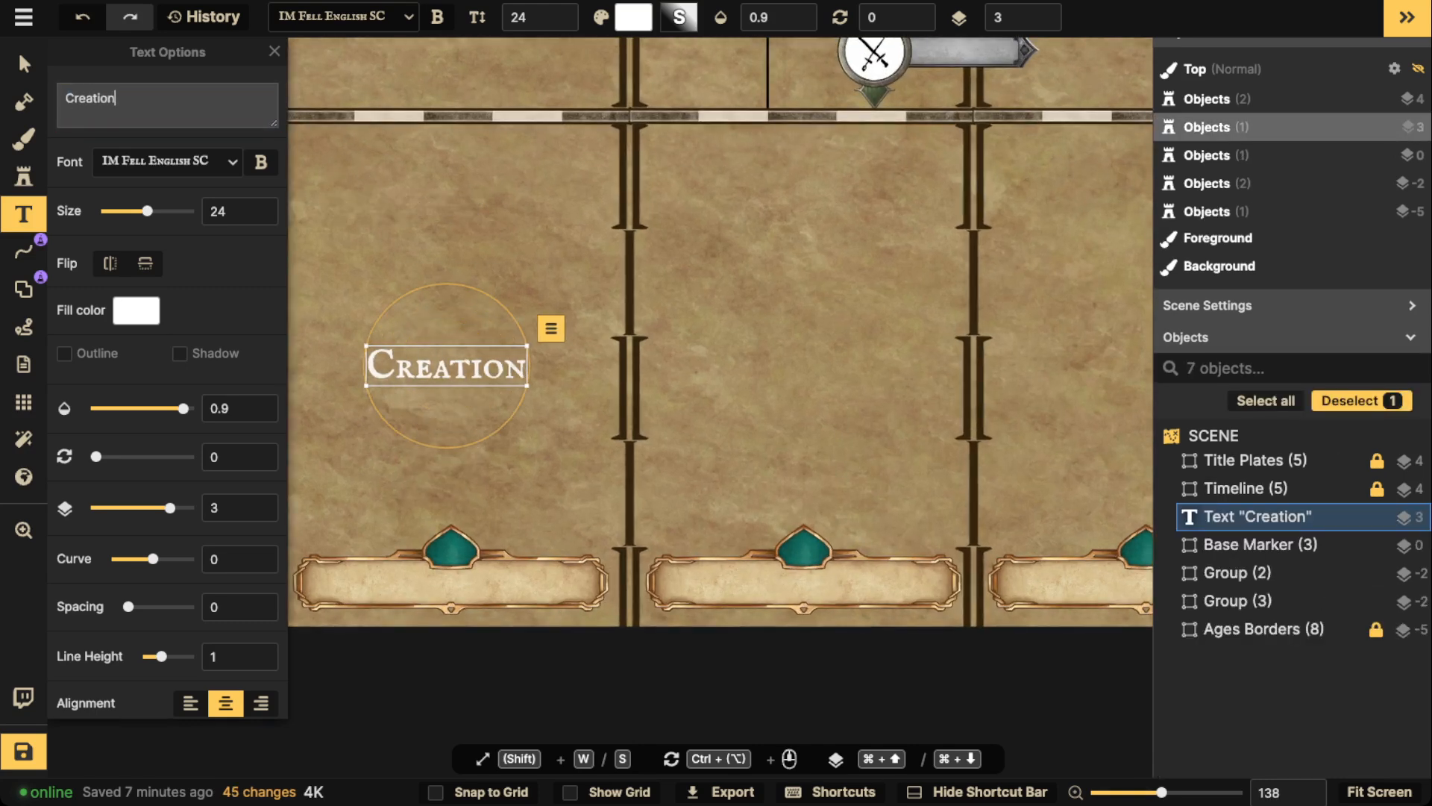
left_click_drag(446, 366, 450, 581)
key("super+Up")
key("super+Up")
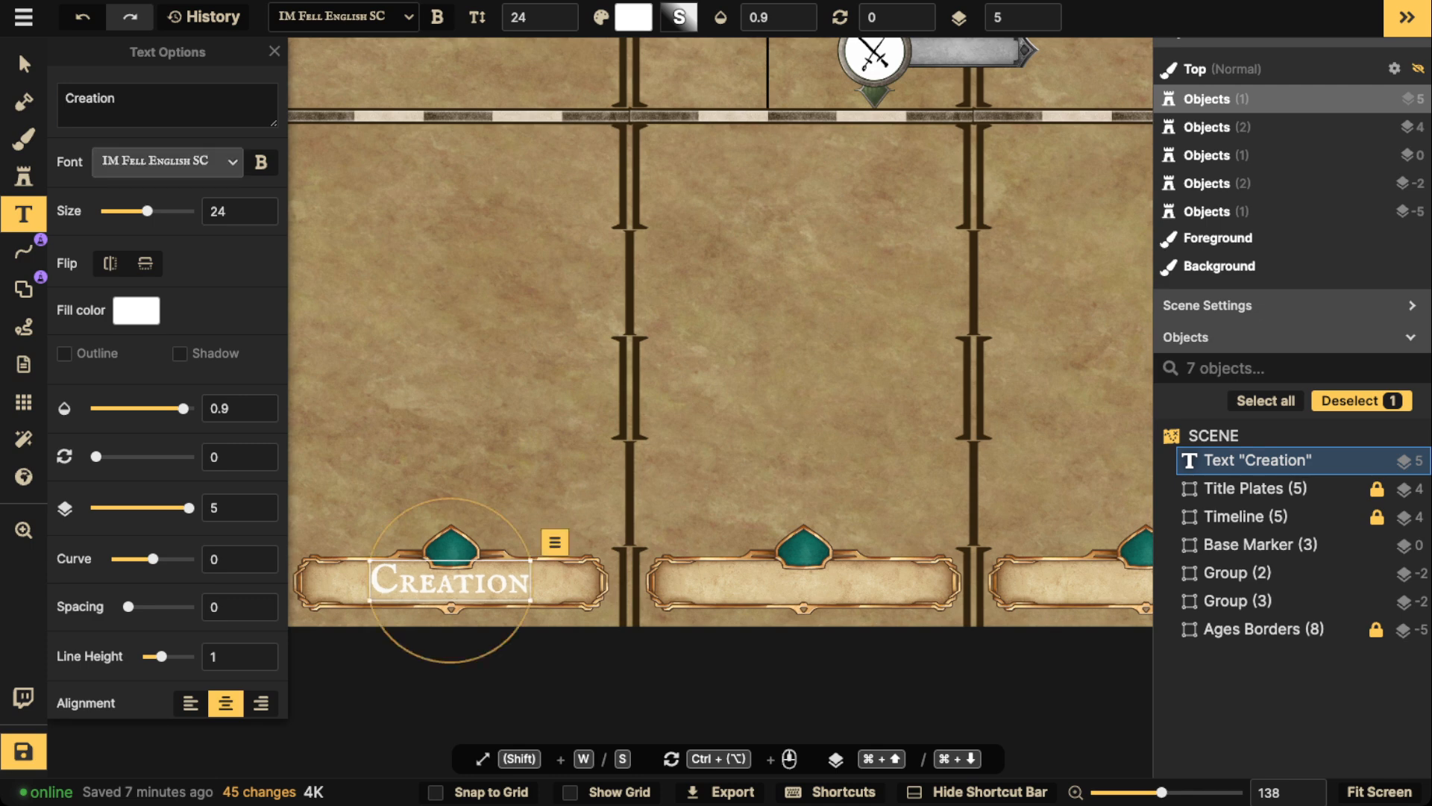
Set the "Creation" label's fill color to black (000000) and nudge it slightly to centre it on the first title plate.
left_click(135, 311)
left_click_drag(403, 238, 517, 302)
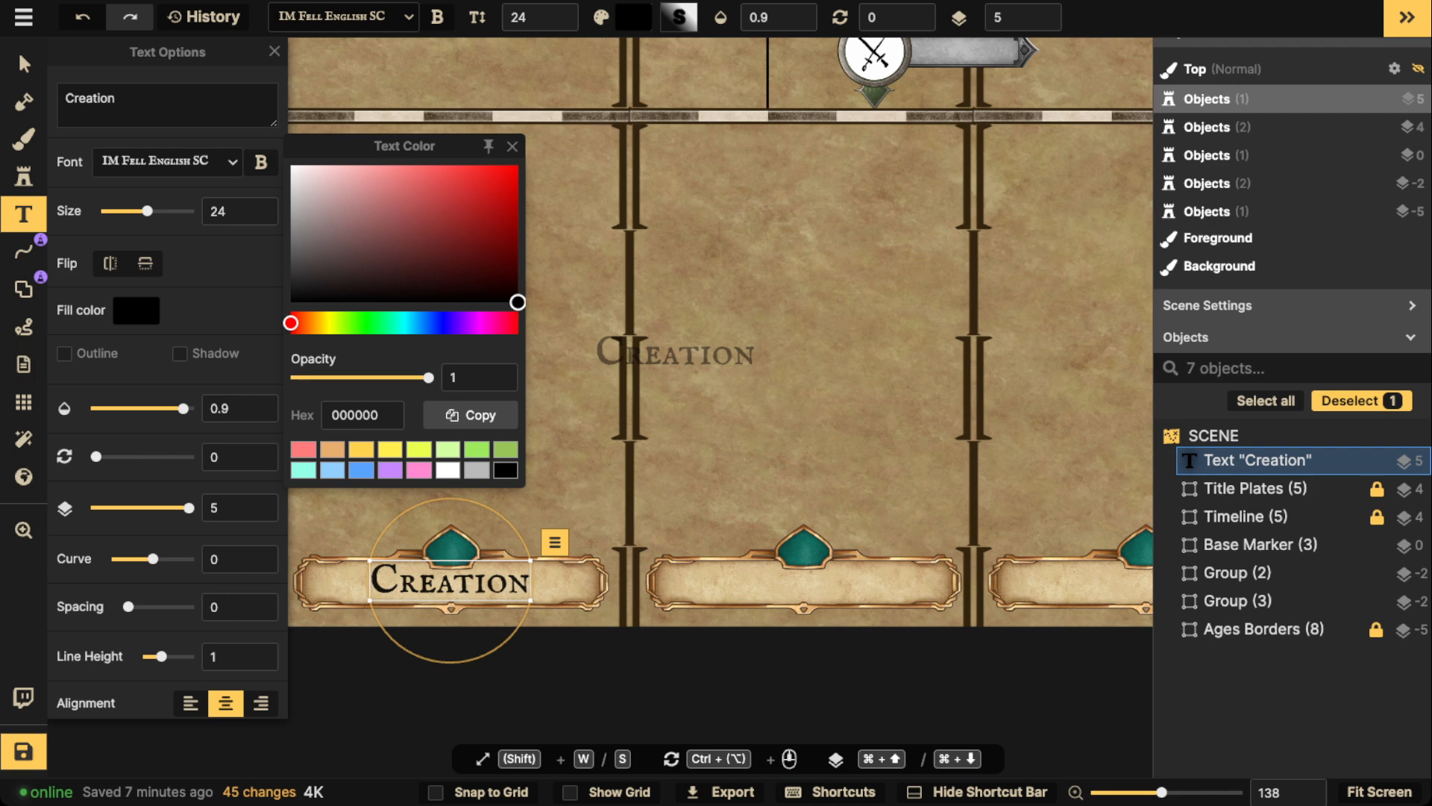
left_click(24, 64)
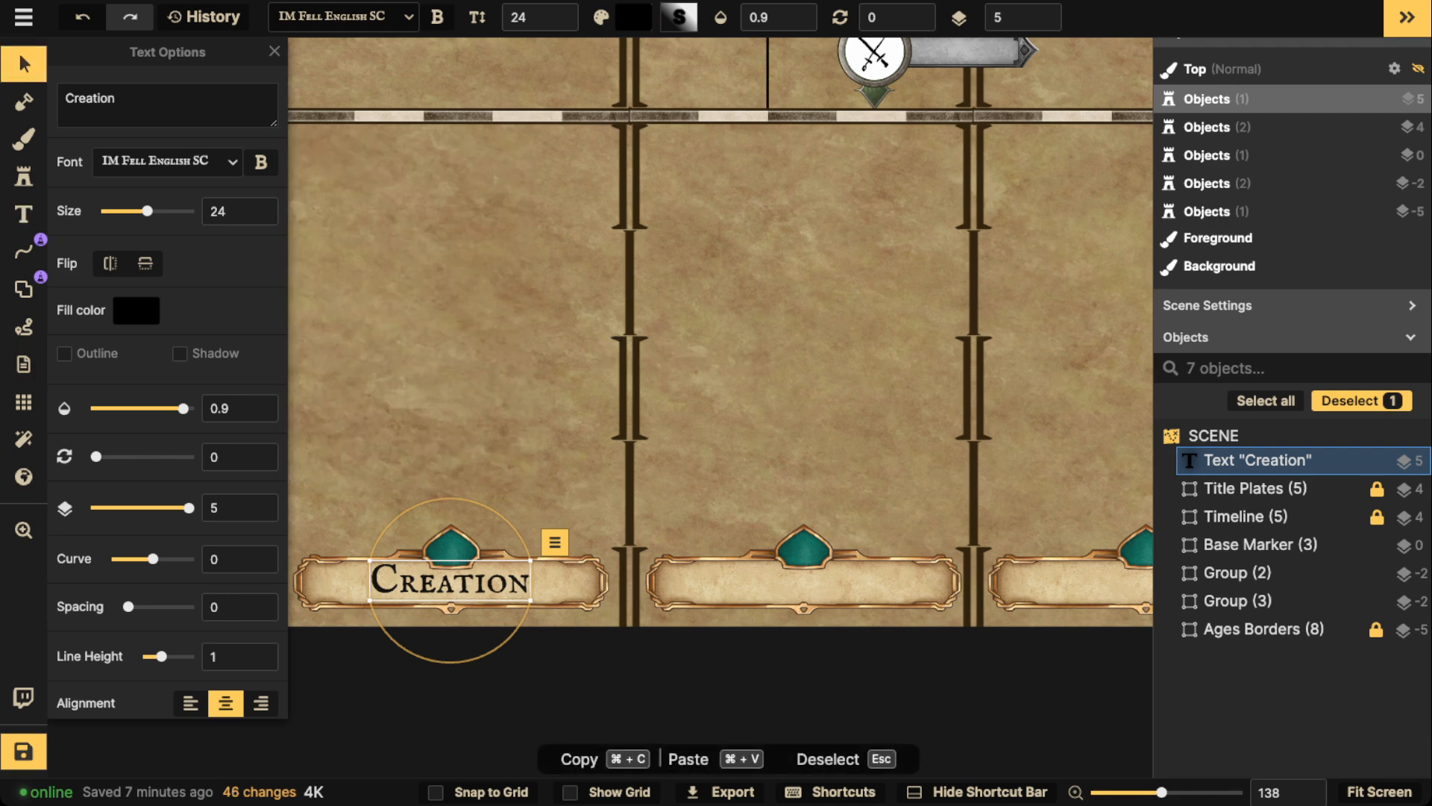
left_click_drag(450, 580, 452, 581)
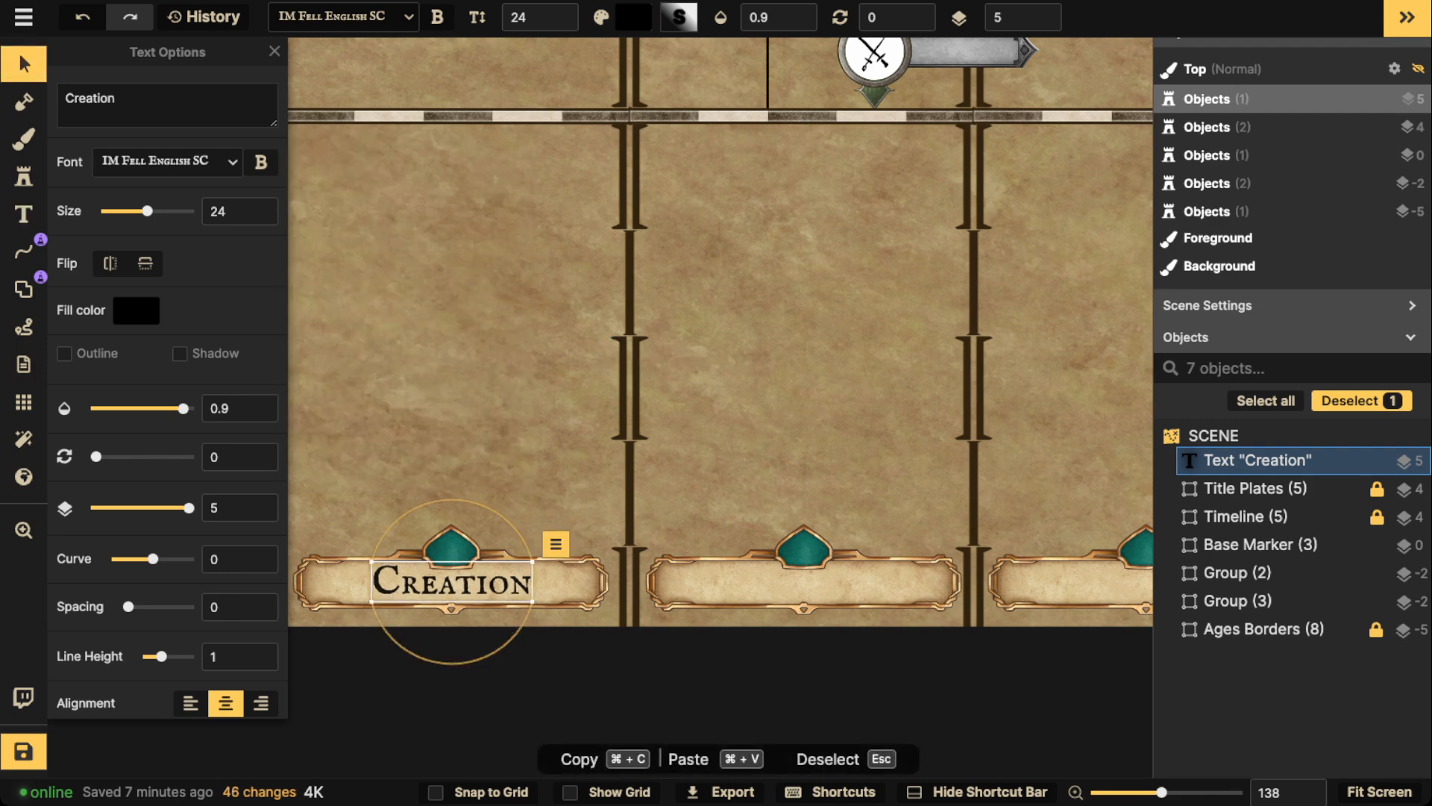
Try a letter spacing of 1 on the "Creation" label and return it to 0.
scroll(238, 560, "down", 2)
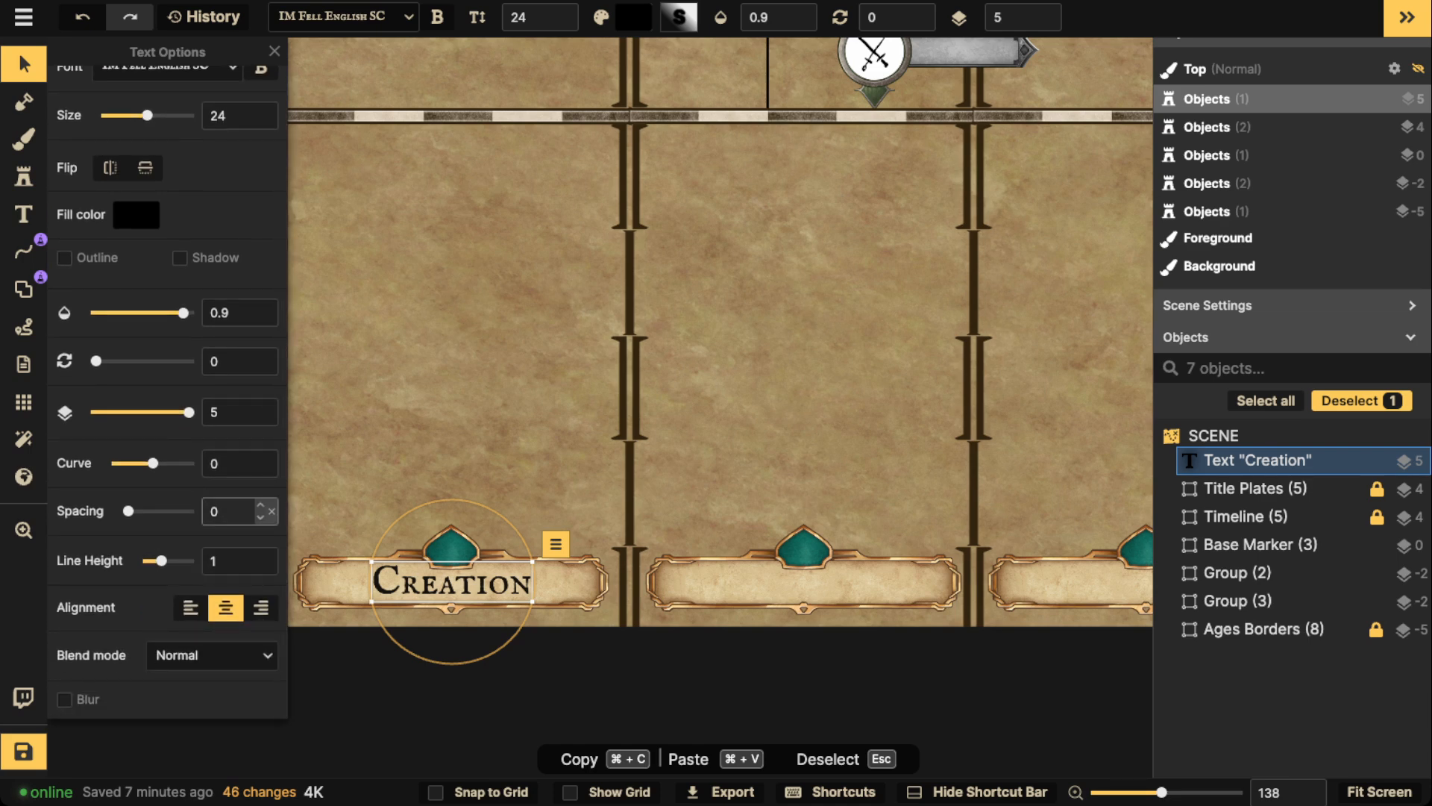
left_click(260, 503)
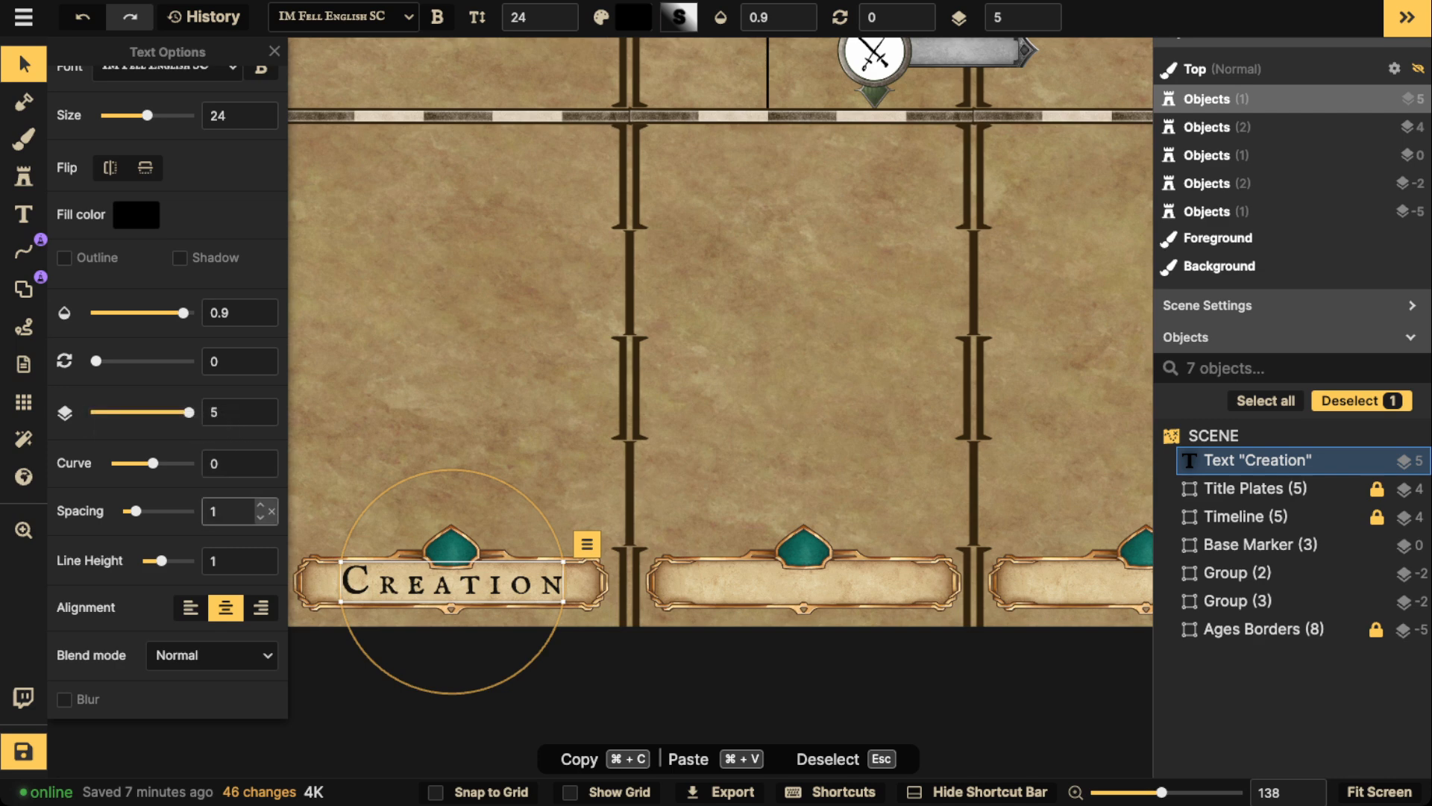
left_click(260, 517)
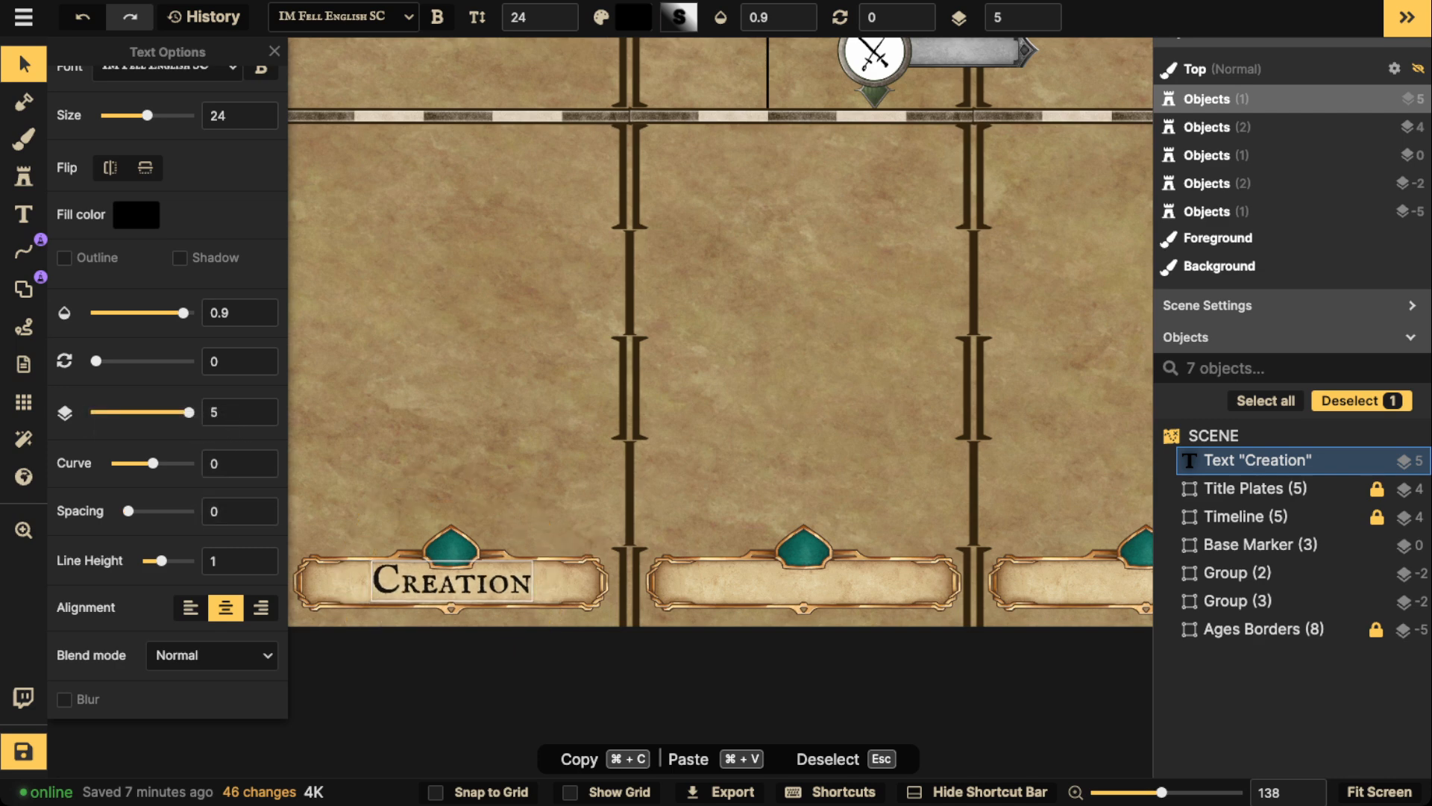
Set the "Creation" label's blend mode to Overlay and its opacity to 1, leaving the label deselected.
left_click(211, 655)
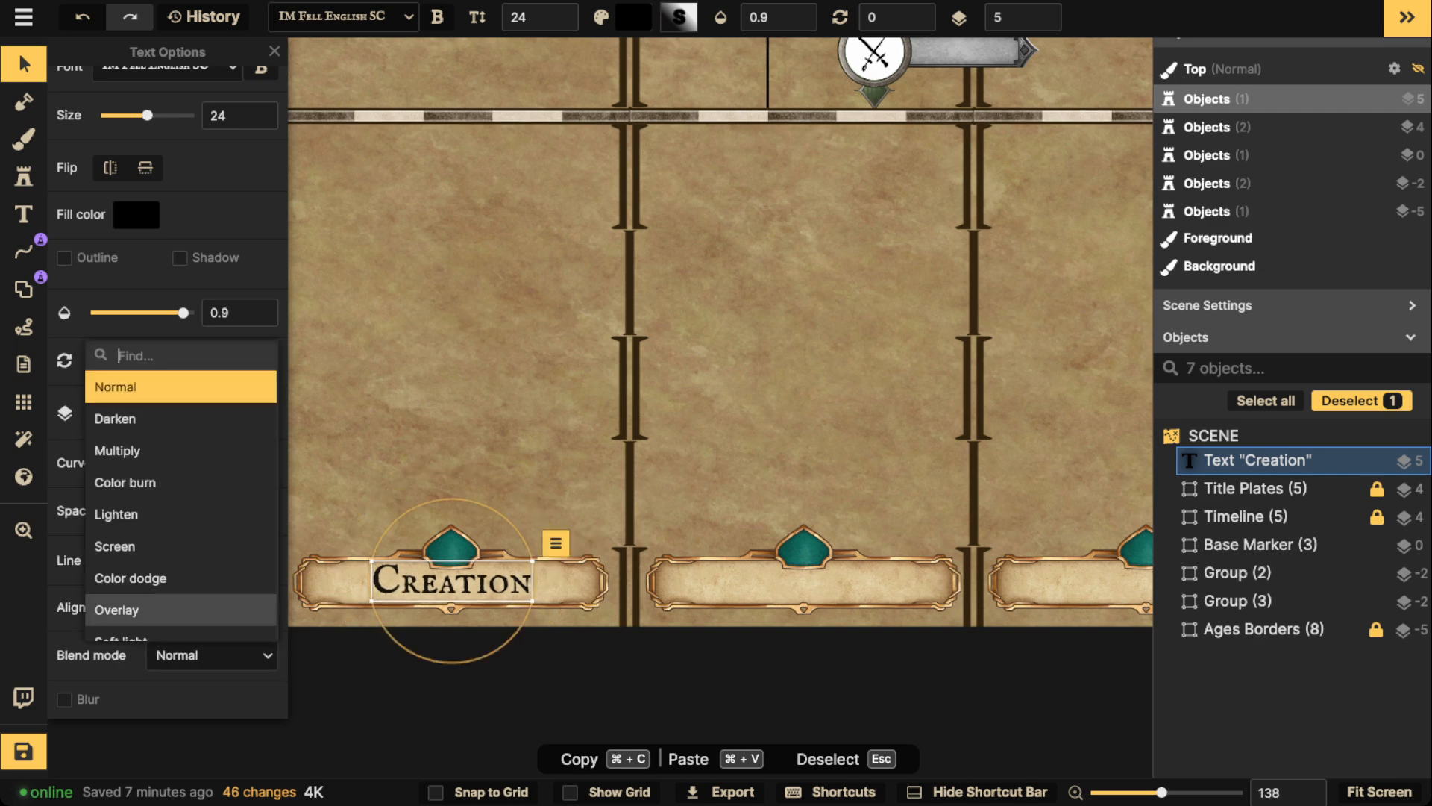
scroll(180, 543, "down", 2)
left_click(181, 485)
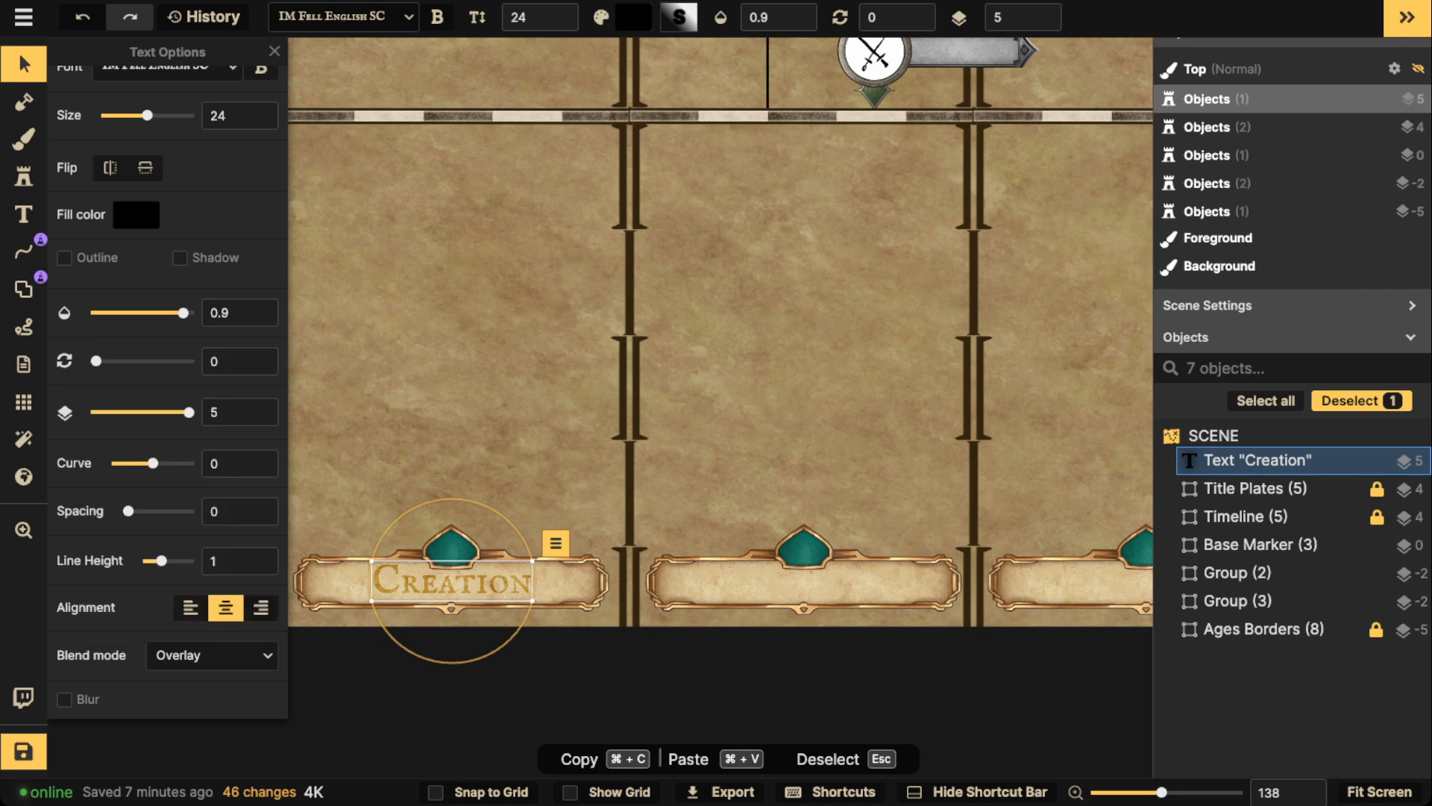
left_click_drag(183, 313, 192, 313)
key("Escape")
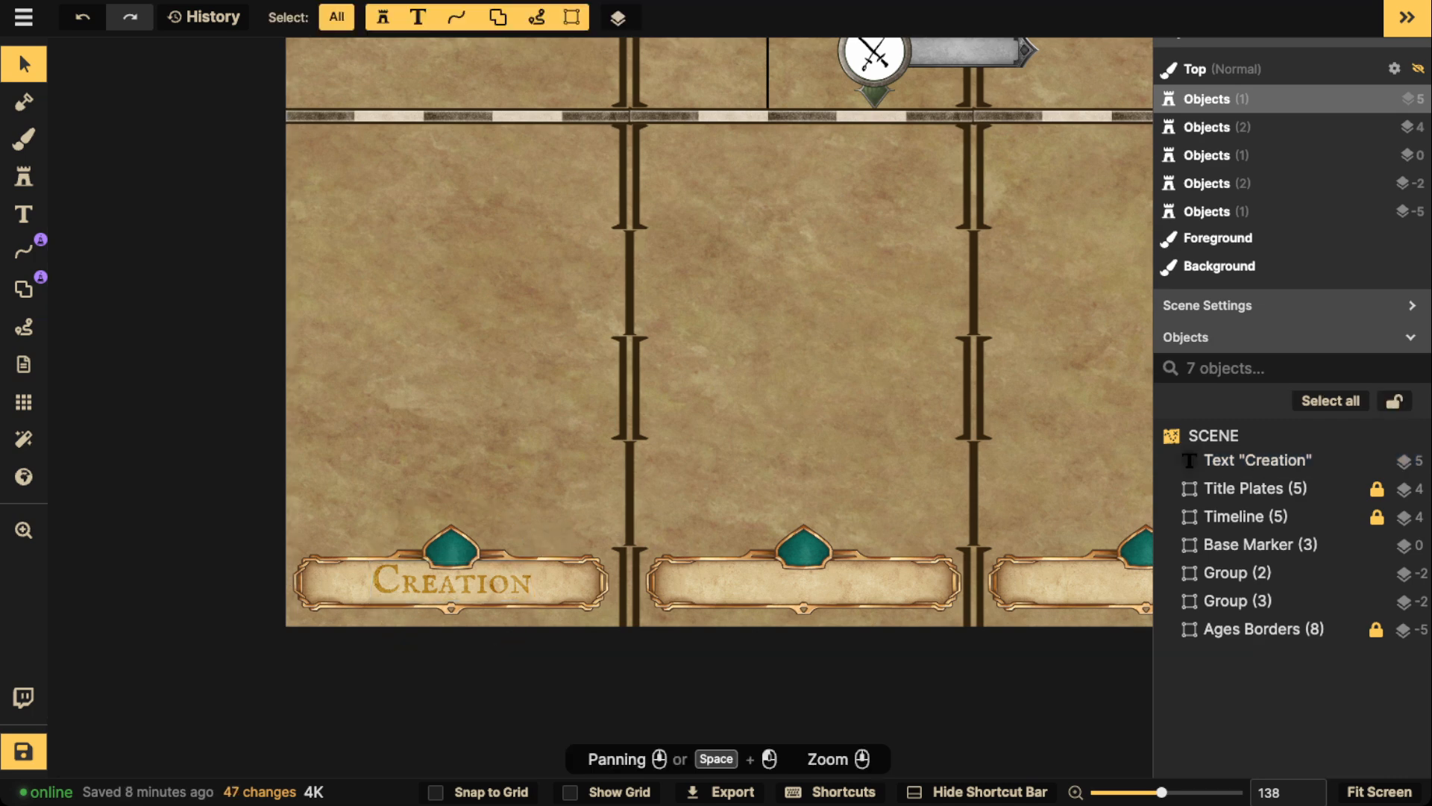
Paste a copy of the "Creation" label onto the second age's title plate.
key("super+v")
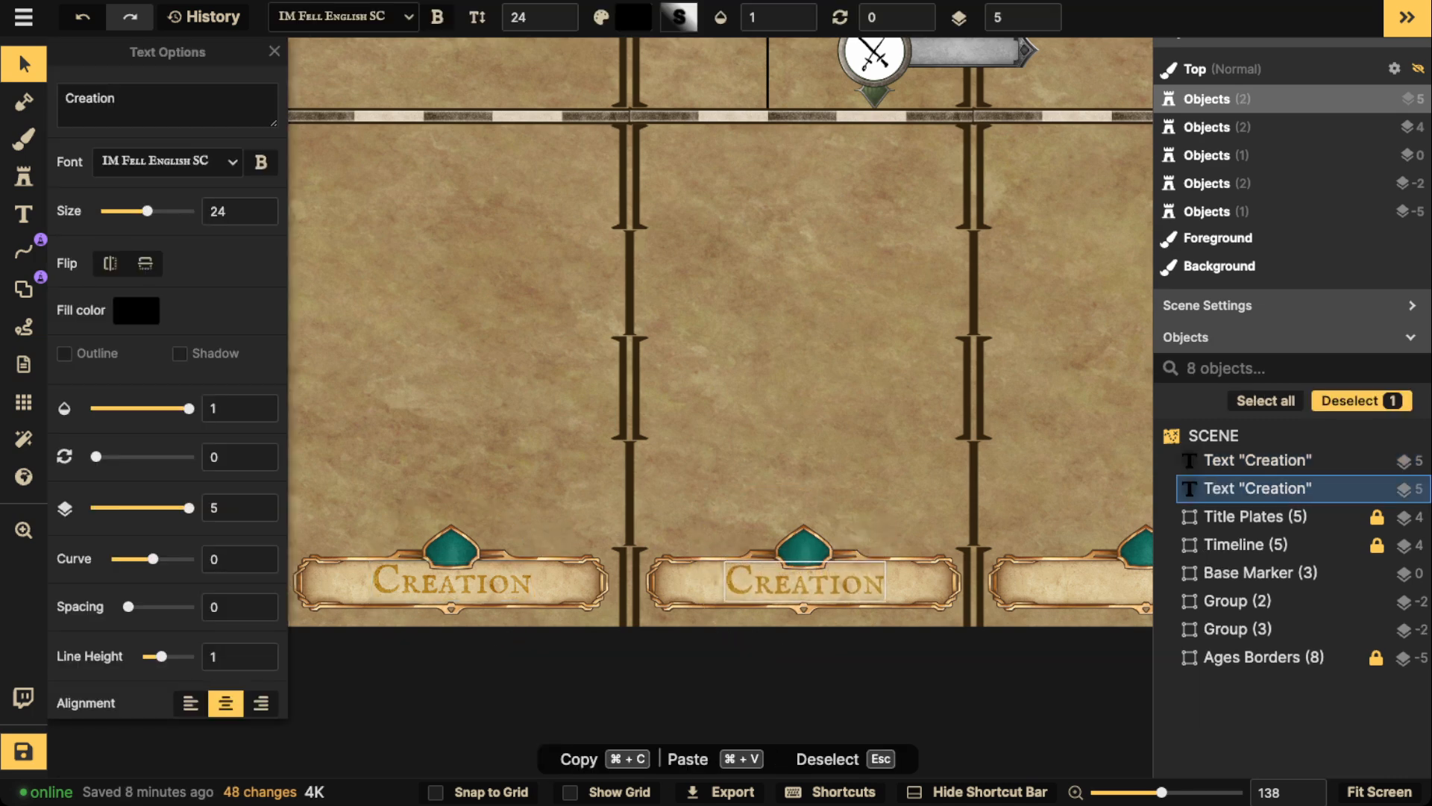
Paste copies of the "Creation" title onto the three remaining title plates and centre the last one on its plate.
left_click_drag(1125, 569, 717, 580)
key("super+v")
key("space")
left_click_drag(952, 571, 278, 587)
key("super+v")
scroll(649, 589, "down", 2)
key("space")
key("super+v")
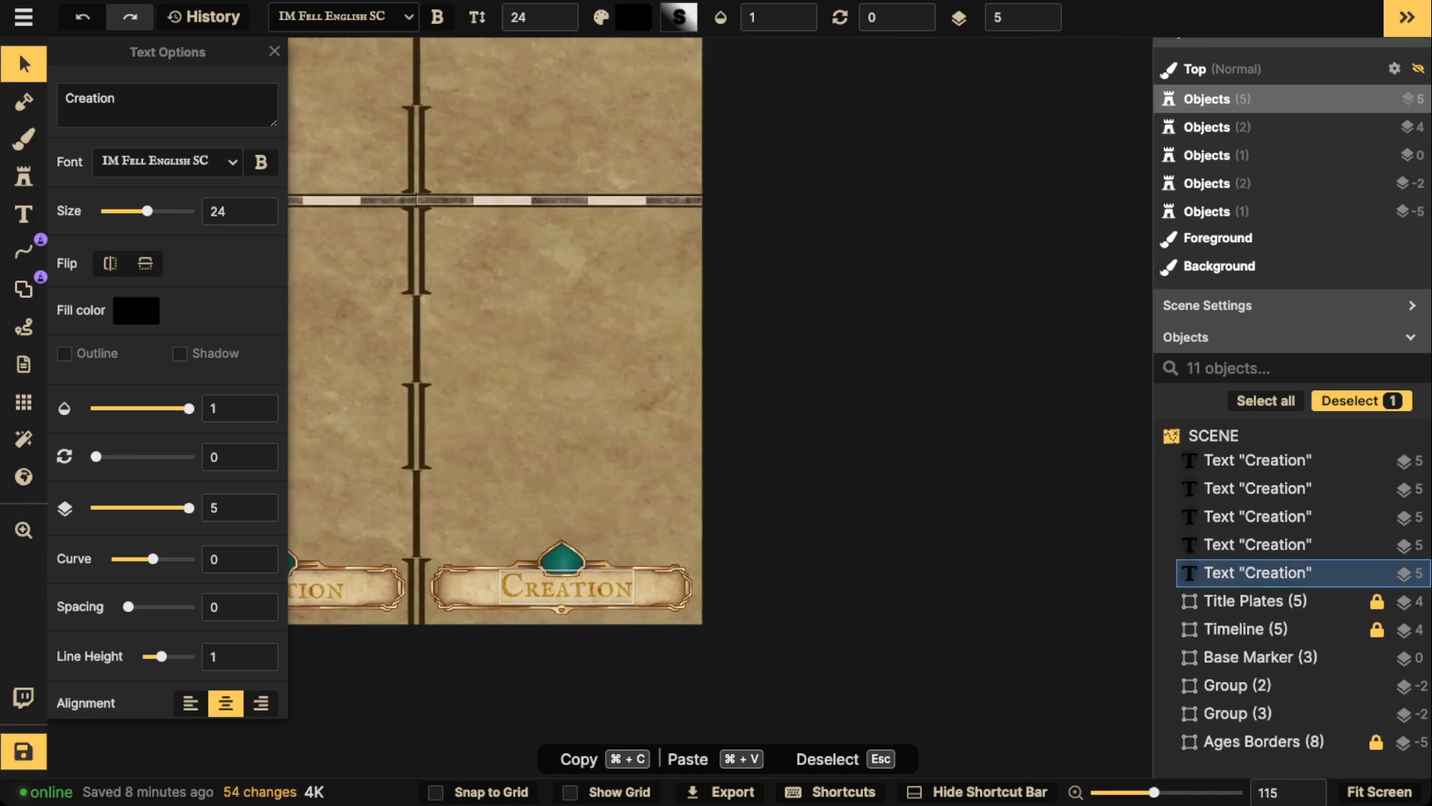
left_click_drag(566, 589, 566, 586)
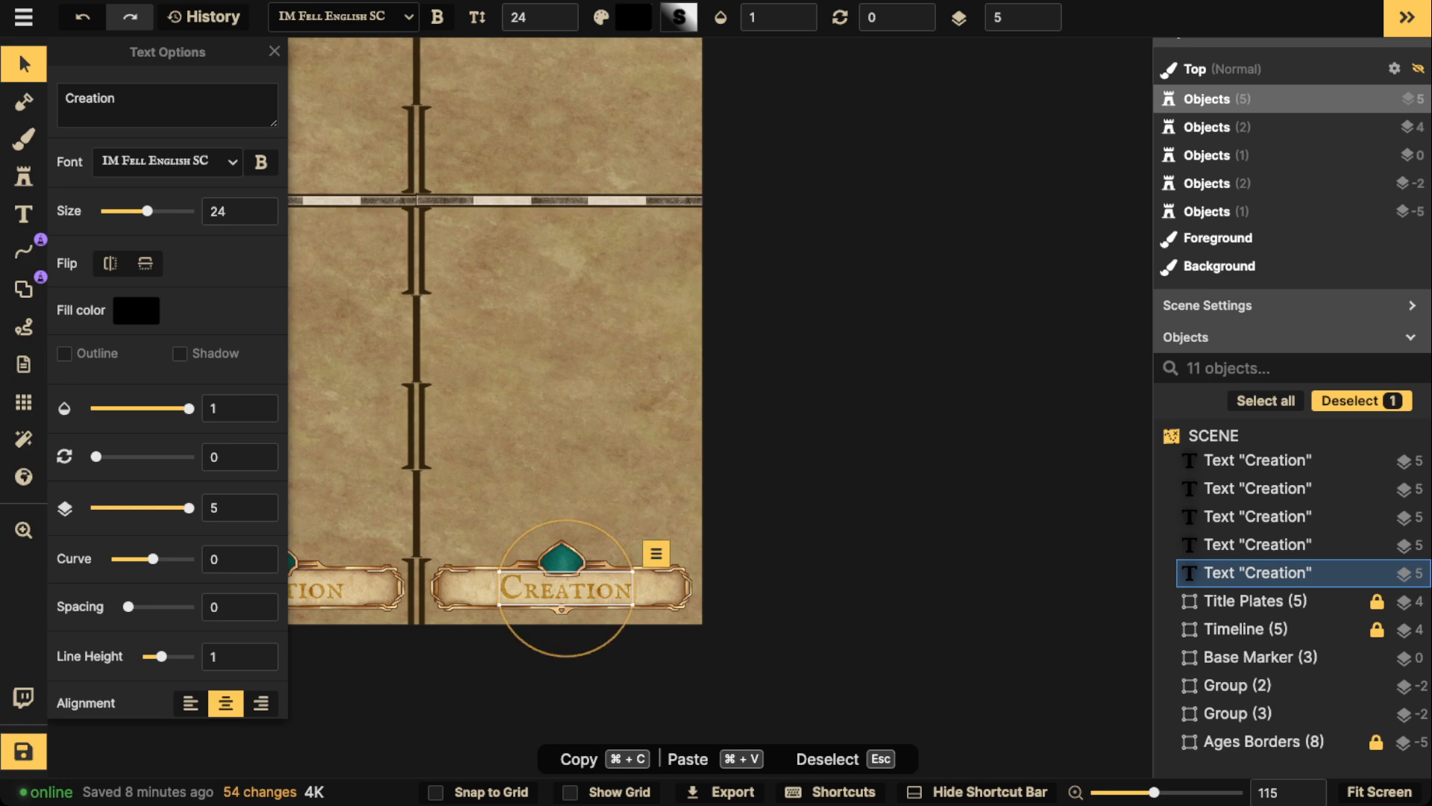
key("Escape")
scroll(472, 460, "down", 3)
scroll(49, 230, "down", 3)
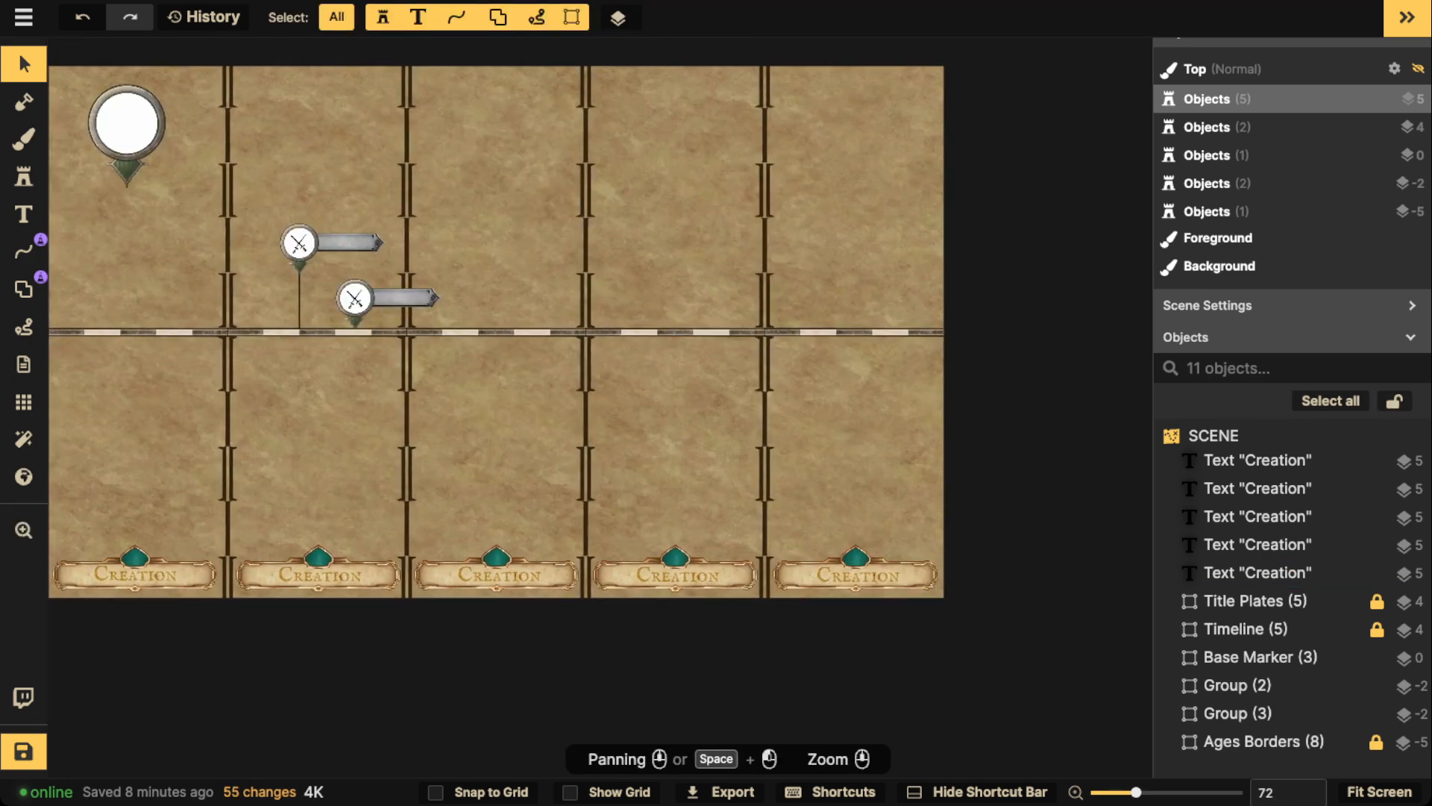
scroll(409, 307, "down", 2)
left_click_drag(409, 307, 440, 332)
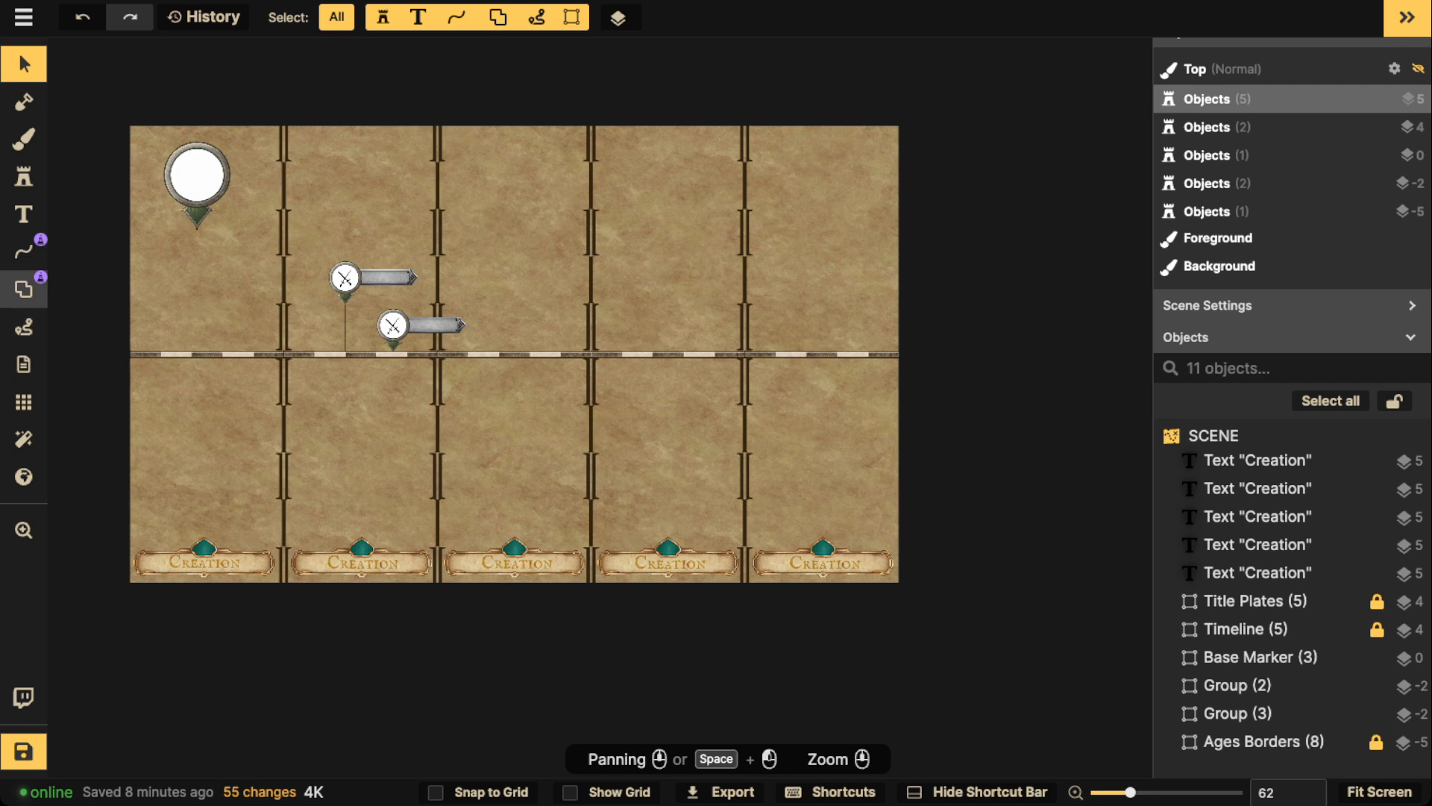
left_click(23, 401)
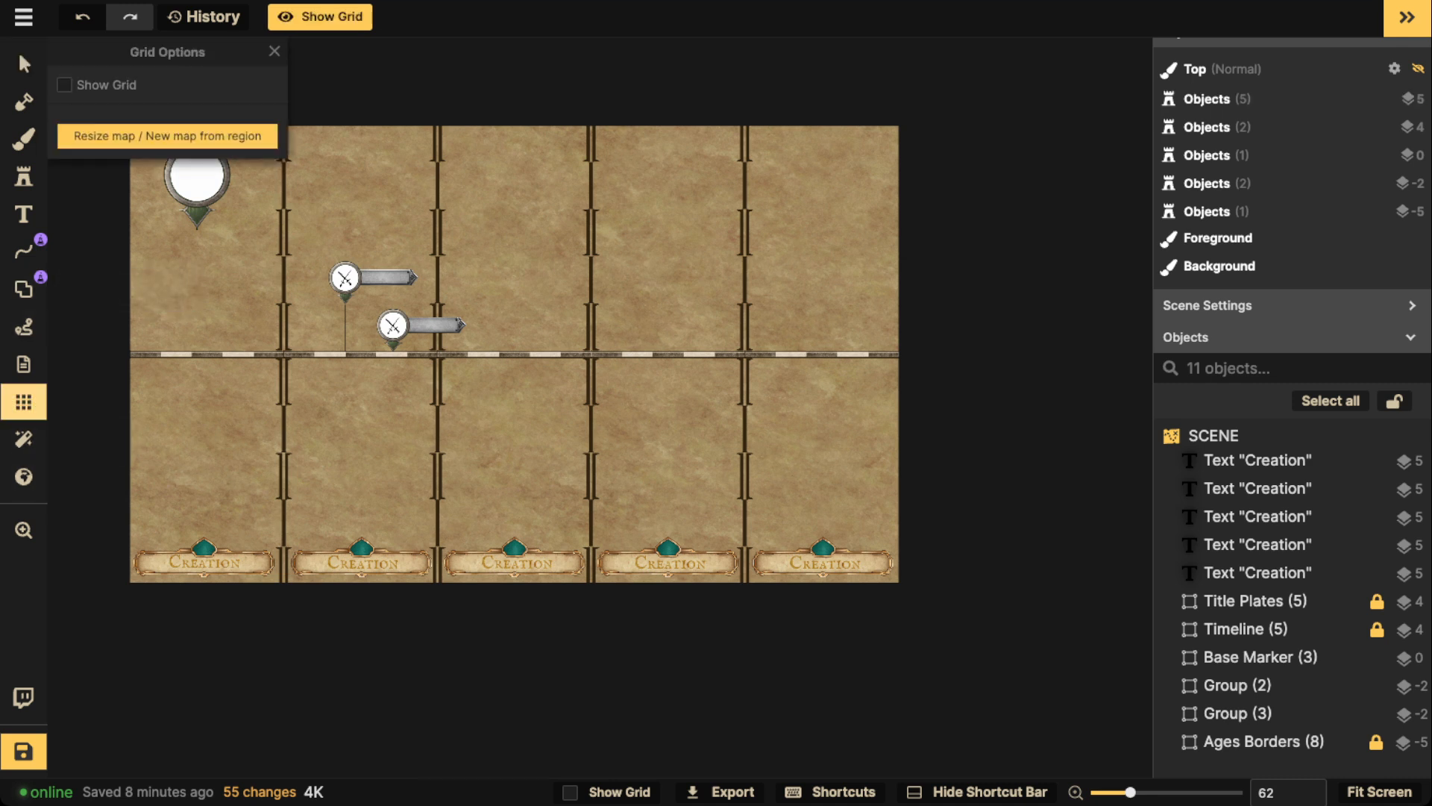
left_click(168, 136)
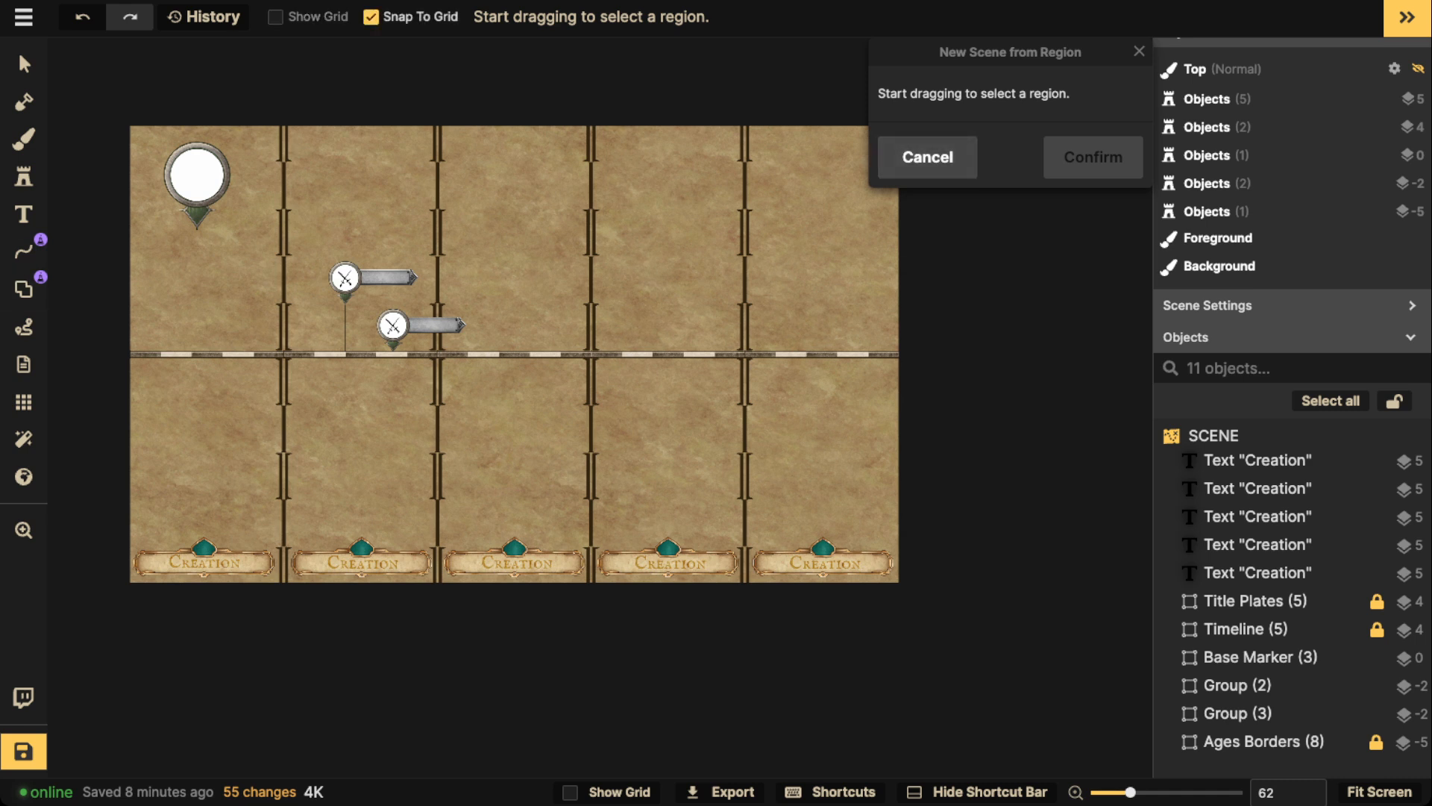
left_click_drag(130, 125, 1037, 582)
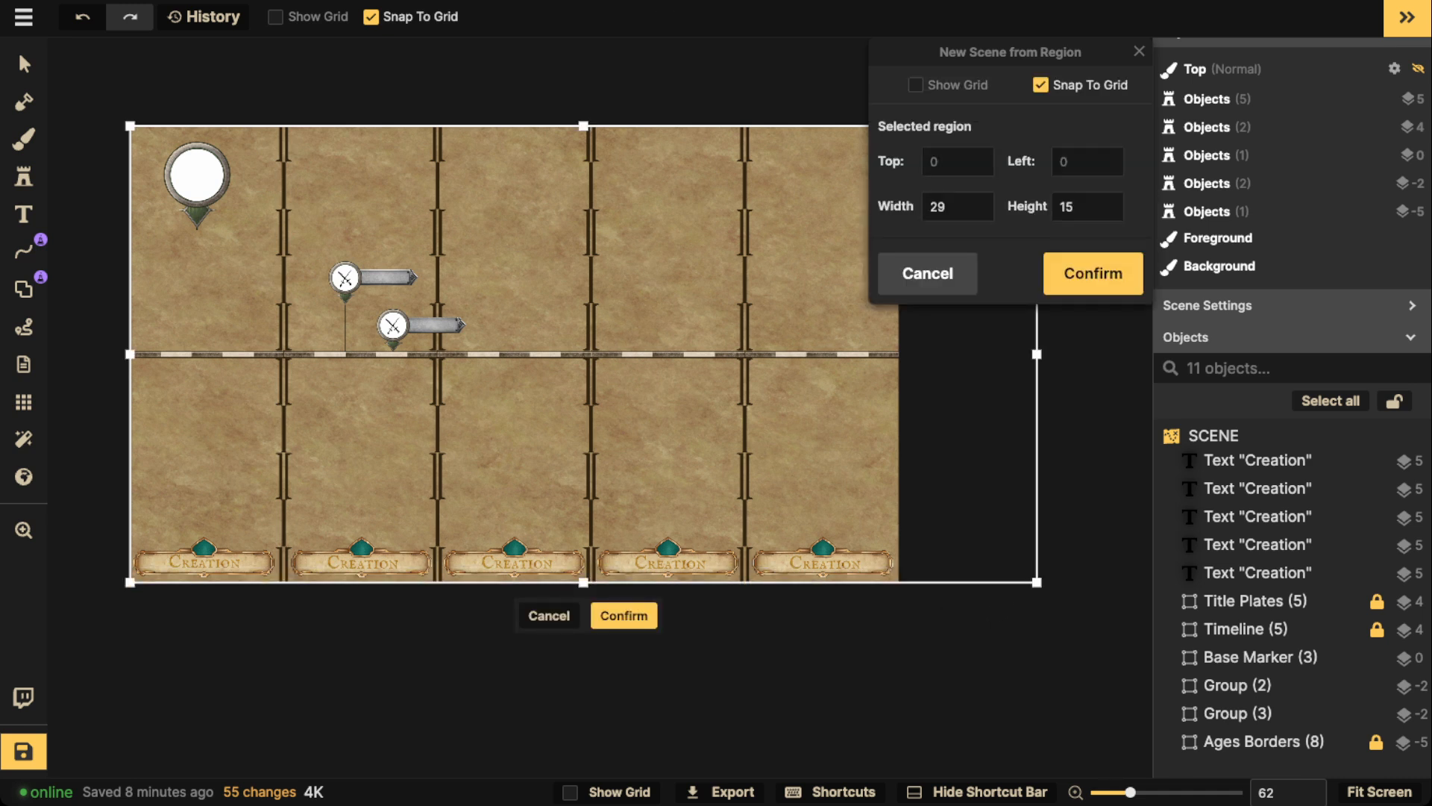
left_click_drag(1037, 355, 1063, 412)
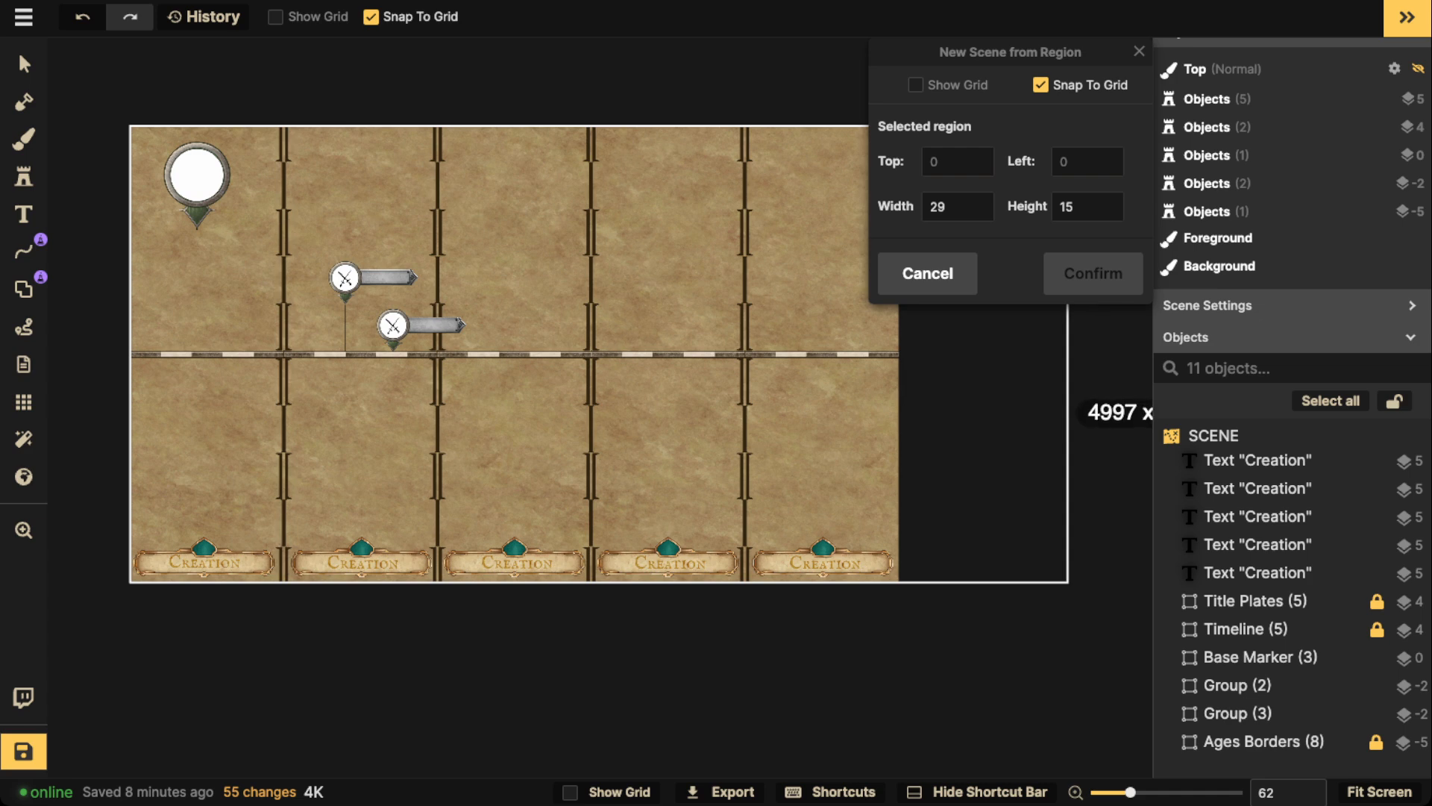
left_click_drag(1063, 412, 1097, 422)
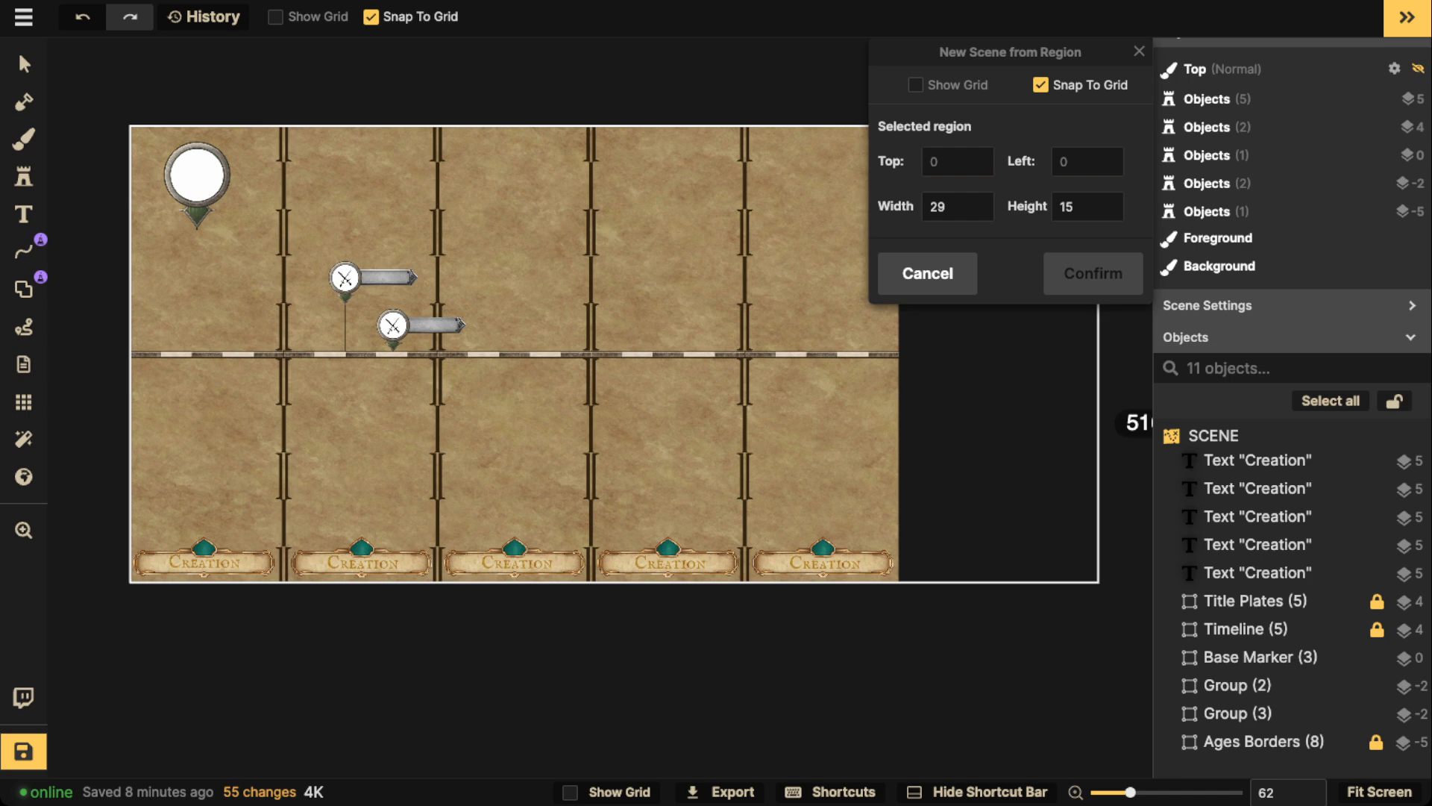
left_click_drag(1098, 423, 1098, 422)
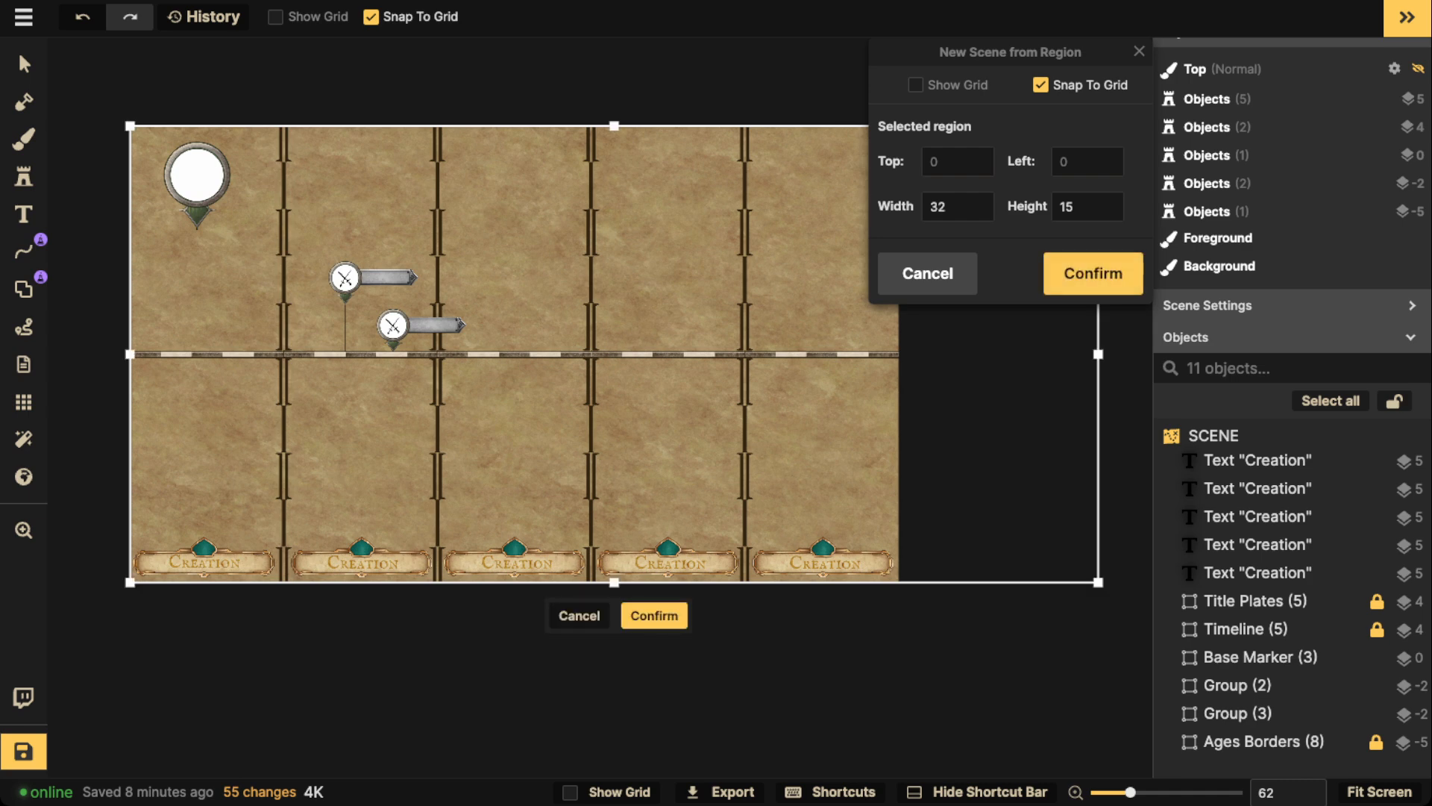
left_click(23, 64)
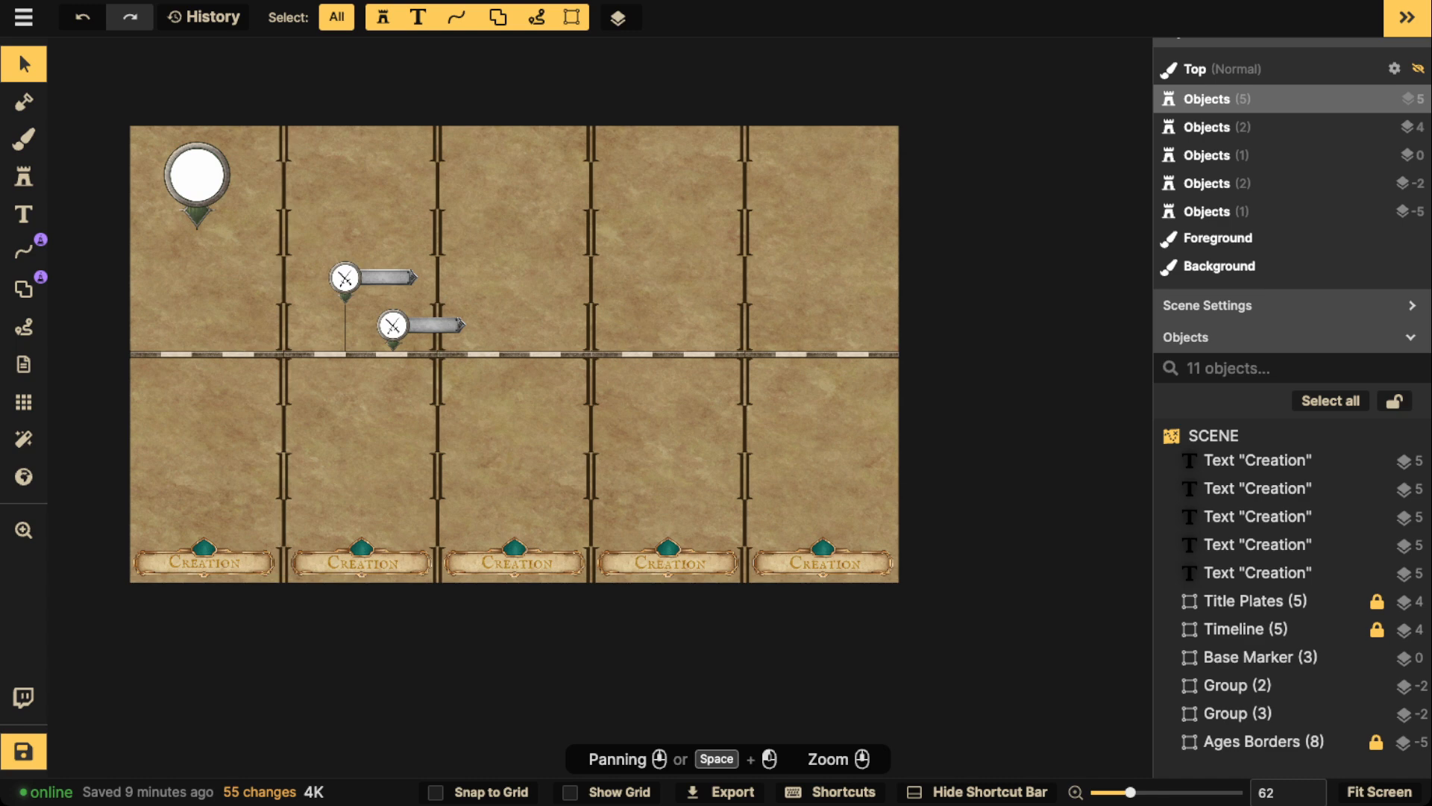
Change the title on the second plate to "Ice Age" and nudge it to the plate's centre.
scroll(371, 408, "up", 3)
left_click_drag(371, 408, 516, 304)
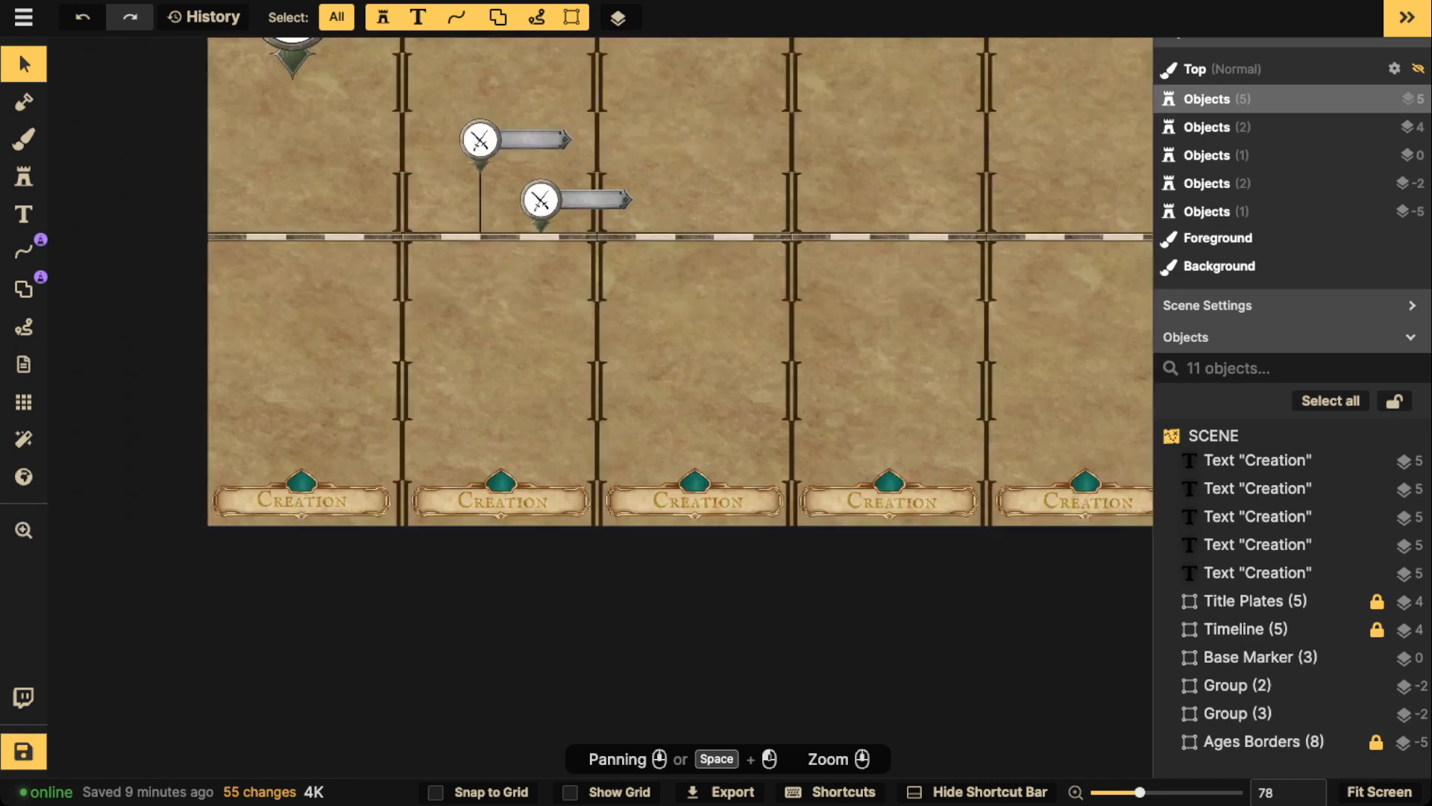
scroll(559, 503, "up", 2)
left_click(515, 503)
scroll(514, 501, "up", 1)
left_click(115, 99)
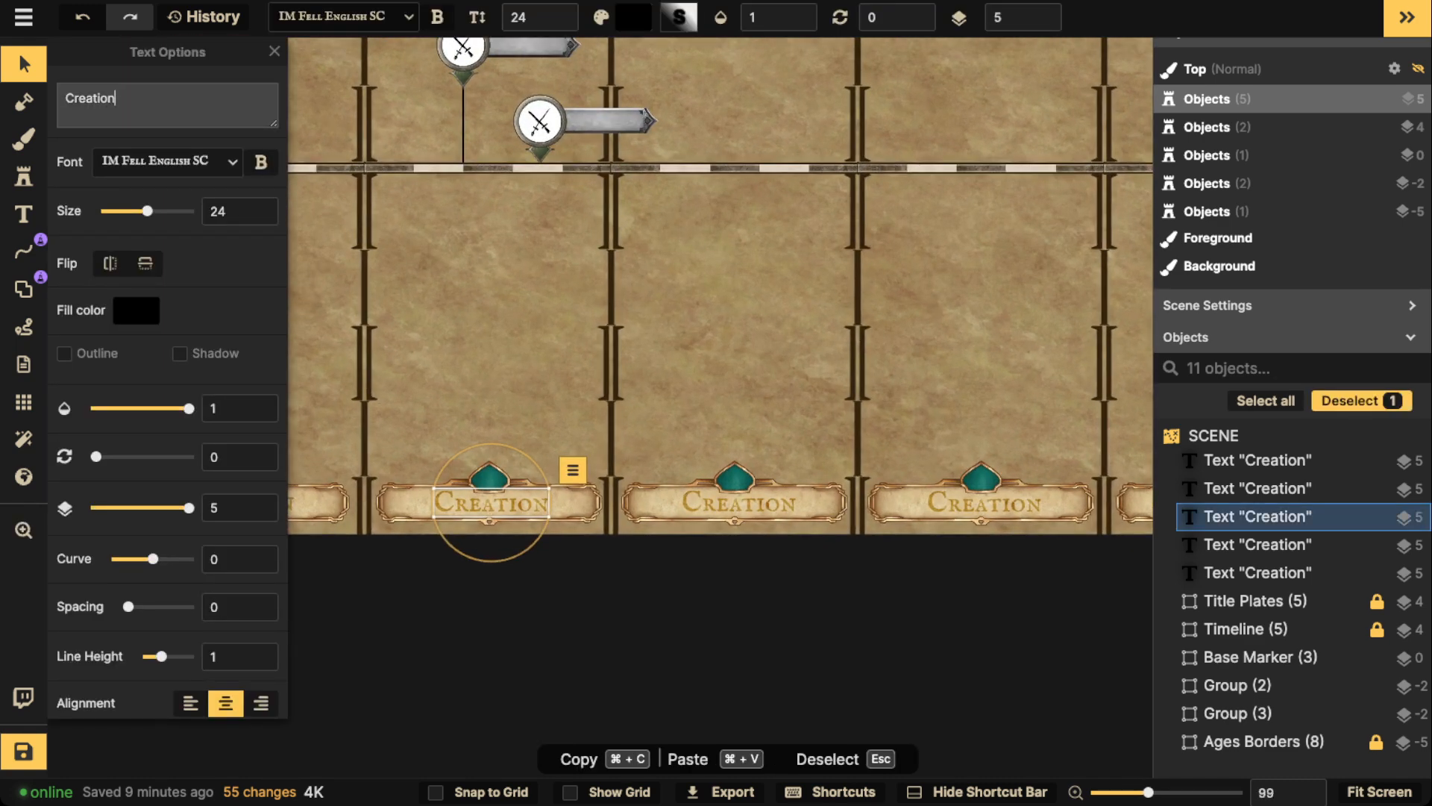
key("super+a")
type("Ice Age")
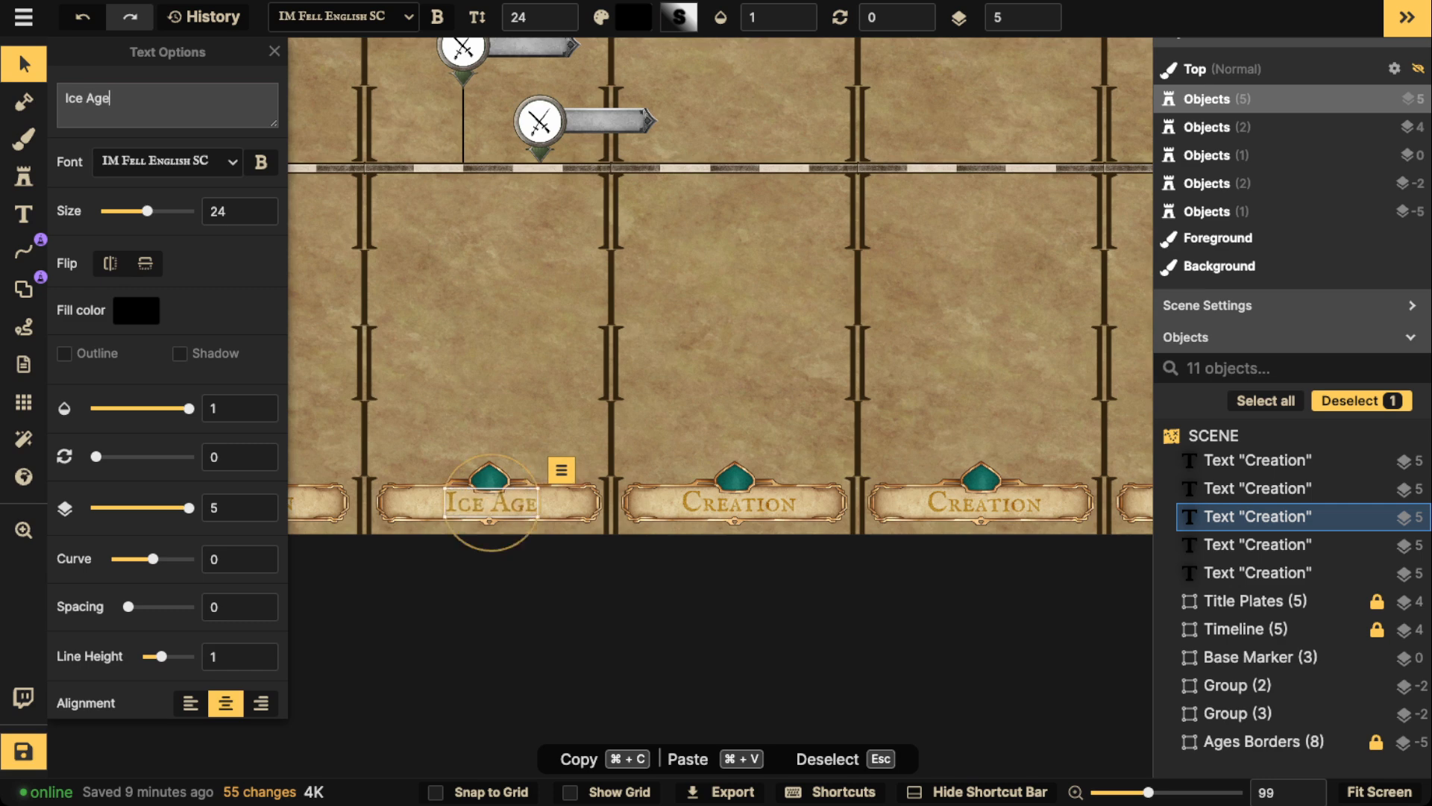
left_click_drag(491, 503, 495, 505)
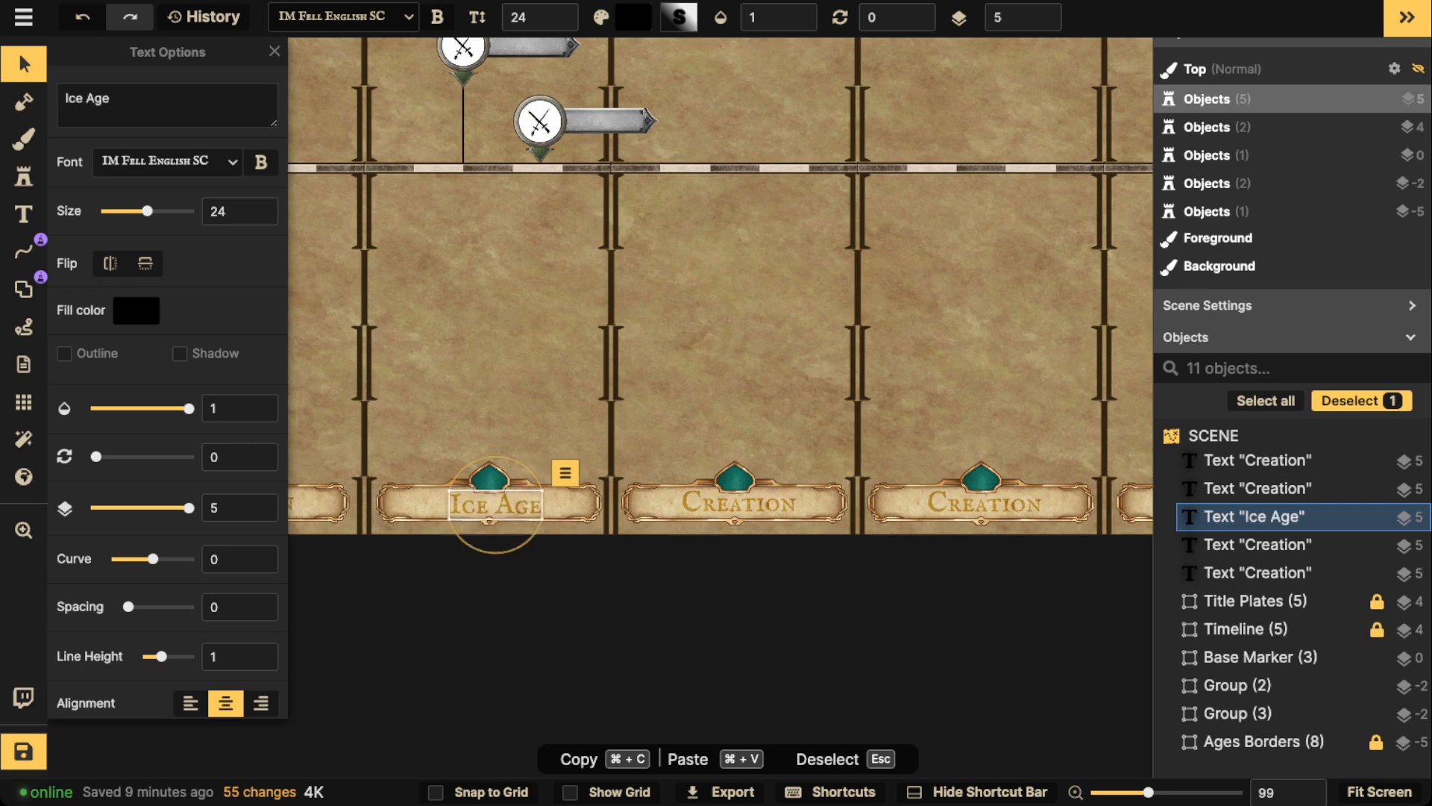
Change the title on the third plate to "Verdant Age".
left_click(739, 503)
left_click(115, 98)
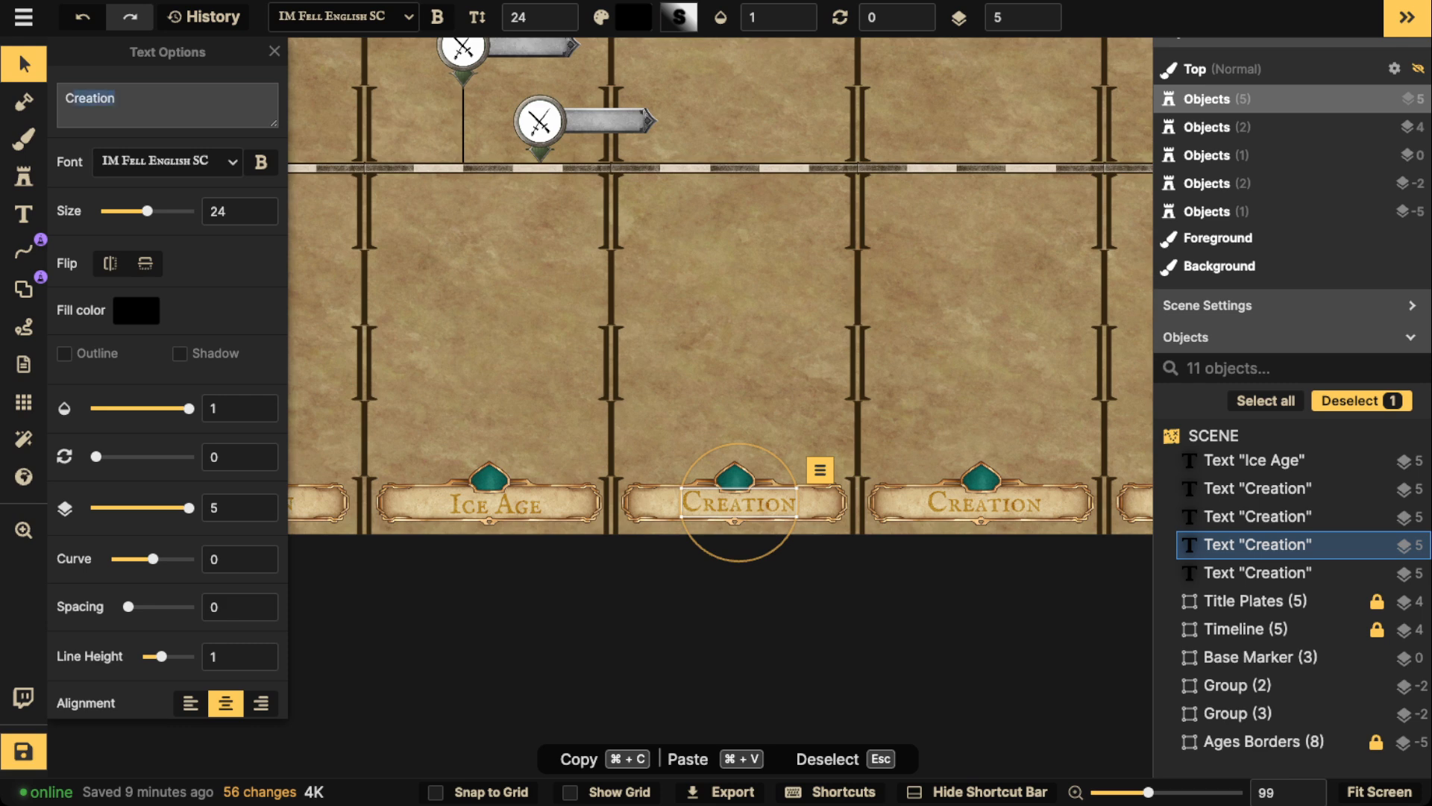
type("Verdant Age")
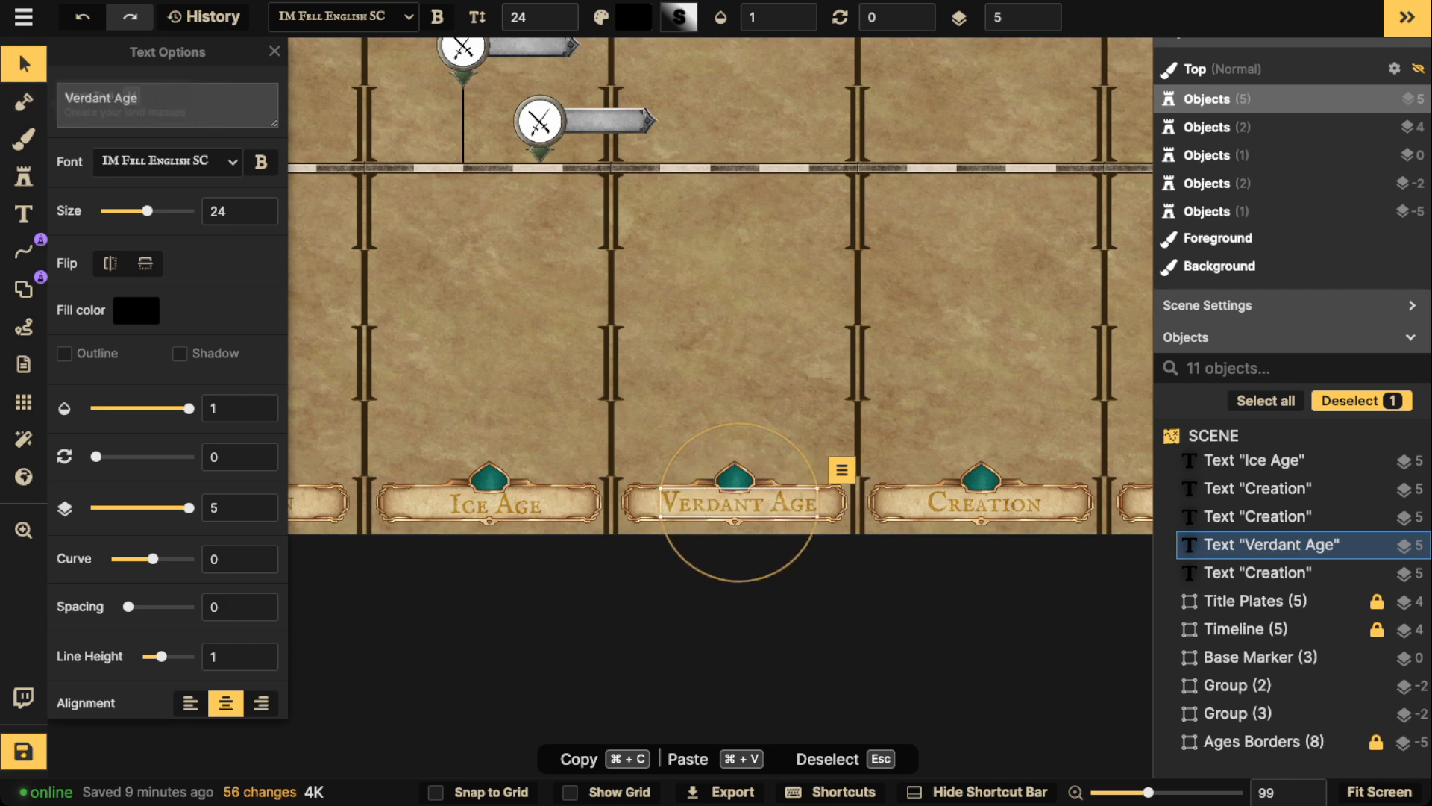
Change the title on the fourth plate to "Catastrophe".
left_click(984, 503)
double_click(89, 98)
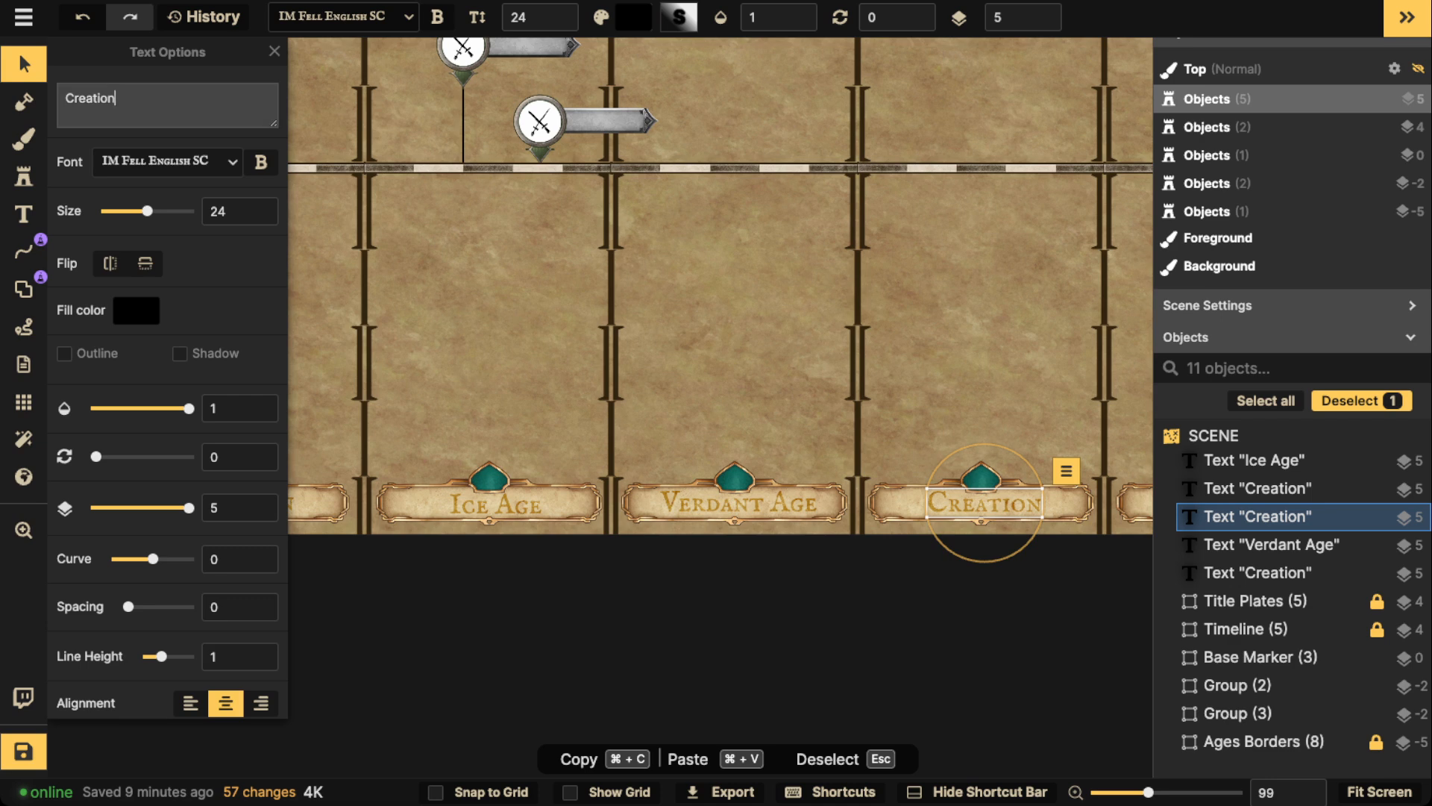
type("Catas")
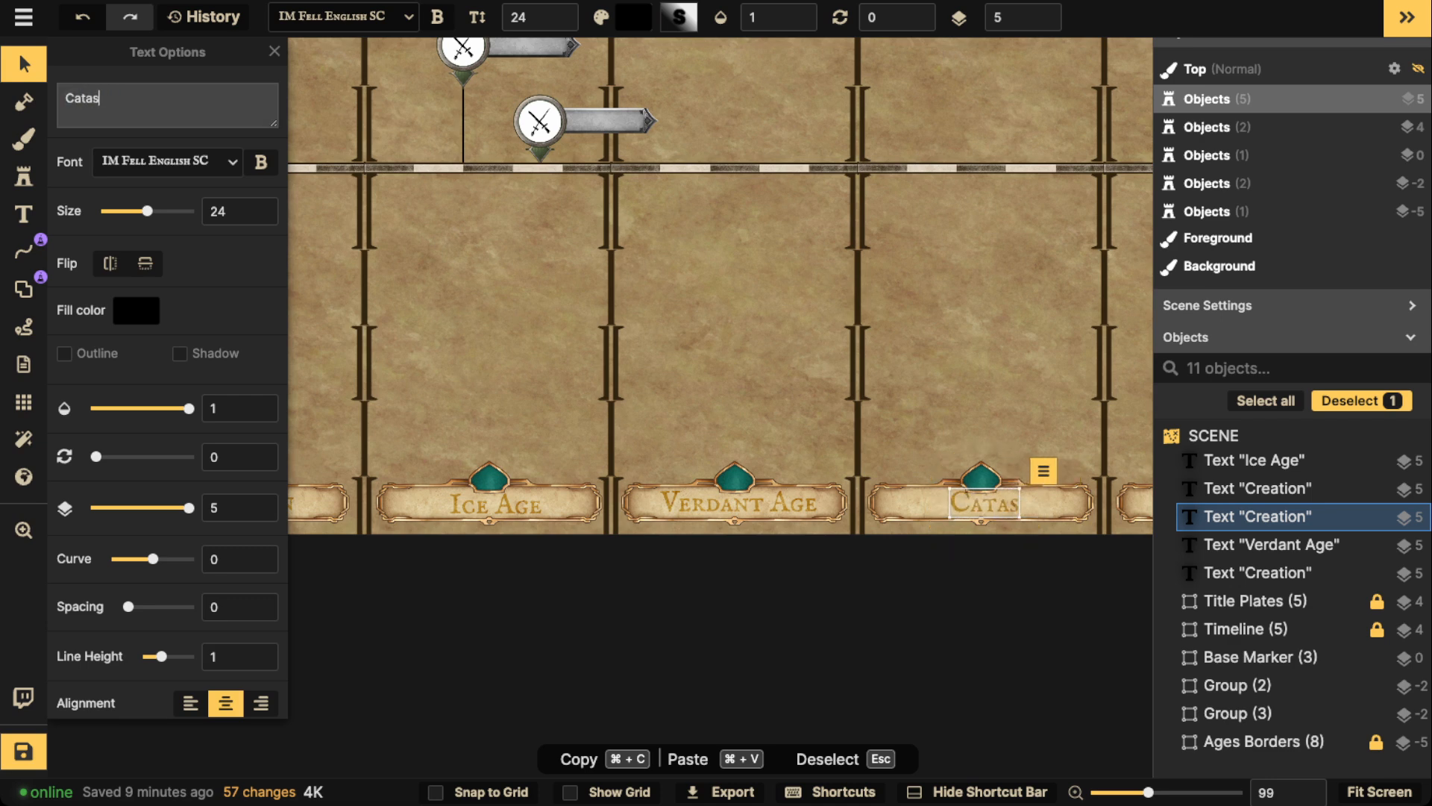
type("rophe")
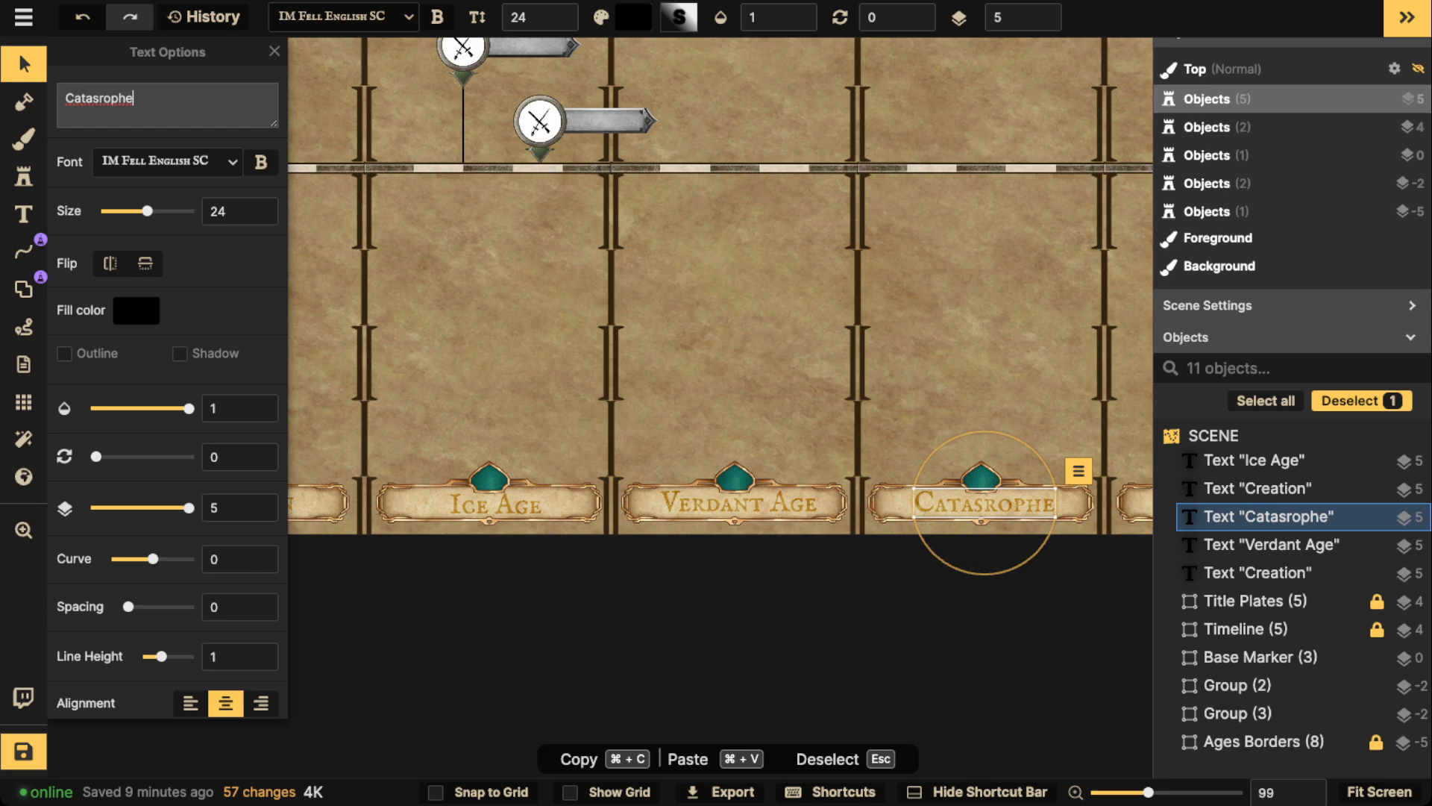
key("Escape")
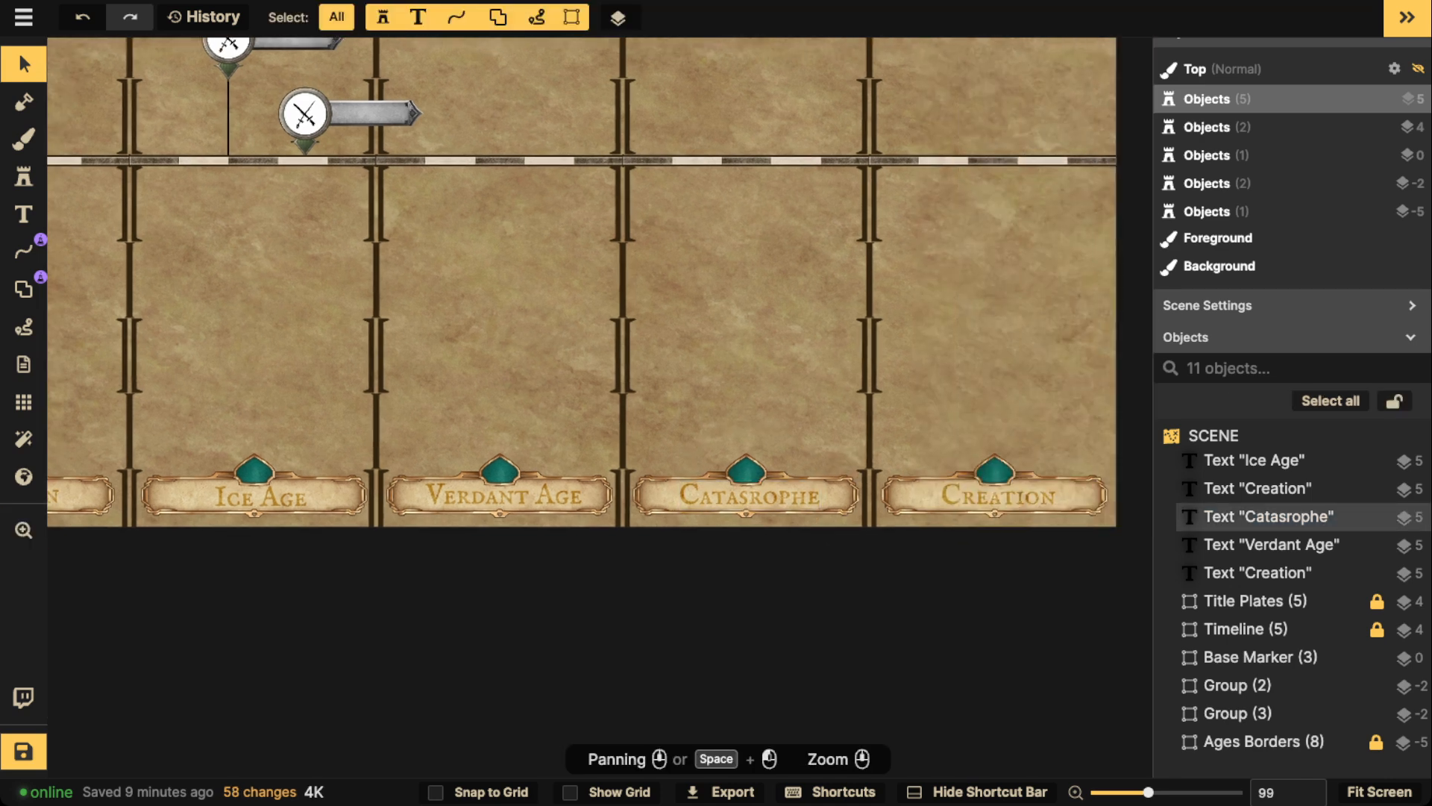
left_click(749, 496)
left_click(99, 98)
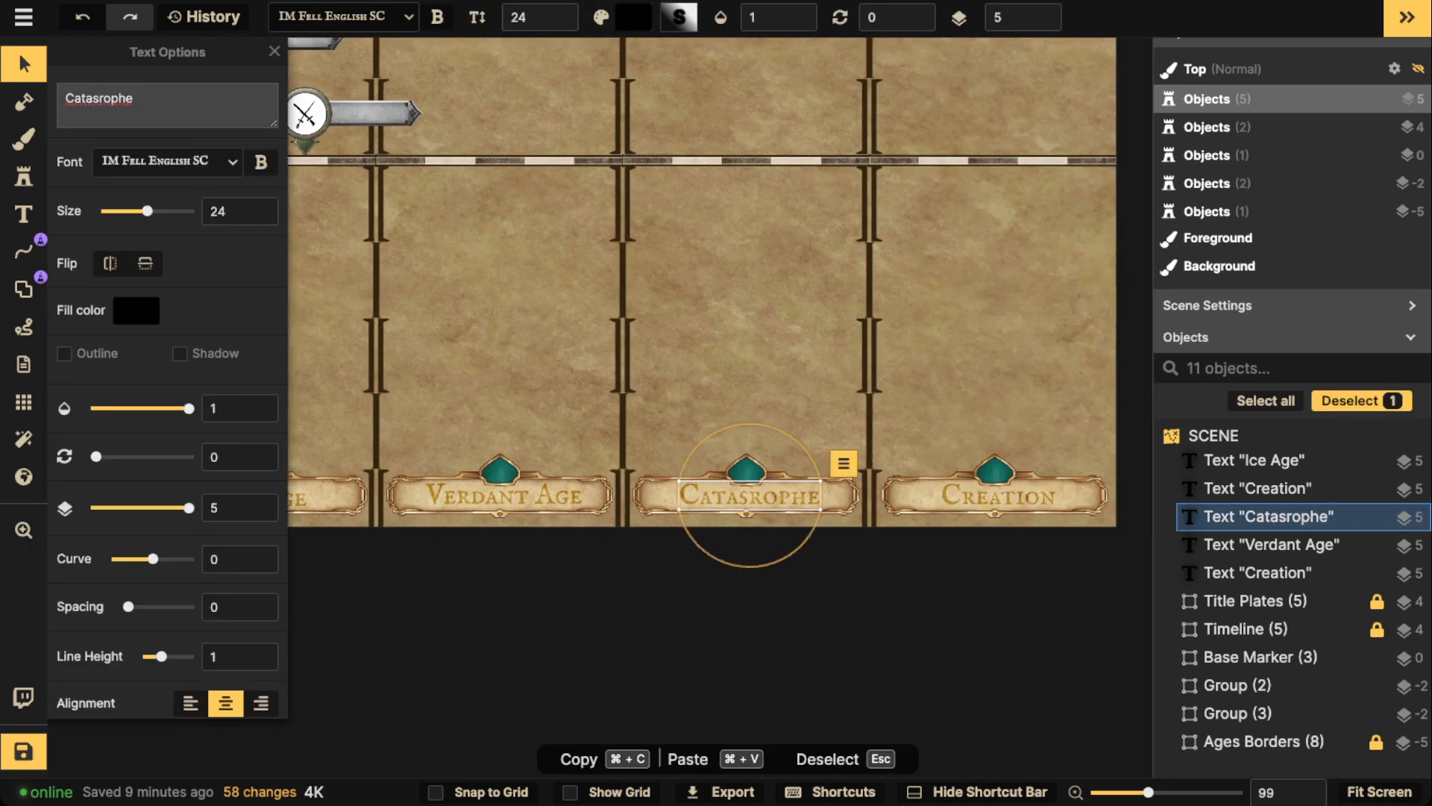
type("t")
key("Escape")
Change the title on the fifth plate to "Age of Revival" and adjust its position slightly.
left_click(999, 495)
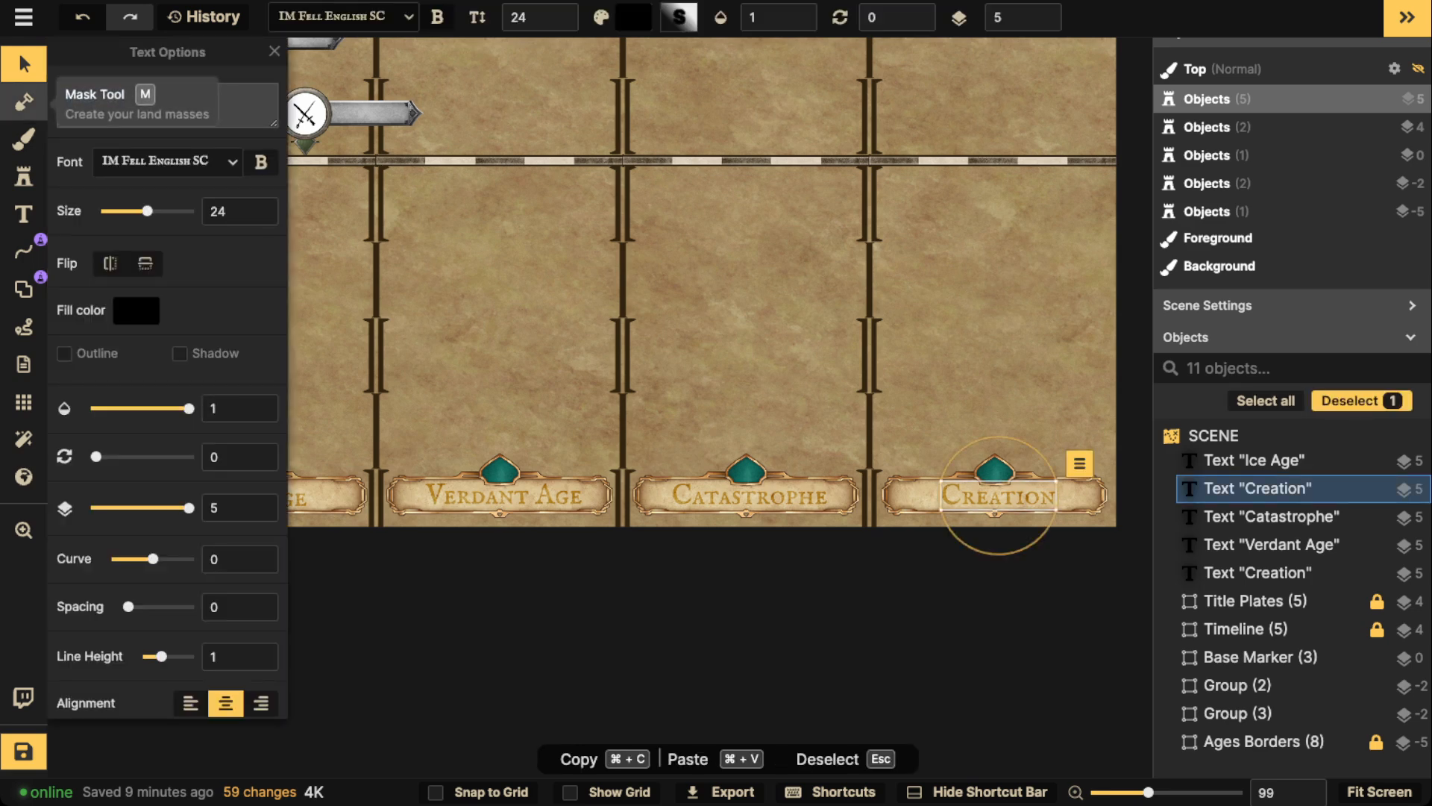
type("Age of")
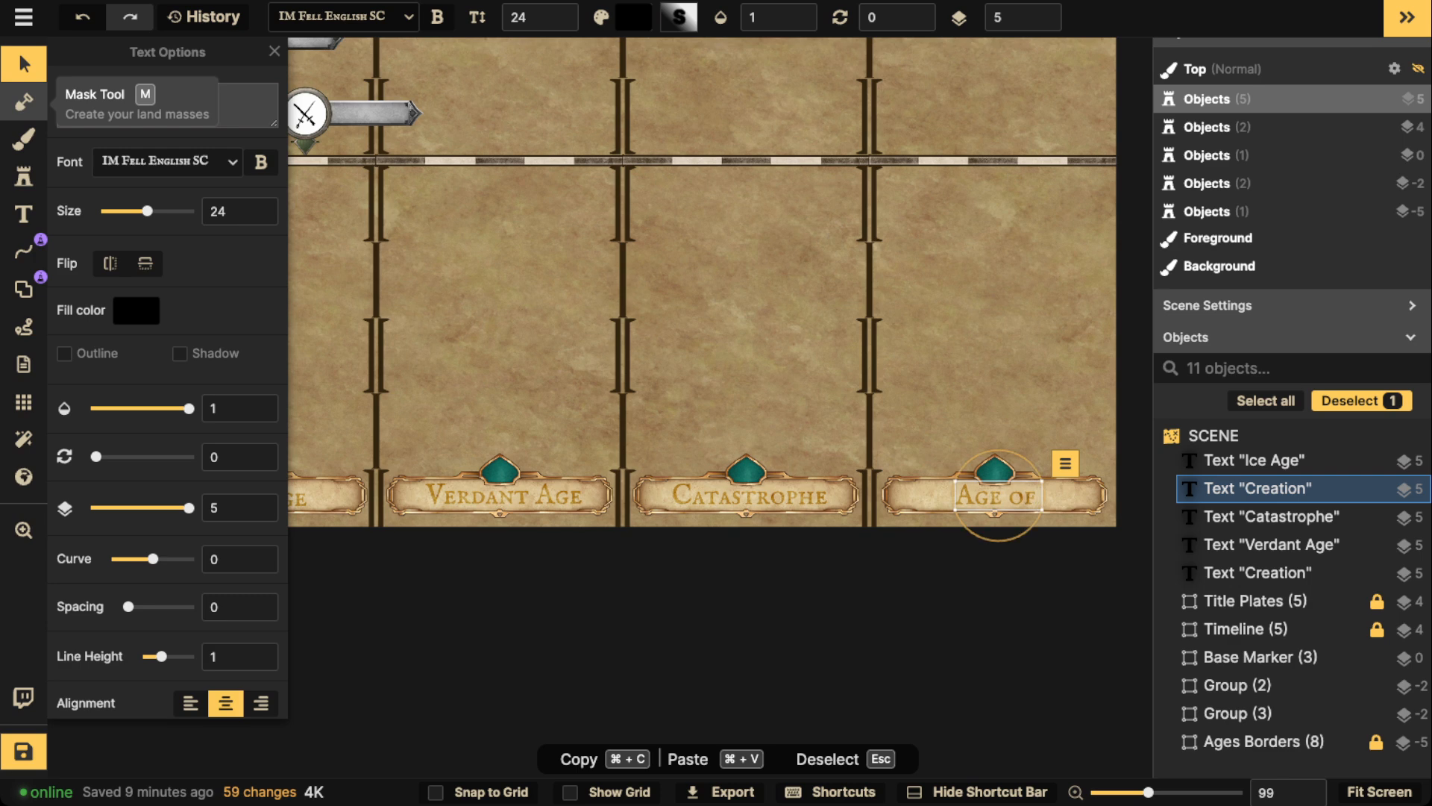
type(" Revi")
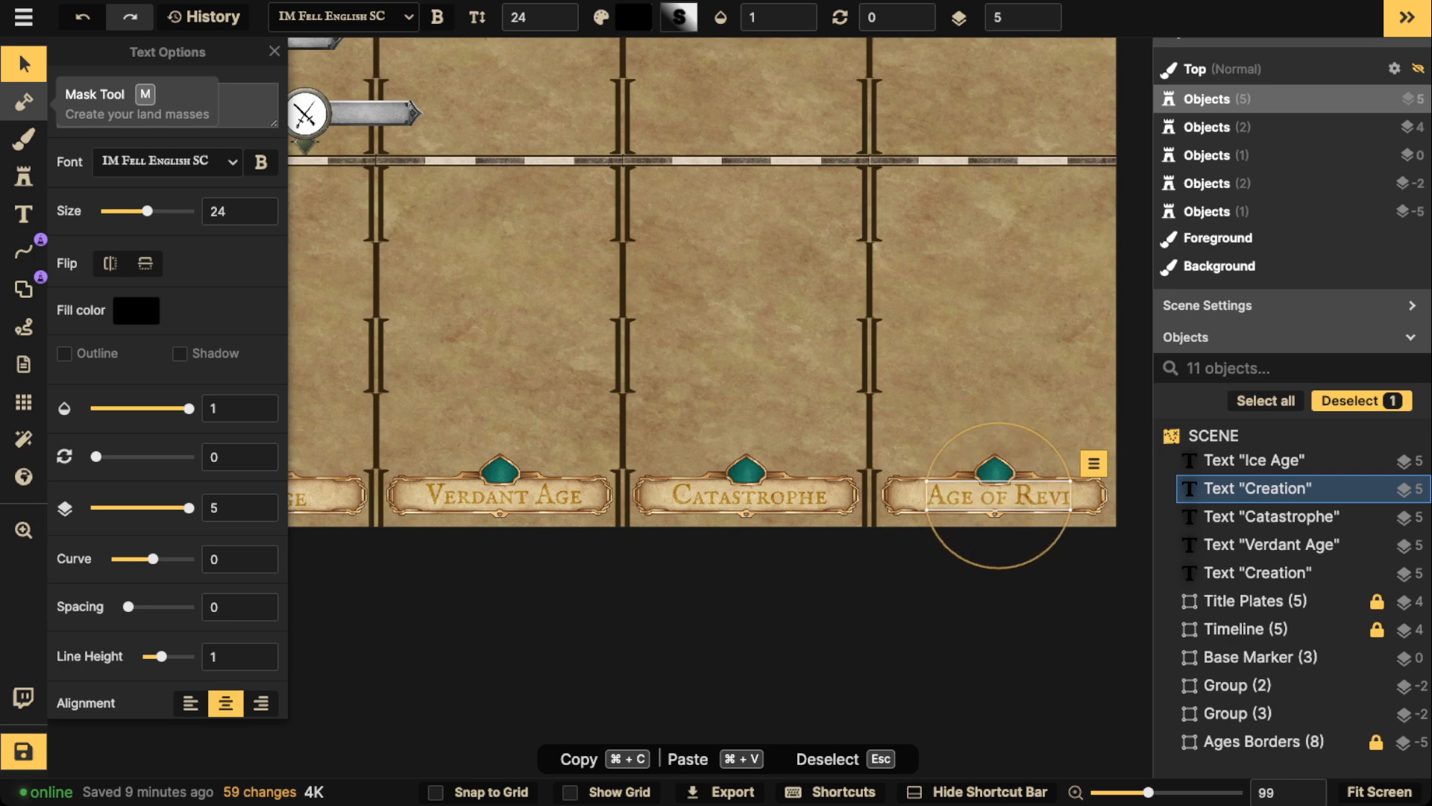
type("val")
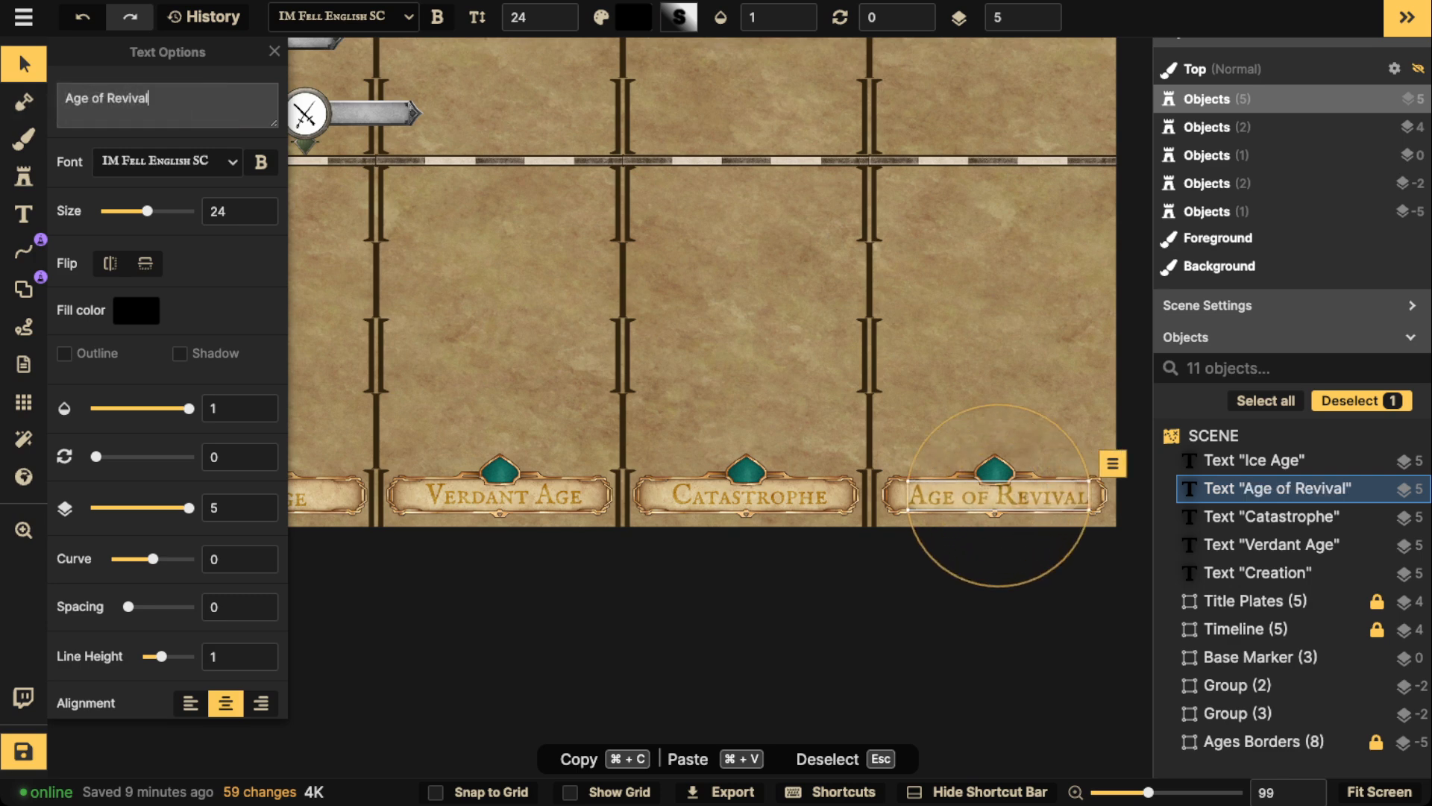
left_click_drag(998, 496, 1000, 496)
key("Escape")
Align all five age titles with each other using Center Vertically.
scroll(910, 360, "down", 4)
left_click_drag(912, 360, 943, 369)
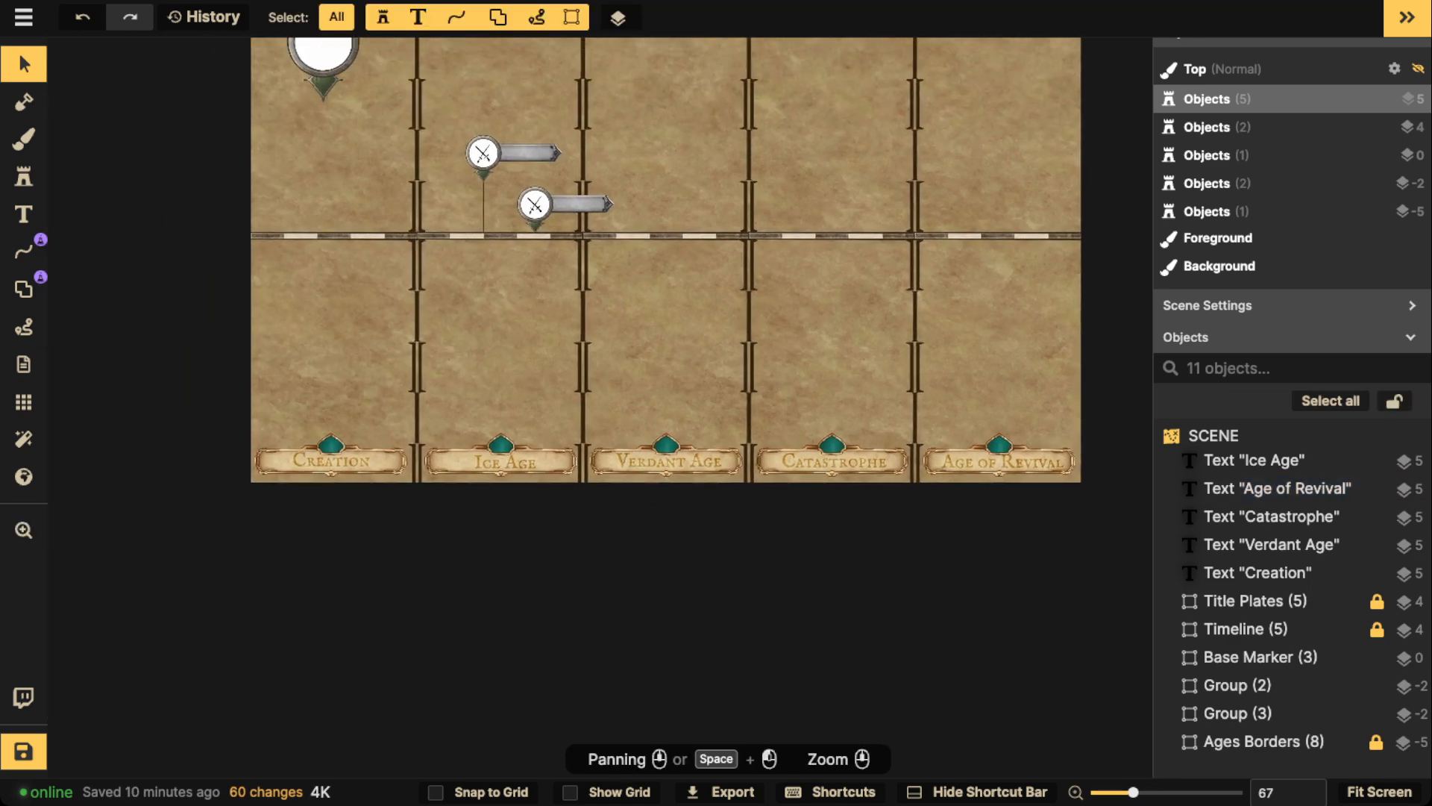
left_click_drag(221, 395, 1095, 531)
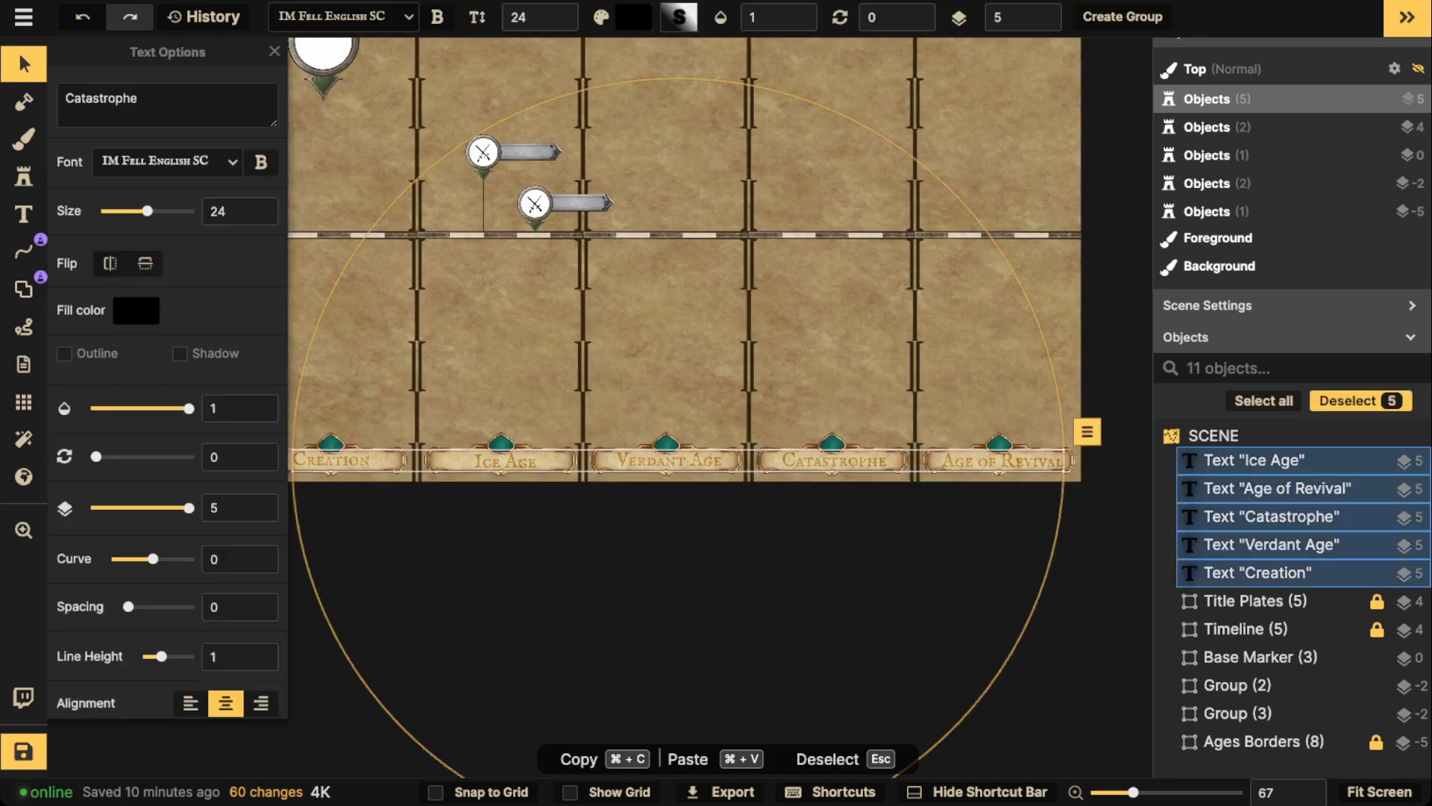
left_click(1087, 431)
mouse_move(1154, 490)
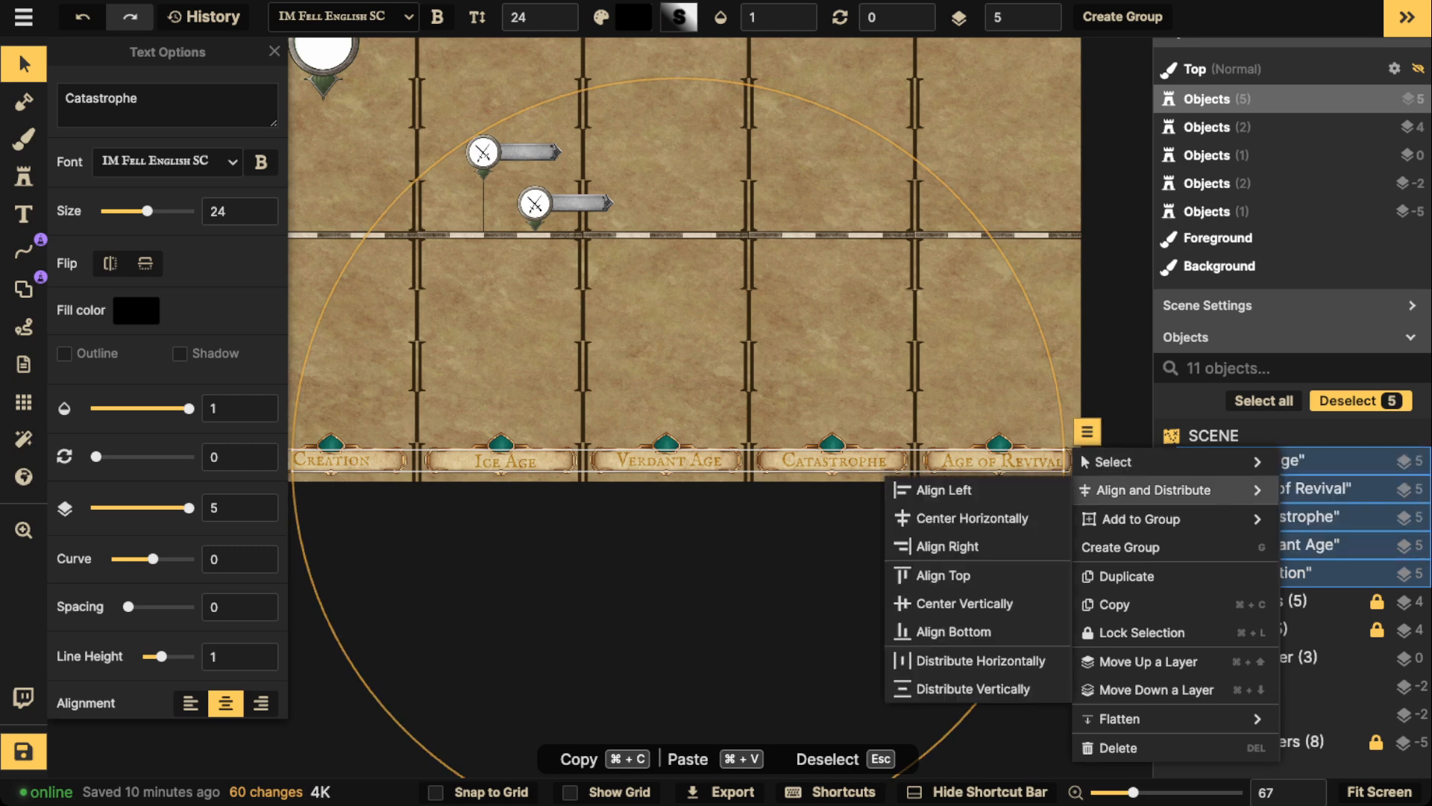
left_click(962, 603)
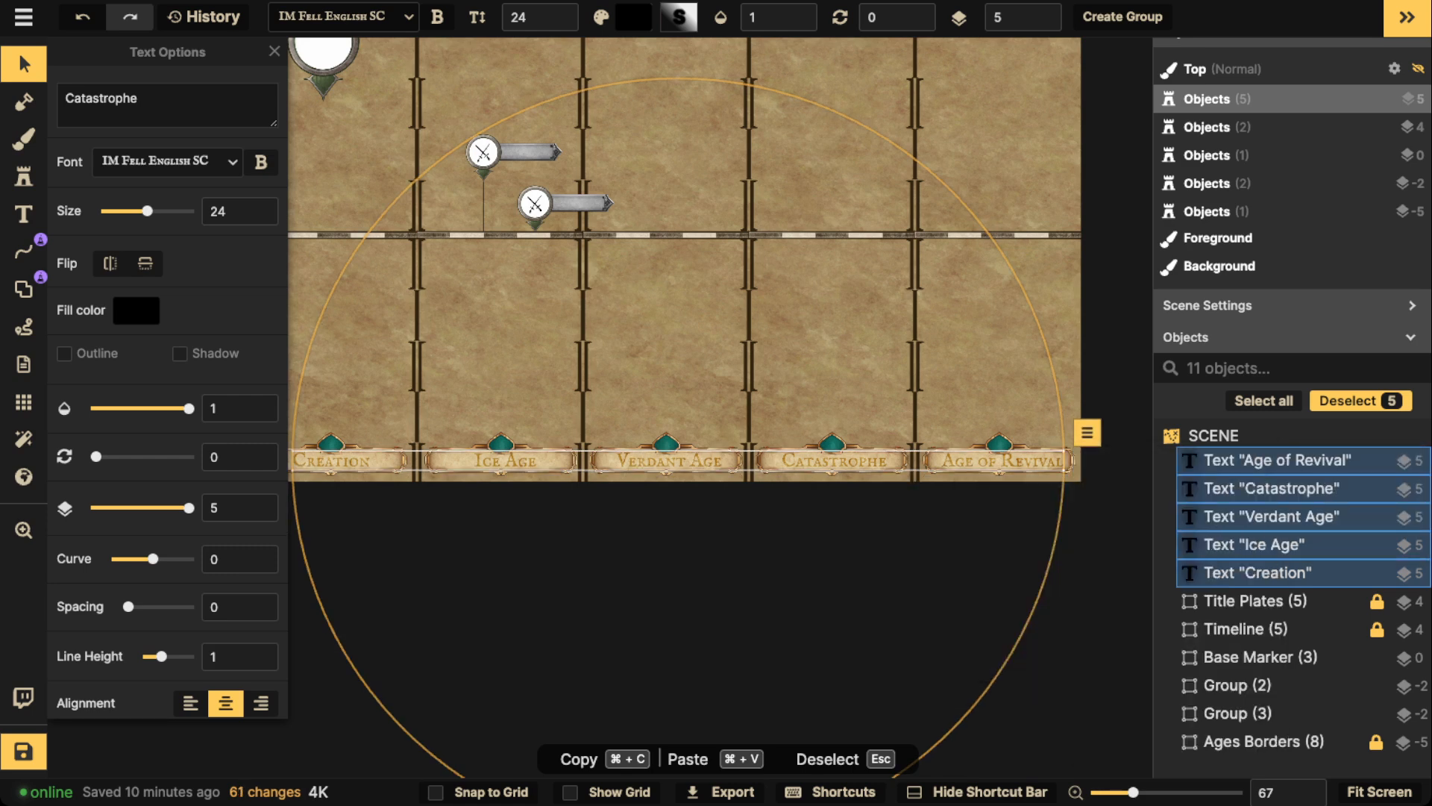
Lock the five age titles and deselect them.
scroll(417, 261, "down", 2)
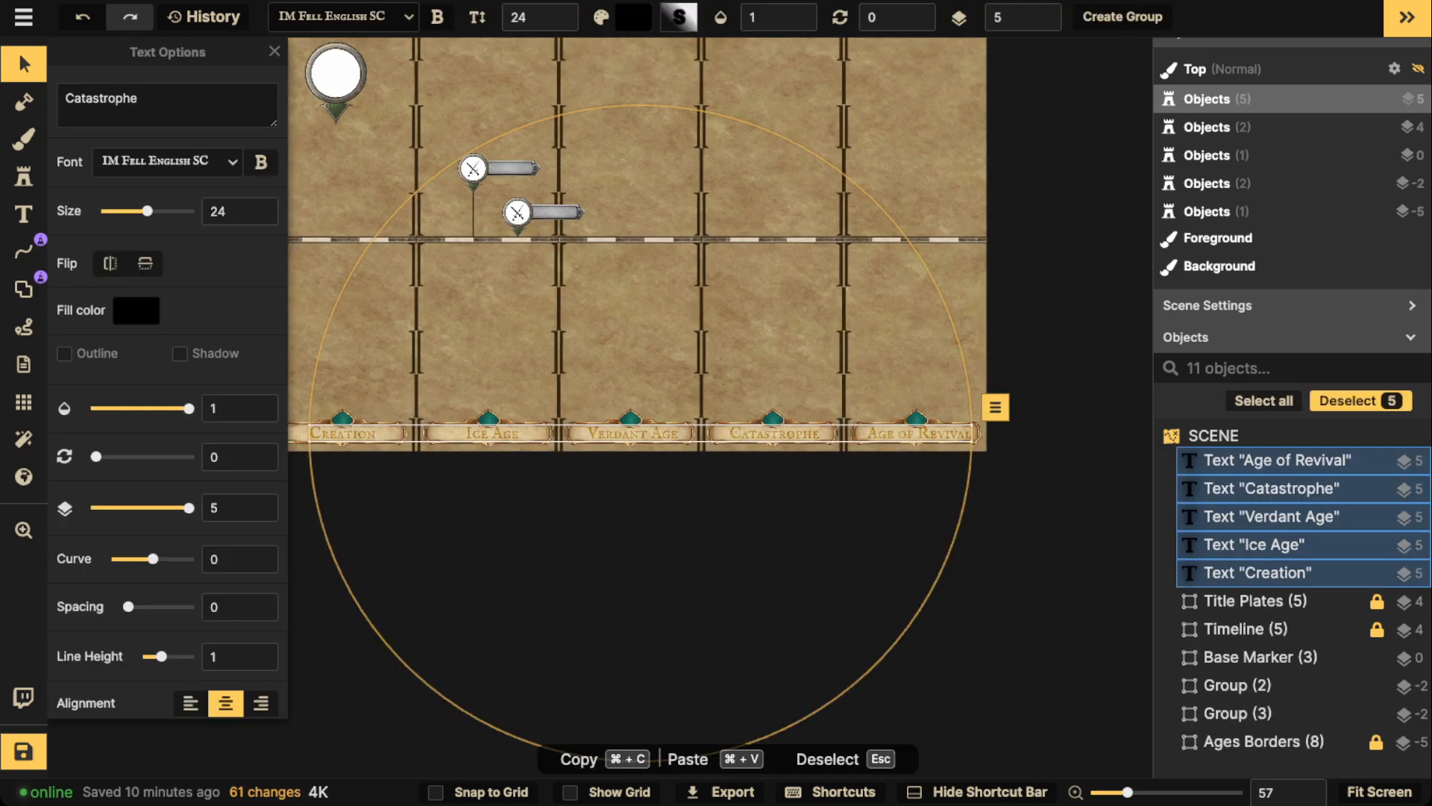
key("super+l")
key("Escape")
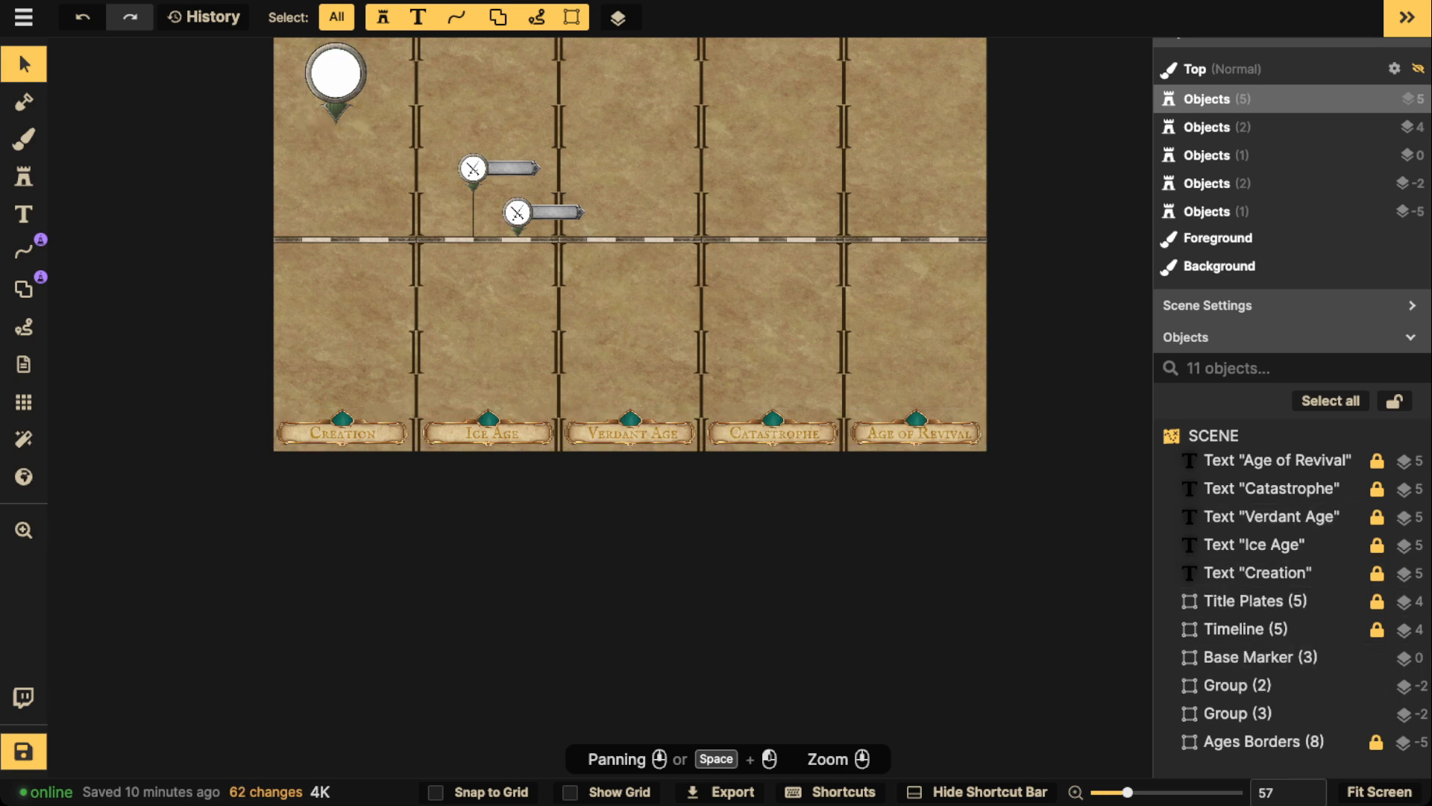
scroll(549, 212, "up", 4)
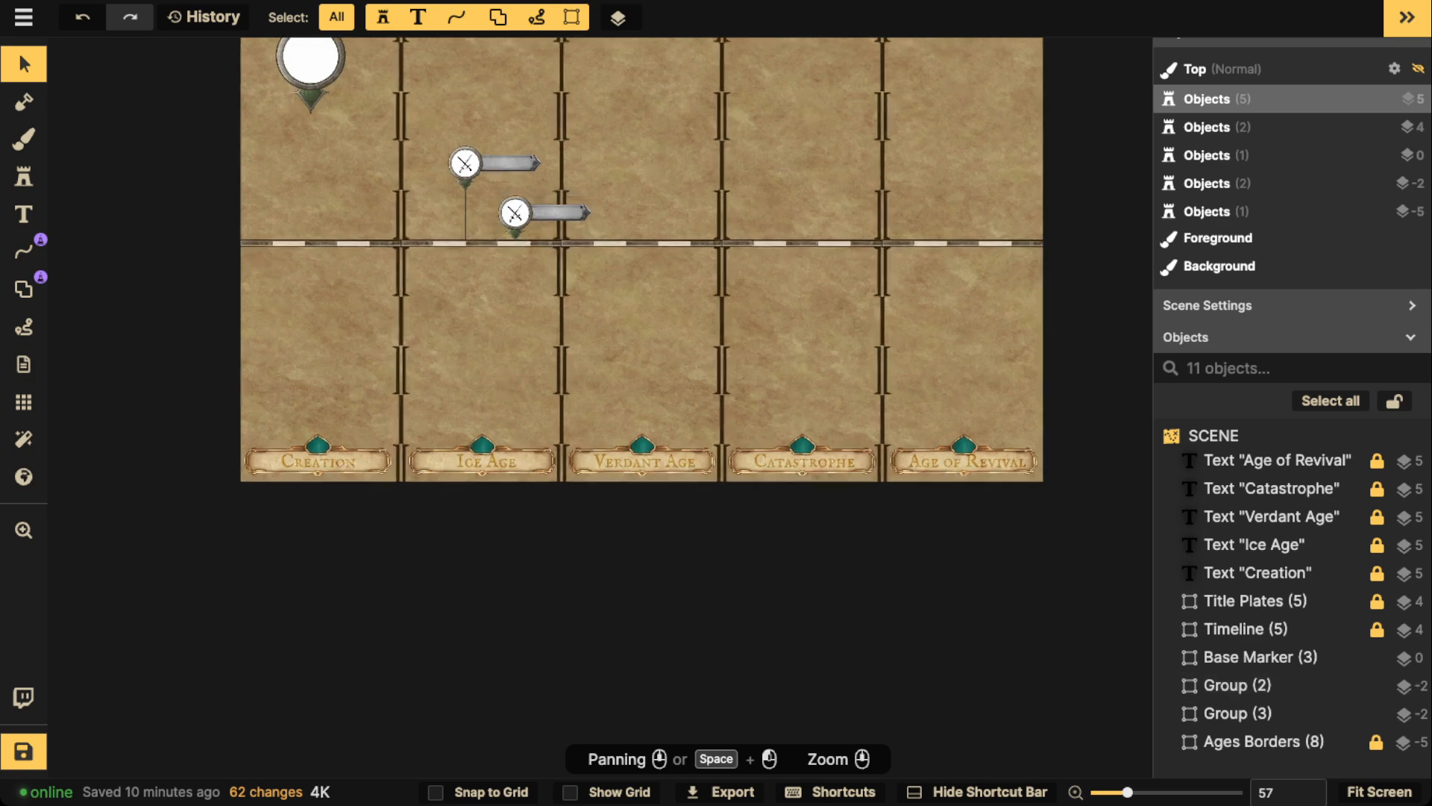
left_click_drag(505, 215, 713, 305)
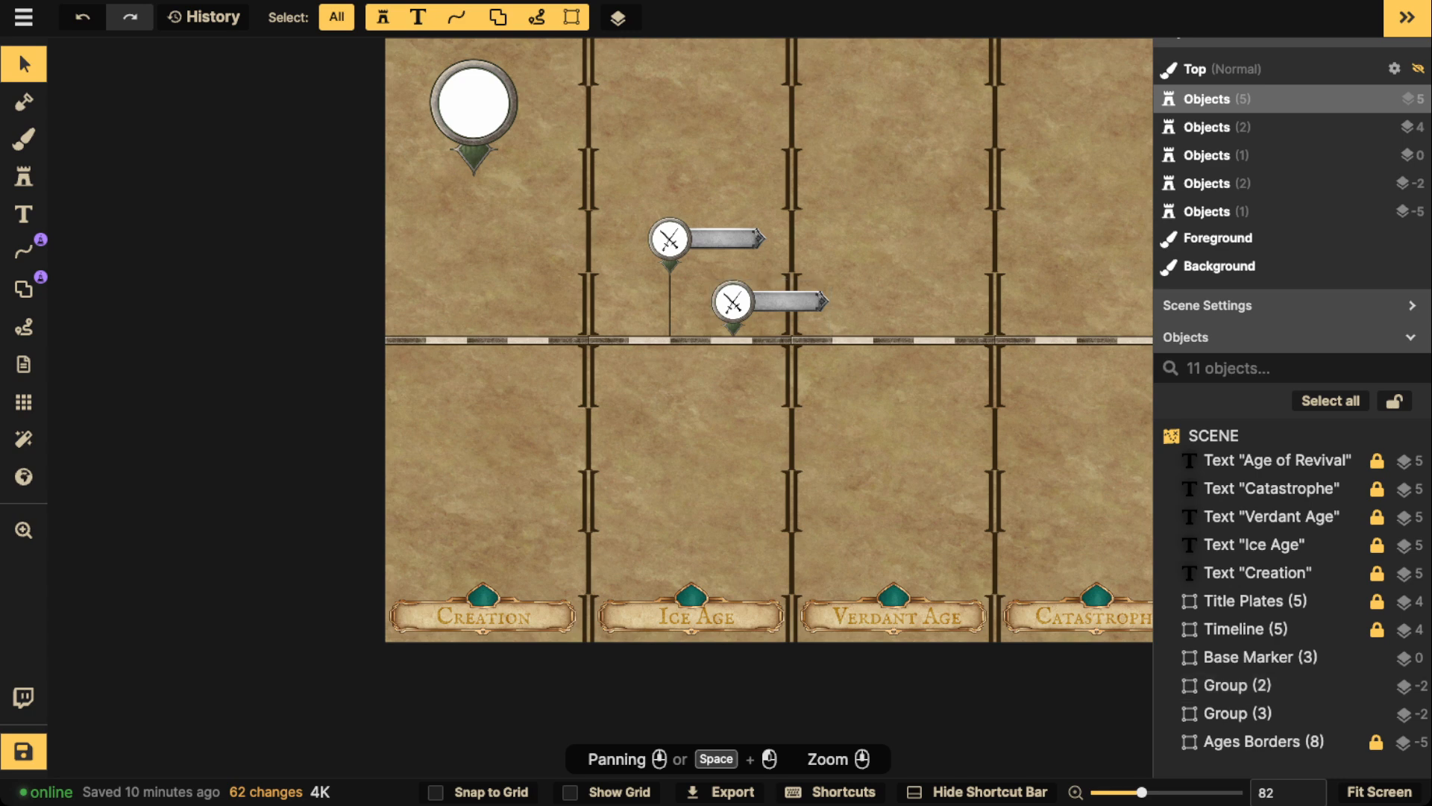
left_click_drag(671, 440, 650, 476)
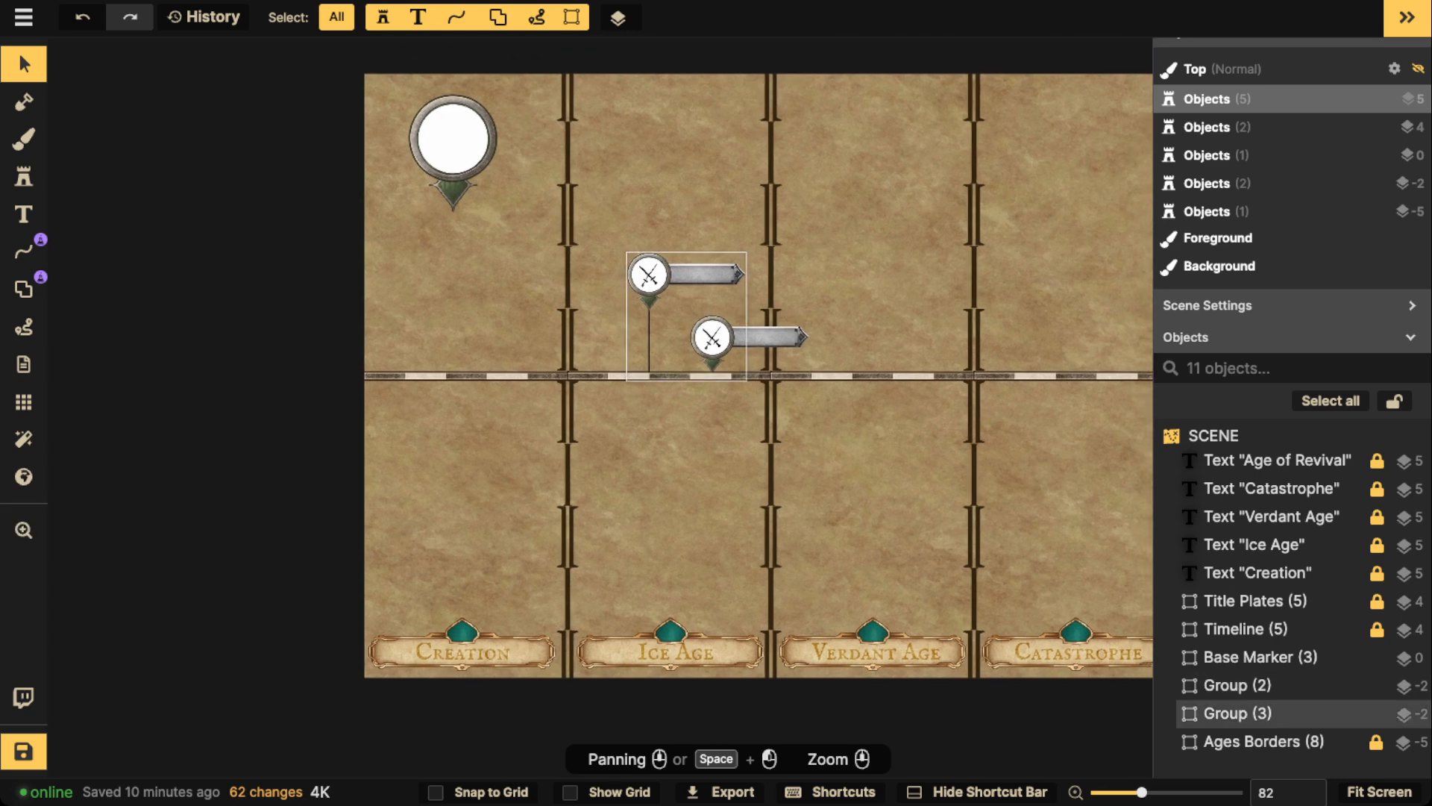
Open the stamp catalog and browse the Fantasy World collection, passing Heraldry, to the Decorations pack.
scroll(497, 488, "up", 1)
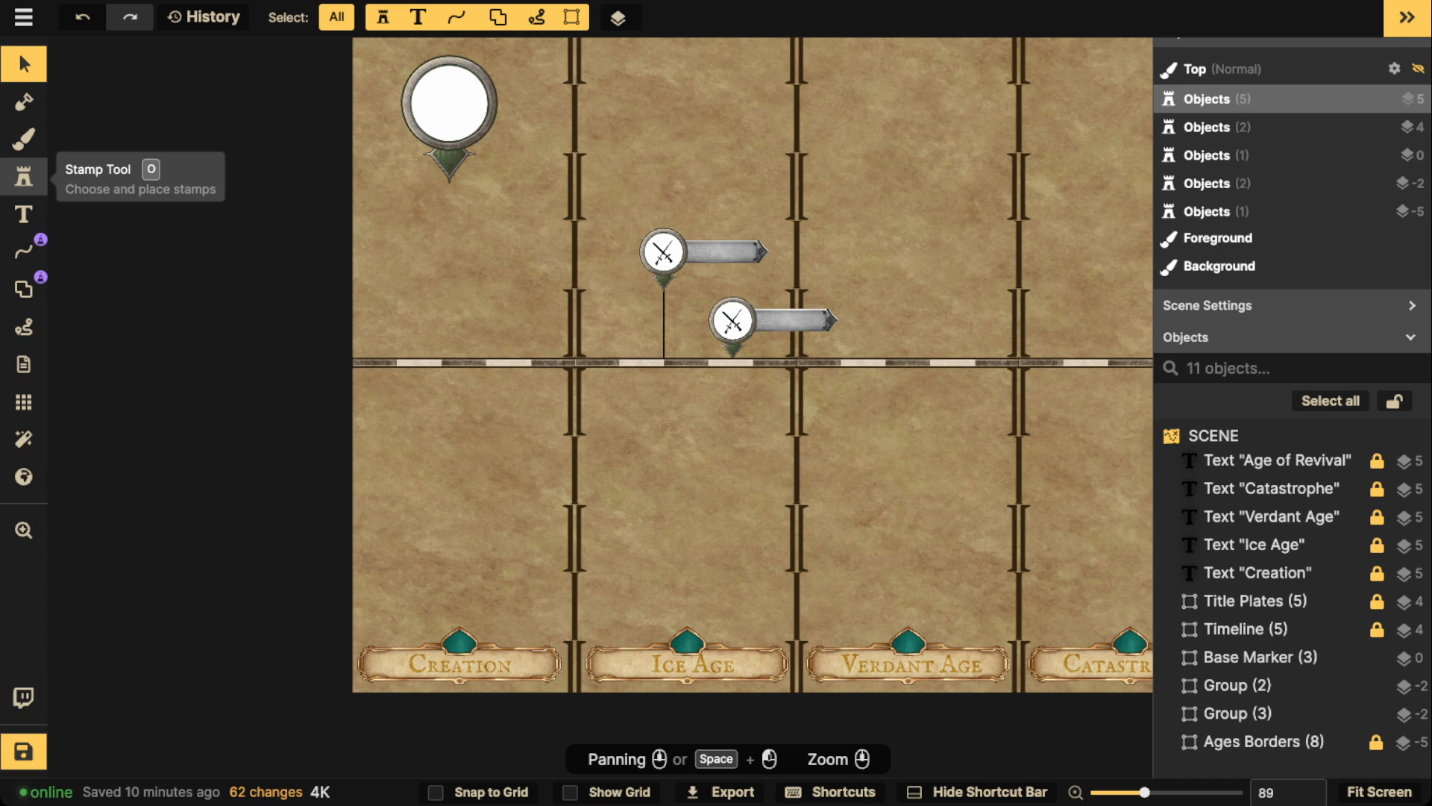
left_click(23, 177)
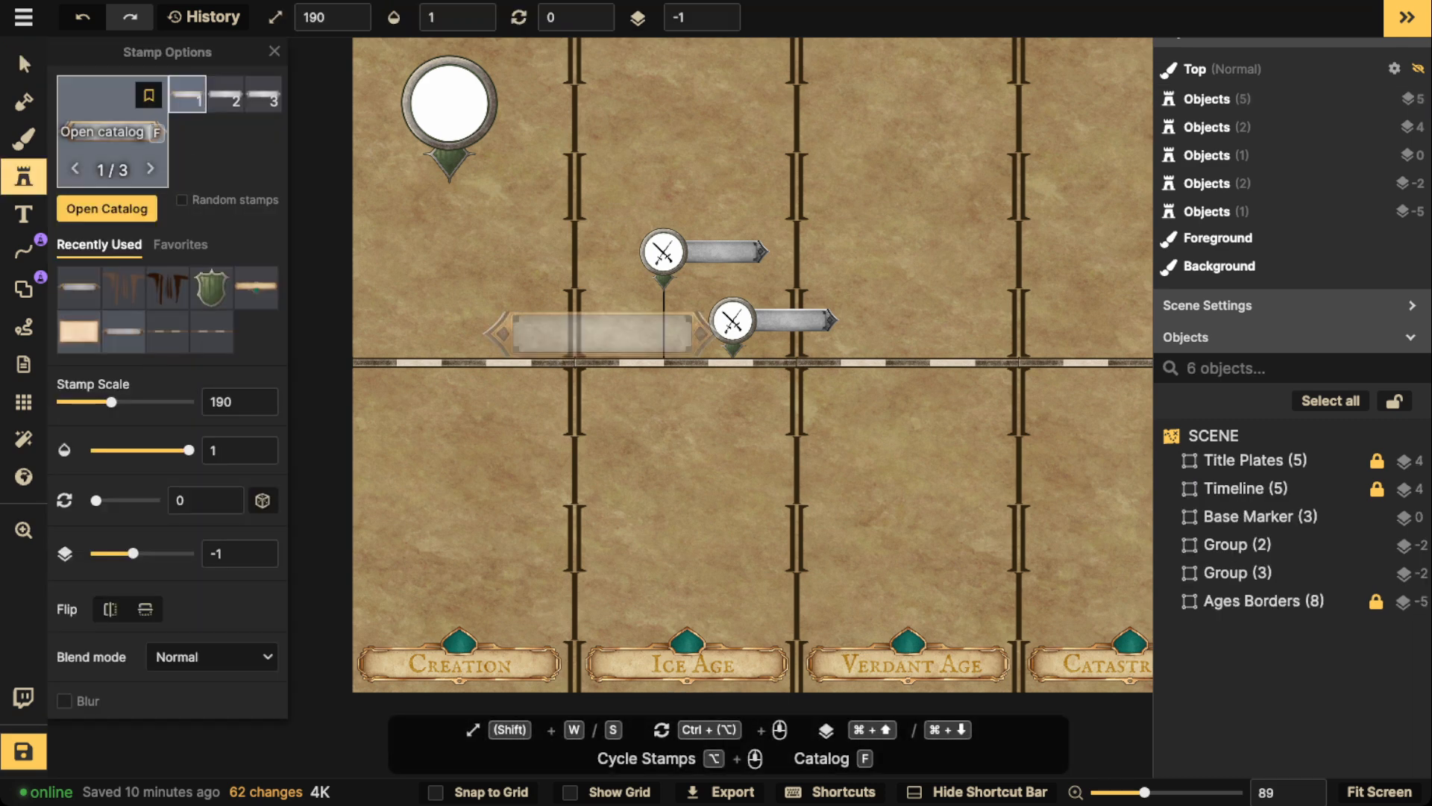
left_click(112, 119)
left_click(579, 85)
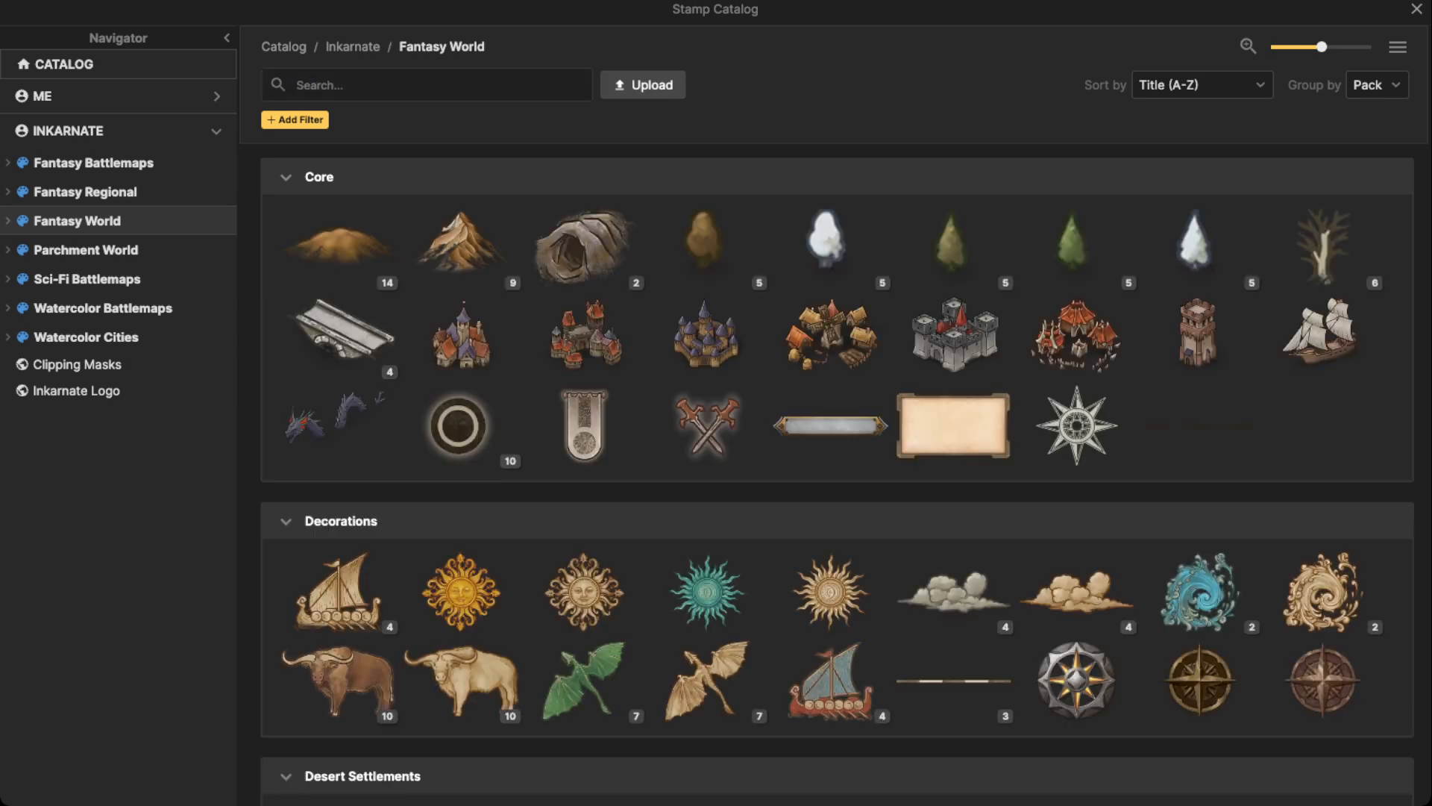
scroll(584, 336, "down", 5)
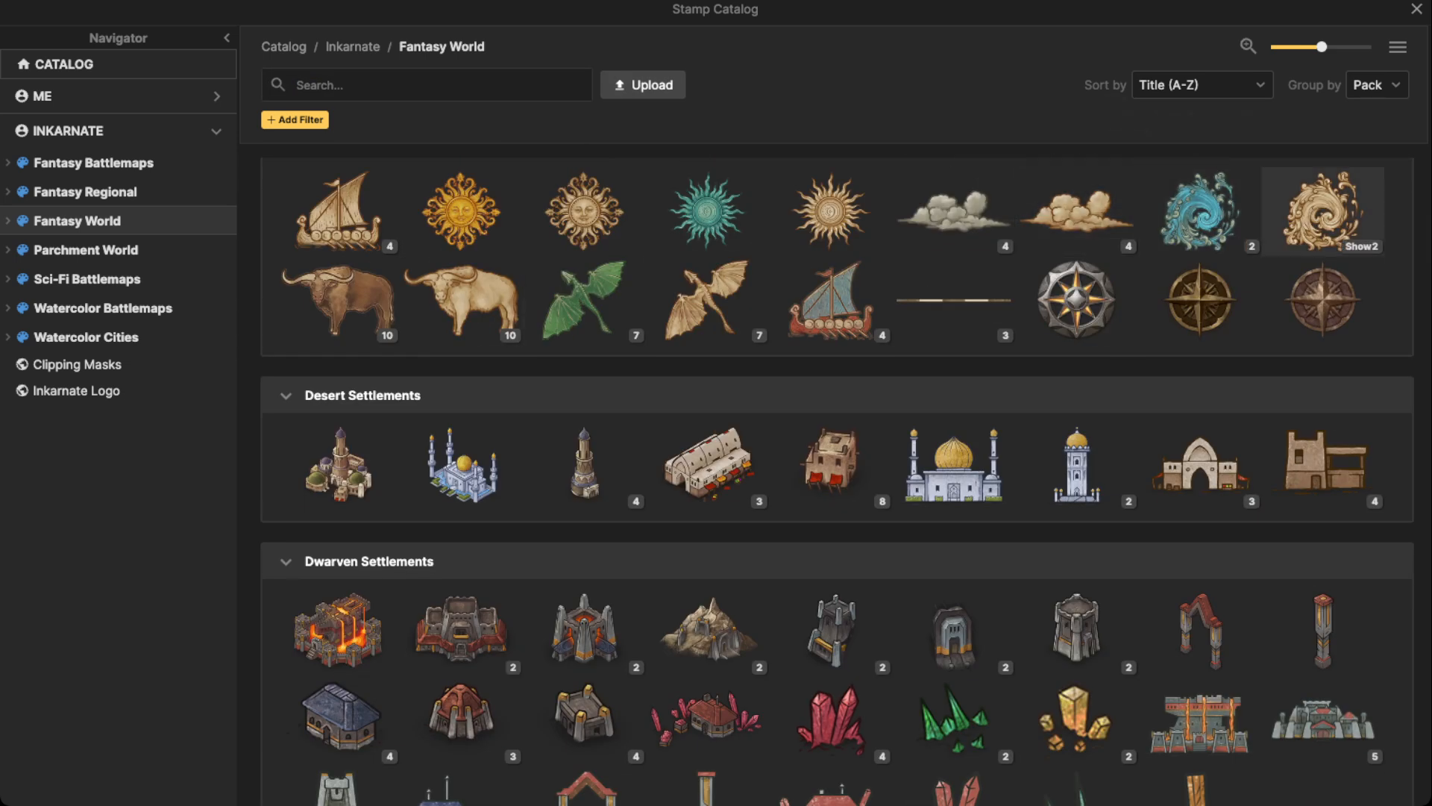
left_click(7, 221)
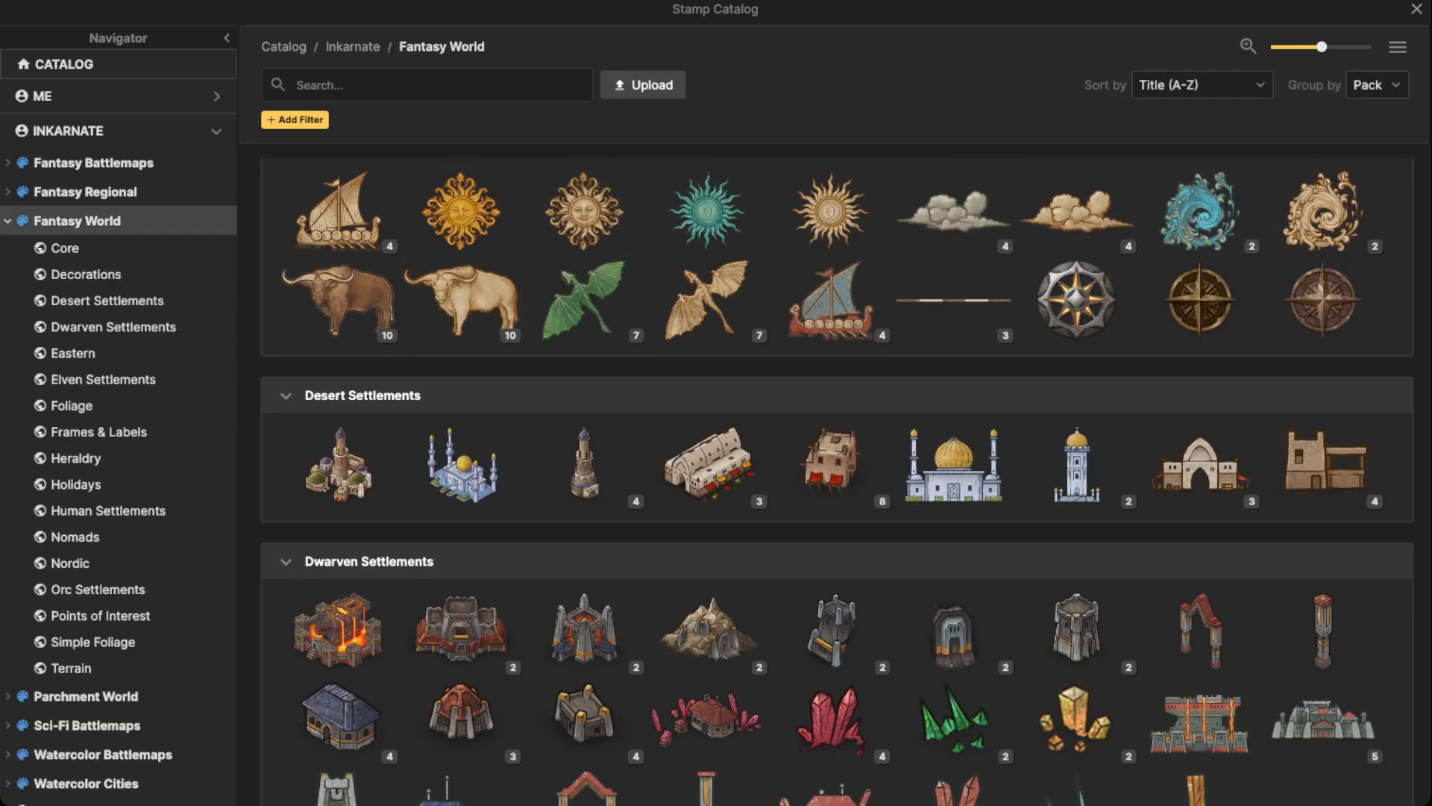
left_click(76, 458)
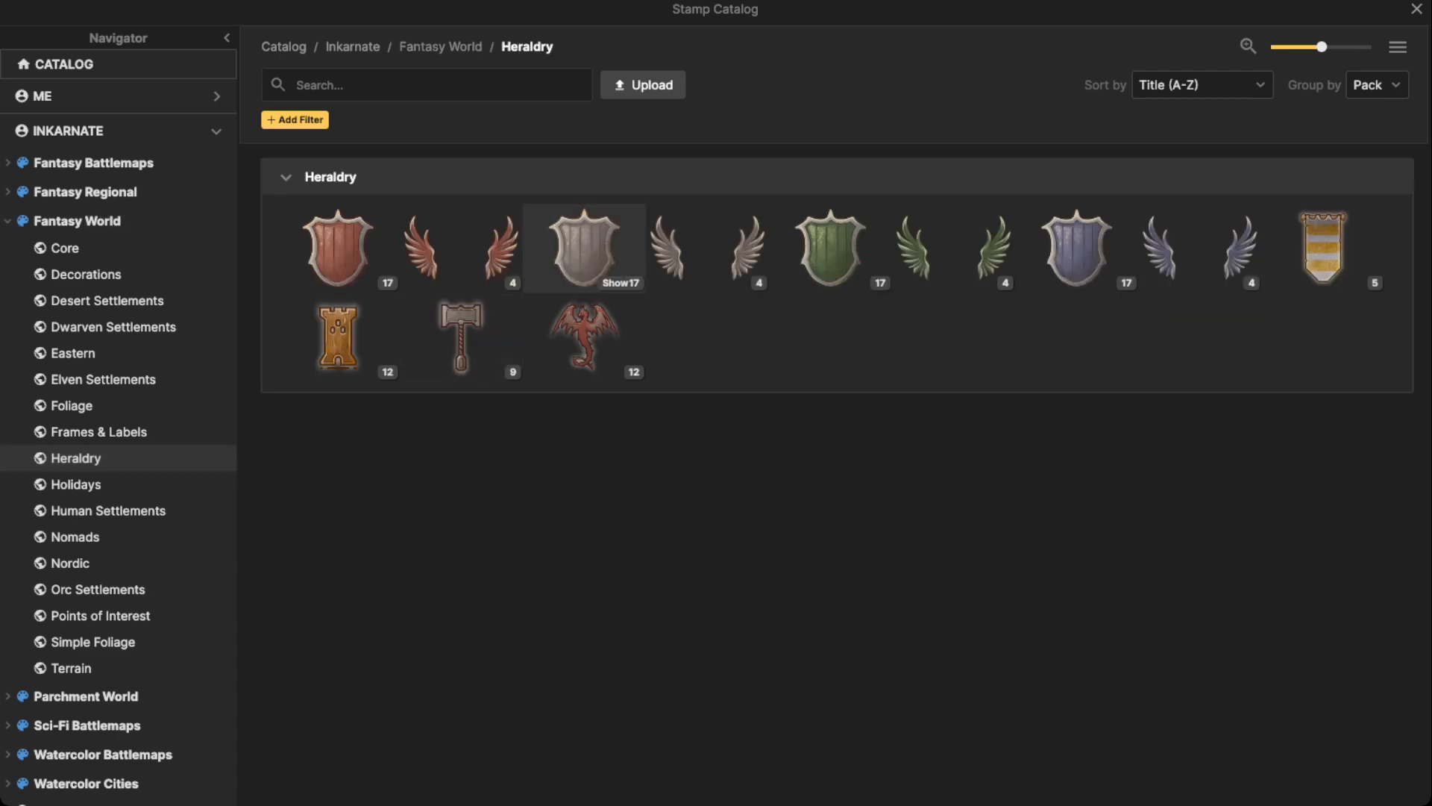
left_click(85, 274)
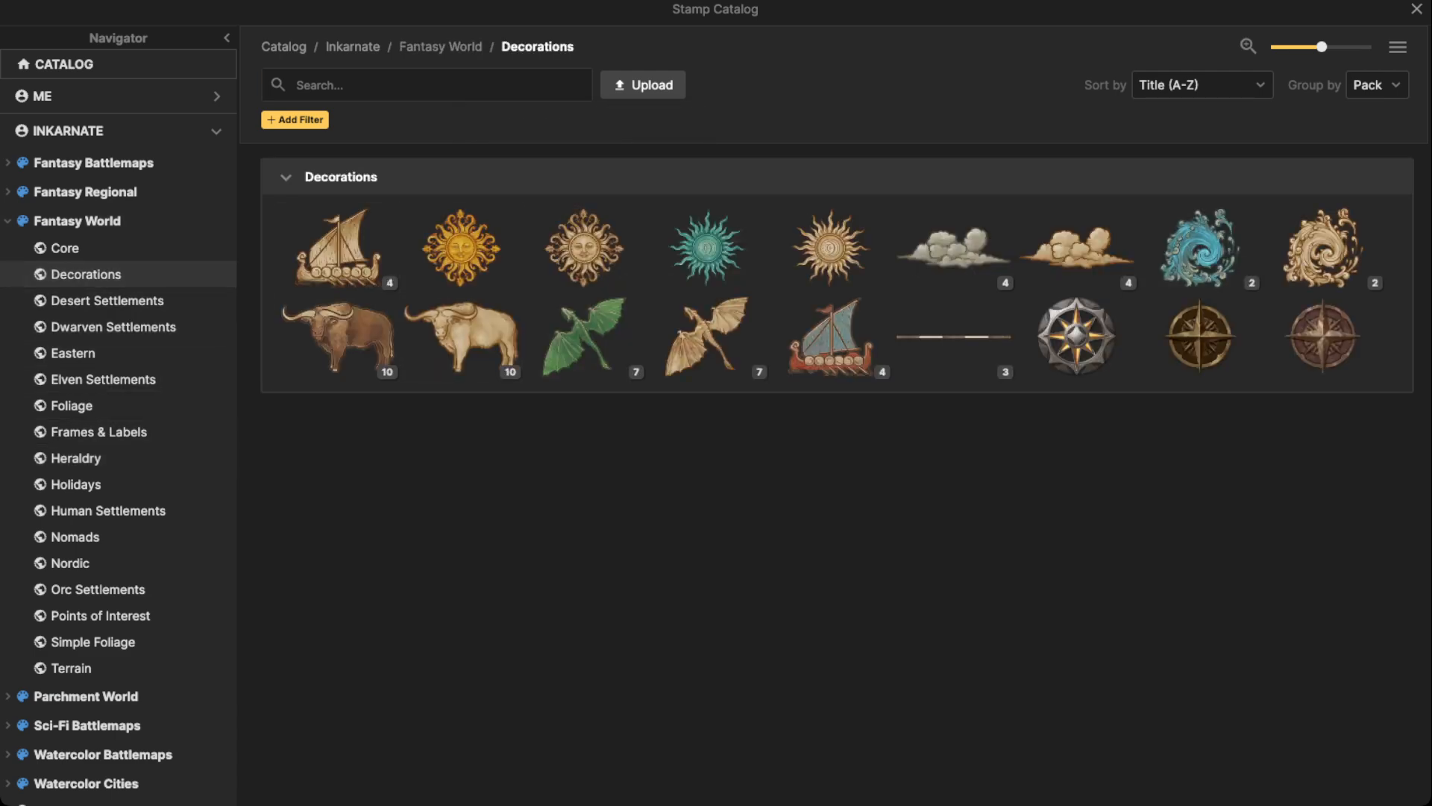
Expand all assets in the Decorations pack and choose the blue Serpent stamp with the continuous wavy body.
left_click(1398, 46)
left_click(1325, 108)
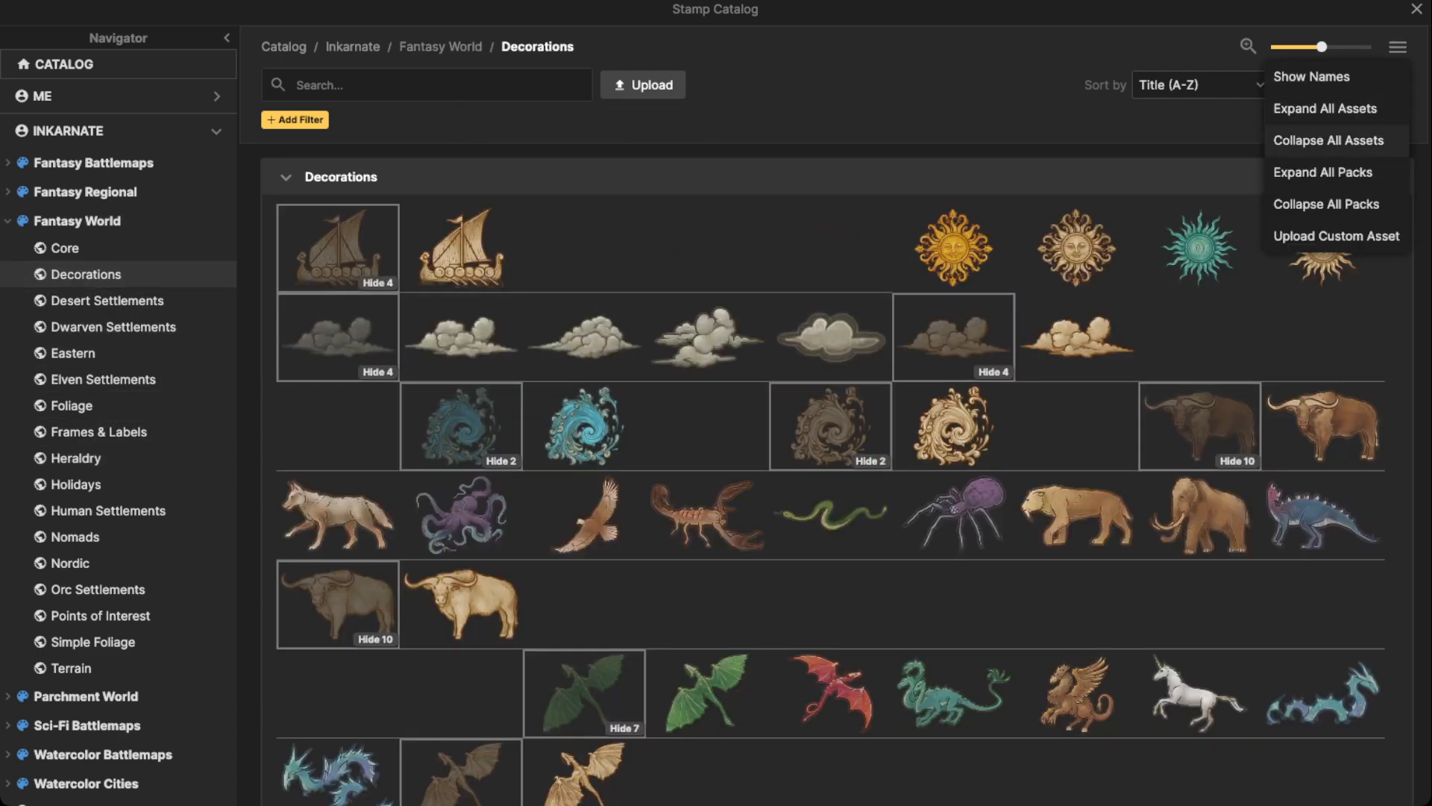
scroll(1328, 140, "down", 2)
scroll(838, 470, "down", 2)
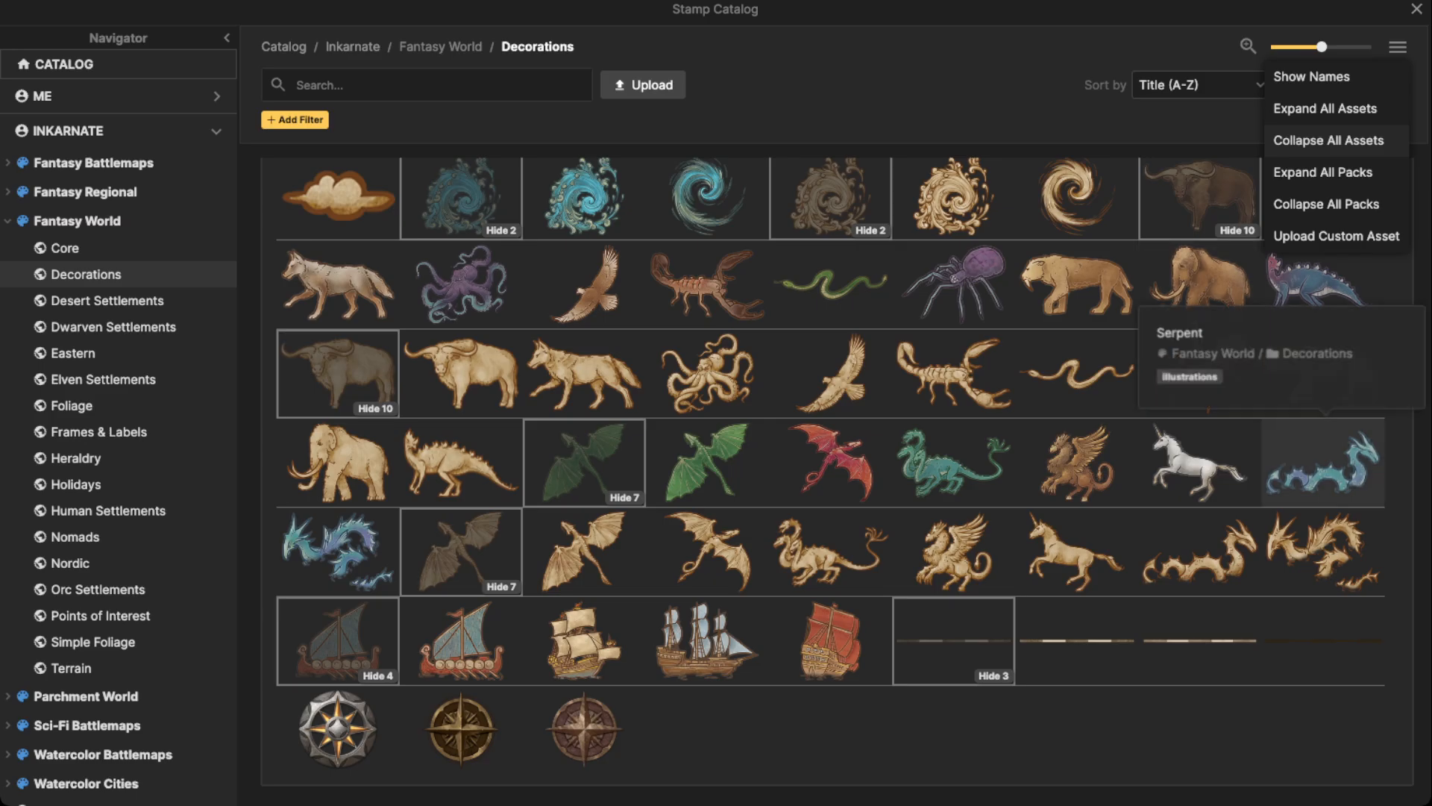
left_click(1323, 458)
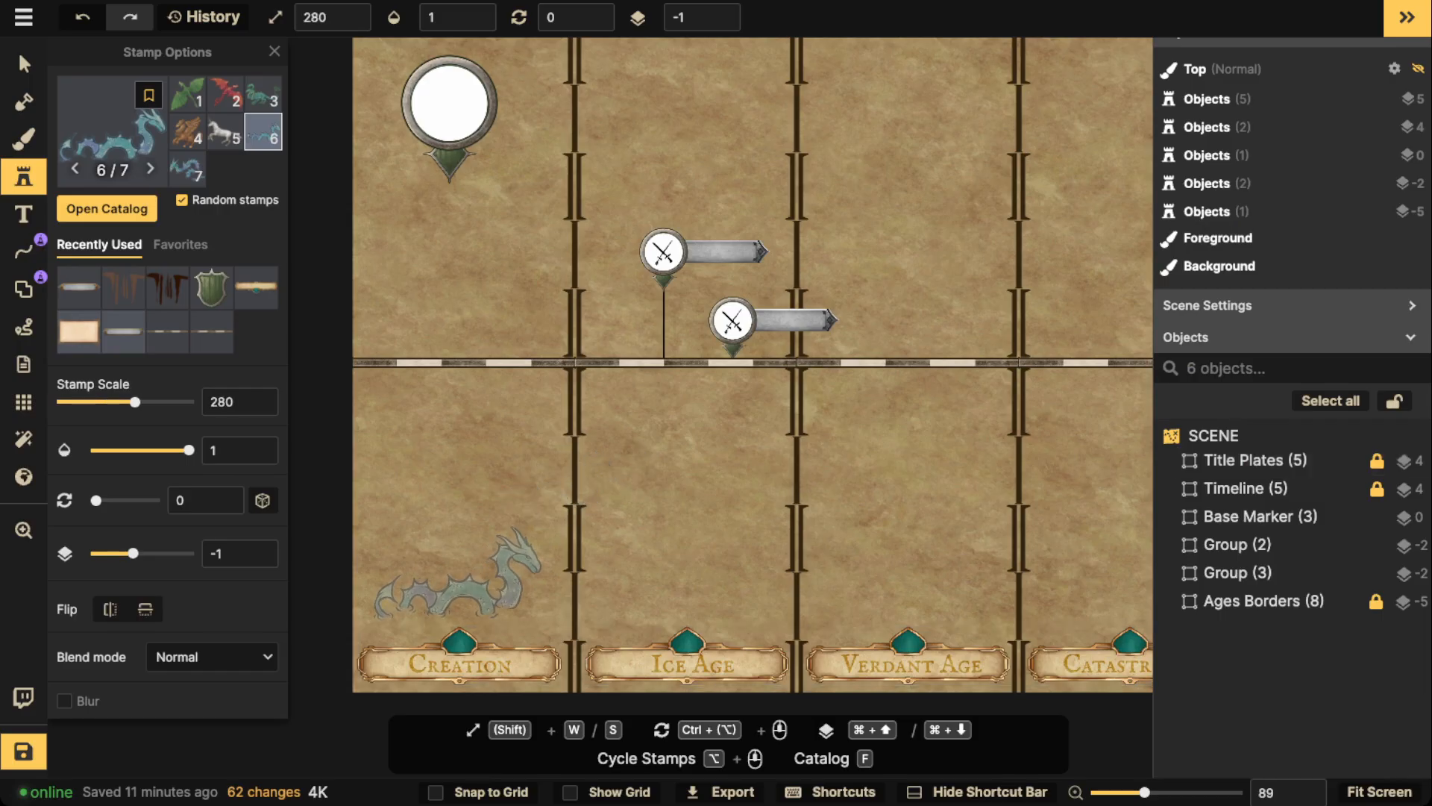
Set the serpent stamp to scale 320 and layer -5, and place it just above the Creation title plate.
key("w")
left_click(722, 25)
left_click(723, 25)
left_click(722, 25)
left_click(722, 25)
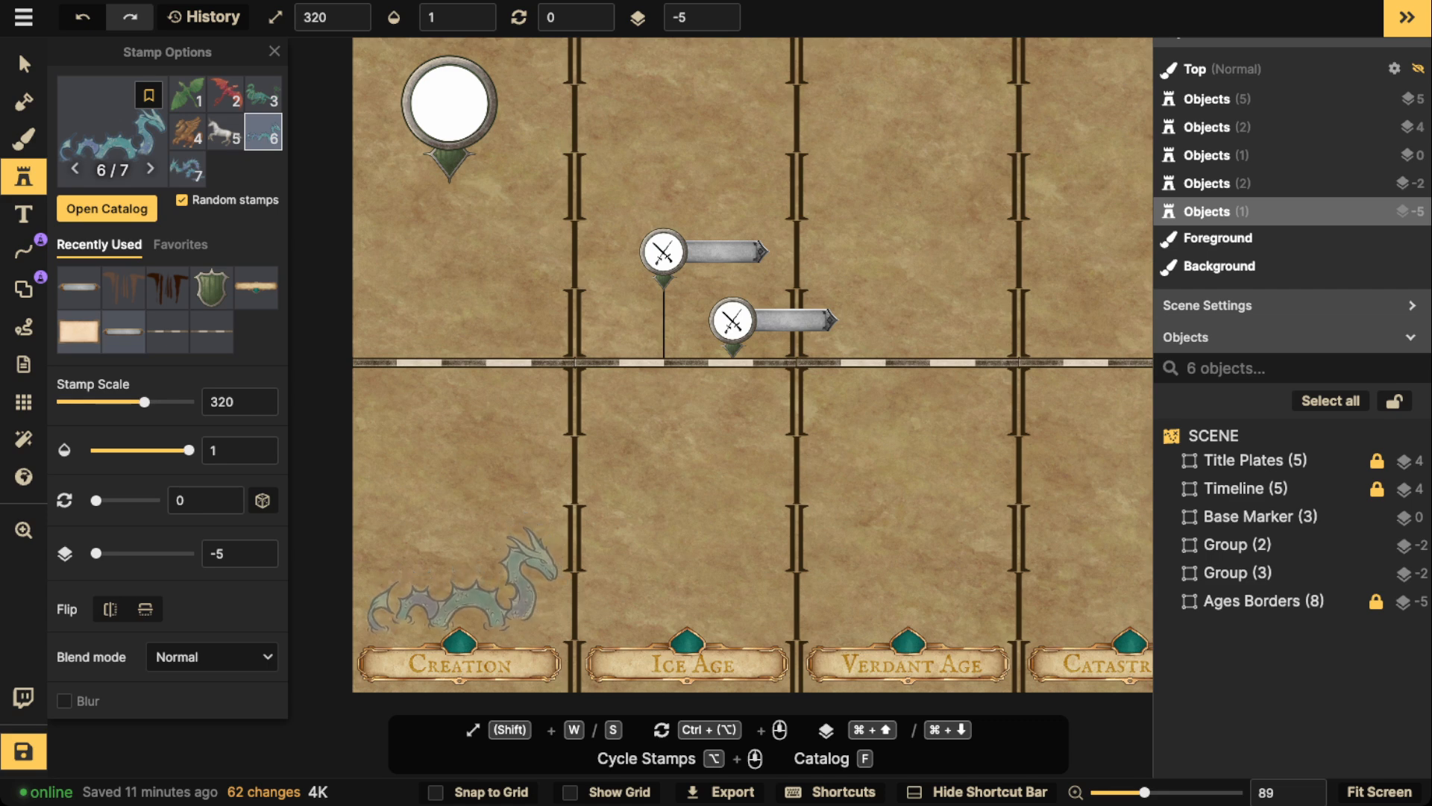
left_click(462, 575)
Place the second blue serpent variant above the first one in the lower Creation column, and switch to selecting objects.
key("f")
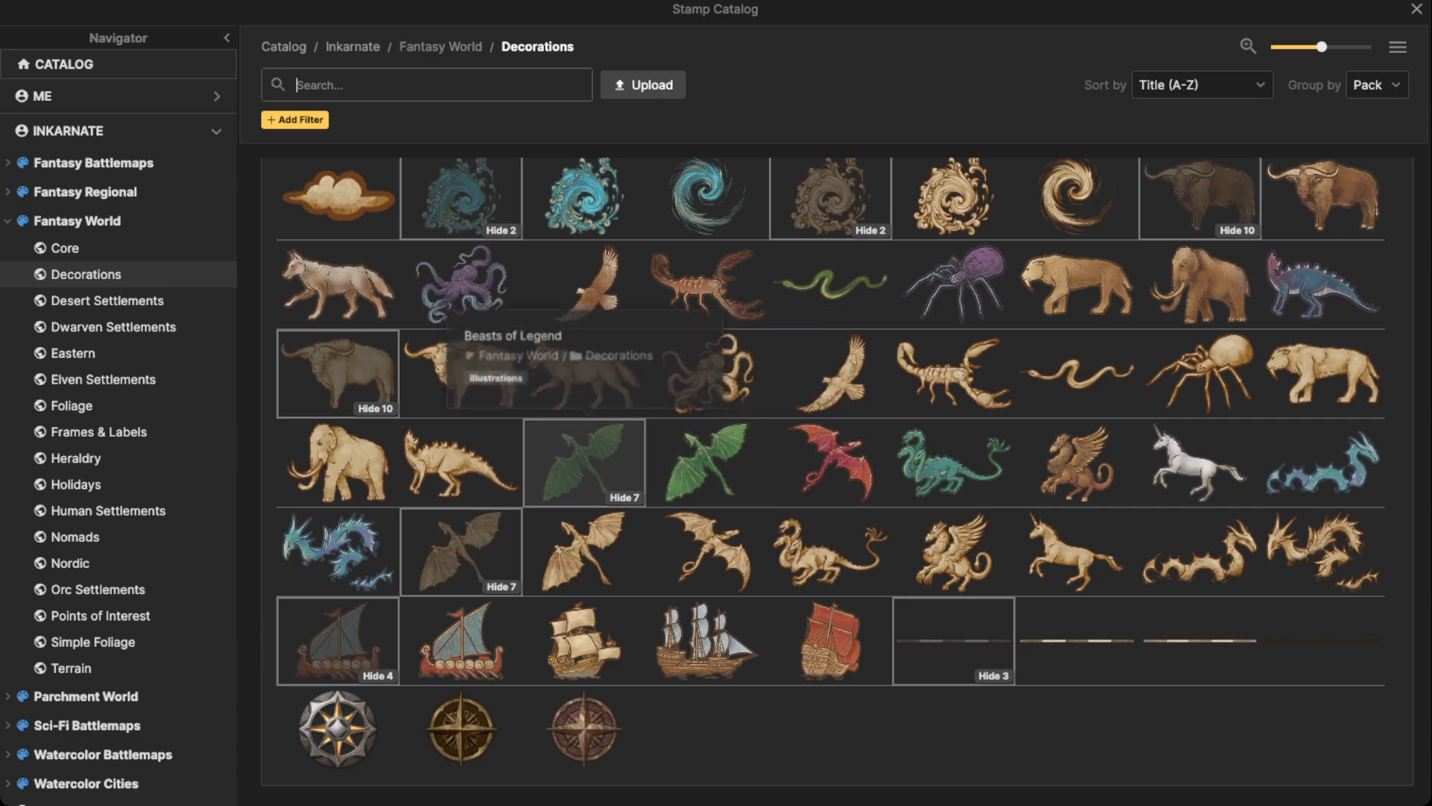
key("Escape")
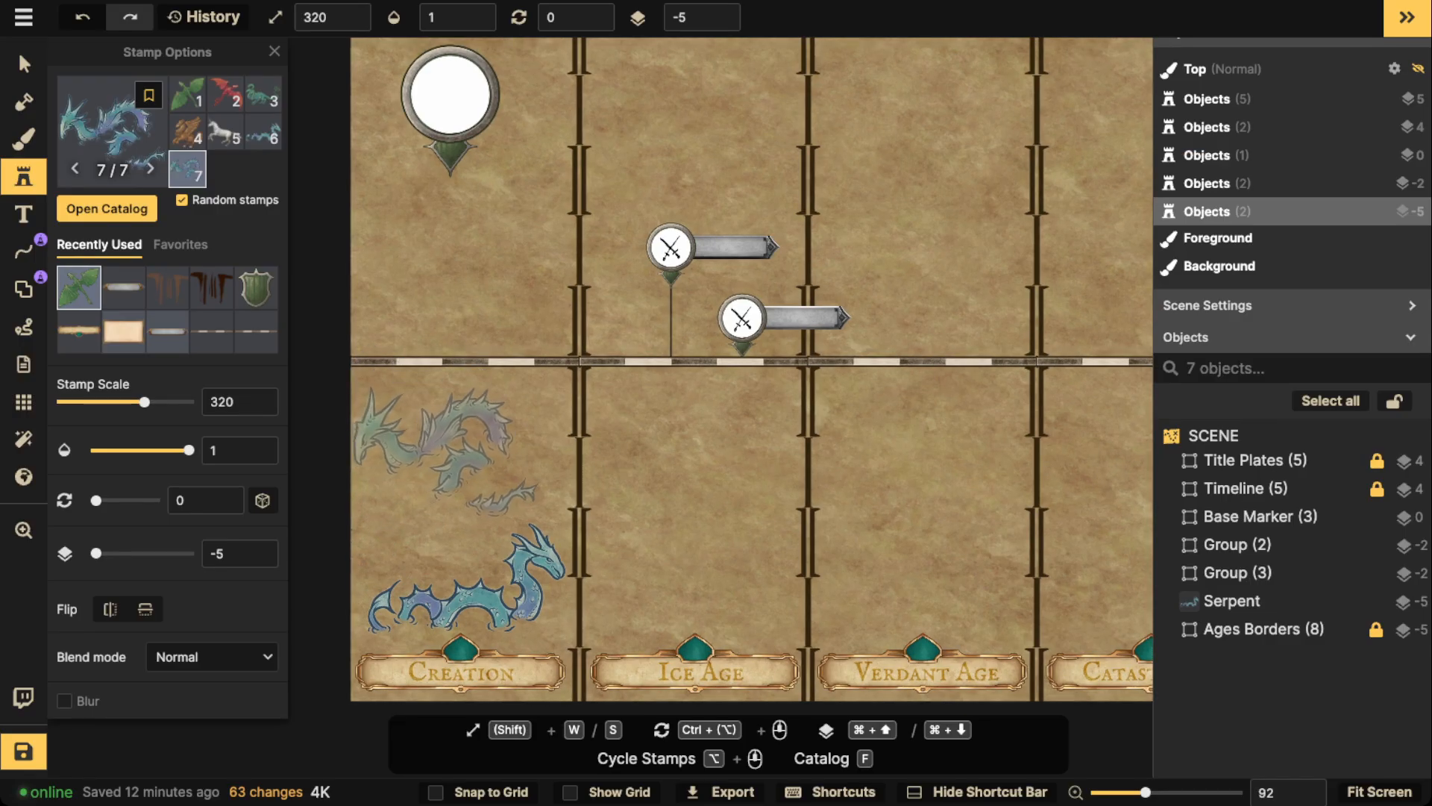
left_click(454, 451)
left_click(23, 65)
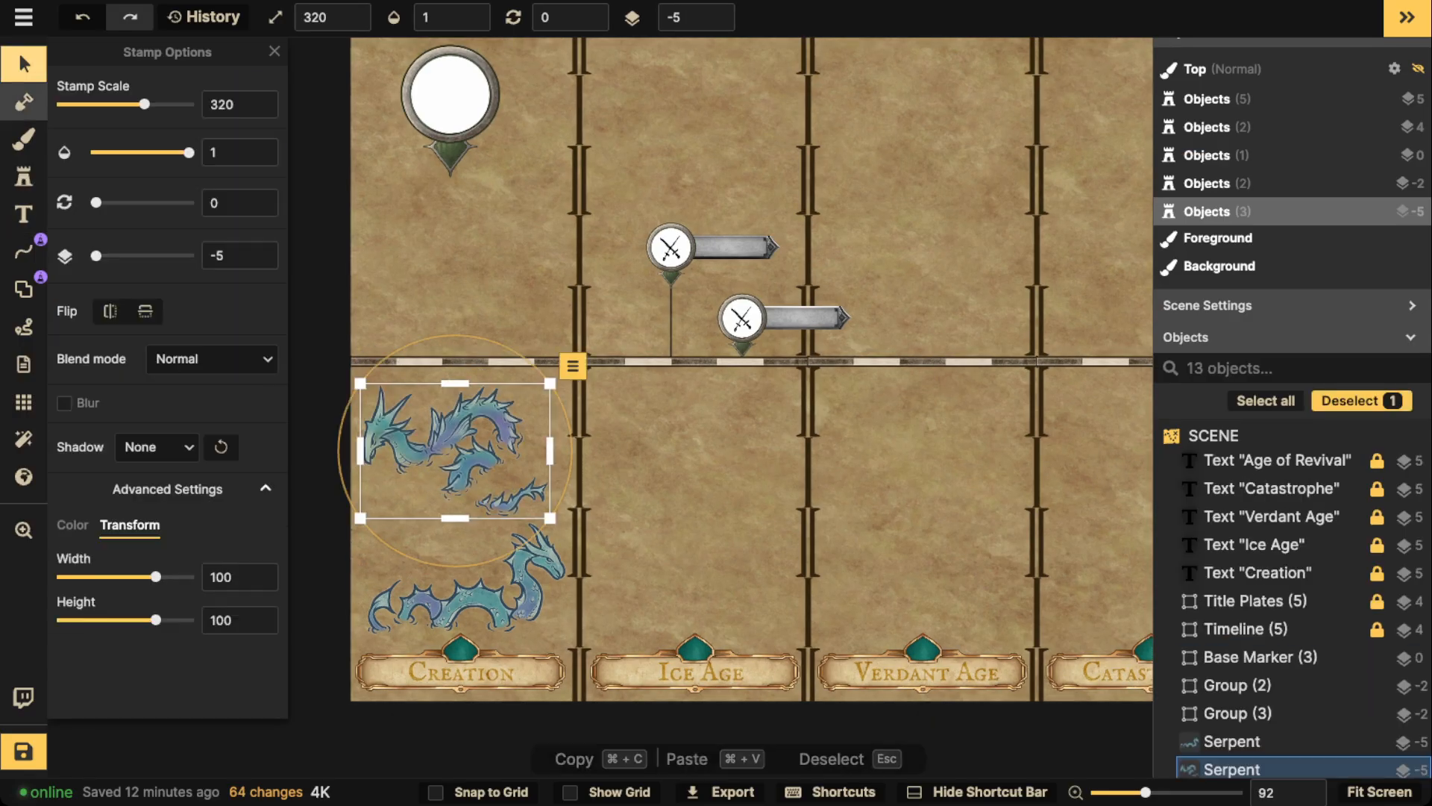
Delete the second serpent, undo that deletion, and delete the first serpent above the Creation title instead.
key("Delete")
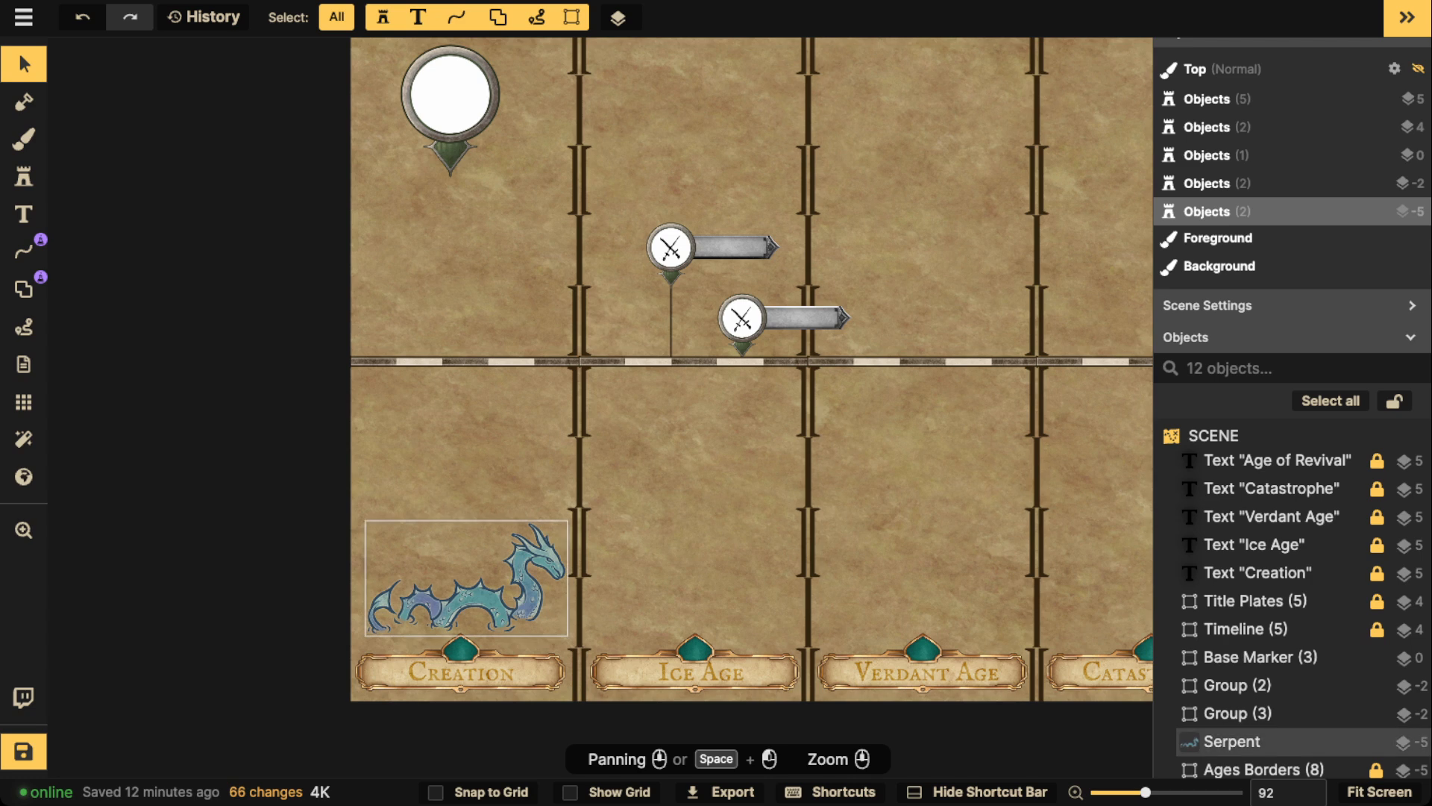
key("ctrl+z")
left_click(466, 578)
key("Delete")
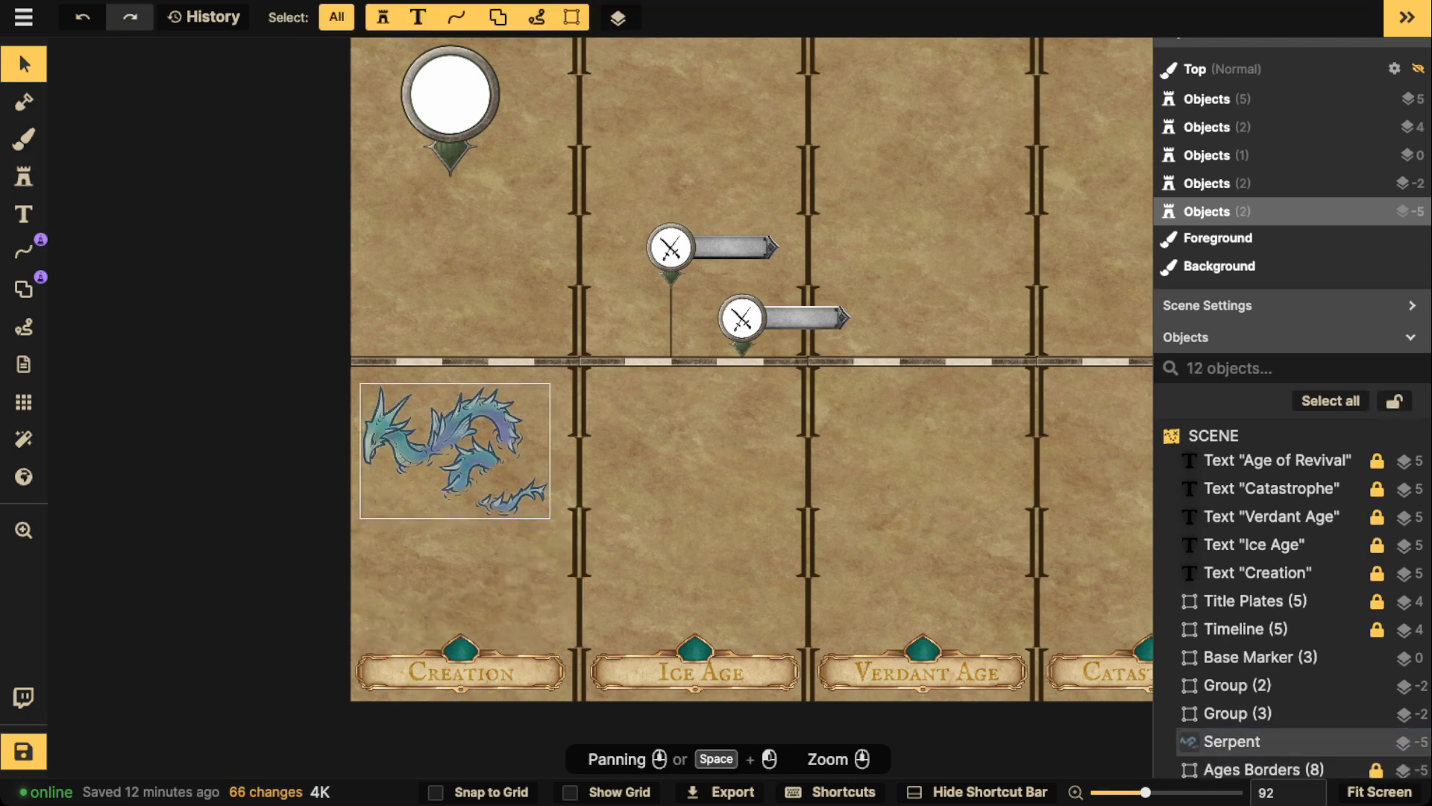
Move the remaining serpent slightly down in the Creation column, scale it to 330 and rotate it to 30 degrees.
left_click_drag(455, 451, 465, 495)
key("period")
key("bracketright")
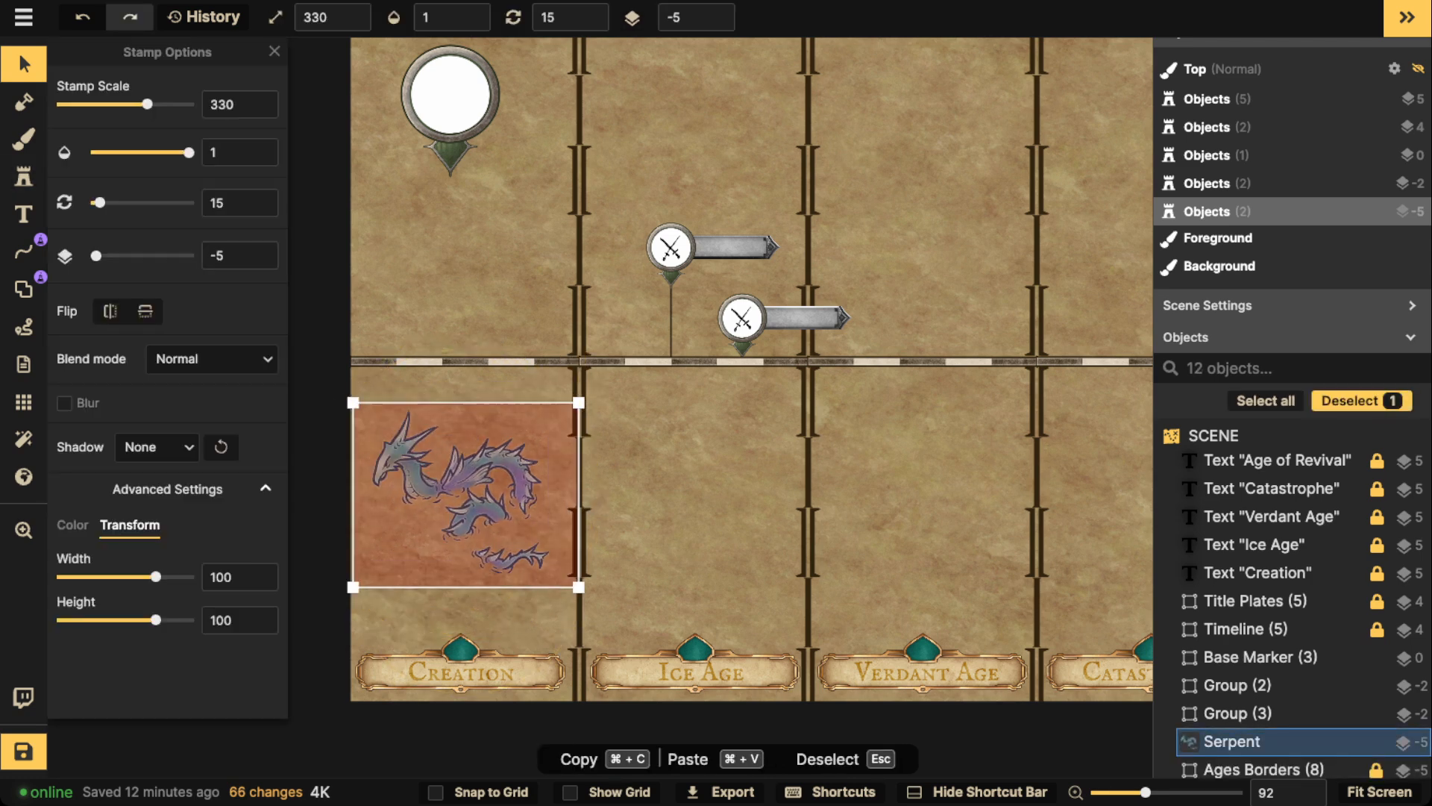
key("period")
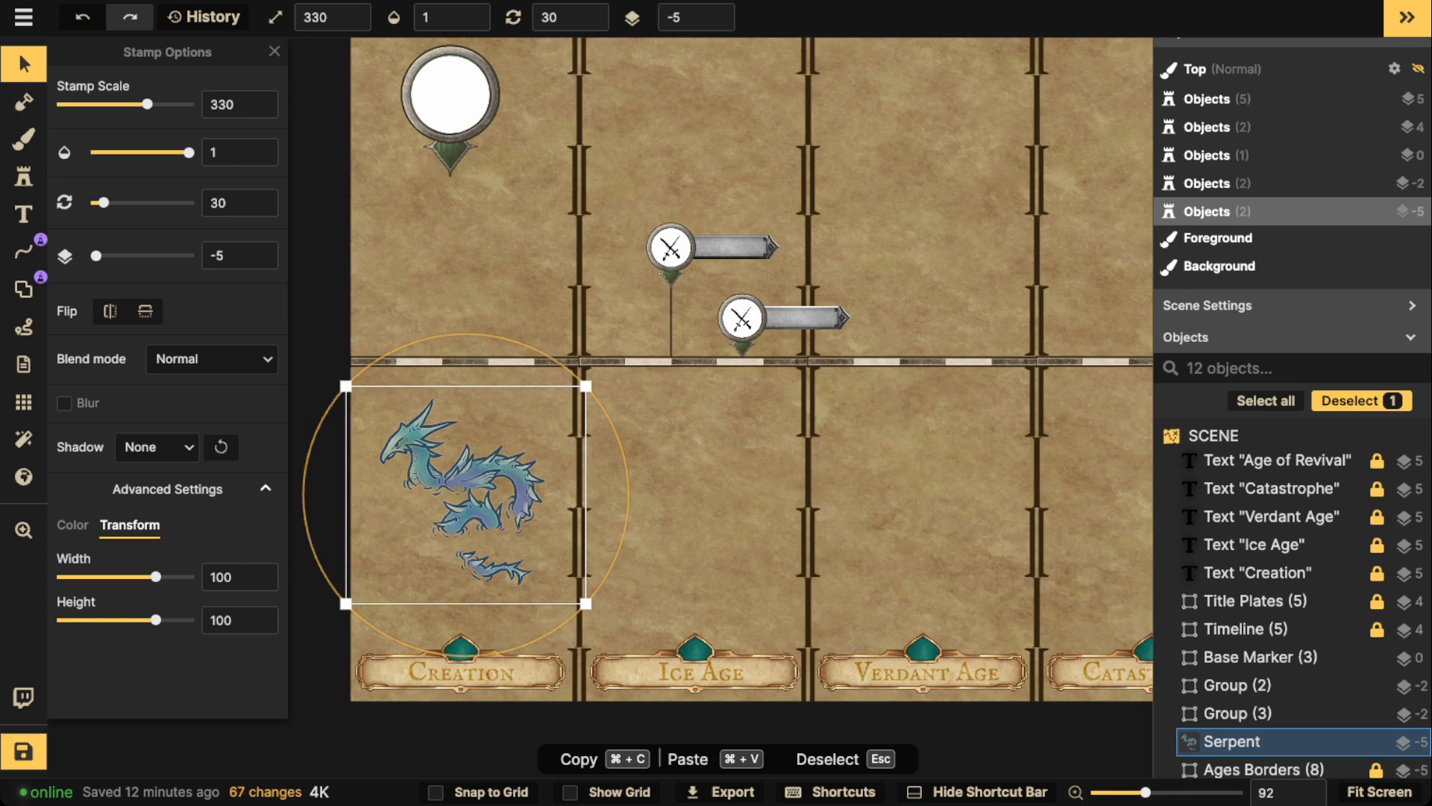
Choose the blue Swirl stamp from the catalog and place it over the serpent at scale 330, rotated 45 degrees.
left_click(23, 177)
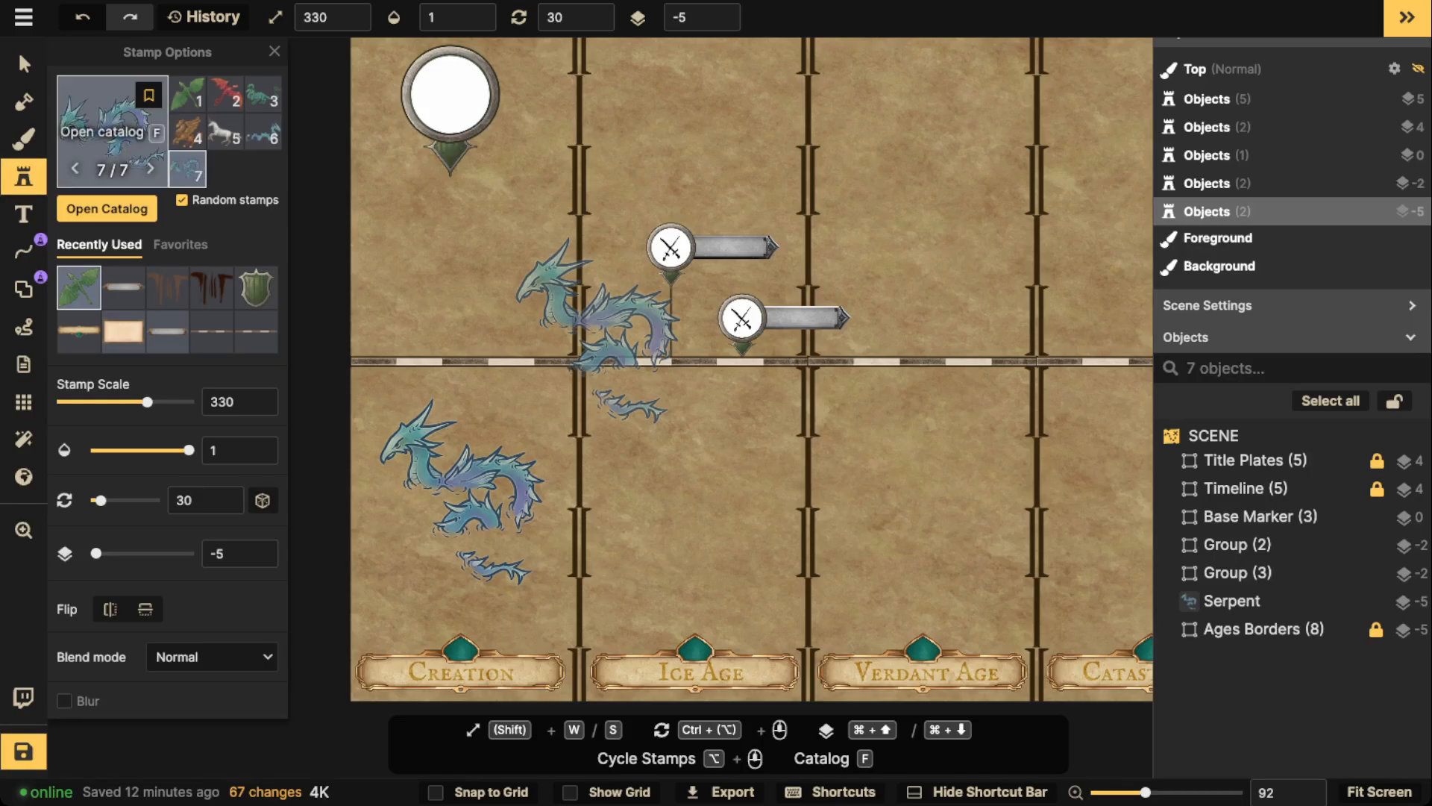
left_click(112, 132)
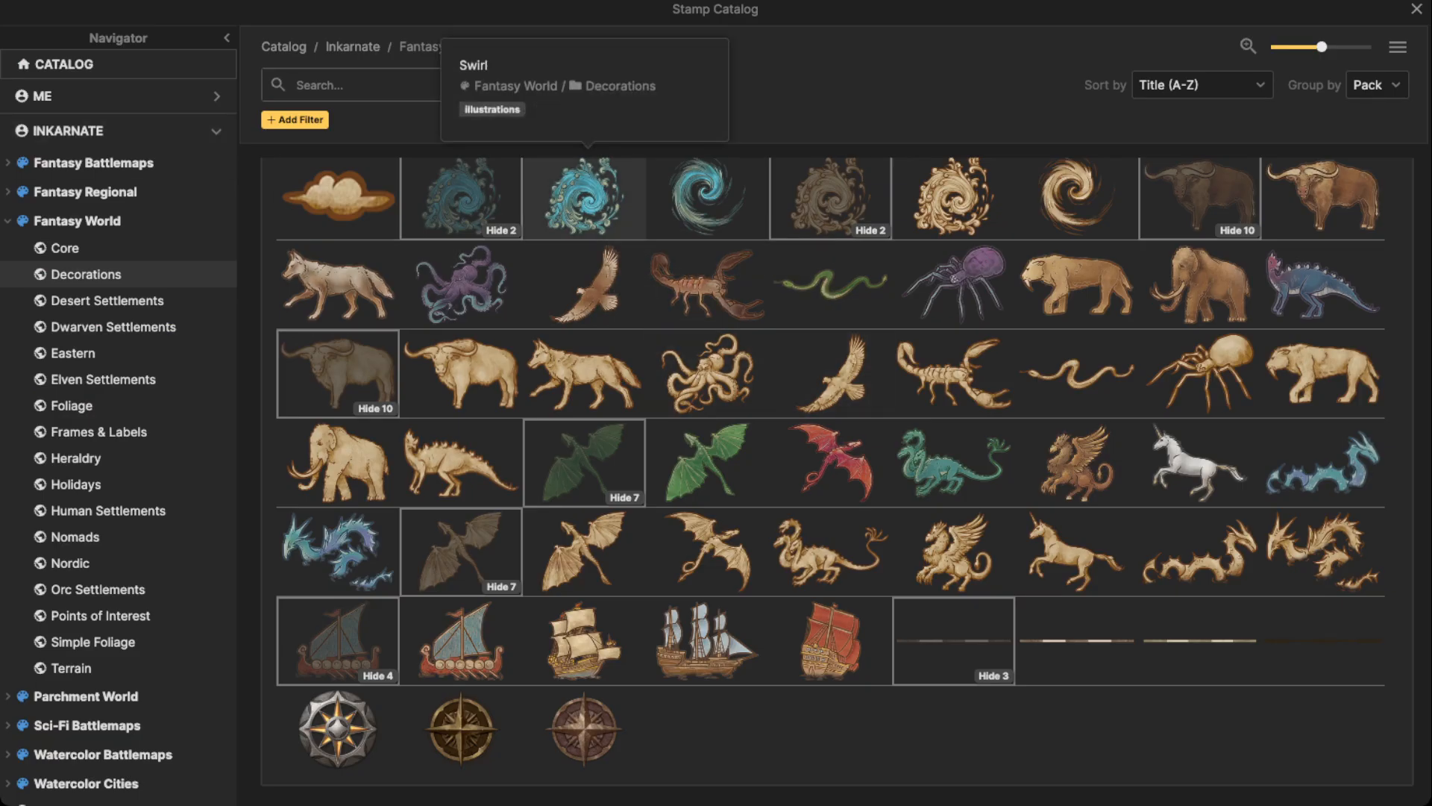
left_click(584, 195)
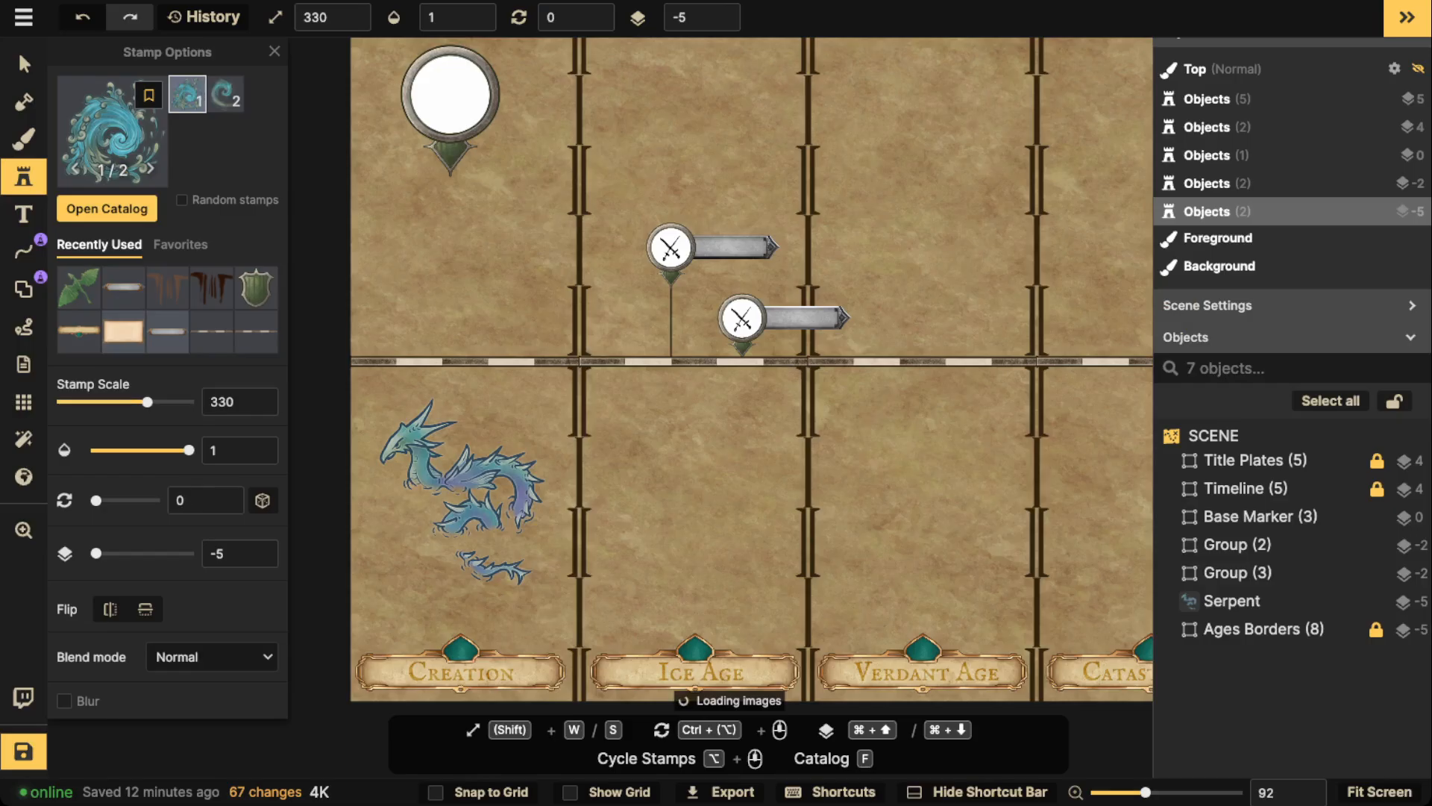
scroll(462, 235, "down", 14)
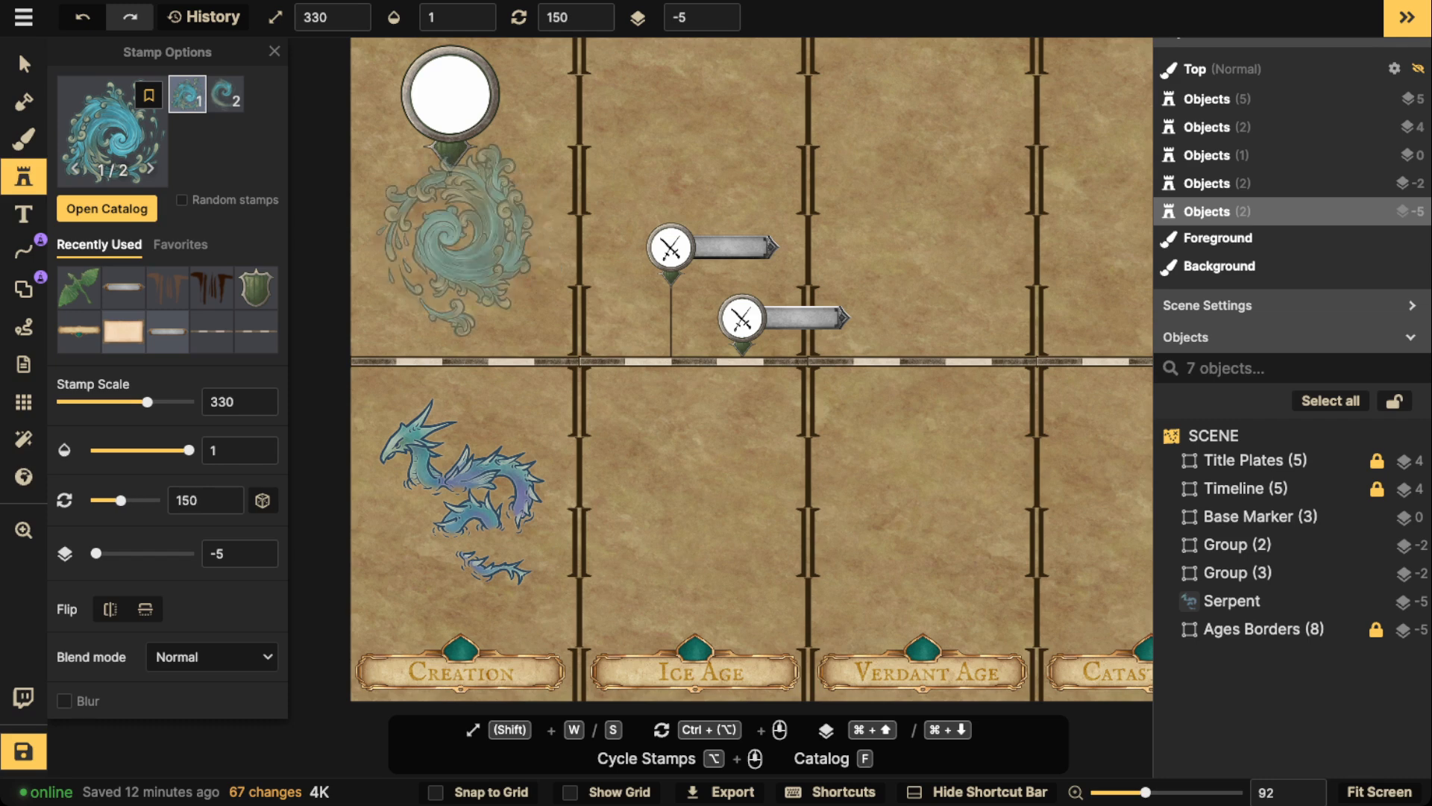
left_click(475, 511)
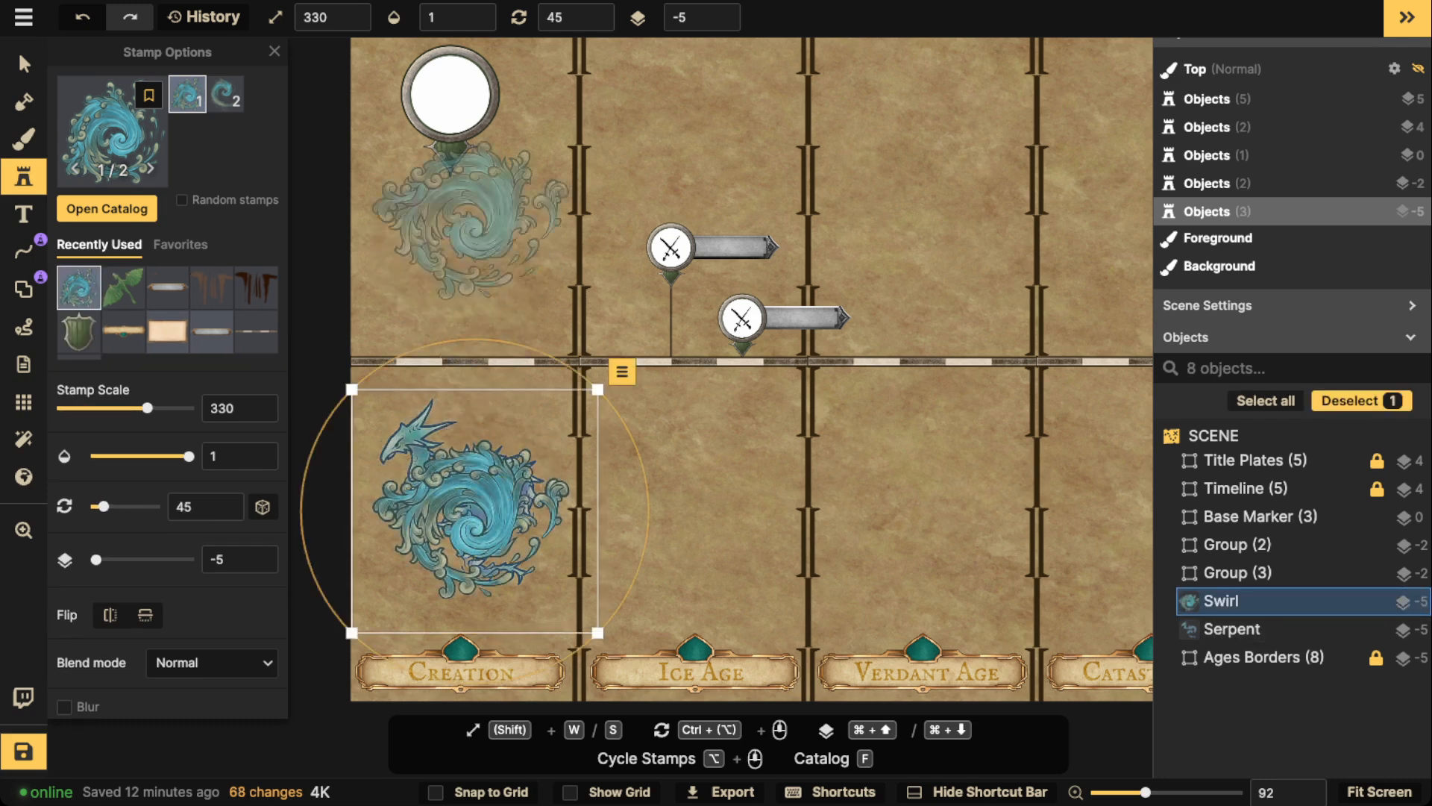
Set the serpent's layer to -4 so it sits in front of the swirl, and adjust its position slightly.
left_click(24, 65)
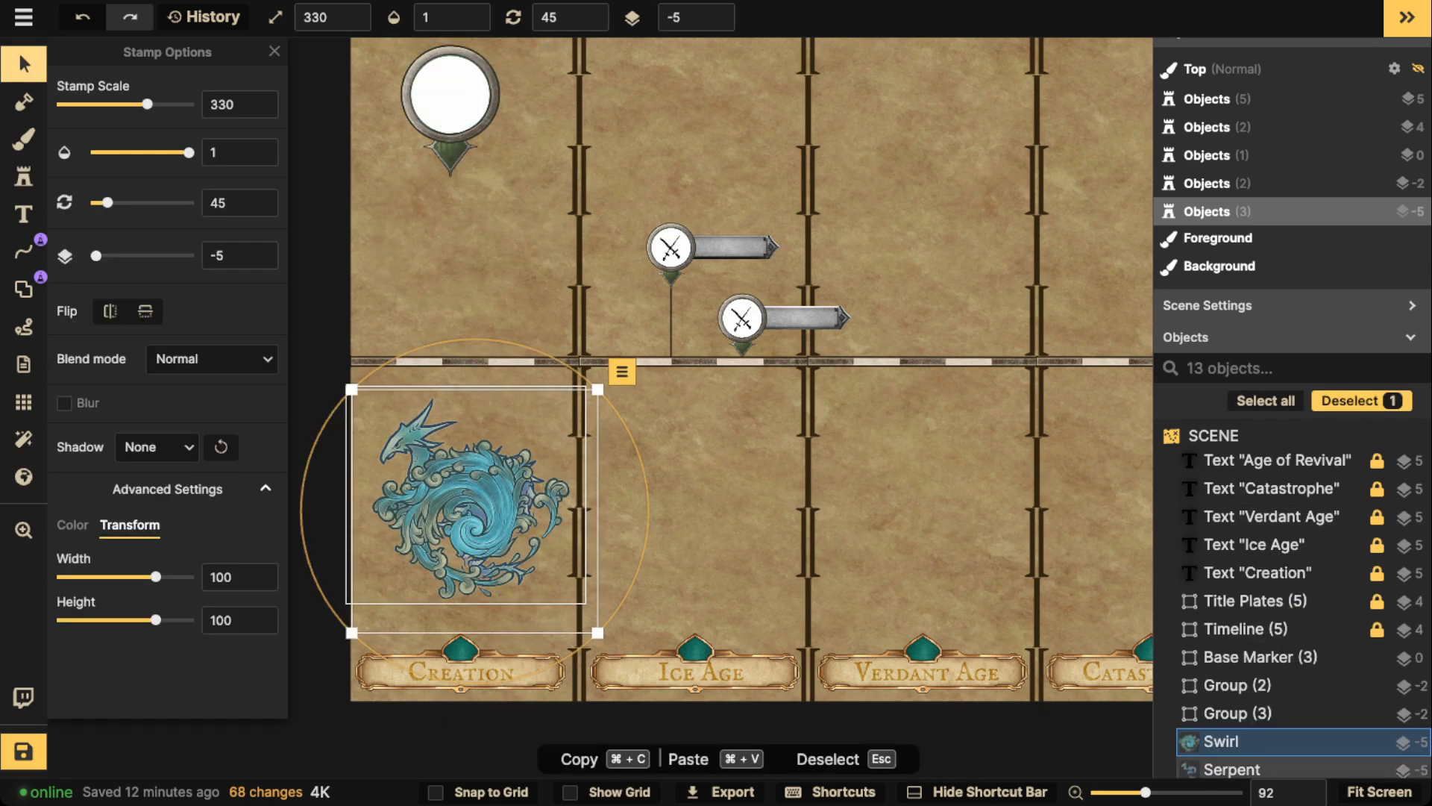
left_click(1232, 769)
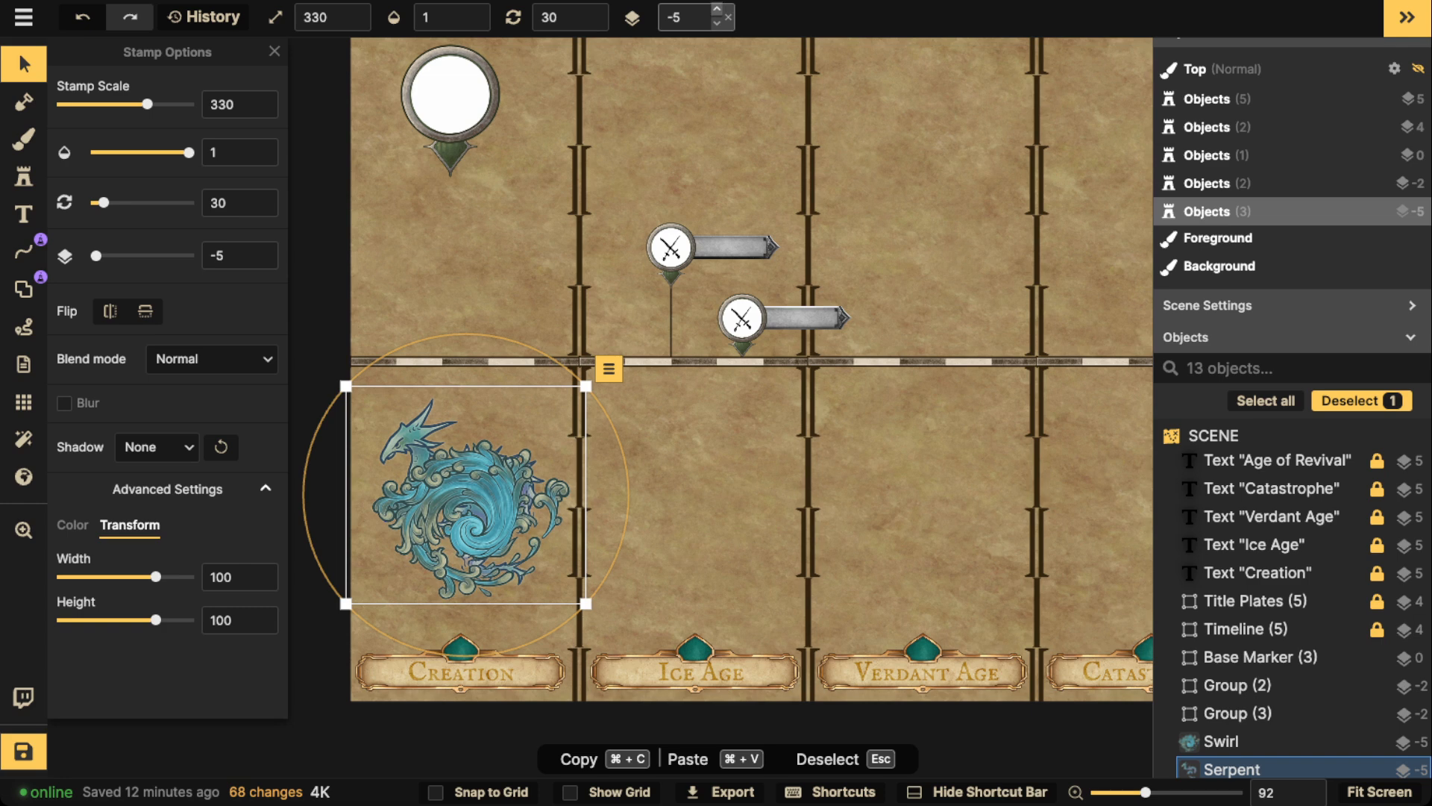
left_click(717, 10)
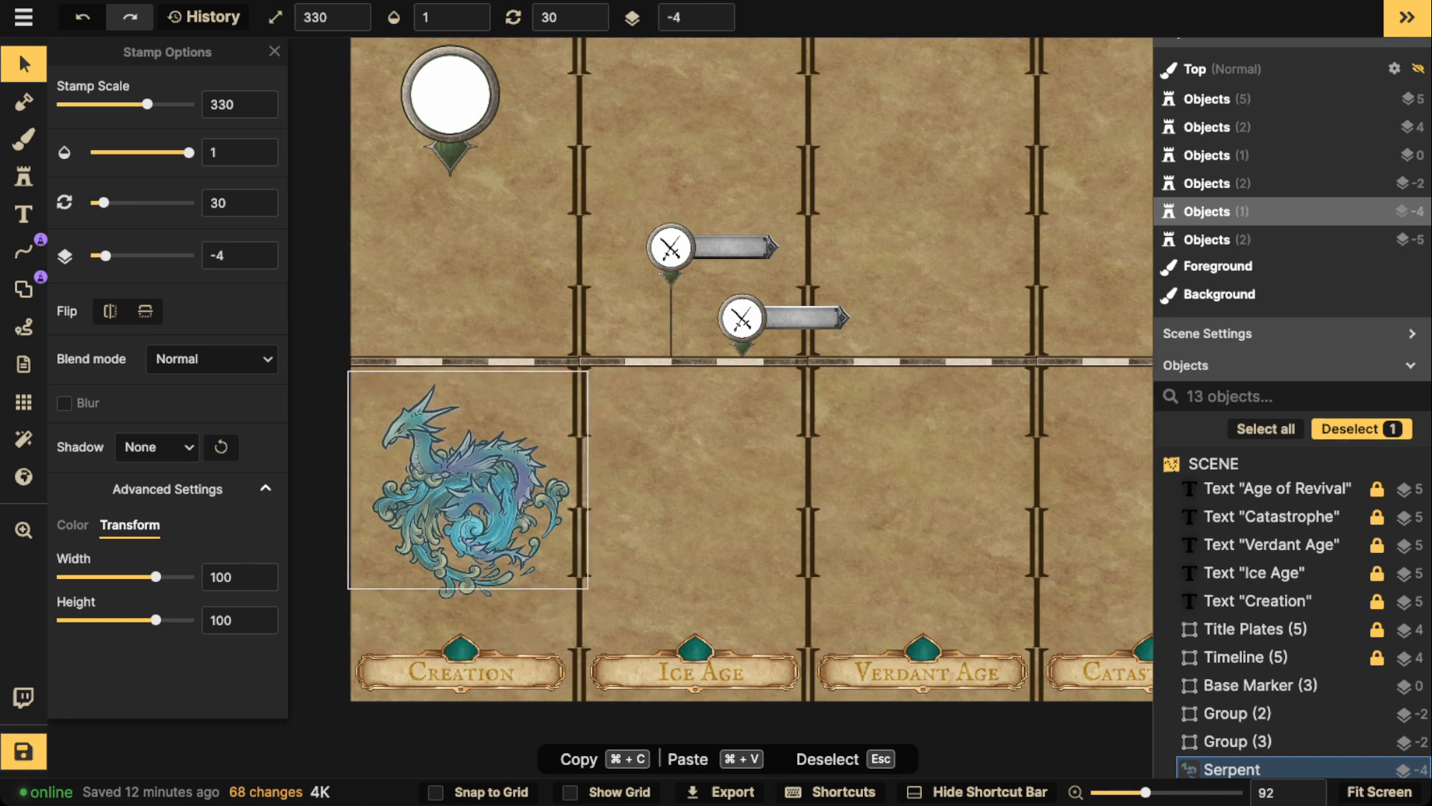
left_click_drag(468, 480, 465, 488)
Rotate the swirl to 30 degrees, nudge it slightly right behind the serpent, and deselect it.
left_click(447, 574)
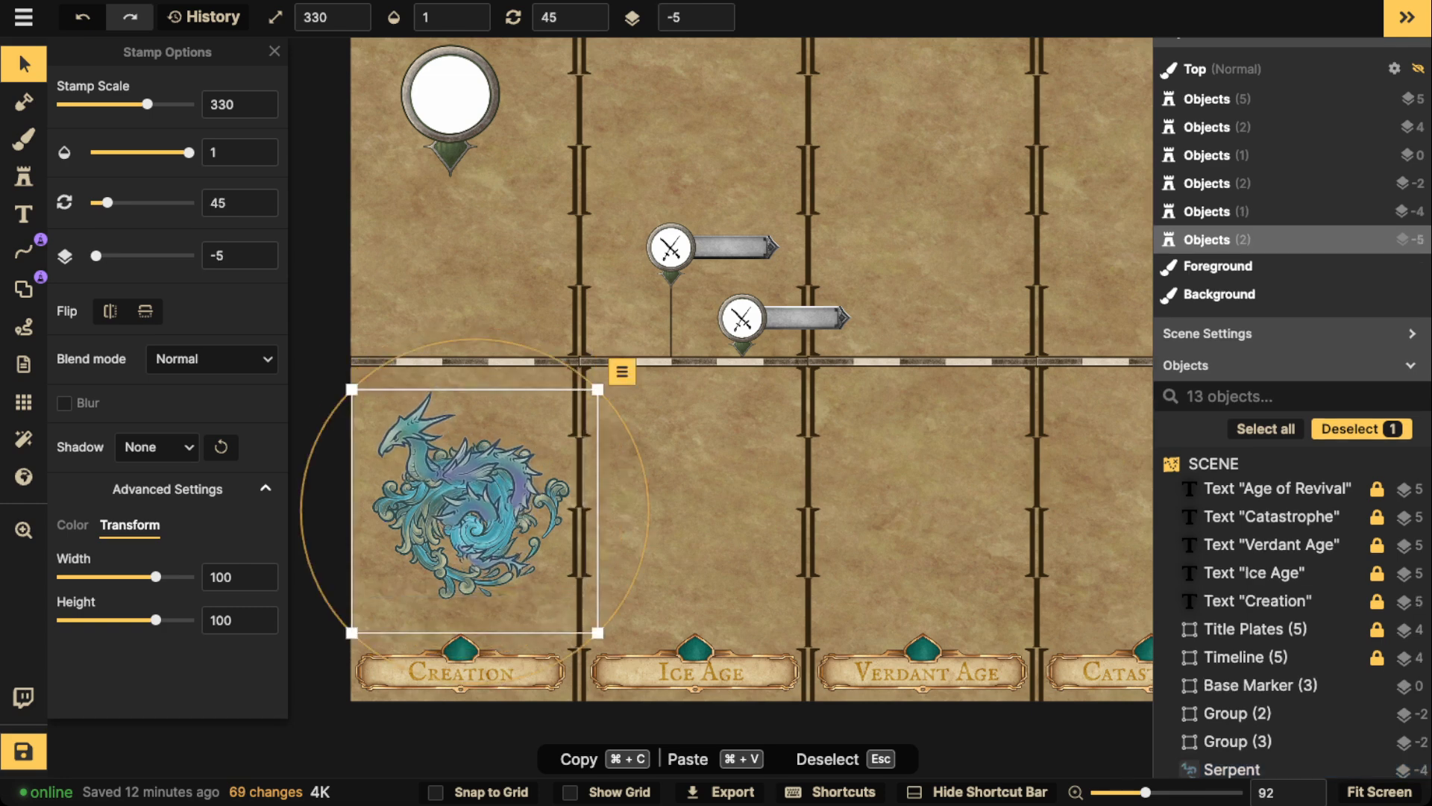
scroll(450, 540, "down", 1)
left_click_drag(446, 538, 450, 539)
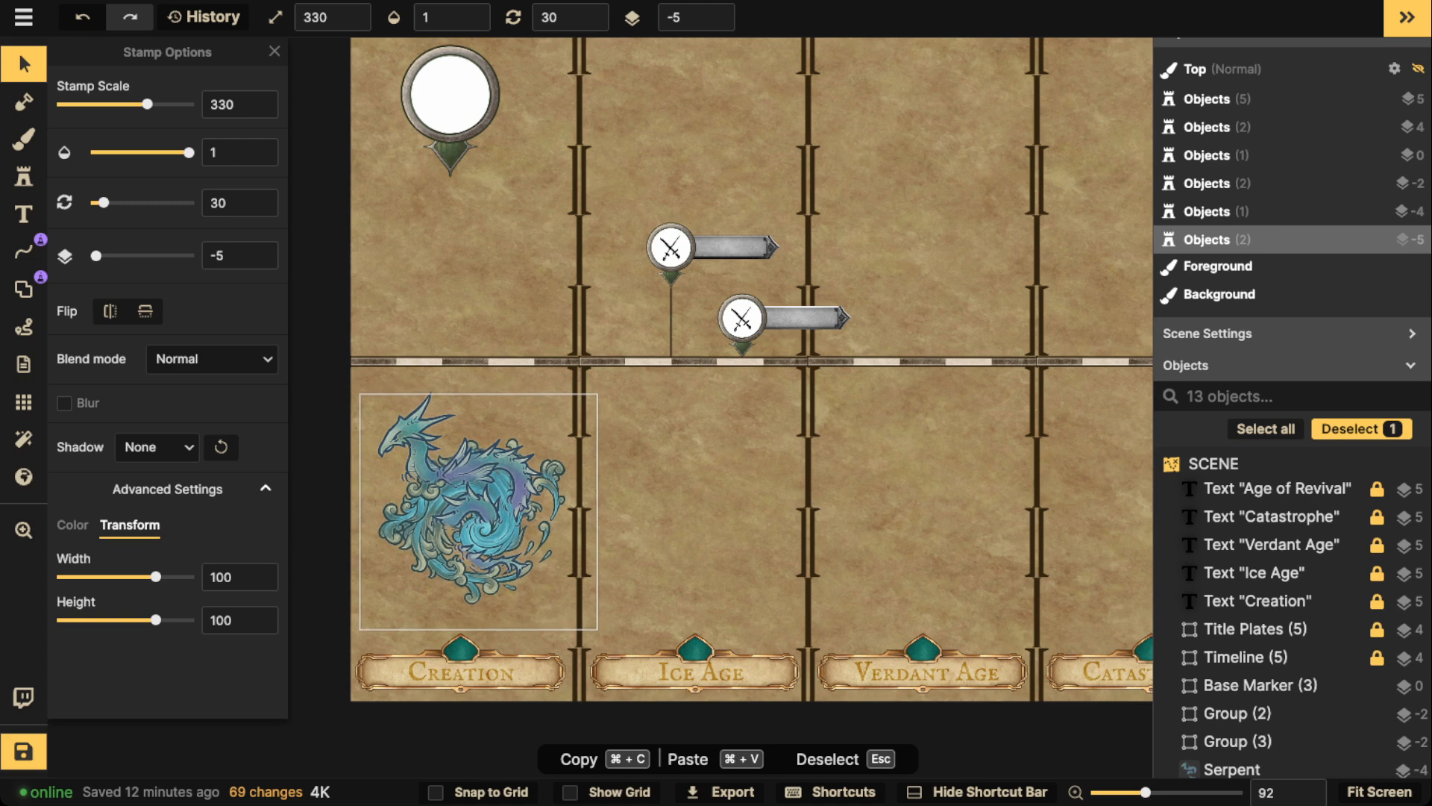
key("Escape")
Select the serpent and swirl together and move them up onto the timeline in the Creation column.
left_click_drag(358, 390, 533, 578)
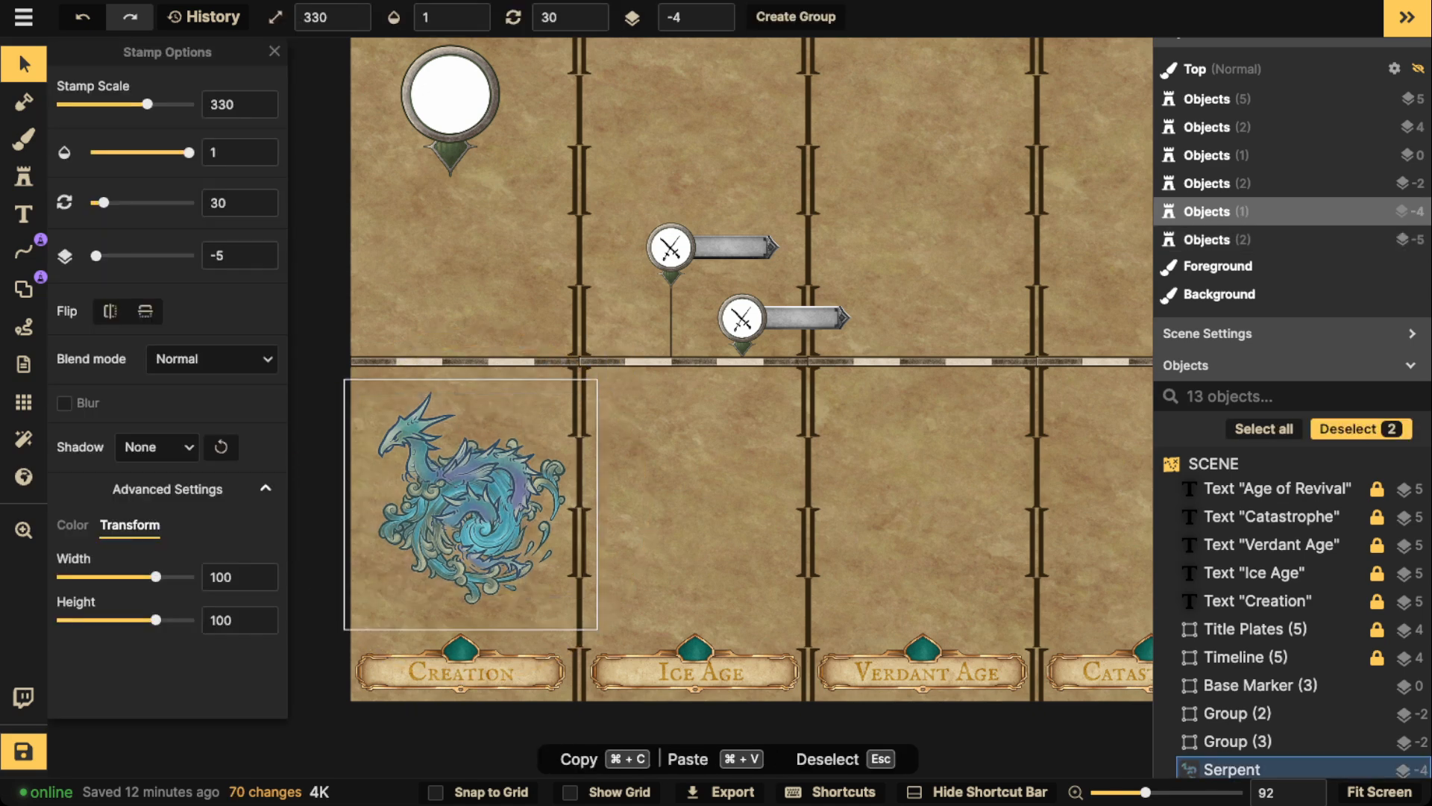
left_click_drag(471, 504, 476, 367)
key("space")
mouse_move(476, 367)
left_mouse_down()
mouse_move(478, 268)
mouse_move(478, 567)
mouse_move(471, 370)
left_mouse_up()
Move the large blank marker to the upper Verdant Age column, and shift the serpent and swirl into the upper Creation section.
left_click_drag(452, 212, 1010, 241)
left_click_drag(361, 239, 492, 414)
left_click_drag(489, 407, 485, 342)
scroll(463, 409, "down", 2)
left_click_drag(462, 409, 472, 213)
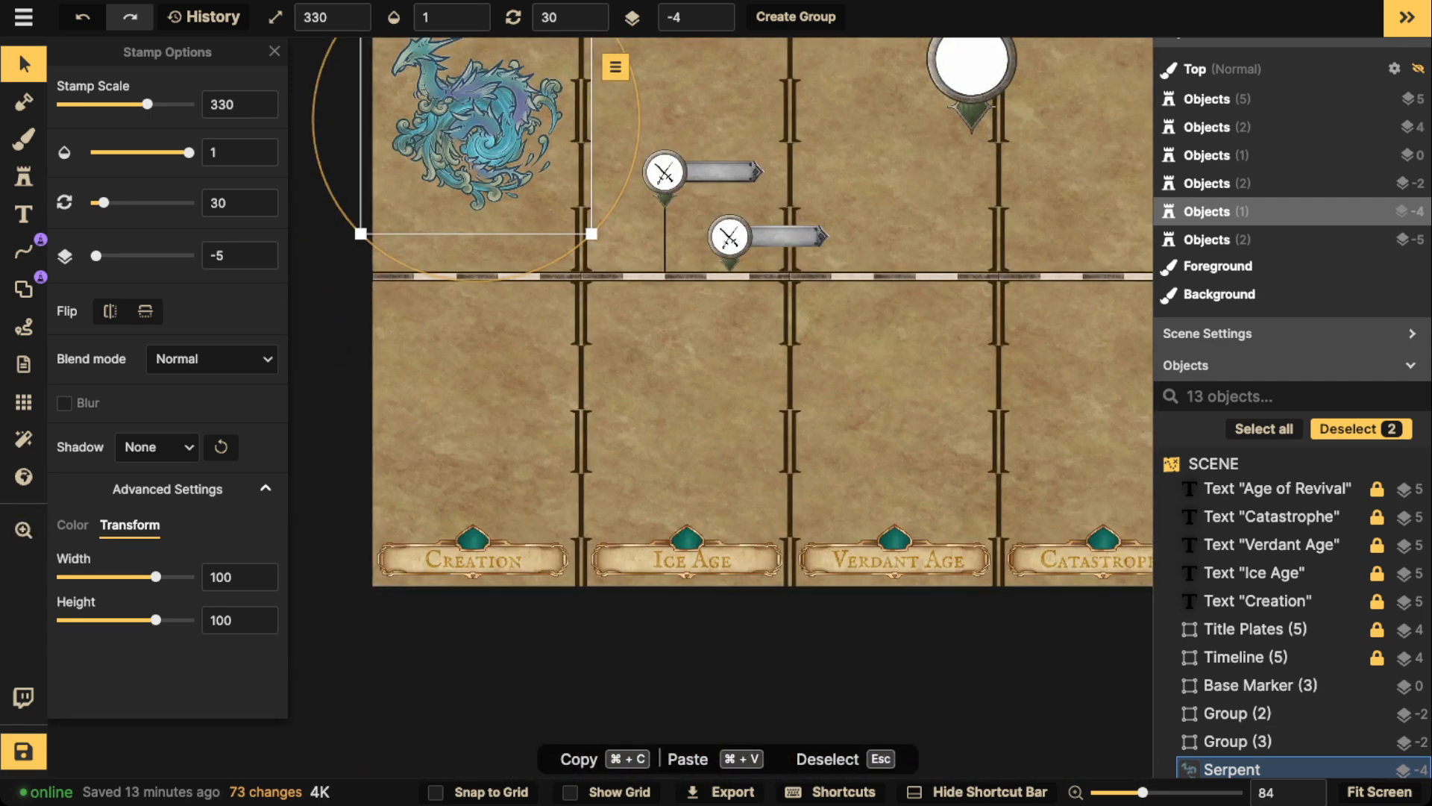
key("Escape")
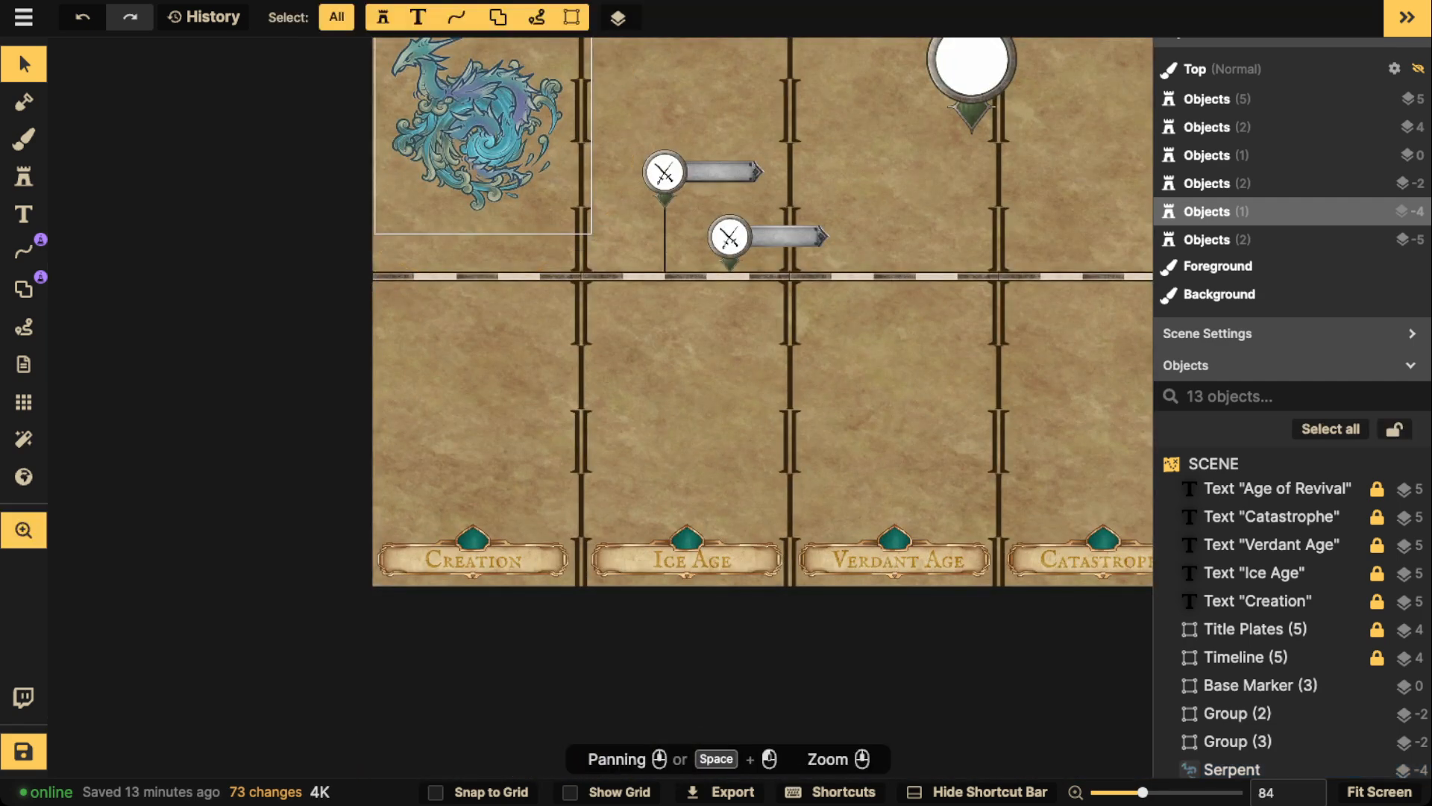
Fine-tune the position of the serpent and swirl together within the upper Creation section.
left_click_drag(472, 213, 483, 344)
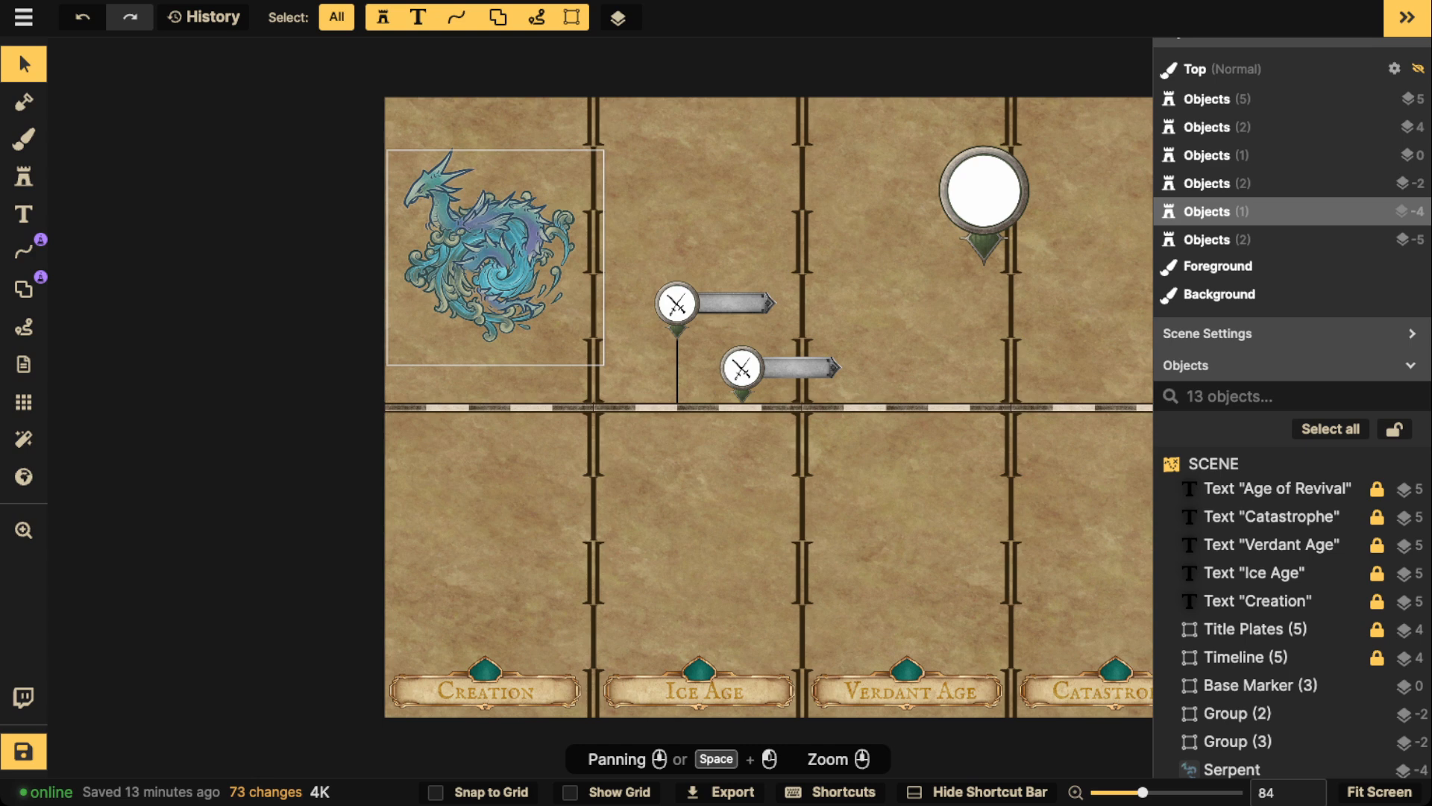
left_click_drag(367, 149, 523, 313)
mouse_move(488, 252)
left_mouse_down()
mouse_move(489, 267)
mouse_move(533, 191)
mouse_move(490, 264)
left_mouse_up()
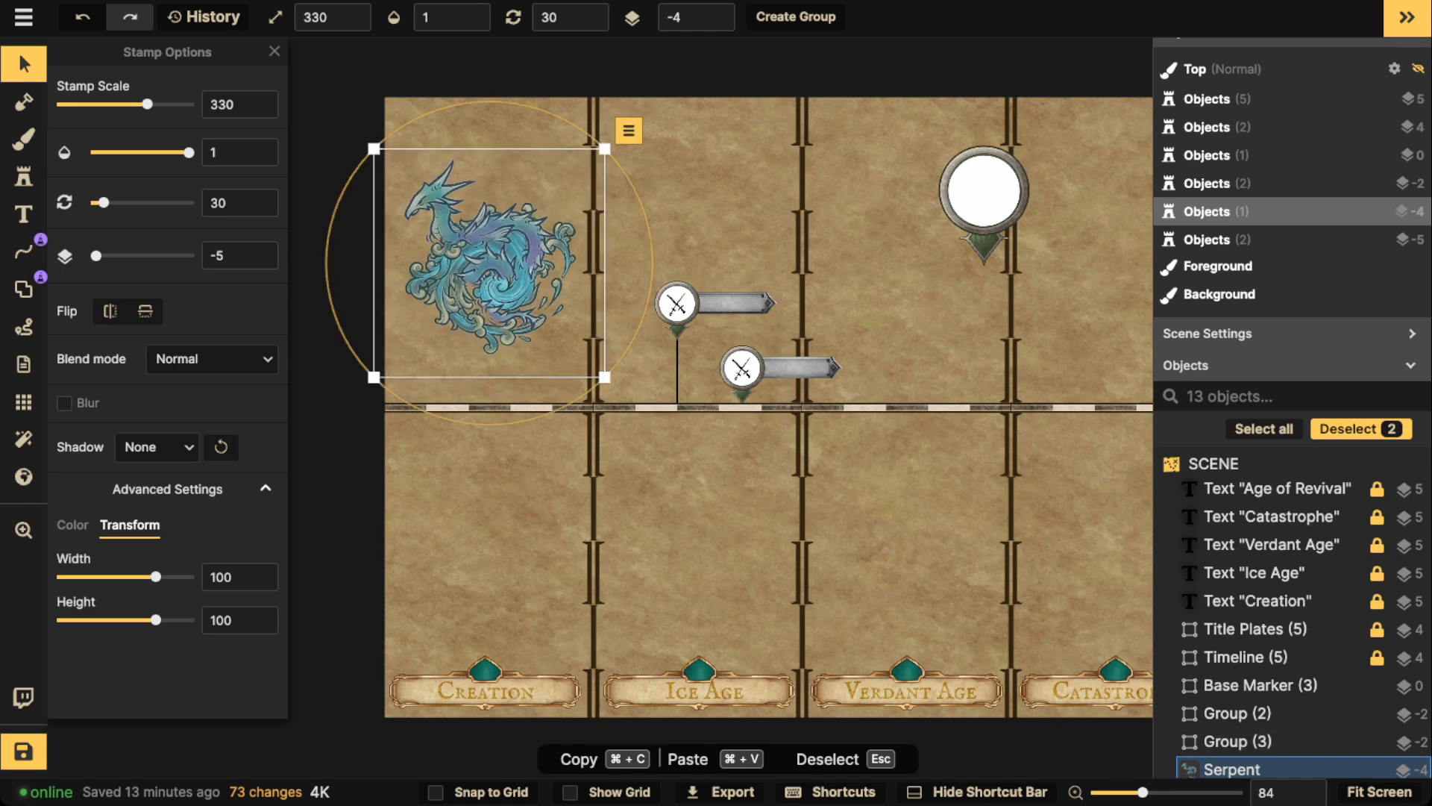
mouse_move(343, 134)
left_mouse_down()
mouse_move(492, 283)
mouse_move(486, 264)
left_mouse_up()
Move the Ice Age event marker with the vertical line slightly up and left, and exit its group.
mouse_move(677, 305)
left_mouse_down()
mouse_move(515, 309)
mouse_move(527, 338)
mouse_move(493, 294)
mouse_move(451, 319)
mouse_move(484, 276)
mouse_move(508, 306)
mouse_move(473, 331)
mouse_move(485, 294)
mouse_move(667, 295)
left_mouse_up()
double_click(667, 295)
key("Escape")
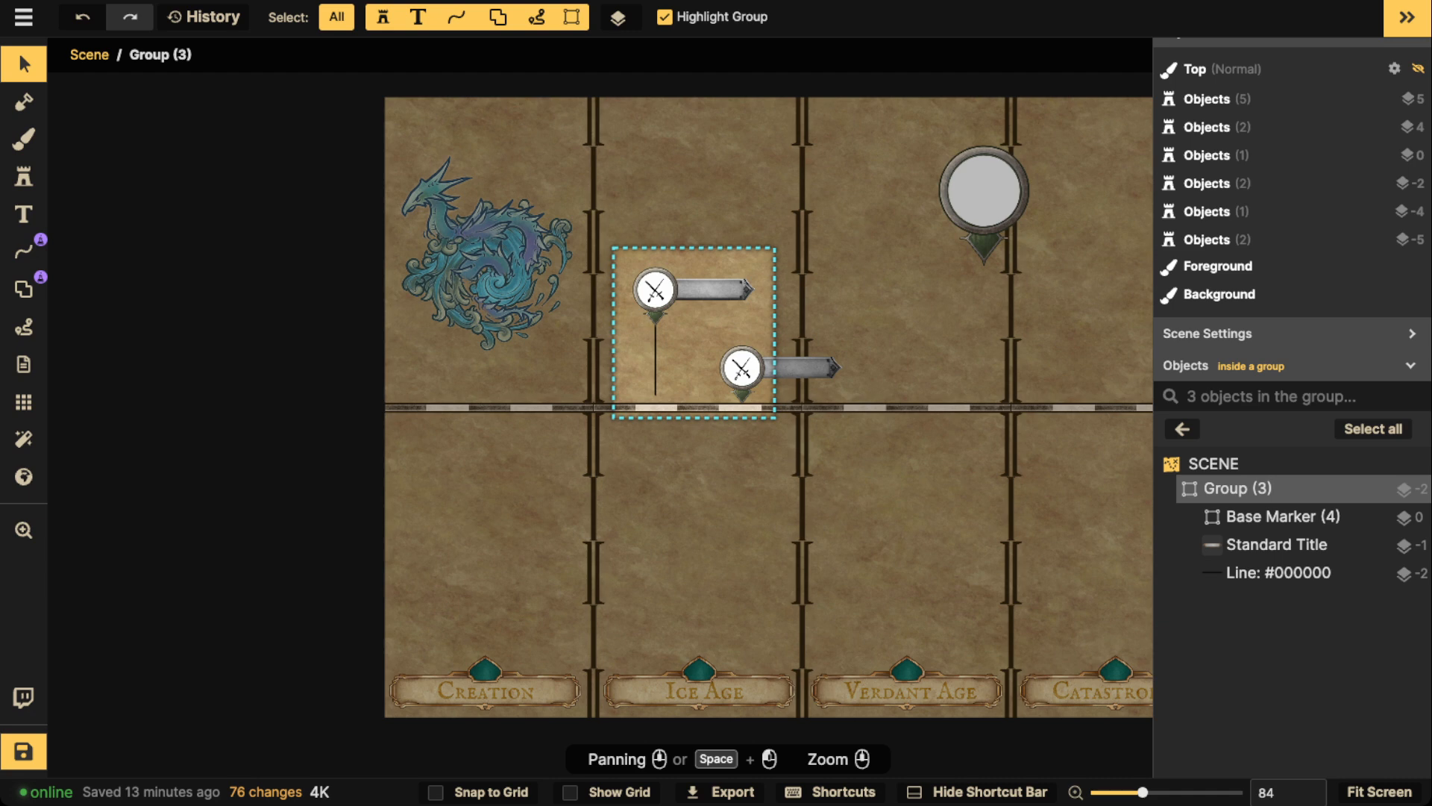
key("Escape")
Set the blend mode of the serpent and swirl in the upper Creation section to Luminosity and nudge them slightly right.
left_click_drag(314, 150, 501, 312)
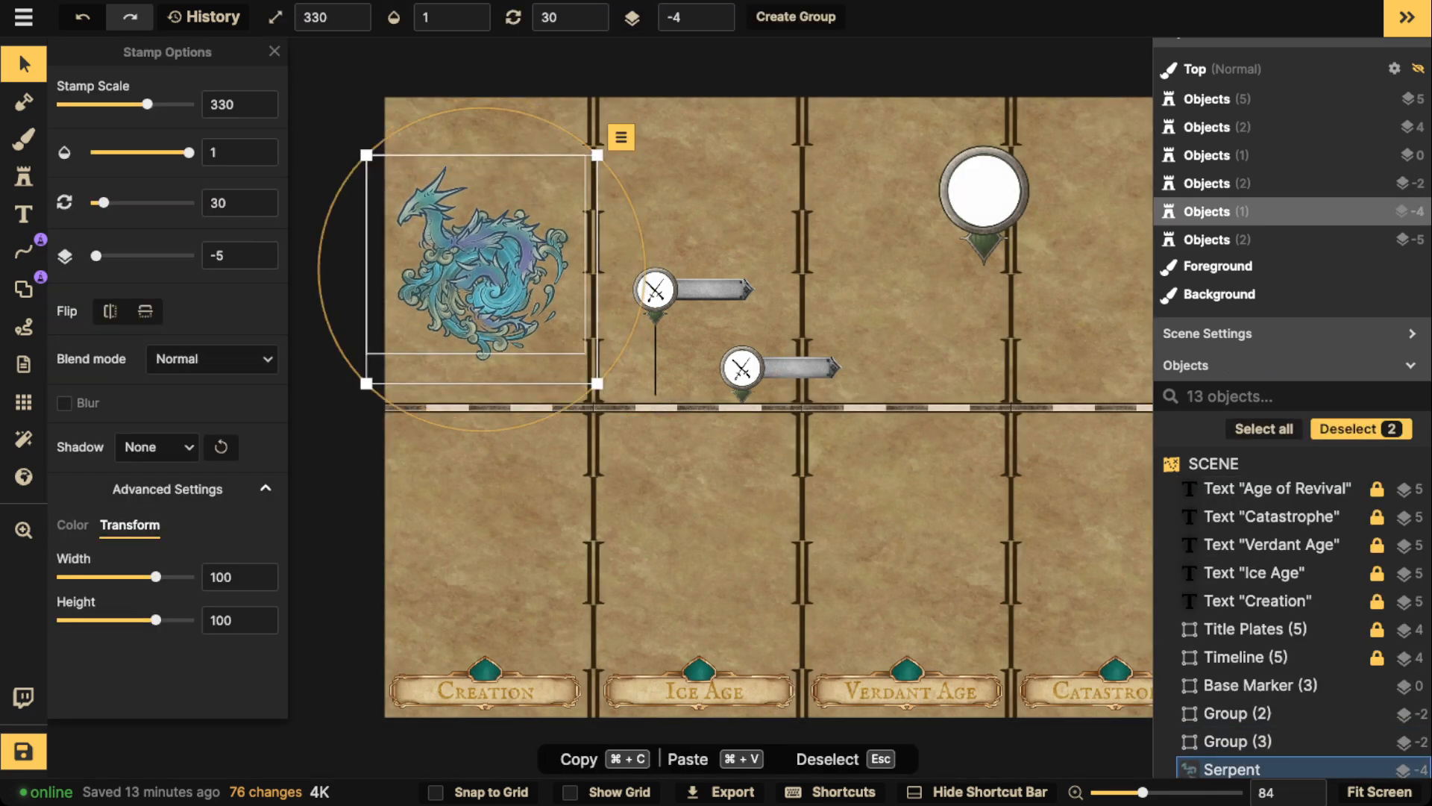
left_click(211, 359)
scroll(181, 537, "down", 5)
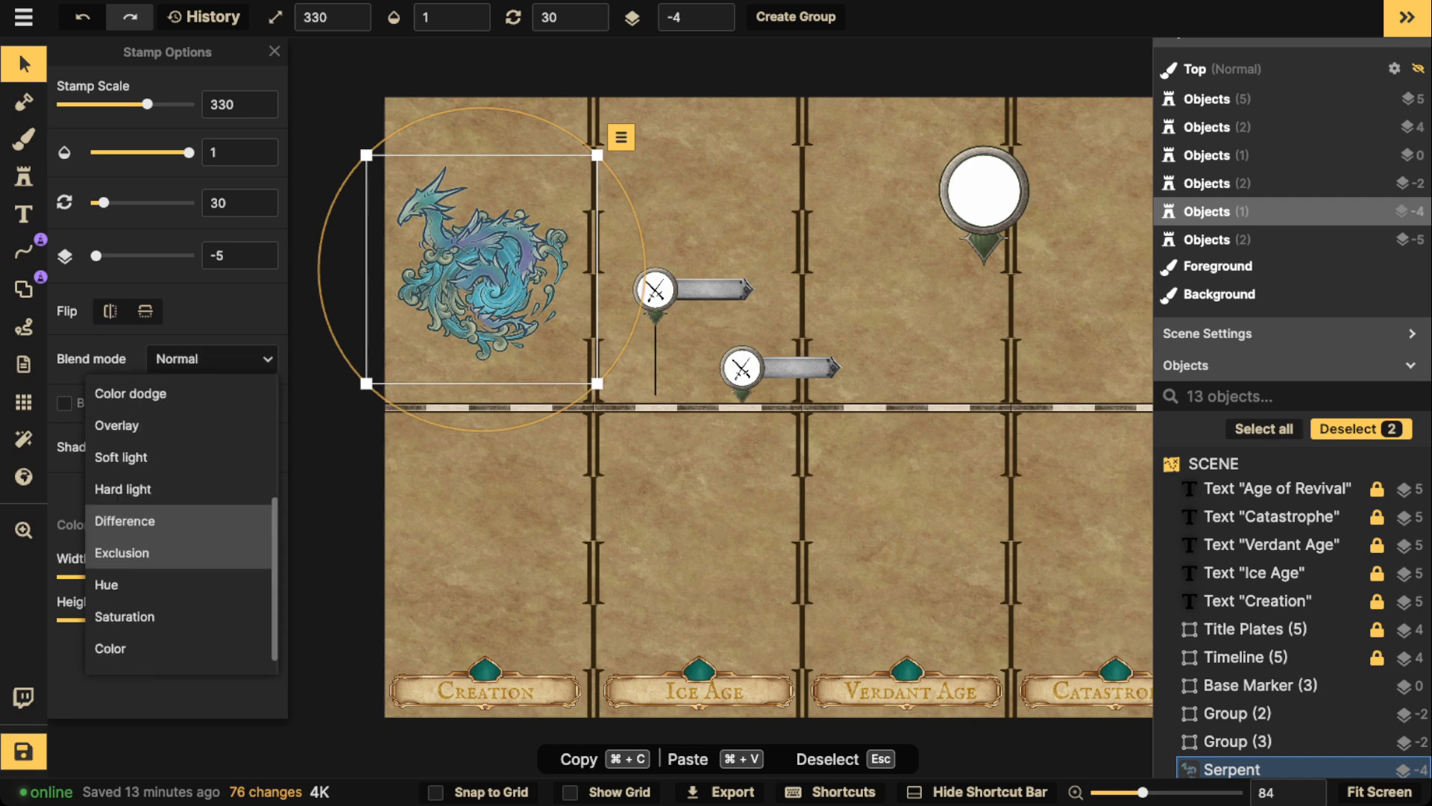
left_click(182, 659)
left_click_drag(482, 269, 486, 270)
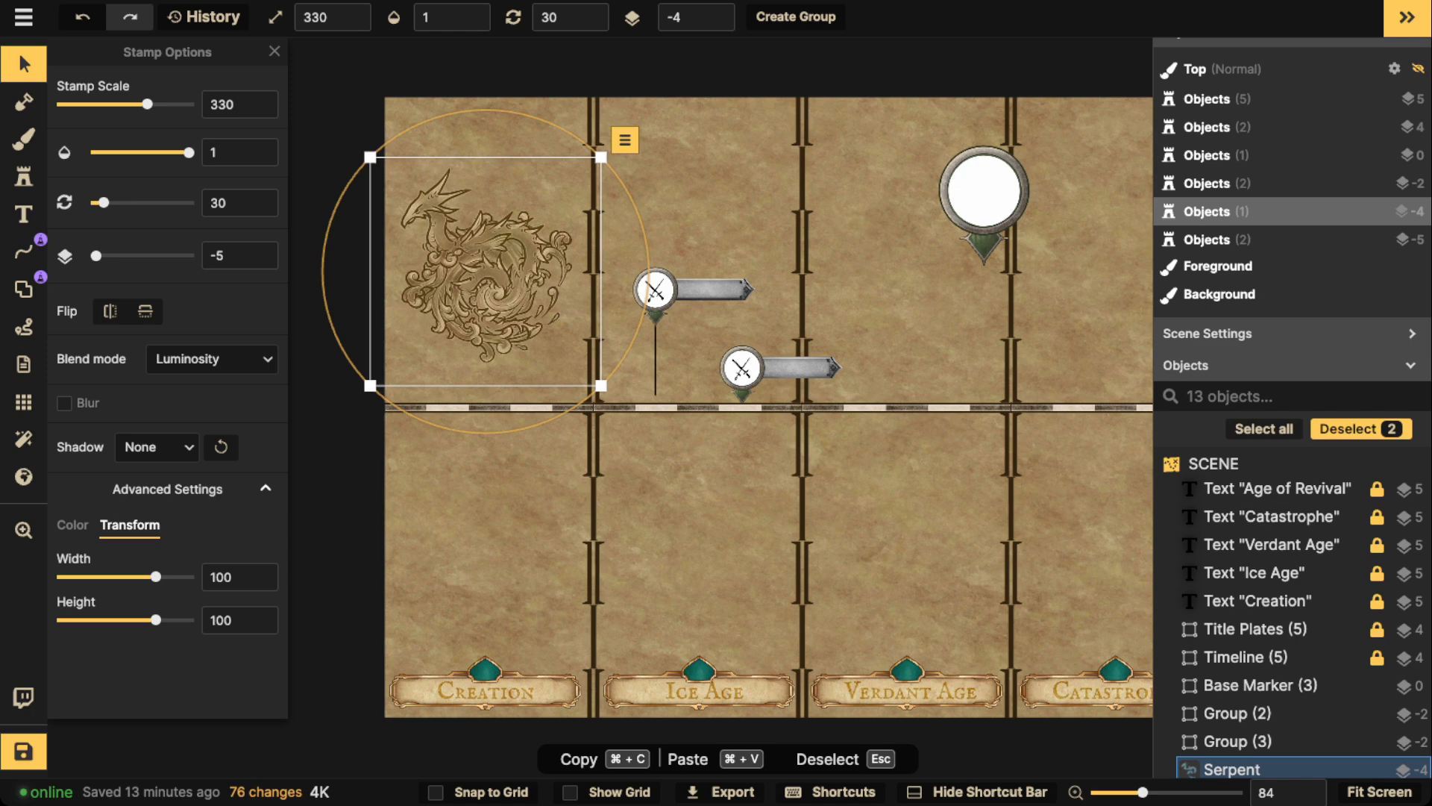
Adjust the serpent and swirl to brightness 114 and contrast 63, and shift them slightly up.
scroll(172, 388, "down", 1)
left_click(72, 477)
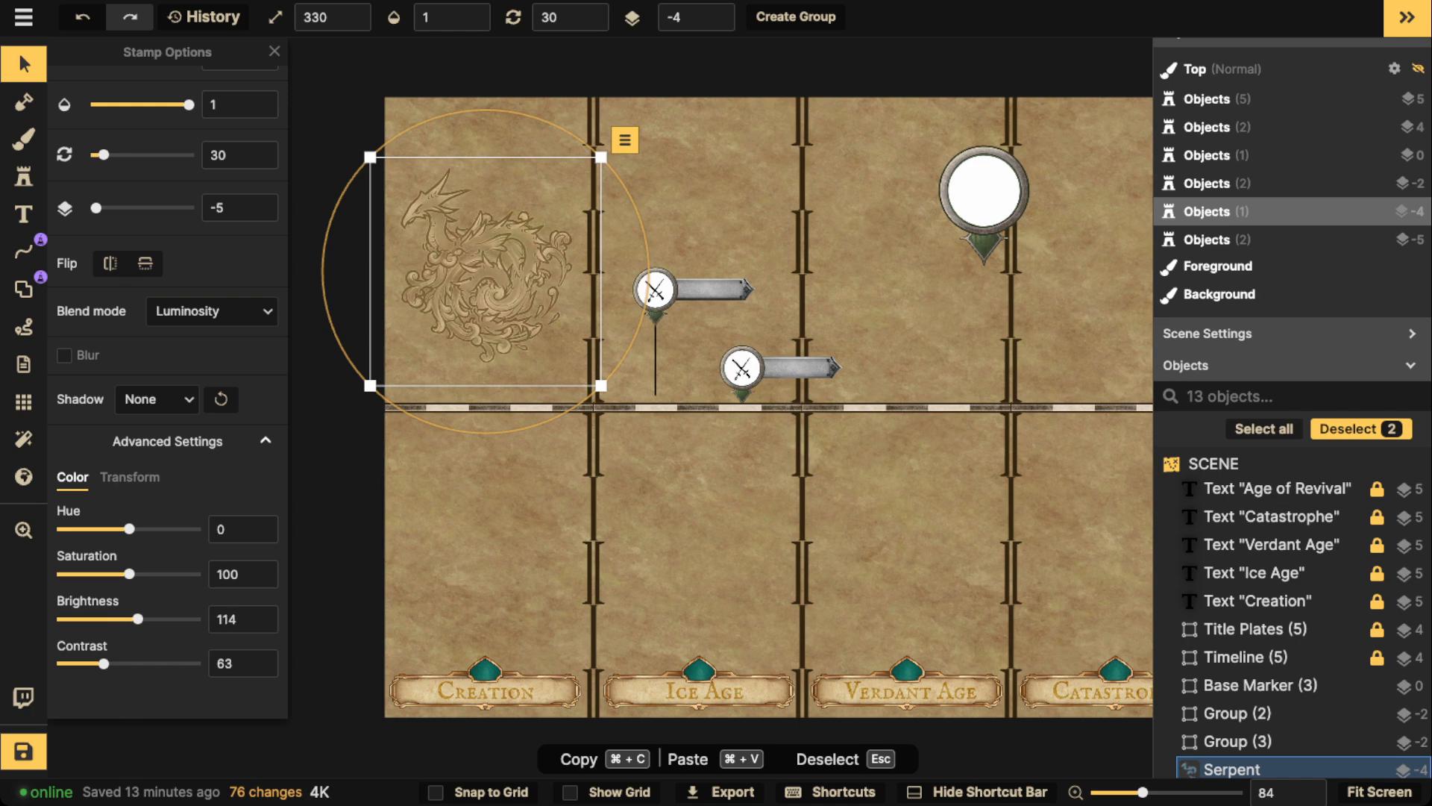
left_click_drag(486, 271, 485, 255)
Move the Ice Age event marker with the vertical line down and left onto the timeline, and reselect the serpent and swirl.
mouse_move(656, 290)
left_mouse_down()
mouse_move(458, 265)
mouse_move(463, 320)
mouse_move(489, 304)
mouse_move(445, 285)
mouse_move(492, 295)
mouse_move(473, 323)
mouse_move(512, 301)
mouse_move(501, 319)
mouse_move(454, 282)
mouse_move(499, 304)
mouse_move(597, 269)
mouse_move(635, 279)
mouse_move(633, 298)
left_mouse_up()
left_click(581, 298)
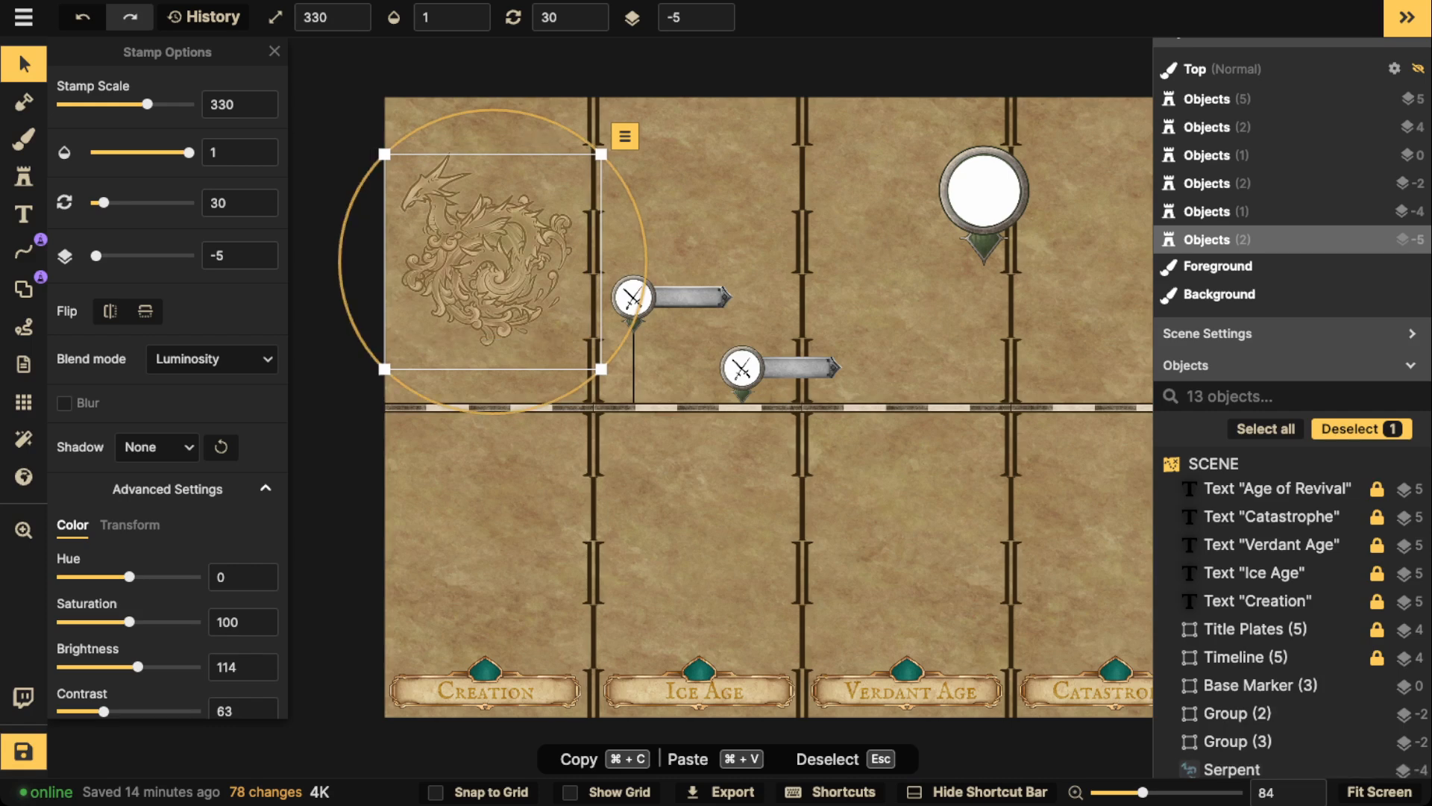
left_click_drag(346, 166, 420, 235)
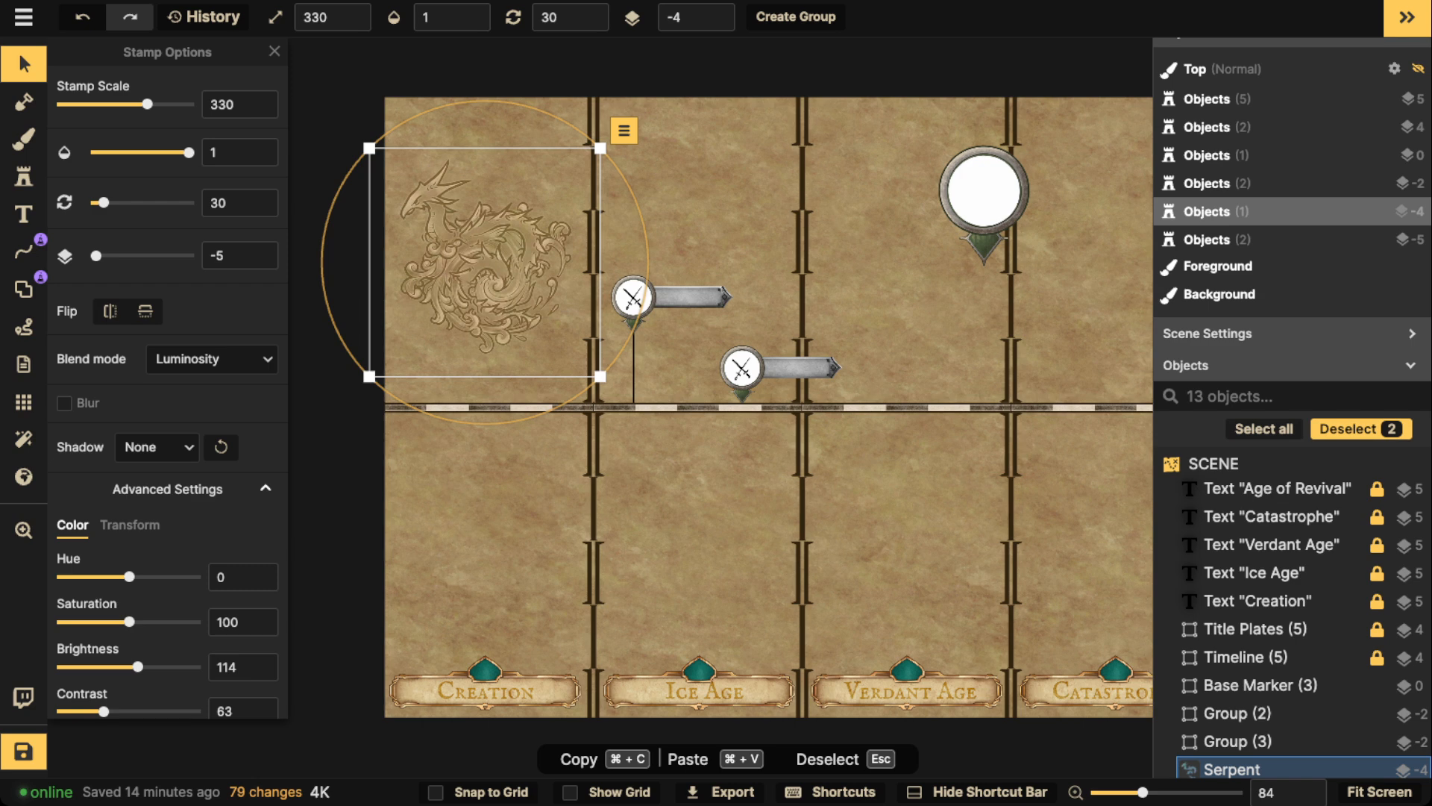
Show the square grid over the map.
left_click_drag(737, 407, 758, 261)
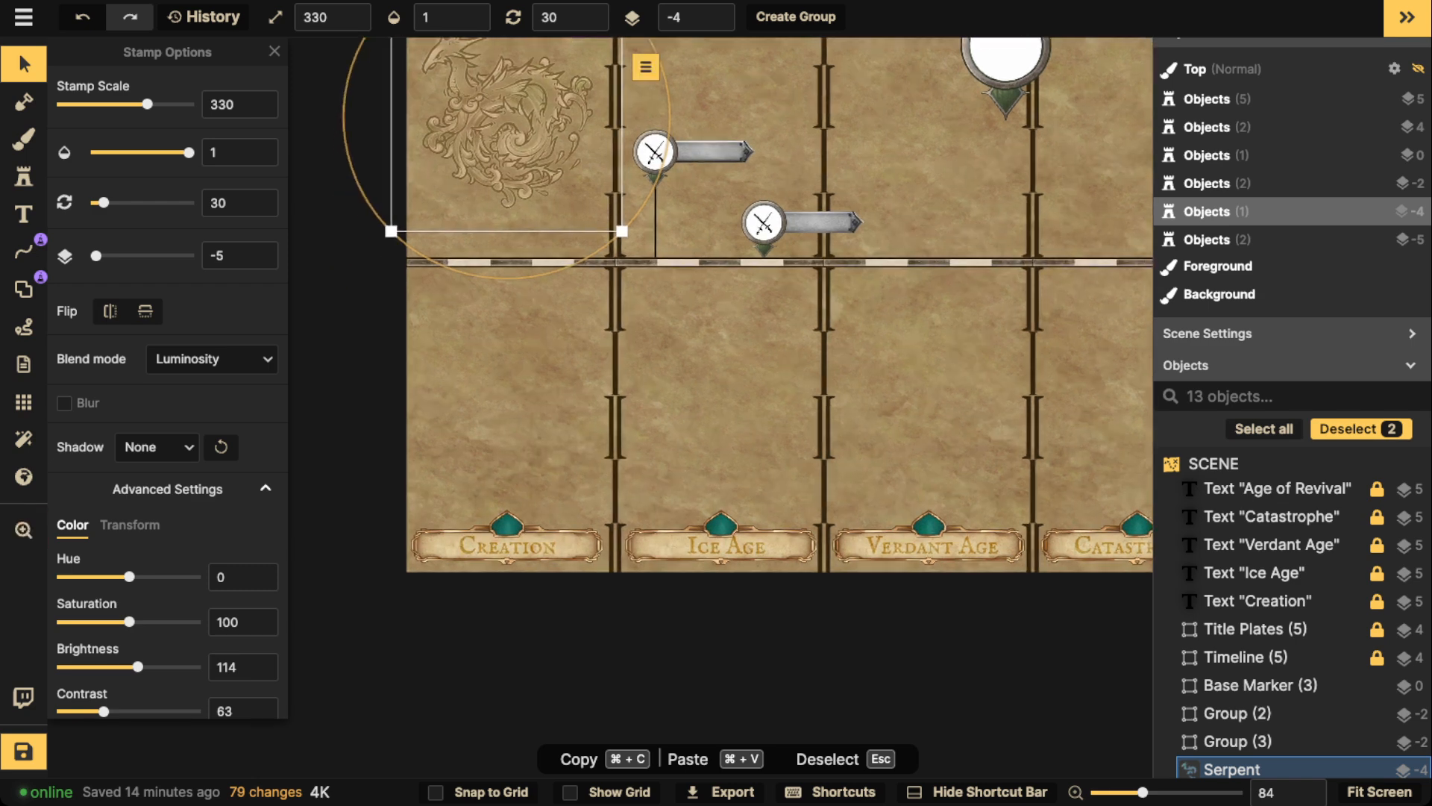
left_click(23, 402)
left_click(65, 84)
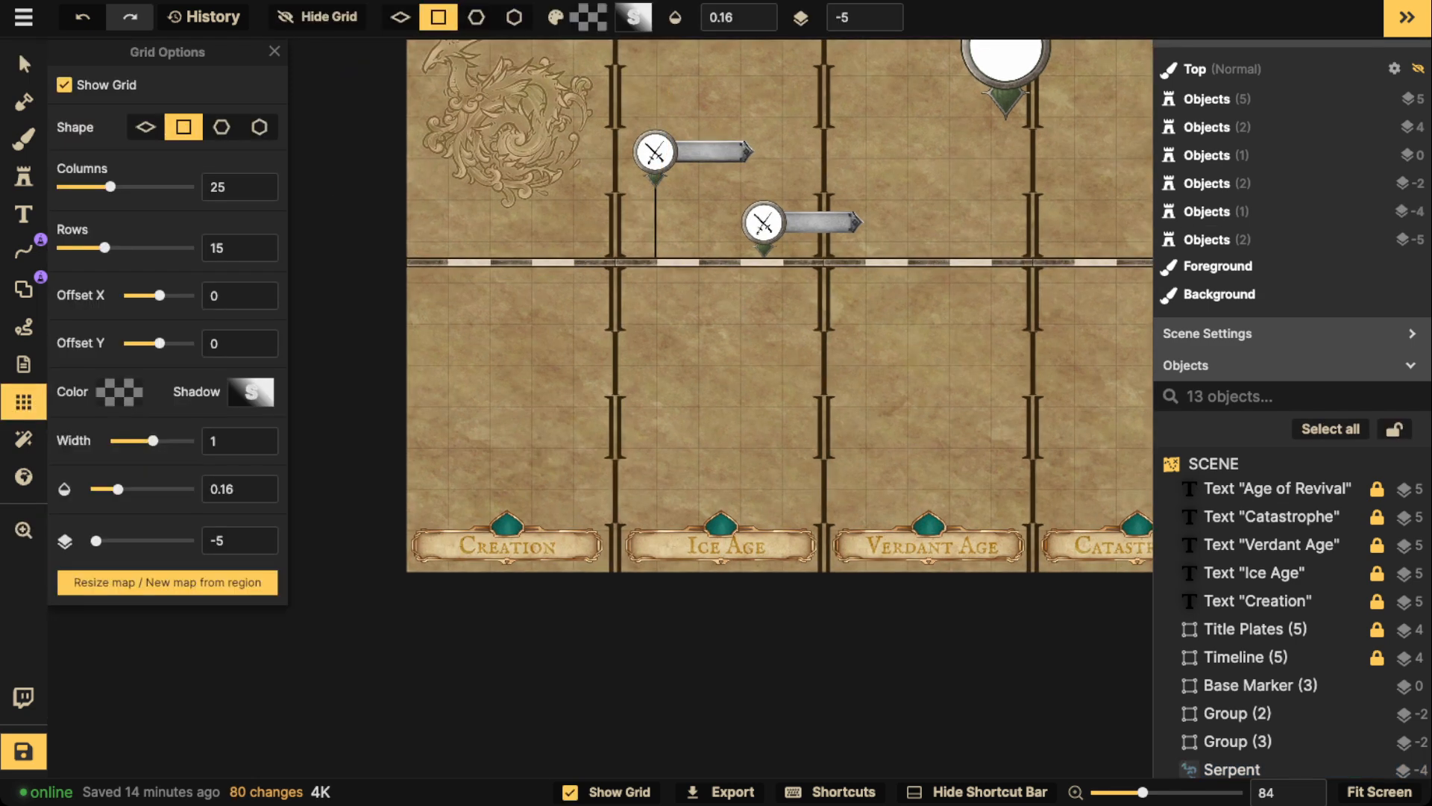
Switch the background brush to grid mode with a brush size of 1.
scroll(488, 501, "up", 2)
scroll(477, 500, "up", 1)
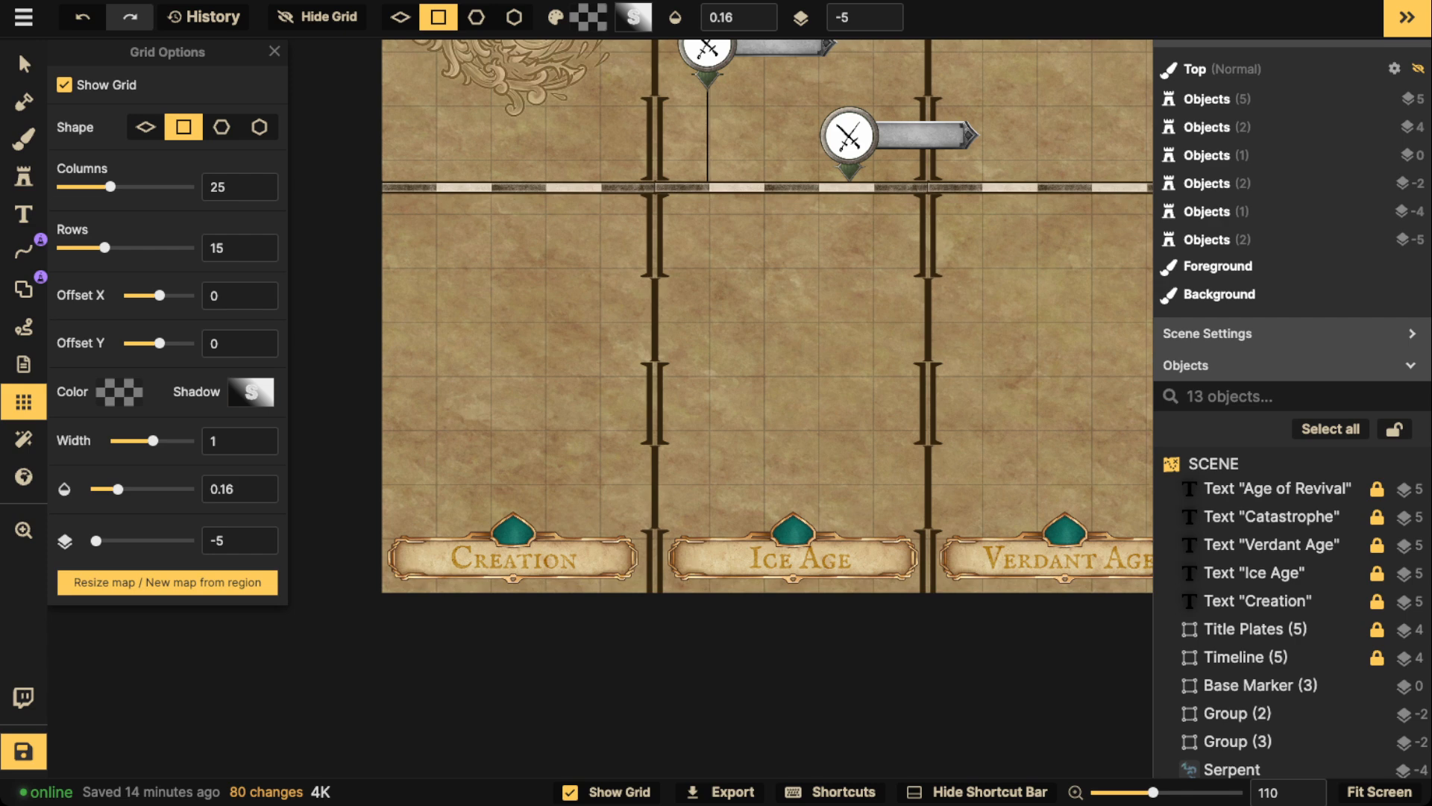
key("b")
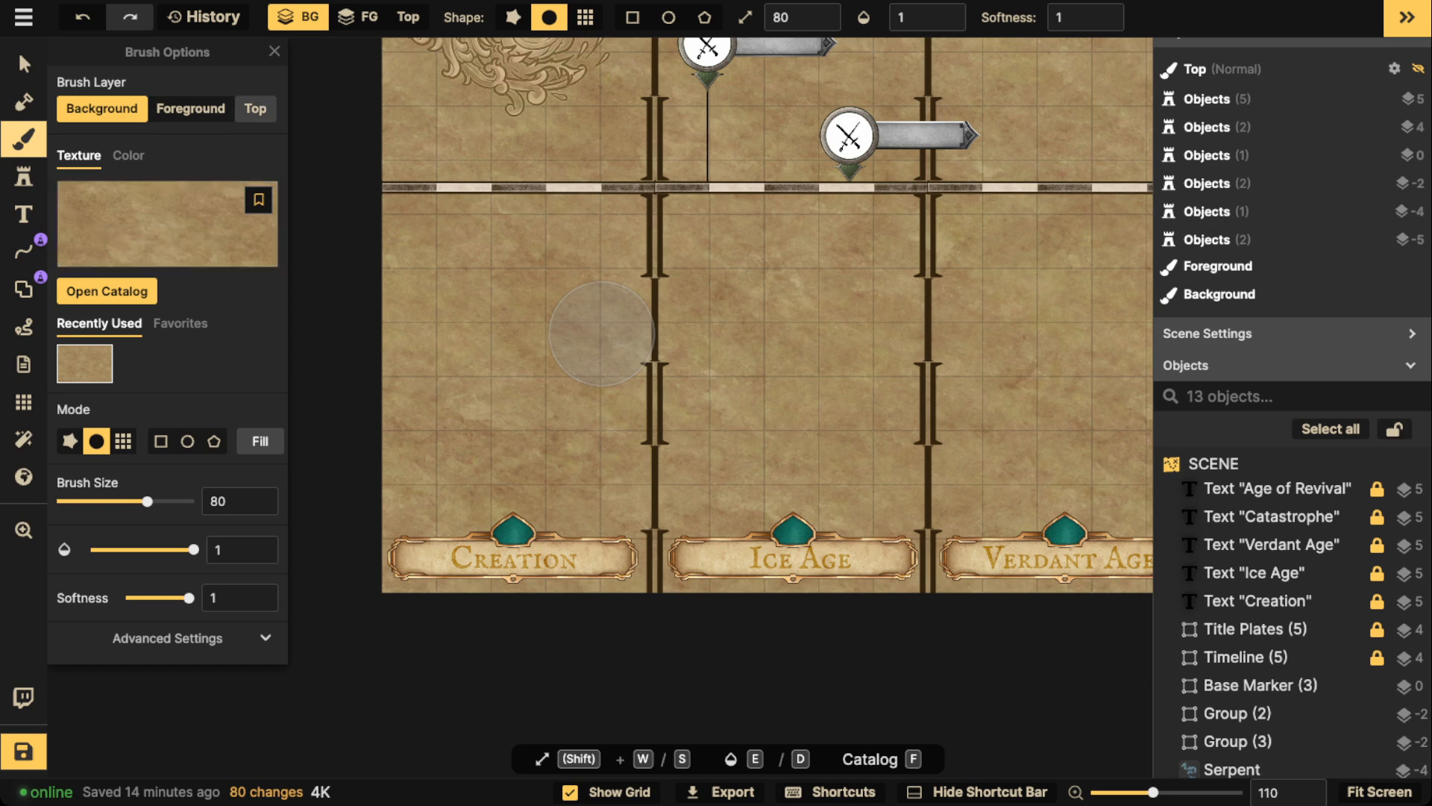
left_click(124, 441)
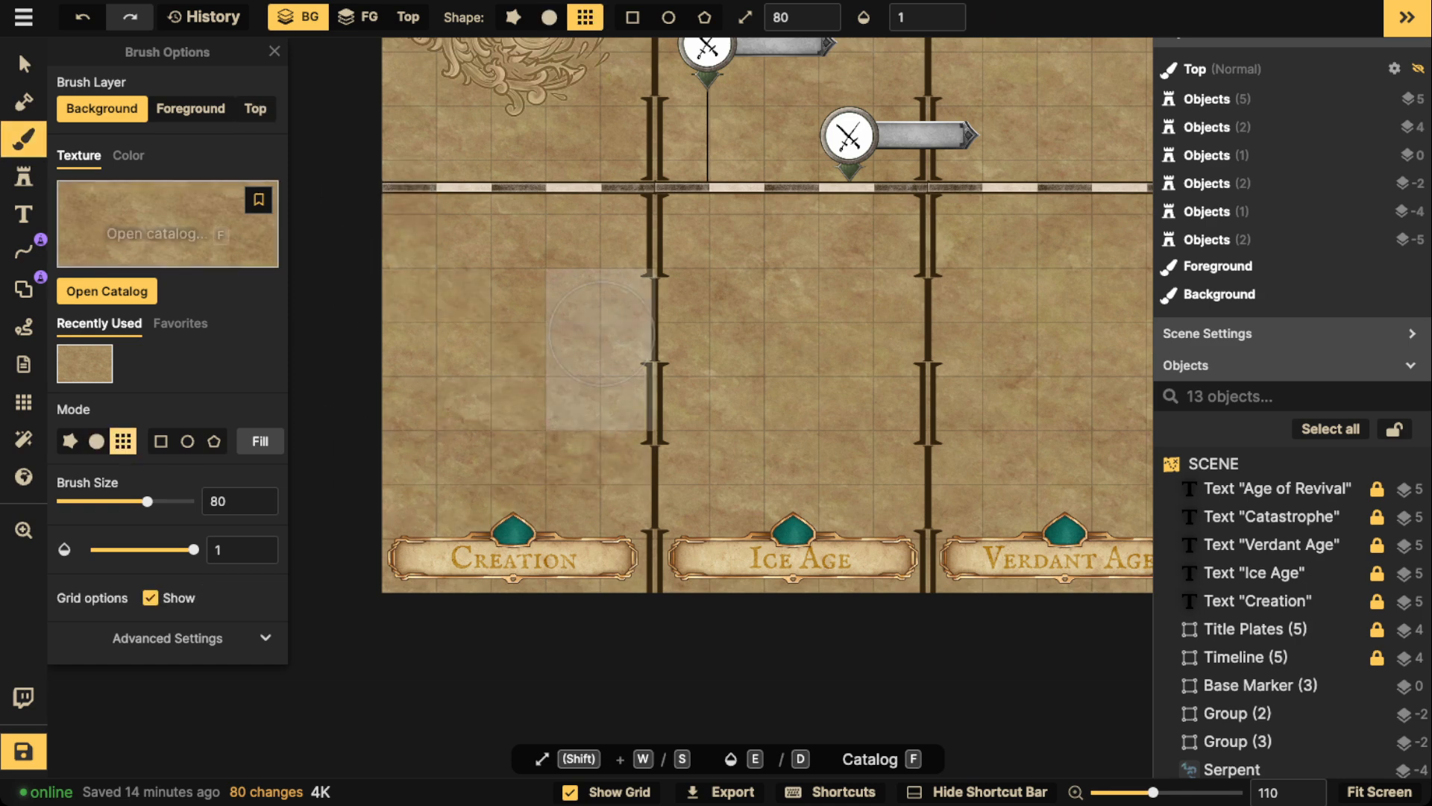
scroll(444, 403, "down", 2)
key("s")
key("s")
key("s")
key("s")
key("s")
key("s")
key("s")
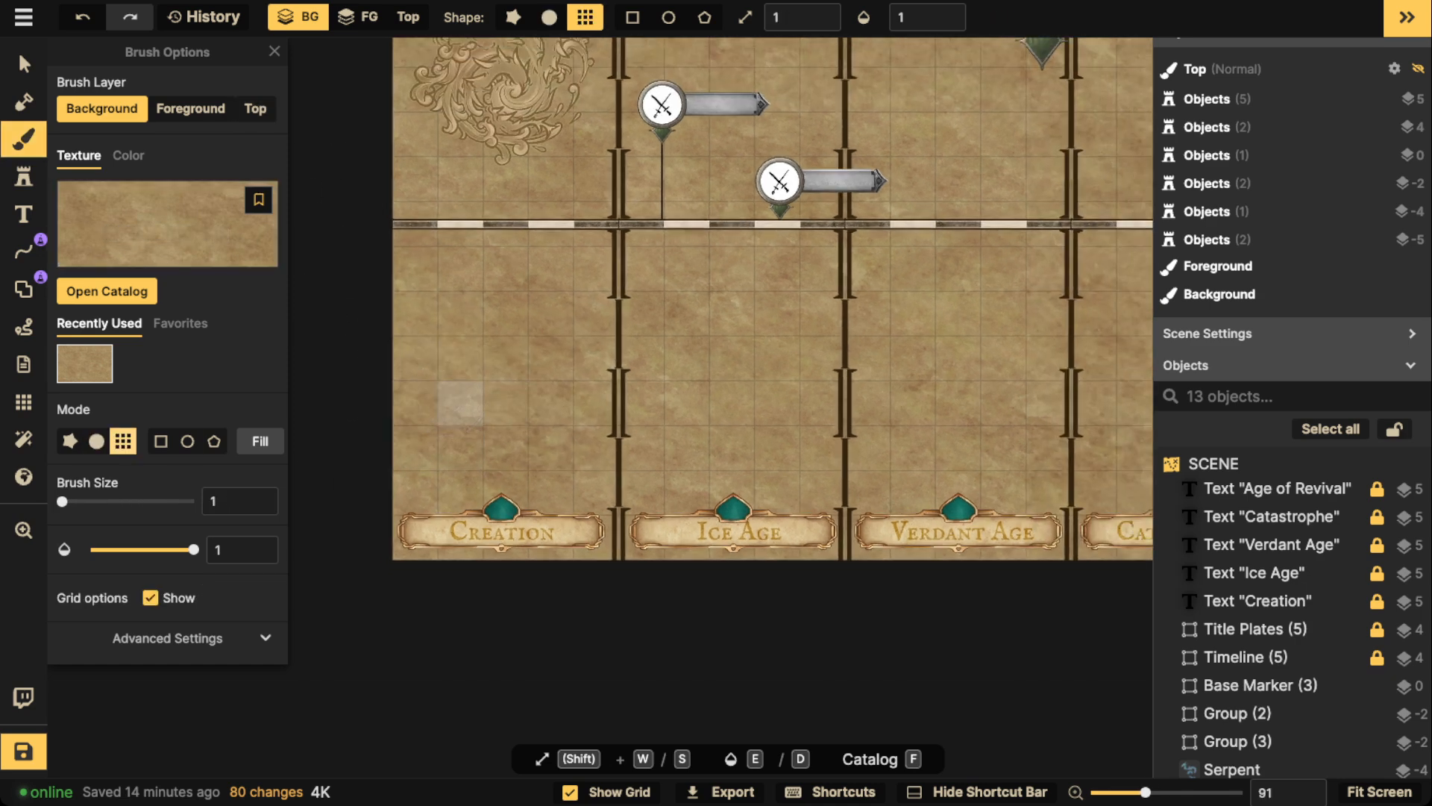
Paint the two bottom grid rows of the Creation column with the blue texture from the Fantasy World Core textures.
scroll(460, 404, "up", 5)
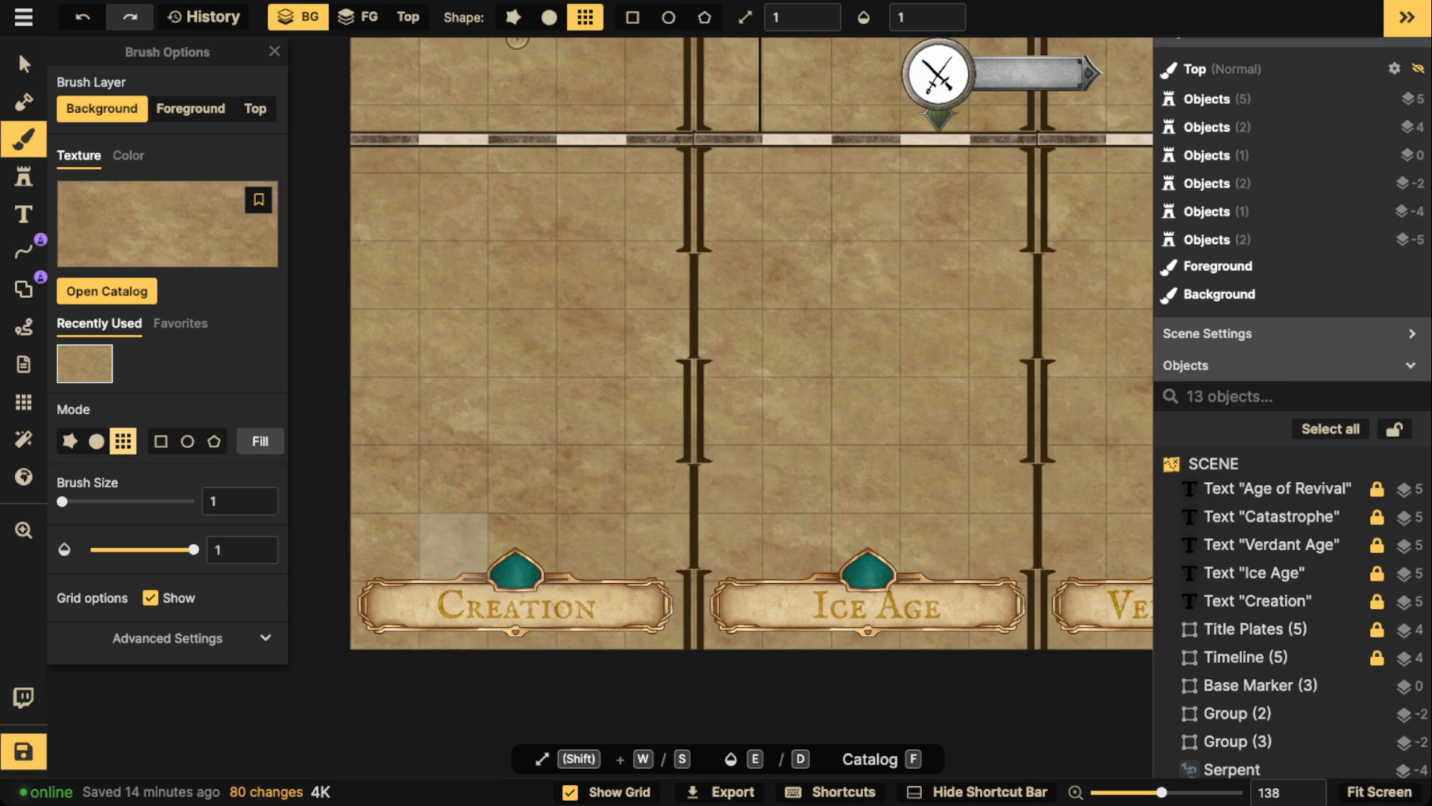
left_click(167, 224)
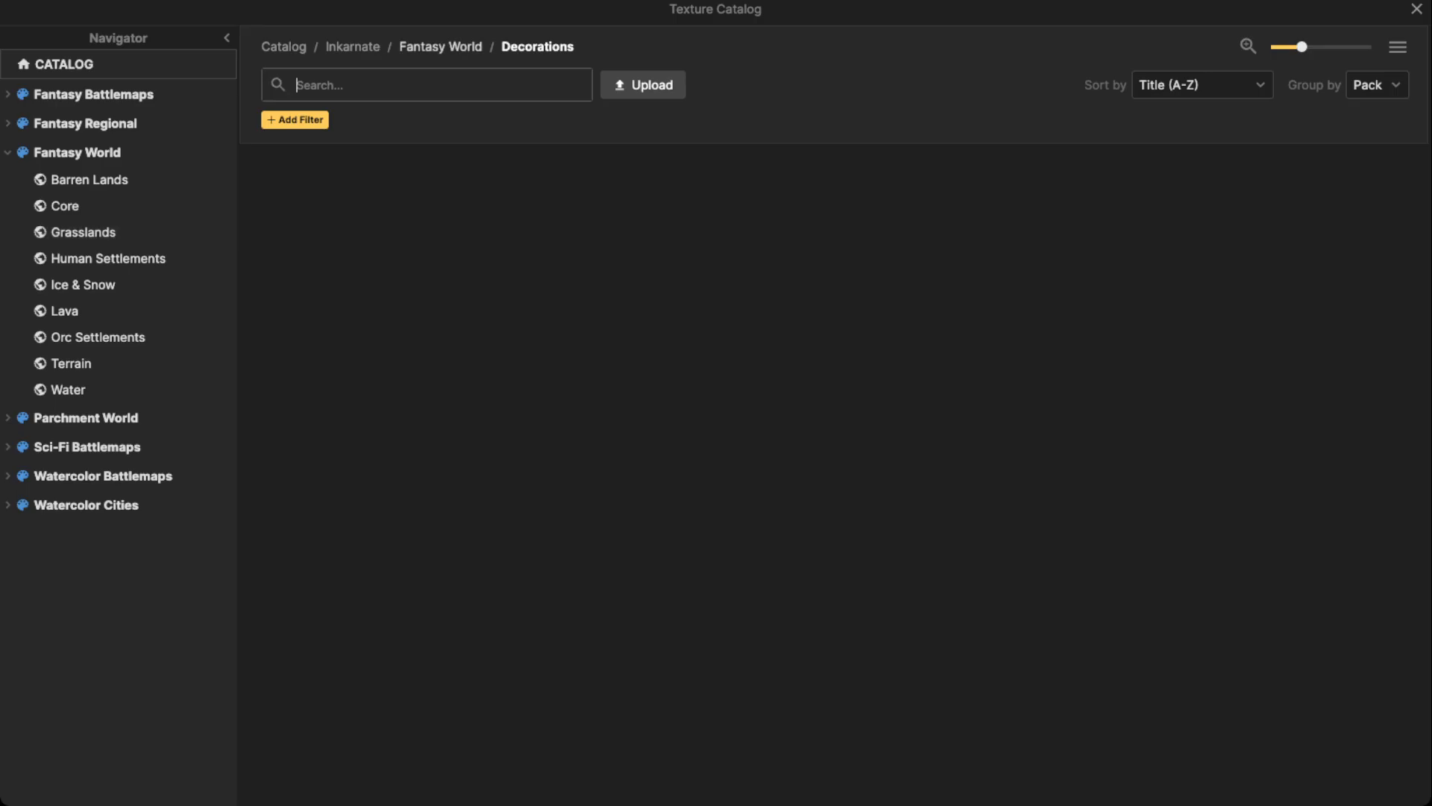
left_click(440, 46)
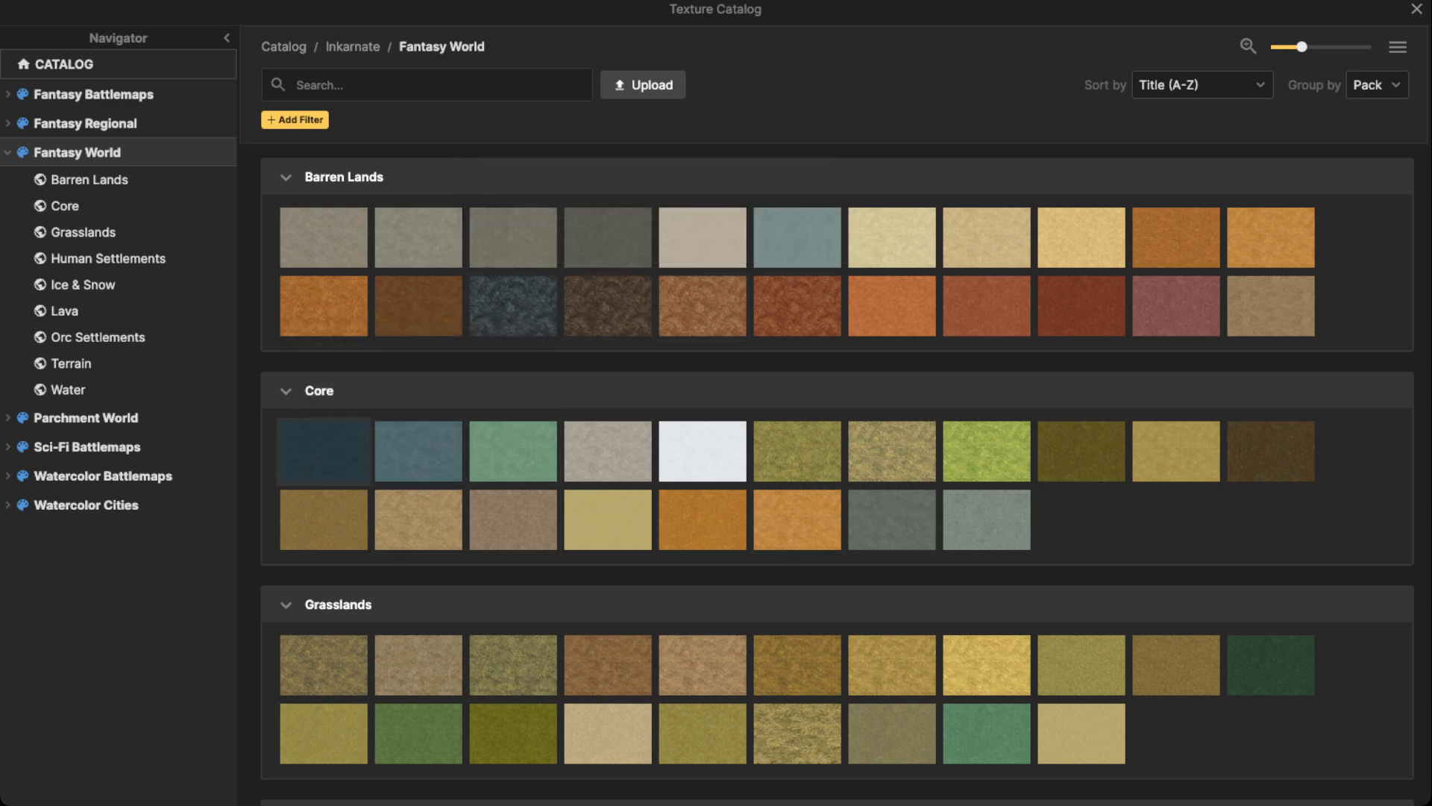
left_click(418, 451)
mouse_move(453, 547)
left_mouse_down()
mouse_move(385, 547)
mouse_move(661, 547)
mouse_move(660, 616)
mouse_move(384, 616)
left_mouse_up()
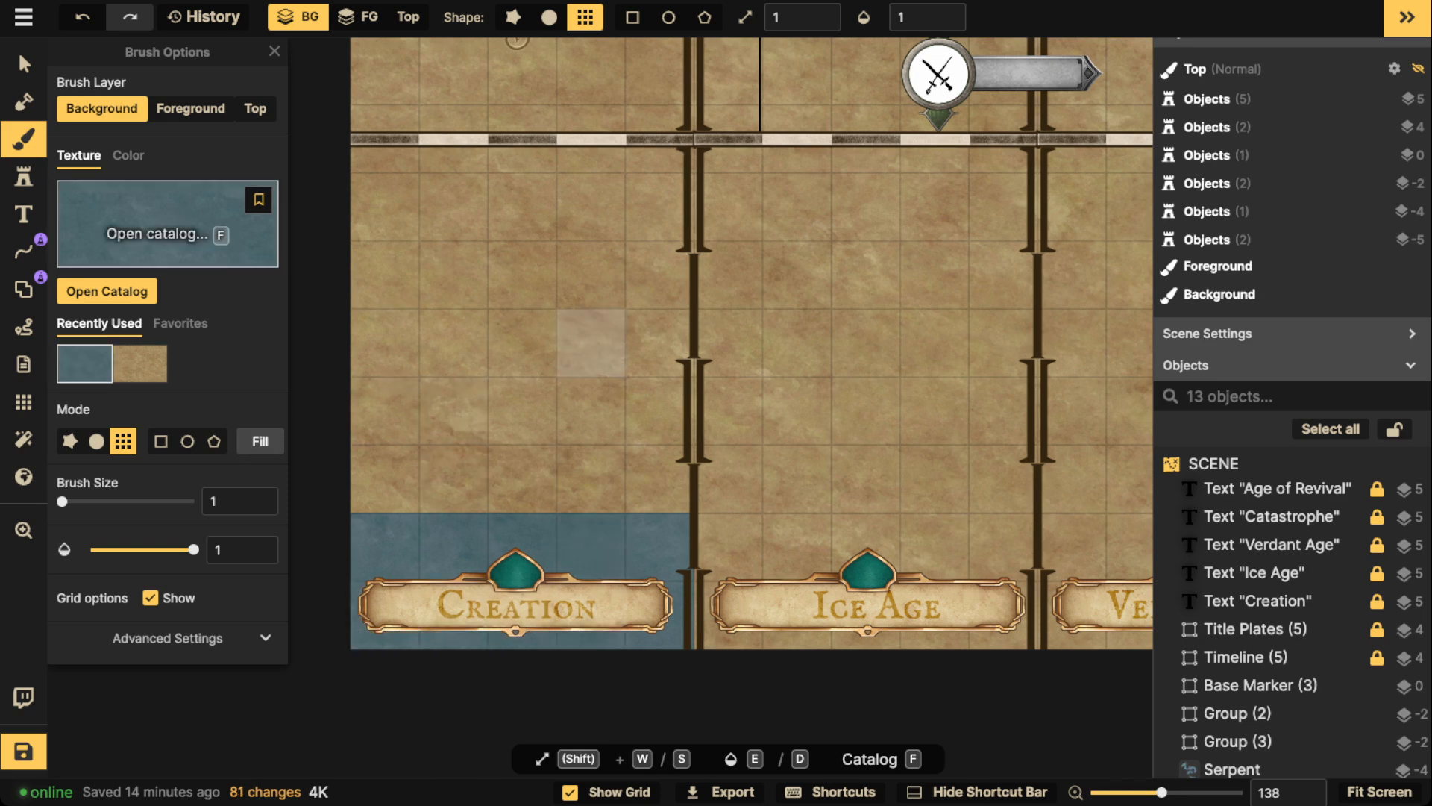
key("f")
key("Escape")
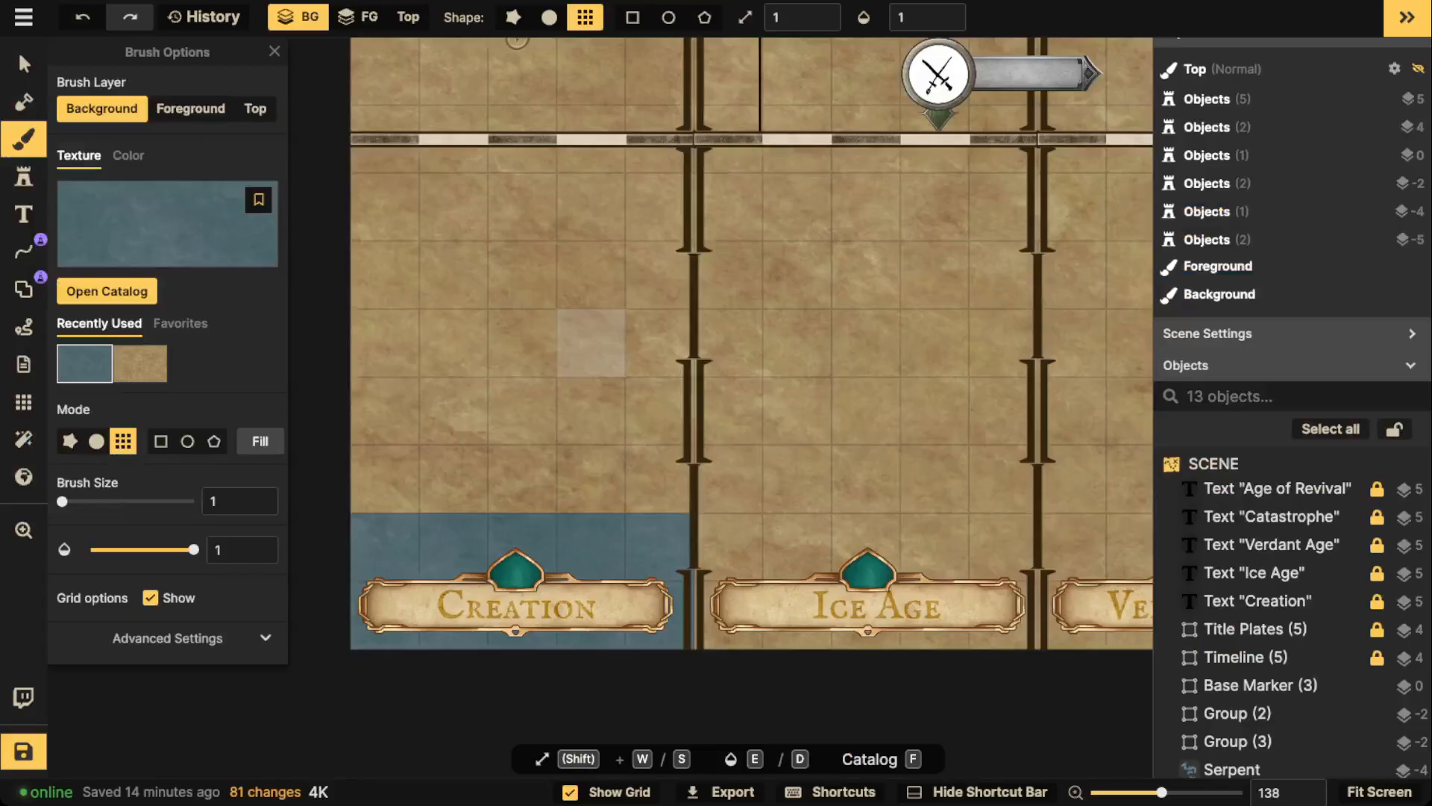
Place the swimming sea serpent stamp in the lower Creation section, just above the title plate.
left_click(24, 176)
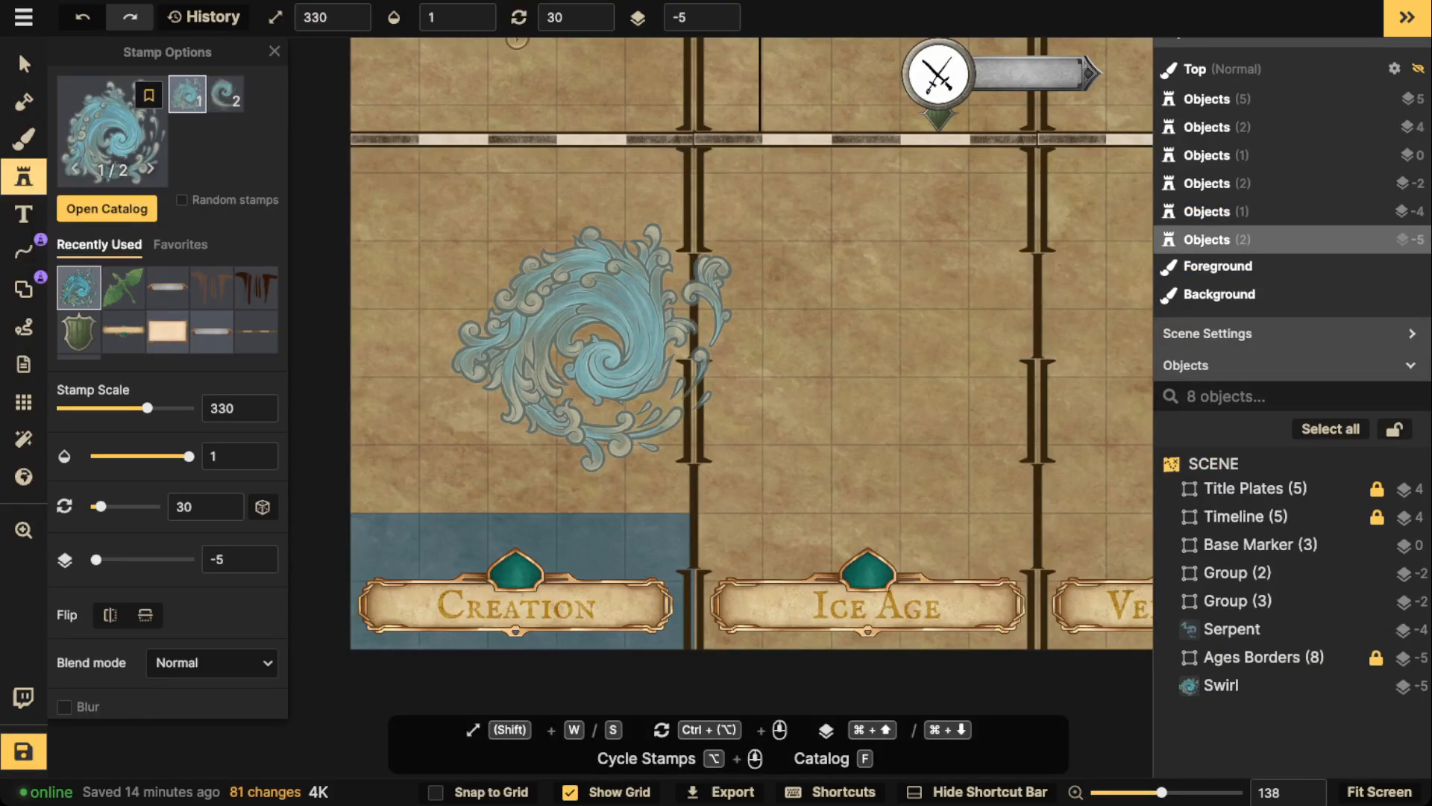
left_click(123, 287)
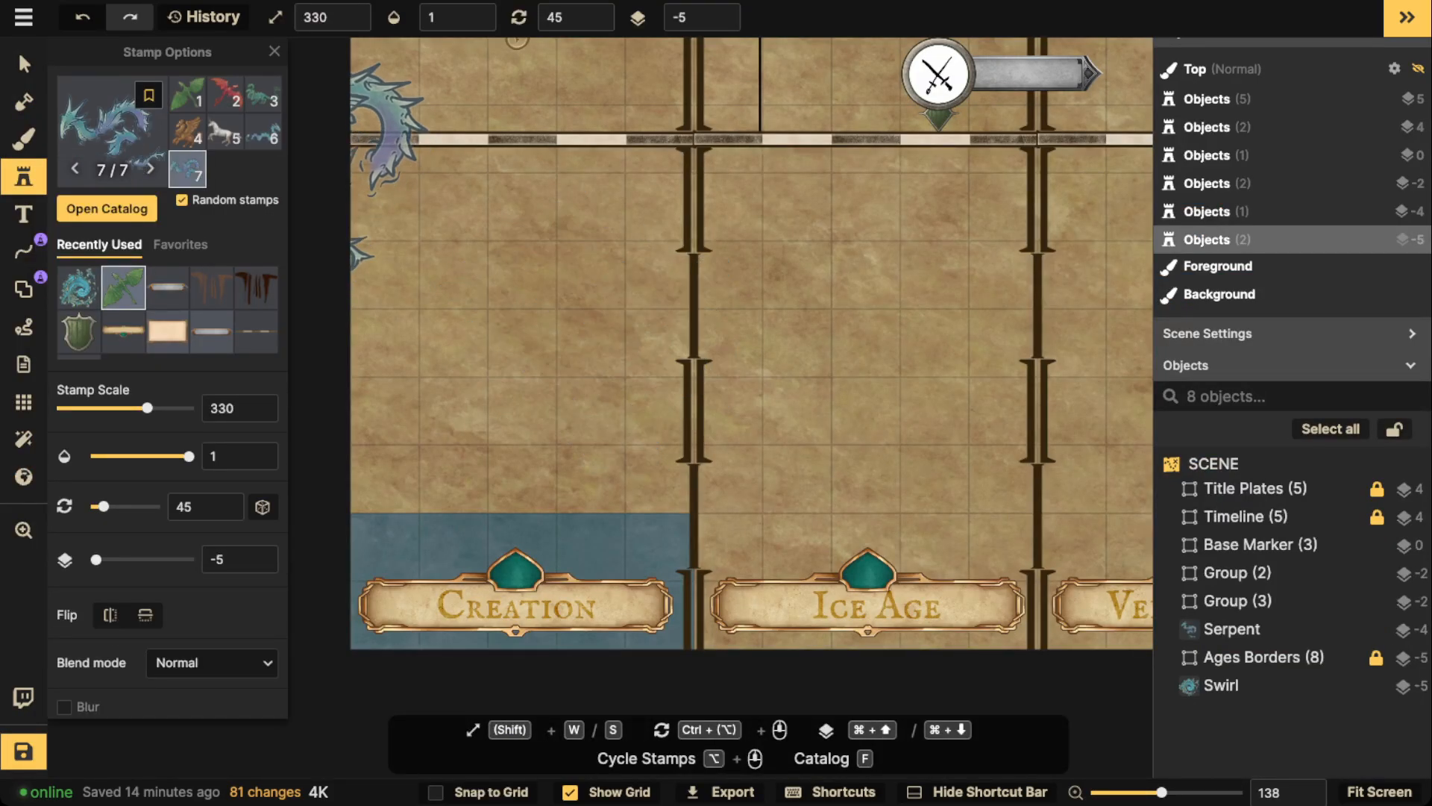
scroll(494, 279, "down", 2)
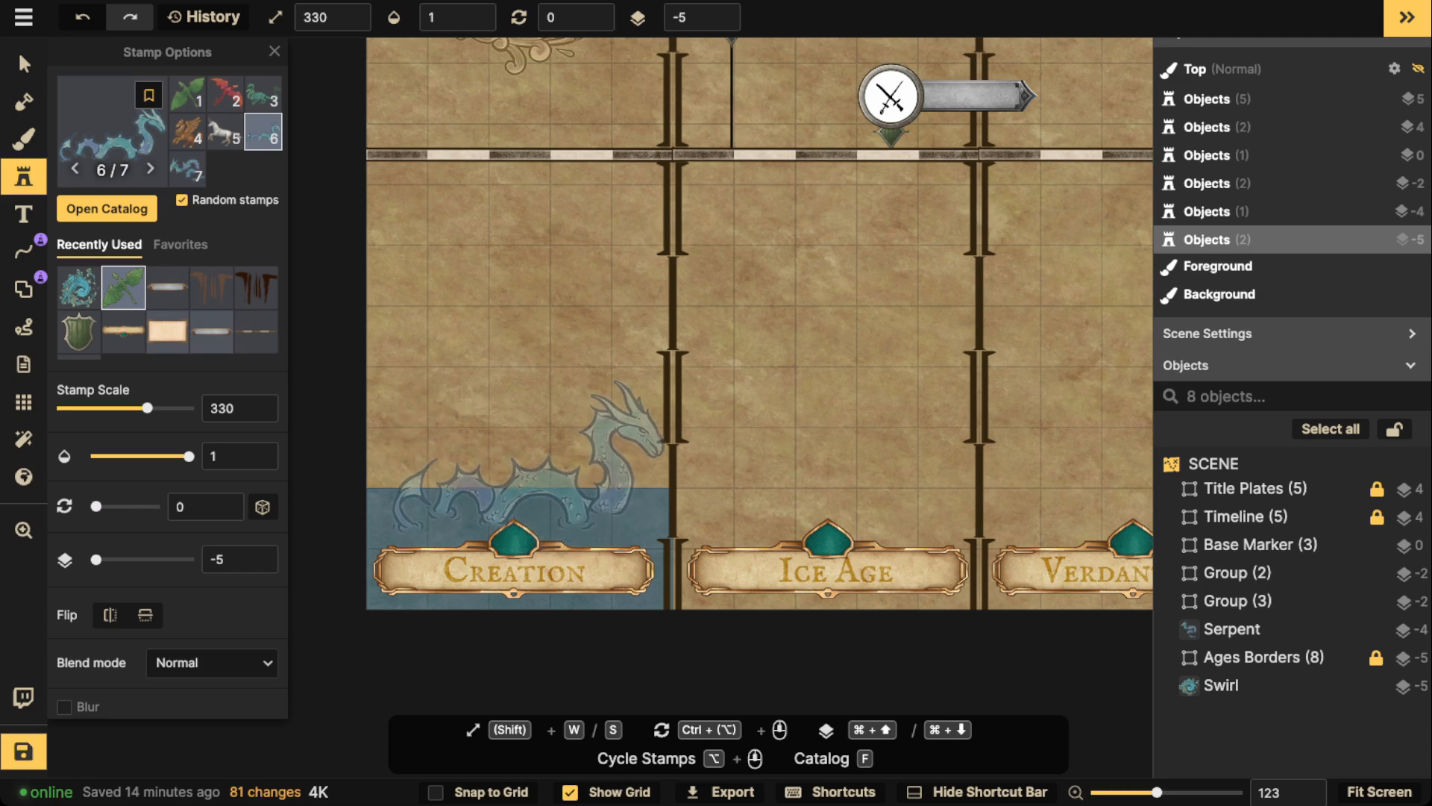
left_click(528, 457)
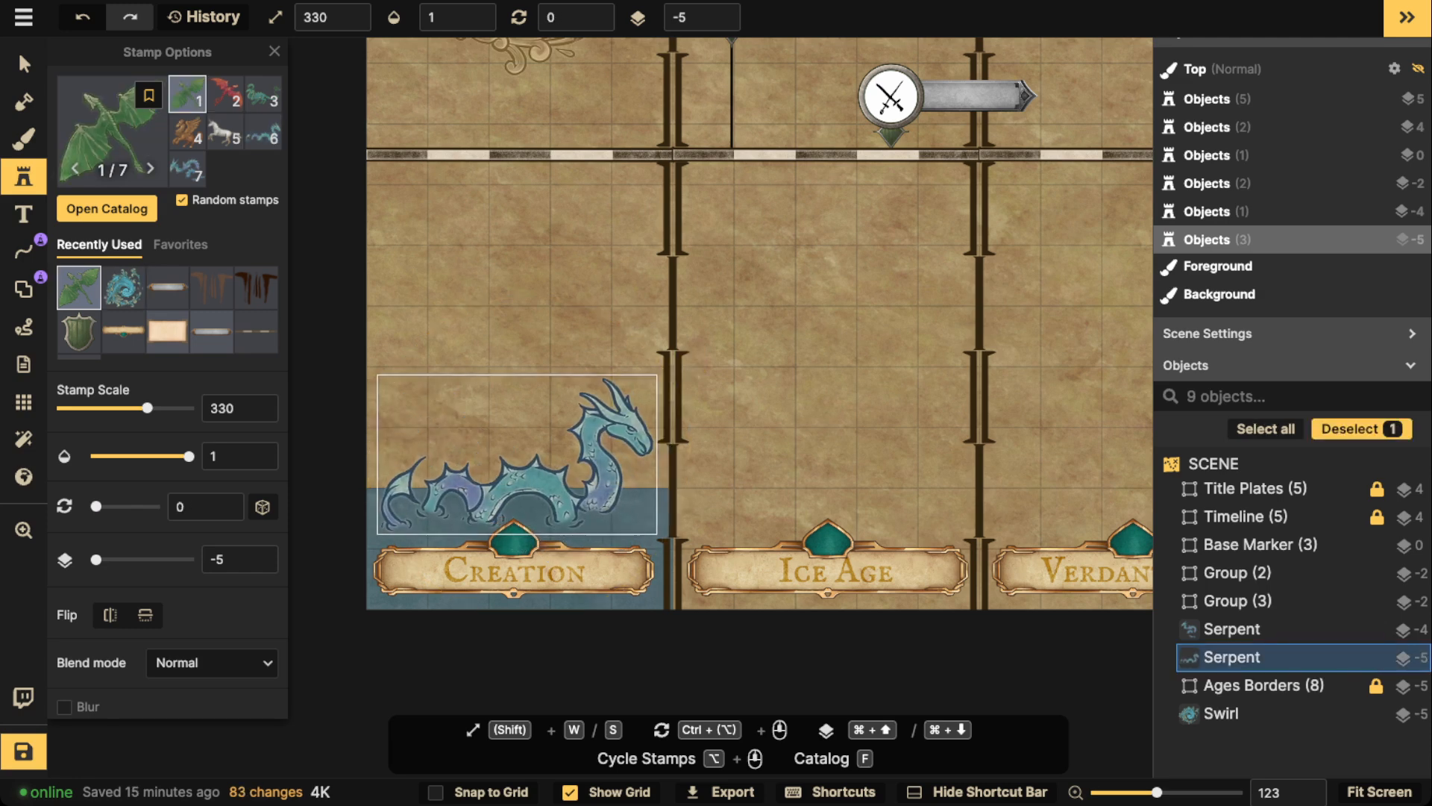
Reduce the new sea serpent's scale to 300 and deselect it.
key("s")
key("s")
key("s")
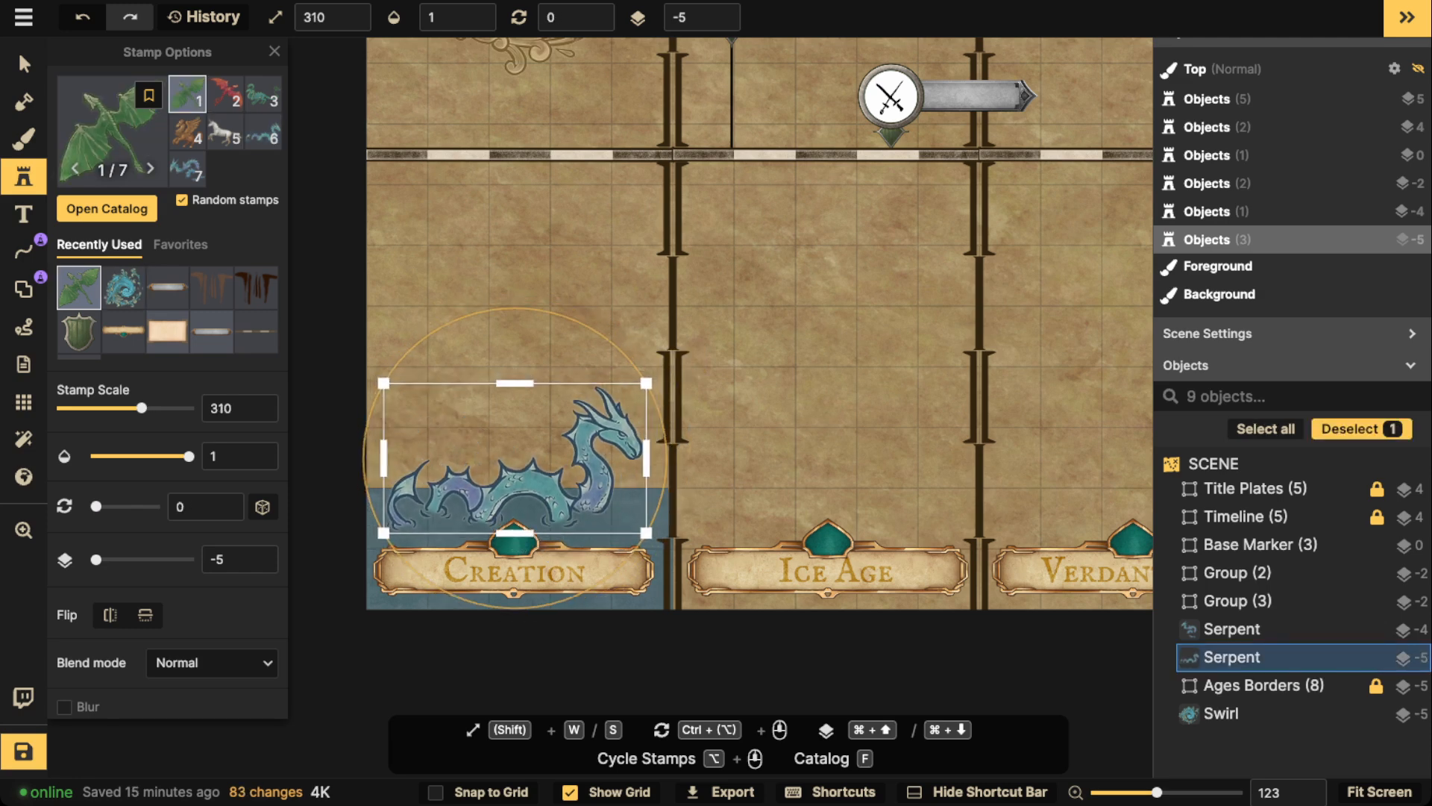
key("Down")
key("Escape")
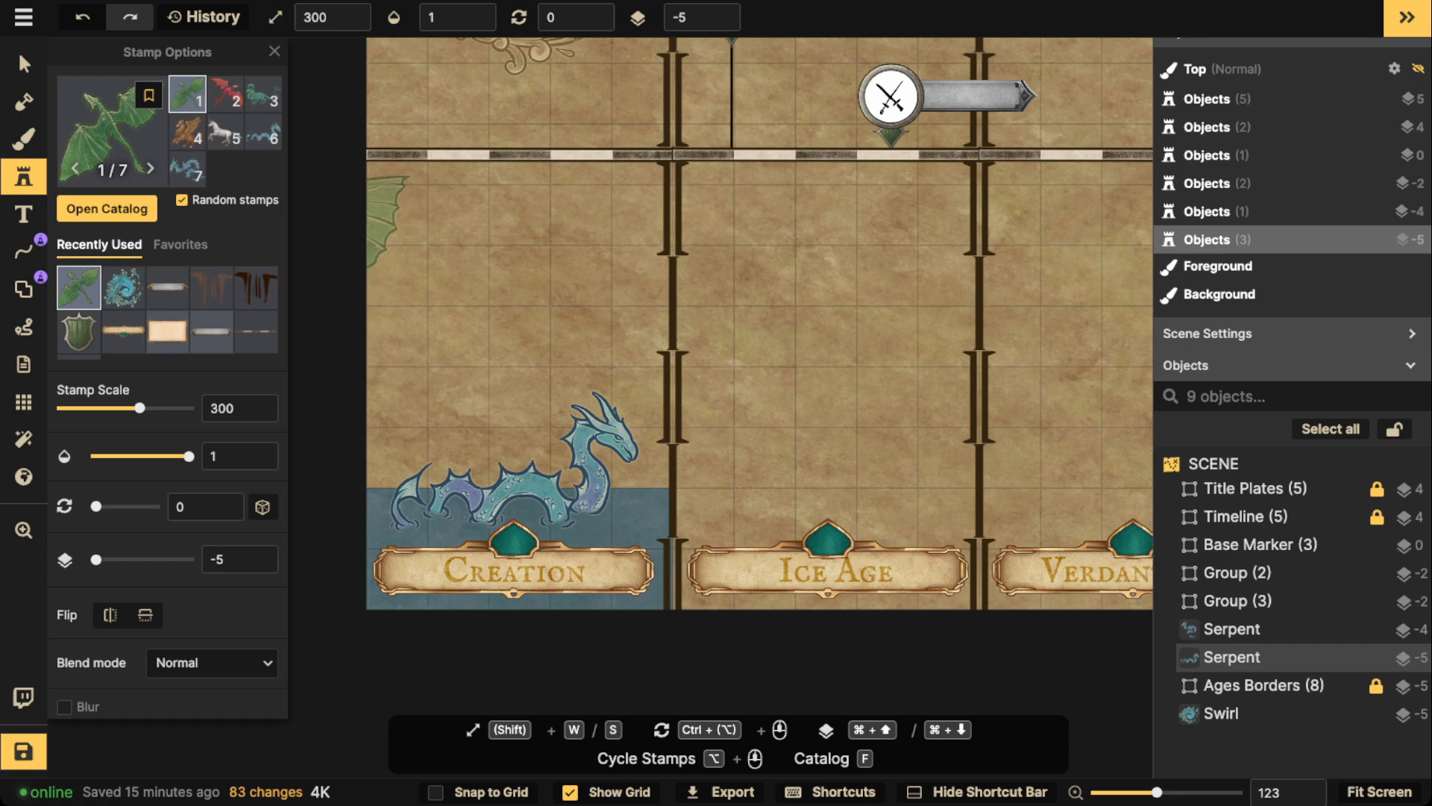
Place a grey cloud stamp from the Fantasy World Decorations at scale 250 over the lower sea serpent.
left_click(150, 168)
left_click(112, 131)
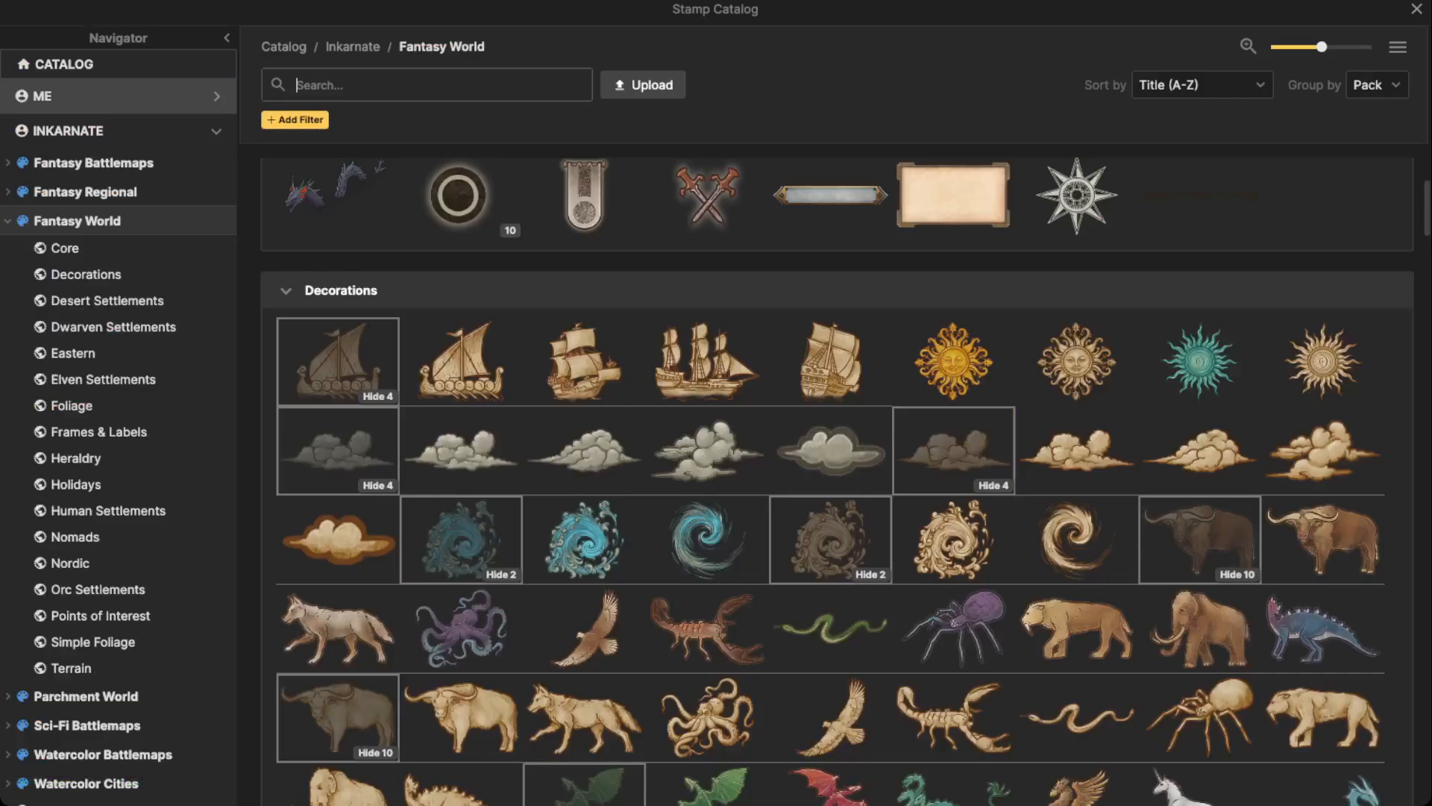
scroll(463, 224, "down", 3)
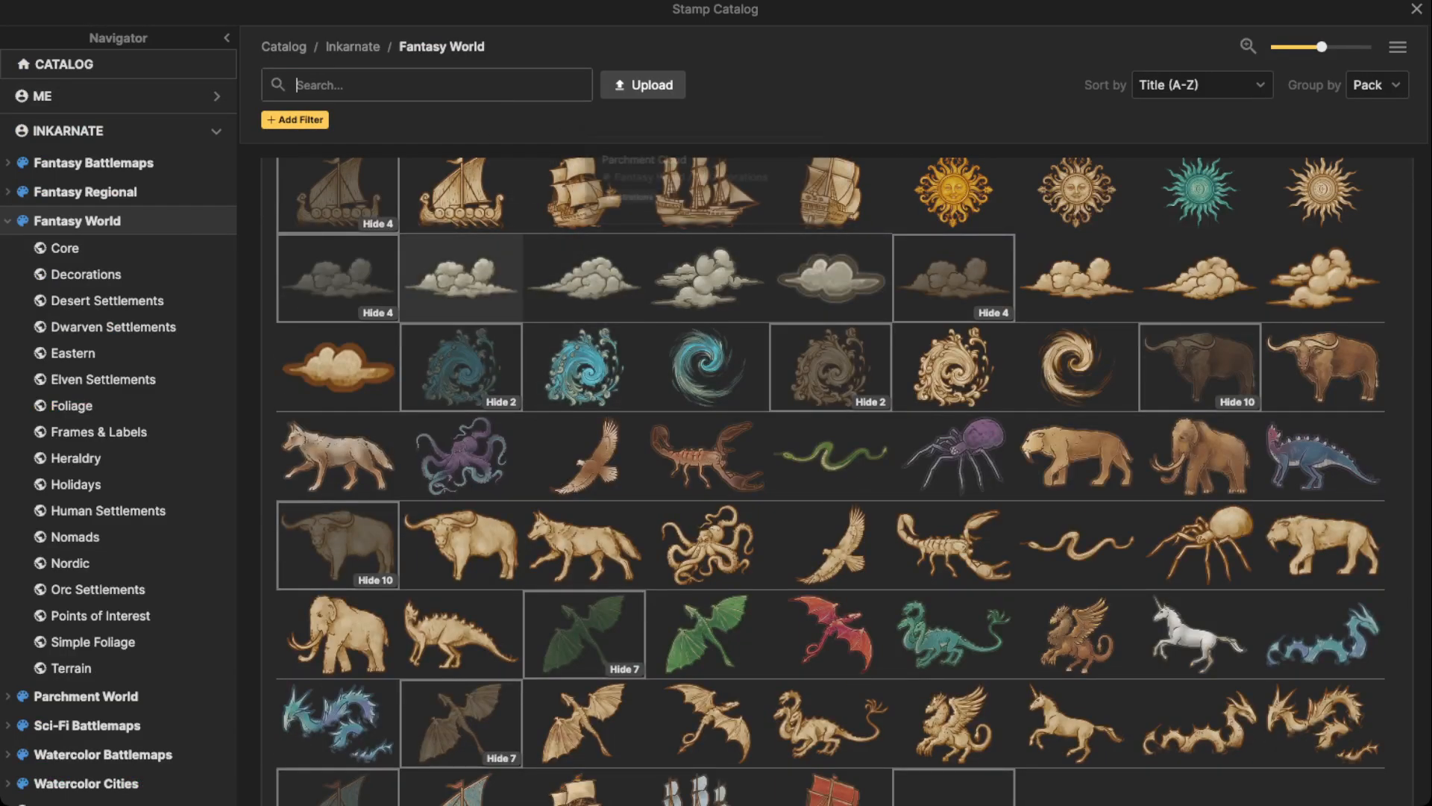
left_click(461, 278)
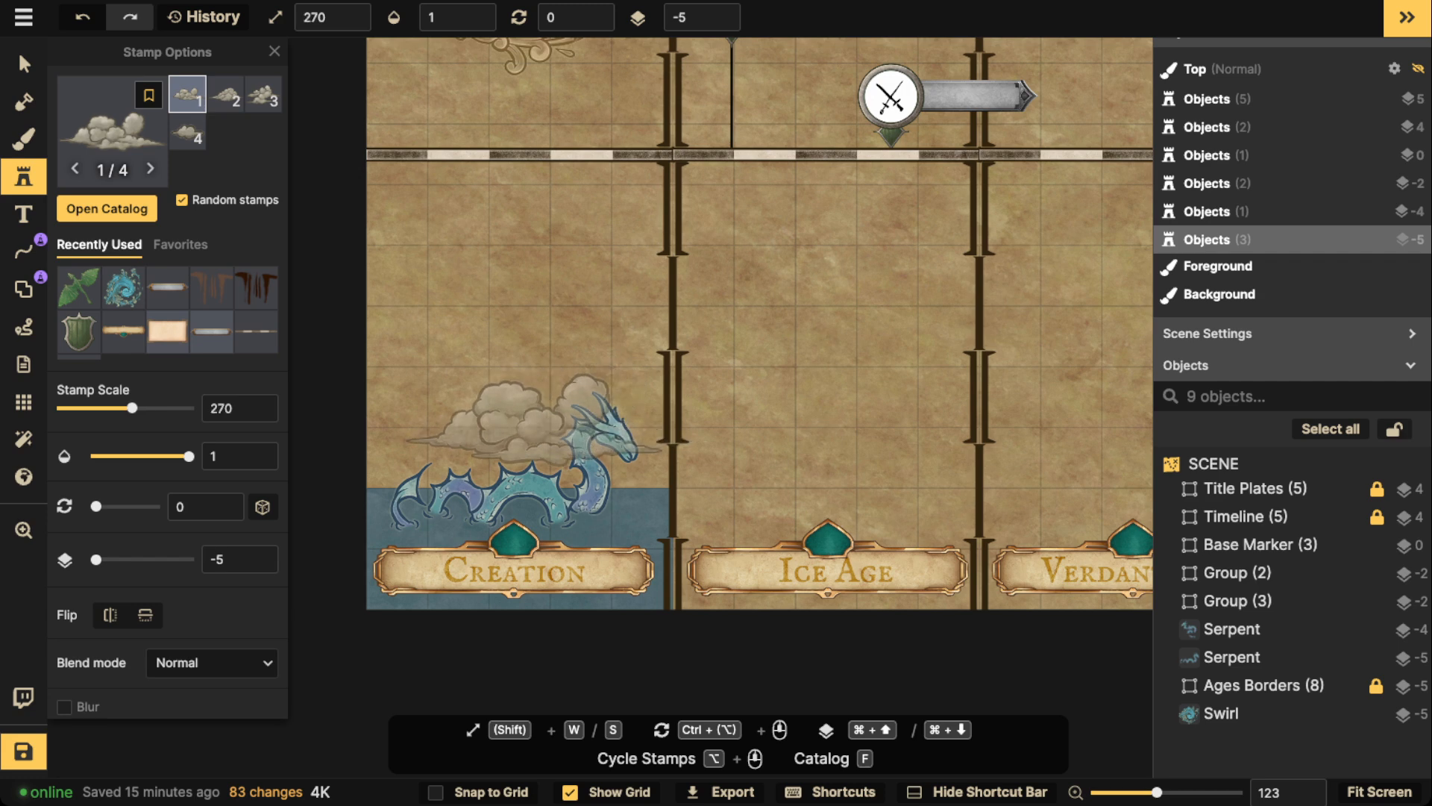
key("s")
key("s")
left_click(526, 422)
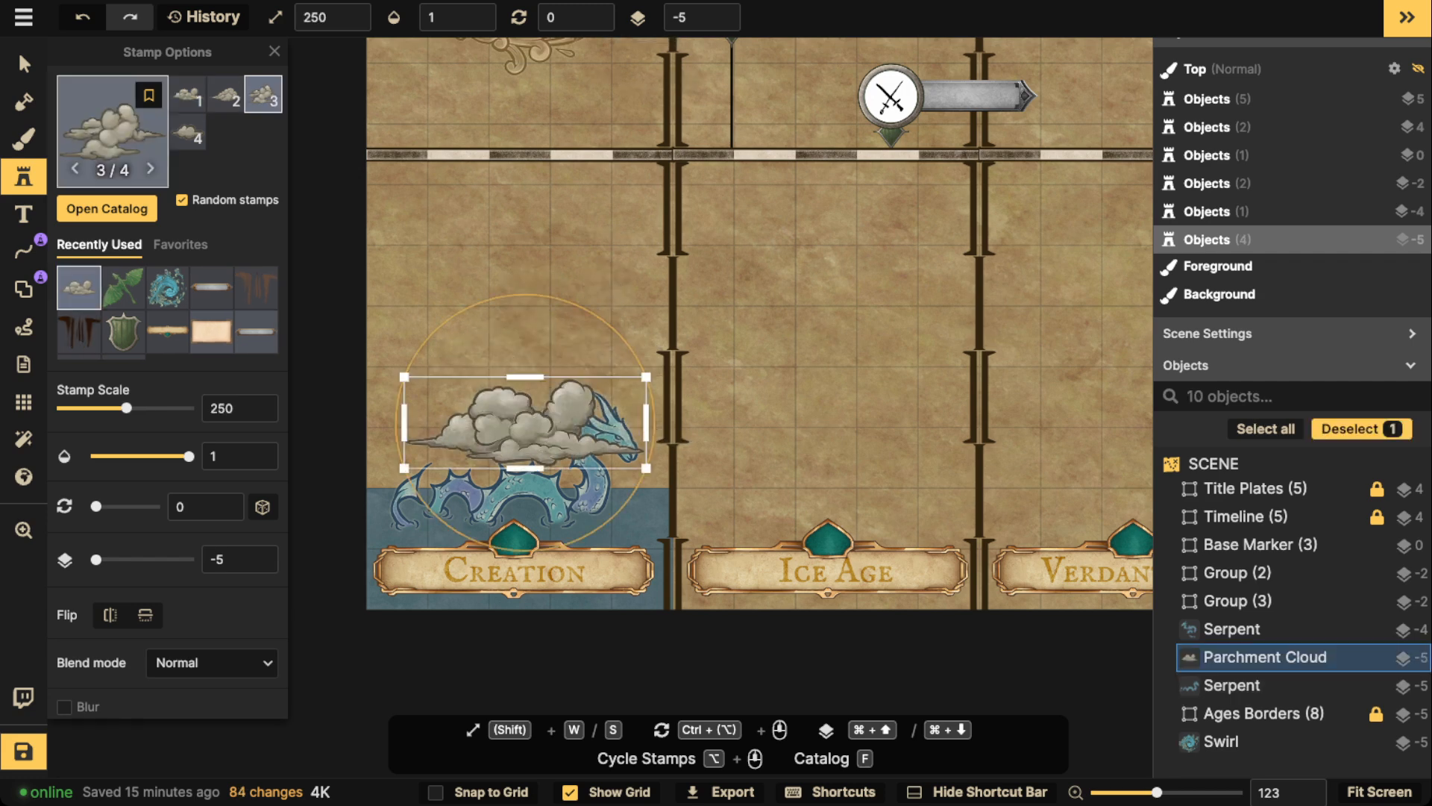
Raise the lower sea serpent to layer -4 so it sits in front of the cloud.
key("v")
left_click(522, 492)
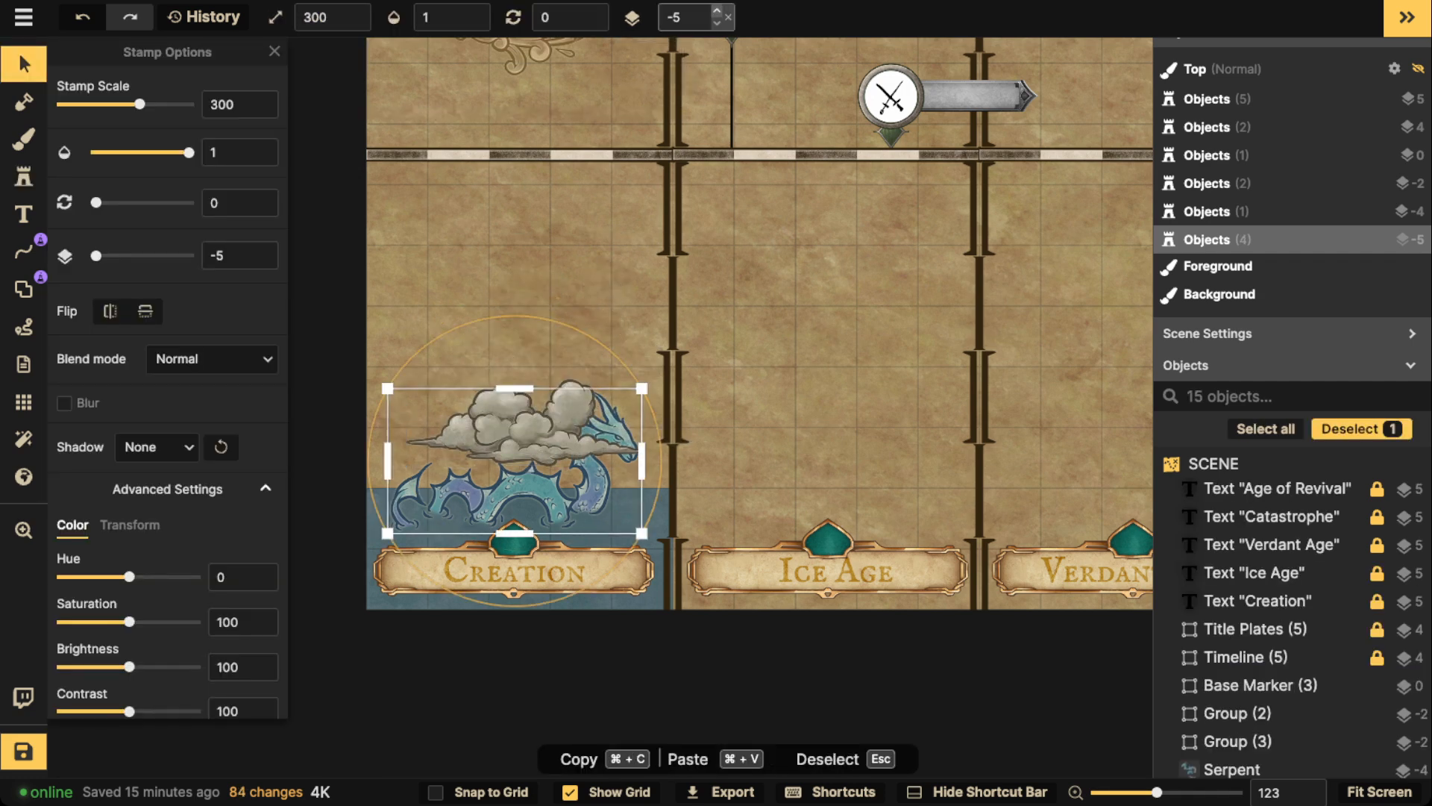
left_click(717, 11)
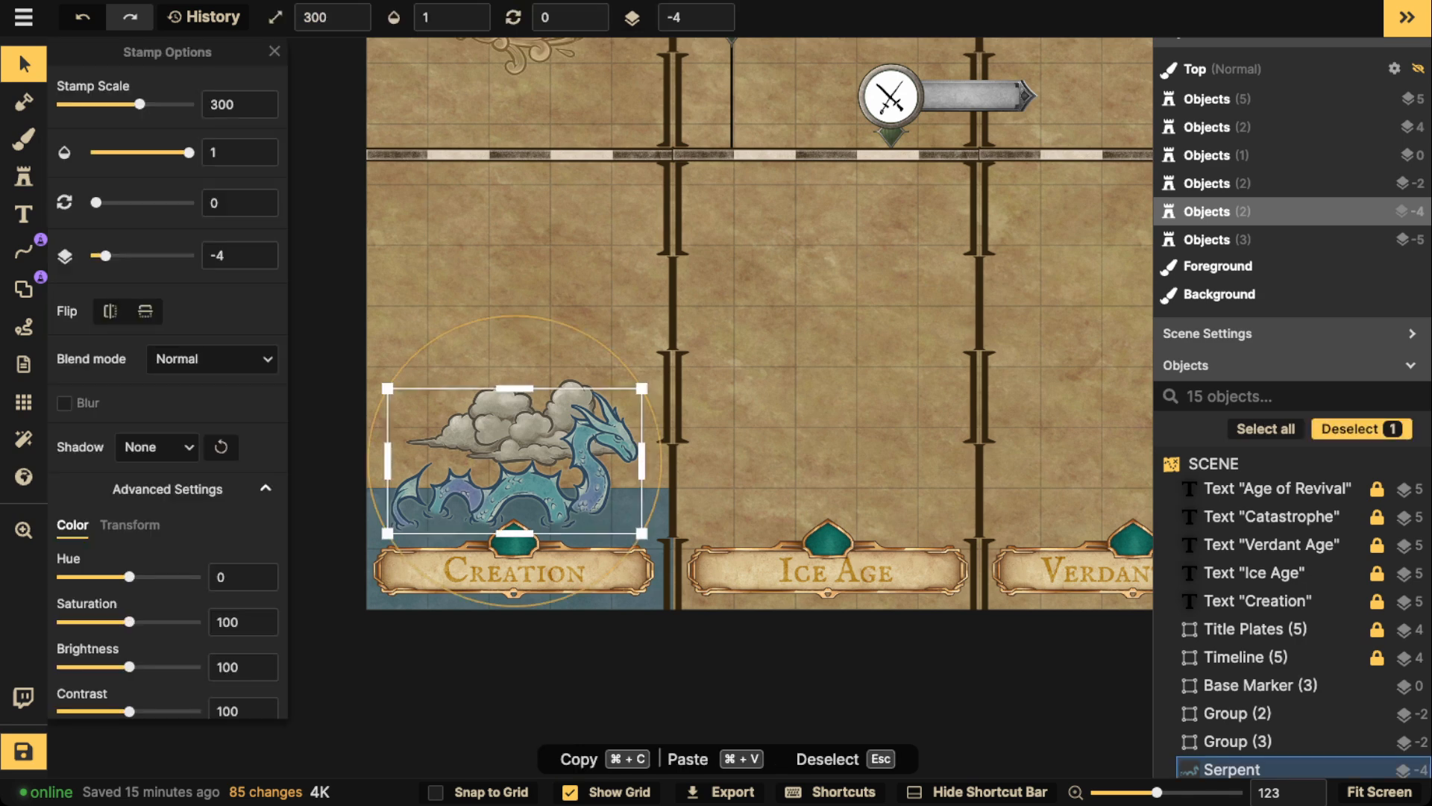
Set the cloud's brightness to 125, shrink it to scale 210 and position it behind the sea serpent's neck.
left_click_drag(522, 485, 514, 374)
key("Escape")
left_click(149, 666)
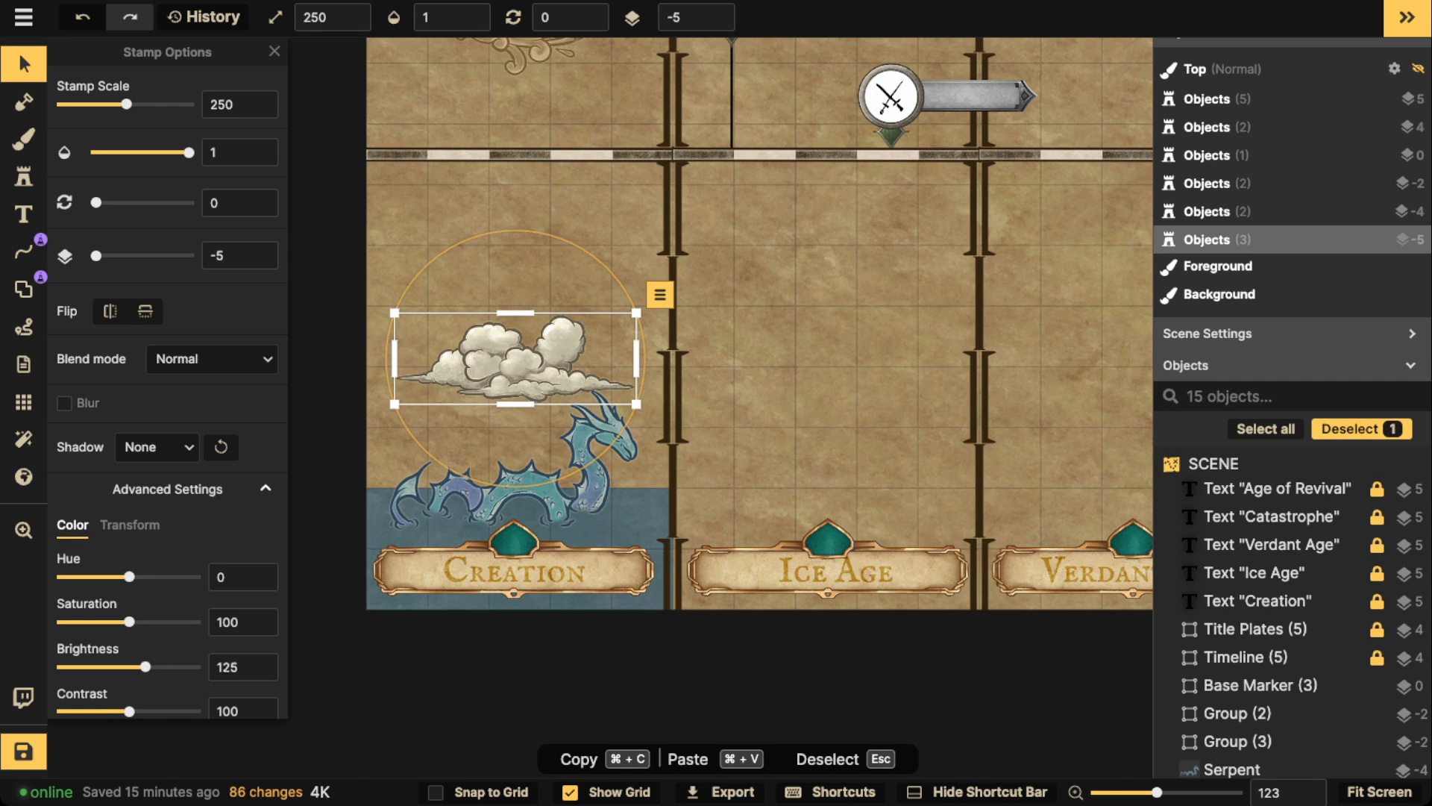
scroll(514, 366, "down", 4)
left_click_drag(515, 366, 569, 445)
key("s")
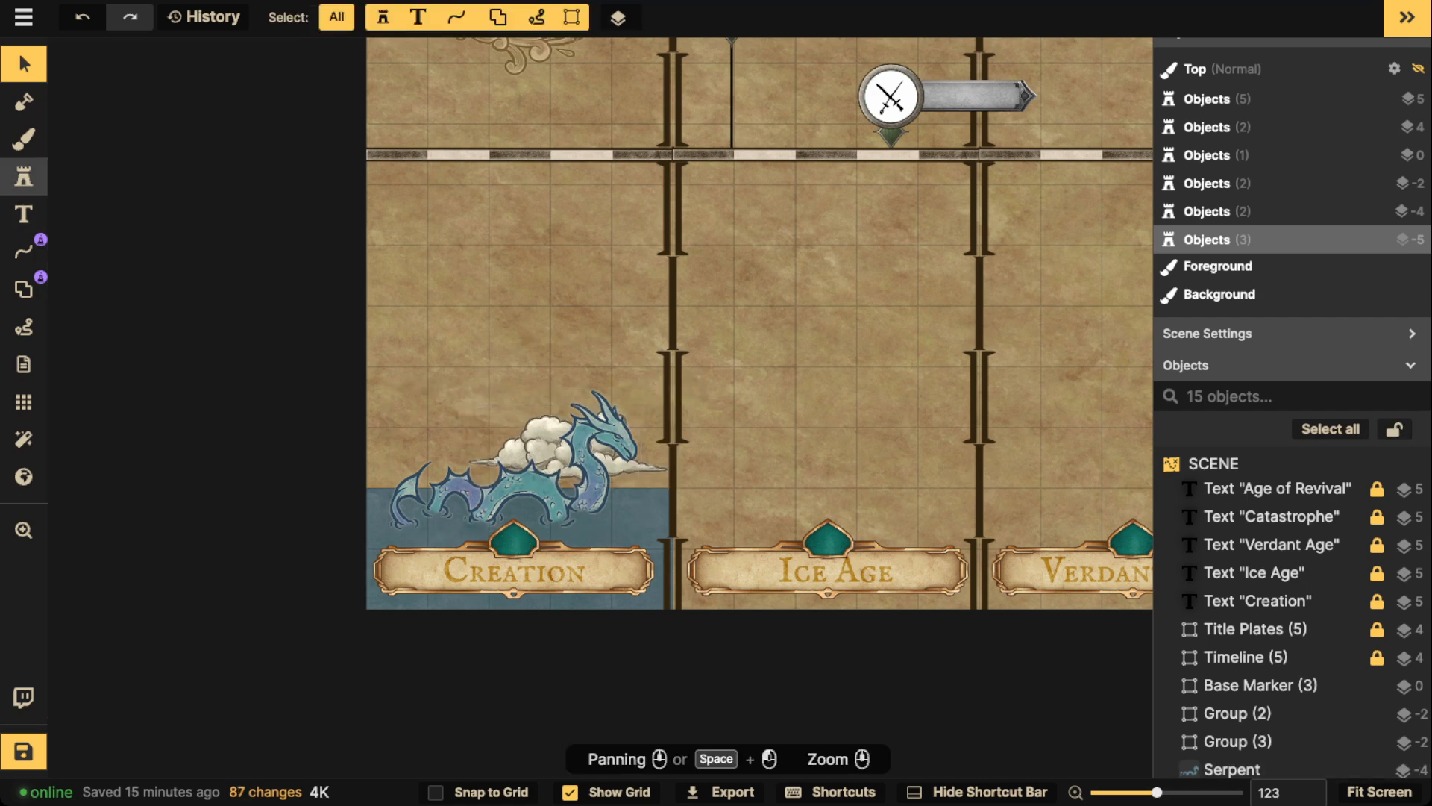
Place two more brightened clouds at scale 210, one behind the sea serpent's tail and one above the serpent.
scroll(445, 453, "up", 1)
scroll(440, 451, "up", 1)
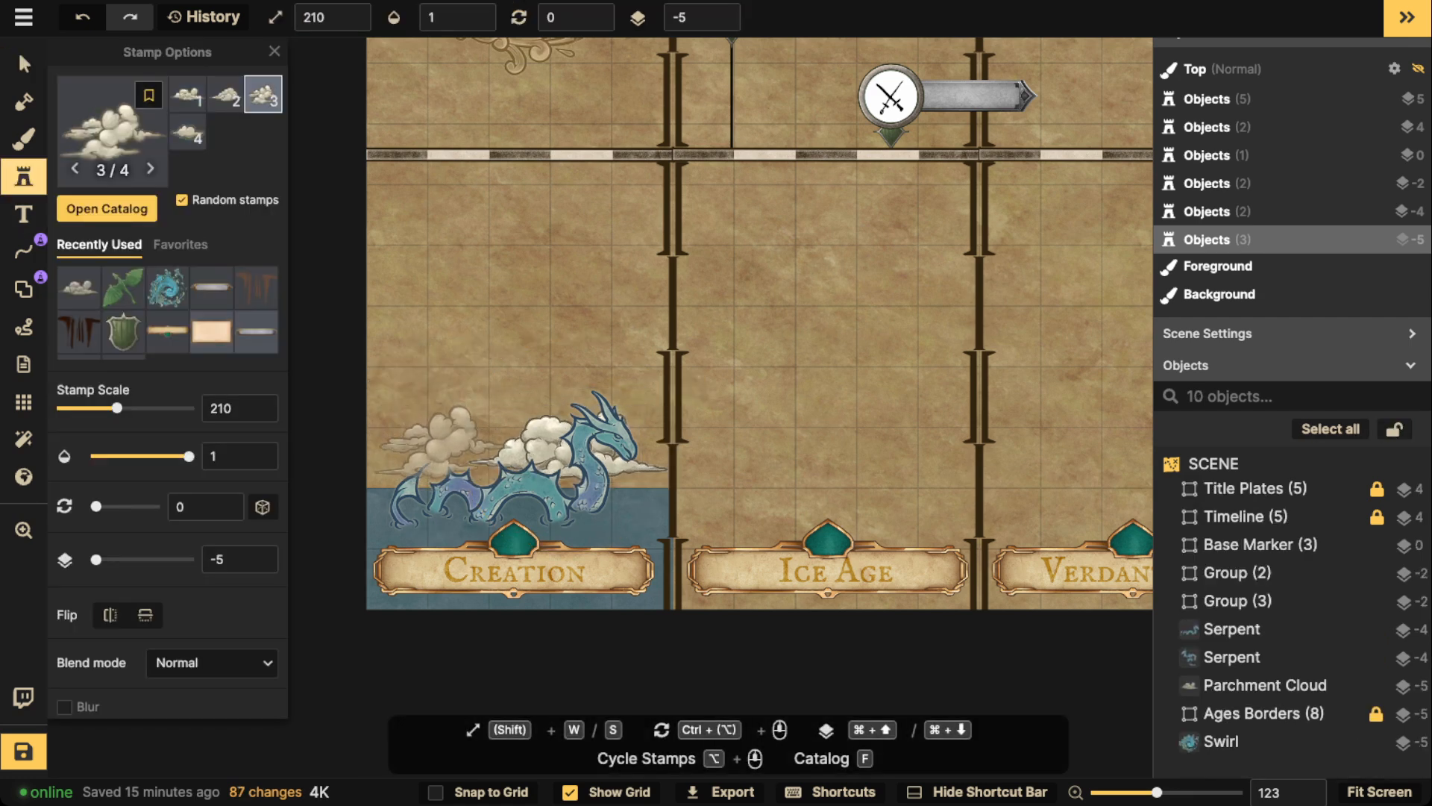
left_click(440, 452)
left_click(521, 315)
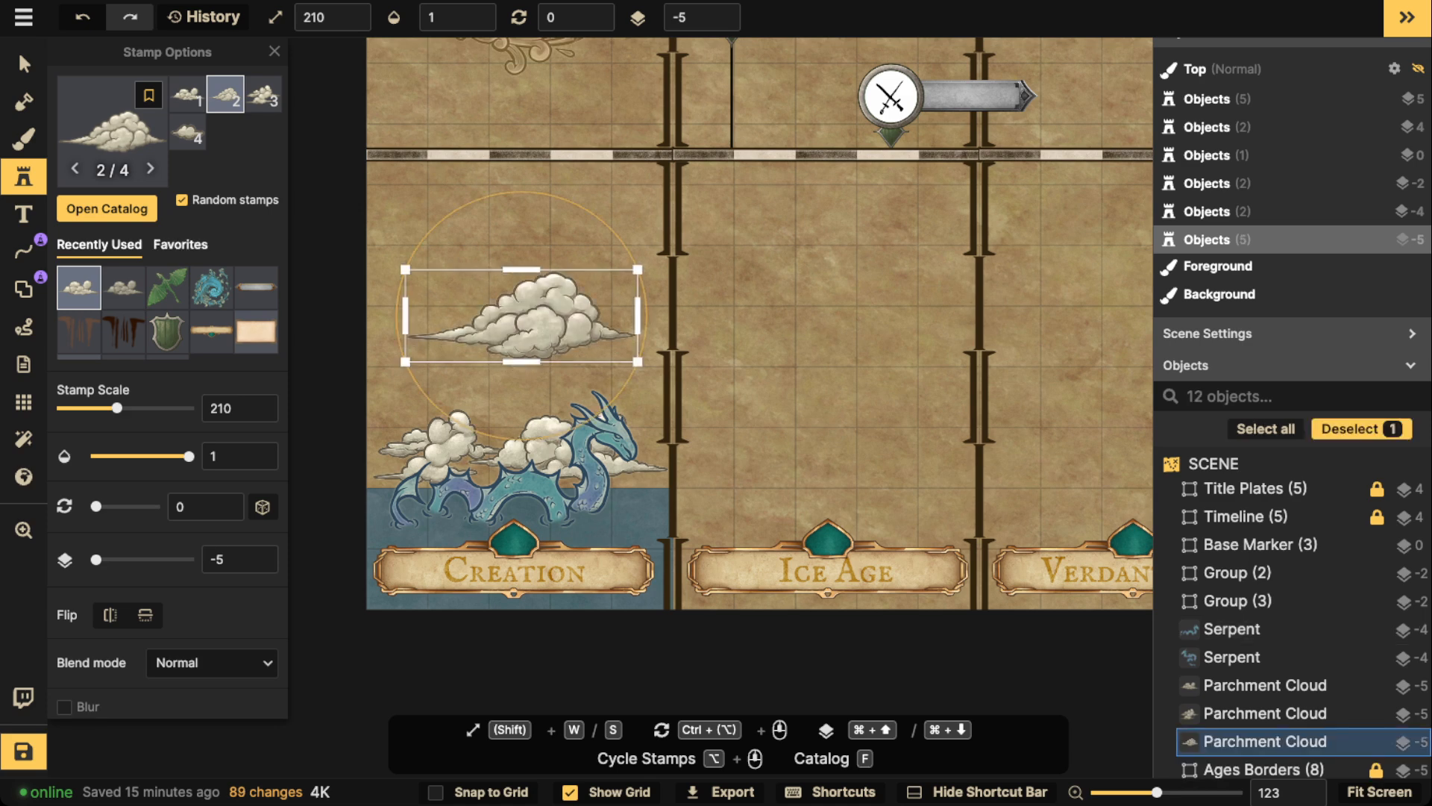
Raise the lower sea serpent and its three clouds together to layer 1.
left_click(23, 64)
left_click(515, 470)
key("Escape")
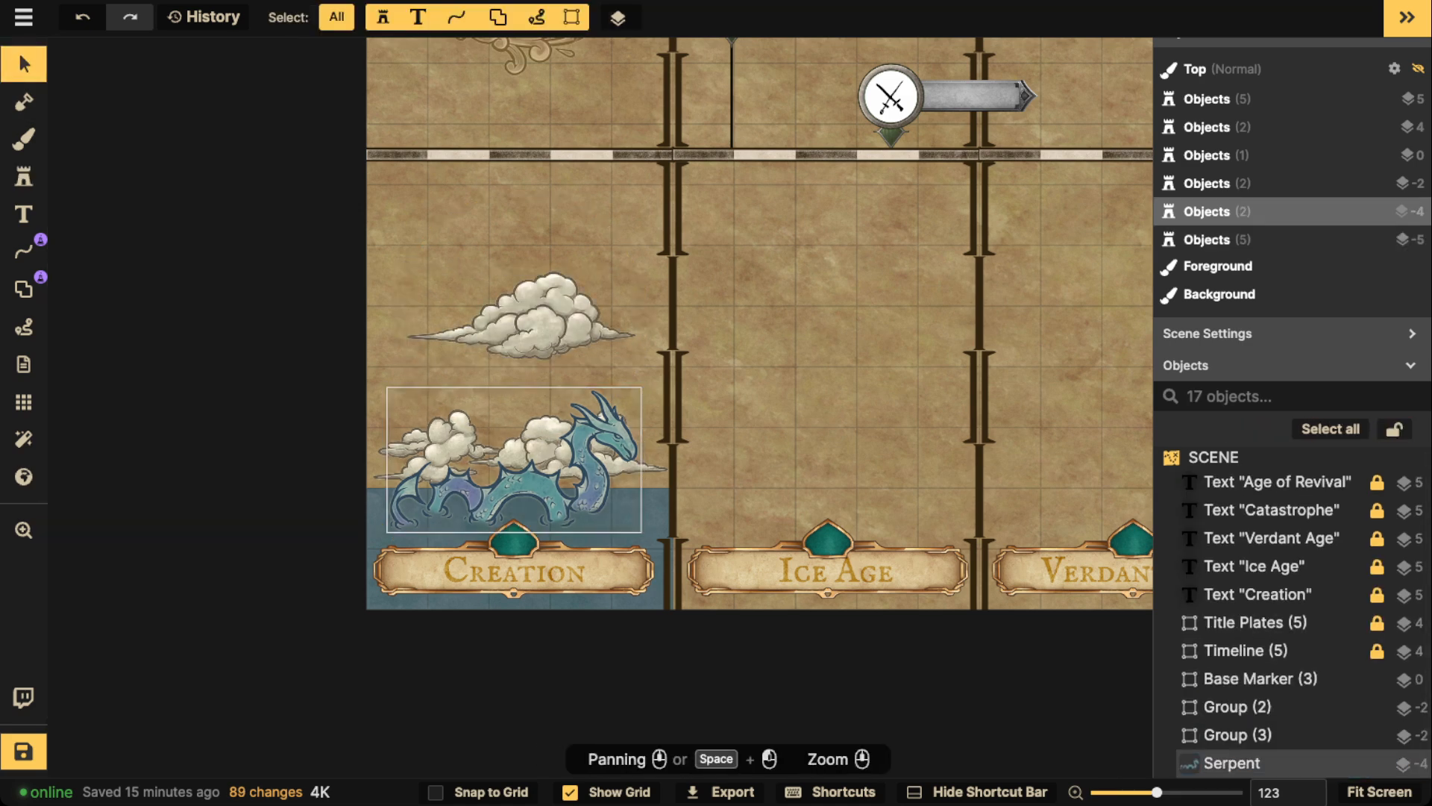
left_click_drag(392, 283, 634, 507)
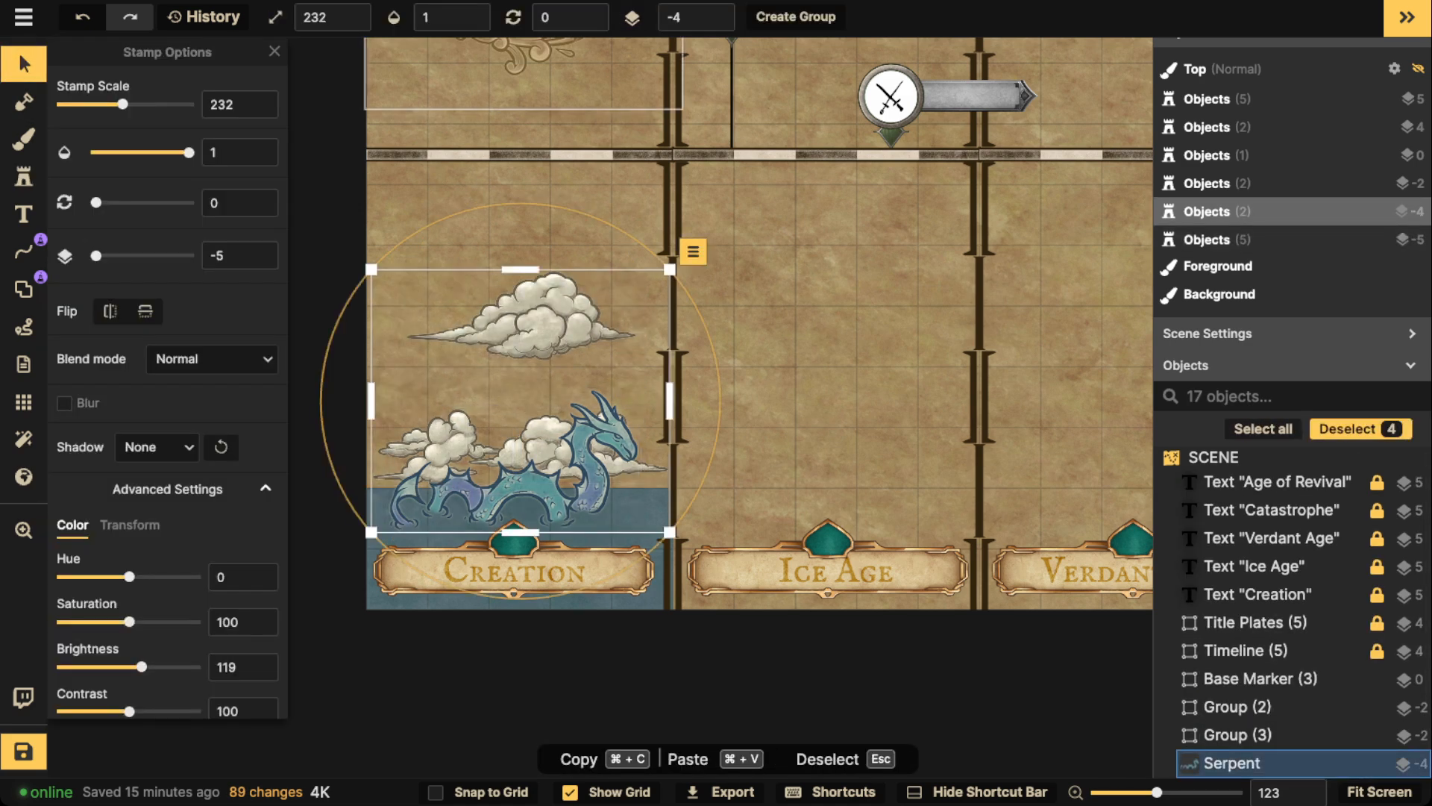
left_click(728, 17)
key("Escape")
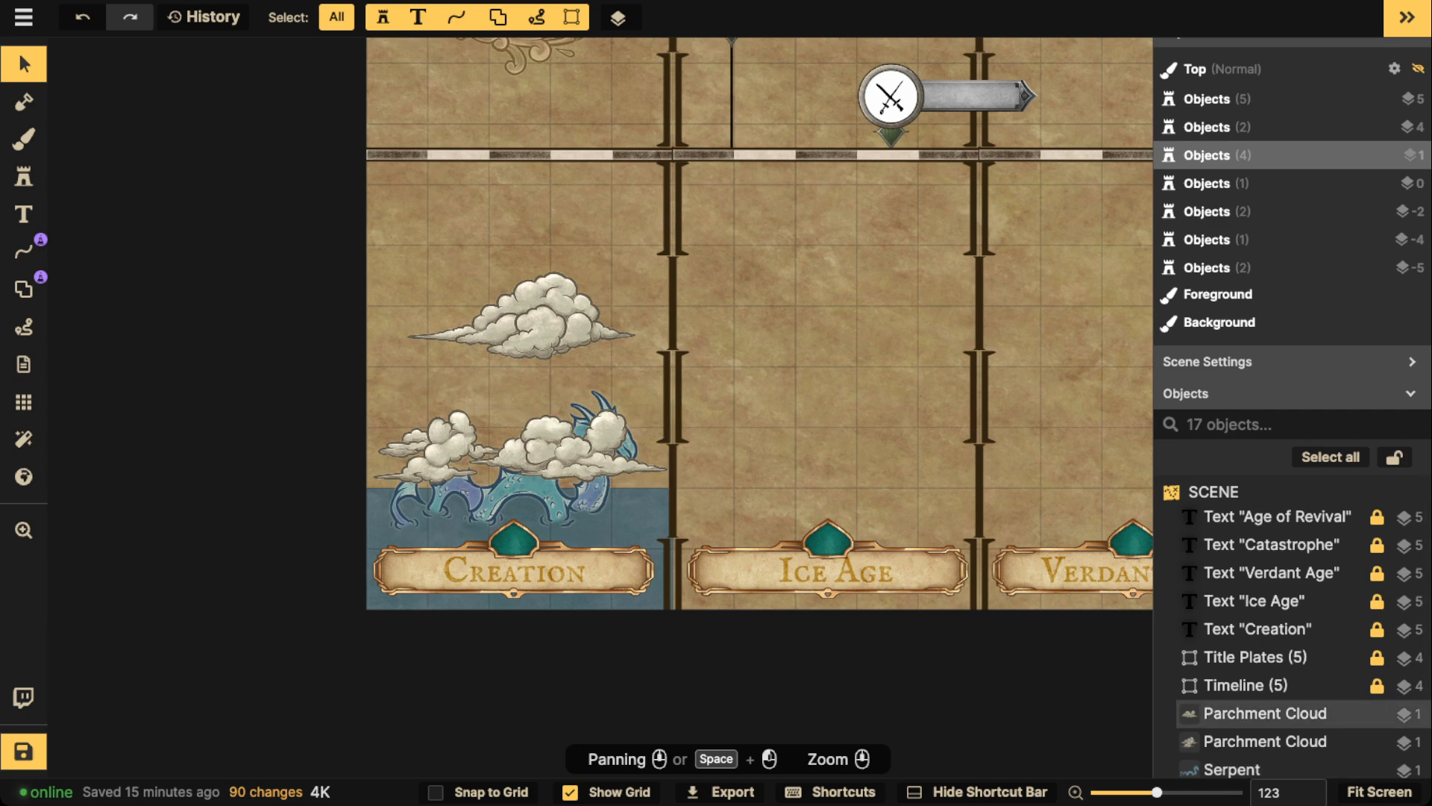
Lower the two clouds overlapping the sea serpent to layer 0 so they sit behind it.
left_click(567, 448)
left_click(425, 447, "shift")
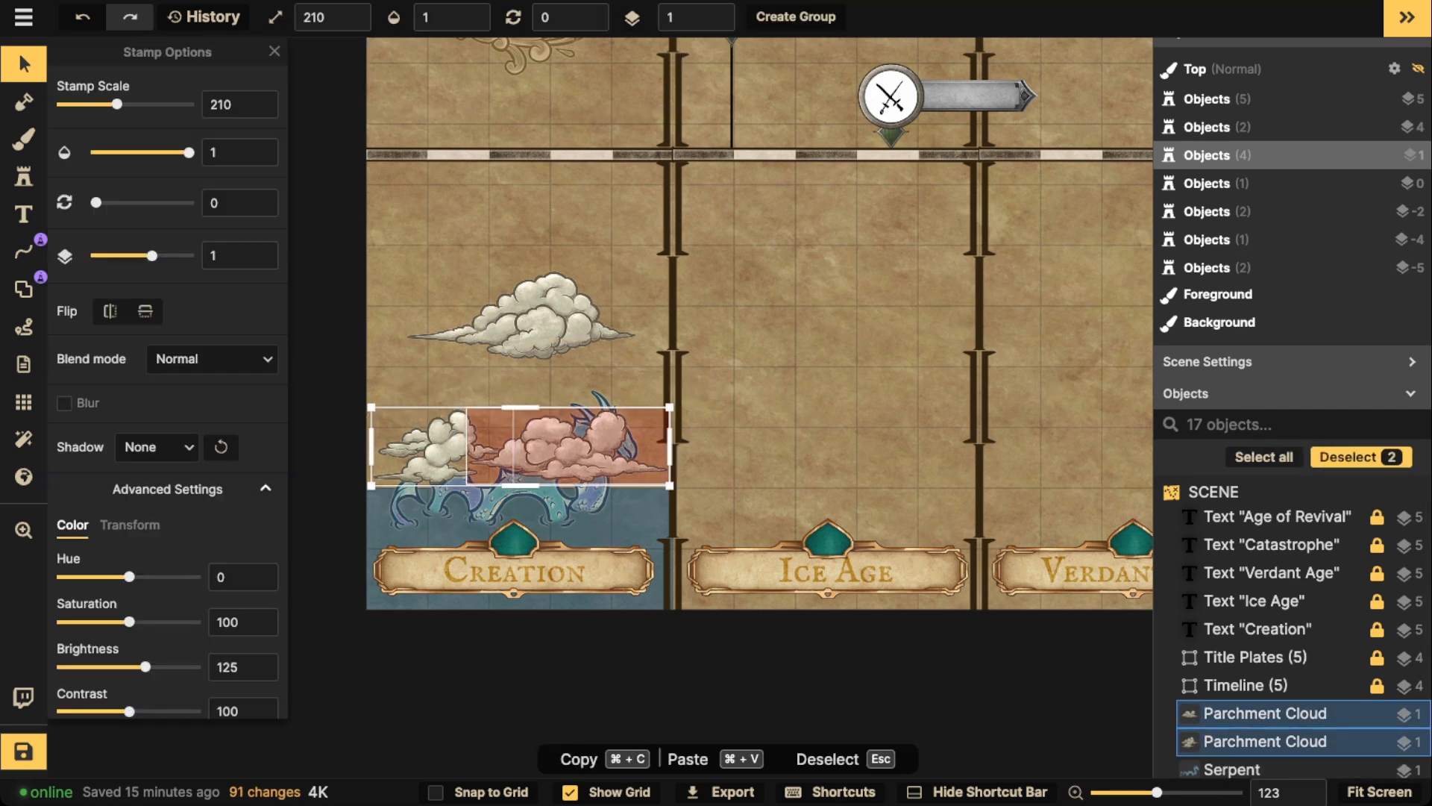
left_click(717, 23)
key("Escape")
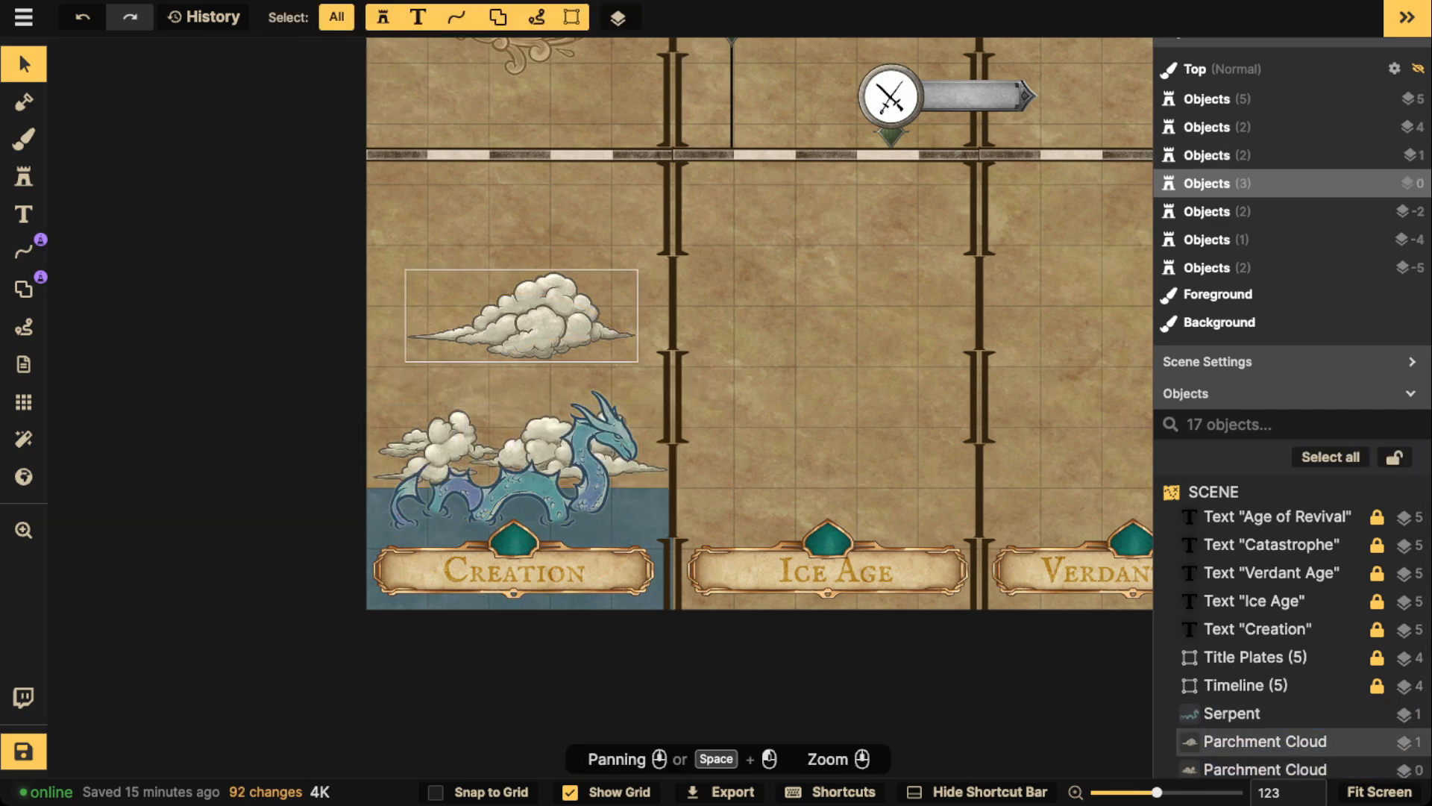
Turn the upper cloud into a dark backdrop behind the serpent's white clouds: layer 0, brightness 77, scale 190.
left_click_drag(537, 321, 563, 296)
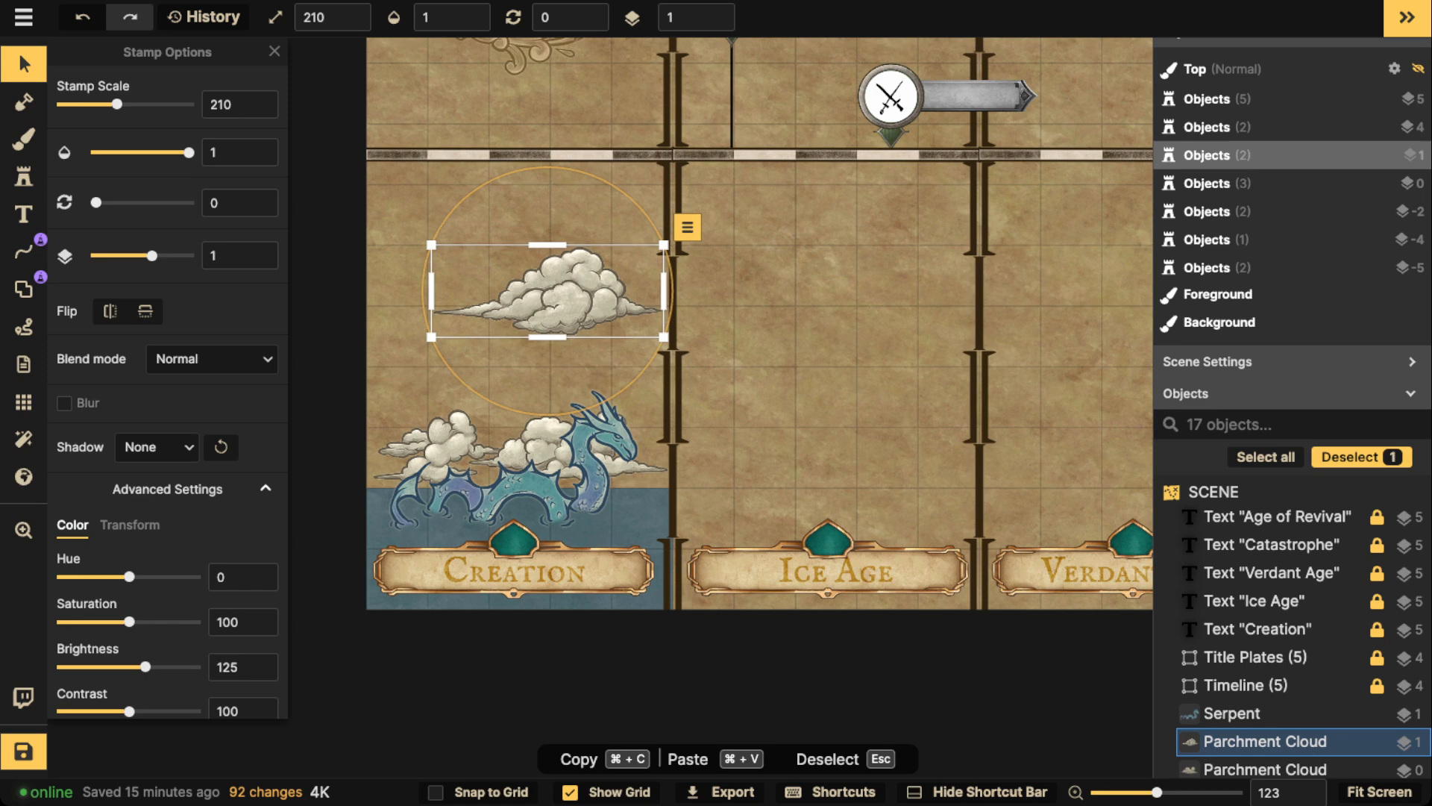
left_click(717, 23)
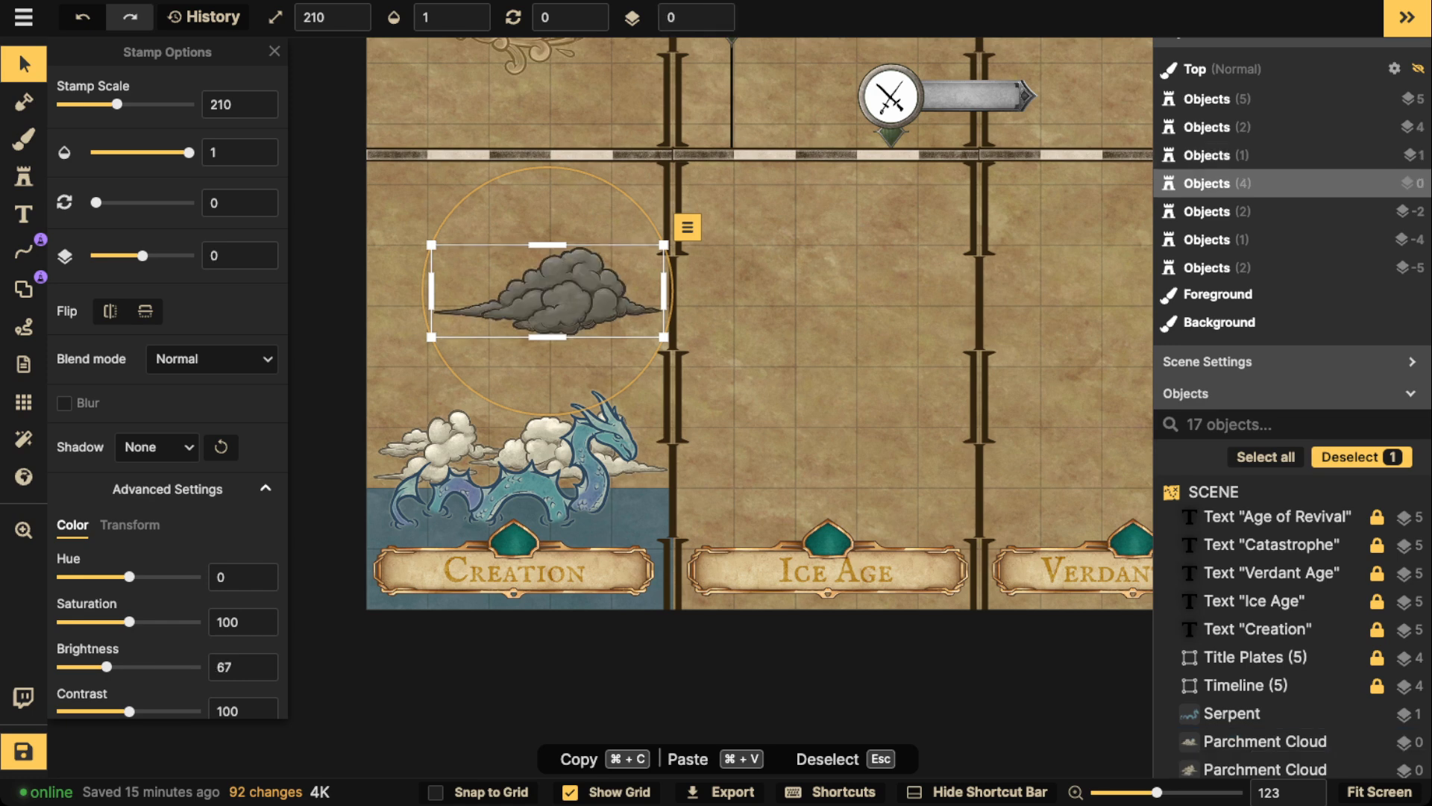
left_click_drag(106, 666, 113, 666)
left_click_drag(547, 291, 522, 420)
scroll(522, 420, "down", 3)
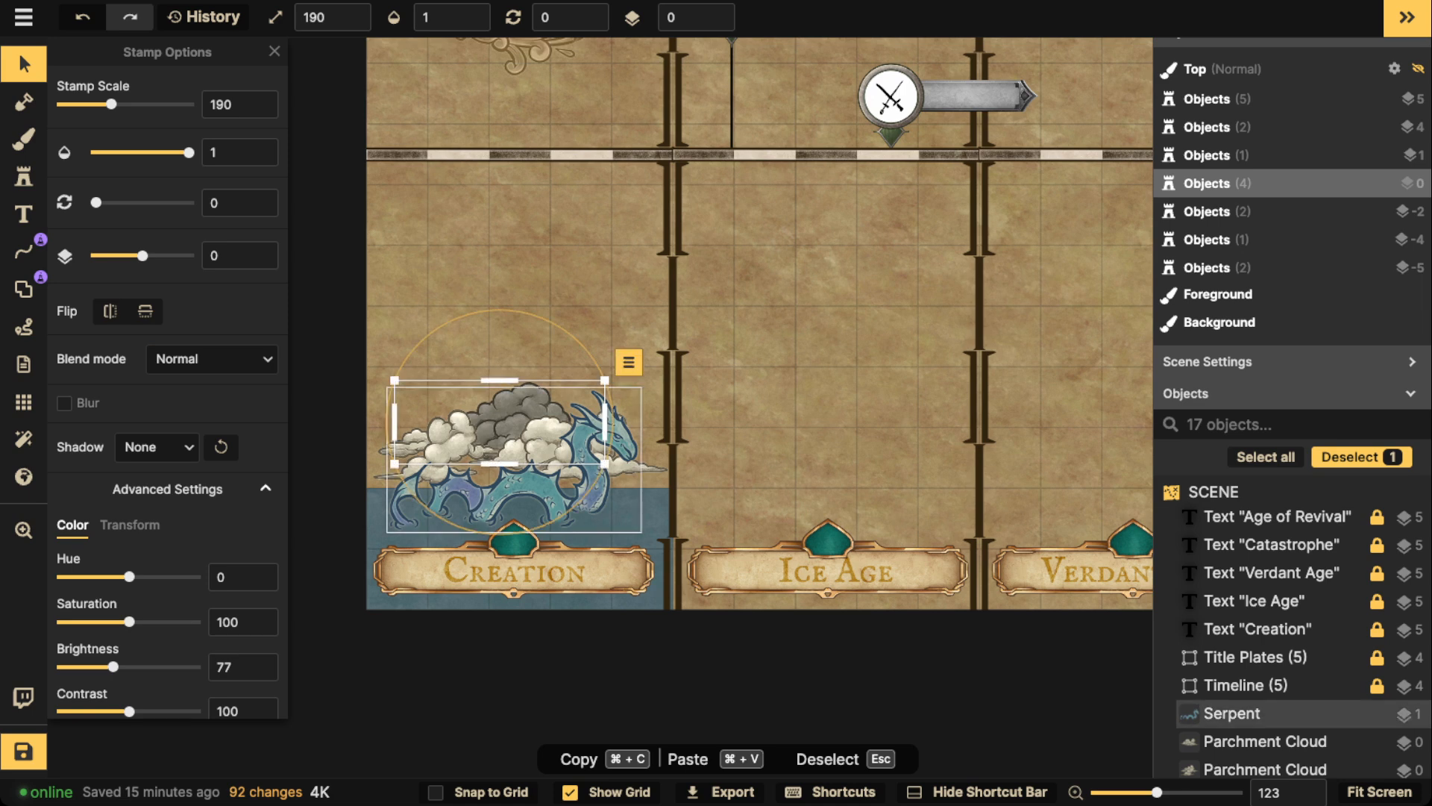
Try a blur with radius 10 on the dark cloud and turn it off again.
left_click(506, 472)
left_click(548, 492)
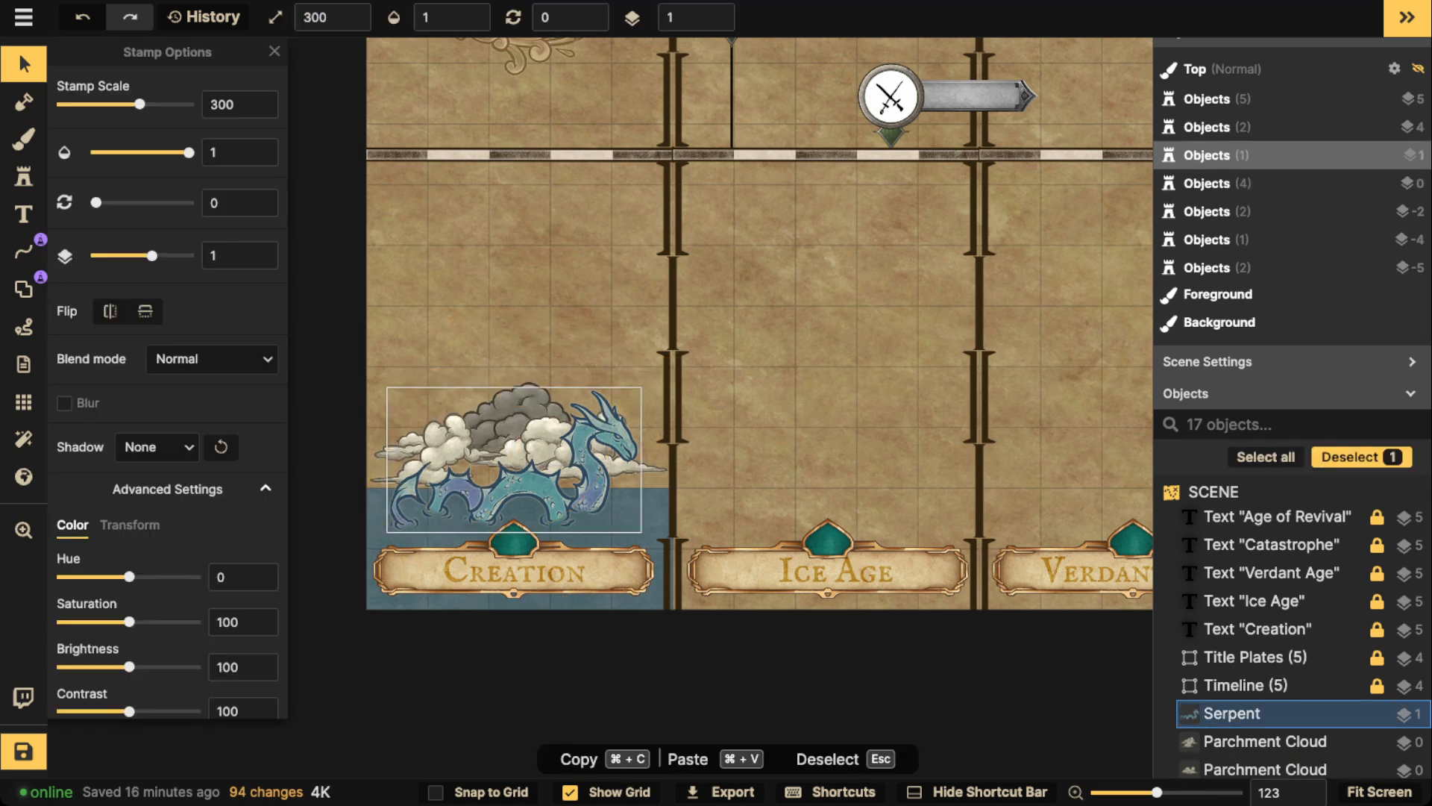
left_click(507, 409)
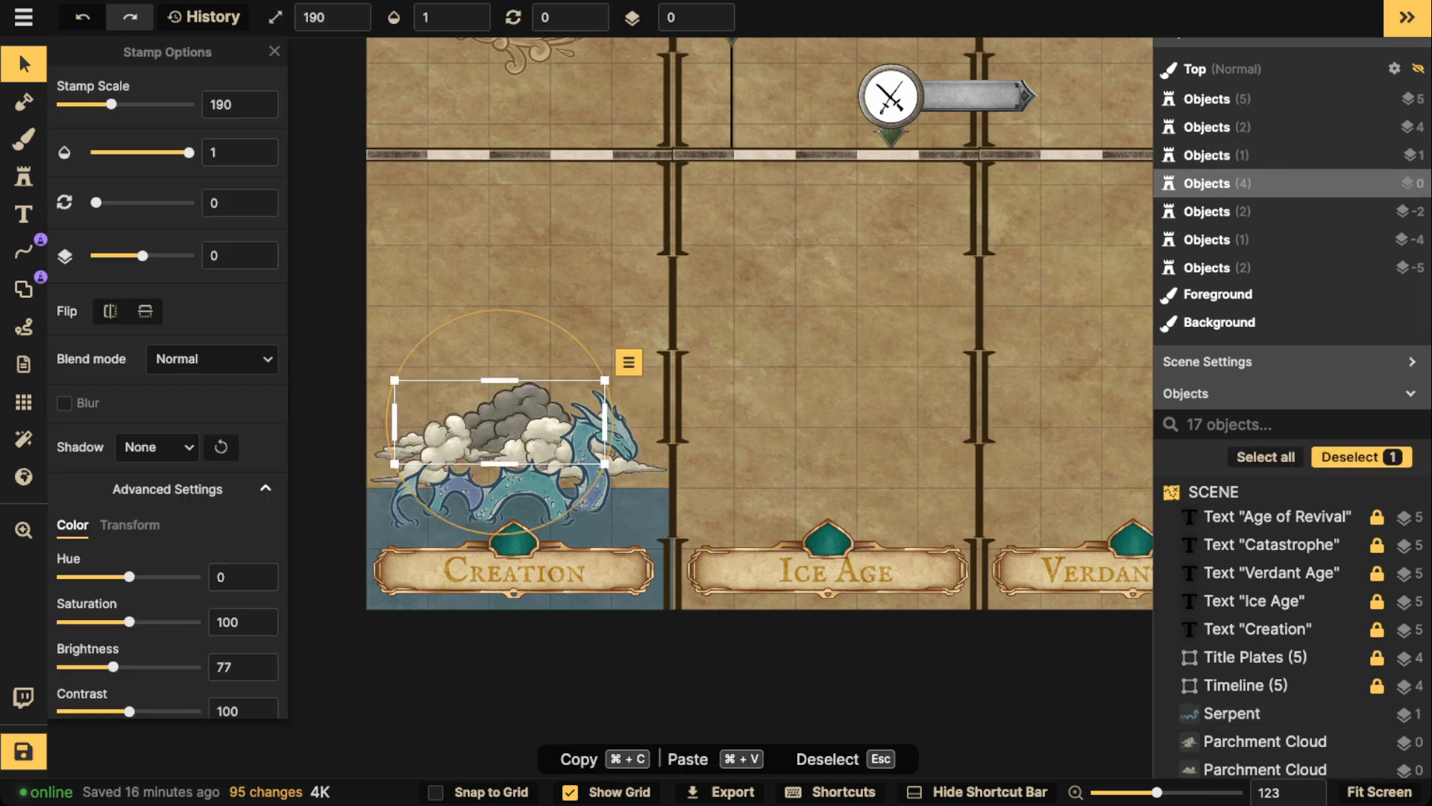
left_click(64, 403)
left_click_drag(515, 410, 520, 412)
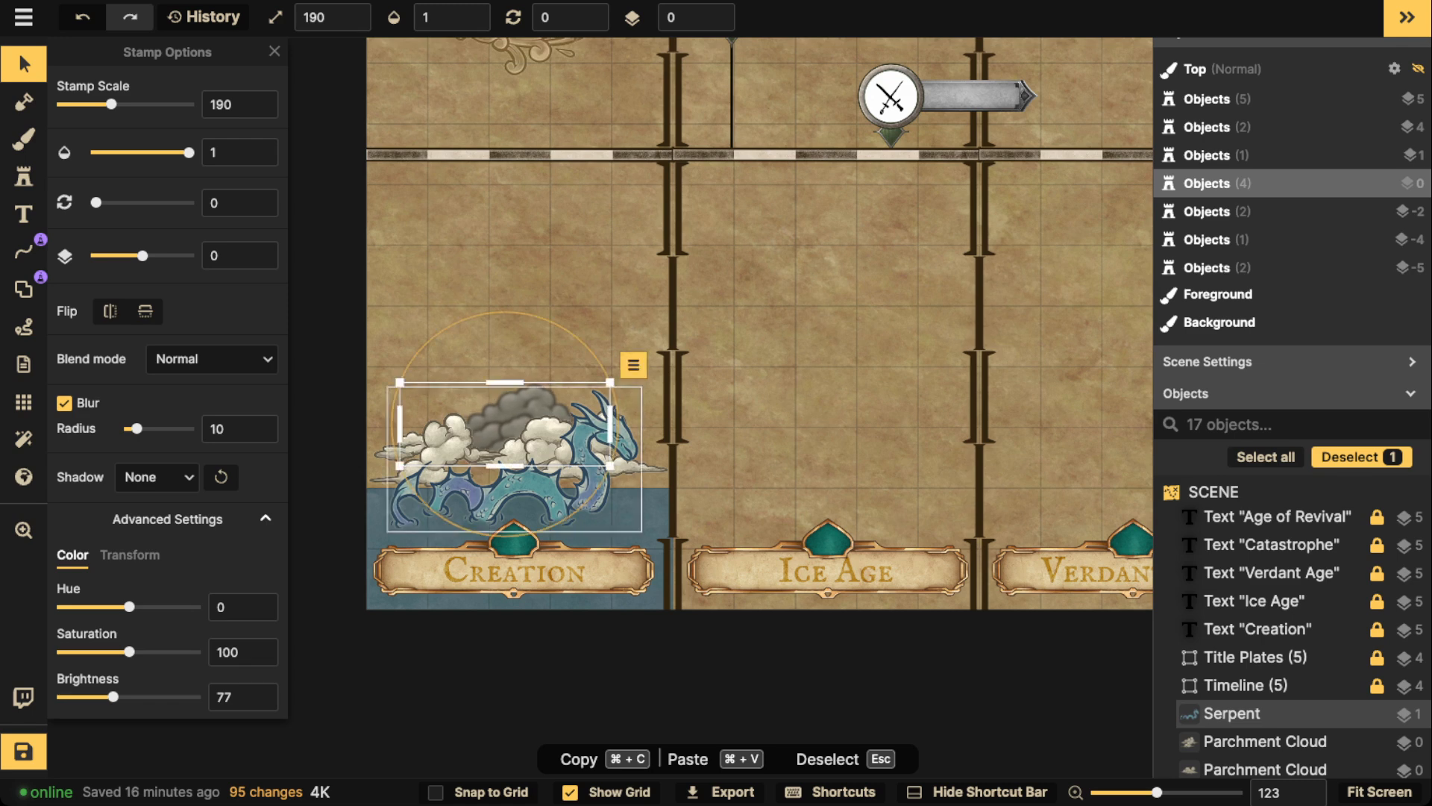
left_click(64, 403)
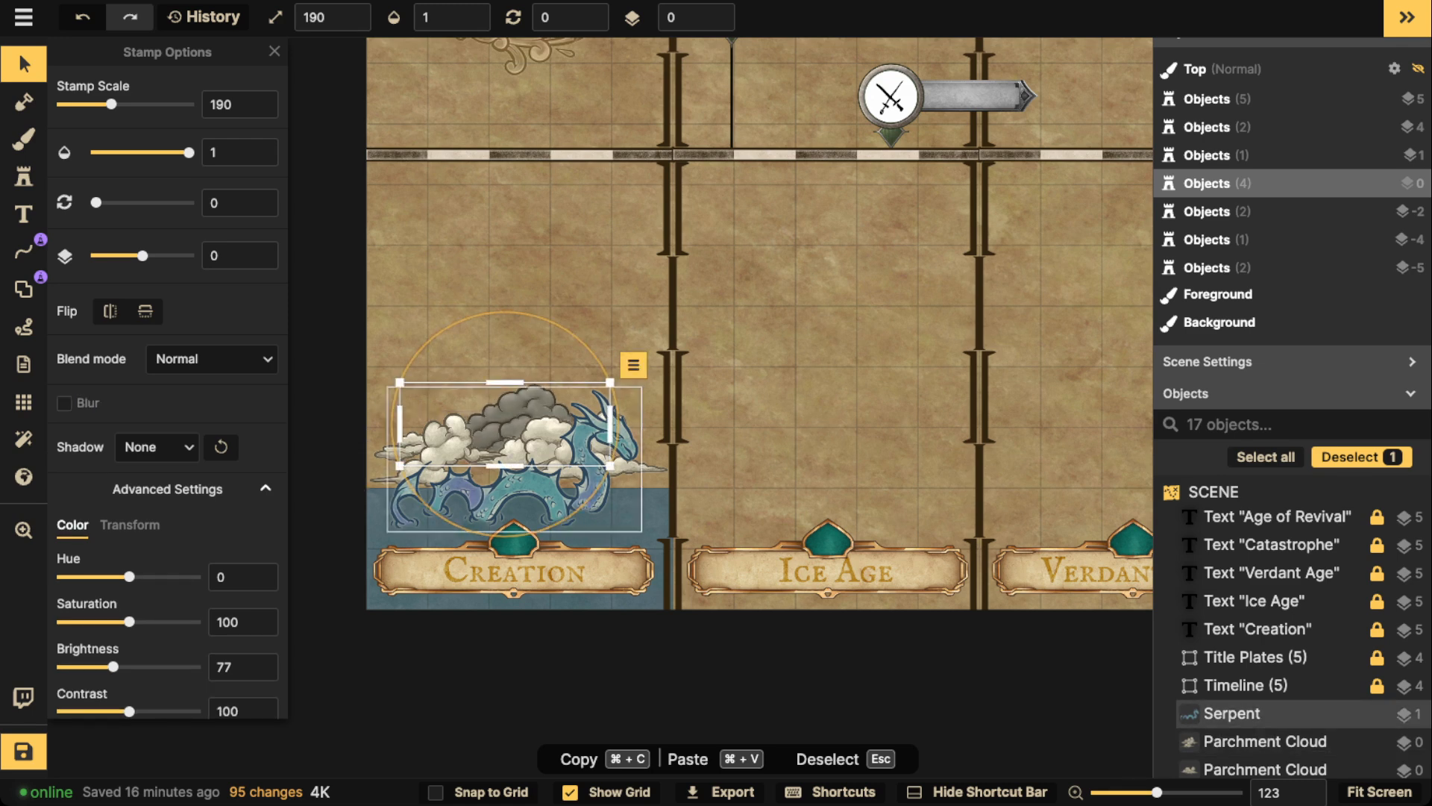
left_click_drag(520, 413, 513, 409)
Nudge the cloud above the serpent's tail slightly inward and move the sea serpent a little lower into the water.
left_click(437, 444)
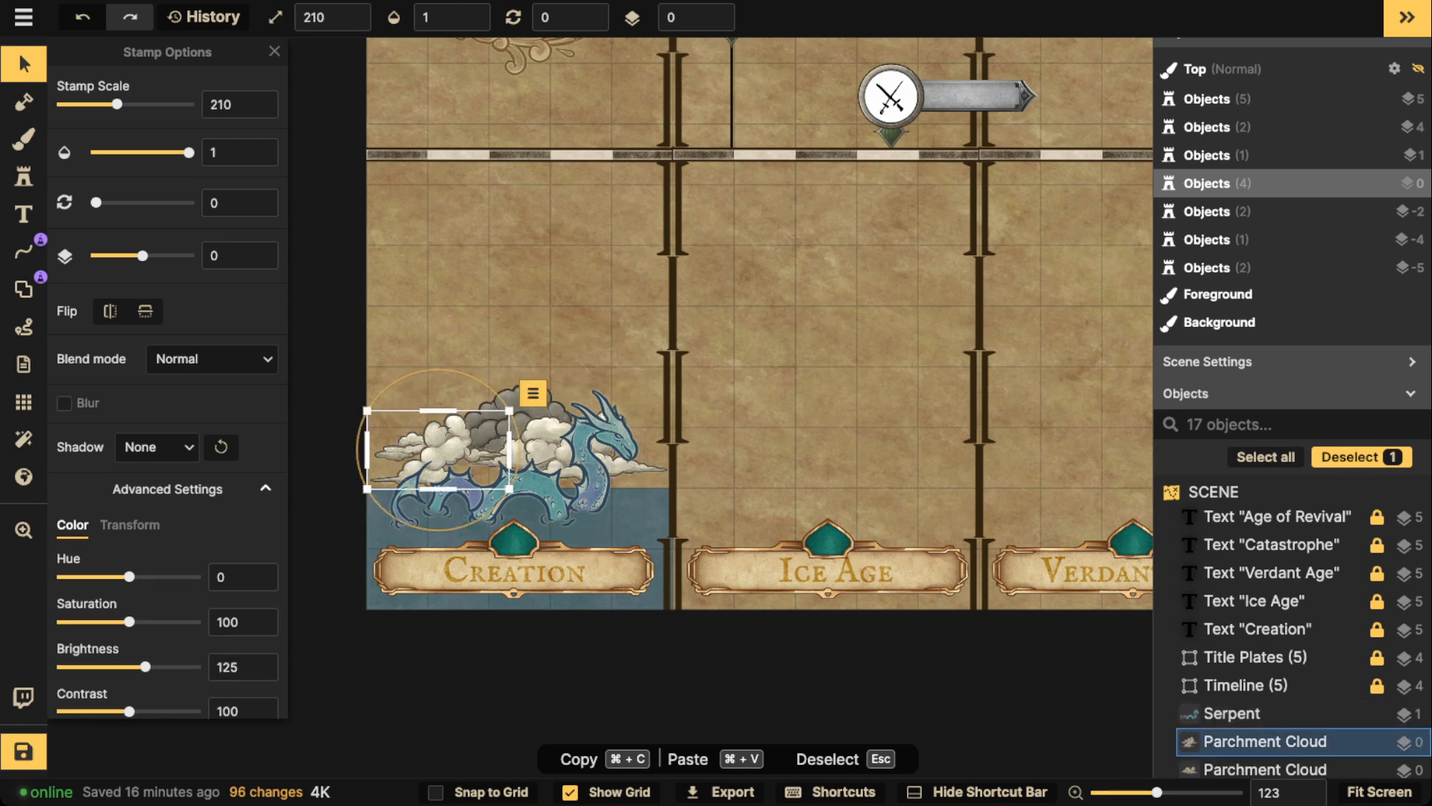
left_click_drag(437, 444, 444, 443)
key("Escape")
left_click(552, 440)
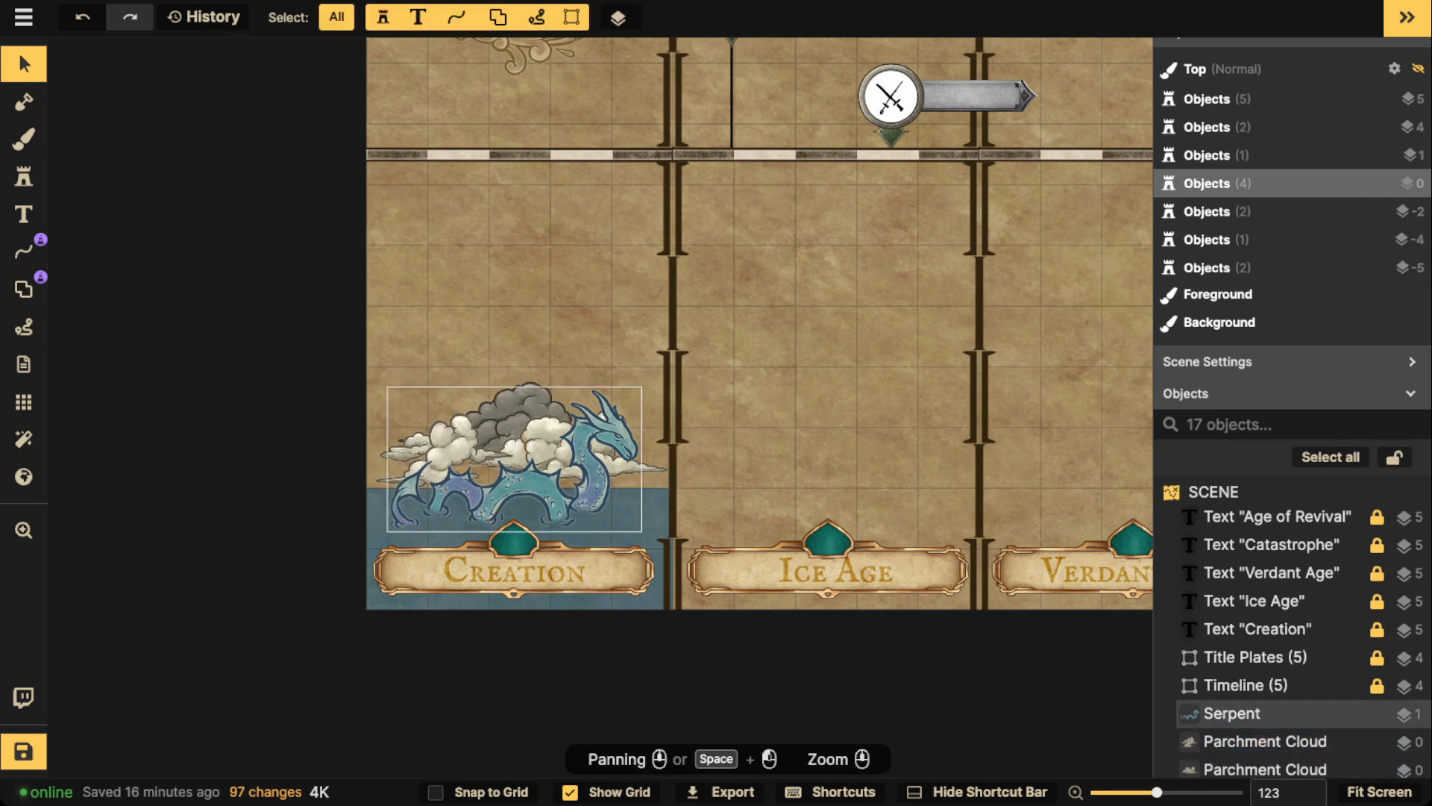
left_click_drag(526, 492, 524, 500)
Place two small brightened clouds on layer 0, one above the serpent's tail at scale 210 and one by its horns at scale 270.
left_click(440, 447)
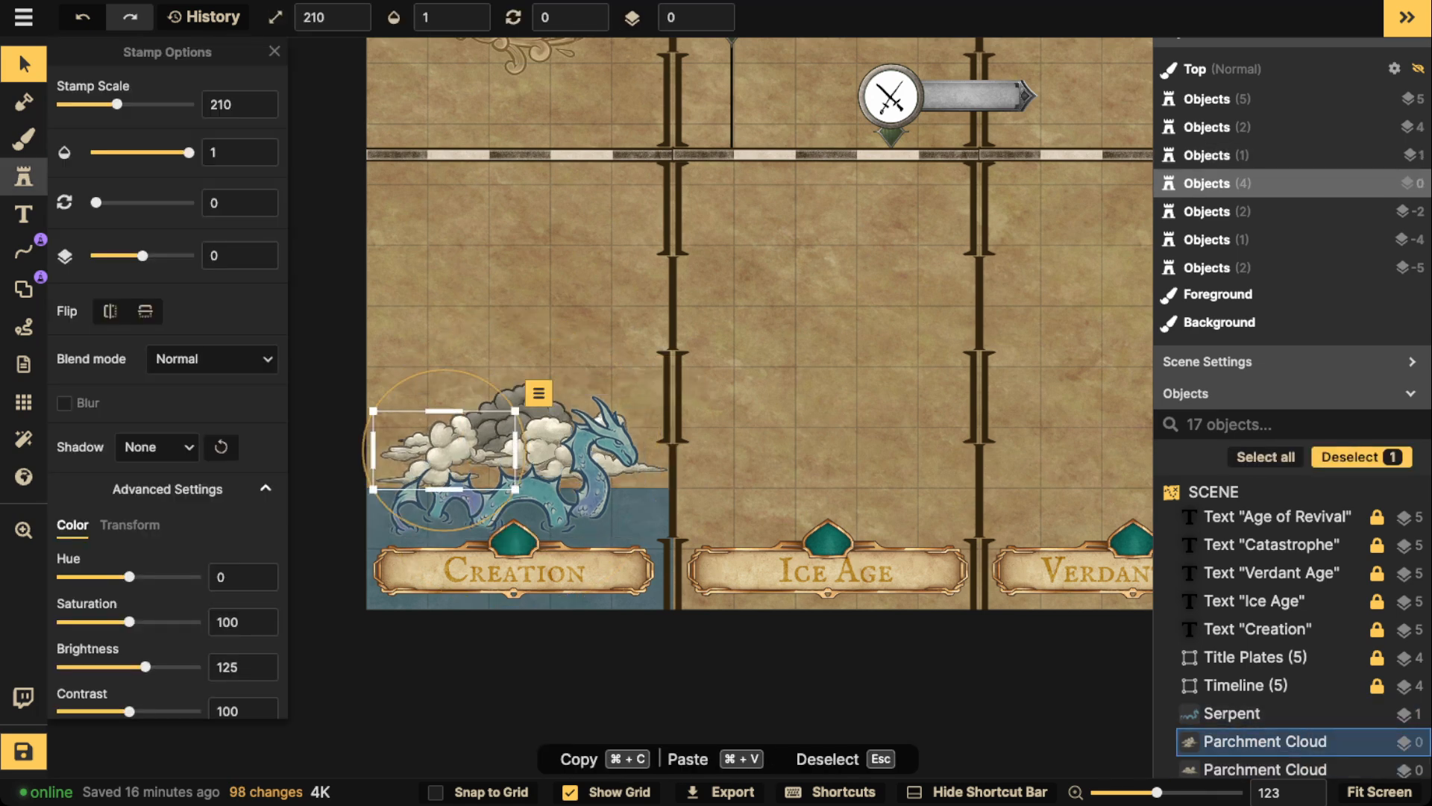
left_click(24, 177)
scroll(433, 364, "up", 3)
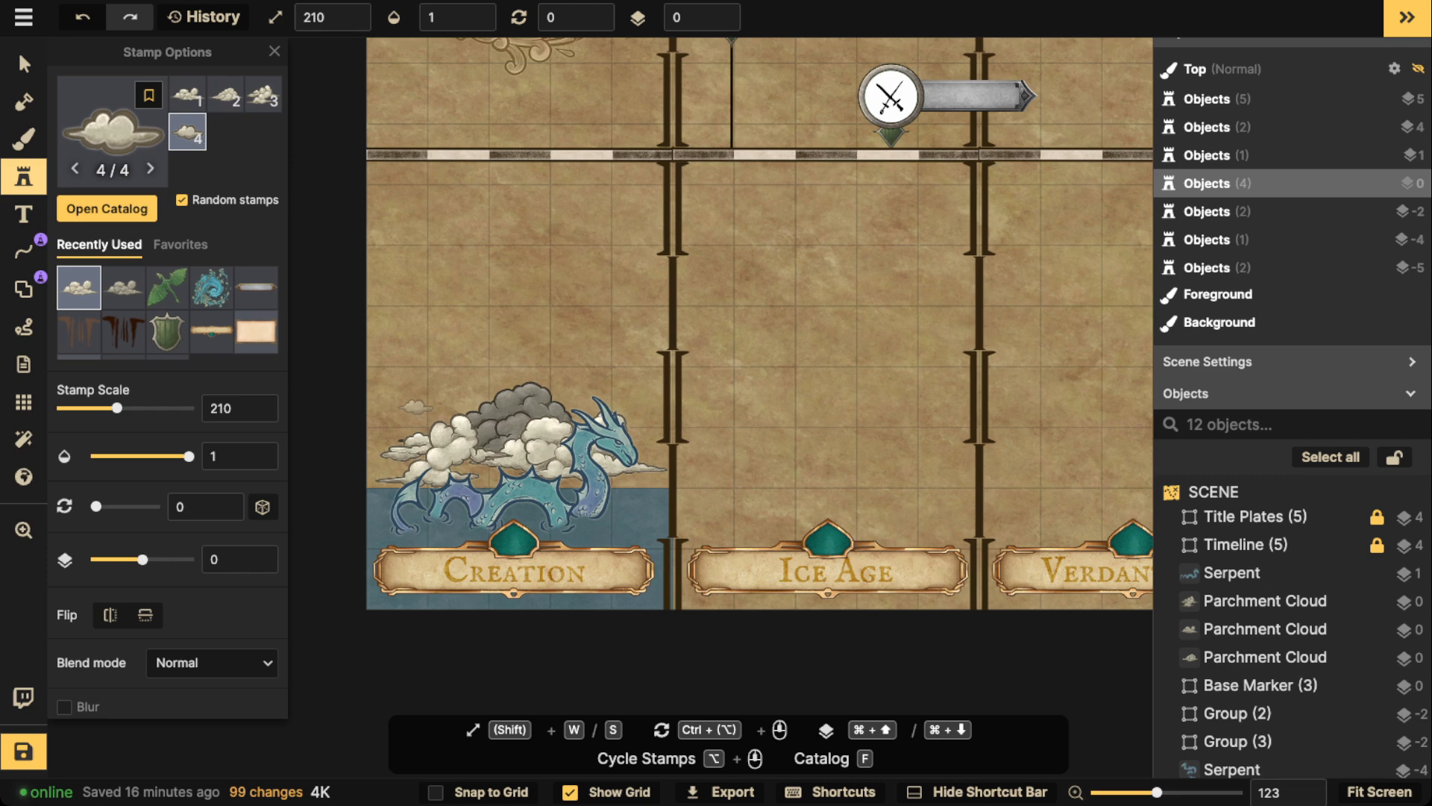
left_click(634, 373)
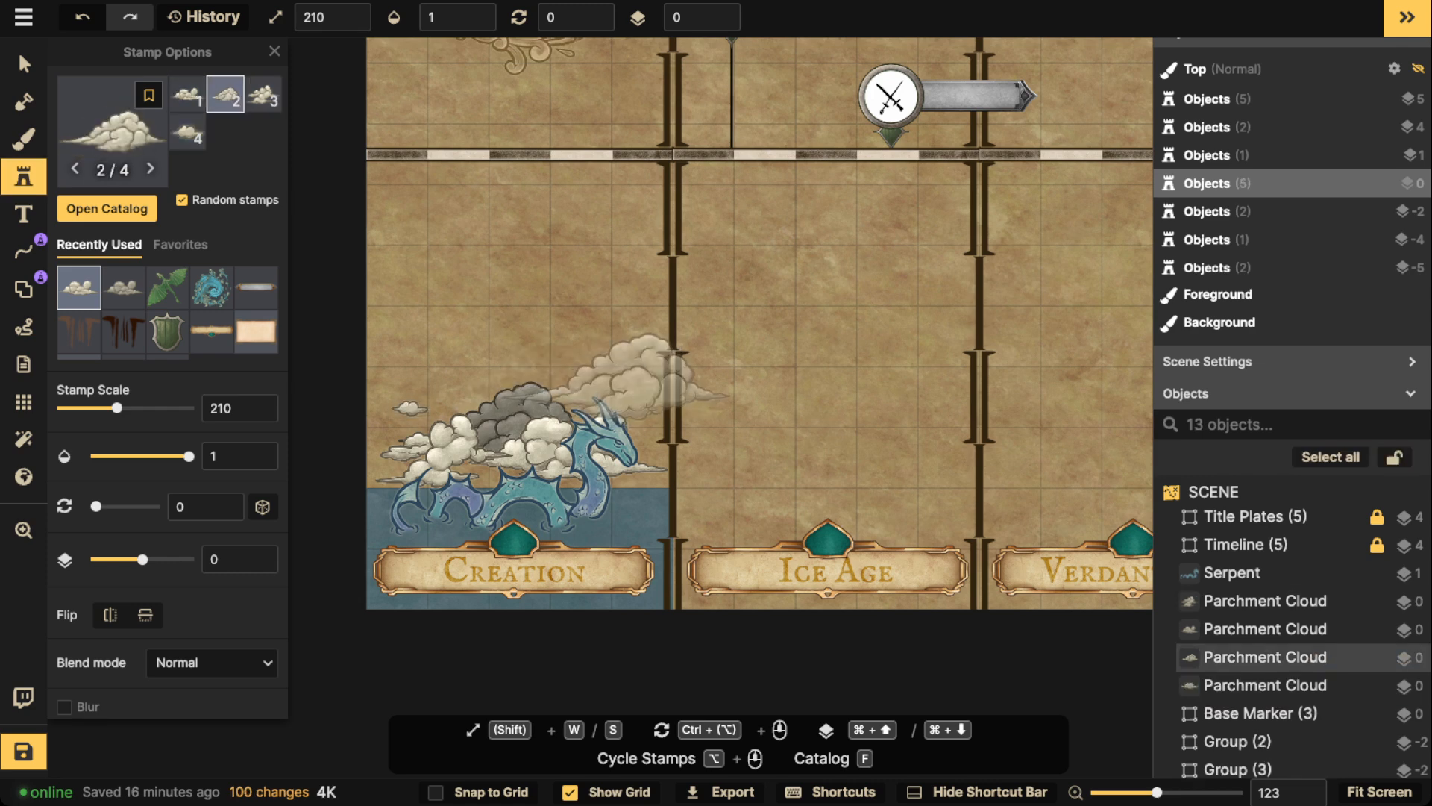
scroll(634, 373, "down", 2)
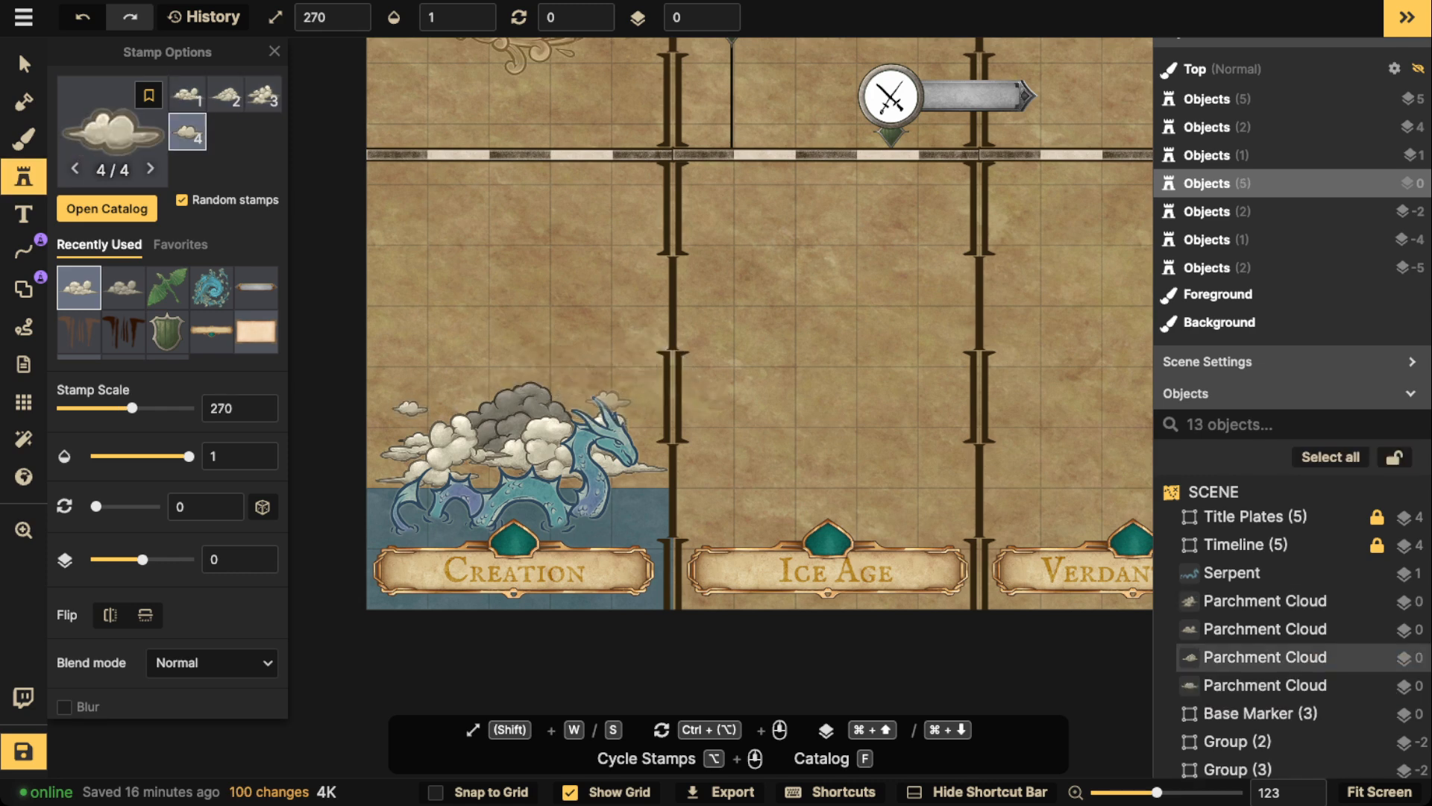
left_click(605, 401)
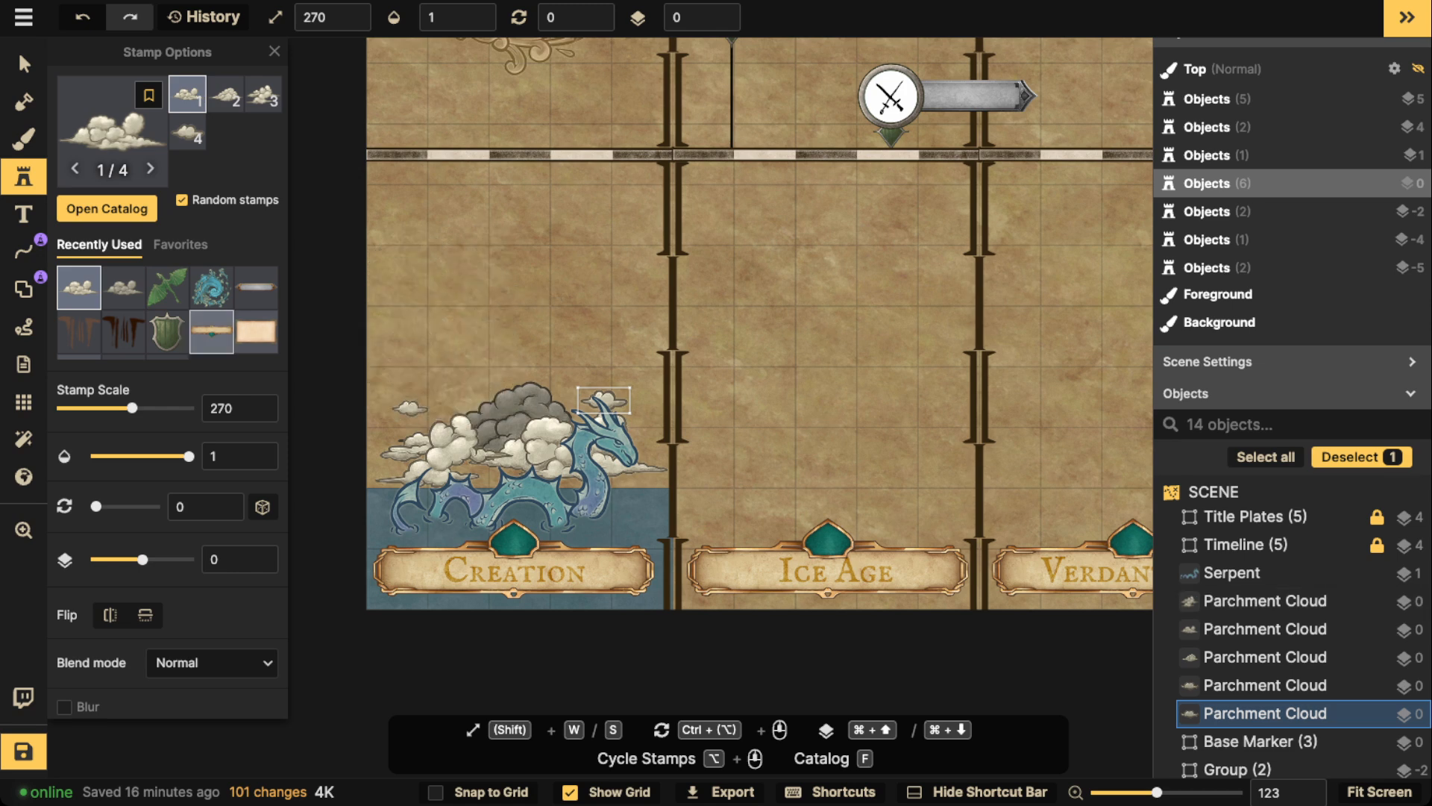
Swap the two small clouds so the larger floats above the serpent's tail and the smaller beside its head.
left_click(18, 51)
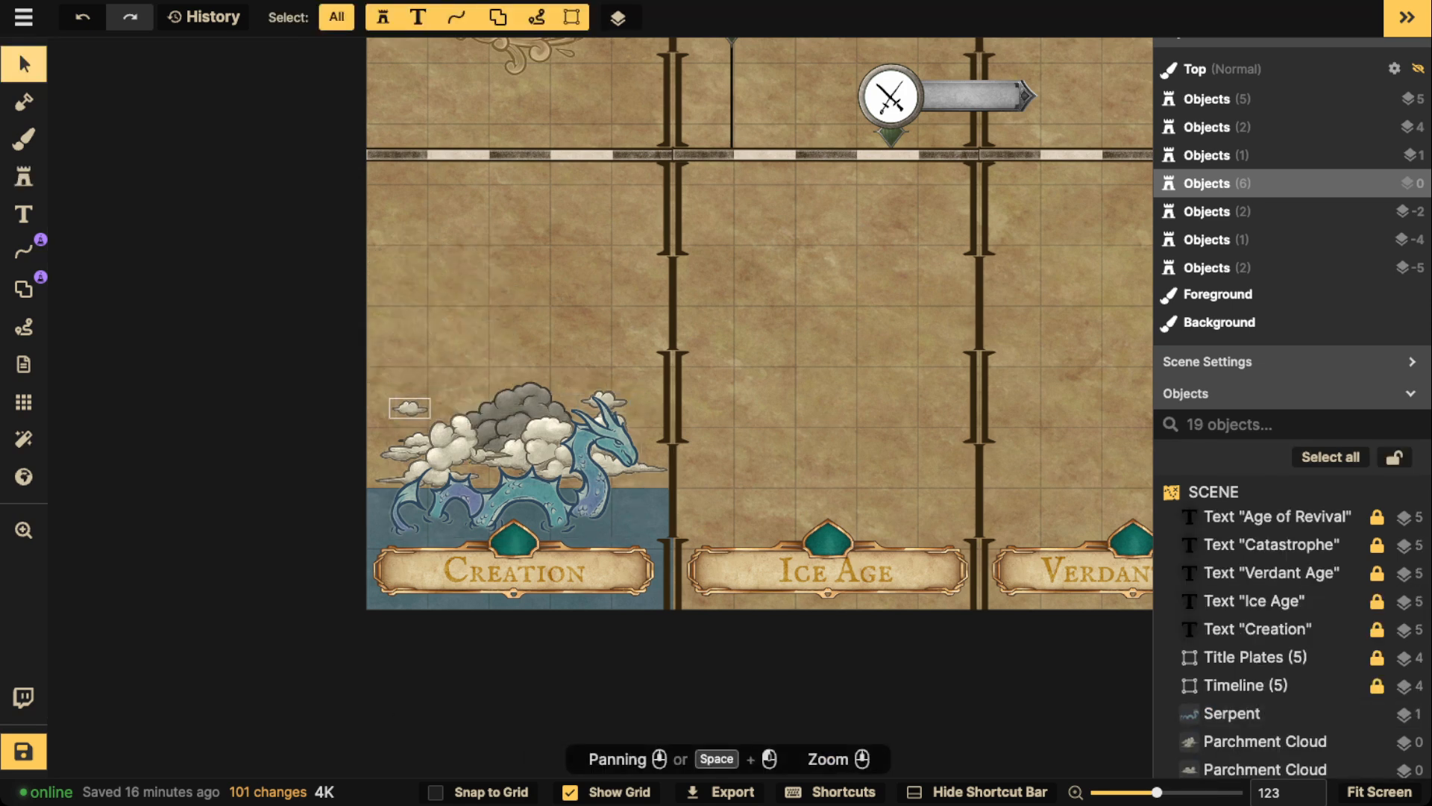
left_click_drag(637, 414, 414, 402)
key("Escape")
left_click(640, 414)
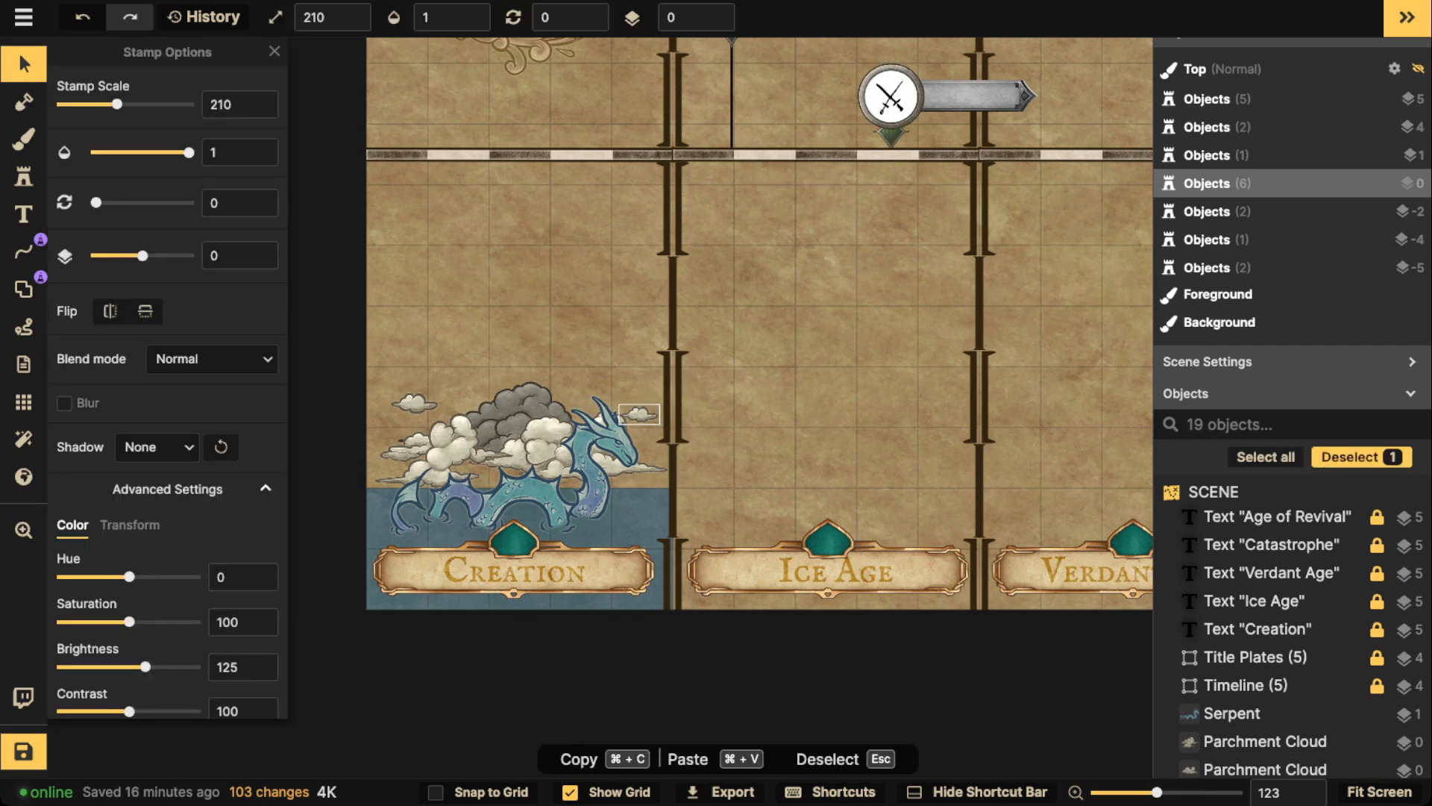
left_click_drag(638, 408, 638, 406)
key("Escape")
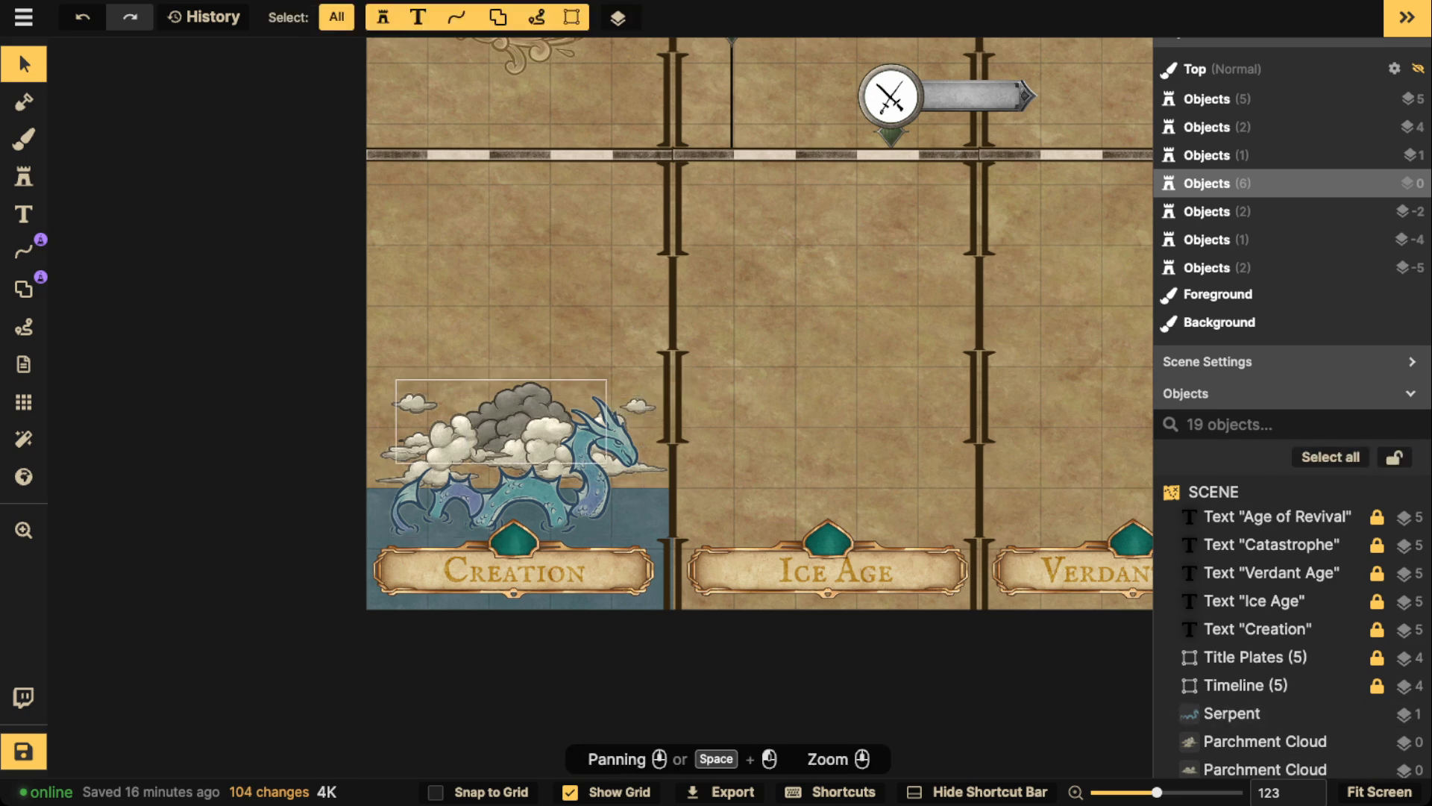
left_click(414, 403)
key("Escape")
Hide the map grid.
left_click_drag(414, 403, 369, 461)
scroll(435, 384, "down", 3)
left_click(23, 402)
left_click(64, 85)
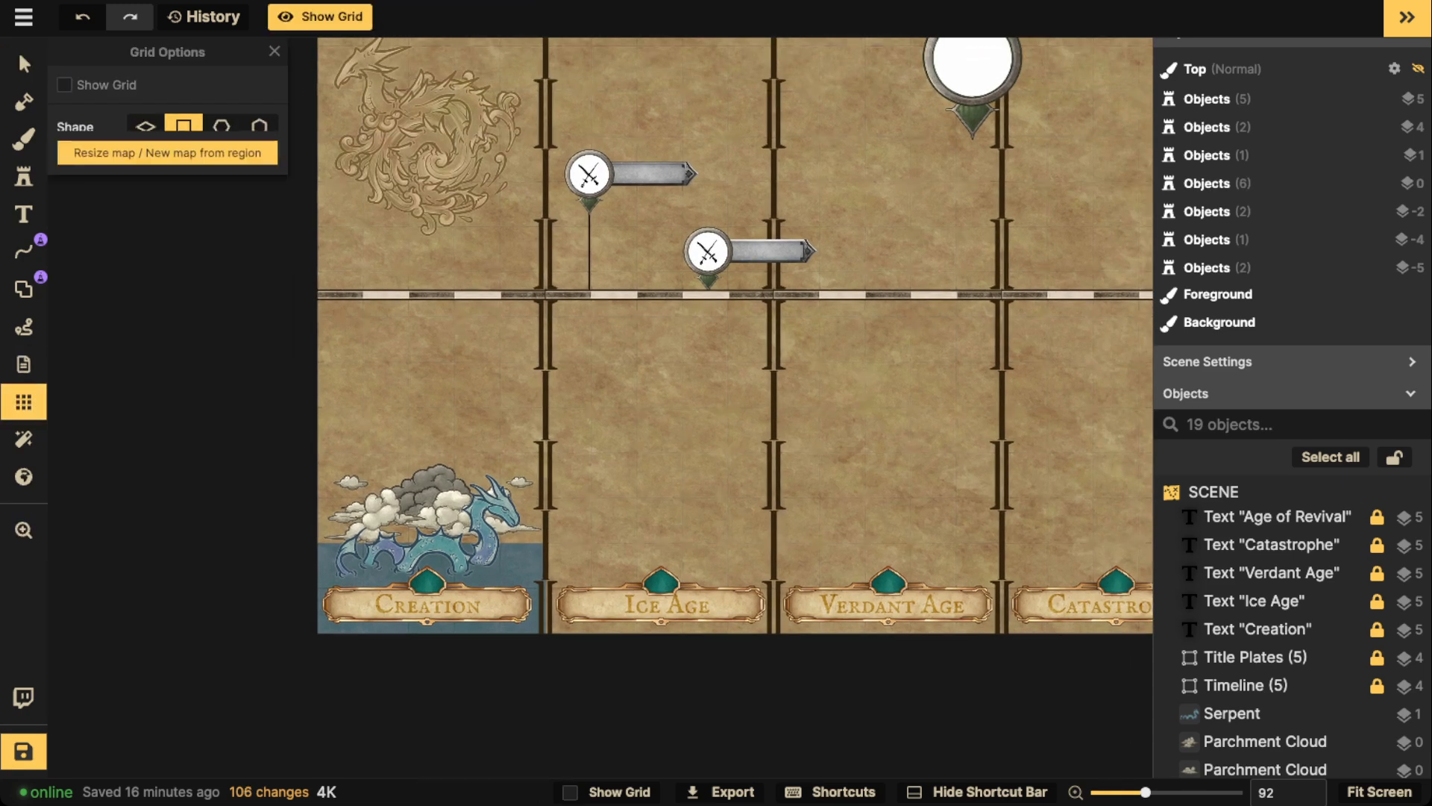
Paint the ocean in the Creation section with the White Water Alpha brush texture on the background layer.
scroll(317, 302, "down", 1)
left_click_drag(318, 302, 434, 247)
scroll(543, 481, "up", 6)
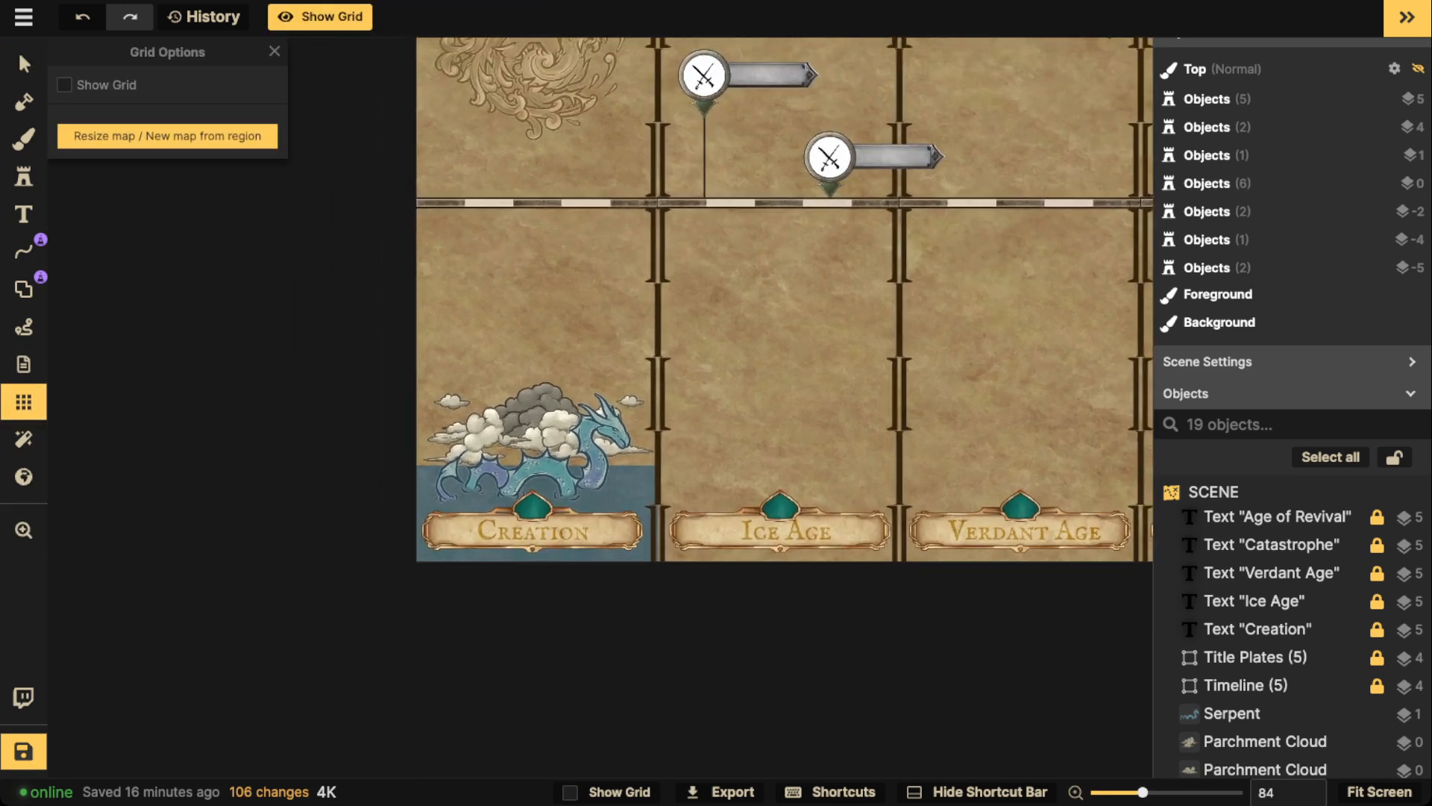
left_click_drag(544, 482, 533, 400)
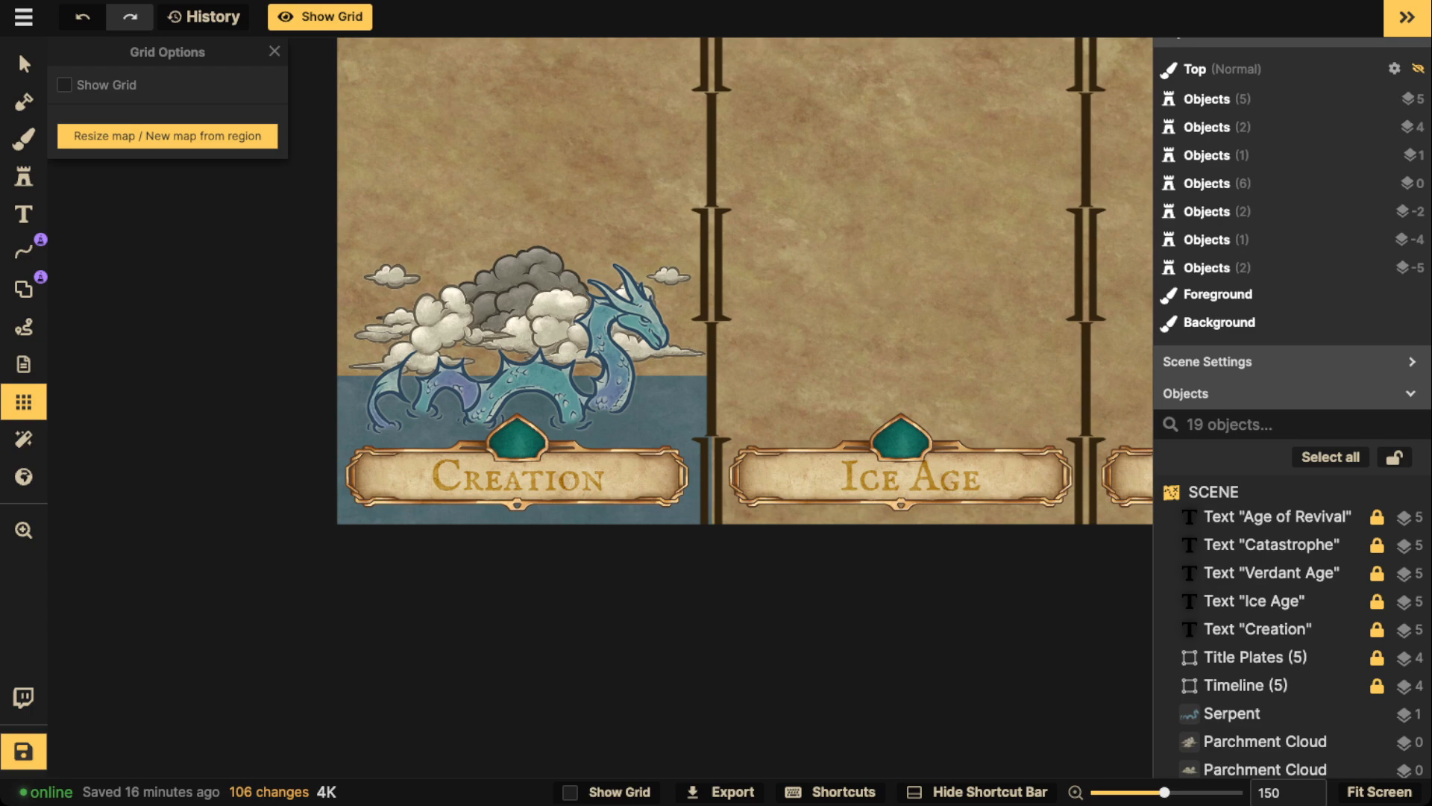
left_click(23, 138)
left_click(150, 228)
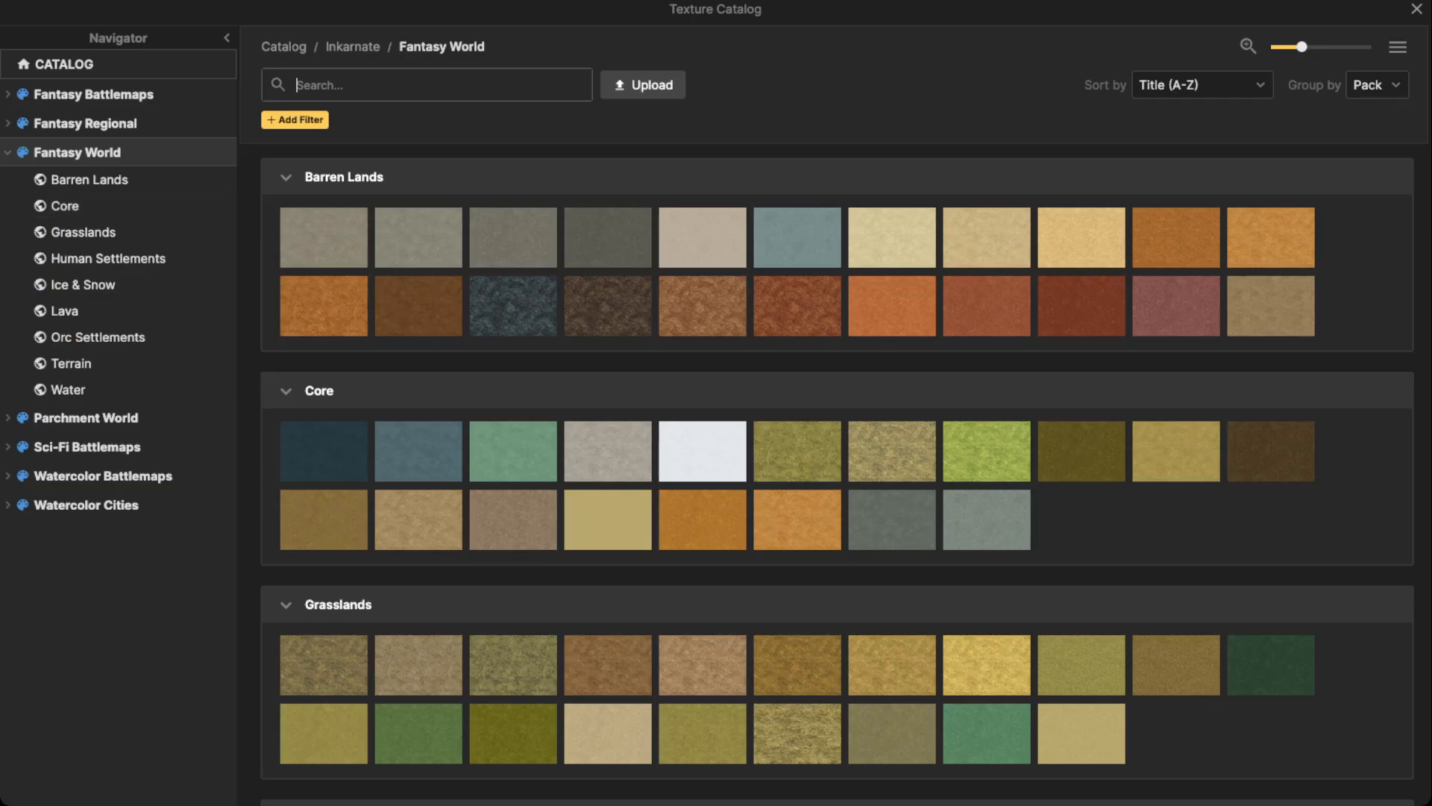
type("WATER")
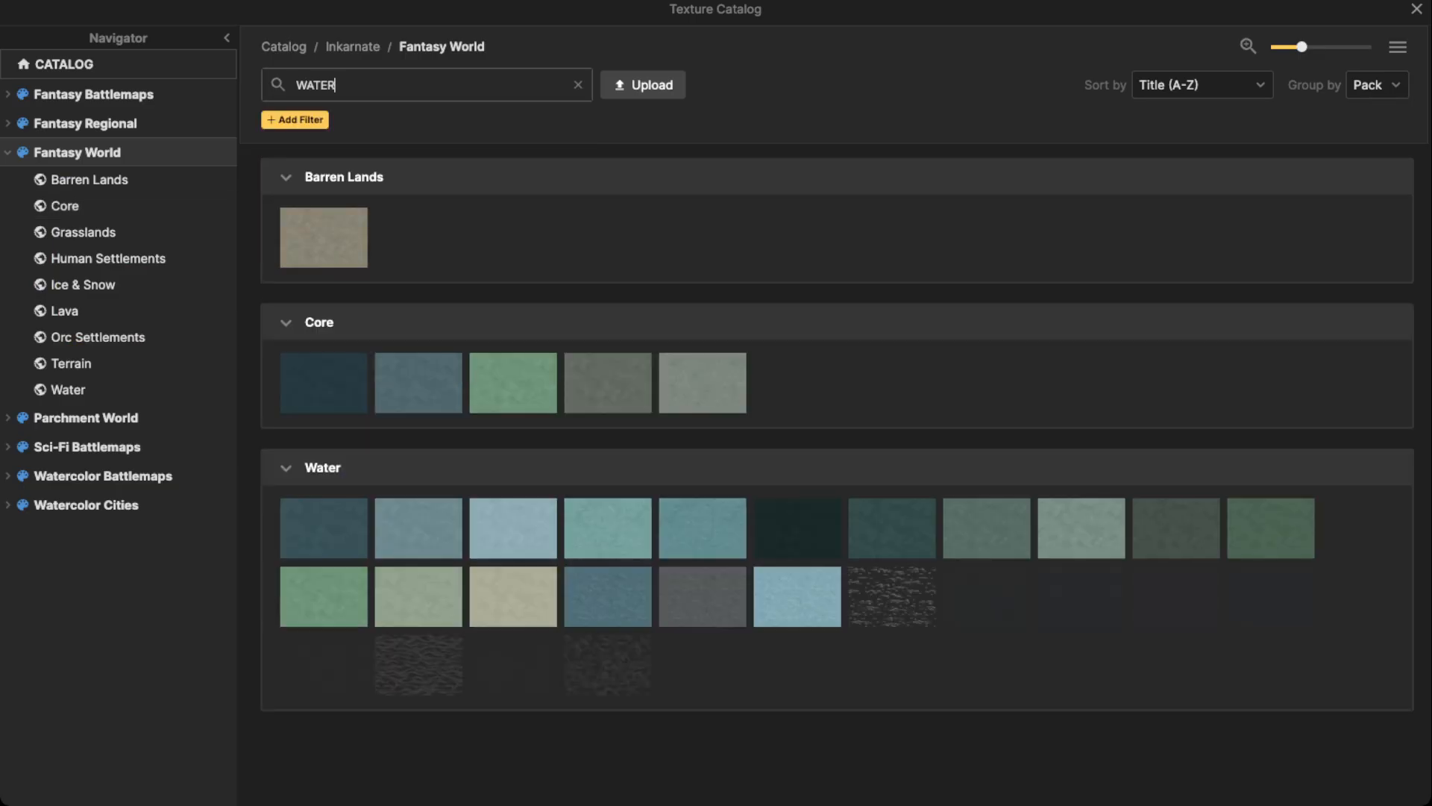
mouse_move(892, 597)
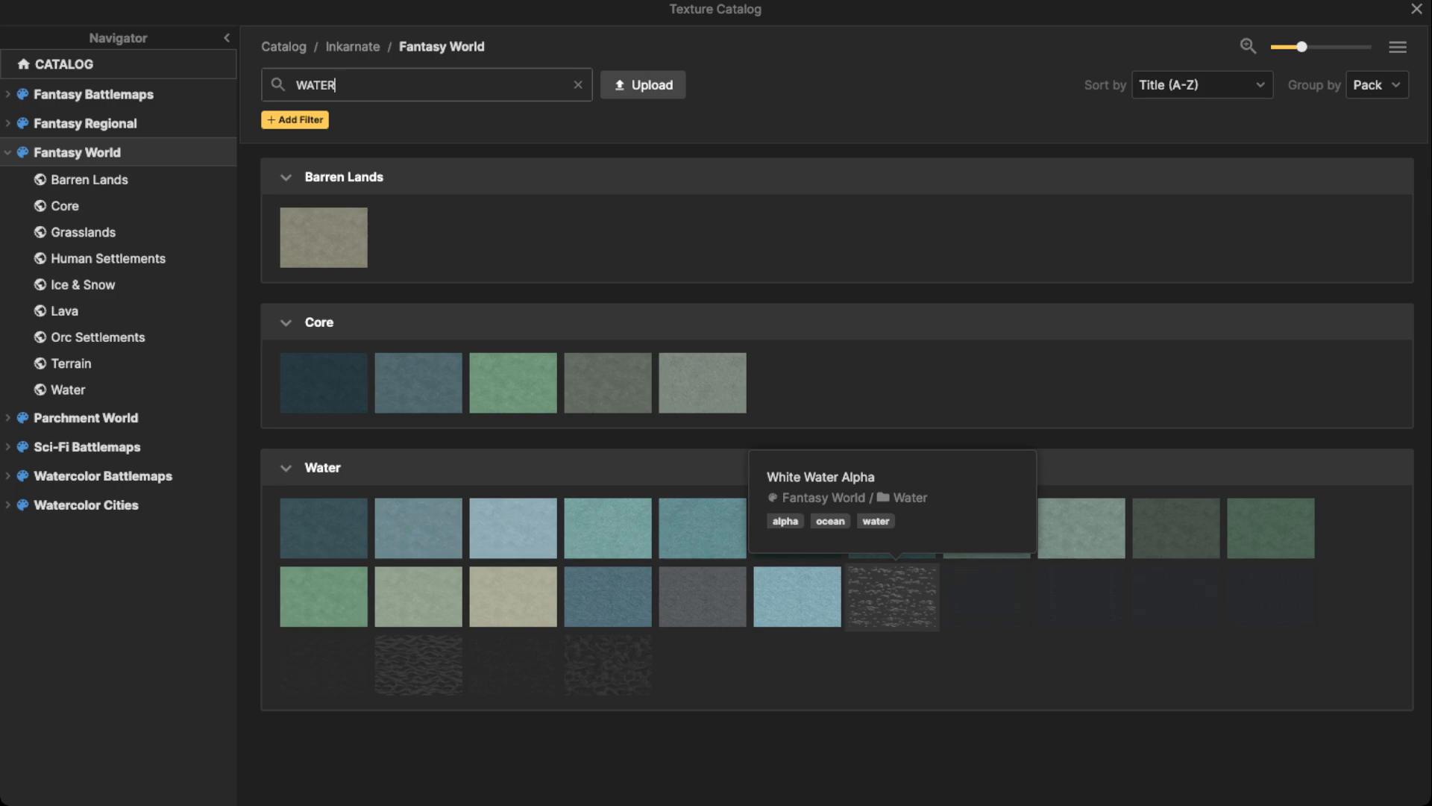
left_click(893, 597)
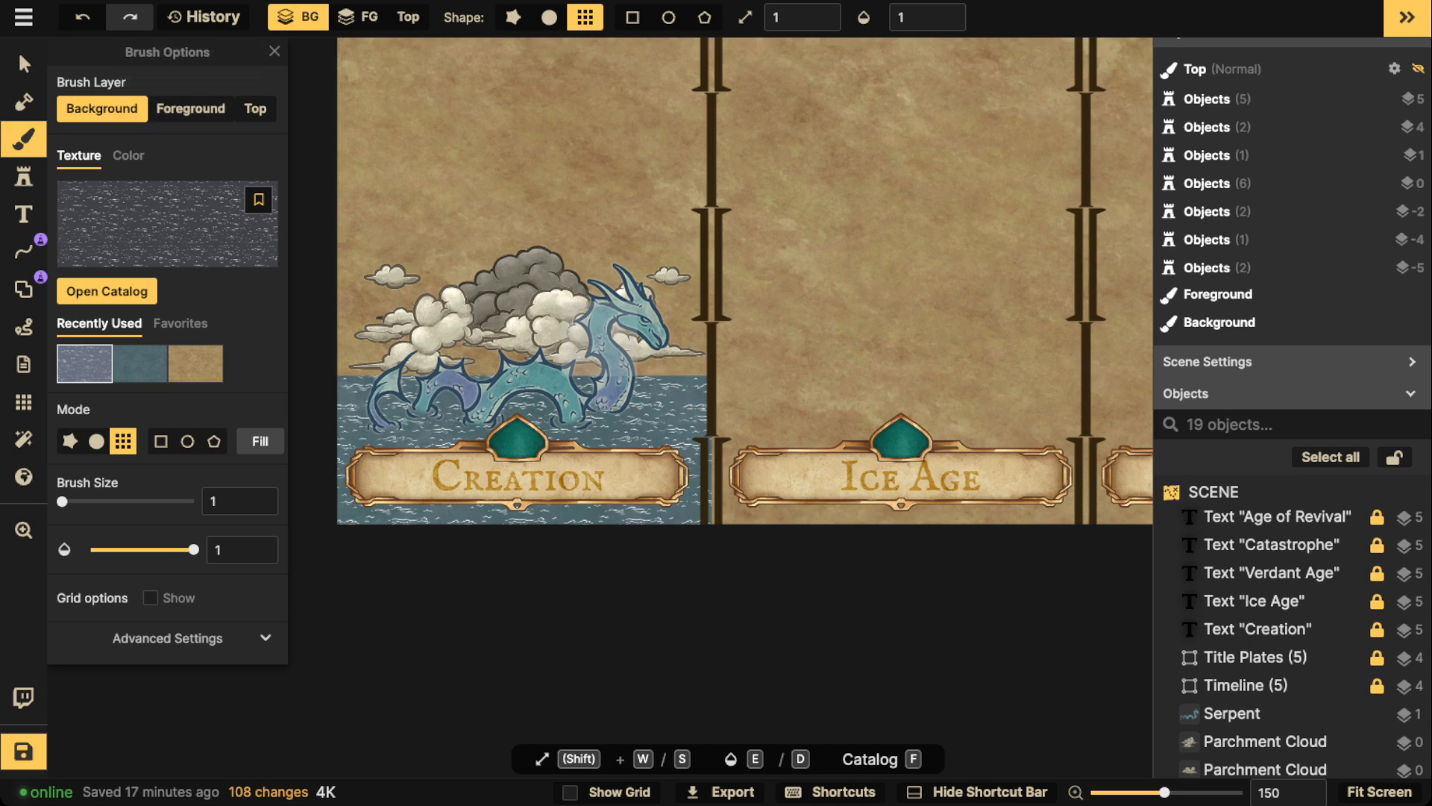
key("v")
Search the entire stamp catalog for "LIGHT" and choose the teal Spooky Light stamp from Watercolor Cities Ghost Town.
scroll(456, 254, "down", 1)
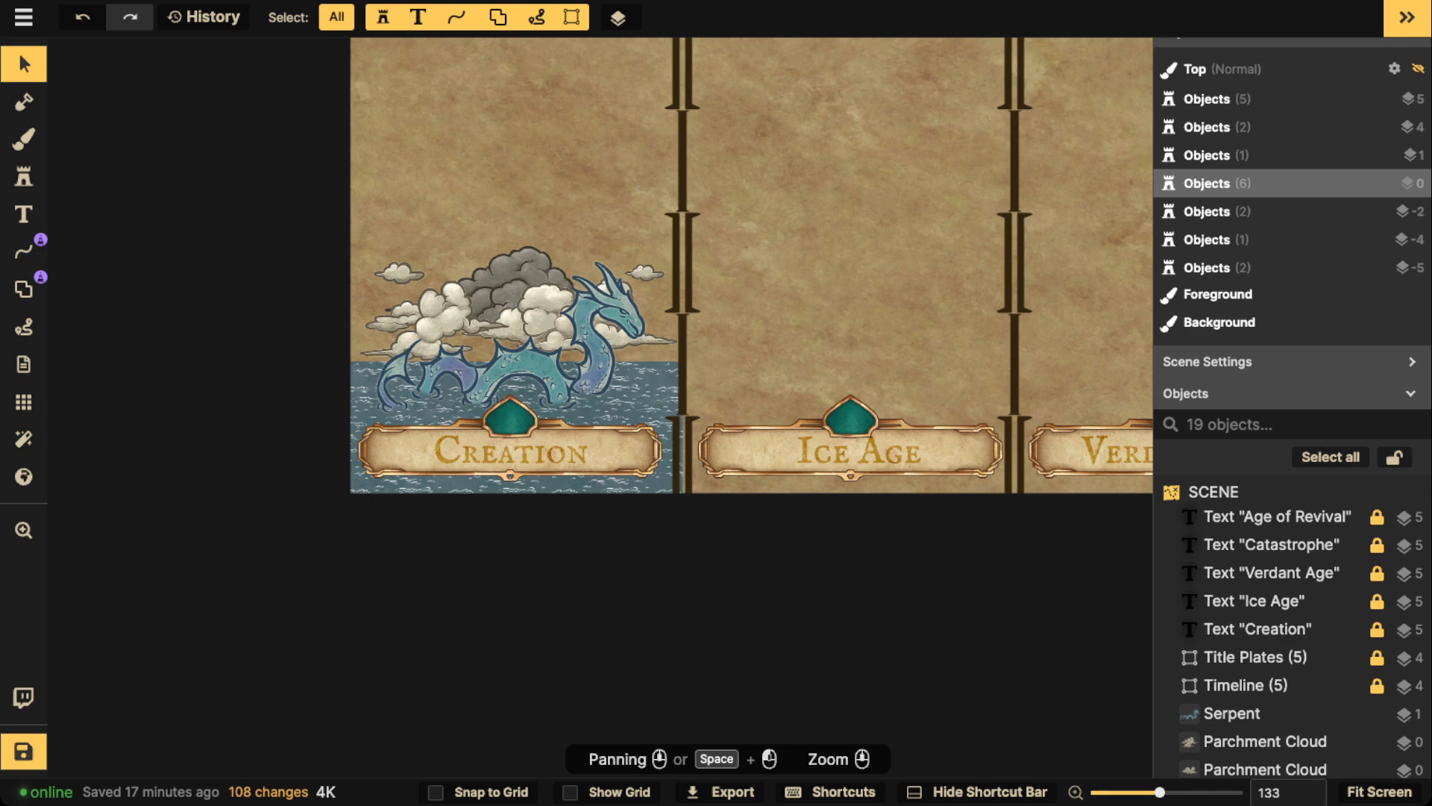
scroll(634, 313, "down", 1)
left_click_drag(634, 314, 578, 392)
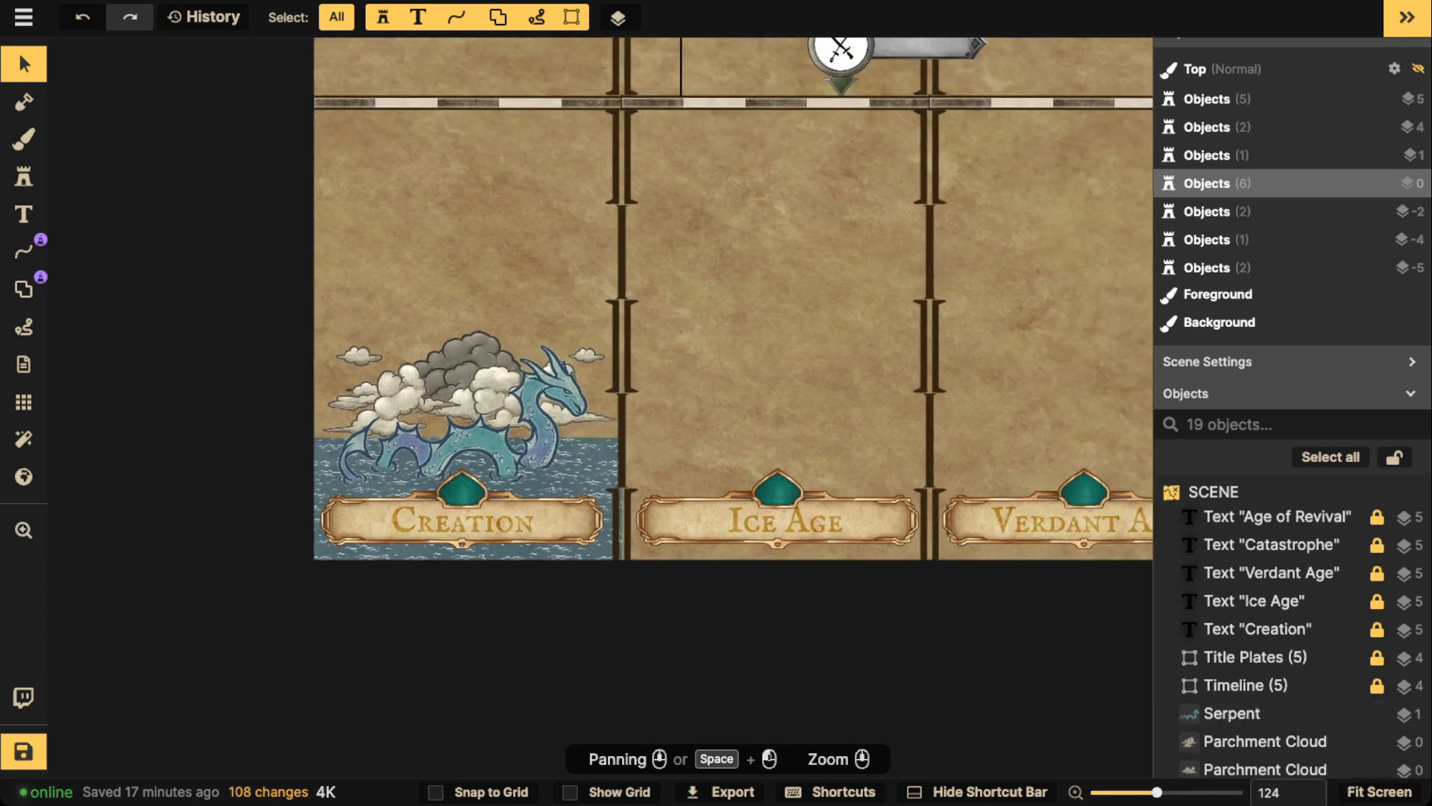
left_click(23, 176)
left_click(113, 131)
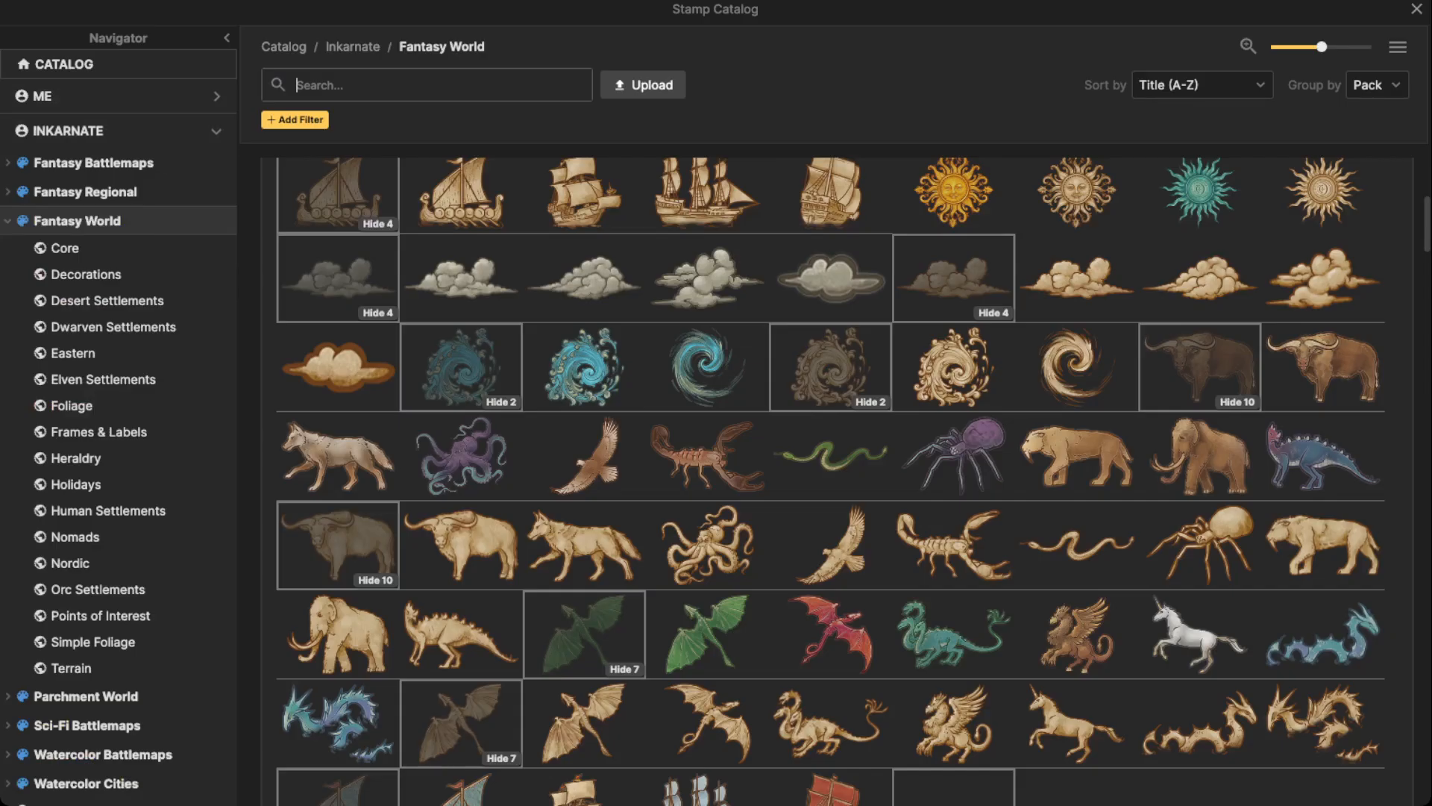
type("LIGHT")
key("Return")
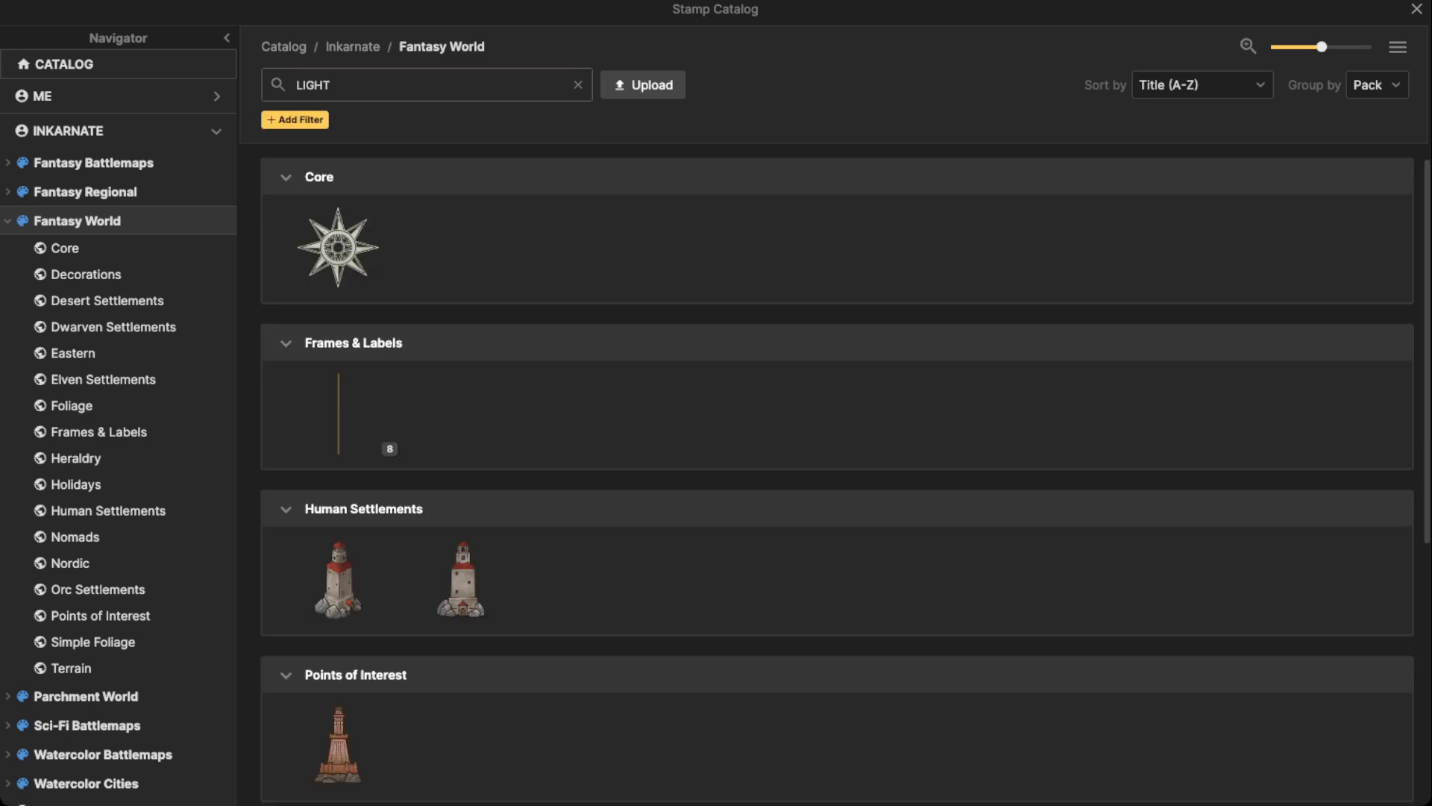
scroll(837, 477, "down", 5)
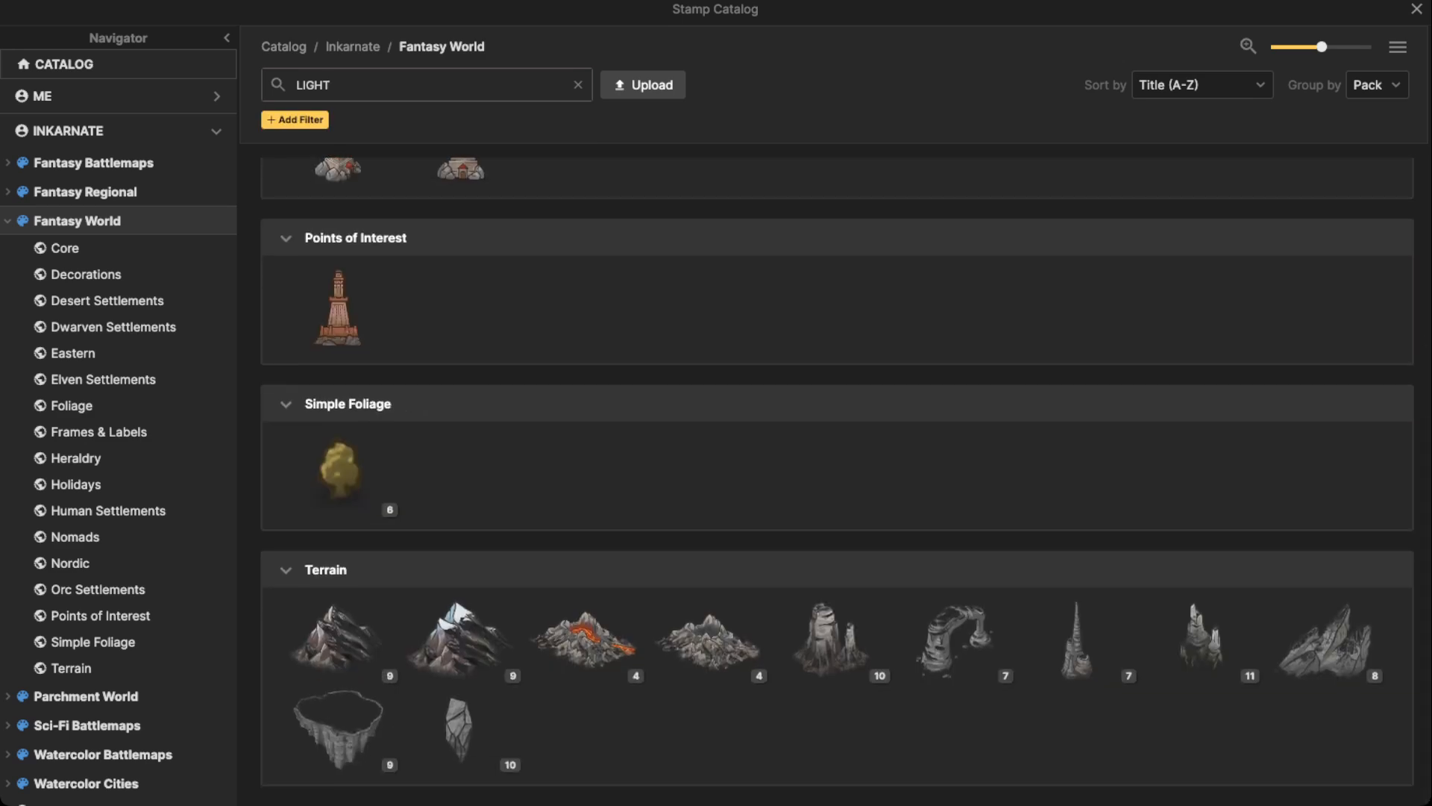
left_click(353, 47)
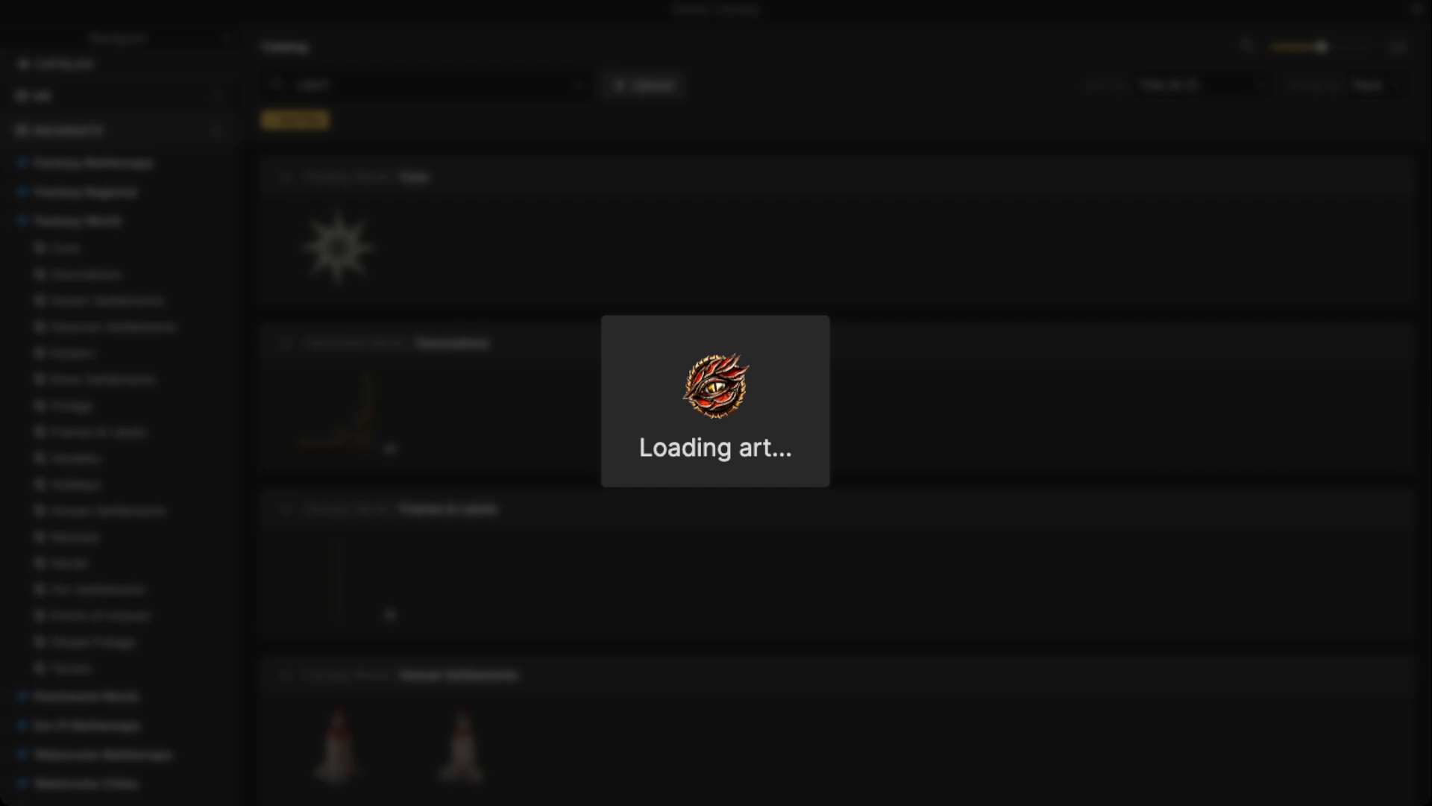
scroll(837, 481, "down", 20)
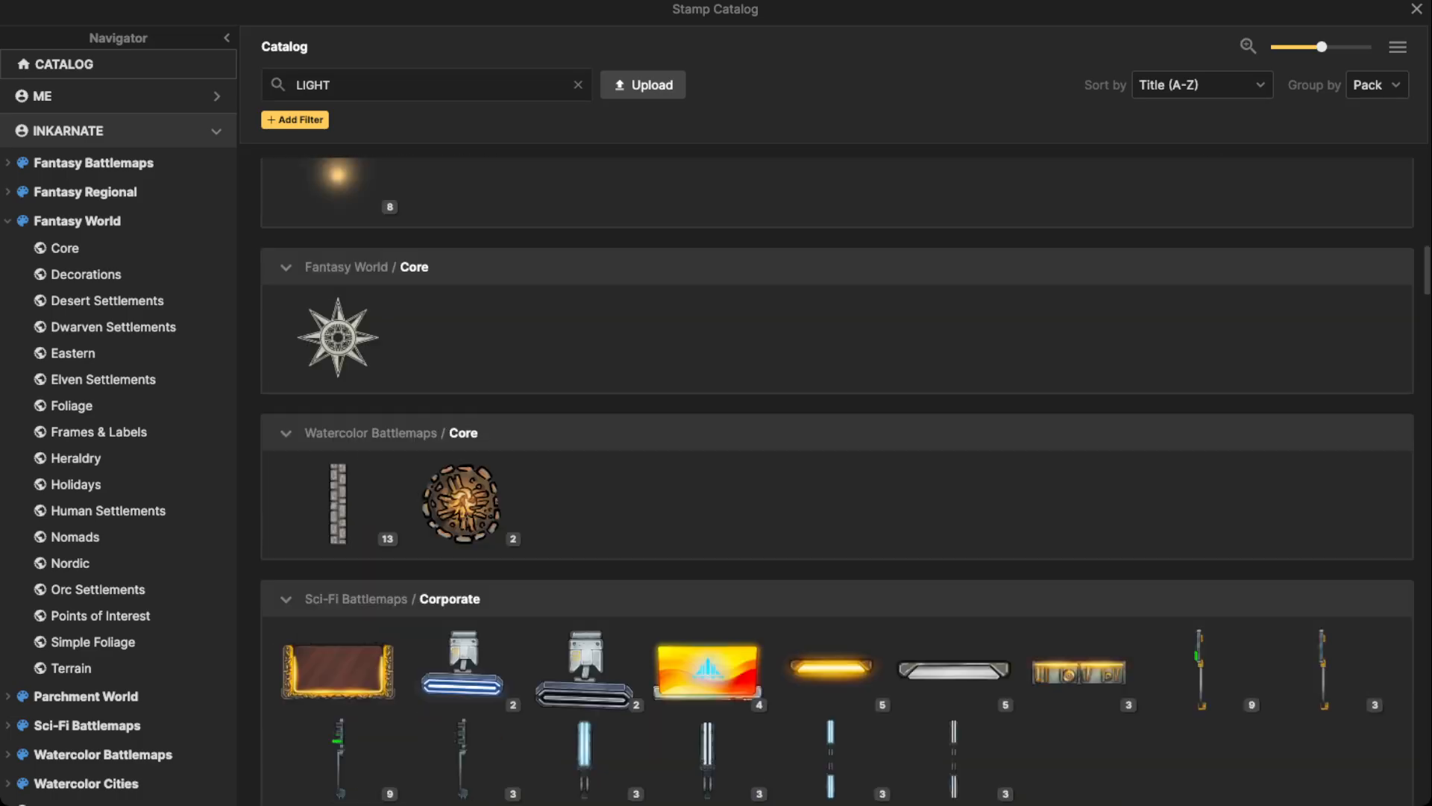
scroll(837, 481, "down", 10)
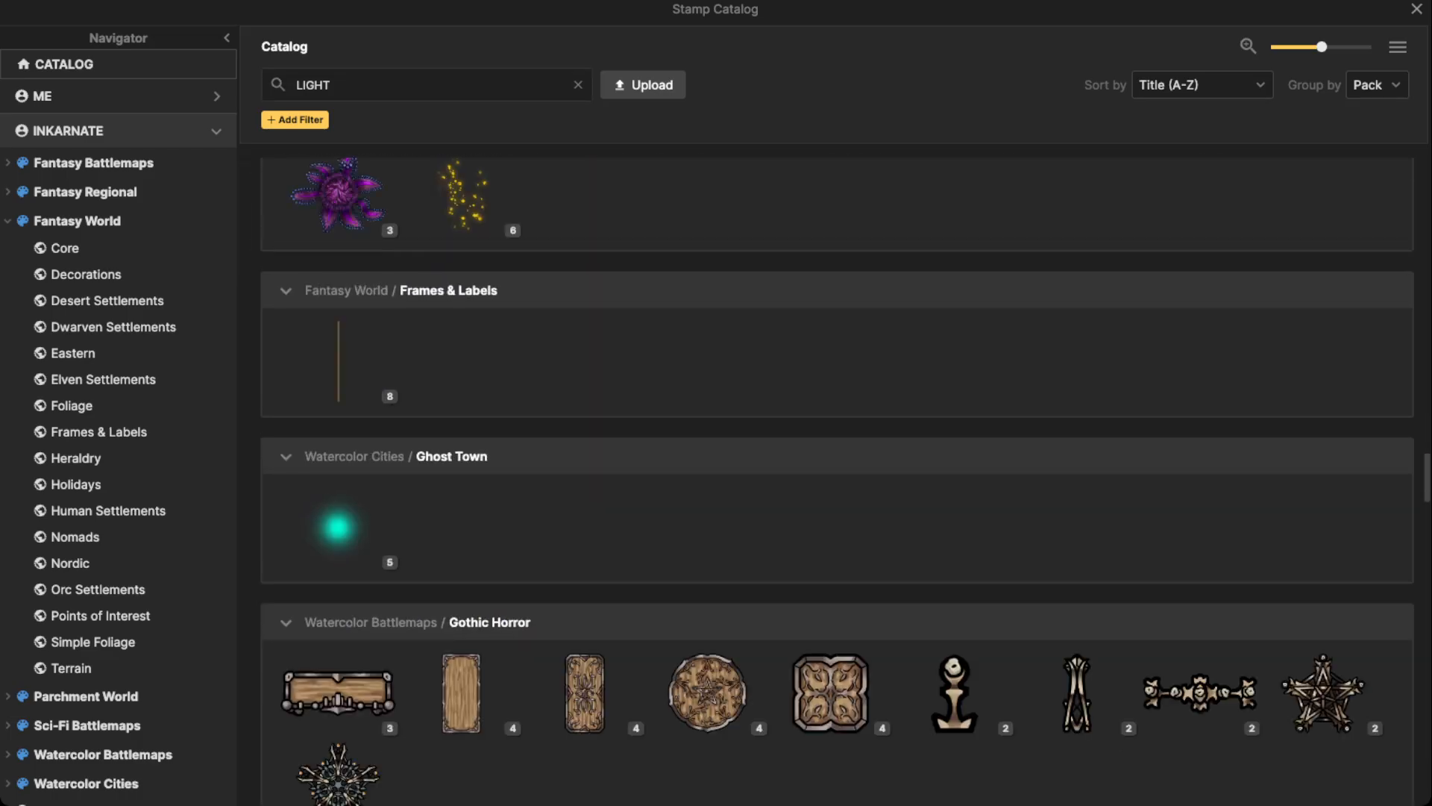
left_click(332, 341)
scroll(551, 398, "up", 8)
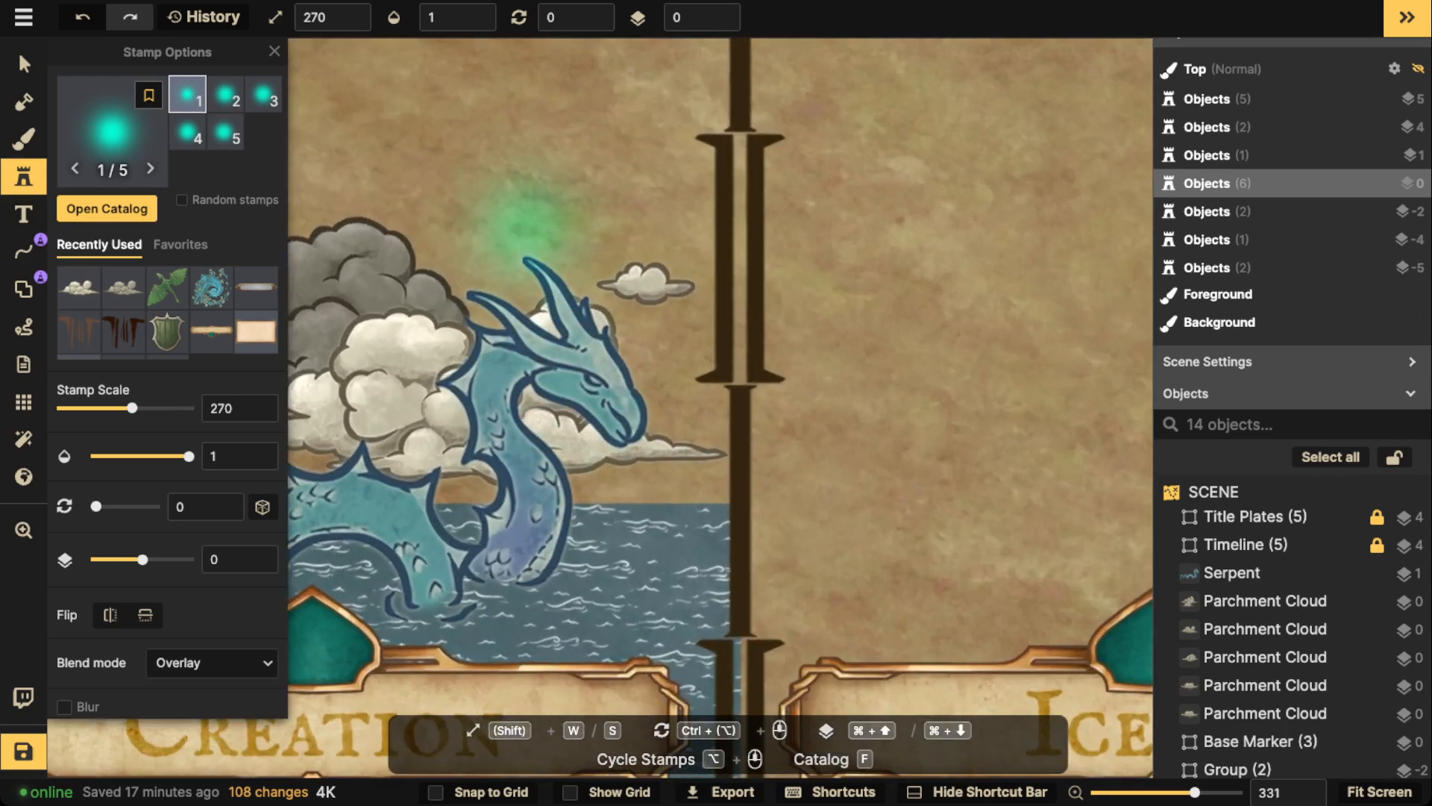
left_click(524, 224)
left_click(18, 50)
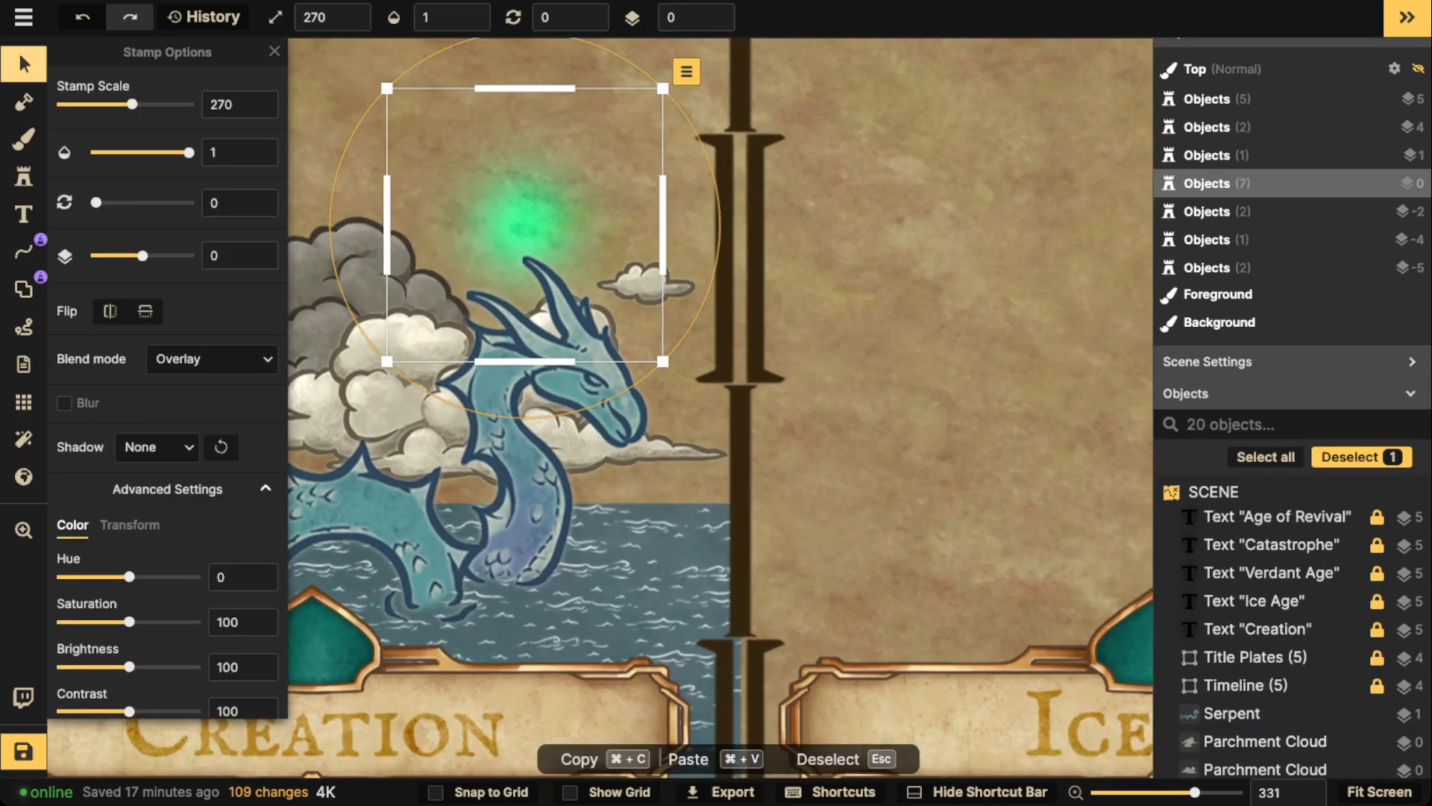
key("Delete")
Set the blend mode of the teal light stamp to Normal.
left_click(23, 176)
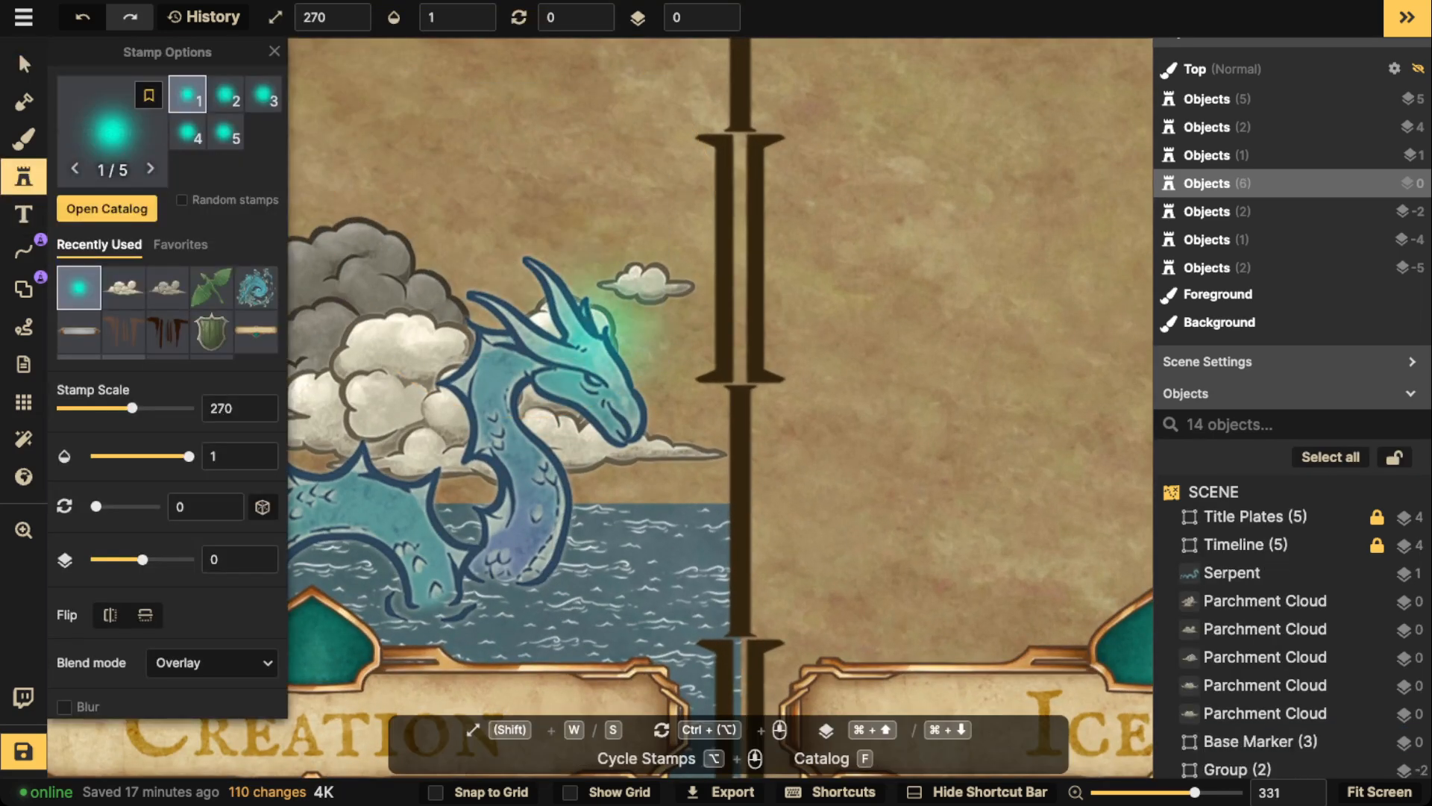
scroll(168, 298, "down", 2)
left_click(211, 508)
left_click(181, 239)
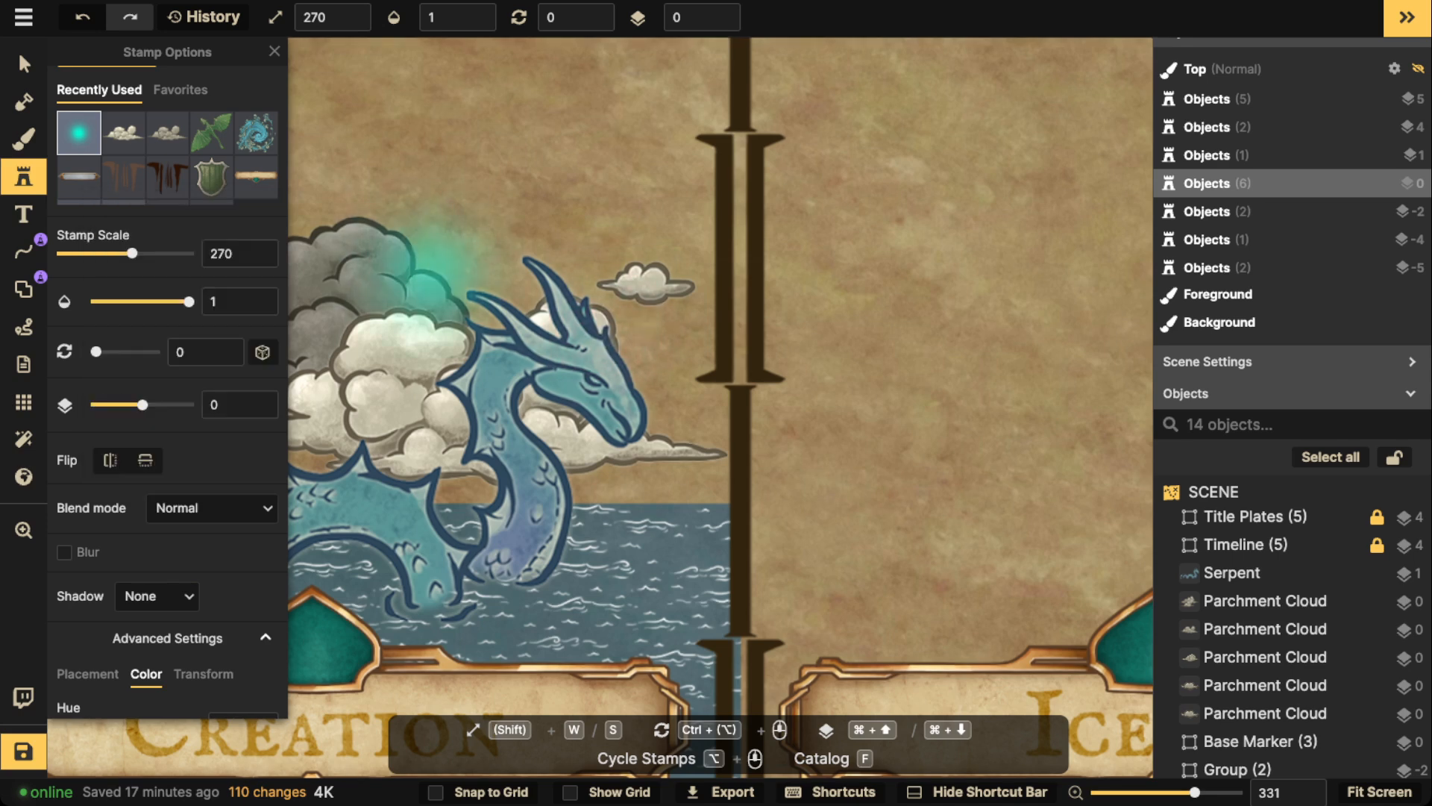
Place the teal light stamp over the serpent's eye at scale 140.
scroll(498, 327, "up", 4)
scroll(596, 419, "up", 2)
key("s")
key("s")
key("s")
key("s")
key("s")
key("s")
key("s")
key("s")
key("s")
key("s")
key("s")
key("s")
key("s")
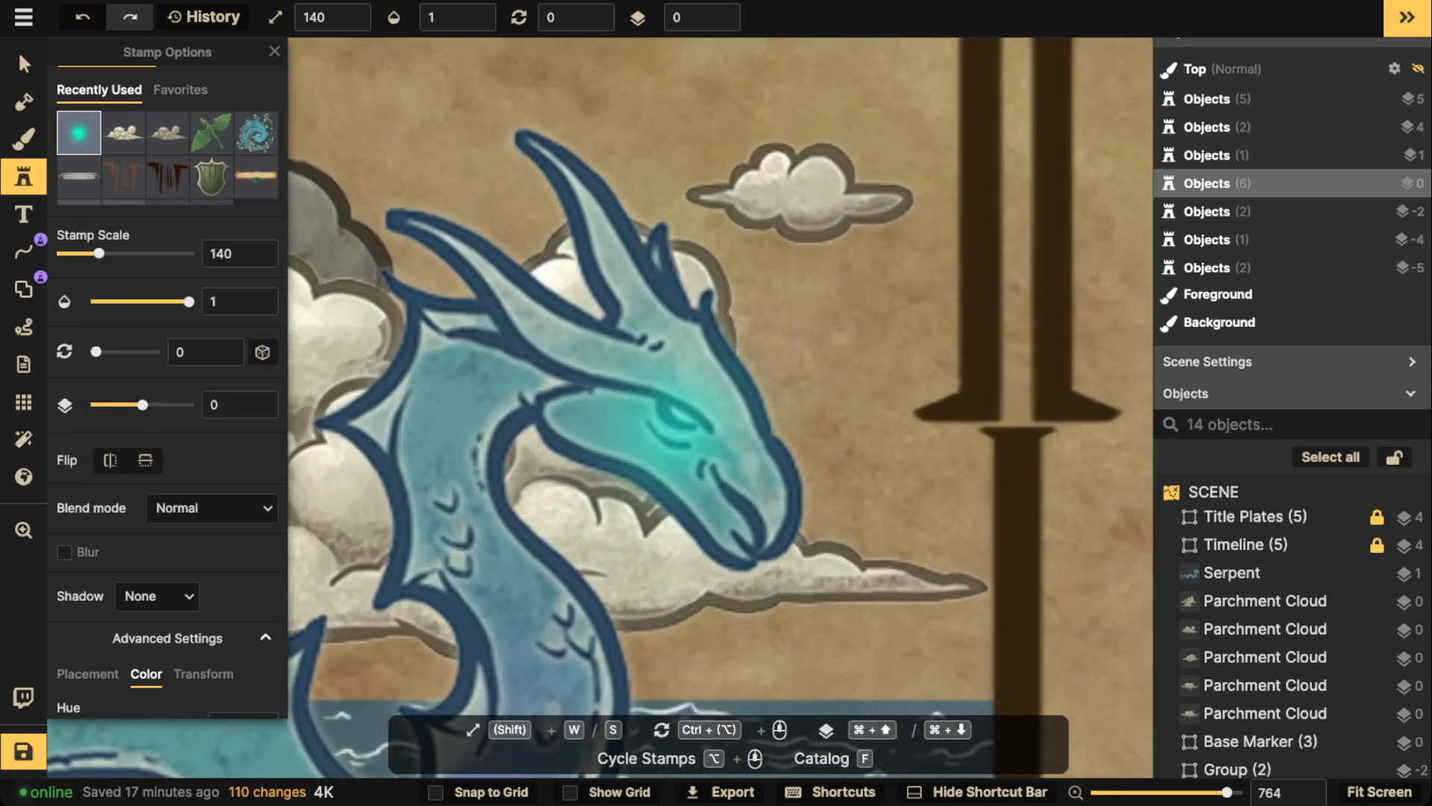
left_click(675, 418)
Raise the light above the serpent to layer 2, reduce its scale to 60 and centre it on the eye.
key("super+Up")
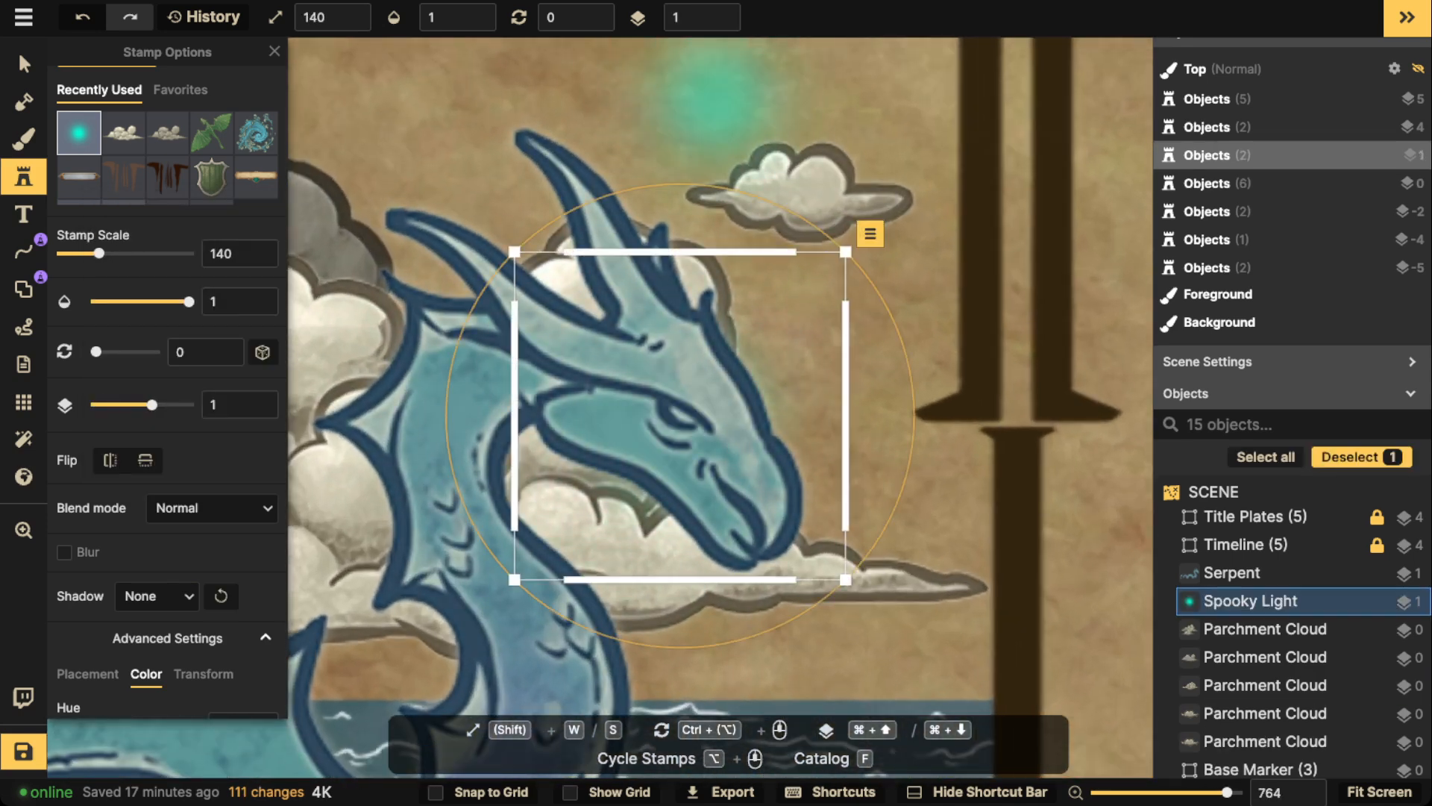
key("super+Up")
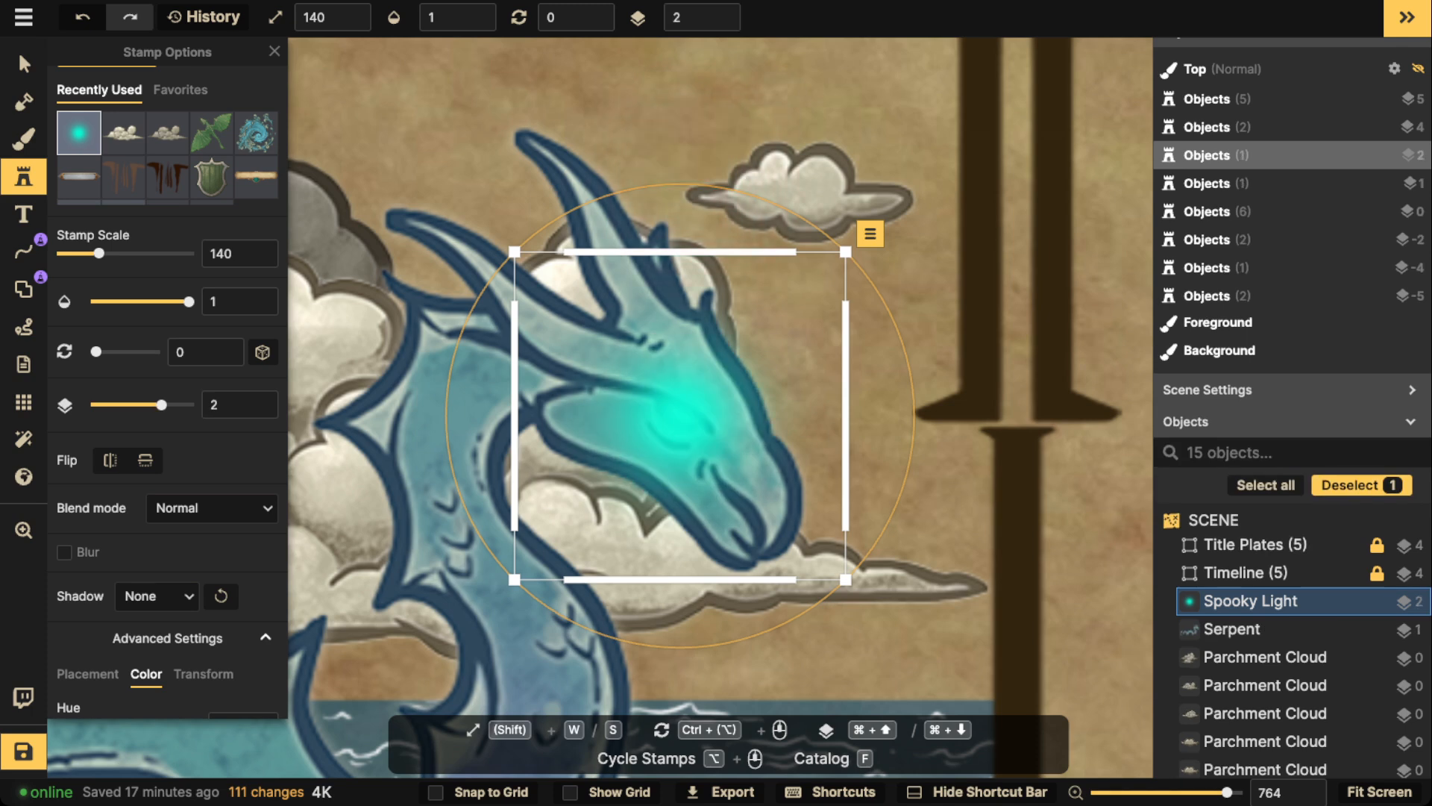
key("s")
key("s")
key("s")
key("s")
key("s")
key("s")
key("s")
key("s")
left_click_drag(677, 422, 679, 418)
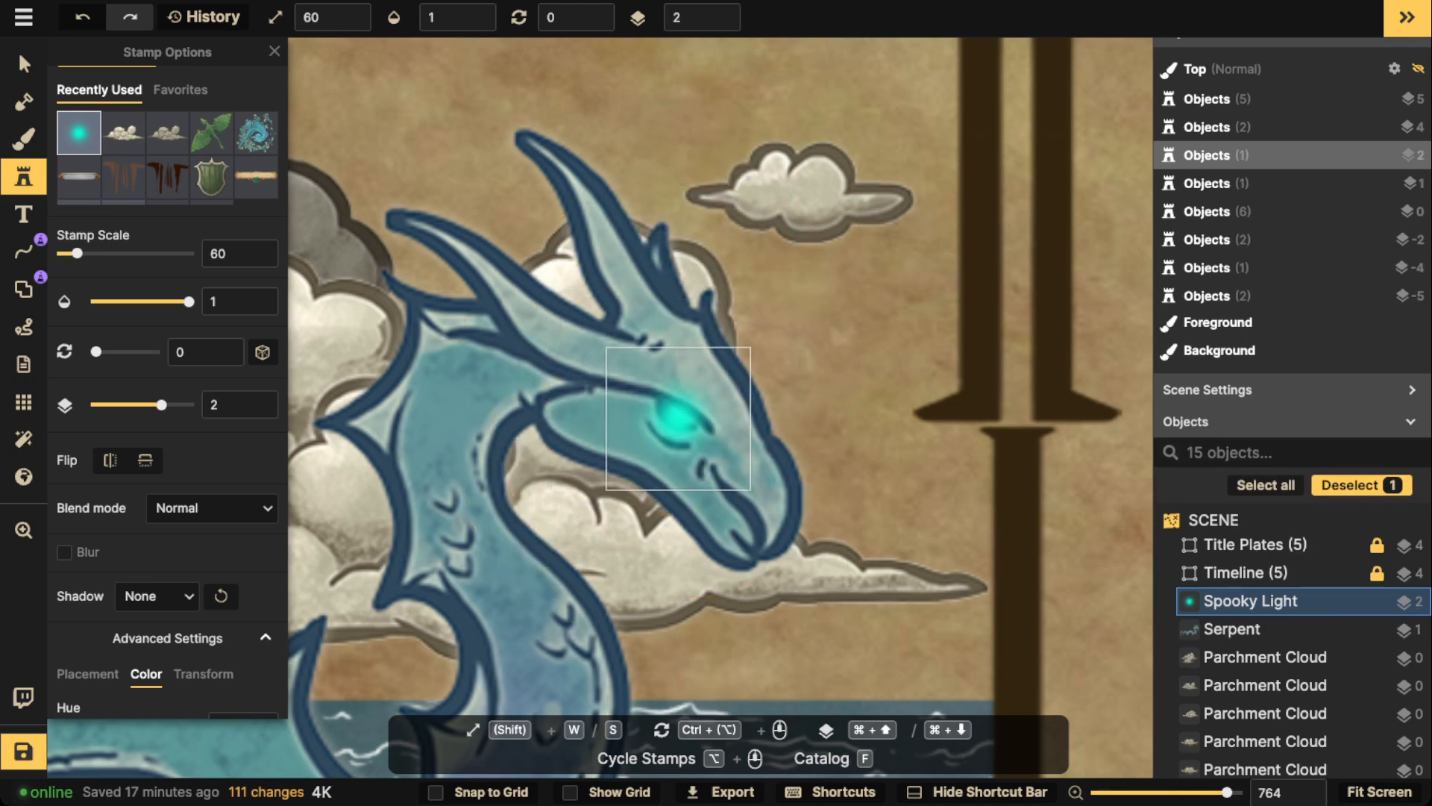
Examine the Creation scene with the serpent's glowing eye, along with the emblem and event markers above it.
left_click(24, 64)
scroll(388, 373, "down", 8)
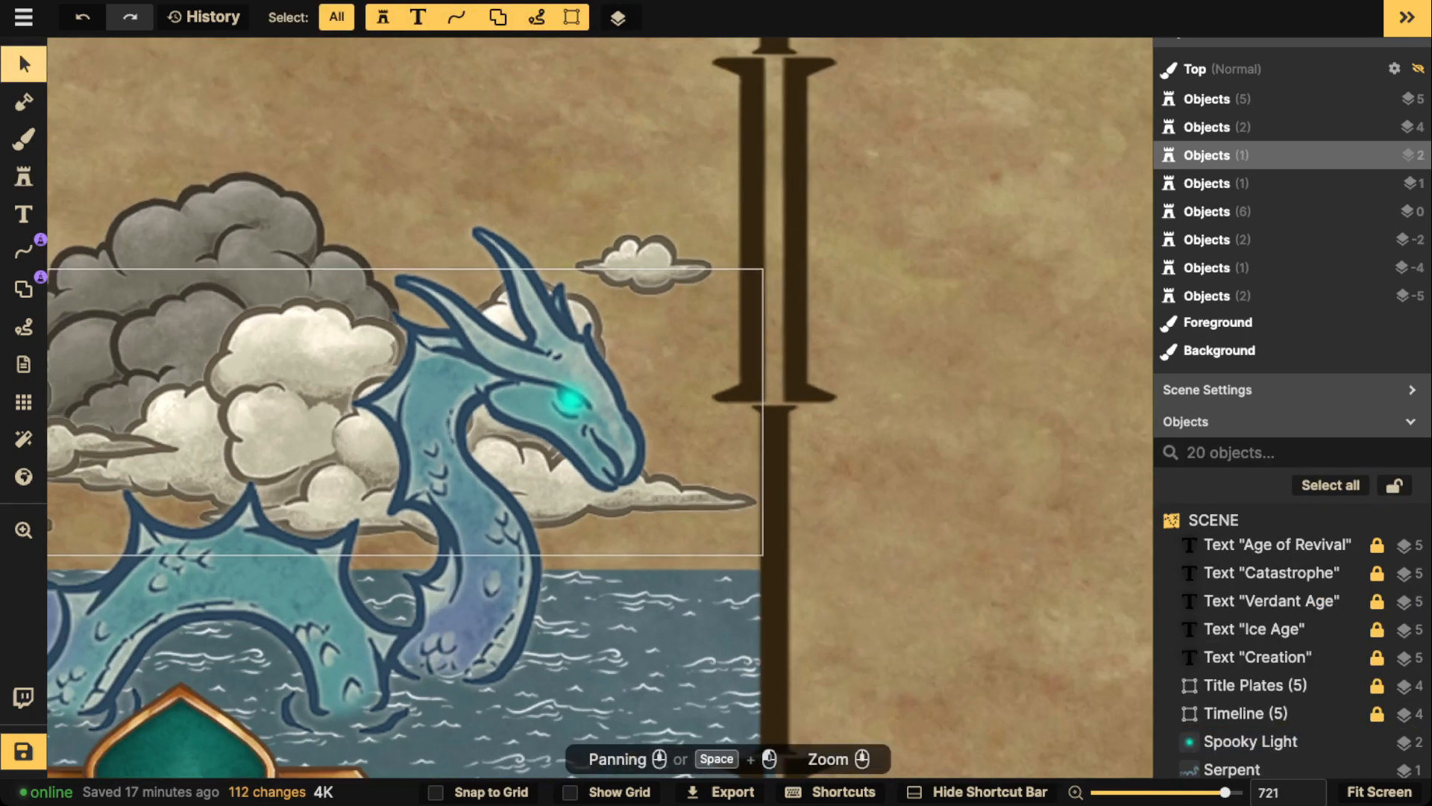
left_click(358, 373)
left_click_drag(358, 373, 584, 344)
key("Escape")
scroll(560, 328, "down", 2)
scroll(835, 311, "down", 3)
left_click_drag(835, 311, 652, 450)
scroll(534, 356, "down", 2)
left_click_drag(520, 312, 643, 394)
scroll(541, 392, "down", 2)
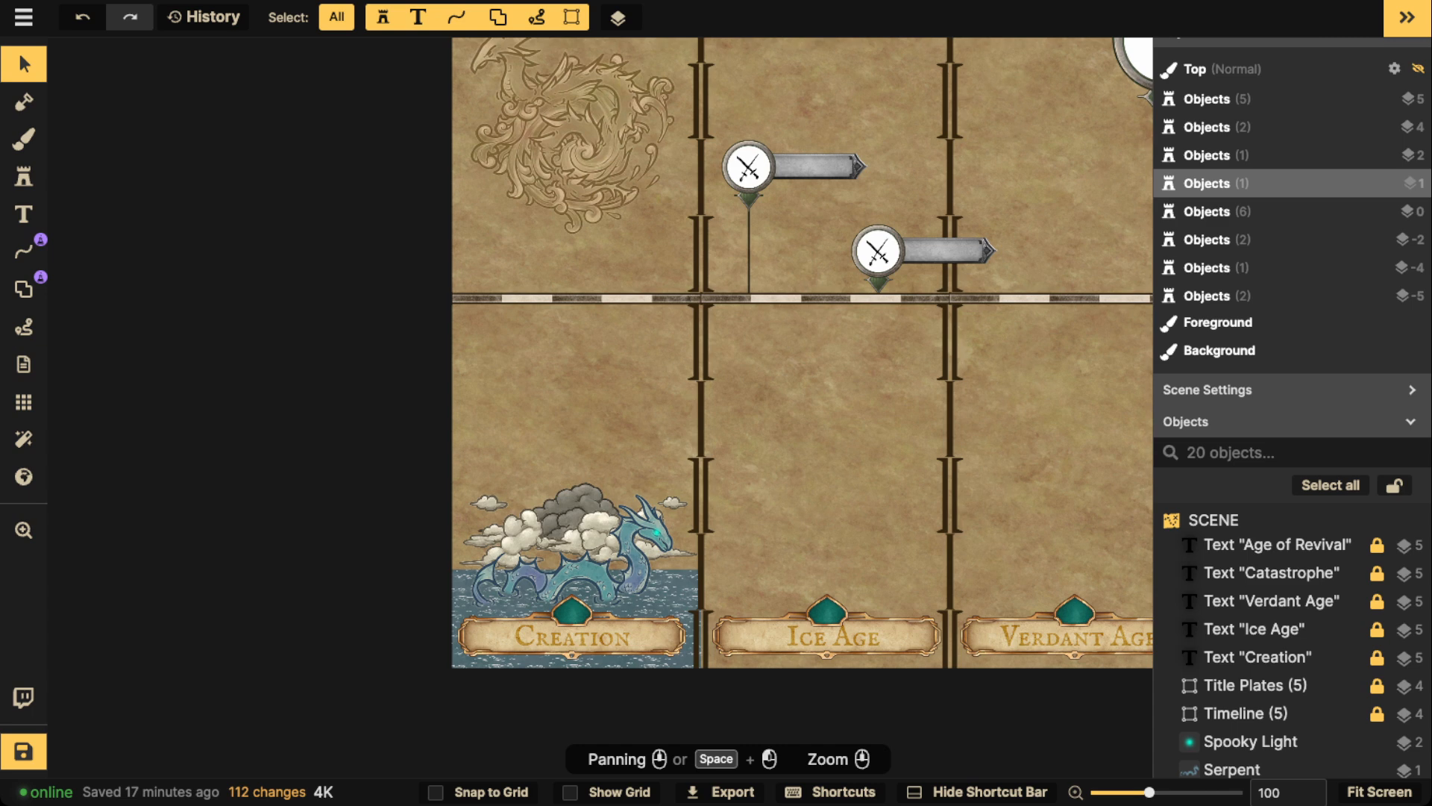
left_click_drag(597, 223, 596, 233)
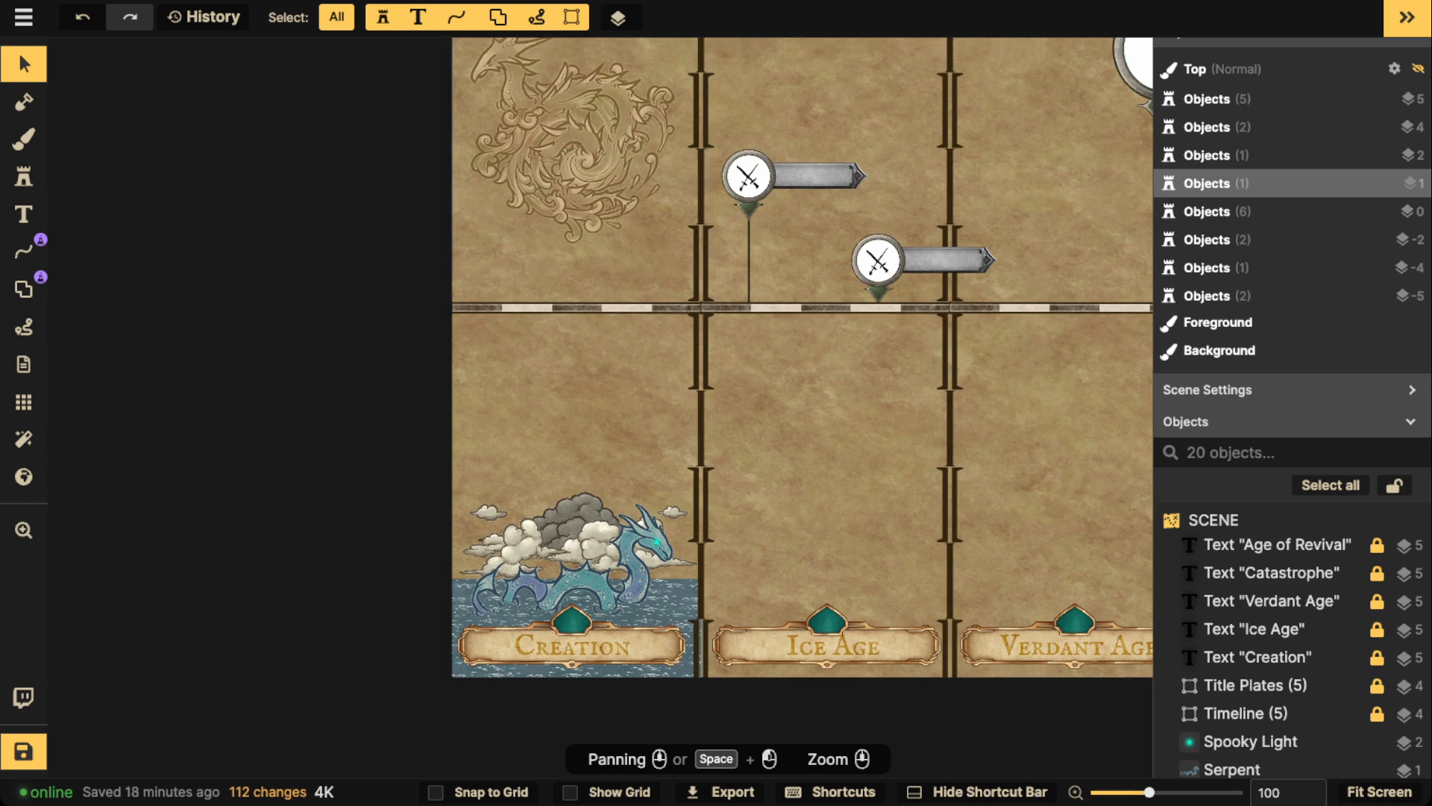
left_click_drag(793, 357, 775, 326)
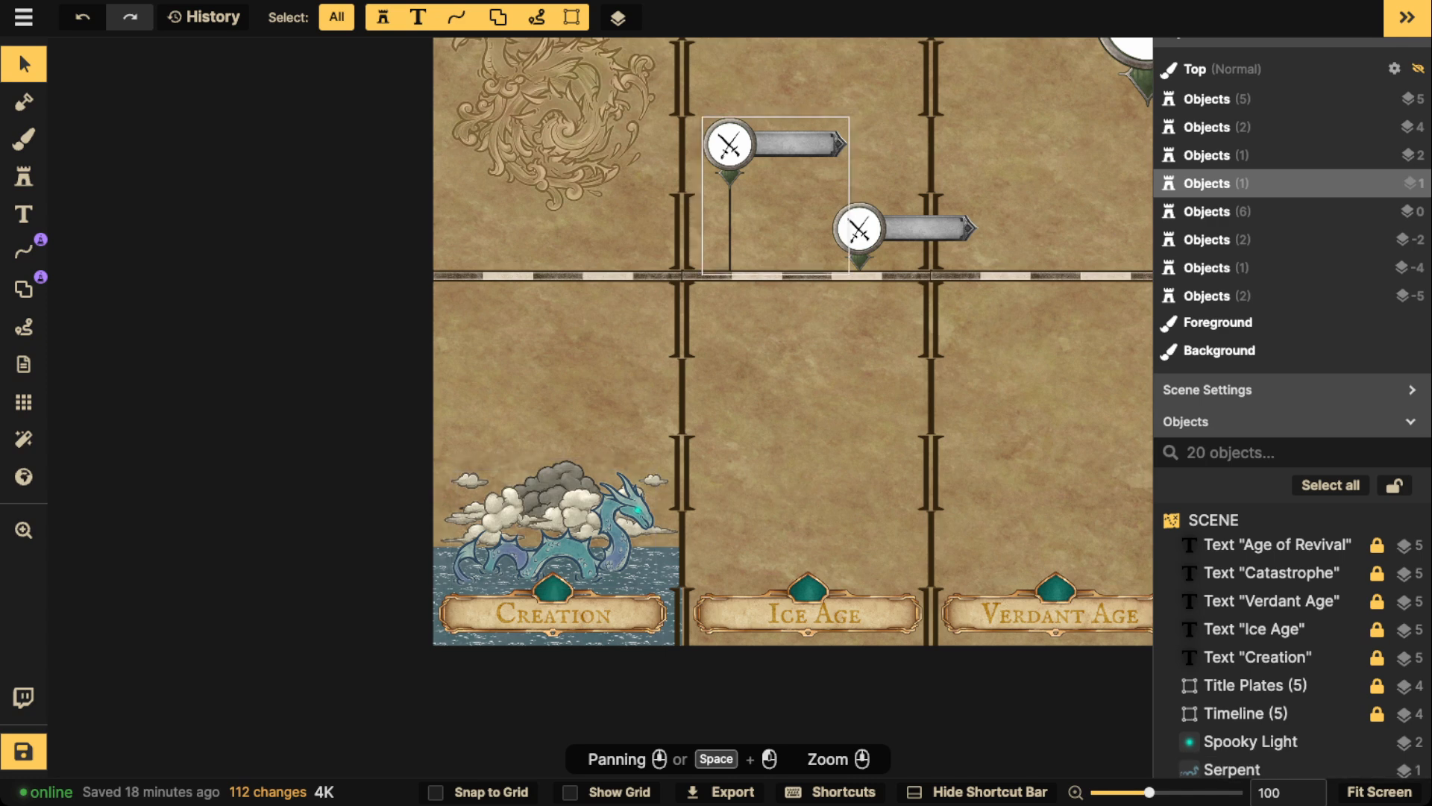
Shift the battle marker with the long stem slightly to the right within the Ice Age section.
mouse_move(729, 145)
left_mouse_down()
mouse_move(694, 261)
mouse_move(576, 491)
mouse_move(582, 421)
mouse_move(589, 493)
mouse_move(588, 357)
mouse_move(662, 252)
mouse_move(797, 306)
mouse_move(790, 139)
mouse_move(731, 243)
mouse_move(788, 348)
mouse_move(756, 134)
left_mouse_up()
double_click(757, 134)
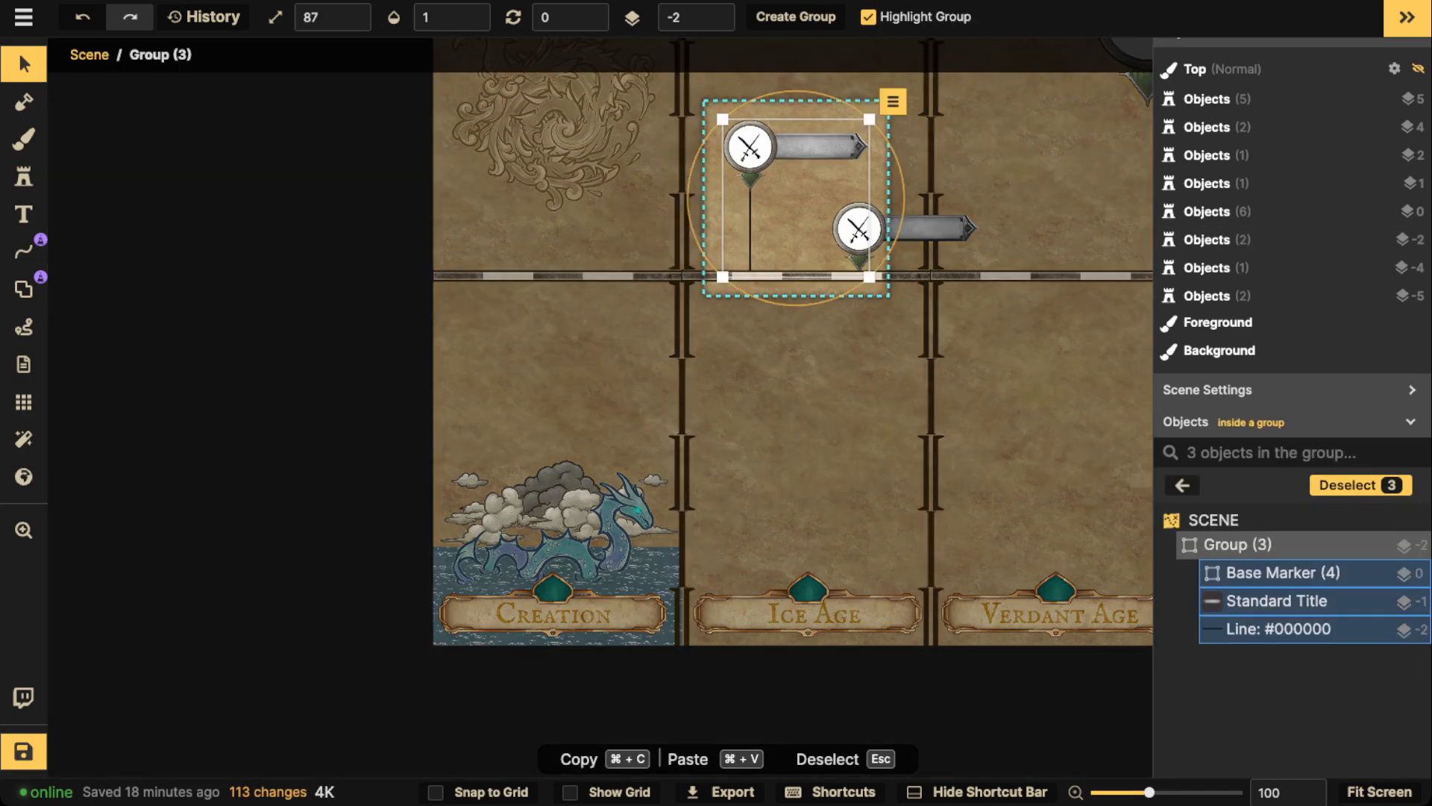
key("Escape")
scroll(562, 383, "up", 5)
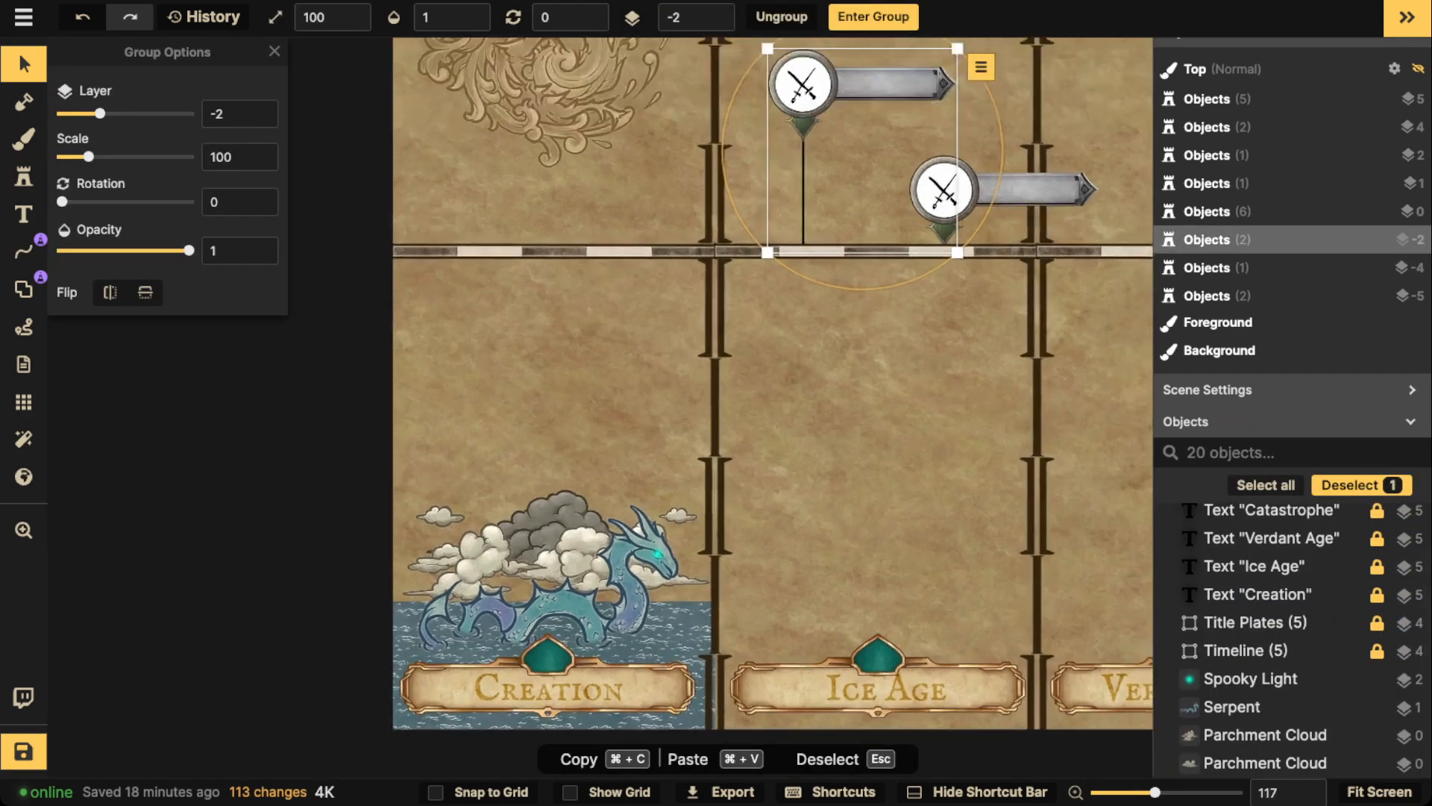
mouse_move(540, 503)
left_mouse_down()
mouse_move(535, 350)
mouse_move(532, 502)
left_mouse_up()
scroll(535, 350, "down", 3)
scroll(535, 418, "down", 1)
left_click_drag(535, 418, 534, 470)
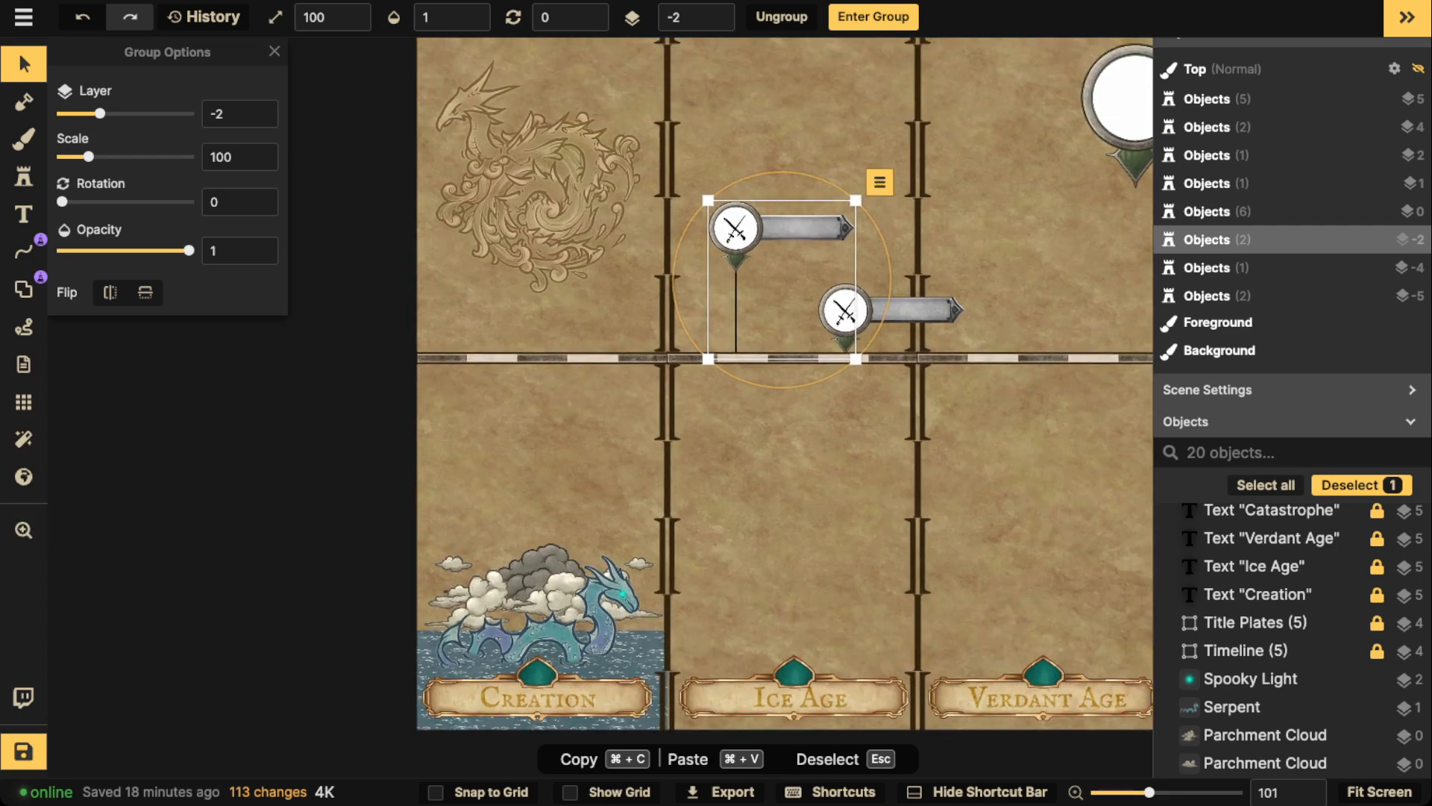
scroll(567, 321, "down", 1)
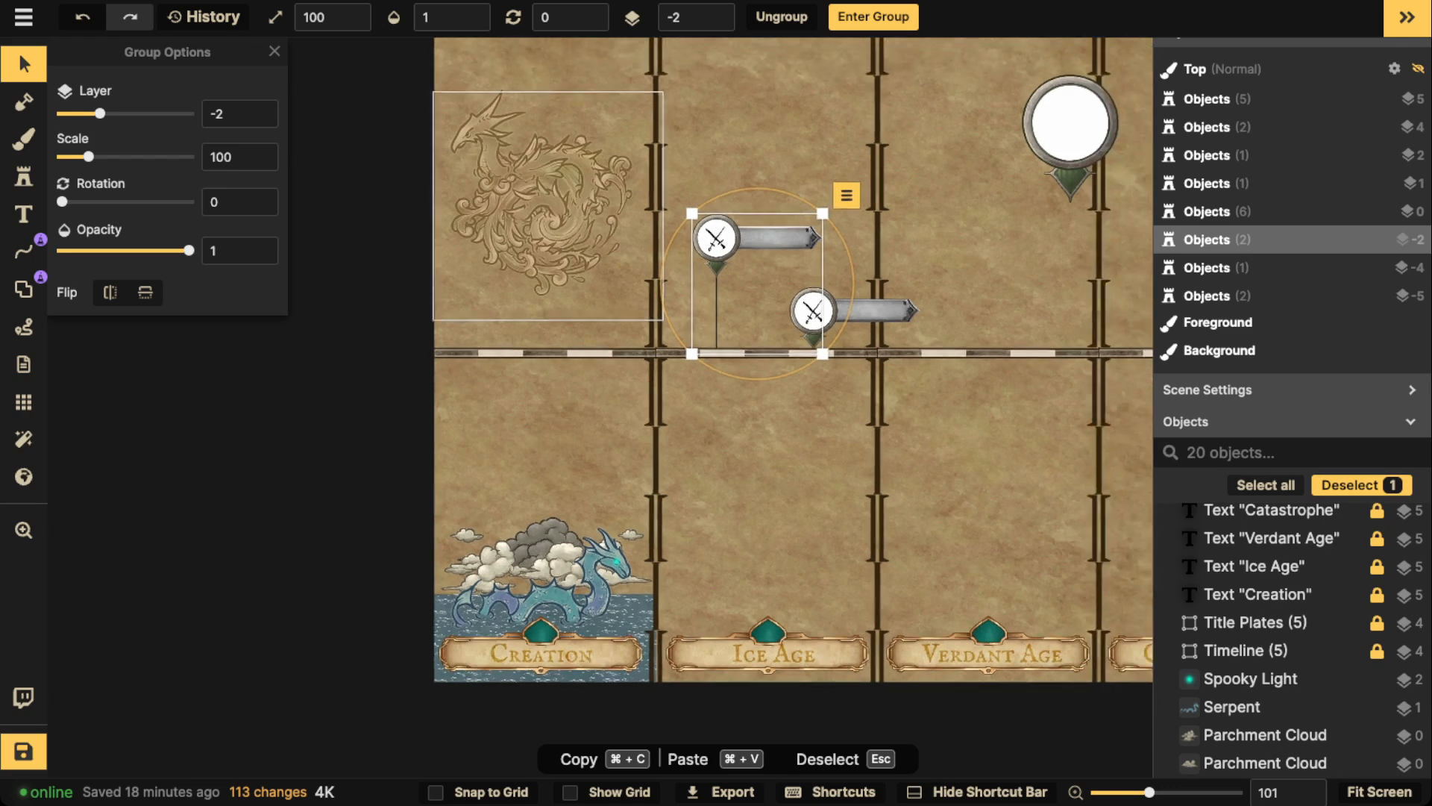
left_click_drag(373, 475, 669, 703)
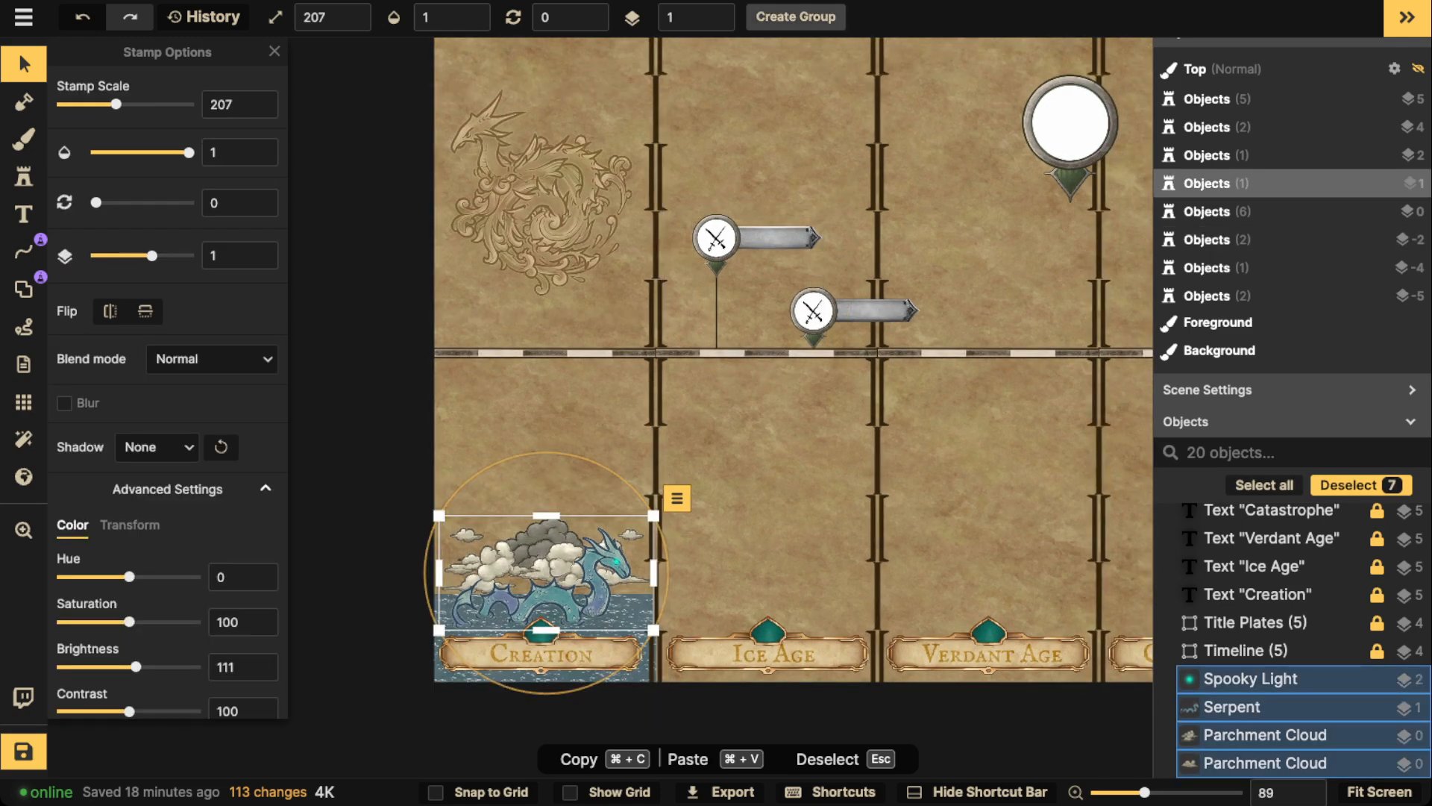
left_click(796, 17)
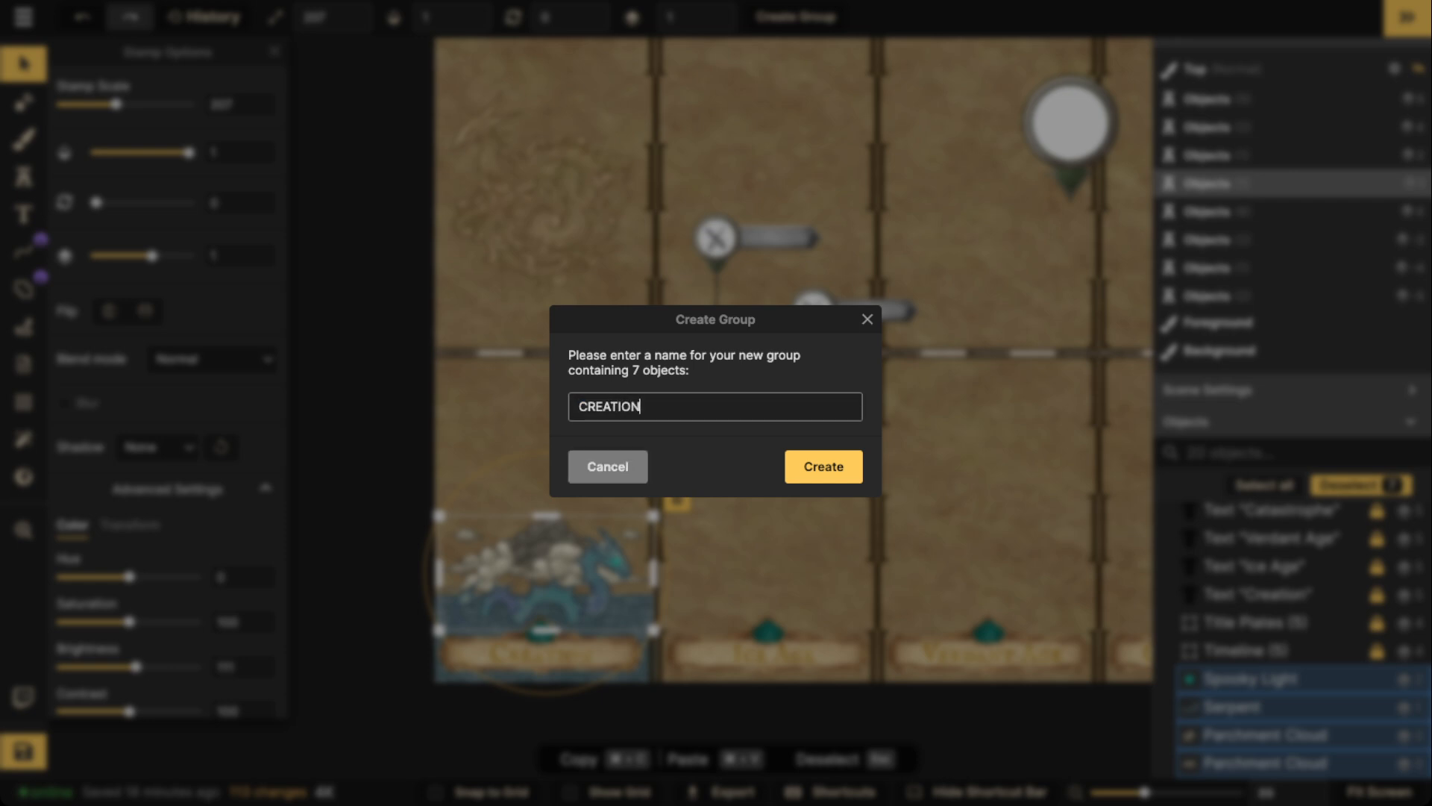
left_click(607, 466)
Group the Creation section's dragon emblem and serpent scene objects under the name CREATION BACKGROUND, and save the map.
scroll(413, 247, "down", 2)
left_click_drag(354, 132, 631, 597)
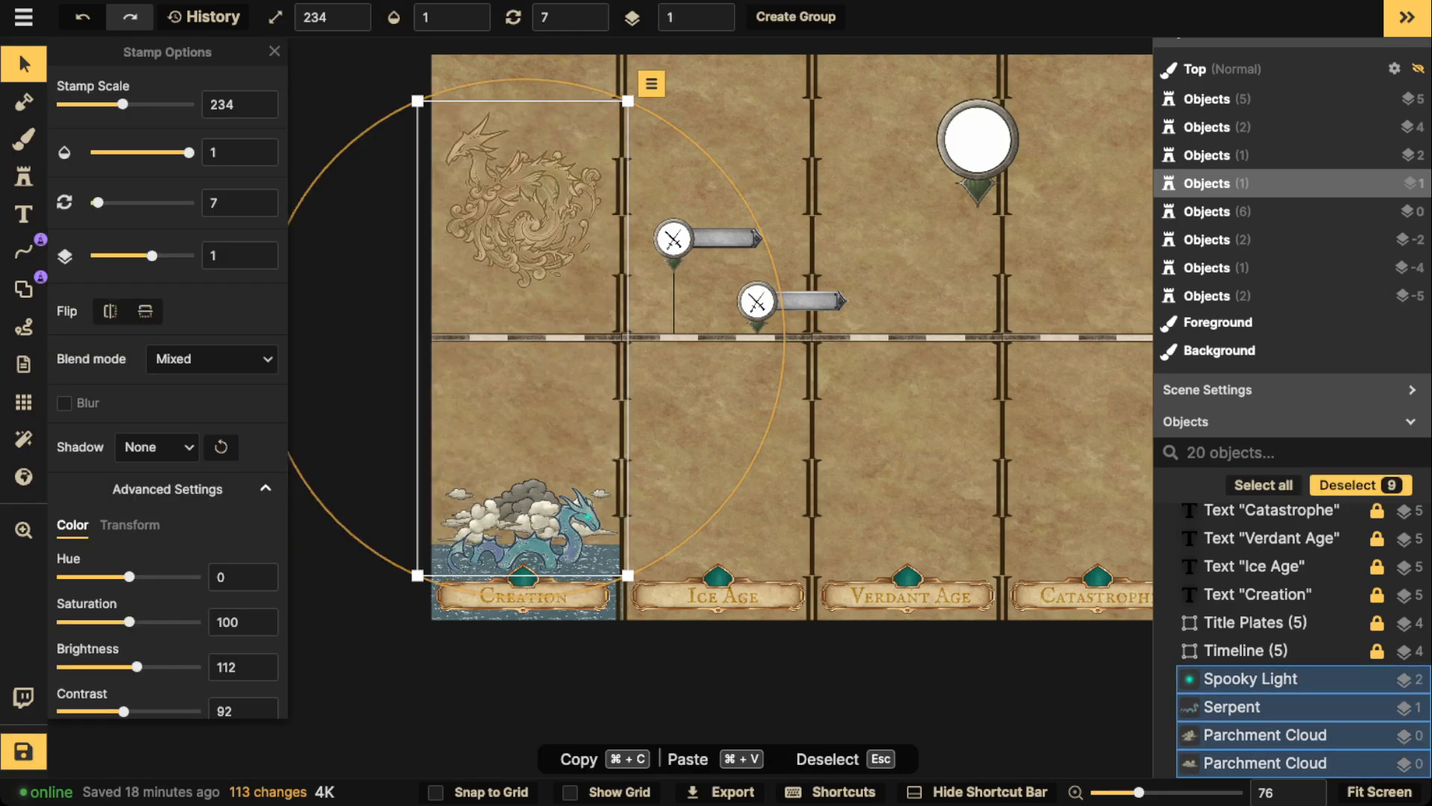
left_click(796, 17)
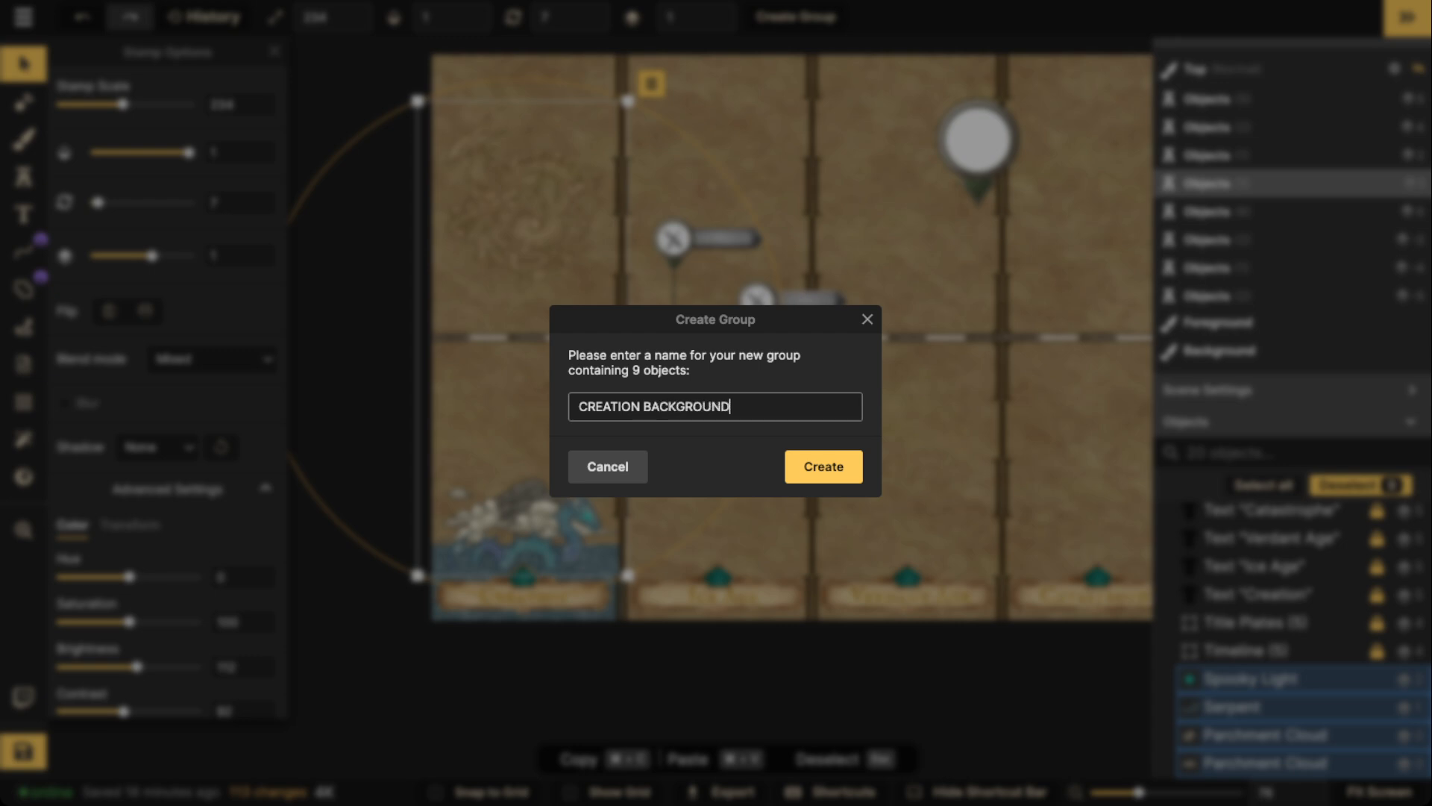
type("CREATION BACKGROUND")
key("Return")
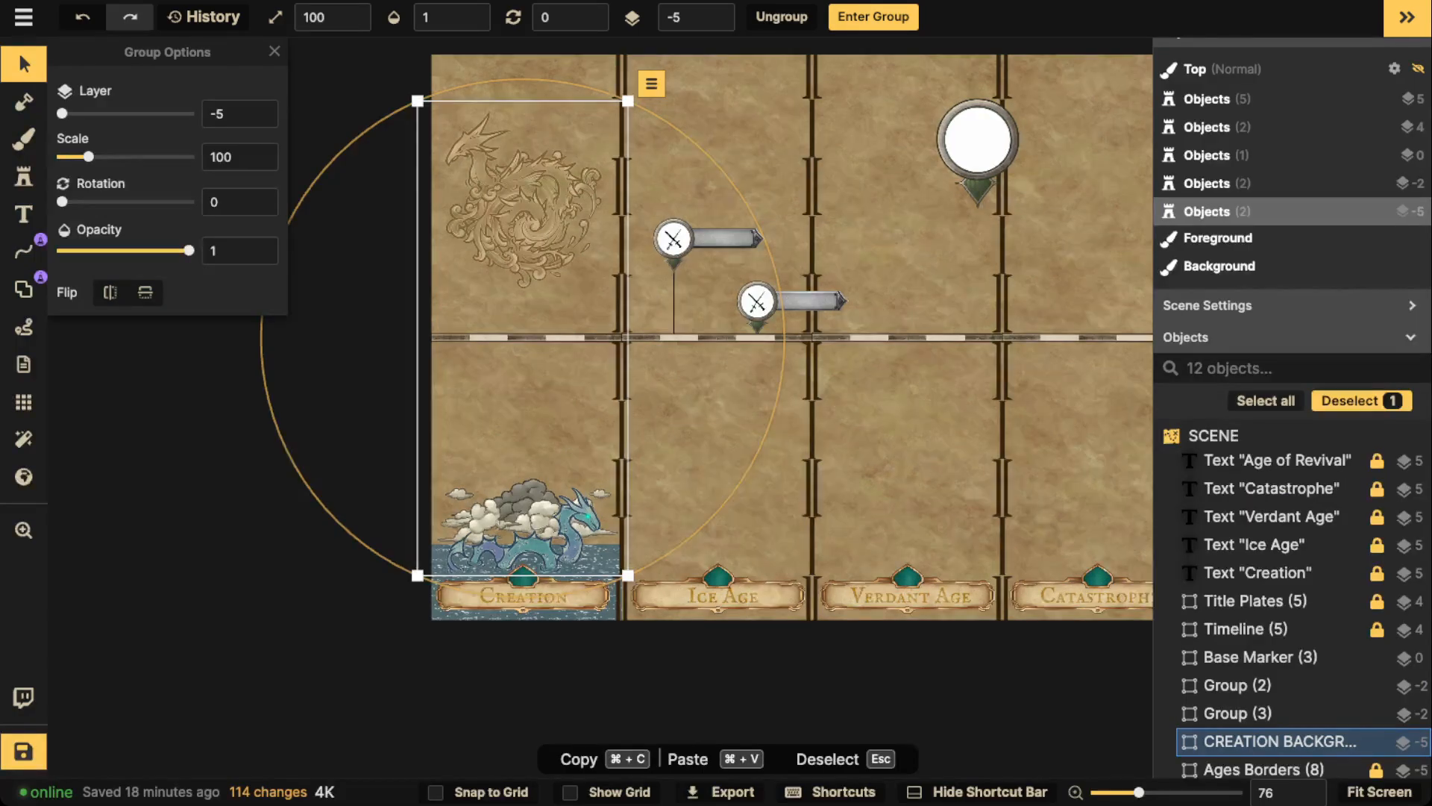
key("Escape")
left_click(23, 751)
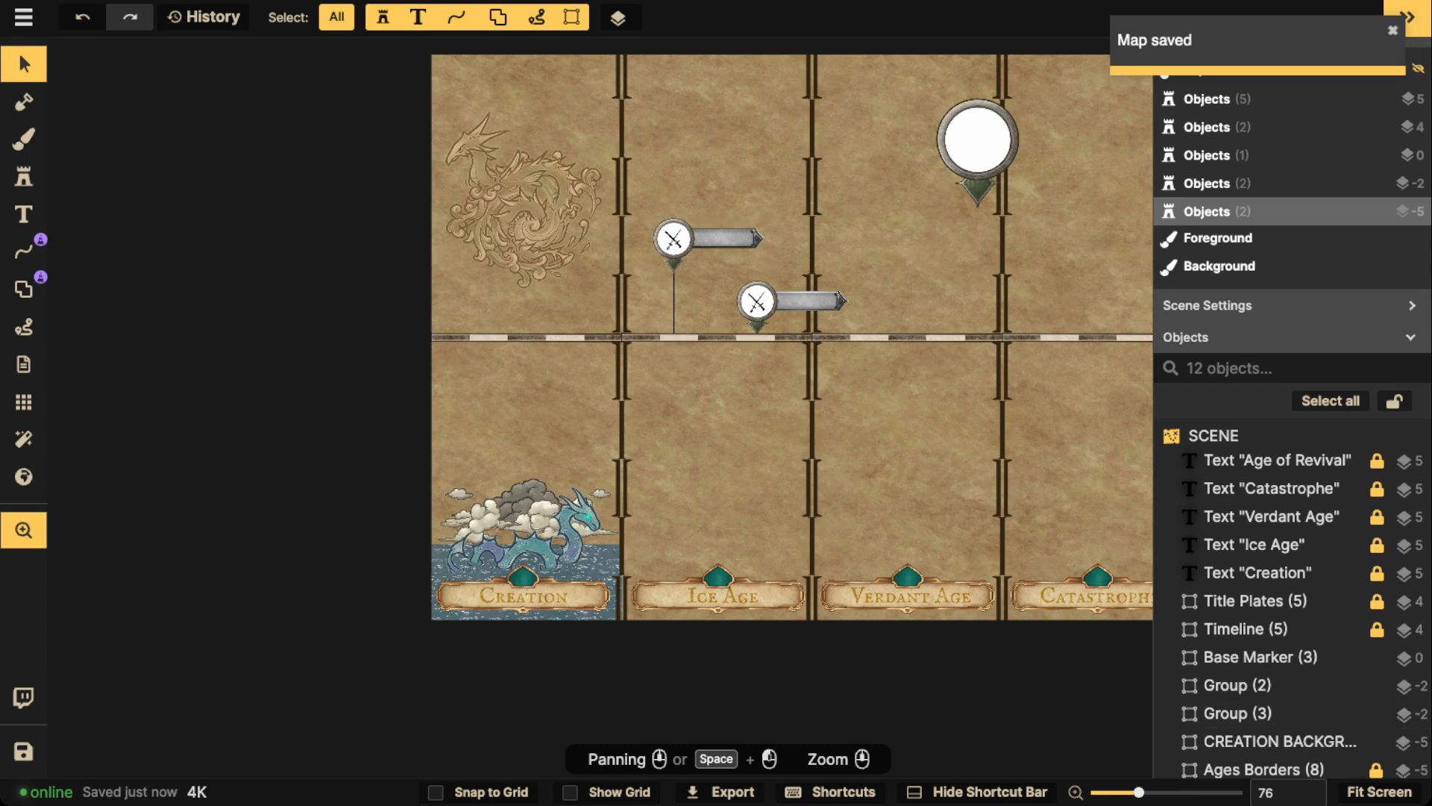
Copy the stemless battle marker with its title plate and paste the duplicate into the Verdant Age section.
left_click_drag(765, 261, 468, 388)
scroll(477, 388, "up", 1)
scroll(485, 426, "up", 1)
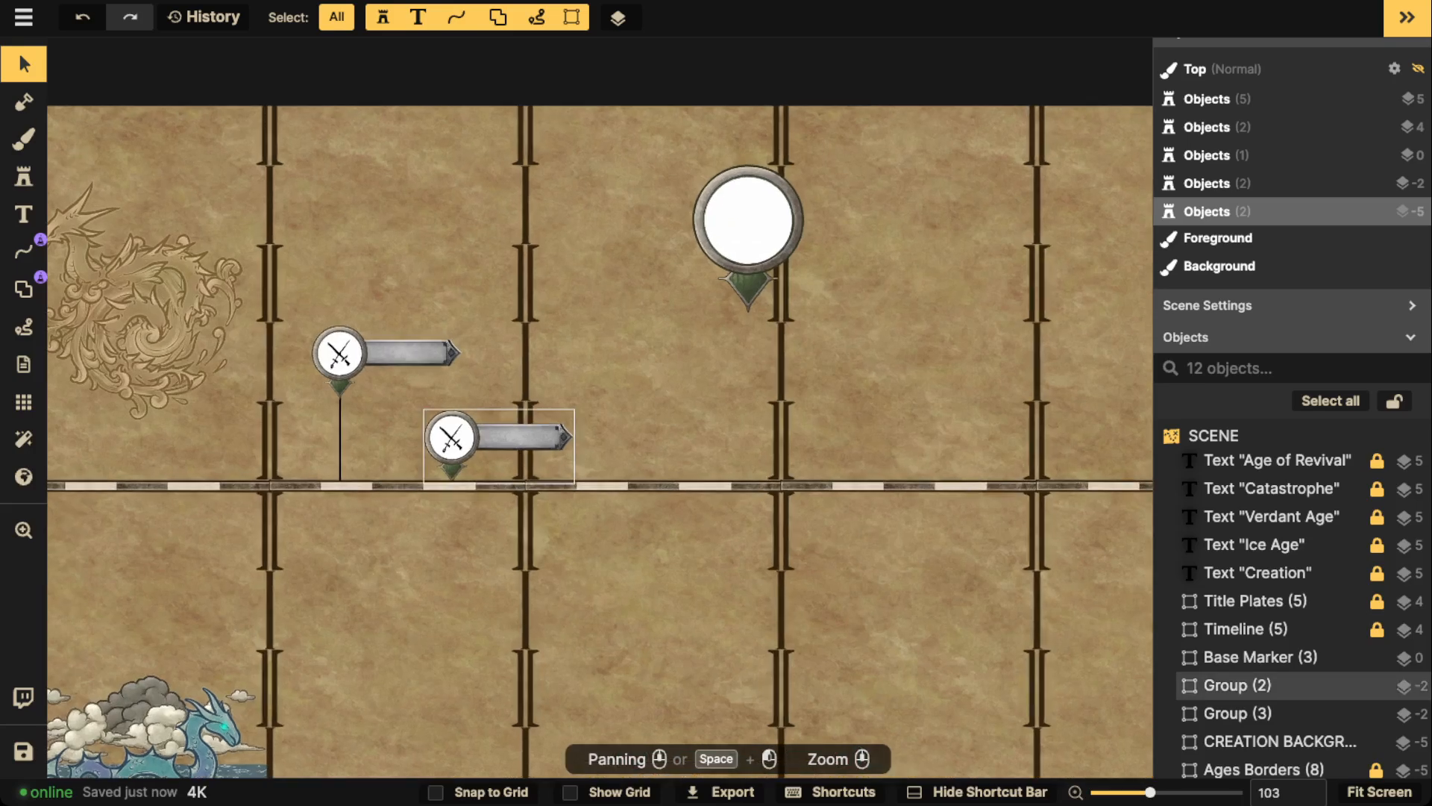
left_click(485, 426)
scroll(485, 426, "up", 2)
key("super+c")
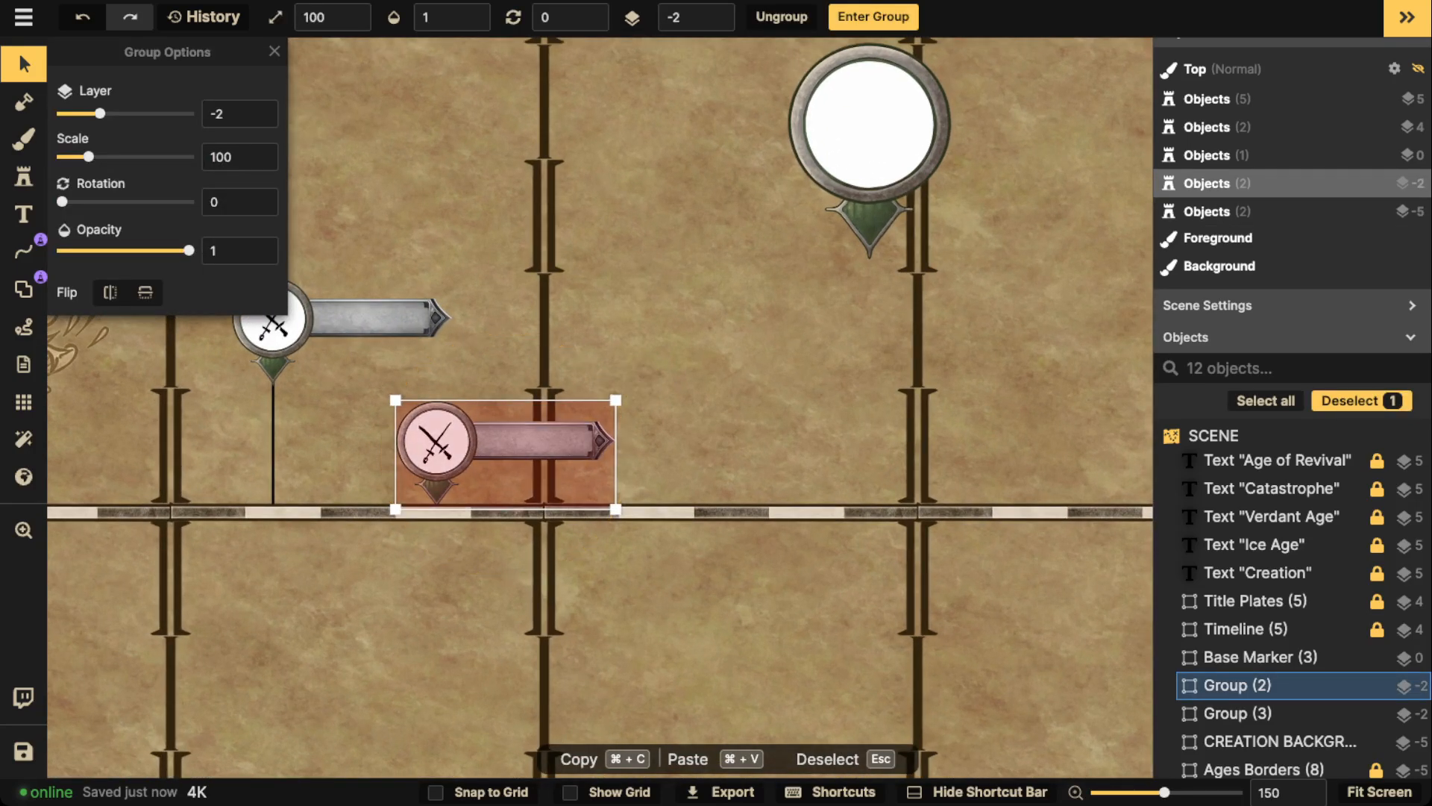
key("super+v")
Delete the Battle Icon from the Base Marker inside the duplicated marker group.
double_click(744, 379)
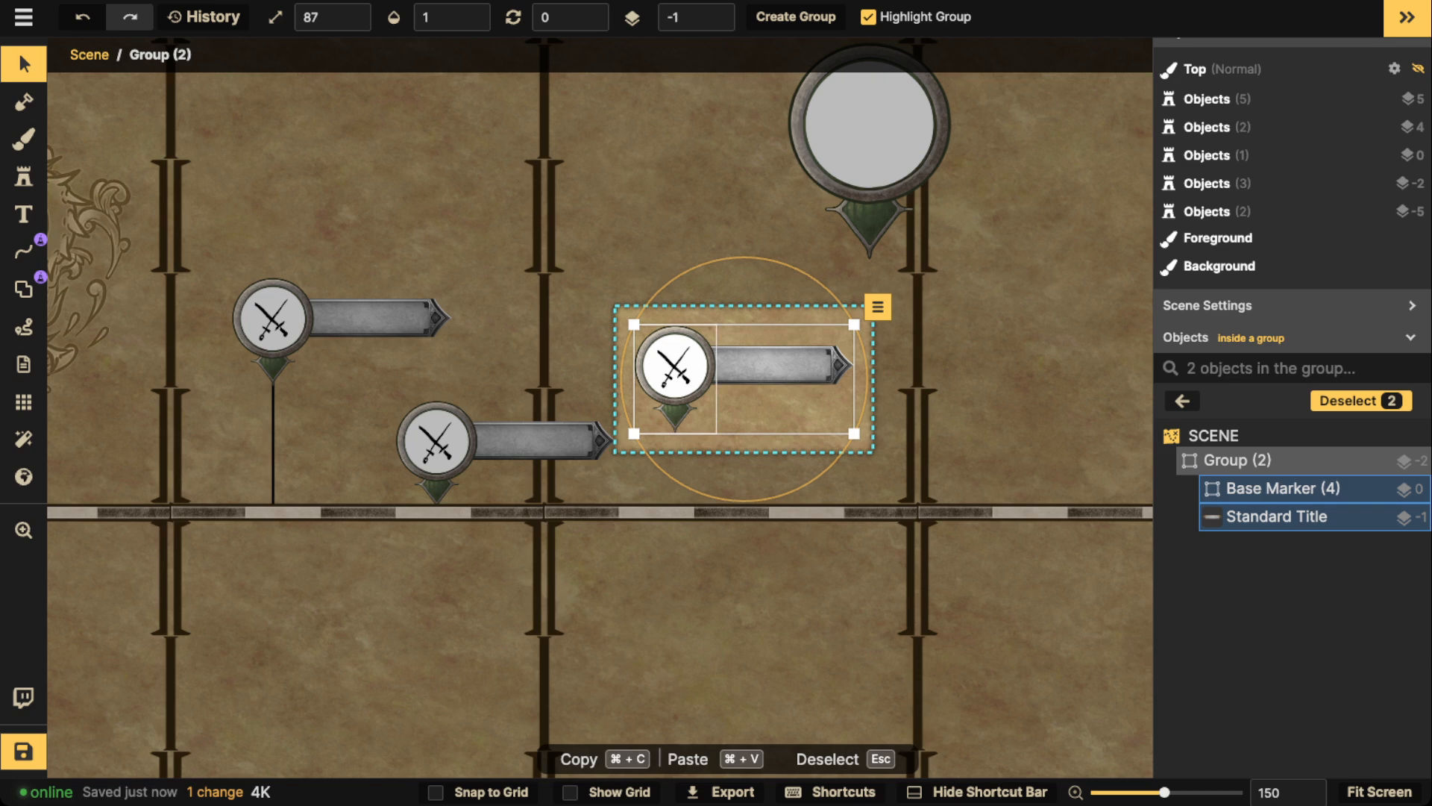
double_click(1282, 488)
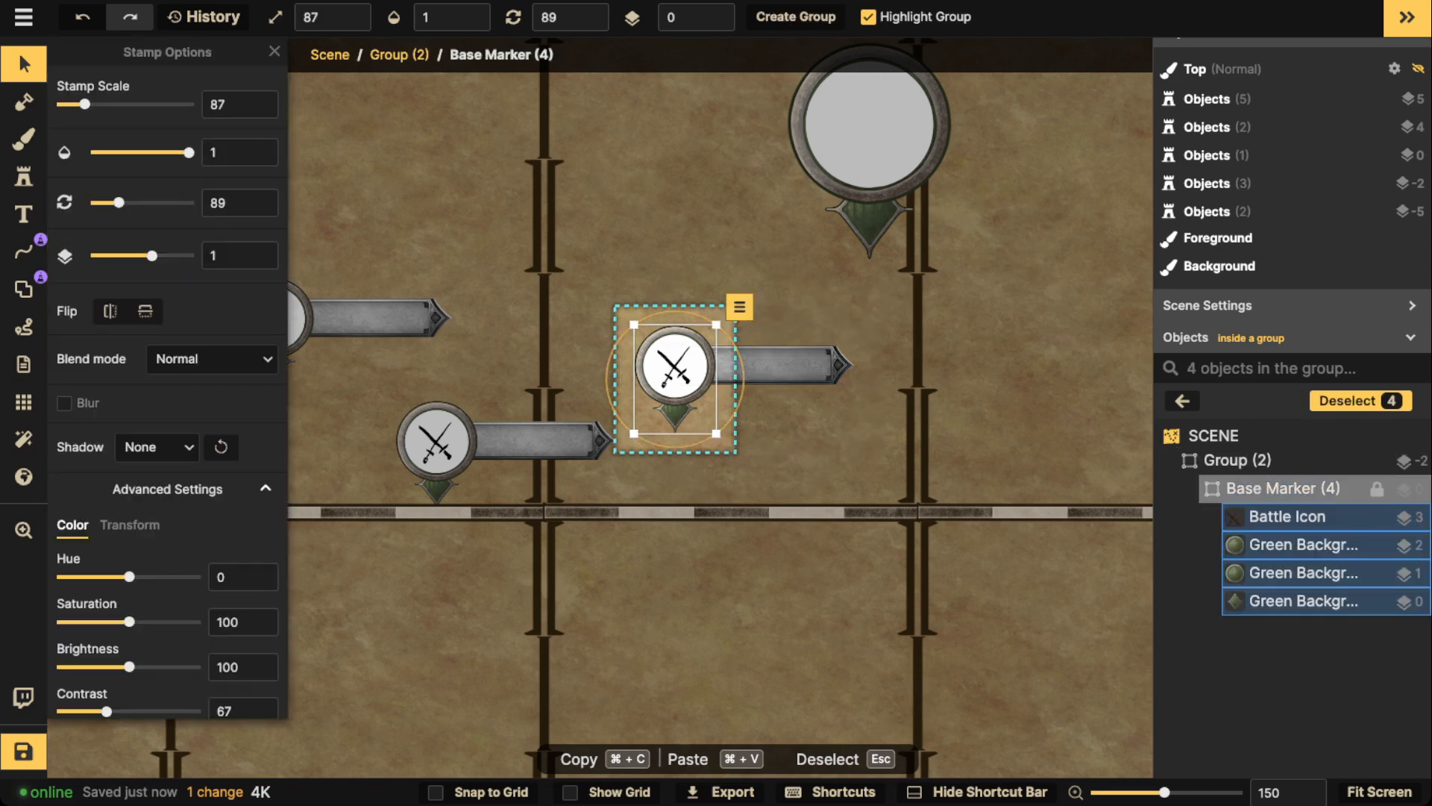
left_click(1298, 516)
key("Delete")
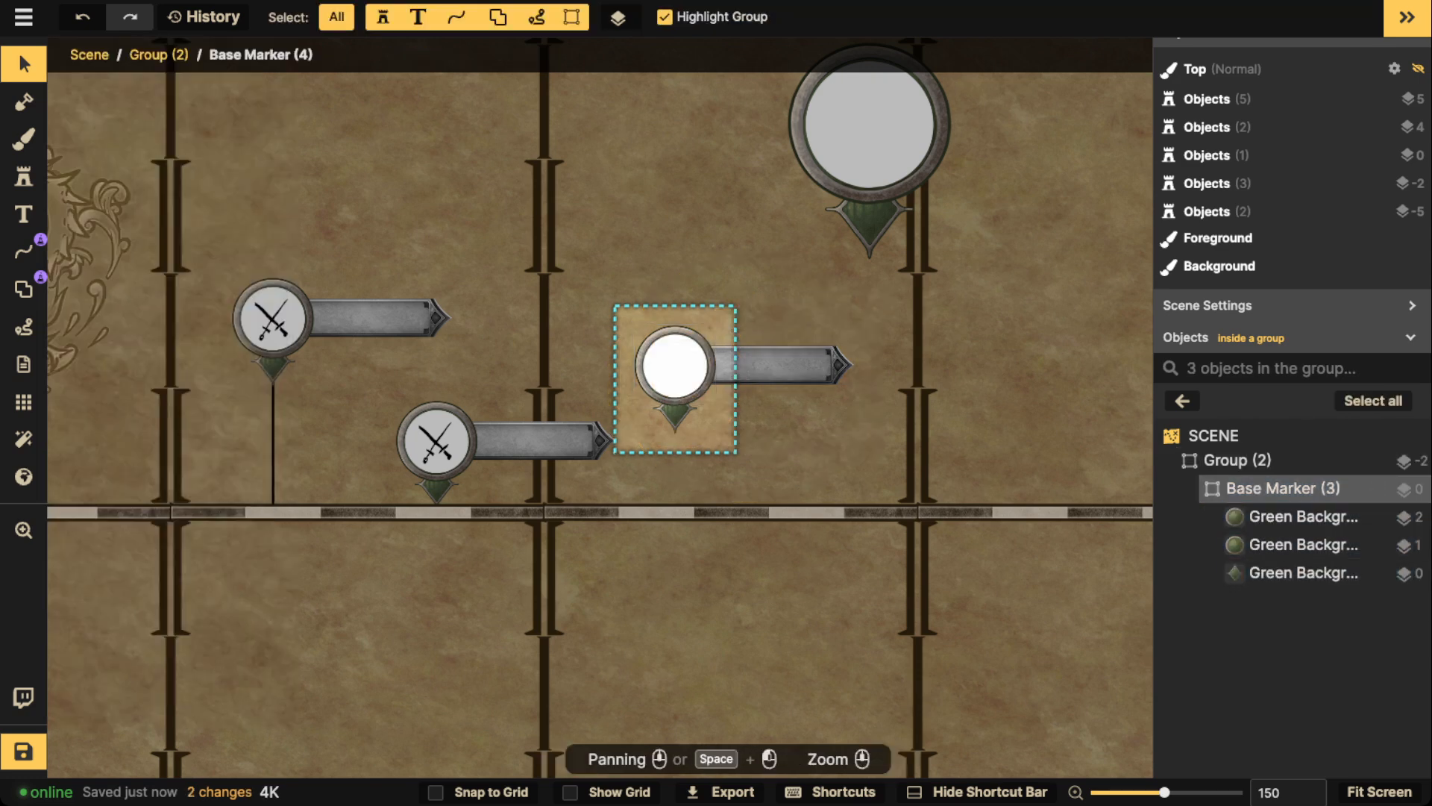
Return to the duplicated marker's group and list all Parchment World stamps with no search filter and every asset expanded.
key("Escape")
scroll(761, 388, "up", 3)
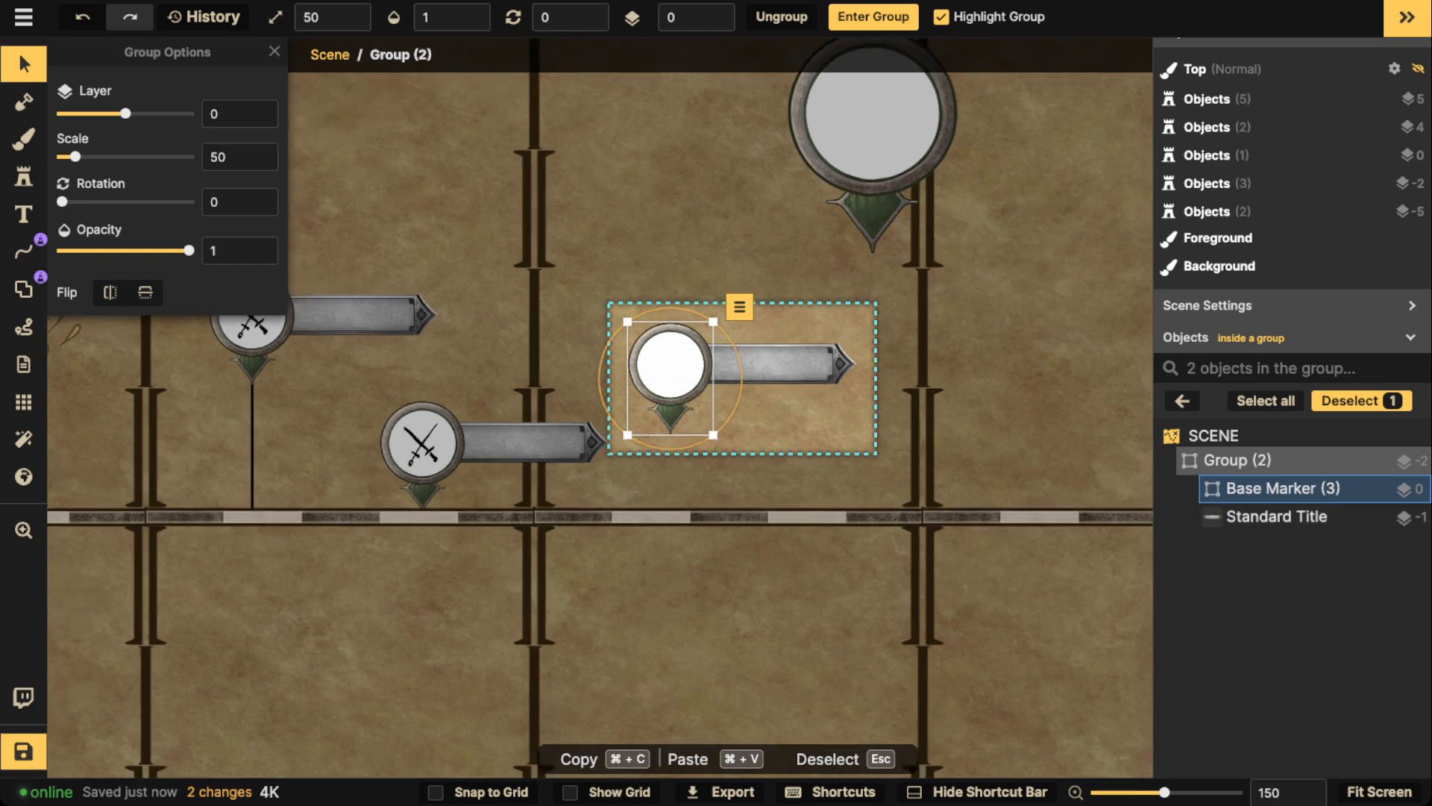
left_click(23, 176)
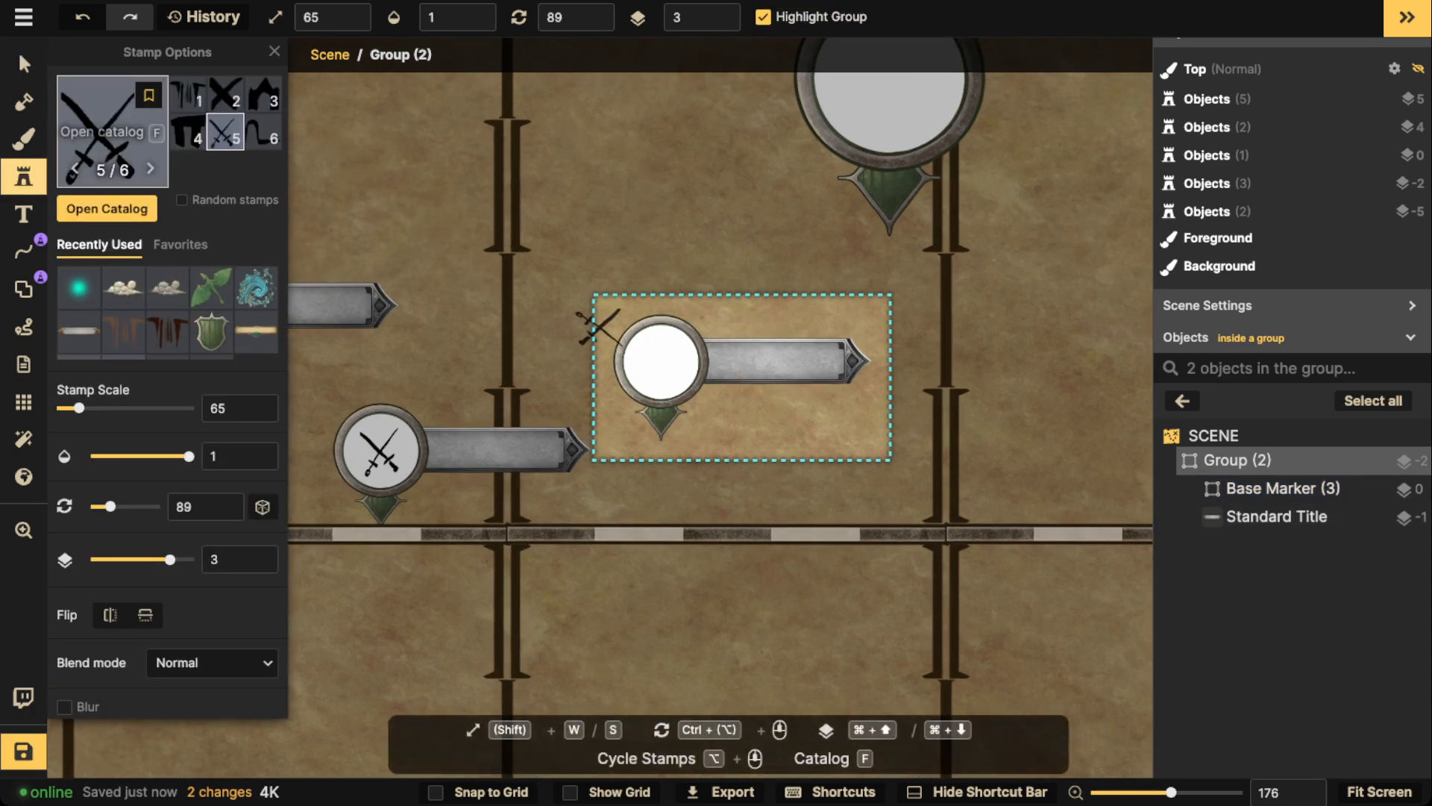
key("f")
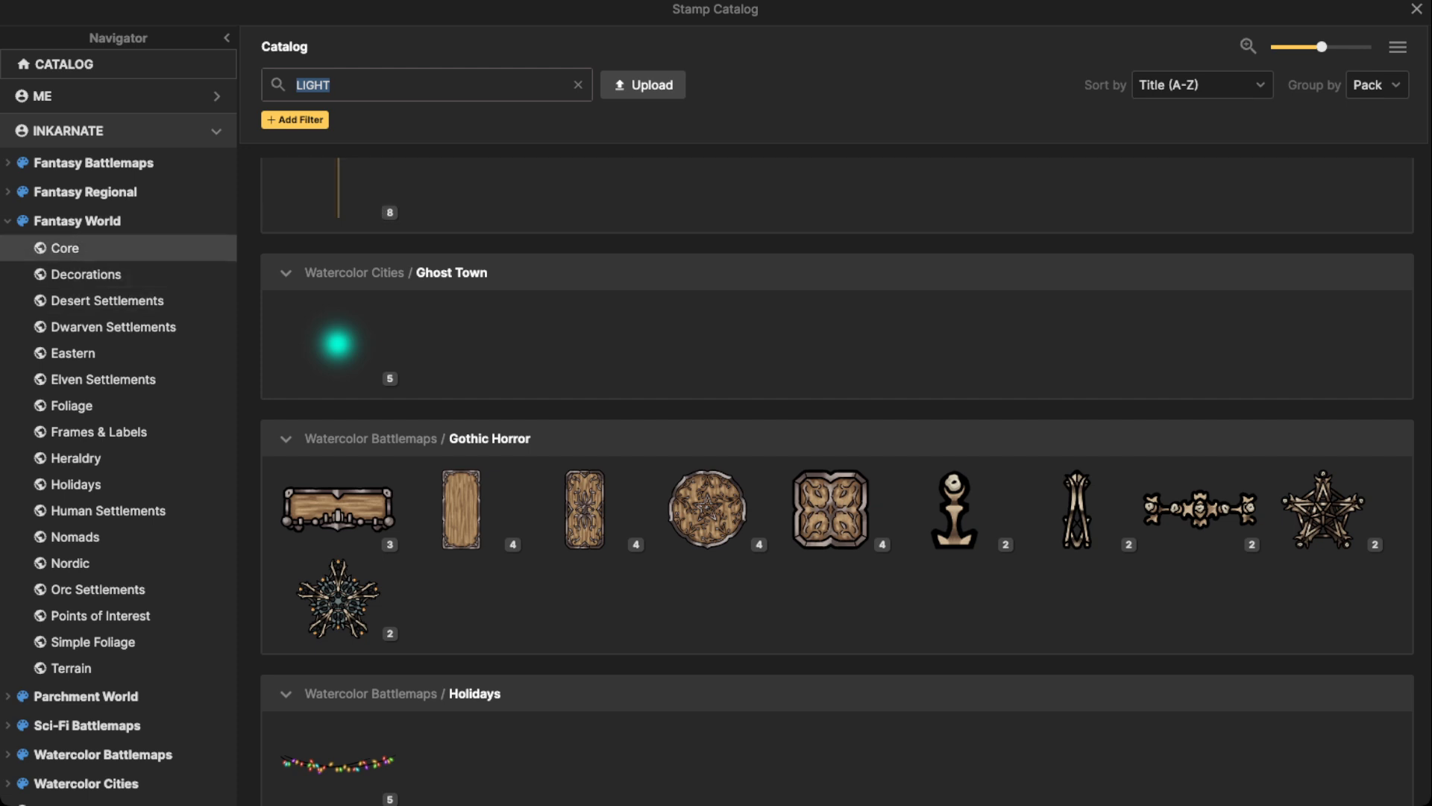
left_click(7, 221)
left_click(85, 250)
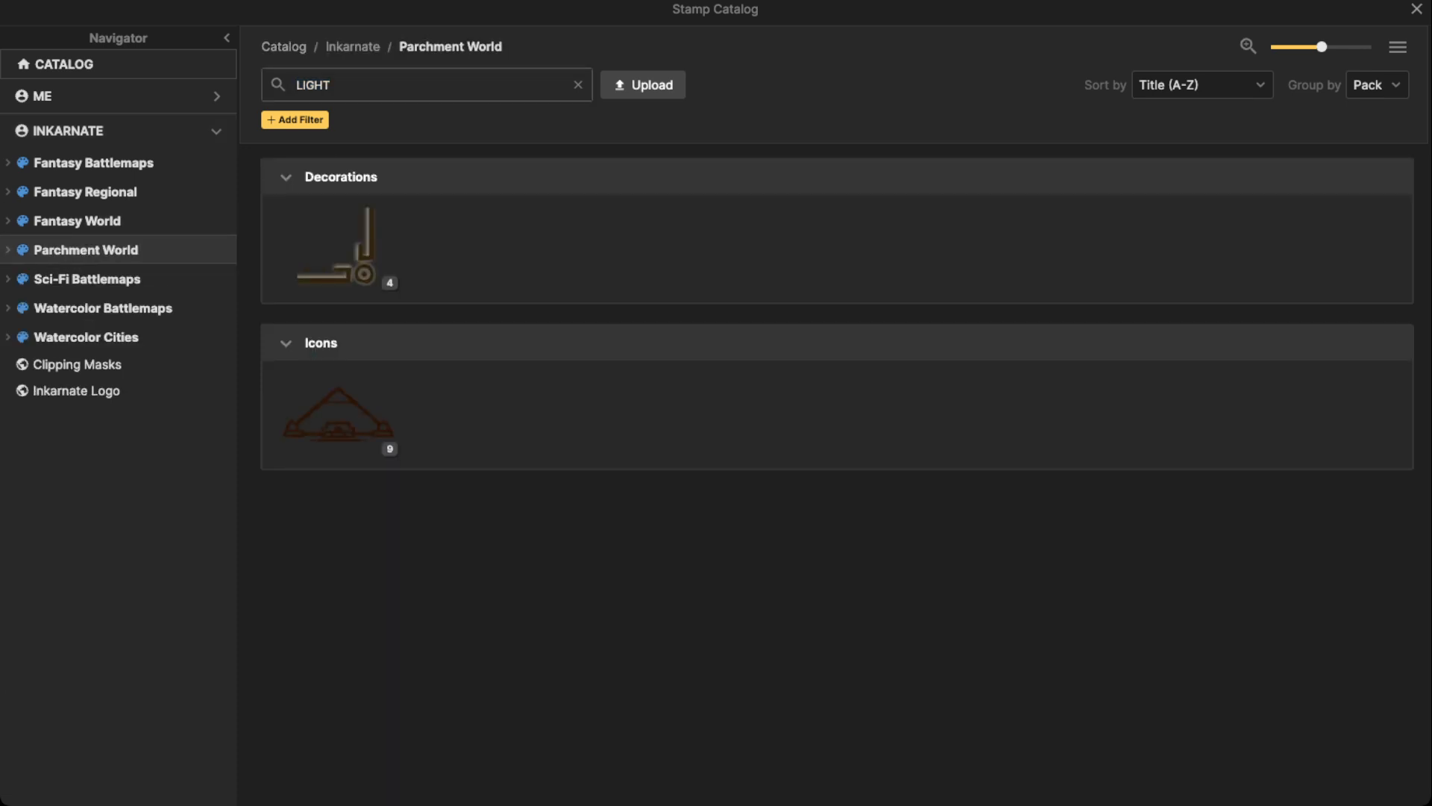
left_click(578, 84)
left_click(1398, 47)
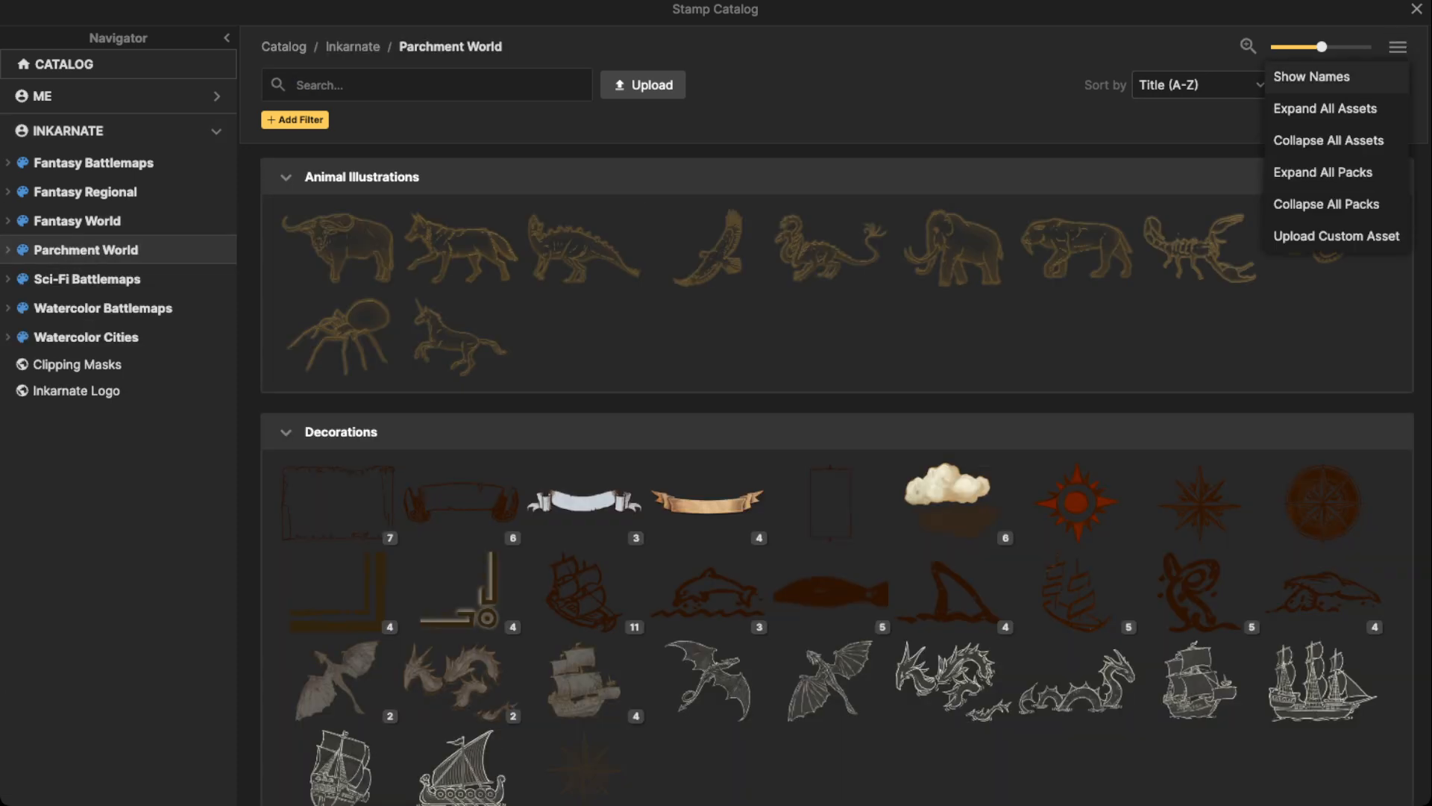
left_click(1325, 108)
Place the Crown Icon stamp at scale 65 and rotation 0 in the centre of the blank marker's circle.
scroll(707, 503, "down", 20)
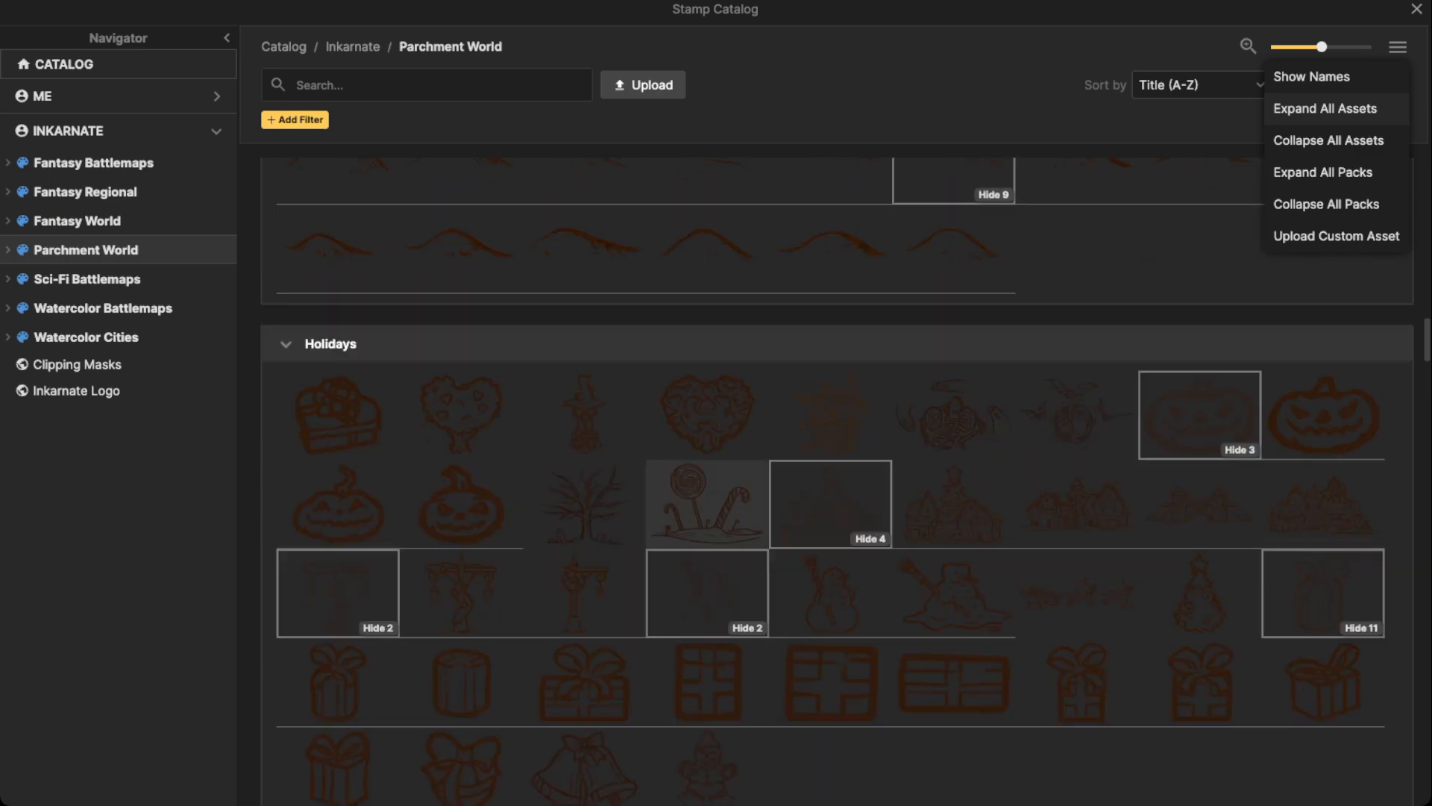
scroll(707, 287, "down", 20)
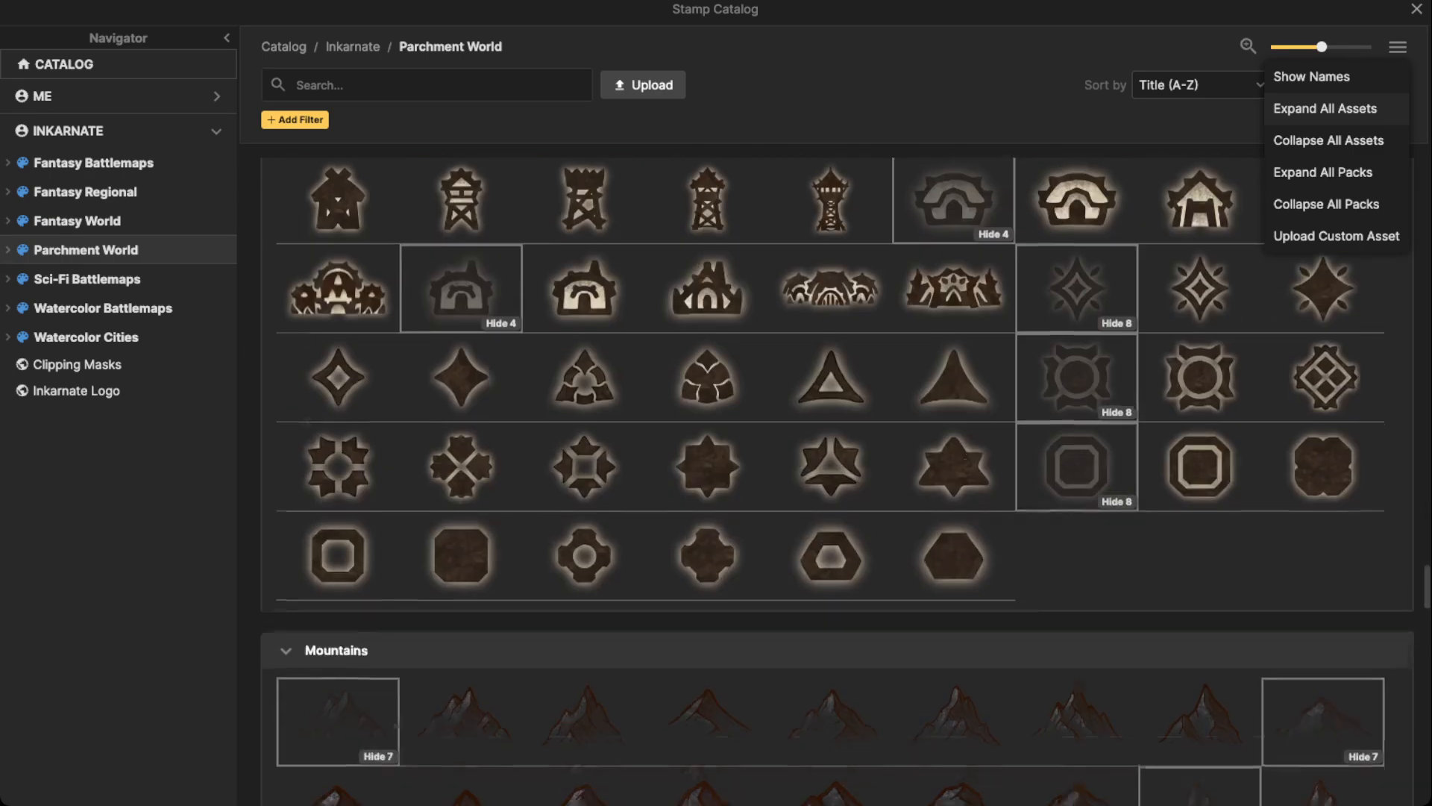
scroll(707, 328, "down", 5)
left_click(707, 328)
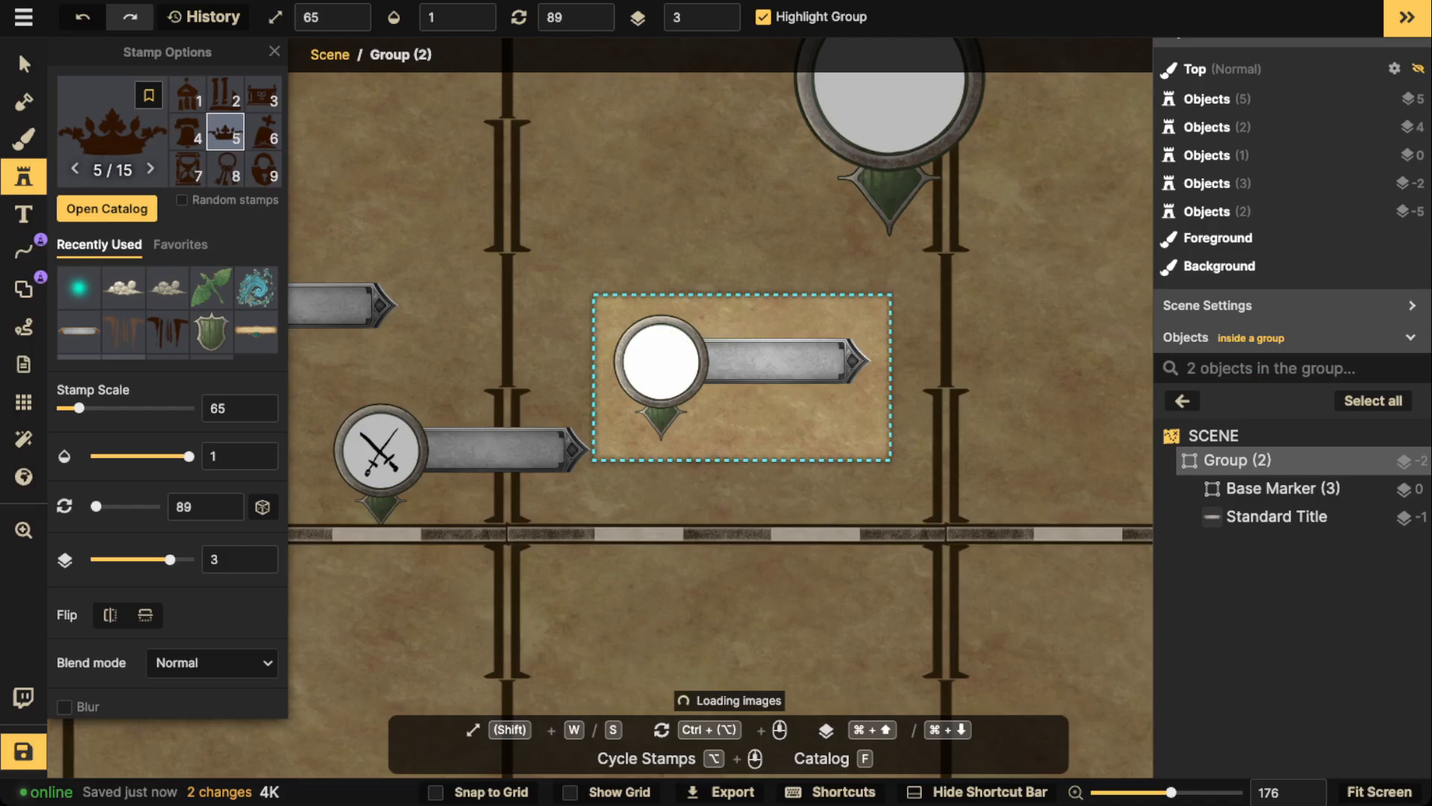
scroll(656, 362, "up", 5)
left_click(656, 361)
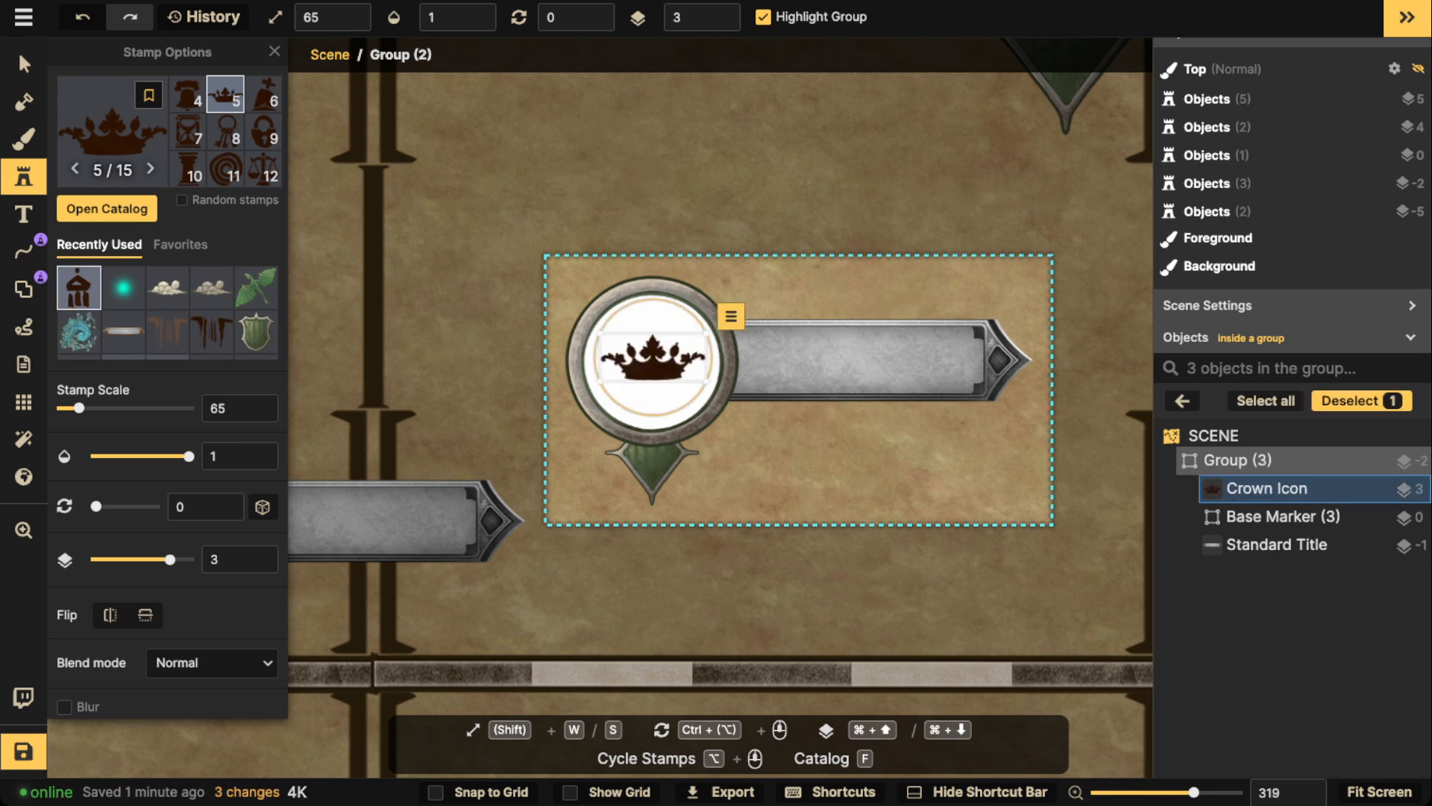
Set the Crown Icon's brightness to 0 and height to 145, and nudge it to centre it in the circle.
left_click(19, 54)
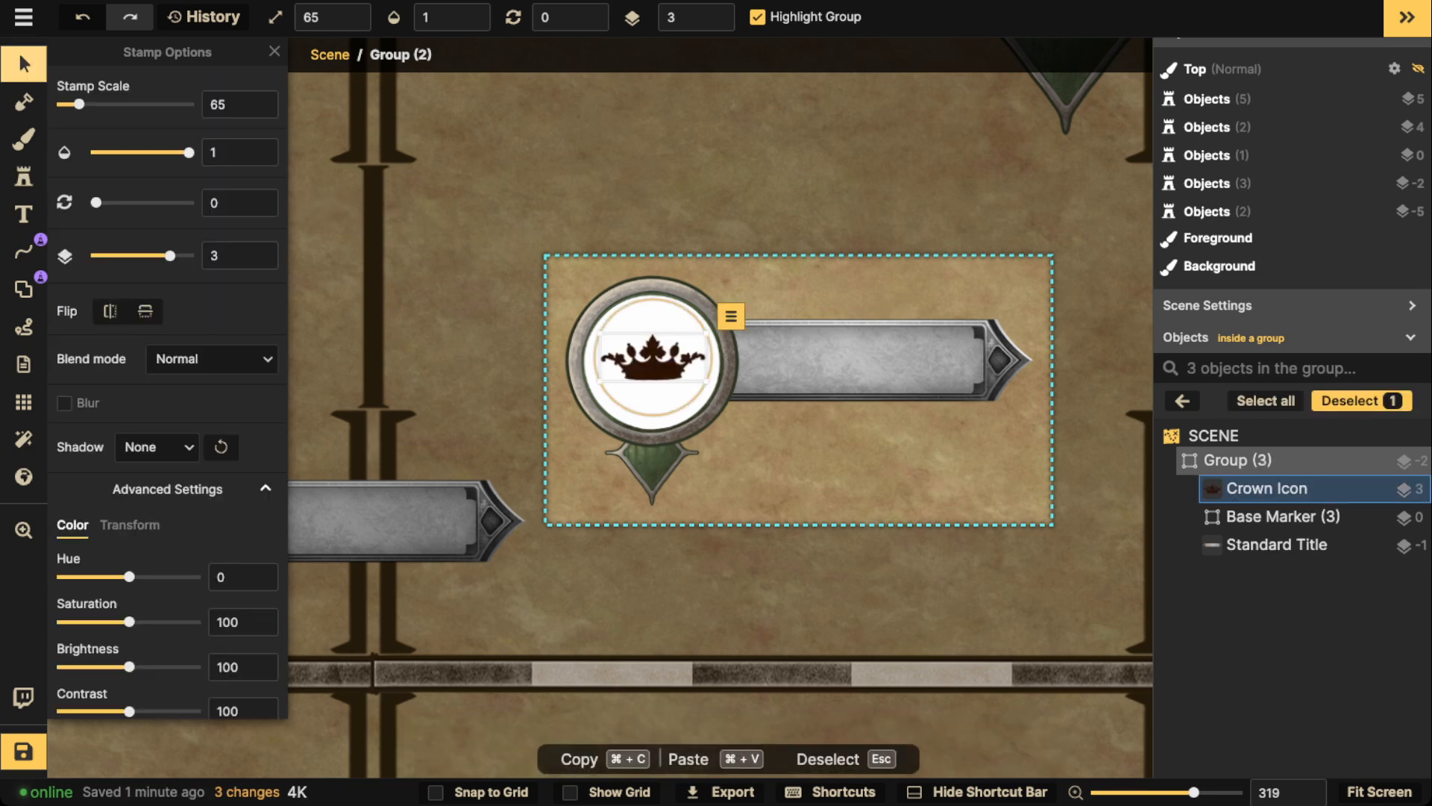
left_click_drag(129, 666, 60, 666)
scroll(709, 434, "up", 3)
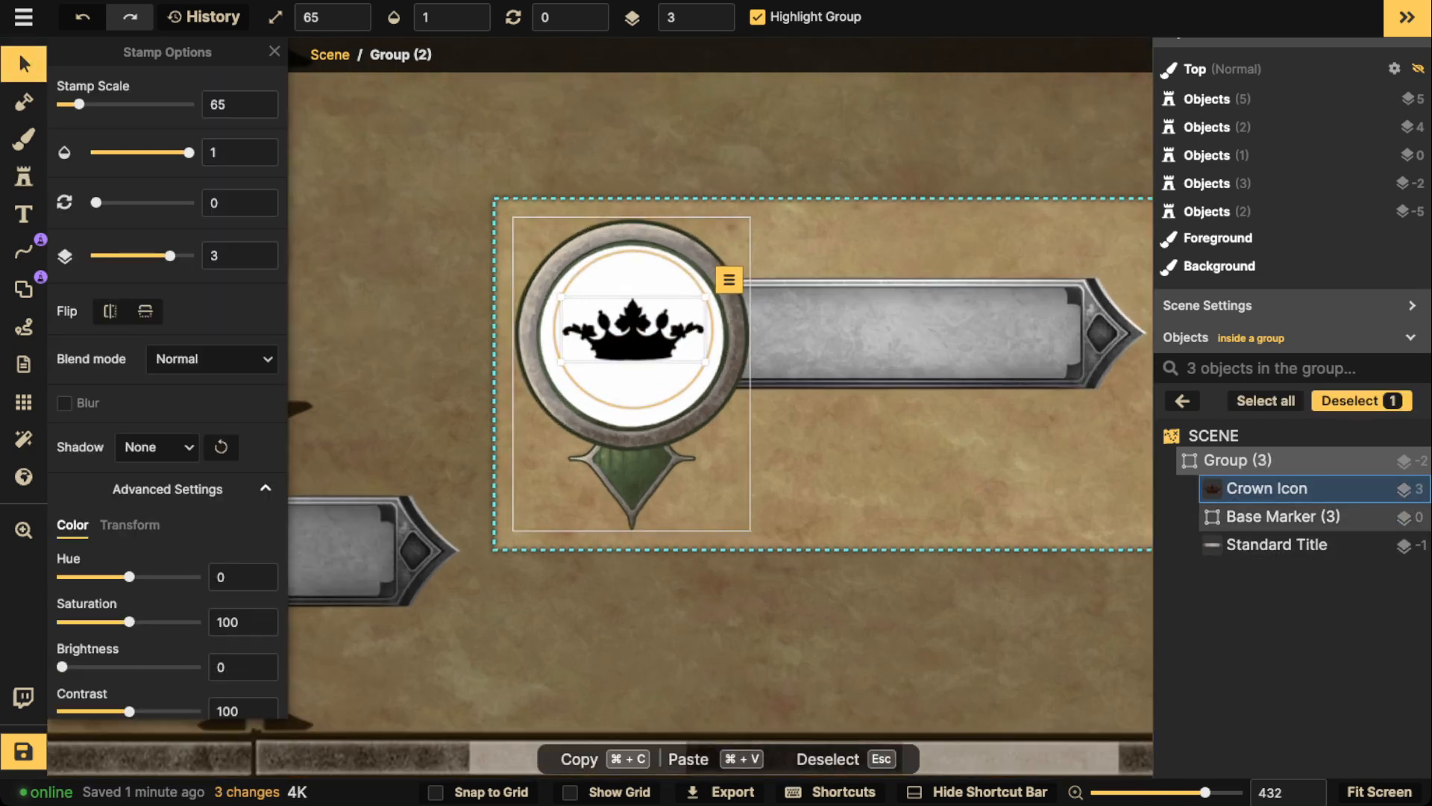
left_click(130, 524)
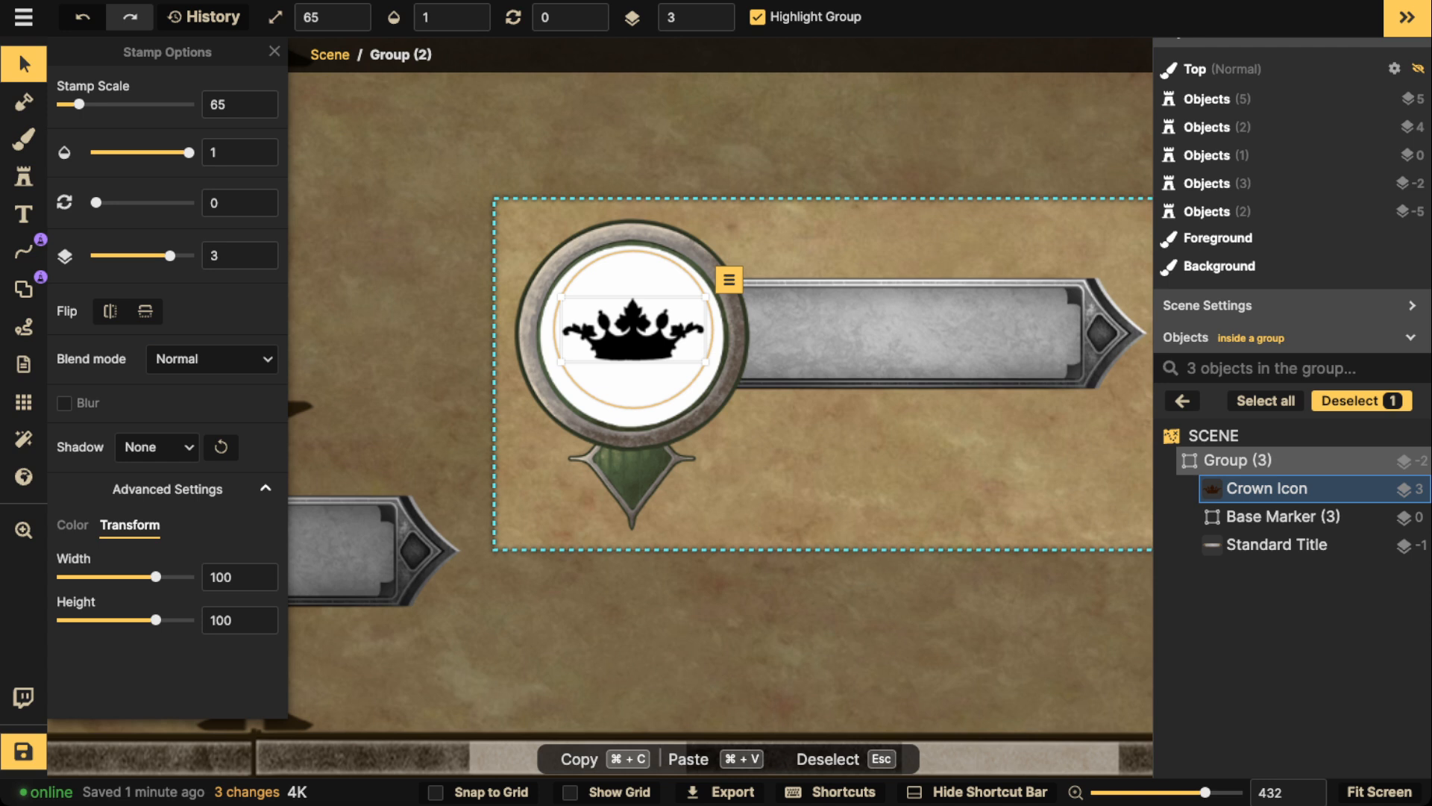
left_click_drag(156, 619, 164, 619)
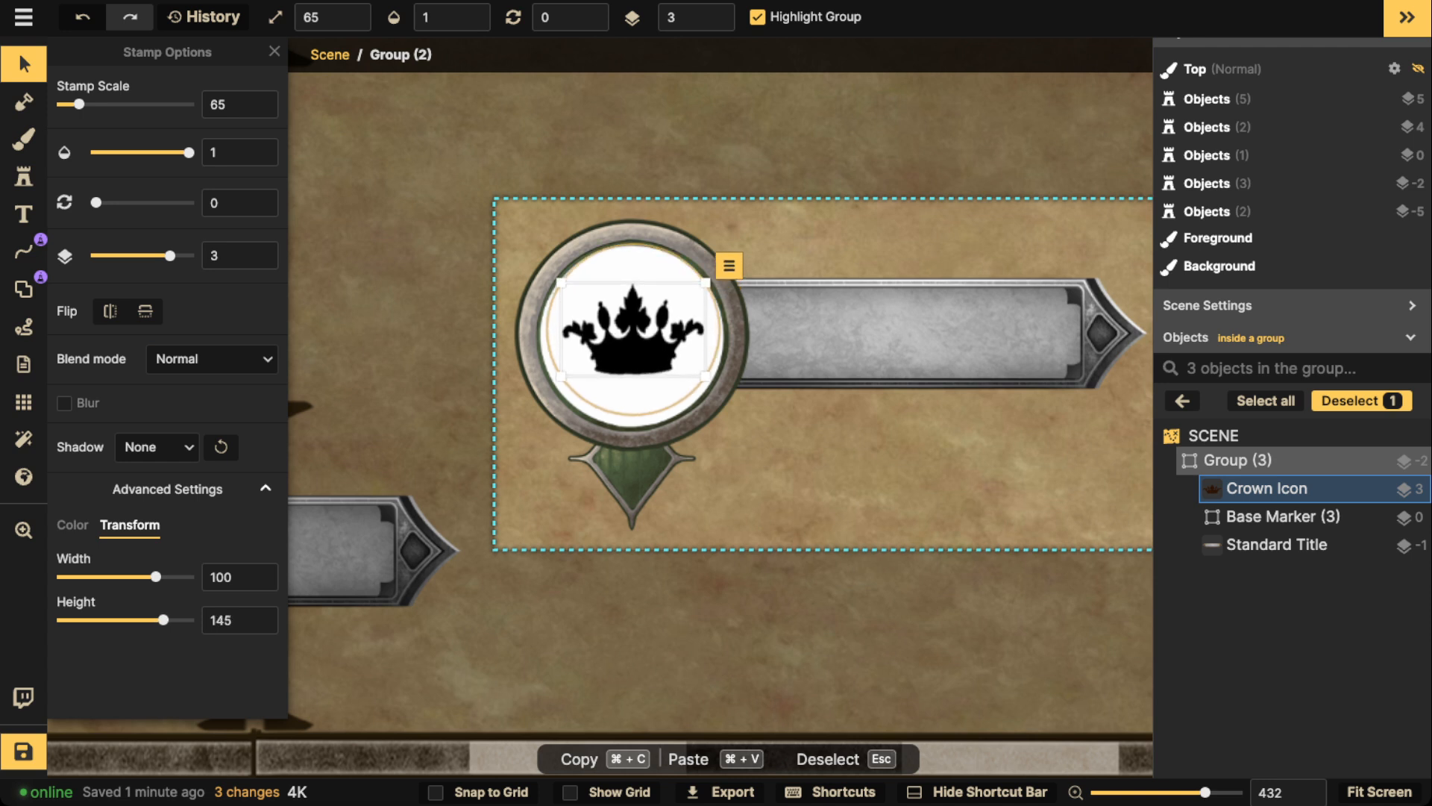
scroll(621, 318, "up", 2)
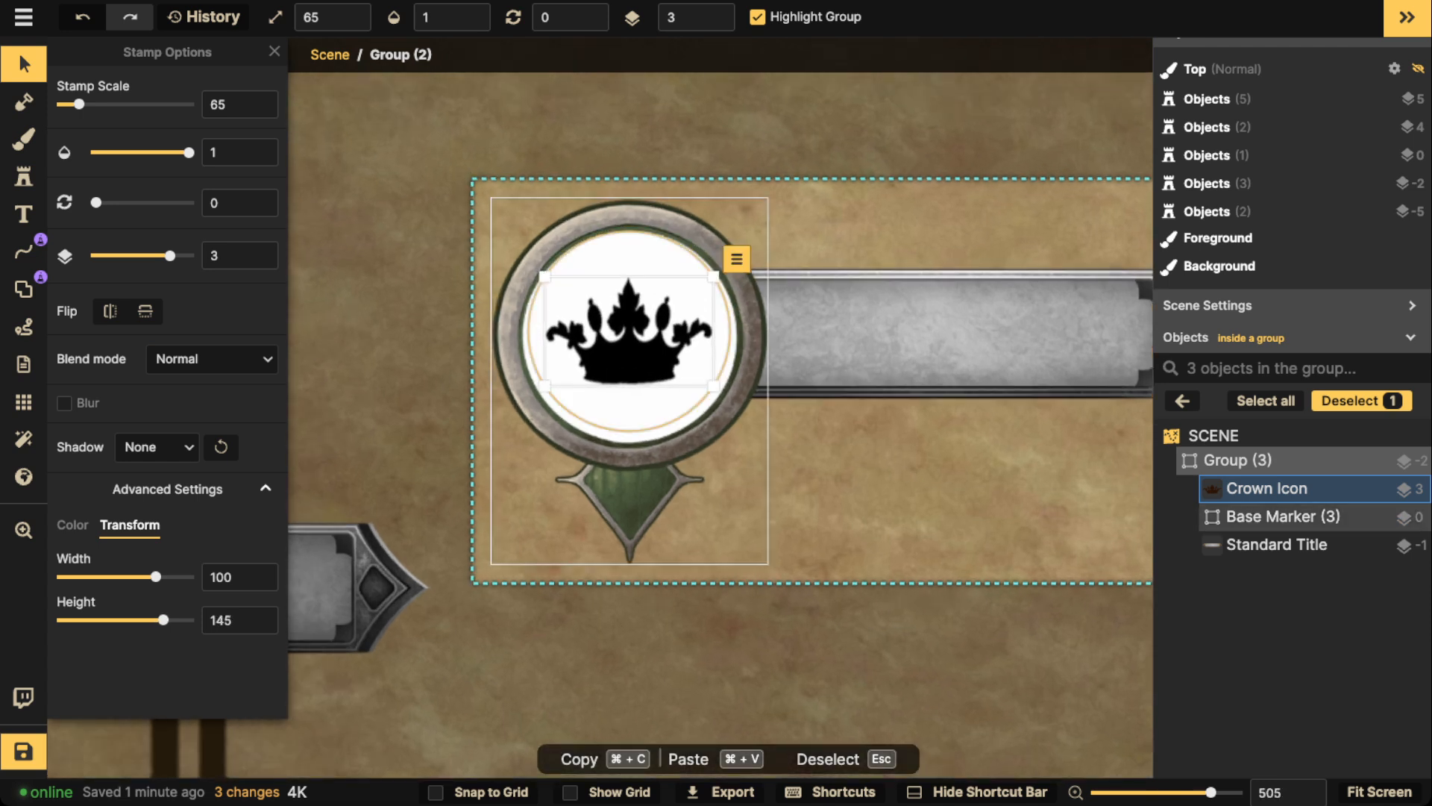
left_click_drag(610, 353, 610, 350)
key("Escape")
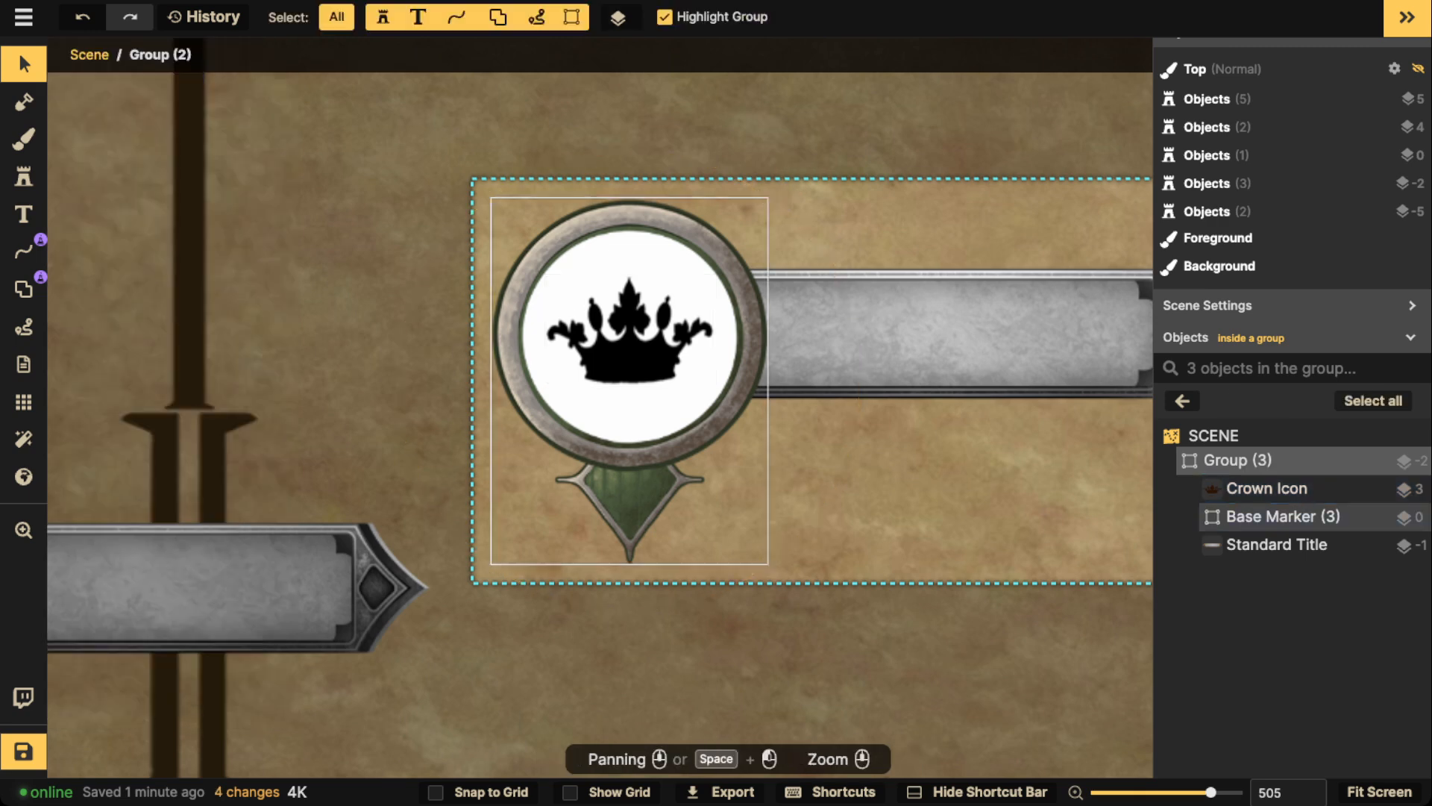
Move the crown marker and the stemless battle marker to the upper Ice Age section, stacking the crown above the swords.
key("Escape")
scroll(591, 367, "down", 3)
scroll(592, 365, "down", 5)
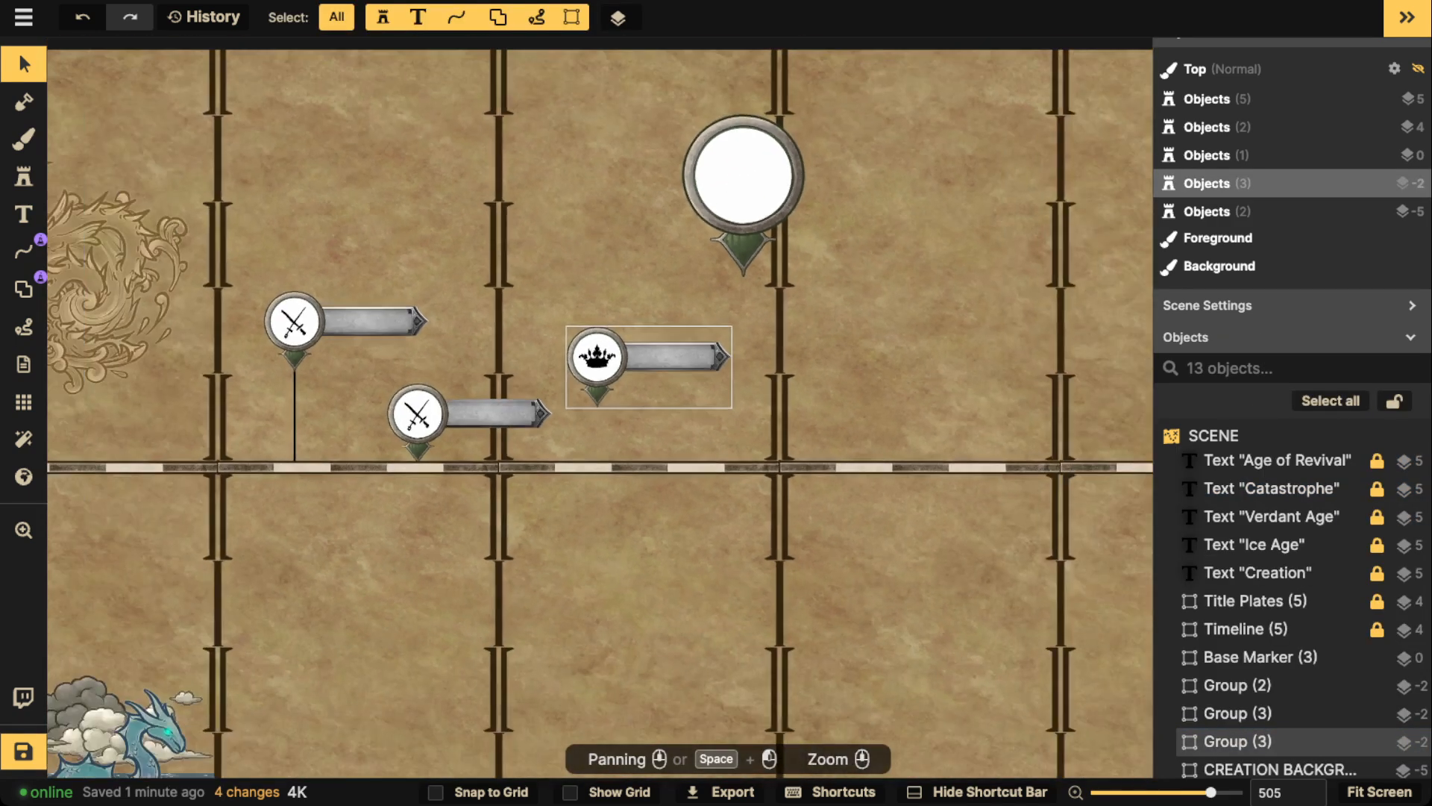
mouse_move(594, 360)
left_mouse_down()
mouse_move(714, 439)
mouse_move(420, 194)
left_mouse_up()
key("Escape")
left_click_drag(717, 436, 402, 172)
mouse_move(538, 492)
left_mouse_down()
mouse_move(423, 246)
mouse_move(399, 264)
left_mouse_up()
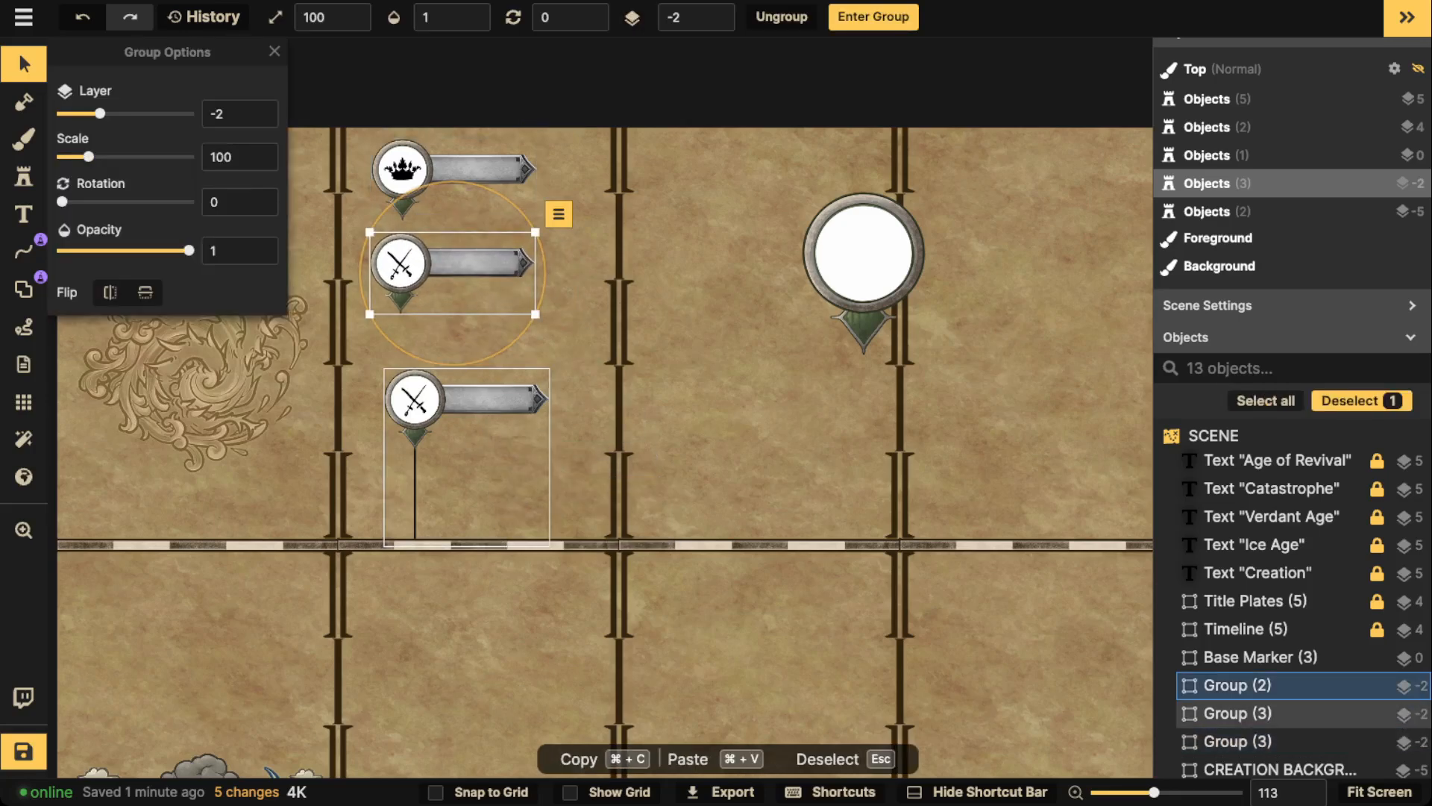
Delete the battle marker with the long stem and move the large blank base marker farther right.
left_click(415, 400)
key("Delete")
left_click_drag(863, 257, 992, 246)
Duplicate the remaining battle marker with its title plate and place the copy directly below it.
left_click(452, 268)
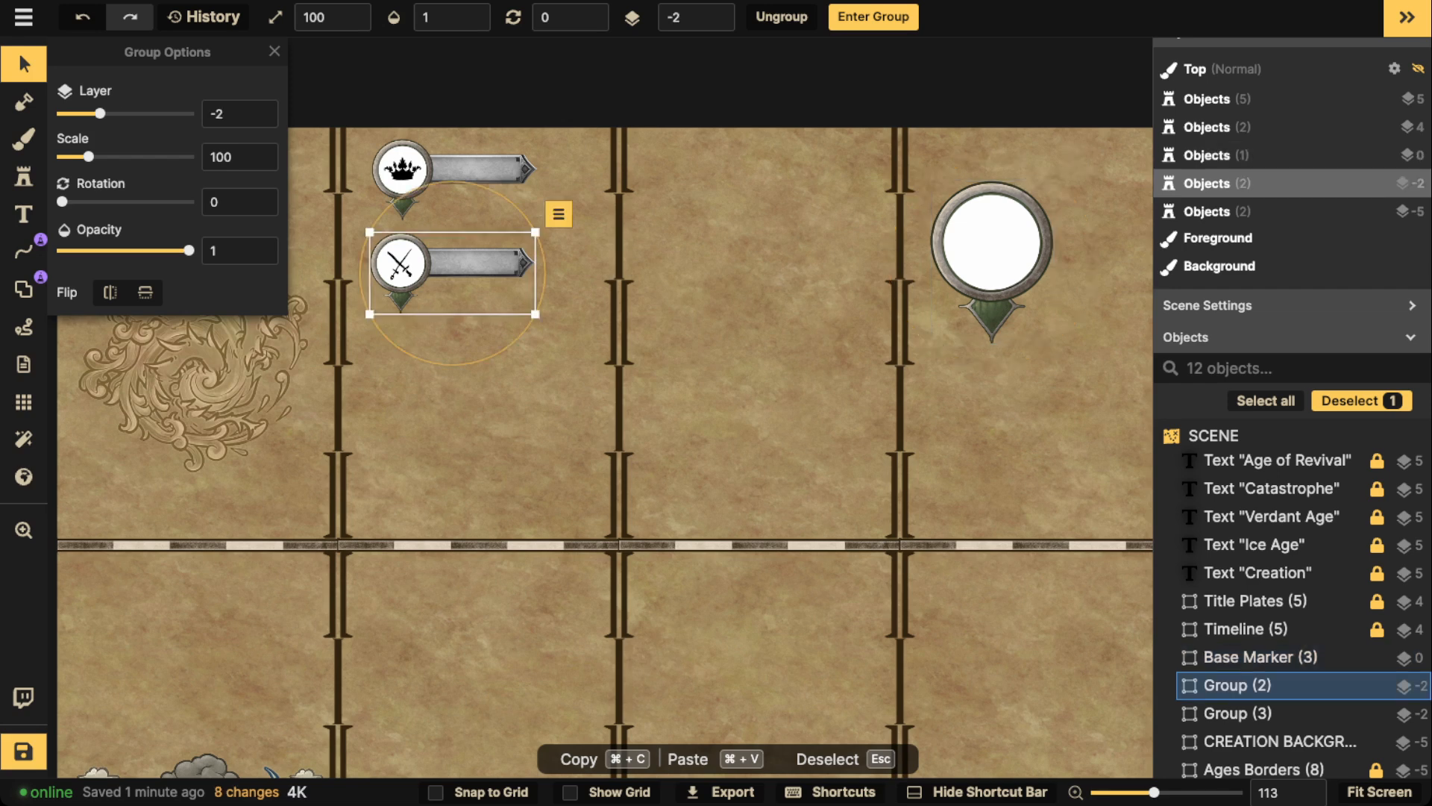
key("super+c")
key("super+v")
left_click_drag(455, 394, 455, 379)
Enter the lower copy's Base Marker group and delete its Battle Icon.
double_click(455, 379)
scroll(403, 370, "up", 3)
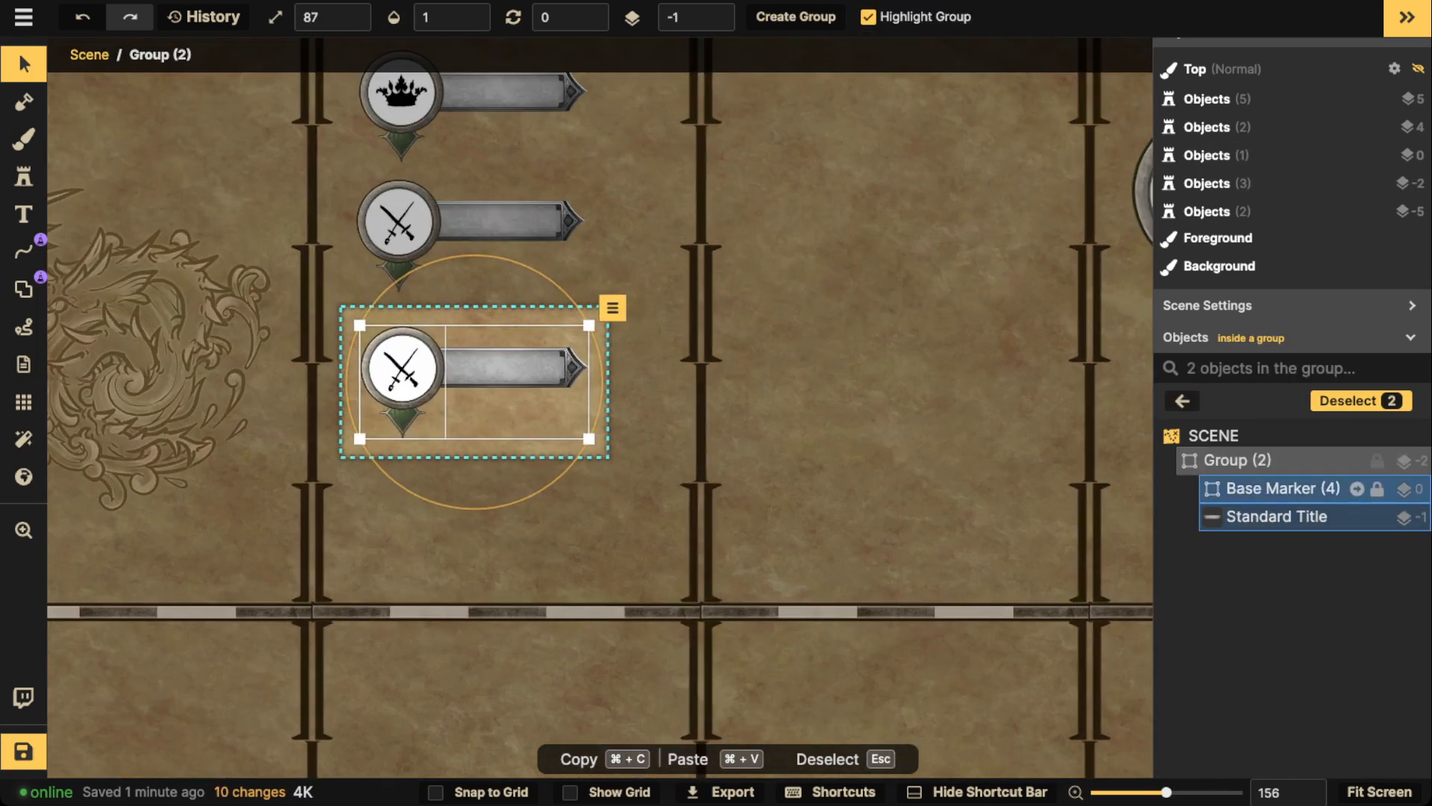
scroll(1290, 488, "up", 1)
left_click(1291, 511)
left_click(1357, 511)
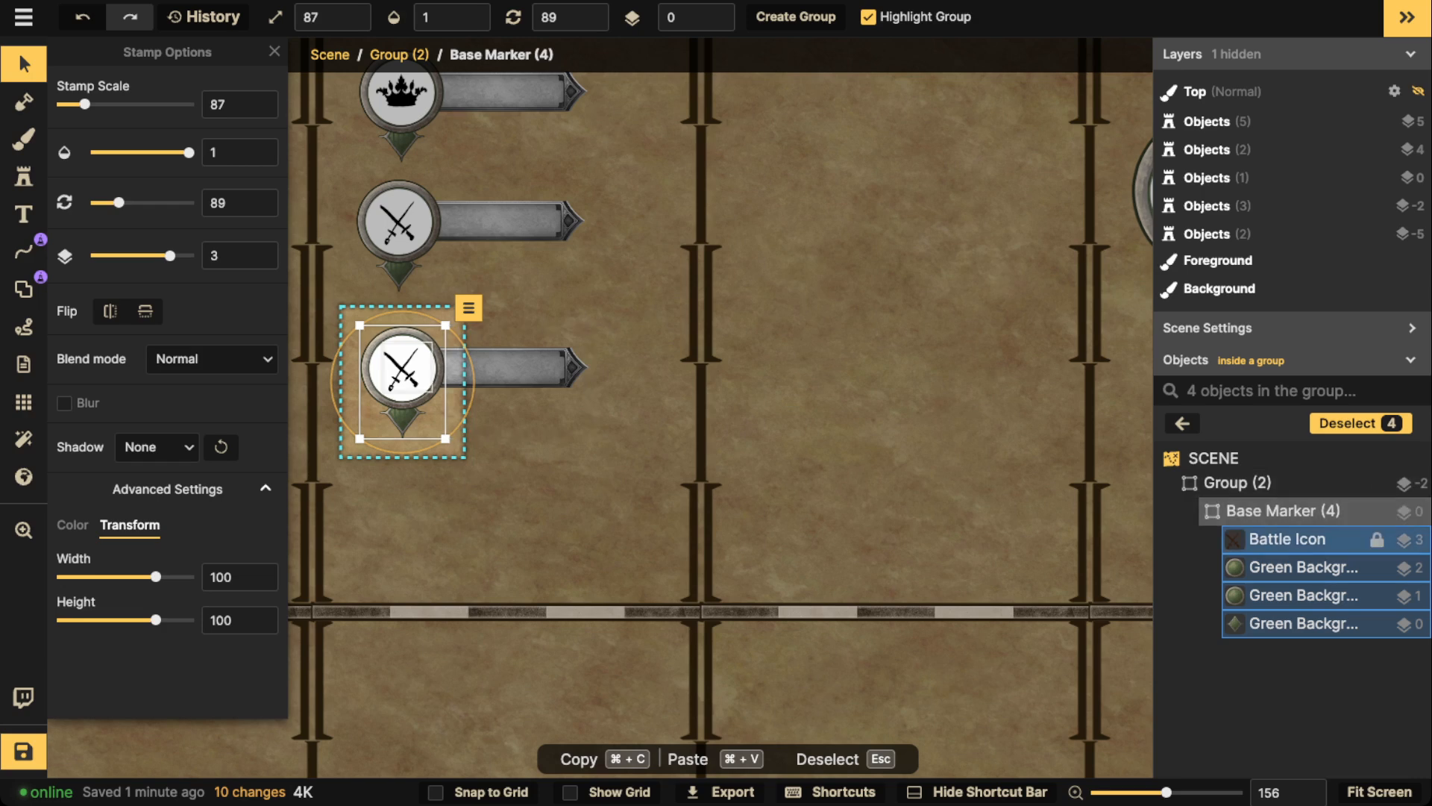
left_click(1290, 539)
key("Delete")
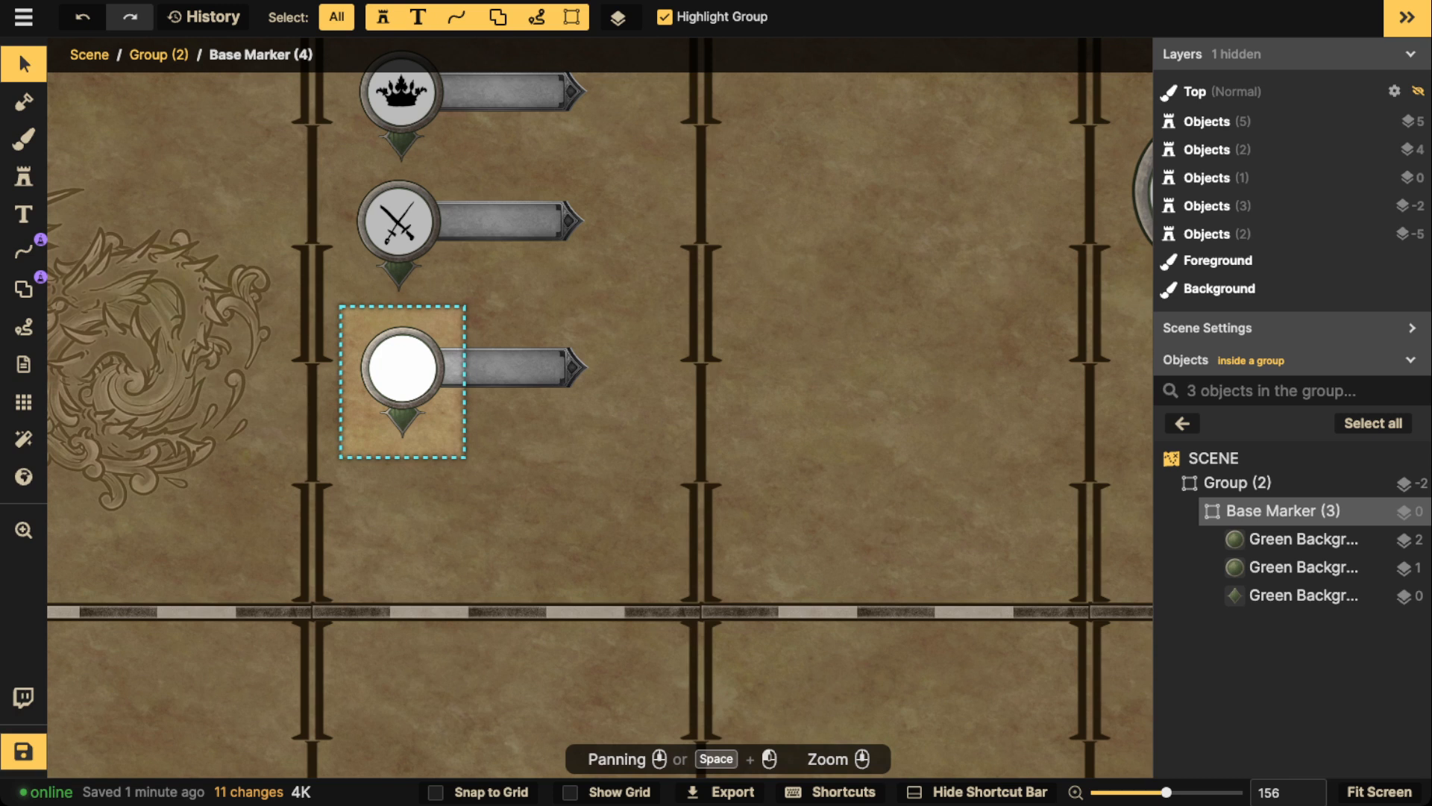
Place the Parchment World Fist Icon at scale 95 and rotation 30 in the emptied marker circle.
left_click(23, 177)
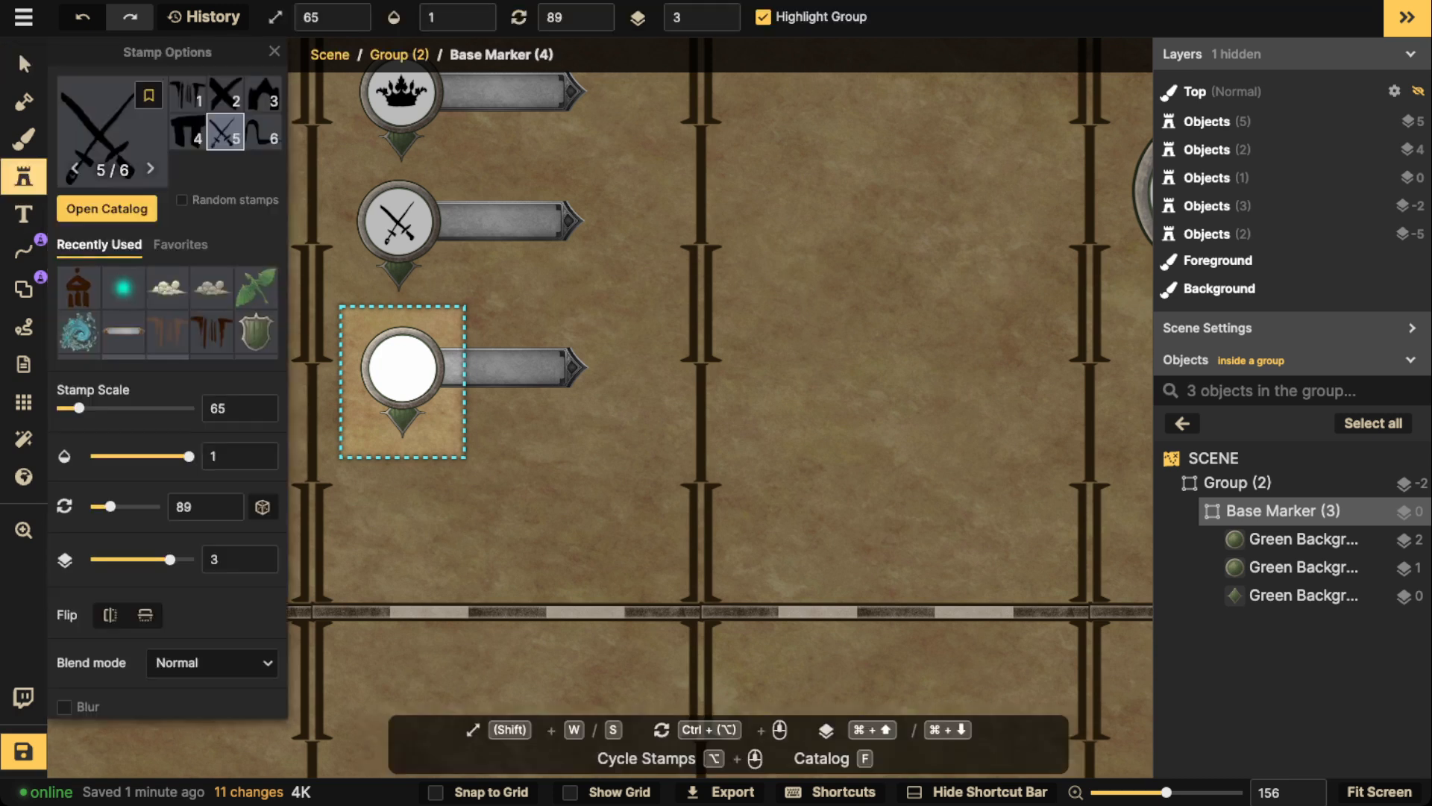
left_click(112, 132)
scroll(461, 496, "down", 2)
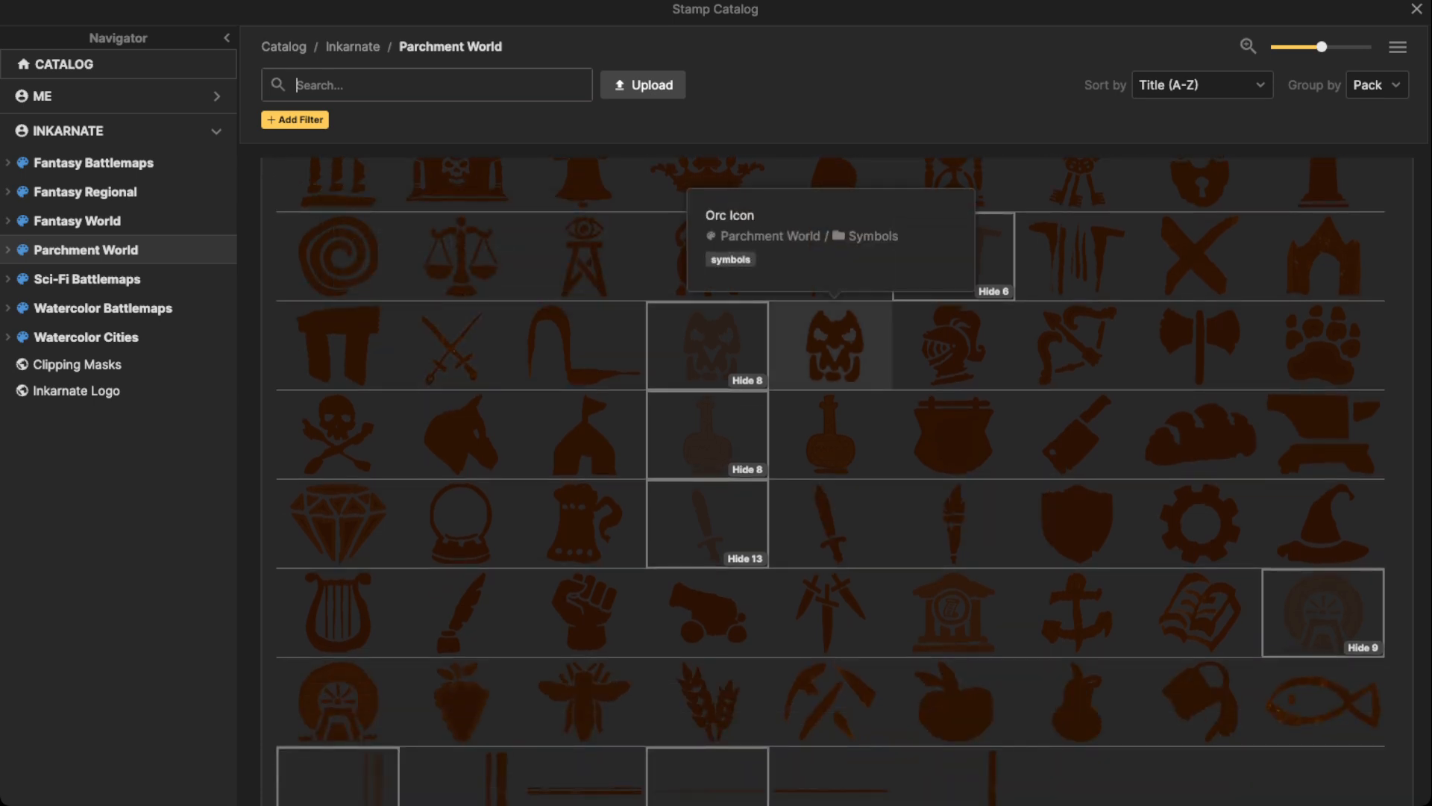
scroll(707, 395, "down", 1)
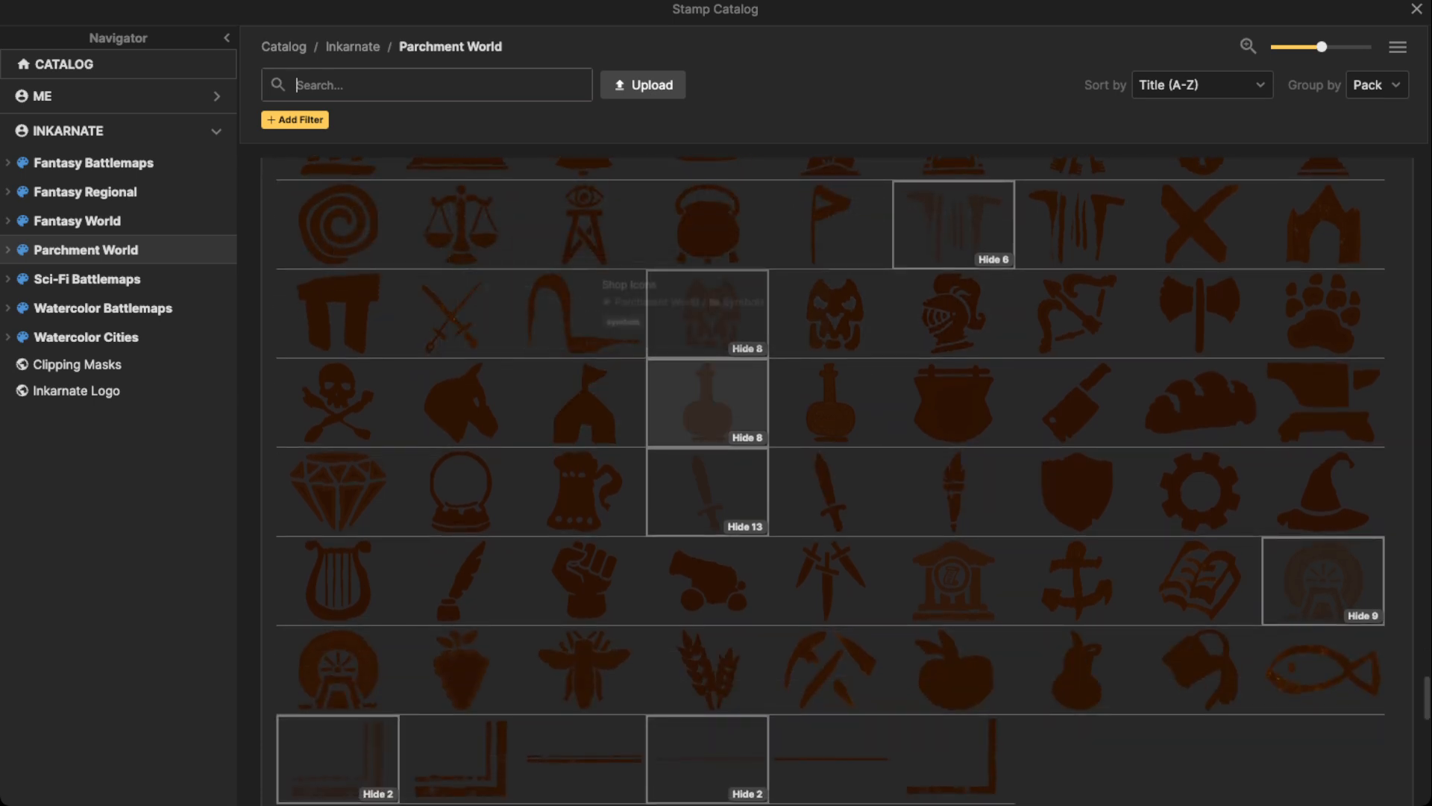
left_click(584, 581)
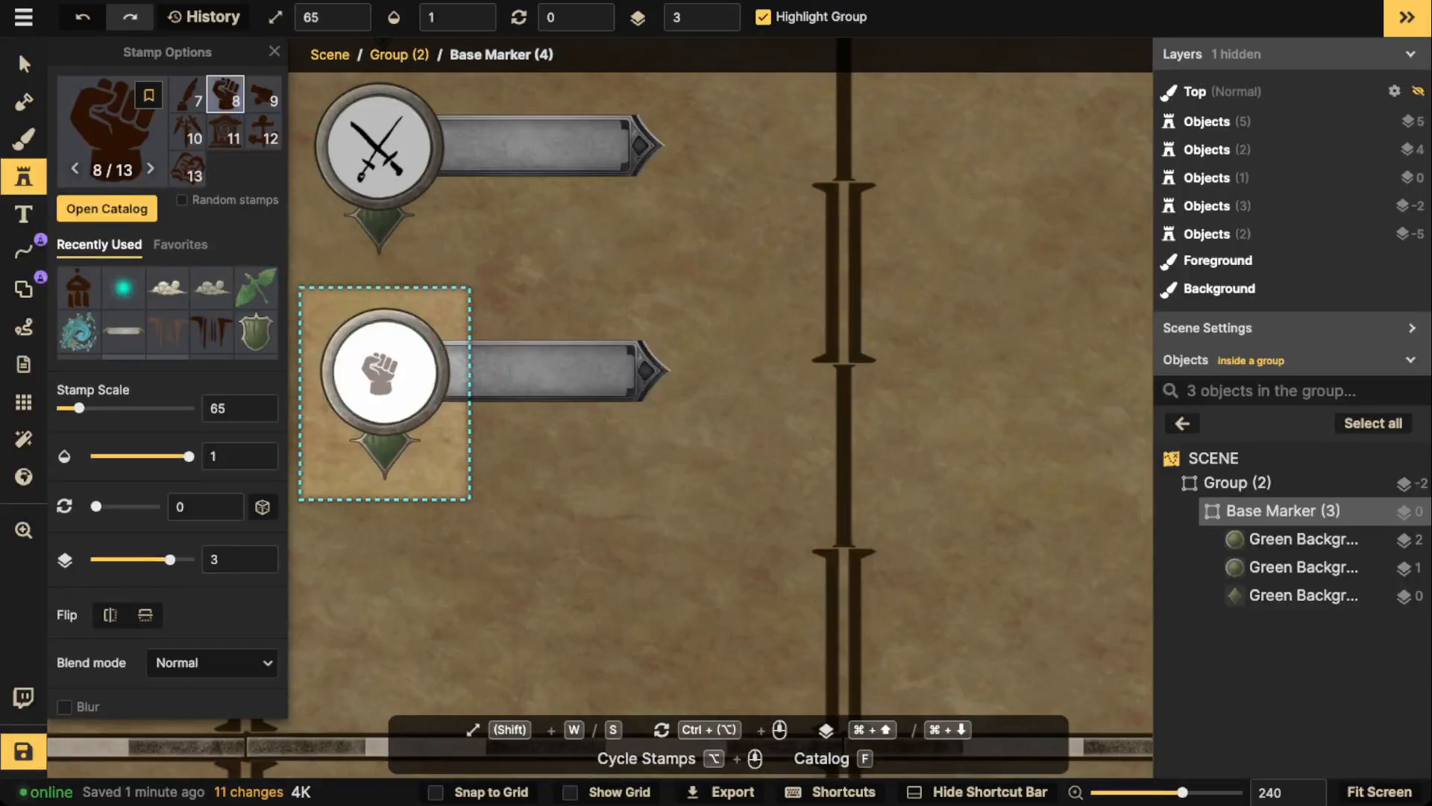
scroll(380, 373, "up", 1)
key("shift+w")
scroll(380, 373, "down", 2)
key("shift+w")
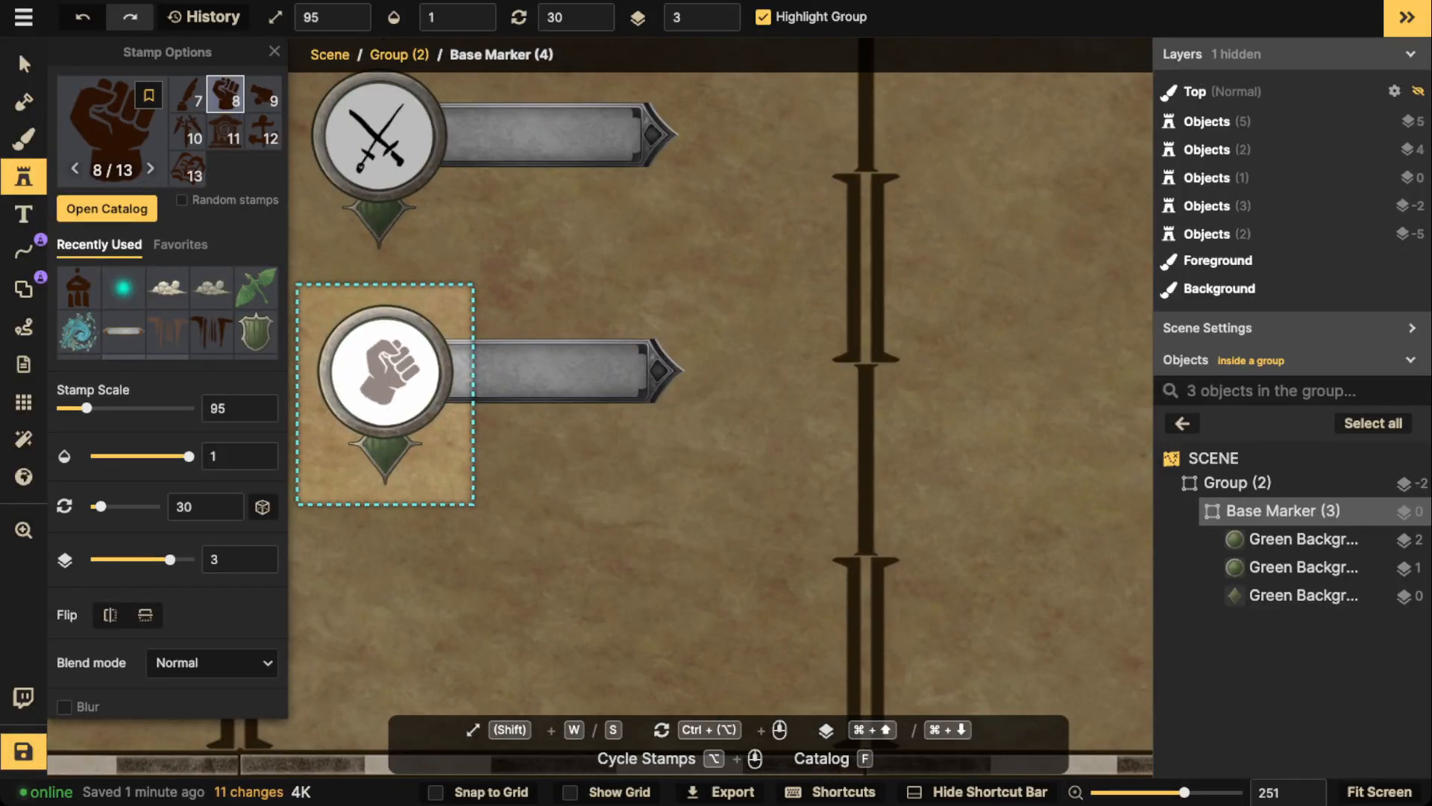
left_click(386, 372)
Set the Fist Icon's brightness to 0 and exit the nested marker groups.
left_click(24, 64)
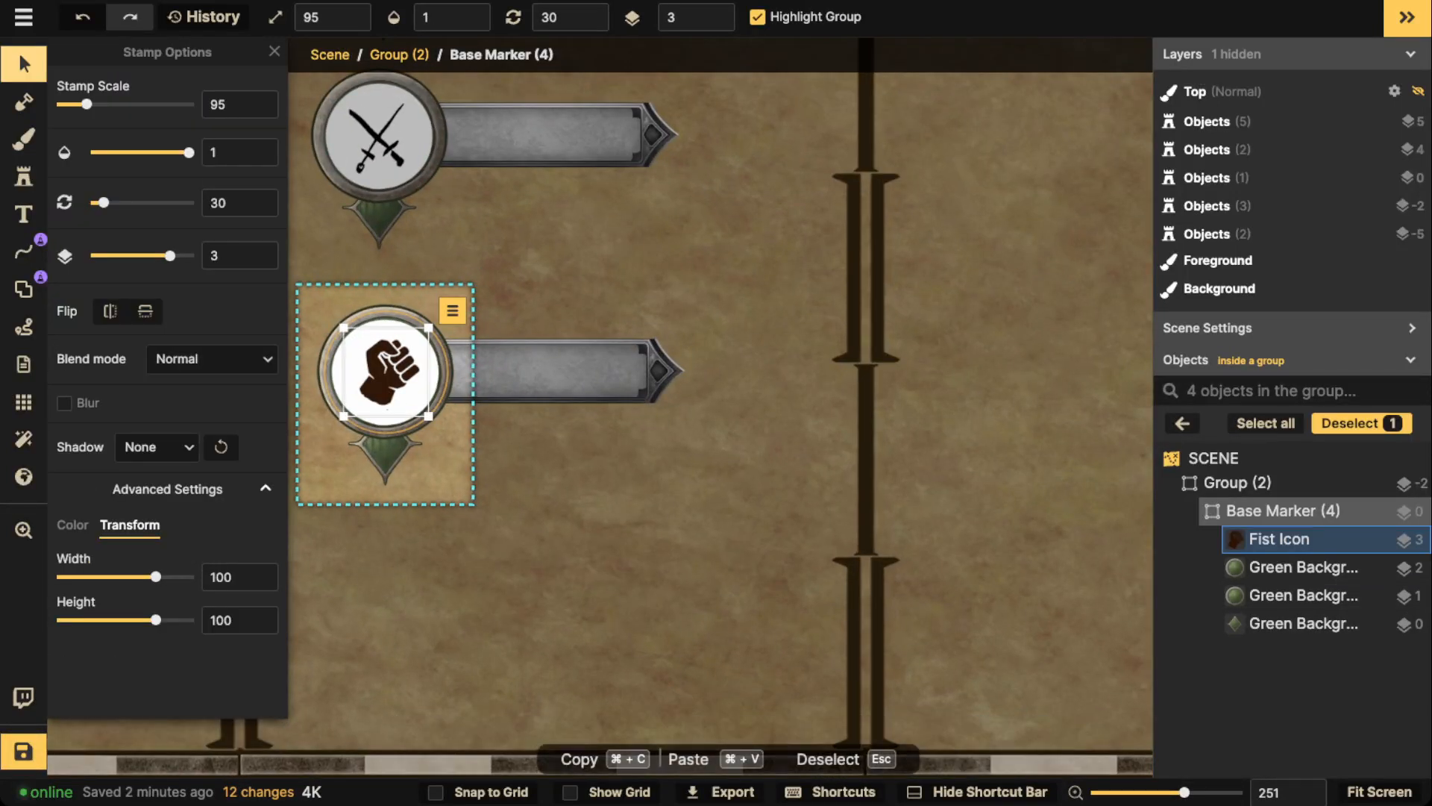
left_click(73, 525)
left_click_drag(130, 666, 71, 666)
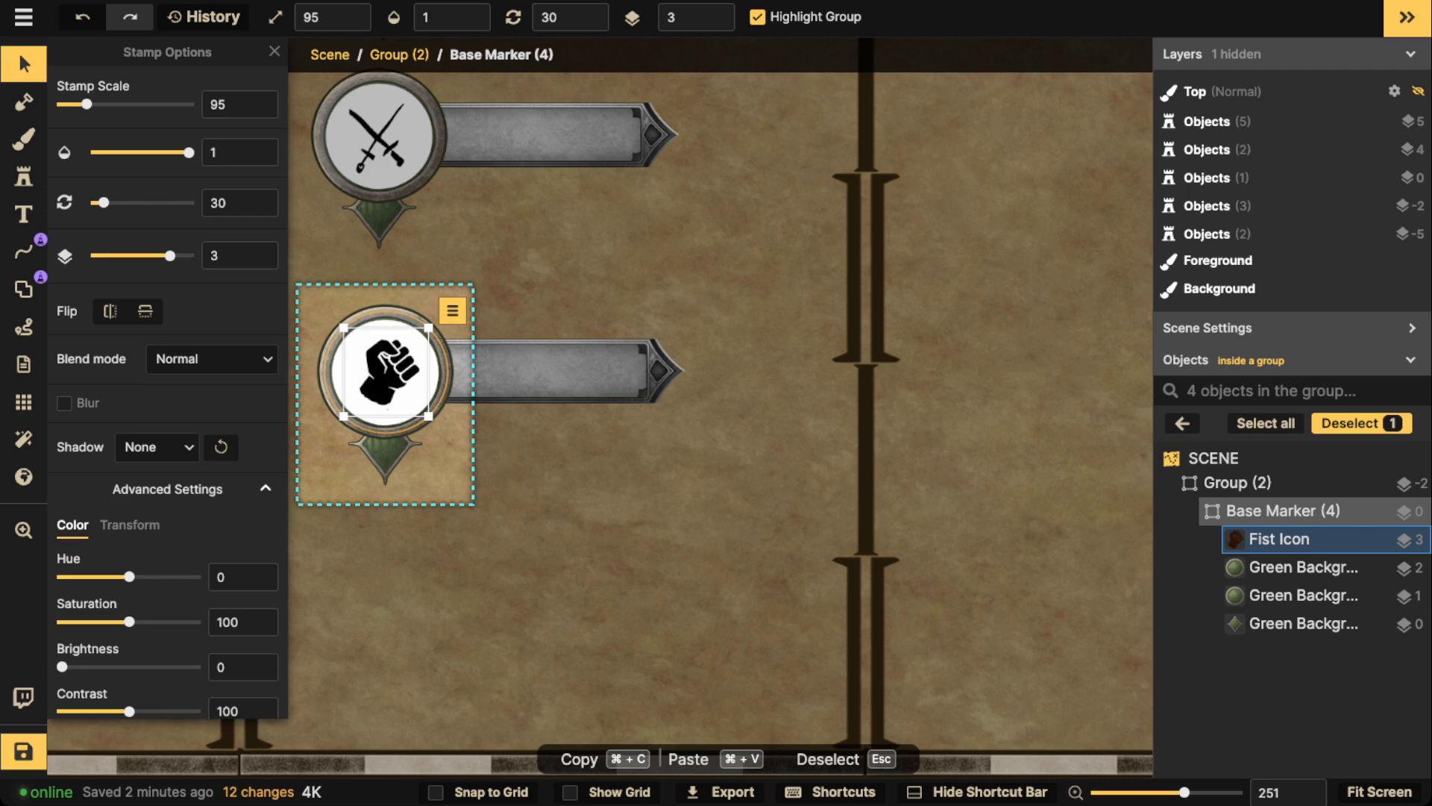
key("Escape")
key("Escape")
Paste another battle marker copy and align it below the fist marker, just above the timeline.
scroll(426, 370, "down", 2)
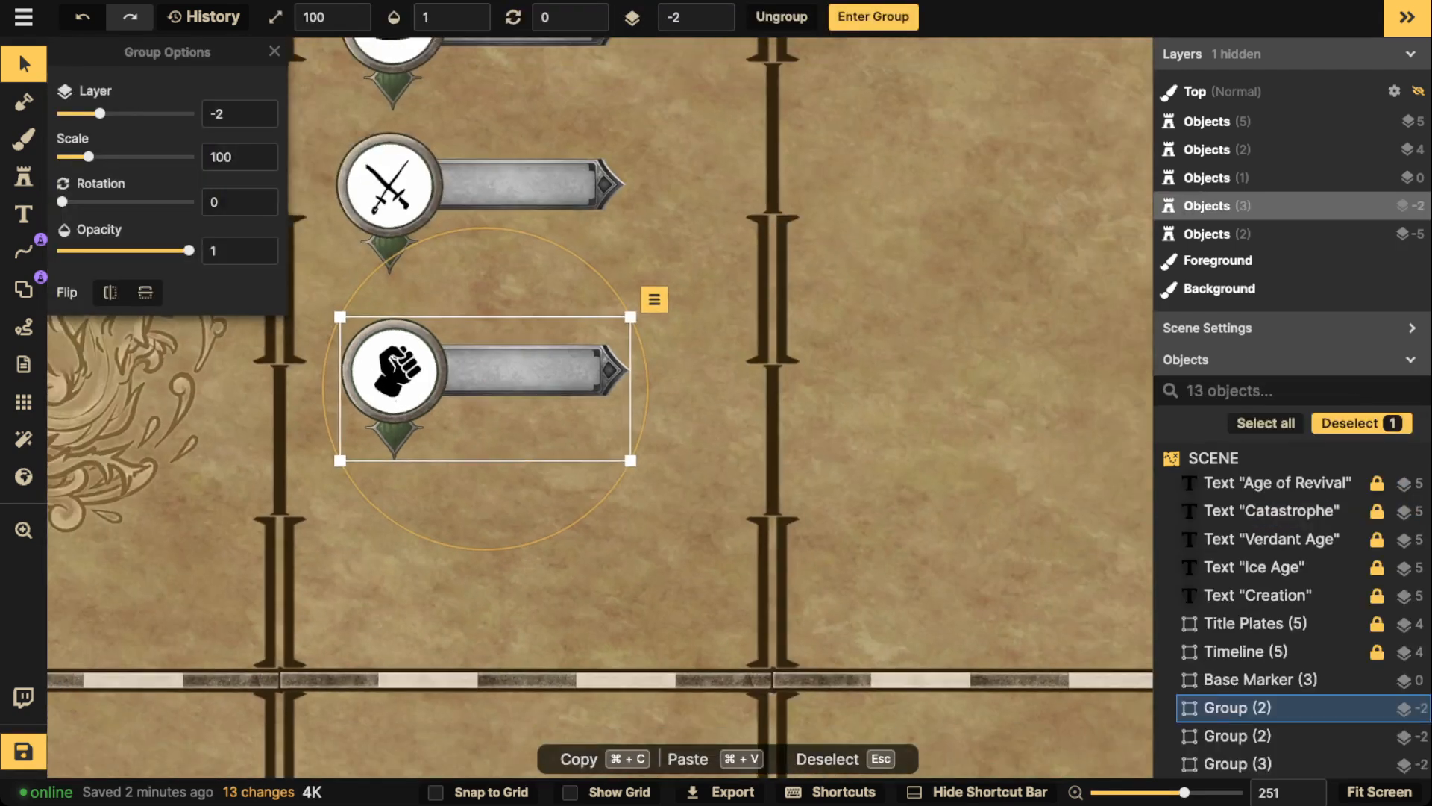
scroll(427, 370, "down", 3)
key("super+v")
scroll(436, 485, "up", 1)
left_click_drag(436, 484, 403, 488)
Delete the Battle Icon inside the marker copy below the fist marker, and go back up to its parent group.
double_click(403, 488)
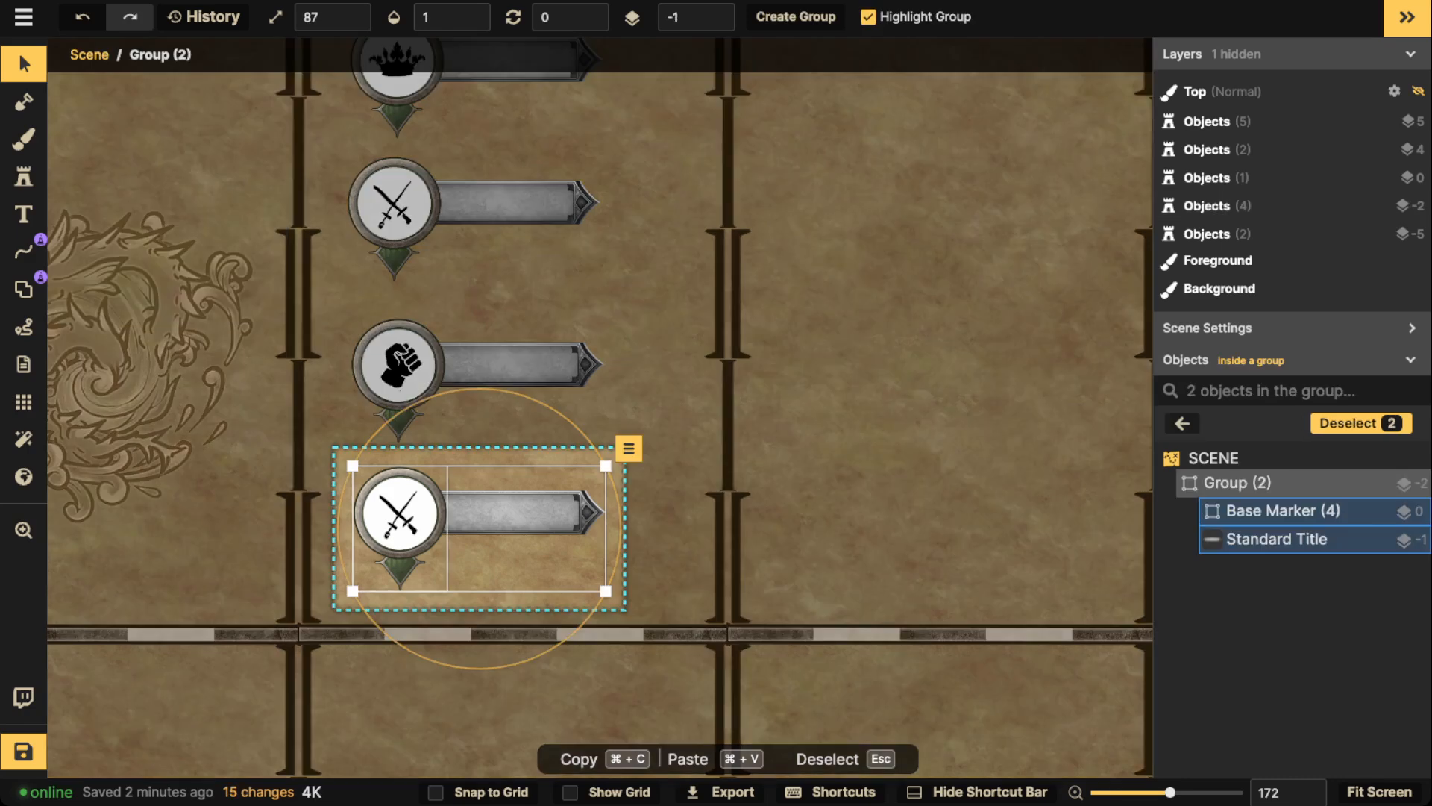
double_click(1282, 511)
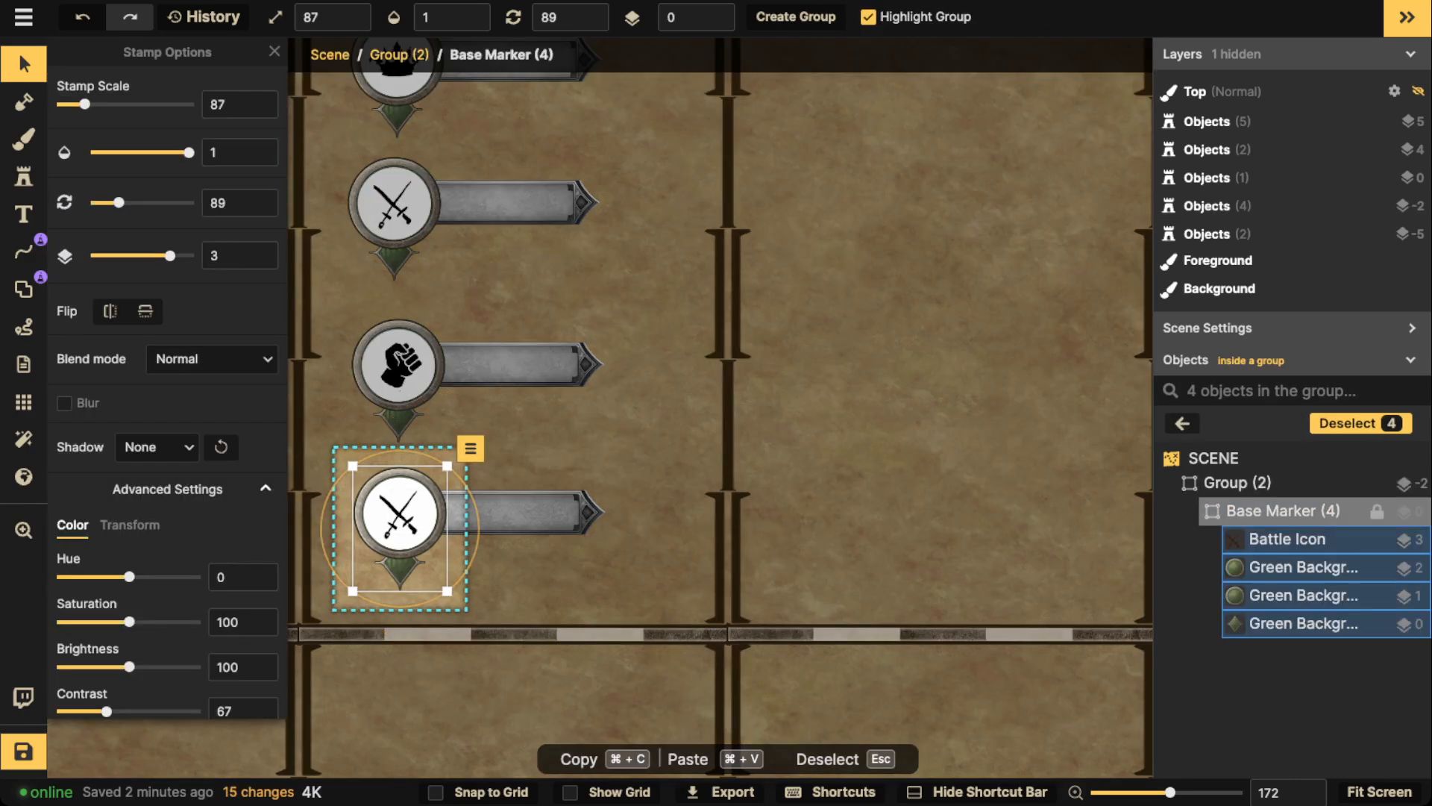
left_click(1287, 539)
key("Delete")
scroll(379, 476, "up", 4)
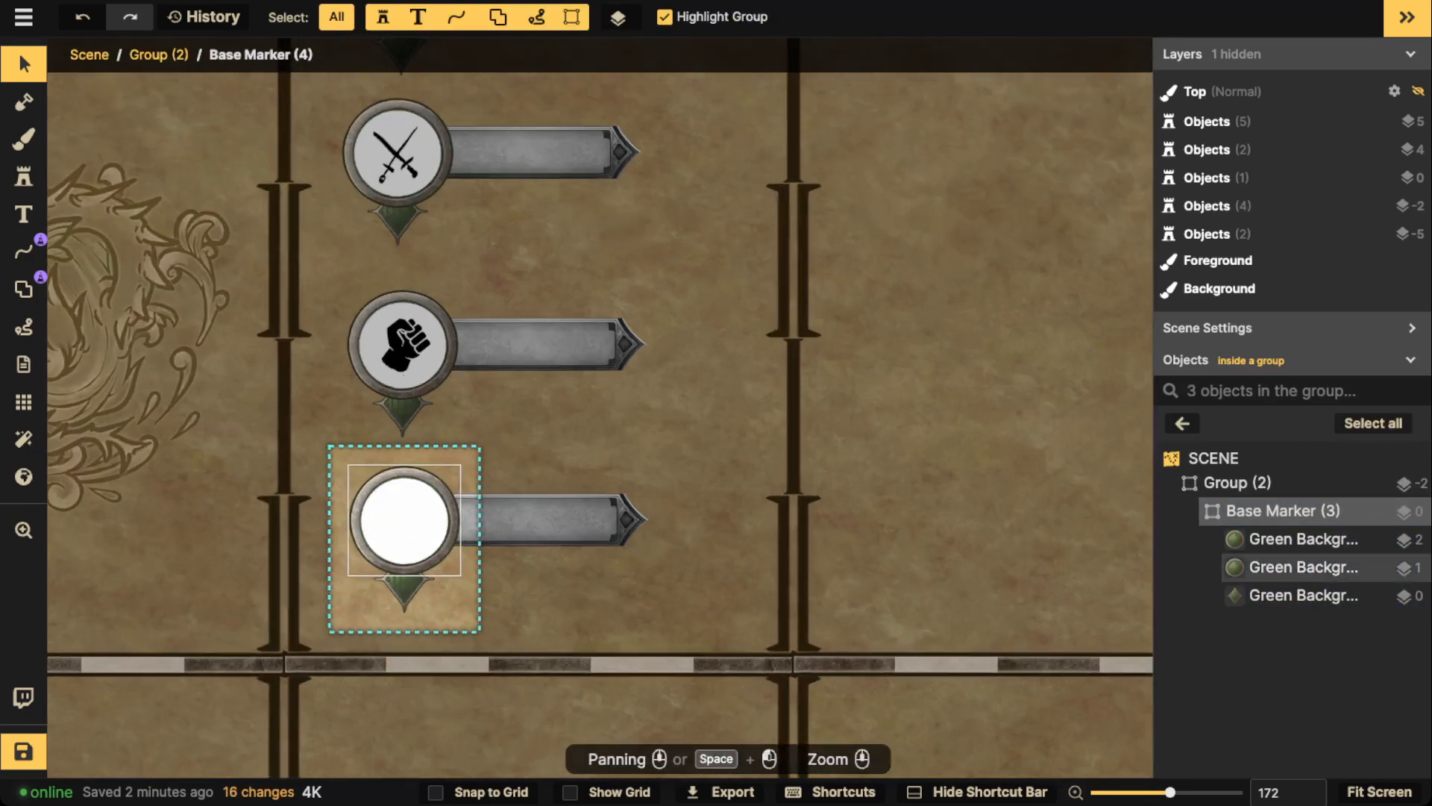
left_click_drag(409, 529, 508, 438)
key("Escape")
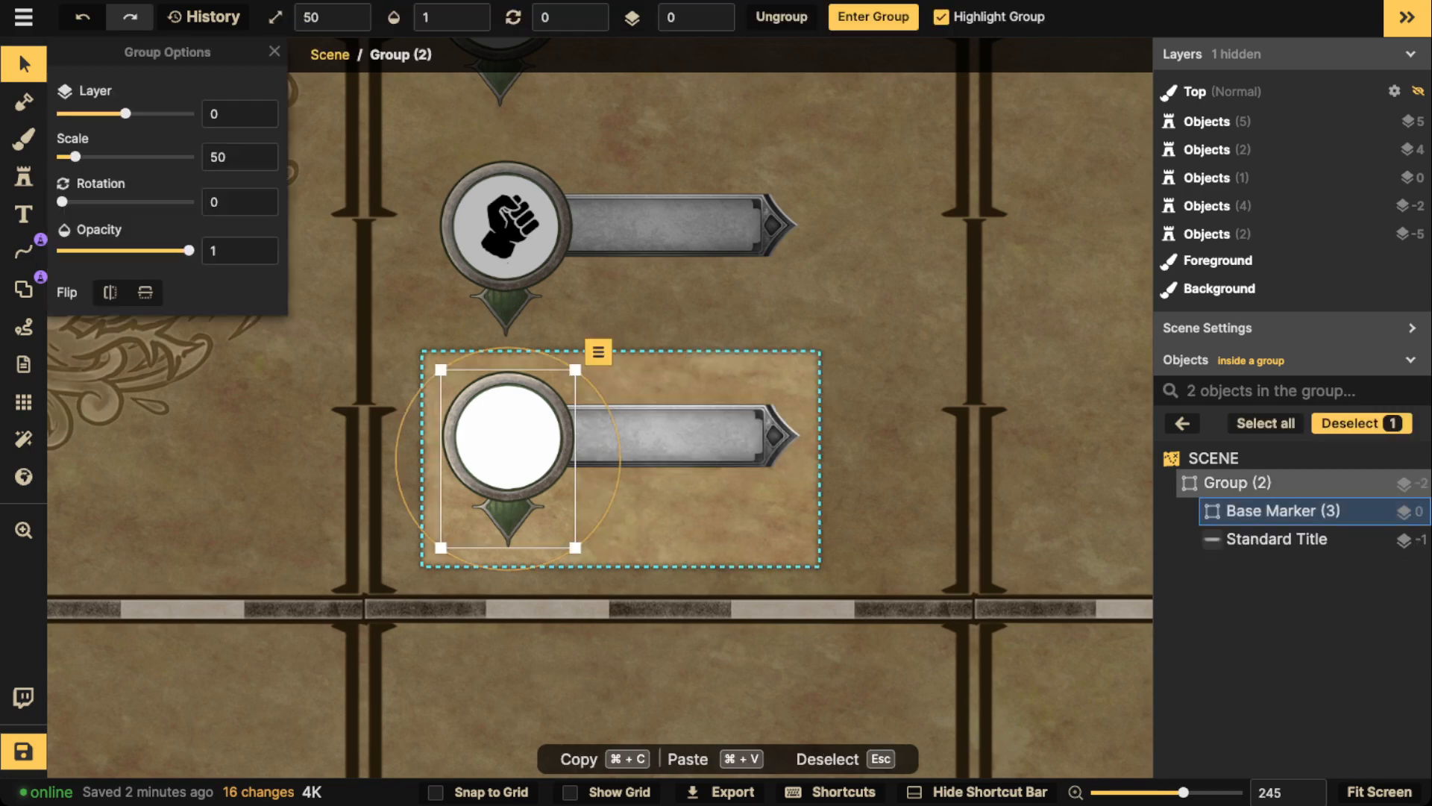
Place the Parchment World Machinist Icon at scale 65 and rotation 56 in the emptied marker circle above the timeline.
left_click(23, 176)
left_click(119, 144)
scroll(837, 481, "down", 4)
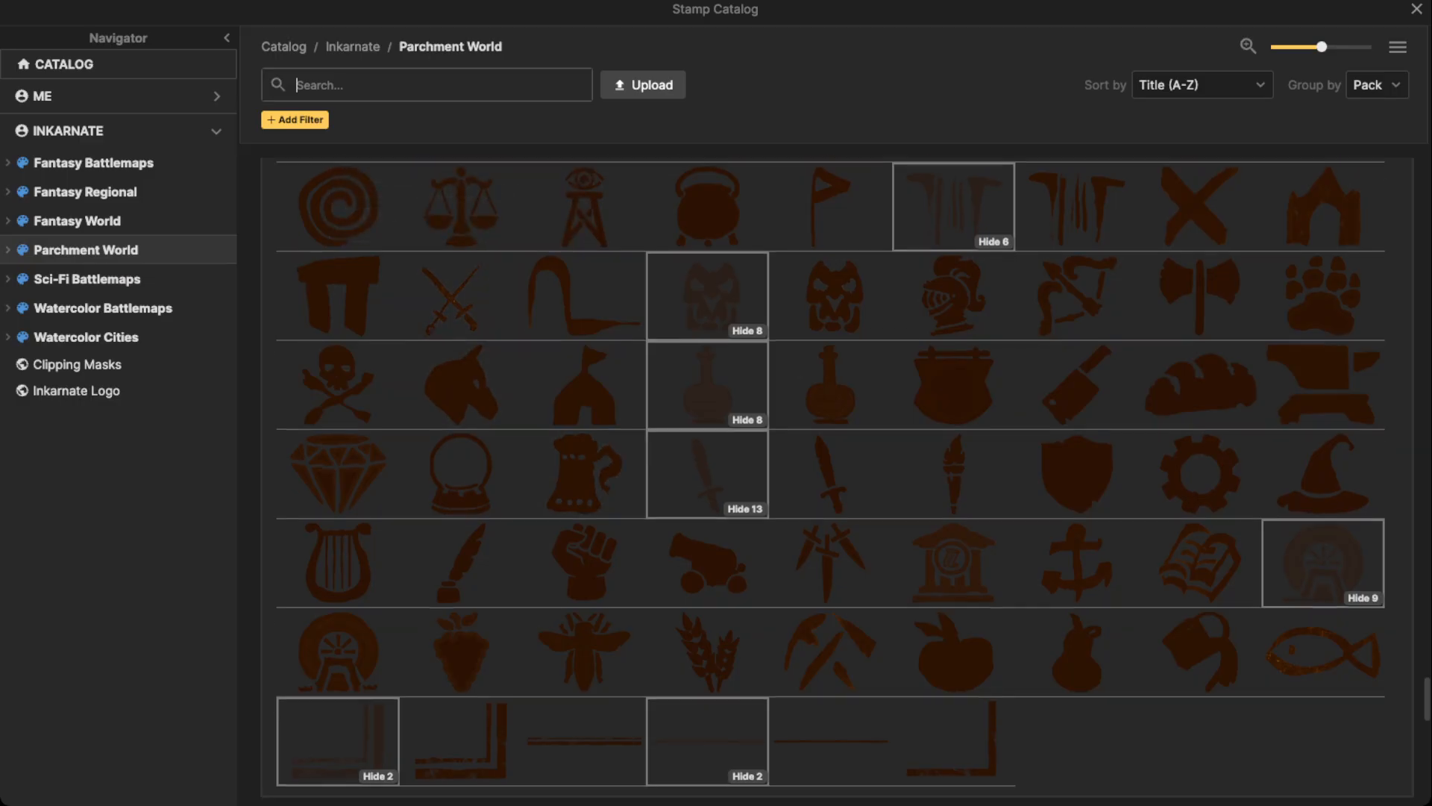
scroll(837, 482, "up", 3)
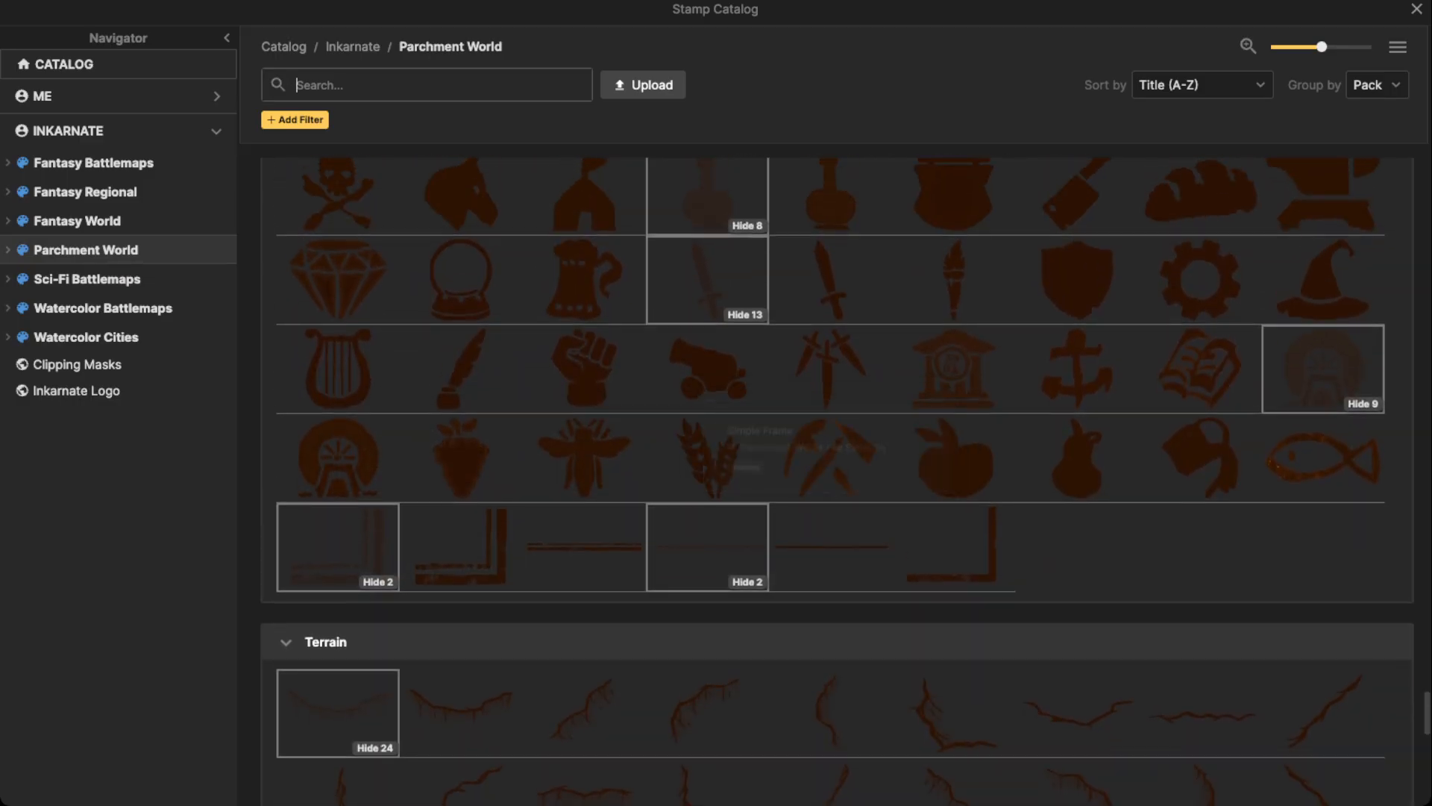
scroll(831, 417, "up", 1)
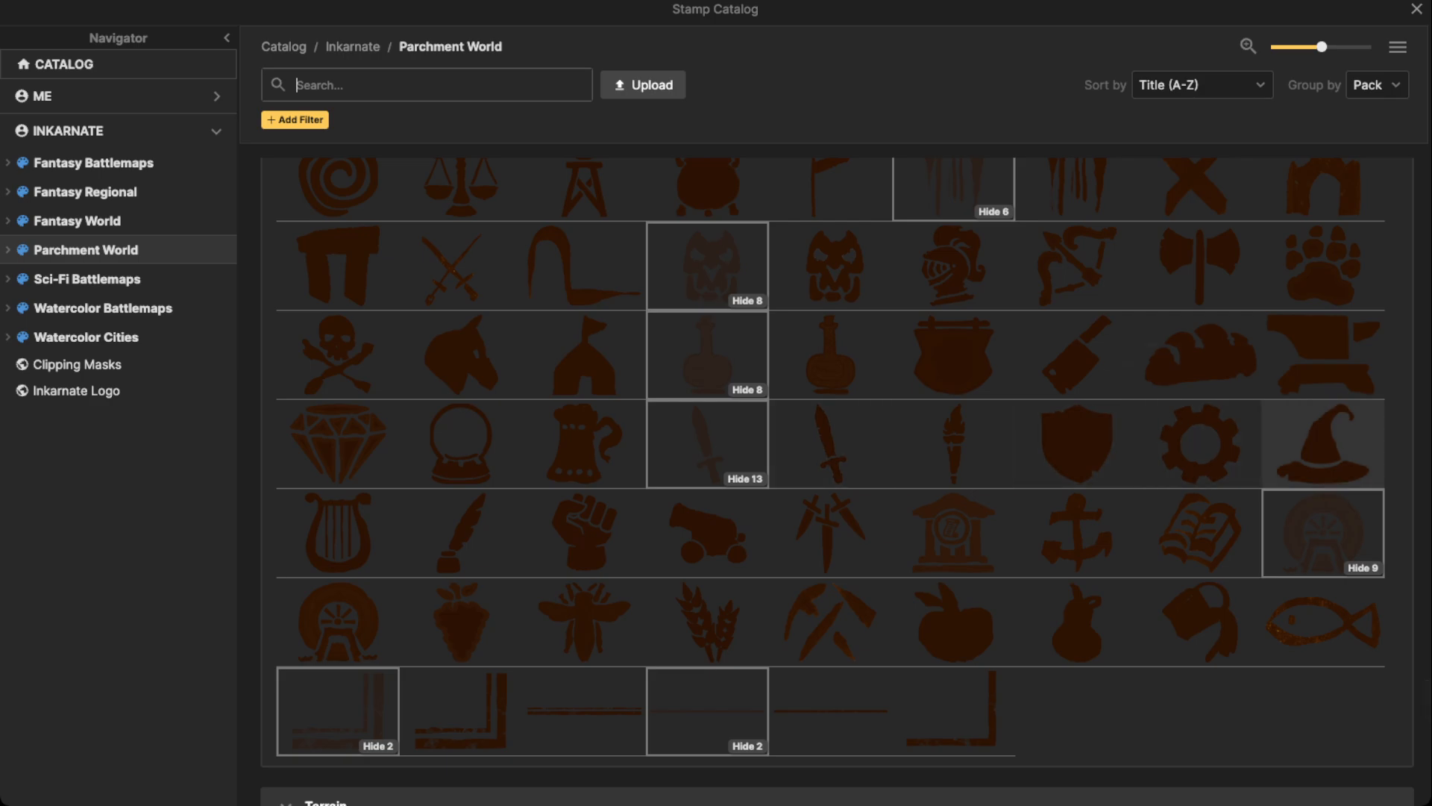
left_click(1199, 444)
scroll(506, 426, "up", 2)
scroll(507, 436, "up", 4)
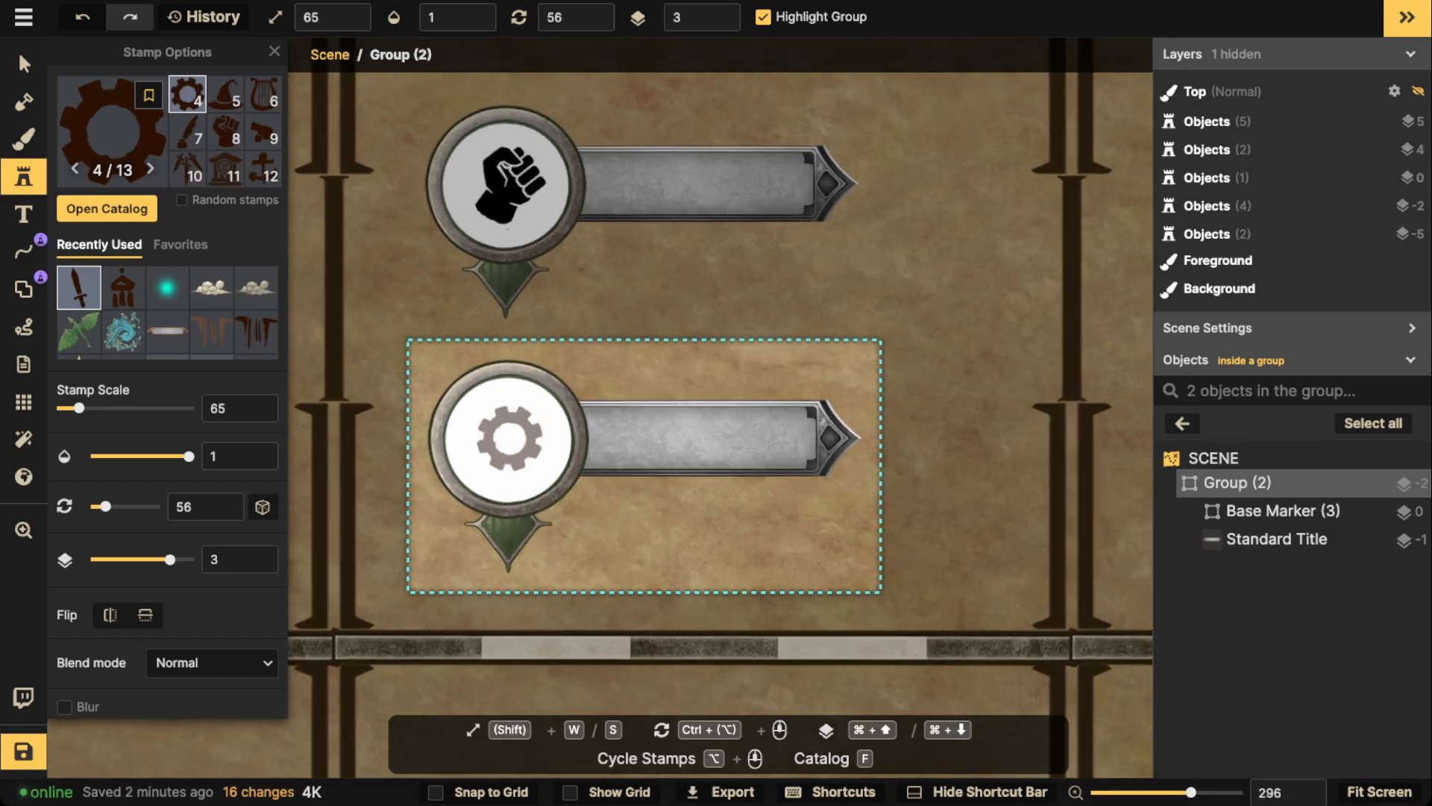
left_click(508, 439)
Set the Machinist Icon's brightness to 0, nudge it to the circle's center and exit the marker group.
left_click(18, 50)
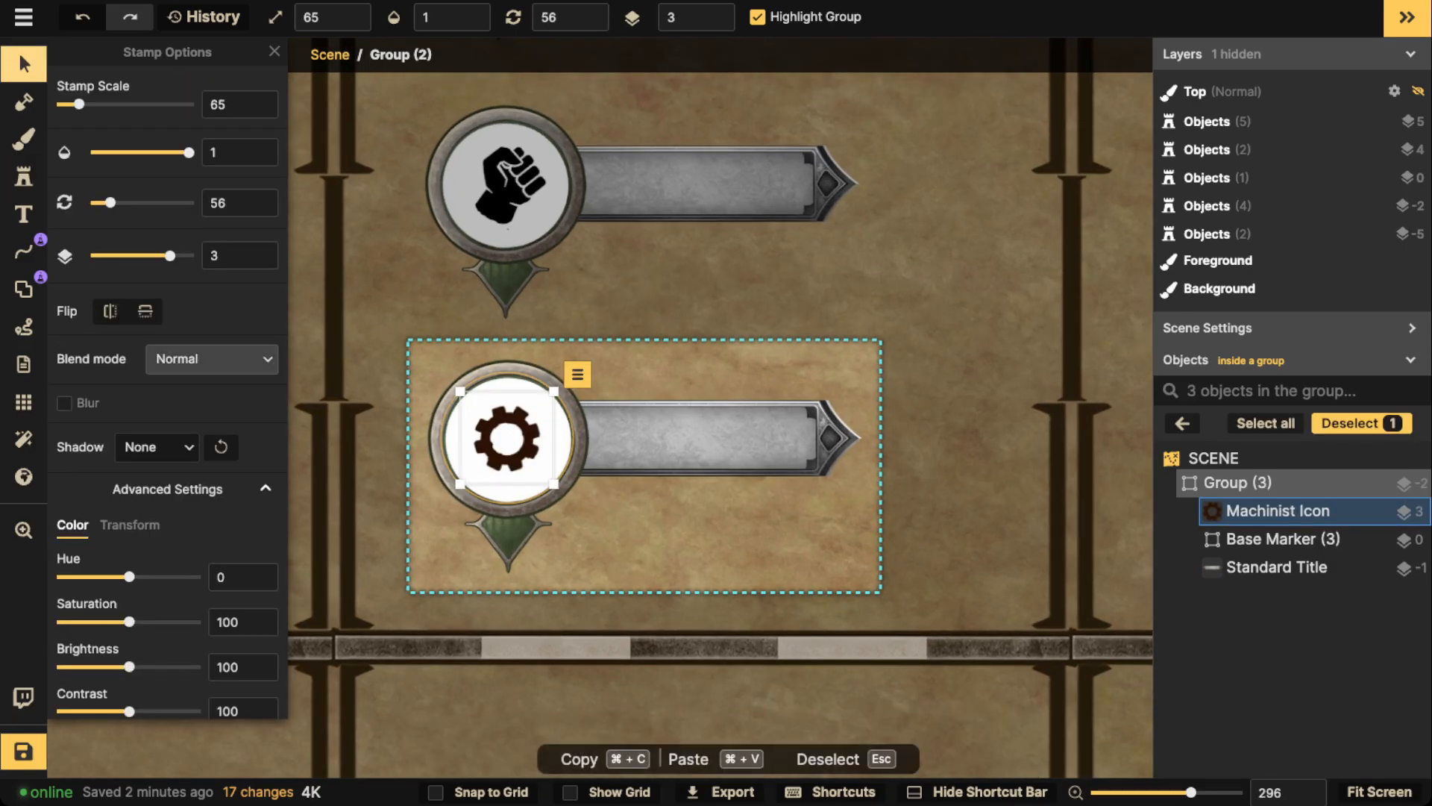
left_click_drag(129, 666, 61, 667)
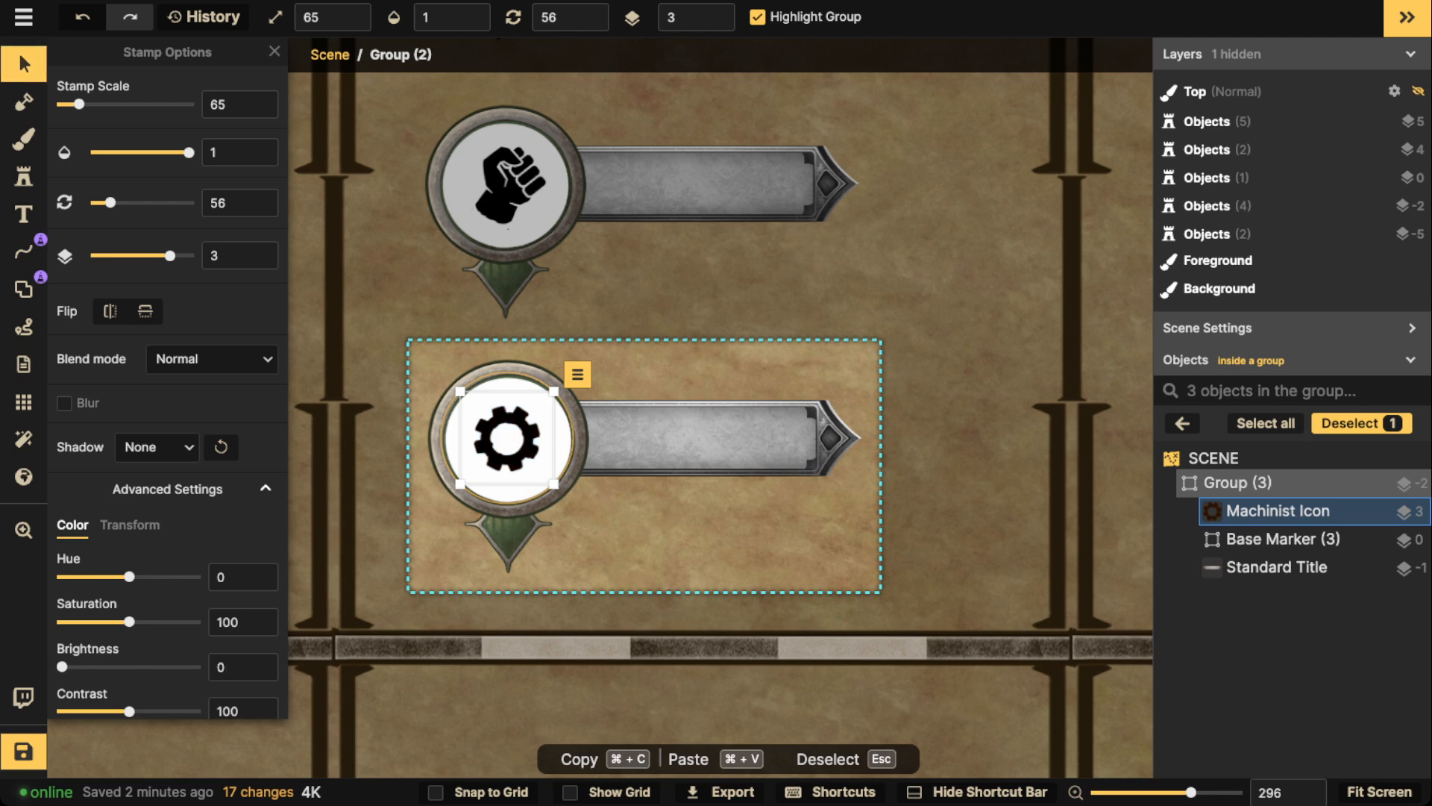
left_click_drag(507, 438, 506, 438)
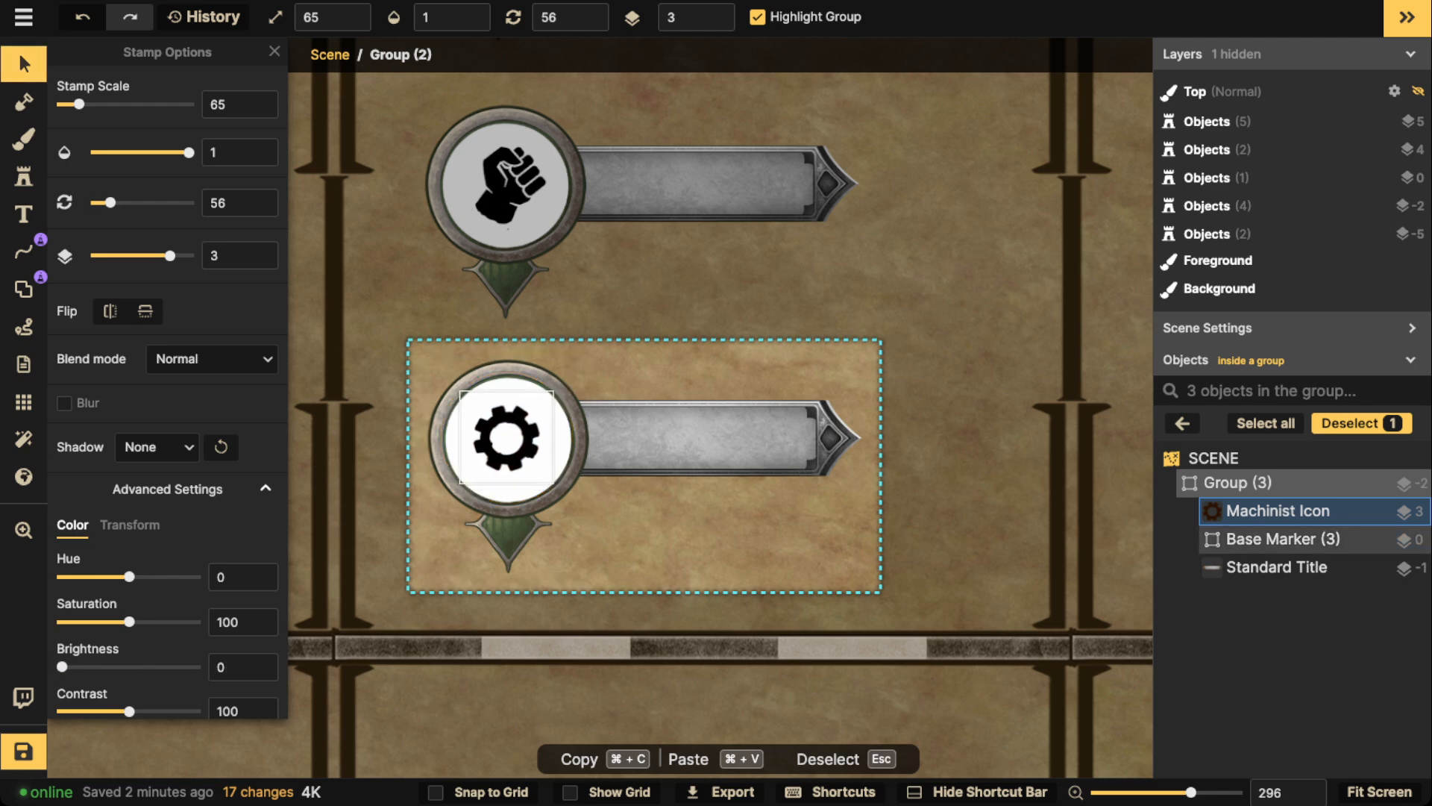
key("Escape")
key("Escape")
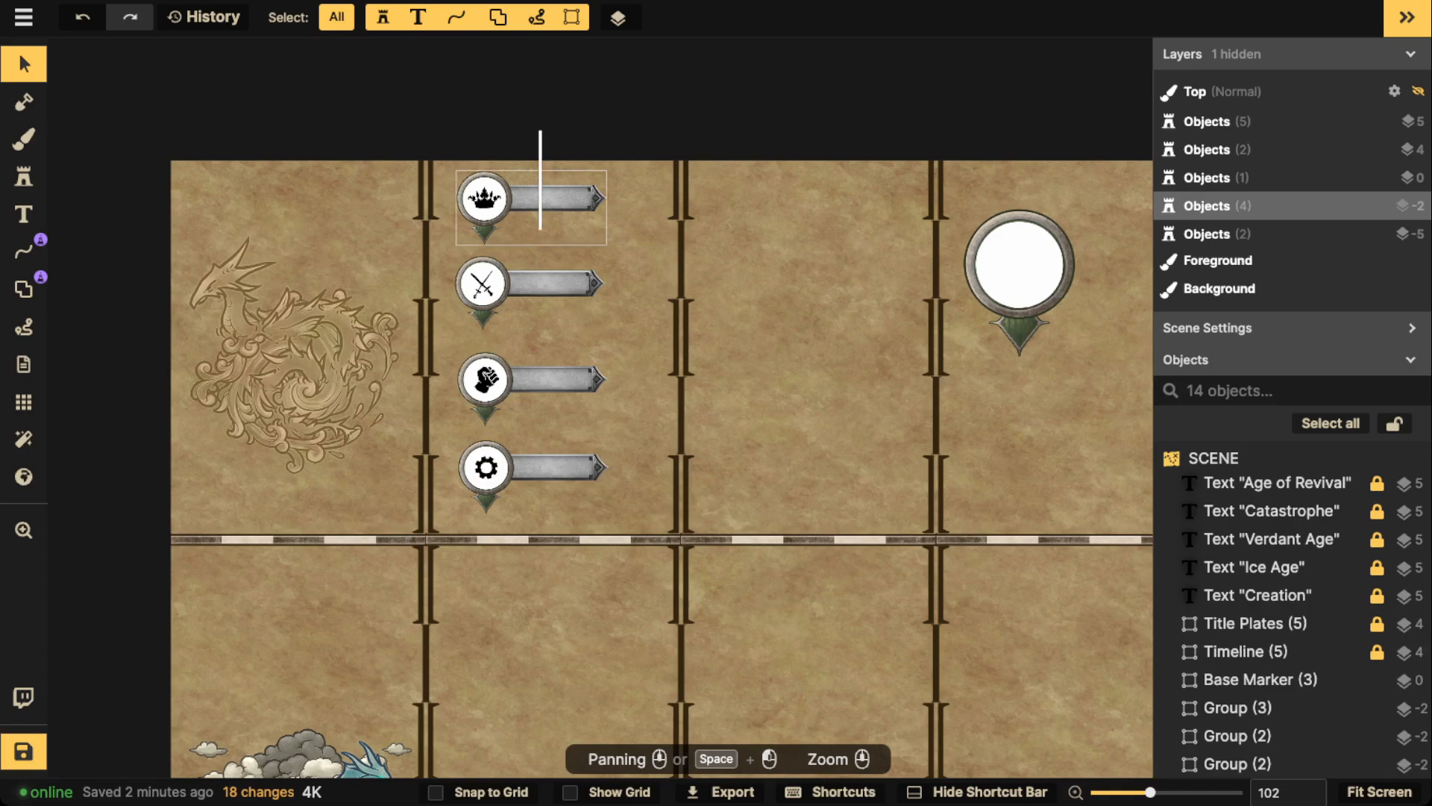
Copy the column of four event markers and paste it into the next empty timeline column at the same height.
left_click_drag(540, 229, 528, 494)
key("super+c")
key("super+v")
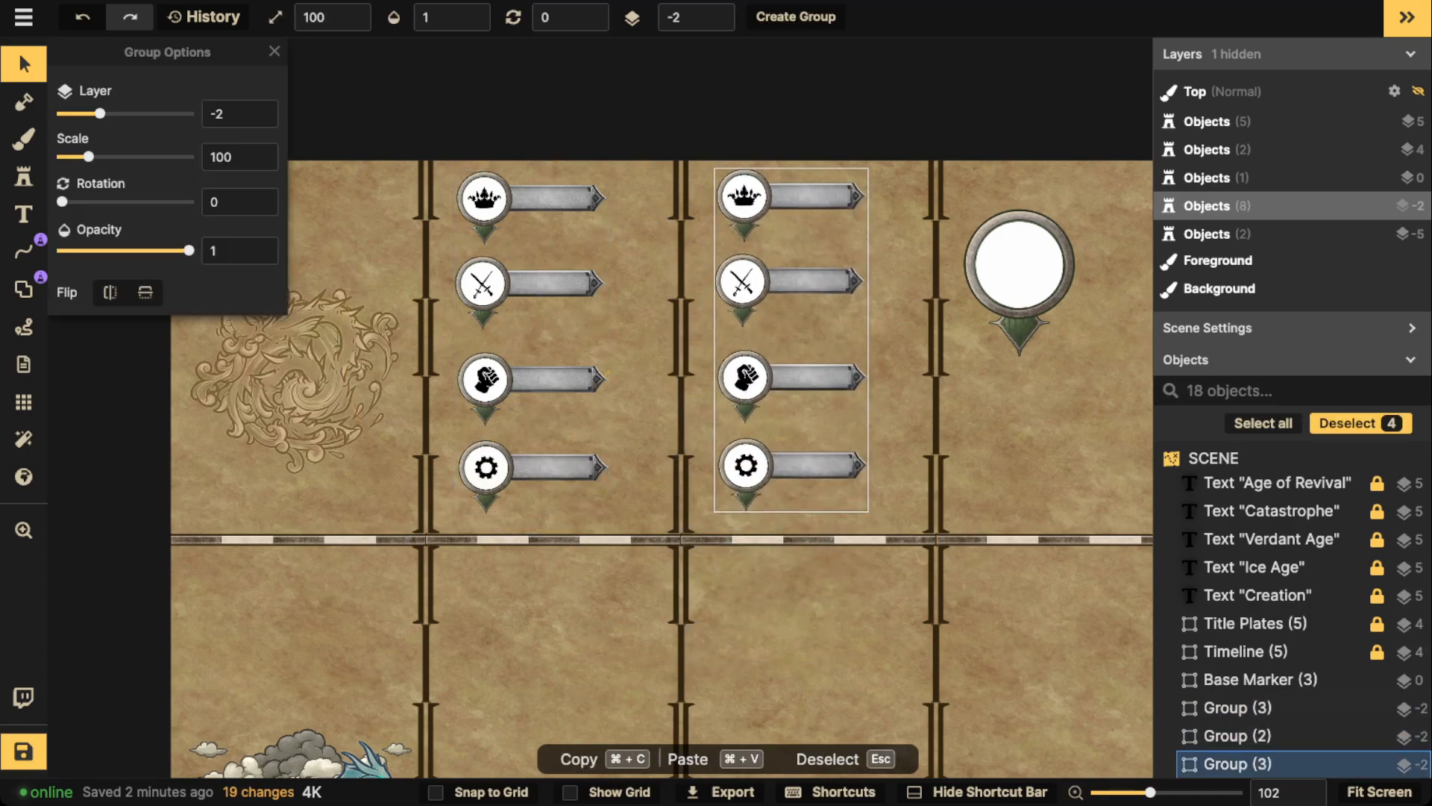
Delete the Crown Icon inside the top marker of the pasted column.
double_click(745, 196)
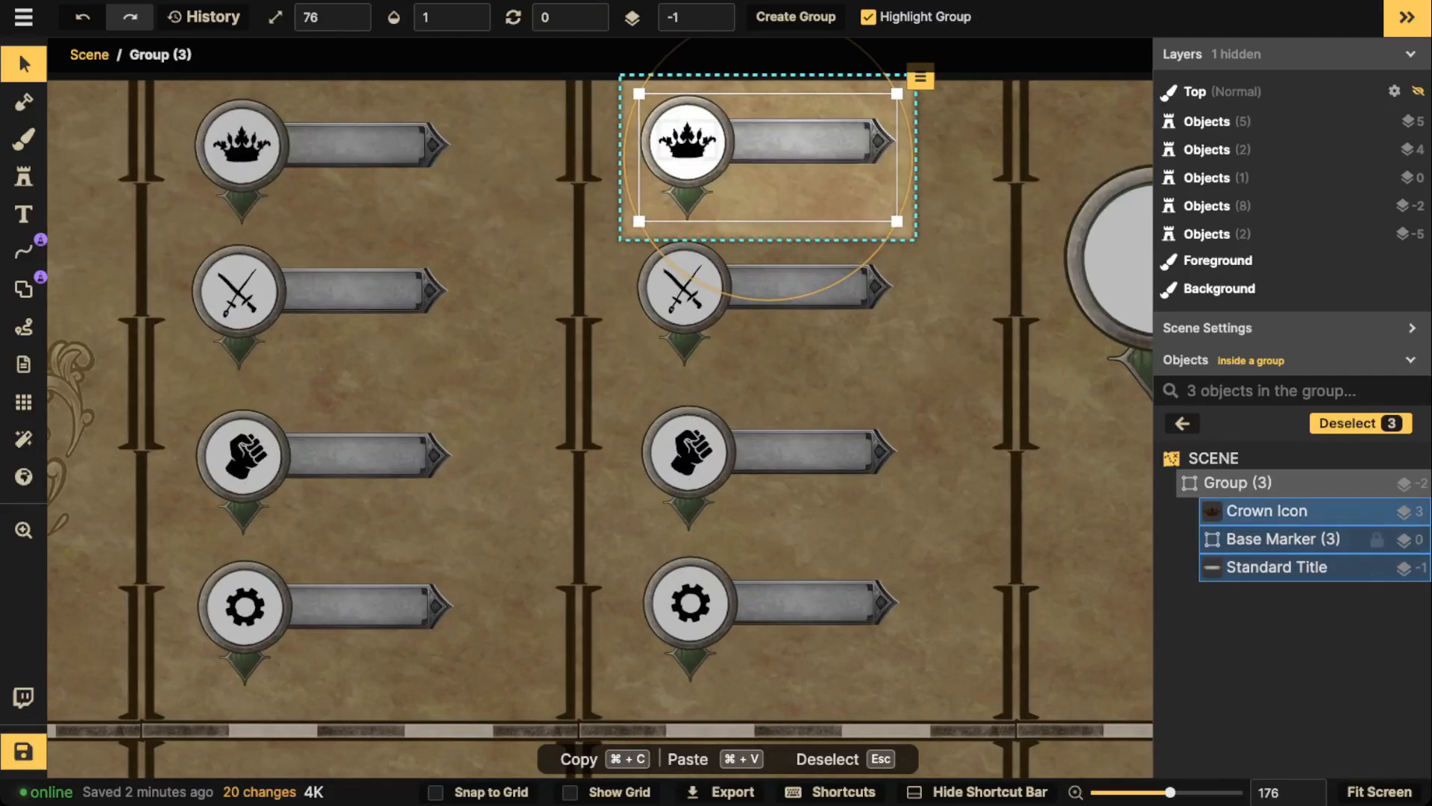
left_click(1290, 511)
key("Delete")
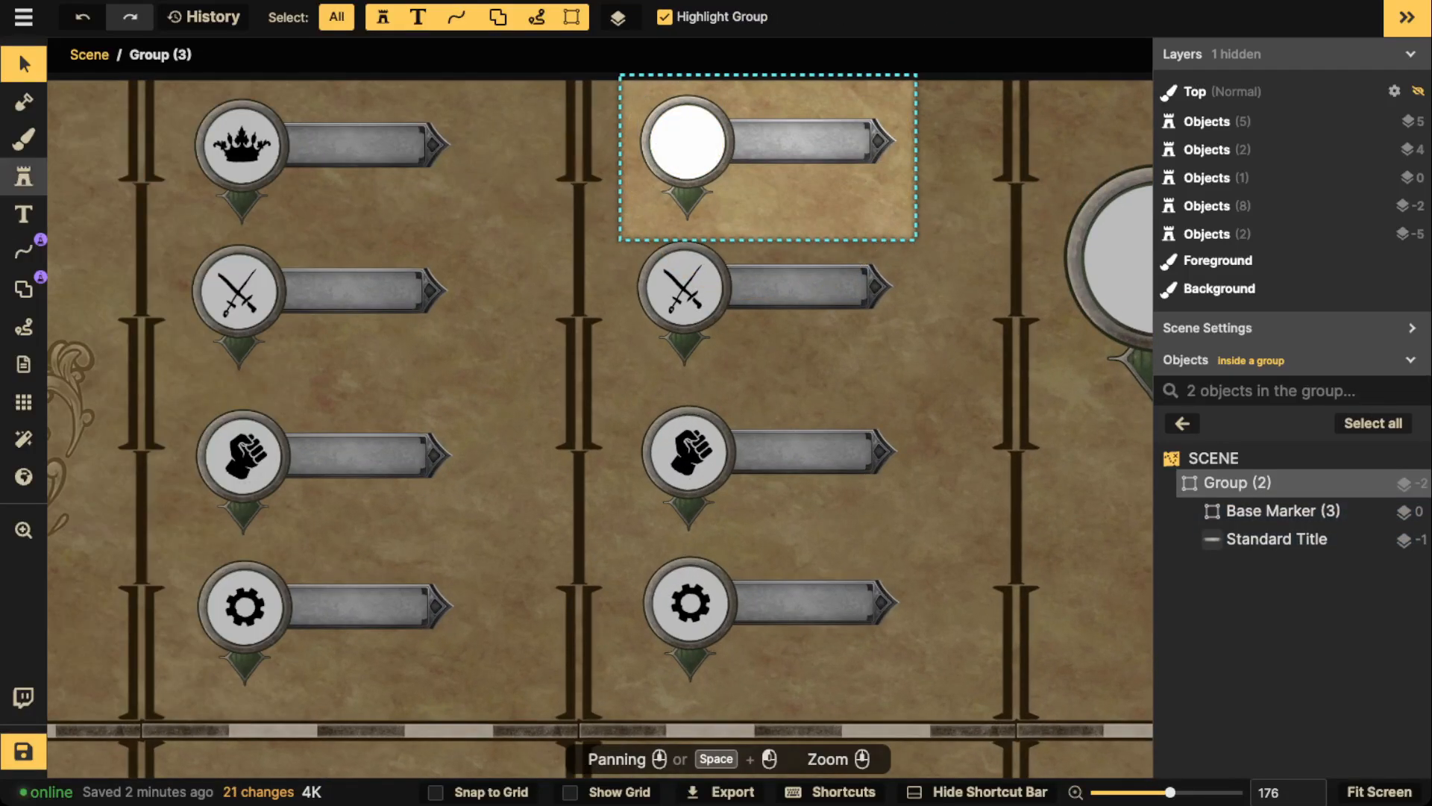
Load the black Graveyard Icon stamp and reset its height to 100.
left_click(23, 176)
left_click(112, 131)
key("Escape")
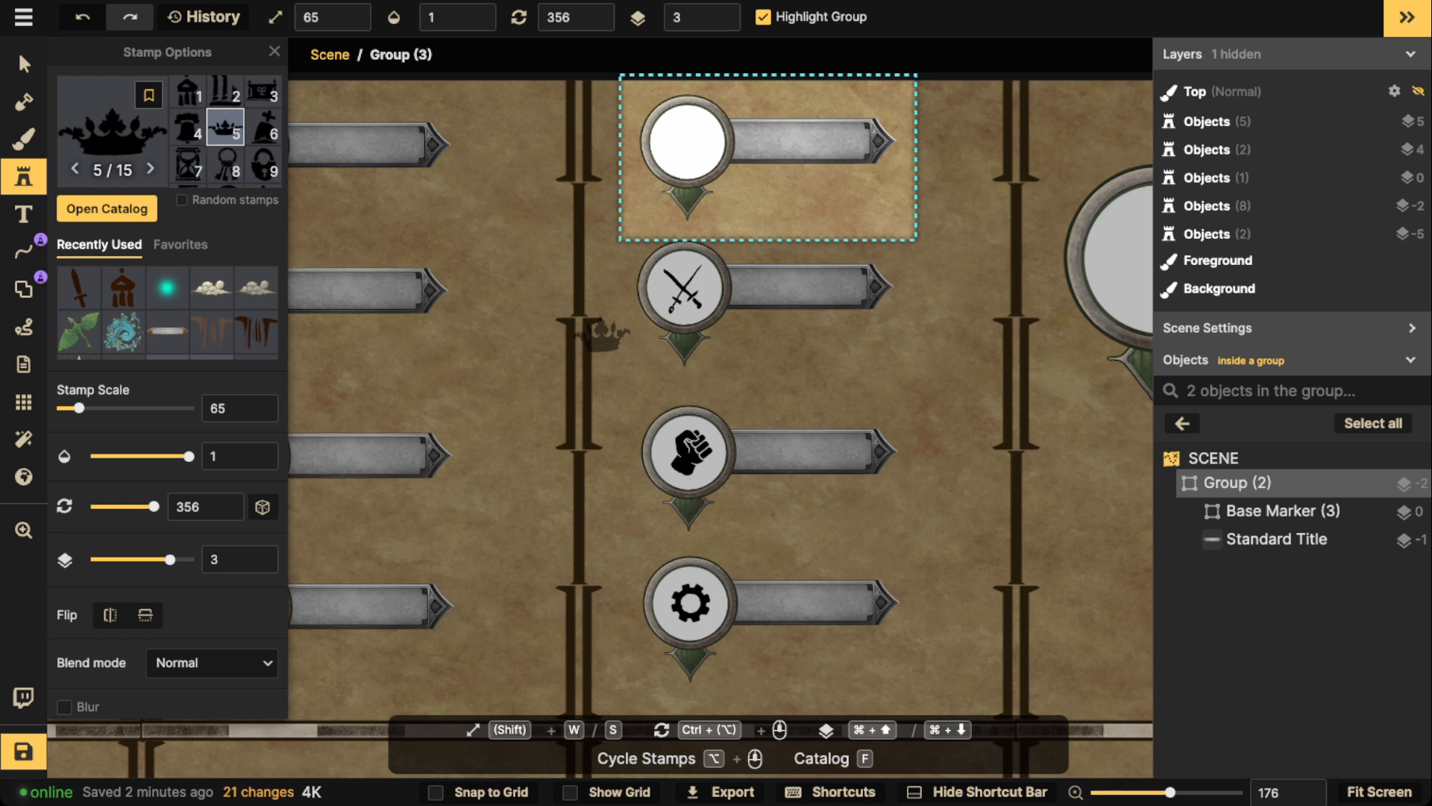
key("6")
scroll(224, 522, "down", 5)
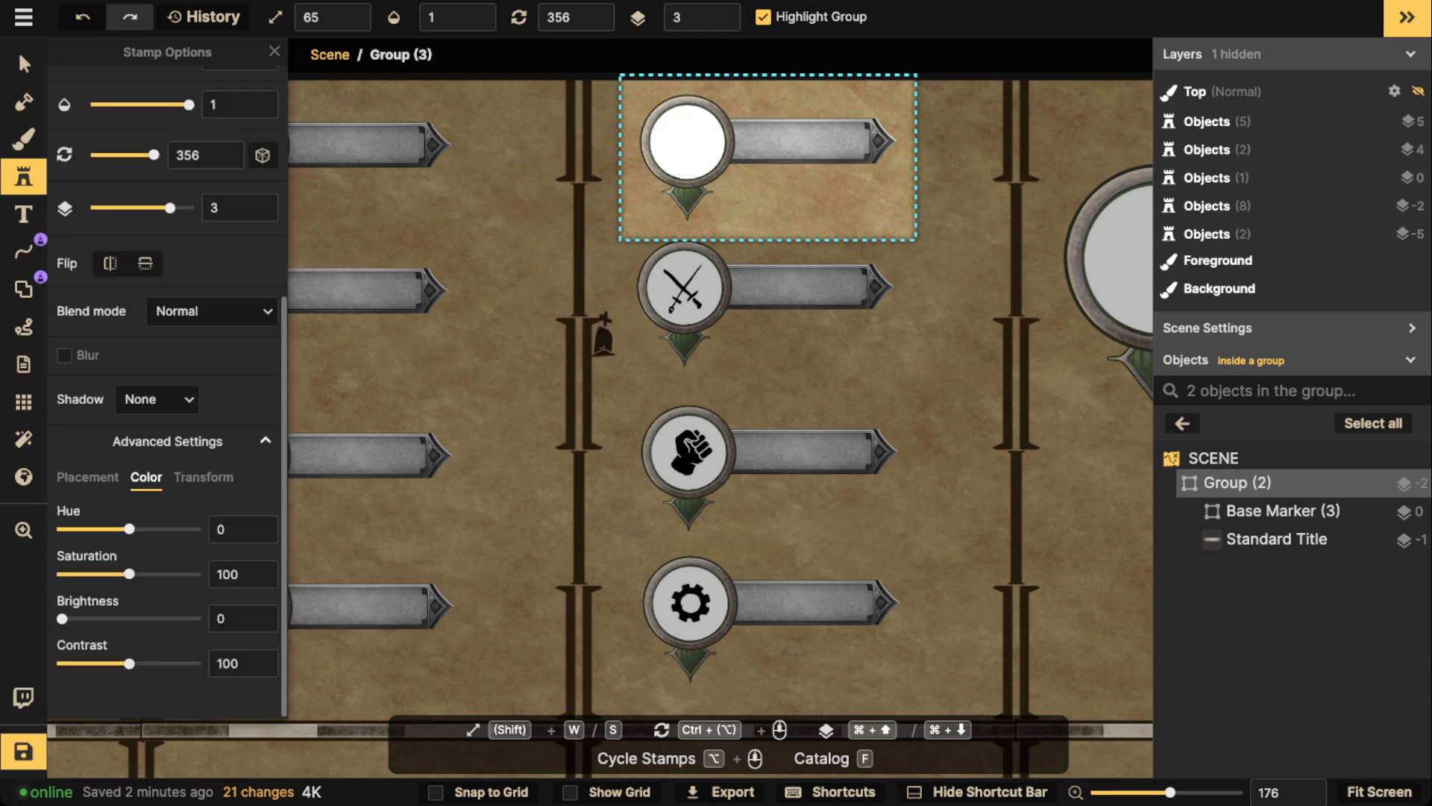
left_click(203, 477)
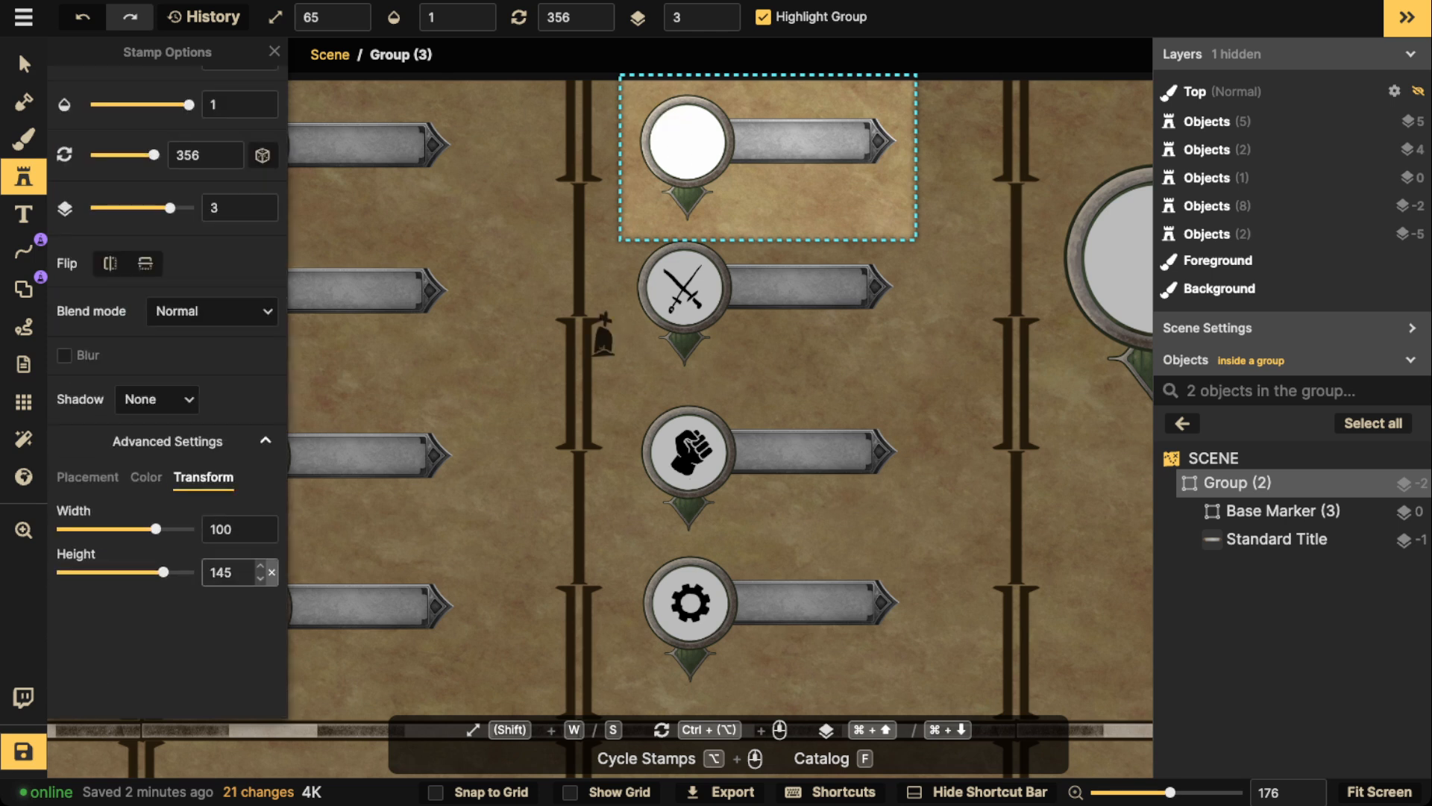
left_click(271, 572)
Place the Graveyard Icon at scale 105 and rotation 0 in the emptied top marker circle and exit the group.
key("w")
scroll(678, 141, "up", 1)
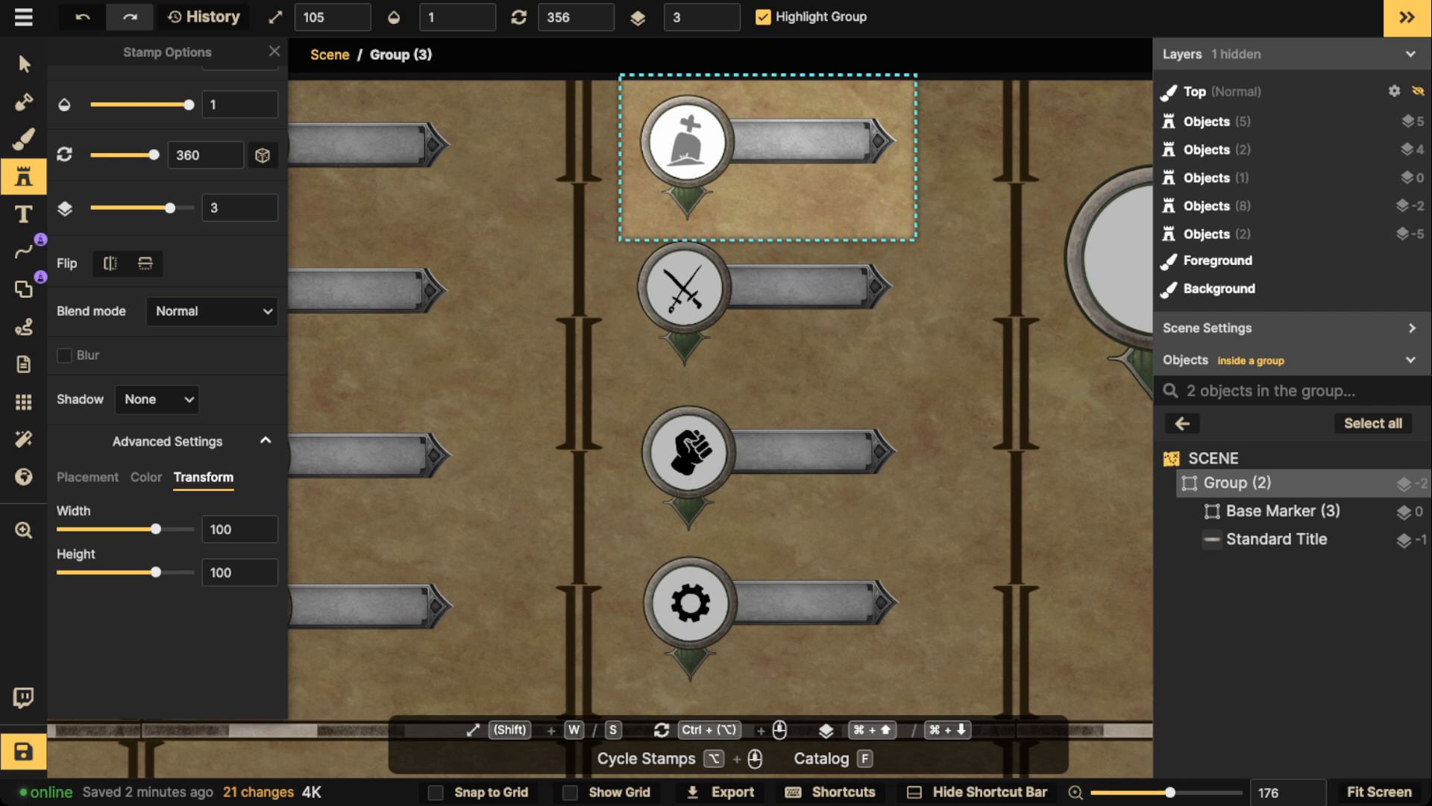
left_click(601, 17)
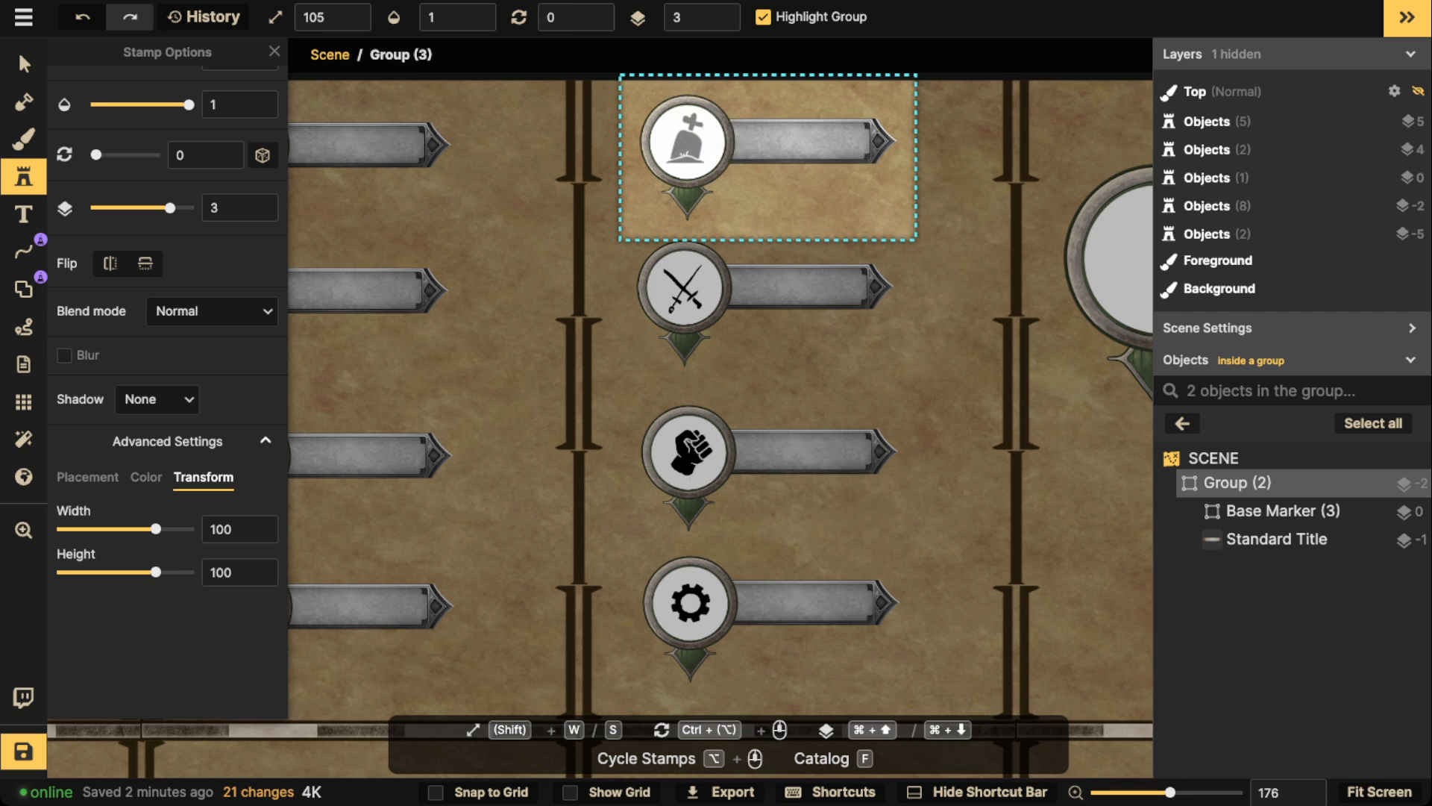
left_click(687, 140)
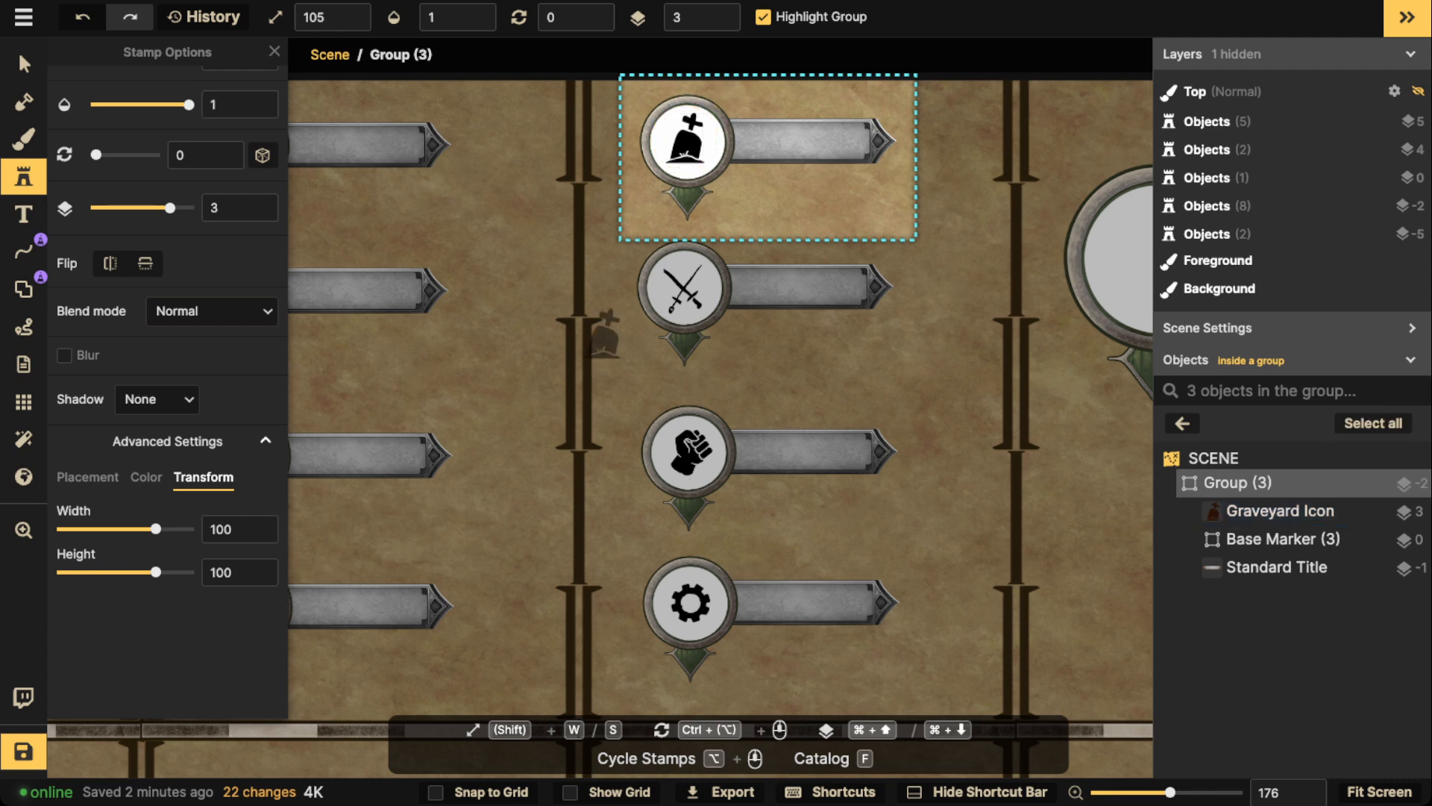
key("Escape")
key("Escape")
key("Escape")
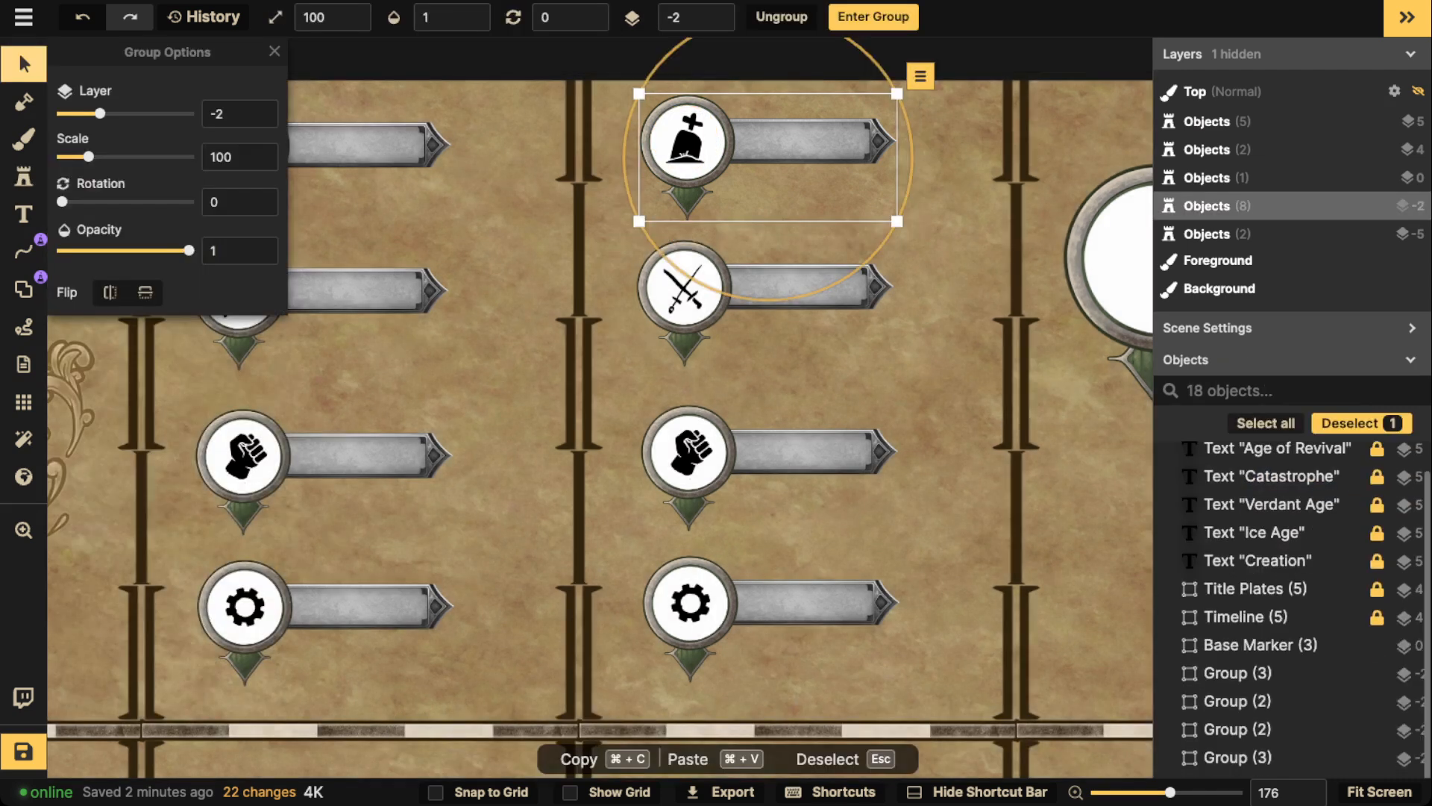
key("Escape")
Delete the crossed-swords icon nested in the base marker of the pasted column's second marker.
double_click(684, 287)
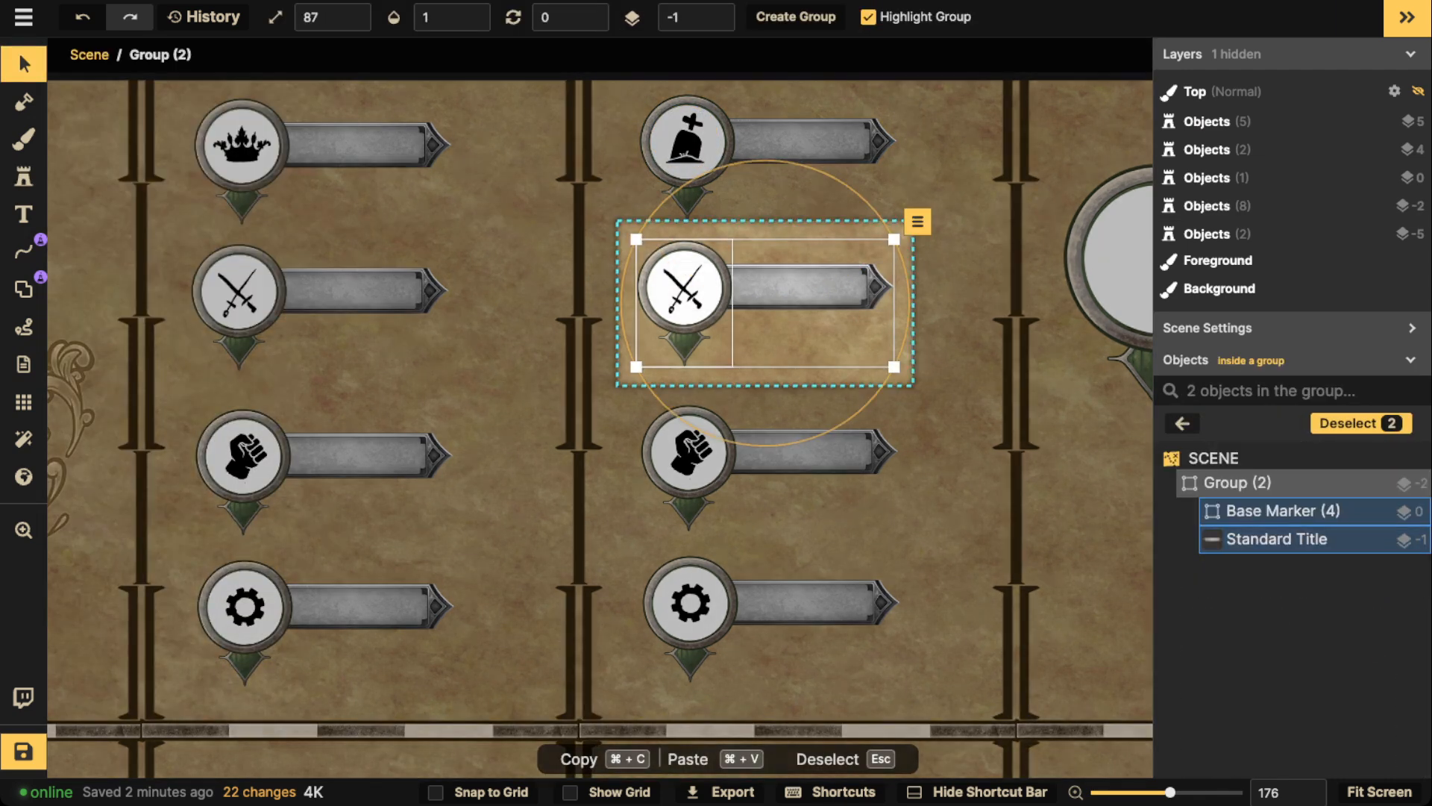
left_click(672, 288)
scroll(672, 288, "up", 2)
scroll(709, 526, "down", 3)
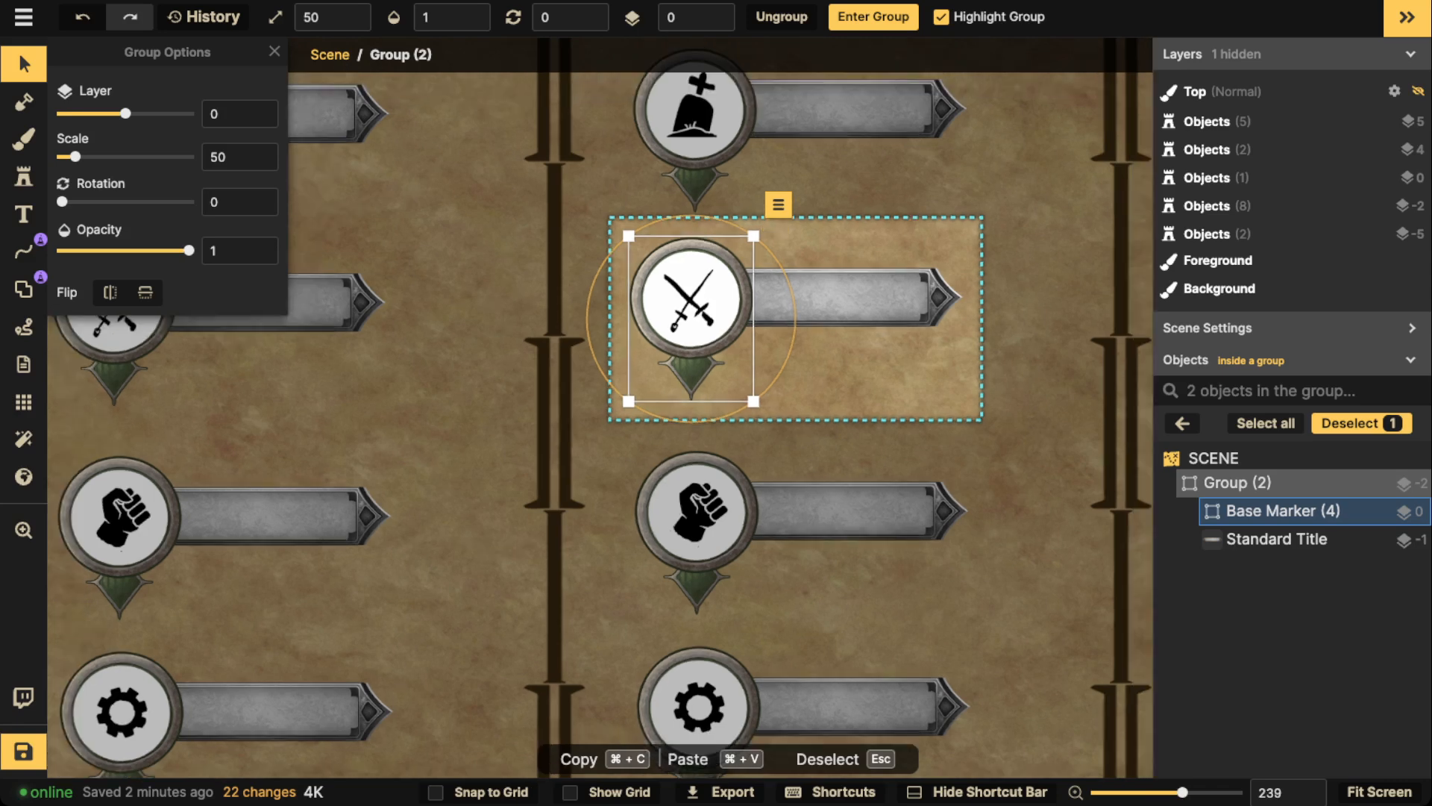
left_click_drag(709, 526, 777, 528)
left_click_drag(766, 385, 711, 440)
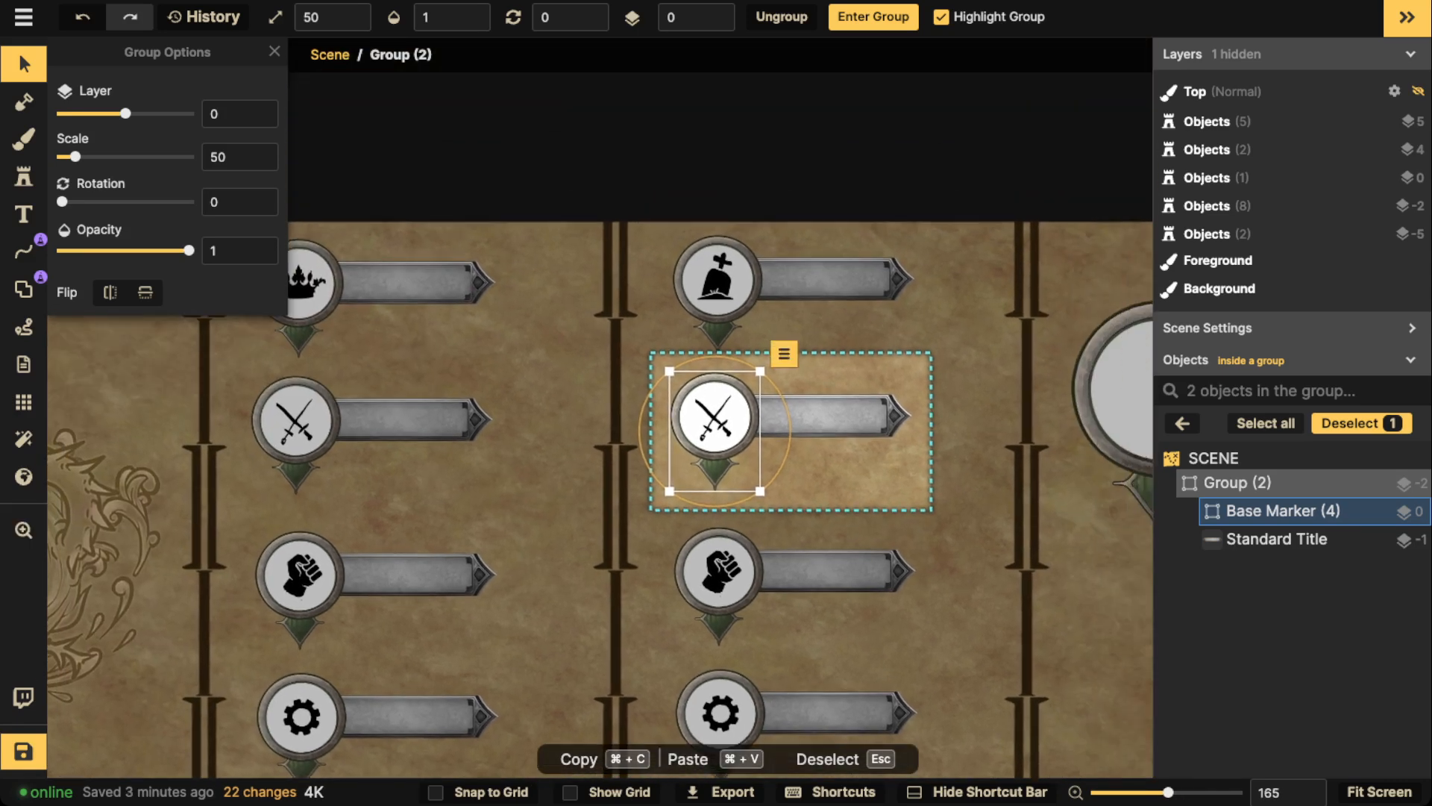
scroll(711, 441, "up", 4)
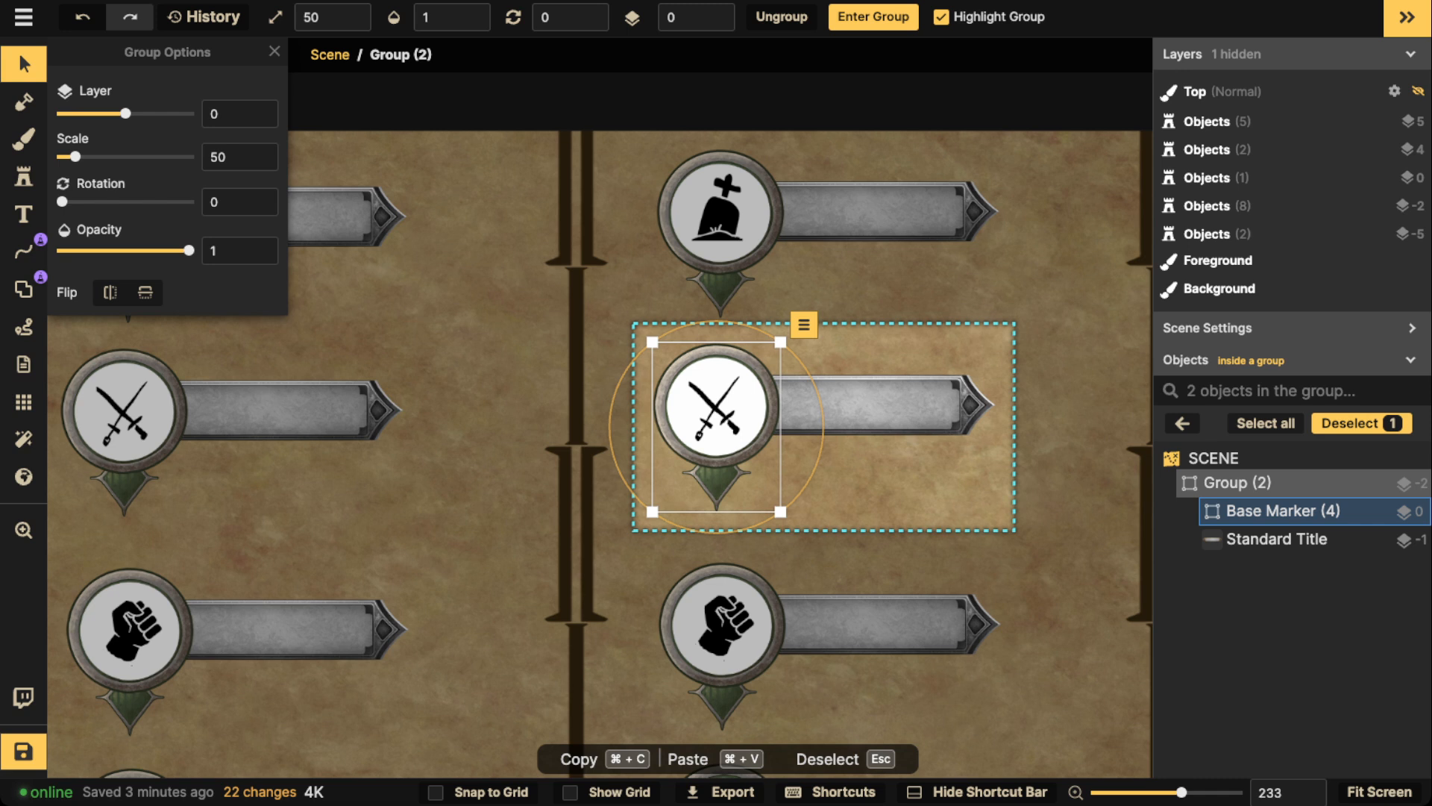
scroll(694, 317, "down", 4)
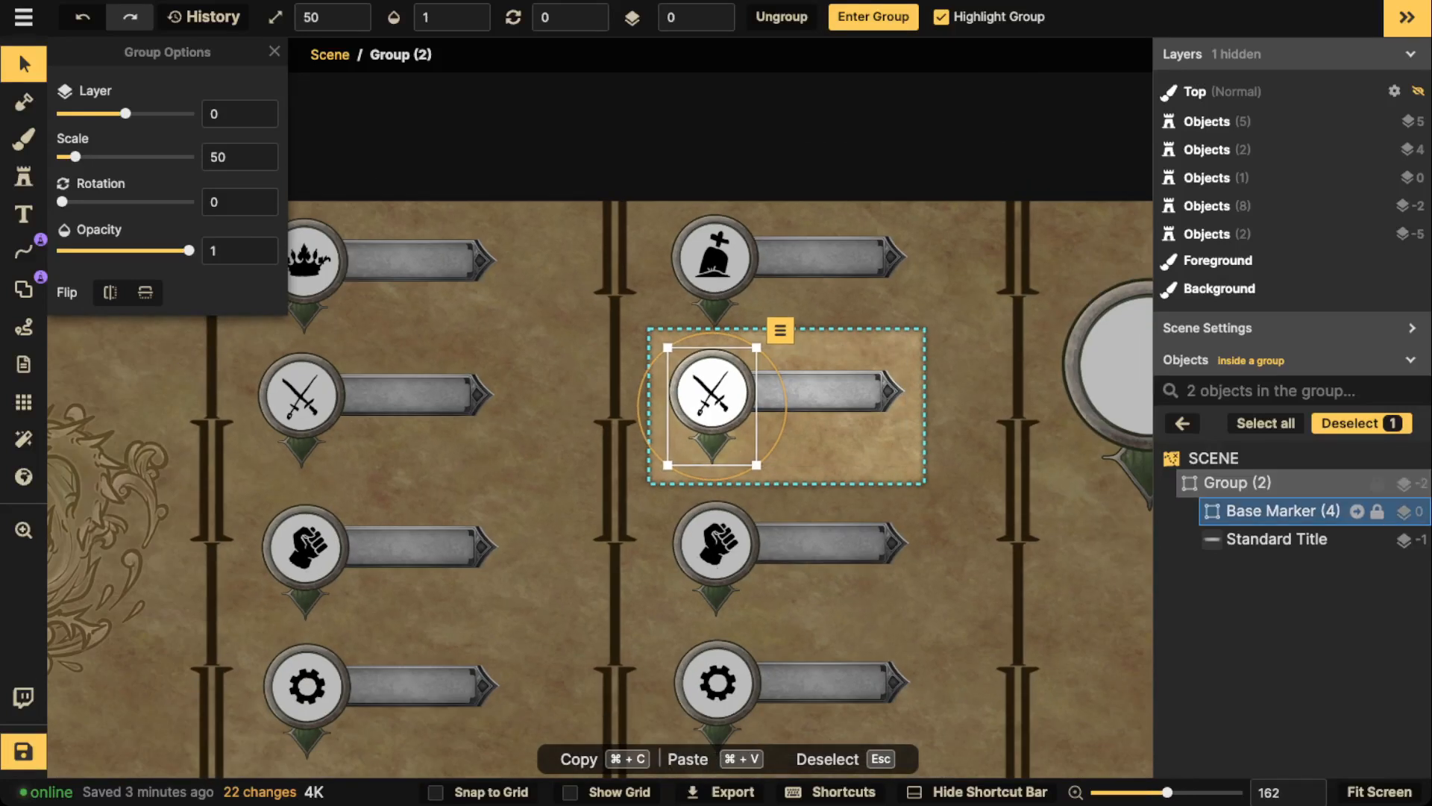
left_click(1356, 511)
left_click(1304, 539)
key("Delete")
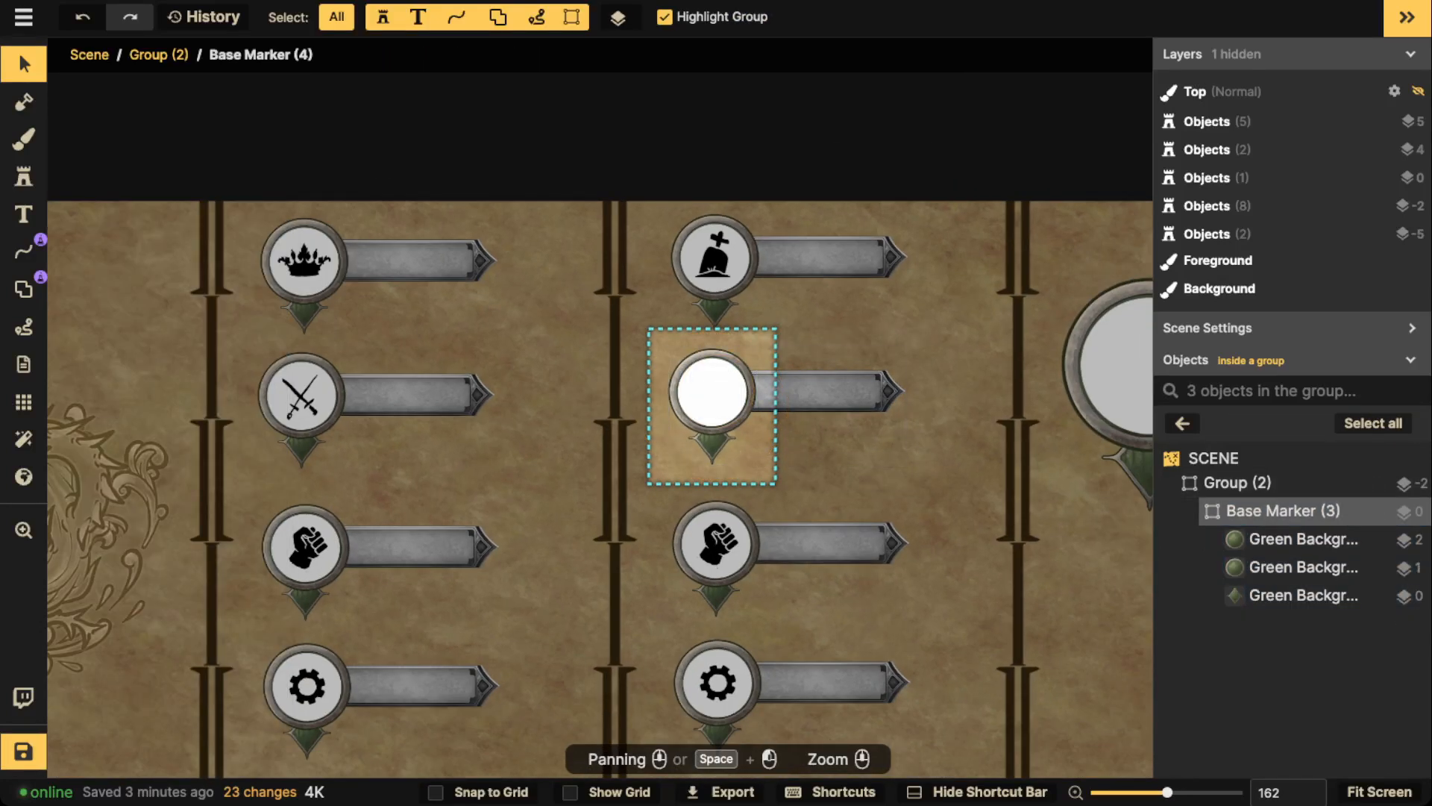
Choose the Camp Icon stamp from the Parchment World catalog.
left_click(23, 176)
left_click(113, 131)
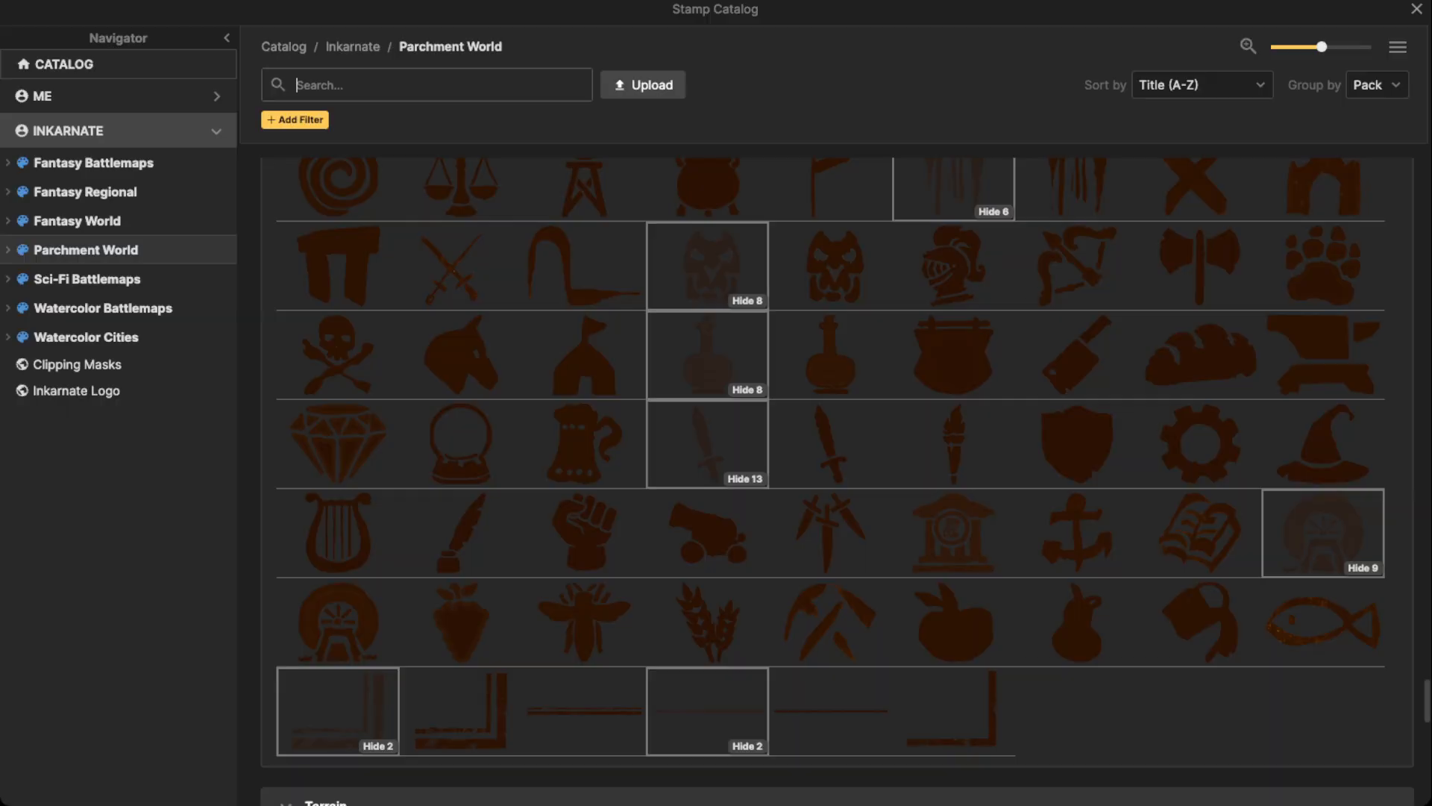
scroll(707, 485, "down", 5)
scroll(707, 462, "up", 2)
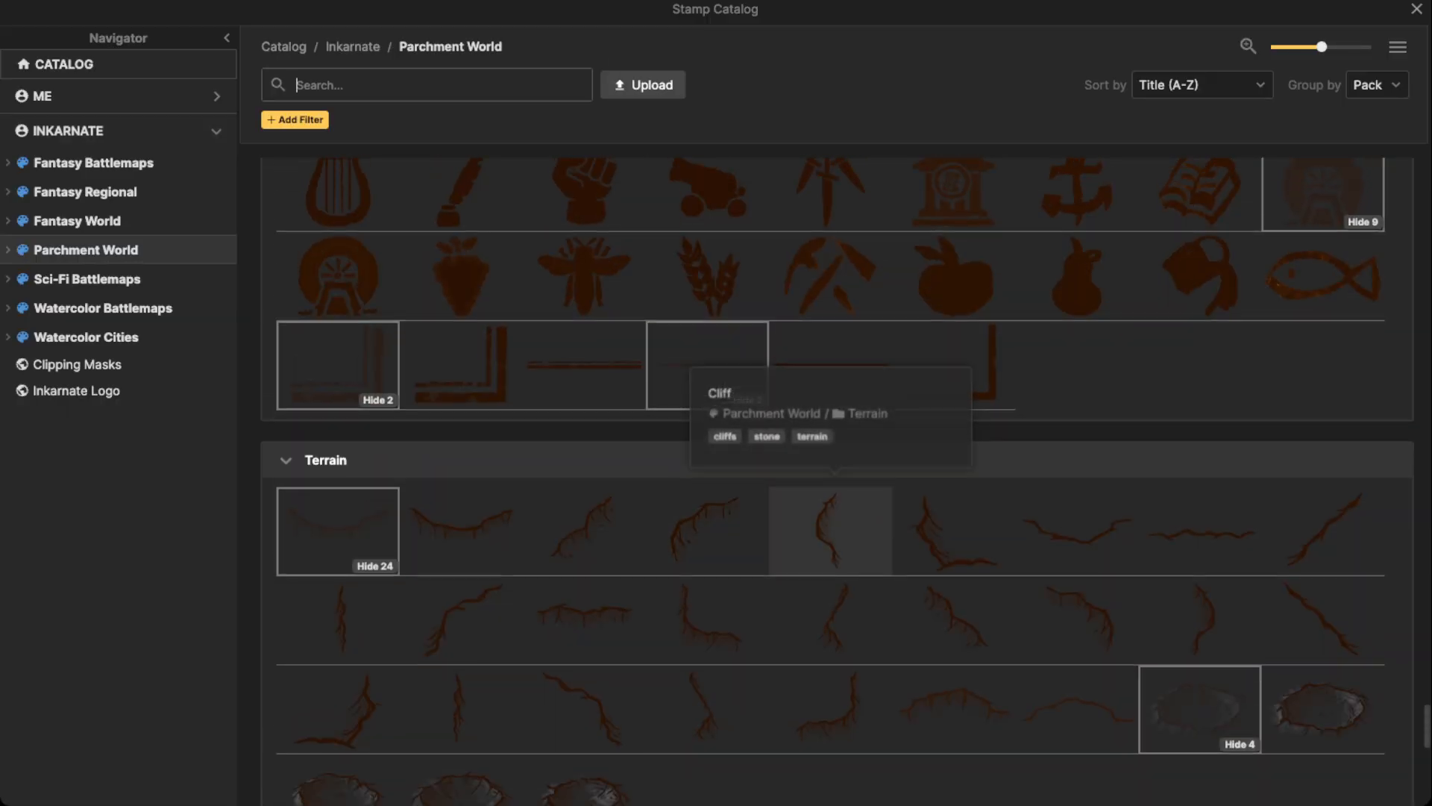
scroll(708, 463, "down", 10)
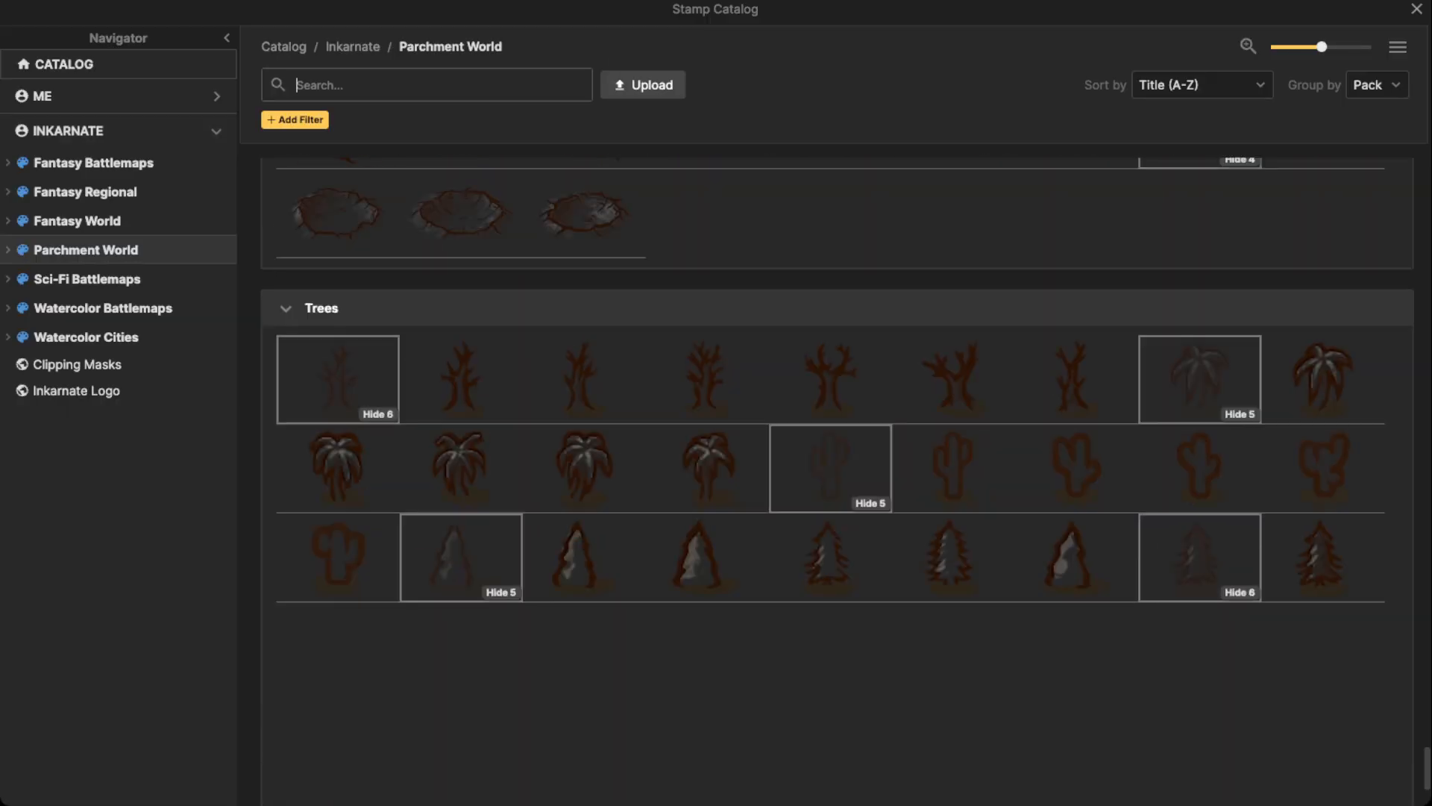
scroll(707, 485, "up", 12)
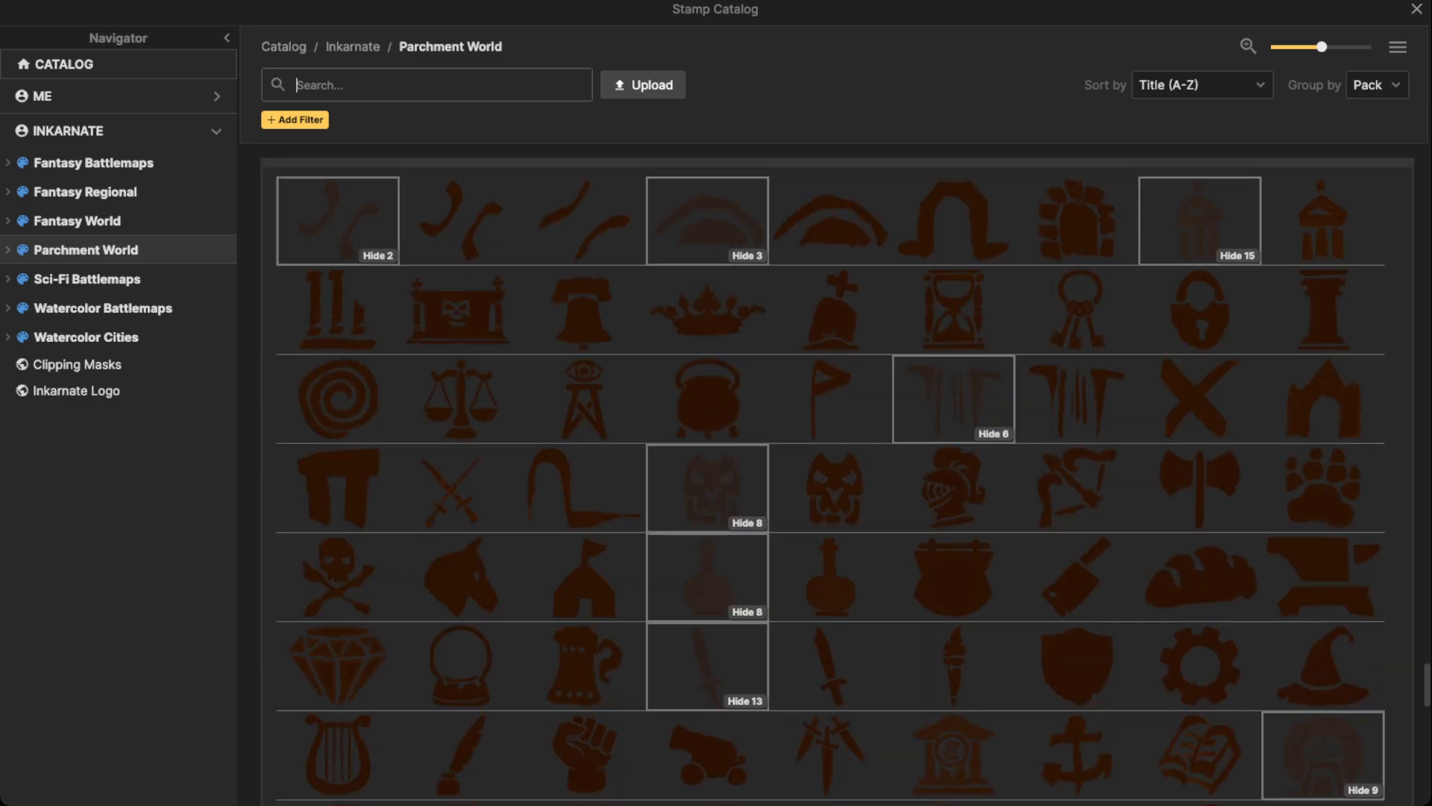
left_click(584, 576)
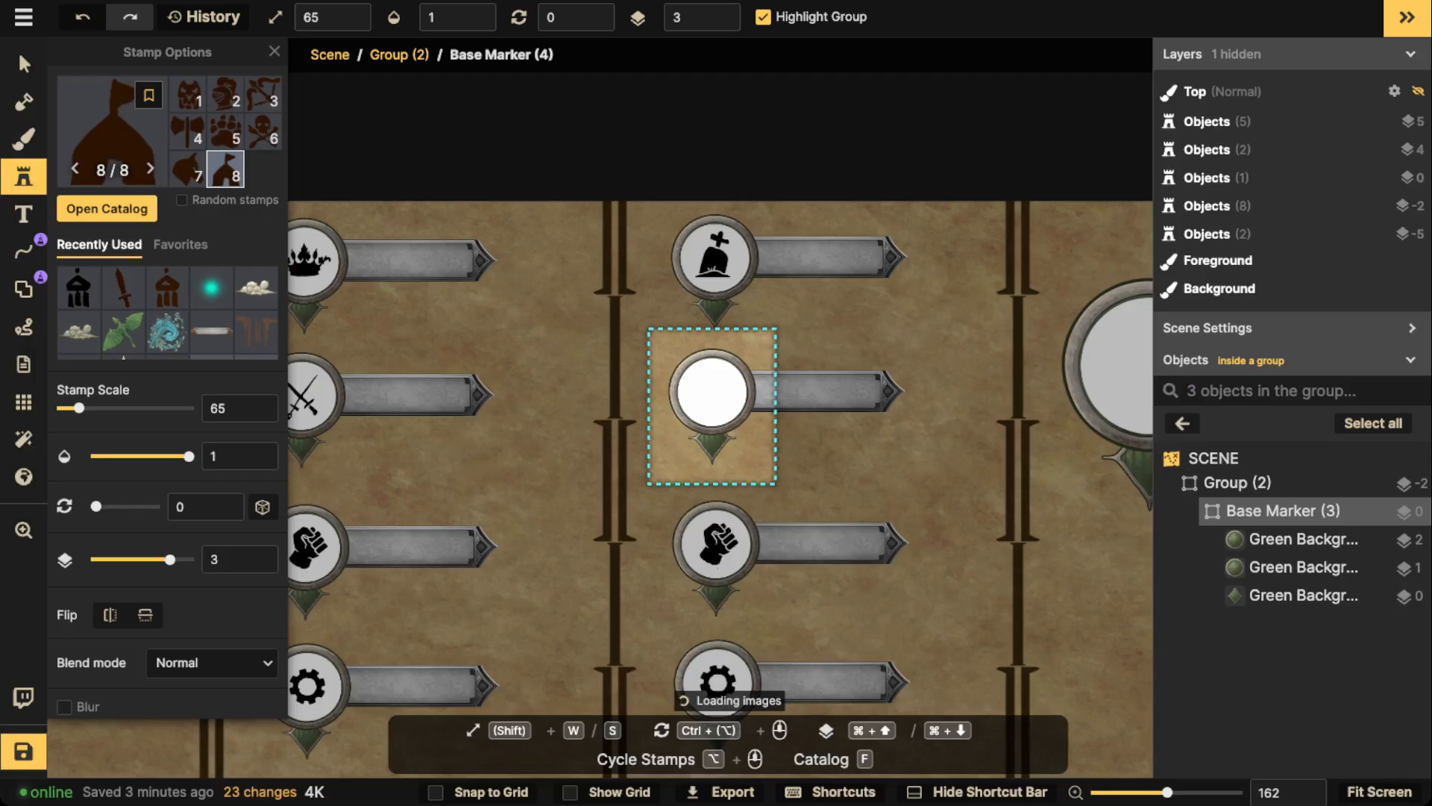
Place the Camp Icon at scale 145 in the emptied circle of the second marker.
key("w")
key("w")
key("w")
key("w")
key("w")
key("w")
key("w")
key("w")
key("w")
key("s")
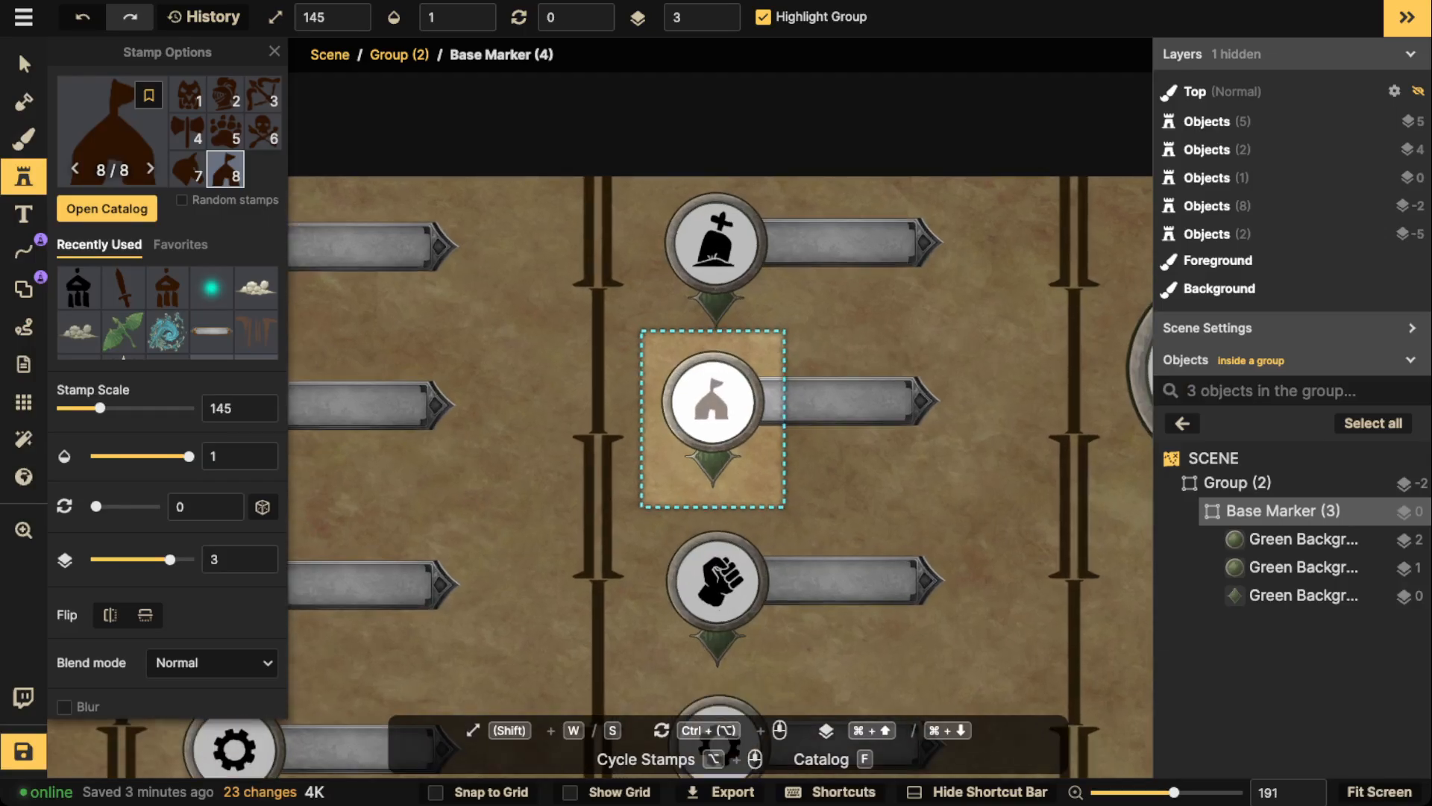
left_click(713, 401)
key("Escape")
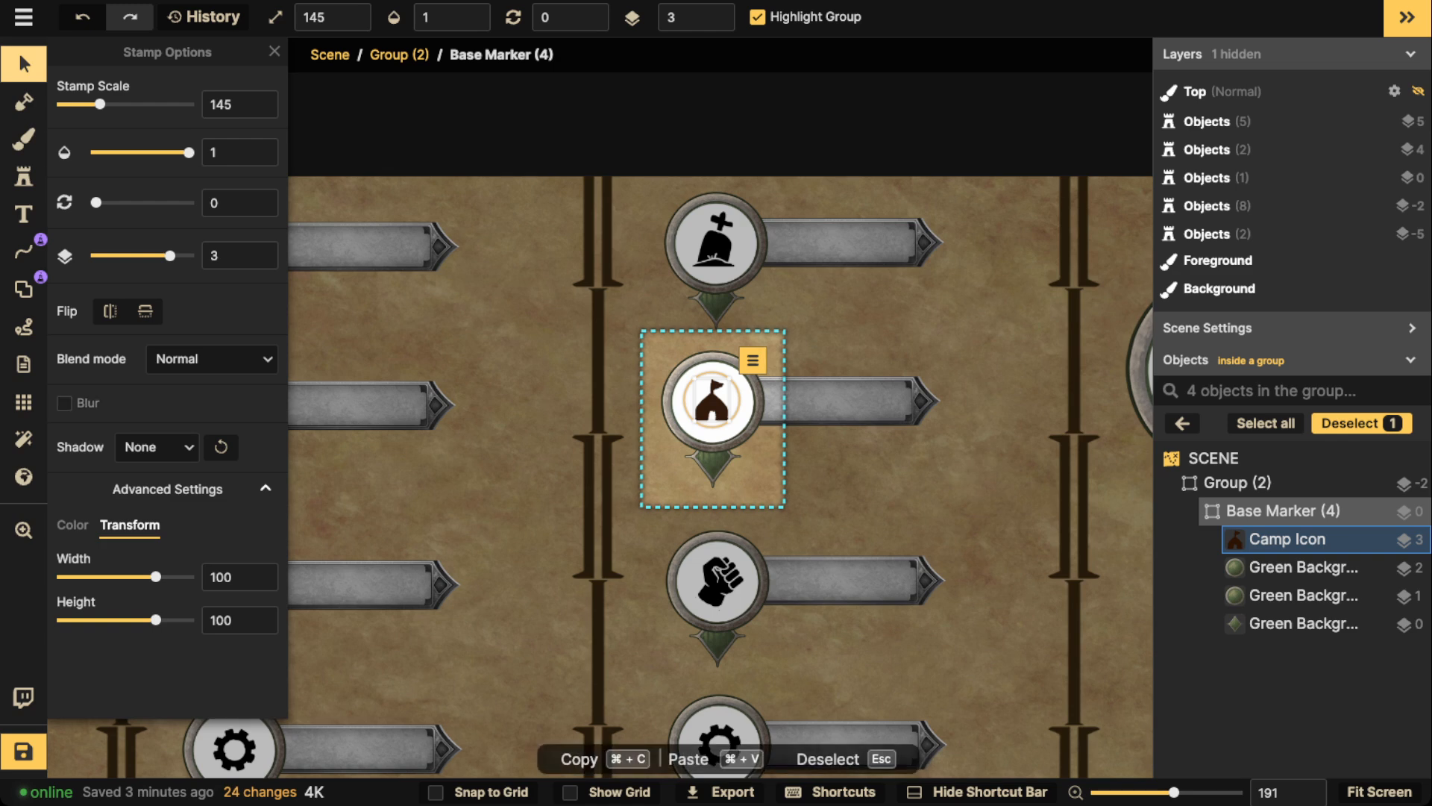
Set the Camp Icon's brightness to 0 and scale to 165, and exit the nested marker groups.
left_click(72, 524)
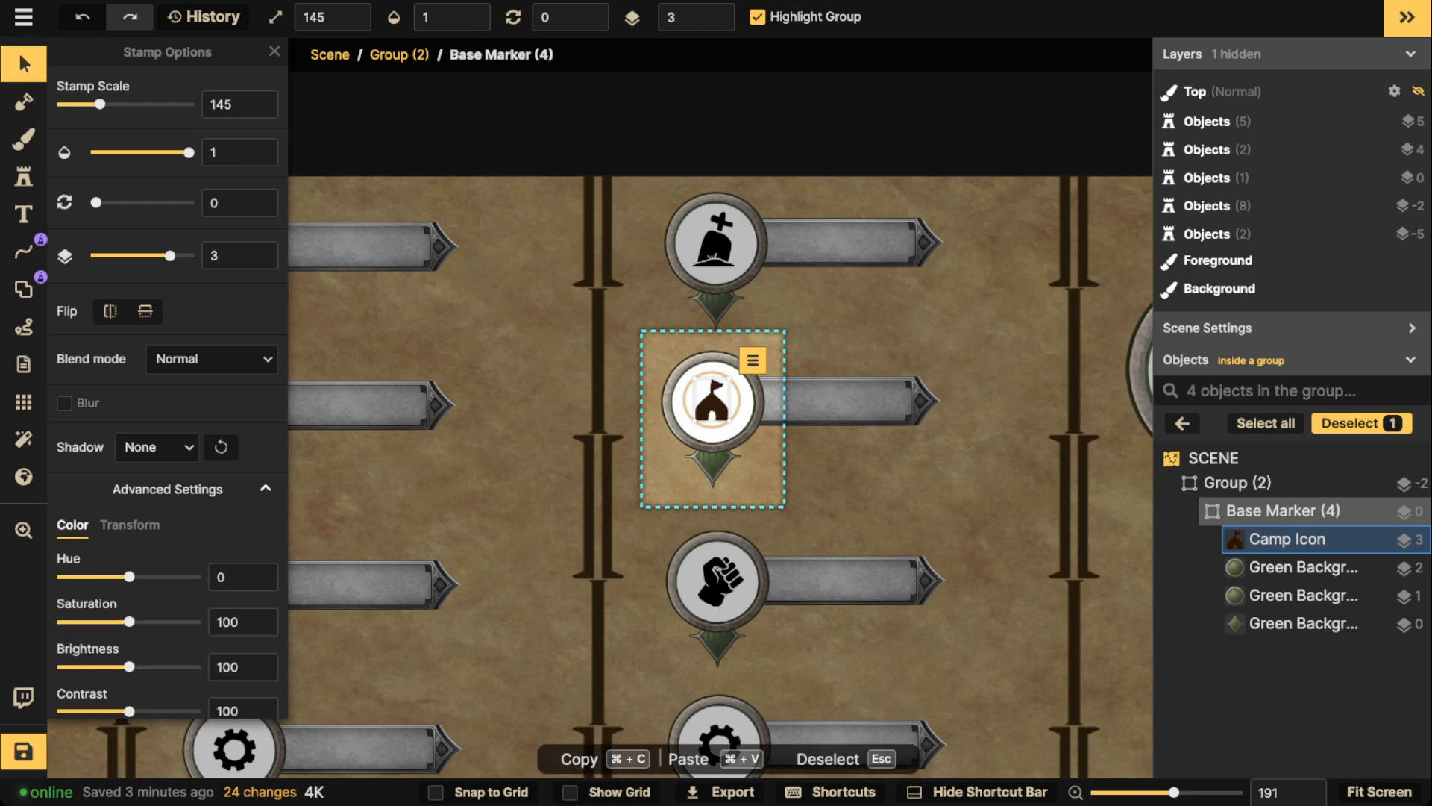
key("w")
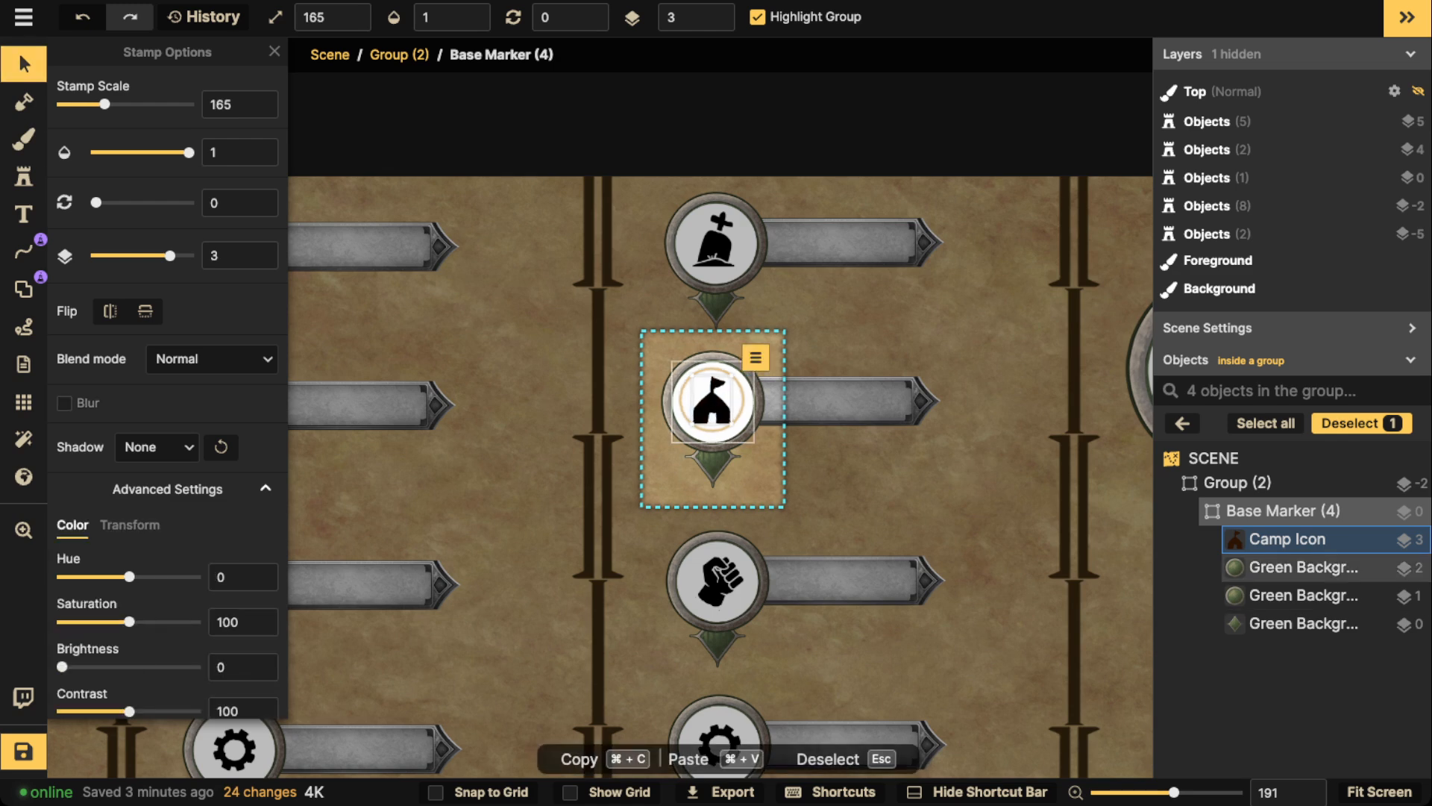
key("Escape")
key("Escape")
key("Escape")
key("Escape")
key("Escape")
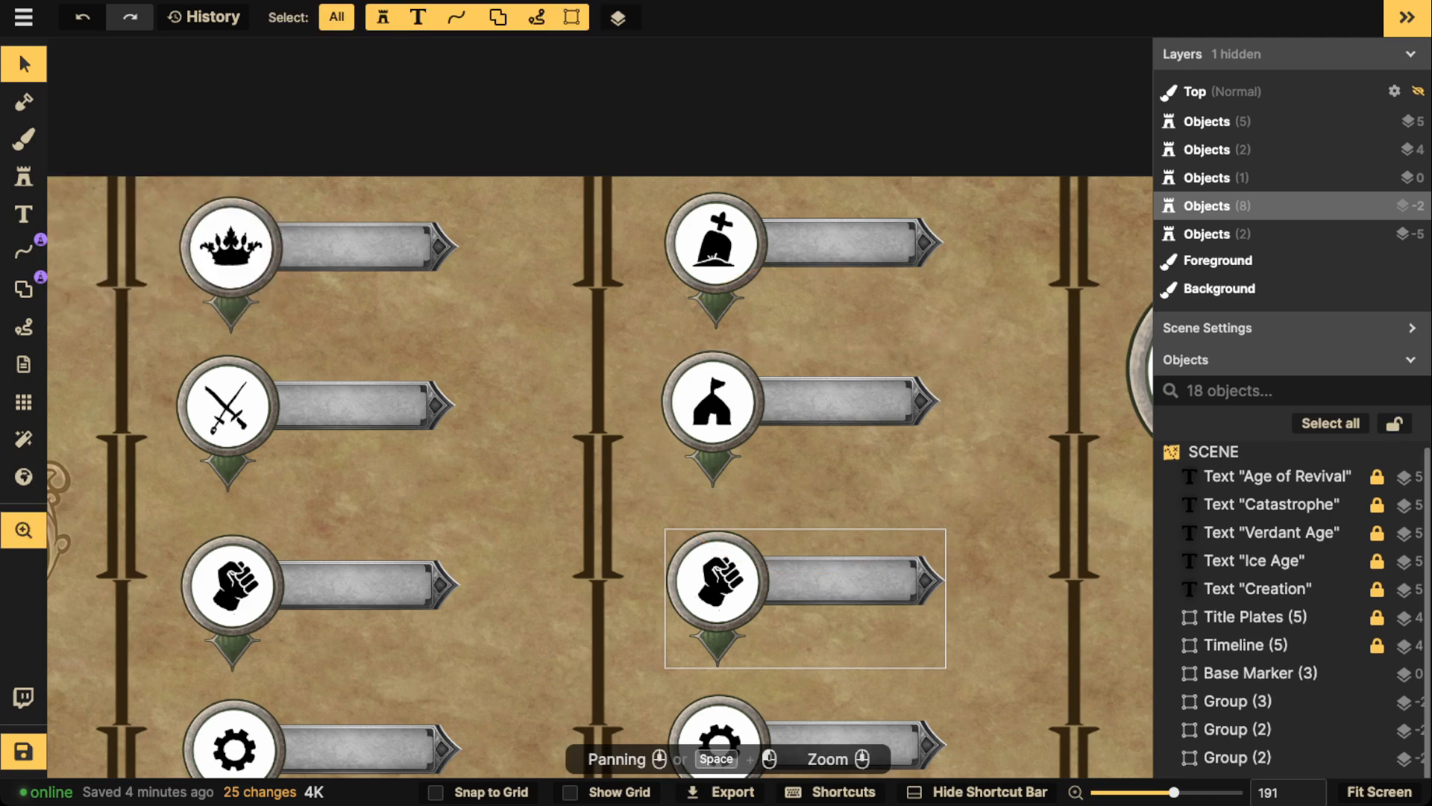
Delete the fist icon nested in the base marker of the second column's third marker.
left_click_drag(716, 581, 690, 460)
left_click(690, 459)
key("Return")
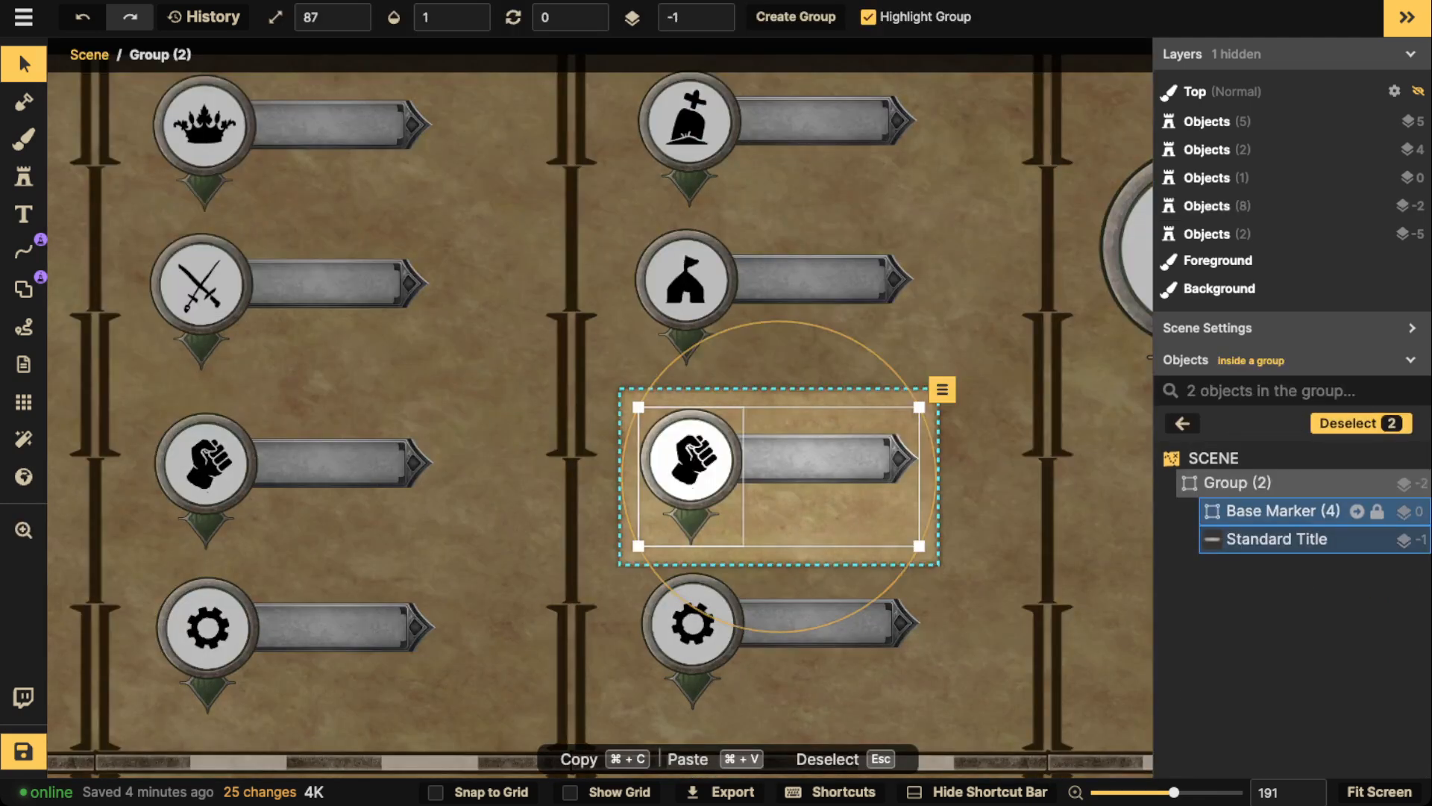
double_click(1282, 511)
left_click(1282, 539)
key("Delete")
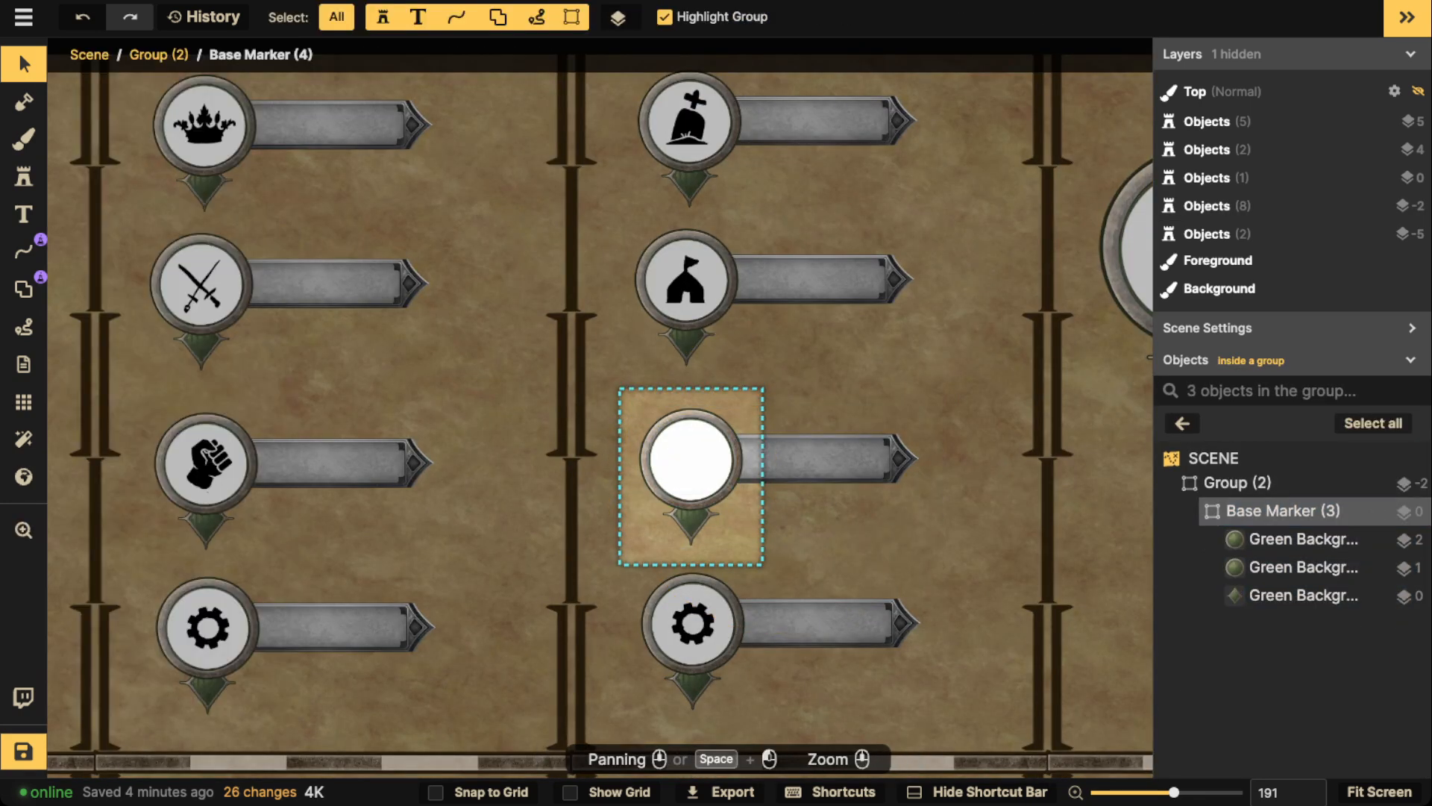
Place the Book Icon stamp at scale 125 in the third marker's emptied circle, and exit the nested marker groups.
left_click(24, 177)
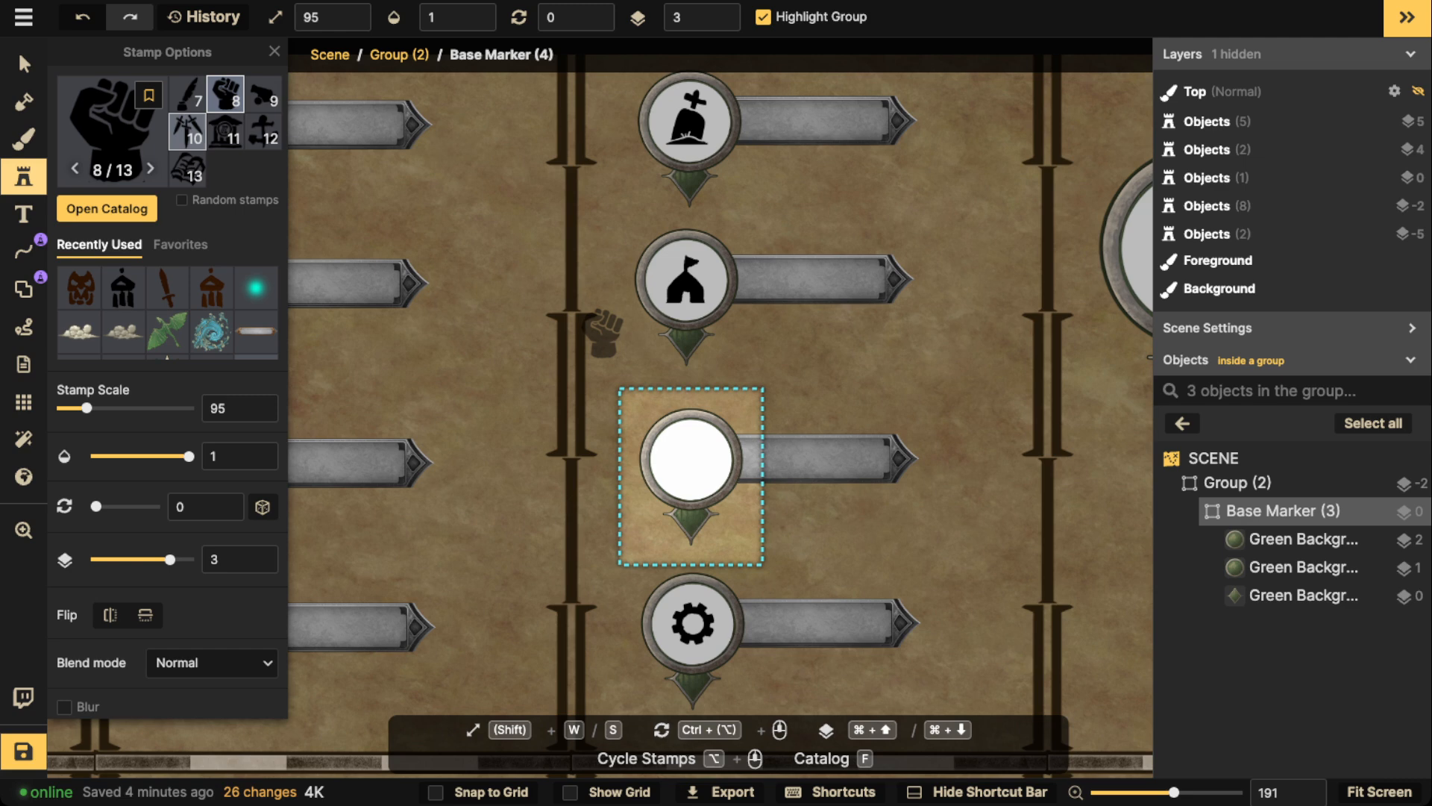
scroll(603, 333, "down", 5)
key("w")
key("w")
key("w")
key("w")
key("w")
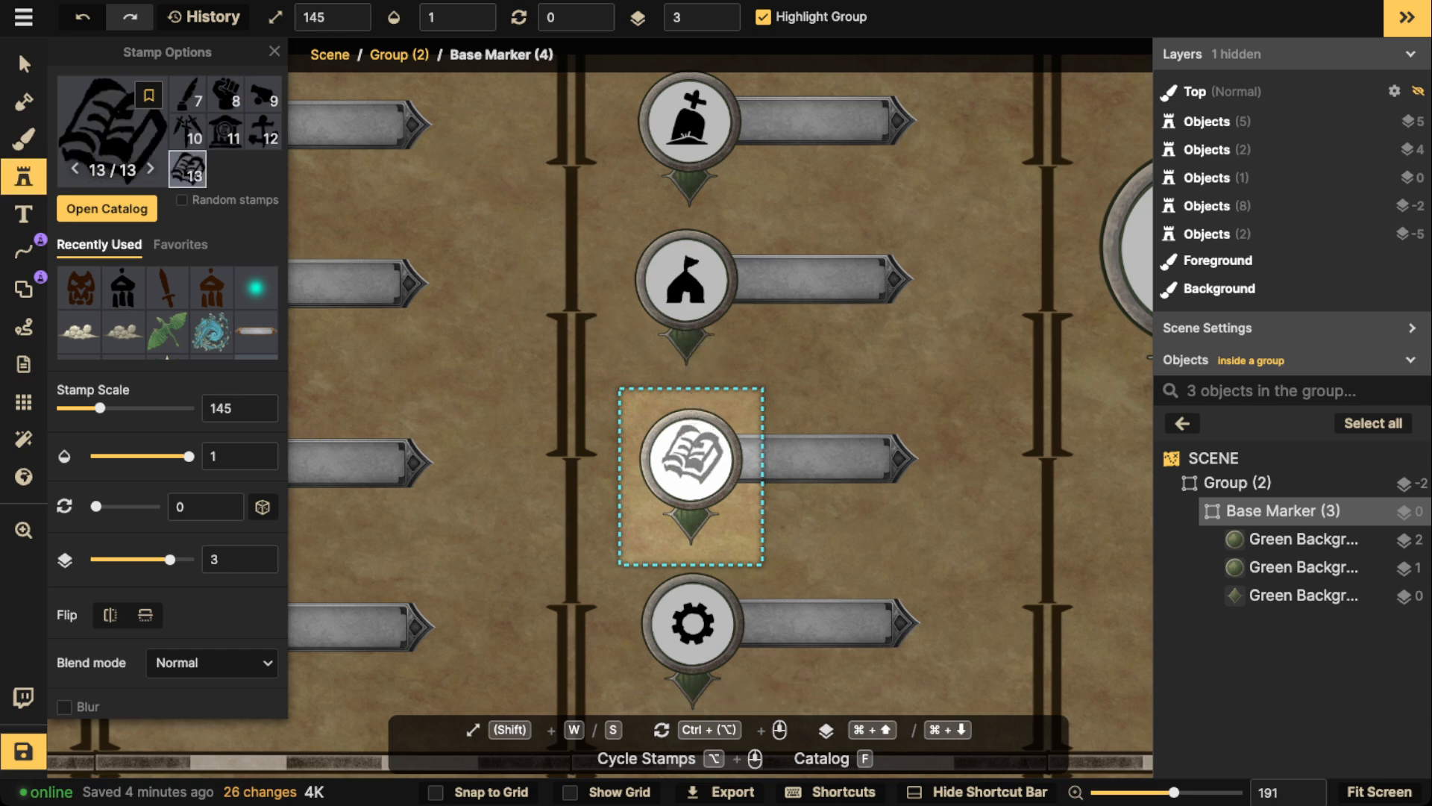
key("s")
key("s")
left_click(690, 458)
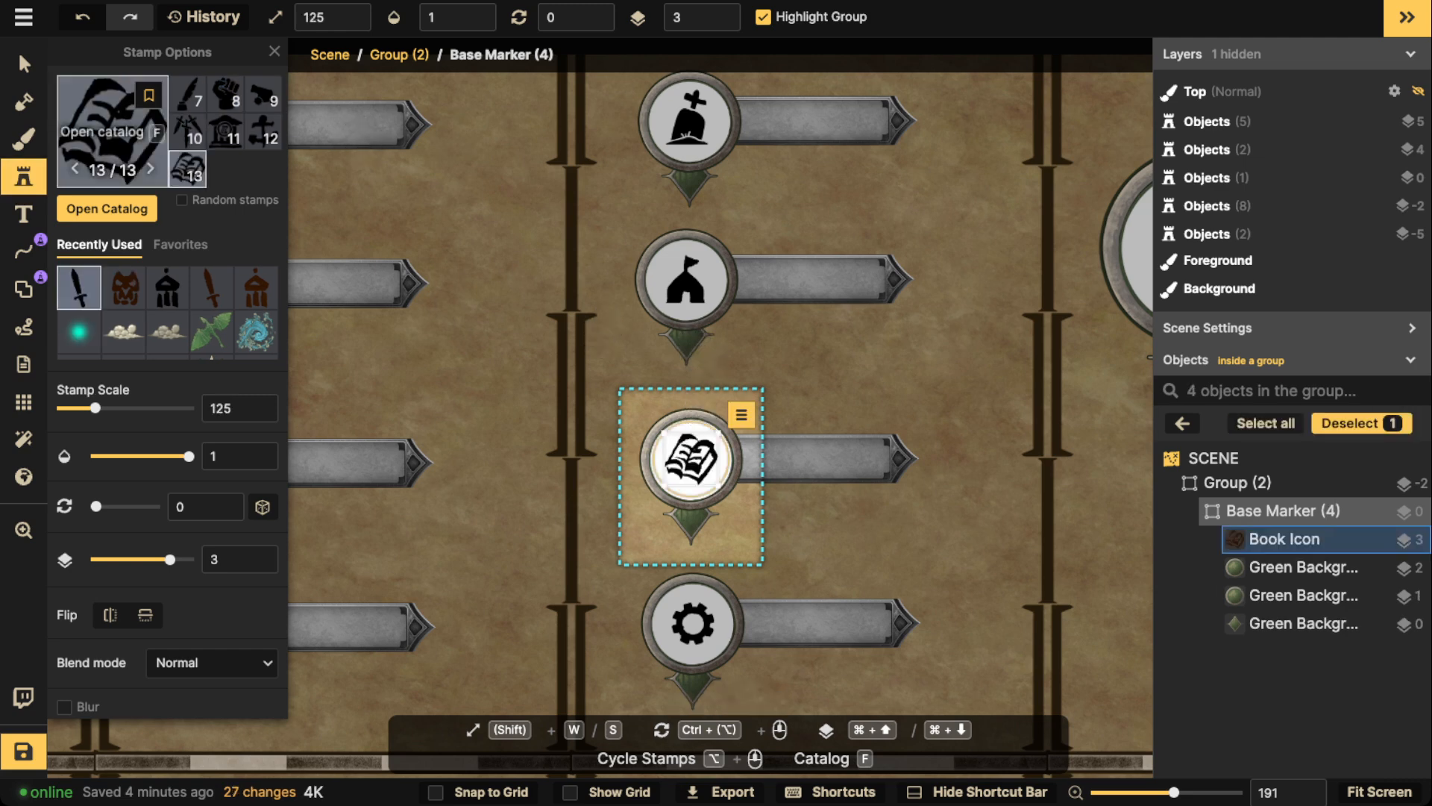
key("v")
scroll(895, 459, "down", 3)
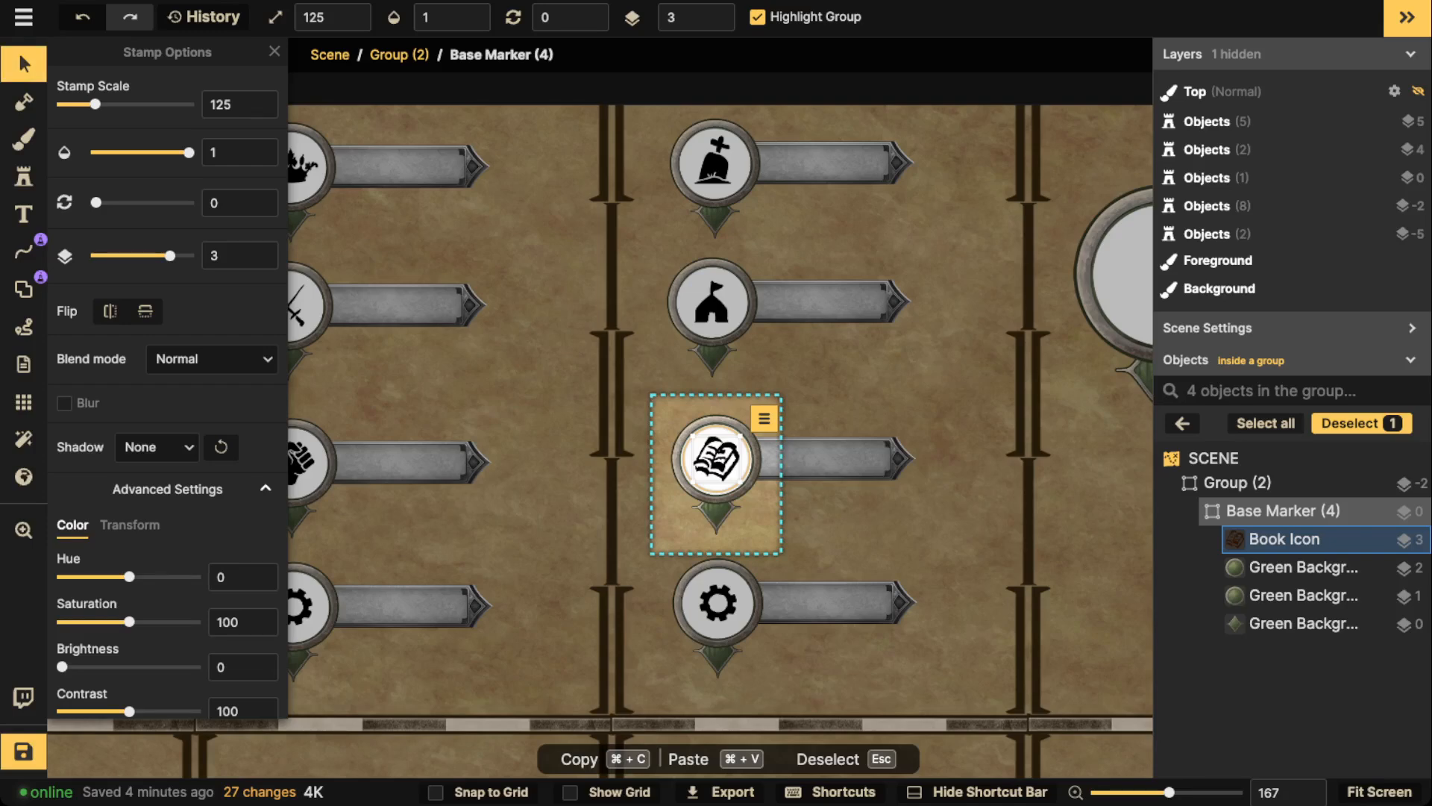
key("Escape")
key("Escape")
key("Escape")
Delete the Machinist Icon from the second column's fourth marker group and leave the group.
left_click(718, 602)
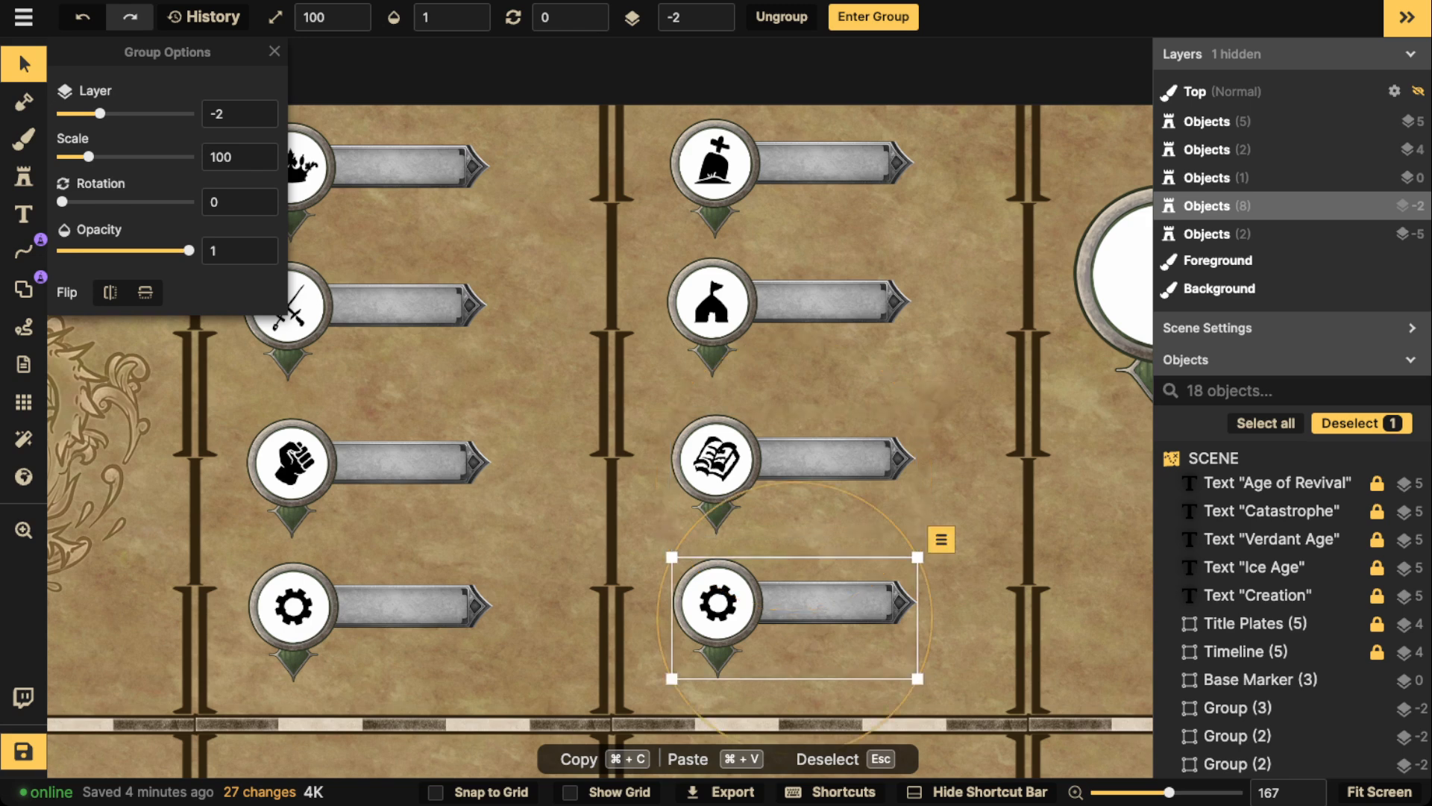
double_click(718, 603)
left_click(1279, 511)
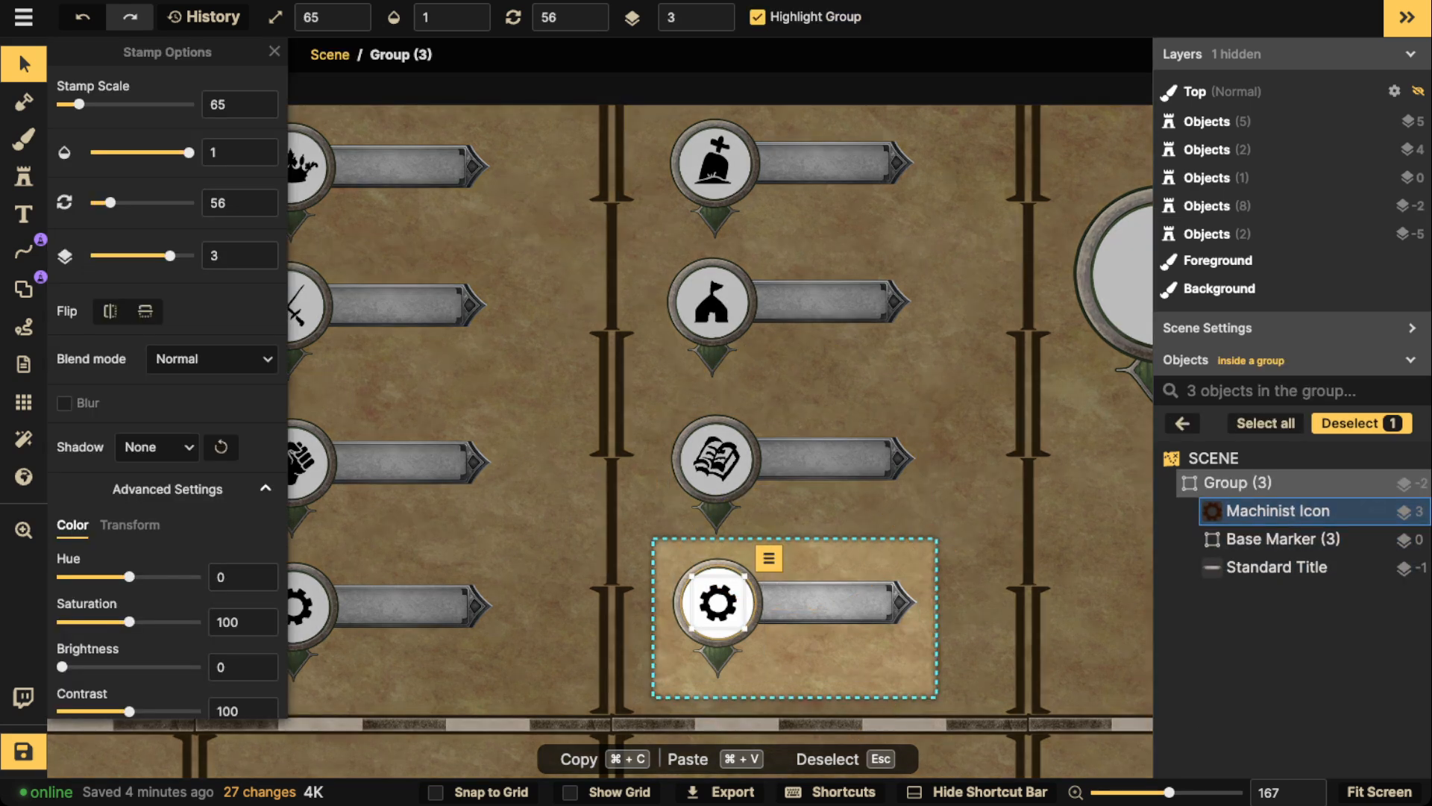
key("Delete")
key("Escape")
key("Escape")
Free-draw a small black comet beside the second column's lower markers, as a filled star with three slanted trailing lines.
left_click(23, 252)
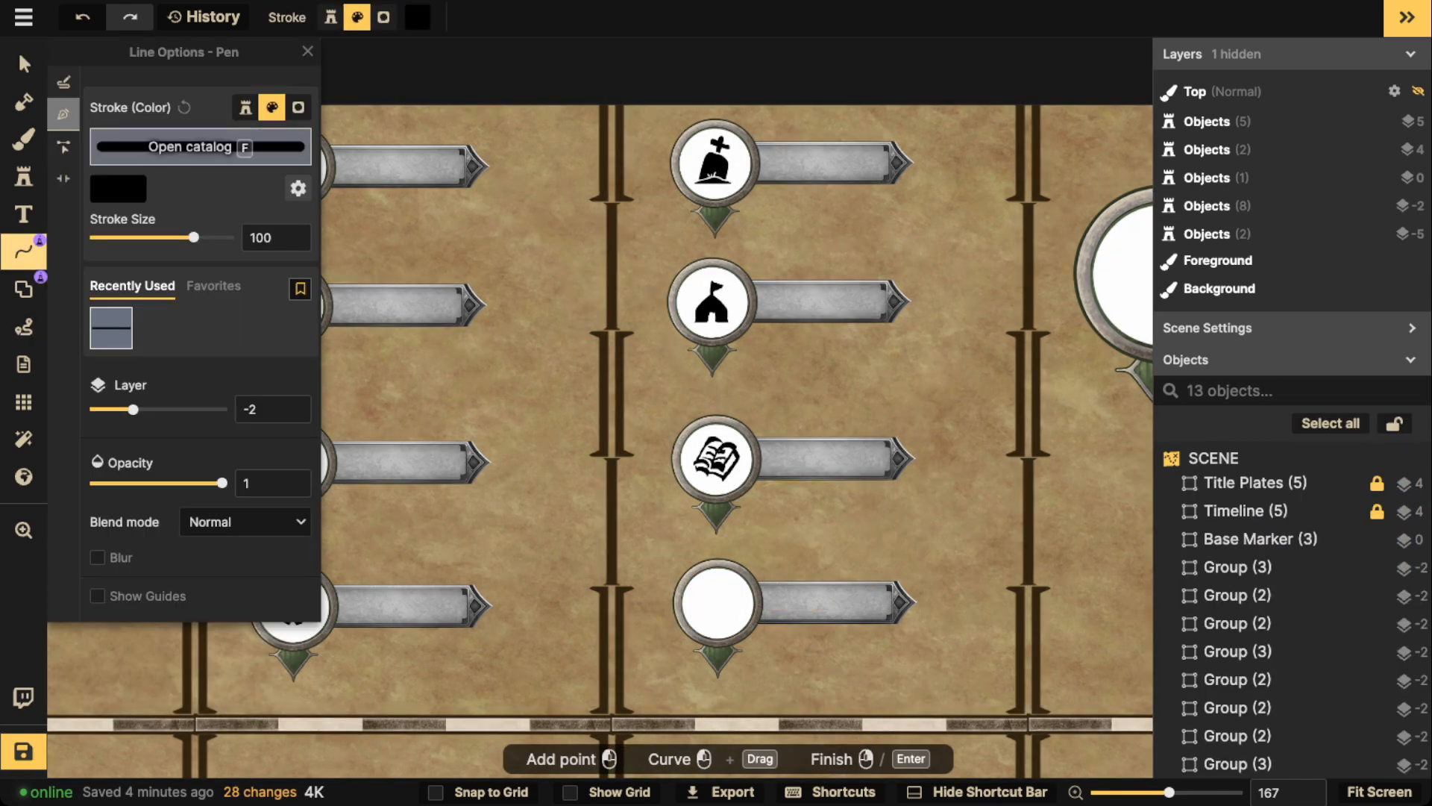
left_click(63, 81)
scroll(594, 386, "up", 5)
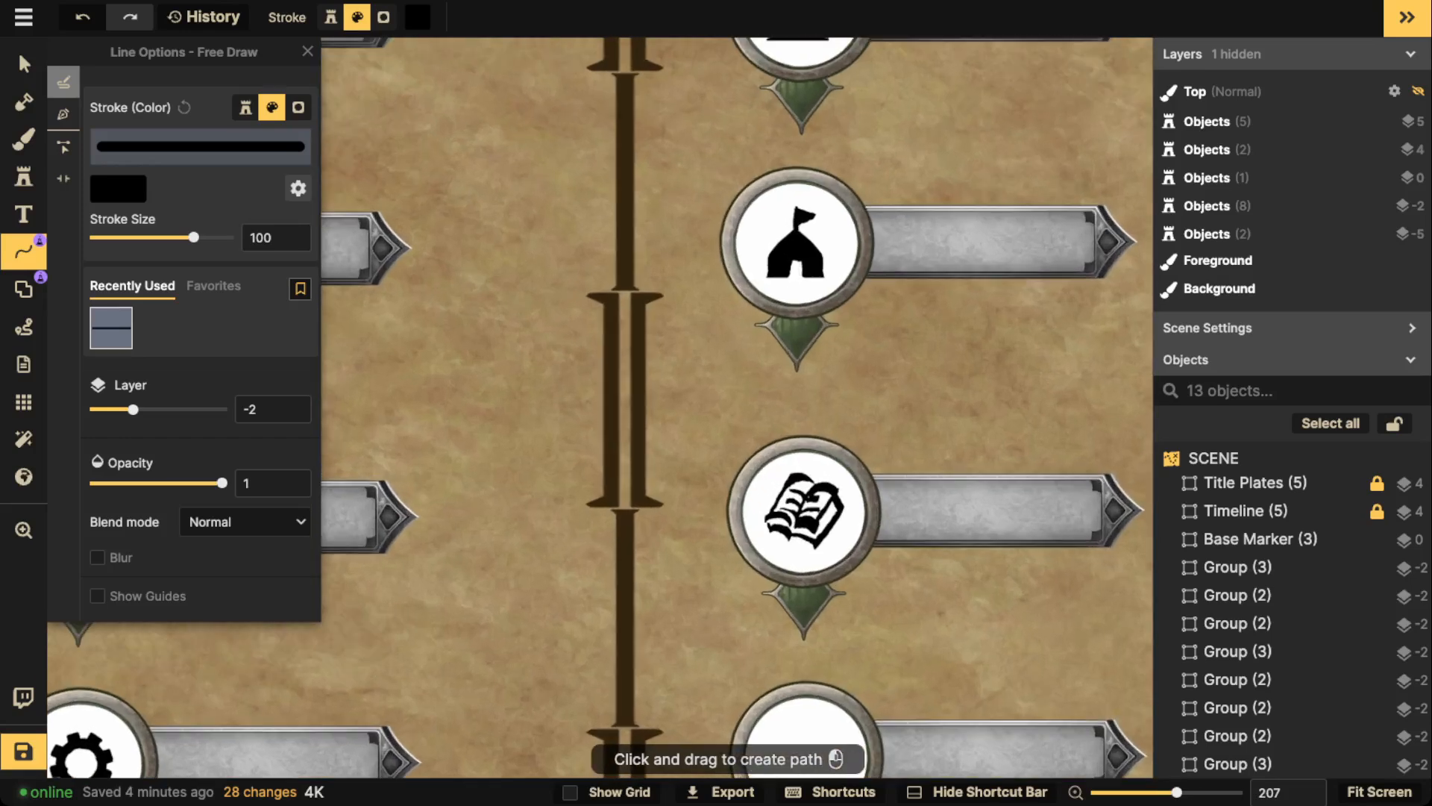
mouse_move(933, 485)
left_mouse_down()
mouse_move(421, 394)
mouse_move(401, 294)
mouse_move(505, 230)
mouse_move(590, 258)
left_mouse_up()
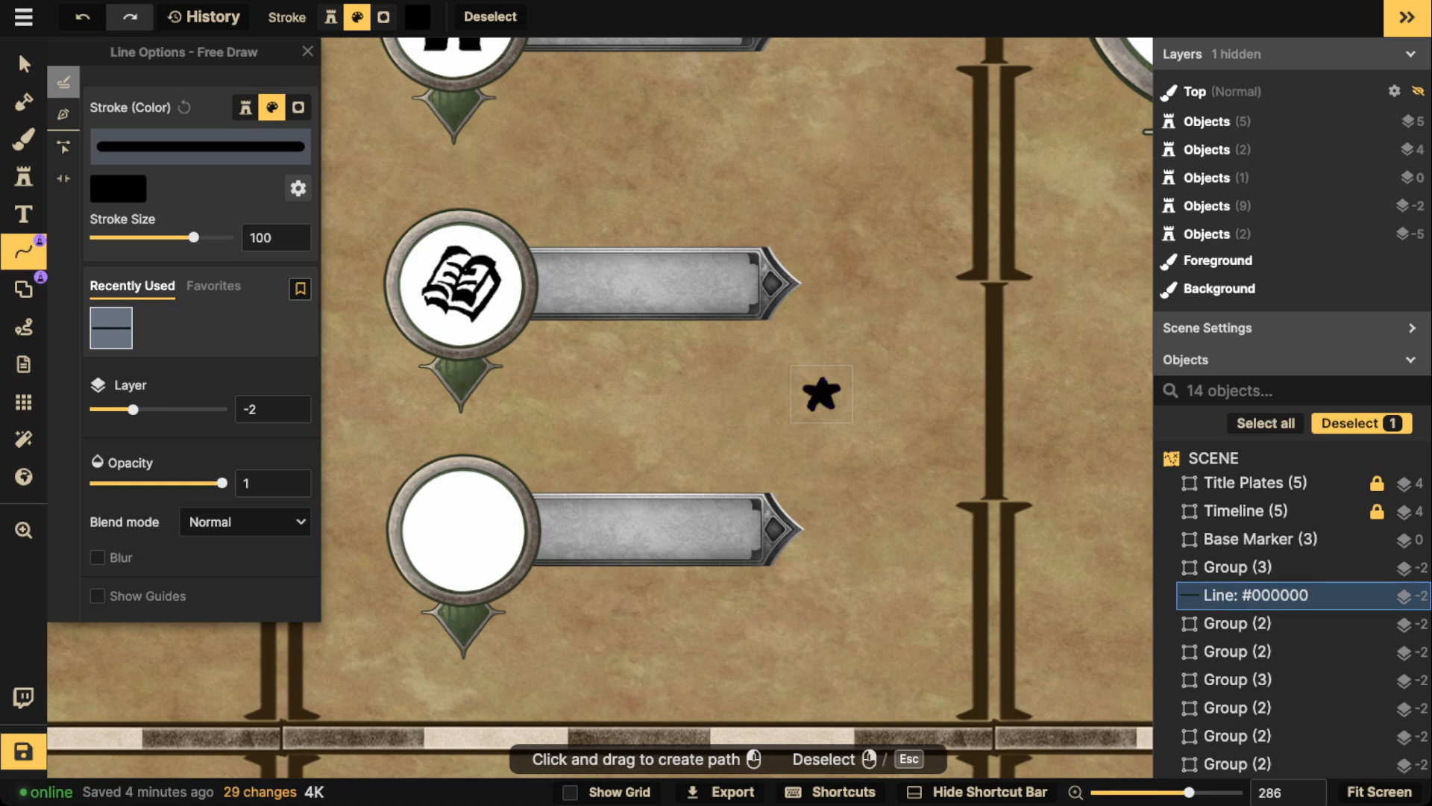
key("Escape")
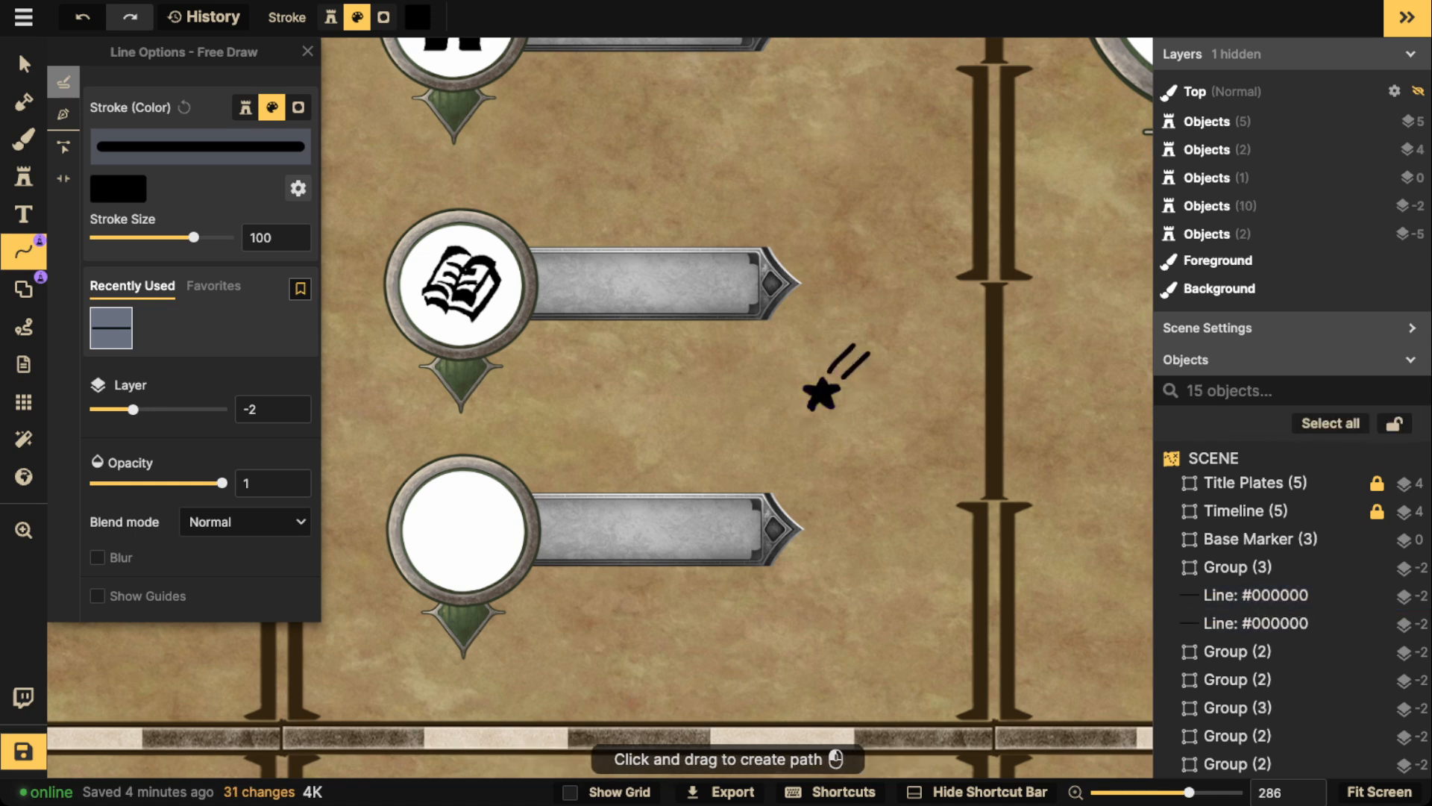
left_click_drag(866, 376, 839, 402)
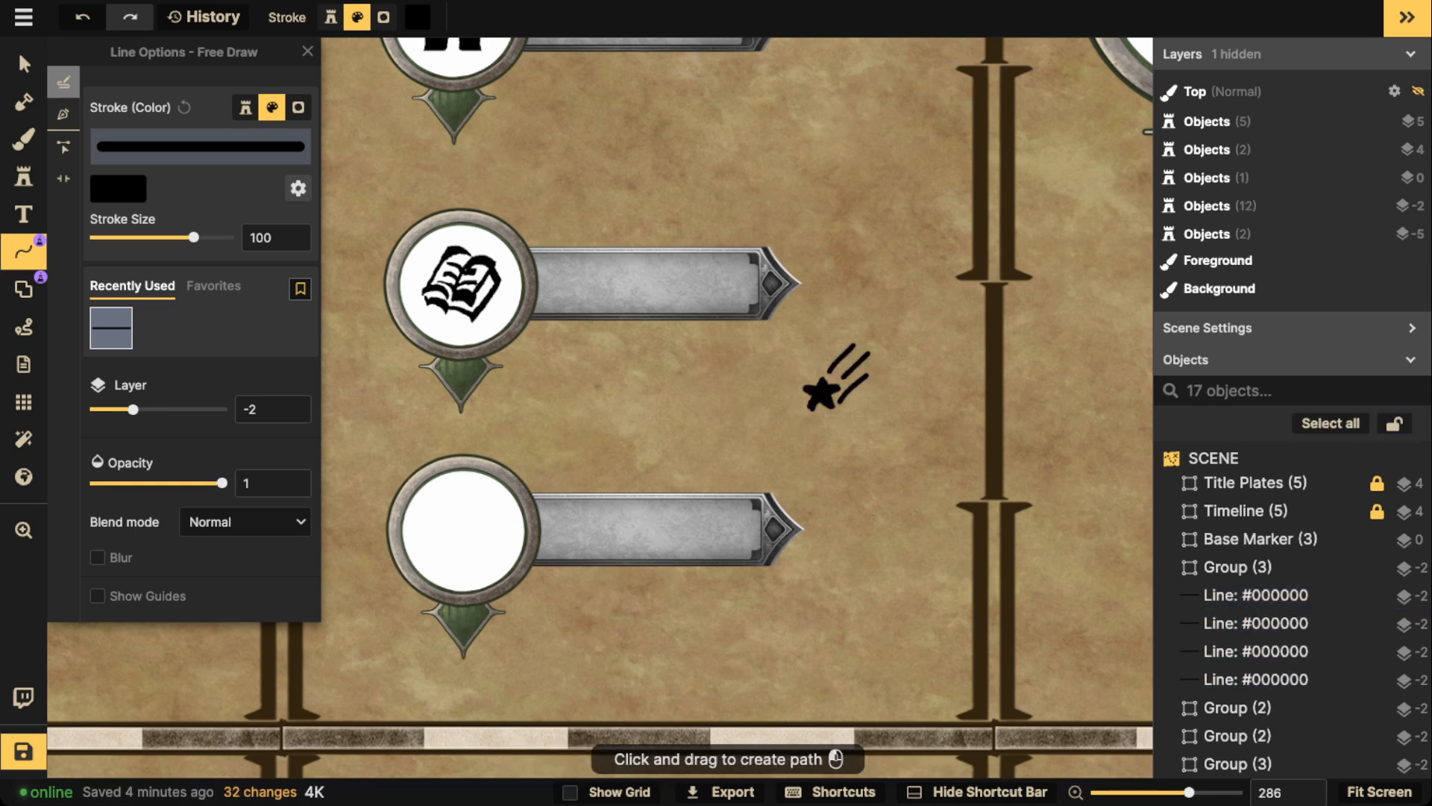
Group the four comet strokes under the name COMET.
left_click(23, 65)
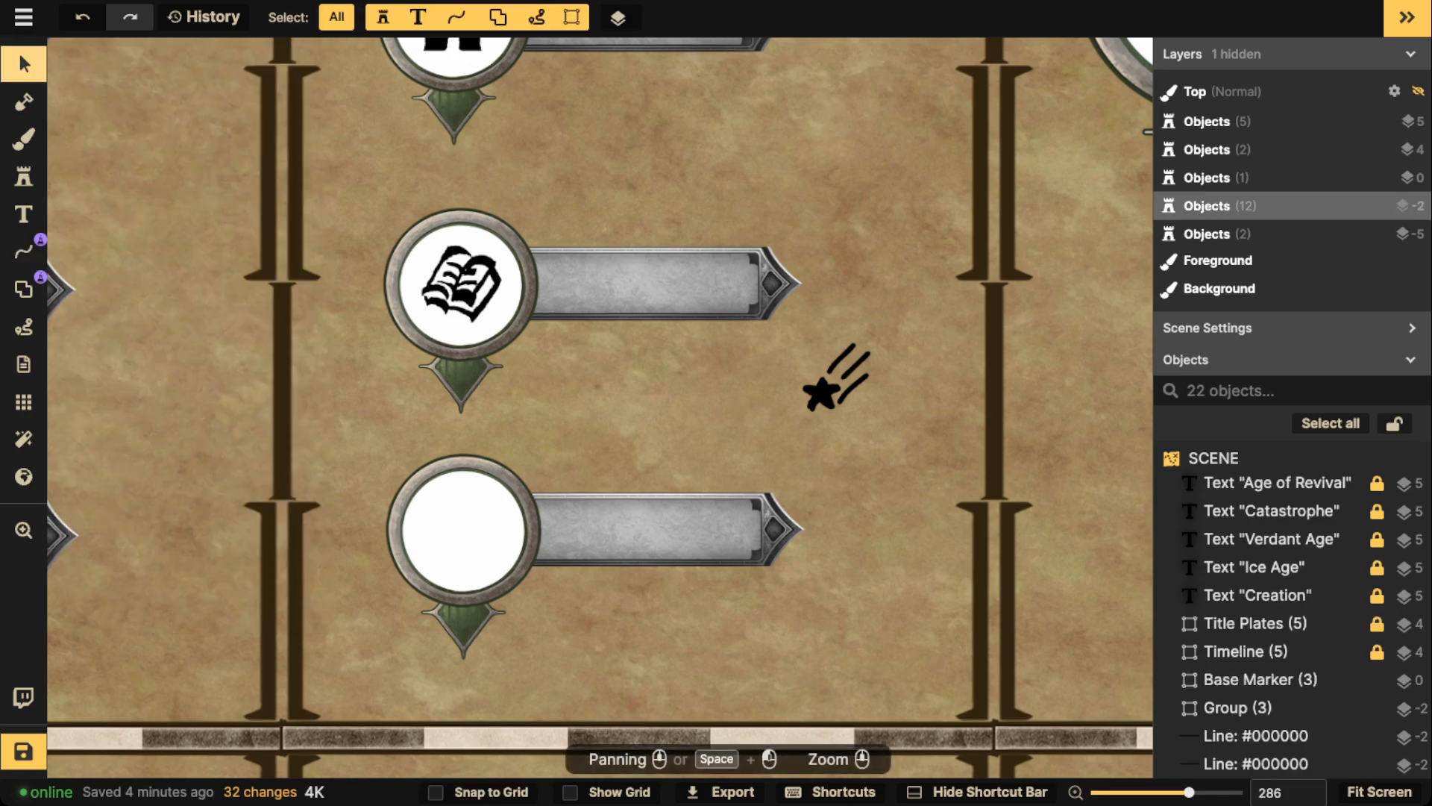
mouse_move(806, 366)
left_mouse_down()
mouse_move(840, 400)
mouse_move(457, 528)
mouse_move(823, 410)
left_mouse_up()
scroll(630, 382, "down", 3)
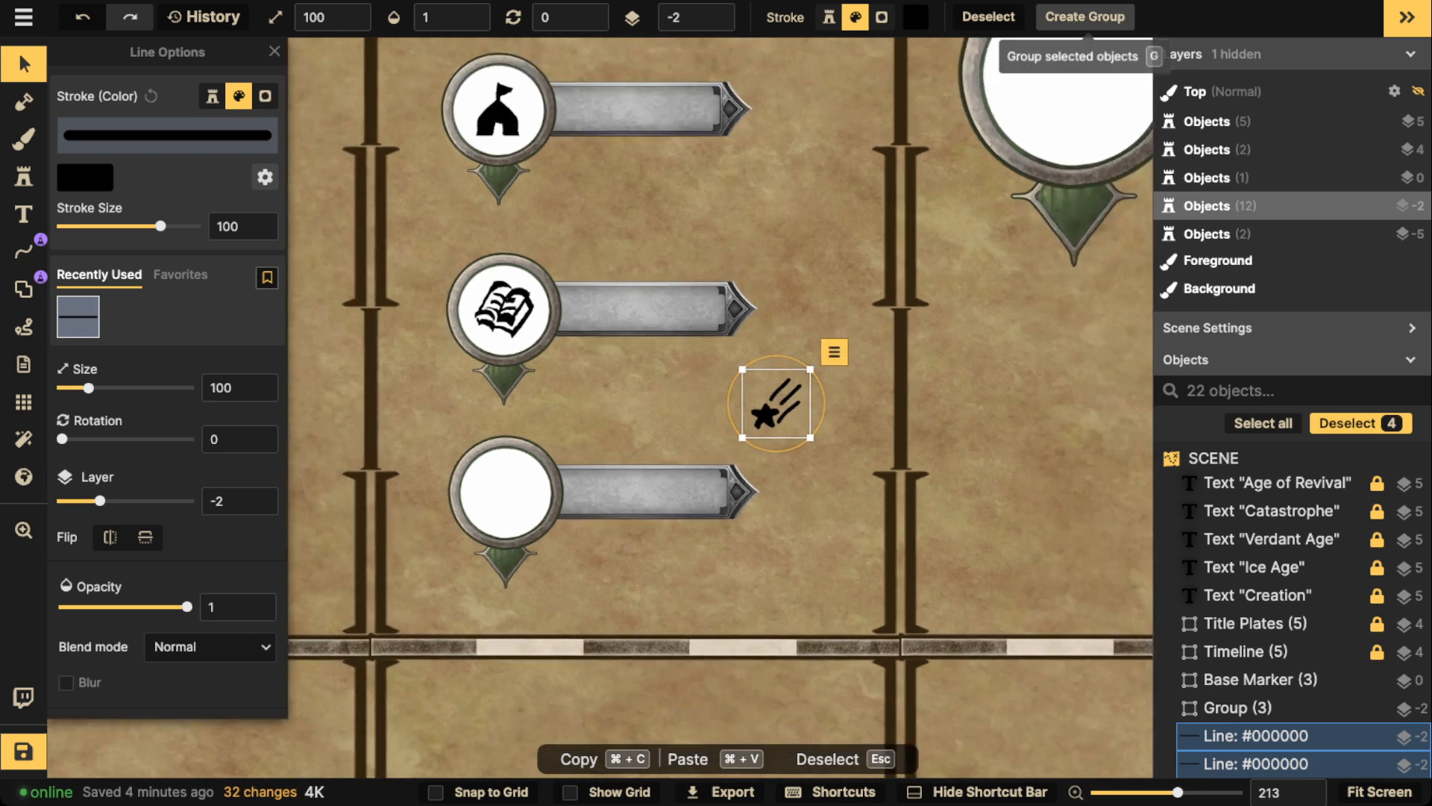
left_click(1085, 17)
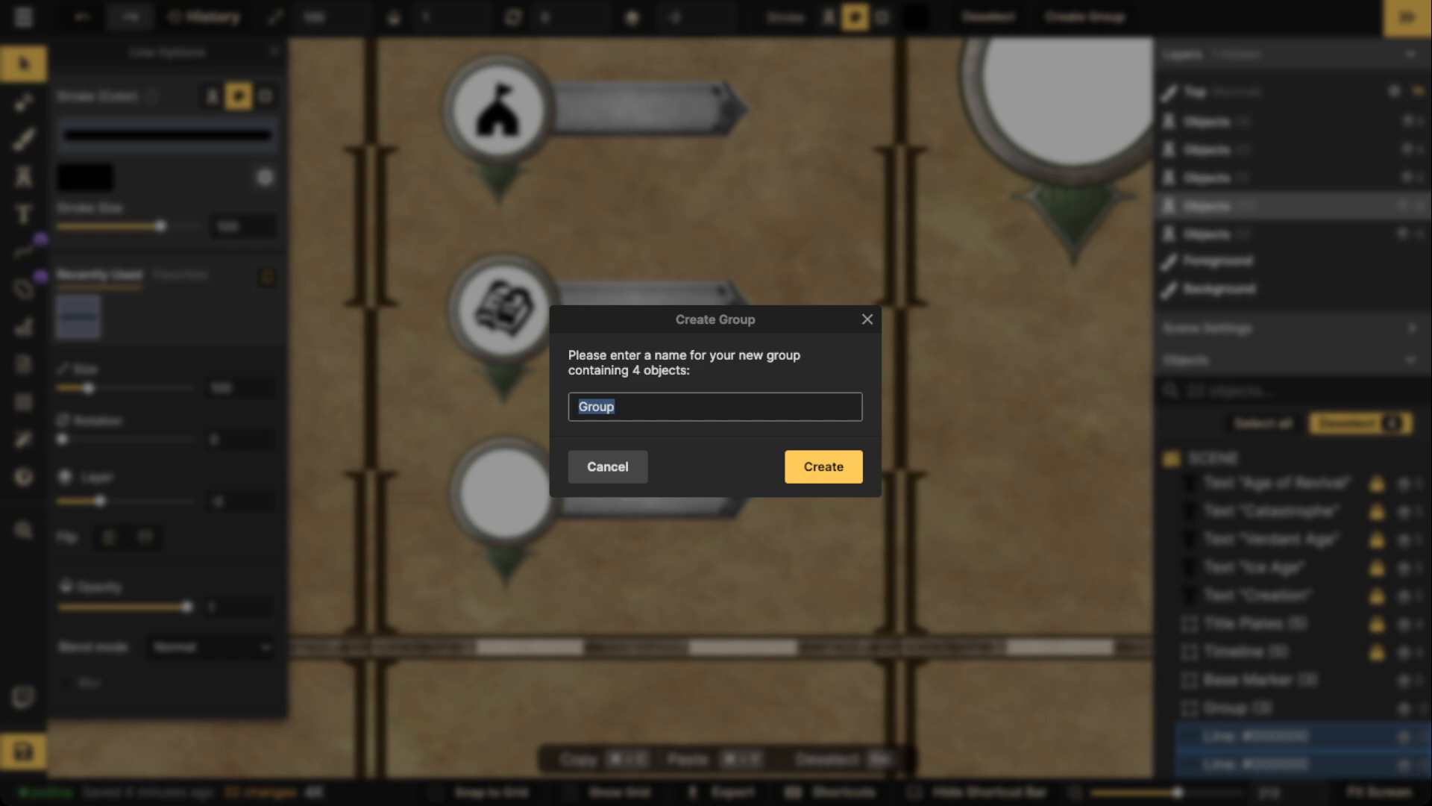
key("Return")
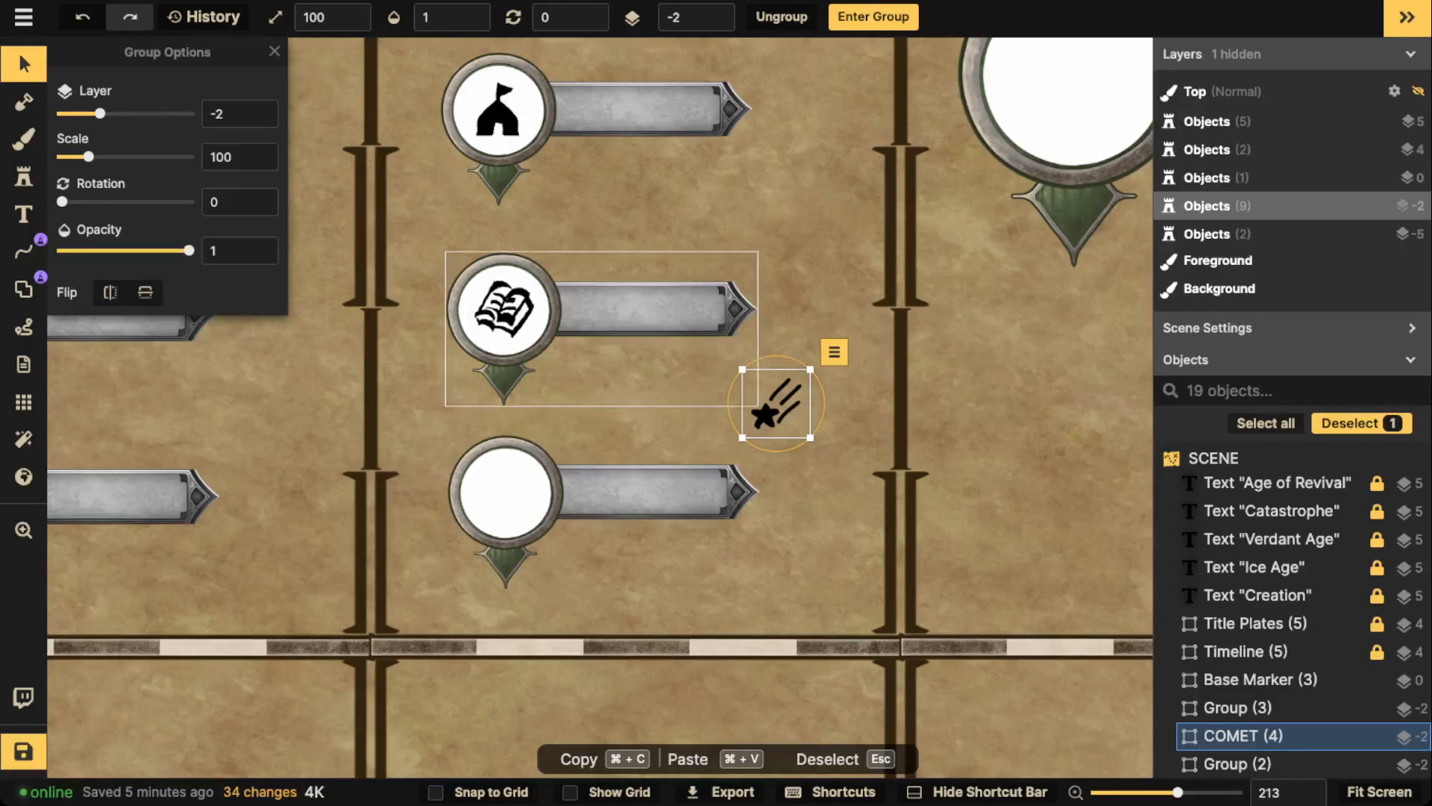
Transfer the COMET group into the fourth marker's group, center it in the empty circle on layer 5, and exit the group.
key("super+c")
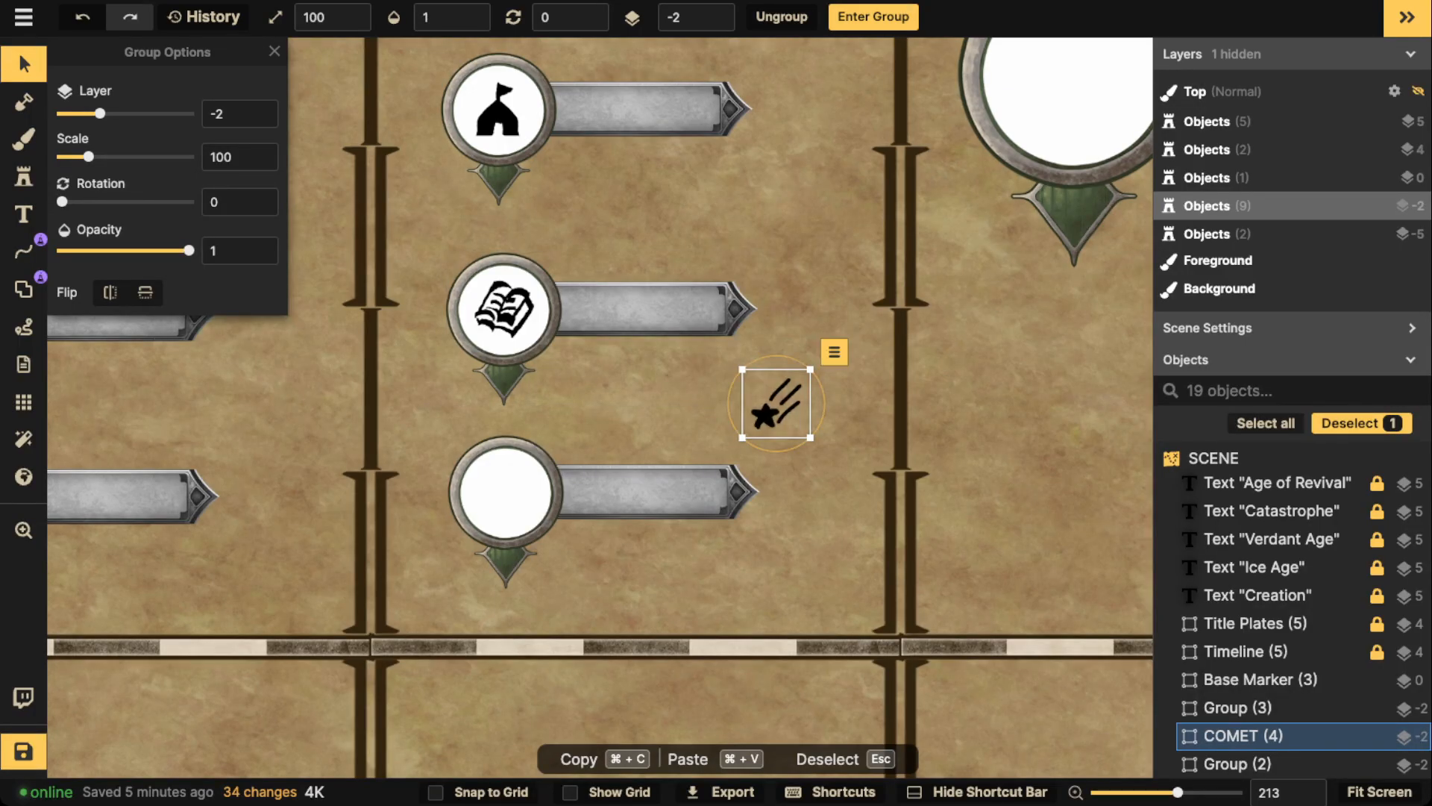
key("Delete")
left_click(506, 493)
double_click(505, 492)
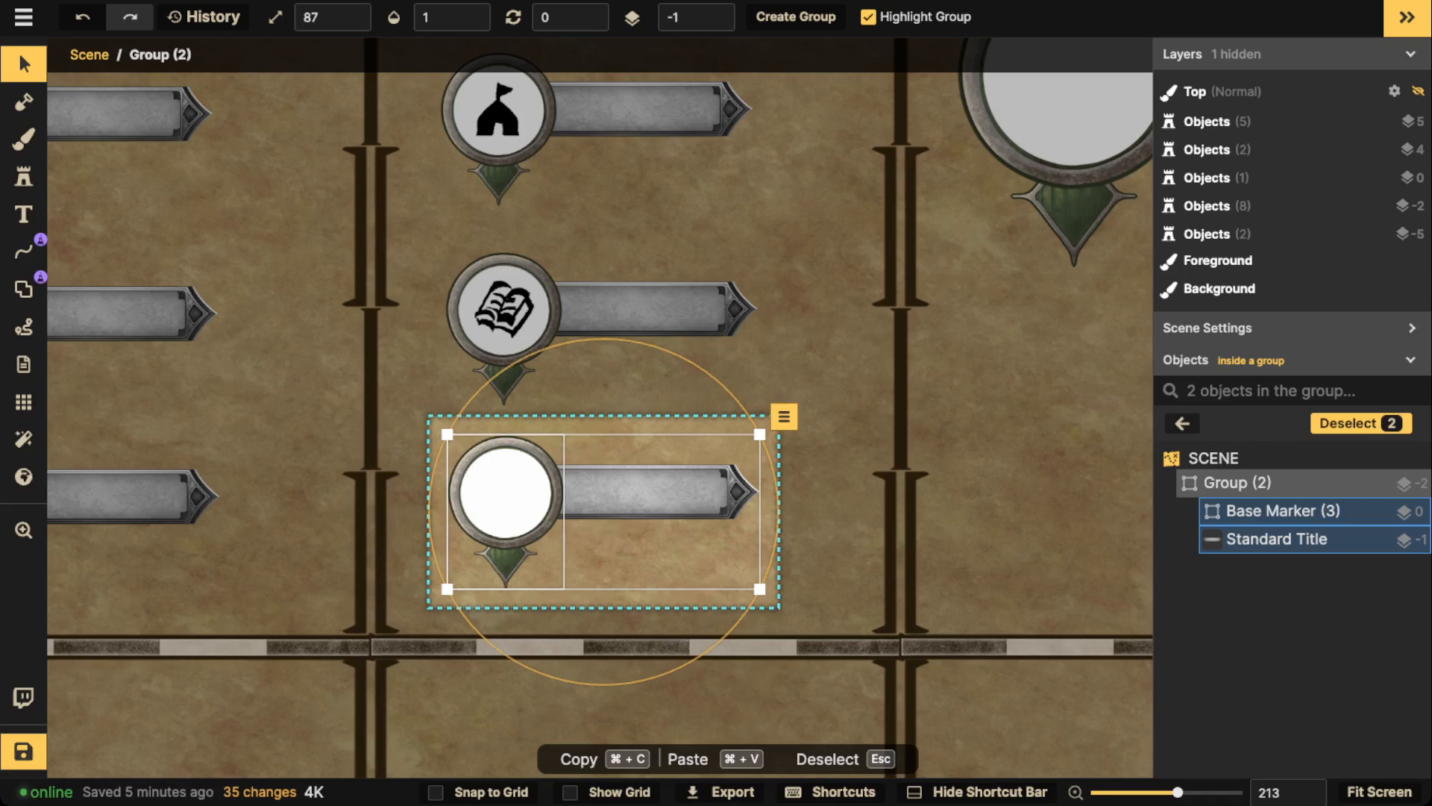
key("super+v")
left_click_drag(504, 512, 510, 499)
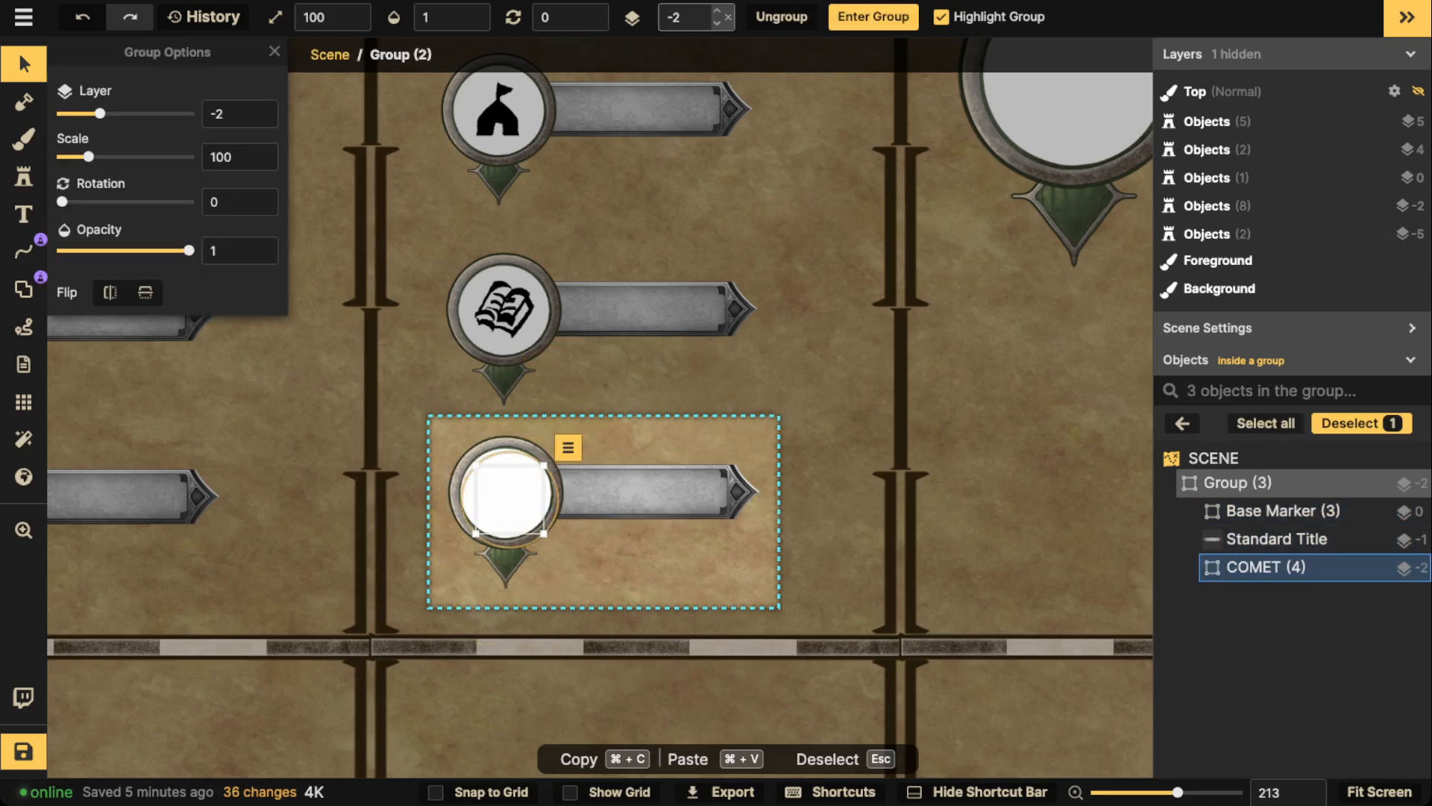
left_click(717, 11)
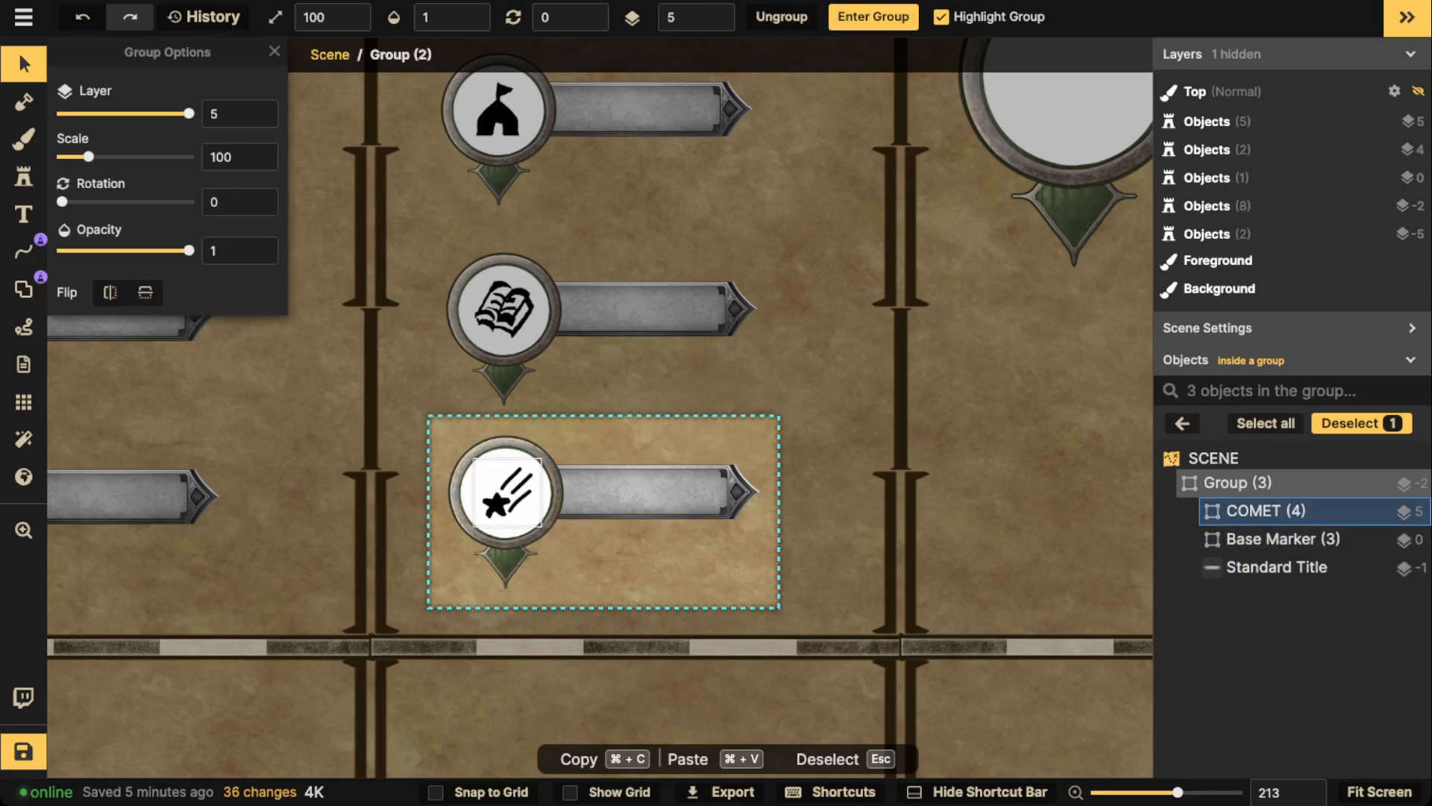
key("Escape")
key("Escape")
Move the gear marker in the Ice Age column down to just above the timeline.
scroll(337, 304, "down", 5)
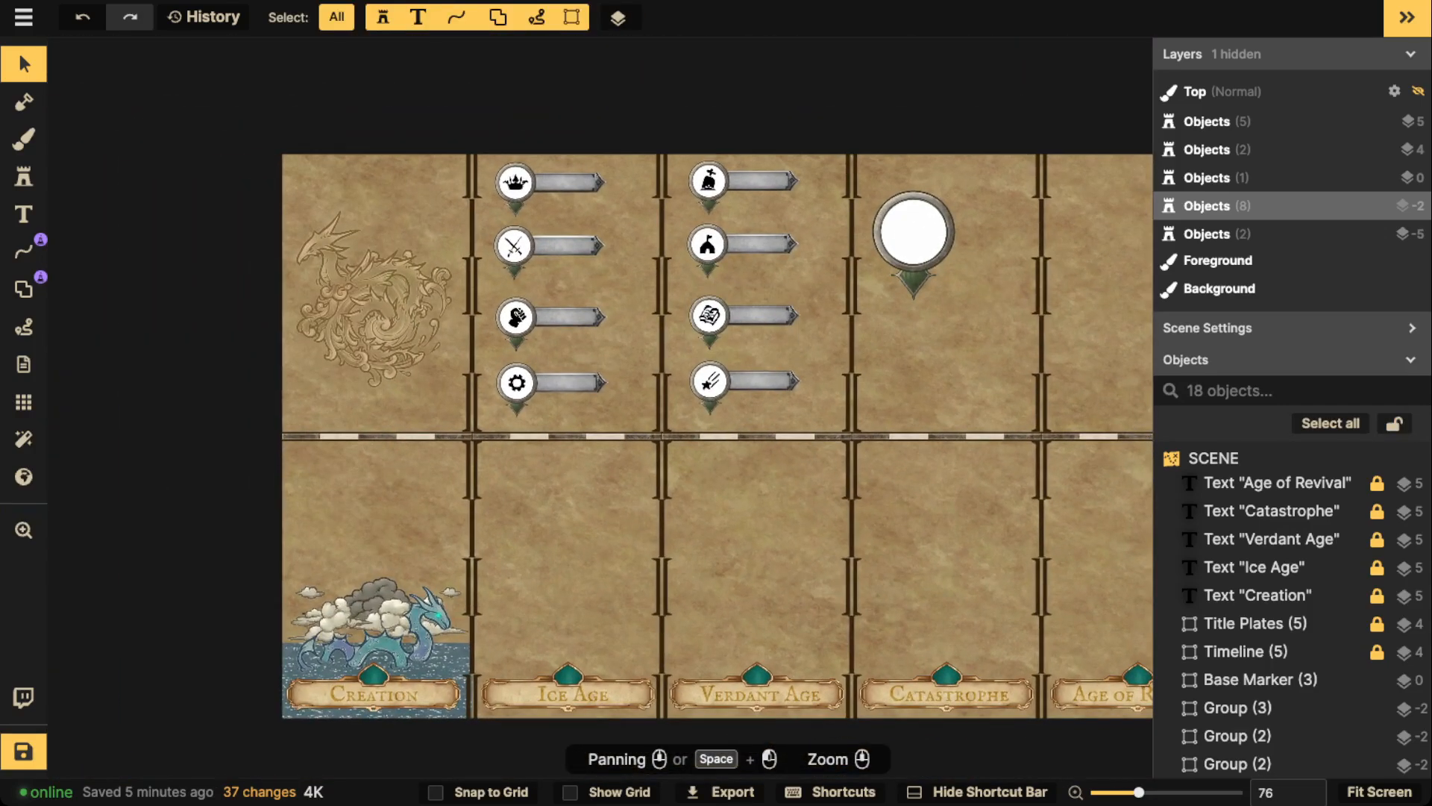
left_click(552, 382)
left_click_drag(552, 382, 552, 400)
double_click(552, 399)
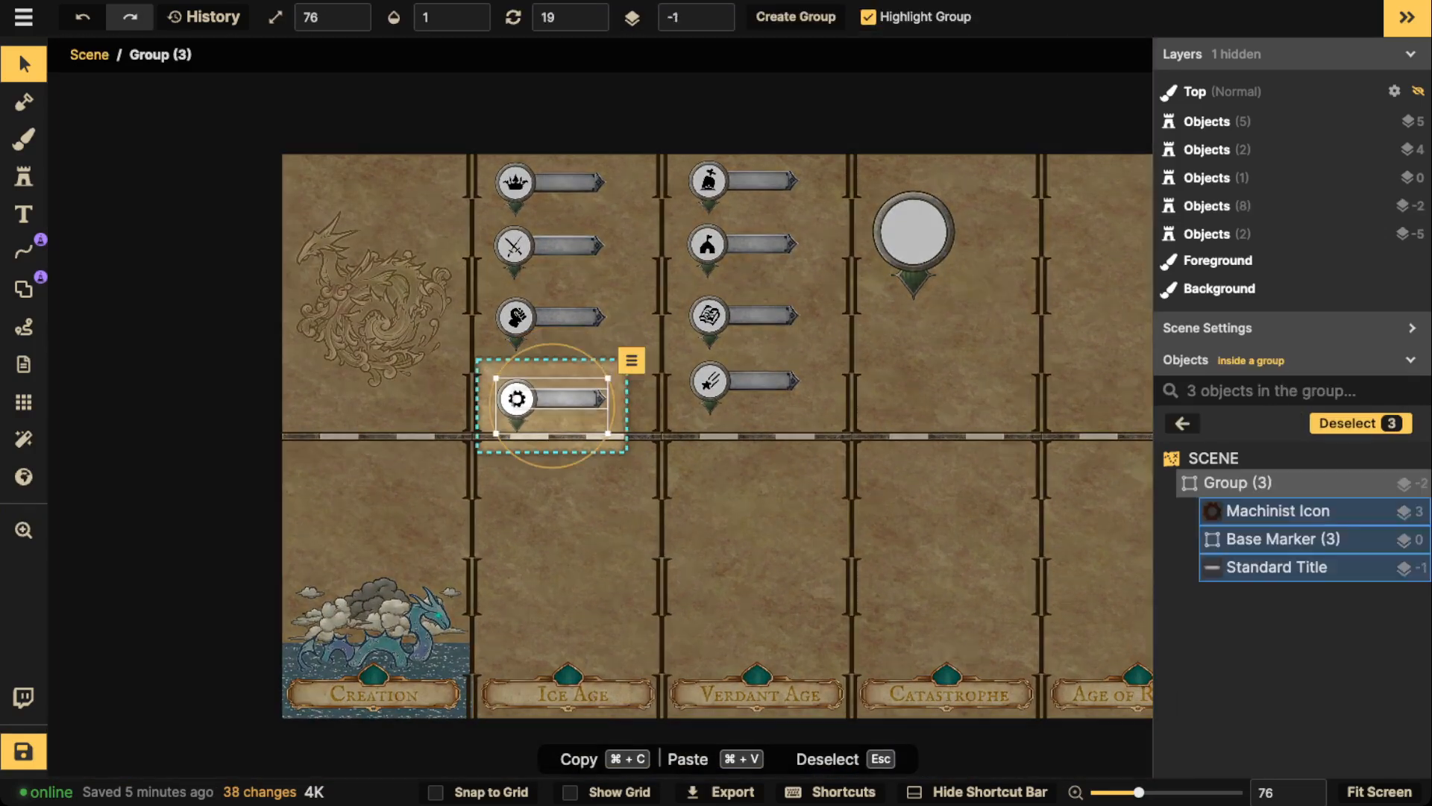
key("Escape")
key("Escape")
Move the fist marker below the timeline in the Ice Age column and turn its green pointer upward above the circle.
left_click(552, 317)
left_click_drag(552, 317, 582, 495)
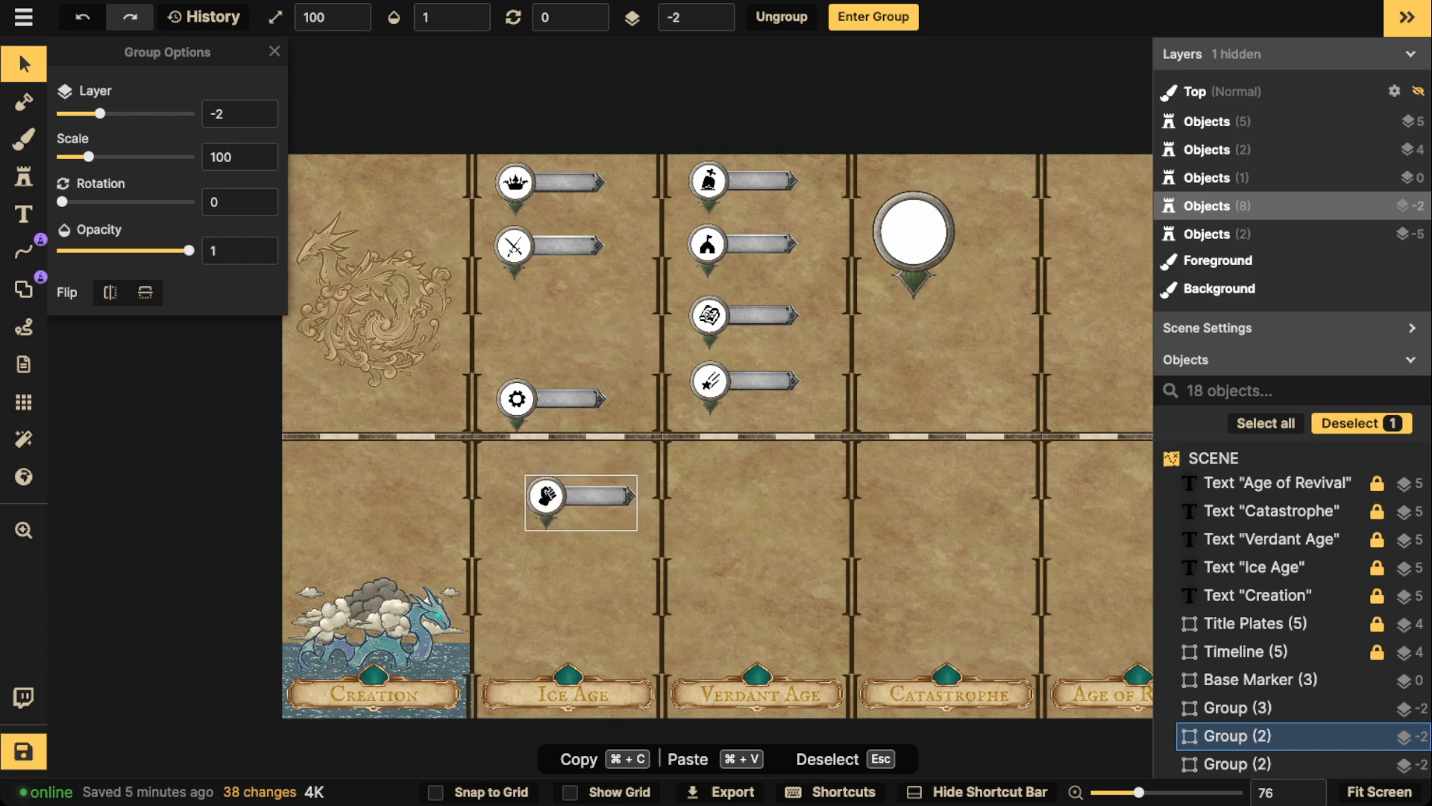
double_click(582, 496)
scroll(582, 496, "up", 8)
left_click(552, 485)
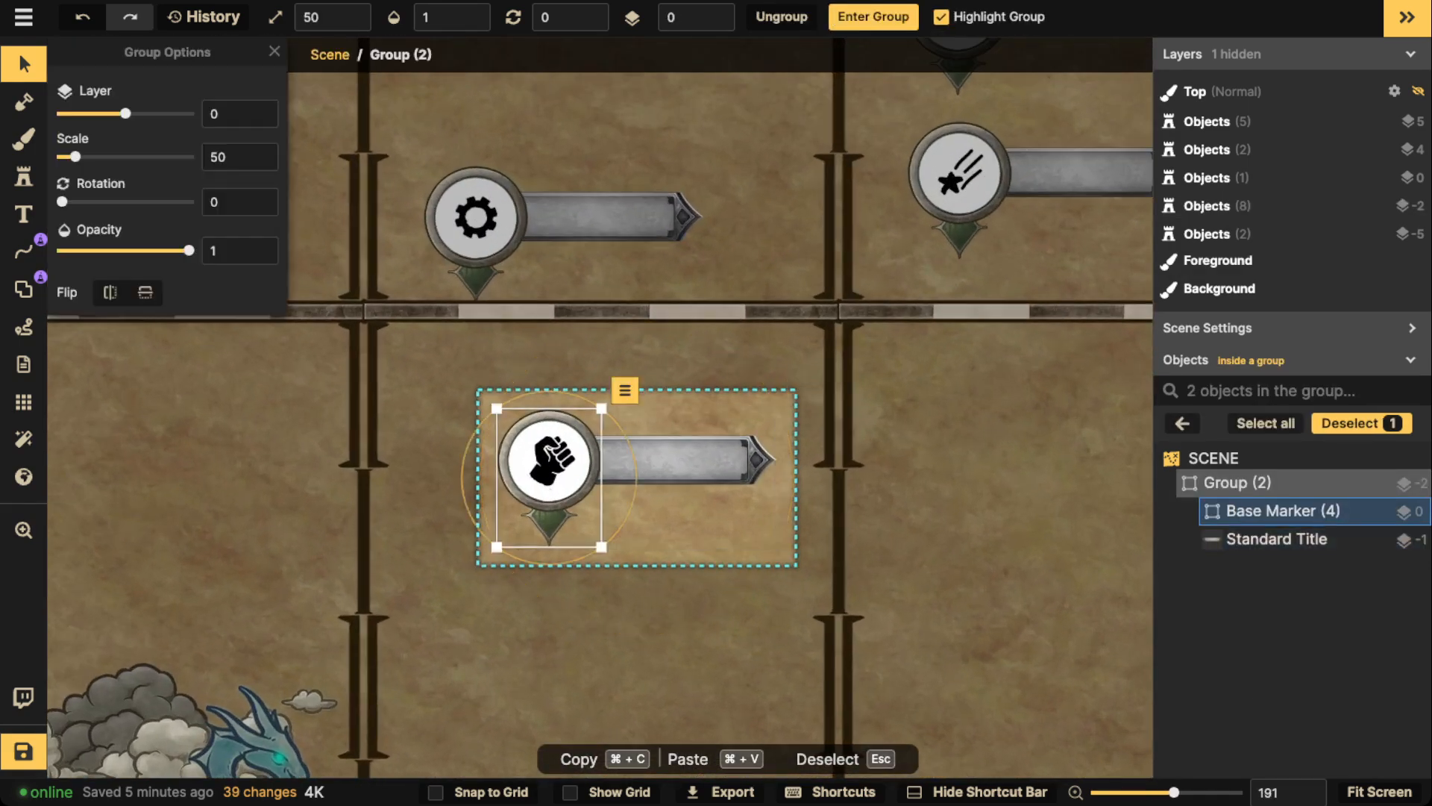
double_click(549, 515)
left_click_drag(549, 515, 549, 482)
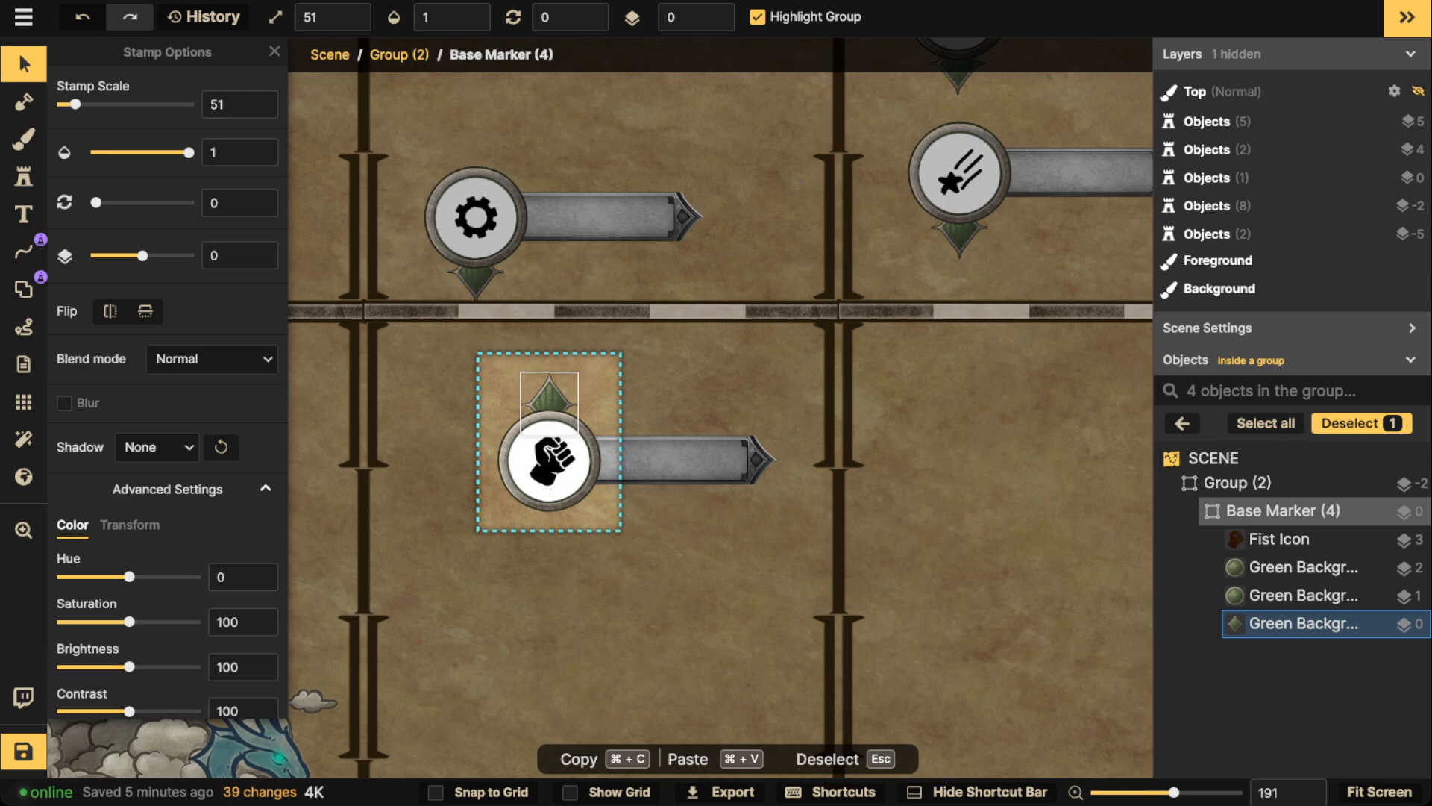
key("Escape")
key("Escape")
key("Escape")
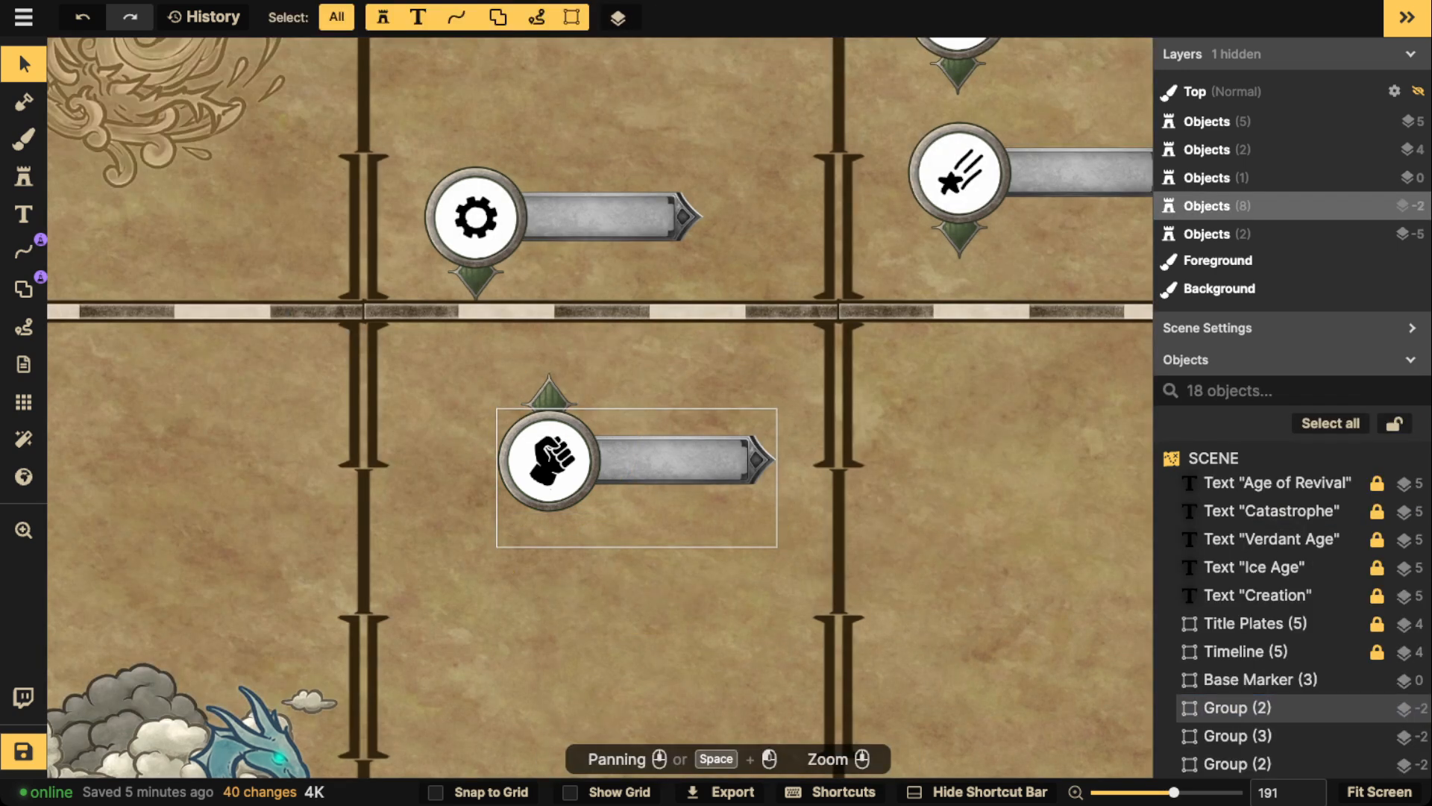
Reposition the fist marker slightly left and farther below the timeline in the Ice Age column.
left_click(549, 460)
left_click_drag(549, 460, 520, 443)
double_click(522, 407)
key("Escape")
scroll(522, 407, "down", 5)
double_click(520, 442)
key("Escape")
key("Escape")
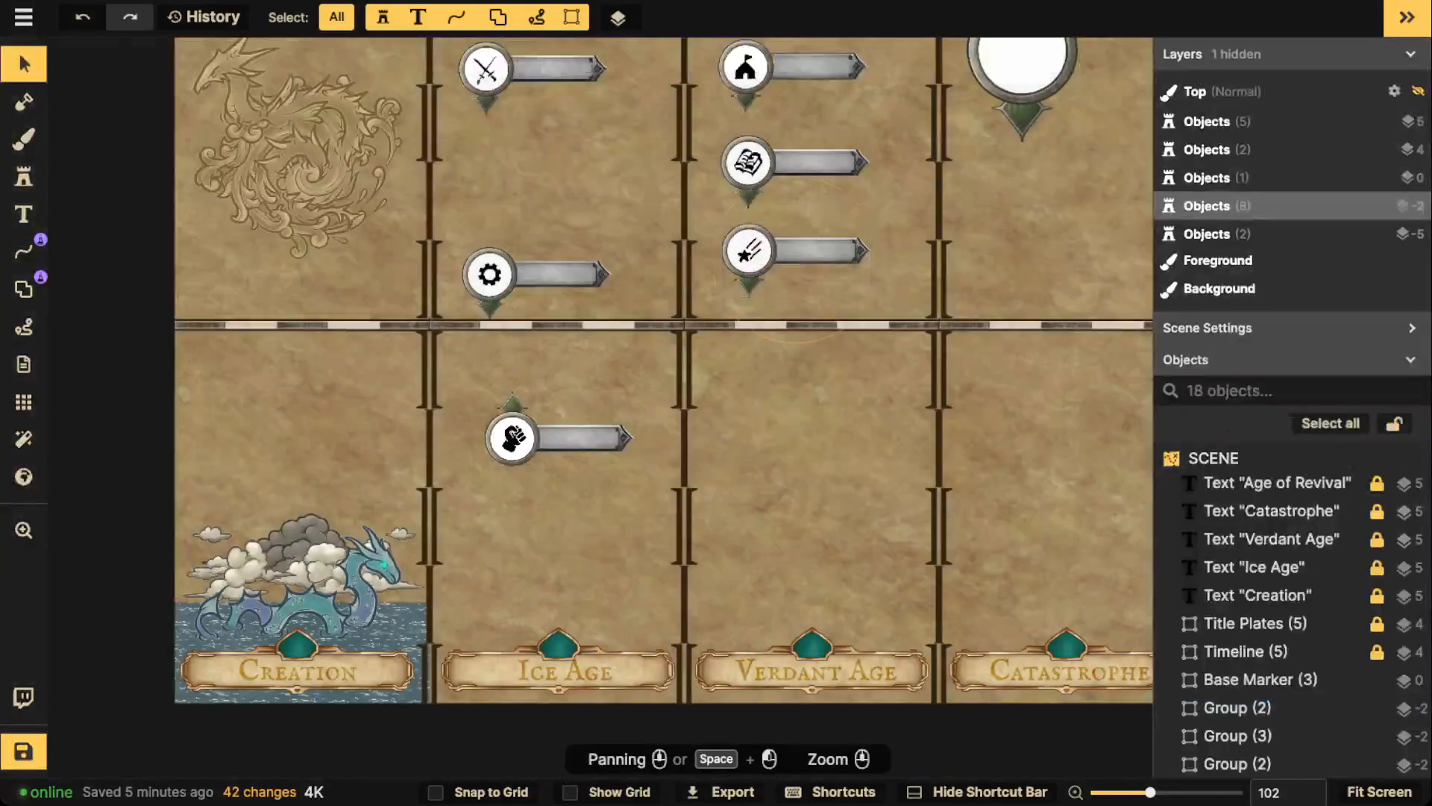
Move the comet marker into the Ice Age column between the swords and gear markers, and shift the fist marker slightly right.
left_click_drag(755, 253, 578, 179)
key("Escape")
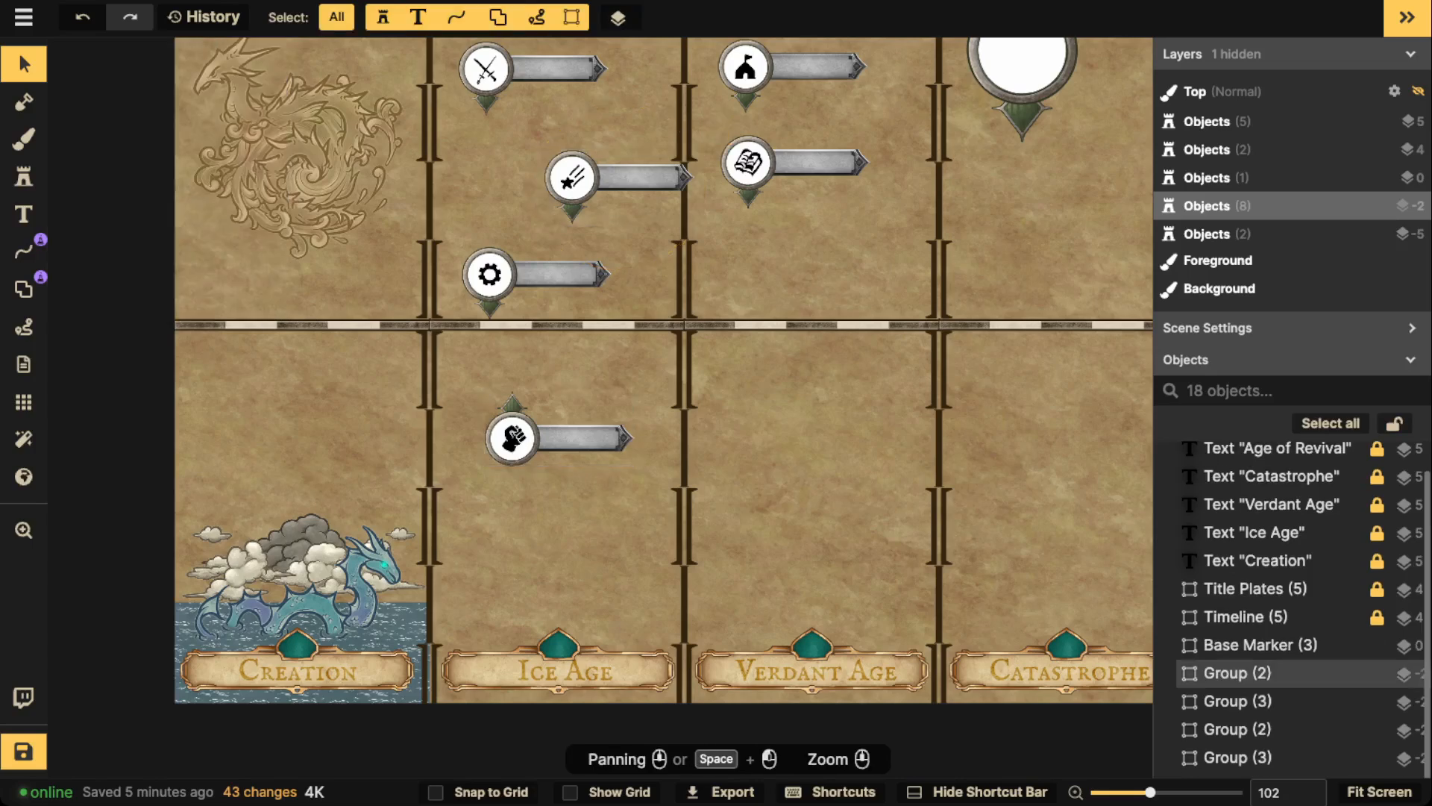
left_click_drag(520, 440, 536, 444)
double_click(536, 444)
scroll(567, 218, "down", 2)
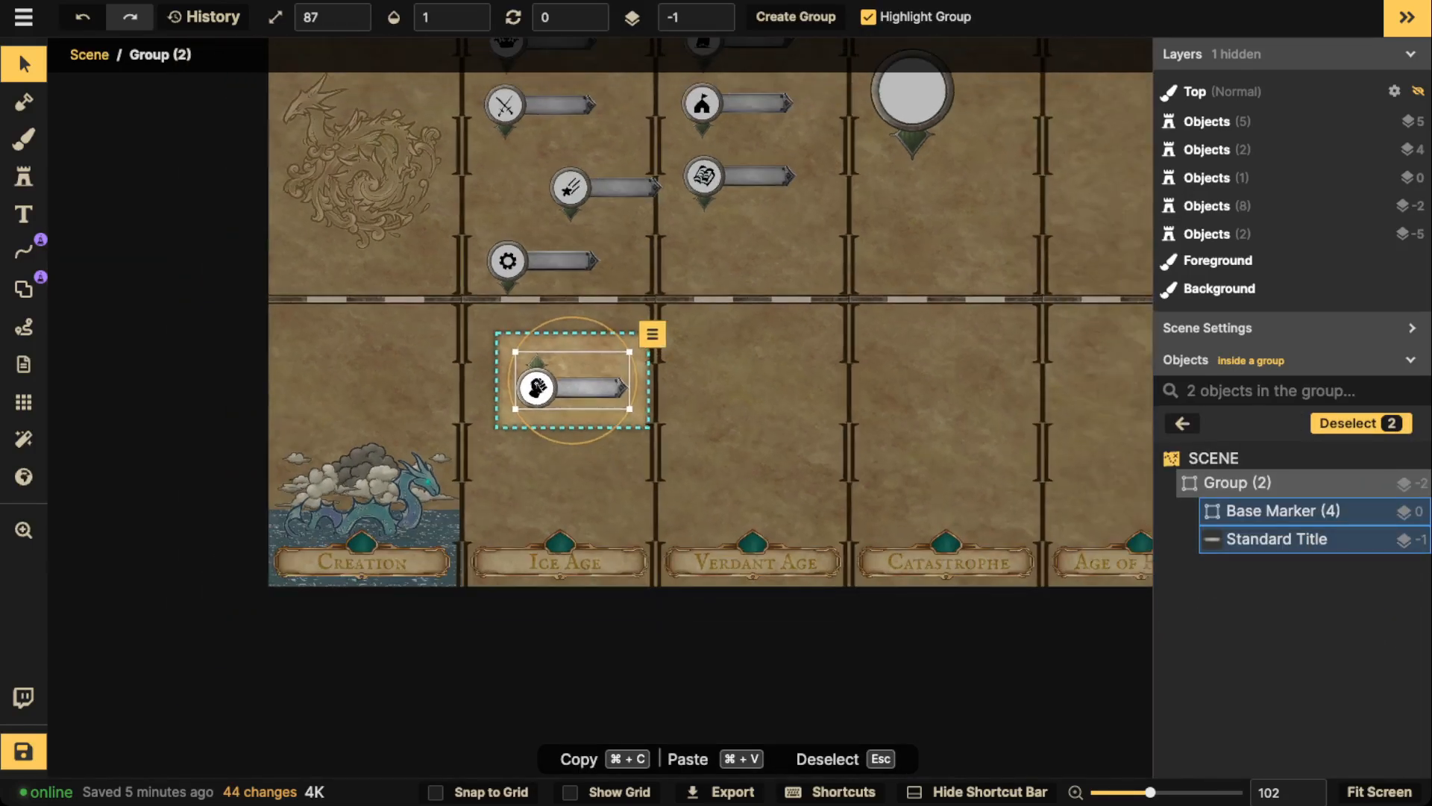
key("Escape")
key("Escape")
scroll(567, 218, "down", 1)
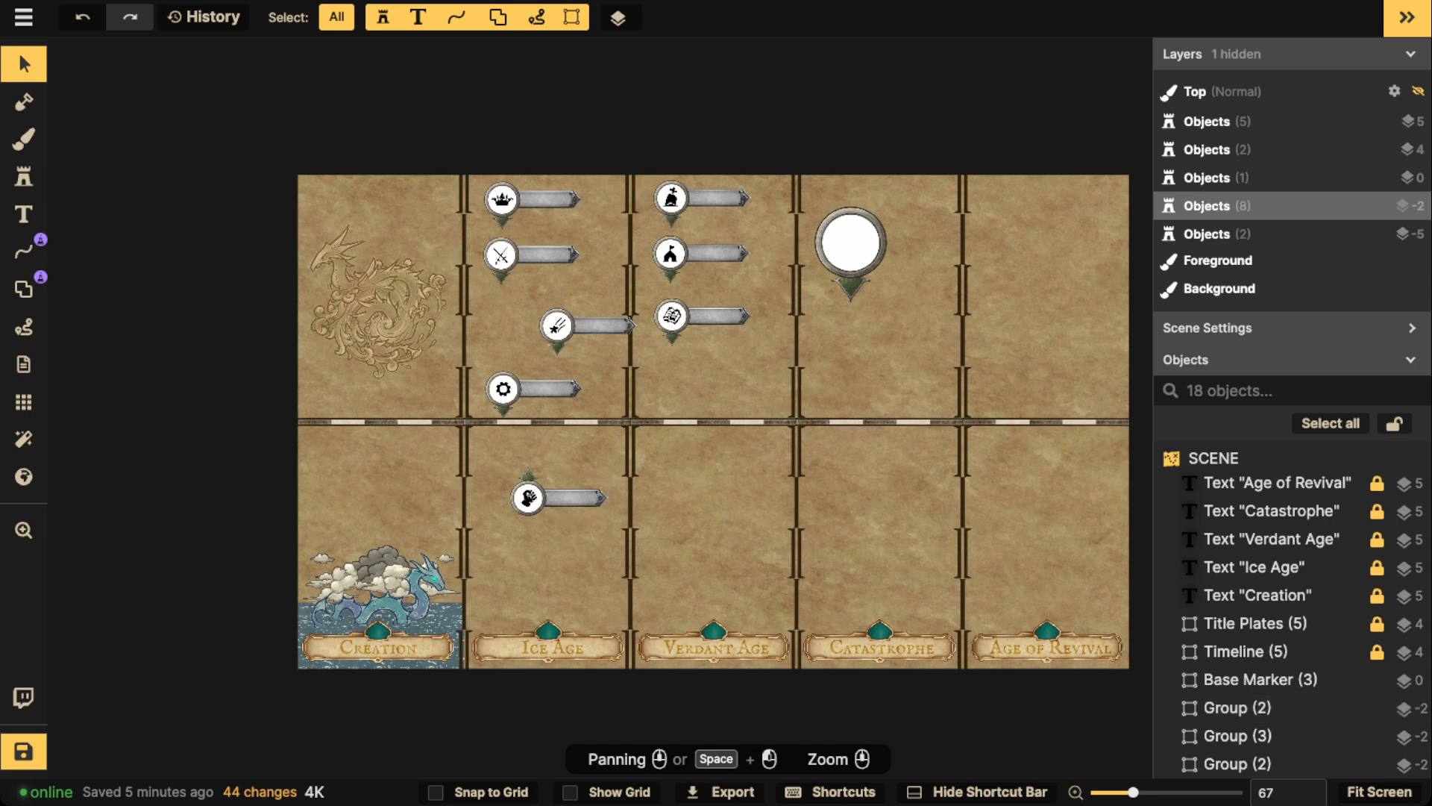
Scale all eight event markers in the Ice Age and Verdant Age columns down to 60.
left_click_drag(483, 156, 716, 526)
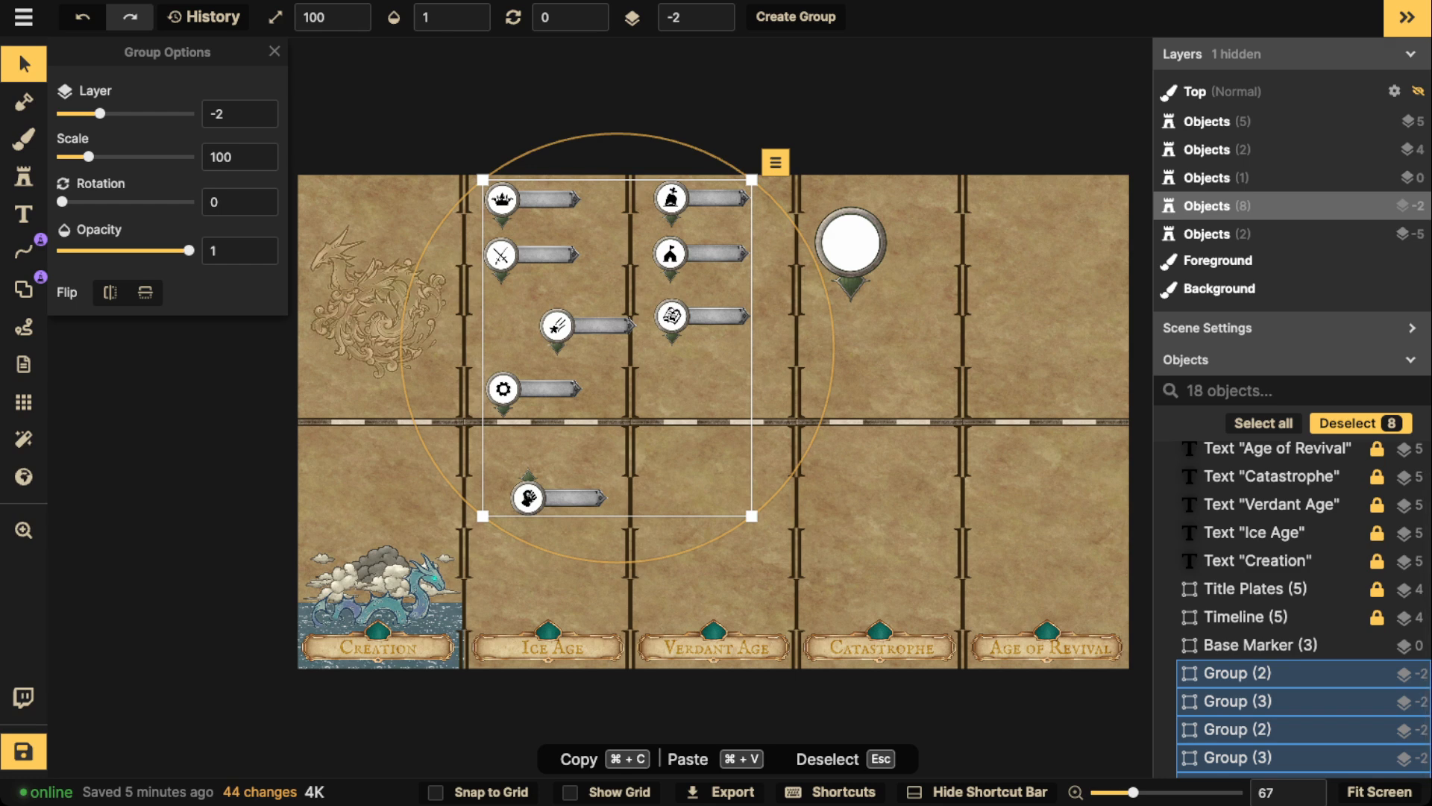
key("bracketleft")
key("bracketleft")
key("bracketleft")
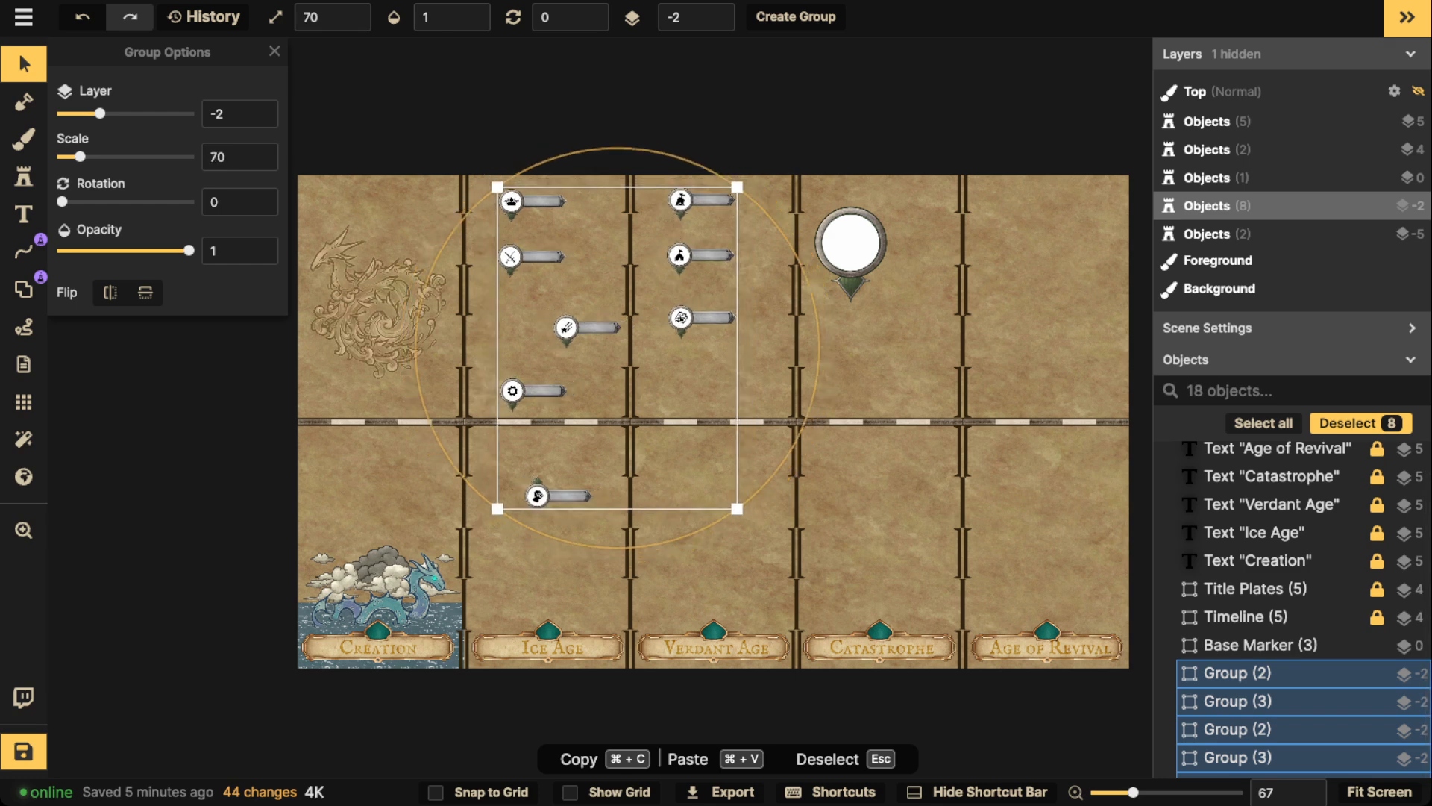
key("bracketleft")
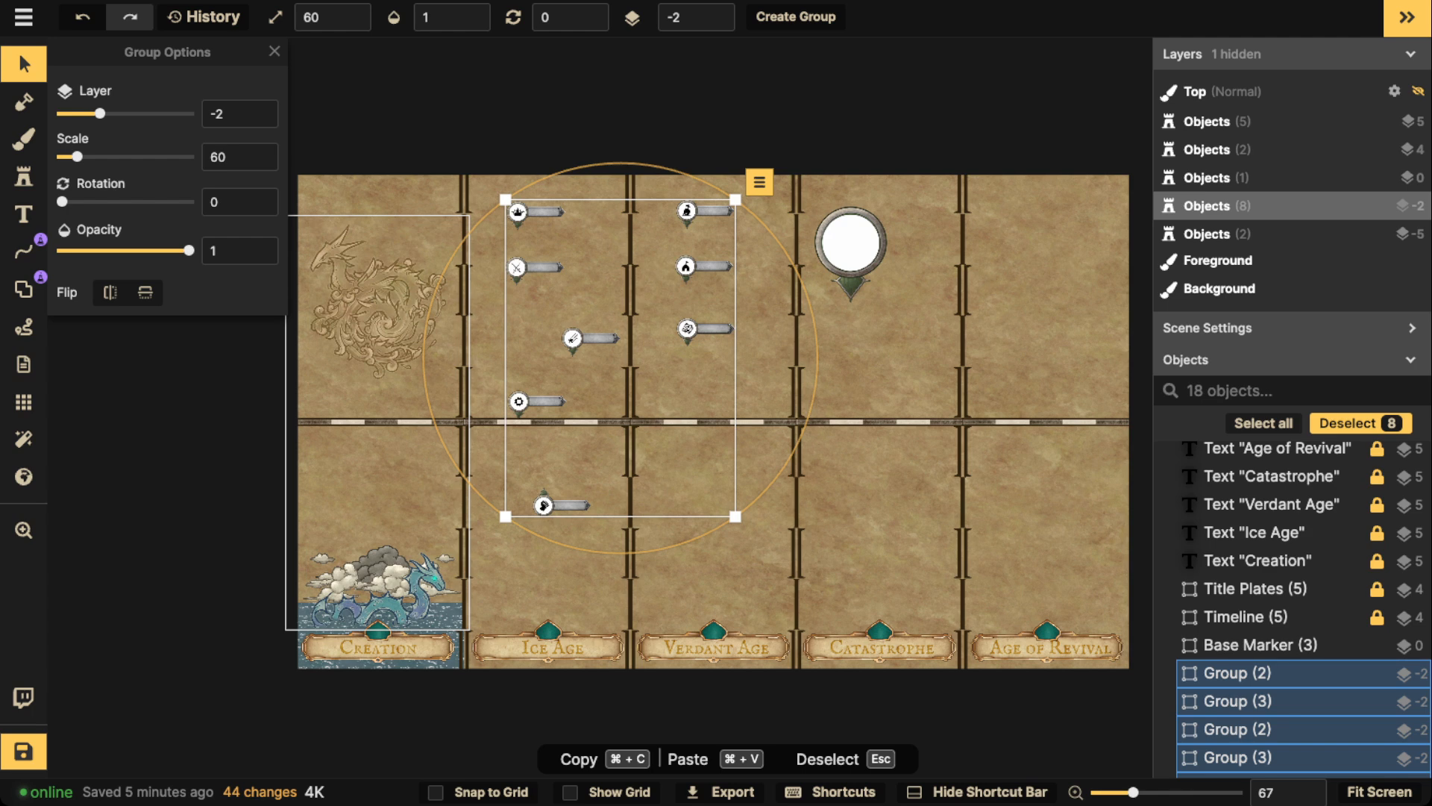
Try to stack the gear marker directly below the swords marker in the Ice Age column, with the comet marker beneath it.
left_click_drag(591, 342, 557, 363)
double_click(556, 362)
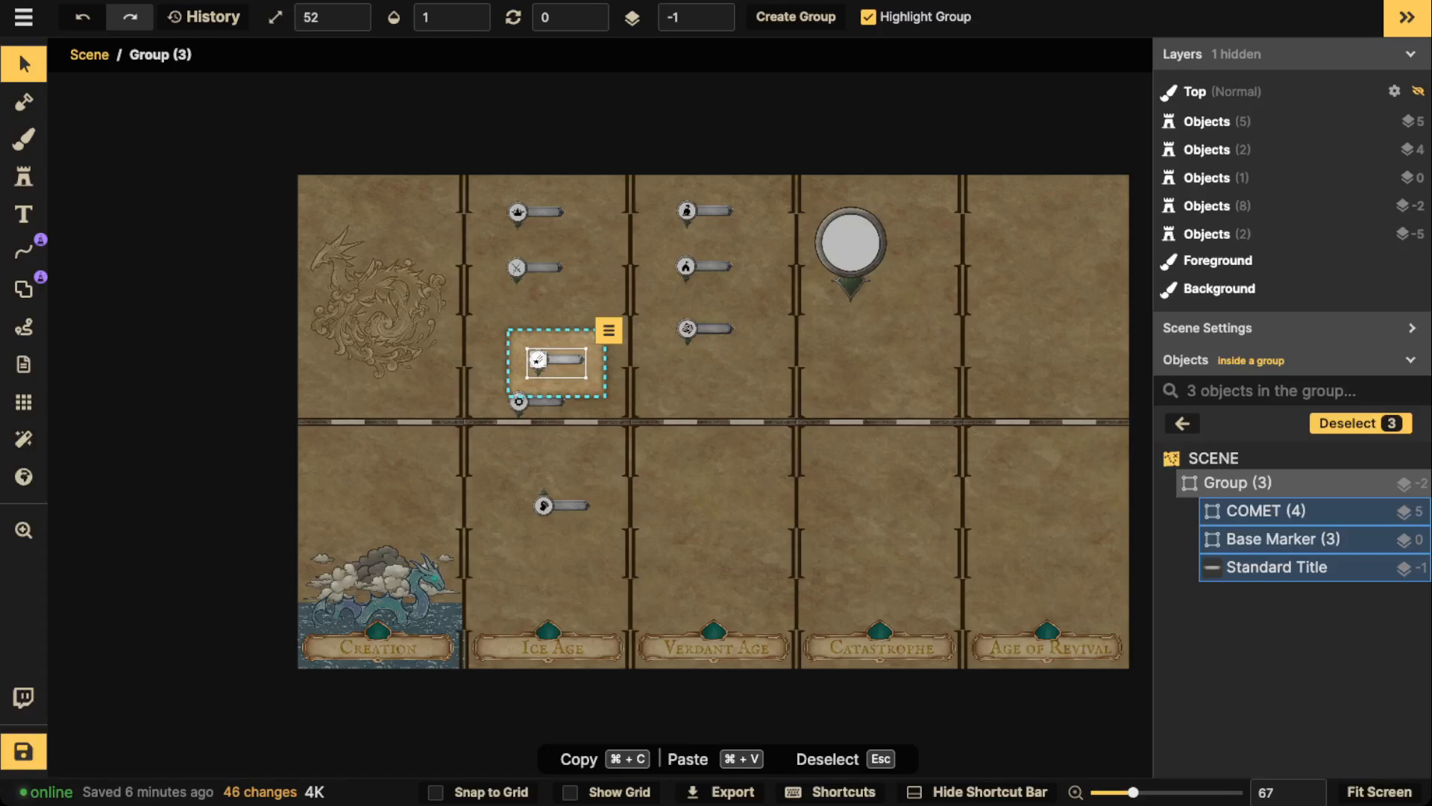
key("Escape")
scroll(553, 373, "up", 2)
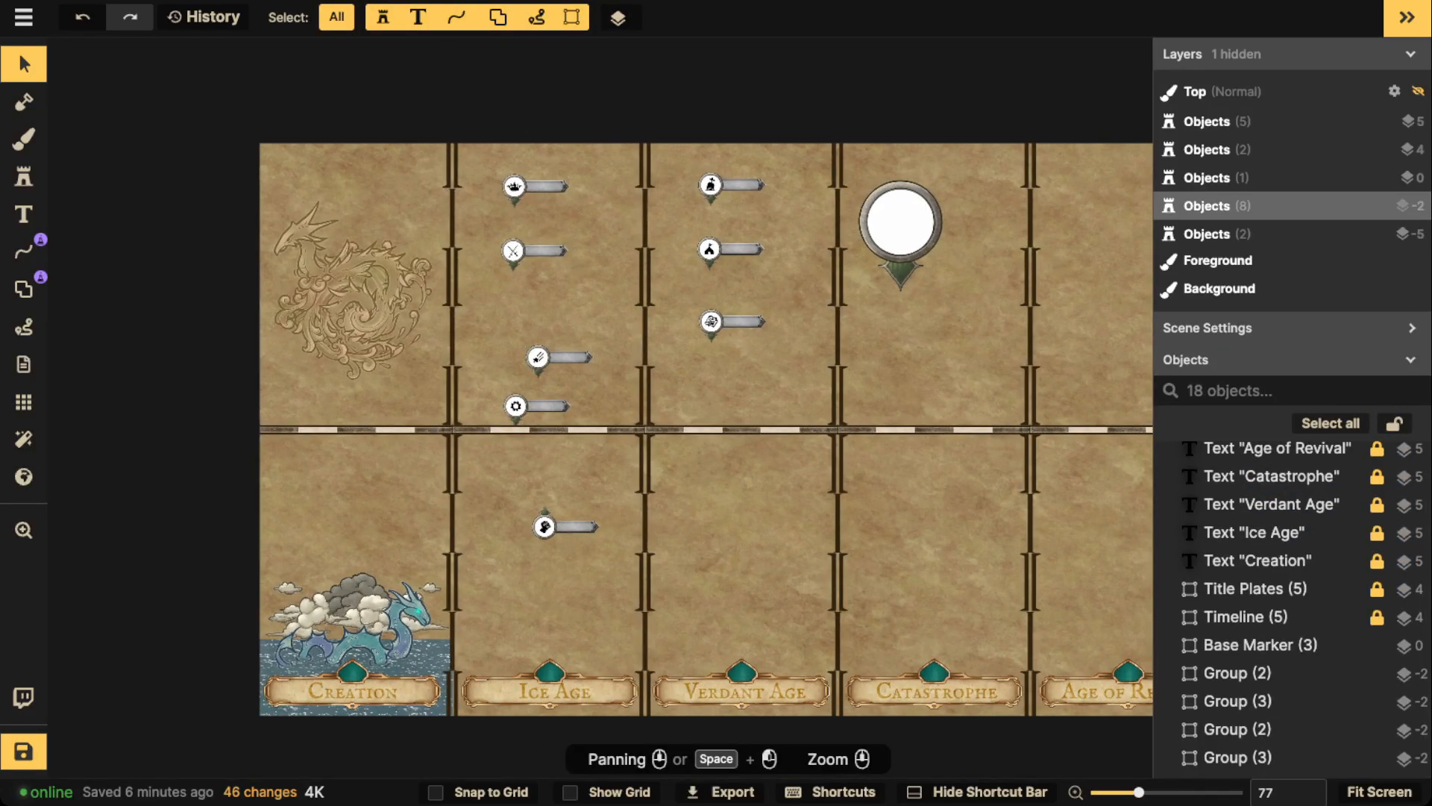
left_click_drag(537, 408, 543, 310)
double_click(543, 311)
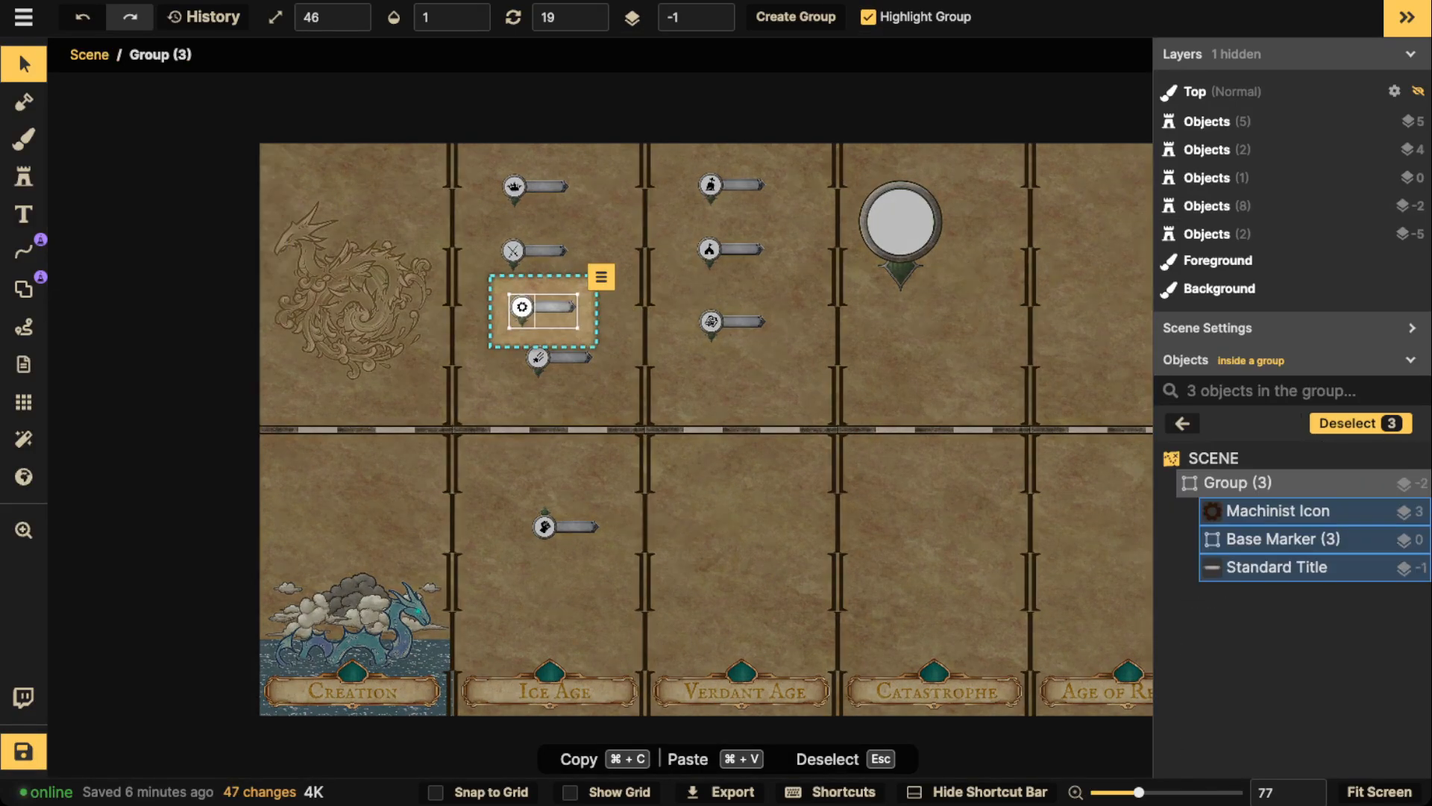
key("Escape")
Undo the gear and comet marker moves and the scaling of all eight event markers to 60.
key("super+z")
key("super+z")
key("super+z")
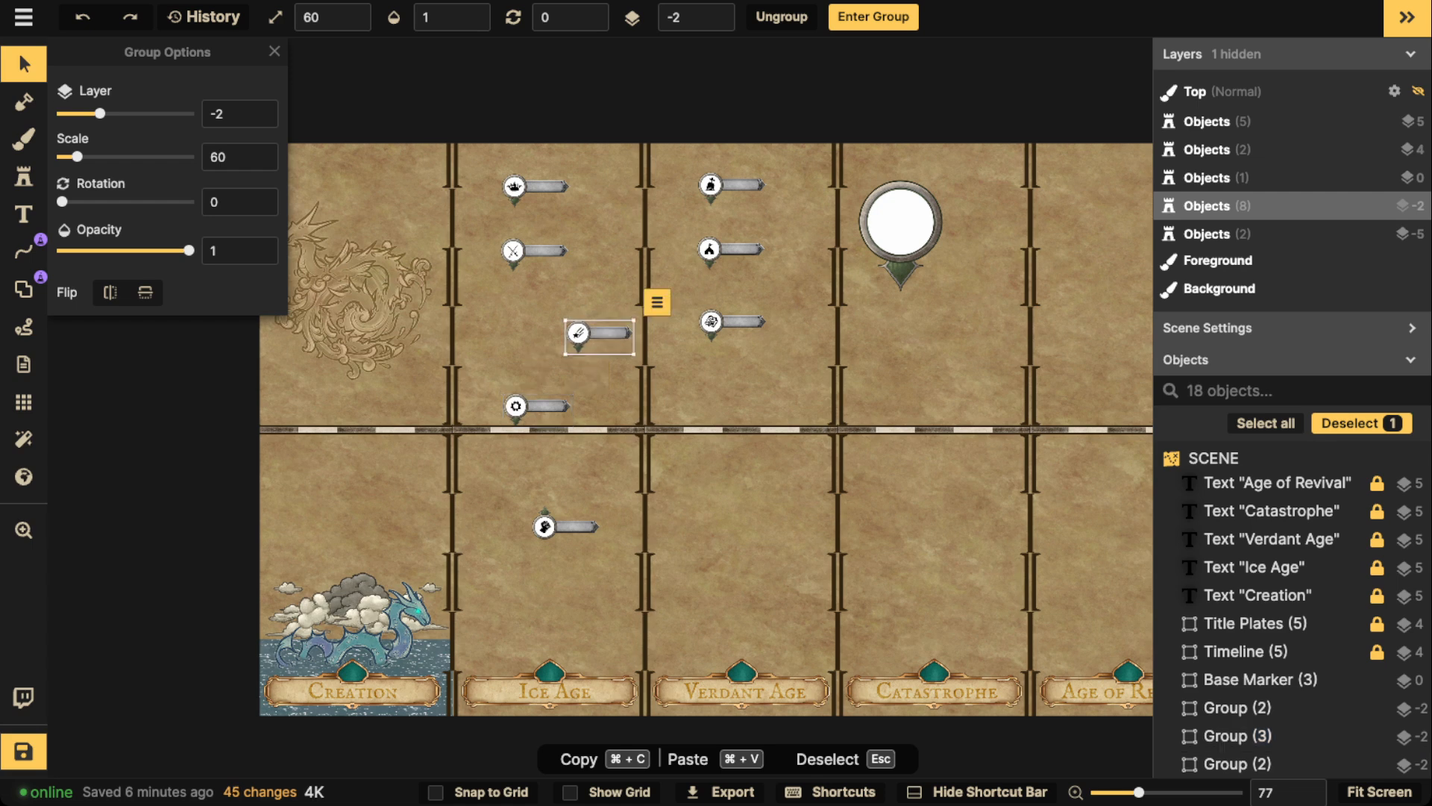
left_click(597, 319)
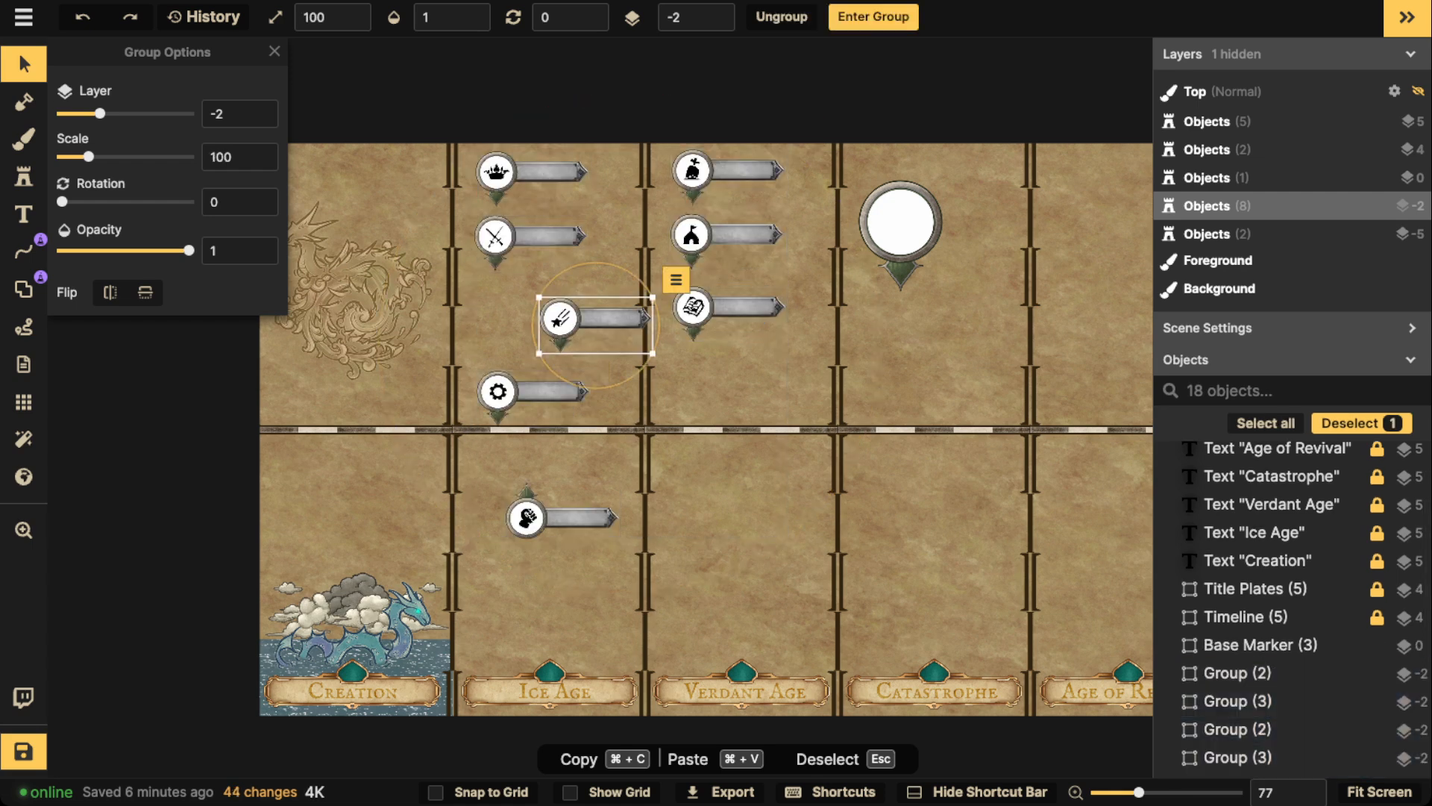
Align the comet marker between the swords and gear markers, and move the fist marker below the lowest upper marker in the Verdant Age column.
left_click_drag(597, 318, 531, 309)
double_click(532, 309)
key("Escape")
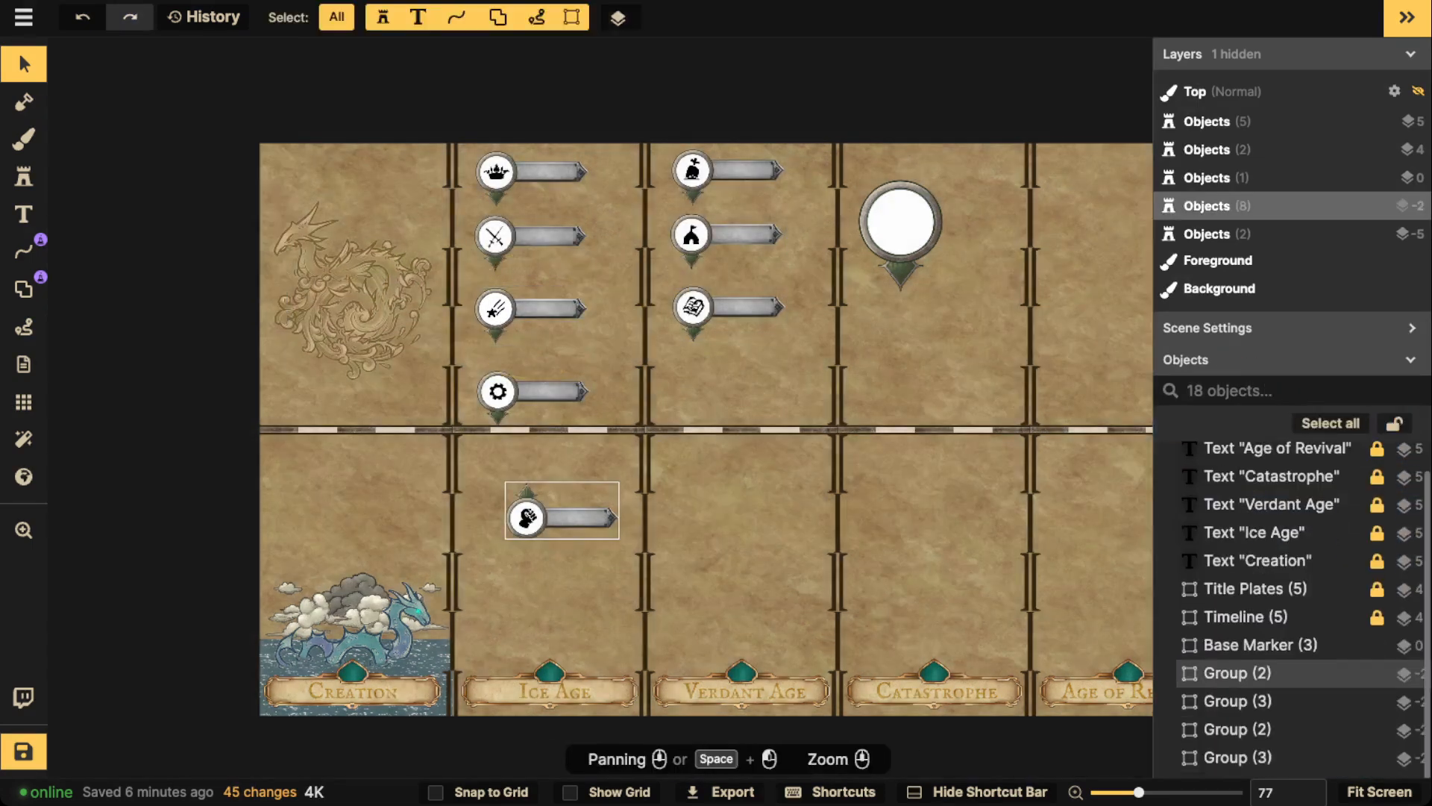
left_click_drag(527, 517, 692, 388)
Delete the blank base marker and move all eight event markers together into the Catastrophe and Age of Revival columns above the timeline.
left_click(901, 222)
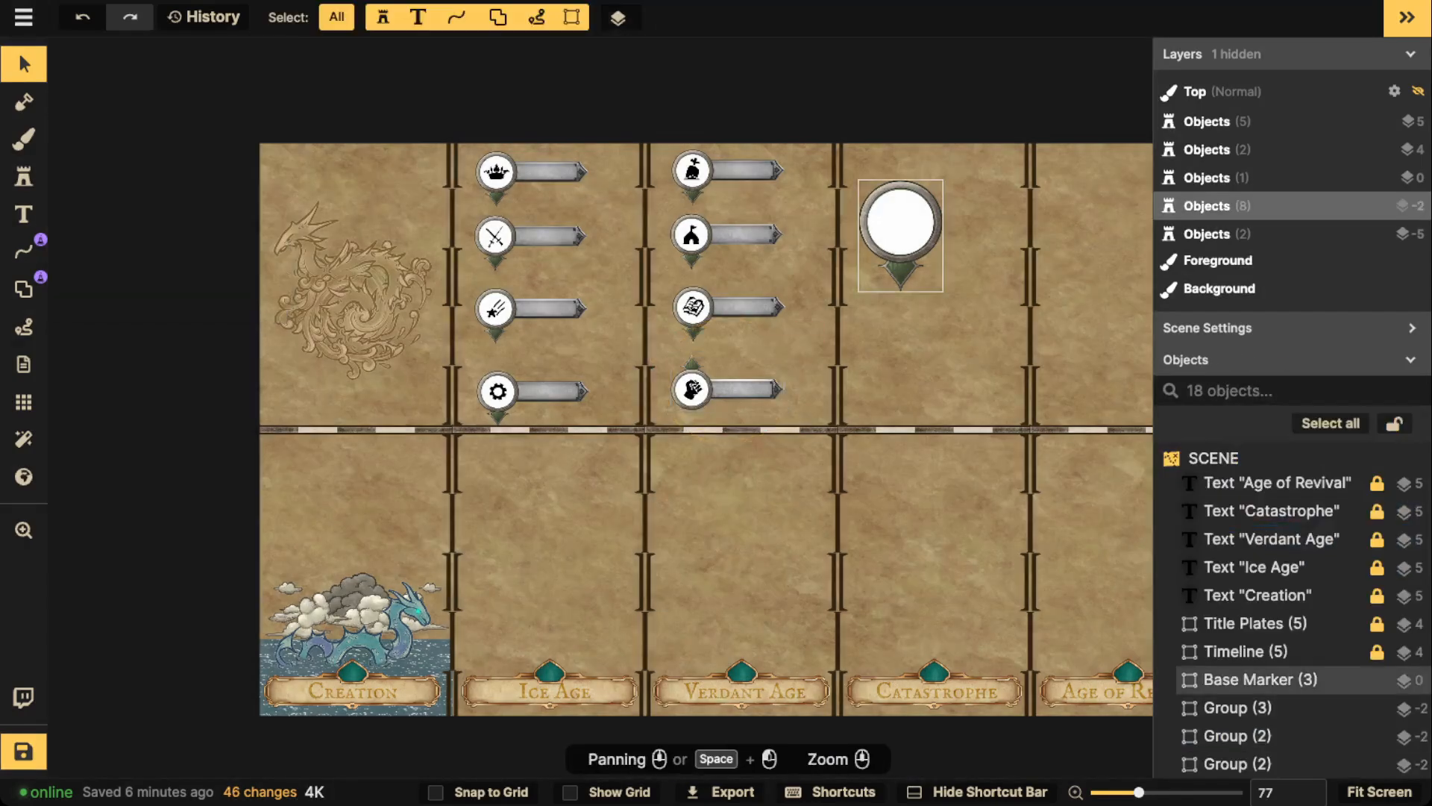
left_click_drag(900, 221, 927, 246)
key("Delete")
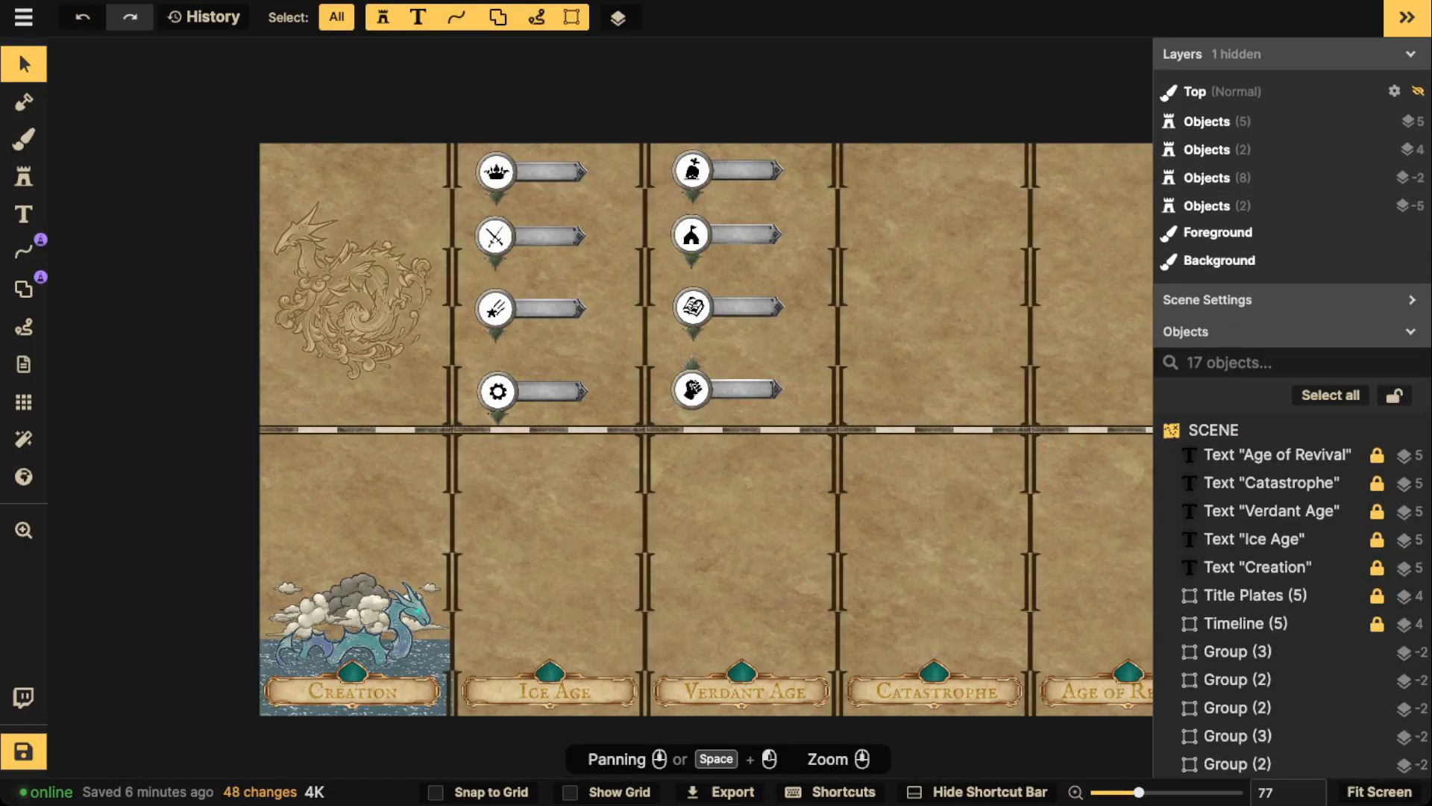
scroll(375, 285, "down", 2)
mouse_move(501, 158)
left_mouse_down()
mouse_move(711, 382)
mouse_move(1075, 379)
left_mouse_up()
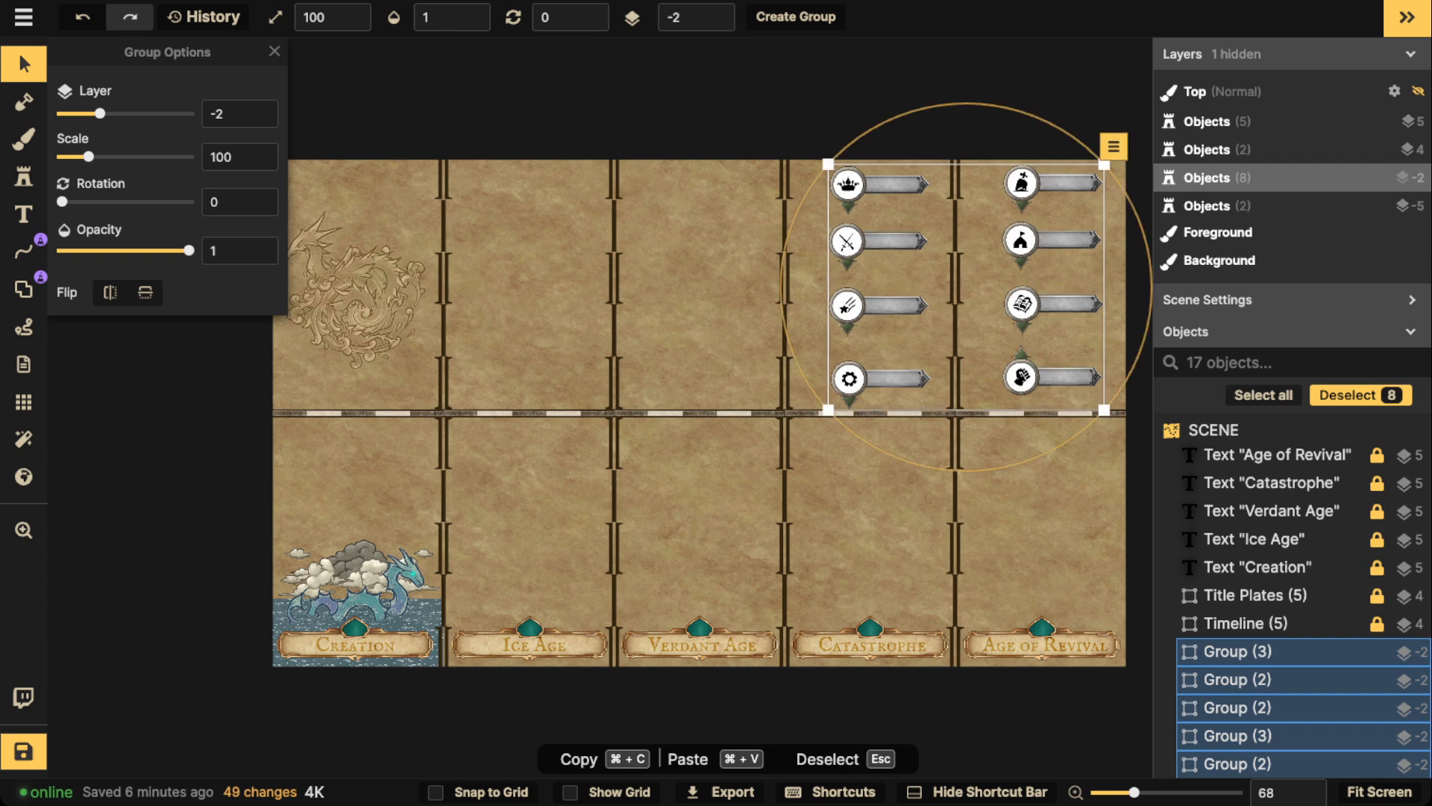
Find the darker blue ice texture in the Fantasy Regional catalog and grid-paint it on the background along the bottom of the Ice Age column.
scroll(712, 410, "up", 5)
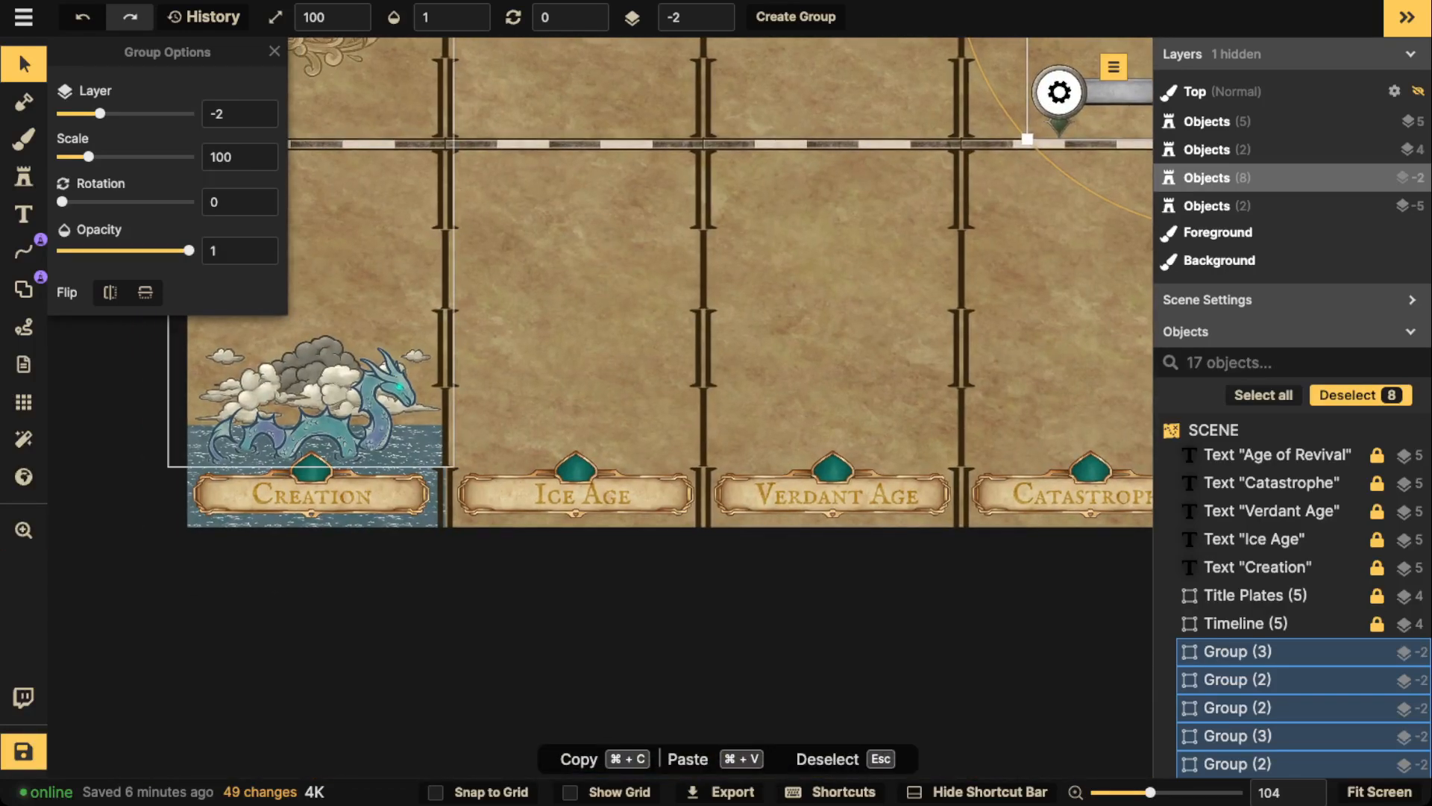
left_click(23, 176)
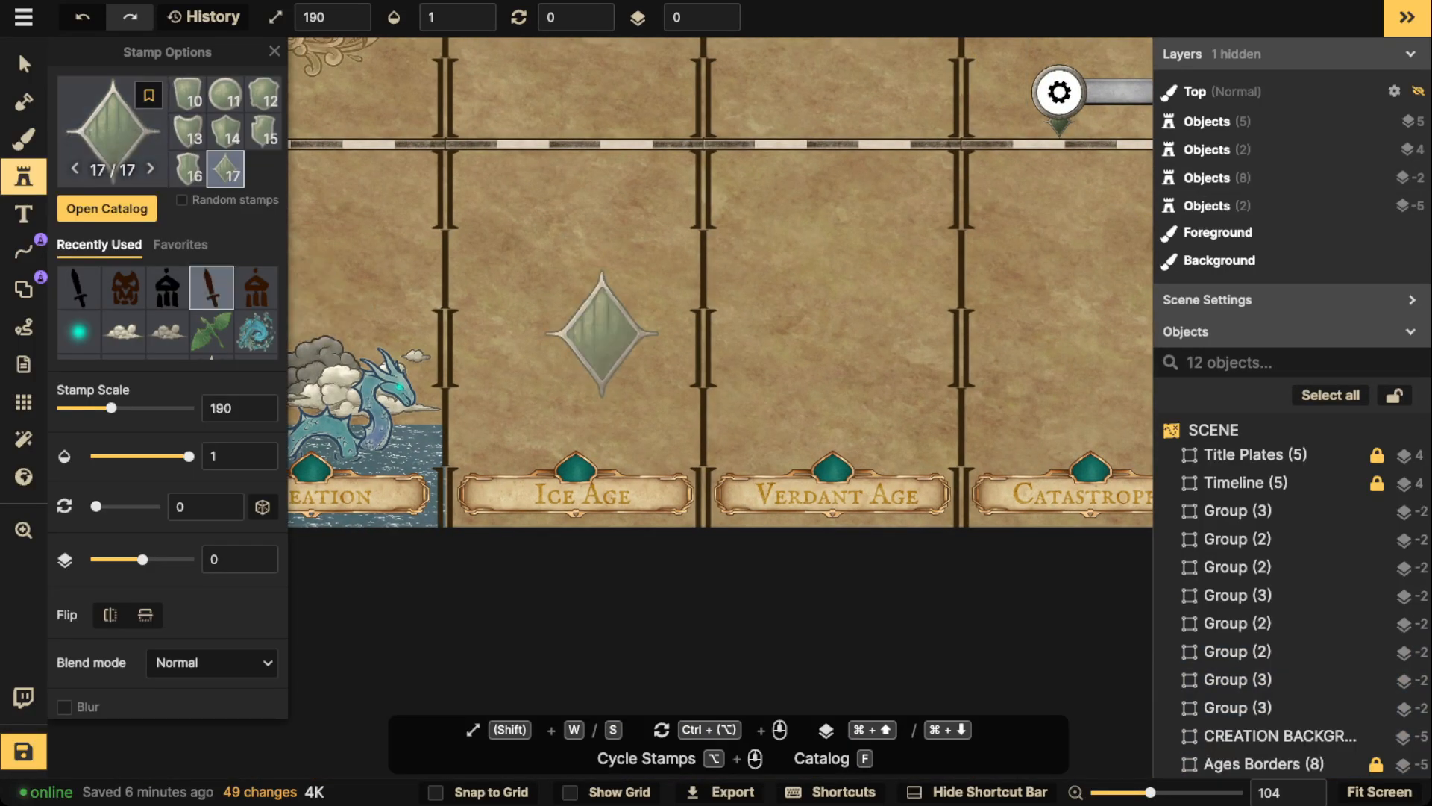
left_click(23, 138)
type("f")
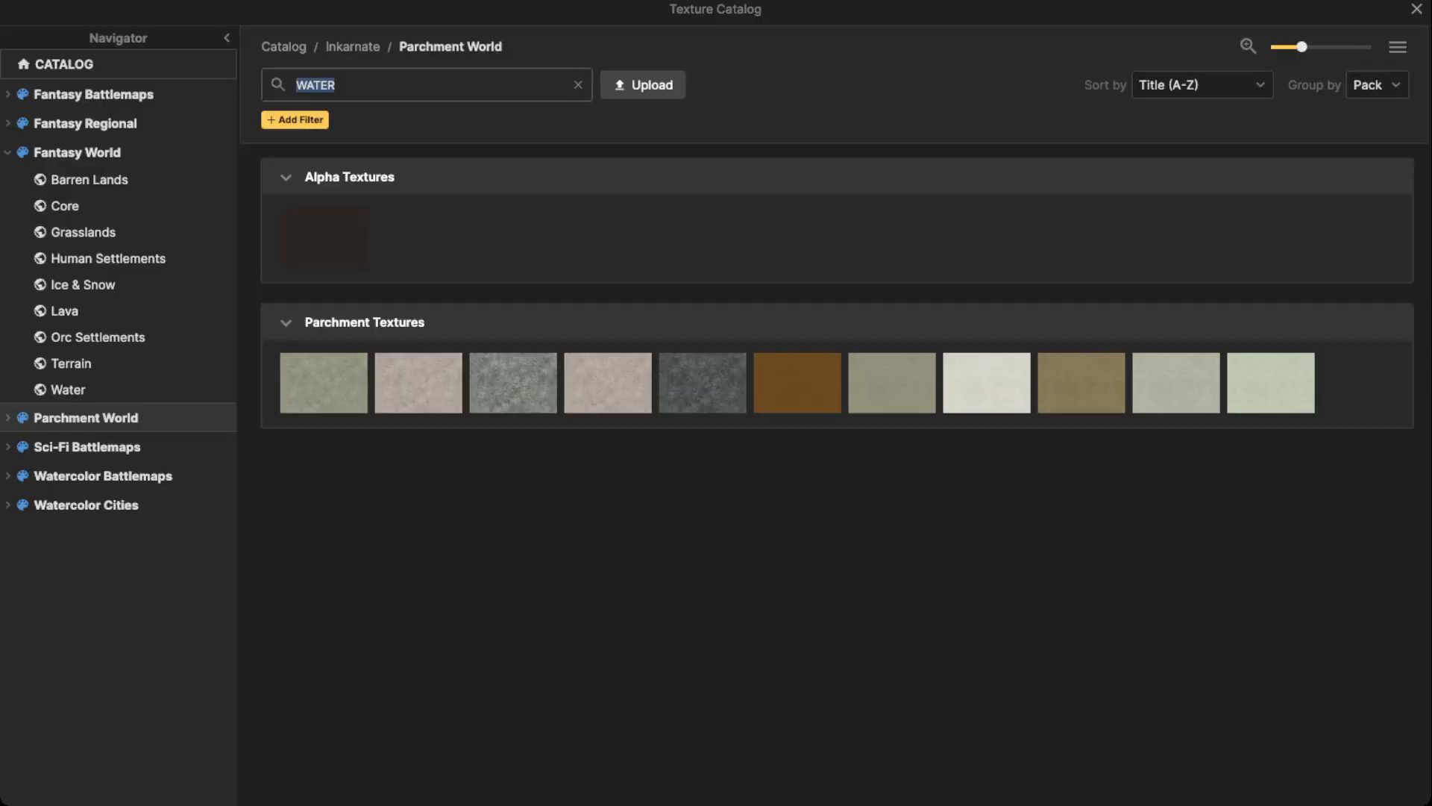
type("ice")
key("Return")
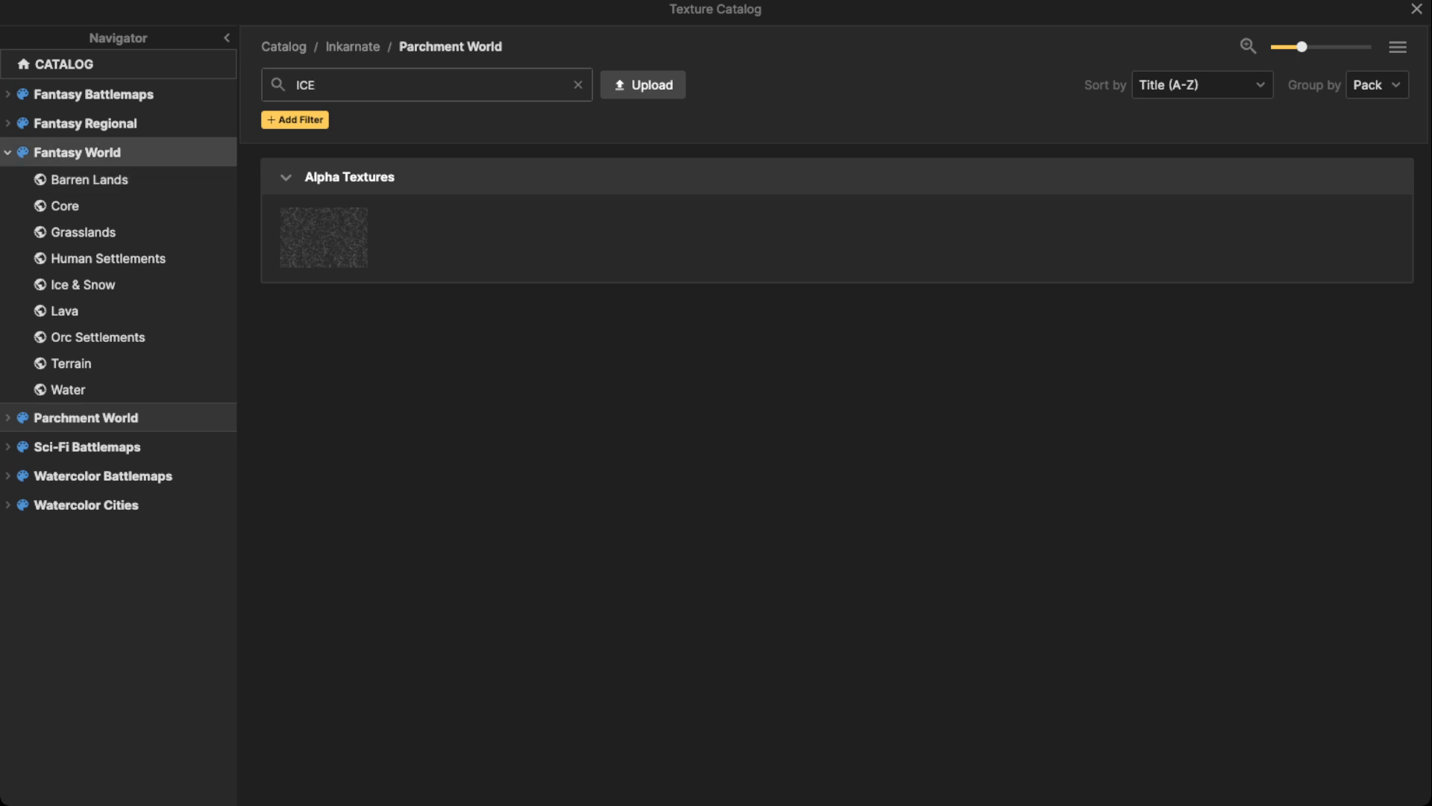
left_click(7, 152)
left_click(86, 124)
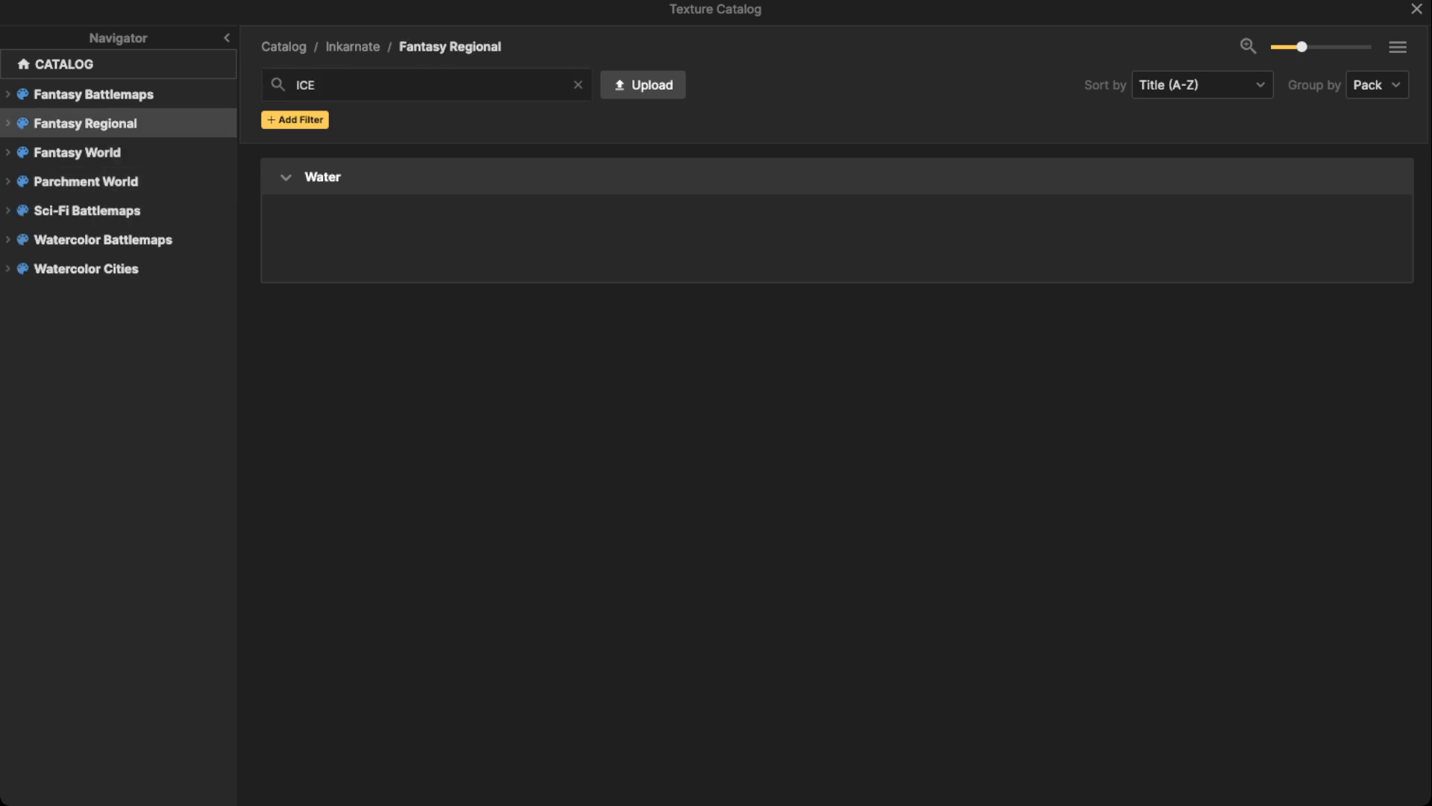
left_click(323, 238)
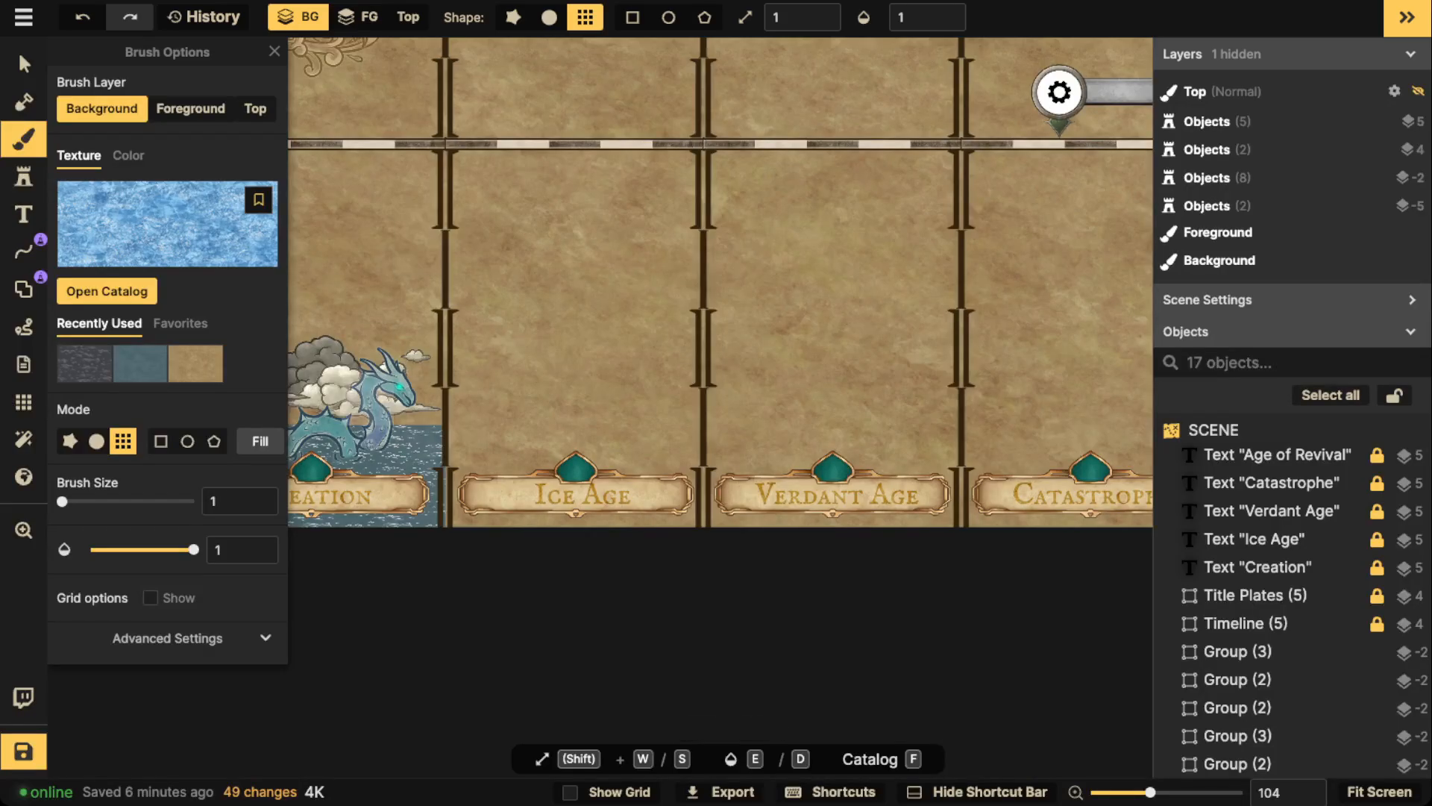
mouse_move(470, 450)
left_mouse_down()
mouse_move(675, 450)
mouse_move(676, 501)
mouse_move(471, 501)
left_mouse_up()
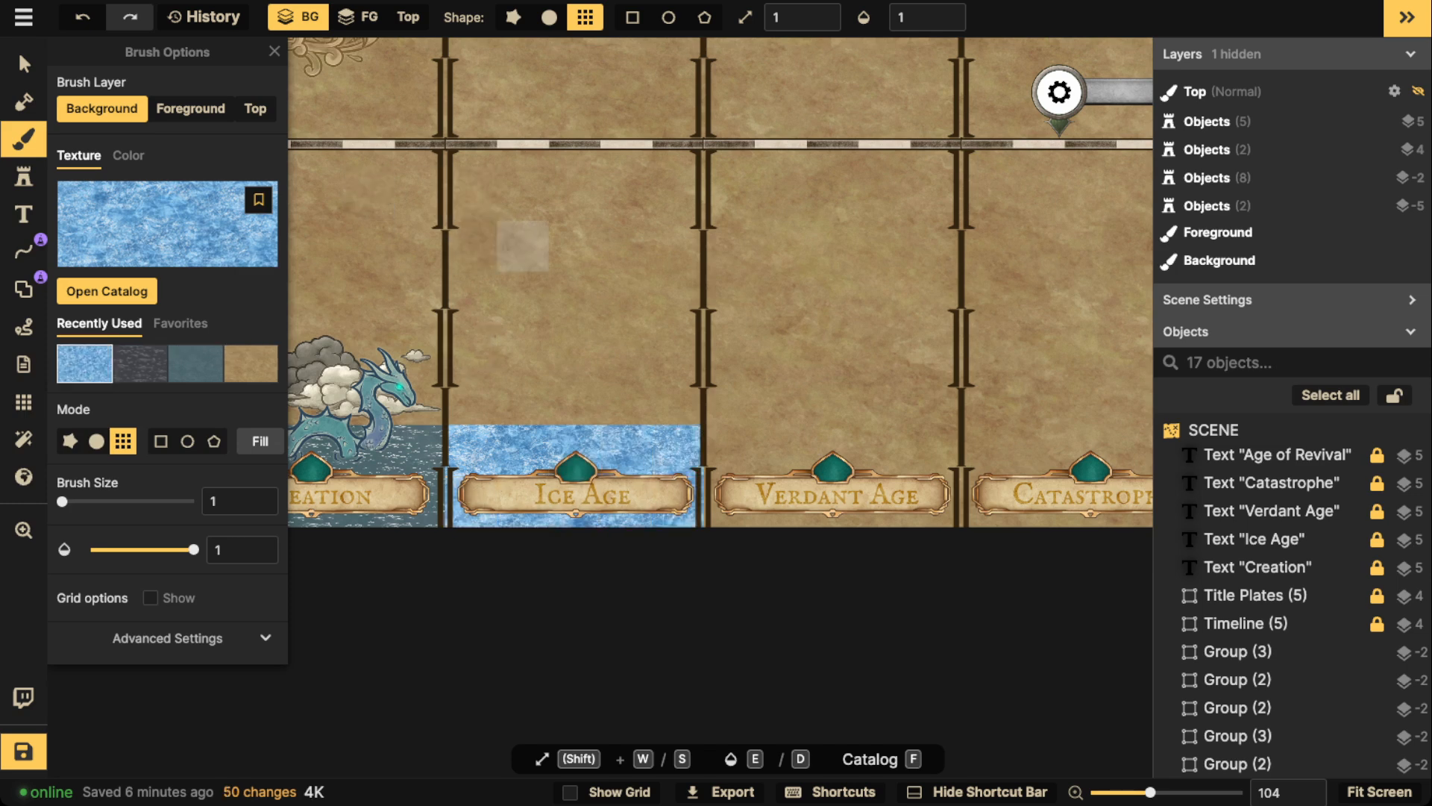
Open the texture catalog for the background brush.
scroll(526, 344, "down", 2)
left_click_drag(526, 344, 558, 349)
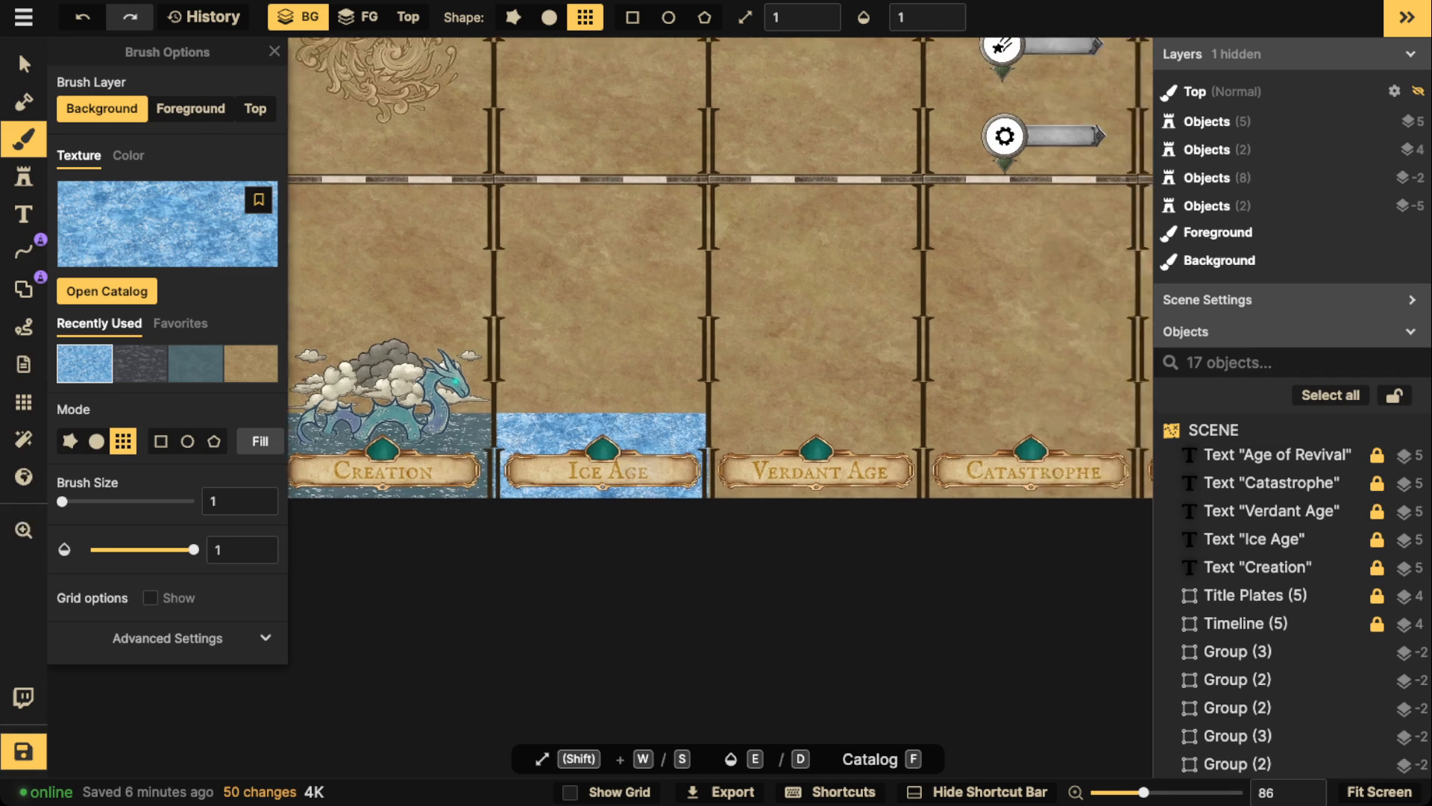
scroll(571, 376, "down", 1)
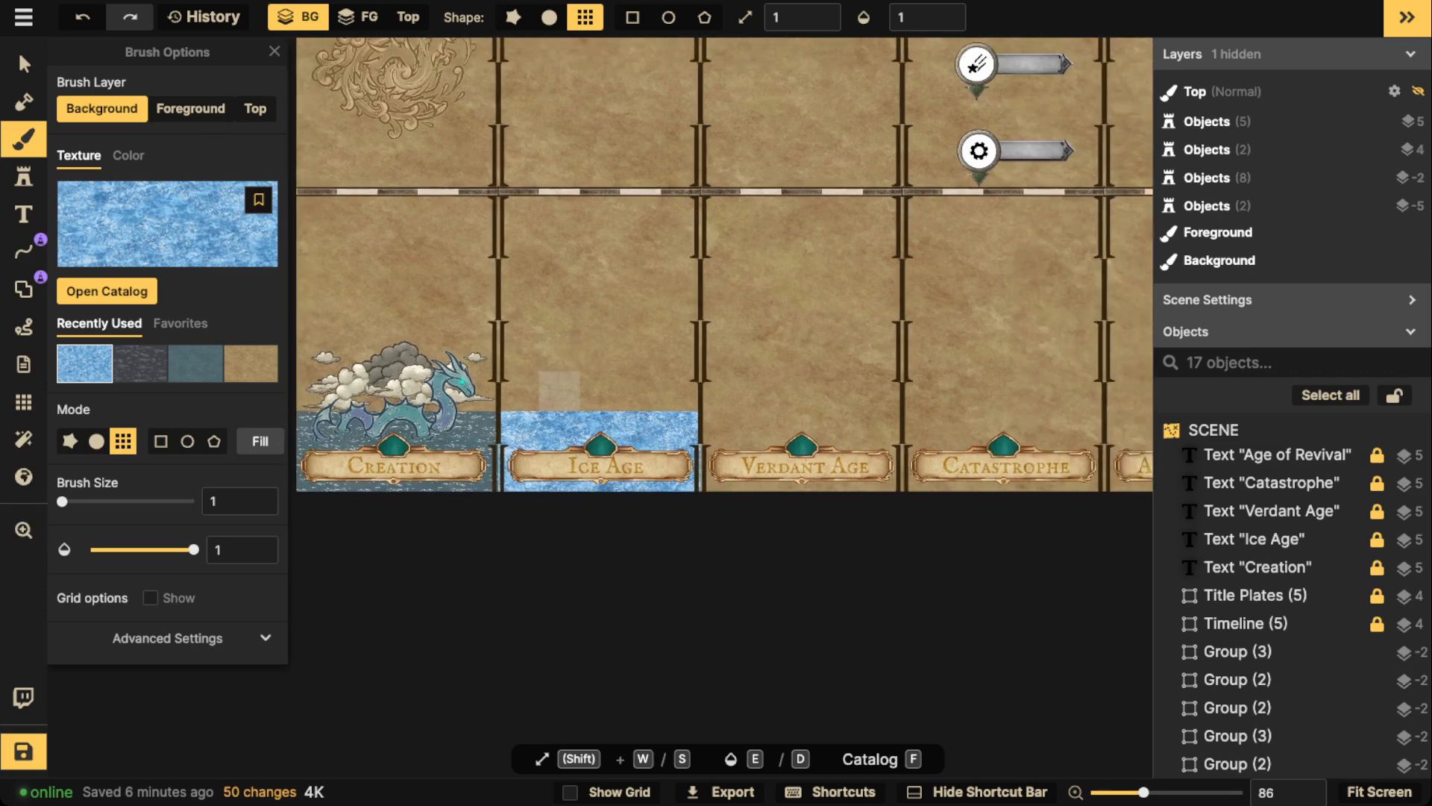
left_click_drag(560, 317, 551, 401)
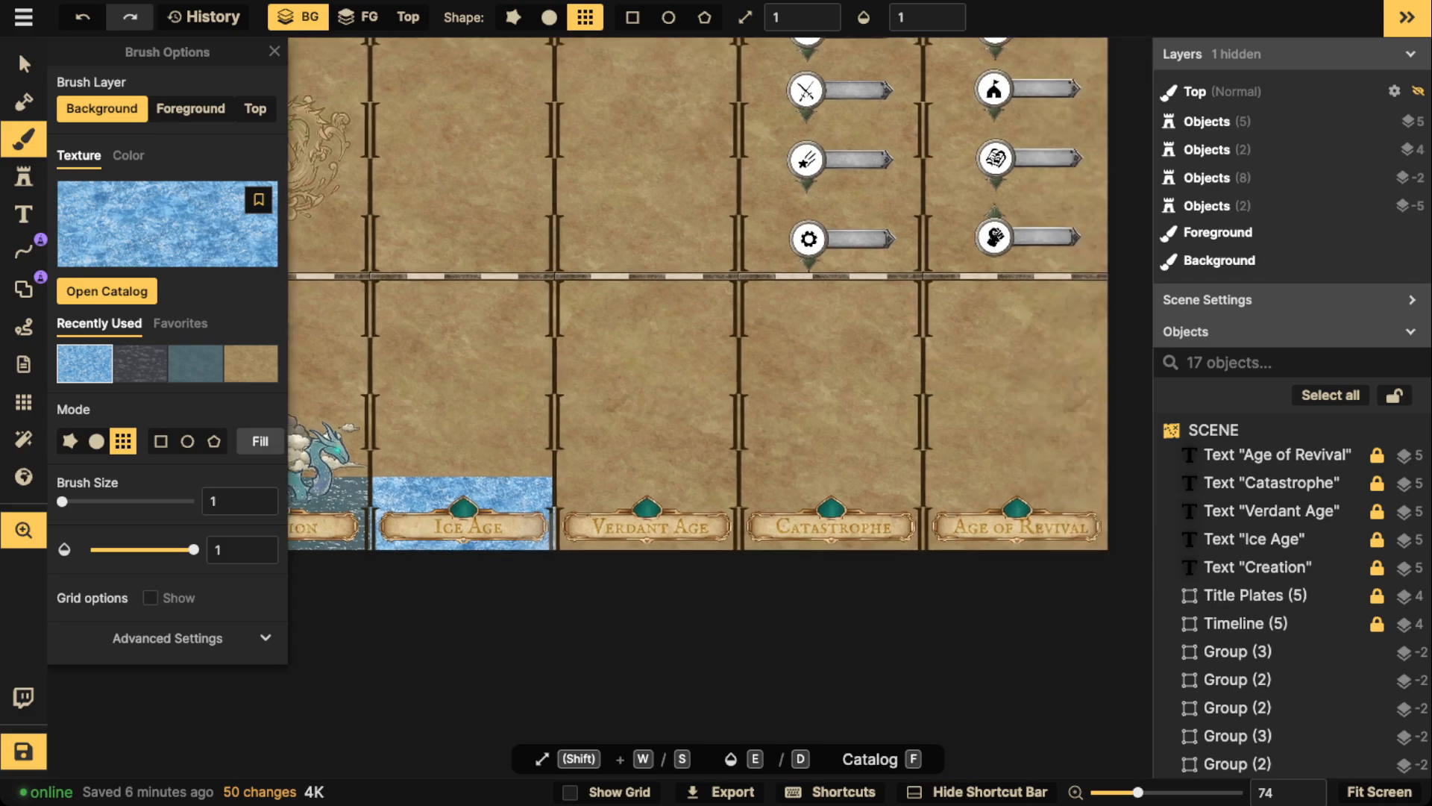
key("f")
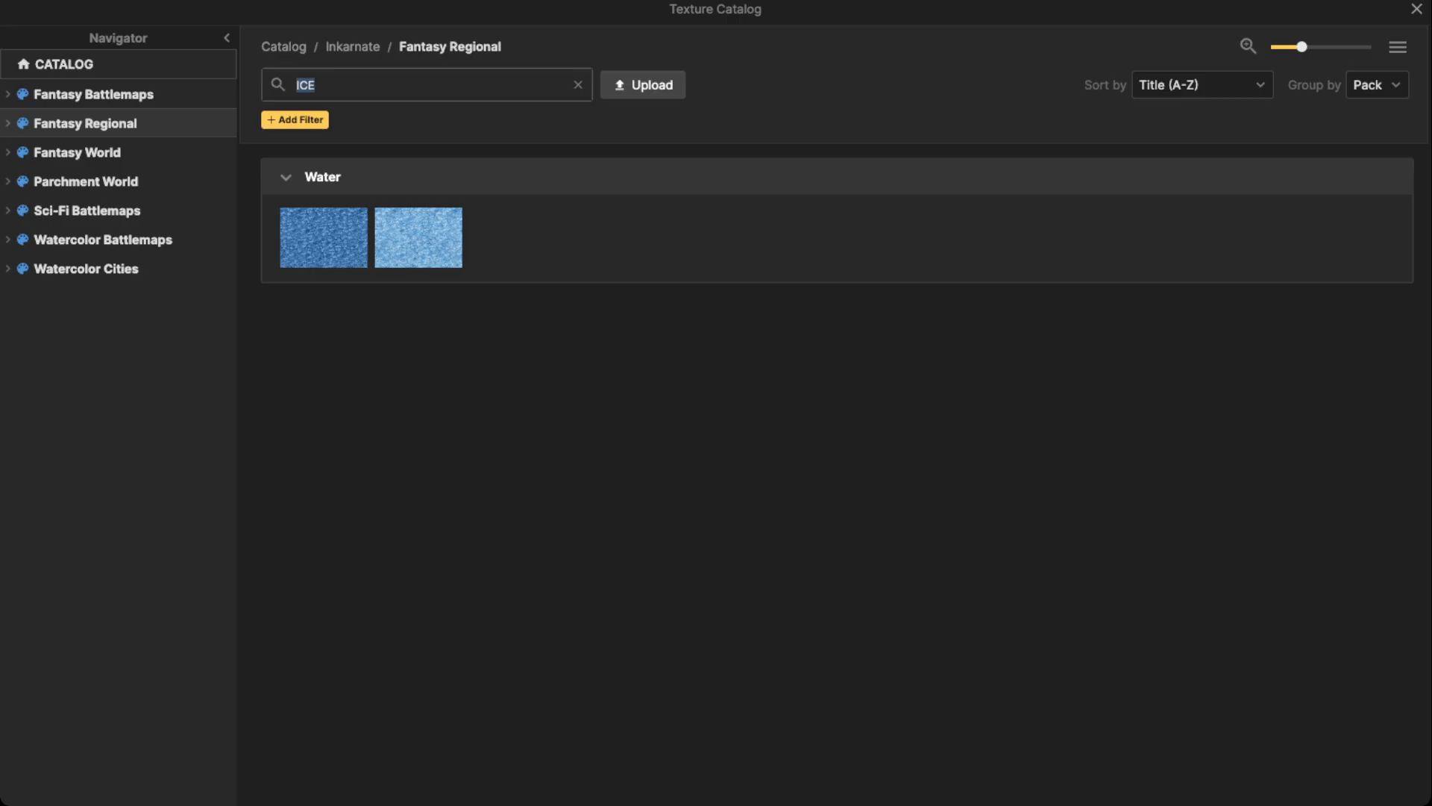
Paint the base of the Verdant Age column with the bright green texture from the Fantasy World Core textures.
key("BackSpace")
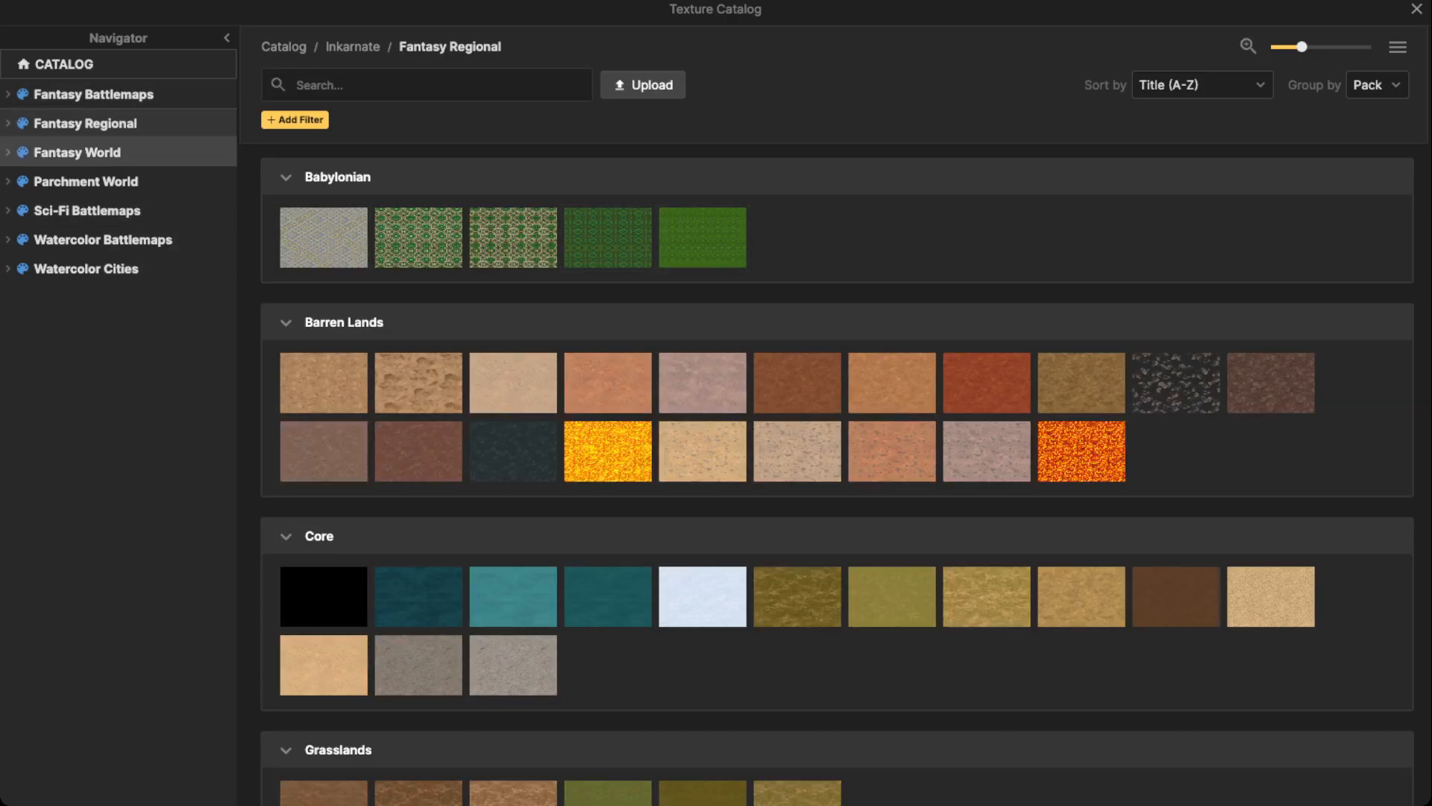
left_click(77, 152)
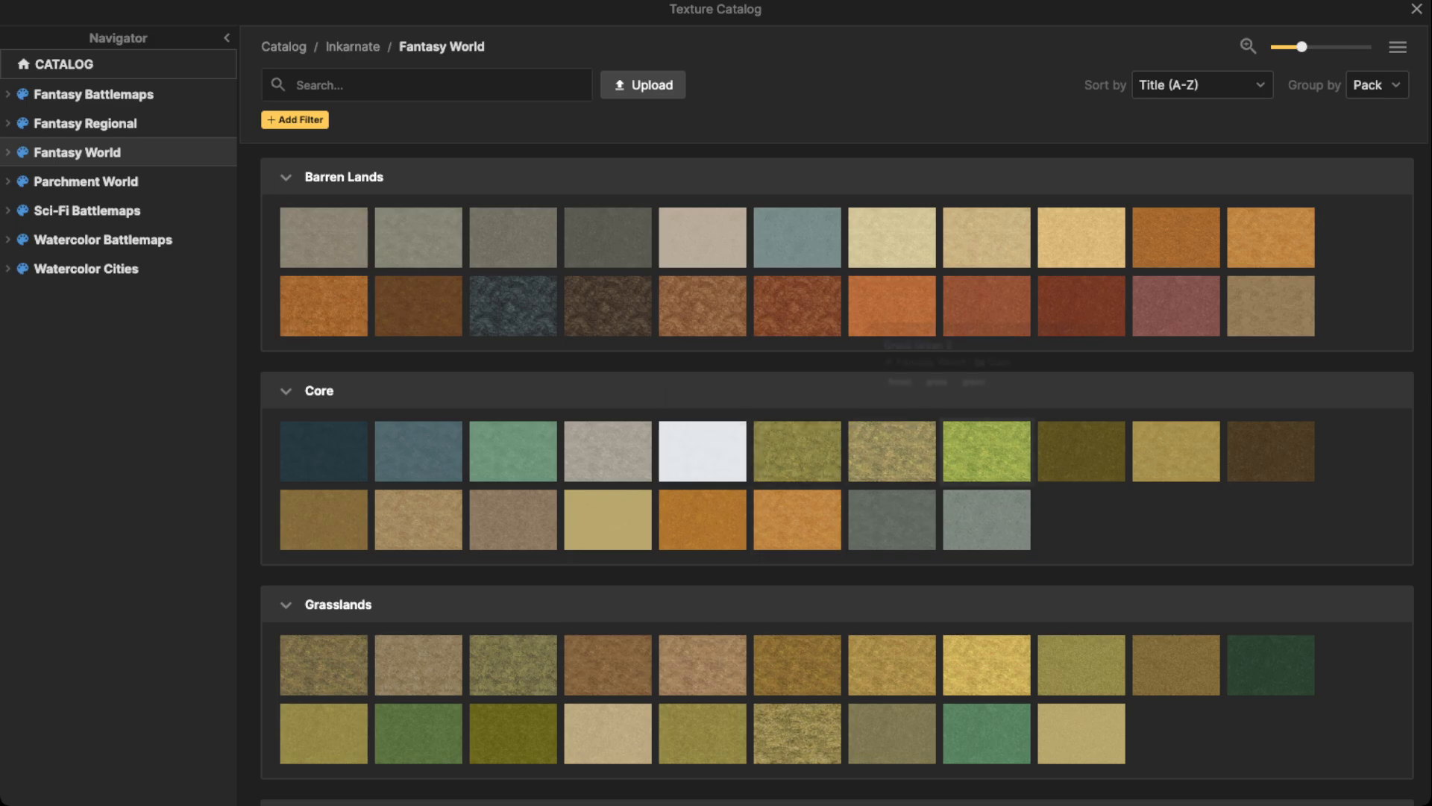
left_click(986, 451)
left_click_drag(1012, 380, 946, 288)
mouse_move(440, 390)
left_mouse_down()
mouse_move(588, 389)
mouse_move(588, 426)
mouse_move(440, 427)
left_mouse_up()
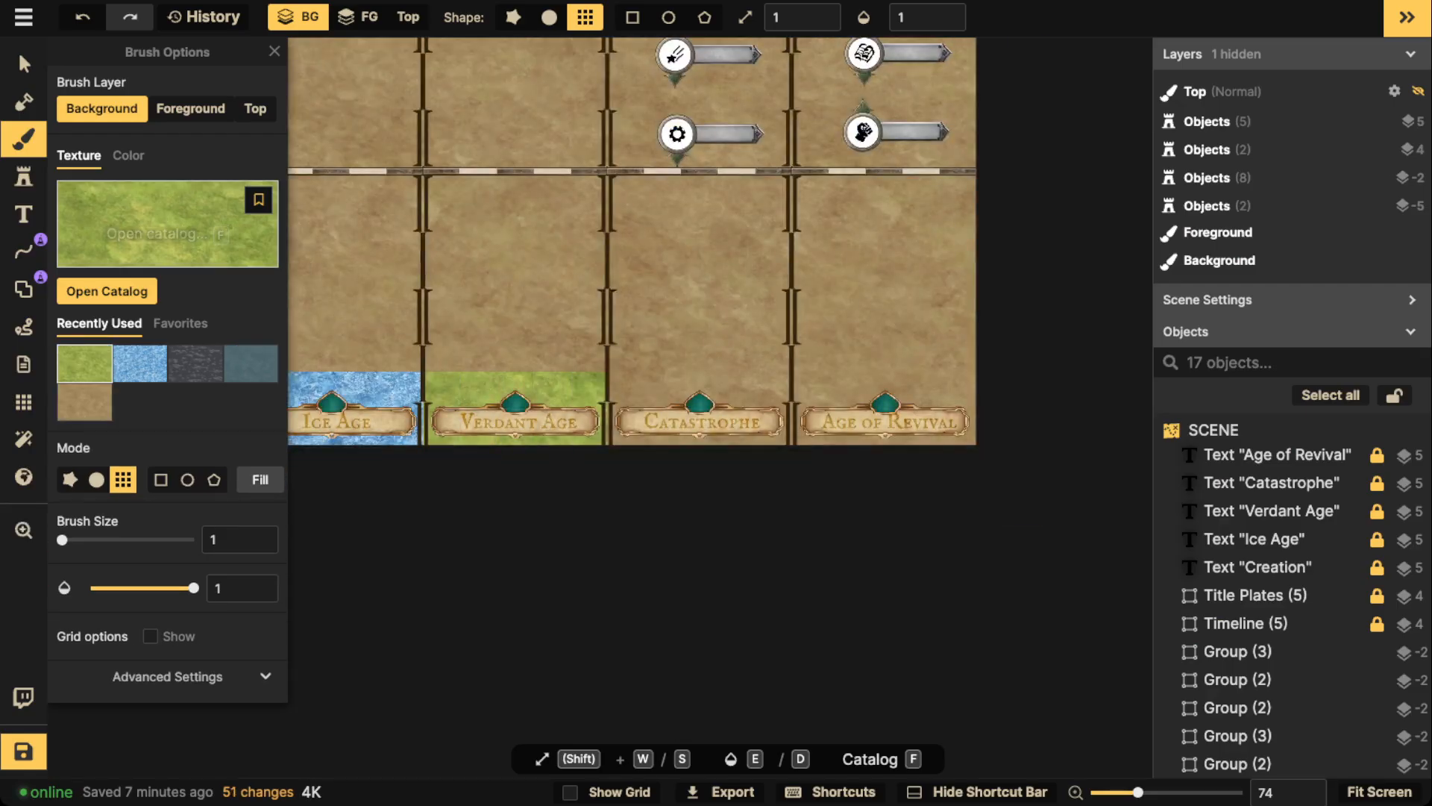
Paint the base of the Catastrophe column with a reddish-brown texture from the Fantasy World Barren Lands textures.
left_click(106, 290)
left_click(847, 316)
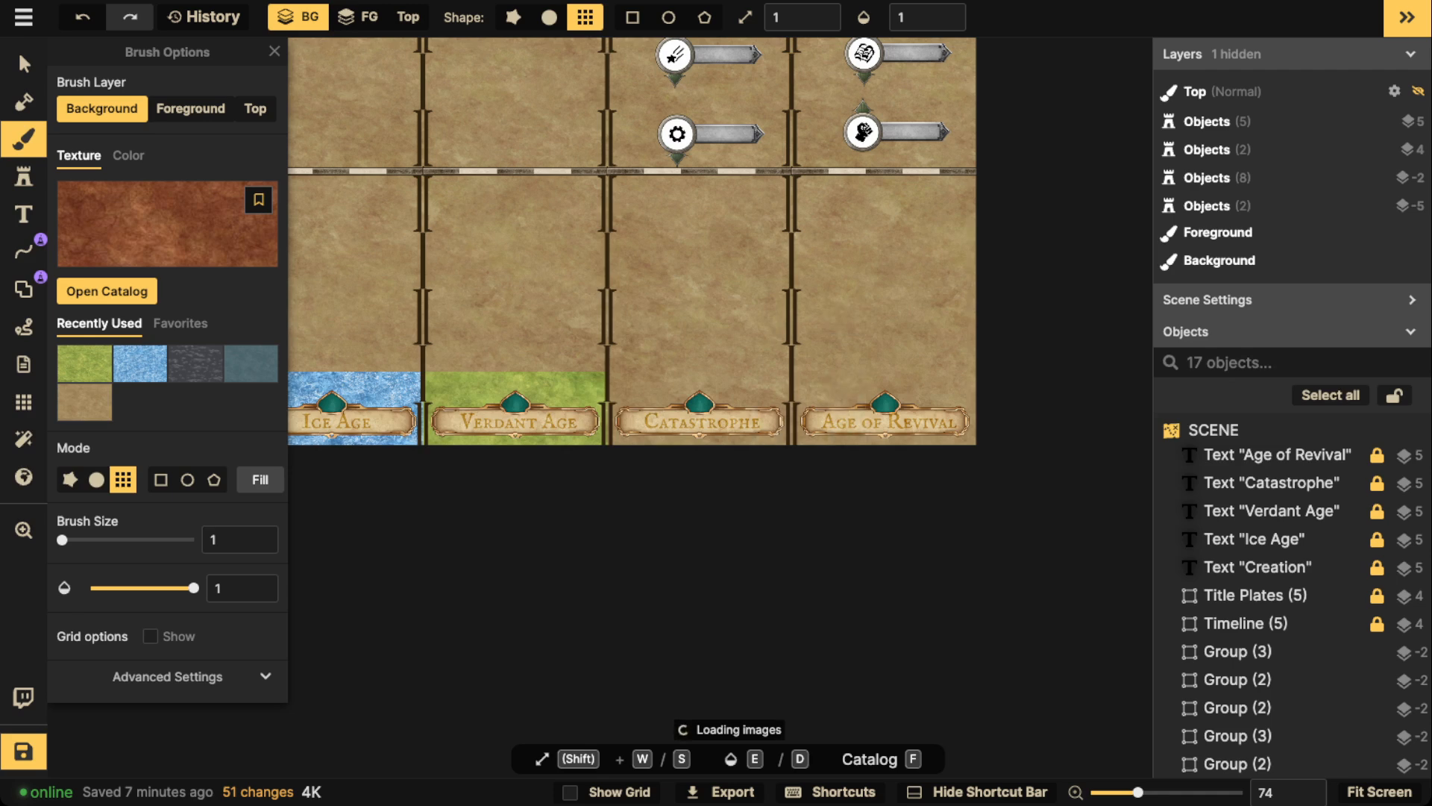
left_click_drag(625, 390, 772, 390)
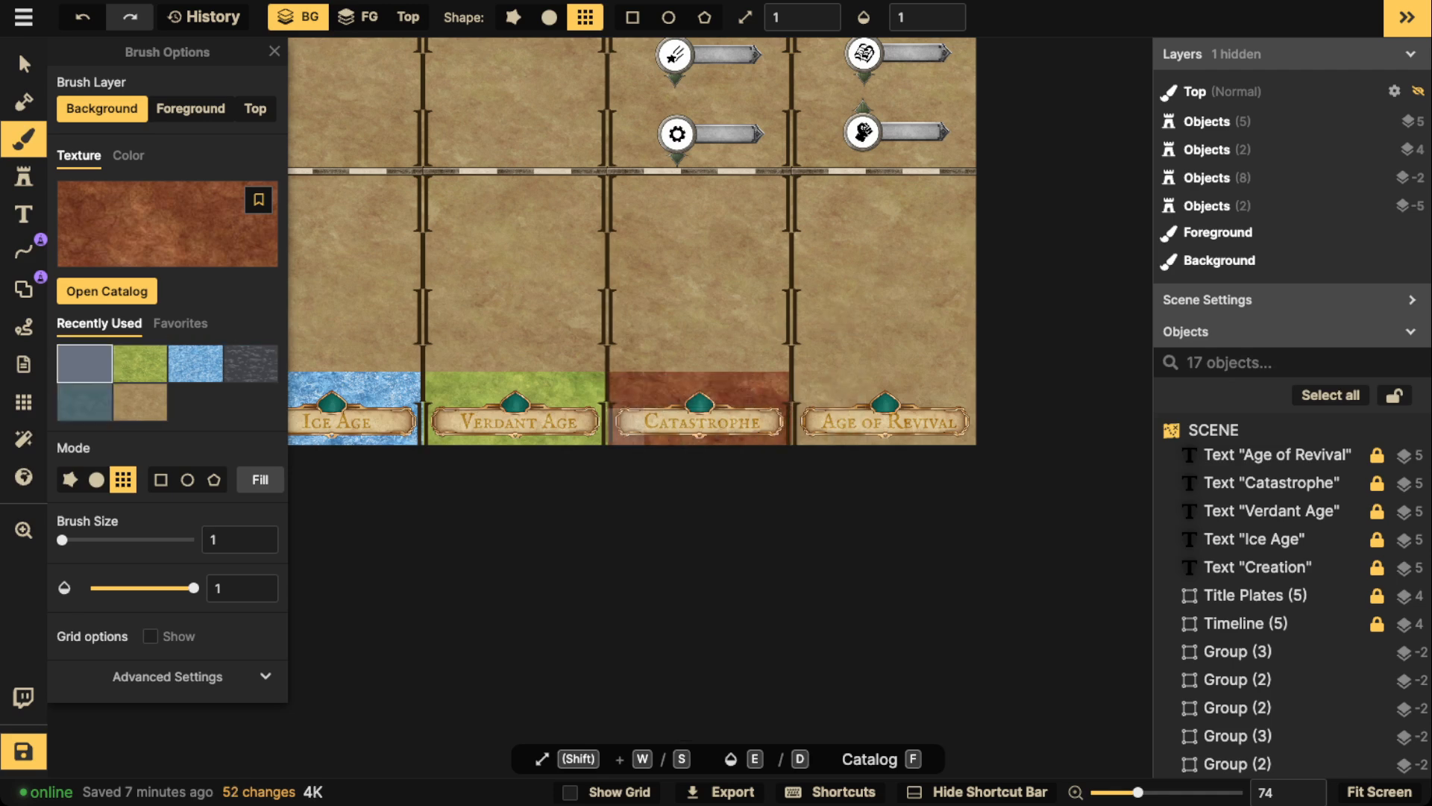
Paint the base of the Age of Revival column with the mottled green-tan texture from the Fantasy World Core textures.
left_click(216, 232)
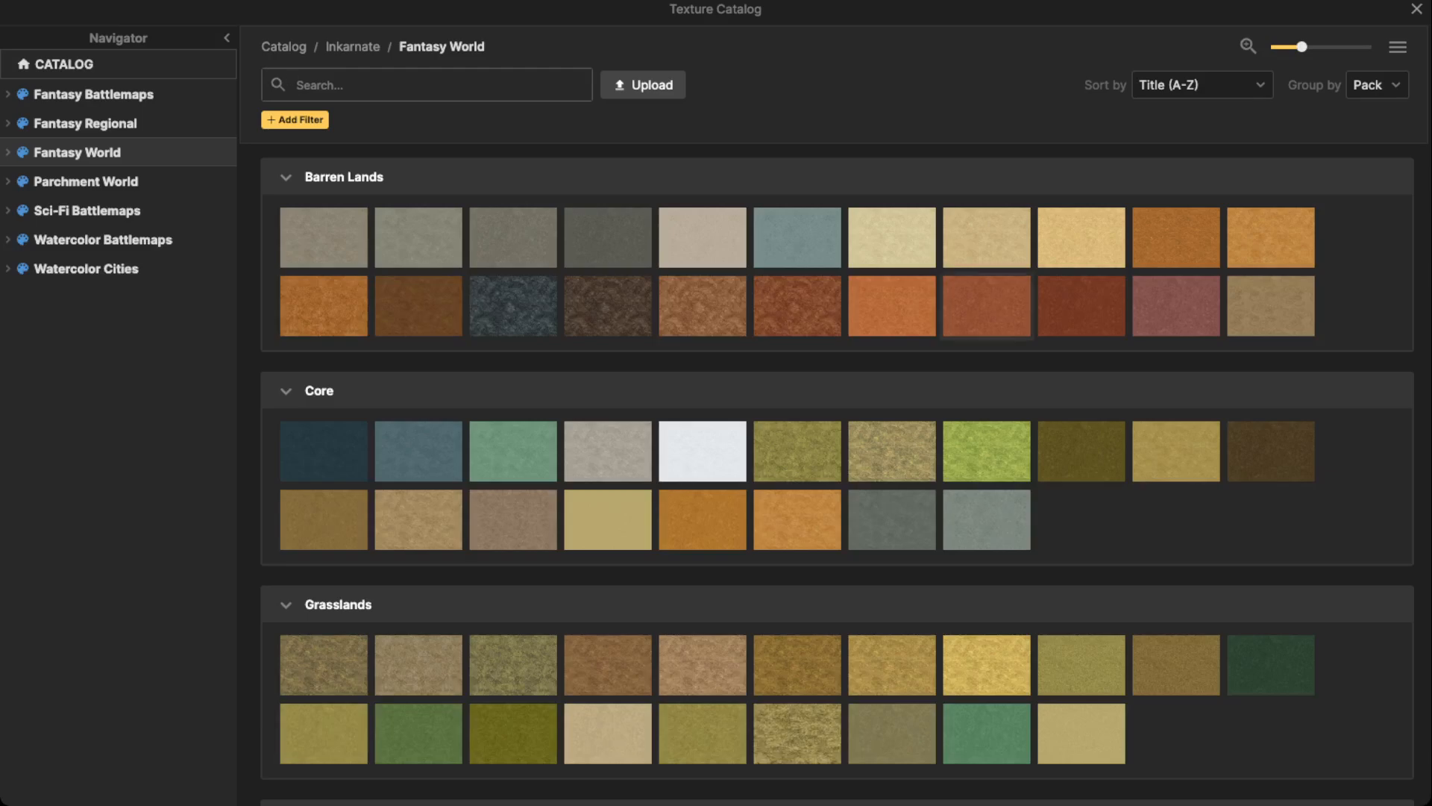
left_click(891, 451)
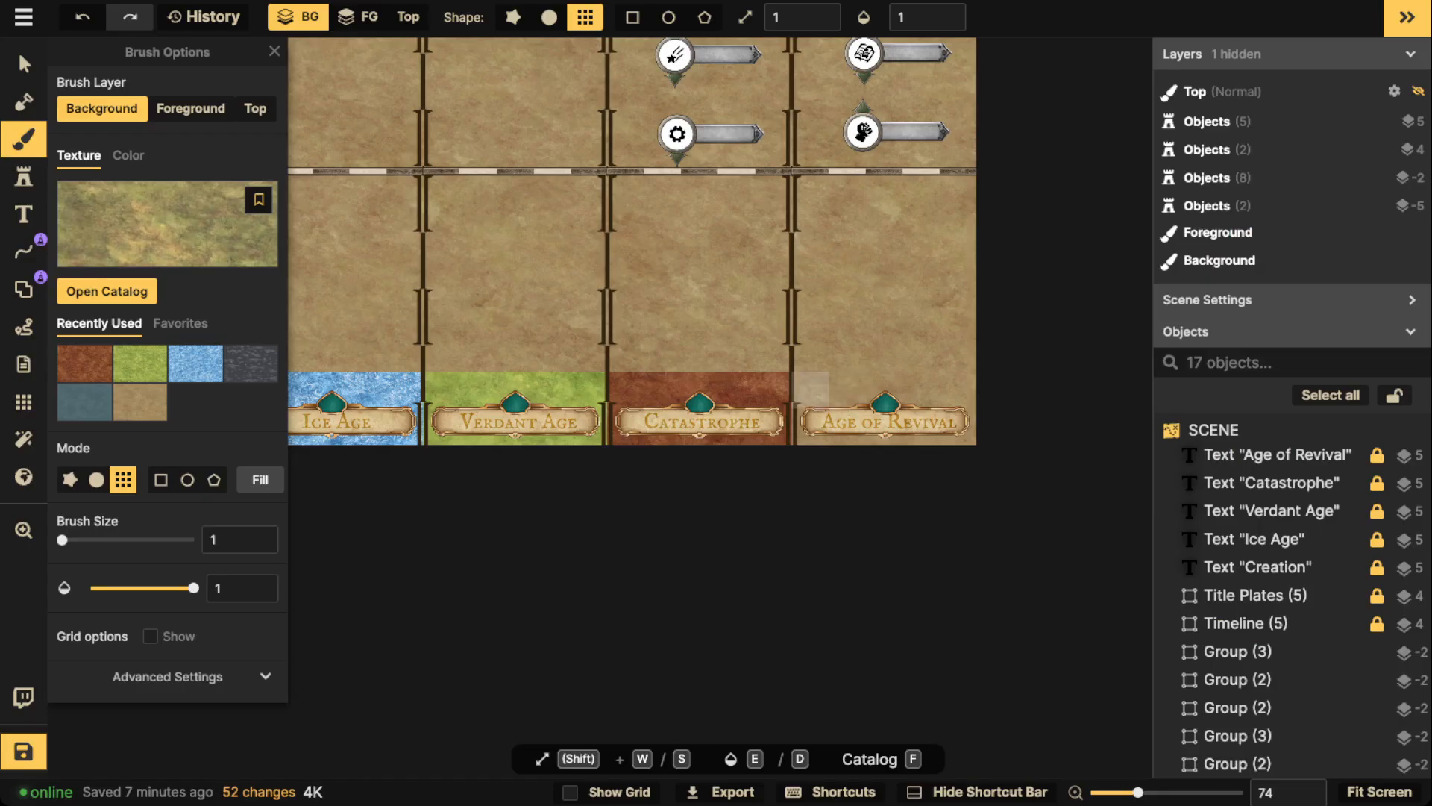
left_click_drag(811, 390, 957, 390)
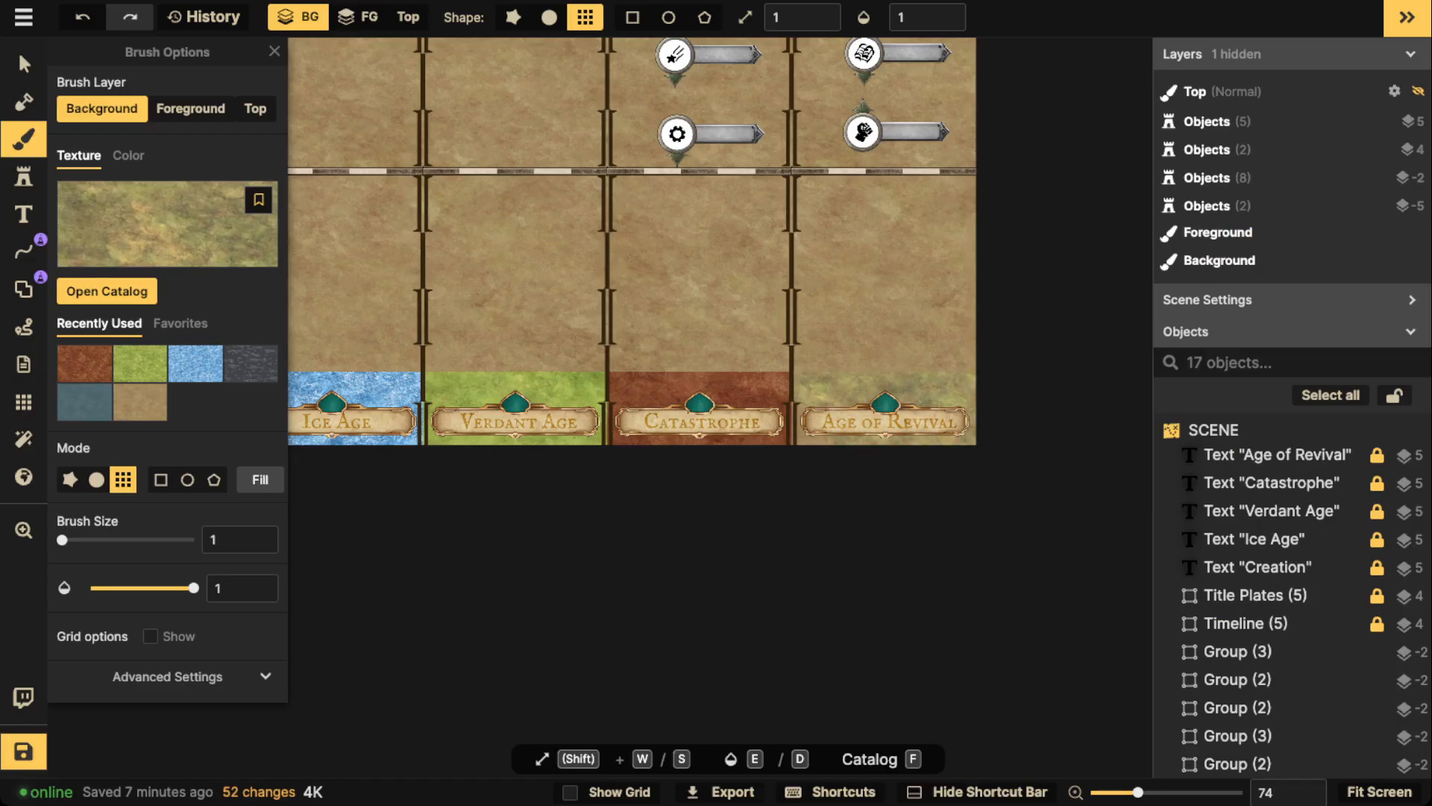
left_click_drag(811, 390, 811, 426)
Place a flat Iceberg stamp from the Fantasy World stamps in the parchment area of the Ice Age column at scale 190.
scroll(589, 390, "down", 3)
left_click_drag(460, 394, 709, 417)
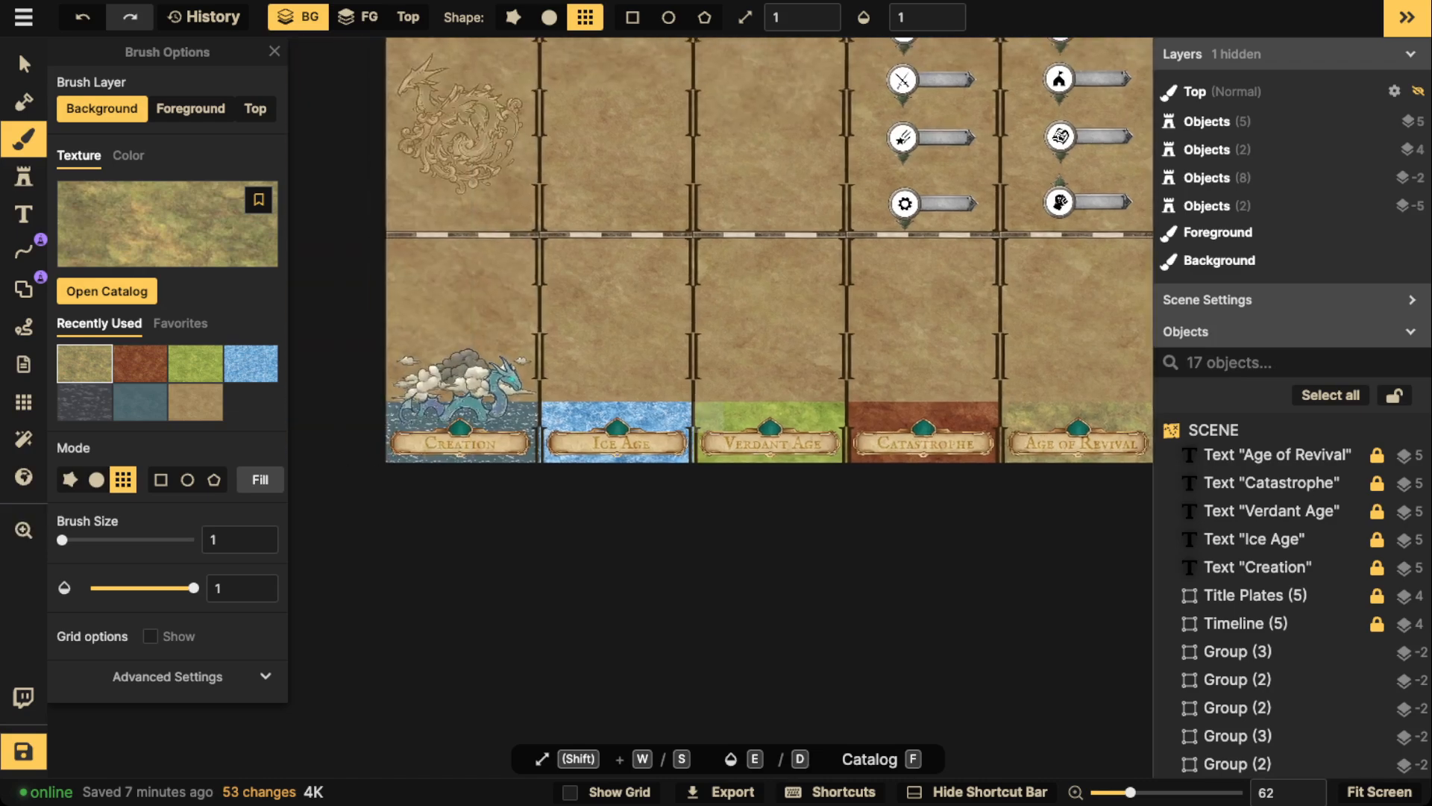
scroll(765, 394, "up", 8)
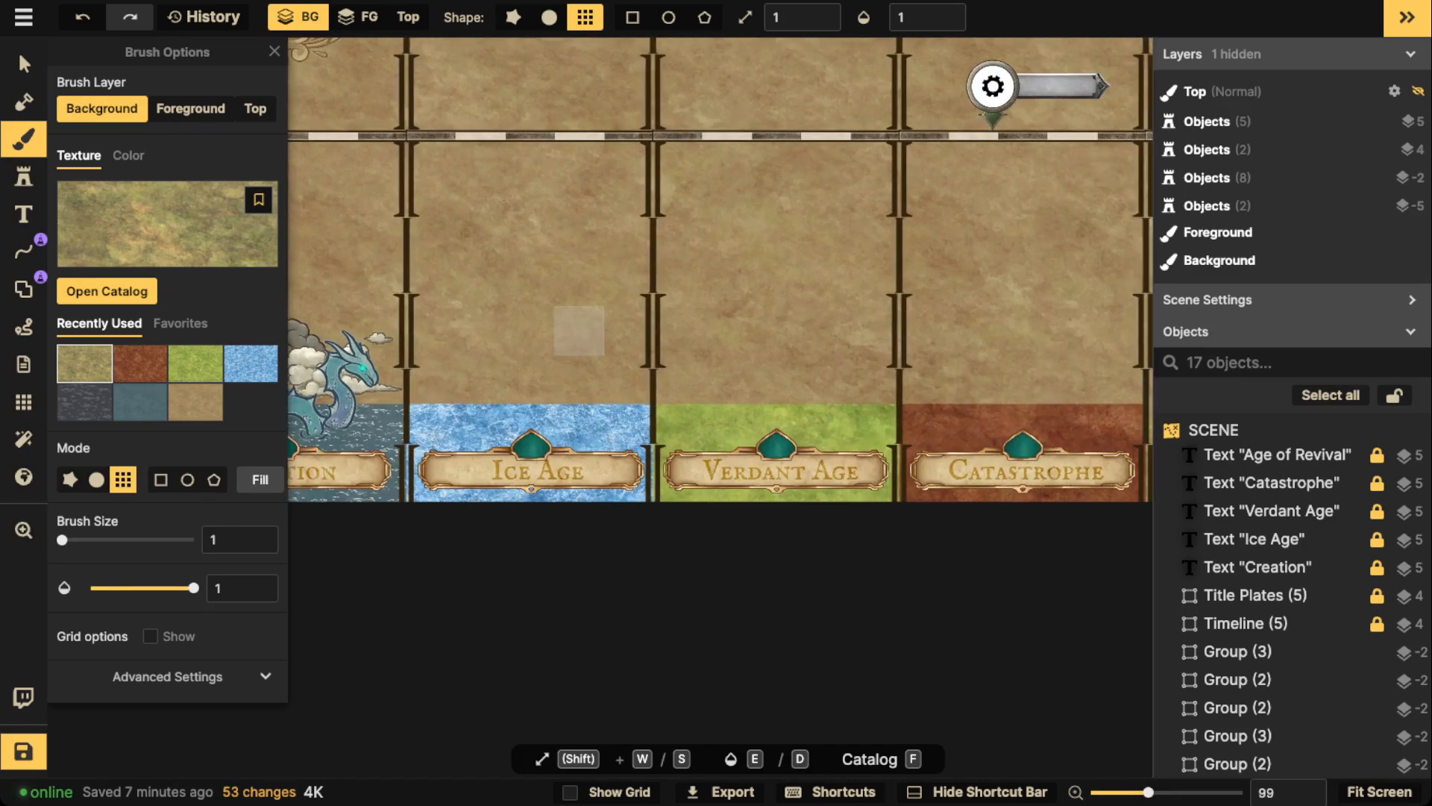
key("s")
key("f")
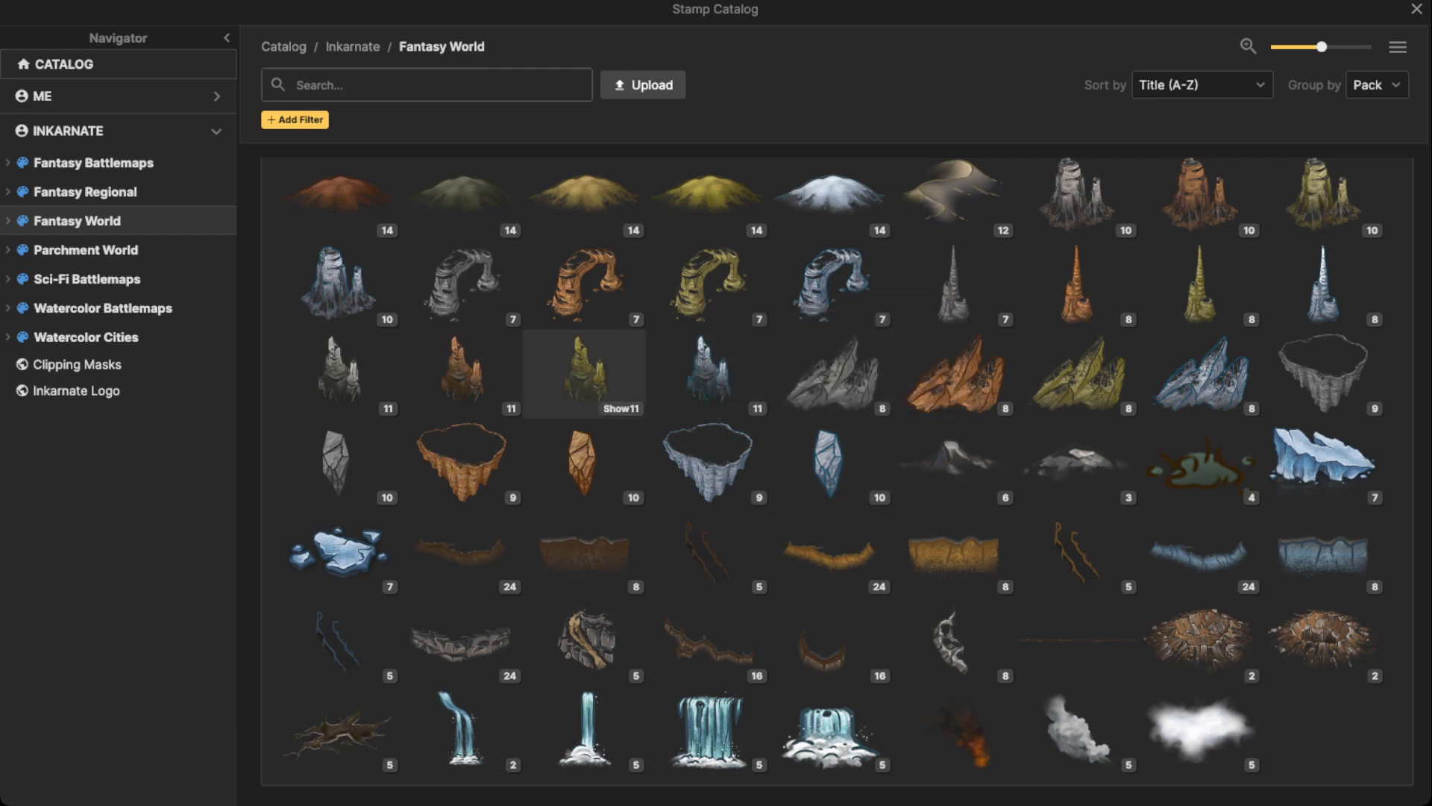
left_click(1323, 463)
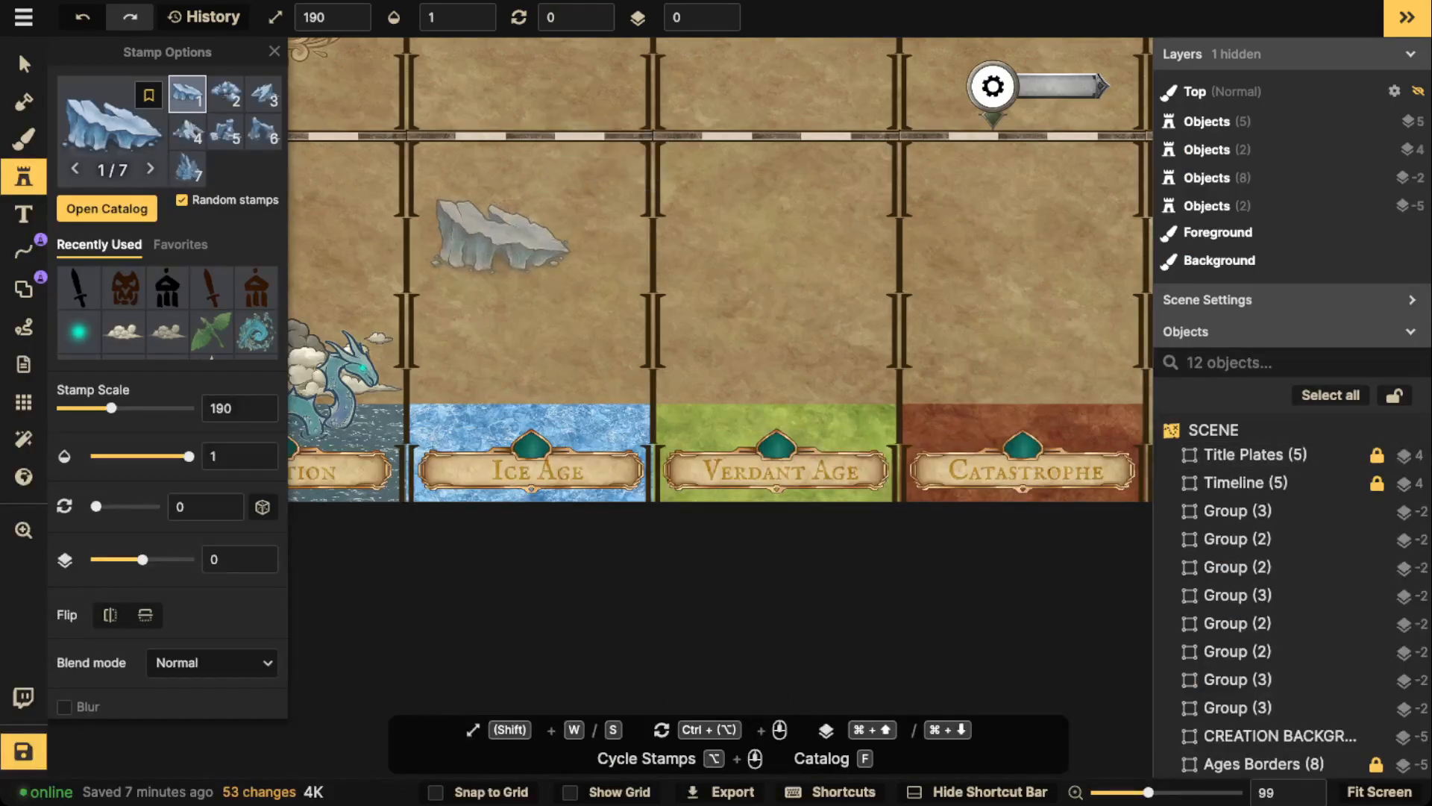
left_click(503, 241)
Place an Ice Float stamp from the Fantasy World stamps just below the iceberg in the Ice Age column at scale 190.
left_click(112, 126)
left_click(336, 549)
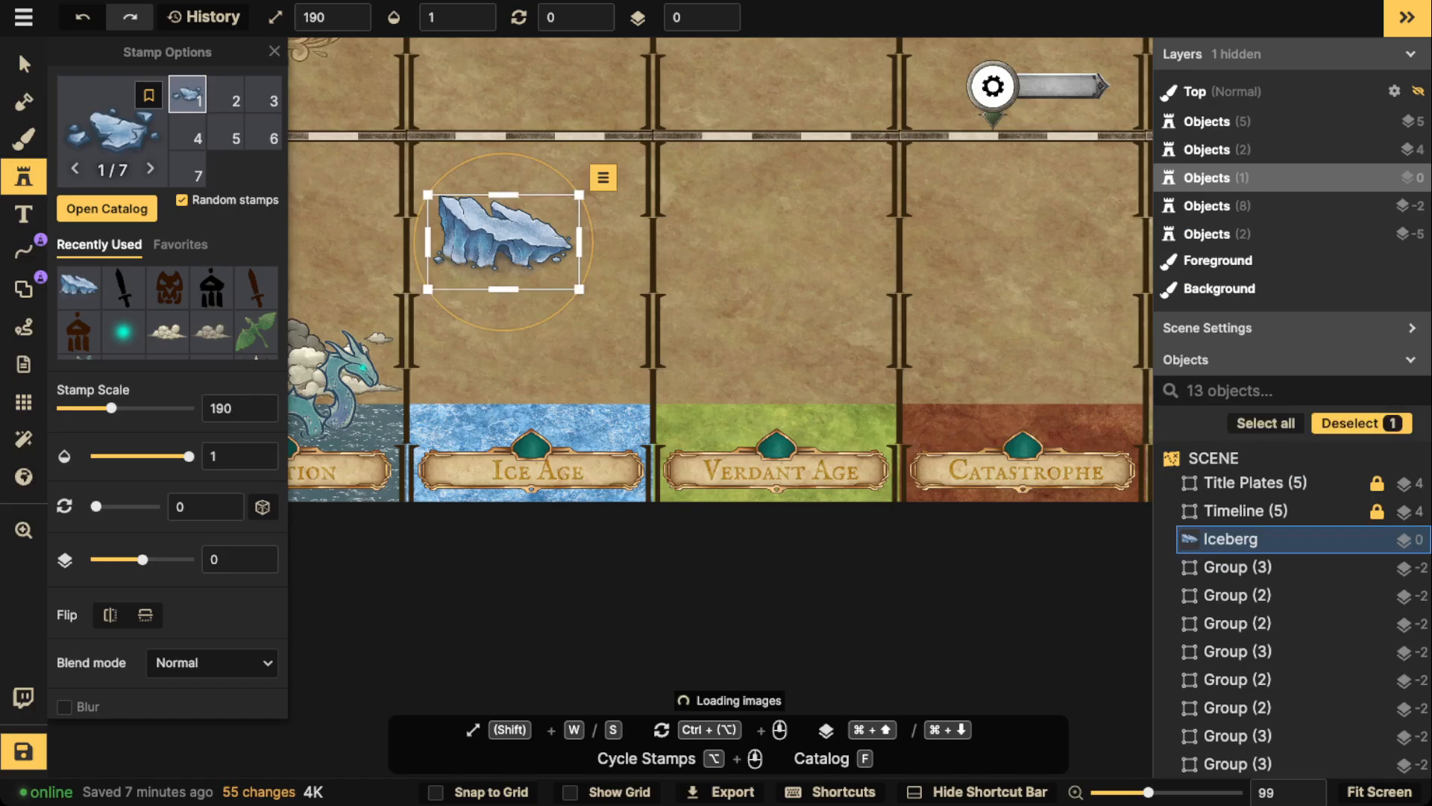
left_click(522, 294)
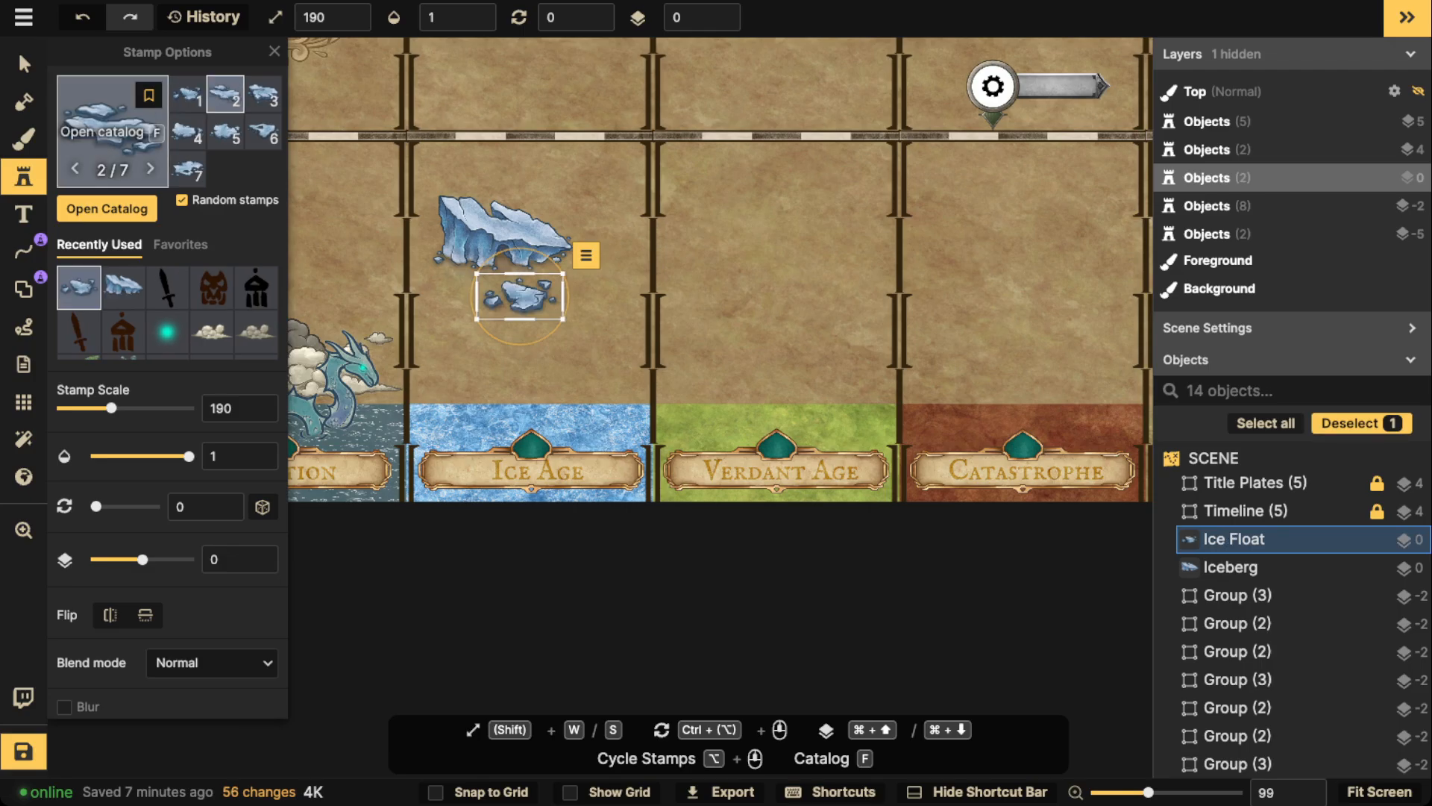
key("f")
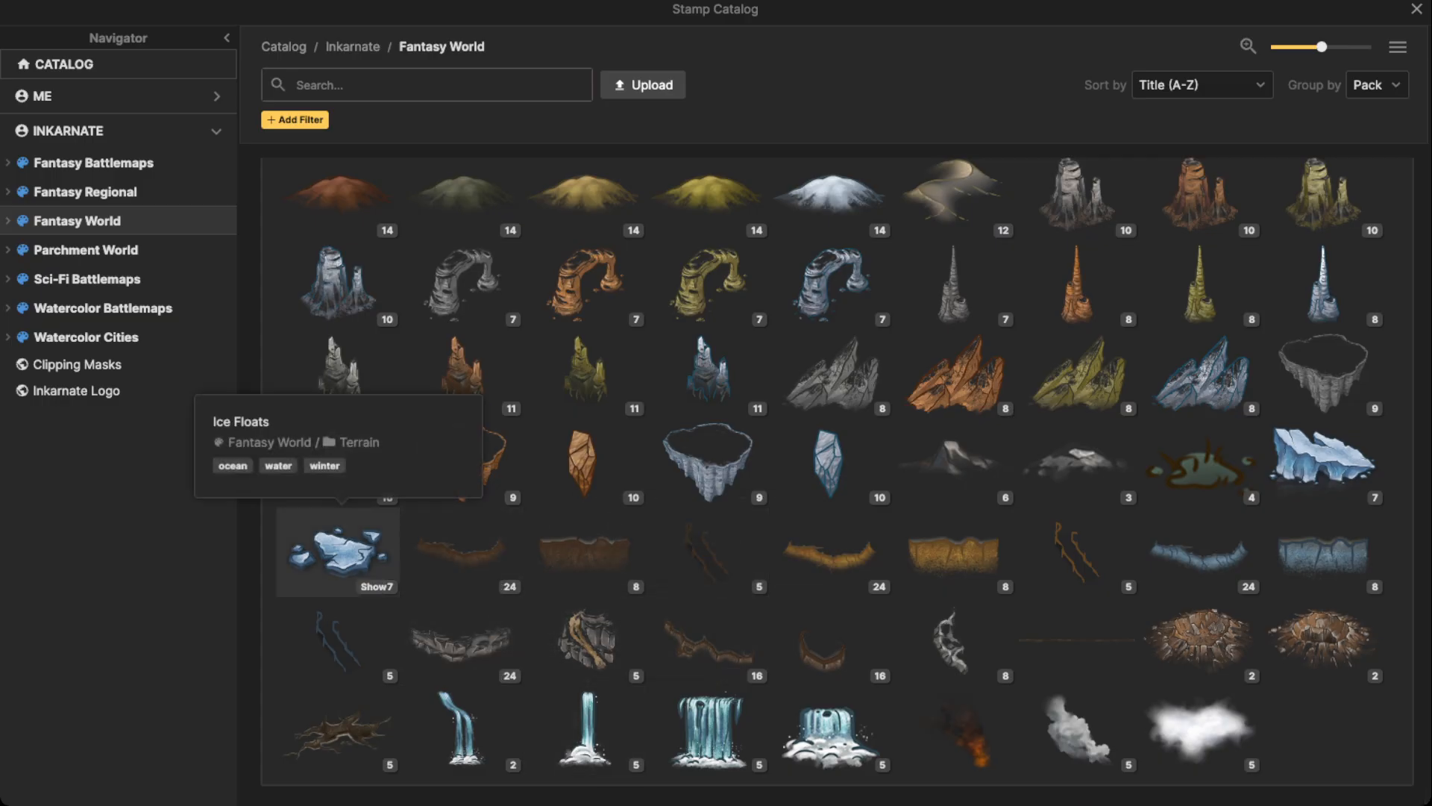
key("f")
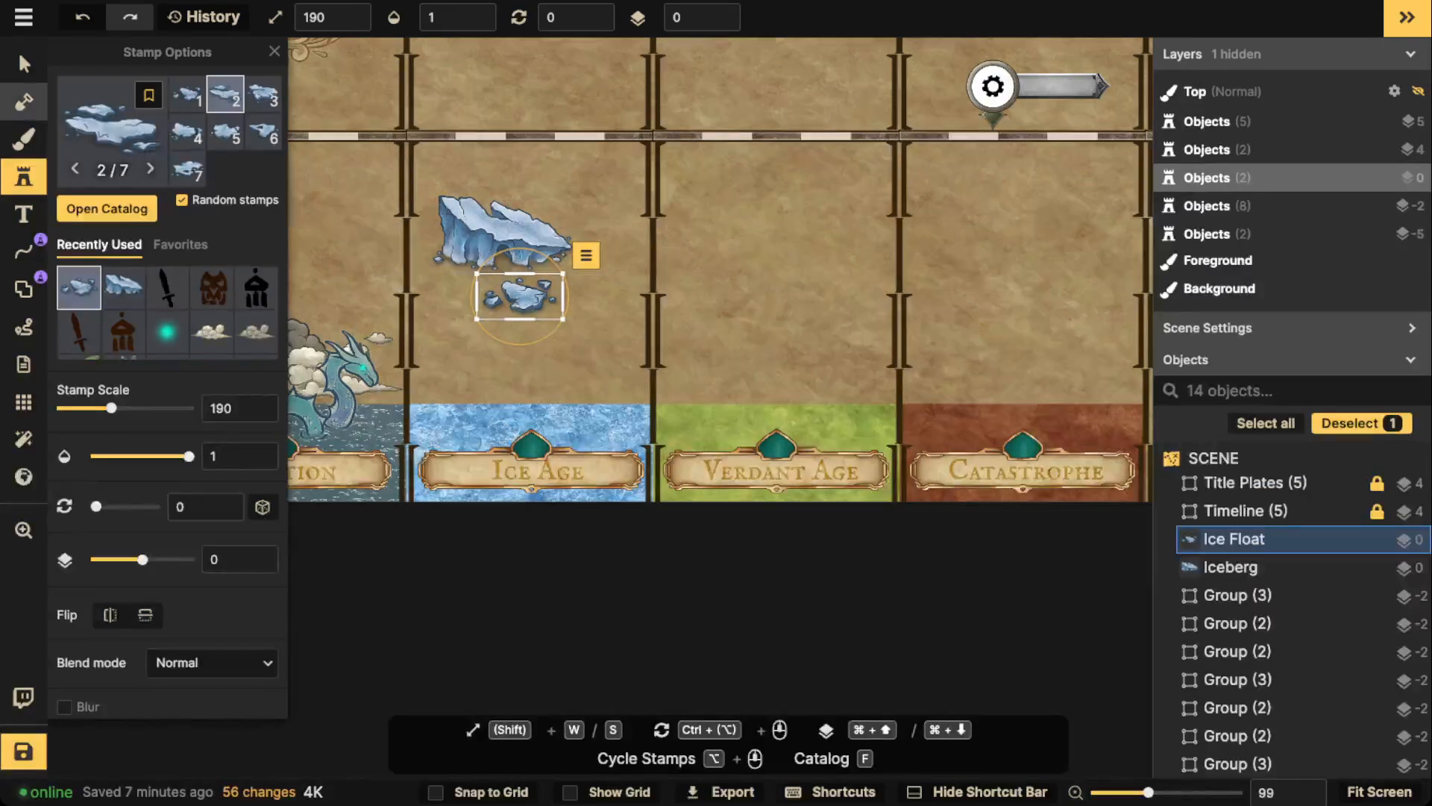
Move the ice float and the iceberg from the Ice Age column into the empty area of the Verdant Age column.
left_click(23, 65)
scroll(541, 259, "up", 3)
left_click_drag(522, 303, 834, 323)
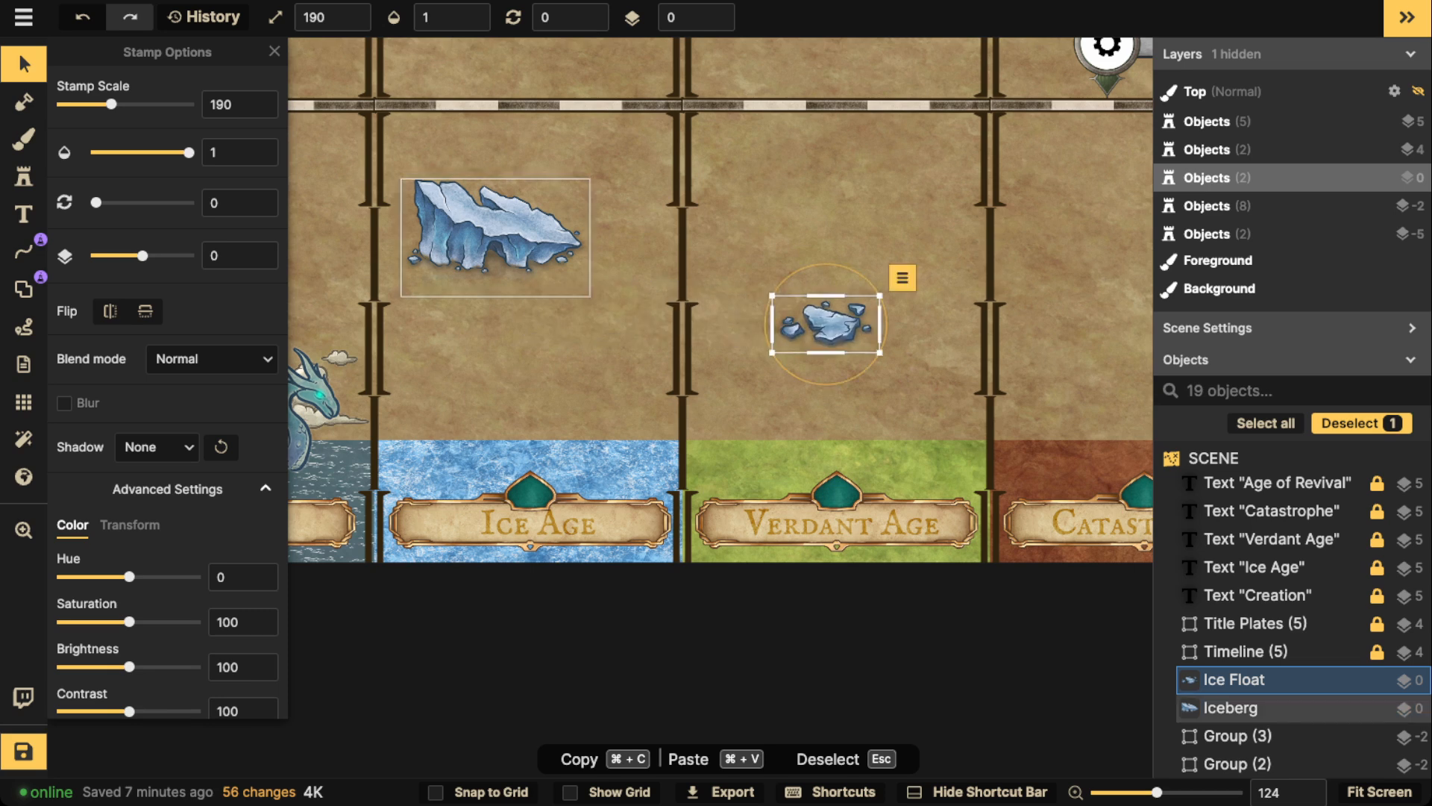
left_click_drag(496, 235, 821, 210)
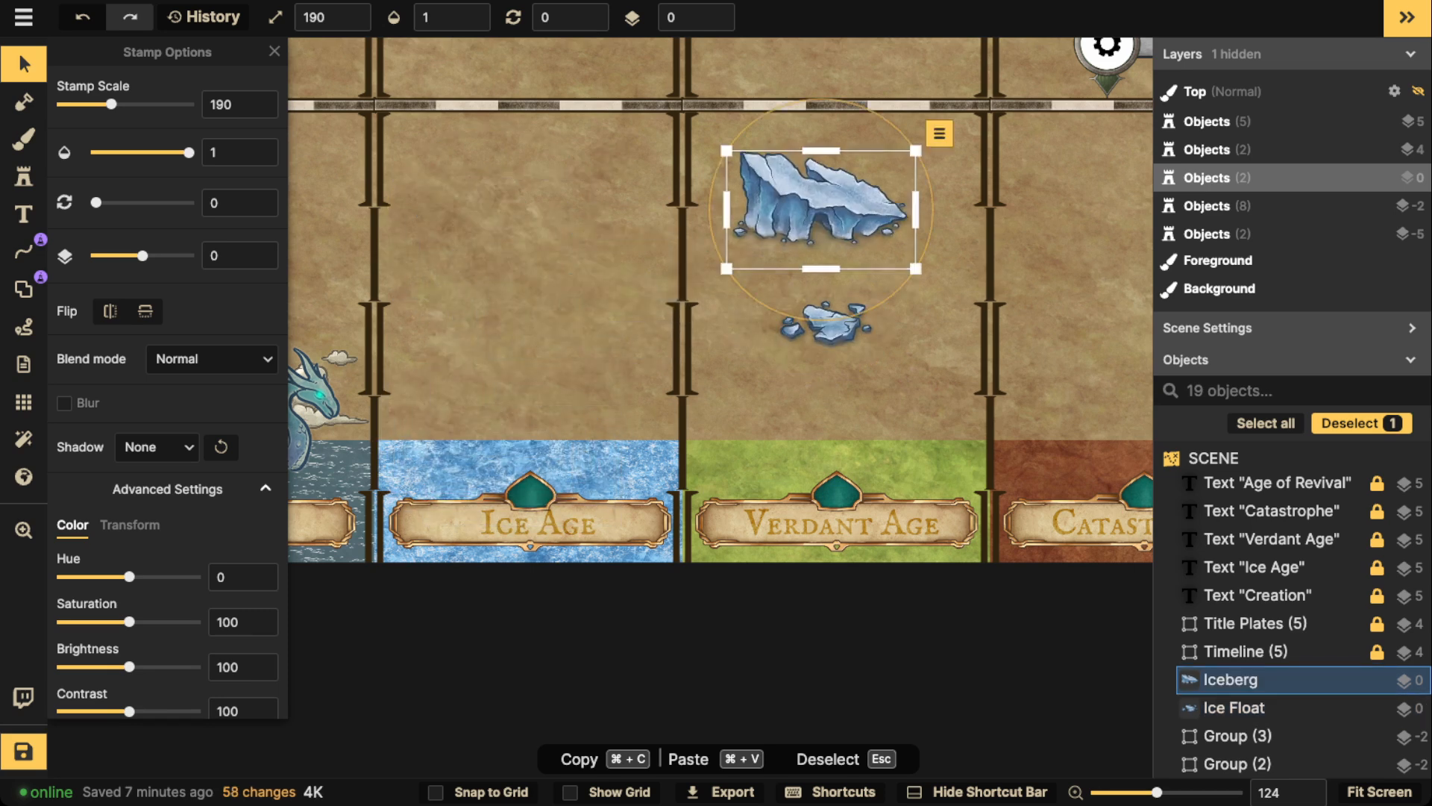
Place the spiky iceberg, variant 7 of 7, on the blue base of the Ice Age column at scale 240.
key("4")
scroll(524, 235, "up", 2)
scroll(525, 235, "down", 1)
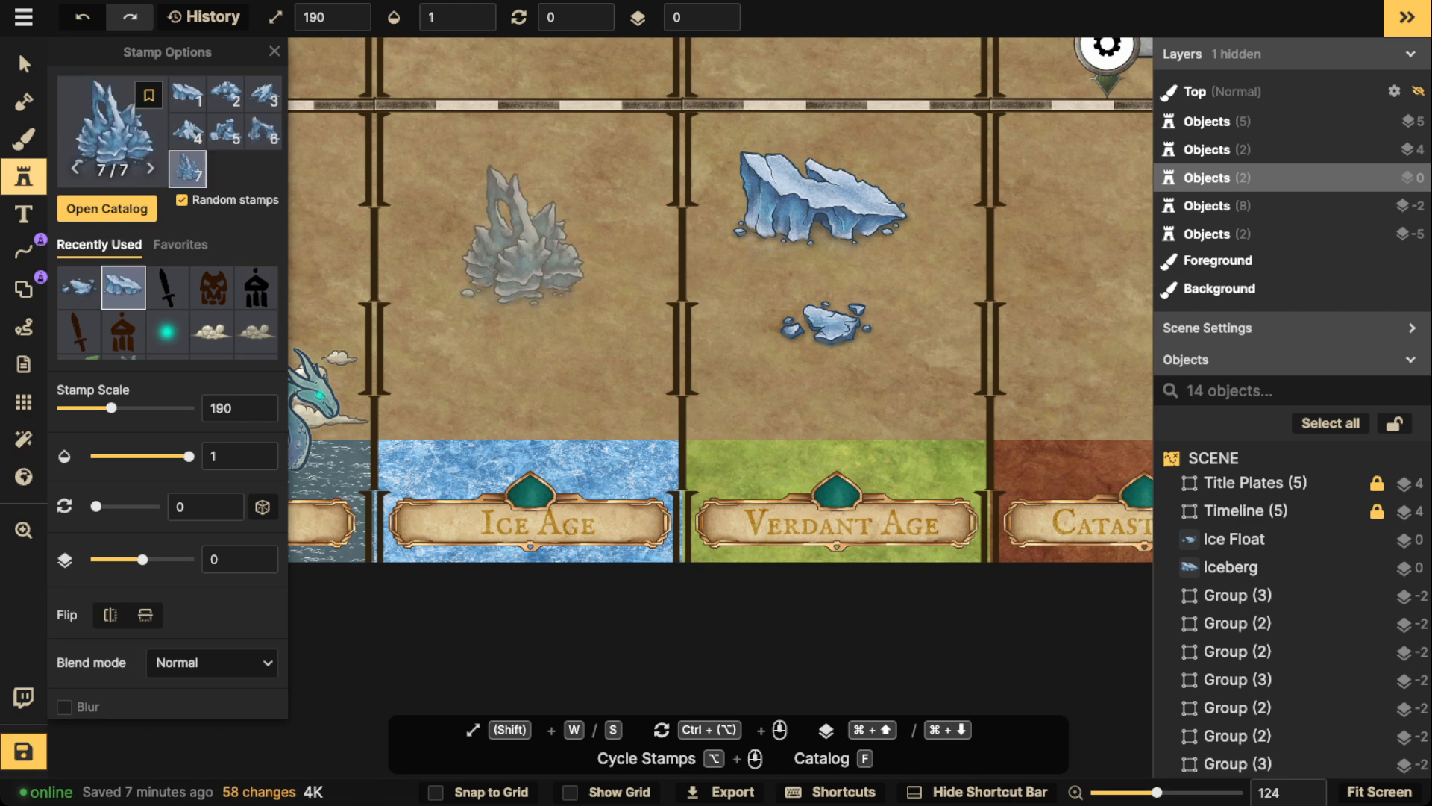
key("w")
key("w")
key("w")
key("w")
key("w")
left_click(501, 417)
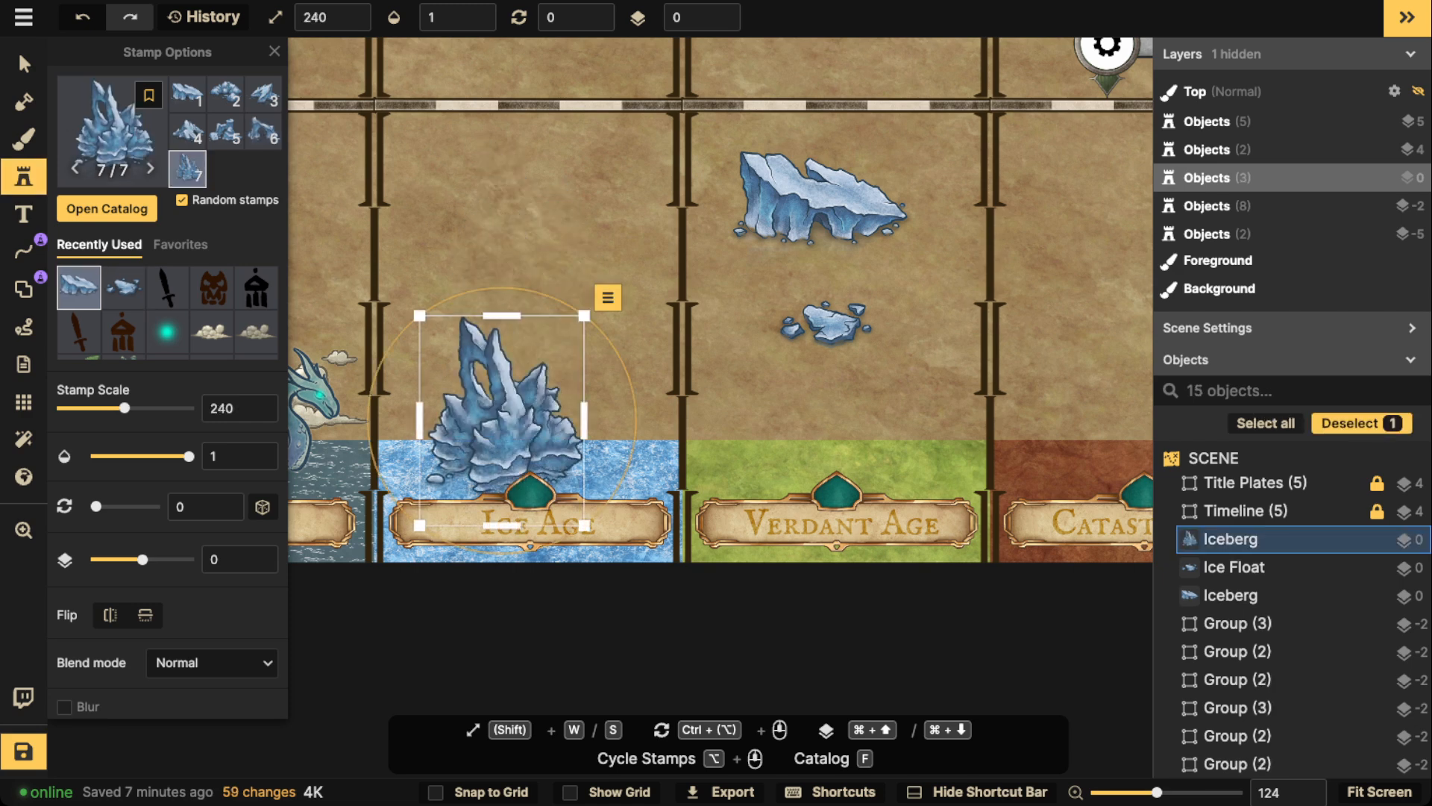
Reduce the spiky iceberg to scale 210 and shift it slightly left above the Ice Age title plate.
key("1")
key("s")
key("s")
key("s")
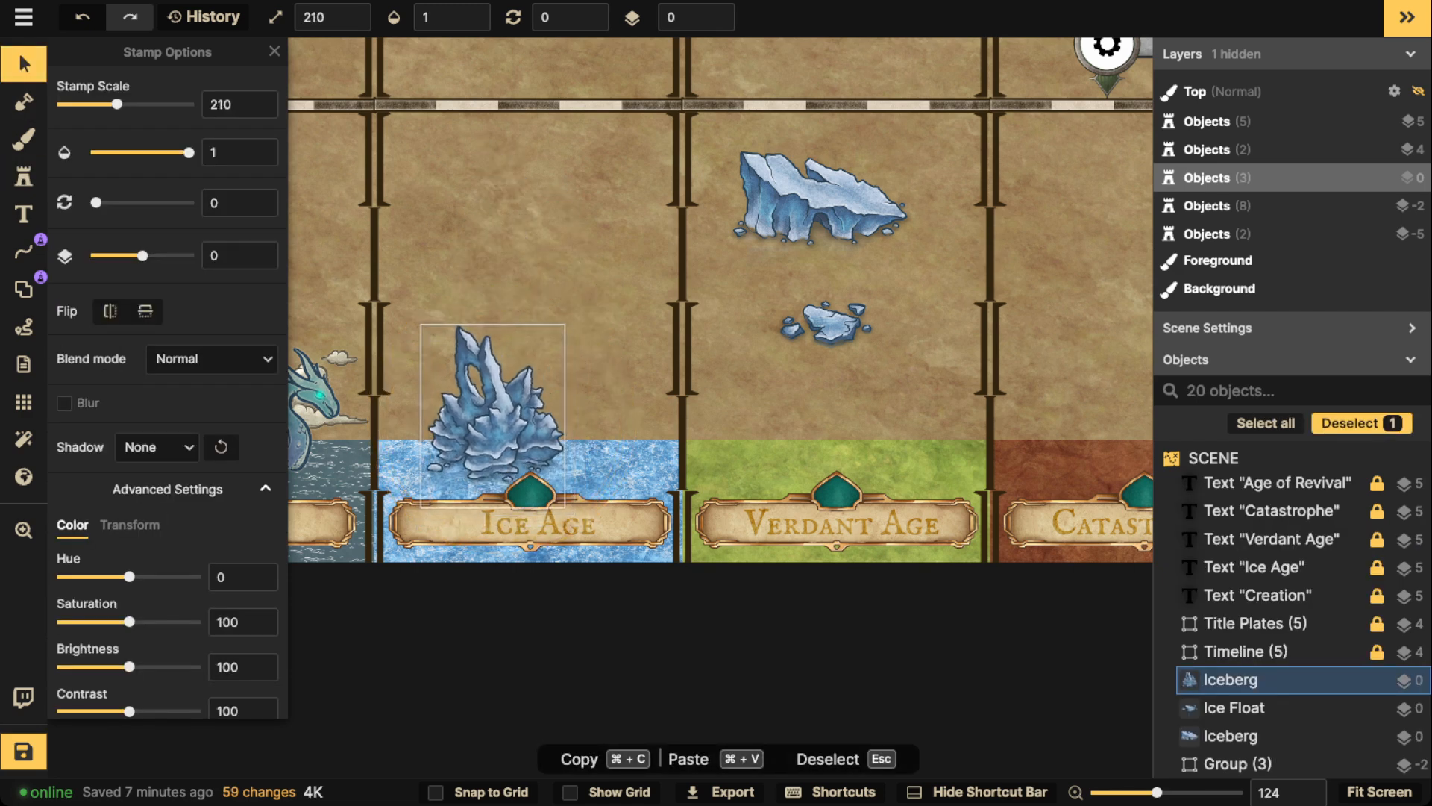
left_click_drag(555, 429, 491, 422)
key("Escape")
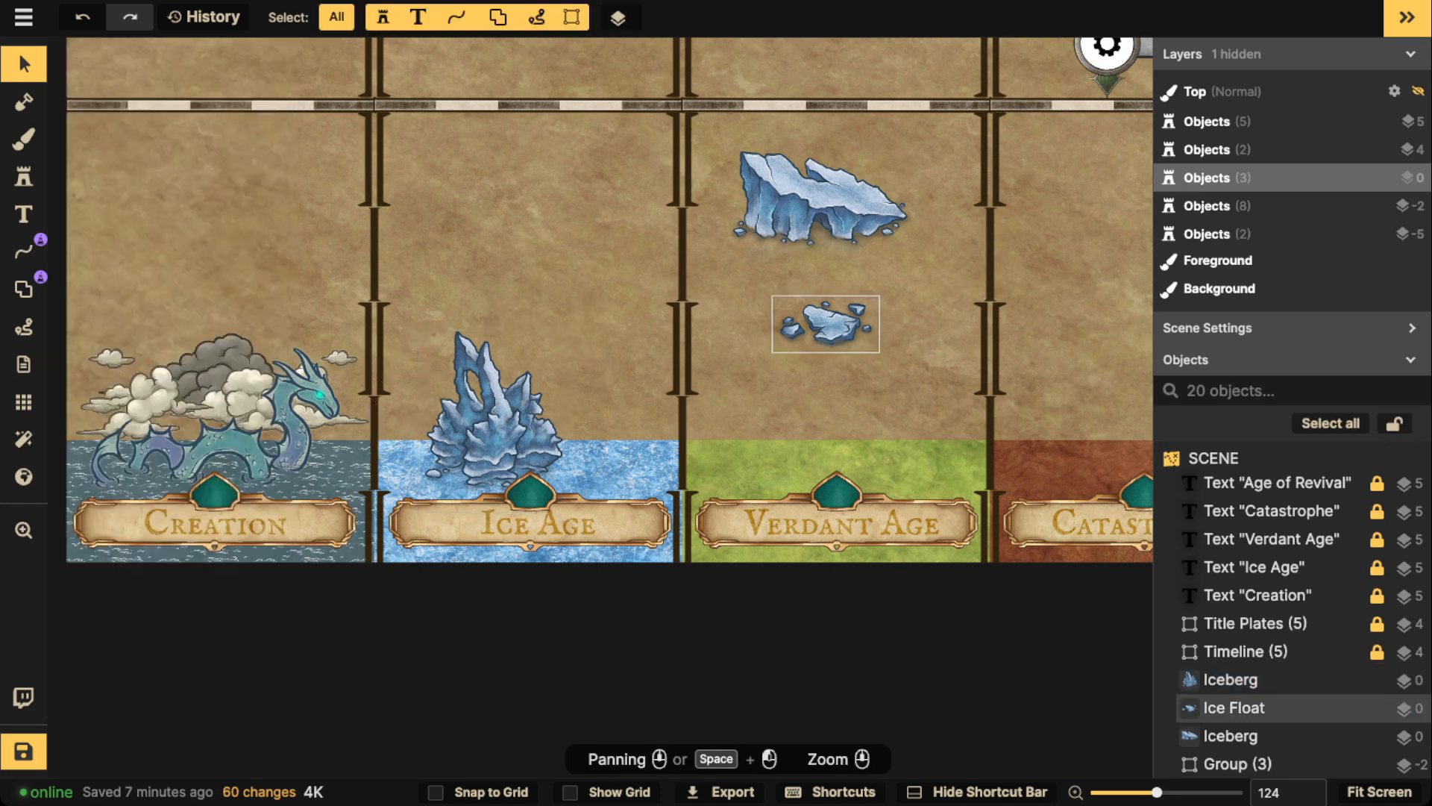
Move the flat iceberg from the Verdant Age column to the right side of the spiky iceberg and scale it down.
left_click(821, 201)
left_click_drag(820, 201, 597, 466)
key("s")
key("s")
key("s")
key("s")
key("s")
key("s")
key("s")
key("s")
key("s")
key("w")
key("w")
Remove the ice float from the Verdant Age column and make the Ice Float stamp active for placement.
left_click(824, 323)
left_click_drag(825, 322, 438, 482)
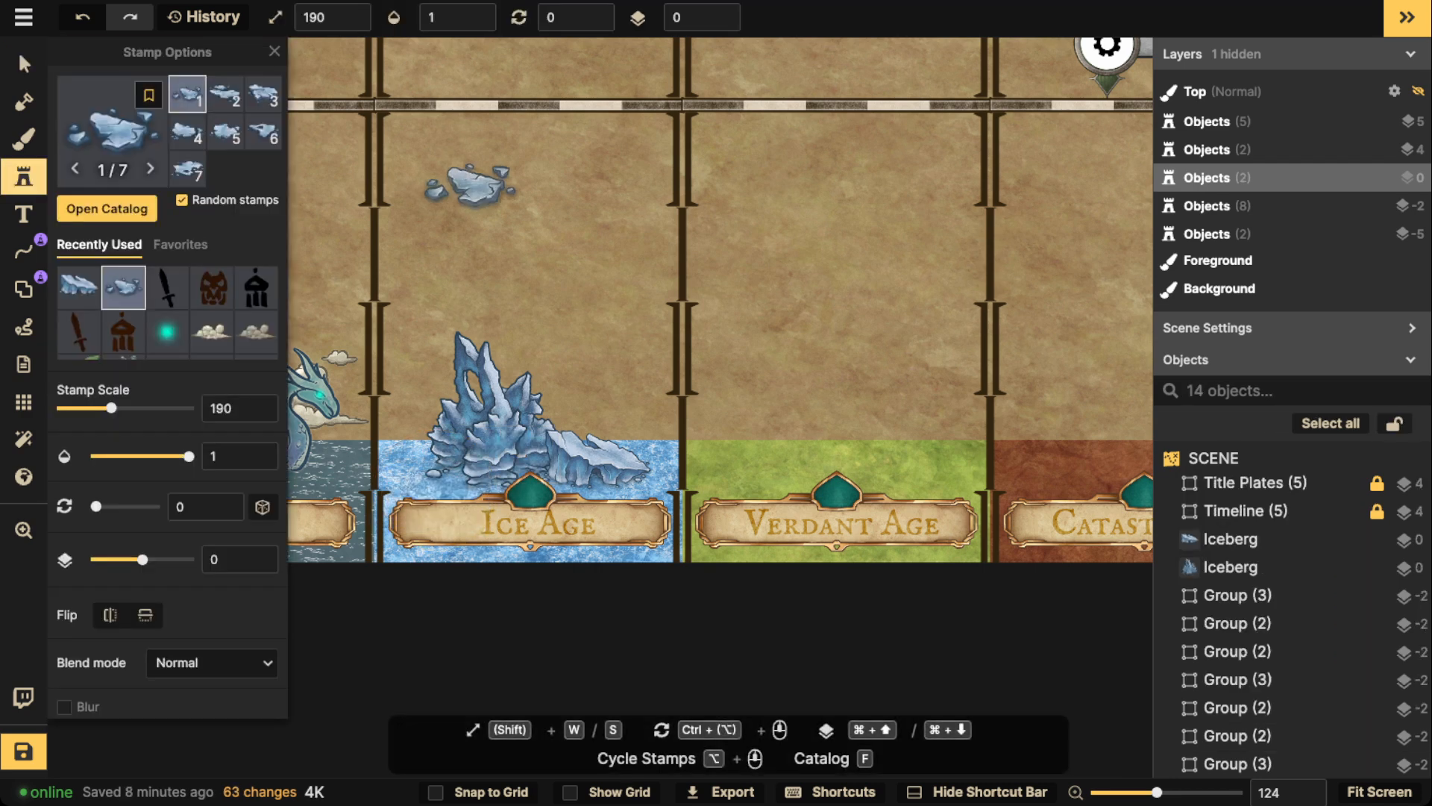
scroll(462, 186, "up", 2)
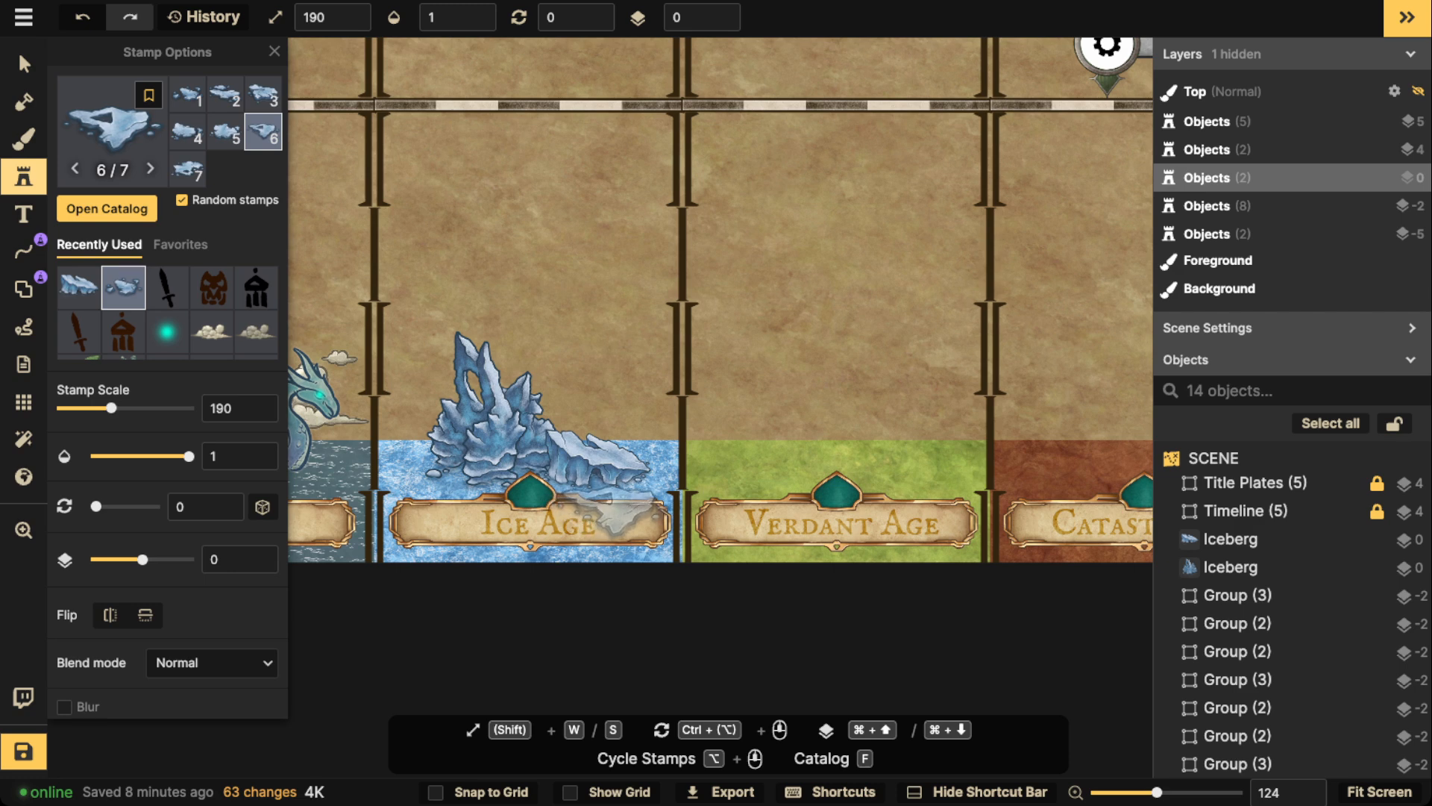
left_click(596, 521)
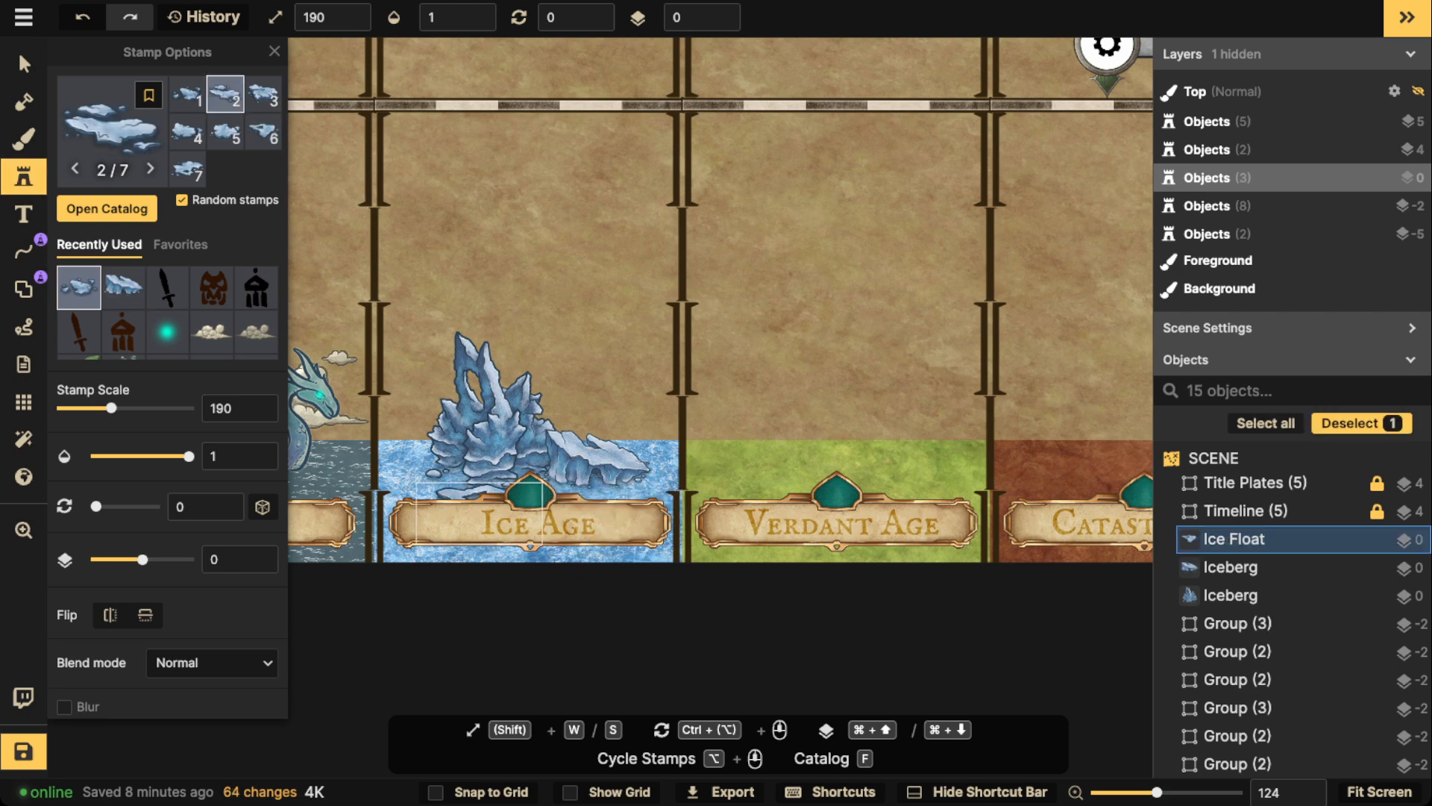
key("Delete")
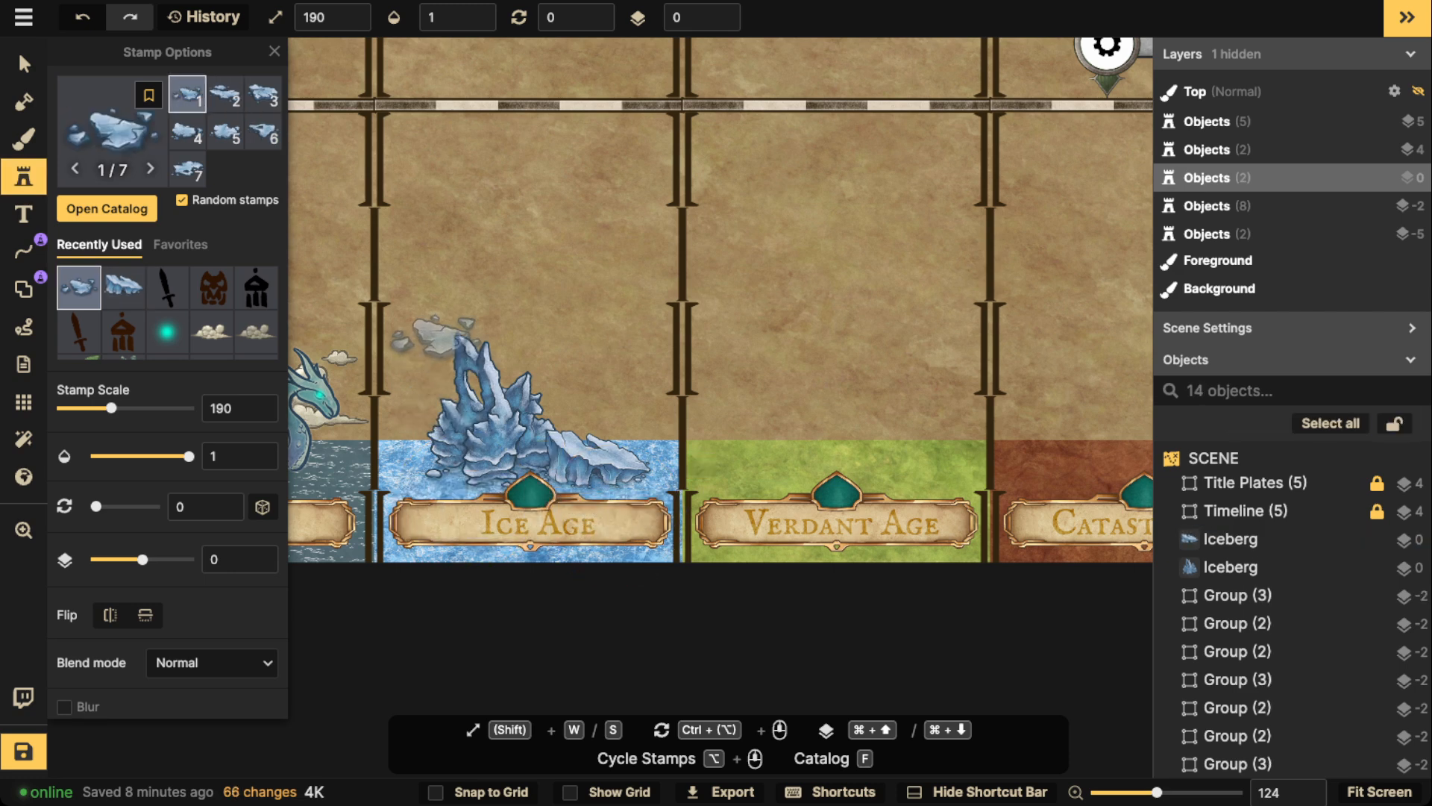
Place three different ice floats at scale 190 on the blue base around the Ice Age title plate.
left_click(439, 507)
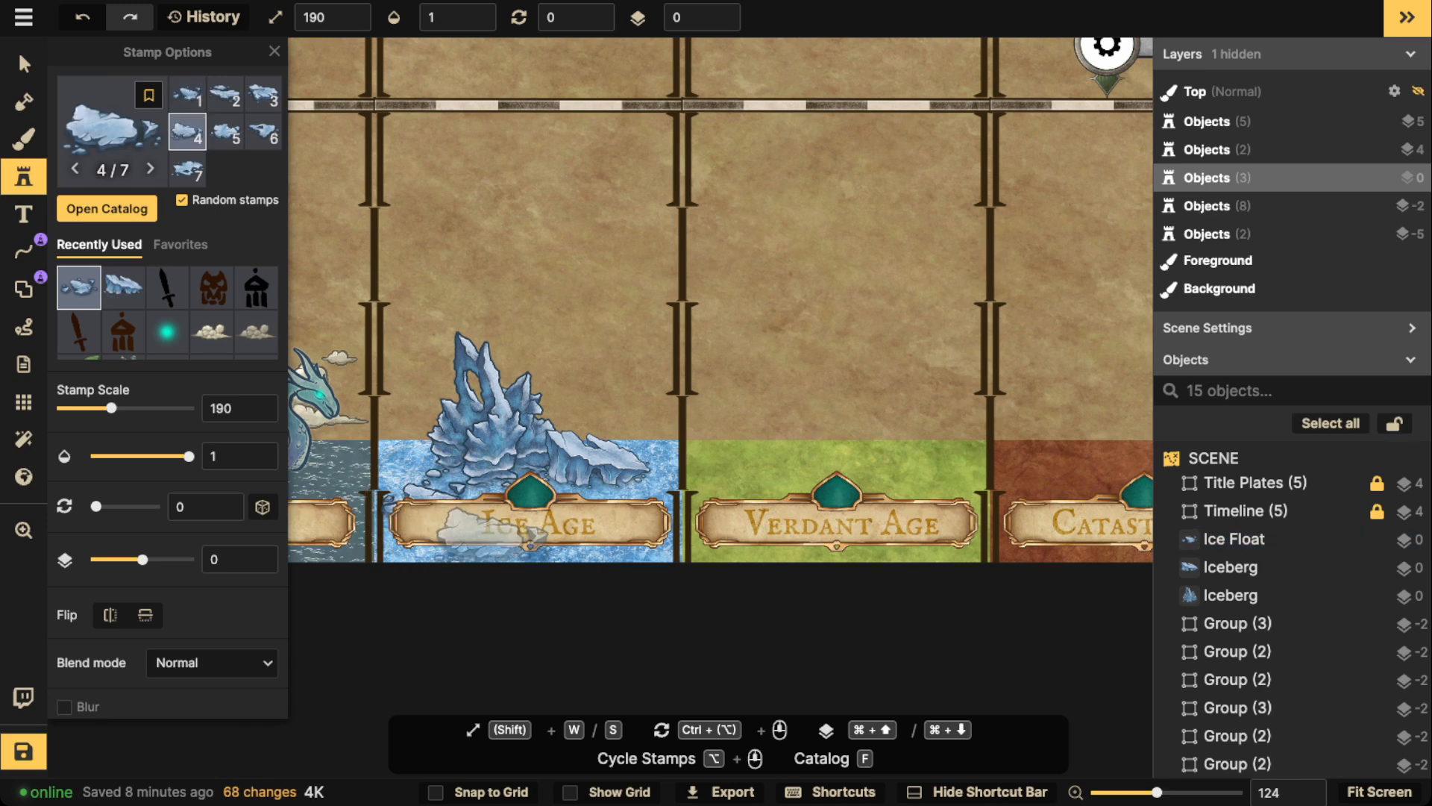
left_click(489, 526)
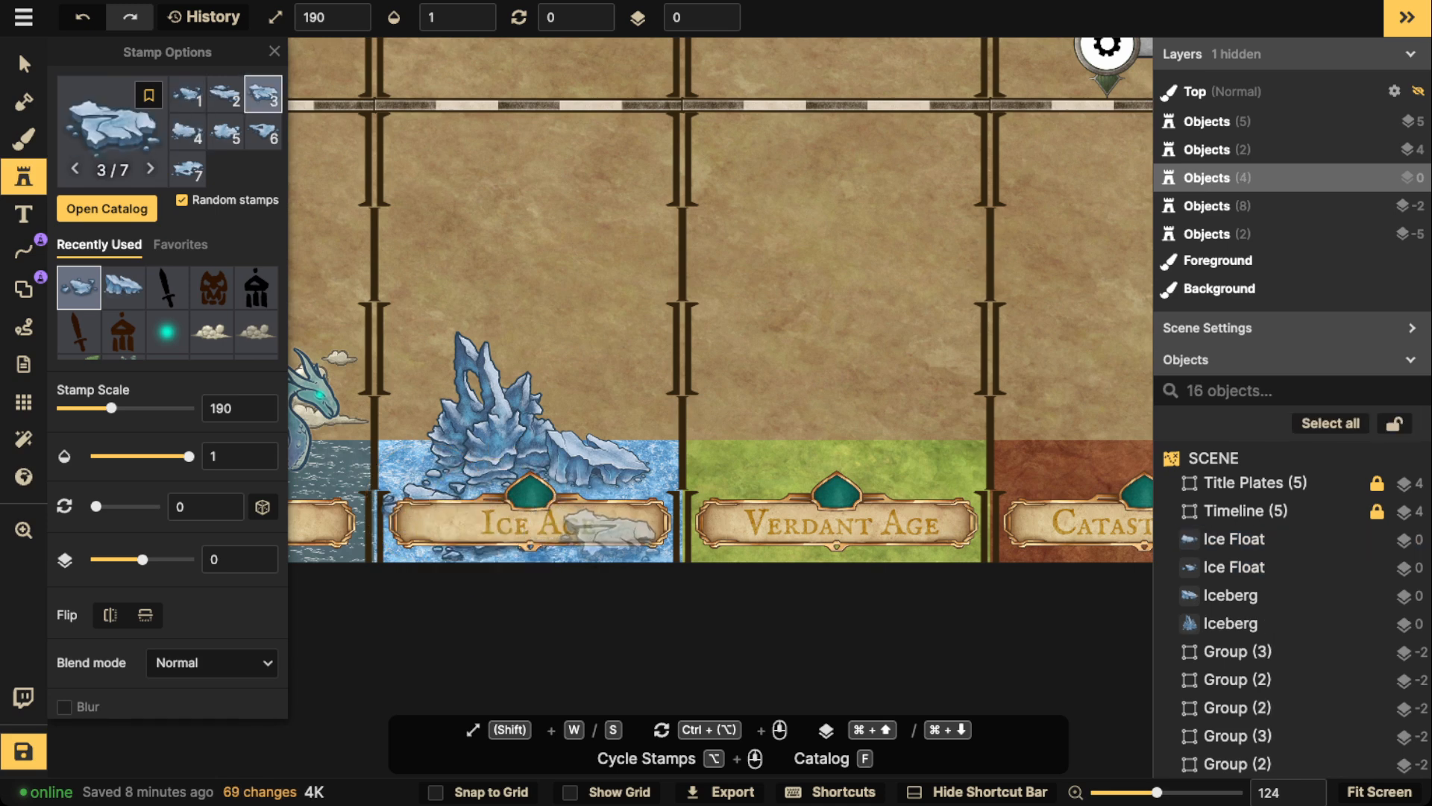
left_click(609, 538)
key("Escape")
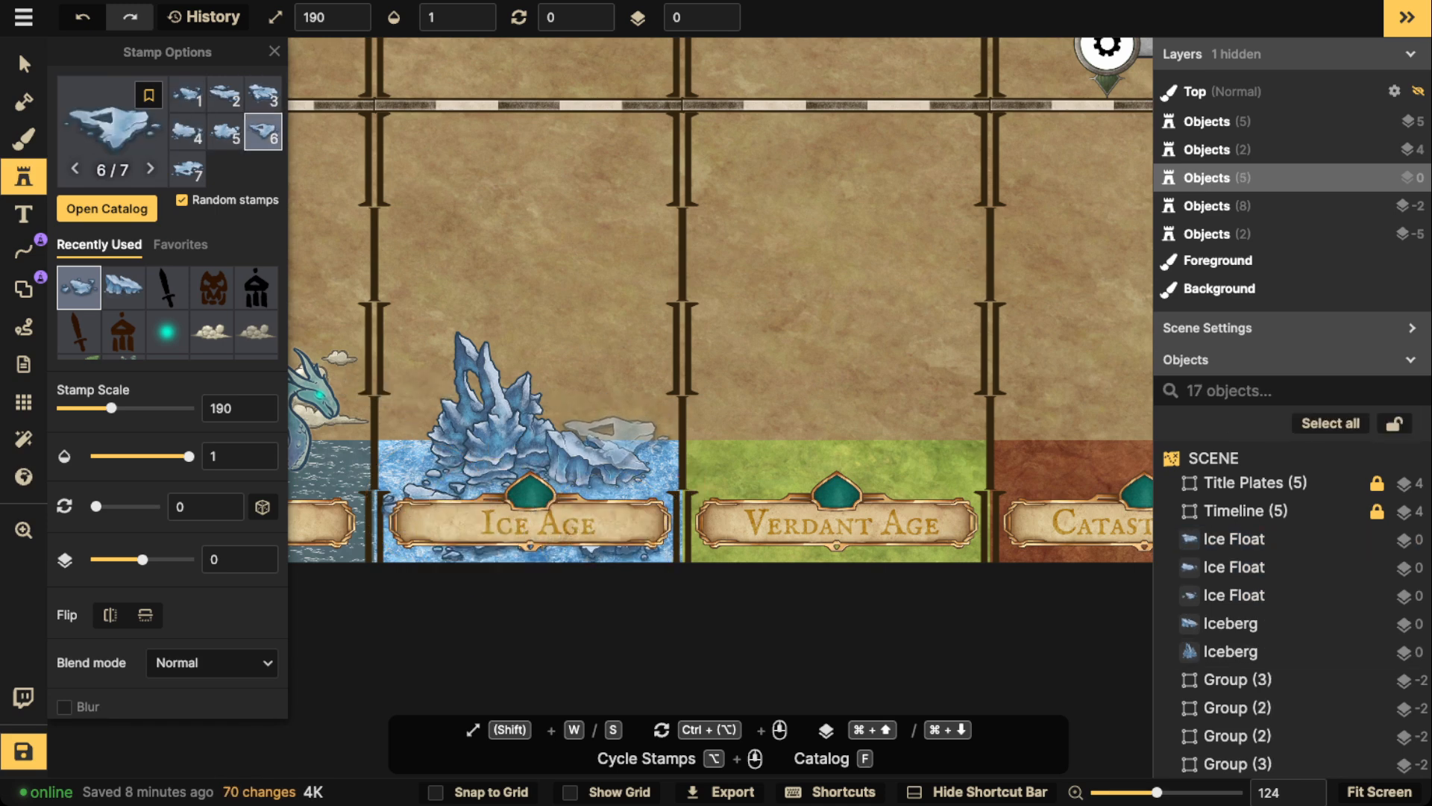
left_click(613, 450)
key("v")
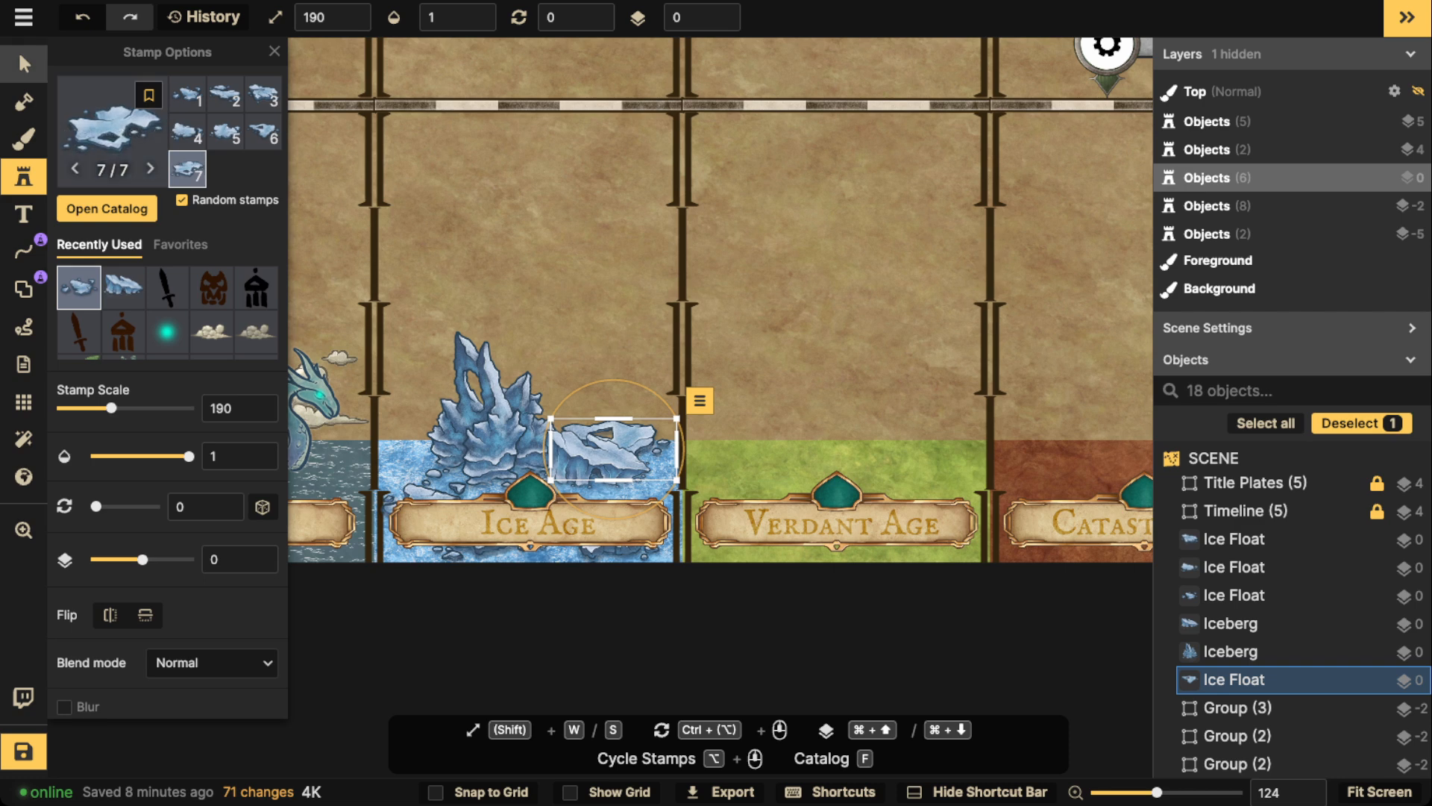
left_click_drag(129, 666, 104, 666)
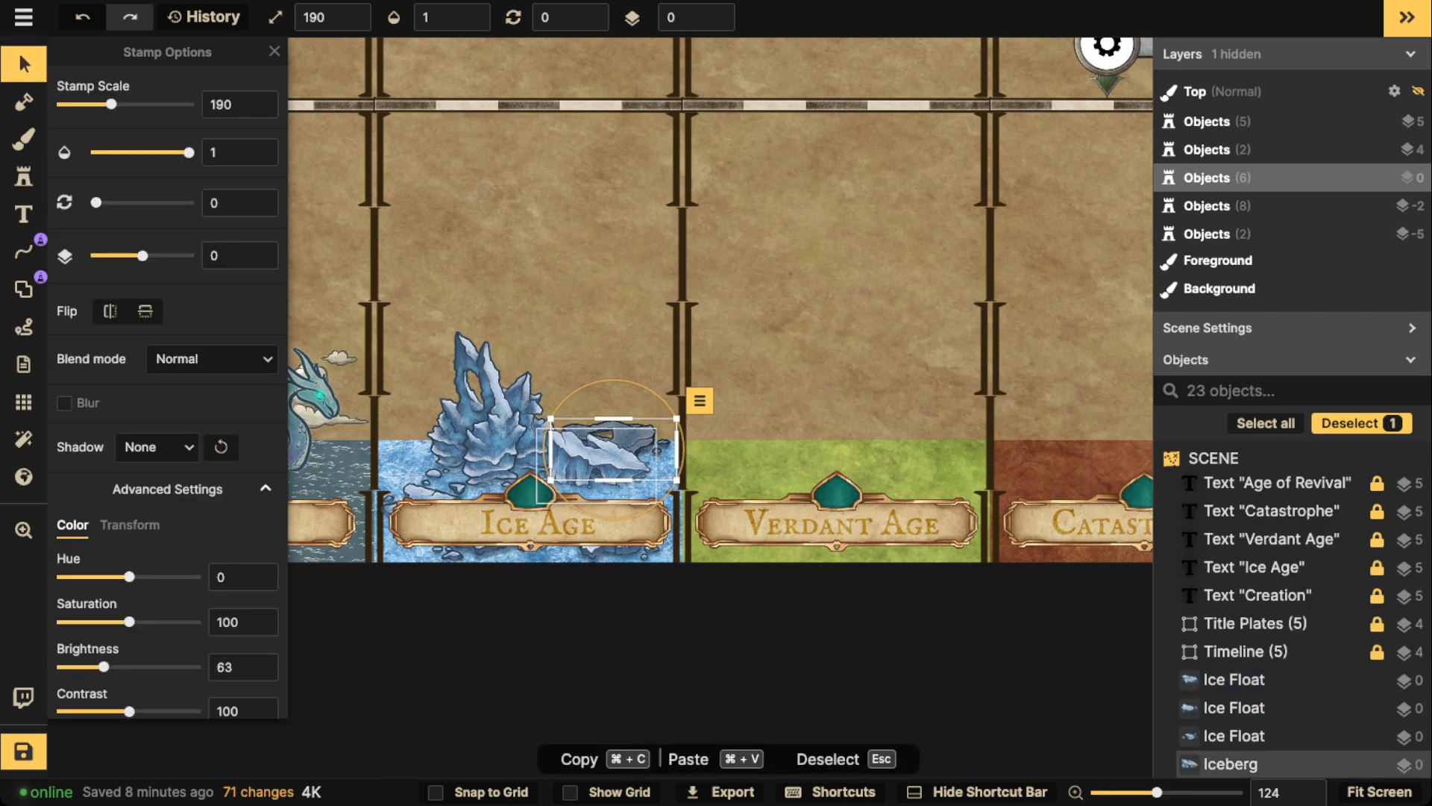
left_click_drag(550, 479, 564, 473)
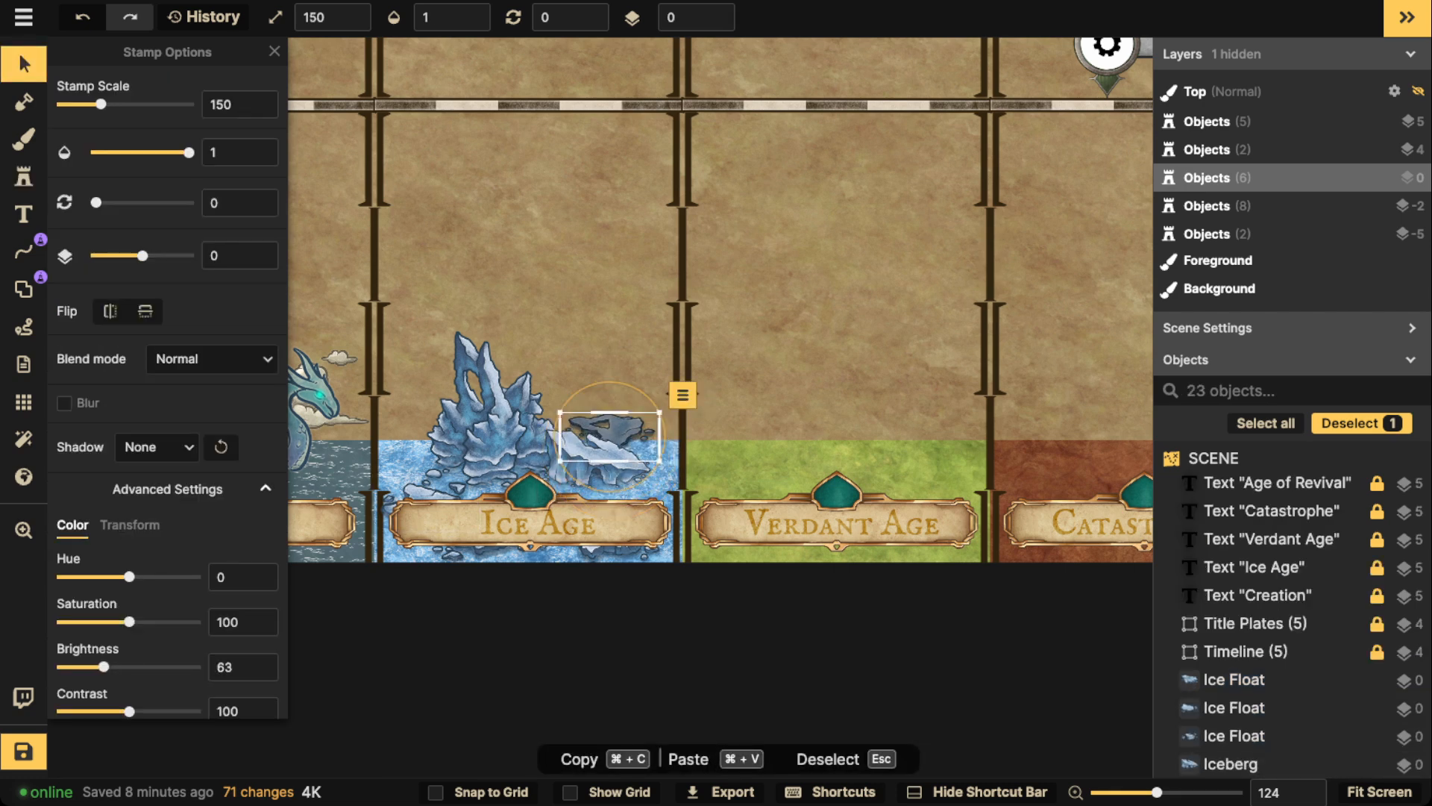
key("Delete")
Place iceberg variant 5 of 7 at scale 140 behind the flat iceberg in the Ice Age column.
left_click(491, 422)
key("s")
scroll(585, 317, "up", 2)
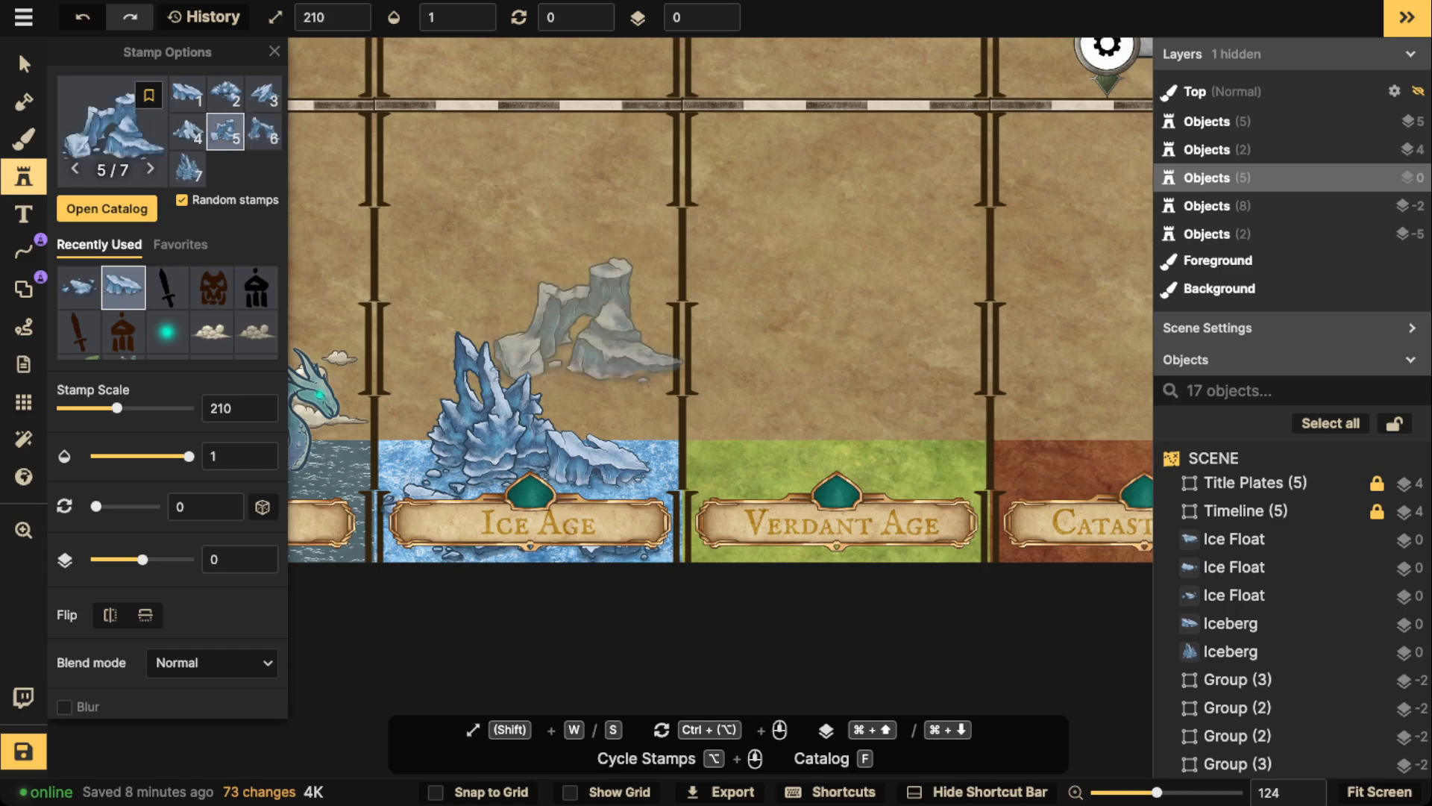
key("s")
key("s")
key("s")
key("s")
key("s")
key("s")
key("s")
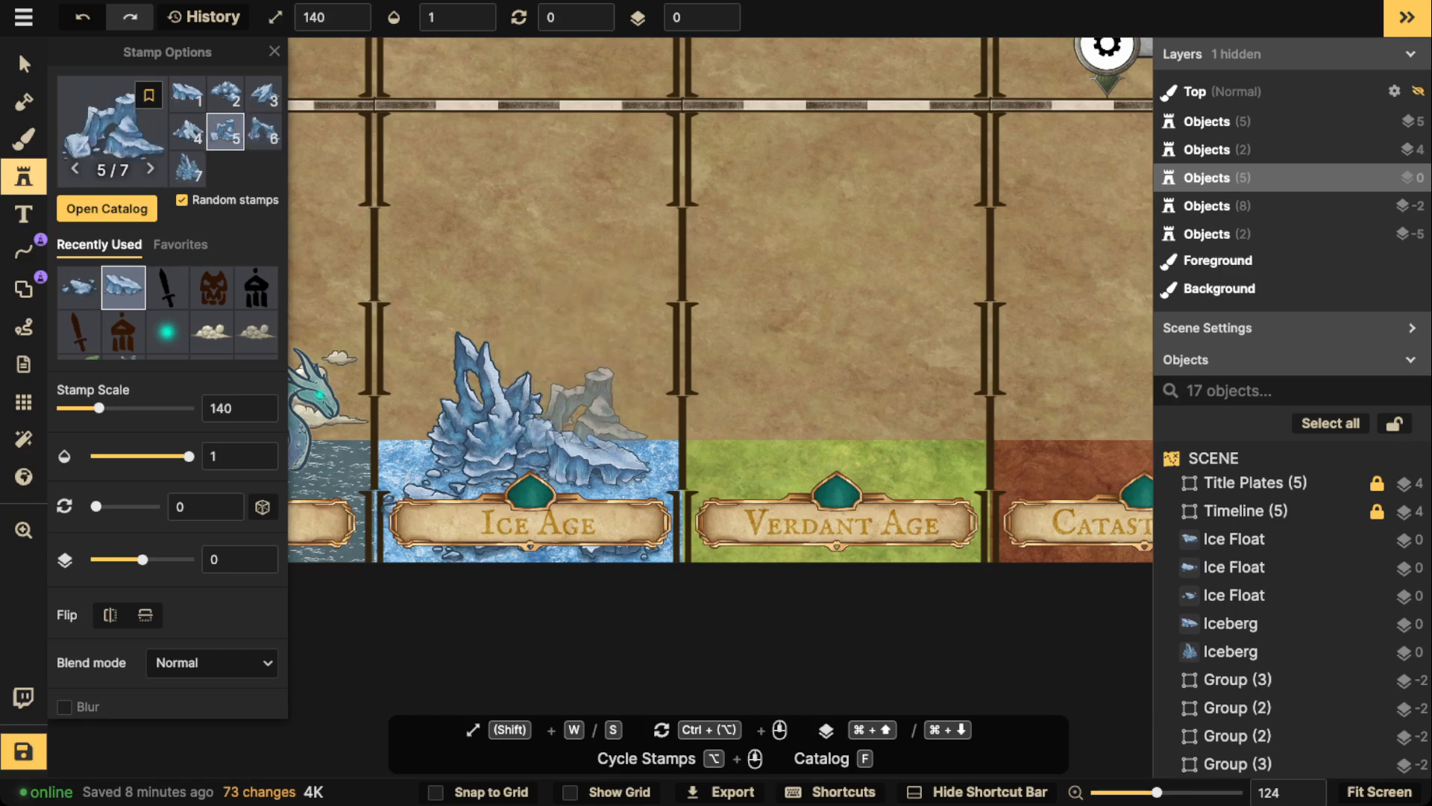
left_click(583, 415)
key("v")
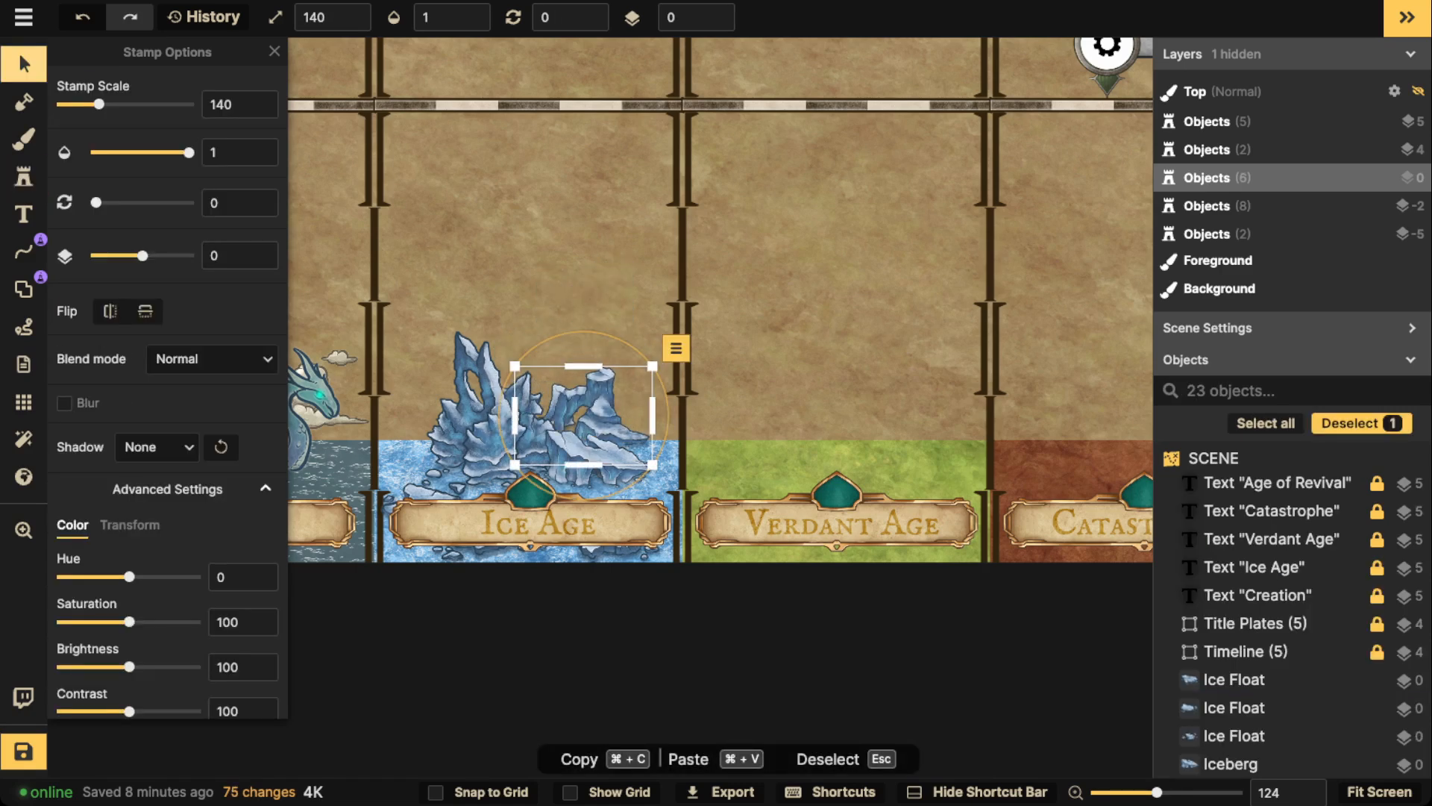
Darken the rear iceberg in the Ice Age column, then shift the flat and spiky icebergs slightly closer together.
left_click_drag(129, 666, 109, 666)
left_click_drag(583, 415, 605, 466)
left_click(594, 459)
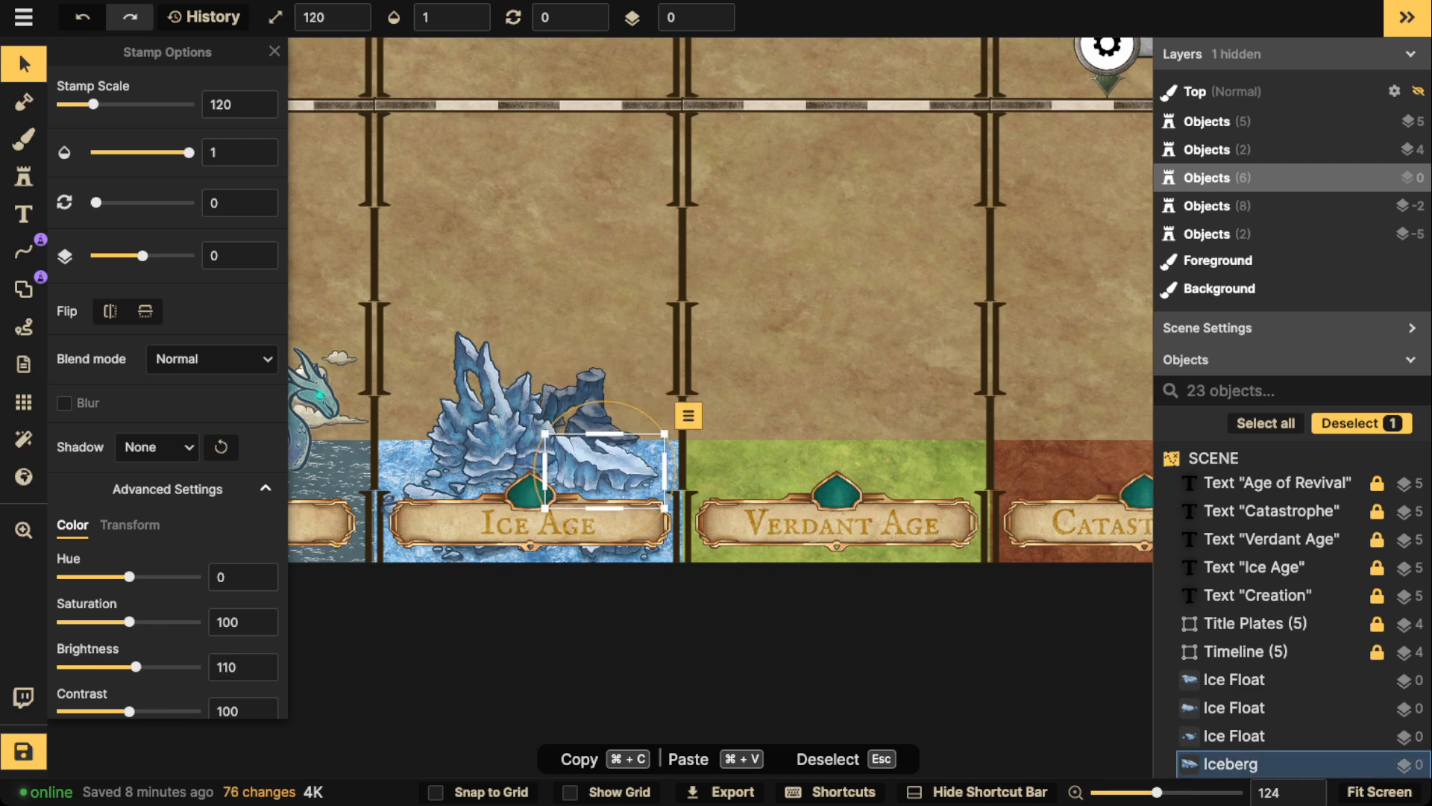
left_click_drag(604, 466, 584, 468)
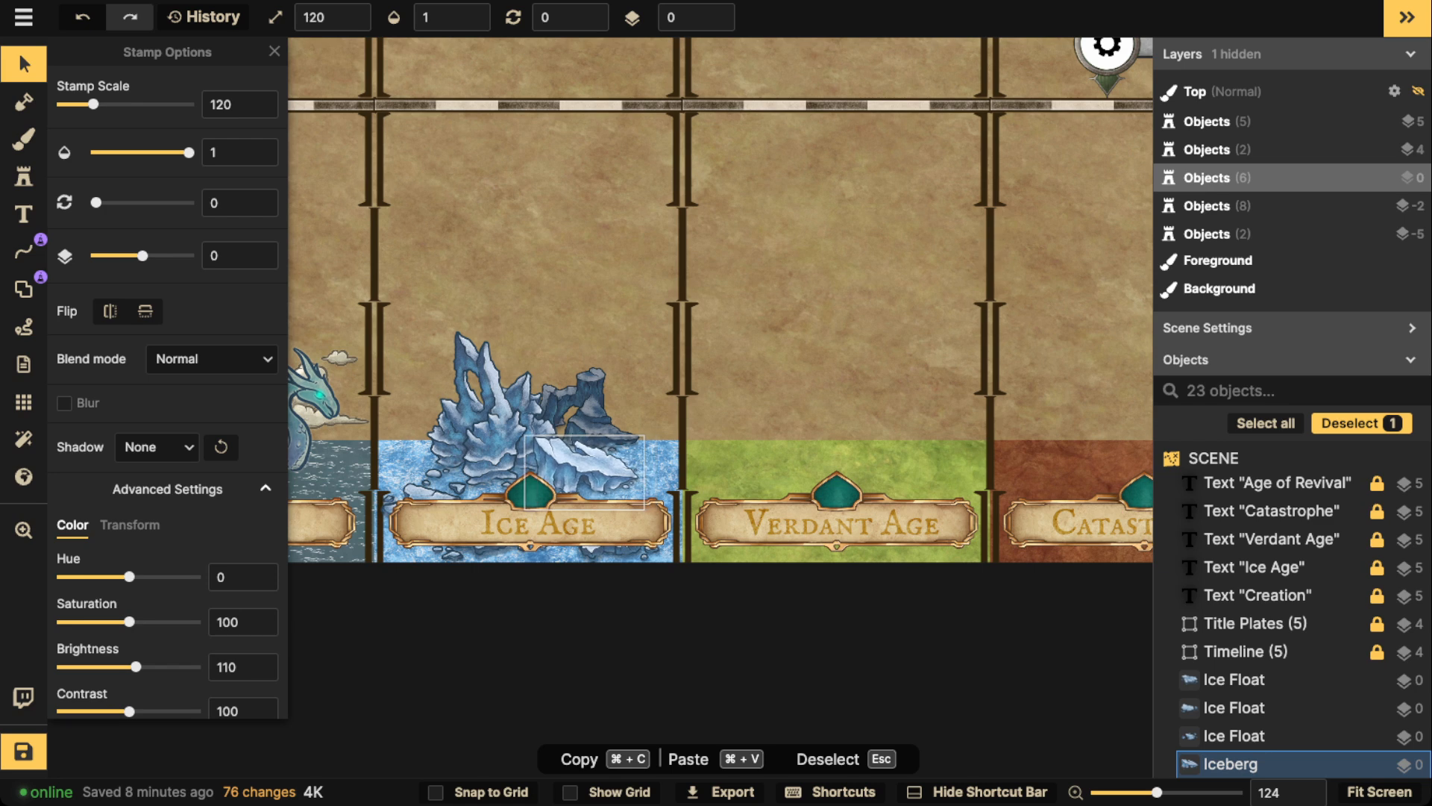
left_click_drag(498, 432, 502, 432)
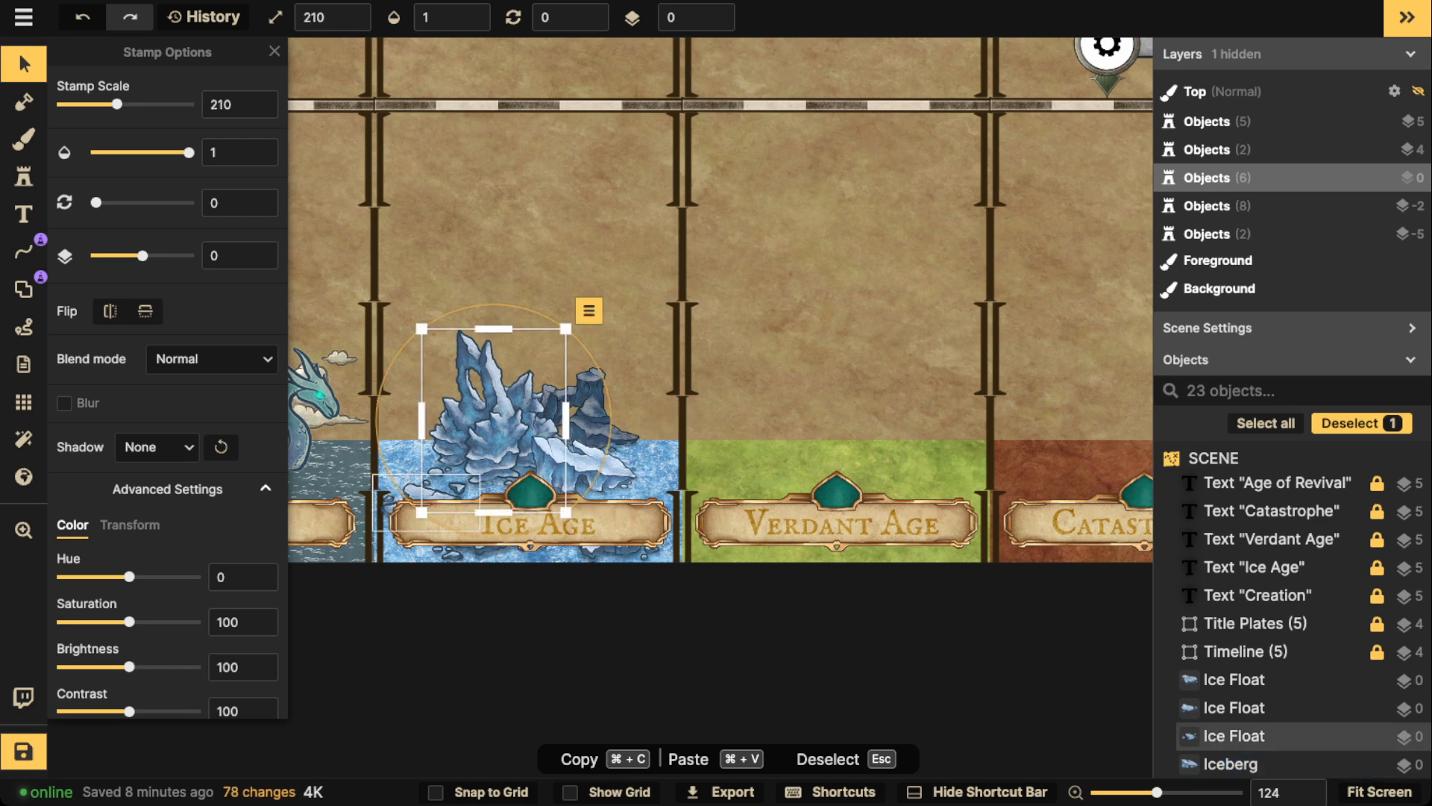
left_click(426, 503)
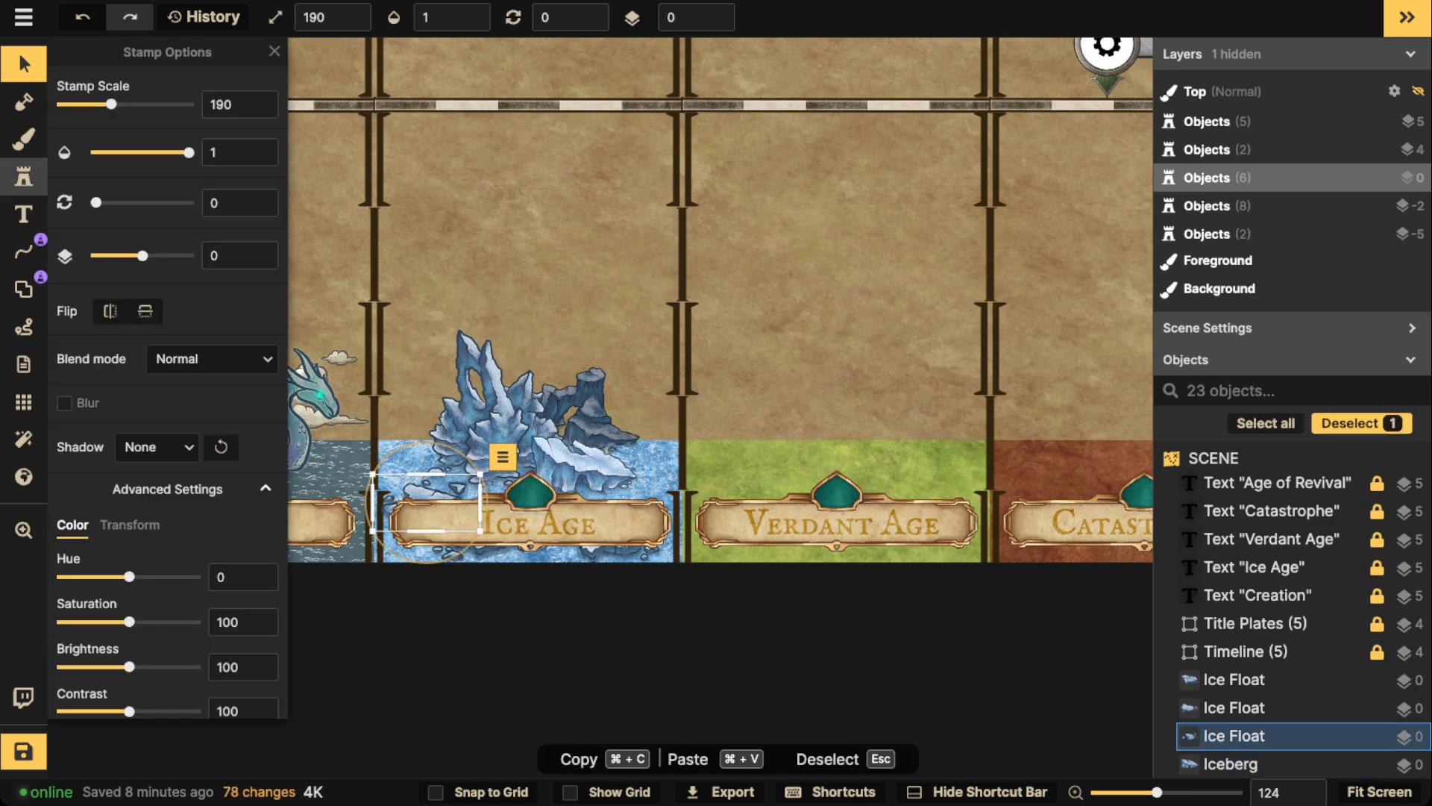
Choose the Snowy Floating Rocks stamp from the Fantasy World catalog and place five random rocks around the icebergs at scale 90.
left_click(23, 176)
left_click(112, 149)
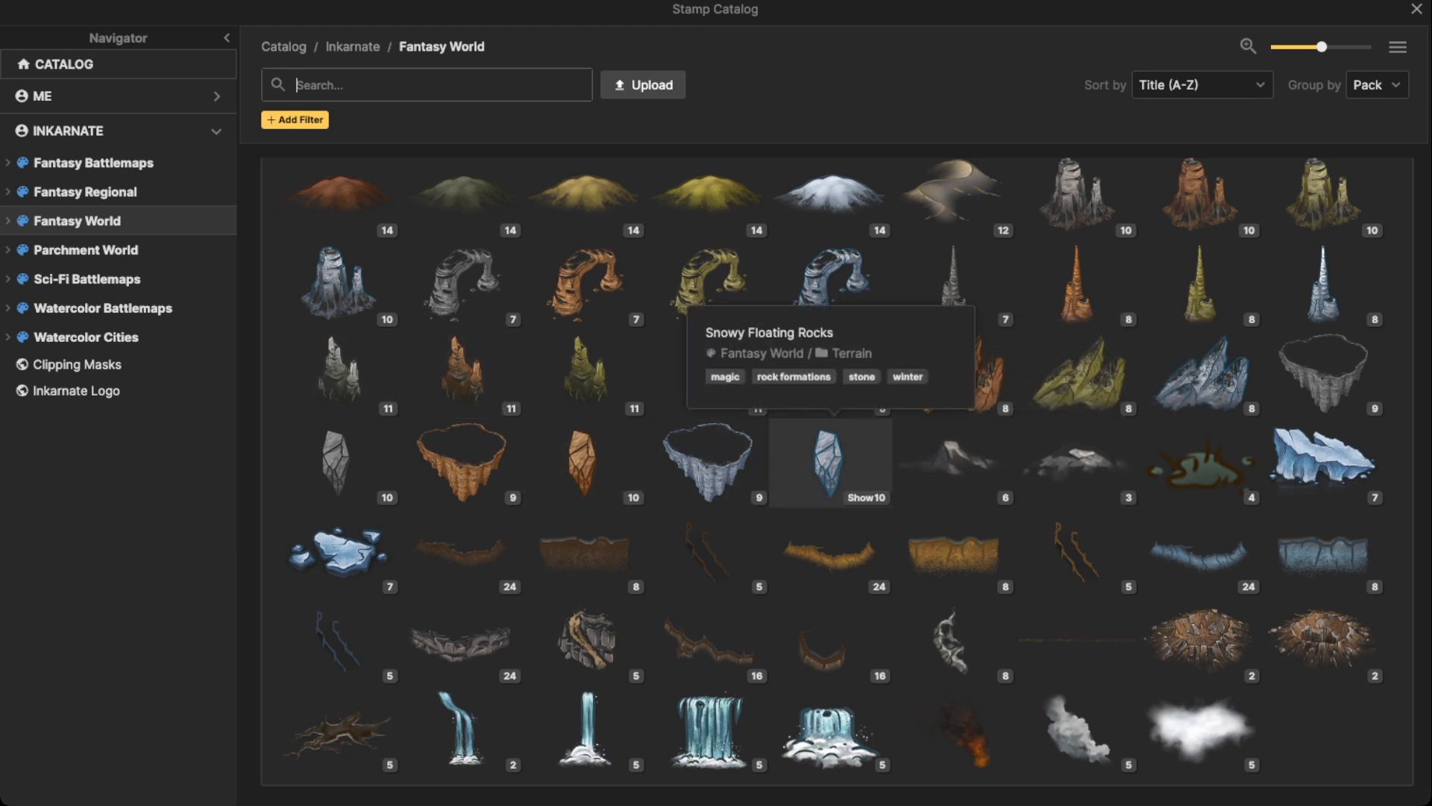
left_click(828, 462)
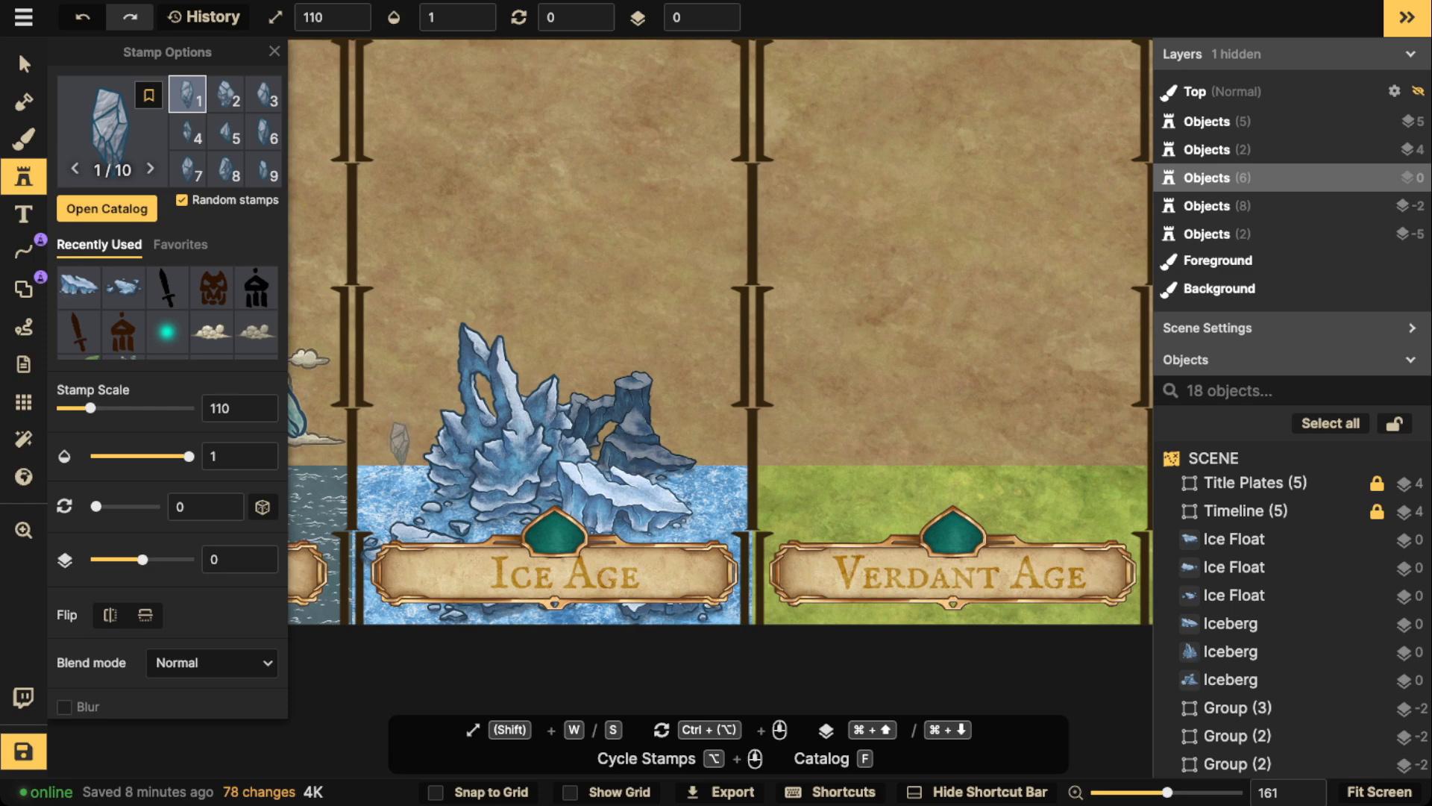
left_click(436, 391)
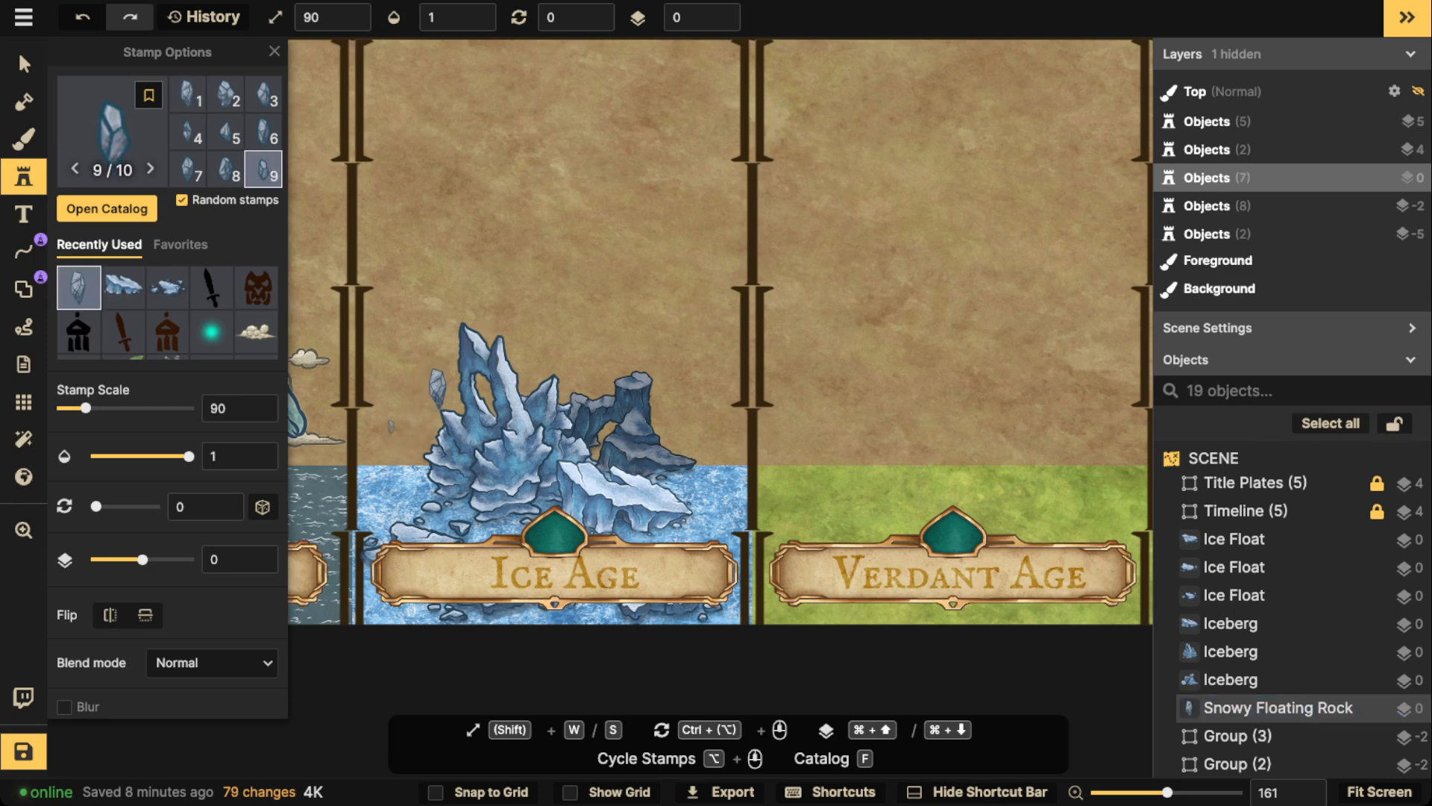
left_click(390, 427)
left_click(679, 415)
left_click(712, 462)
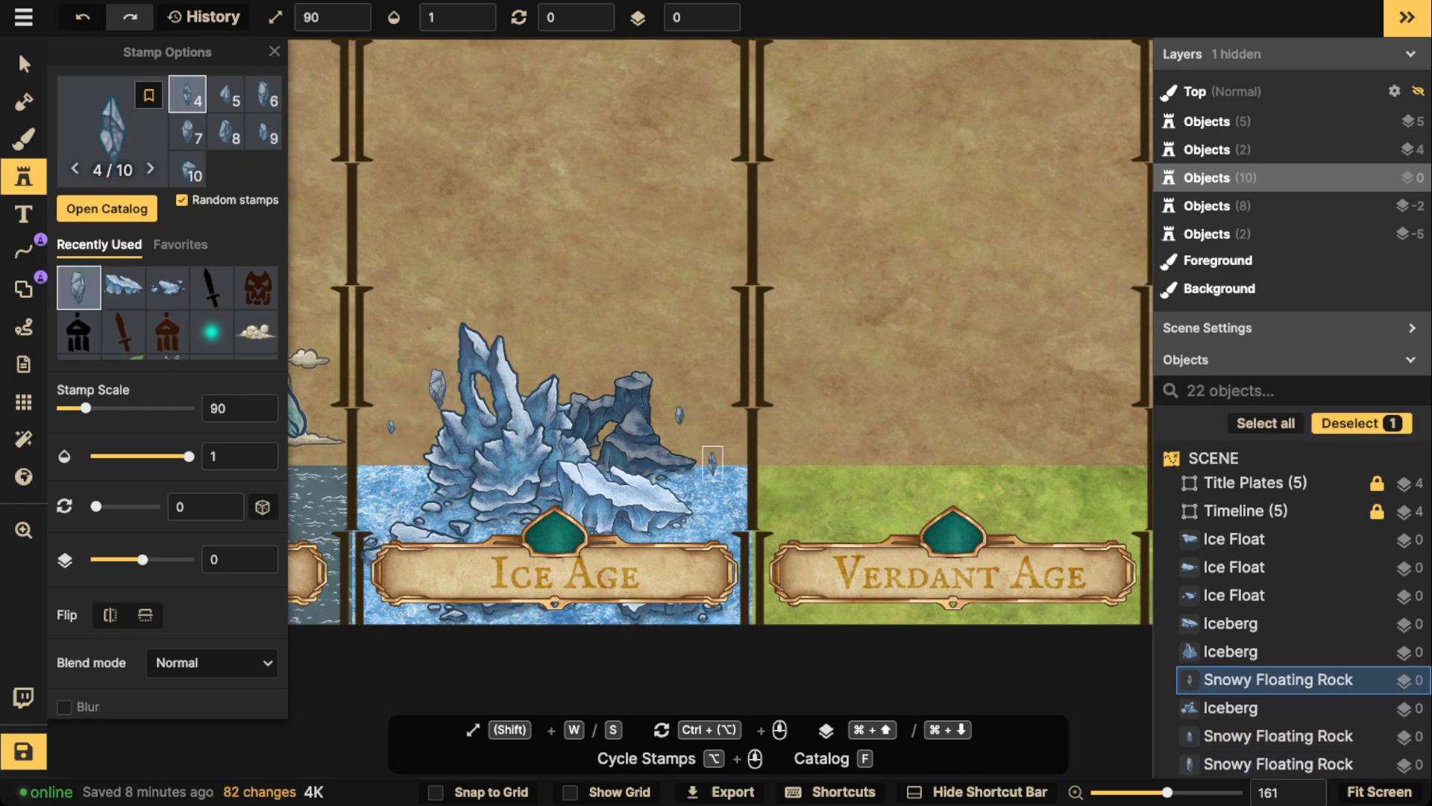
left_click(714, 385)
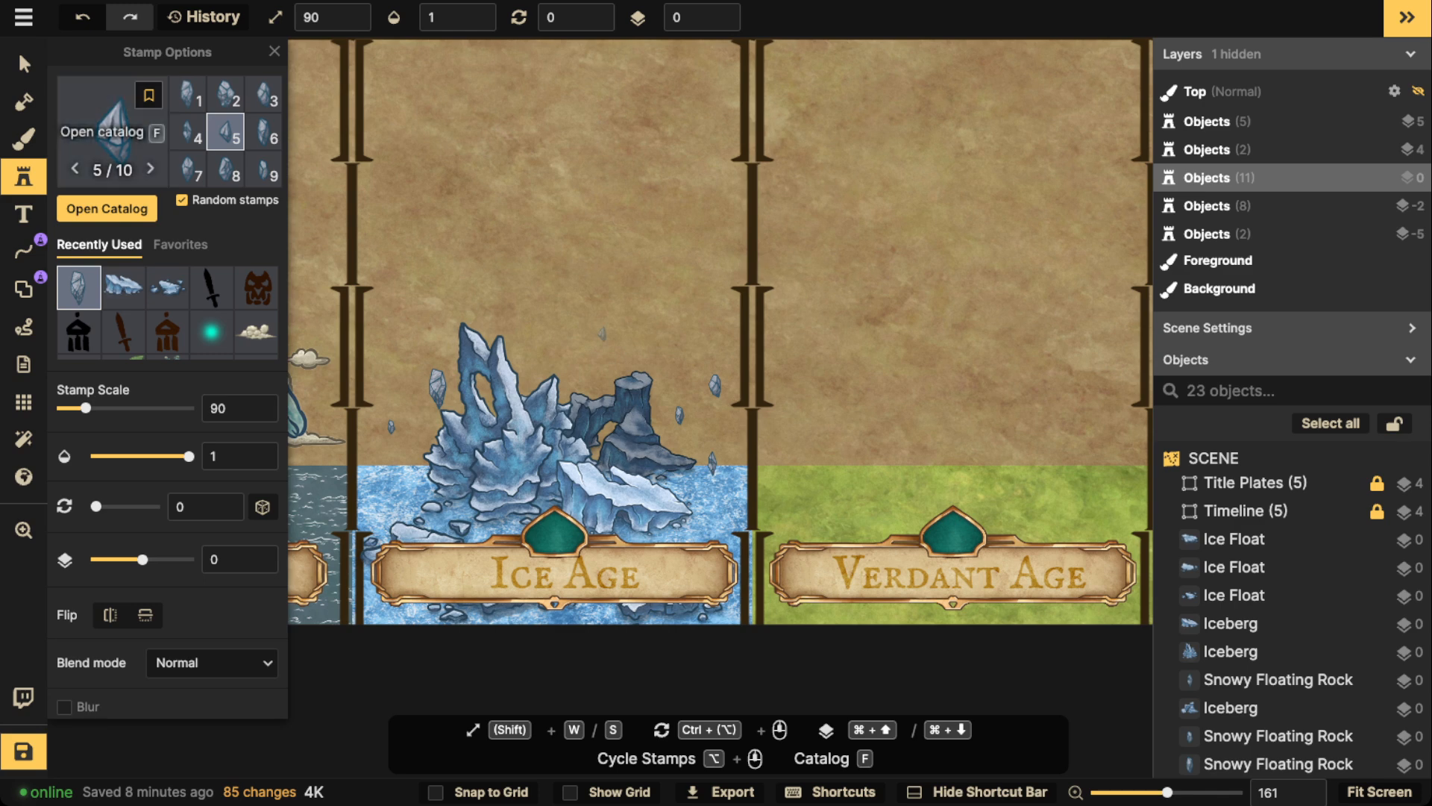
Select all floating rocks from this stamp set and give them scale 150, layer 2 and brightness 118.
left_click(23, 63)
left_click(437, 388)
left_click(478, 345)
mouse_move(522, 377)
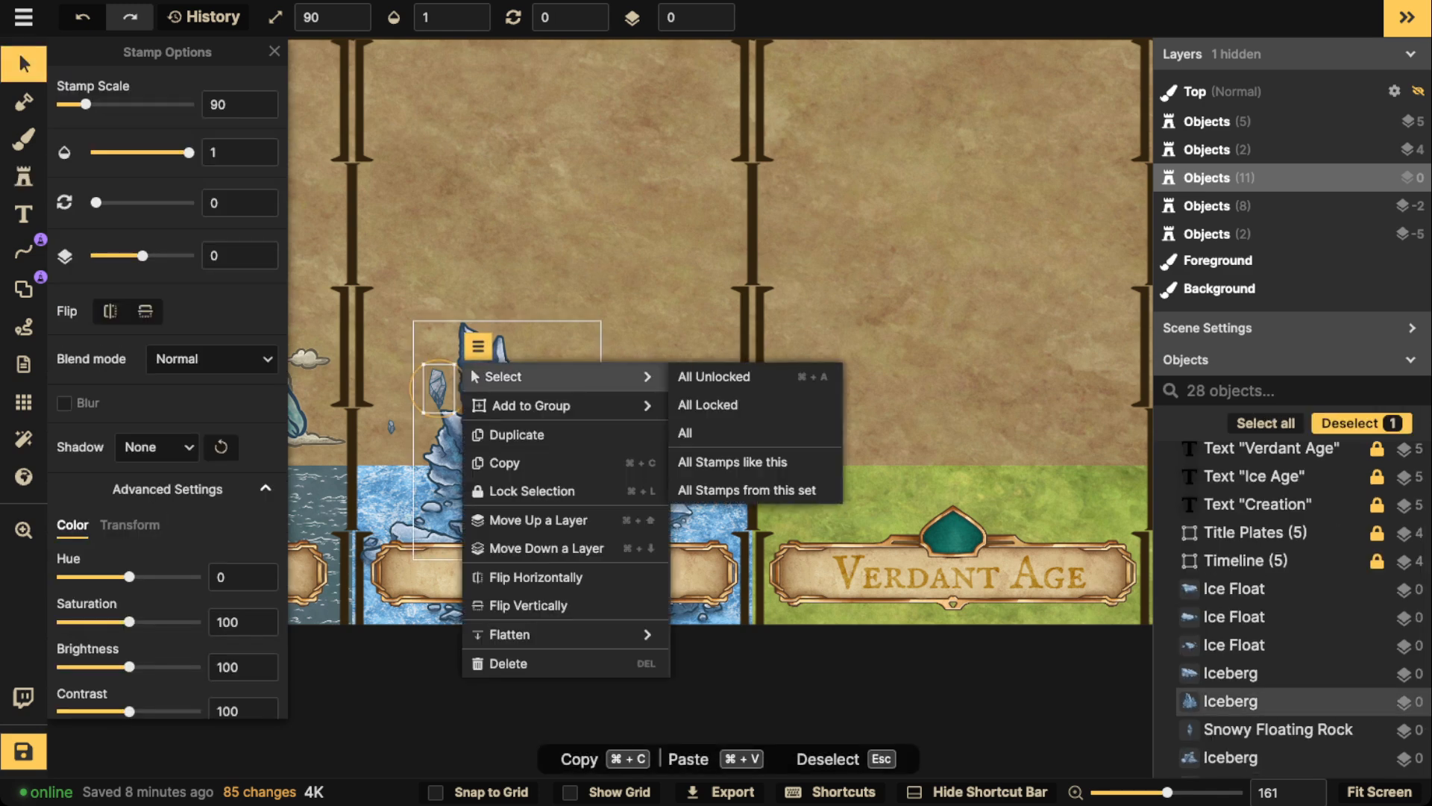
left_click(746, 489)
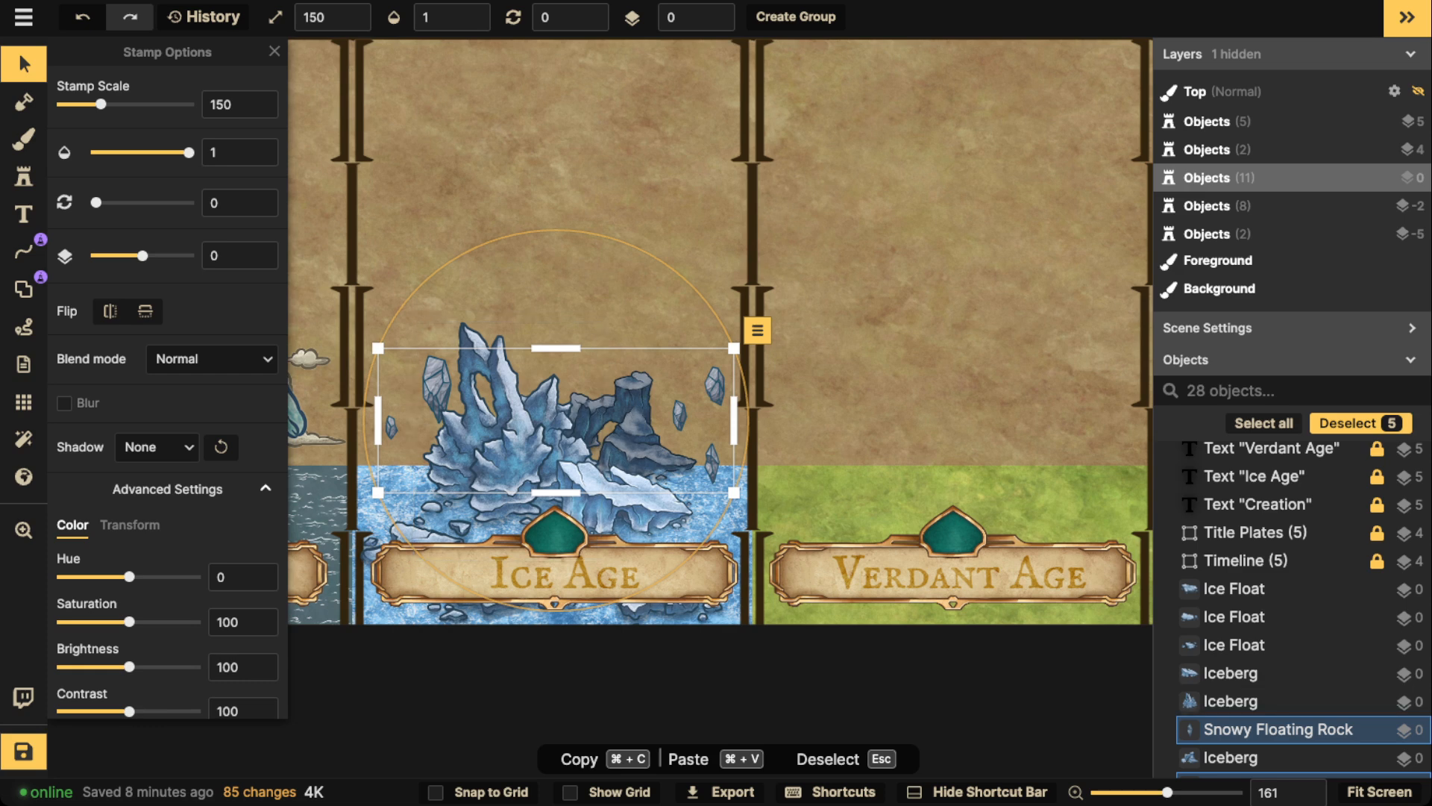
left_click(717, 11)
left_click(717, 11)
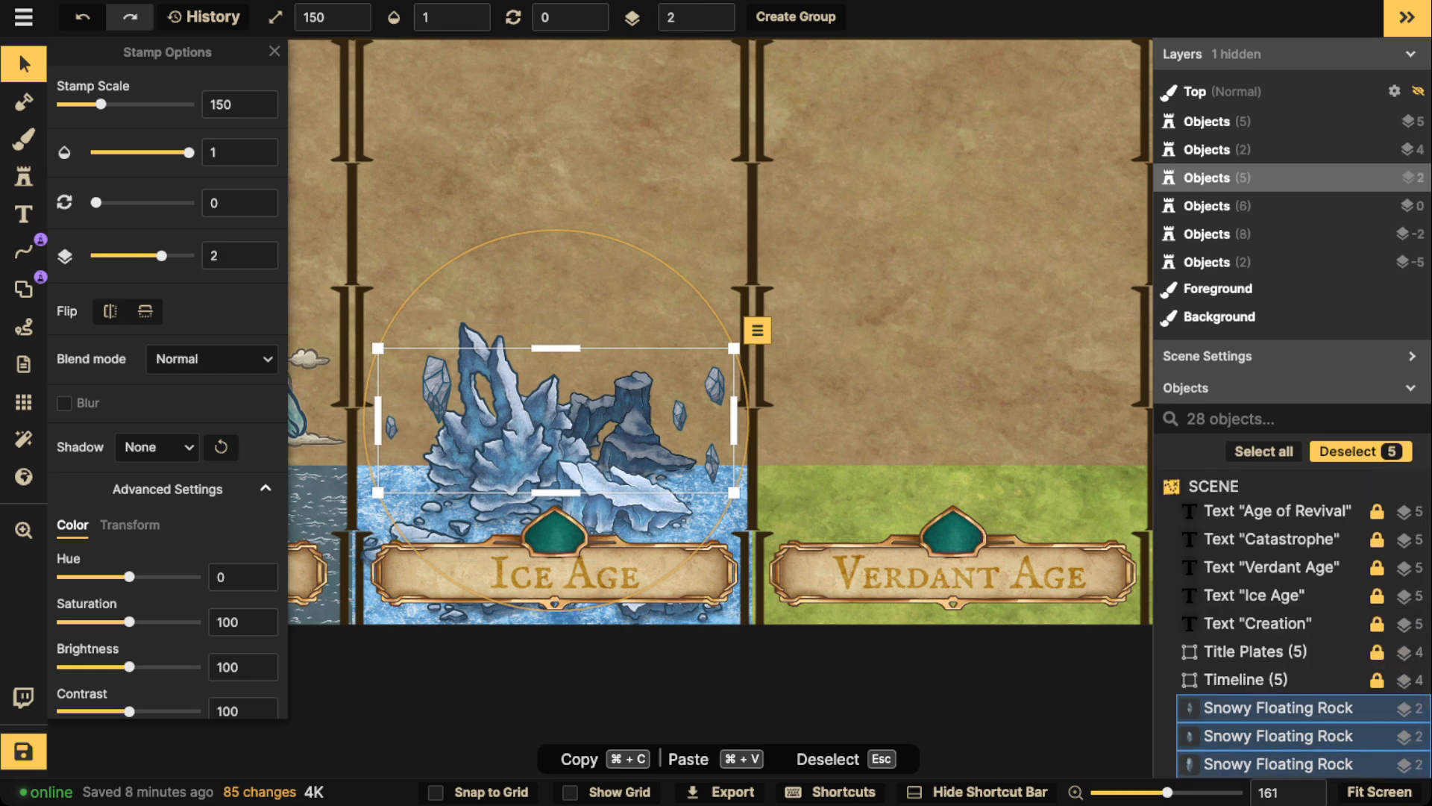
key("Escape")
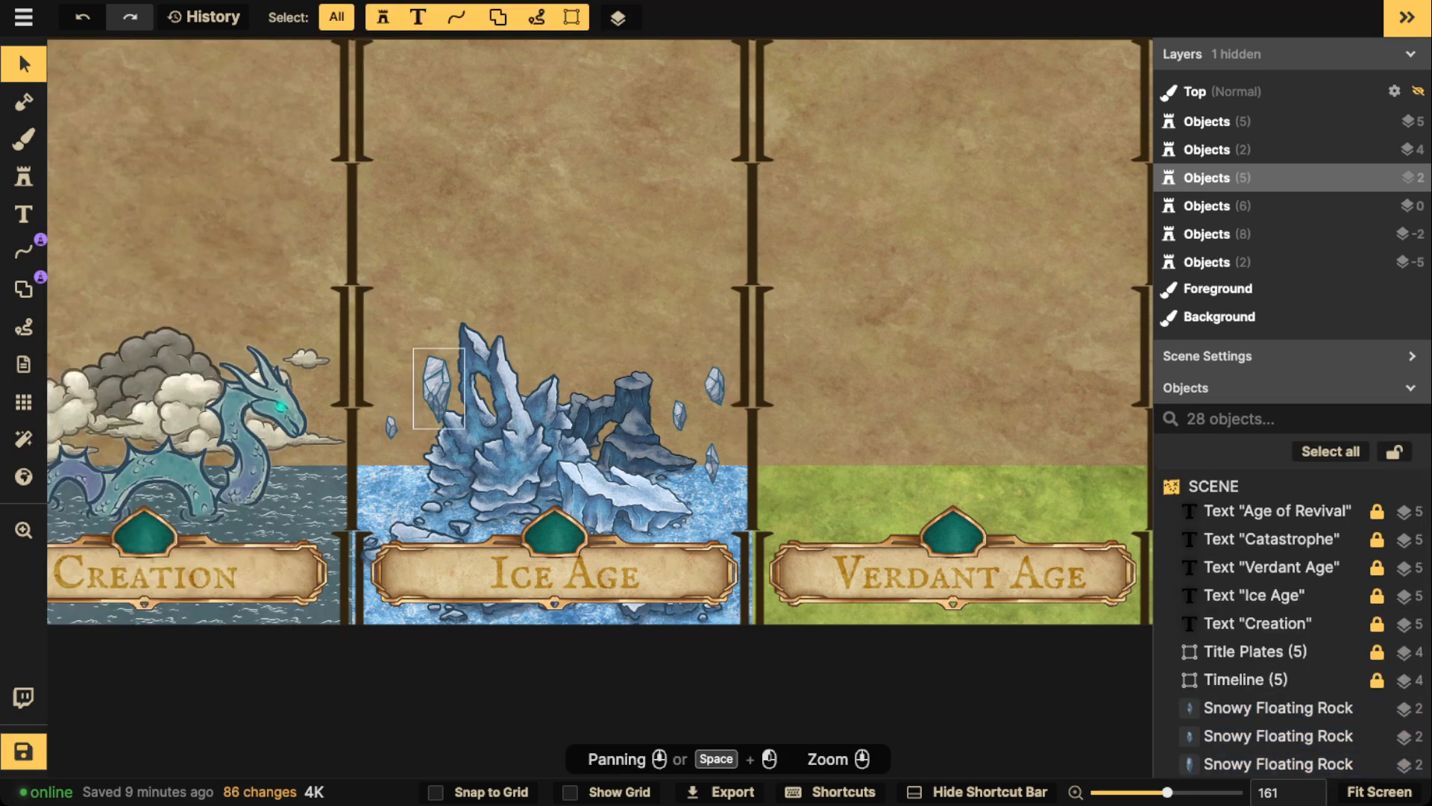
Reuse the large floating rock as the active stamp with brightness 71, scale 80 and layer -1.
left_click(437, 385)
left_click(23, 177)
scroll(167, 373, "down", 5)
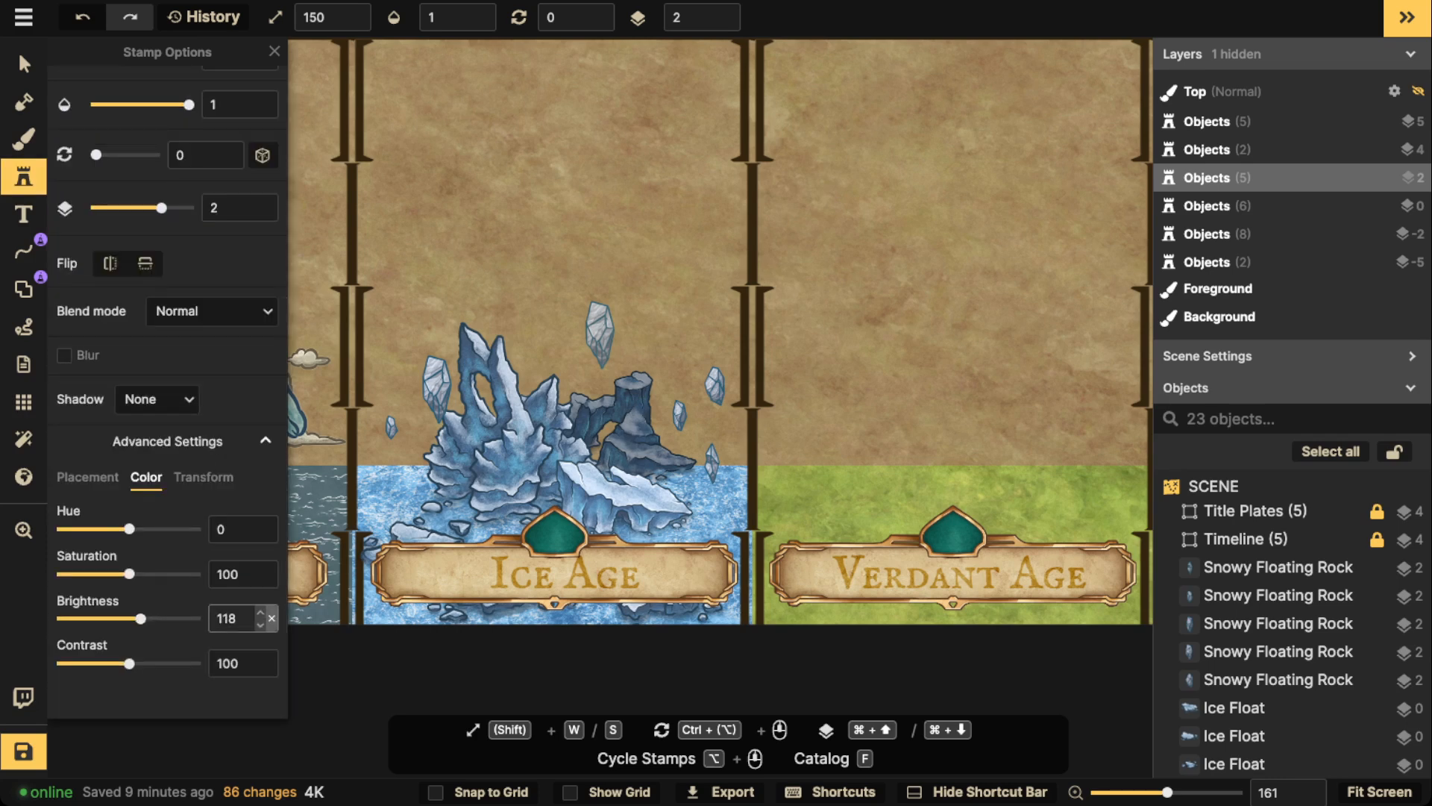
left_click(271, 618)
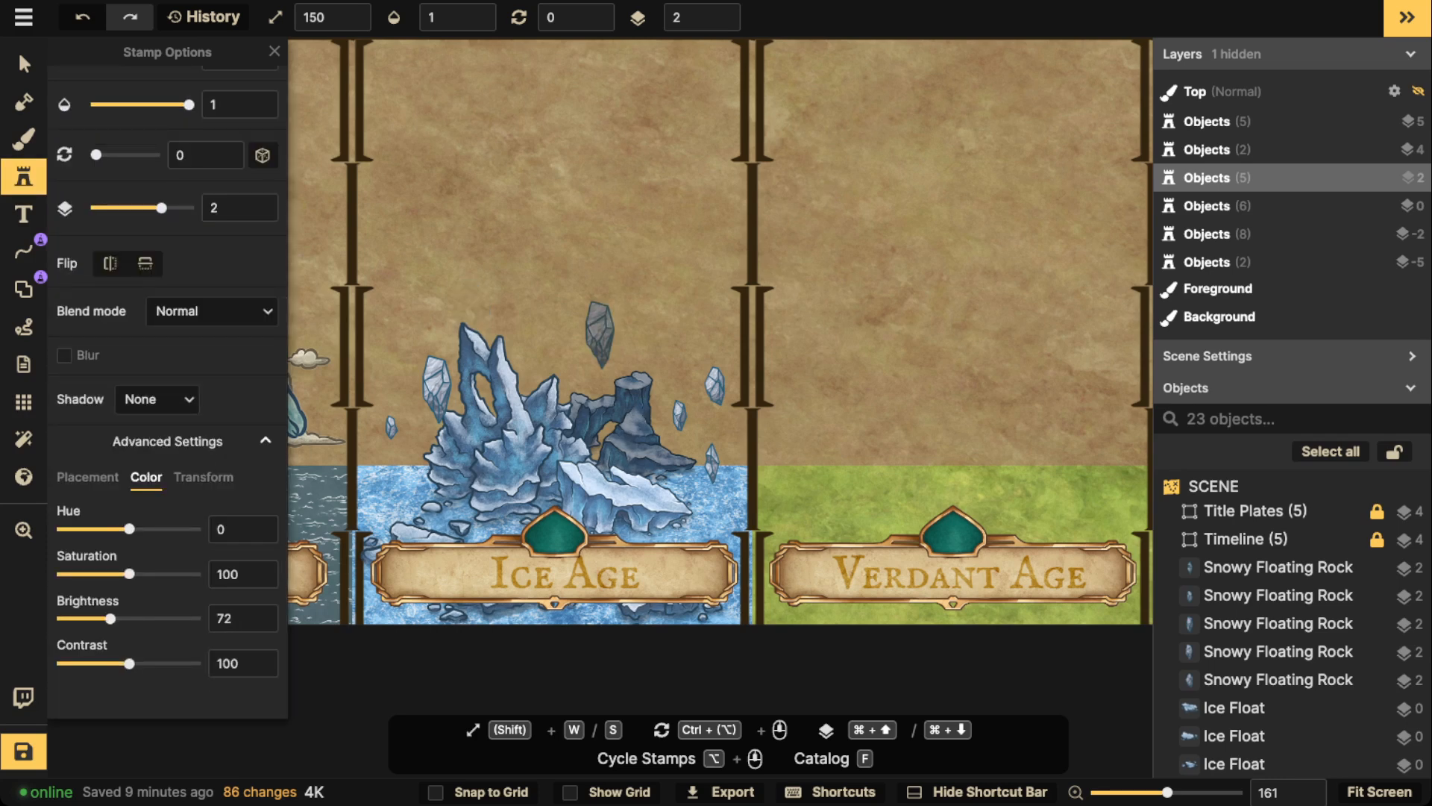
key("s")
key("s")
key("s")
key("s")
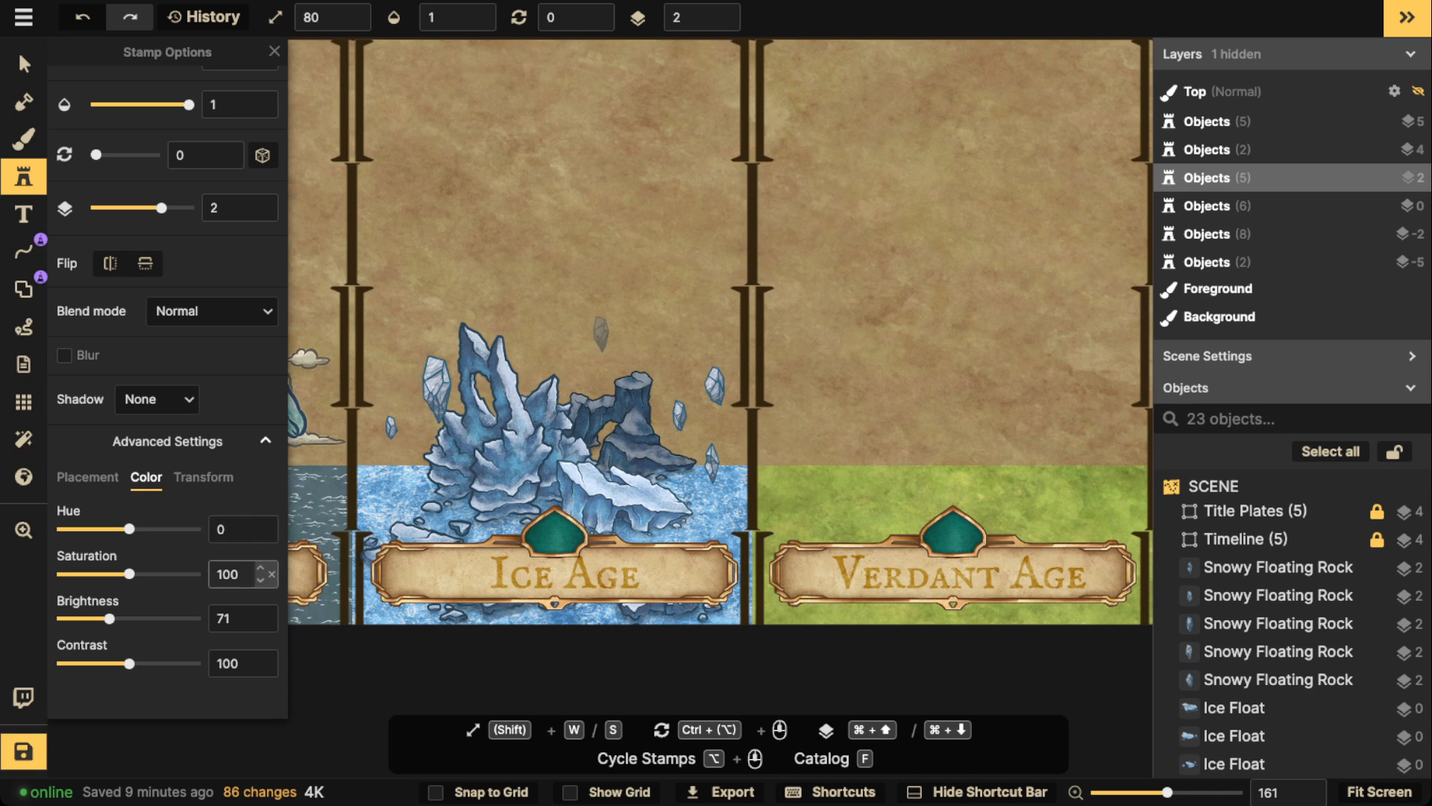
left_click(722, 25)
left_click(722, 25)
left_click(722, 25)
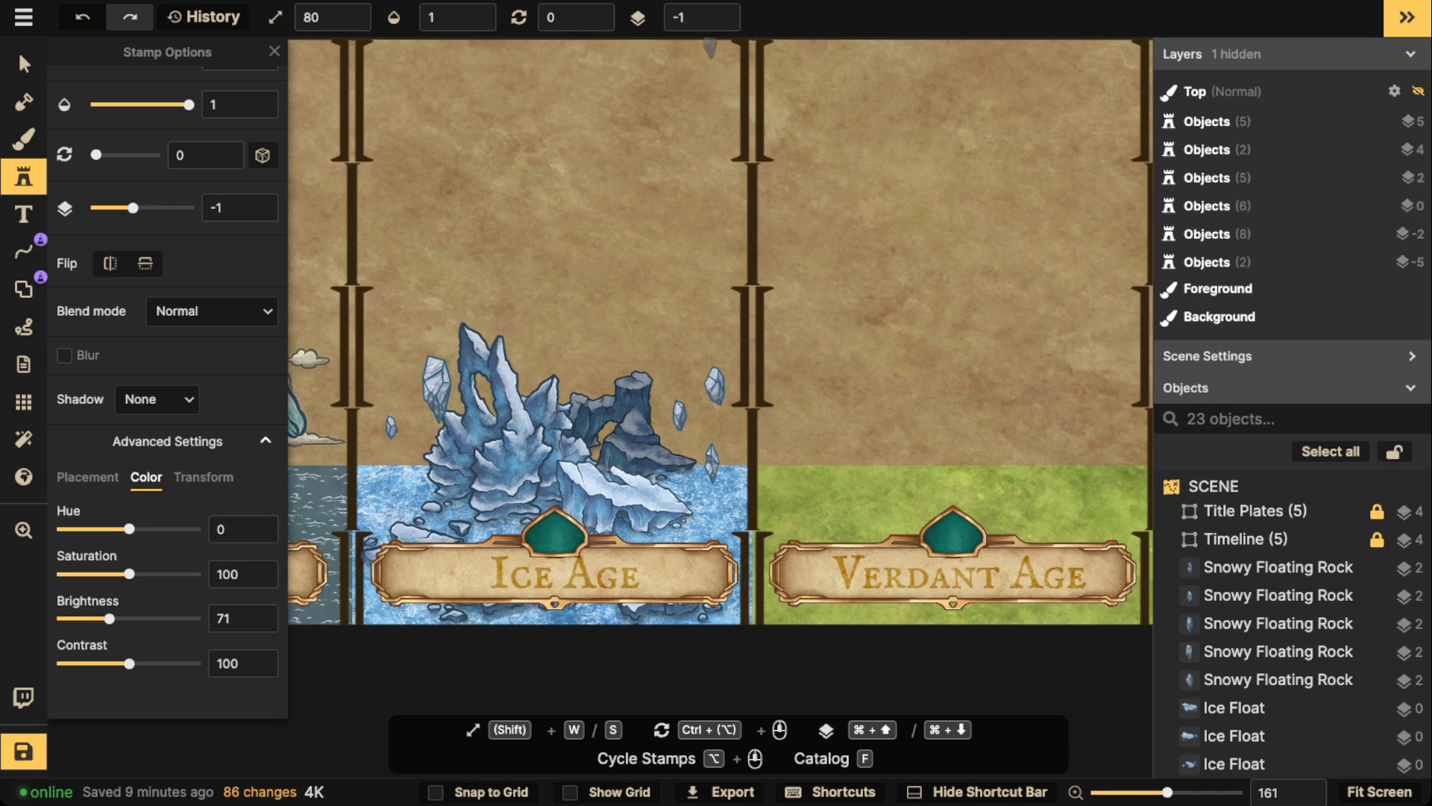
Place several small darkened floating rocks behind and around the icebergs on layer -1, starting at scale 80.
left_click(423, 388)
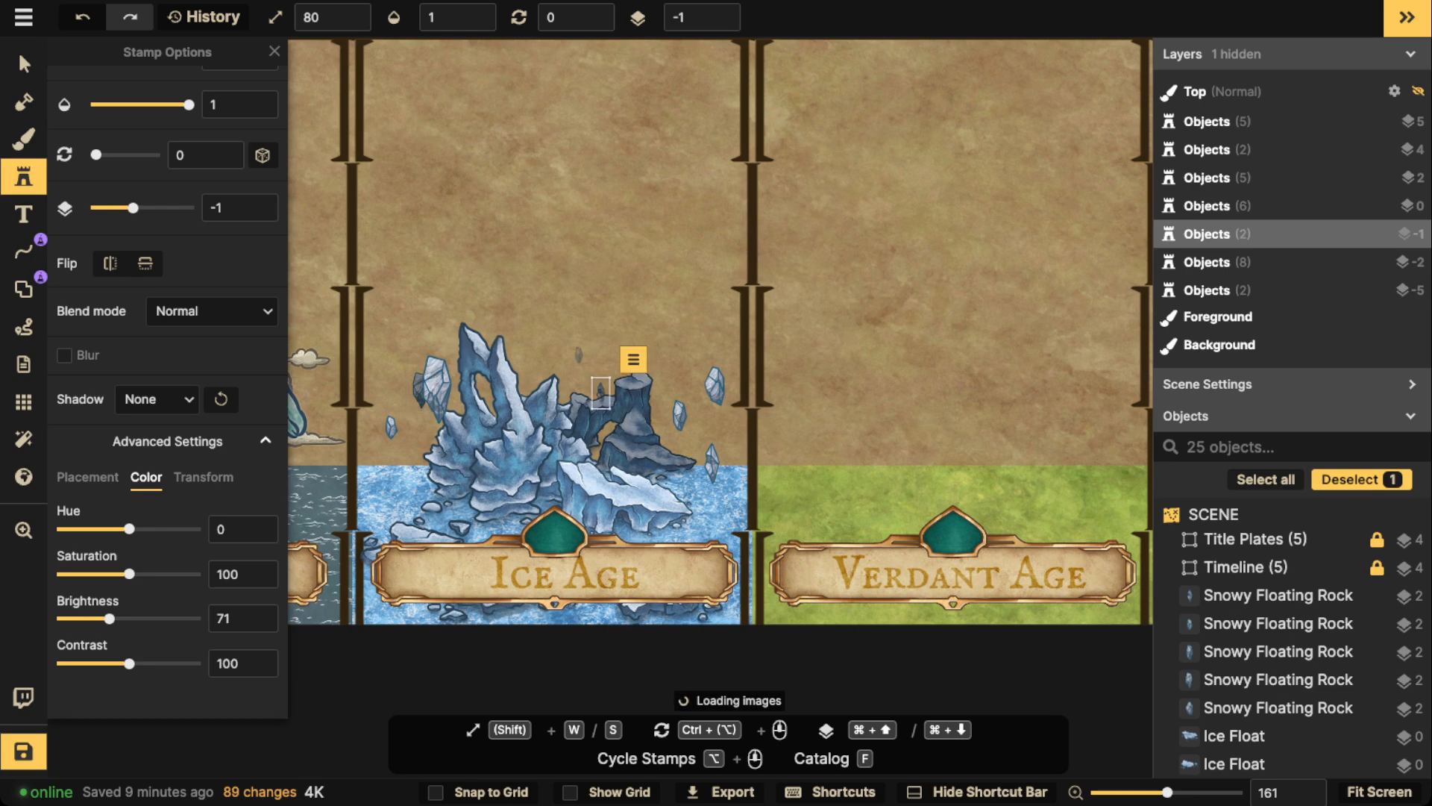
key("Escape")
left_click(669, 370)
left_click(553, 347)
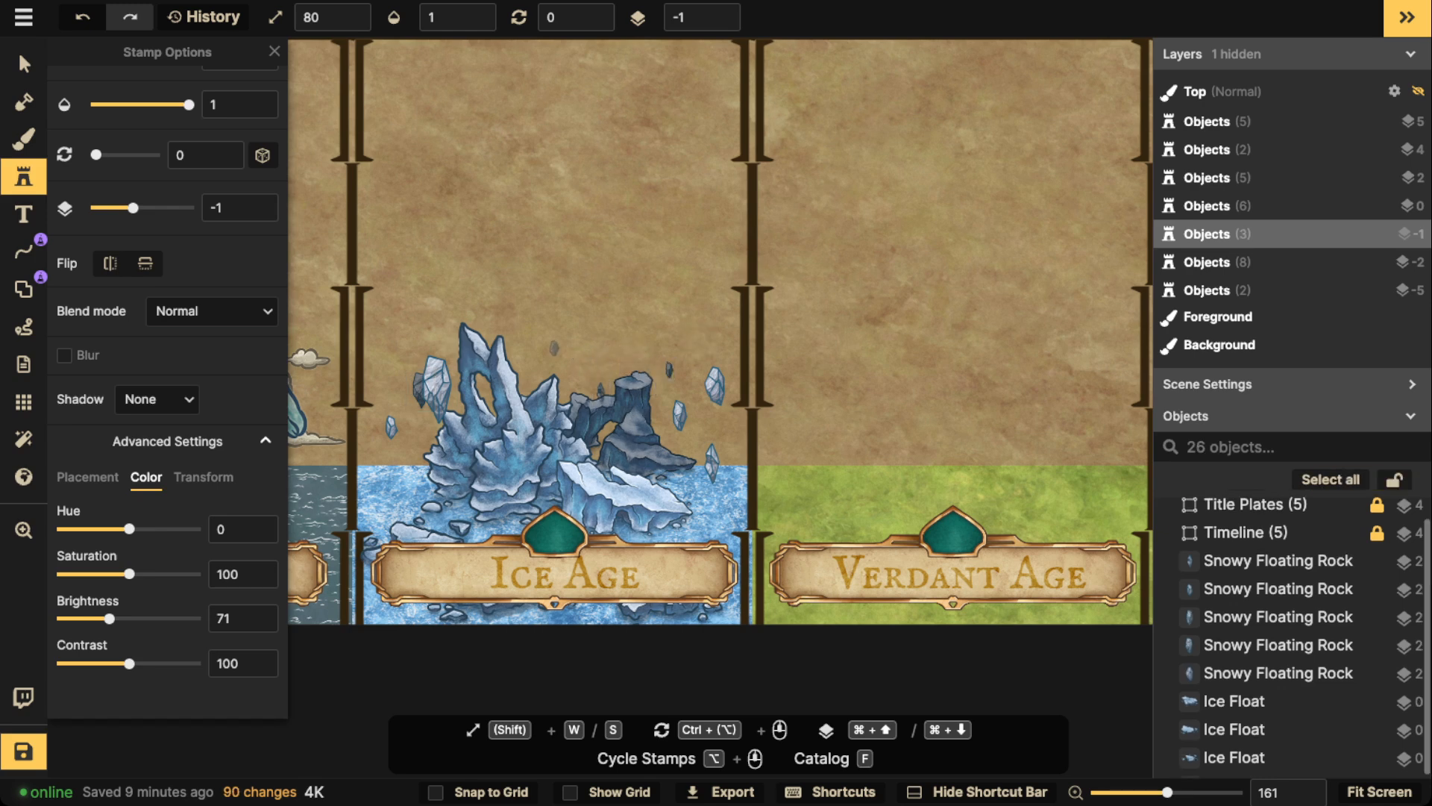
left_click(418, 430)
key("Escape")
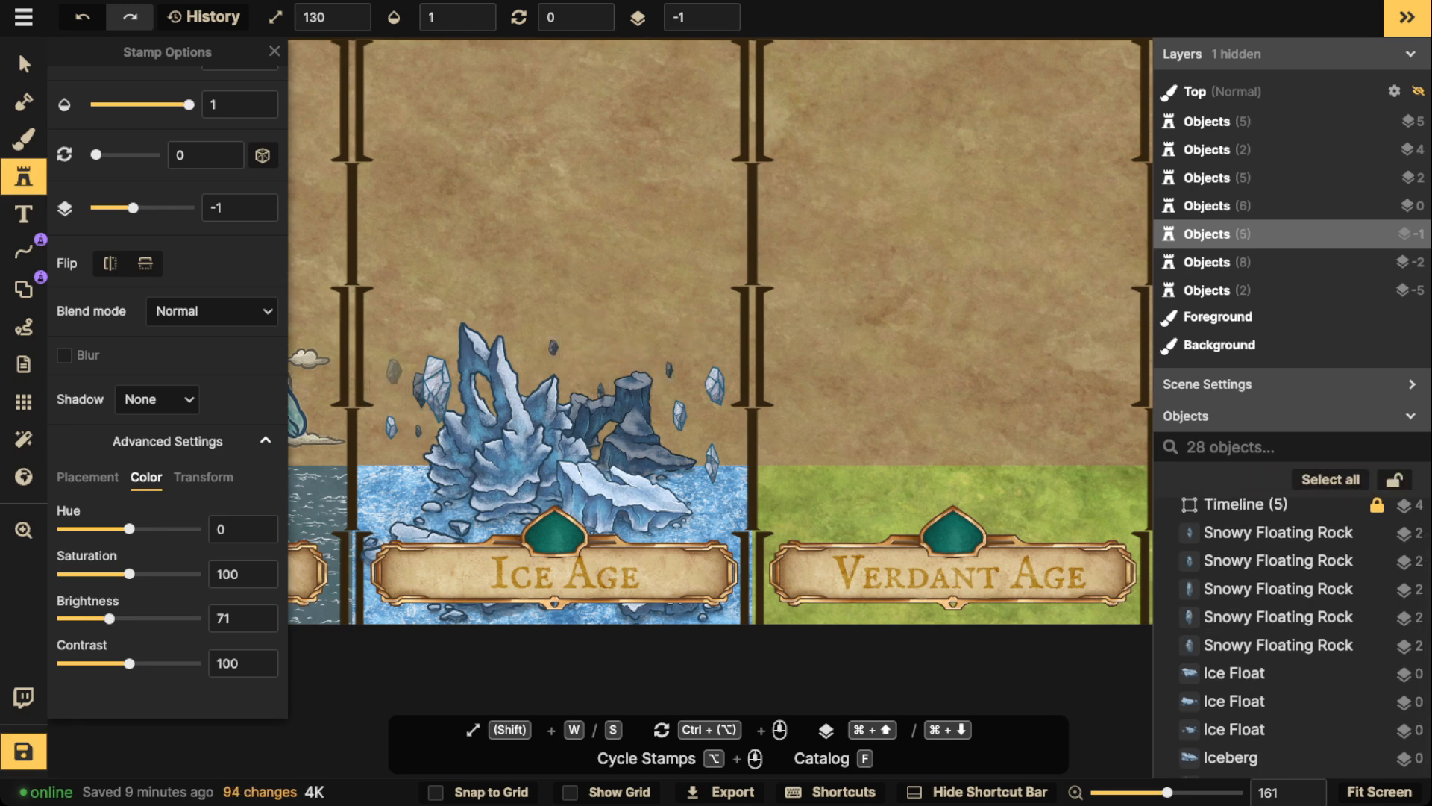
Place three larger darkened floating rocks at scale 180 behind the spiky iceberg and at both outer sides of the scene.
left_click(519, 365)
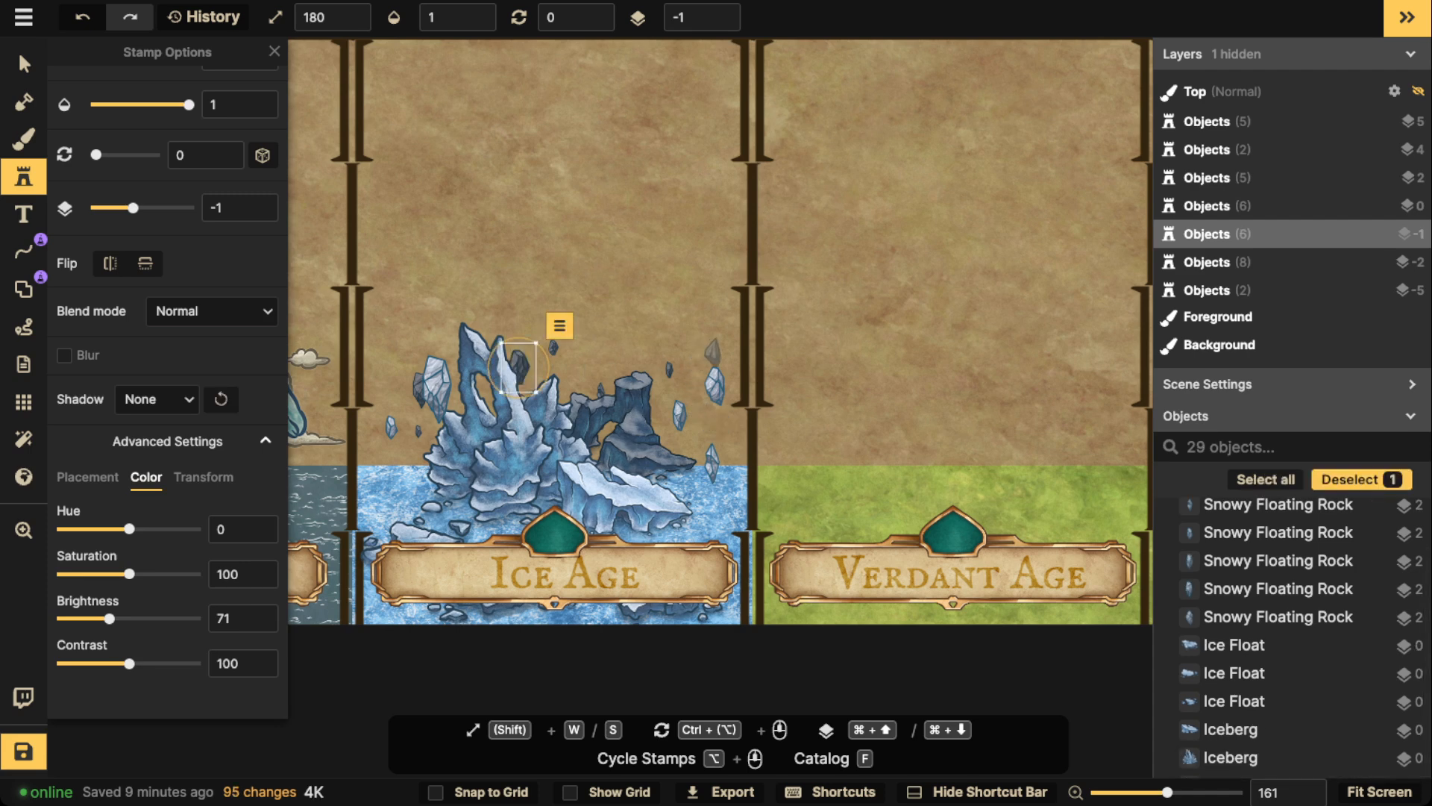
scroll(552, 352, "down", 2)
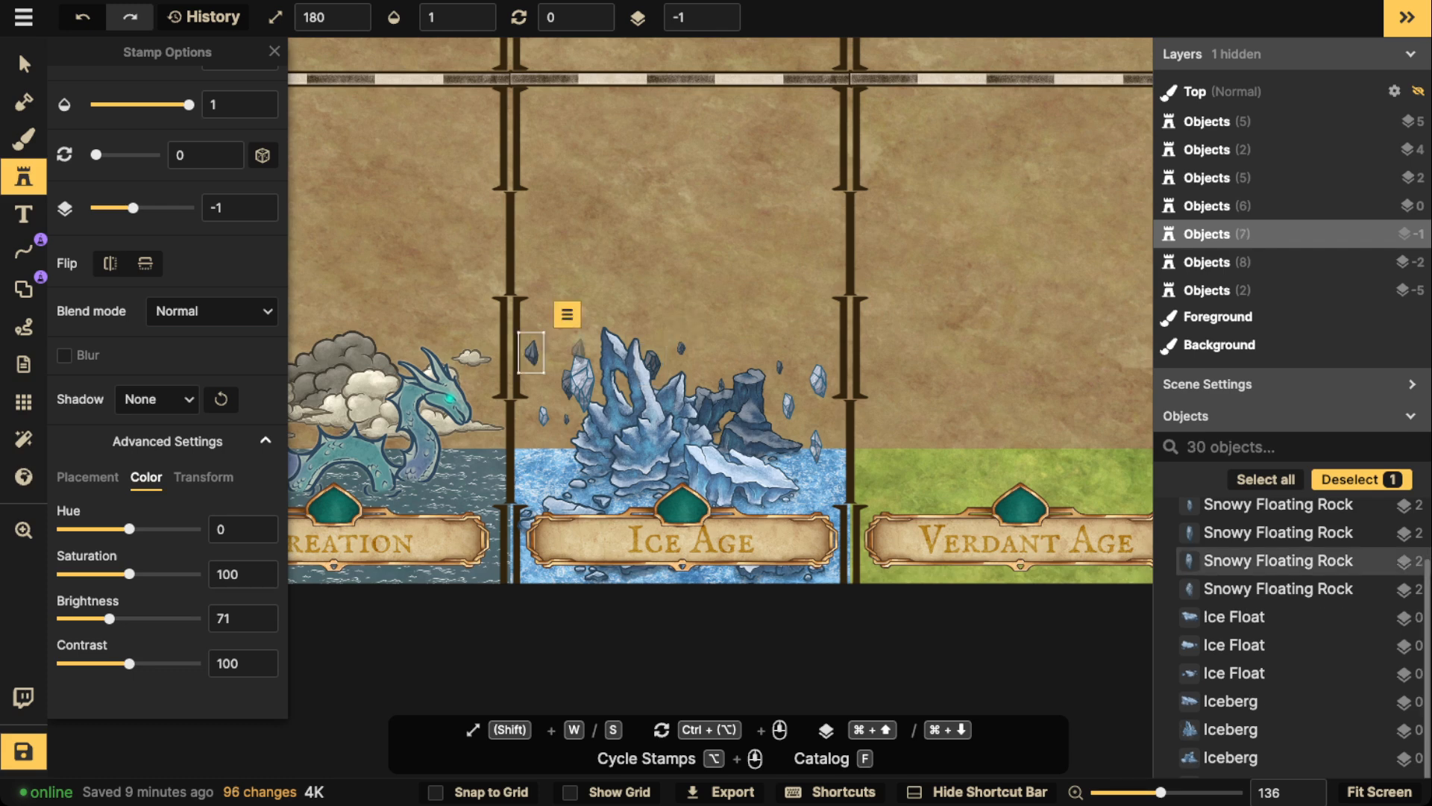
left_click(778, 349)
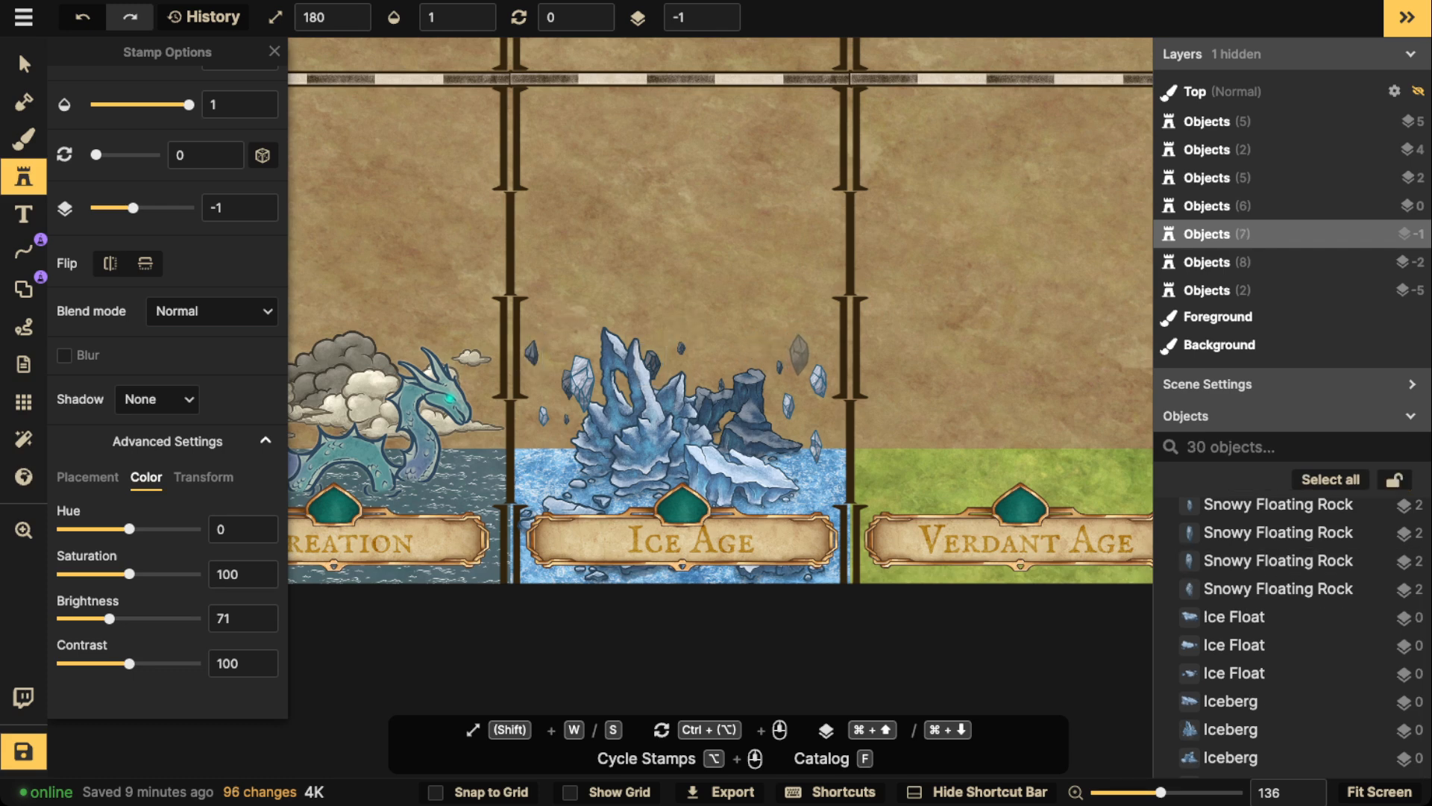
left_click(798, 349)
scroll(439, 247, "down", 3)
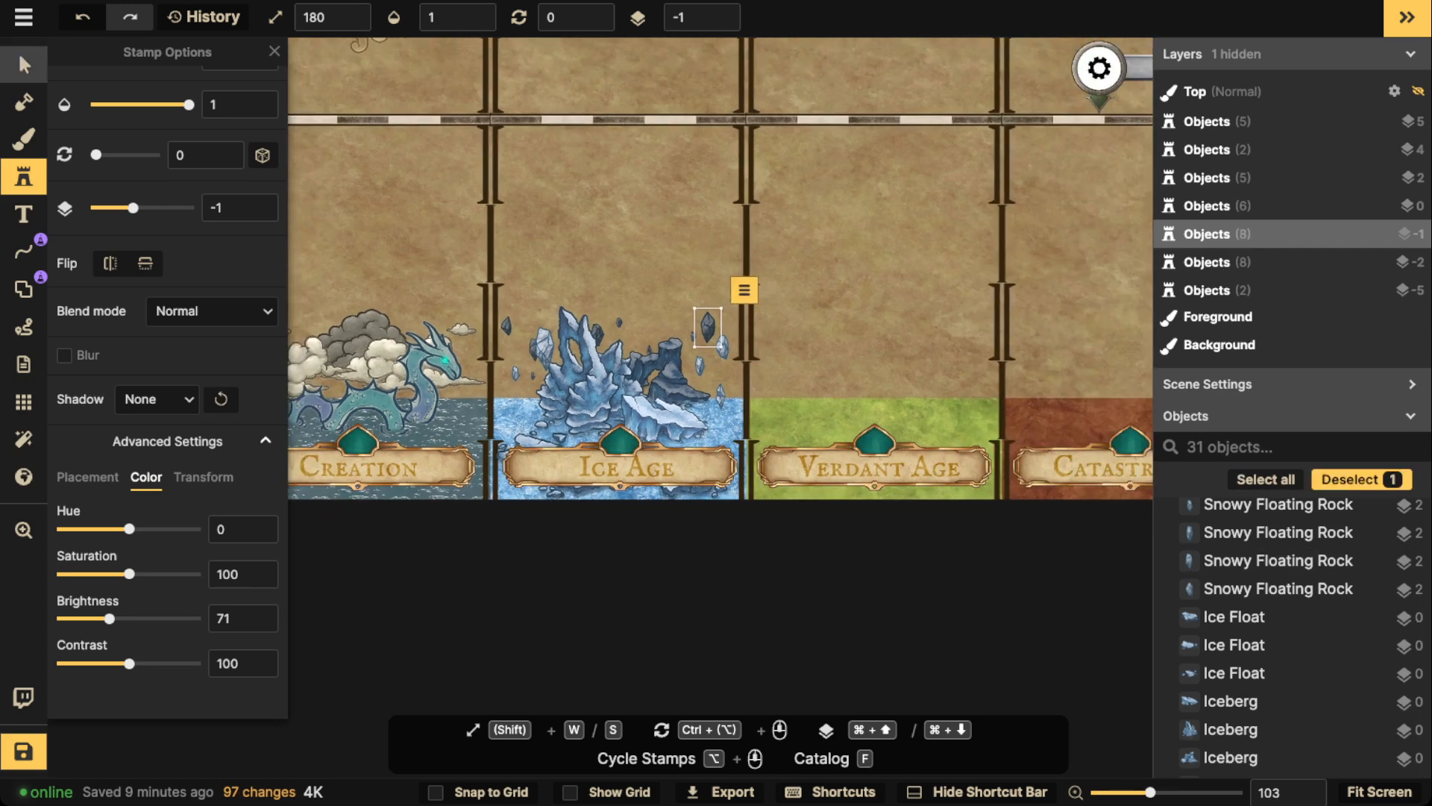
key("Escape")
Bring up the Decorations set of the Fantasy World stamp catalog to decorate the upper Ice Age section.
scroll(496, 567, "down", 2)
left_click_drag(491, 313, 725, 539)
key("space")
left_click_drag(567, 403, 476, 622)
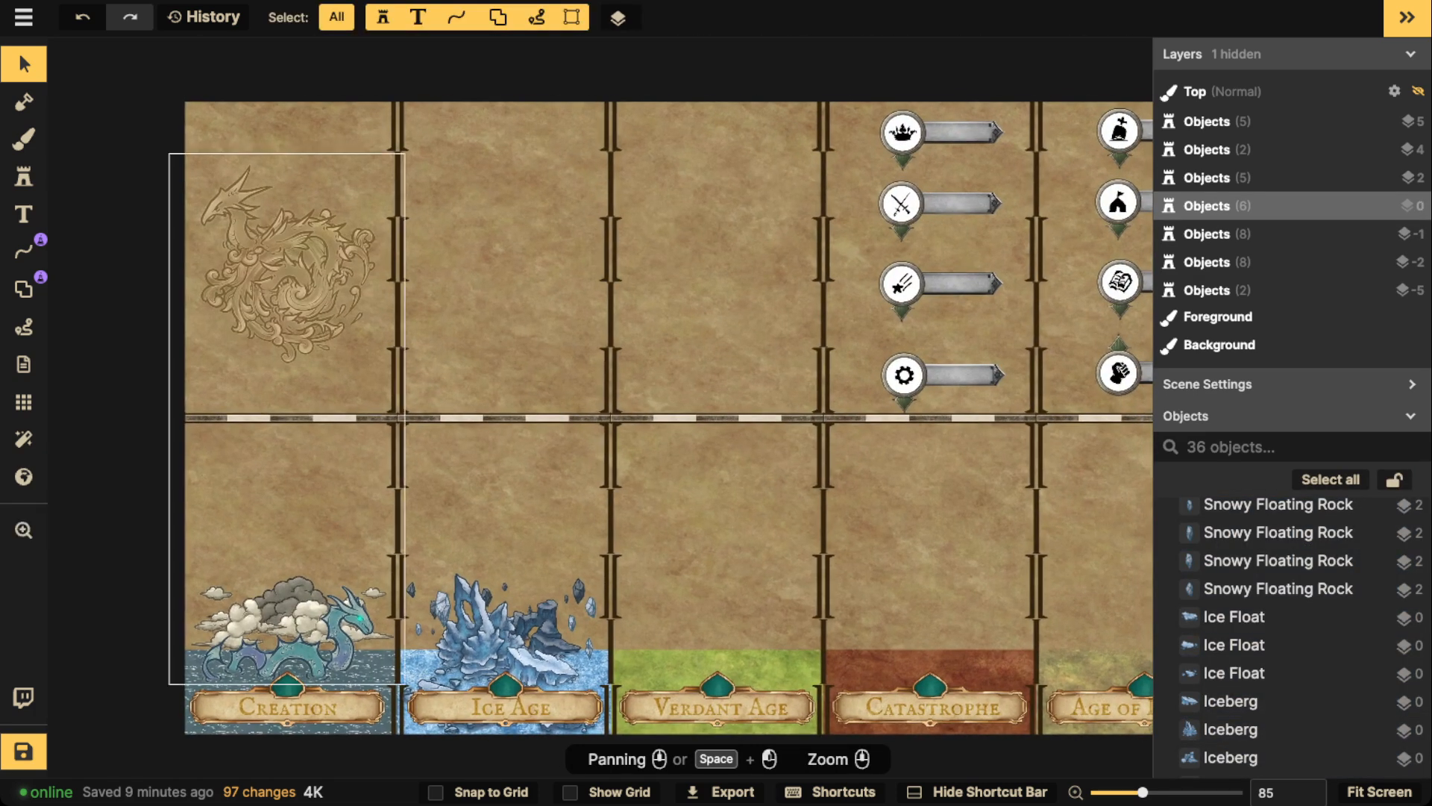
left_click_drag(567, 403, 582, 303)
left_click_drag(302, 316, 359, 386)
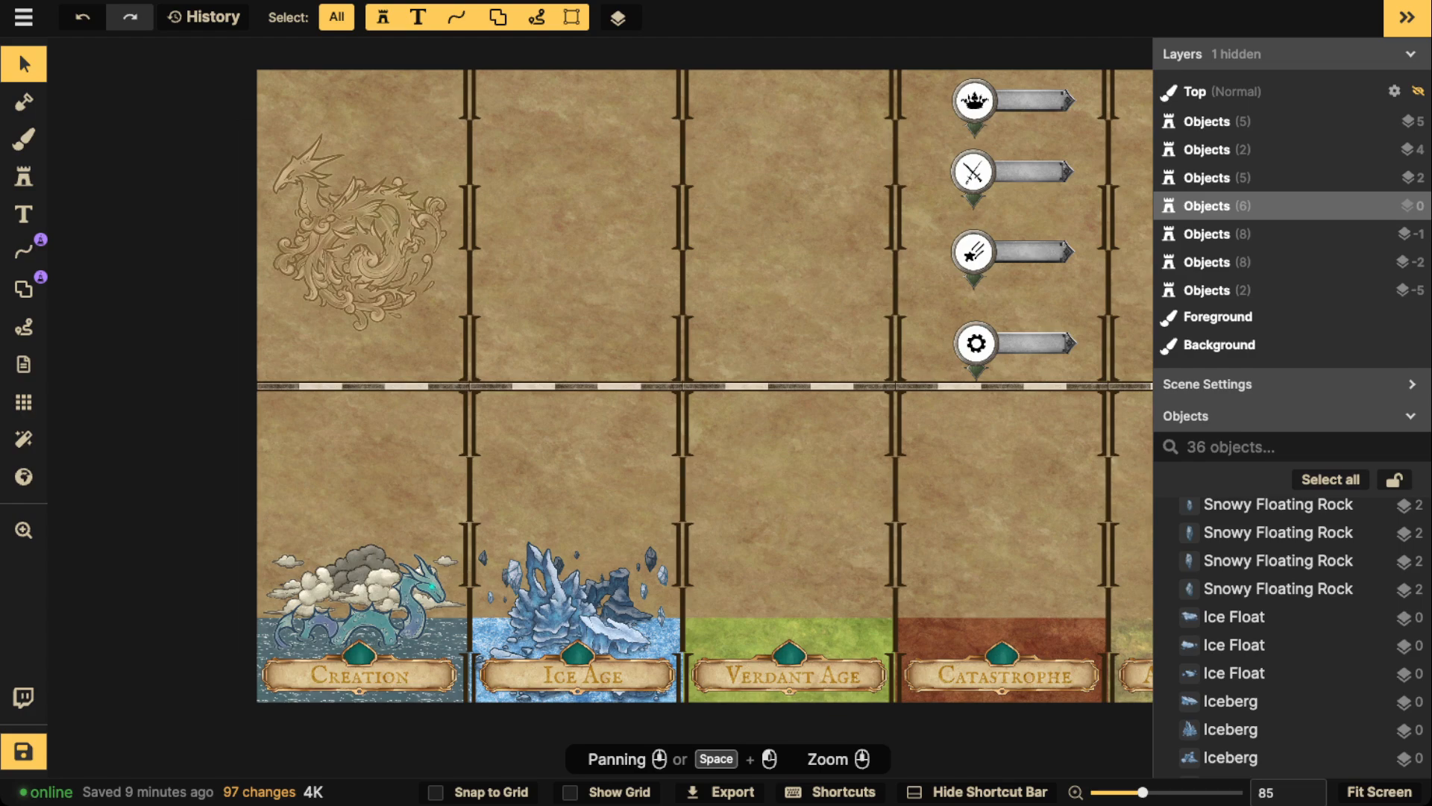
left_click(23, 177)
key("f")
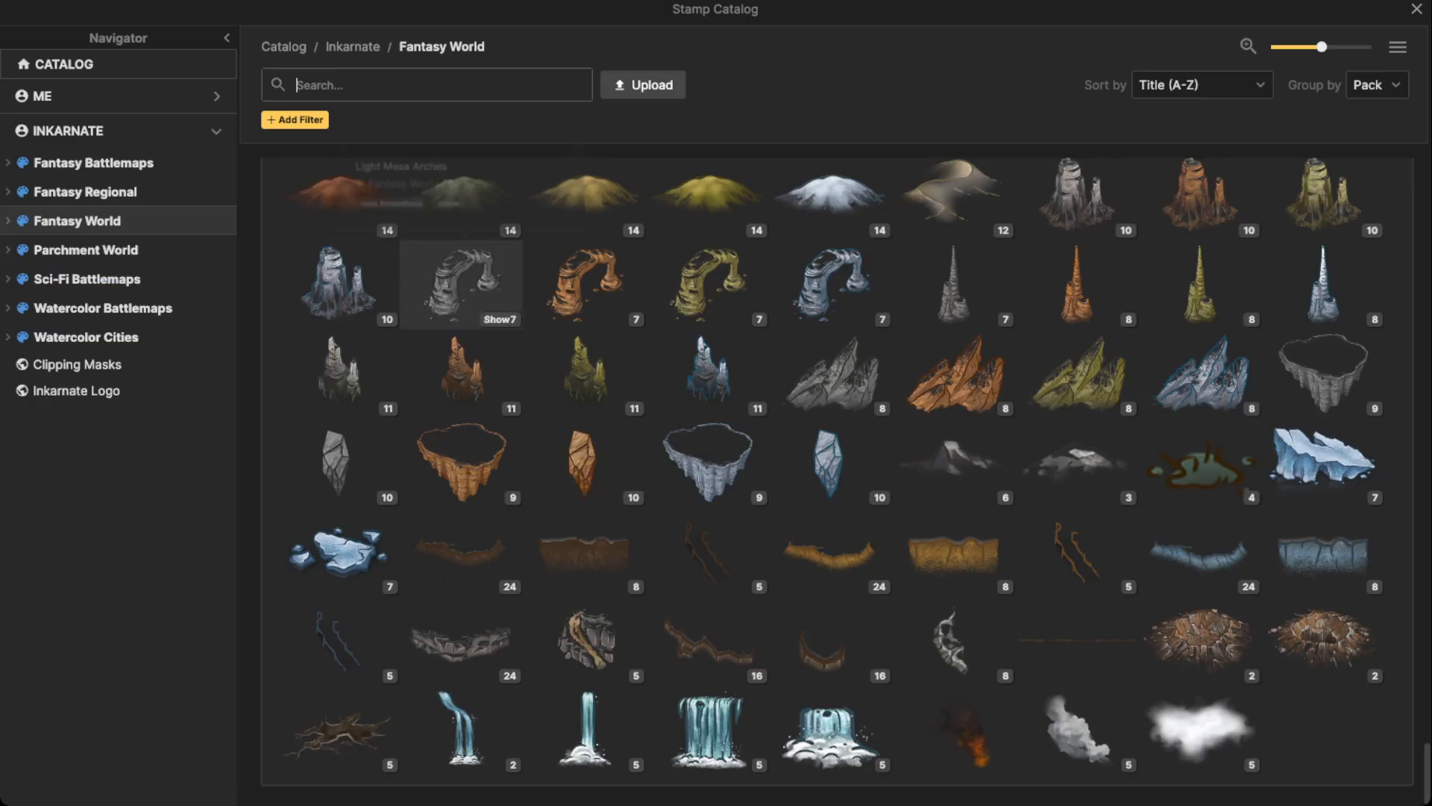
left_click(77, 221)
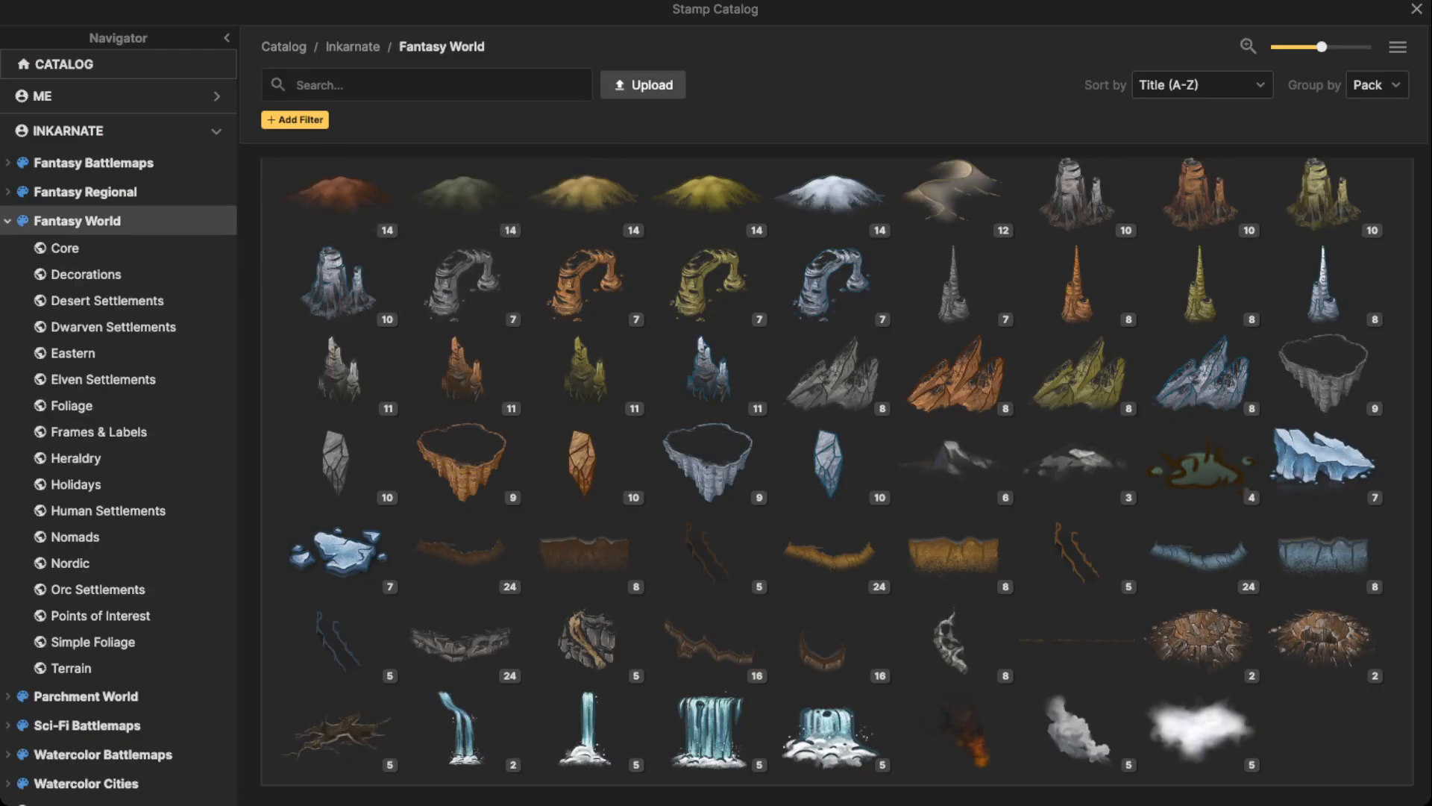
left_click(86, 273)
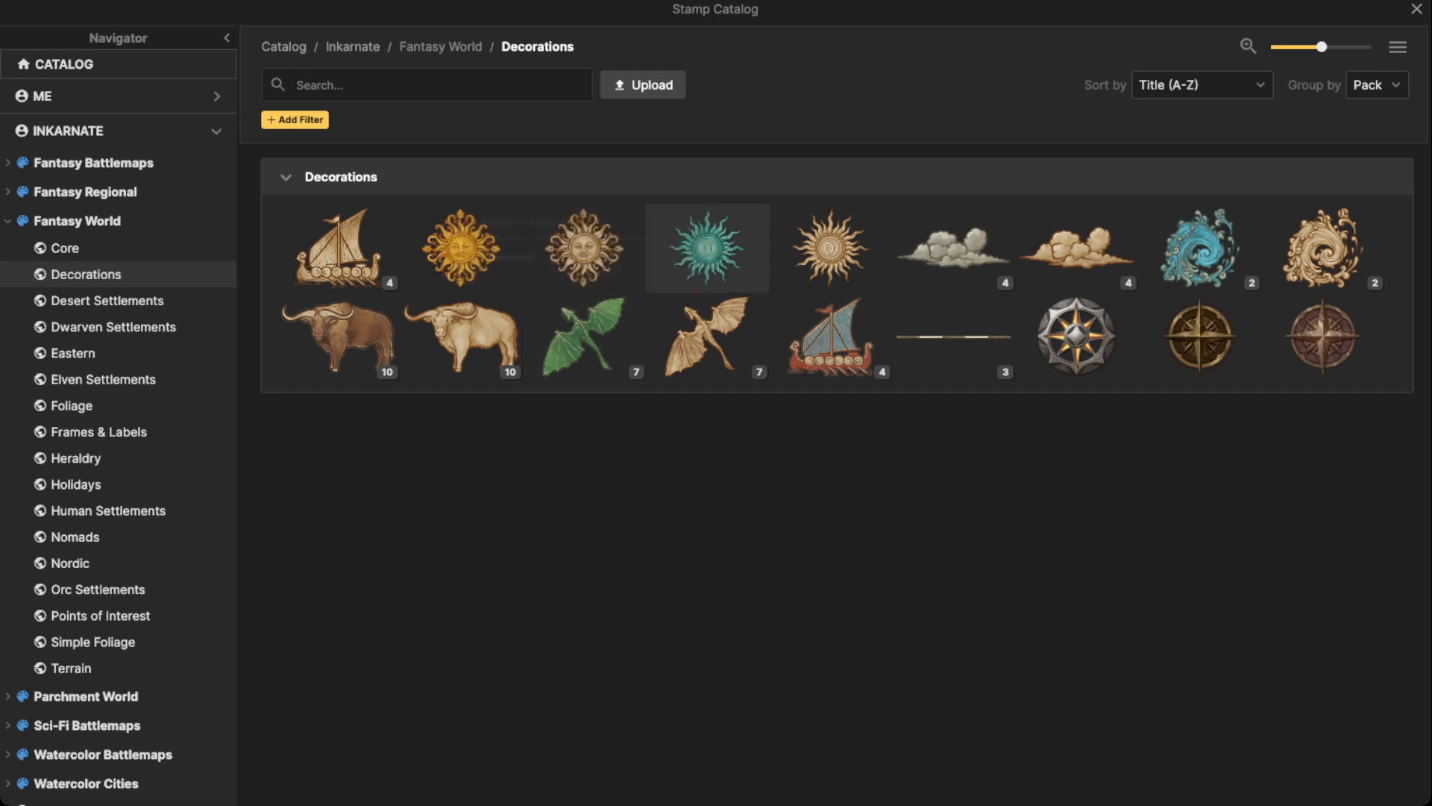
Try the teal Moon decoration as an enlarged stamp over the upper section of the Ice Age column.
left_click(707, 248)
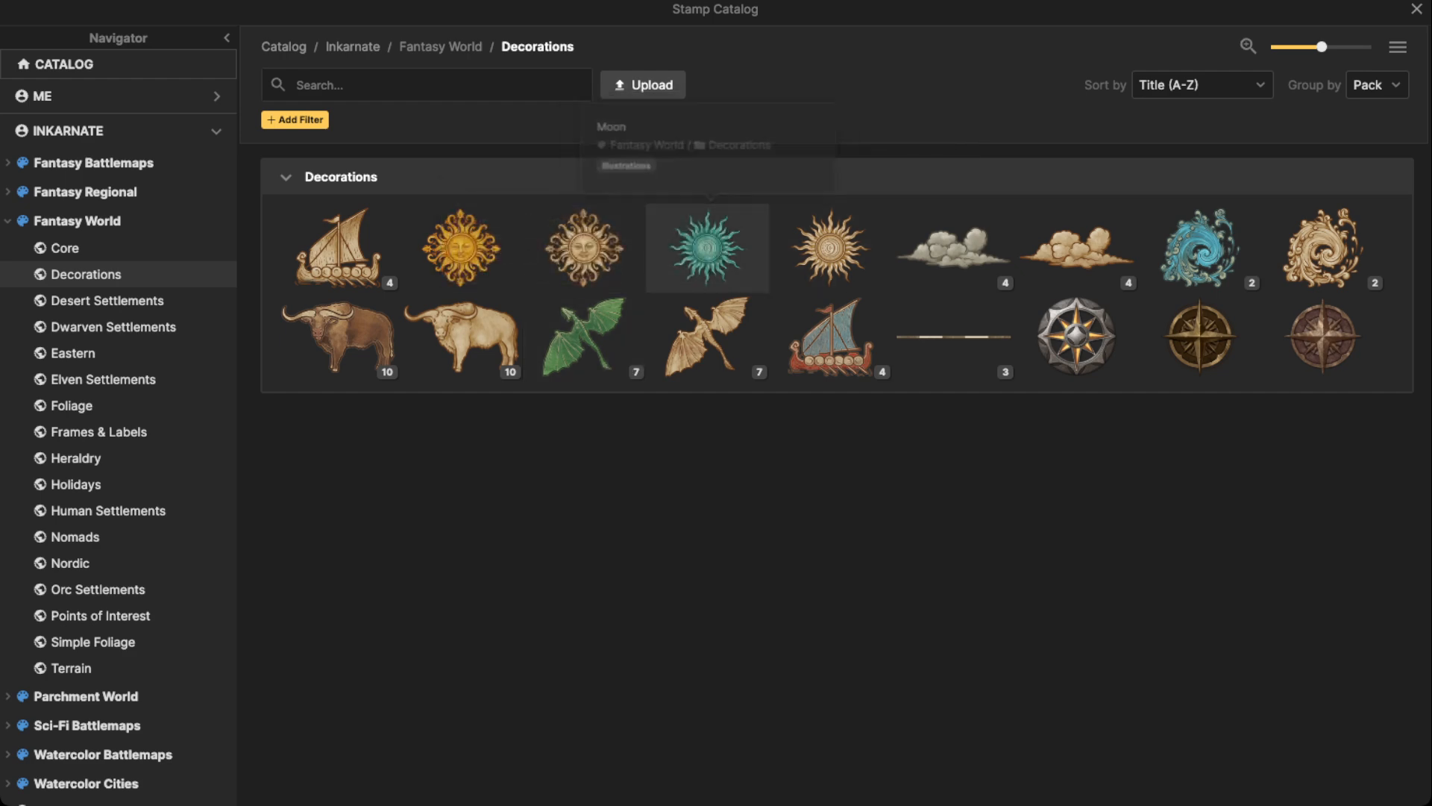
key("w")
key("w")
key("w")
key("w")
key("w")
key("w")
key("w")
key("w")
key("w")
key("w")
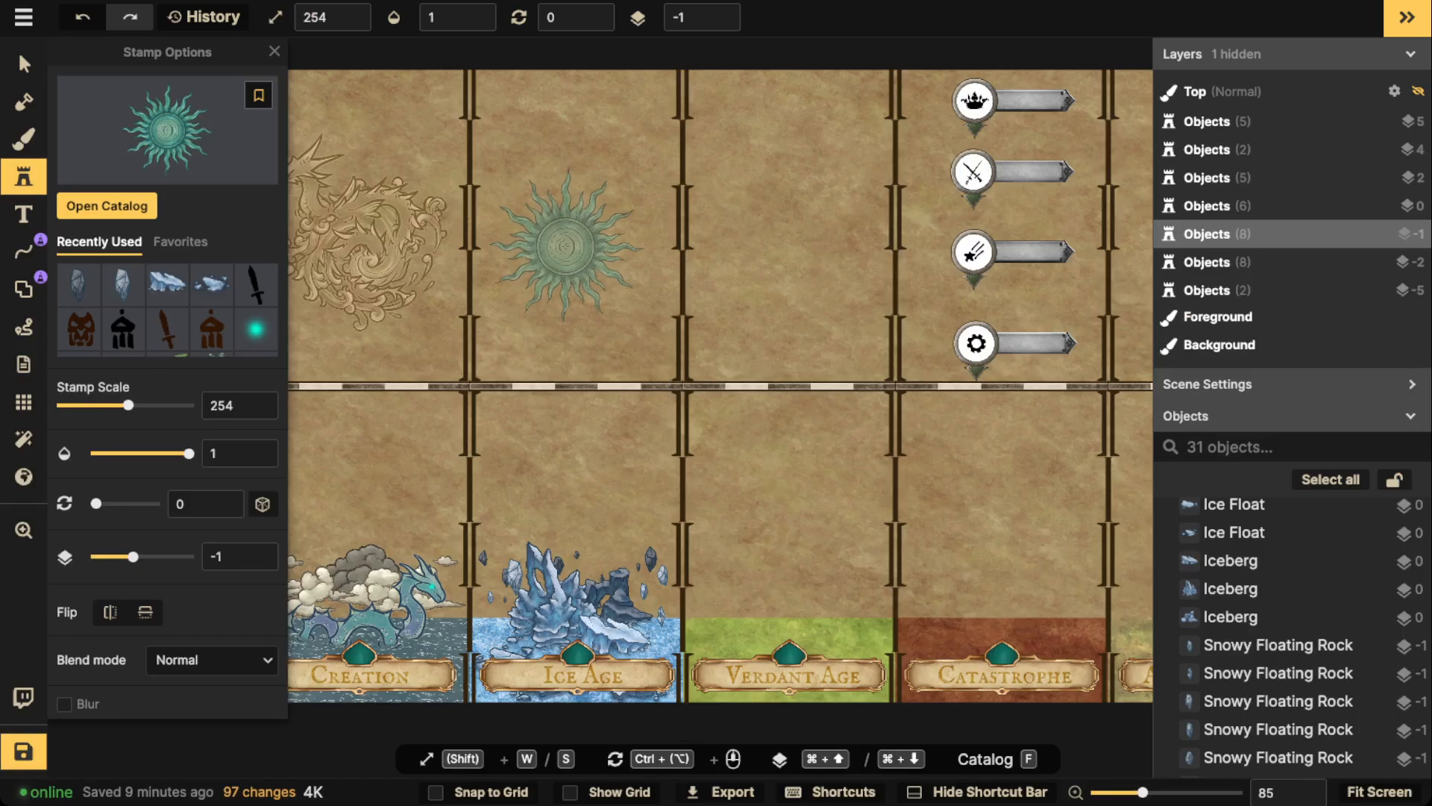
key("s")
key("s")
key("s")
Expand all assets in the Decorations catalog and pick the second variant of the blue Swirl stamp.
key("f")
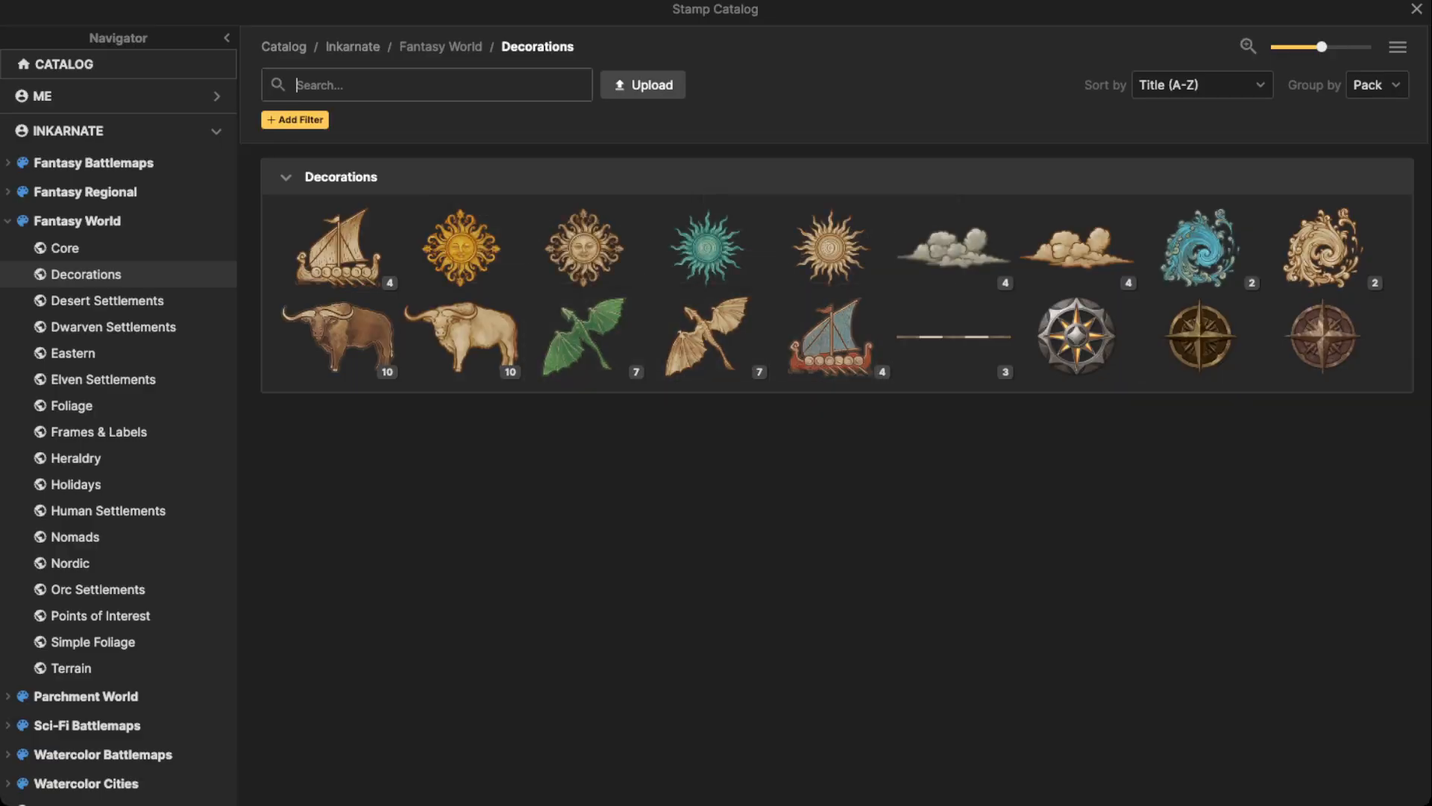
left_click(1398, 47)
left_click(1325, 108)
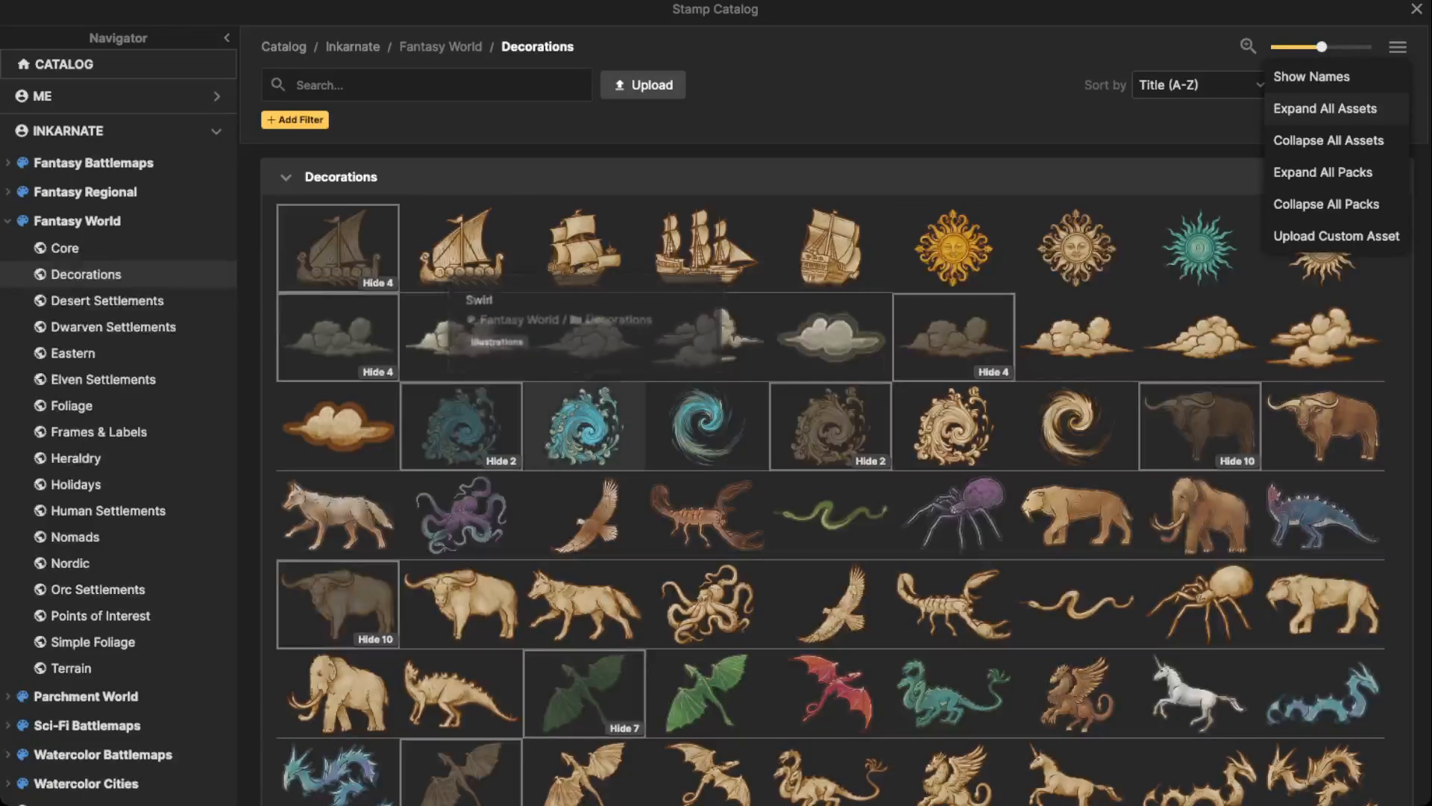
scroll(585, 425, "down", 3)
scroll(686, 421, "up", 10)
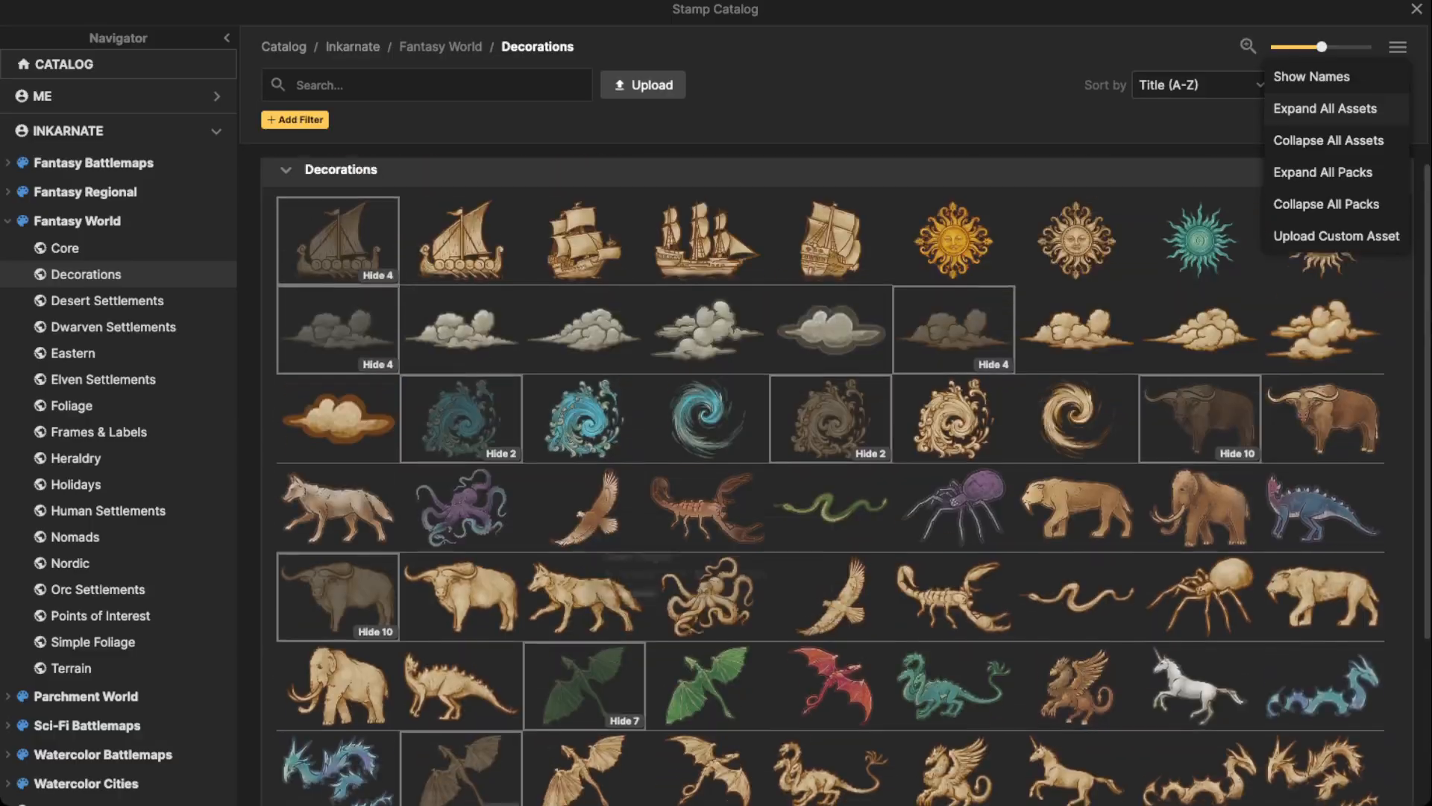
left_click(687, 421)
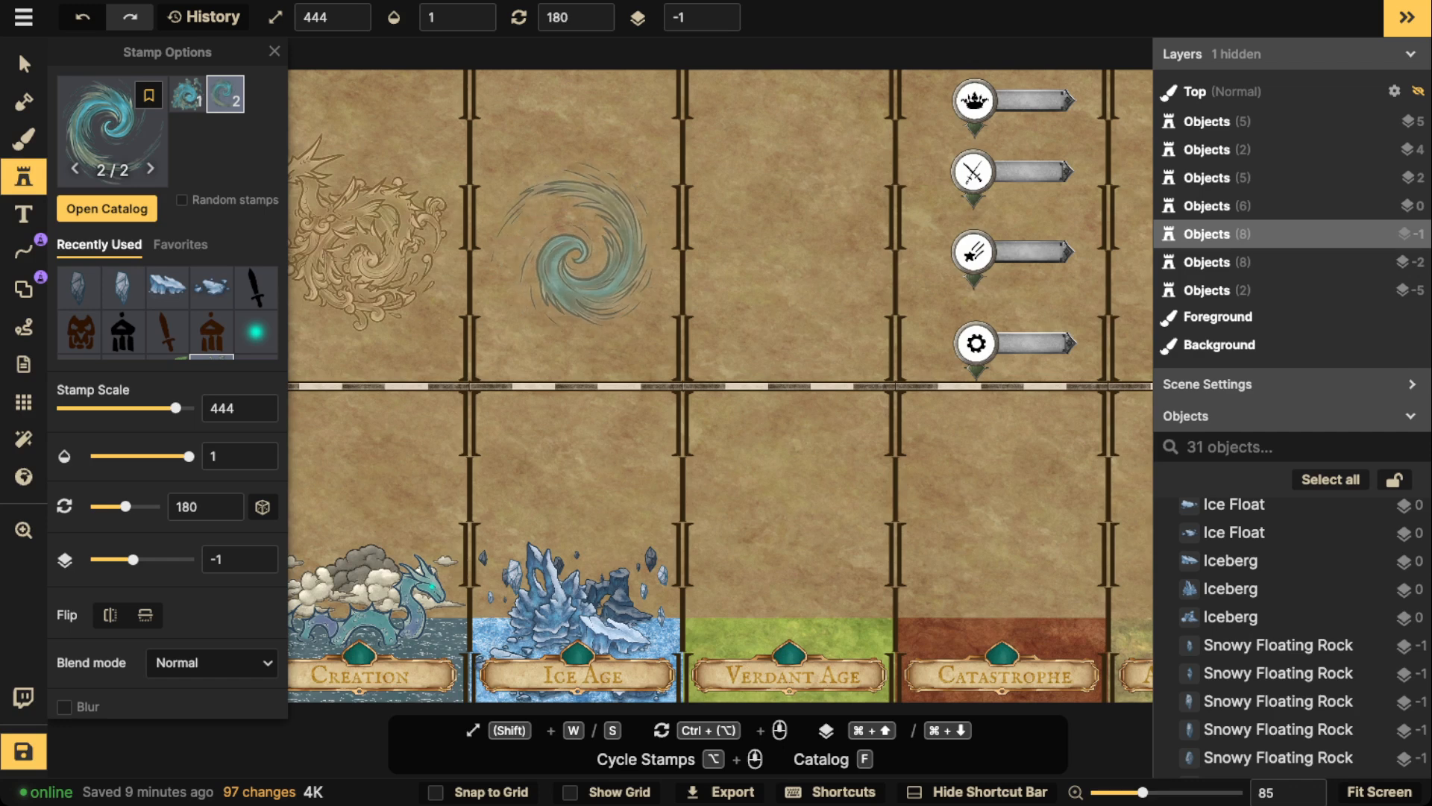
Place the Swirl stamp at scale 444 over the upper Ice Age section and set its blend mode to Luminosity.
left_click(568, 247)
left_click(24, 64)
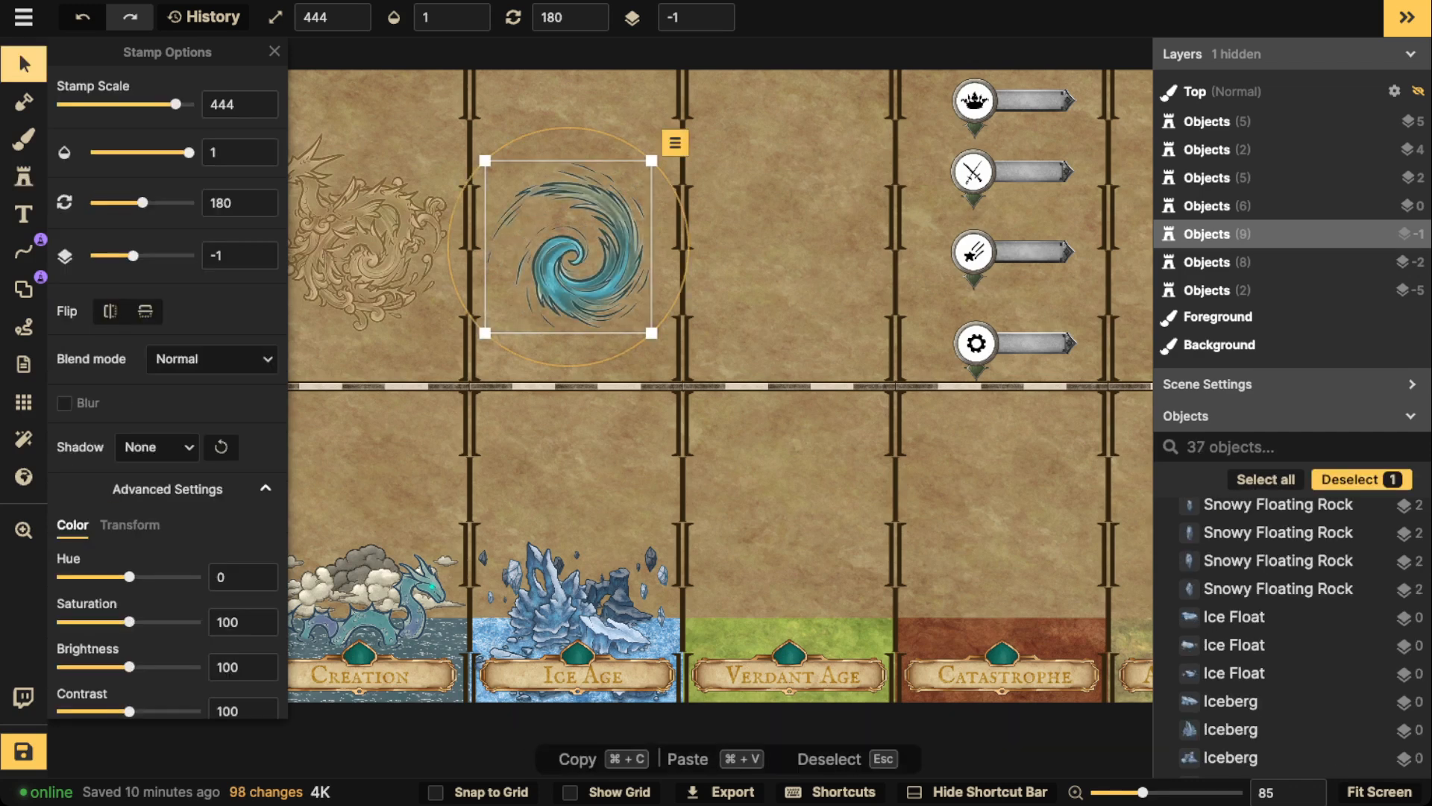
left_click(156, 446)
left_click(211, 359)
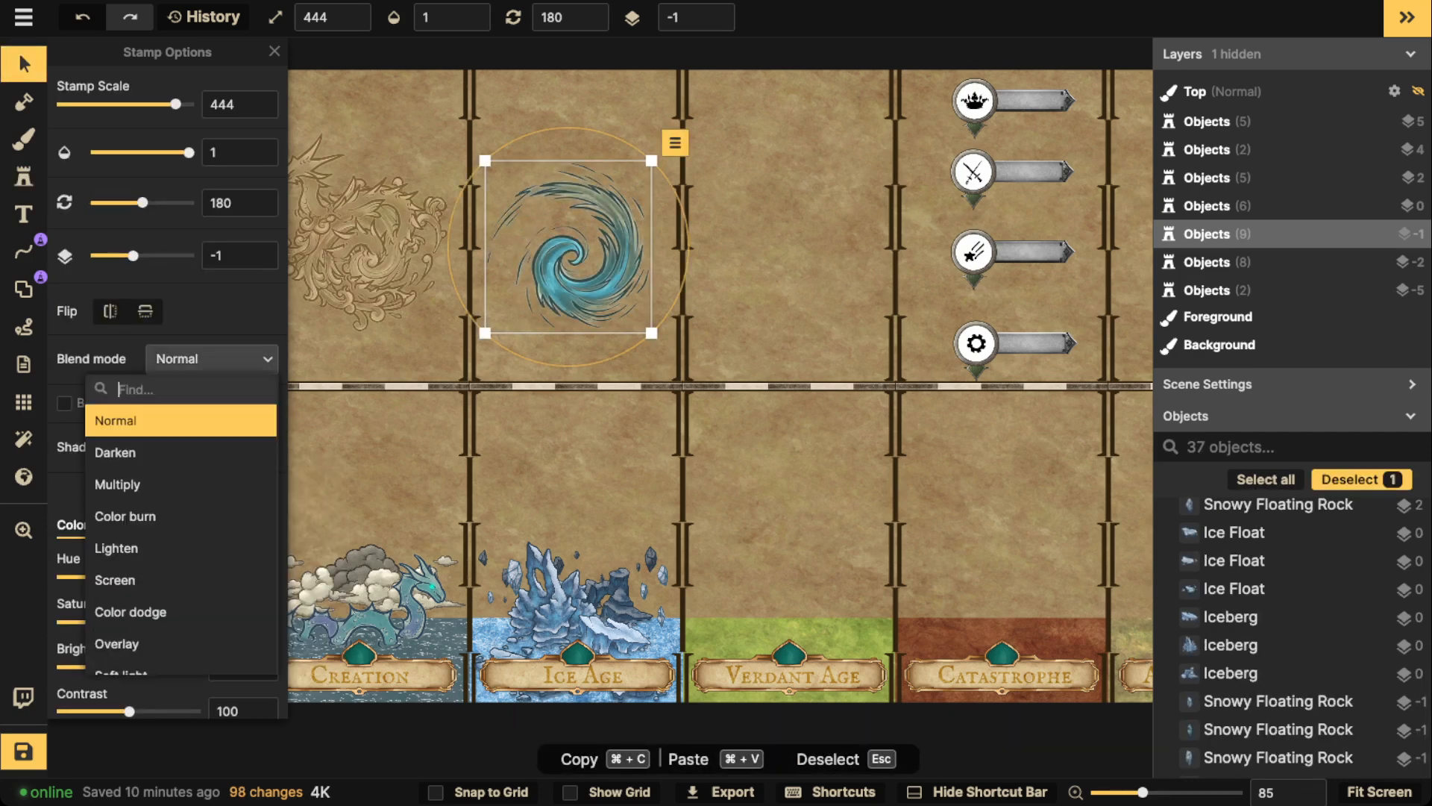
scroll(179, 485, "down", 3)
left_click(178, 658)
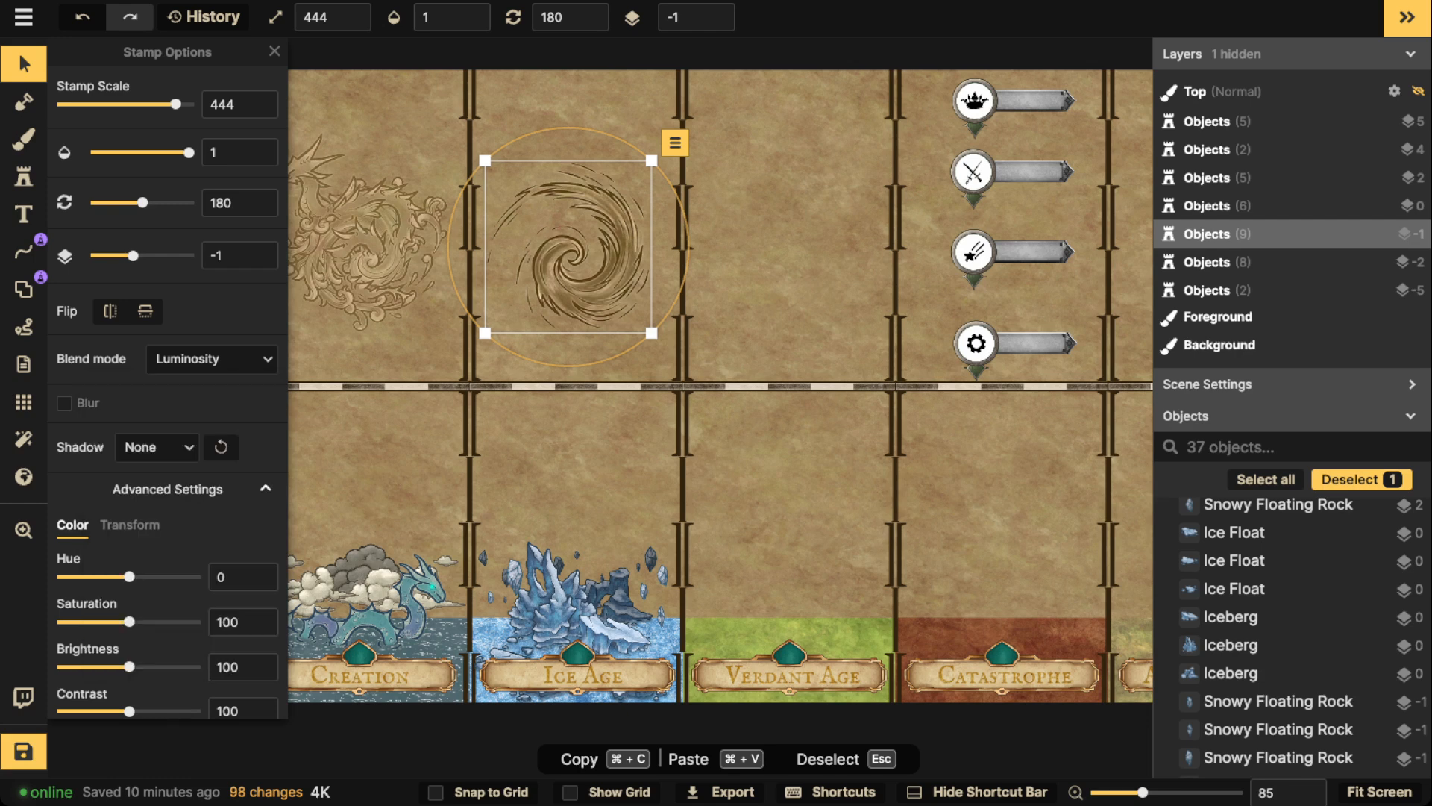
Set the swirl's brightness to 123, contrast to 64, scale to 454 and rotation to 60.
left_click_drag(129, 666, 144, 666)
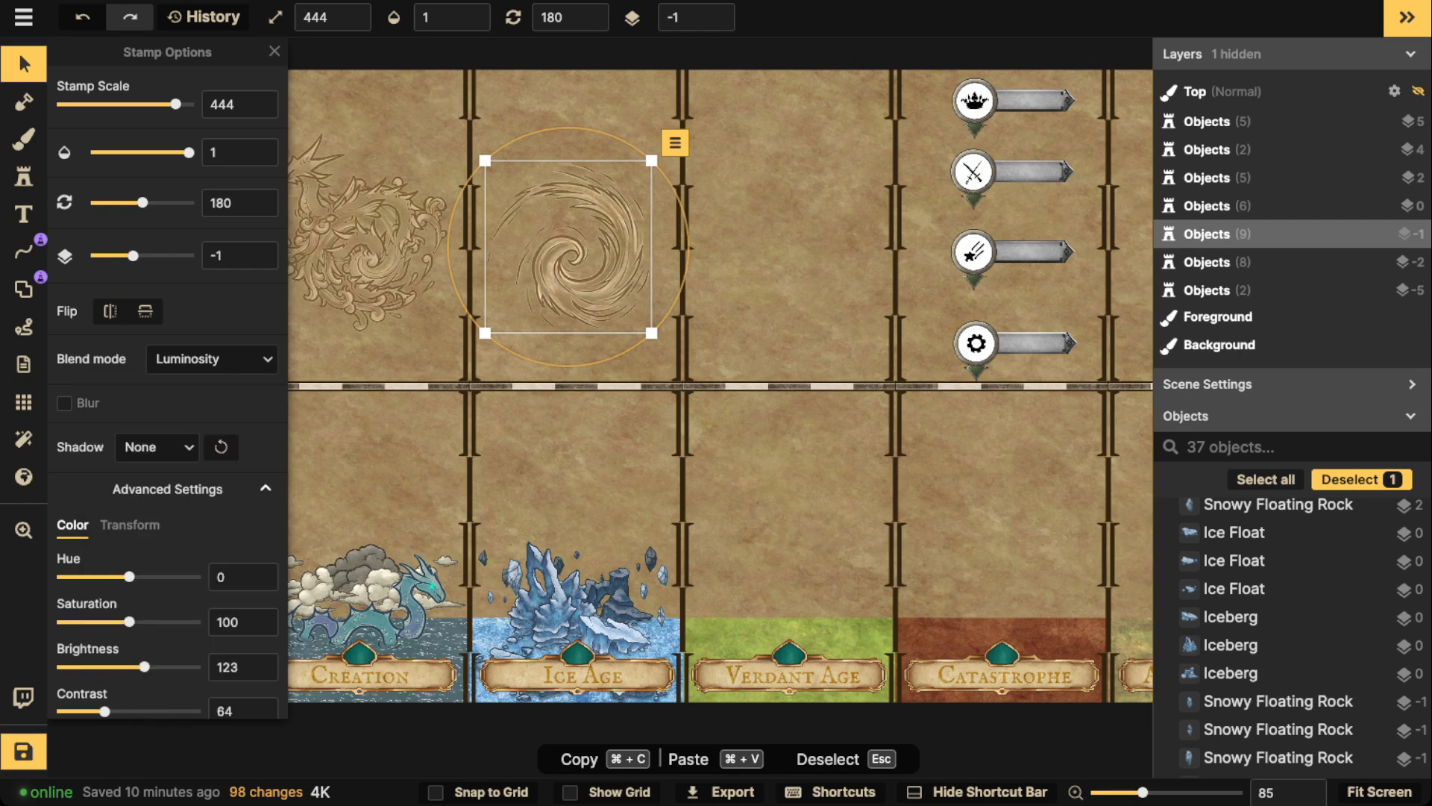
scroll(568, 246, "up", 1)
scroll(569, 246, "down", 7)
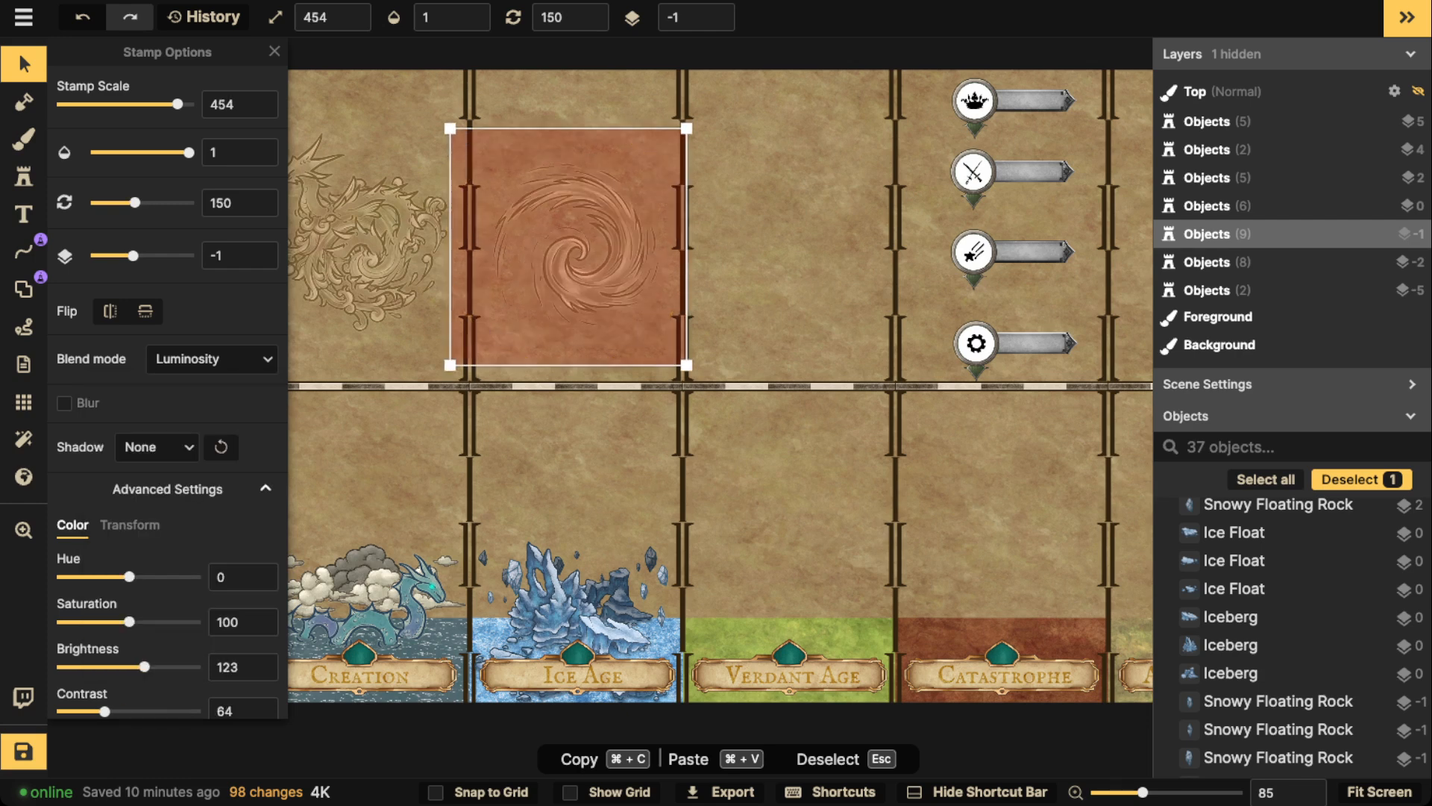
scroll(568, 246, "down", 4)
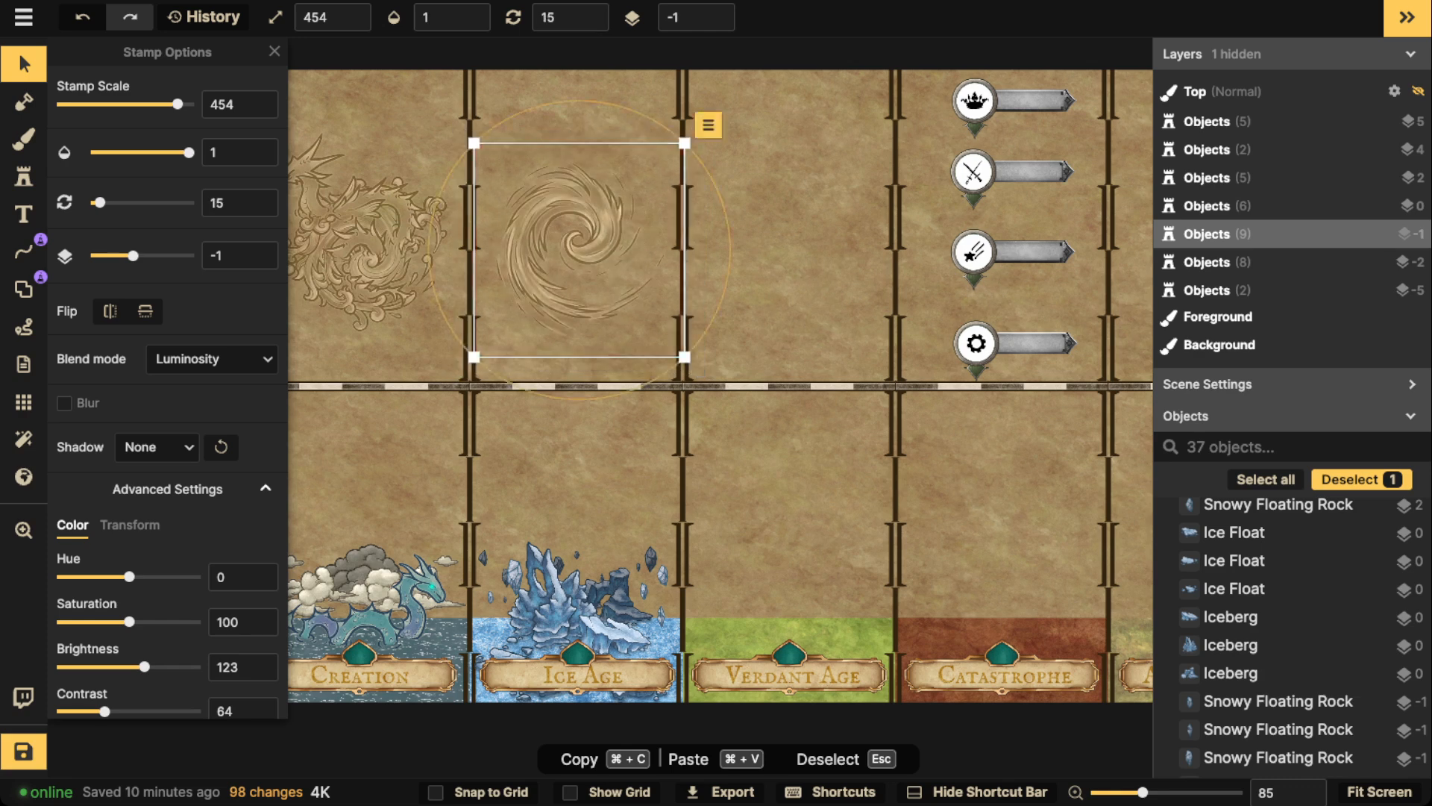
scroll(580, 249, "up", 3)
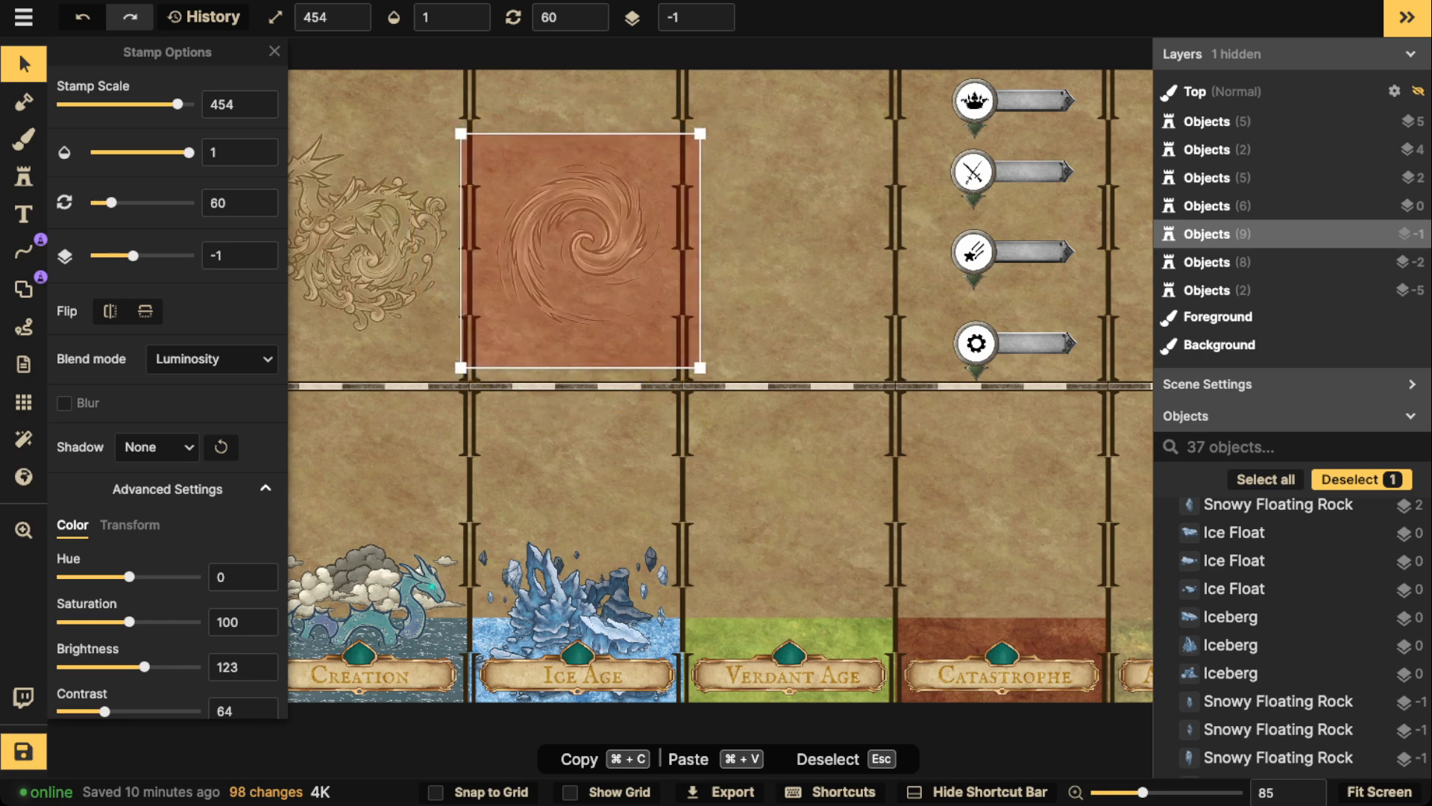
key("Escape")
Choose the grey Parchment Cloud stamp with random variants from the Decorations catalog.
left_click(24, 177)
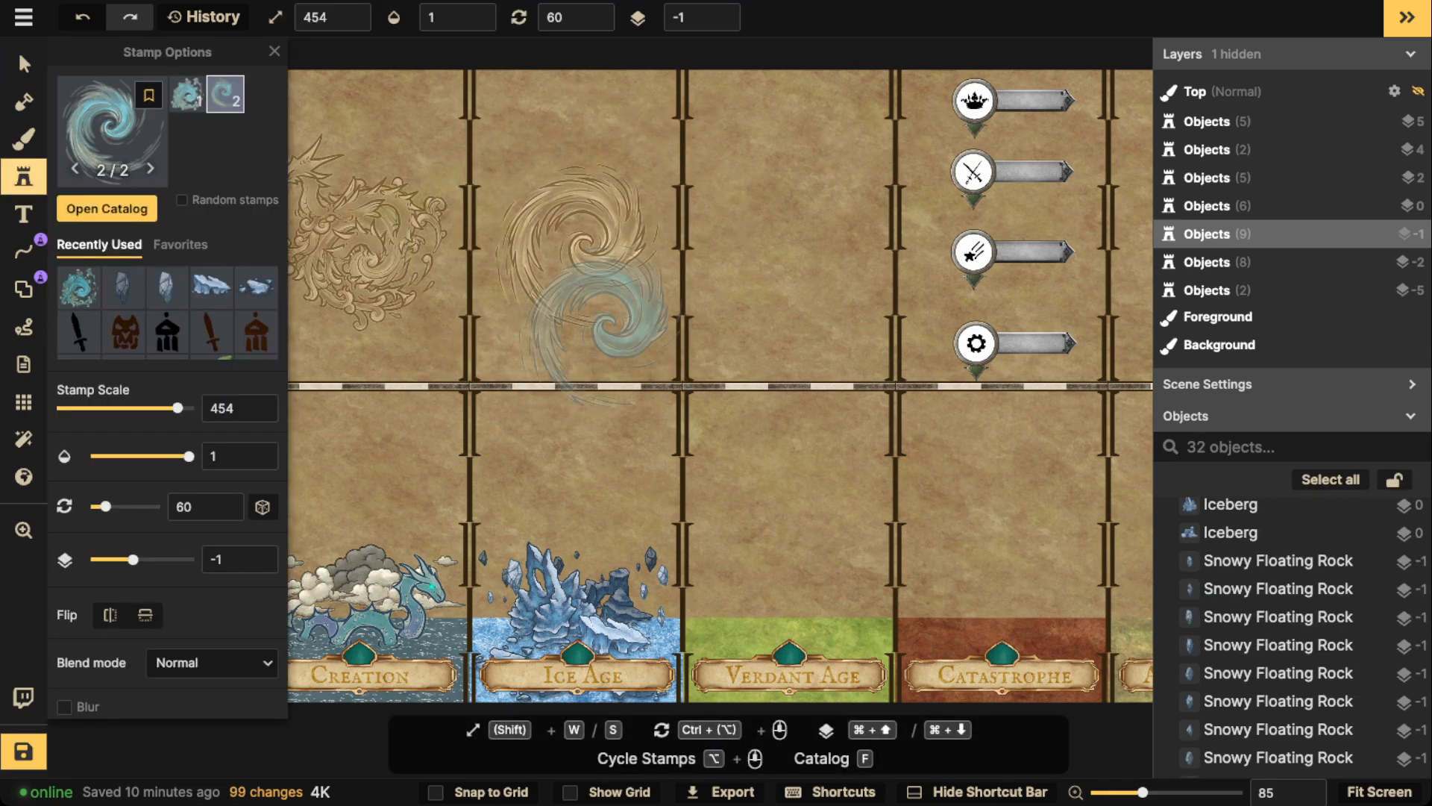
left_click(112, 131)
scroll(585, 429, "down", 3)
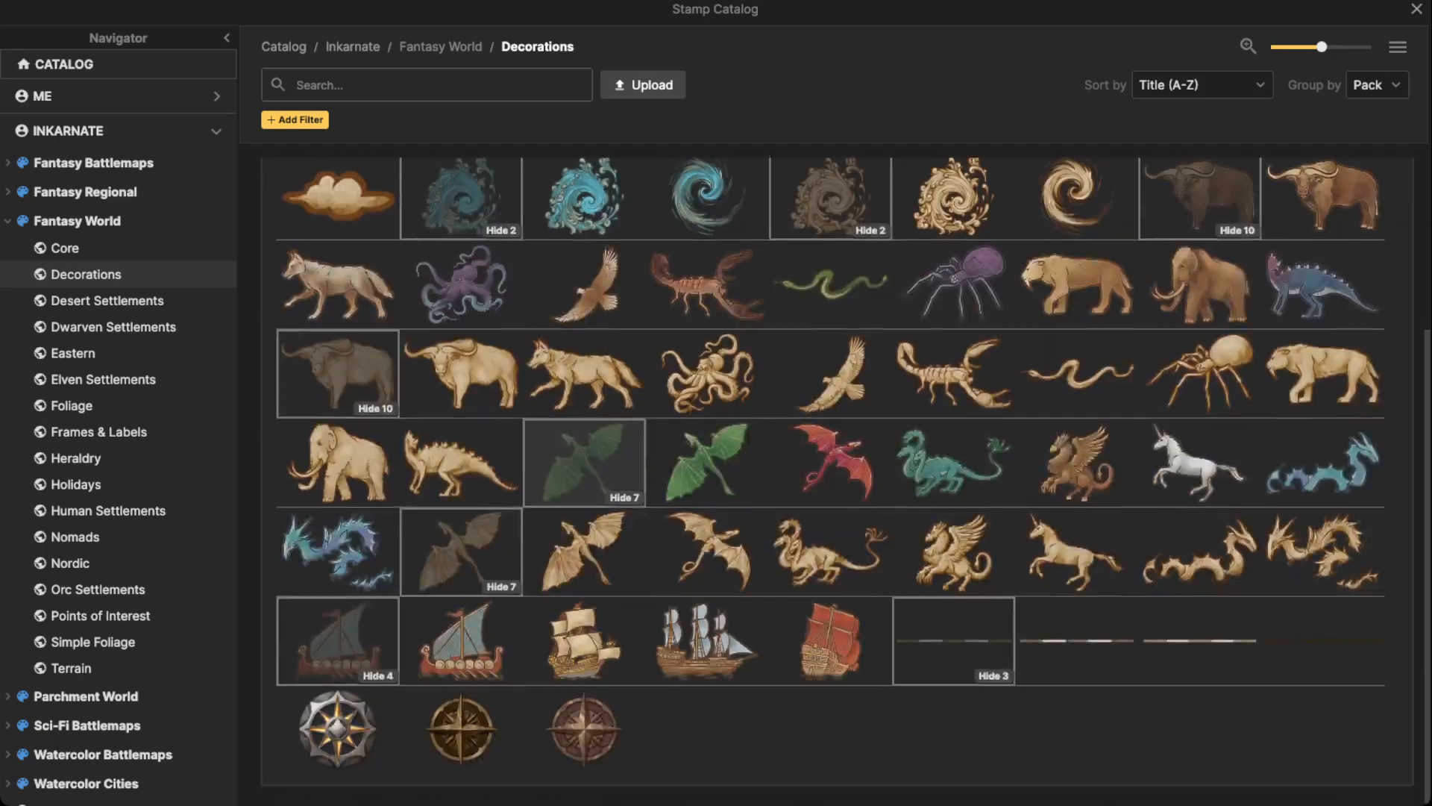
scroll(585, 429, "up", 5)
left_click(709, 332)
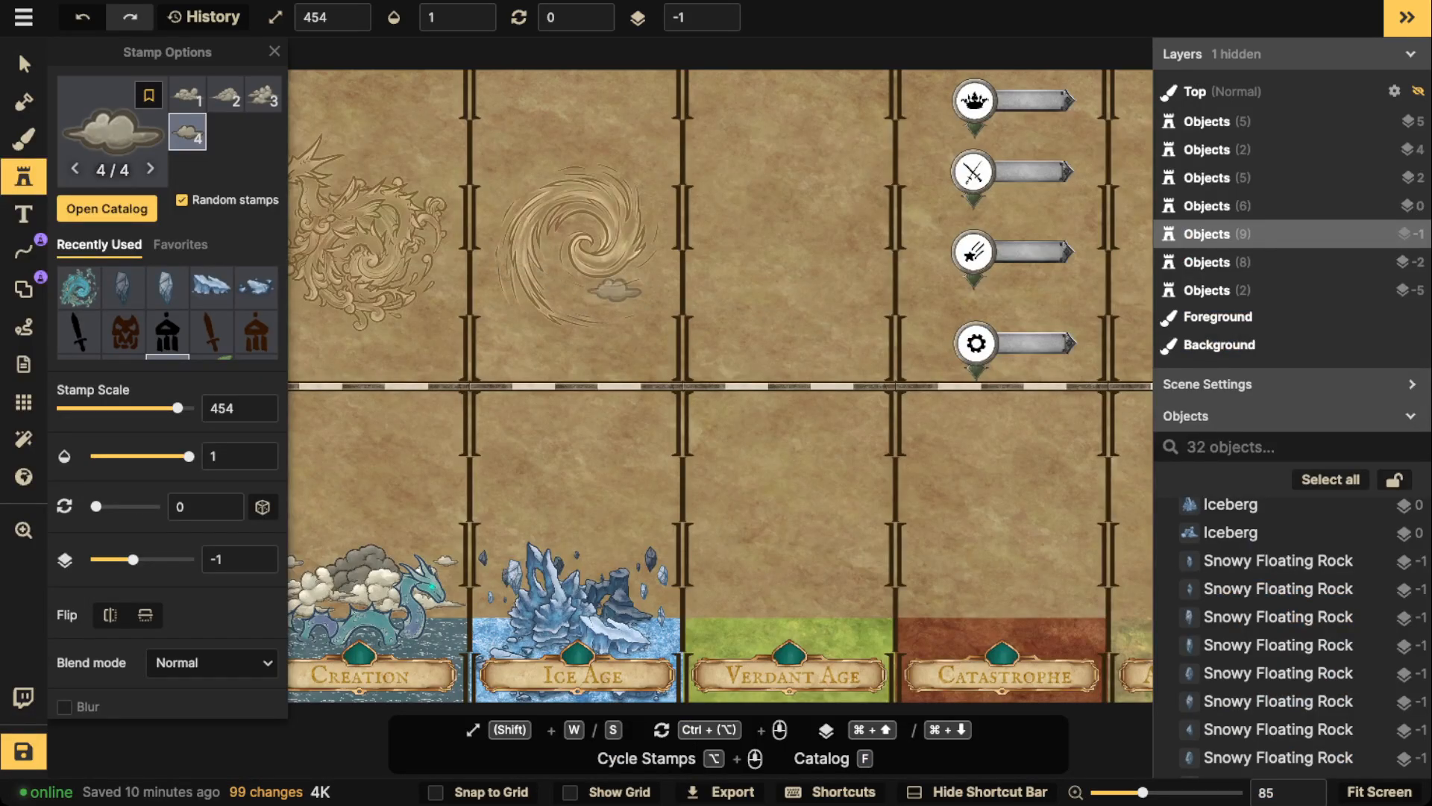
Configure the cloud stamp with Luminosity blending, brightness 130 and contrast 52.
scroll(167, 388, "down", 5)
left_click(159, 399)
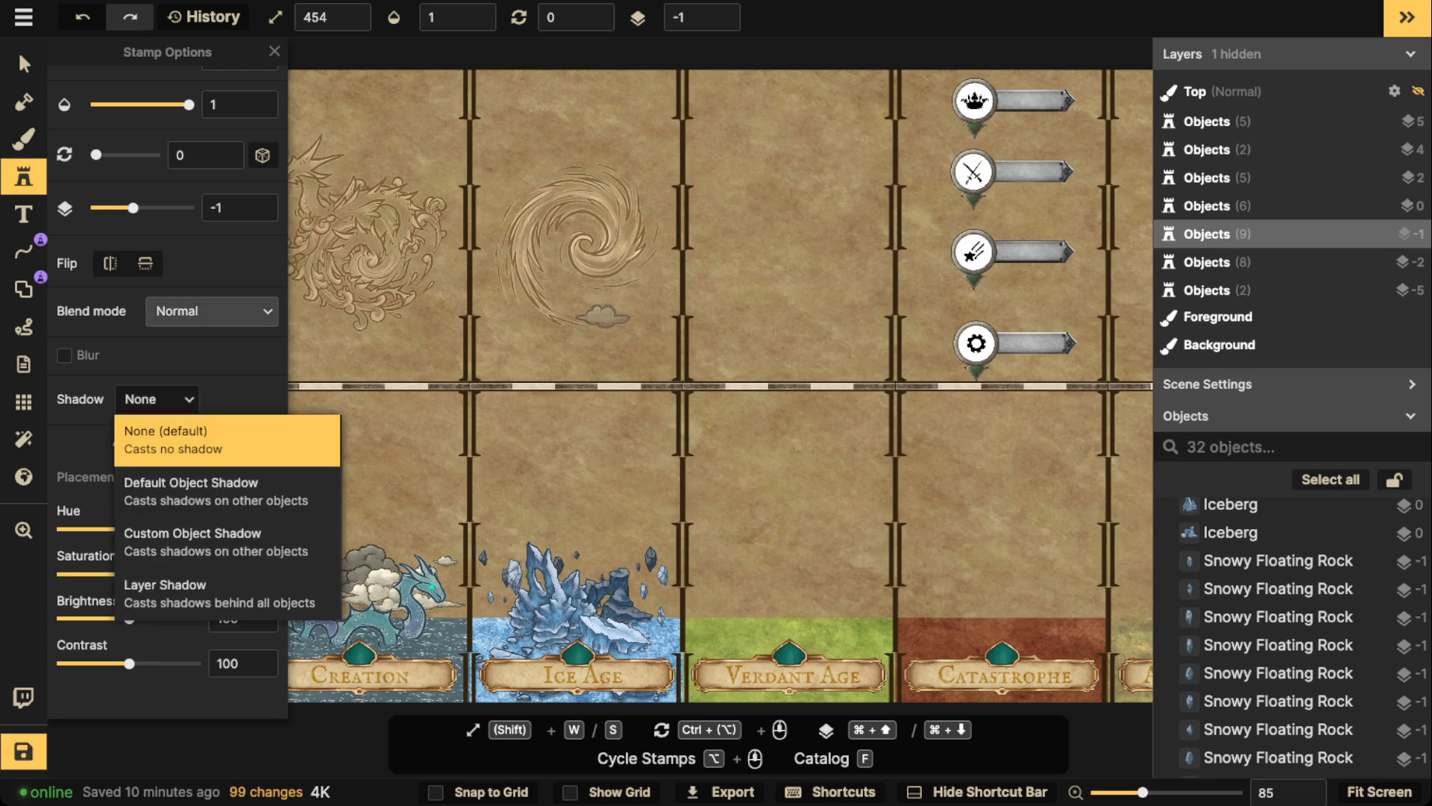
left_click(211, 311)
scroll(179, 515, "down", 2)
scroll(179, 522, "down", 3)
left_click(126, 608)
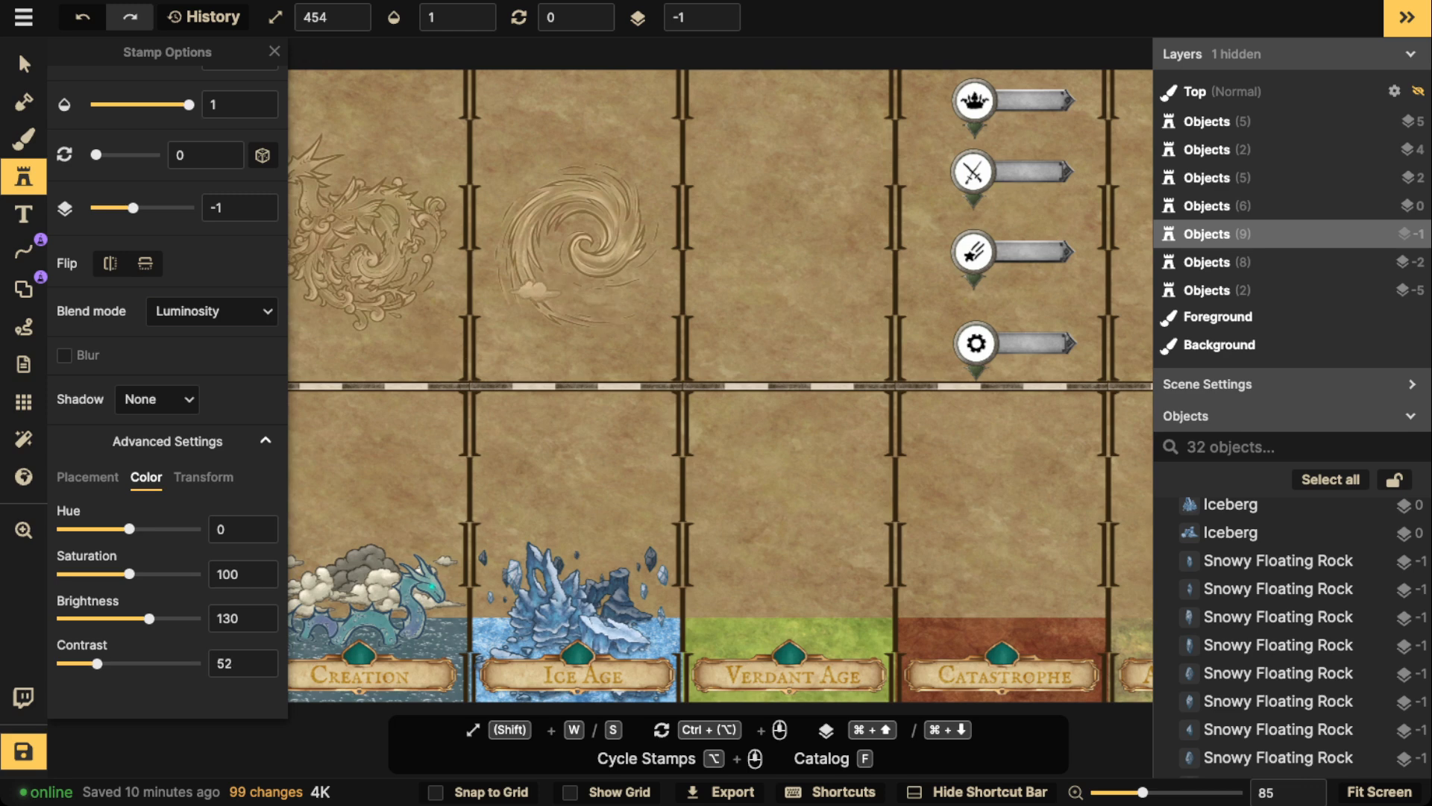
Place three parchment clouds along the swirl's lower edge, the first at scale 454 and the other two at scale 204.
left_click(536, 289)
key("s")
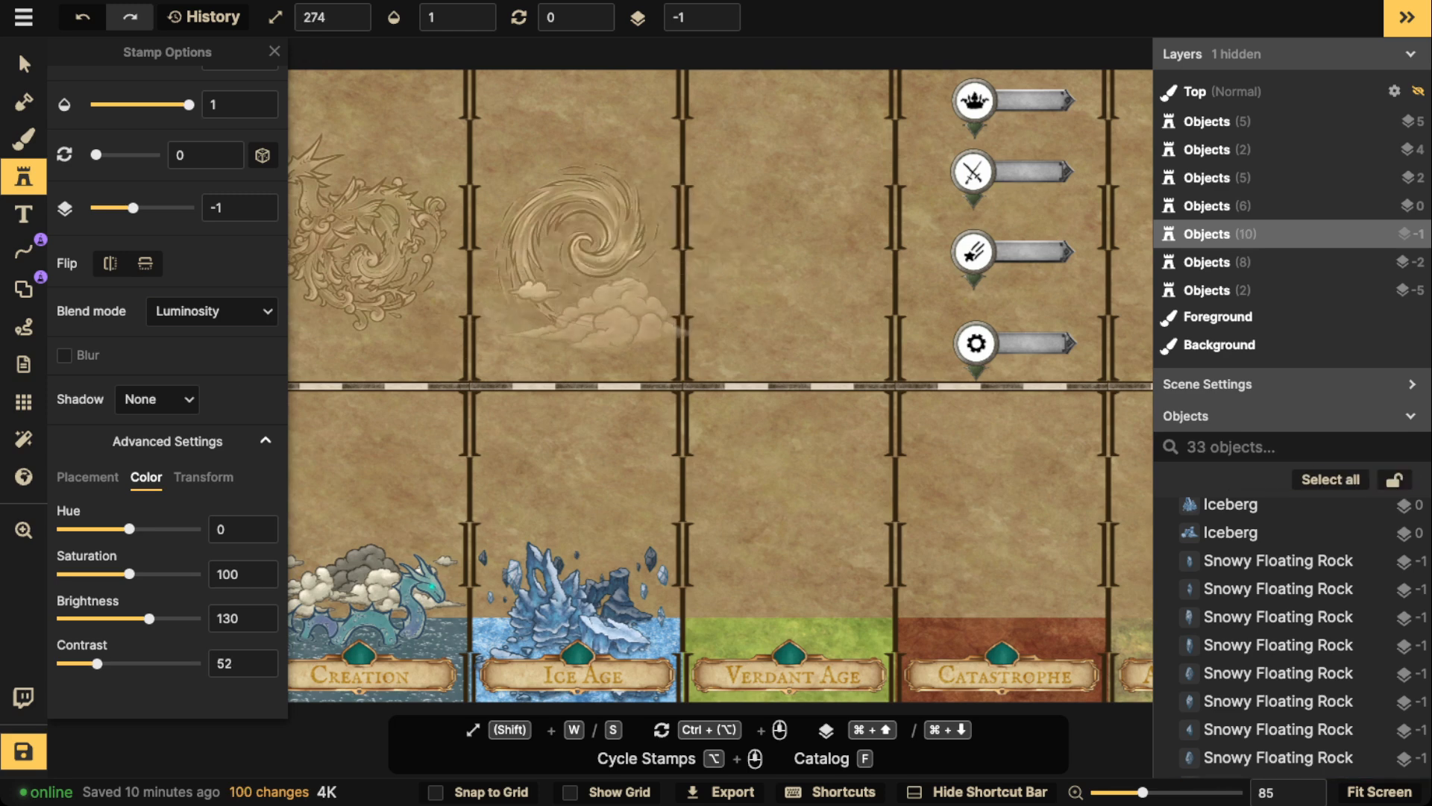
left_click(599, 297)
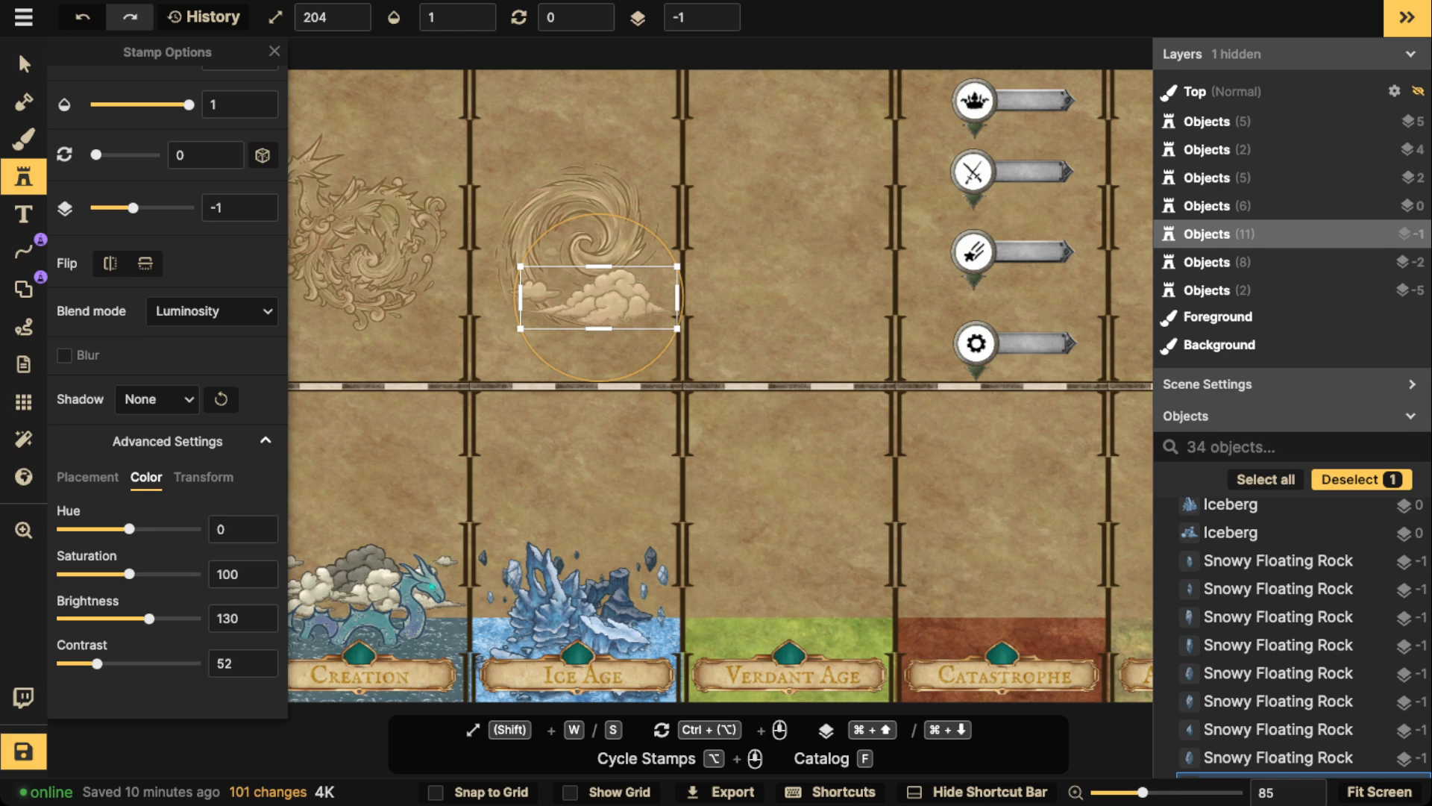
key("Escape")
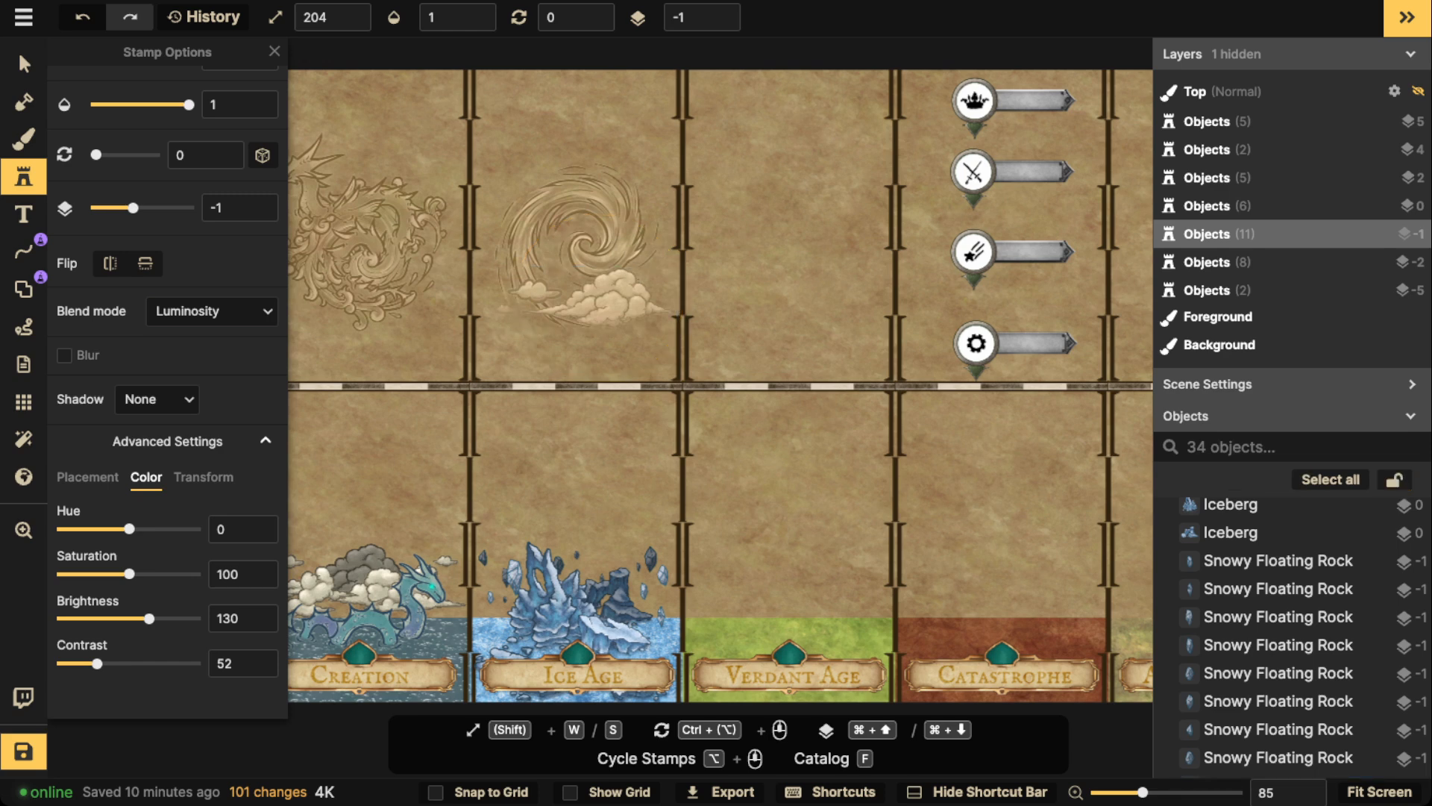
left_click(504, 309)
Select all three parchment clouds and darken them to brightness 110 and contrast 49.
left_click(23, 65)
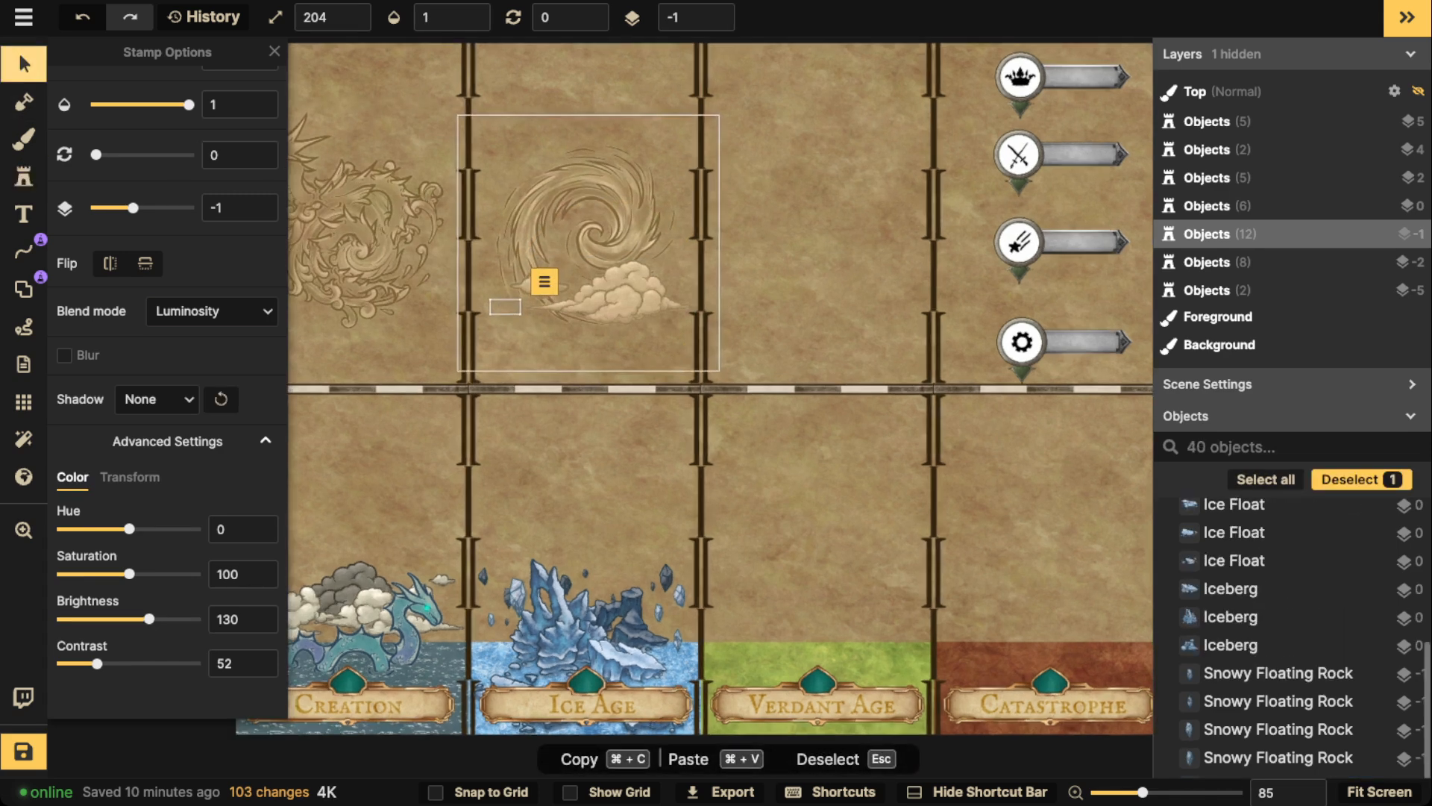
left_click_drag(505, 307, 507, 311)
left_click(531, 285, "shift")
left_click(617, 295, "shift")
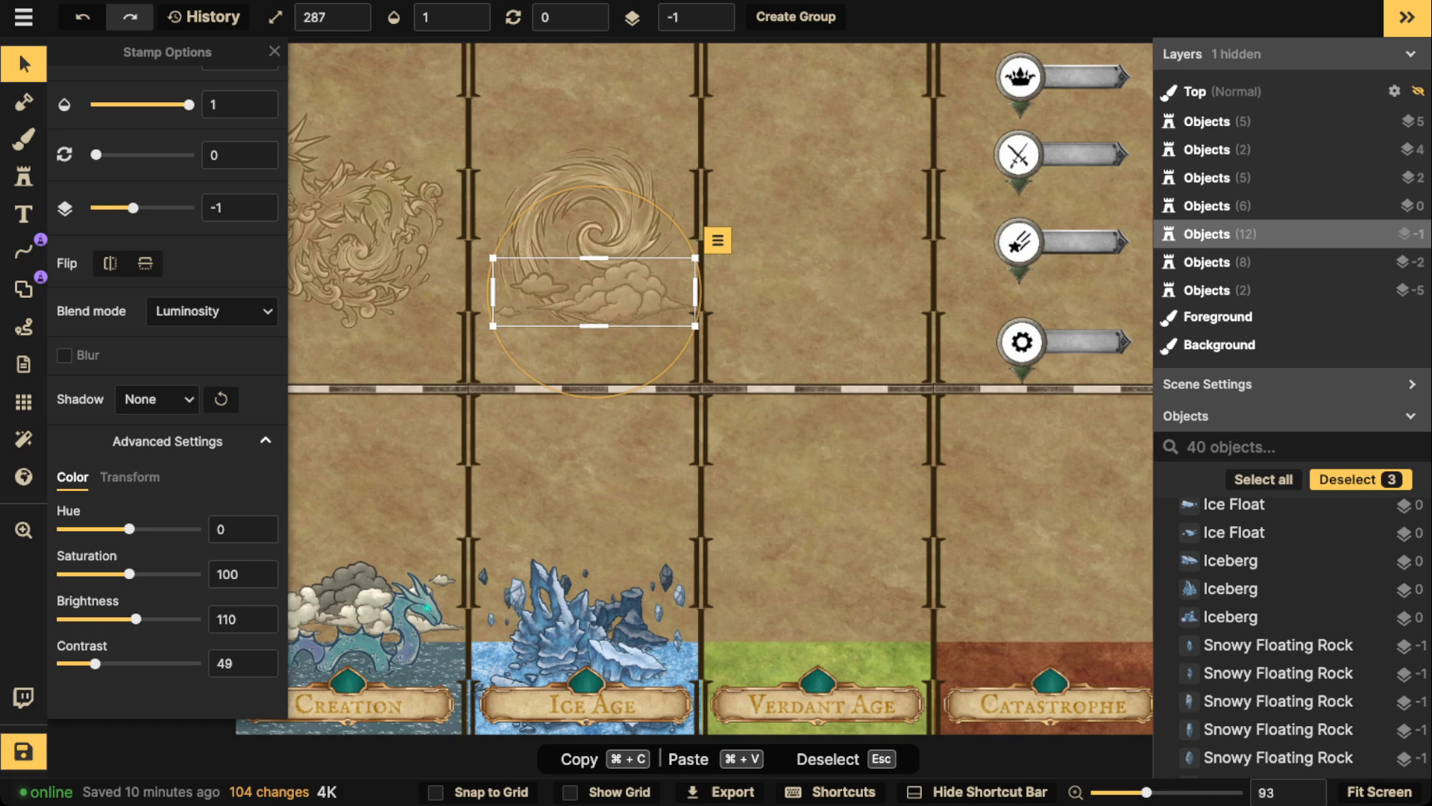
key("Escape")
Select the swirl and its clouds together, move them slightly upward and enlarge them a little within the upper Ice Age section.
left_click(634, 237)
key("Escape")
scroll(646, 261, "down", 3)
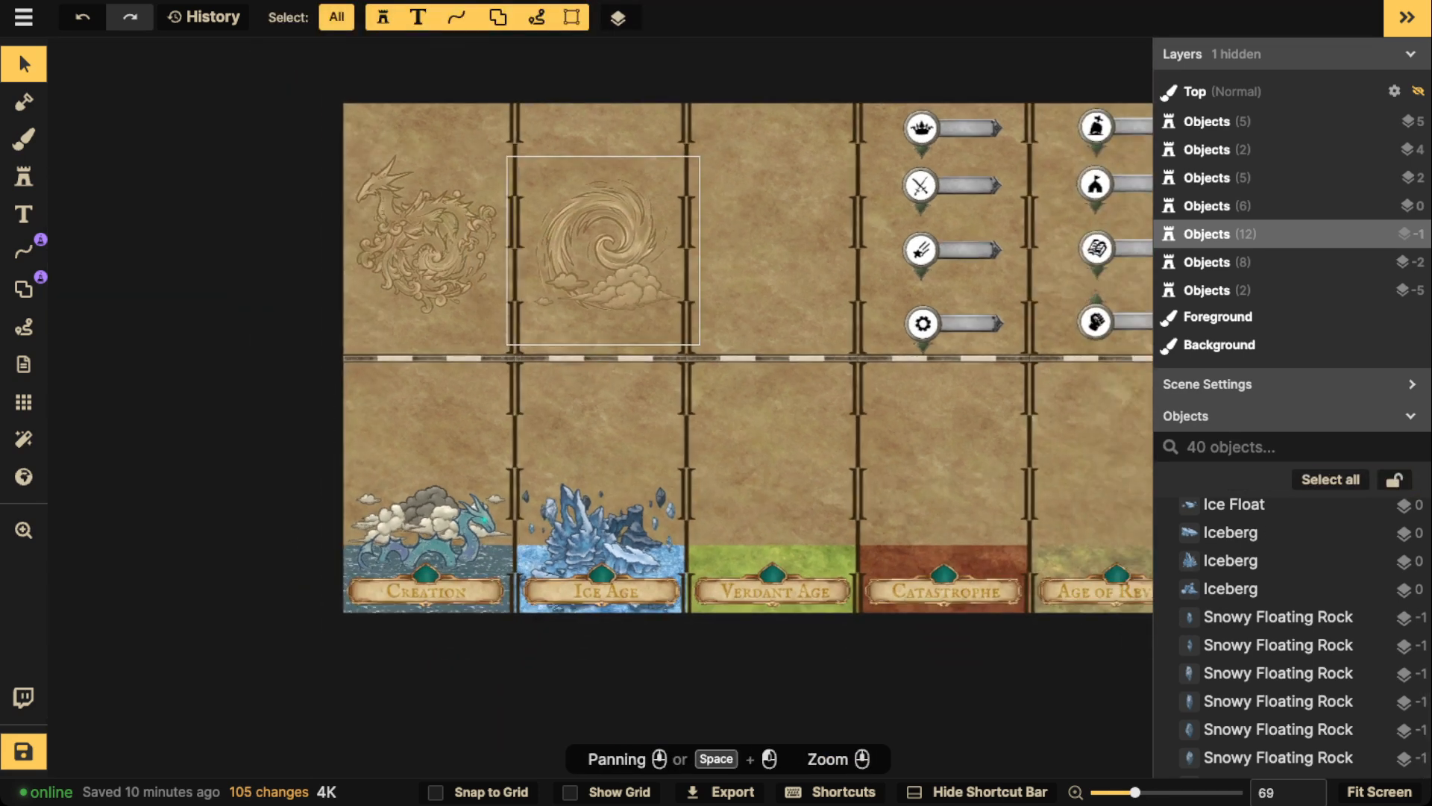
left_click(603, 250)
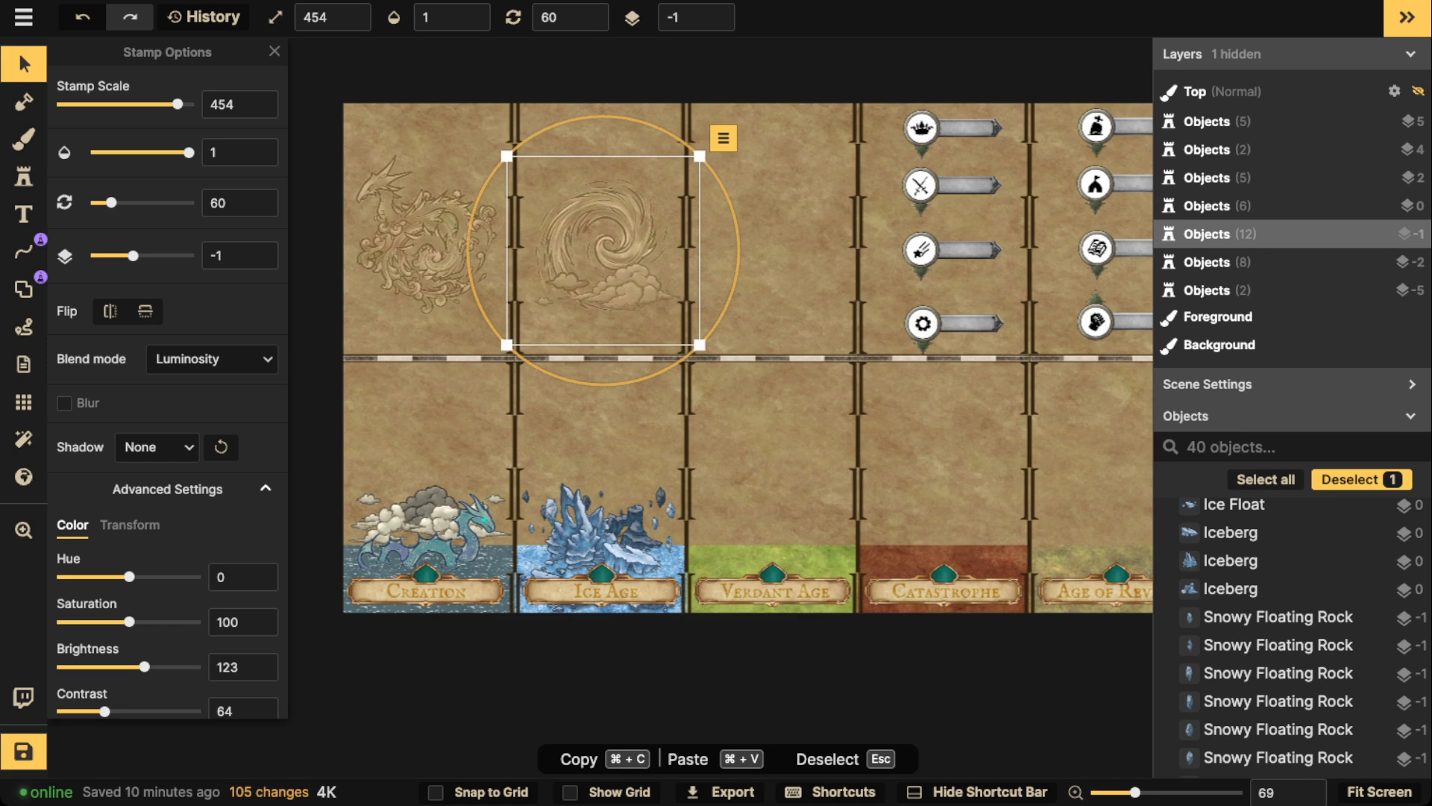
key("Escape")
left_click_drag(555, 133, 651, 327)
left_click_drag(603, 249, 598, 237)
left_click_drag(695, 329, 702, 337)
left_click_drag(619, 277, 614, 278)
key("Escape")
Lock the Creation column's scene group to keep it out of the Ice Age selection.
left_click_drag(519, 117, 705, 585)
key("Escape")
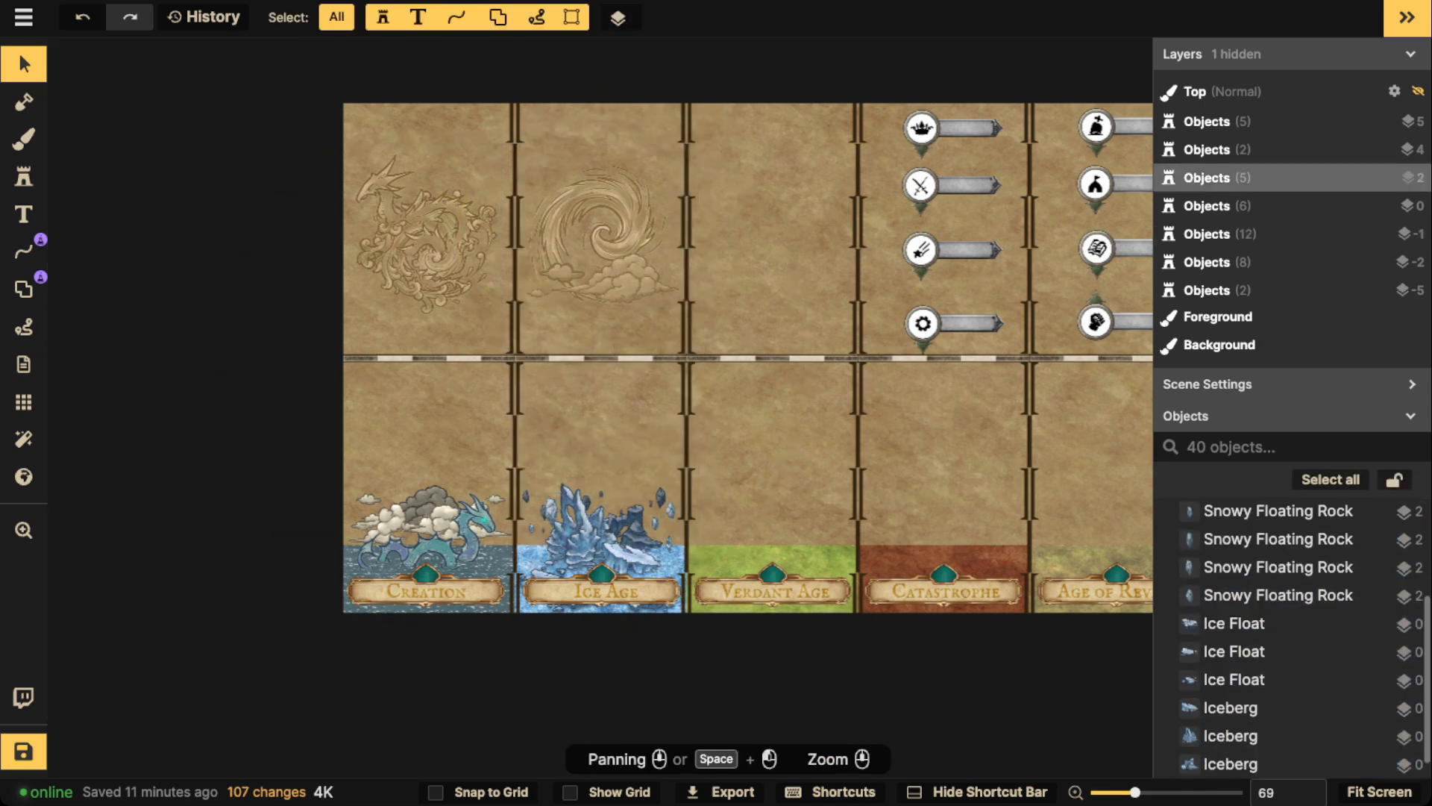
left_click(428, 403)
key("l")
key("Escape")
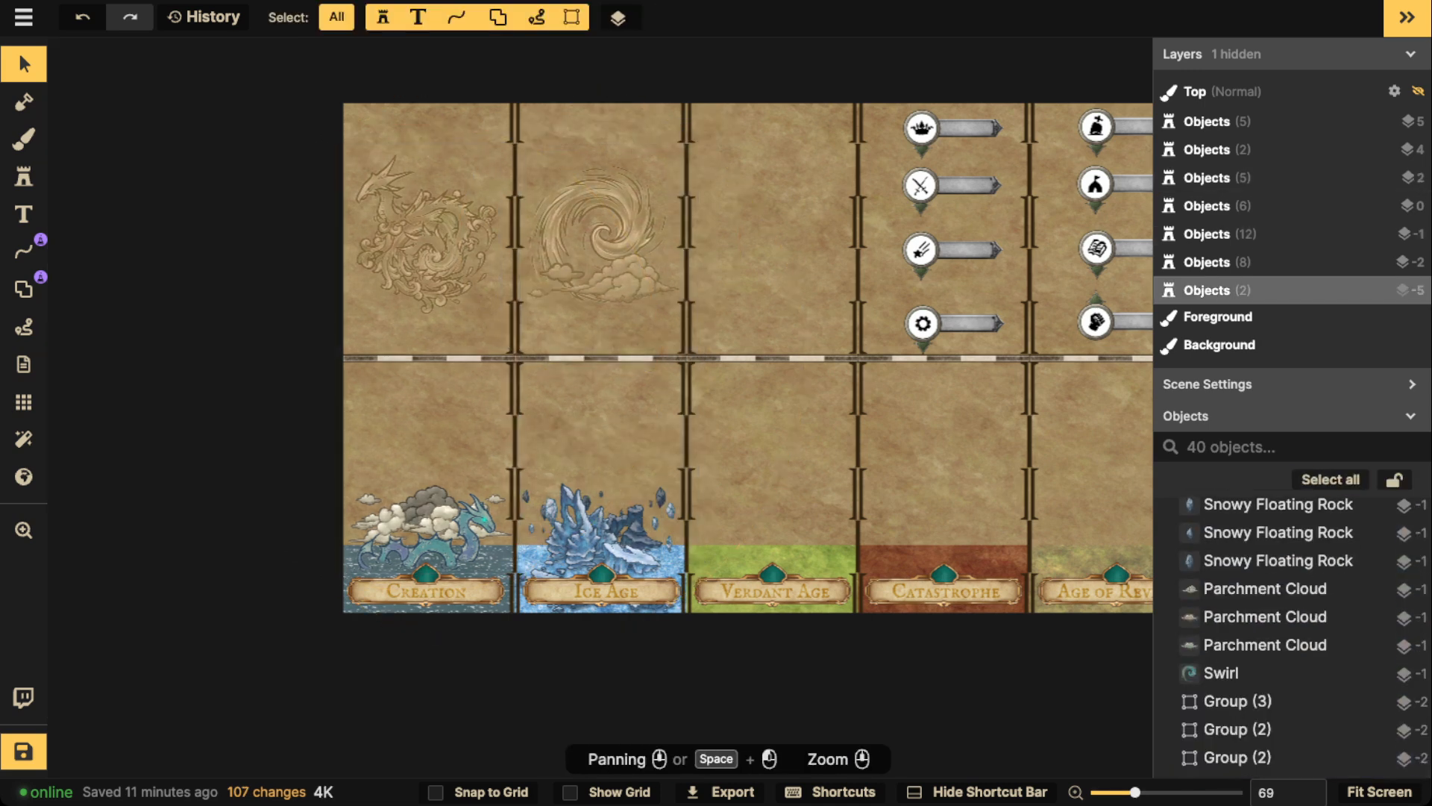
Group the Ice Age iceberg, rocks, swirl and clouds under the name "ICE AGE BACAKGROU" and save the map.
left_click_drag(553, 118, 681, 621)
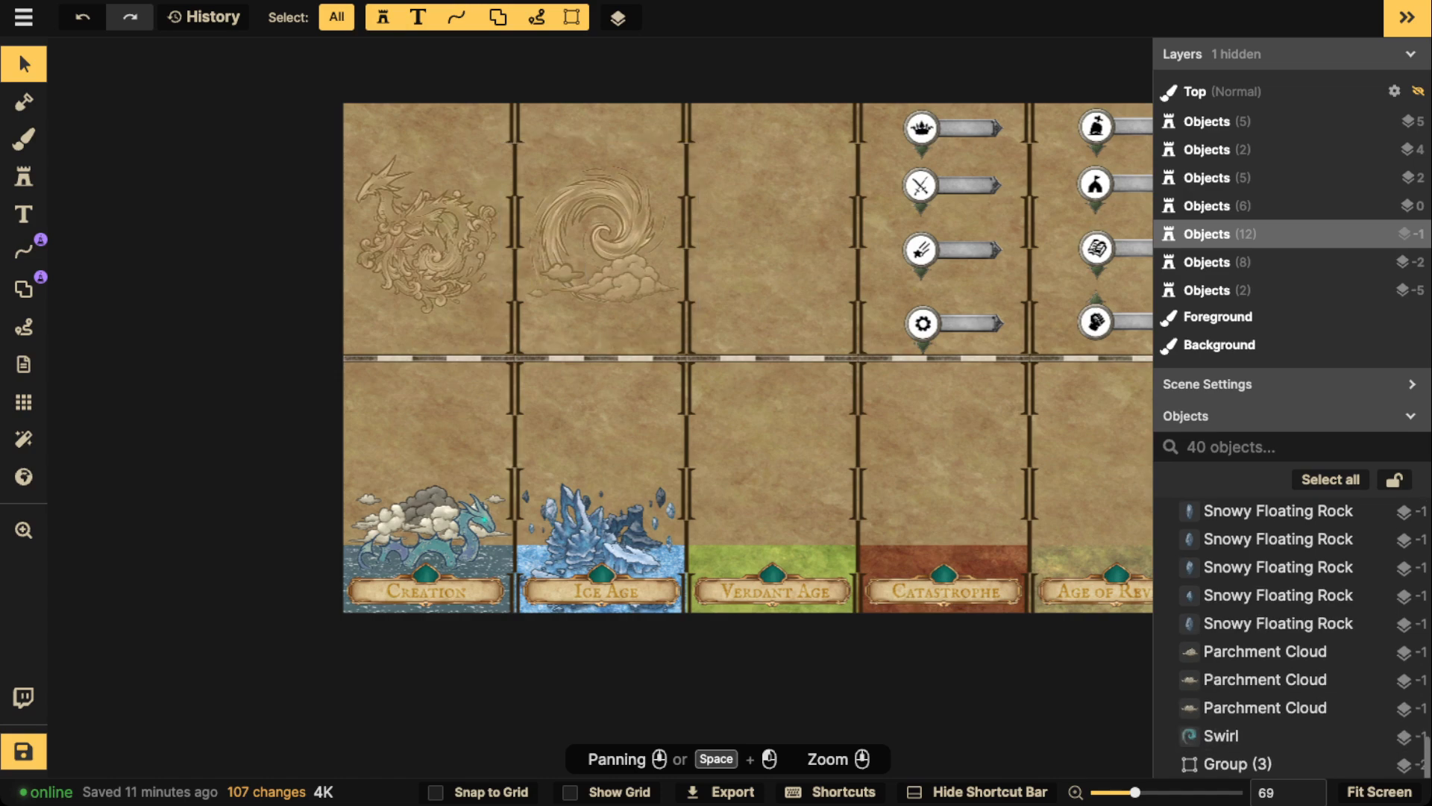
left_click_drag(381, 120, 714, 613)
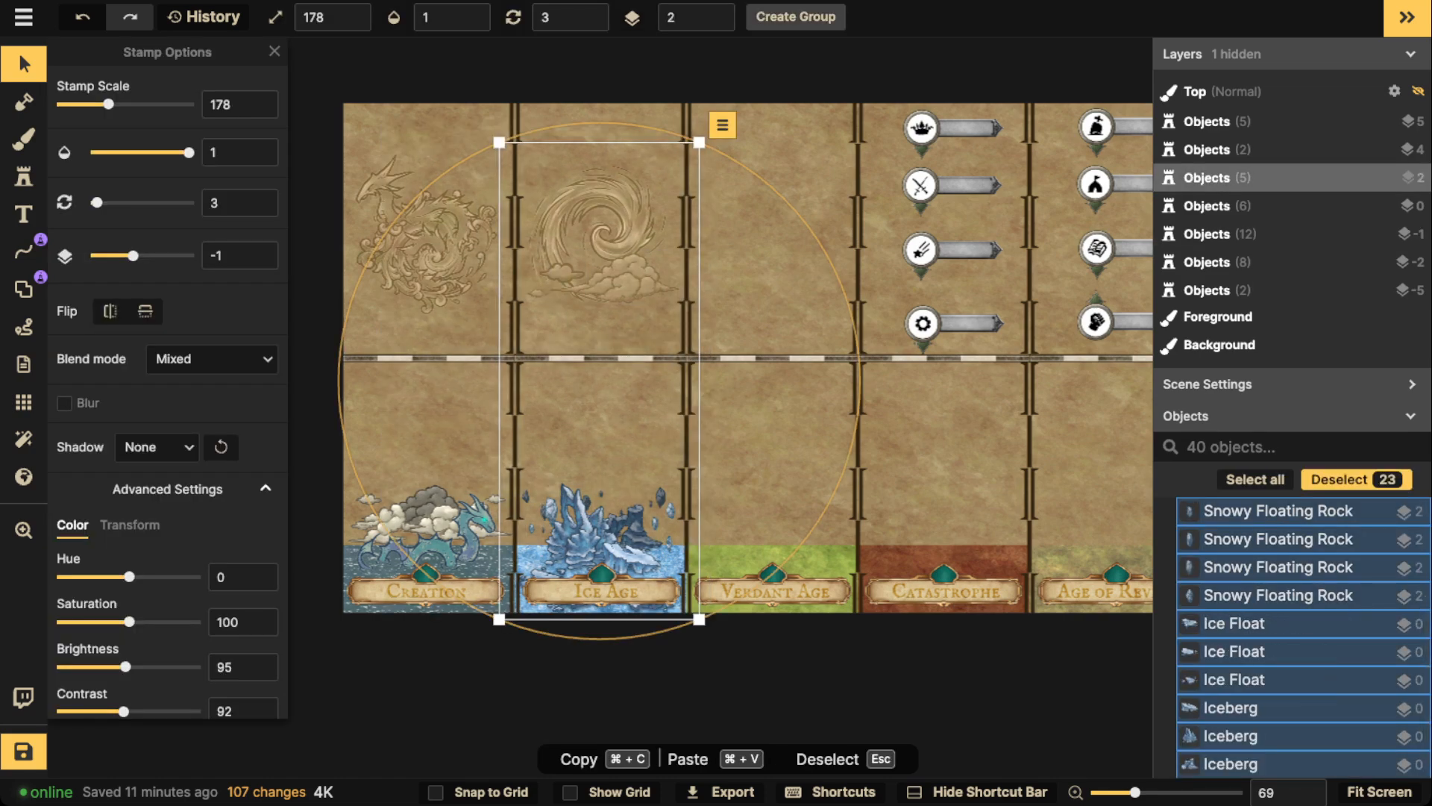
key("super+g")
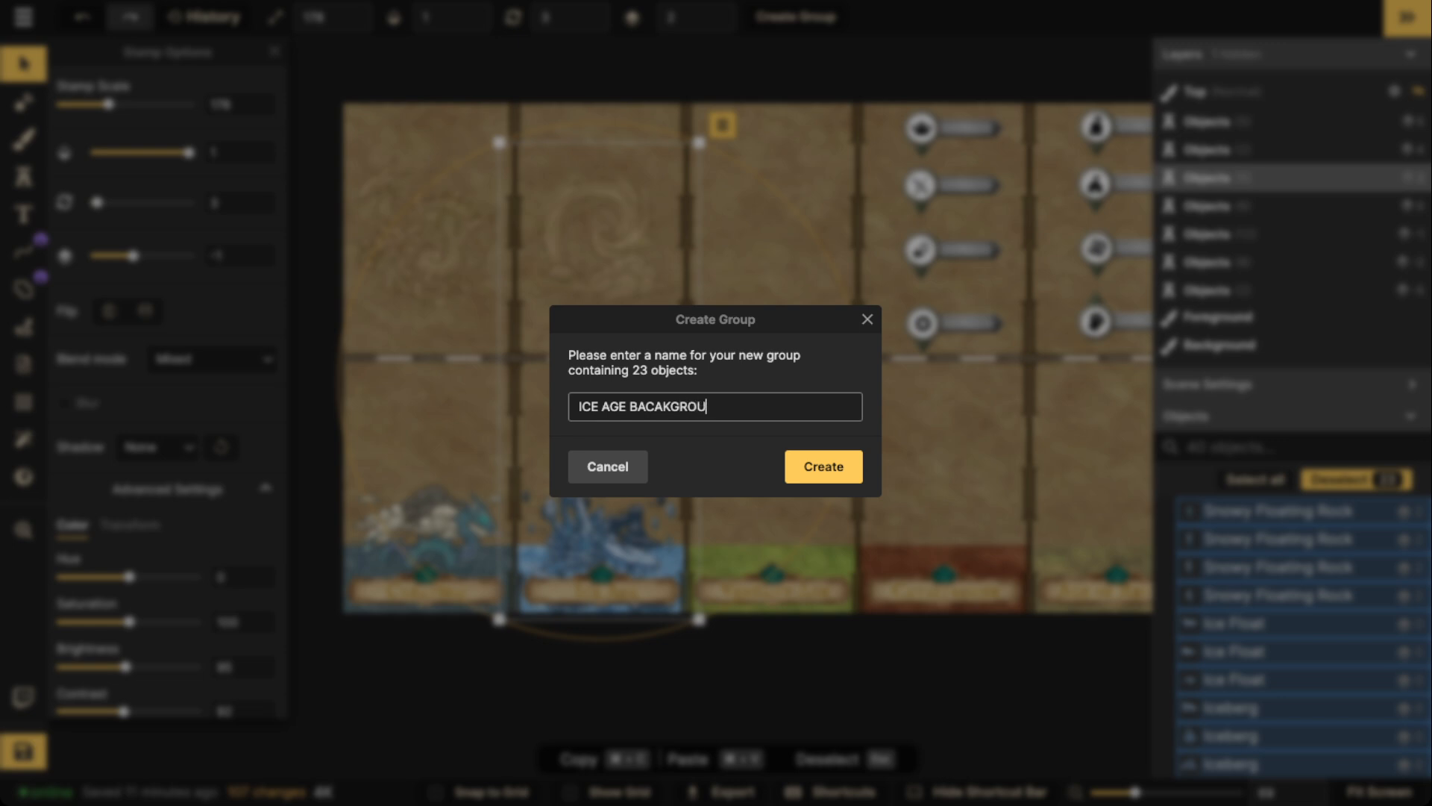
key("Return")
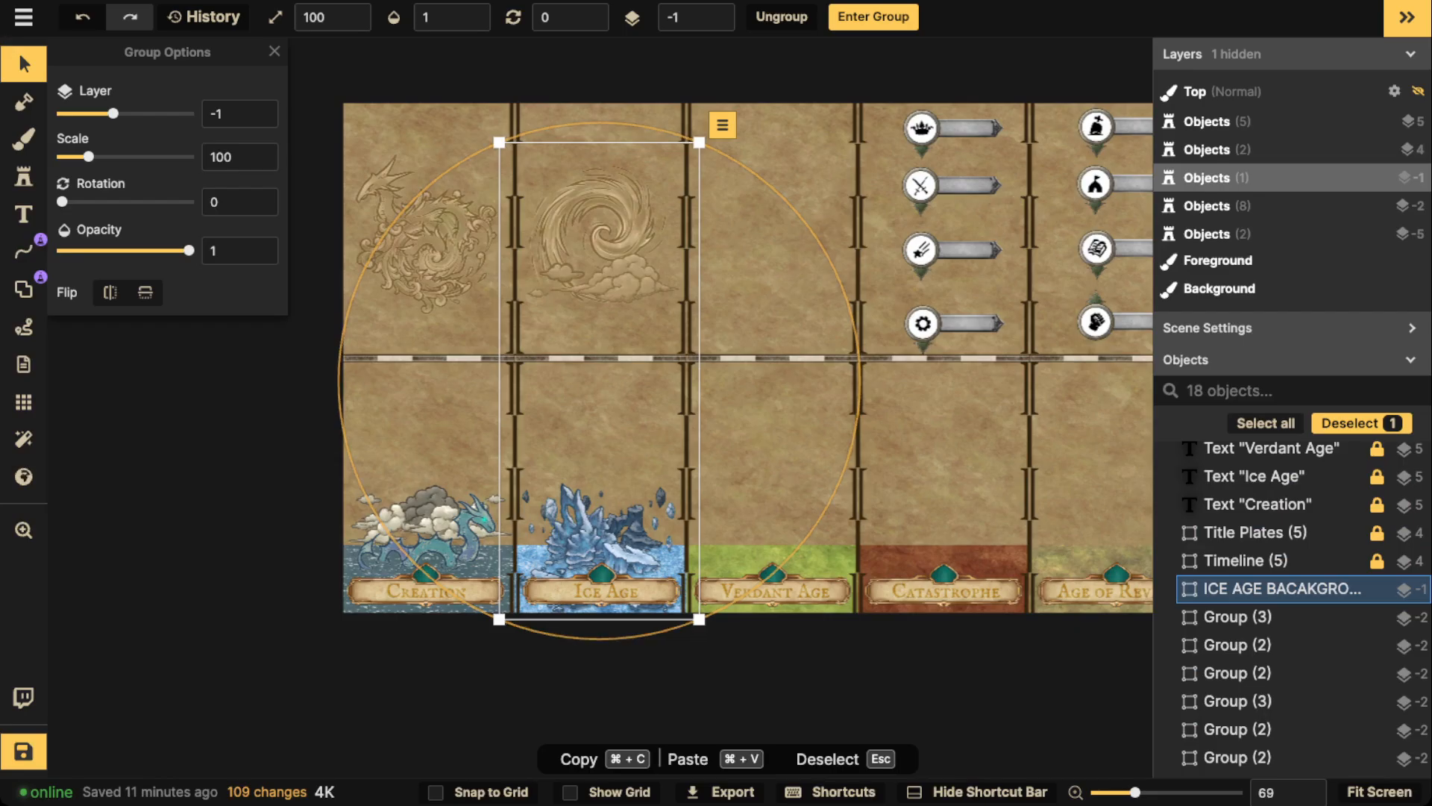
left_click(23, 752)
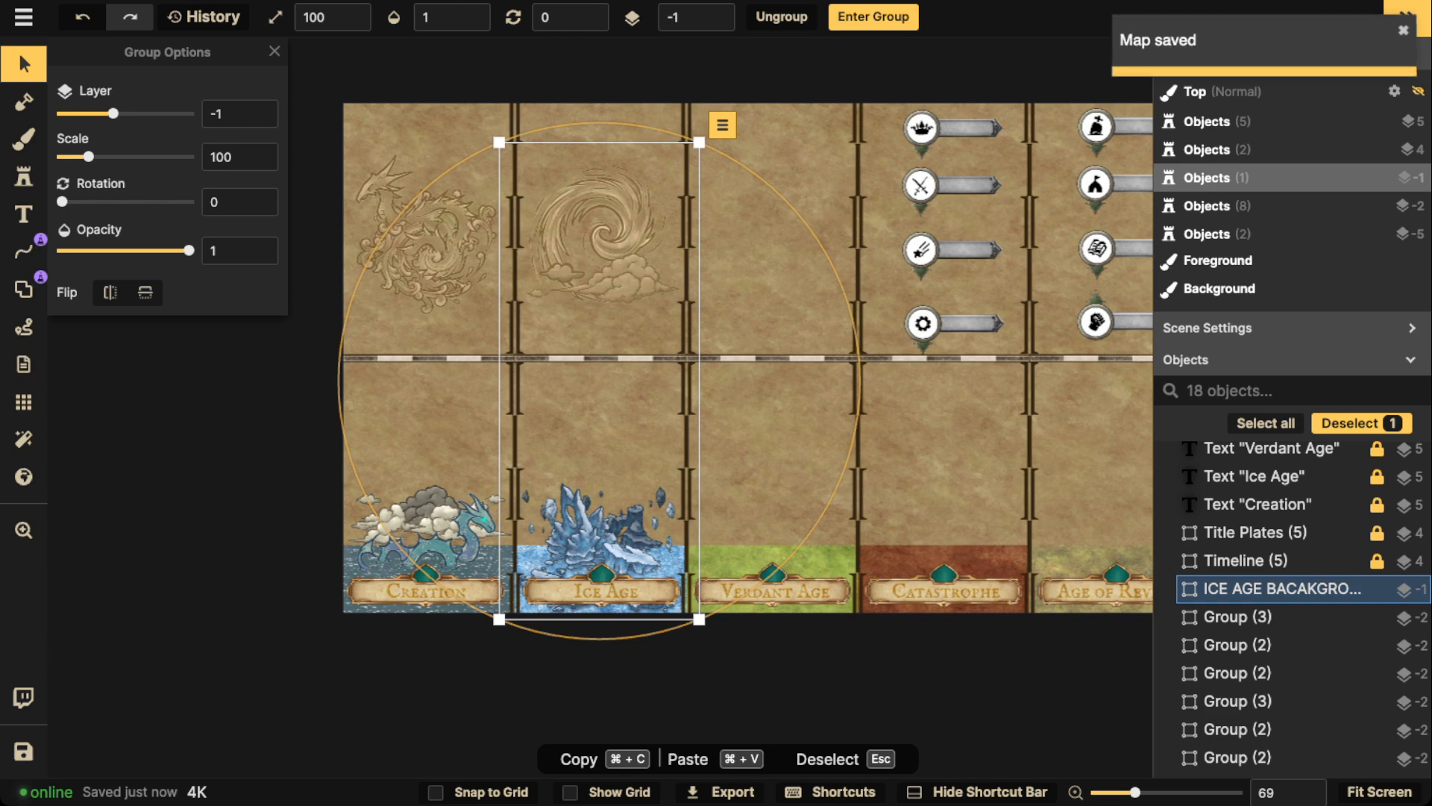
Deselect the Ice Age group and open the stamp catalog to find scenery for the remaining age columns.
key("Escape")
scroll(870, 208, "down", 1)
left_click_drag(869, 209, 760, 215)
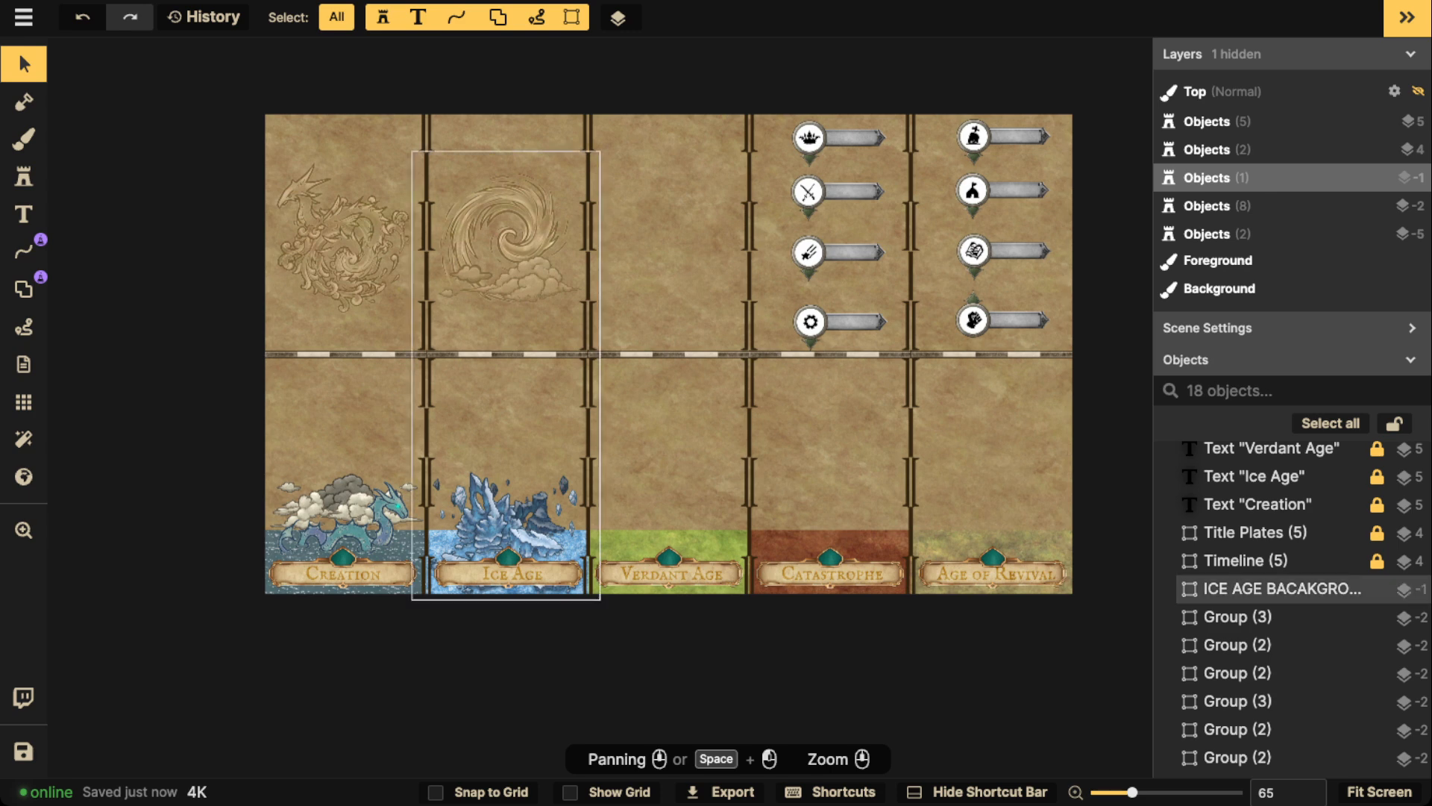
scroll(647, 532, "up", 2)
left_click_drag(648, 533, 331, 495)
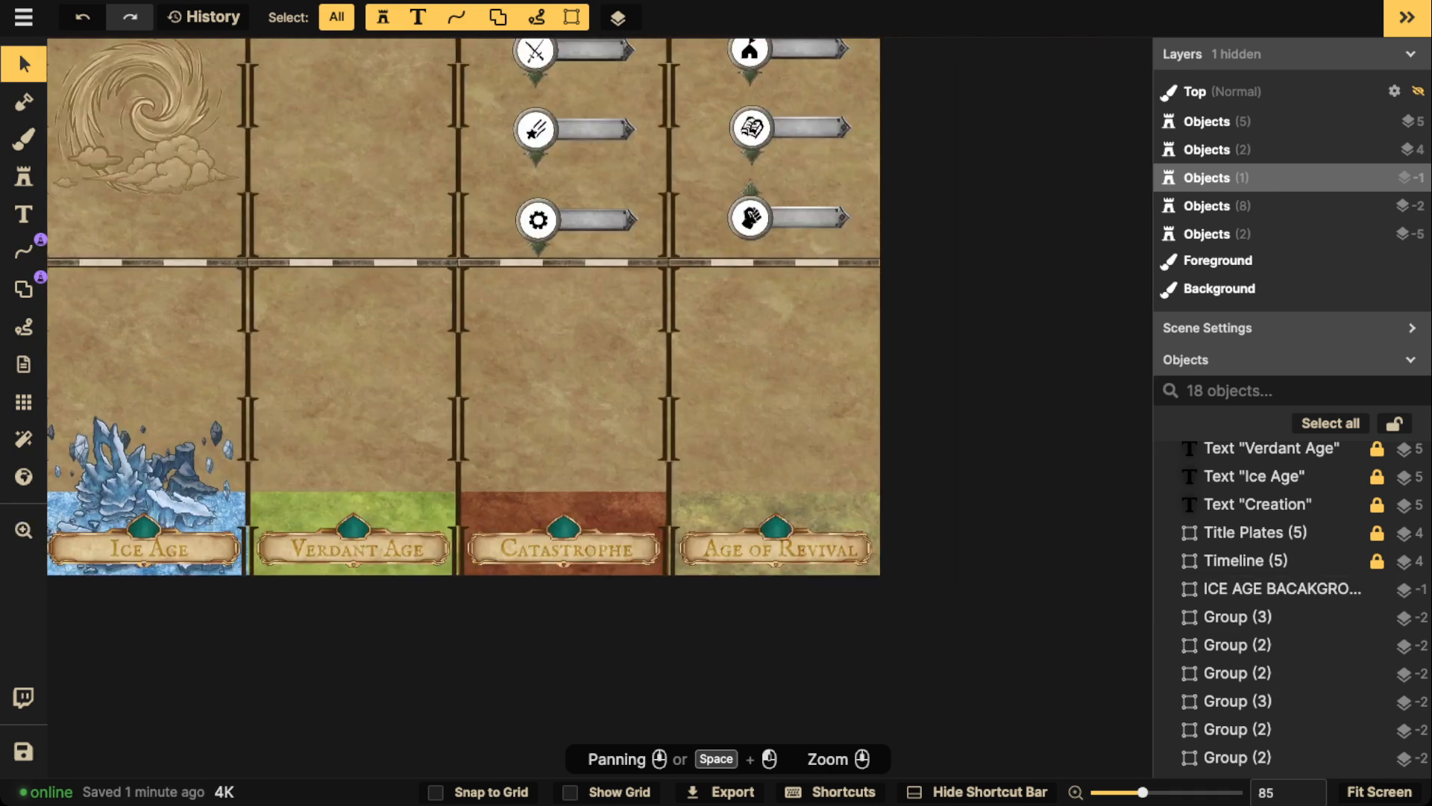
scroll(227, 374, "up", 1)
left_click(23, 176)
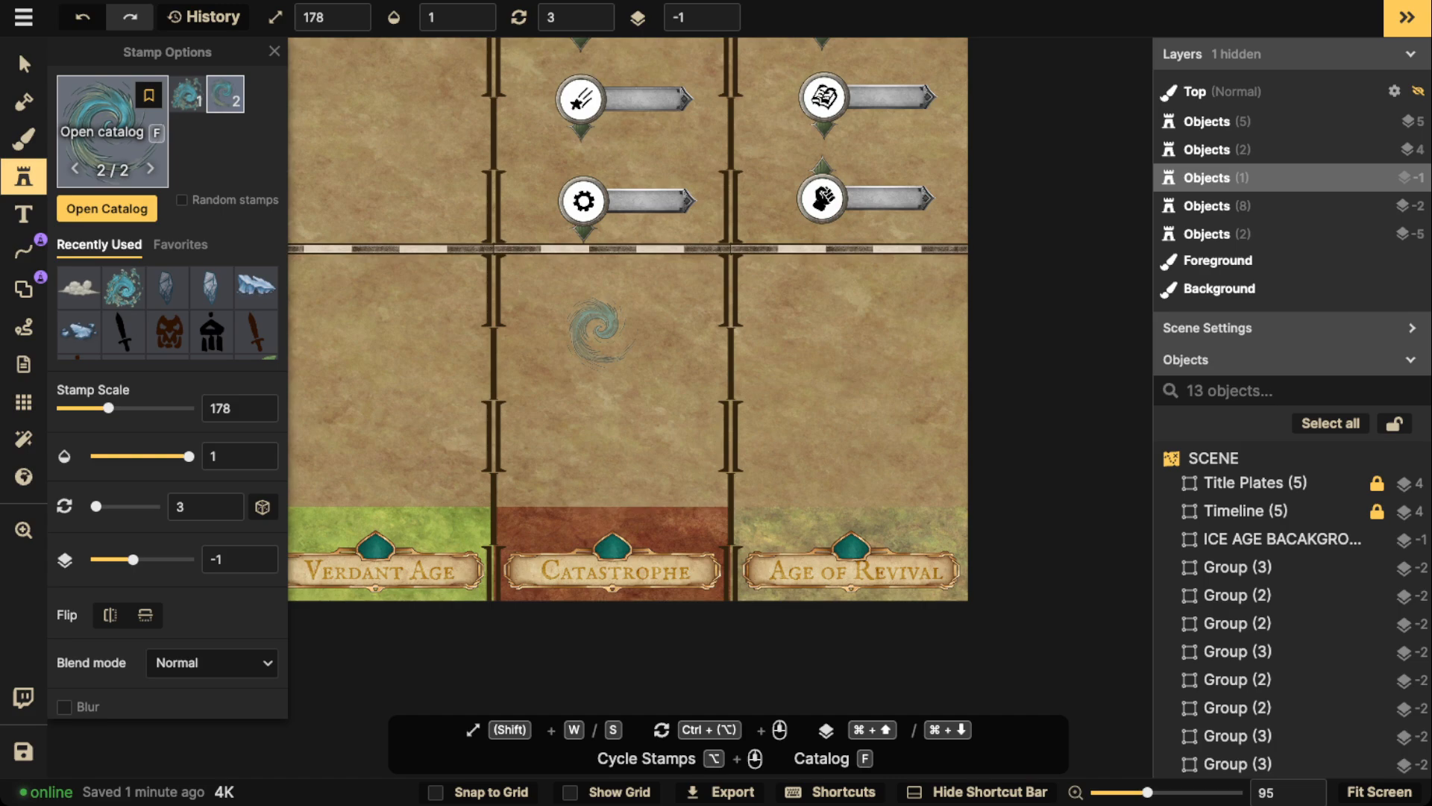
key("f")
scroll(836, 477, "down", 3)
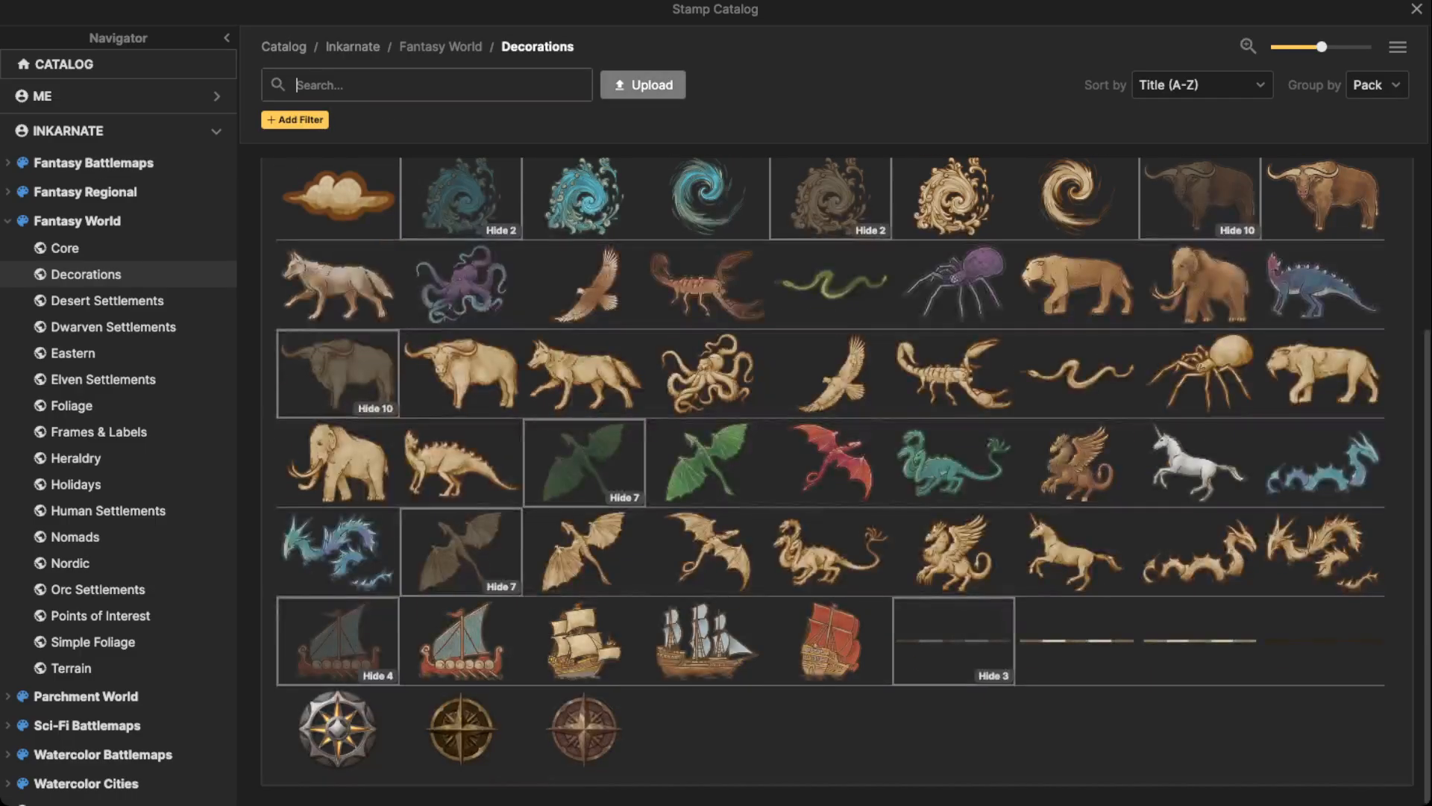
Search the whole Fantasy World stamp catalog for "HILL".
left_click(440, 46)
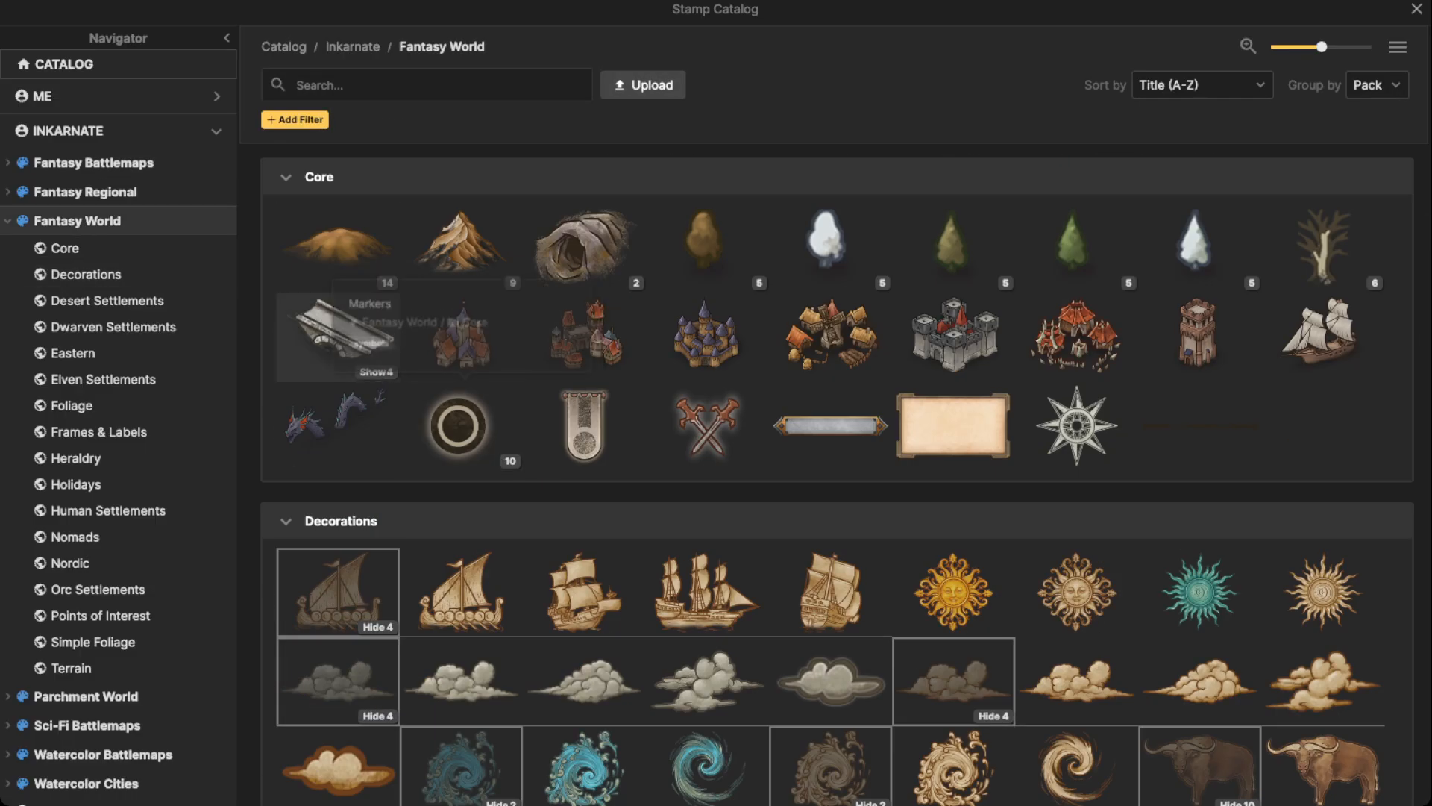
scroll(835, 477, "down", 10)
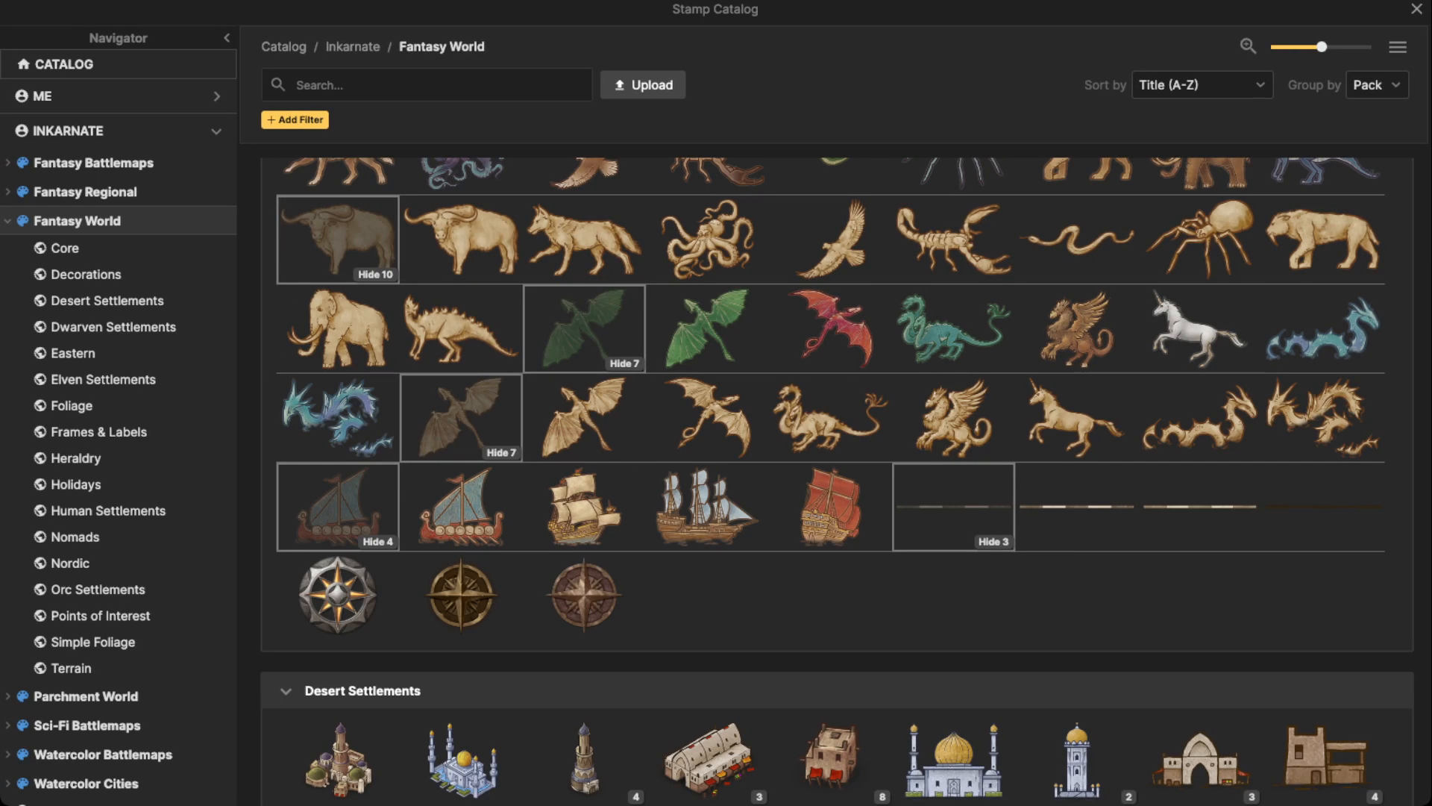
type("Hi")
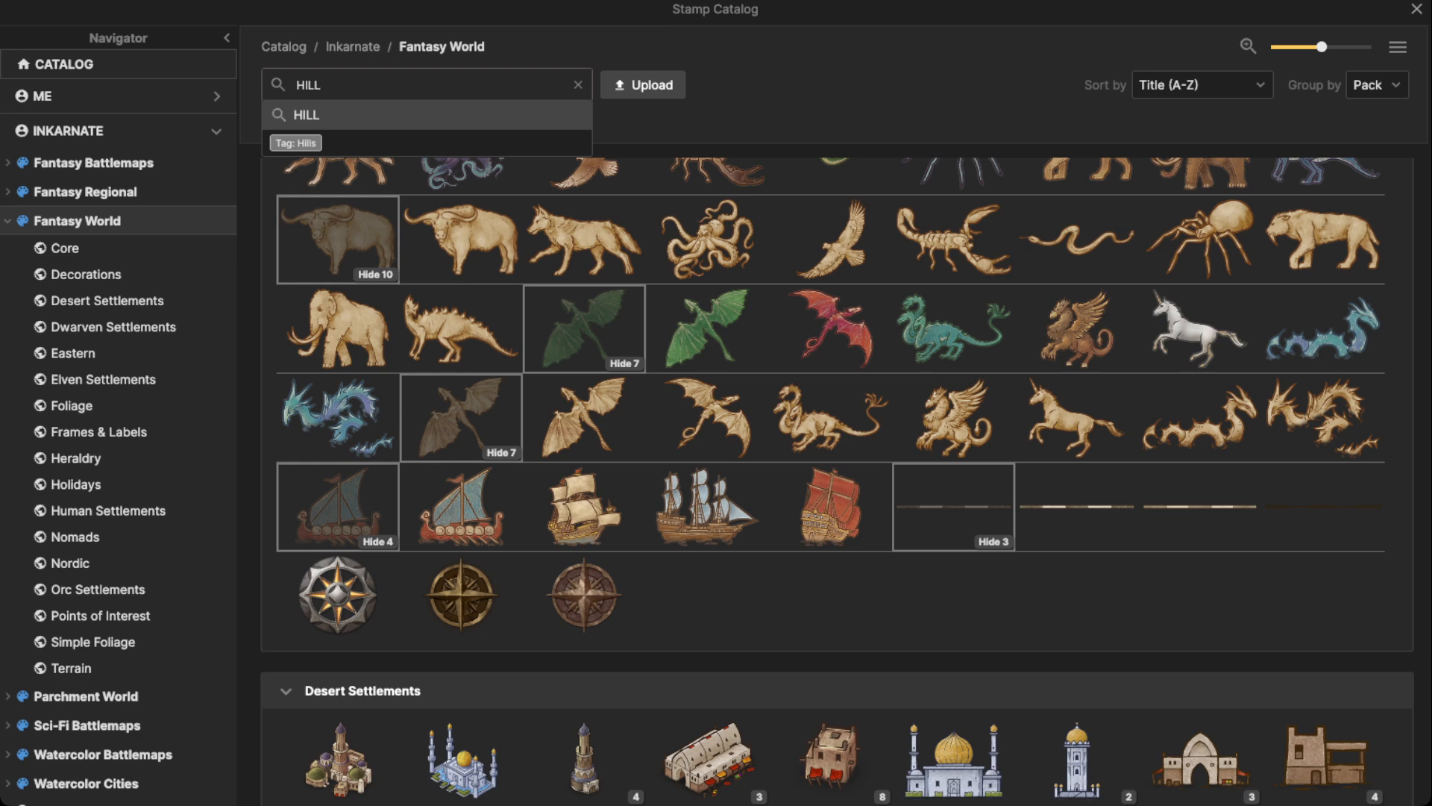
scroll(837, 478, "down", 8)
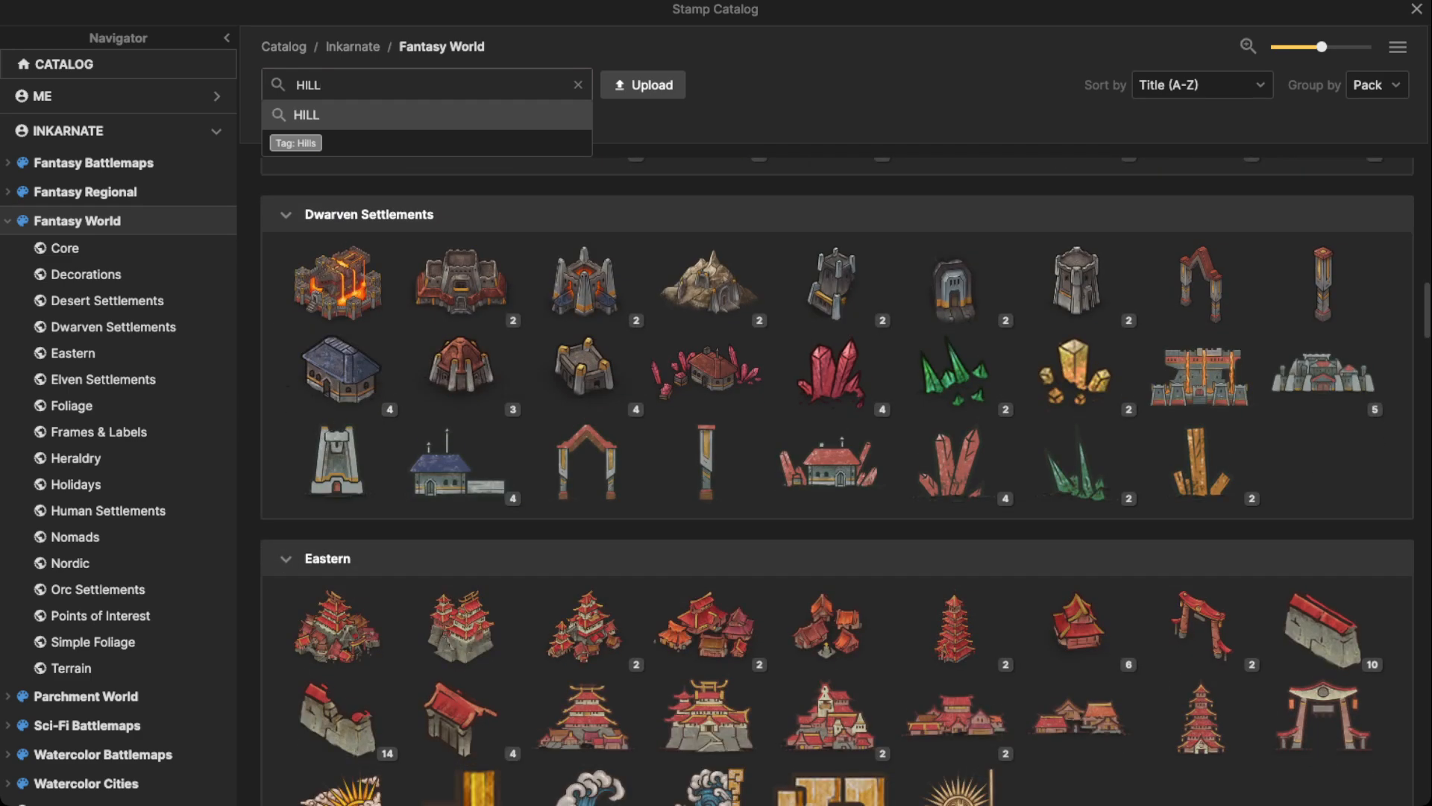
key("Return")
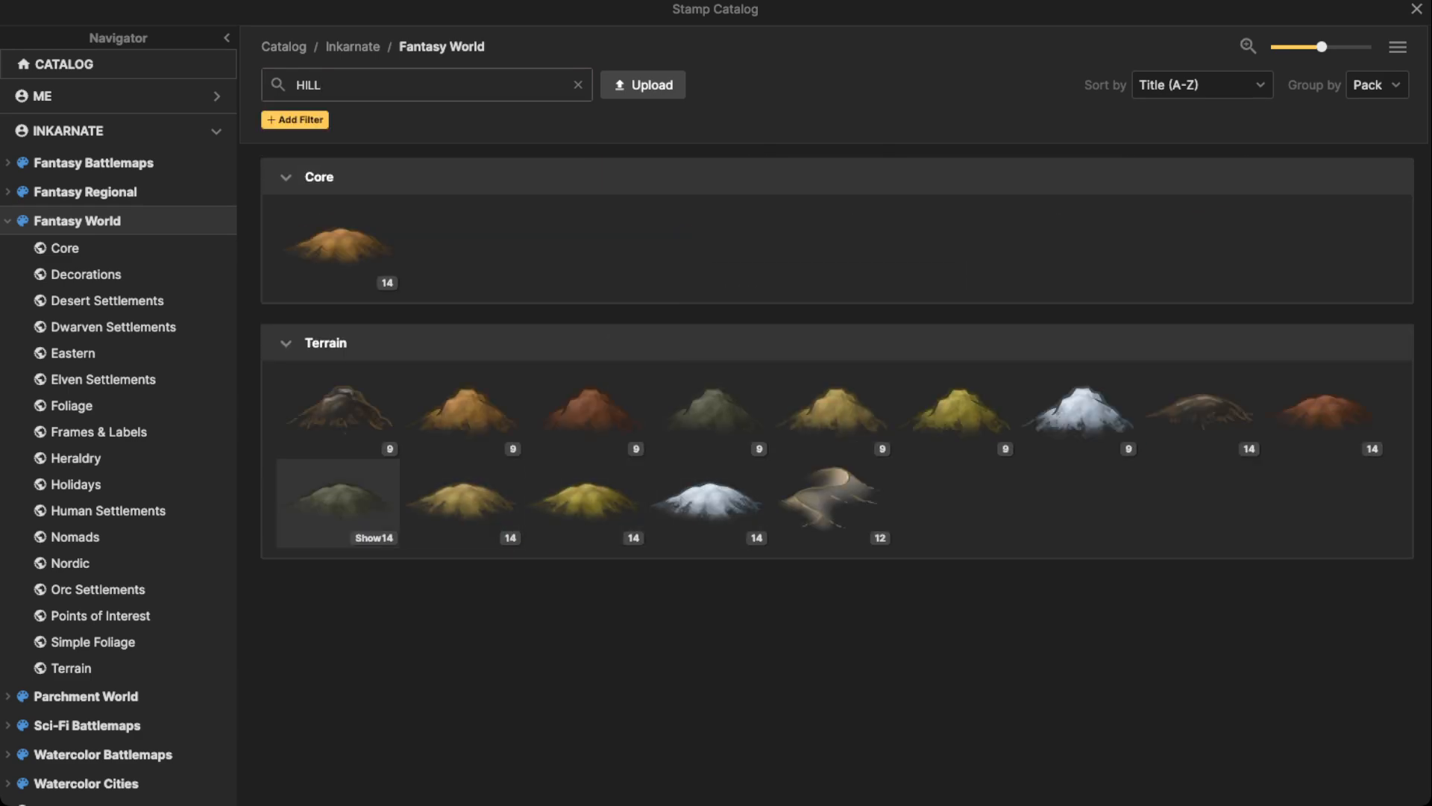
Pick the 14-variant brown hill stamp from the Terrain results and place one hill at scale 178 in the Verdant Age column.
left_click(1201, 414)
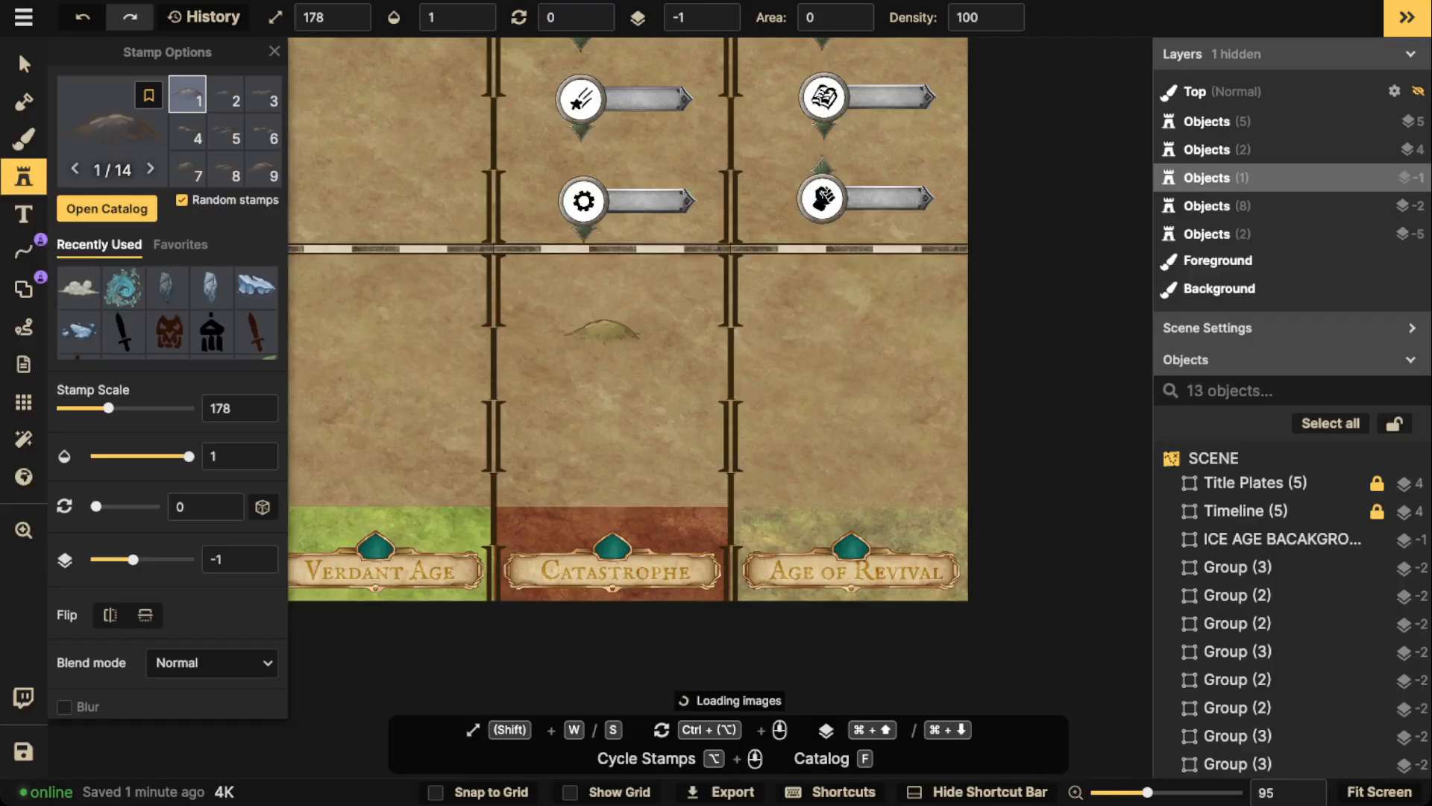
scroll(406, 533, "up", 2)
left_click_drag(421, 534, 753, 385)
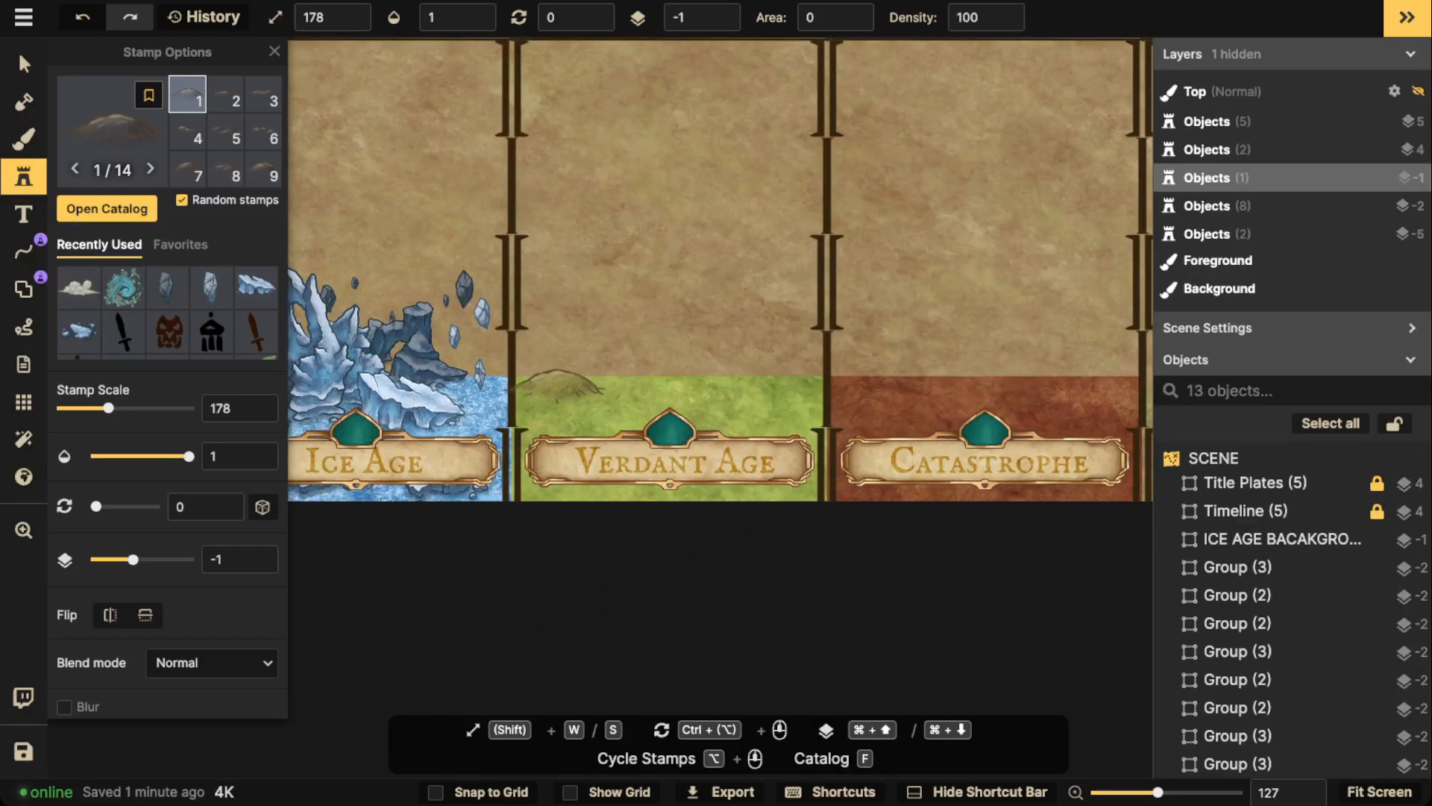
left_click(580, 384)
scroll(530, 325, "up", 2)
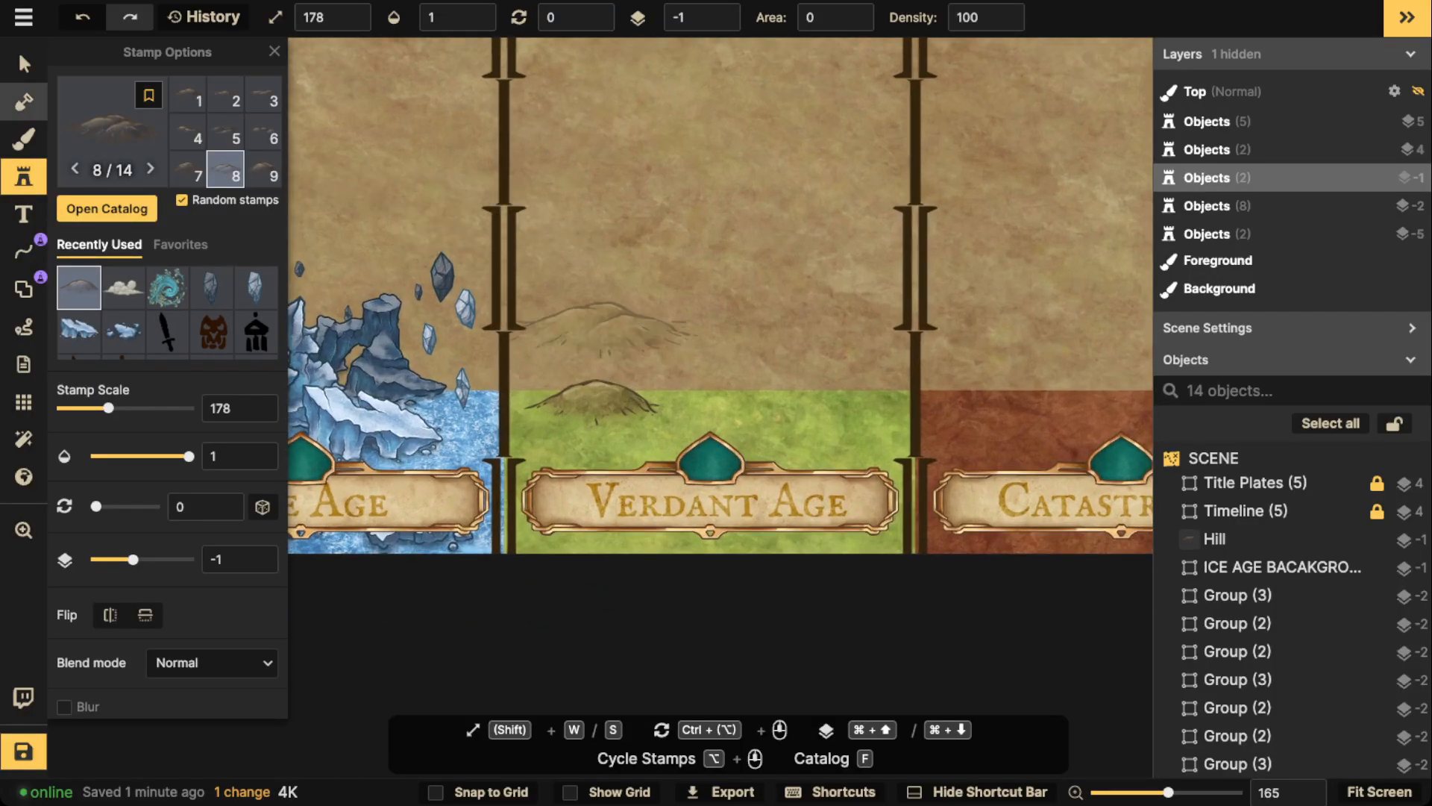
scroll(491, 401, "up", 2)
left_click(23, 64)
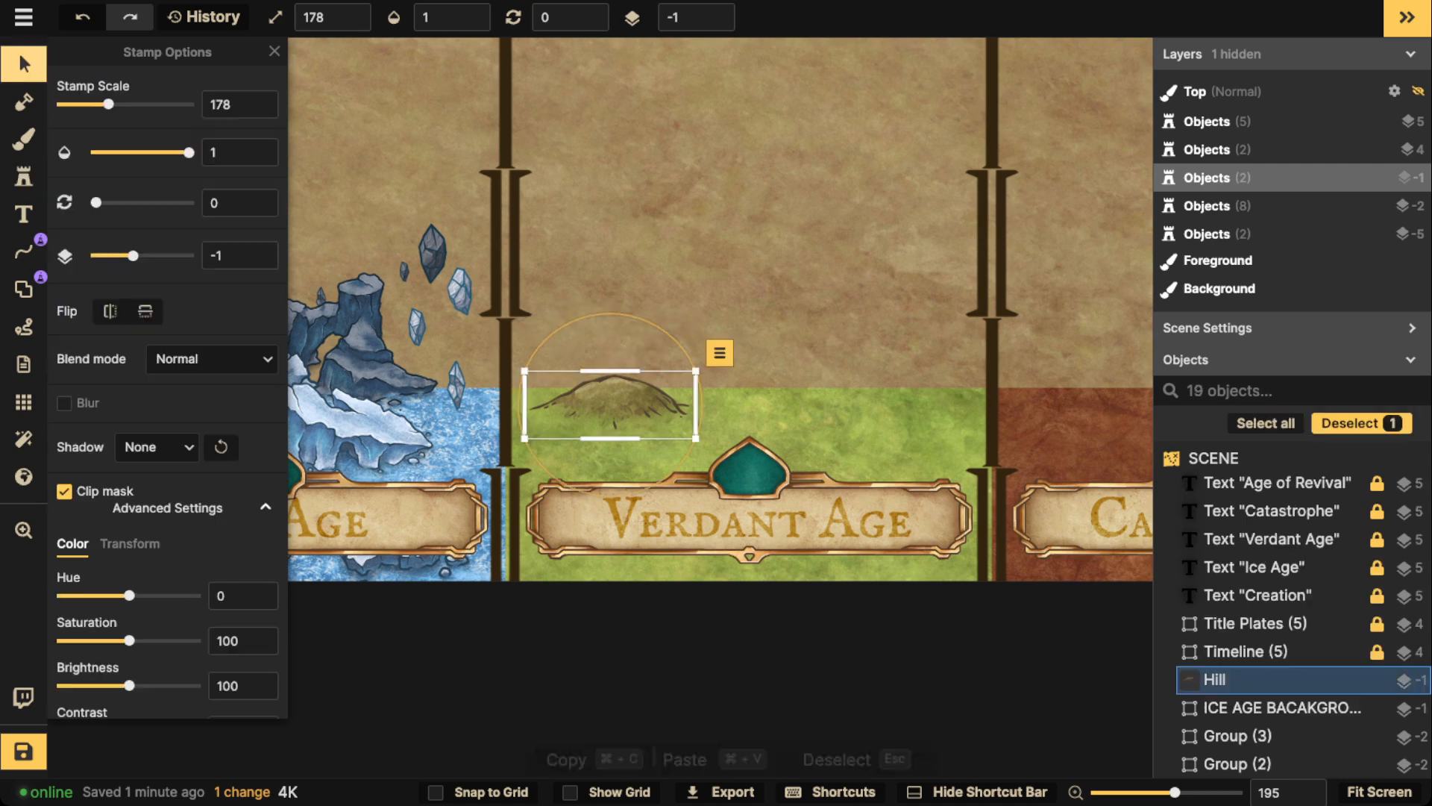
Switch the brush to the Foreground layer and apply the recently used bright green grass texture to recolour the hill.
left_click(23, 138)
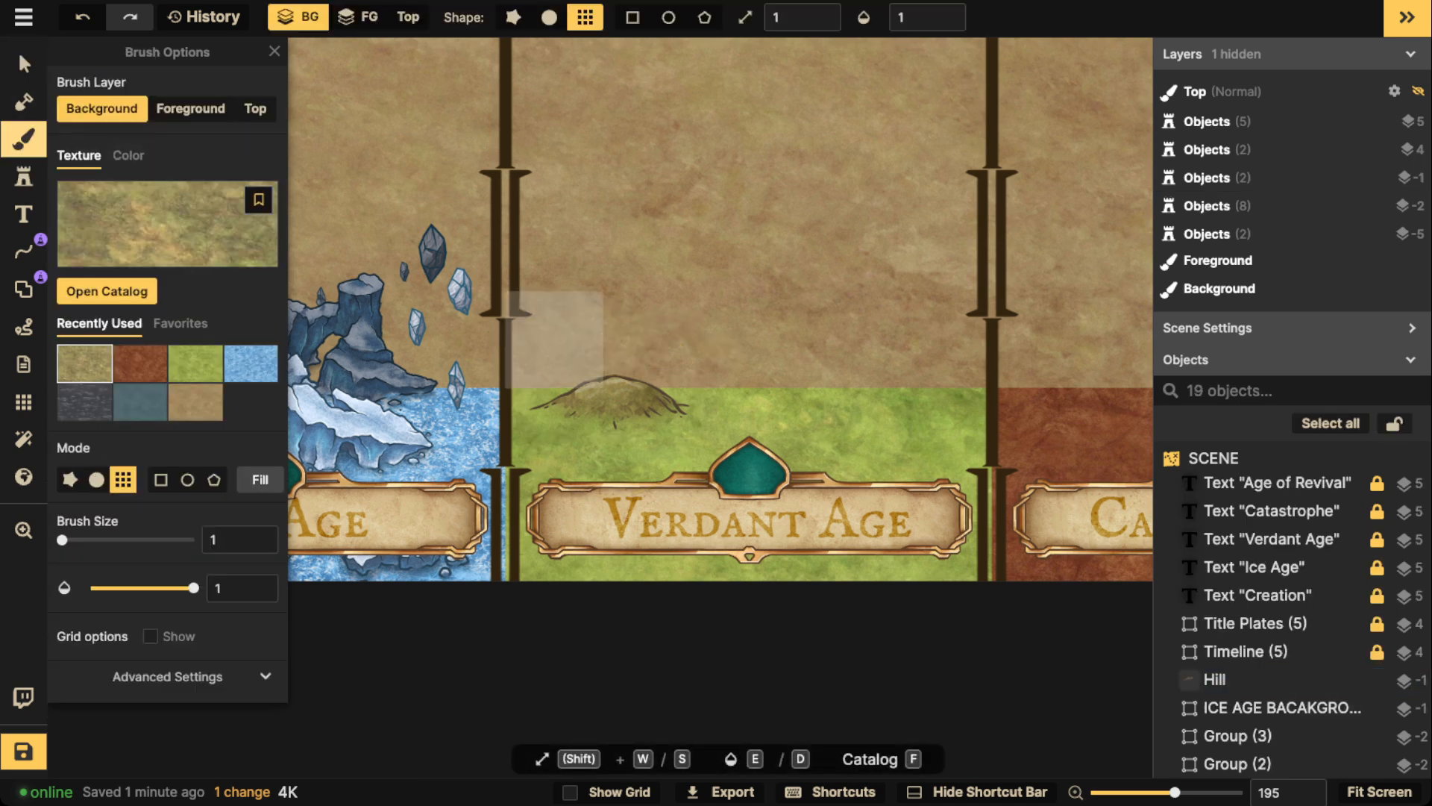
left_click(190, 108)
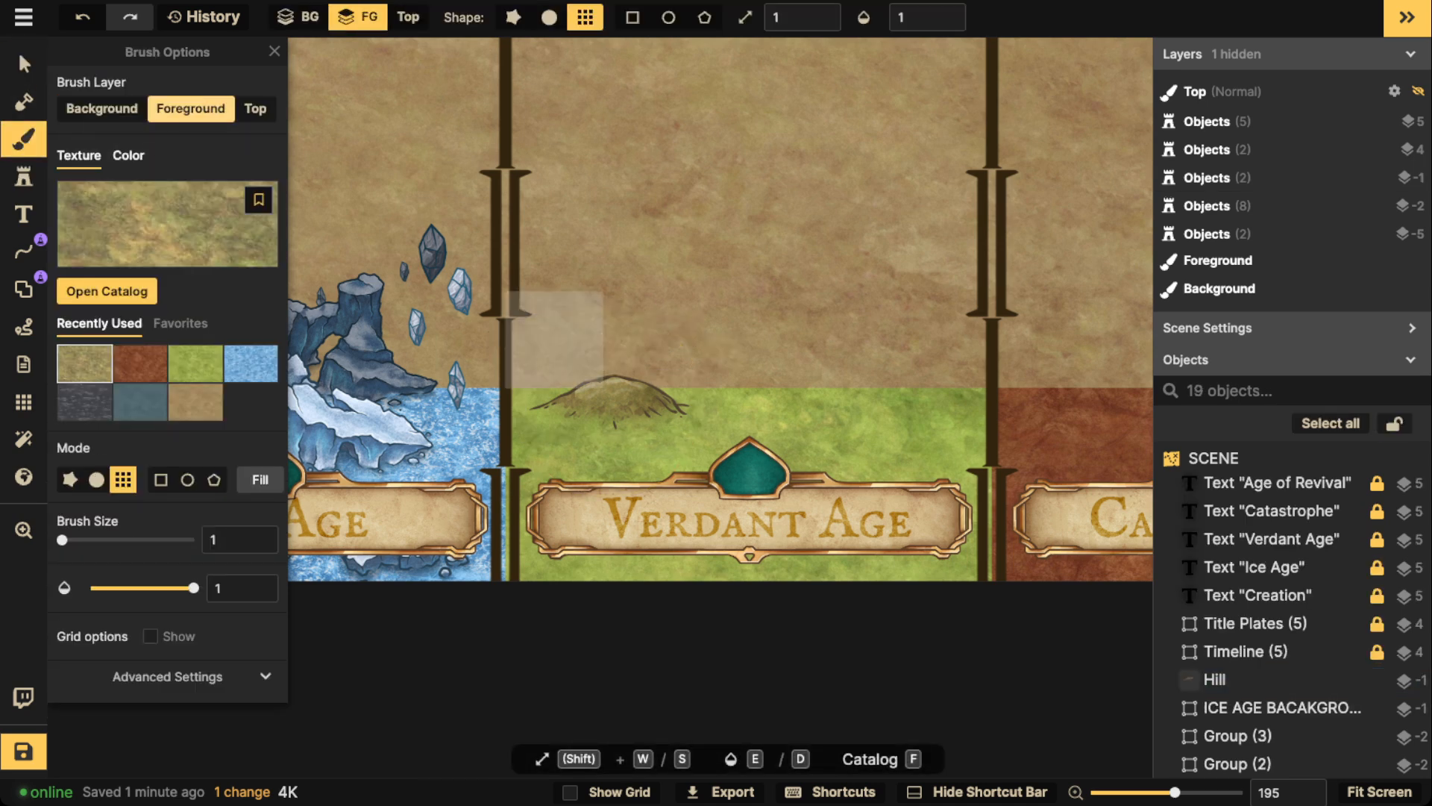
left_click(196, 364)
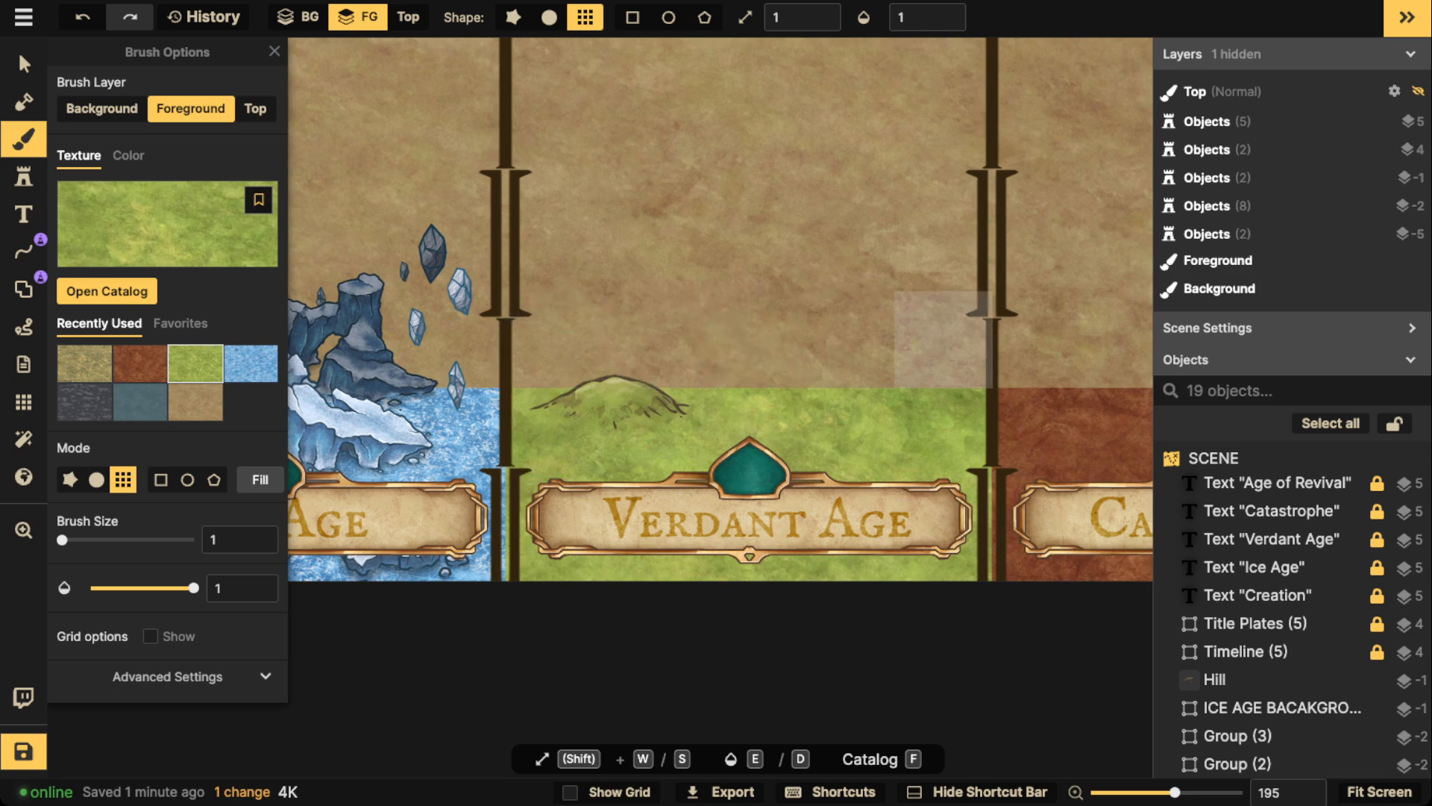
left_click(651, 340)
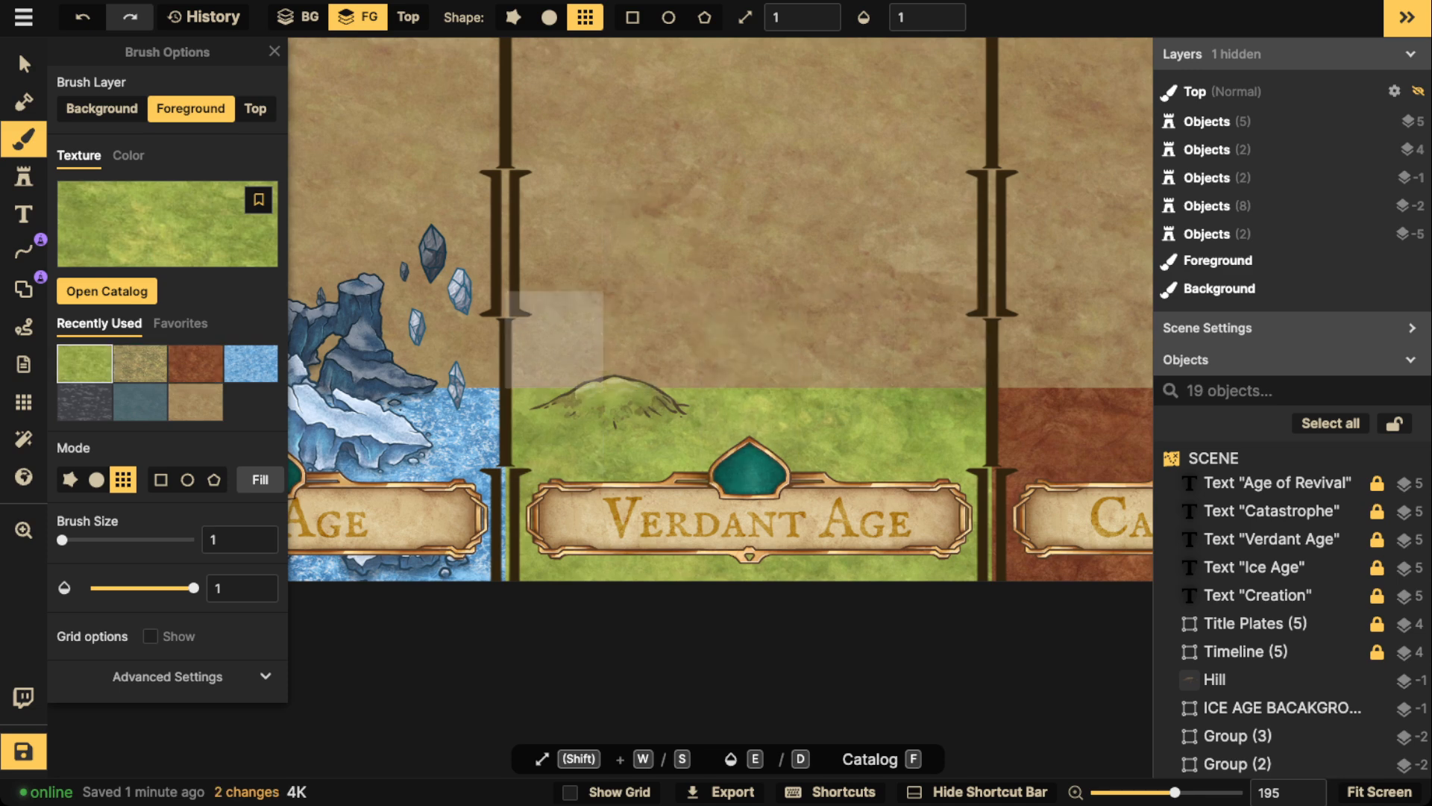
Select the Verdant Age hill and lower its layer to -5.
key("v")
left_click(616, 406)
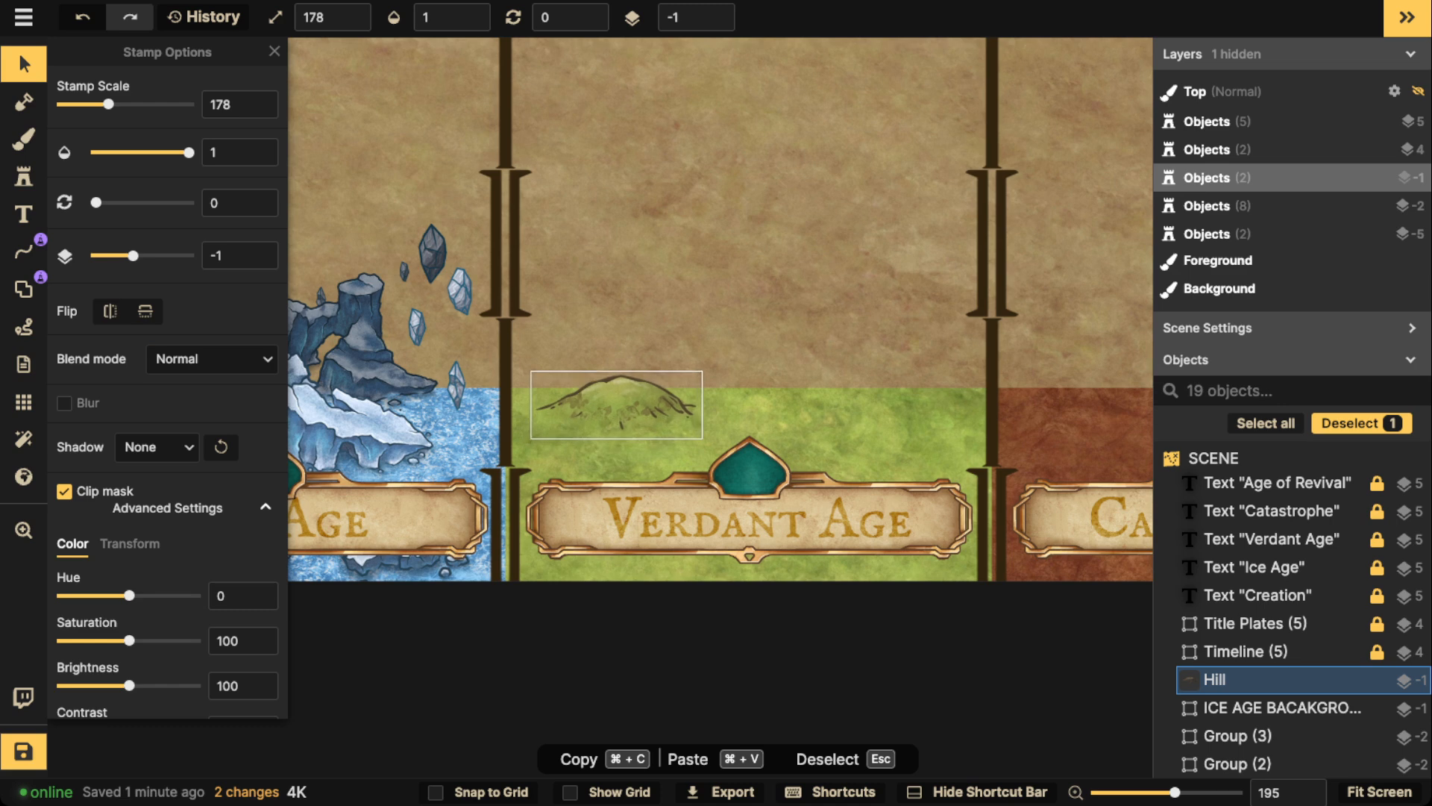
left_click(717, 24)
left_click(717, 24)
left_click(717, 25)
left_click(717, 25)
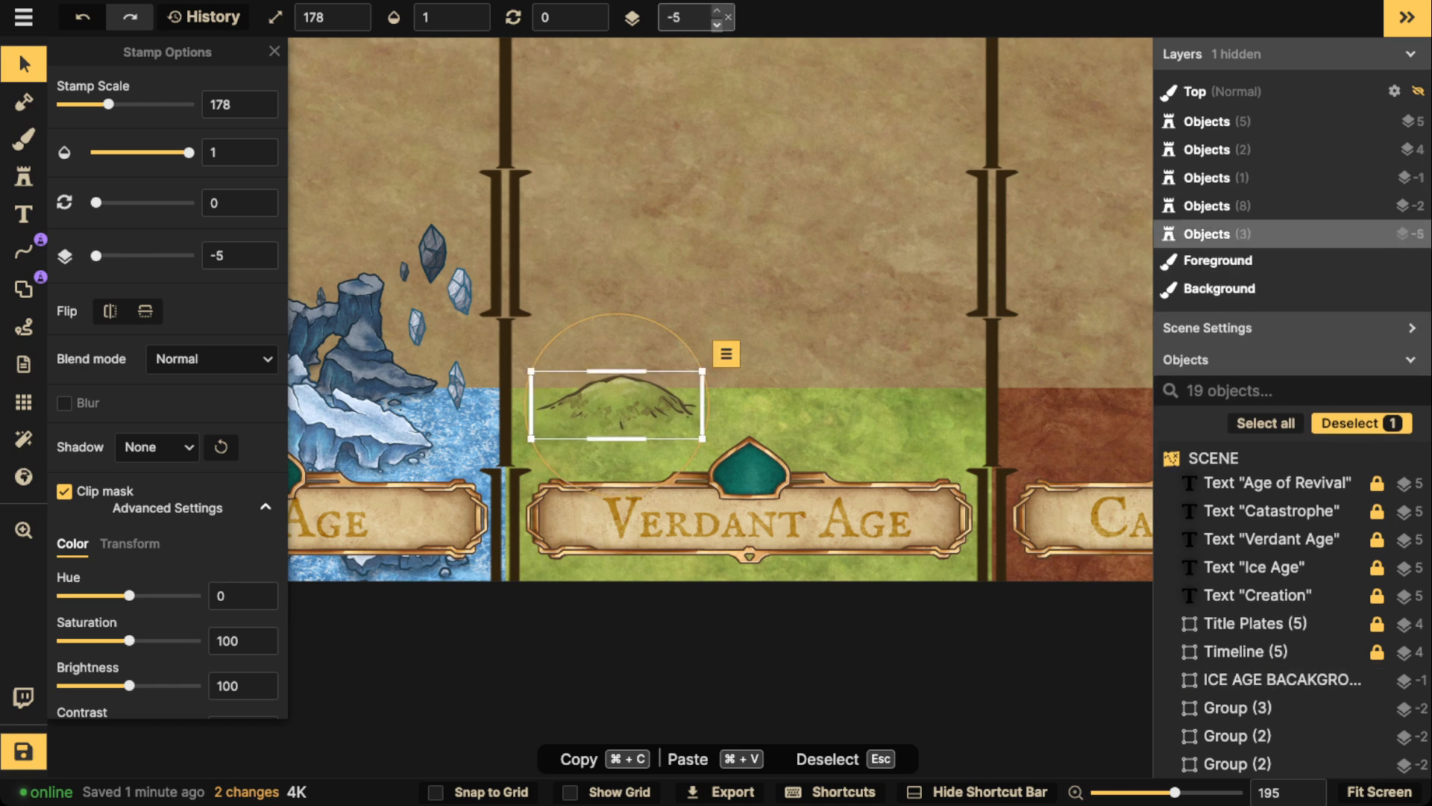
Place a small hill below the first one and a wide hill on the other side of the Verdant Age column.
left_click(23, 176)
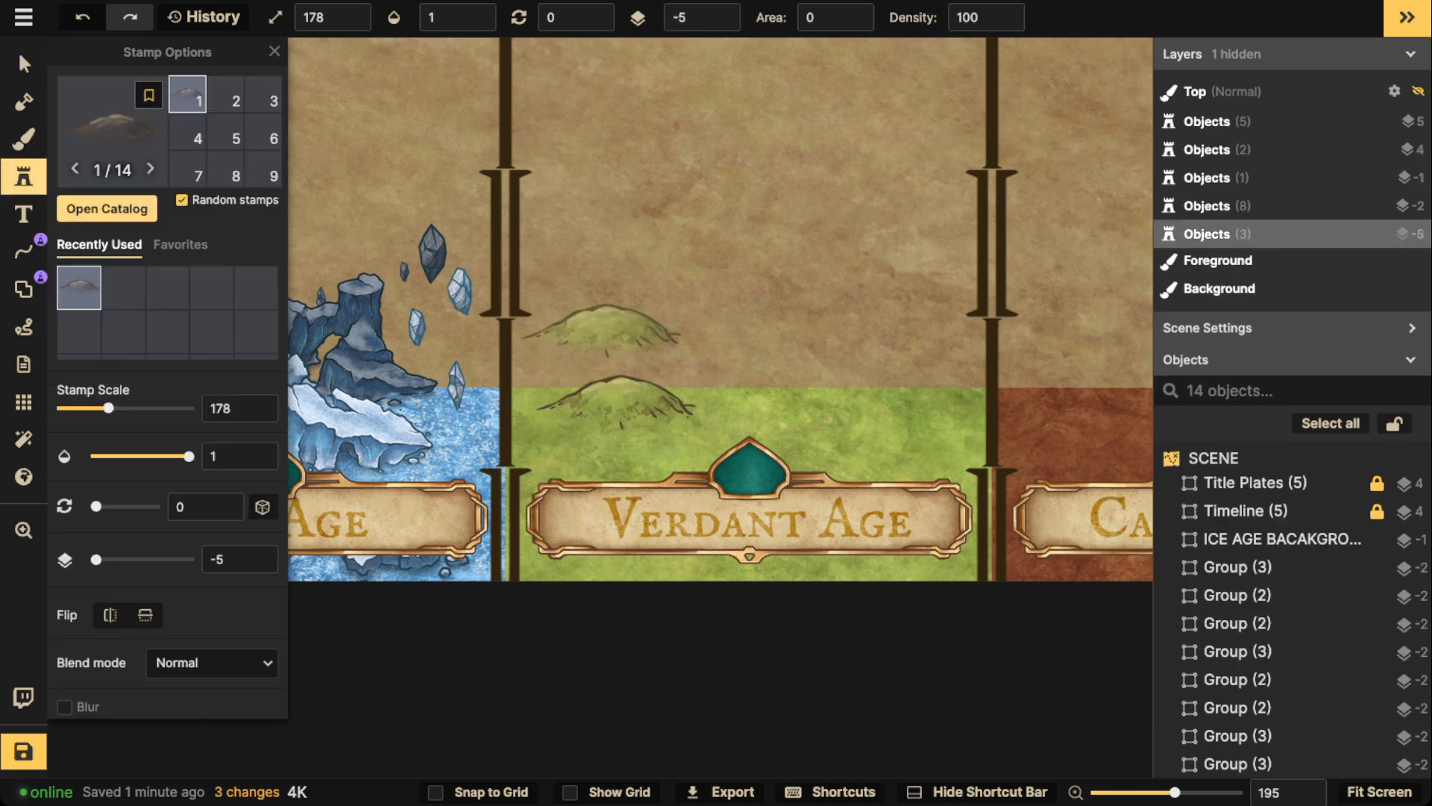
scroll(738, 399, "up", 1)
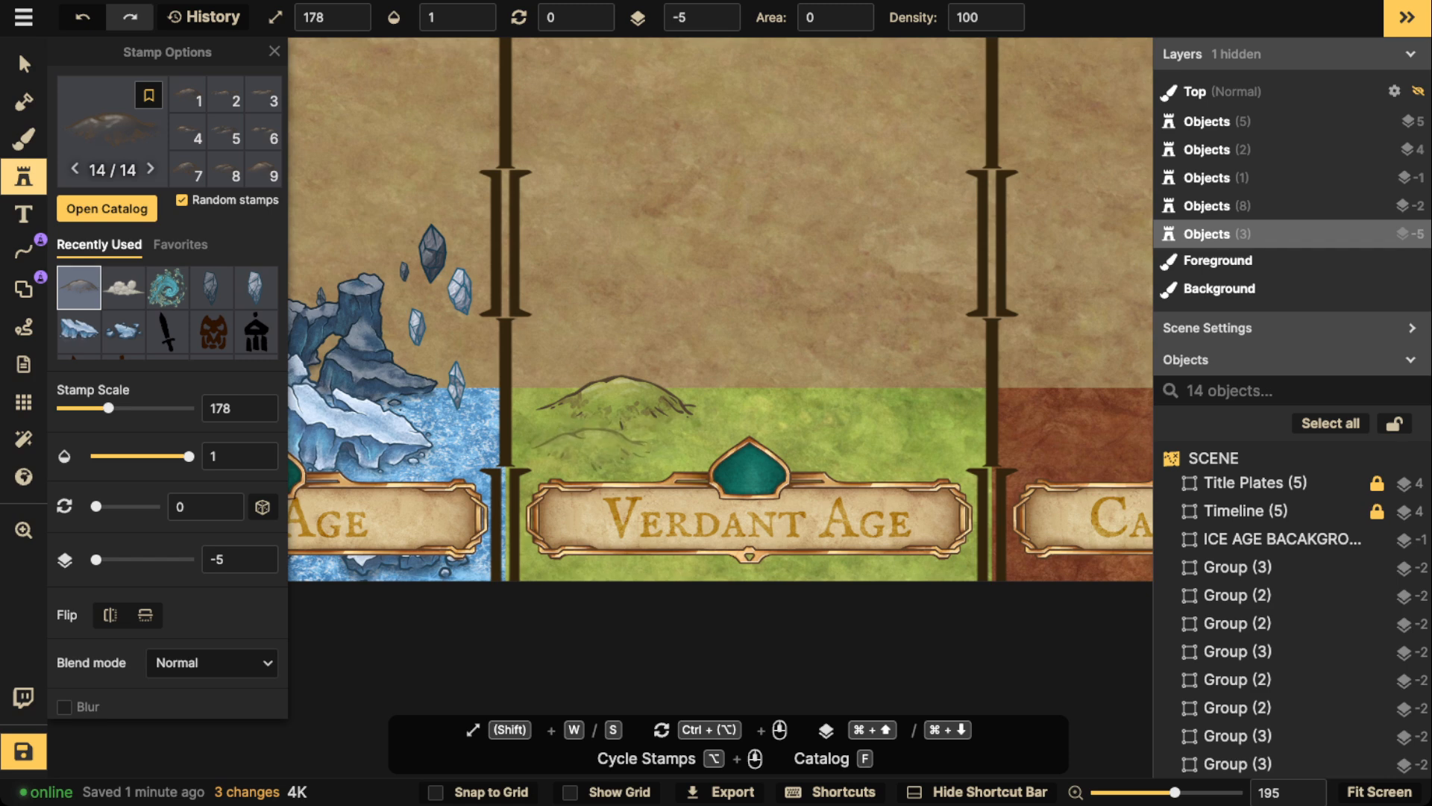
left_click(591, 447)
left_click(837, 403)
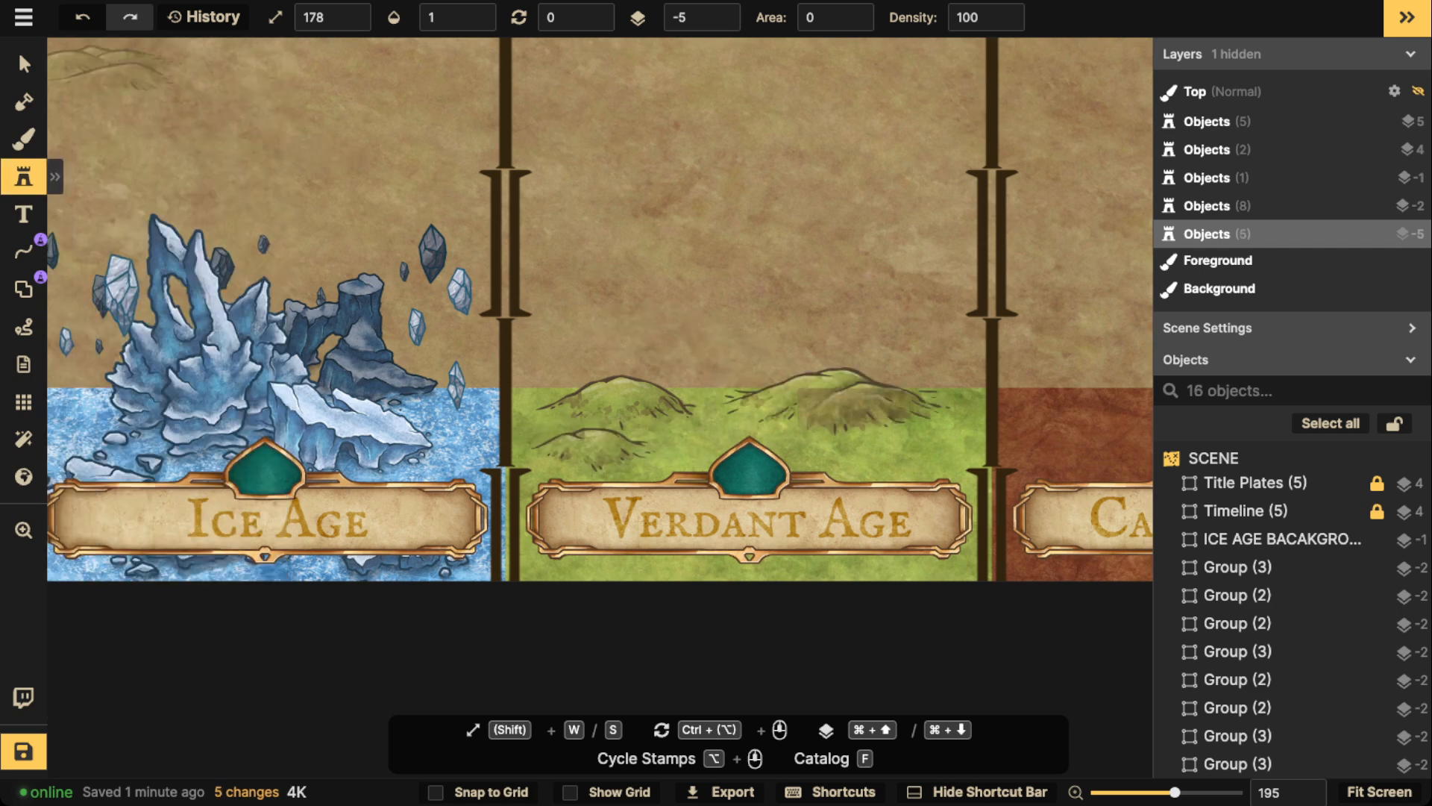
Stretch the wide Verdant Age hill taller and nudge it slightly downward on the grass.
left_click(23, 63)
left_click(837, 405)
key("b")
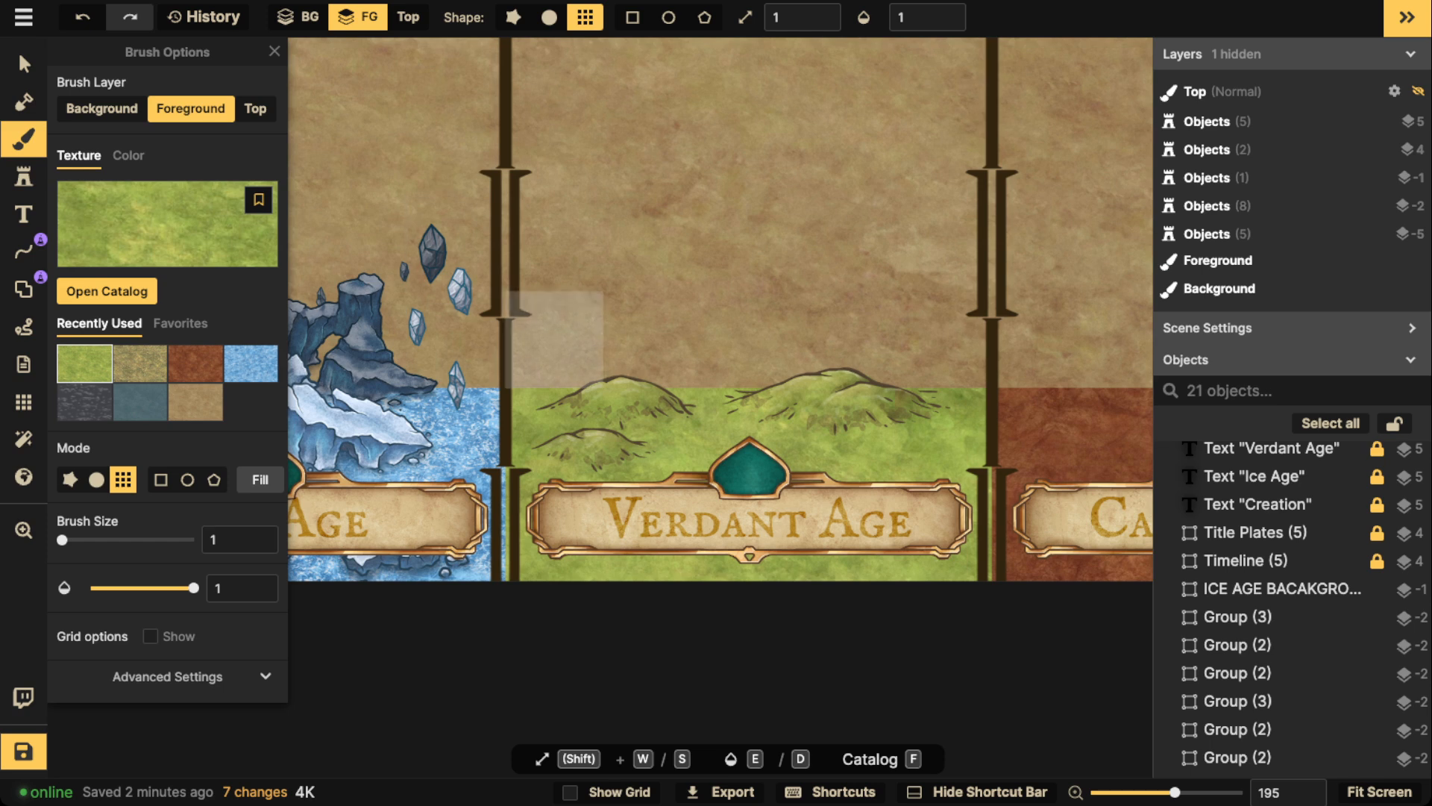
left_click(23, 63)
left_click(837, 405)
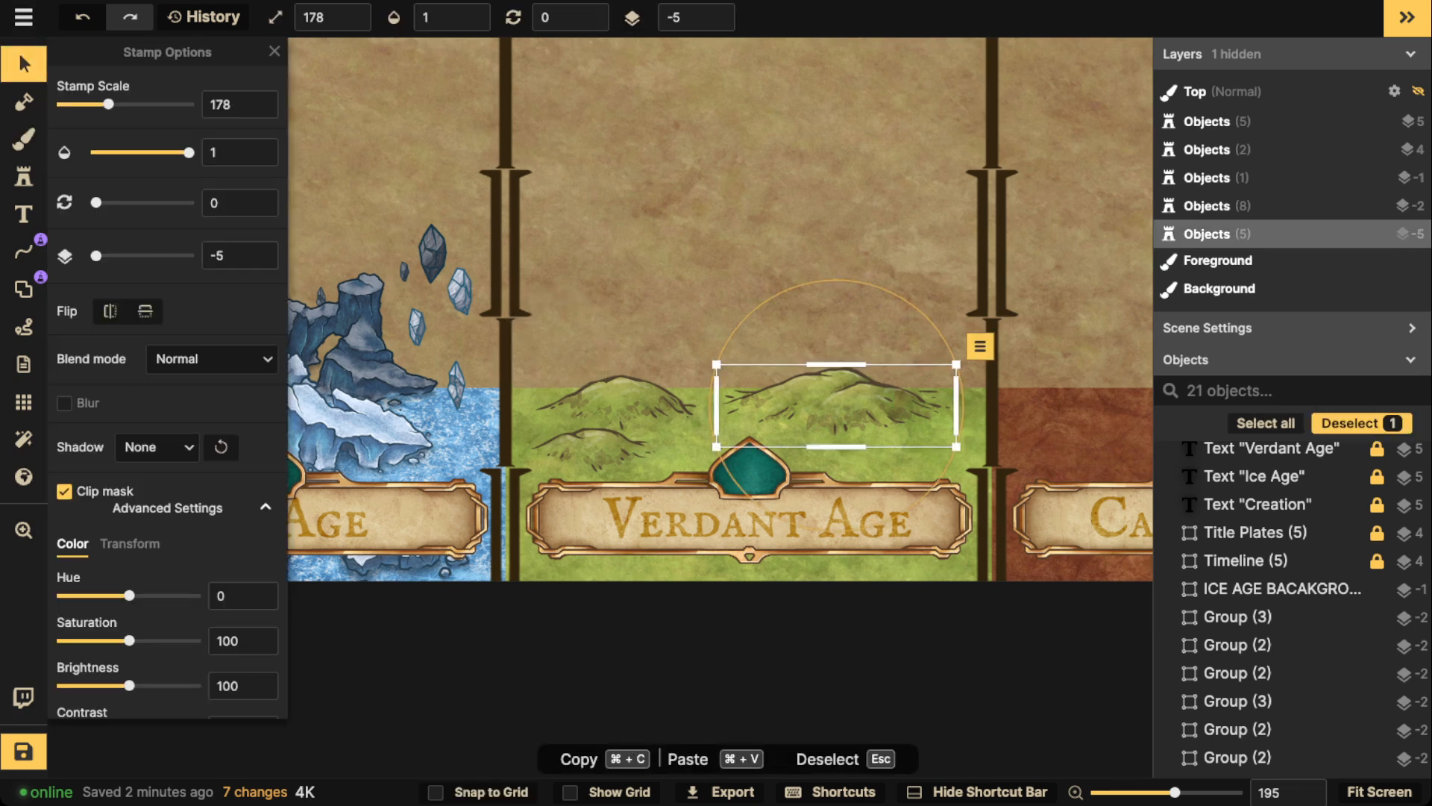
left_click_drag(836, 364, 836, 336)
left_click_drag(836, 391, 837, 408)
Narrow the first hill against the Ice Age divider, rearrange the small hill beside it, and shift the wide hill toward Catastrophe.
left_click(616, 404)
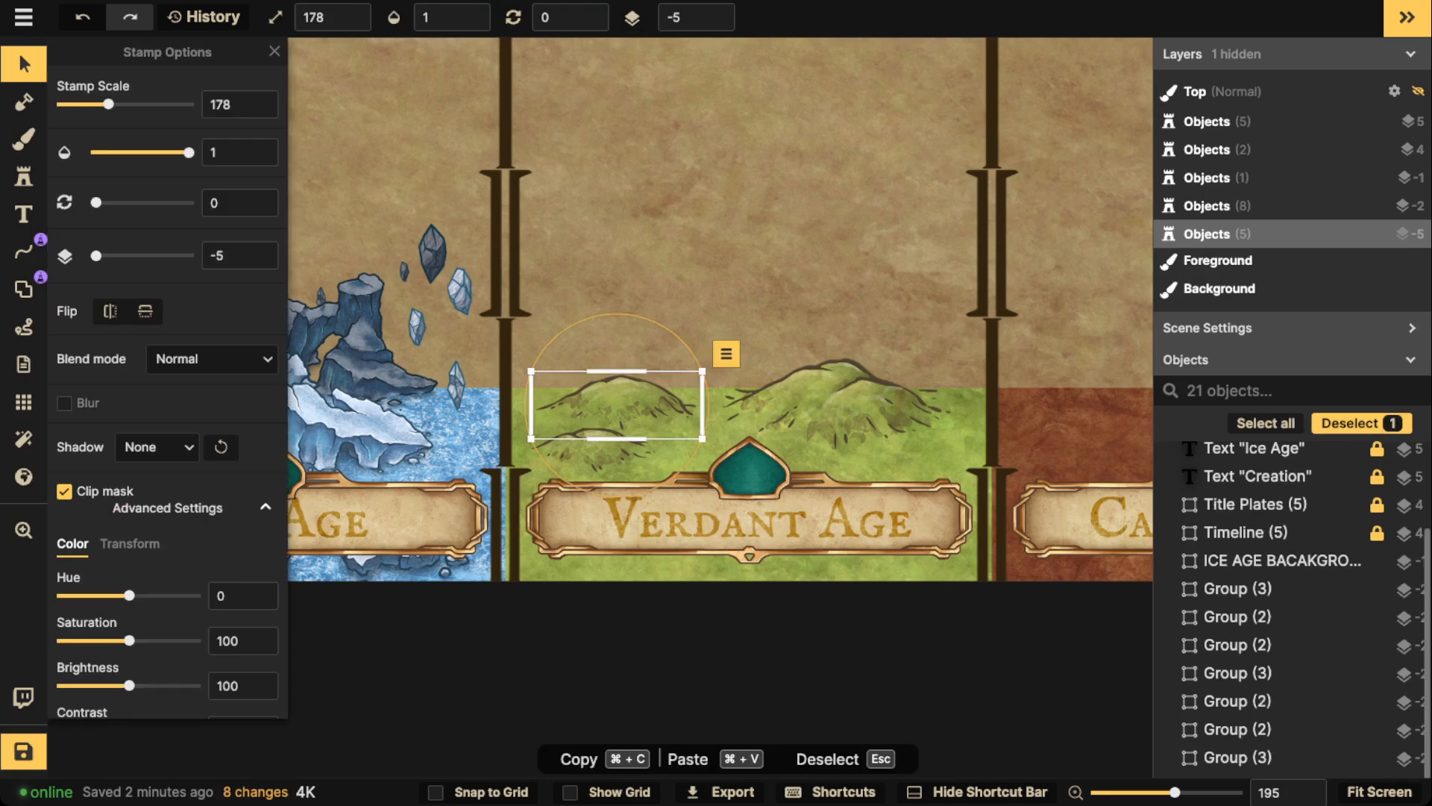
left_click_drag(531, 405, 658, 356)
left_click_drag(658, 403, 623, 419)
left_click(592, 448)
left_click(837, 410)
left_click_drag(837, 410, 877, 412)
key("Escape")
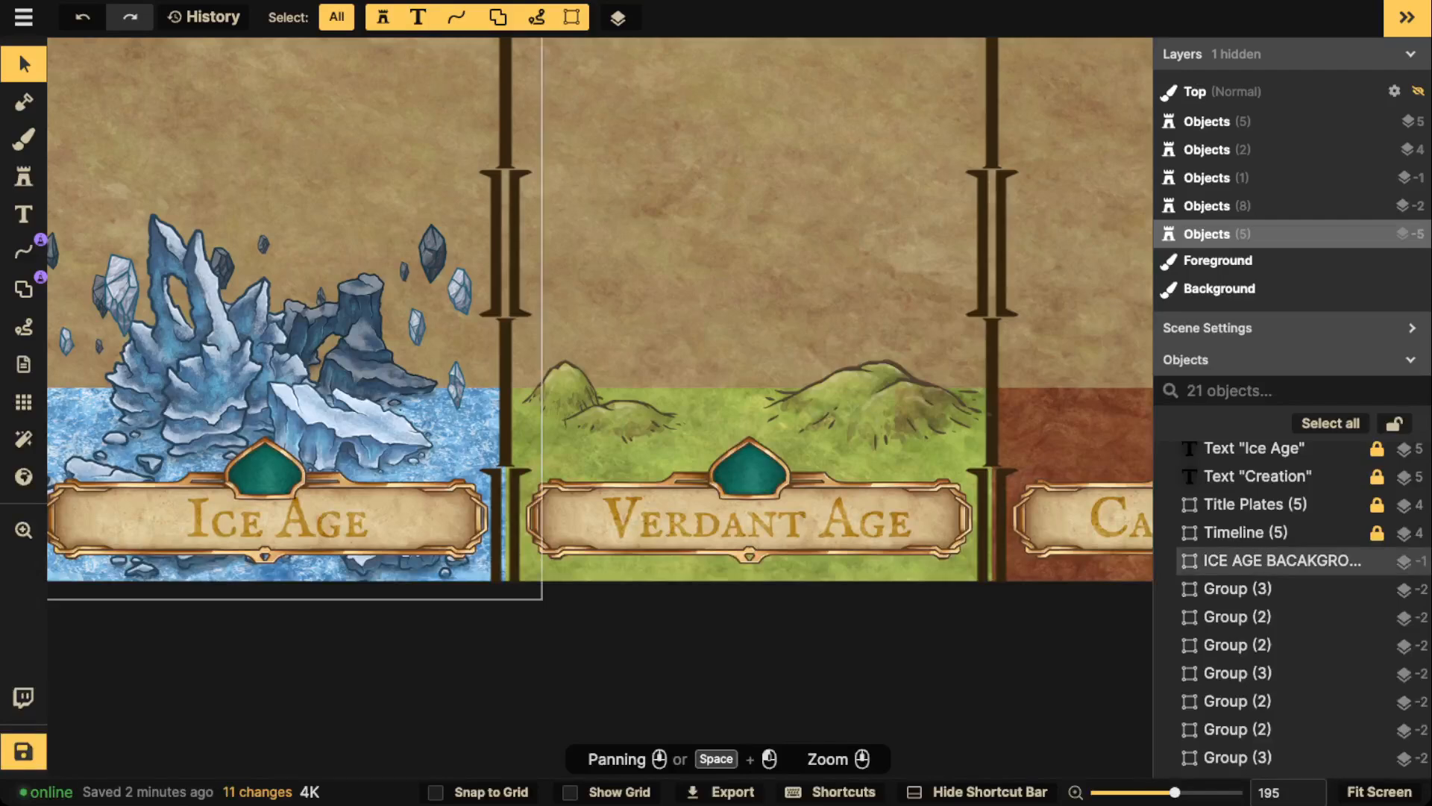
Search the Fantasy World stamp catalog for "TREE" and choose the Lush Sequoias stamp from Simple Foliage.
left_click(24, 177)
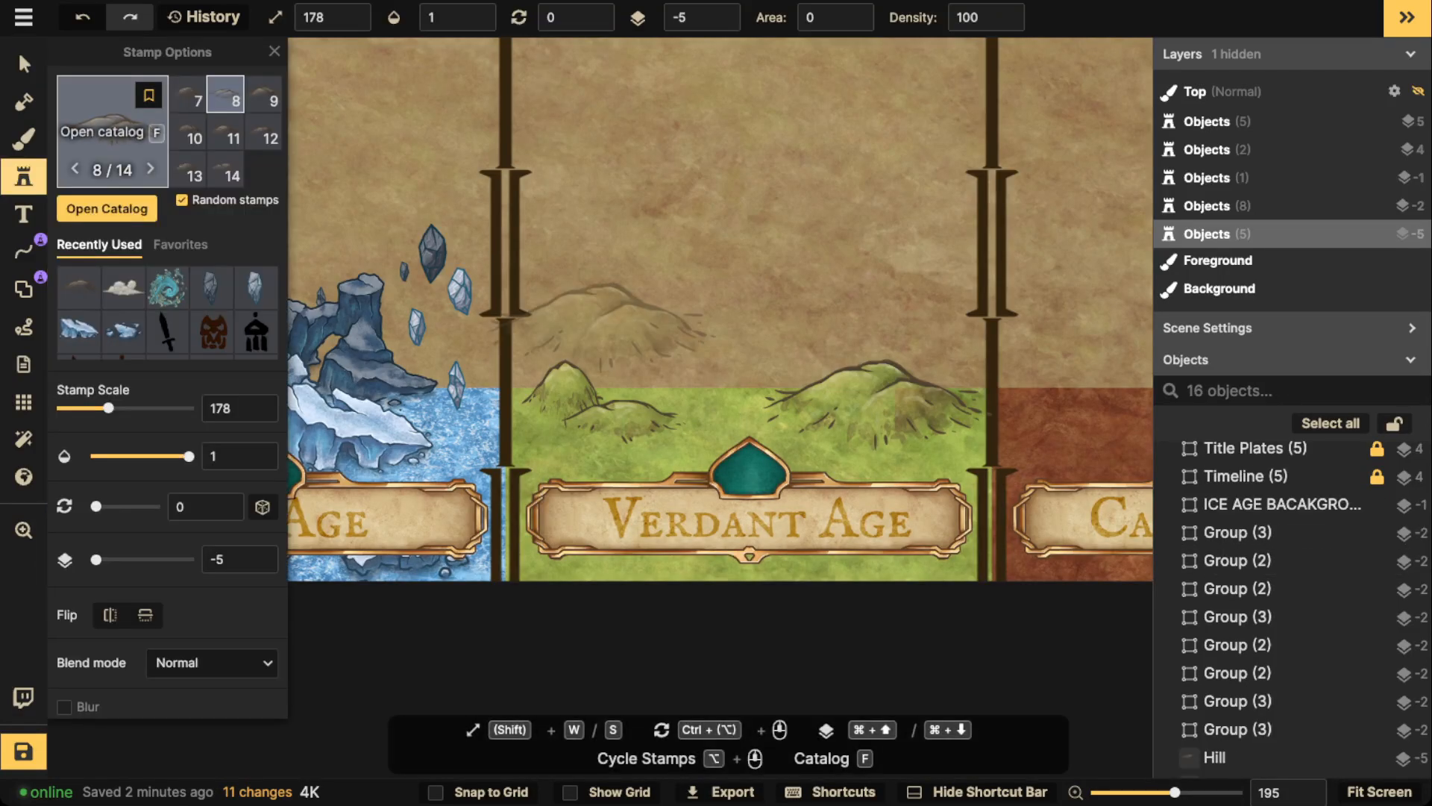
left_click(105, 132)
key("BackSpace")
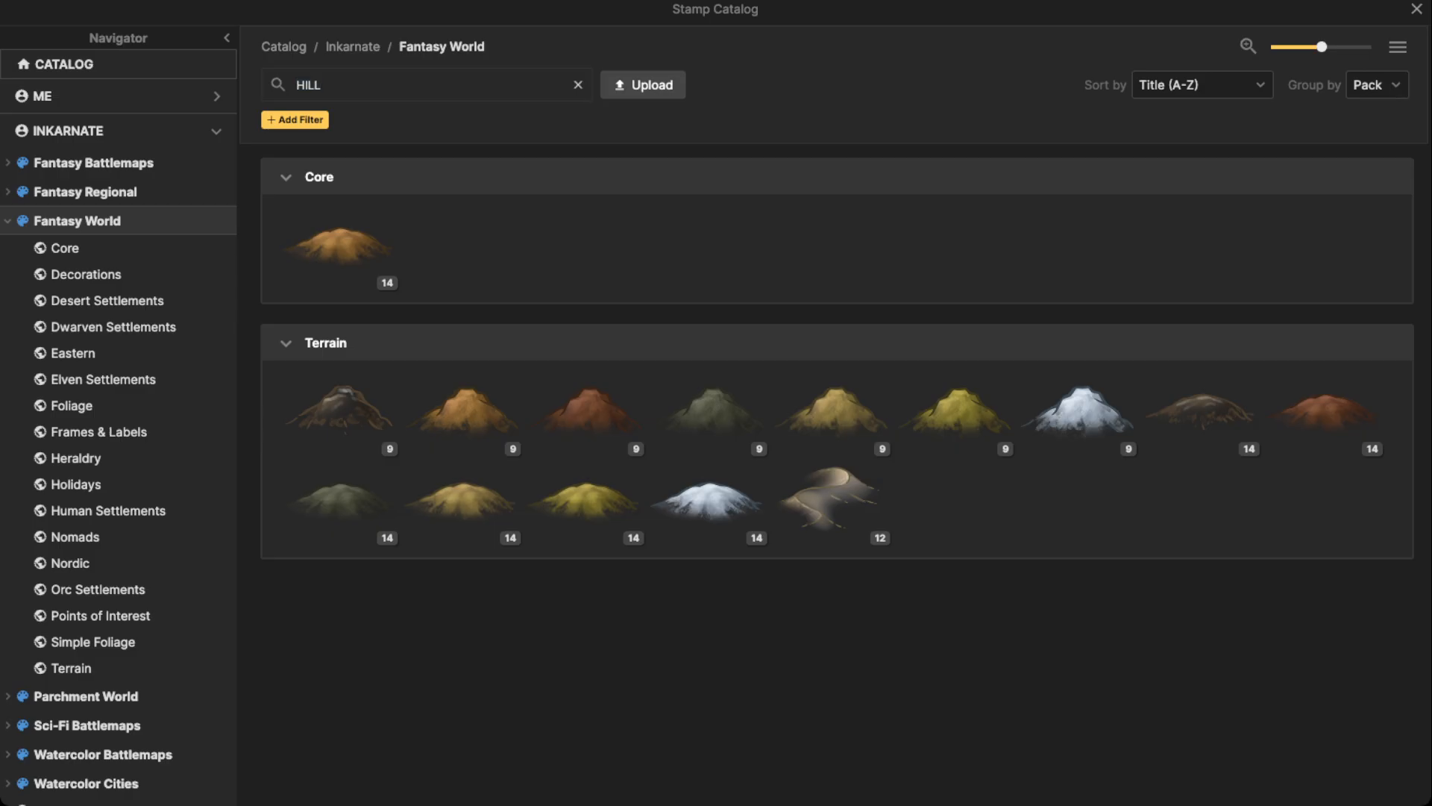
type("TREE")
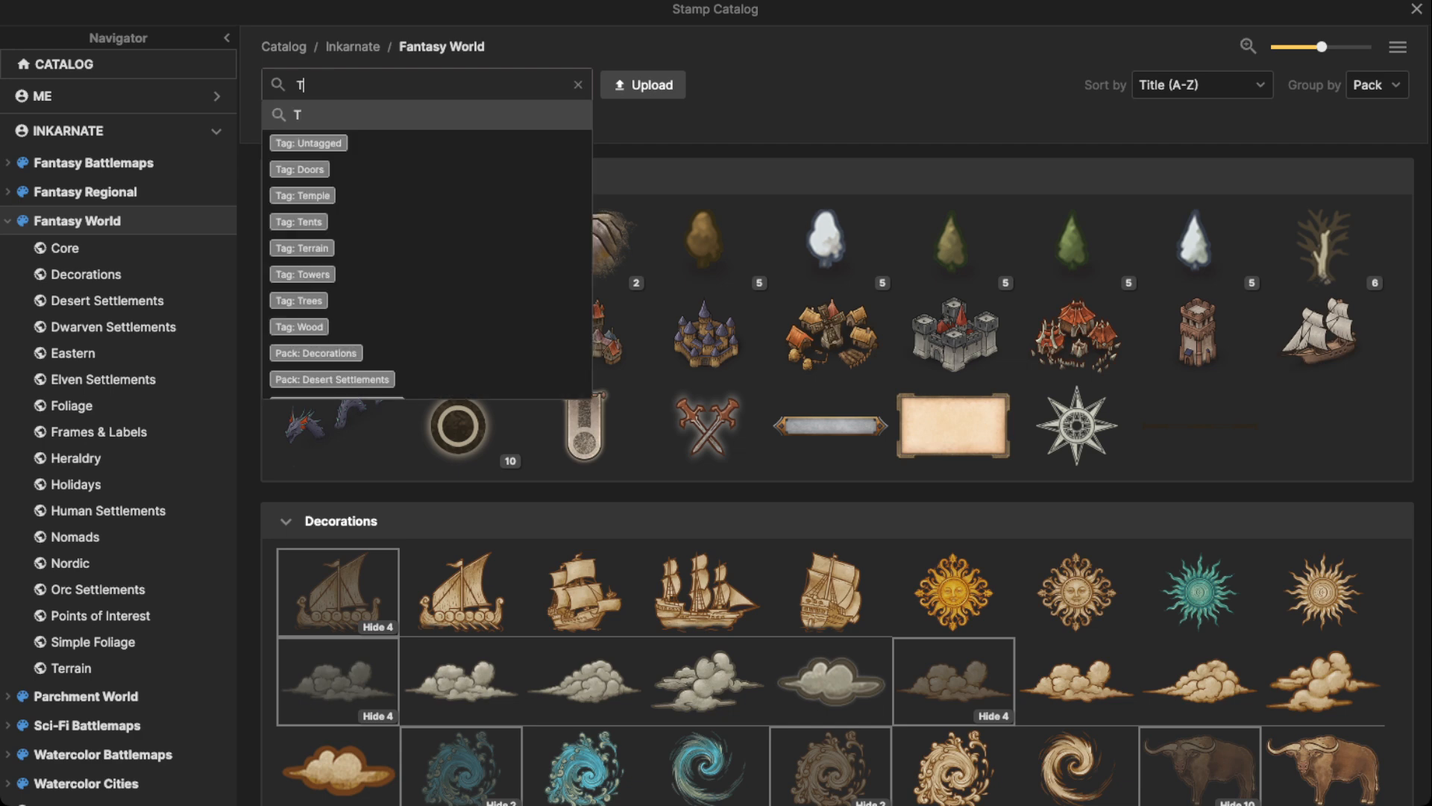
scroll(582, 321, "down", 6)
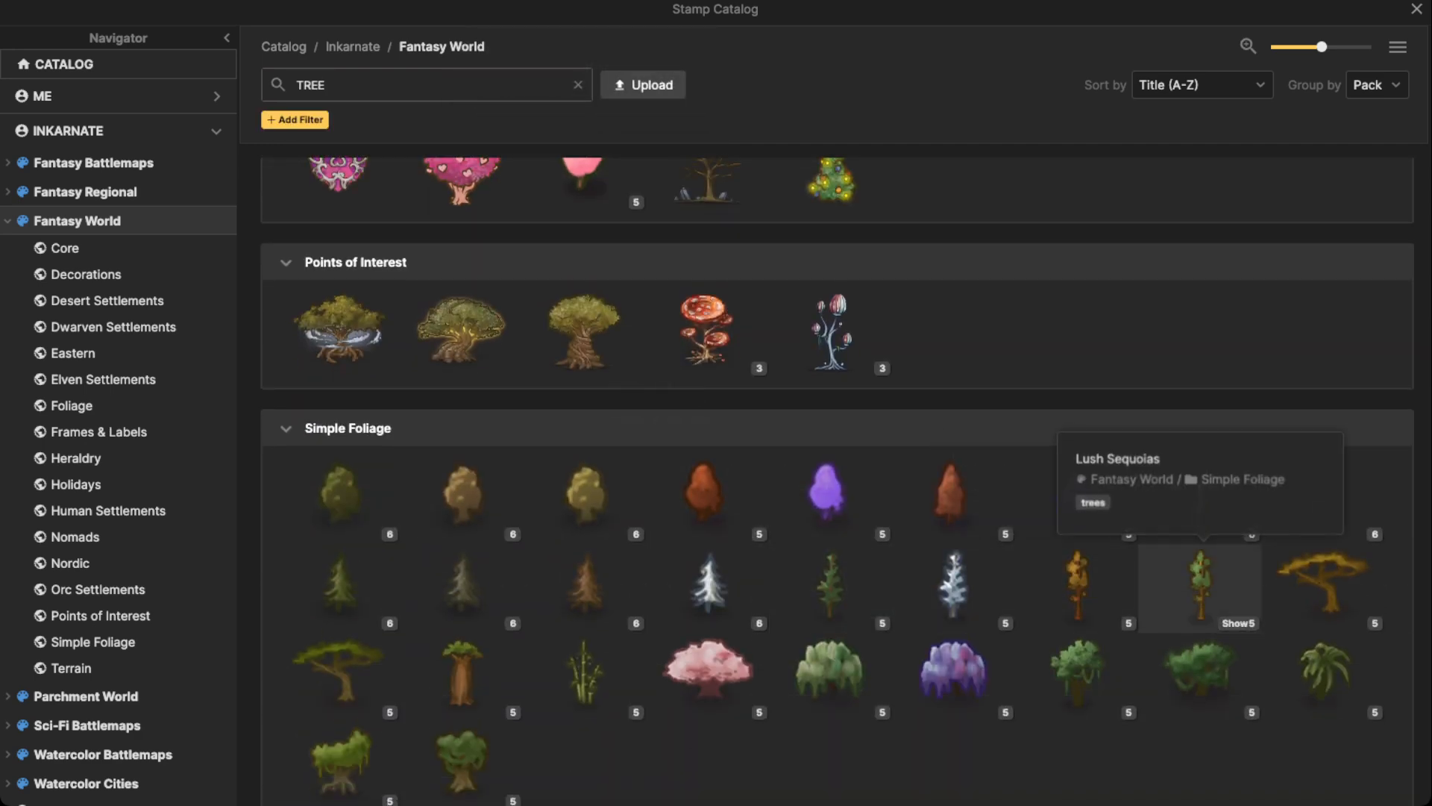
left_click(1200, 585)
Set the sequoia stamp's scale to 228 and layer to -4, and plant sequoias on top of the narrow hill.
key("w")
key("w")
key("w")
key("w")
key("w")
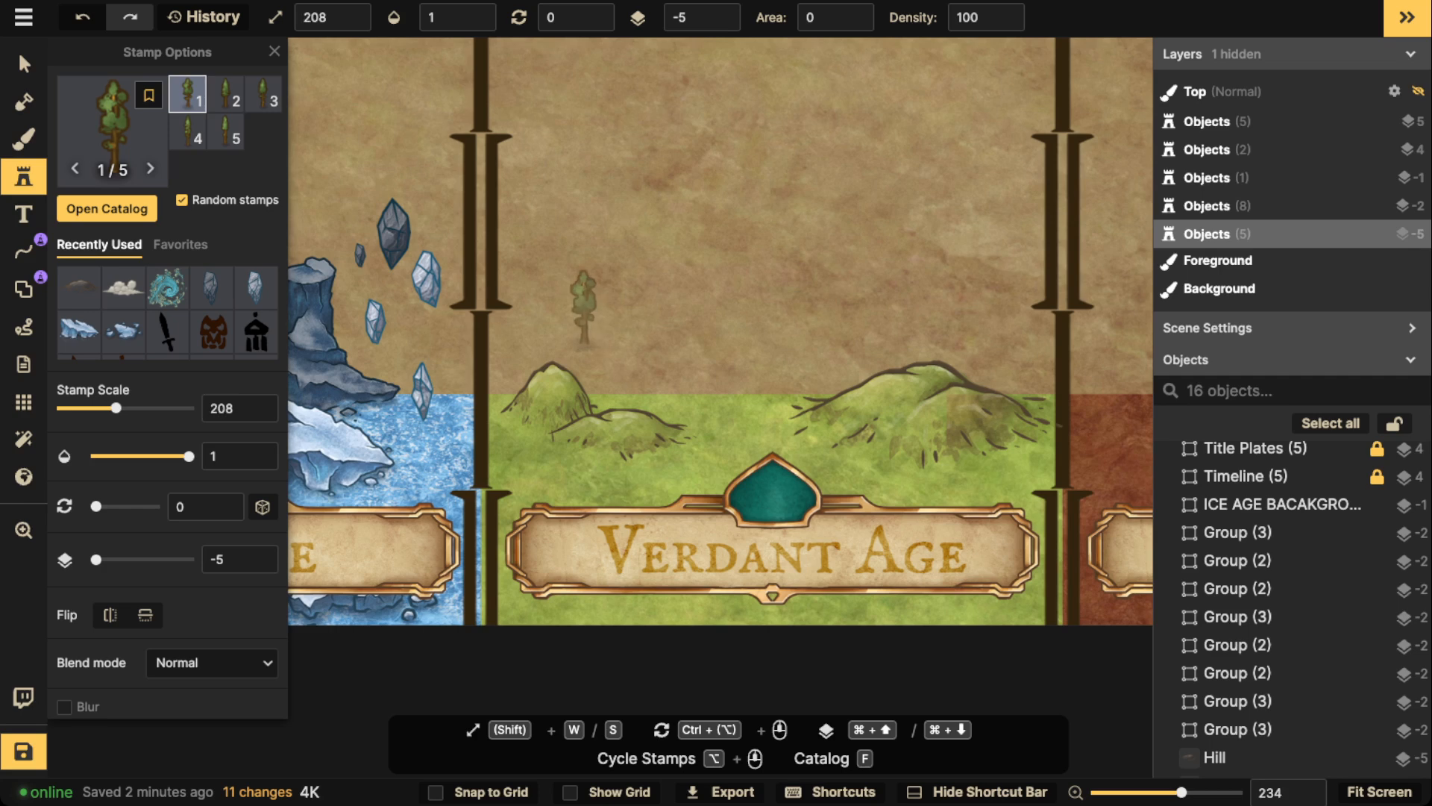
left_click(721, 12)
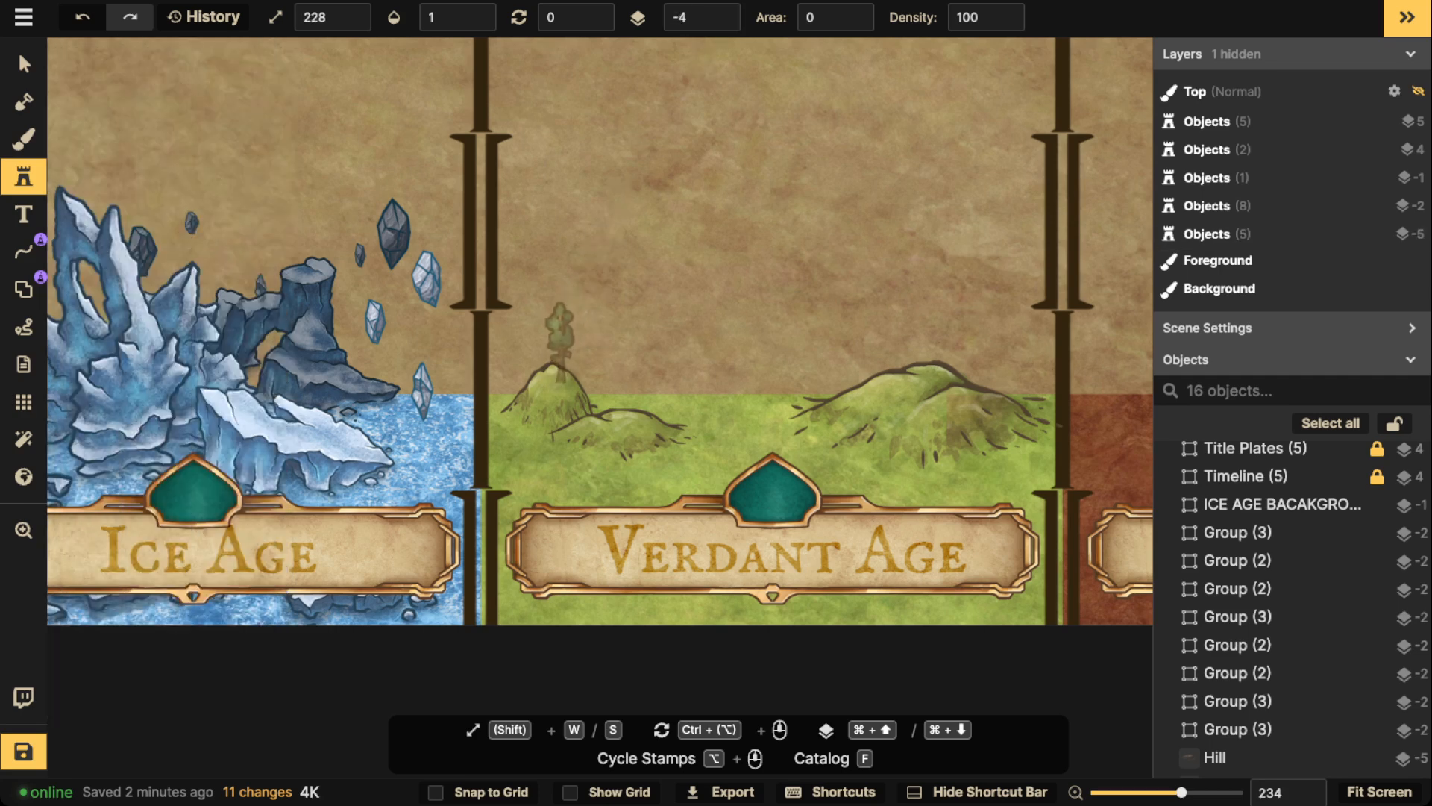
left_click(556, 332)
left_click(550, 339)
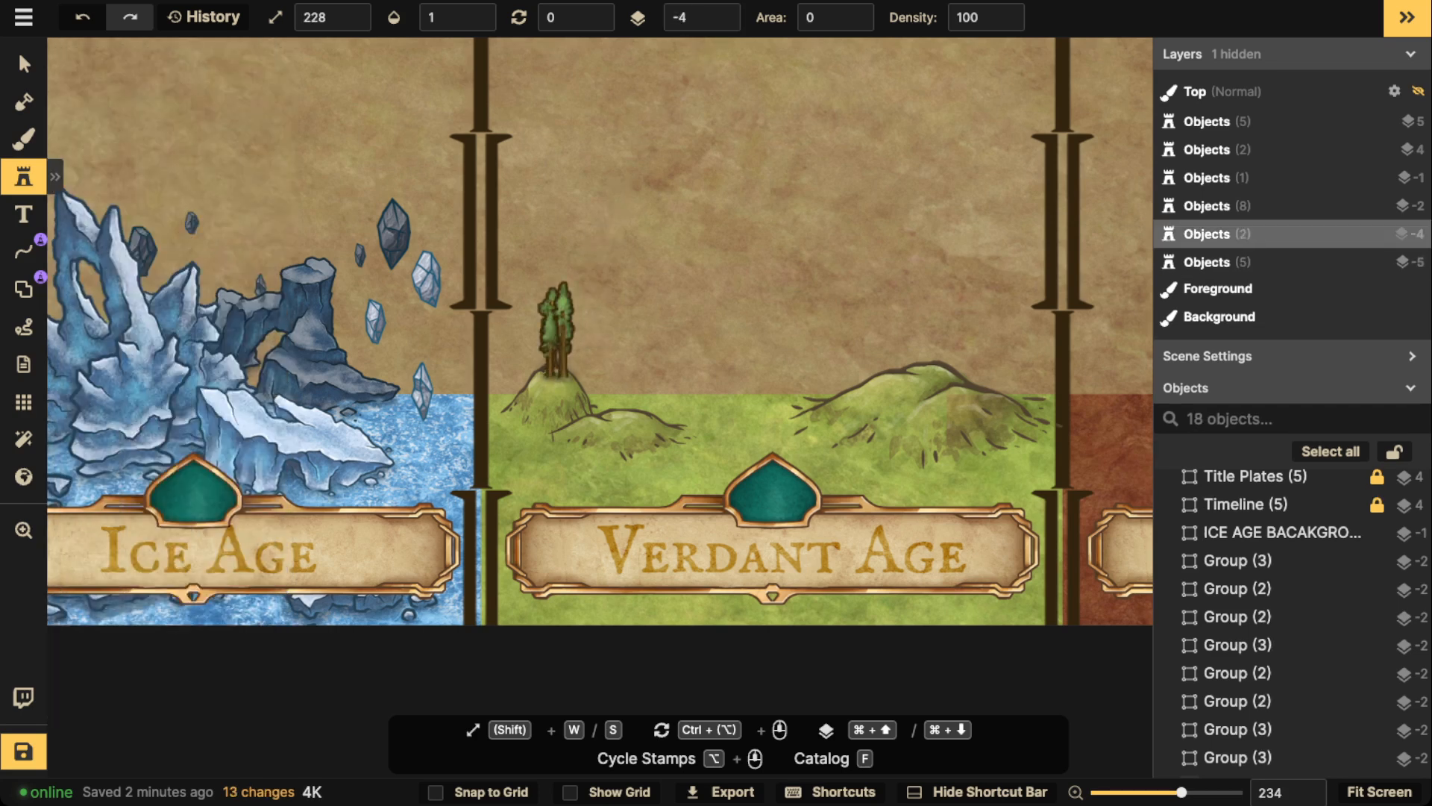
Plant a loose group of sequoias across the top and slope of the wide Verdant Age hill.
left_click(927, 328)
left_click(938, 328)
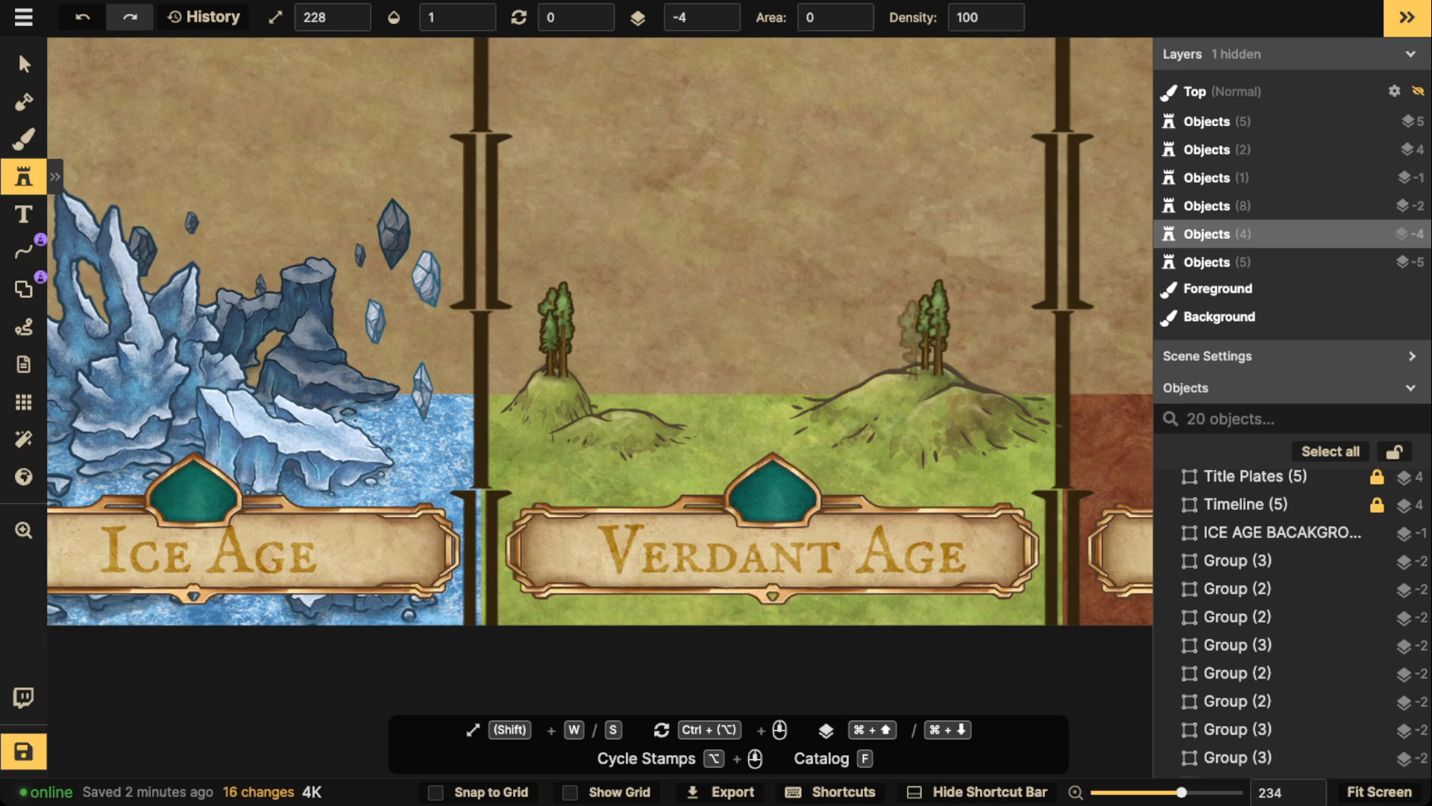
left_click(895, 340)
left_click(953, 353)
left_click(960, 350)
left_click(957, 368)
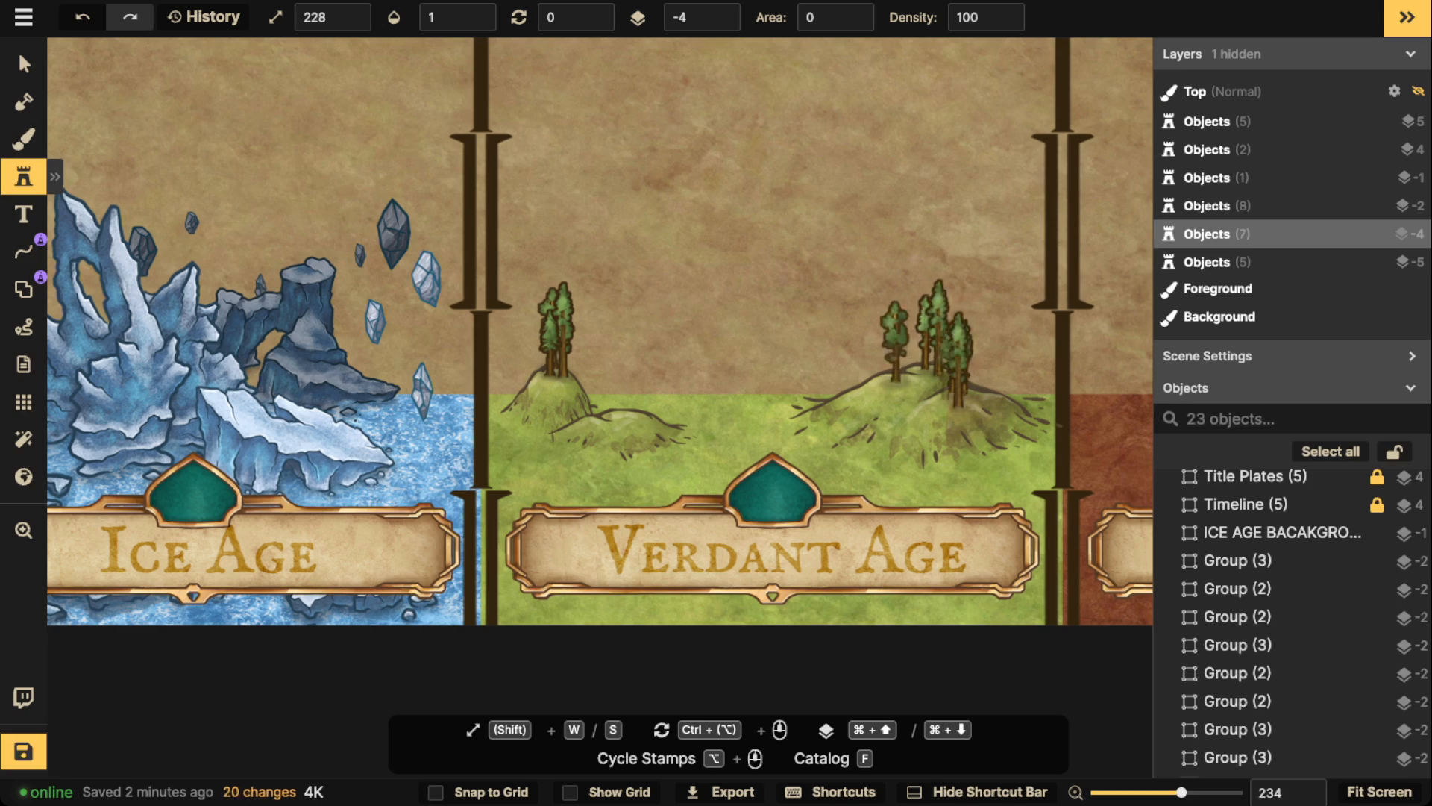
Plant a tight cluster of sequoias on the small hill beside the narrow one.
left_click(617, 382)
left_click(638, 382)
left_click(628, 382)
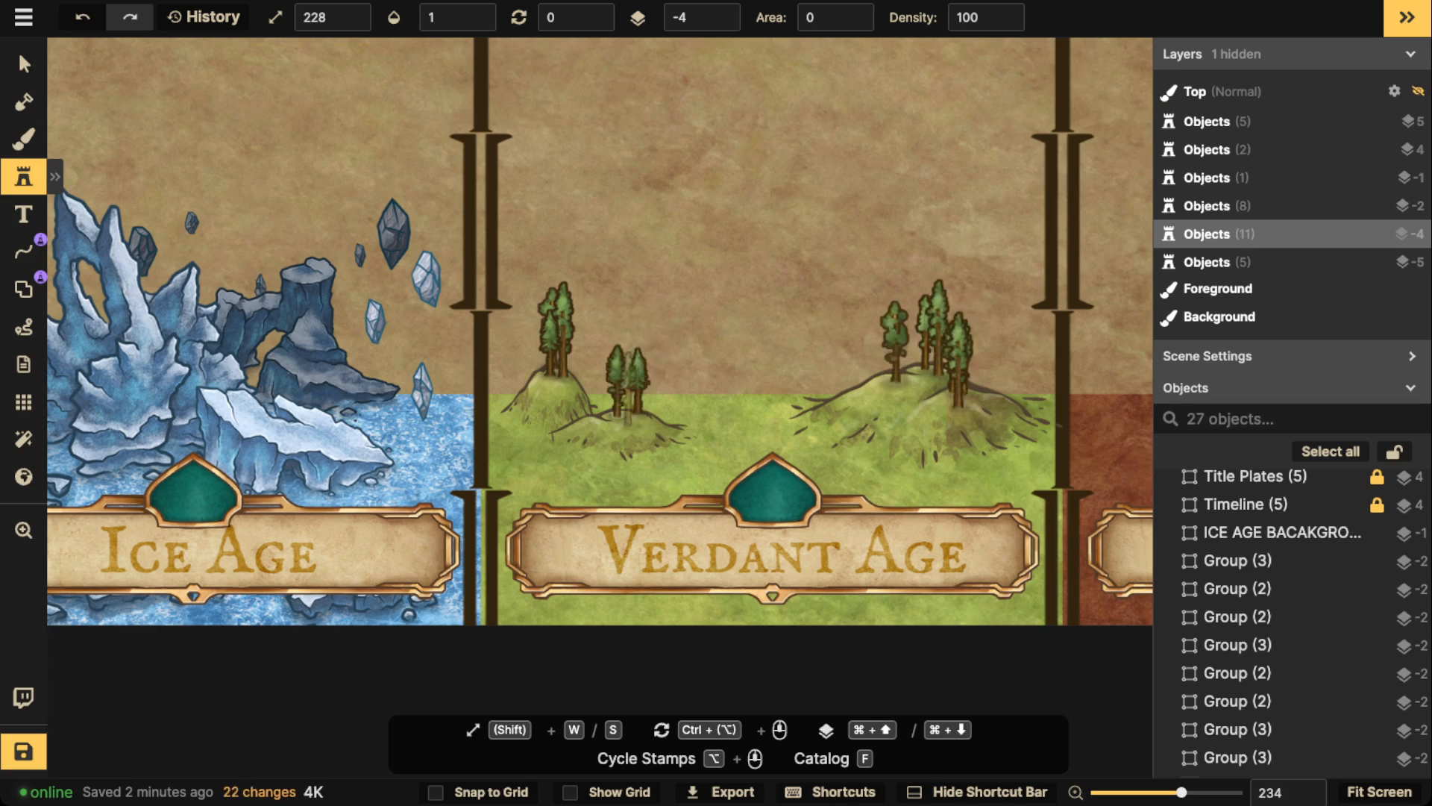
left_click(487, 275)
Choose the dark green conifer stamp from Simple Foliage, try one on the narrow hill at scale 208, and undo it.
left_click(54, 176)
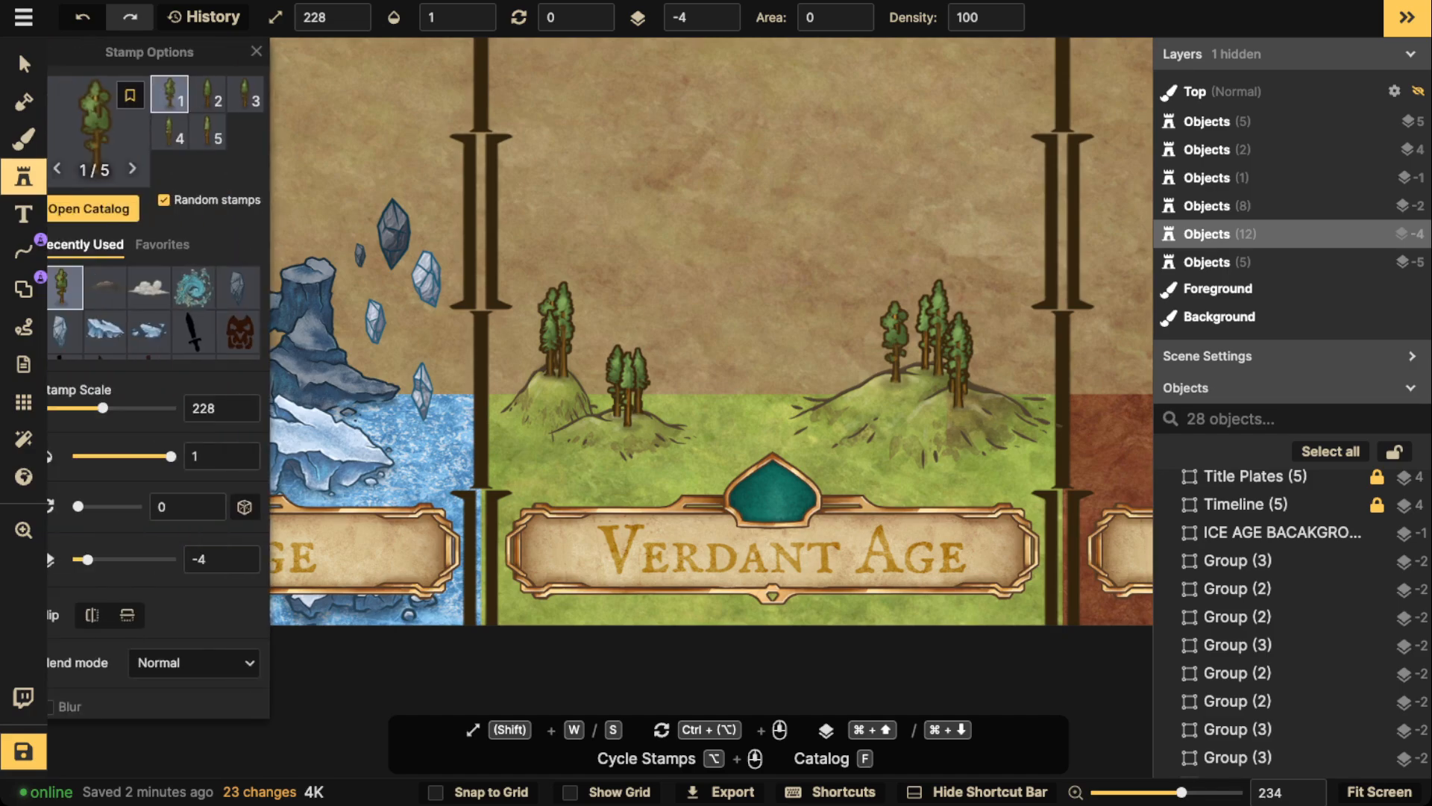
left_click(104, 133)
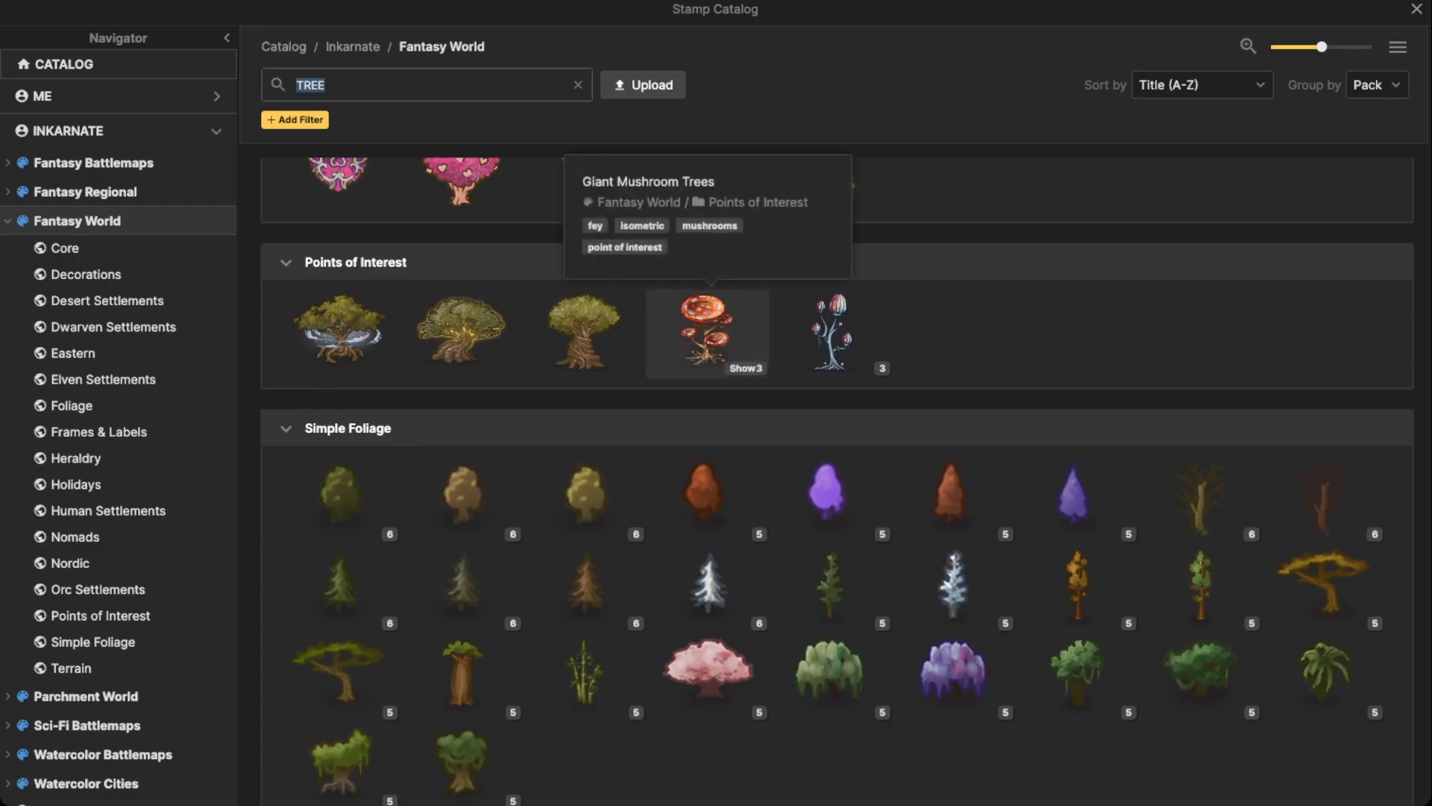
left_click(828, 585)
scroll(632, 332, "up", 3)
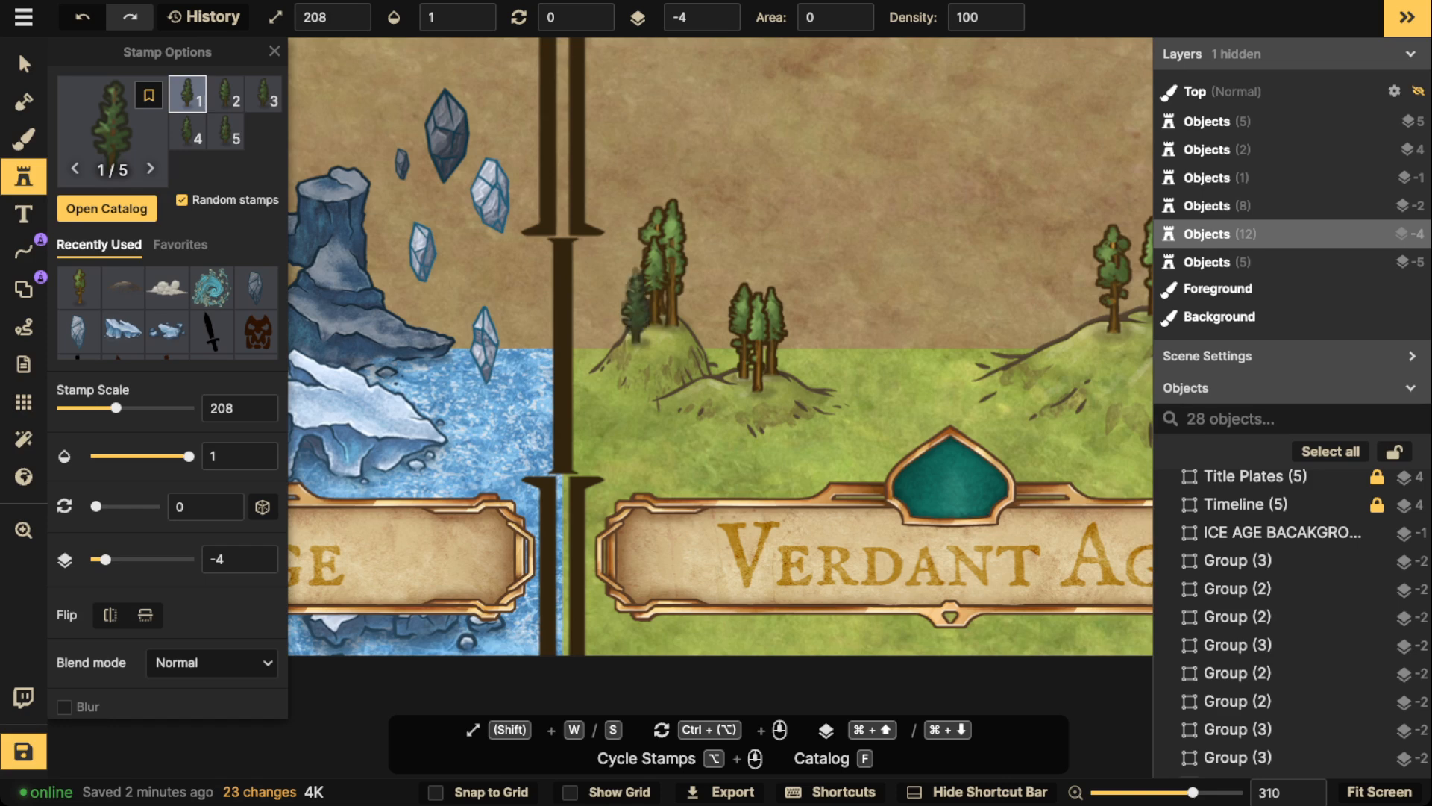
left_click(636, 310)
key("super+z")
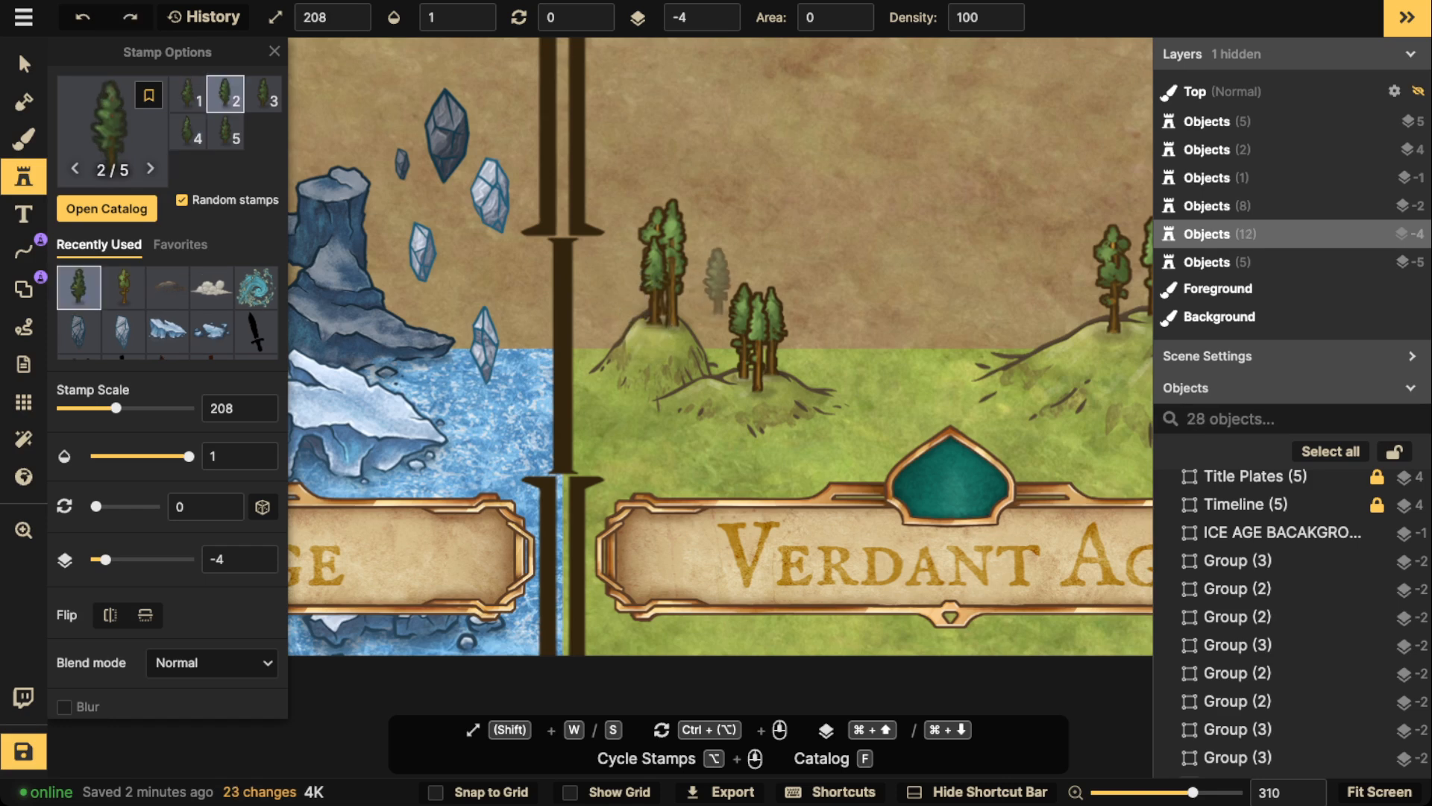
Reduce the conifer stamp's scale to 168 and plant a dense thicket around the base of the narrow hill's sequoias.
key("s")
left_click(640, 318)
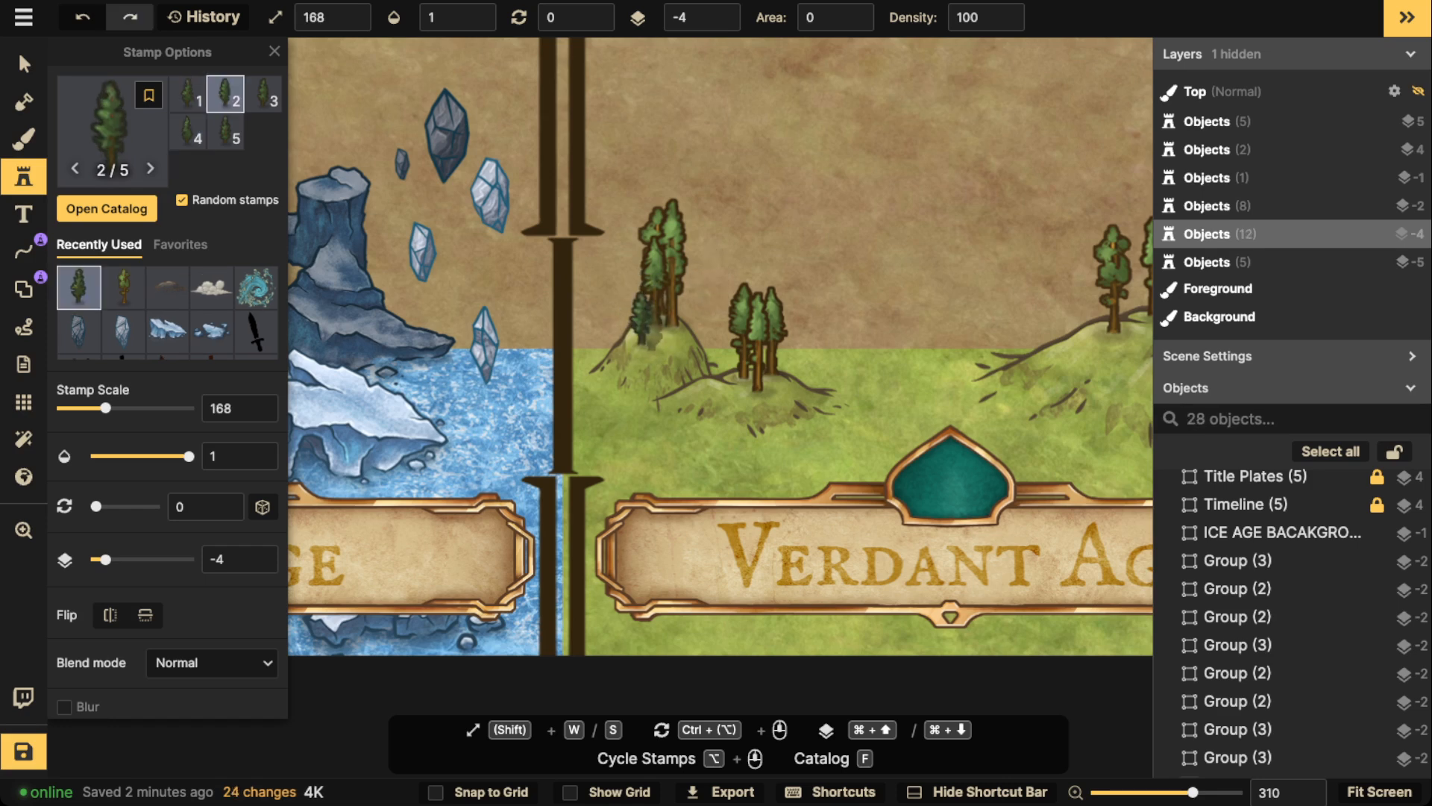
left_click(666, 328)
left_click(684, 328)
left_click(695, 341)
left_click(664, 347)
left_click(652, 342)
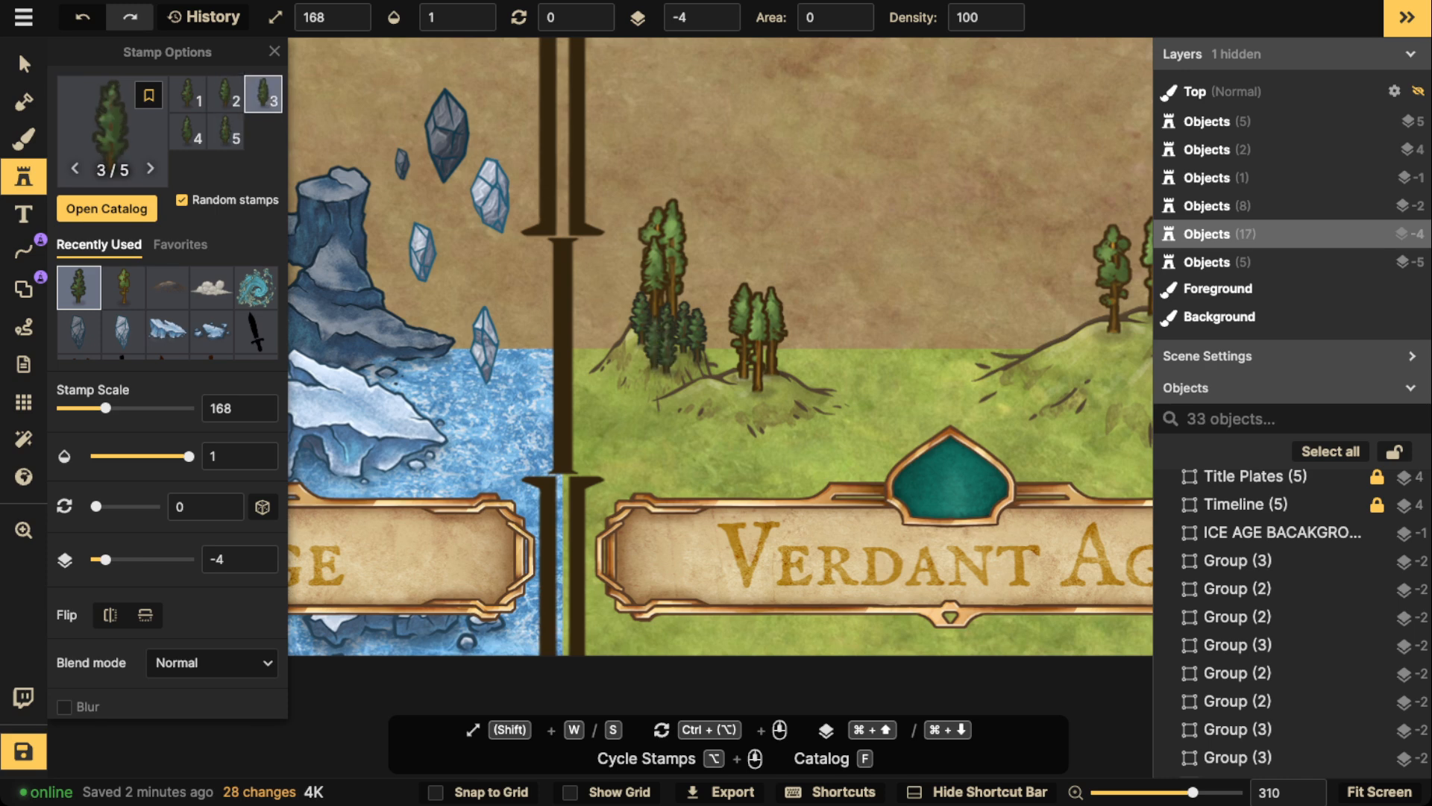
left_click(641, 337)
left_click(625, 361)
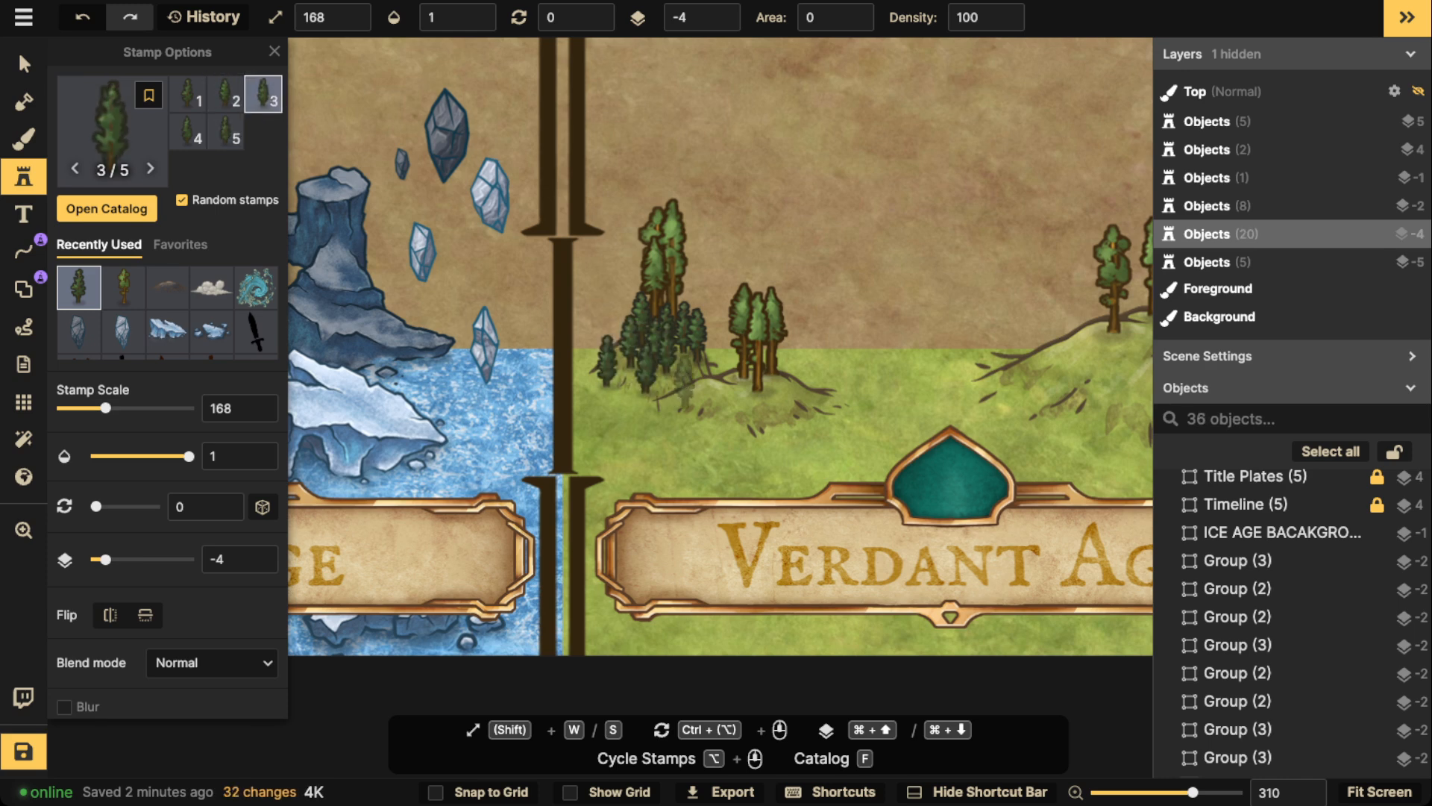
Plant dark conifers around the base of the small hill's sequoias and scatter more along its outer slope.
left_click(737, 382)
left_click(767, 391)
left_click(778, 384)
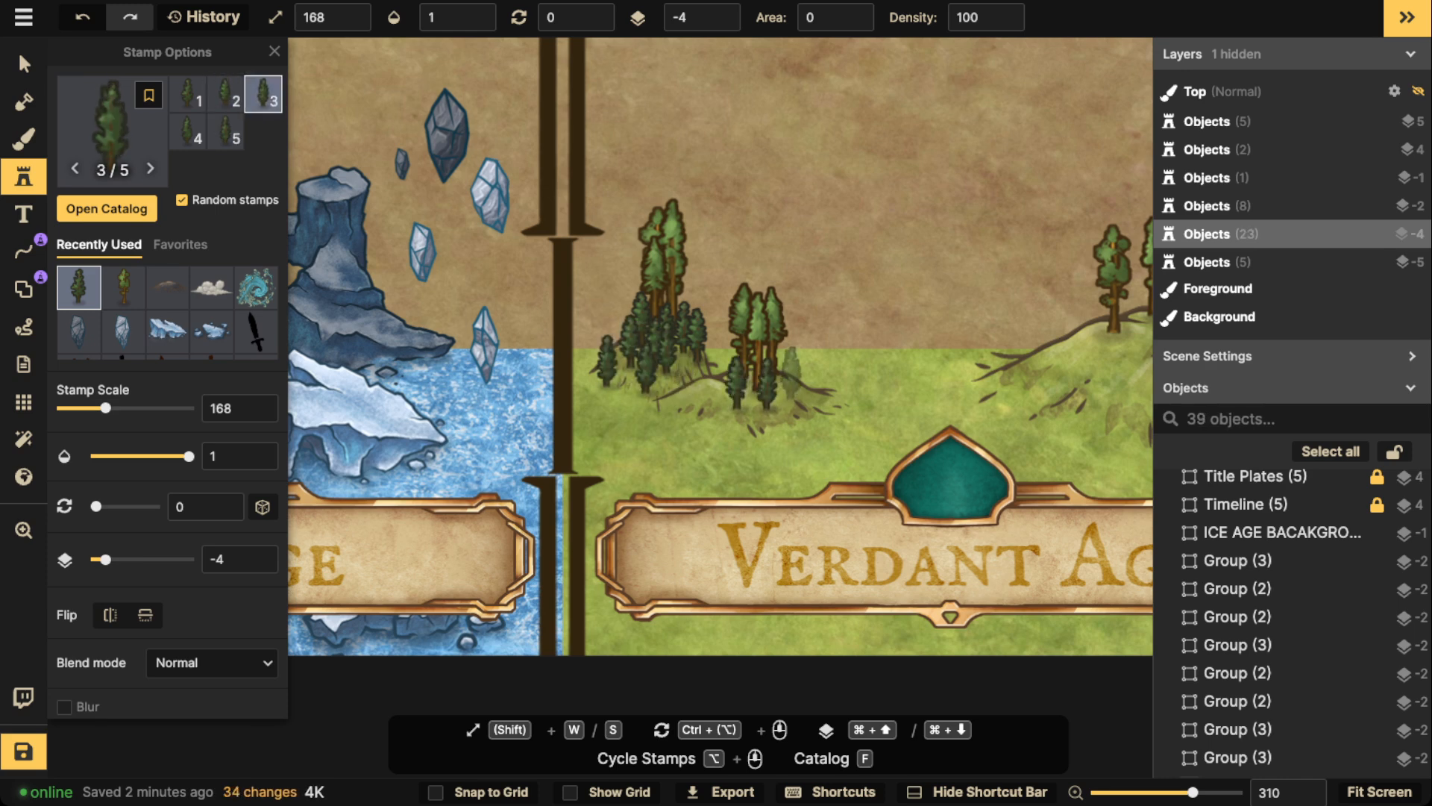
left_click(814, 383)
left_click(790, 403)
left_click(831, 402)
left_click(858, 399)
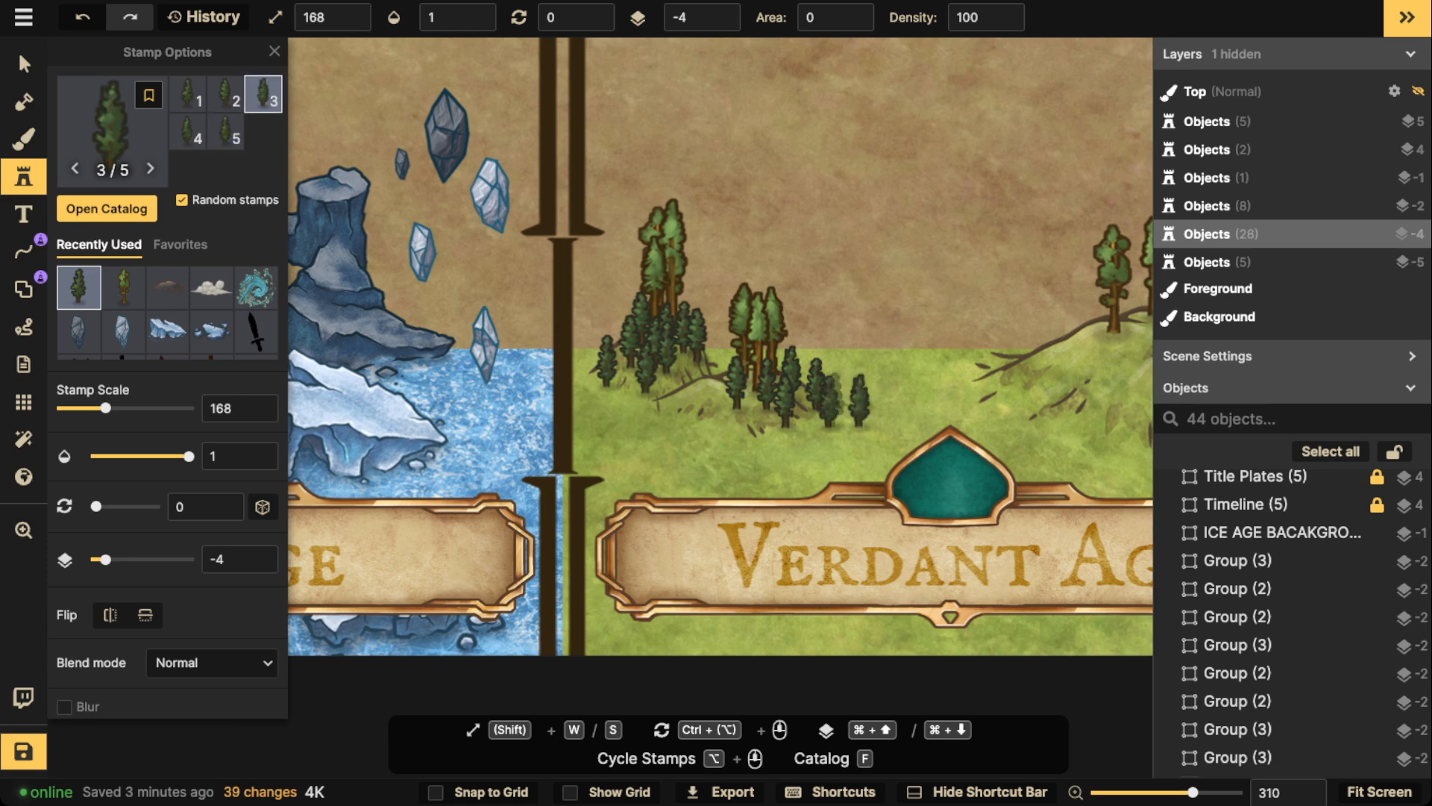
left_click(729, 398)
Plant a cluster of dark conifers in the grass below the narrow hill.
left_click(663, 404)
left_click(614, 407)
left_click(636, 410)
left_click(633, 416)
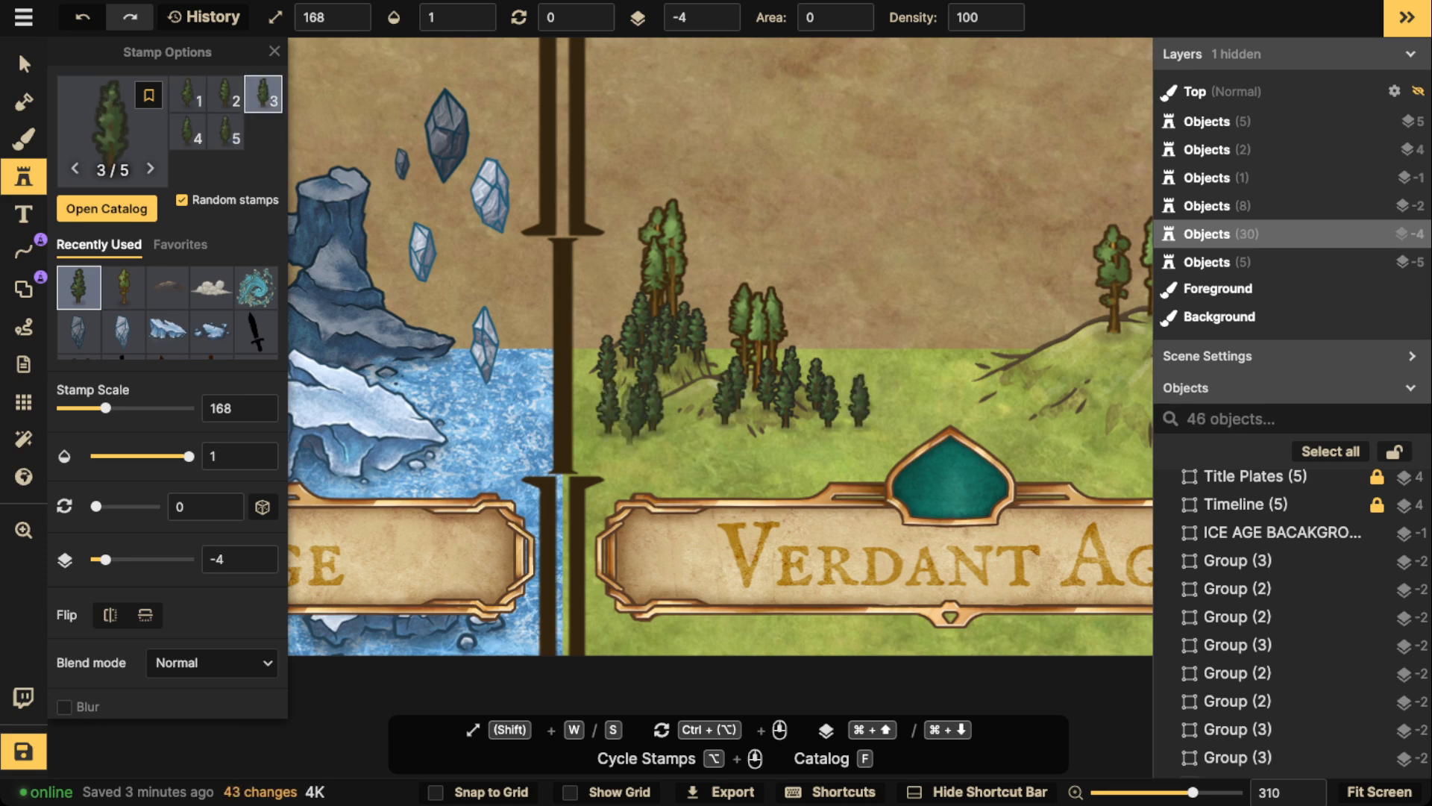
left_click(629, 419)
Plant dark conifers among the wide hill's sequoias and a small group on the flank facing the small hill.
left_click_drag(1052, 363, 763, 350)
left_click(801, 333)
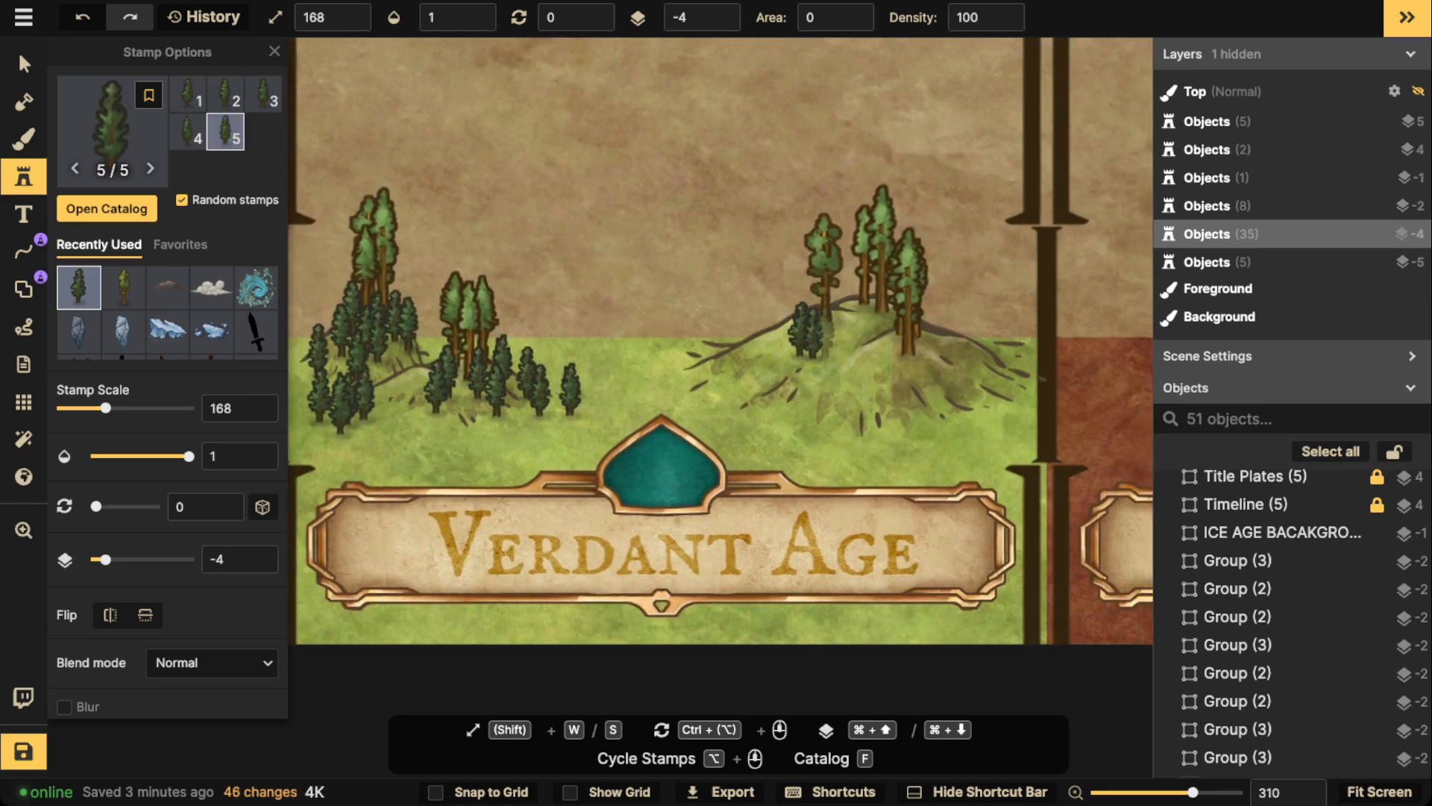
left_click(820, 332)
left_click(856, 316)
left_click(869, 328)
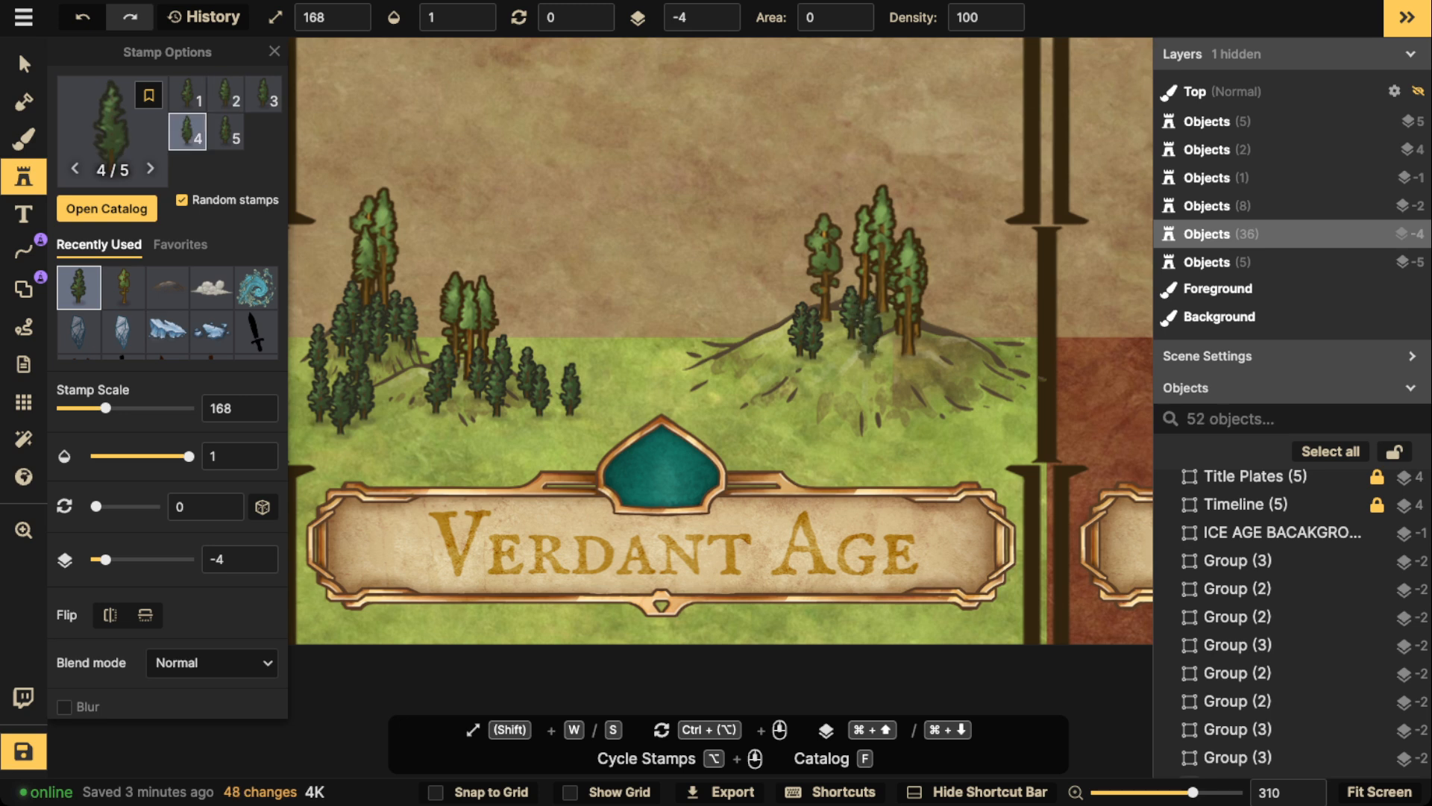
left_click(733, 342)
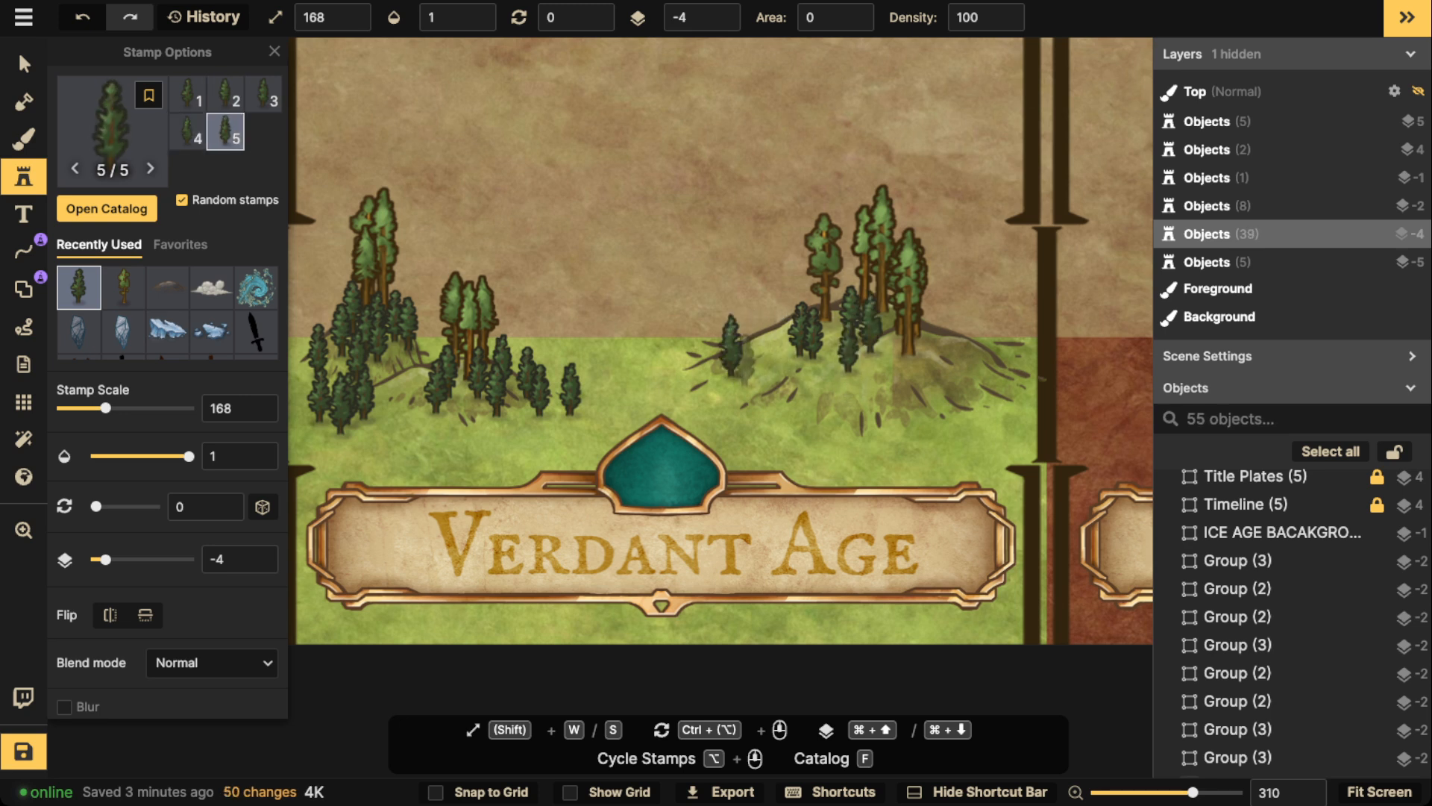
left_click(747, 359)
left_click(723, 364)
Plant a conifer group on the wide hill's lower slope, plus single conifers at its foot and on both shoulders.
left_click(913, 384)
left_click(940, 388)
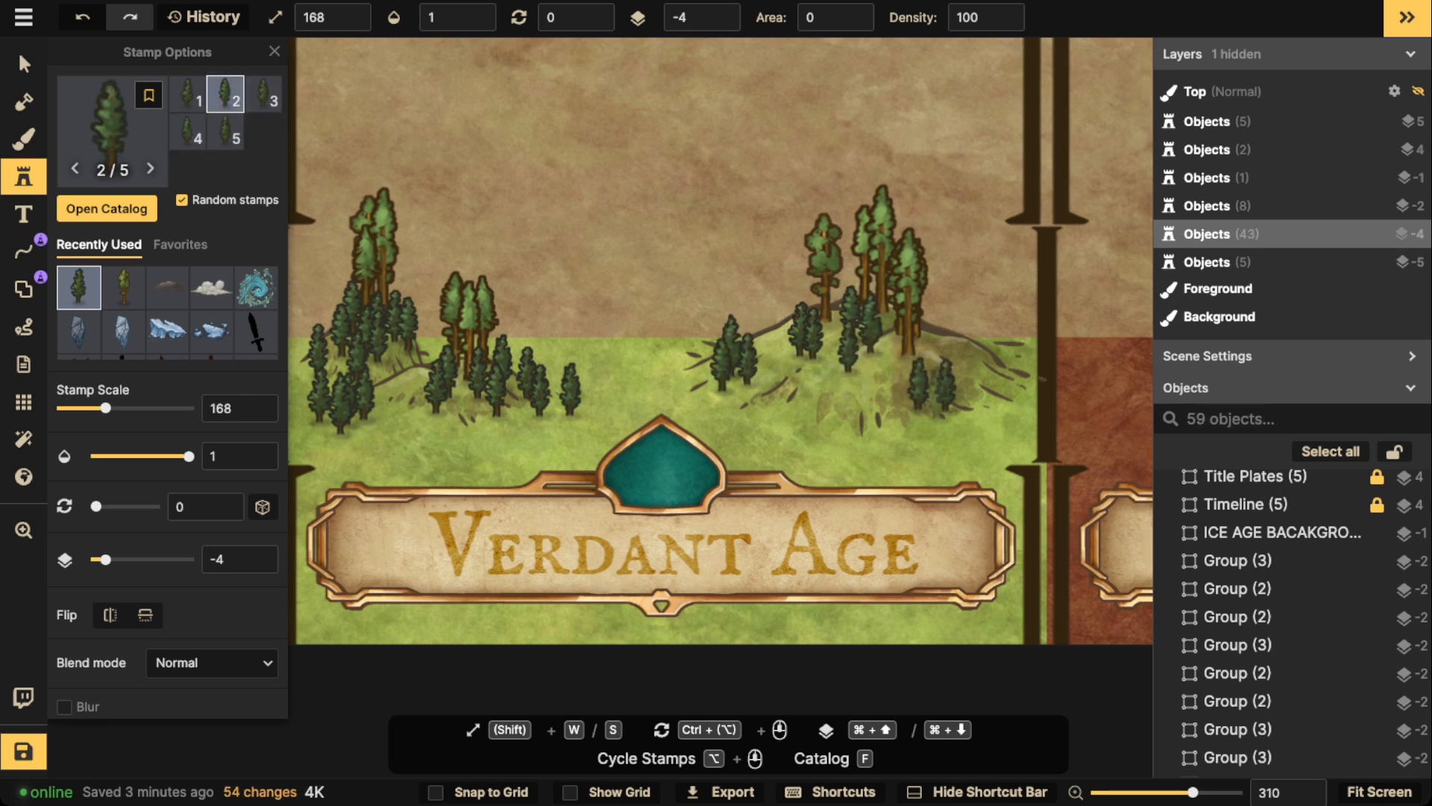
left_click(946, 395)
left_click(962, 395)
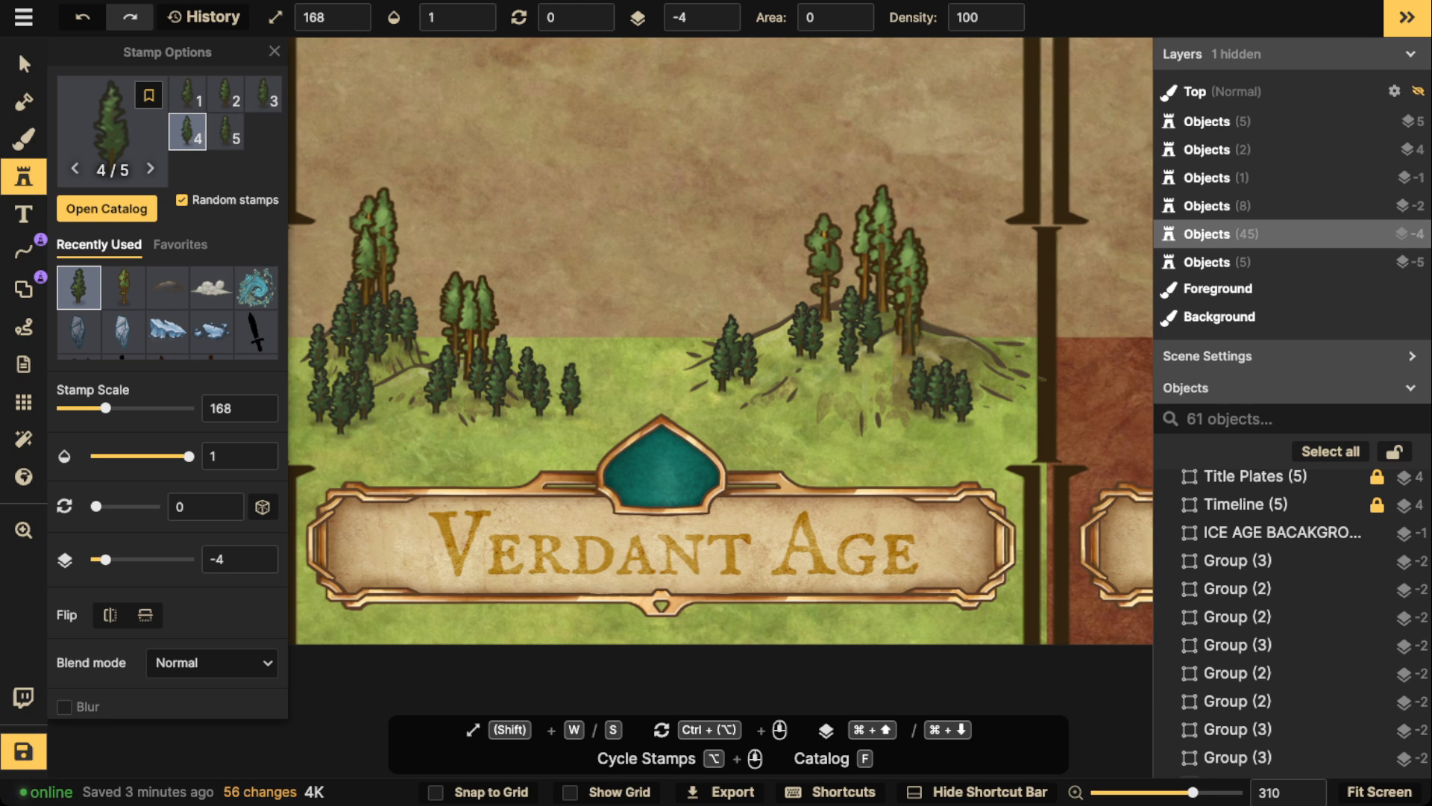
left_click(859, 396)
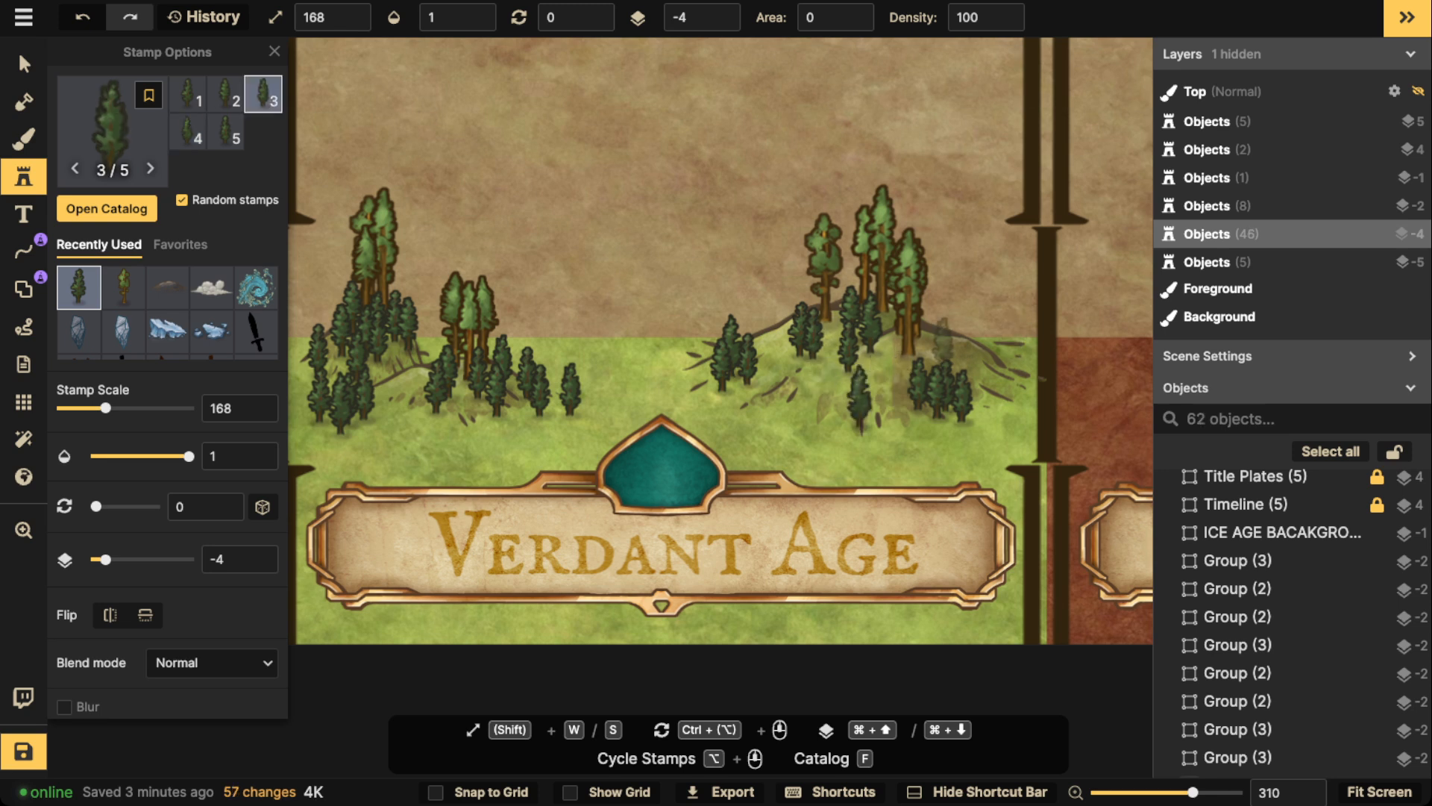
scroll(535, 183, "down", 4)
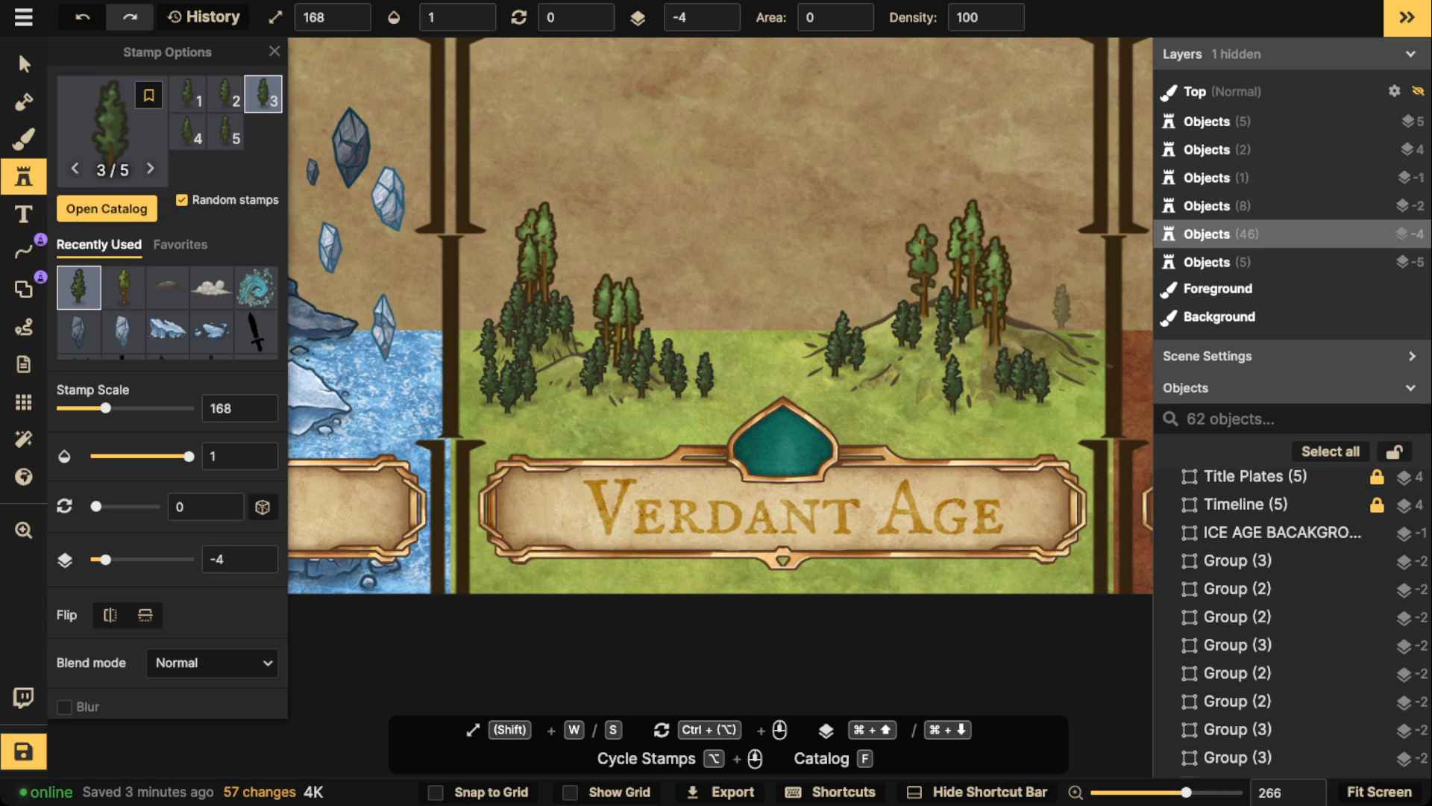
left_click(519, 233)
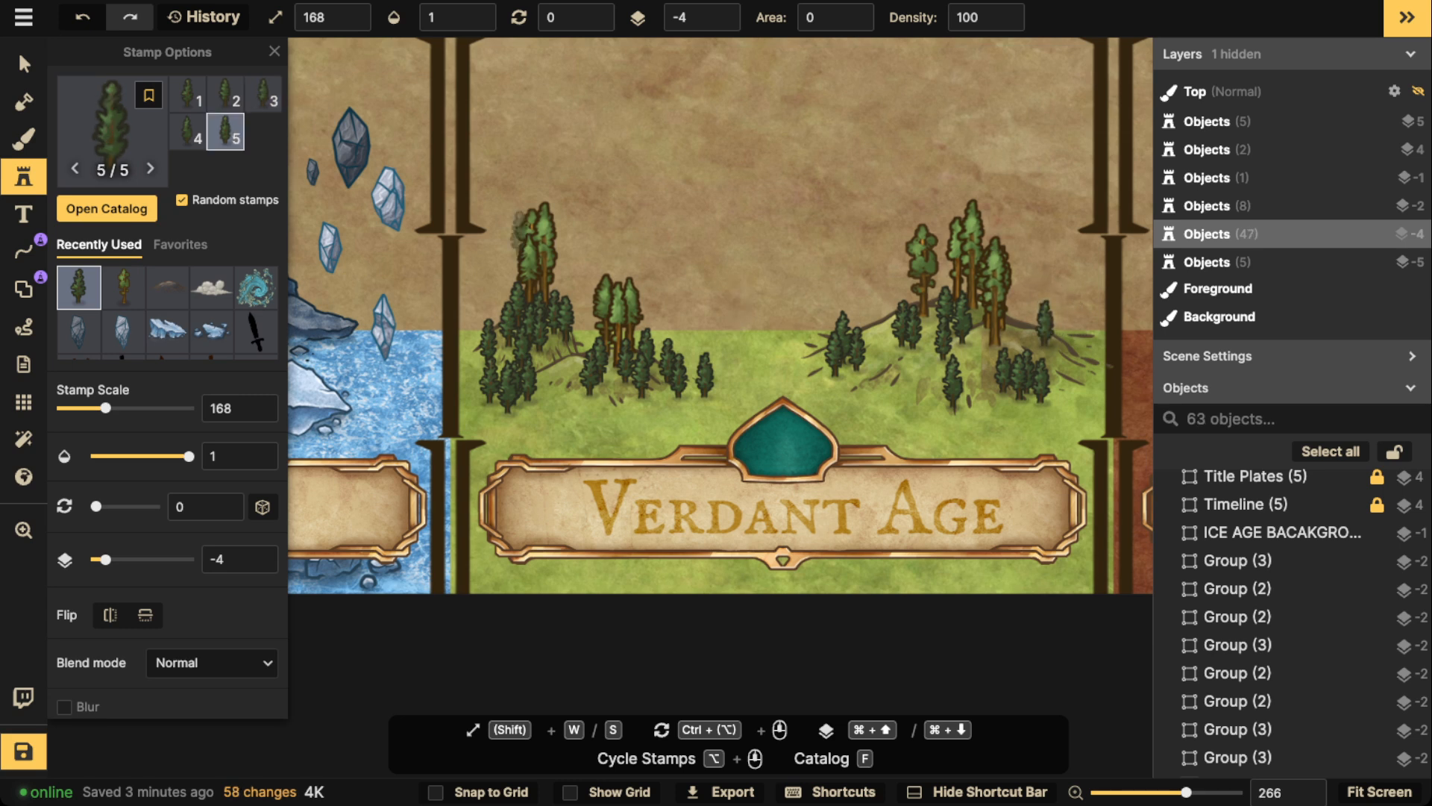
left_click(602, 313)
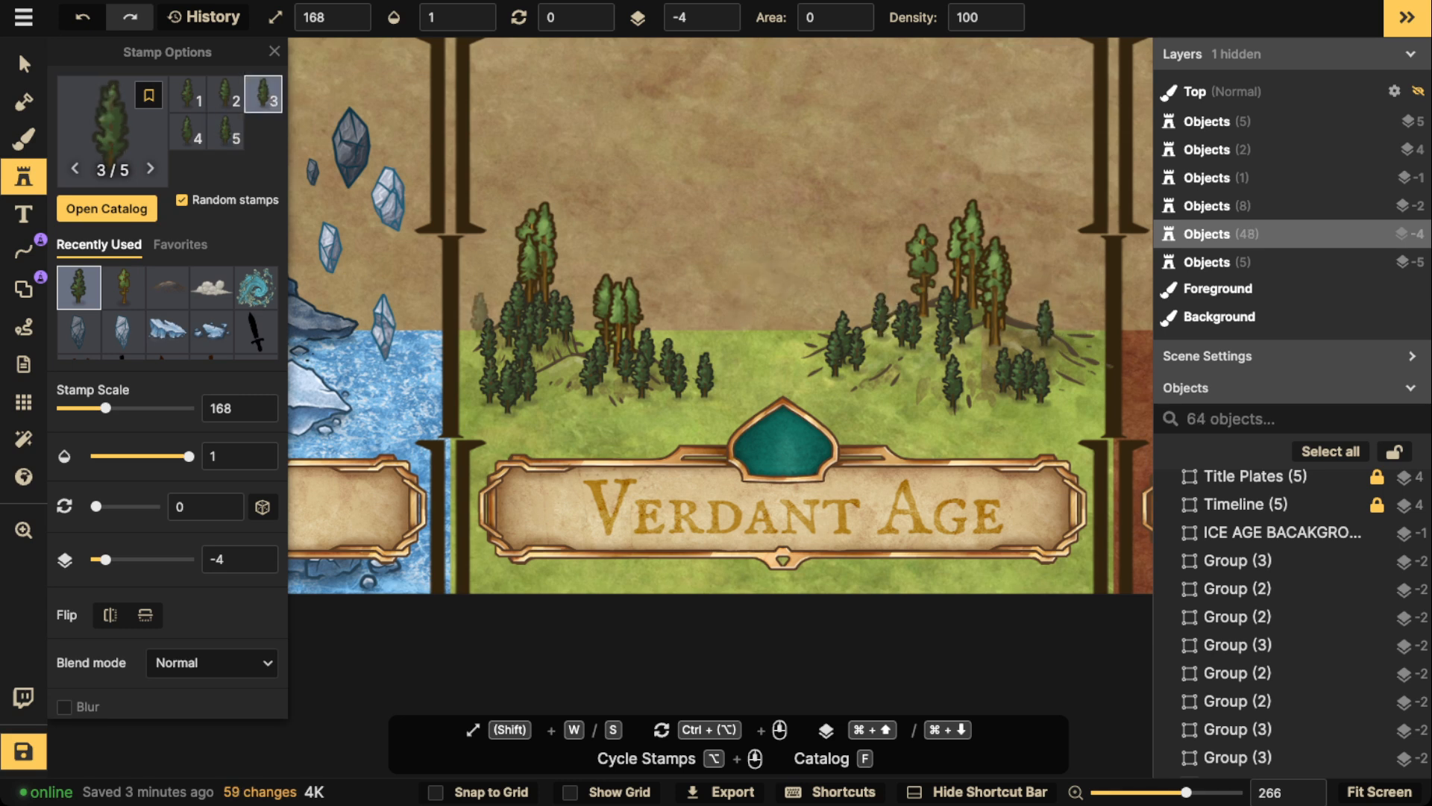
Choose the Common Green Trees stamp from Simple Foliage and set its scale to 148.
left_click(112, 142)
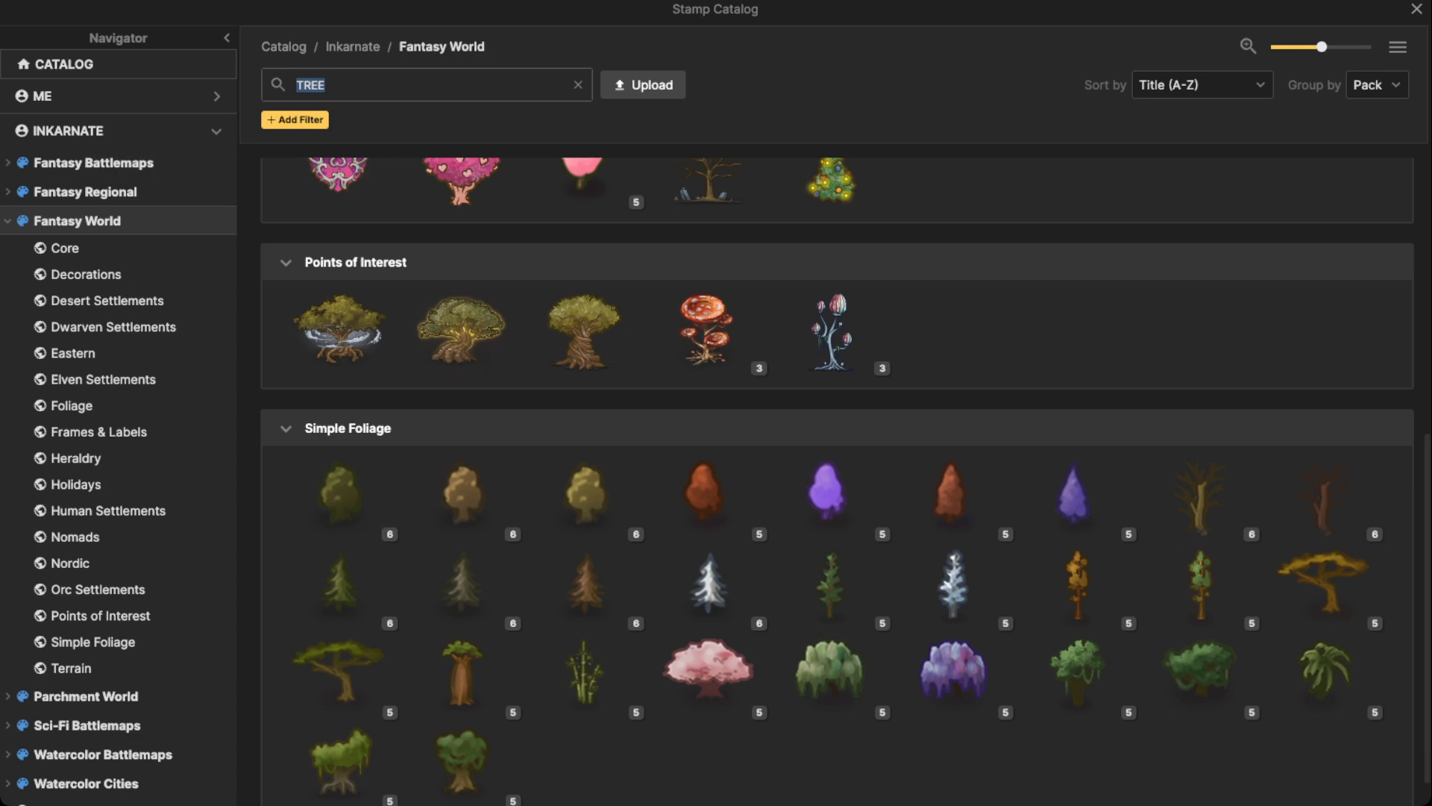
scroll(462, 478, "down", 1)
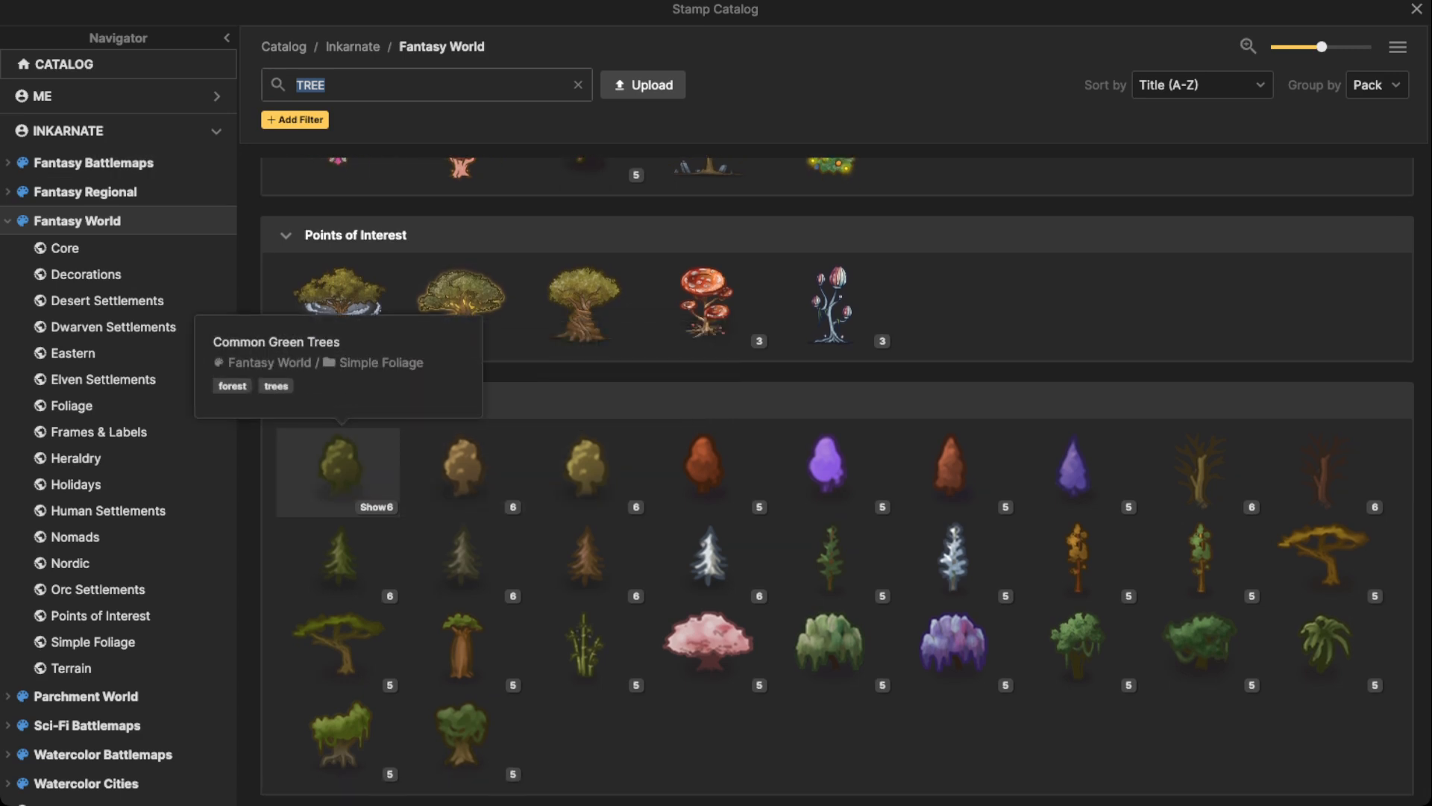
left_click(340, 466)
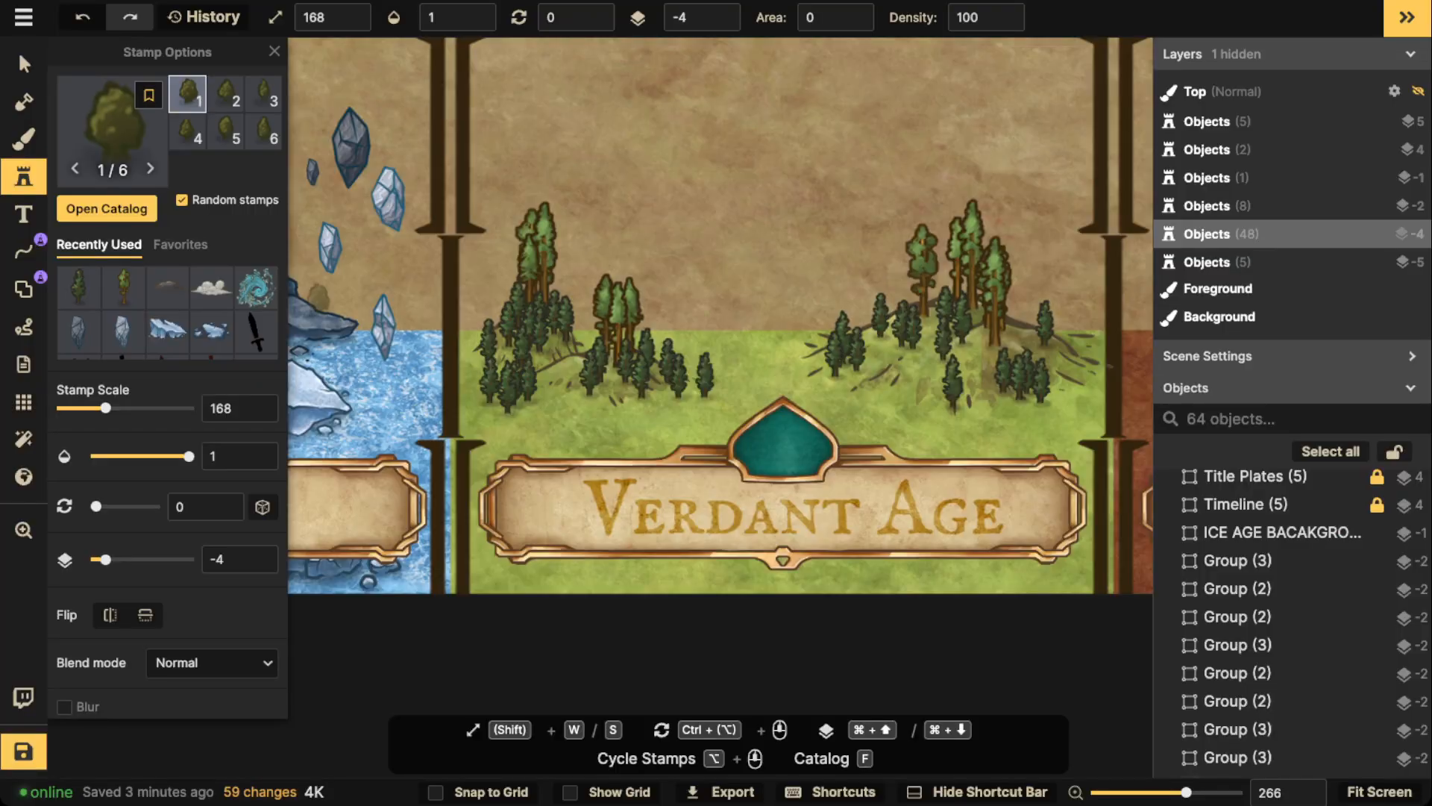
scroll(489, 395, "up", 5)
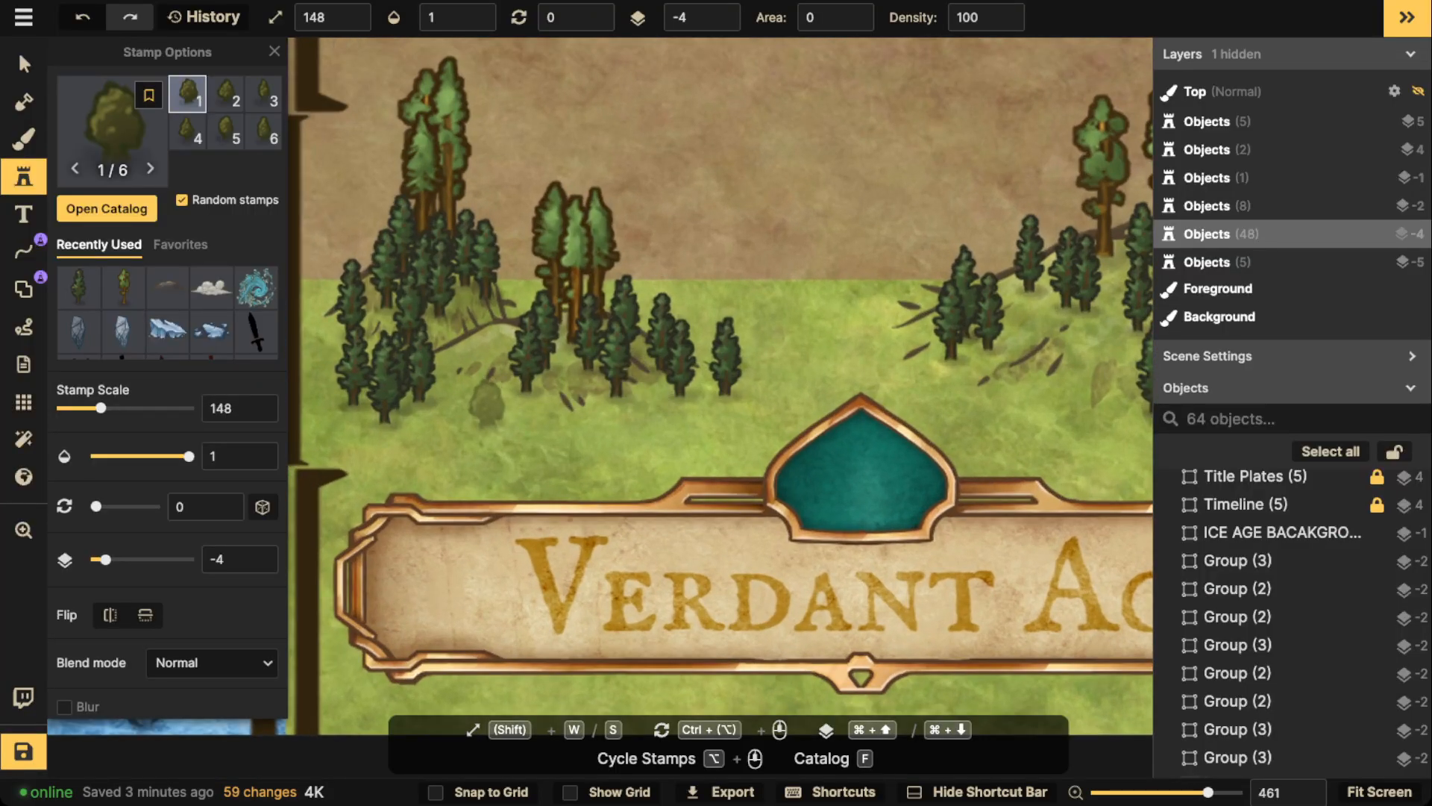
scroll(518, 236, "down", 3)
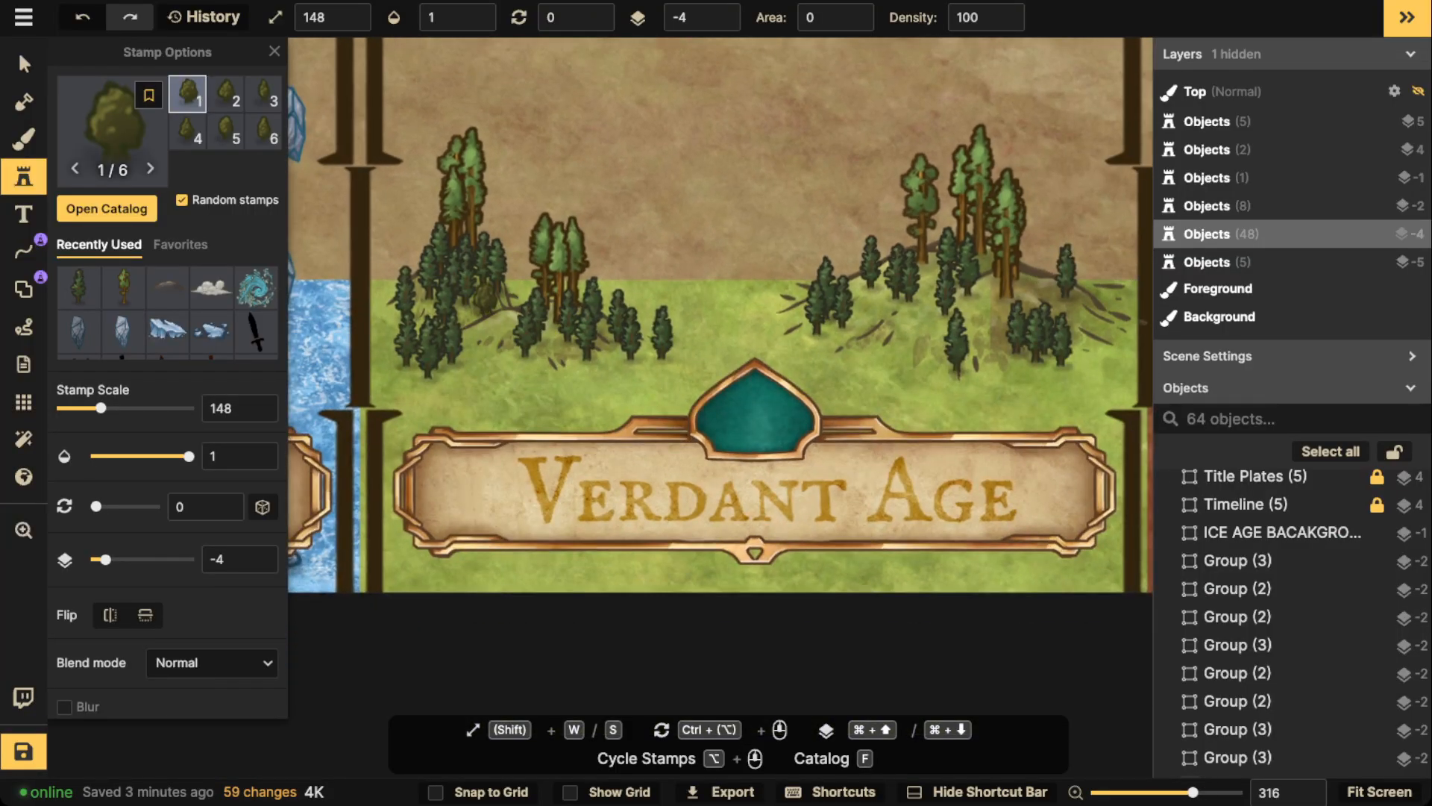
Plant common green trees between the narrow and small hills and down through the conifers below them.
left_click(485, 297)
left_click(467, 319)
left_click(486, 334)
left_click(508, 357)
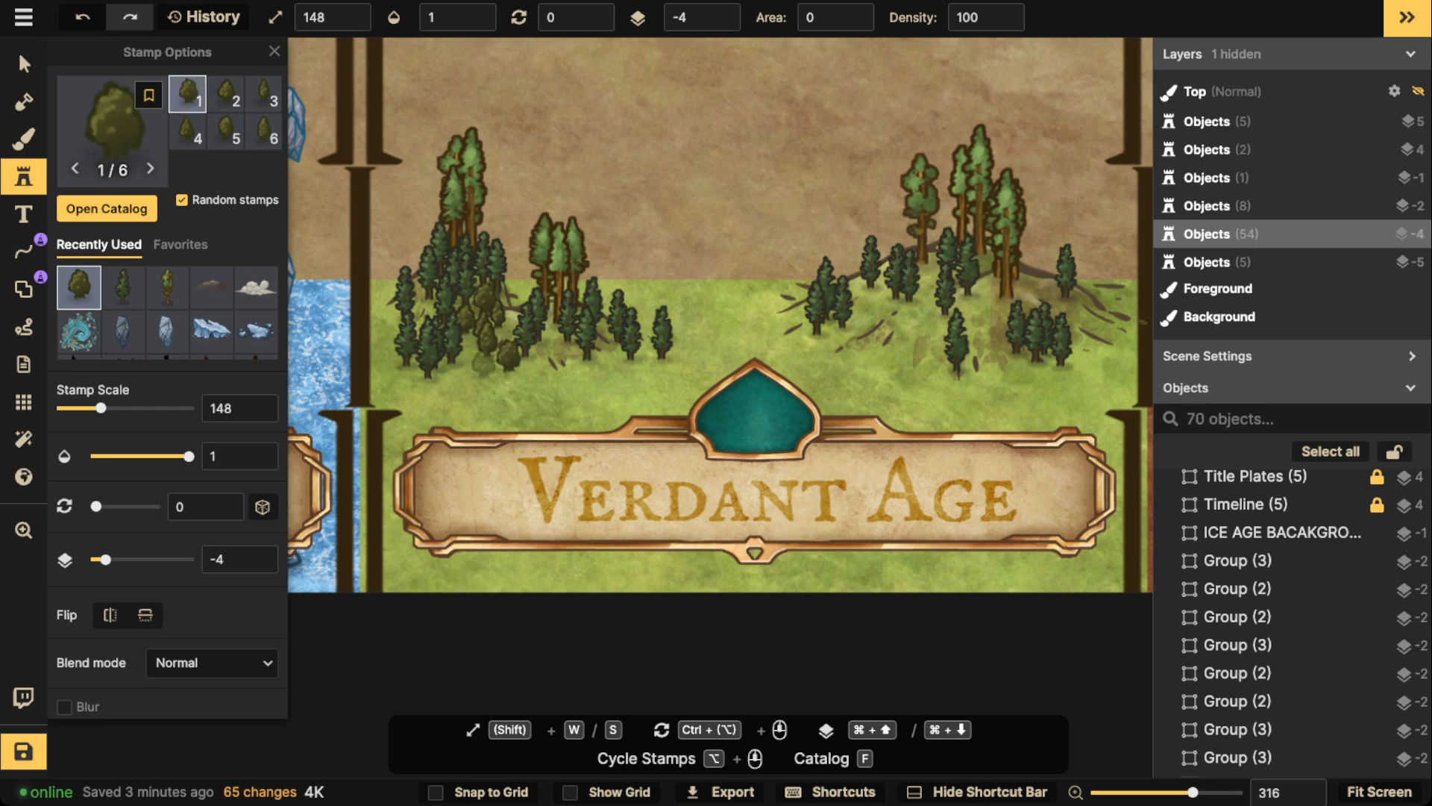
left_click(479, 362)
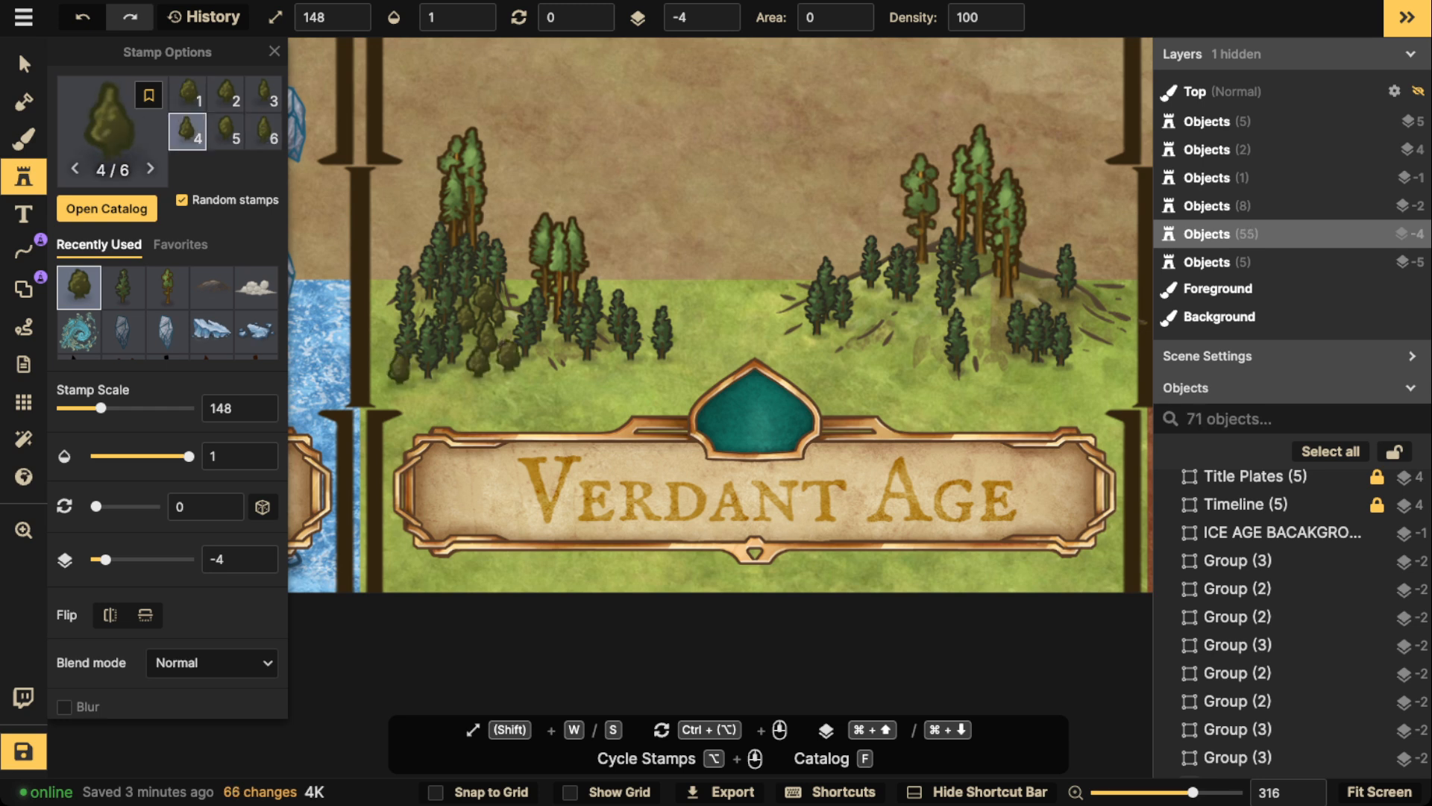
left_click(462, 382)
Plant common green trees along the foot of the small hill and beside its outermost conifer.
left_click(596, 360)
left_click(558, 354)
left_click(574, 362)
left_click(625, 365)
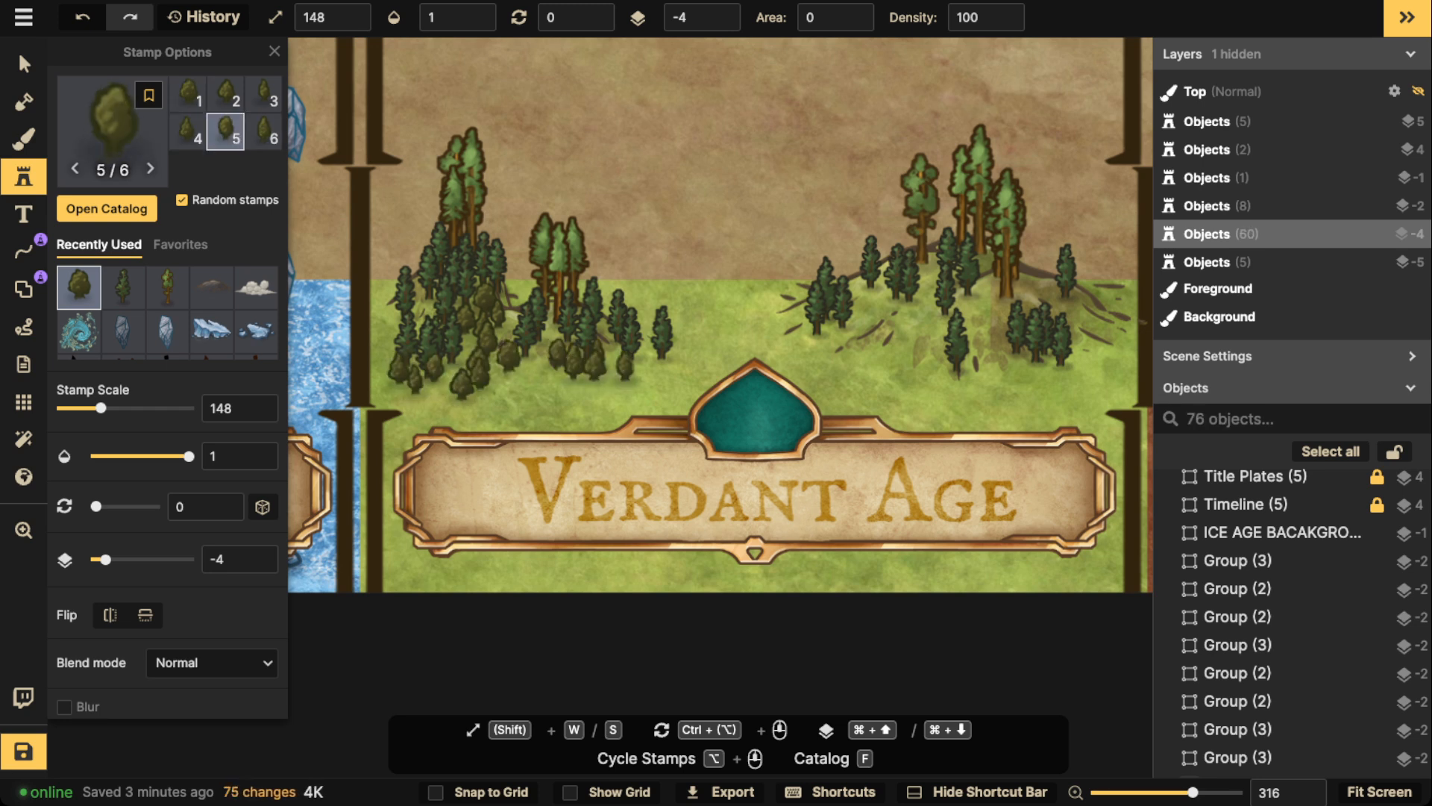
left_click(702, 351)
left_click(619, 367)
Fill the grass above the Verdant Age plate, below the narrow and small hills, with a dense grove of green trees.
mouse_move(522, 385)
left_mouse_down()
mouse_move(552, 401)
mouse_move(493, 409)
mouse_move(608, 420)
left_mouse_up()
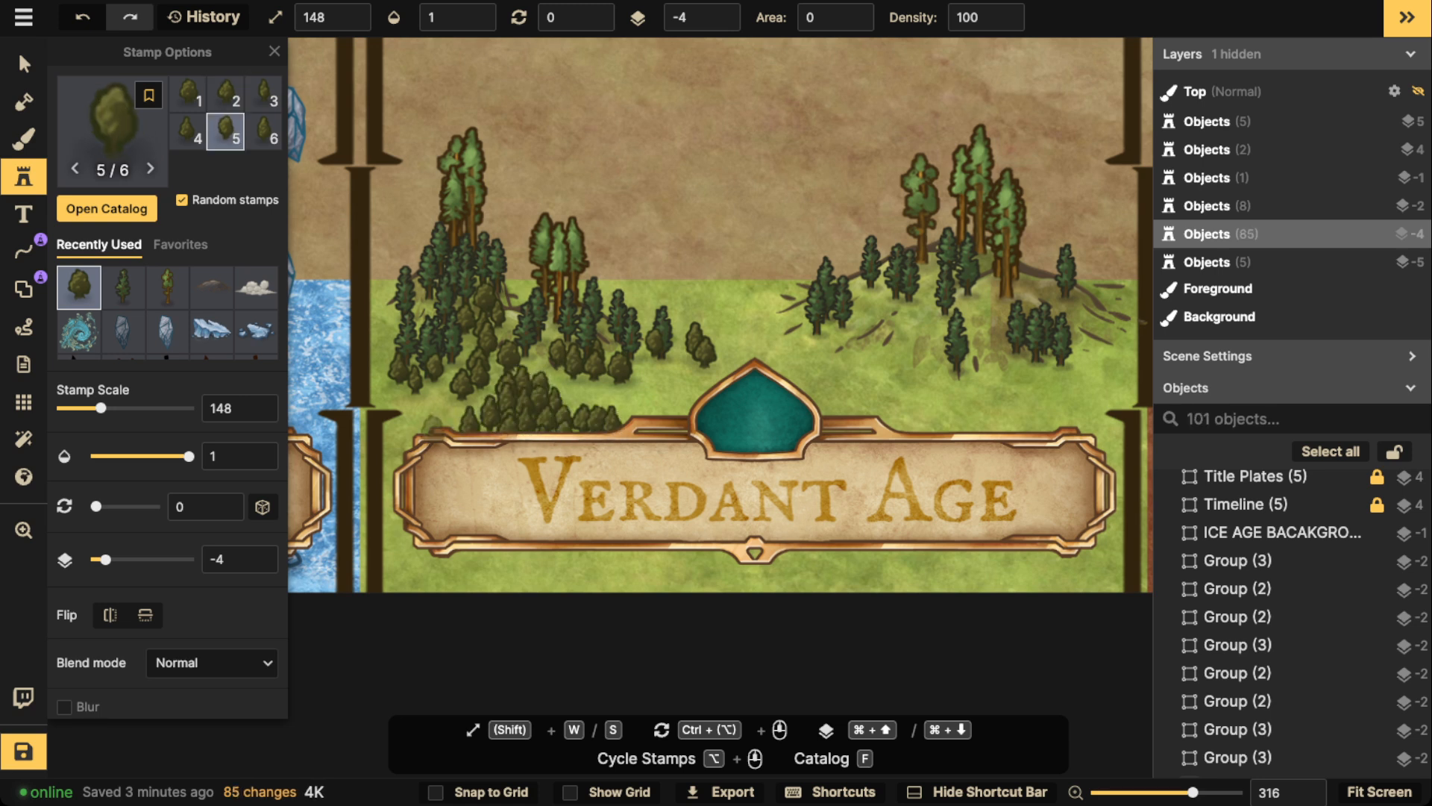
left_click(417, 436)
left_click(428, 429)
left_click(434, 409)
left_click(412, 400)
Plant green trees around the title plate's gem and along the plate's upper edge below the wide hill.
left_click(690, 384)
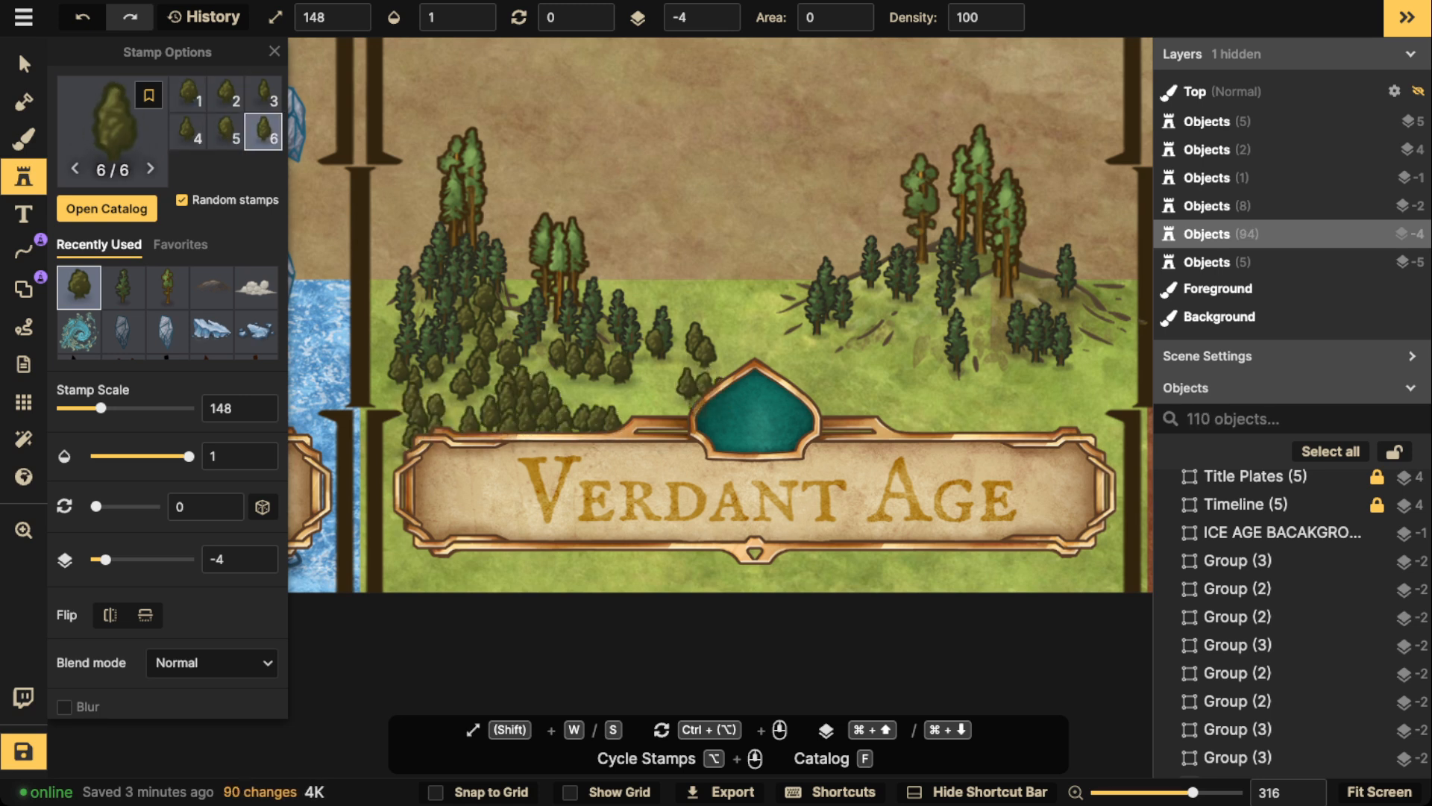
left_click(687, 405)
left_click(742, 345)
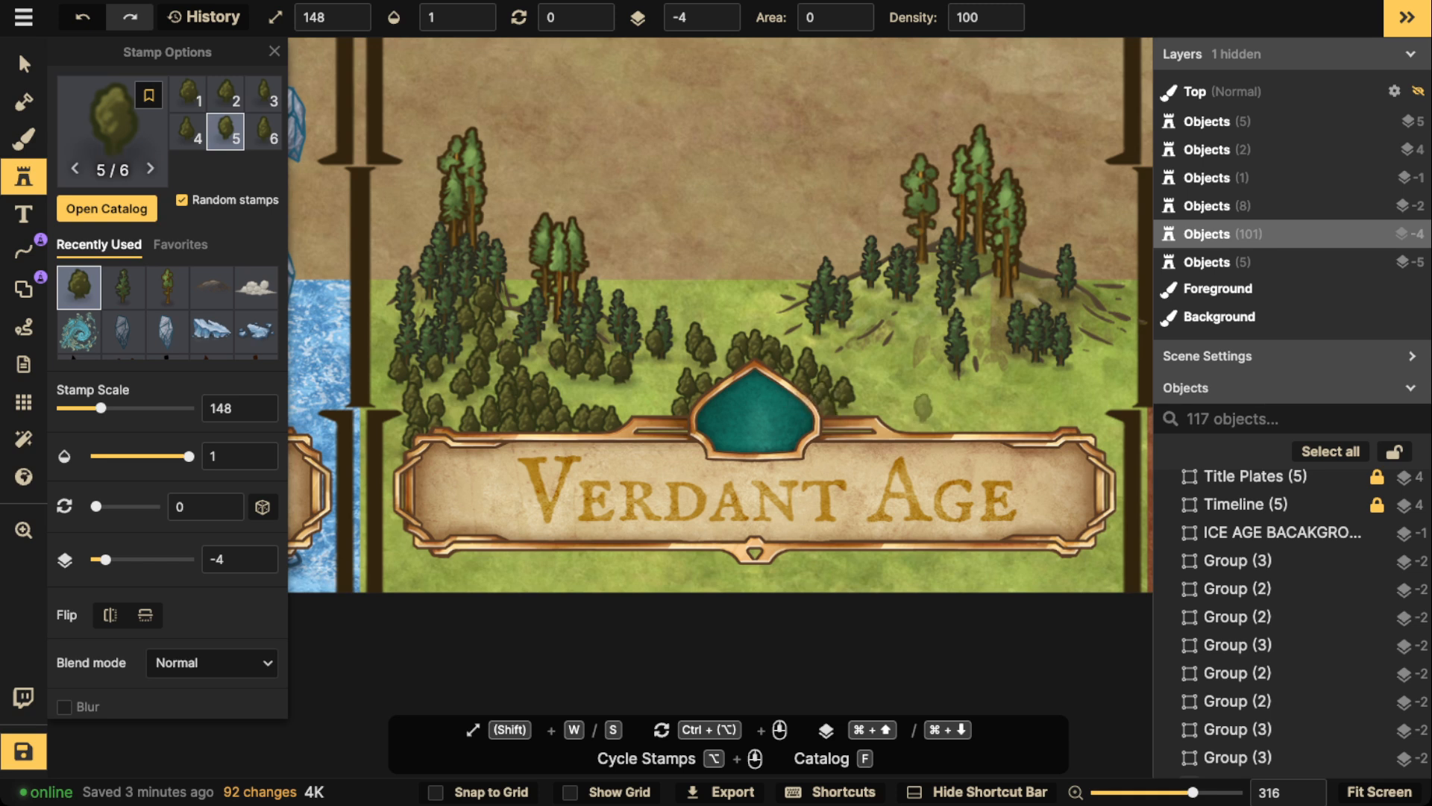
left_click_drag(896, 412, 968, 412)
Plant a clump of common green trees among the conifers on the wide hill's slope.
left_click(899, 330)
left_click(888, 318)
left_click(900, 306)
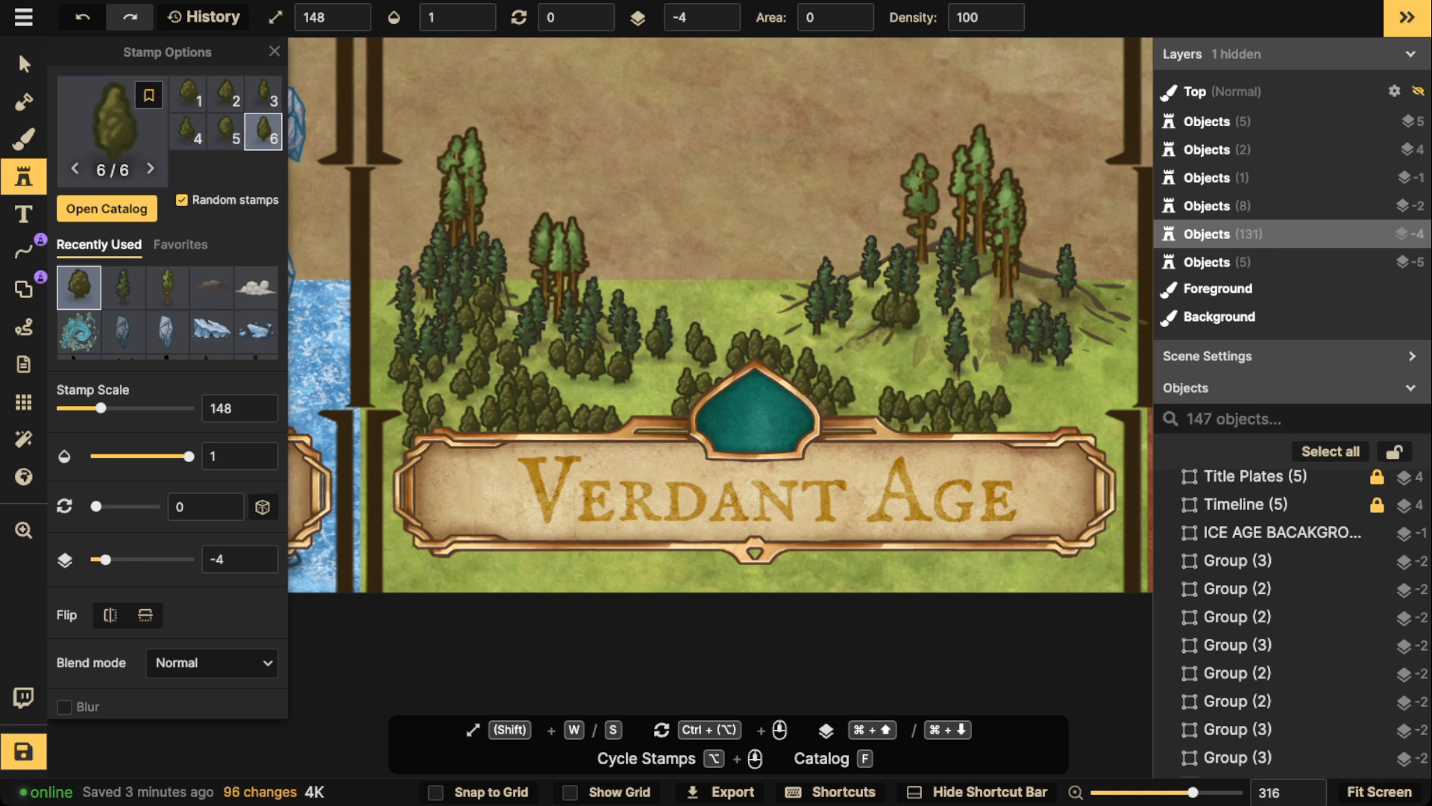
left_click(916, 319)
left_click(866, 330)
Plant a few green trees on the horizon beside the small hill and fill gaps in the grove above the title plate.
left_click(642, 282)
left_click(660, 288)
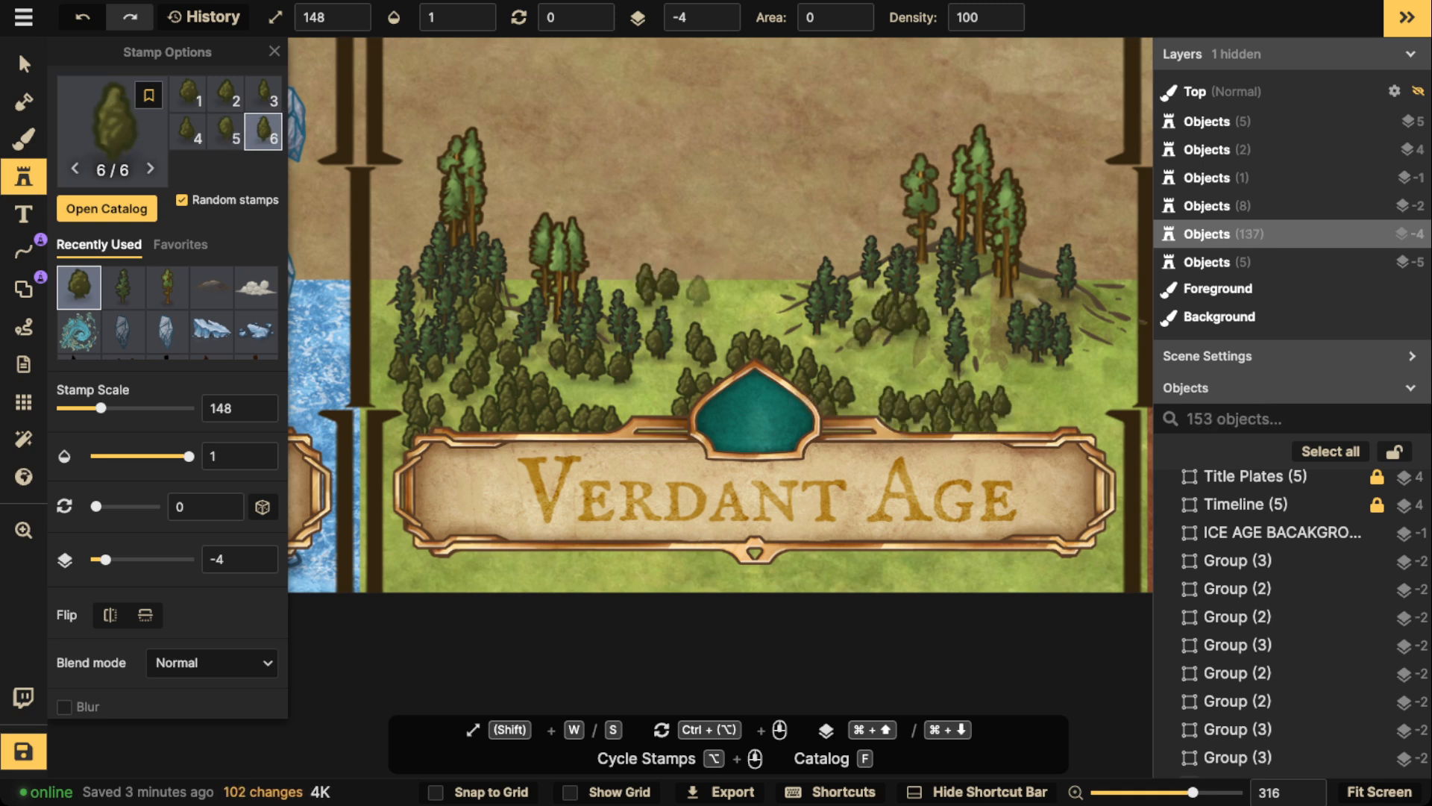
left_click(698, 291)
left_click(624, 385)
left_click(594, 383)
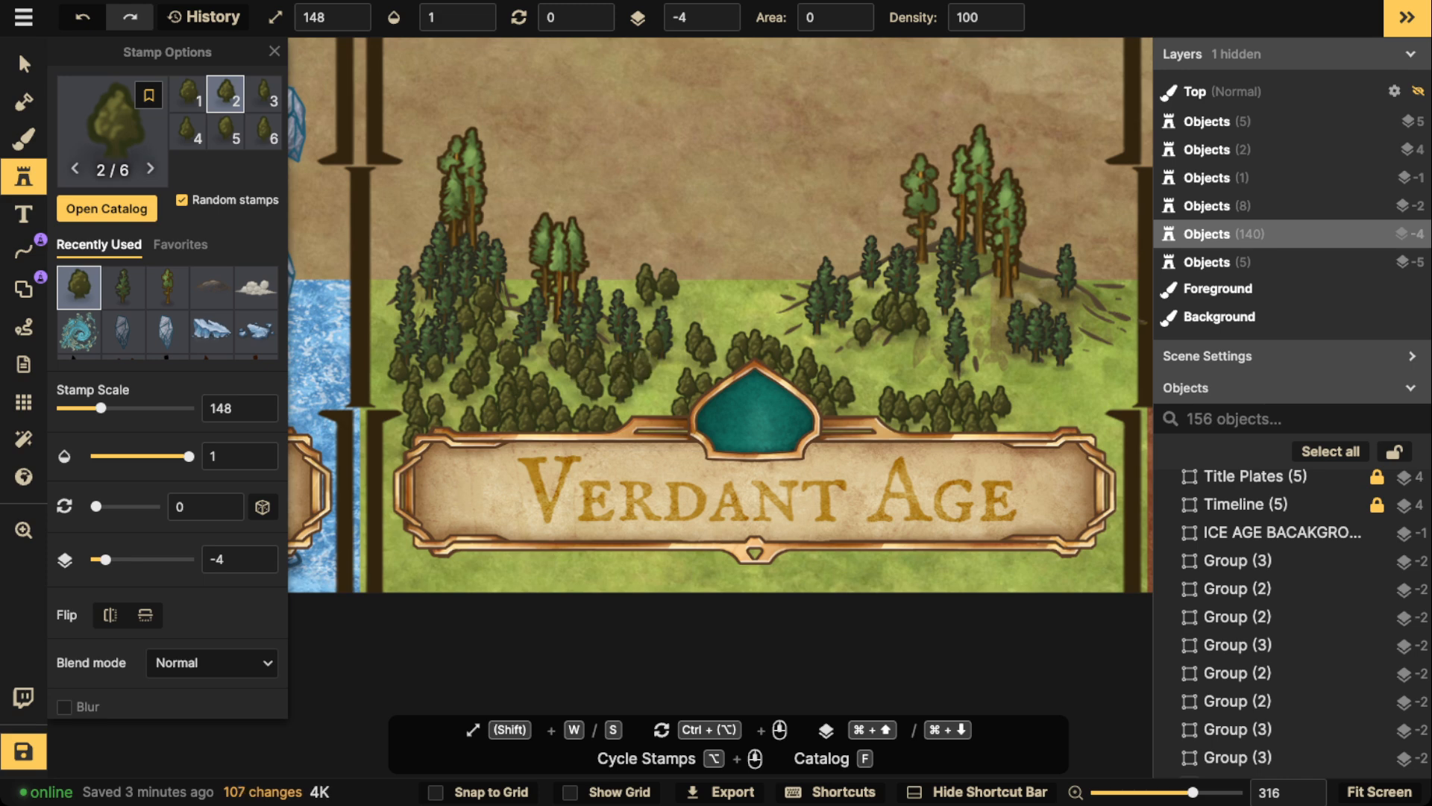
left_click_drag(988, 300, 752, 319)
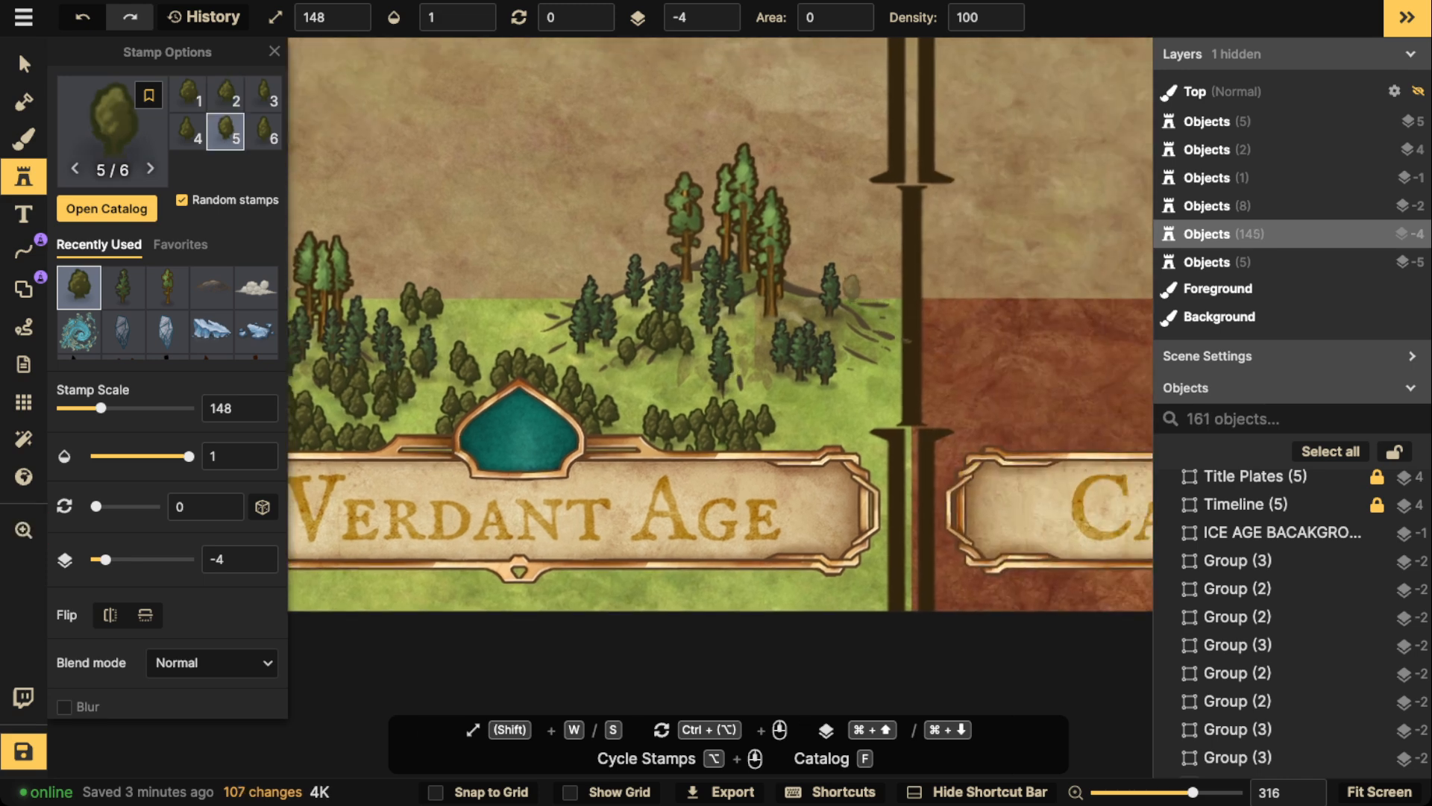
left_click_drag(851, 288, 1063, 233)
left_click(477, 392)
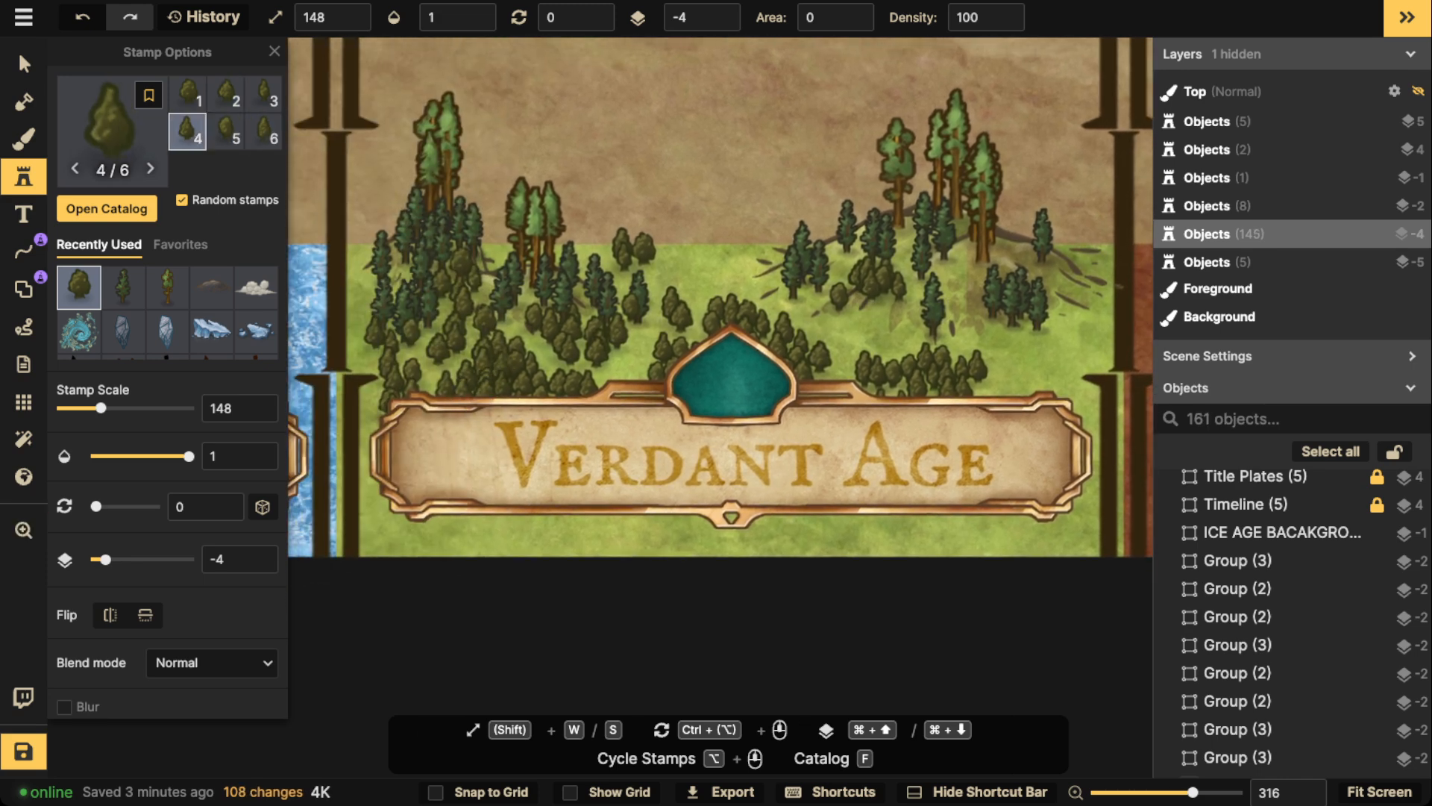
Plant a green tree cluster on the horizon between the hills and add trees around the wide hill and its lower grass.
left_click_drag(1059, 291, 1003, 307)
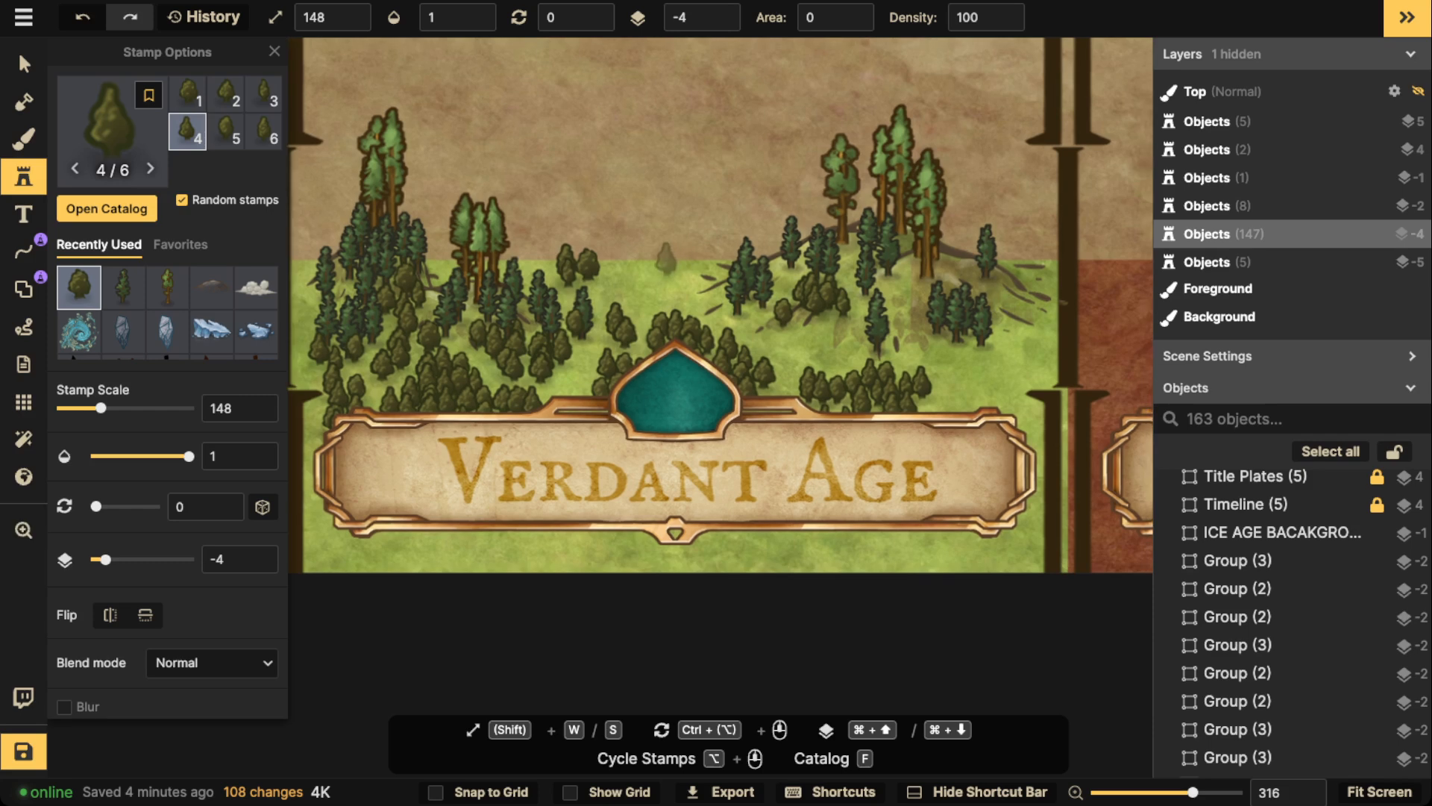
left_click(675, 259)
left_click(670, 263)
left_click(681, 267)
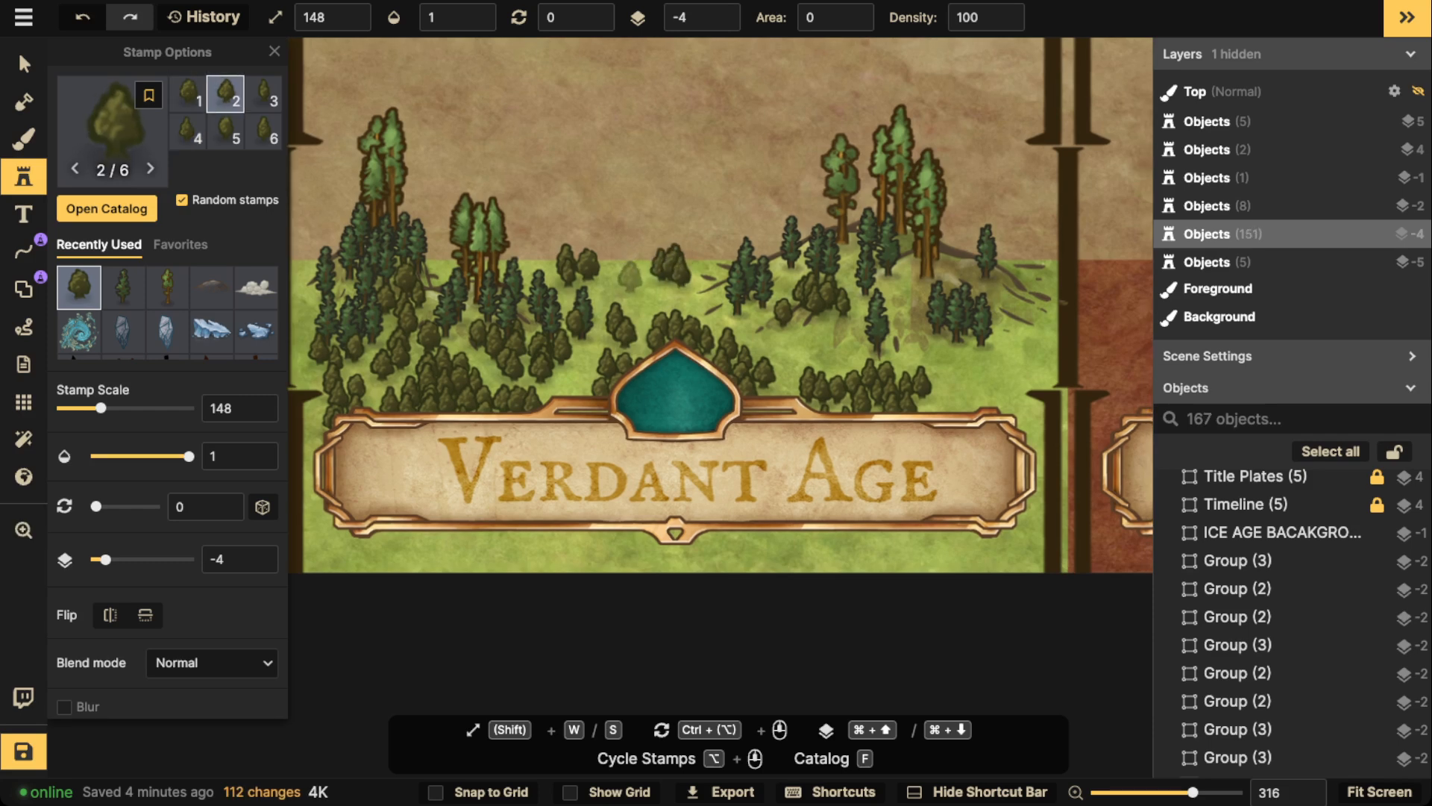
left_click_drag(633, 265, 519, 262)
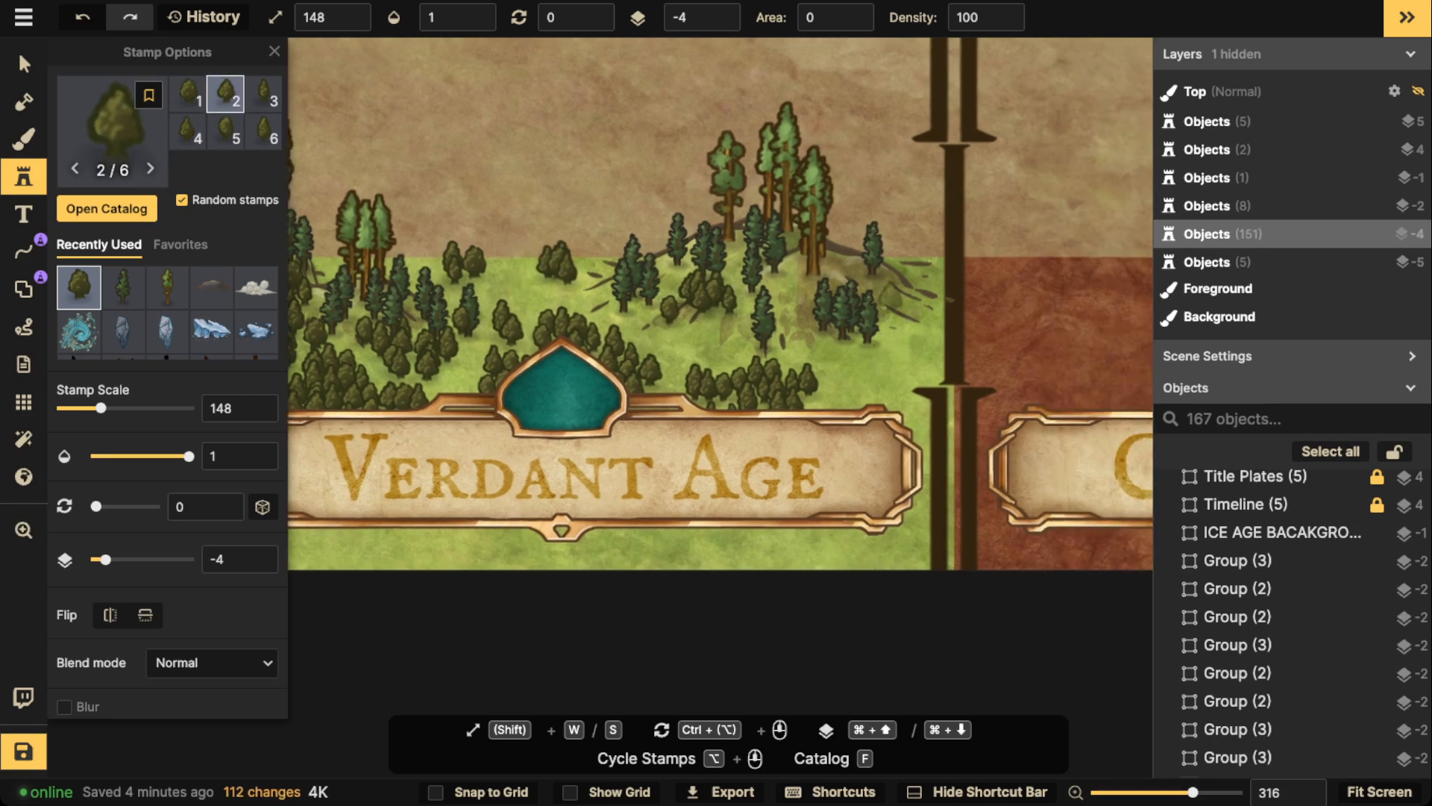
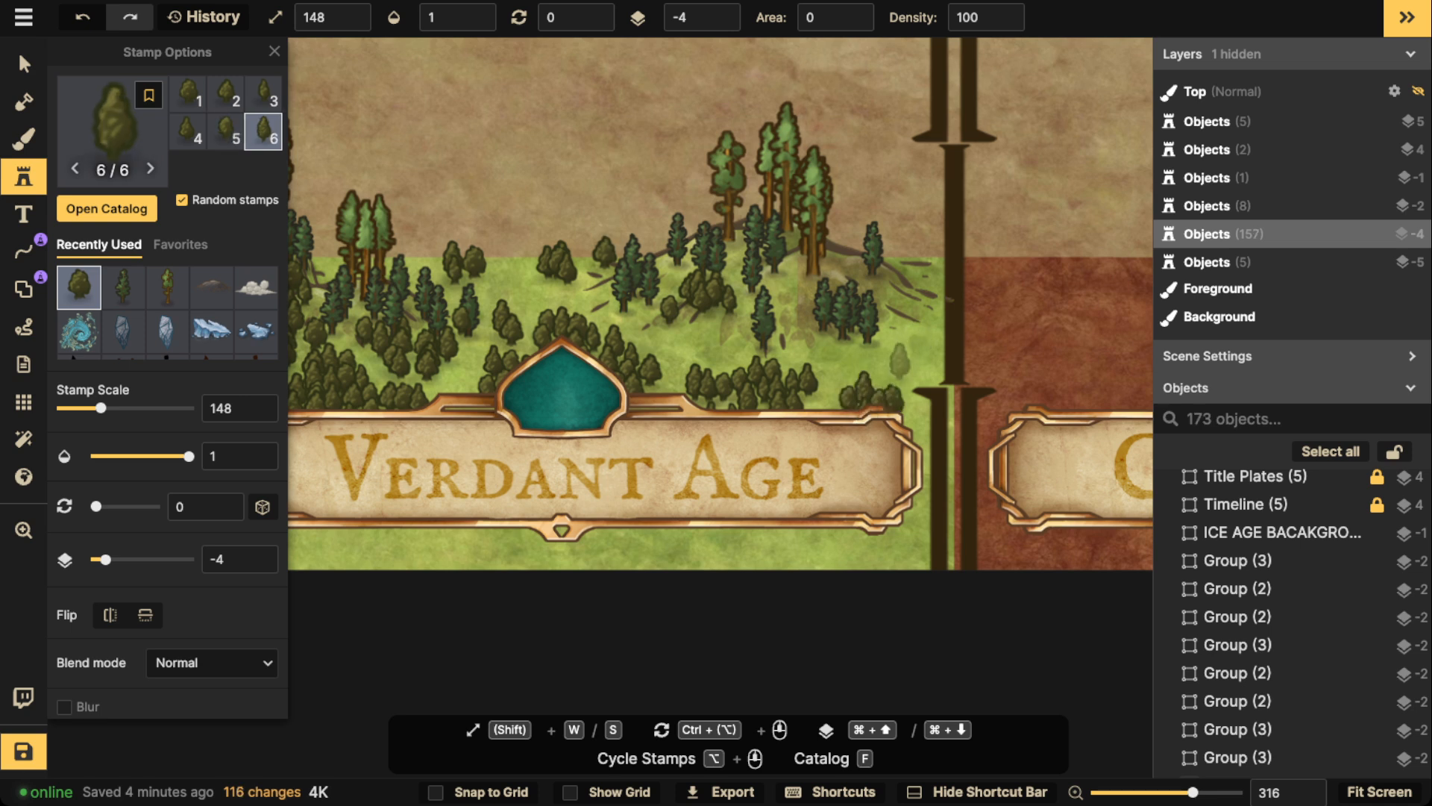
left_click(902, 364)
Plant small groups of common green trees along the lower edge of the Verdant Age title plate, starting at its left end.
left_click_drag(933, 250, 1126, 142)
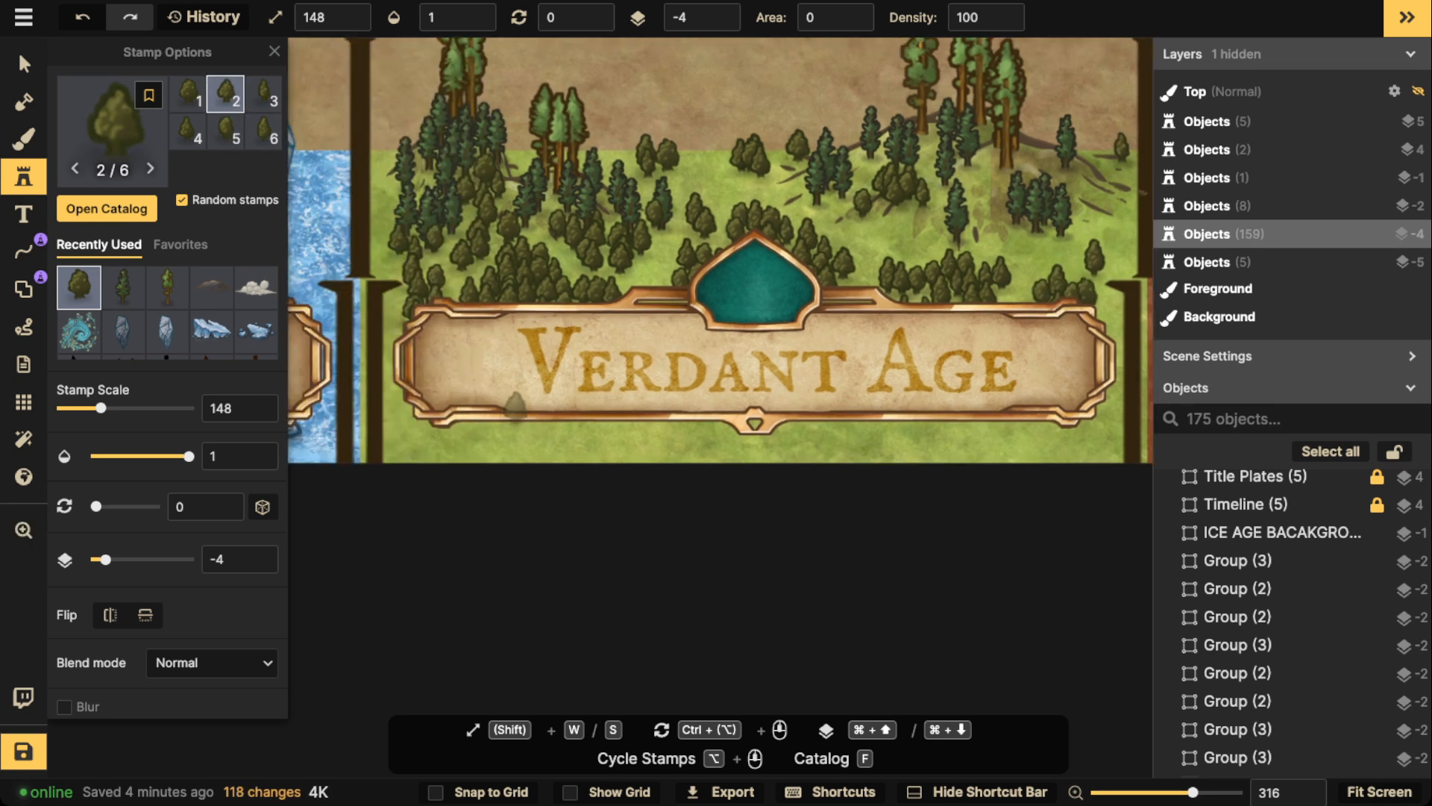
left_click_drag(508, 400, 679, 379)
left_click(660, 396)
left_click(674, 402)
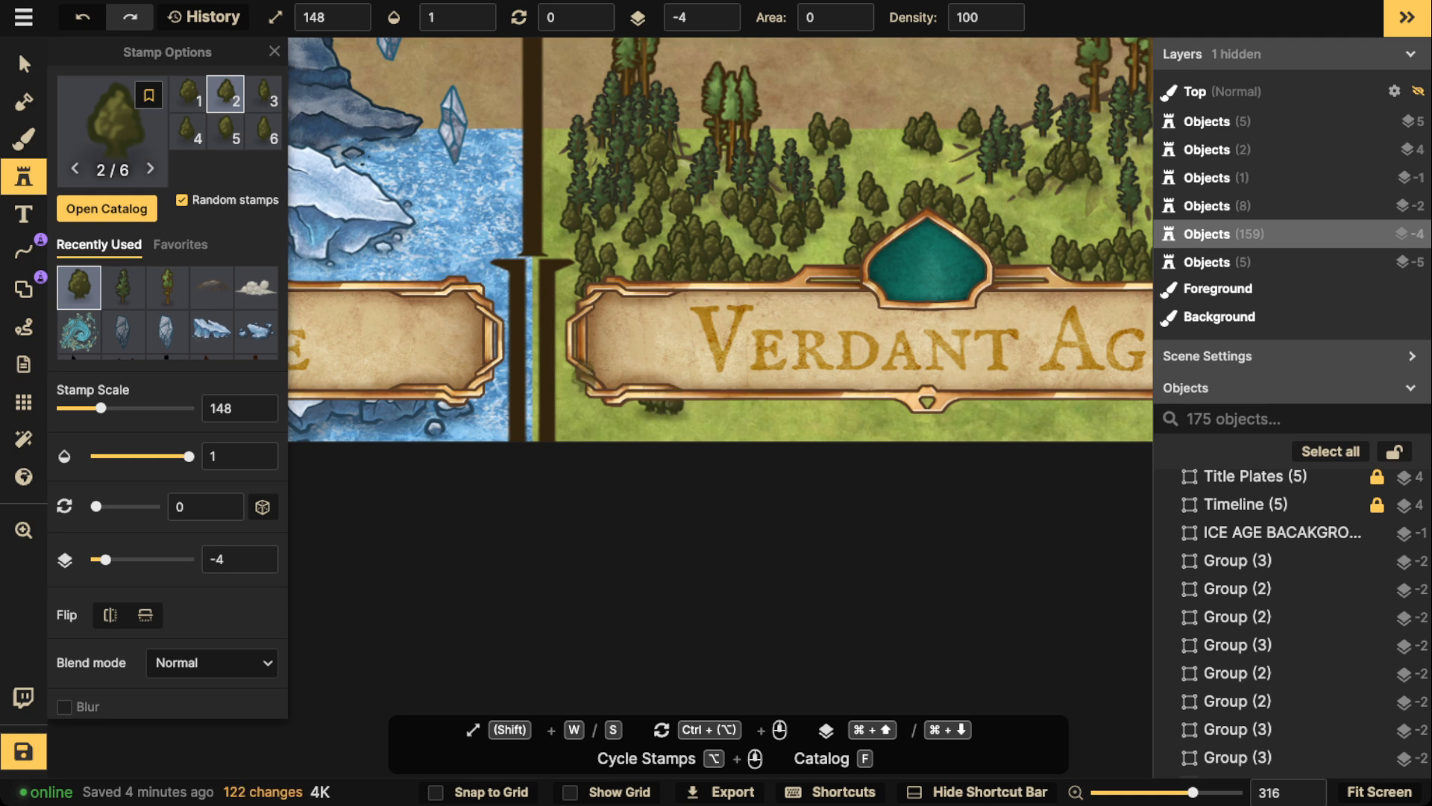
left_click(576, 388)
left_click(750, 400)
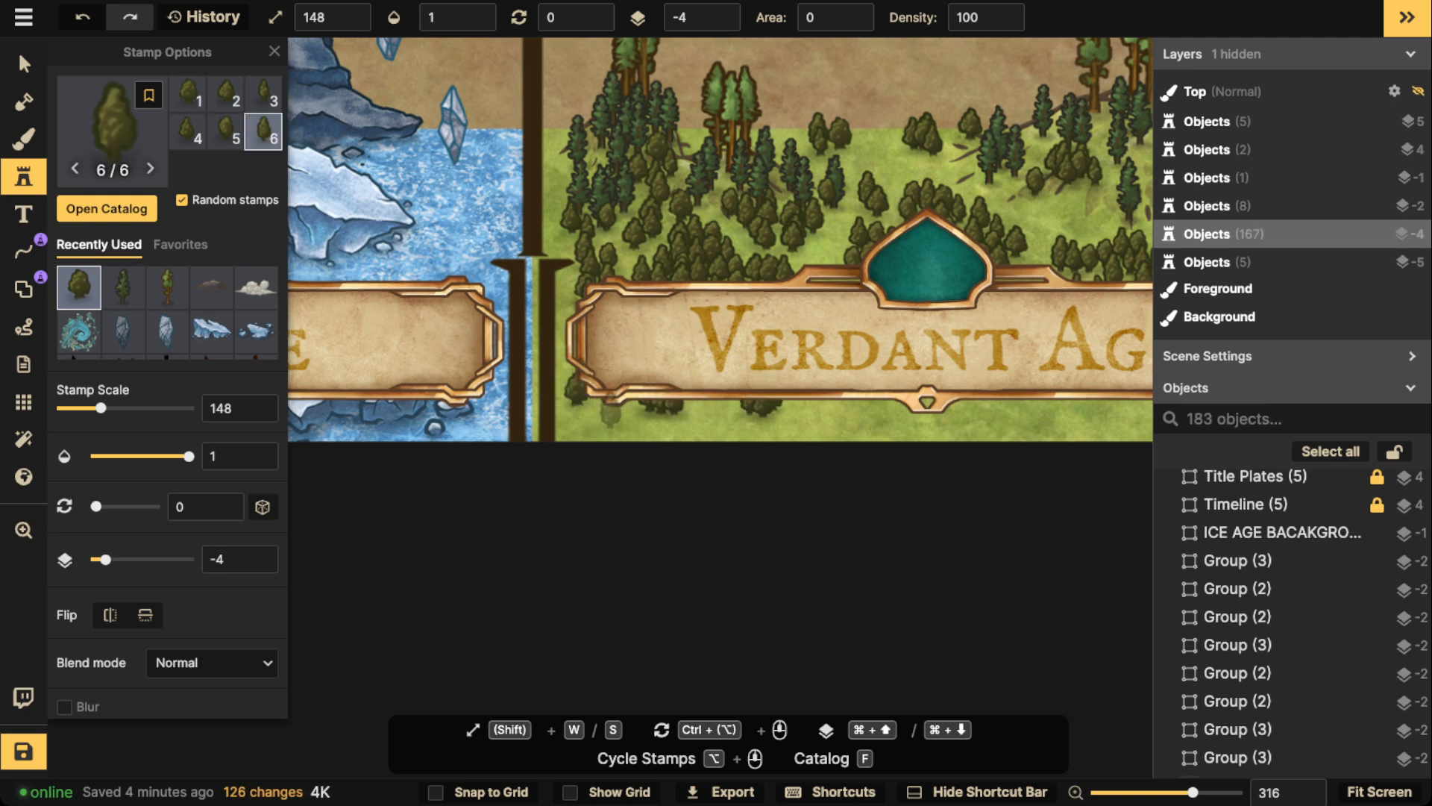
left_click(616, 407)
left_click_drag(1037, 403, 1006, 397)
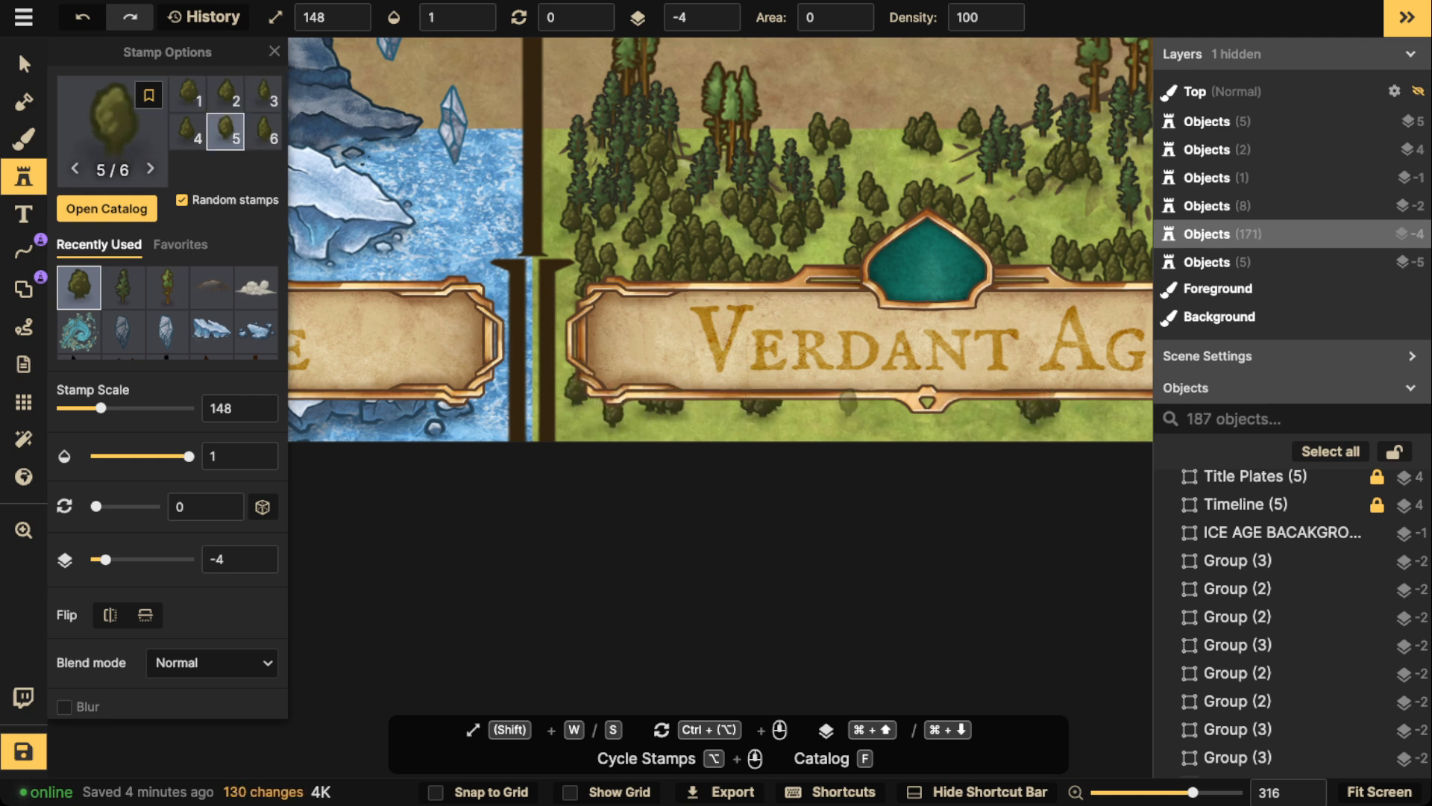
Plant a lone green tree near the title plate's lower ornament and more trees below the plate's right half.
left_click(847, 420)
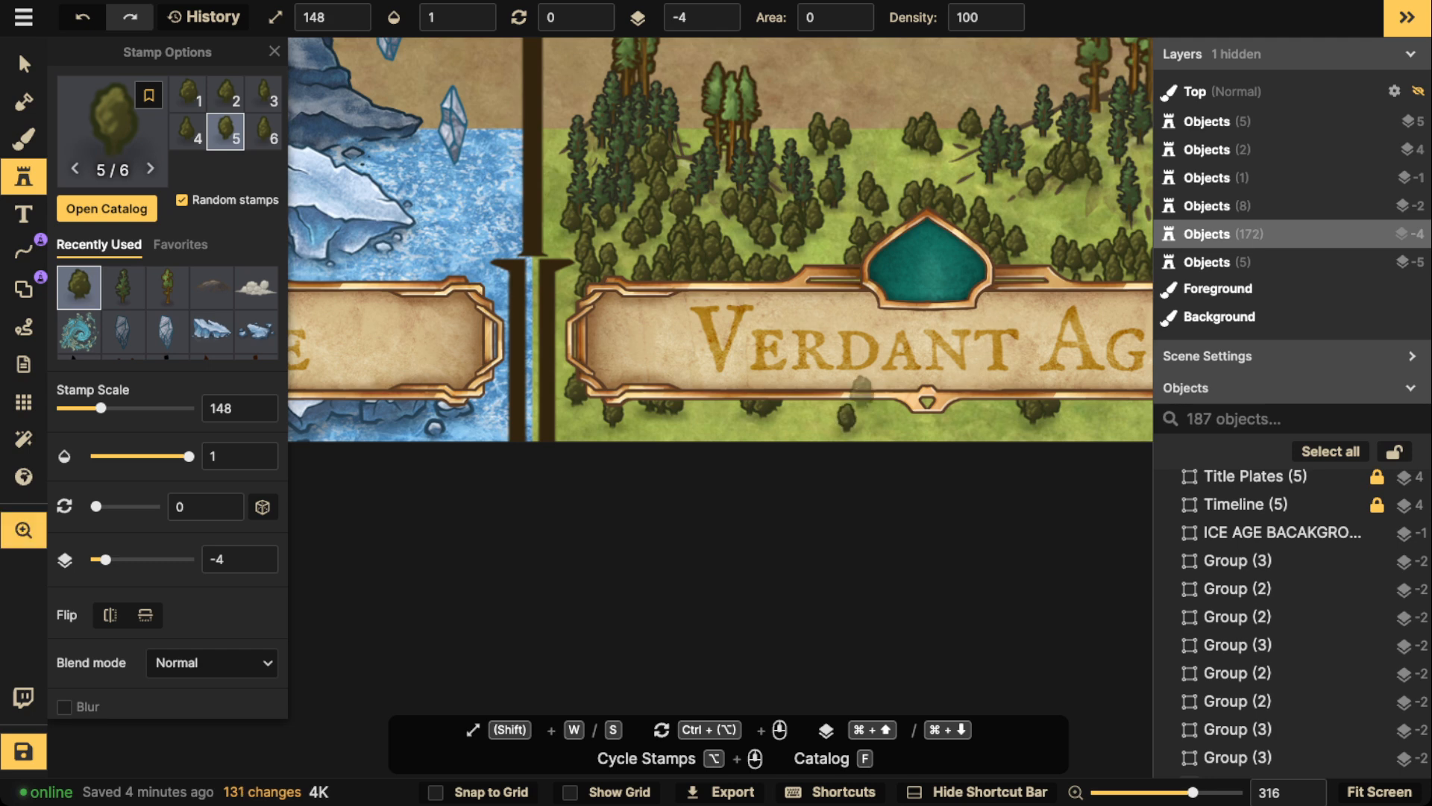
scroll(847, 419, "right", 5)
left_click_drag(924, 426, 840, 411)
key("space")
left_click_drag(658, 420, 202, 520)
left_click_drag(1141, 485, 725, 504)
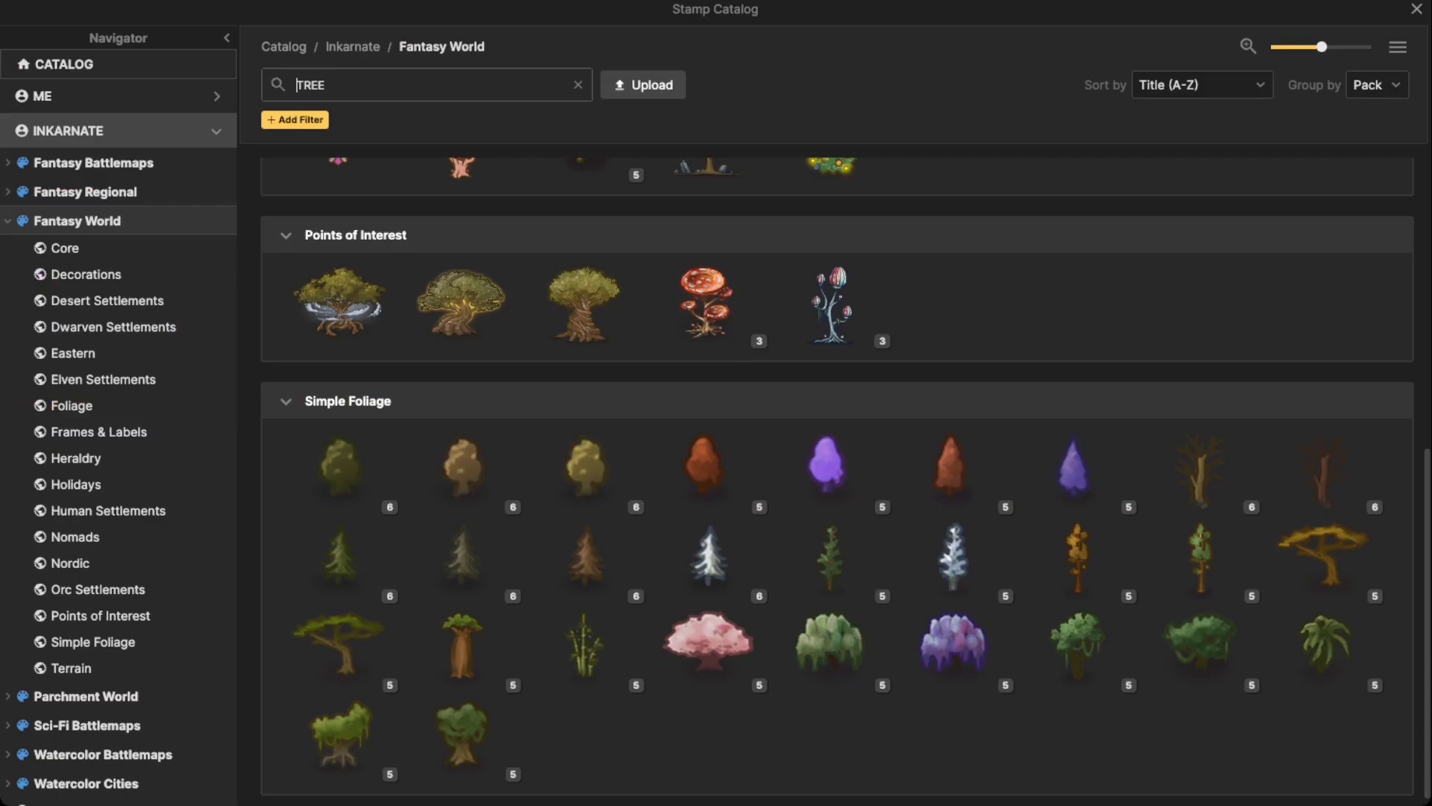
Find the green Simple Foliage bush stamp by searching the catalog for BUSH, and set its scale to 78.
key("f")
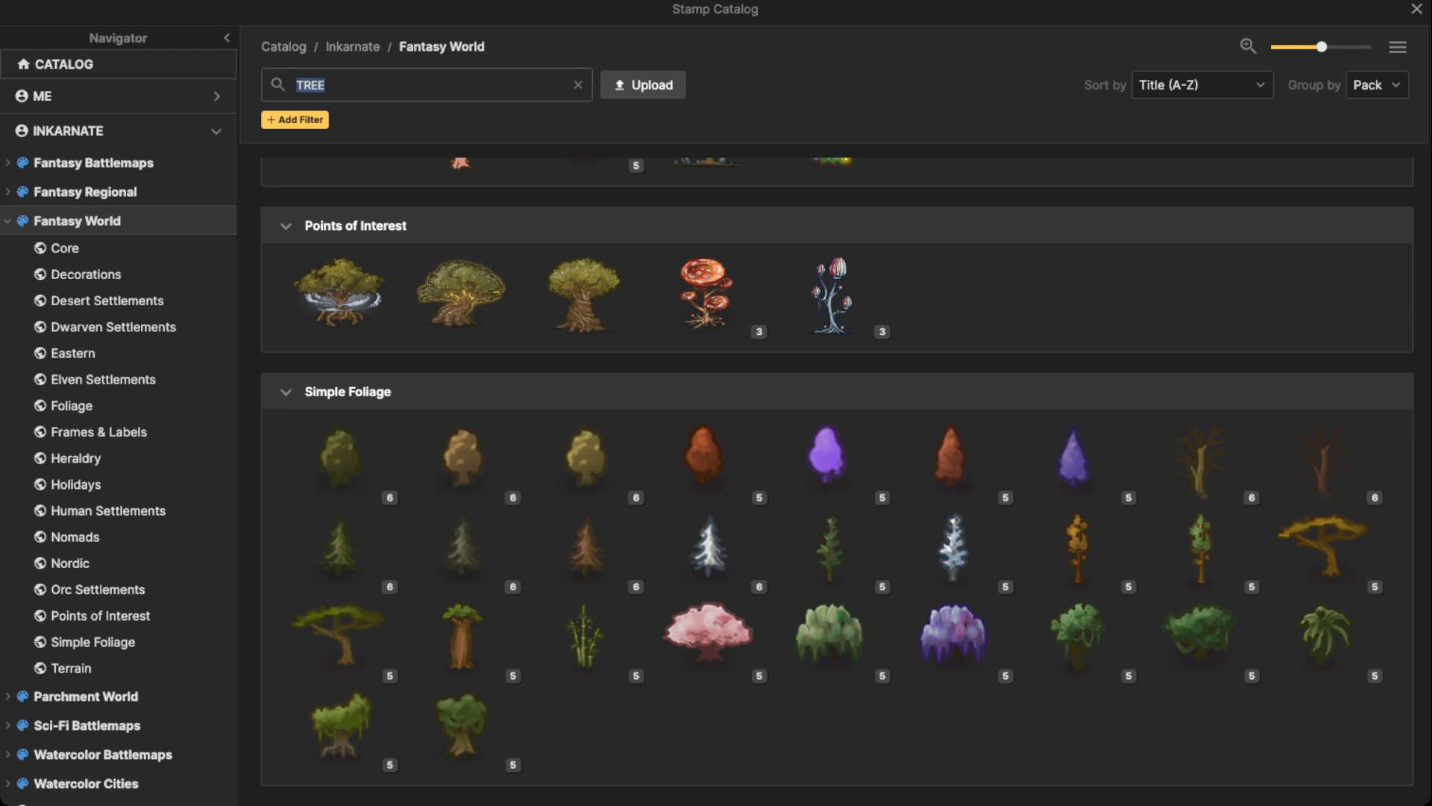
type("BUSH")
key("Return")
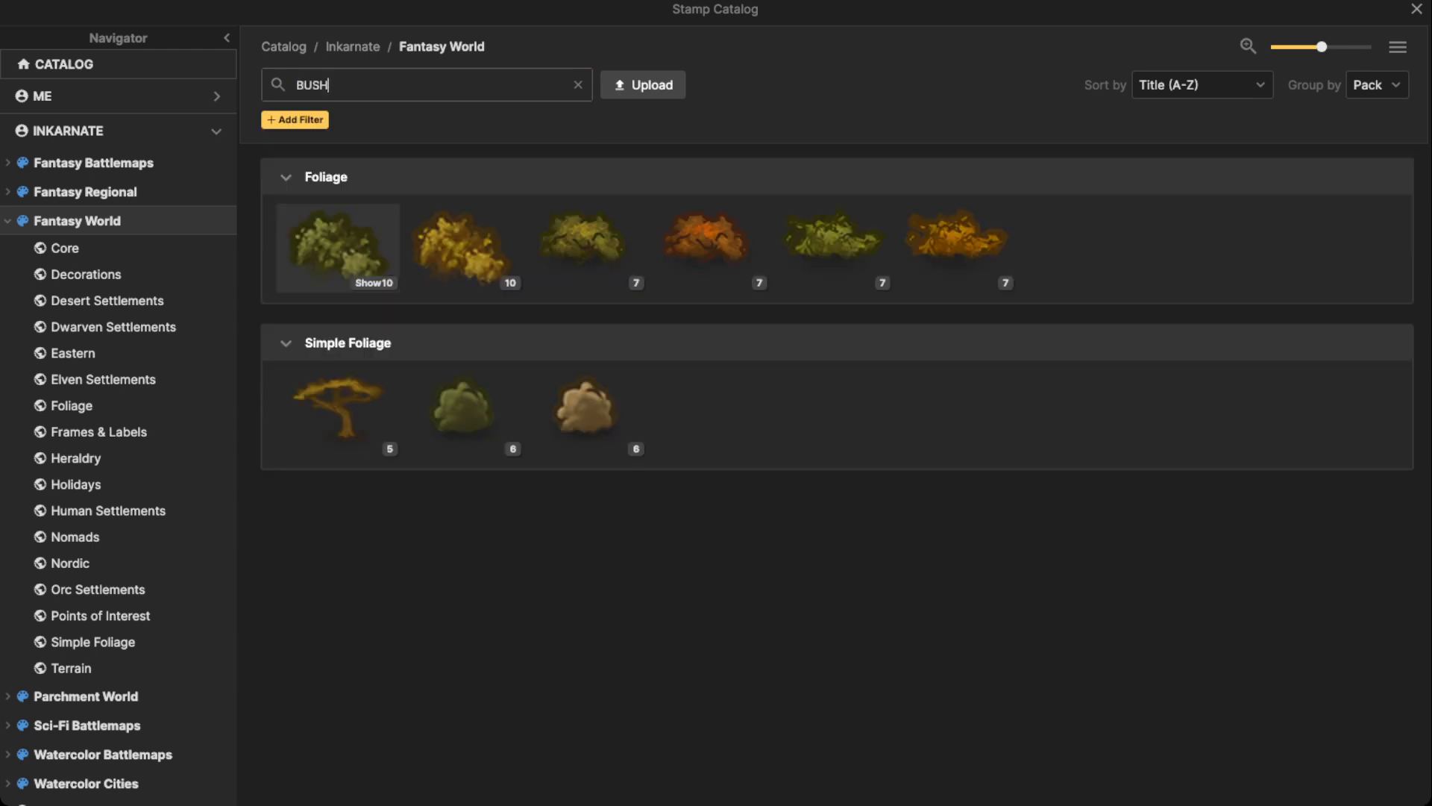
left_click(462, 410)
scroll(517, 299, "up", 3)
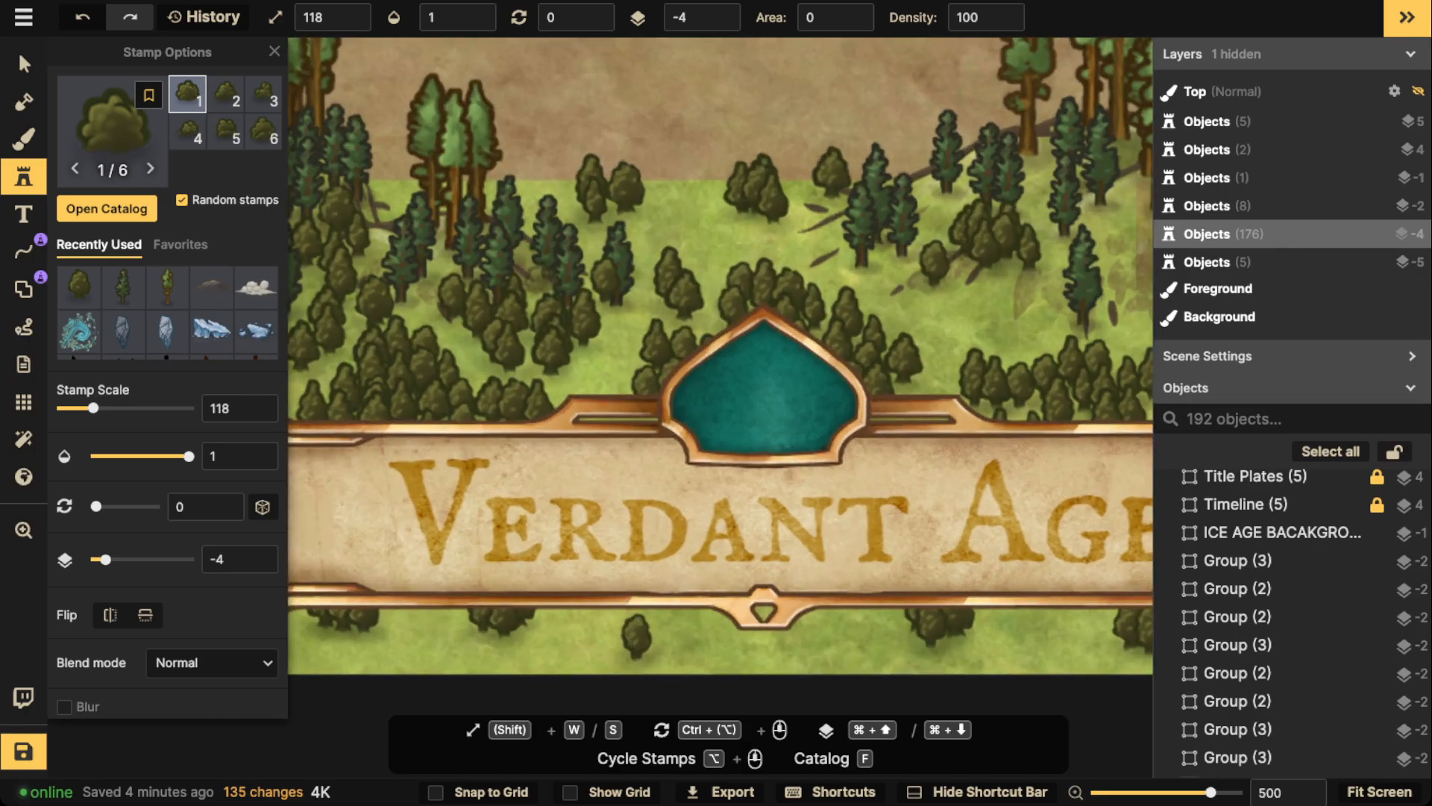
key("s")
key("s")
key("s")
key("s")
left_click(112, 130)
left_click(585, 410)
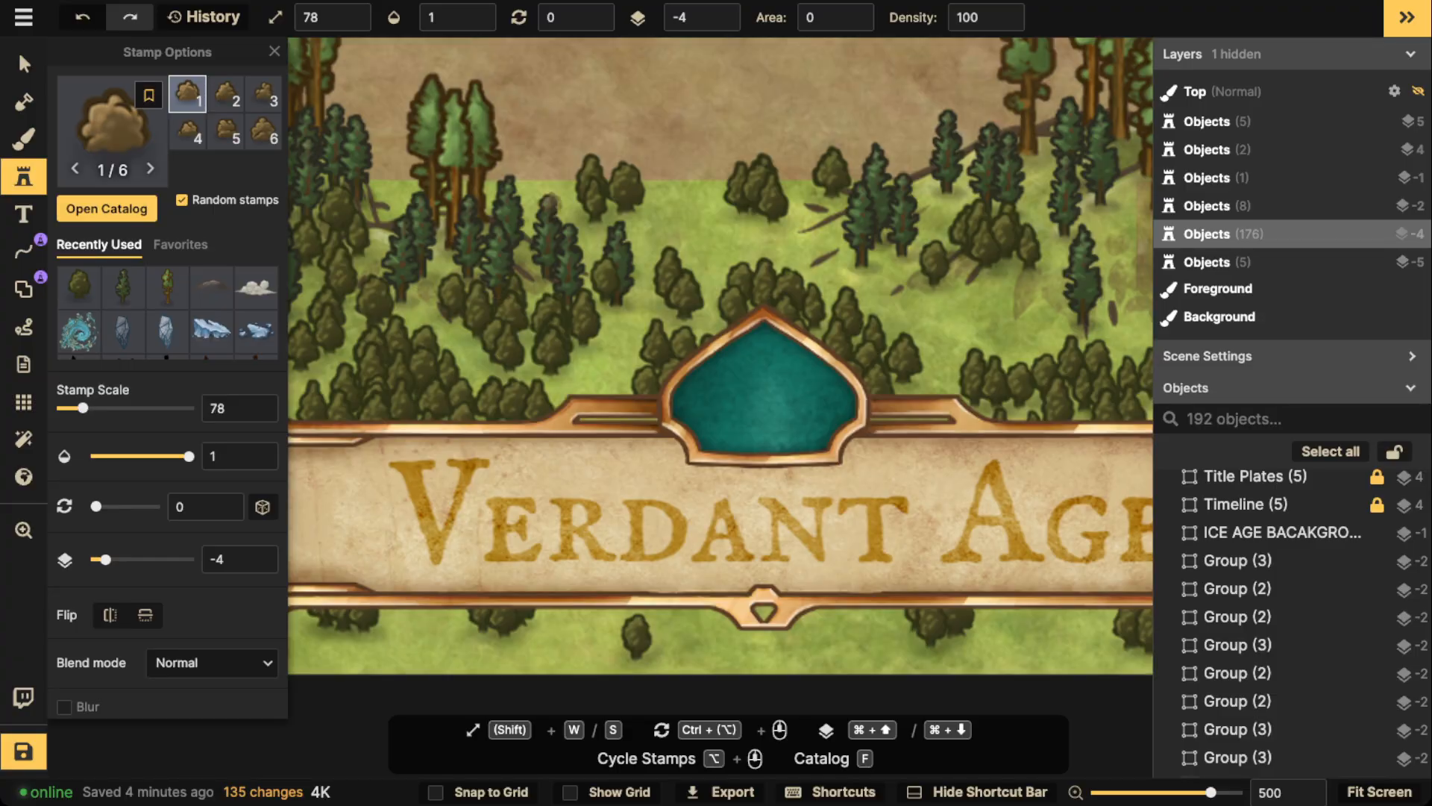
left_click(604, 350)
left_click(482, 352)
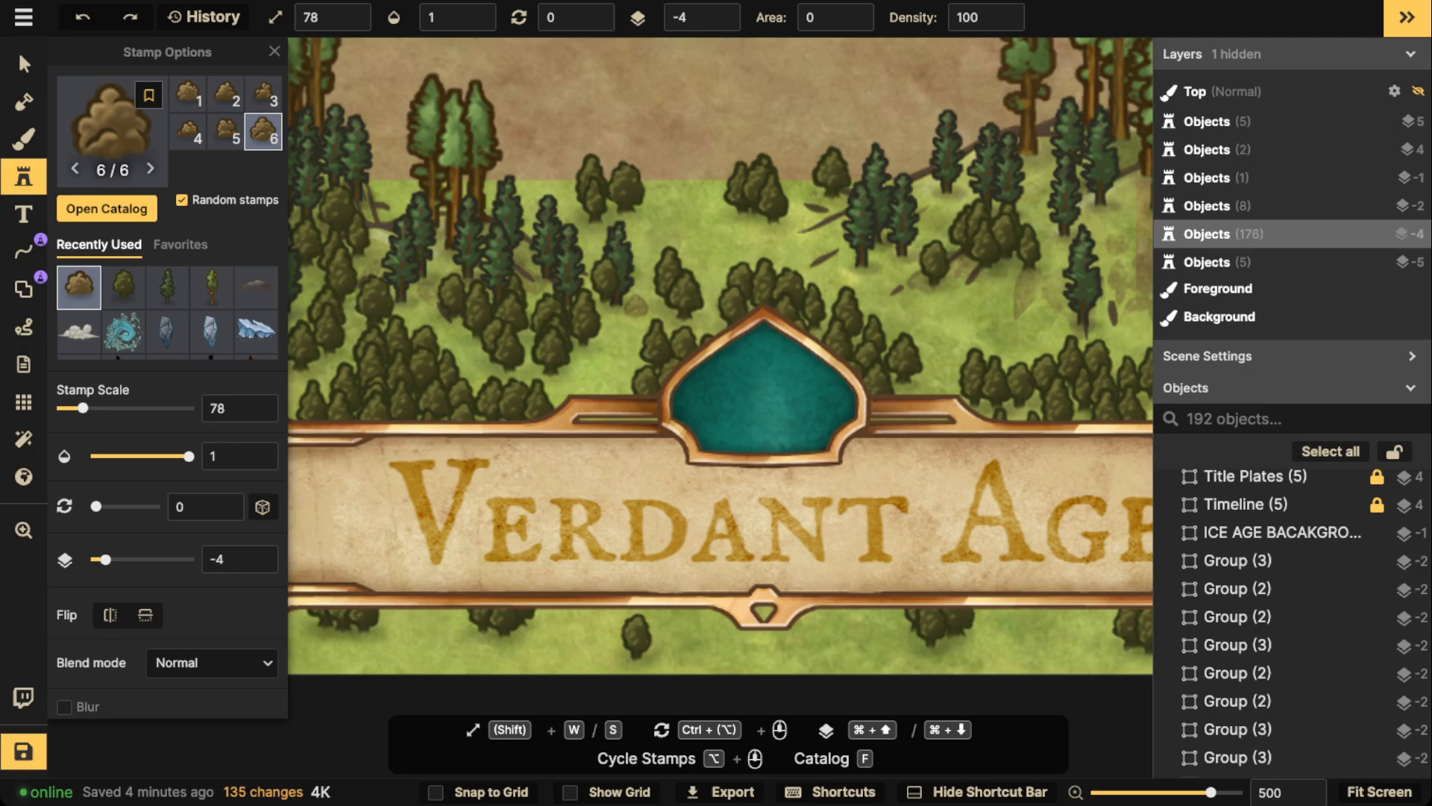
left_click(111, 131)
left_click(459, 408)
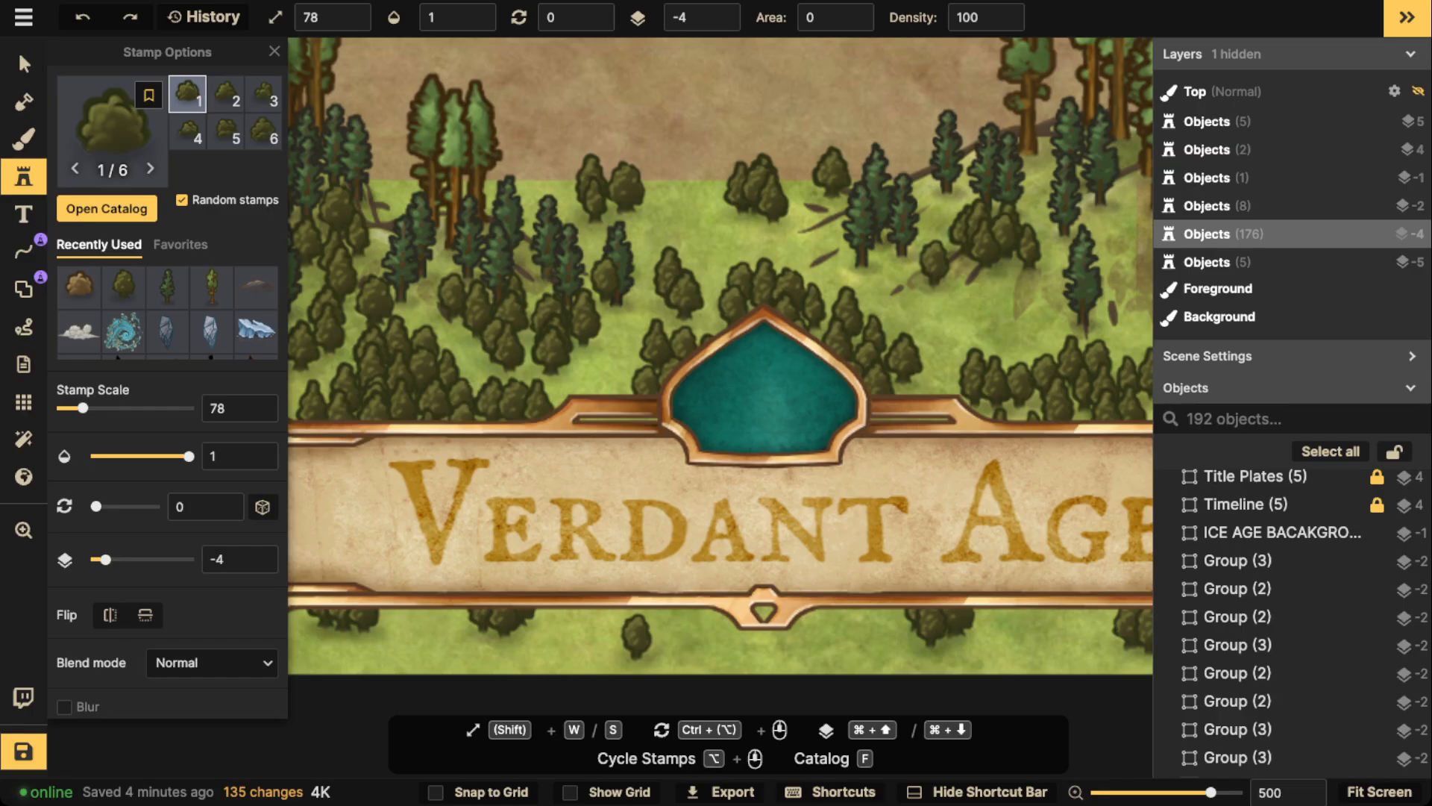
Scatter small green bushes beside the grove, among the horizon trees between the hills, and on the wide hill's lower grass.
left_click(615, 343)
left_click(594, 346)
left_click(597, 357)
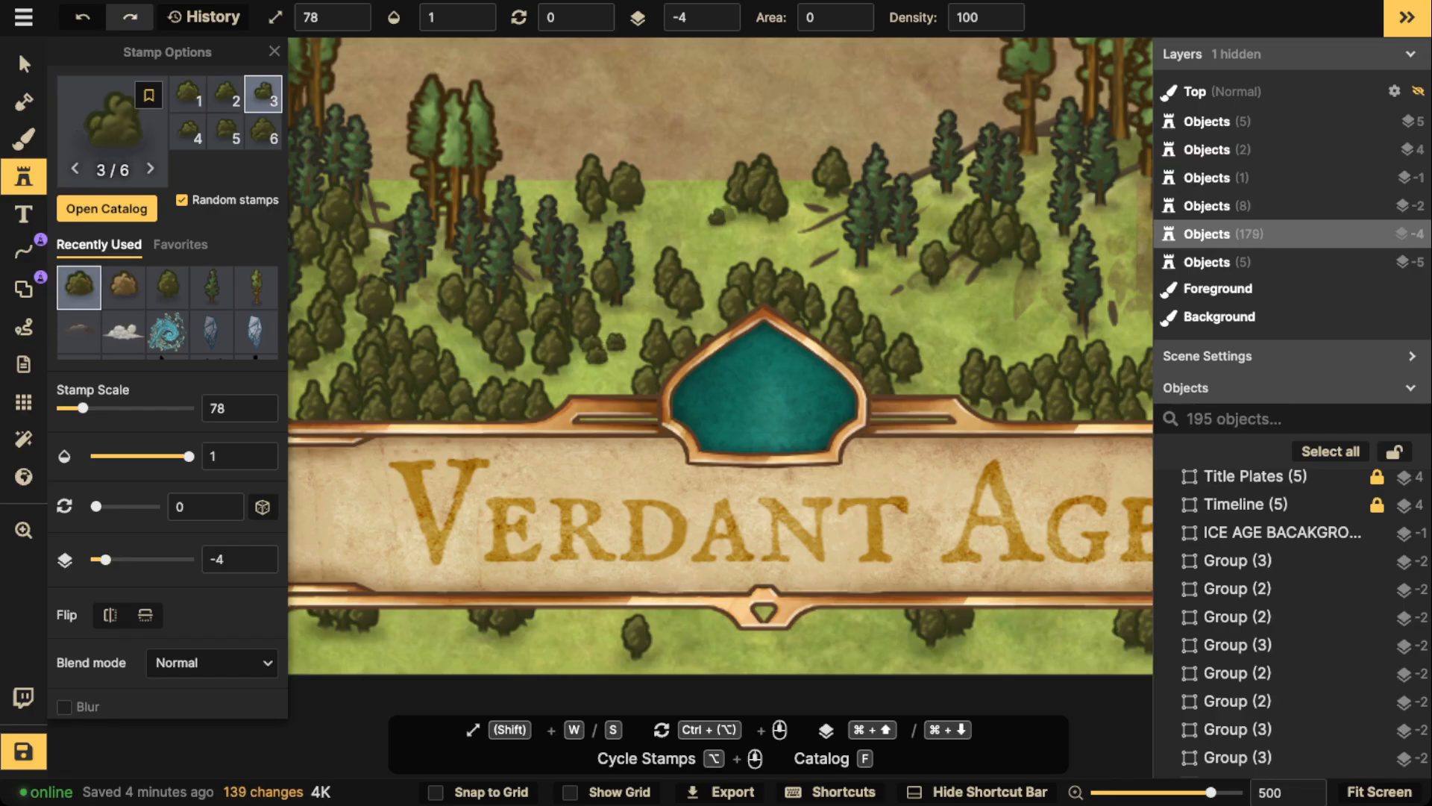
left_click(645, 219)
left_click(902, 293)
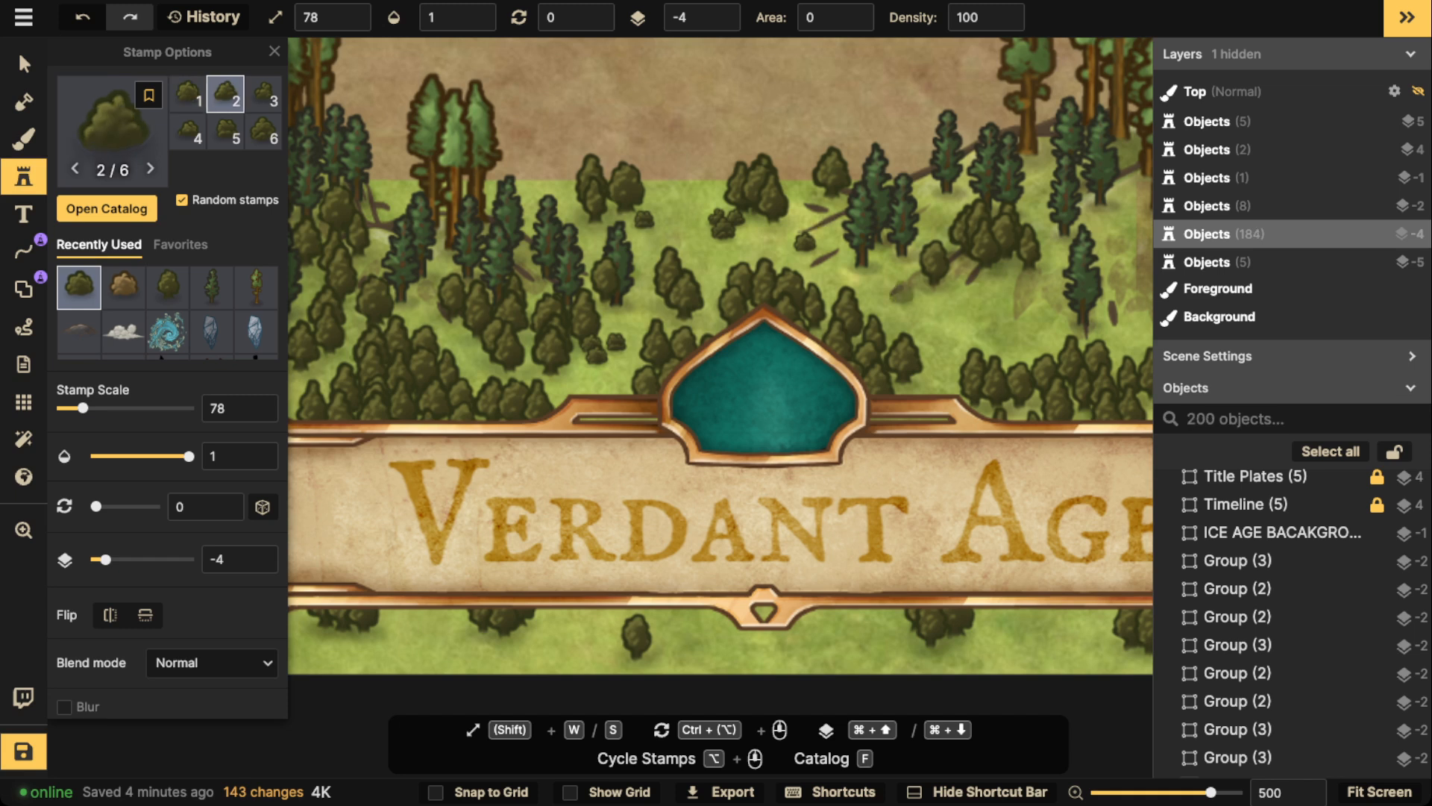
left_click(1045, 295)
left_click(1029, 309)
left_click(945, 353)
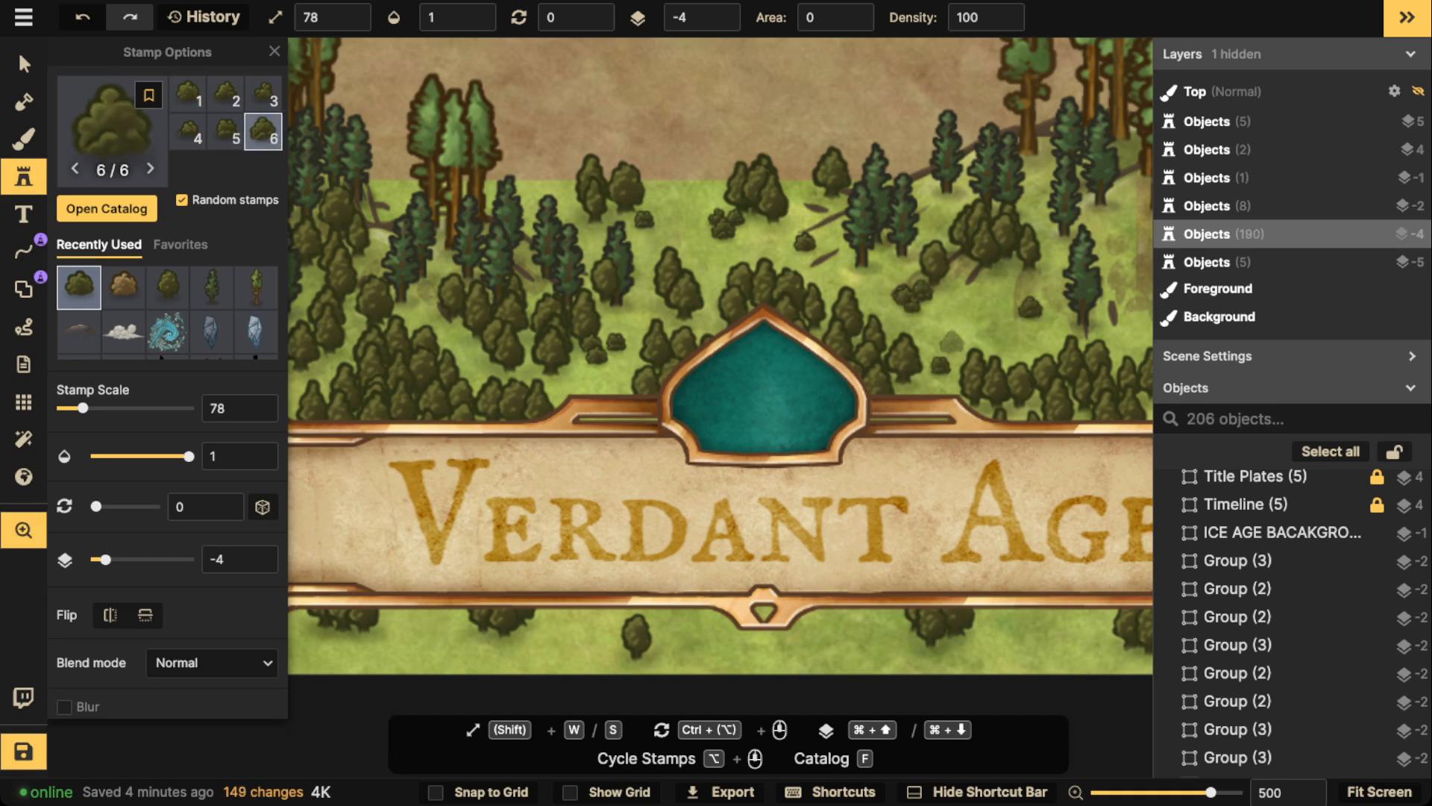
Add green bushes along the Verdant Age's left border beside the conifers and on the horizon near the sequoias.
left_click_drag(820, 353, 1098, 335)
left_click(445, 258)
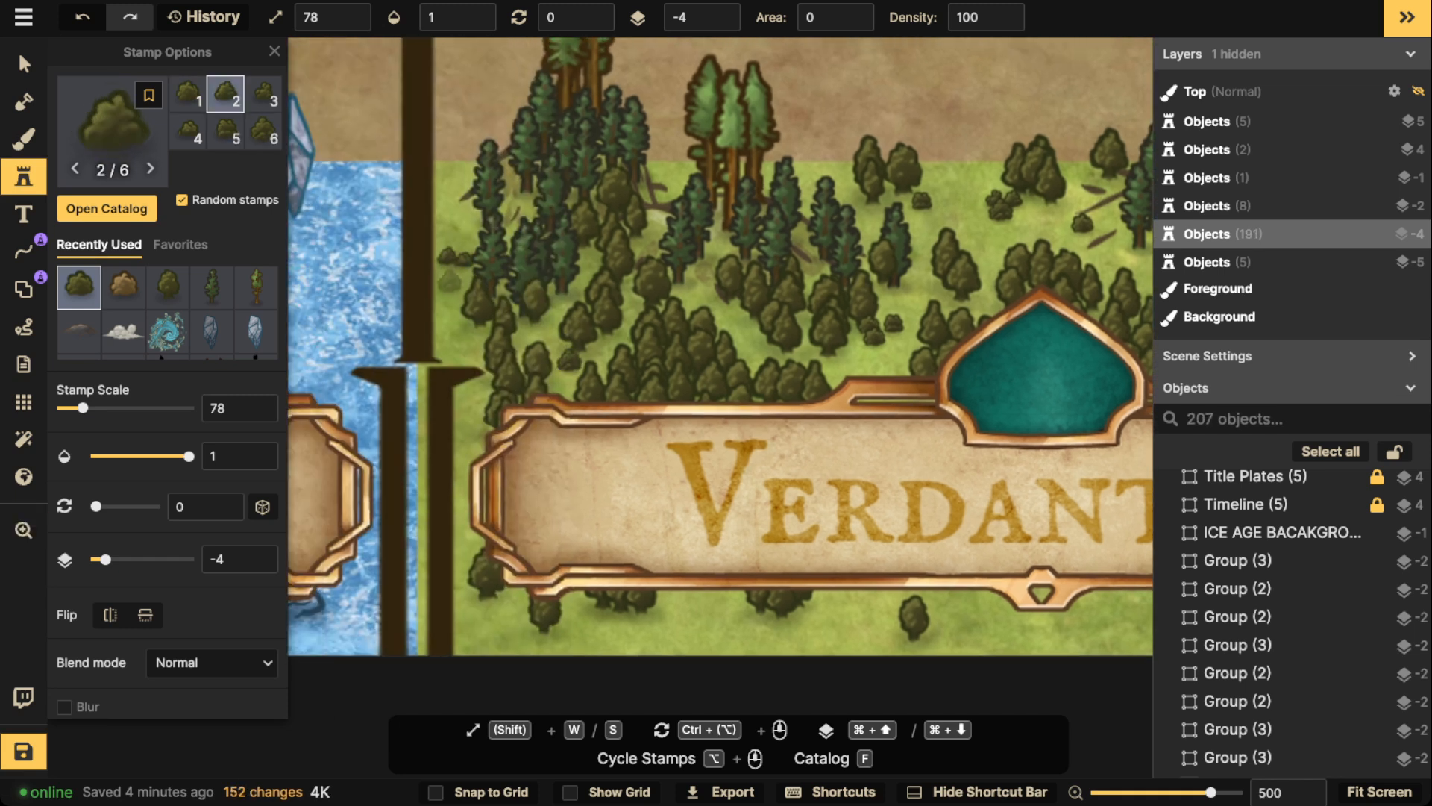
left_click(450, 281)
left_click(455, 232)
left_click(460, 182)
left_click(462, 176)
left_click(671, 165)
left_click_drag(687, 144, 504, 153)
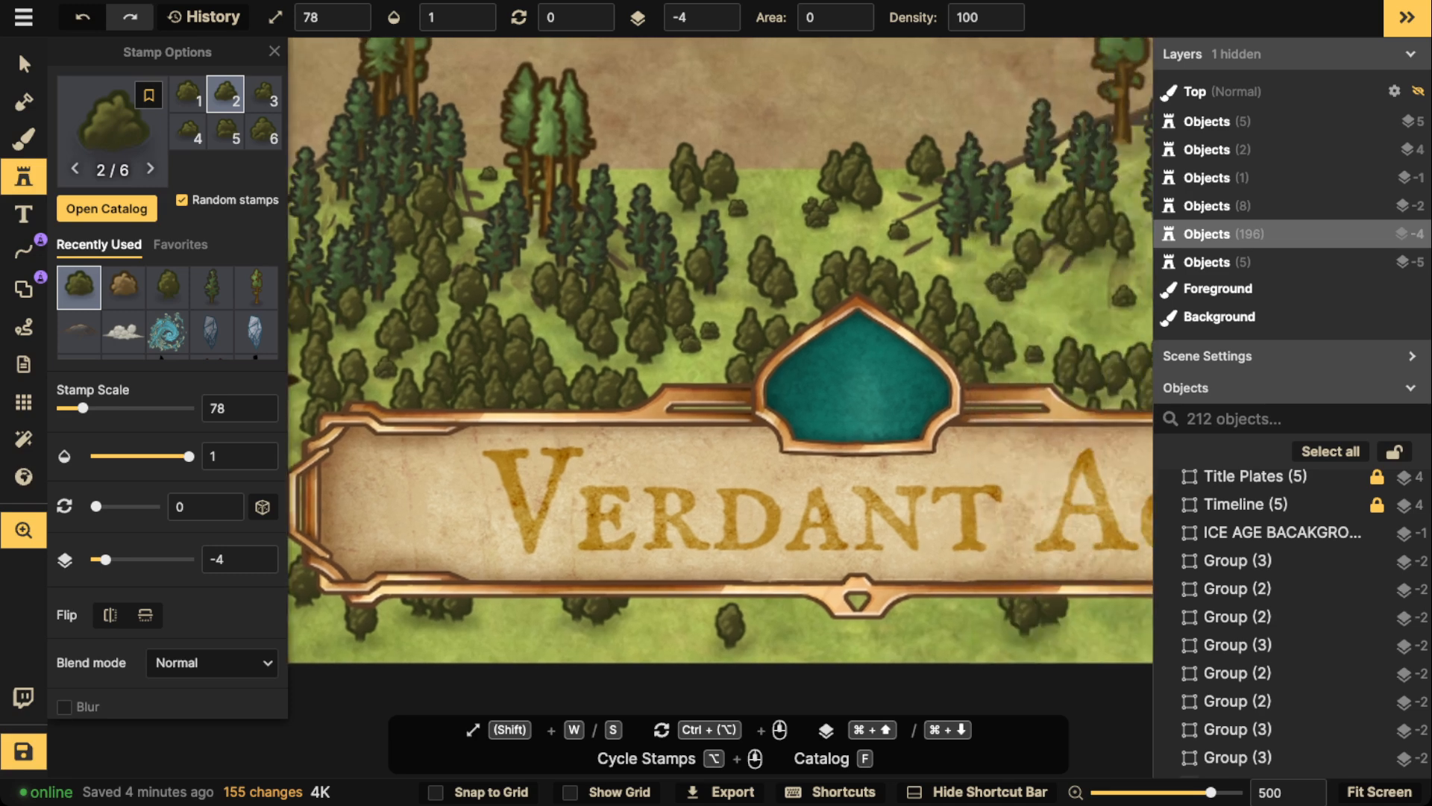
left_click(777, 172)
Place green bushes among the conifers on the wide hill's slope and down the grass to the title plate's right end.
left_click_drag(779, 172, 417, 161)
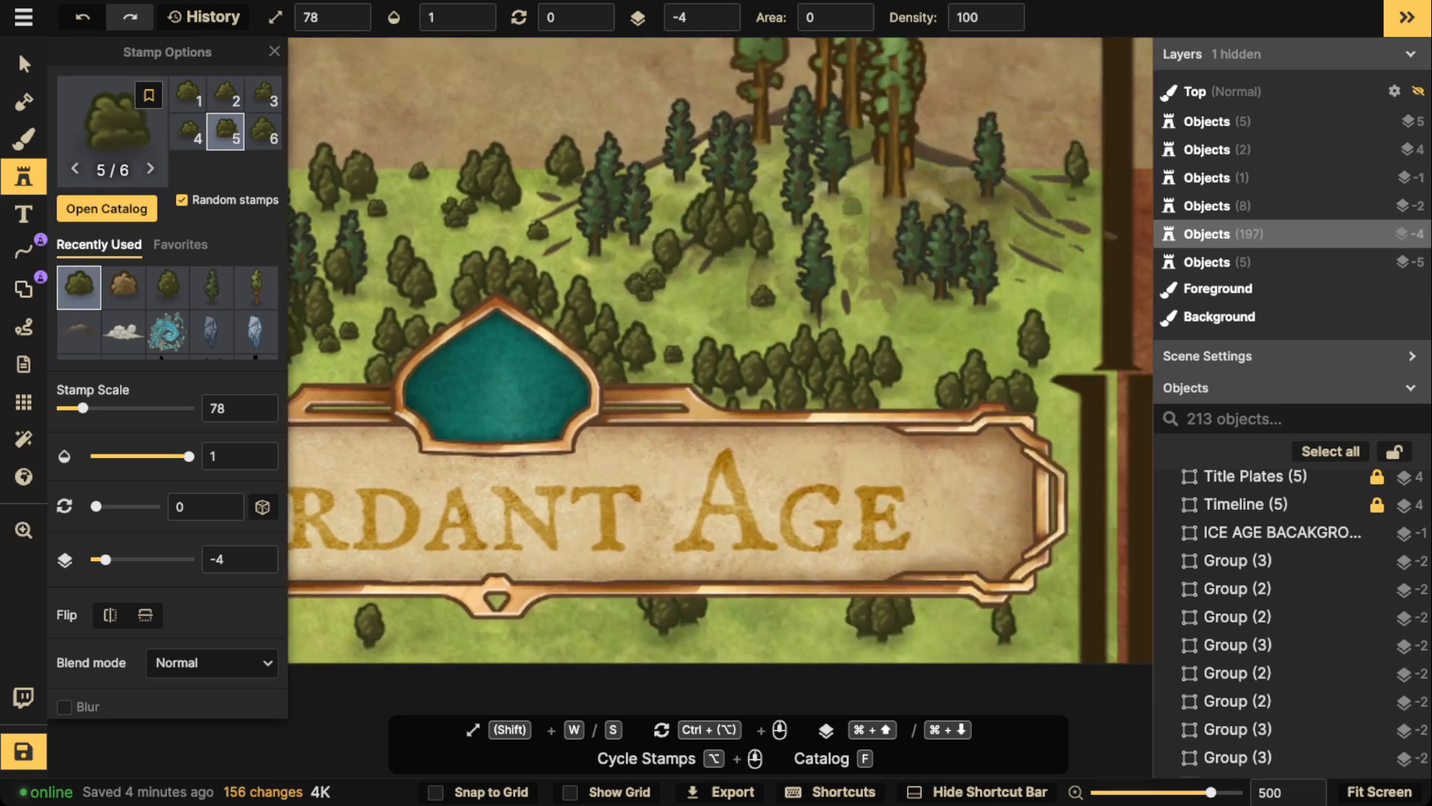
left_click(858, 249)
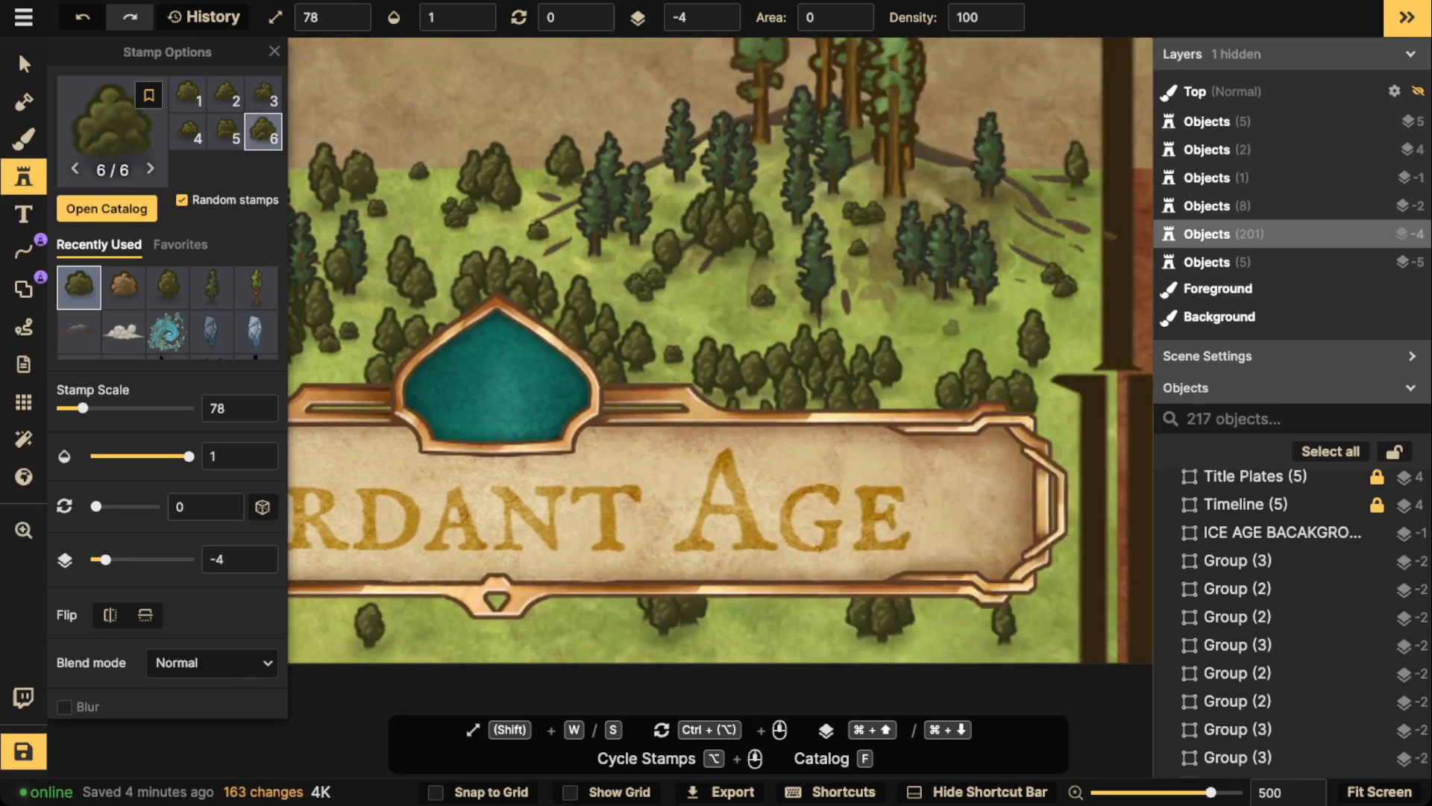
left_click(951, 326)
left_click(1059, 396)
Dot green bushes between the trees on the grass strip below the Verdant Age title plate.
left_click(768, 621)
left_click_drag(490, 621, 755, 553)
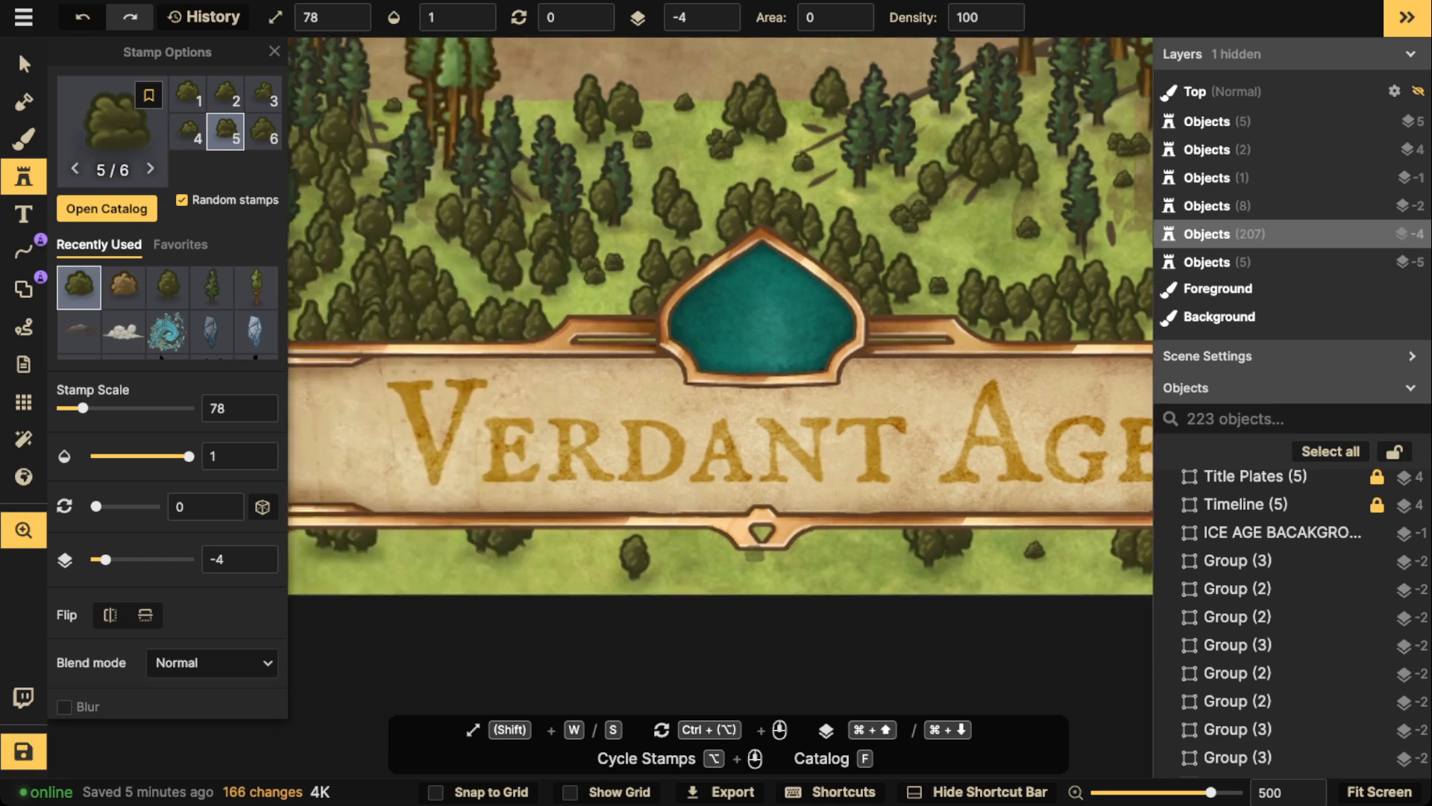
left_click(567, 553)
left_click(446, 559)
Examine the whole Verdant Age scene and compare it with the neighbouring Ice Age scene.
key("b")
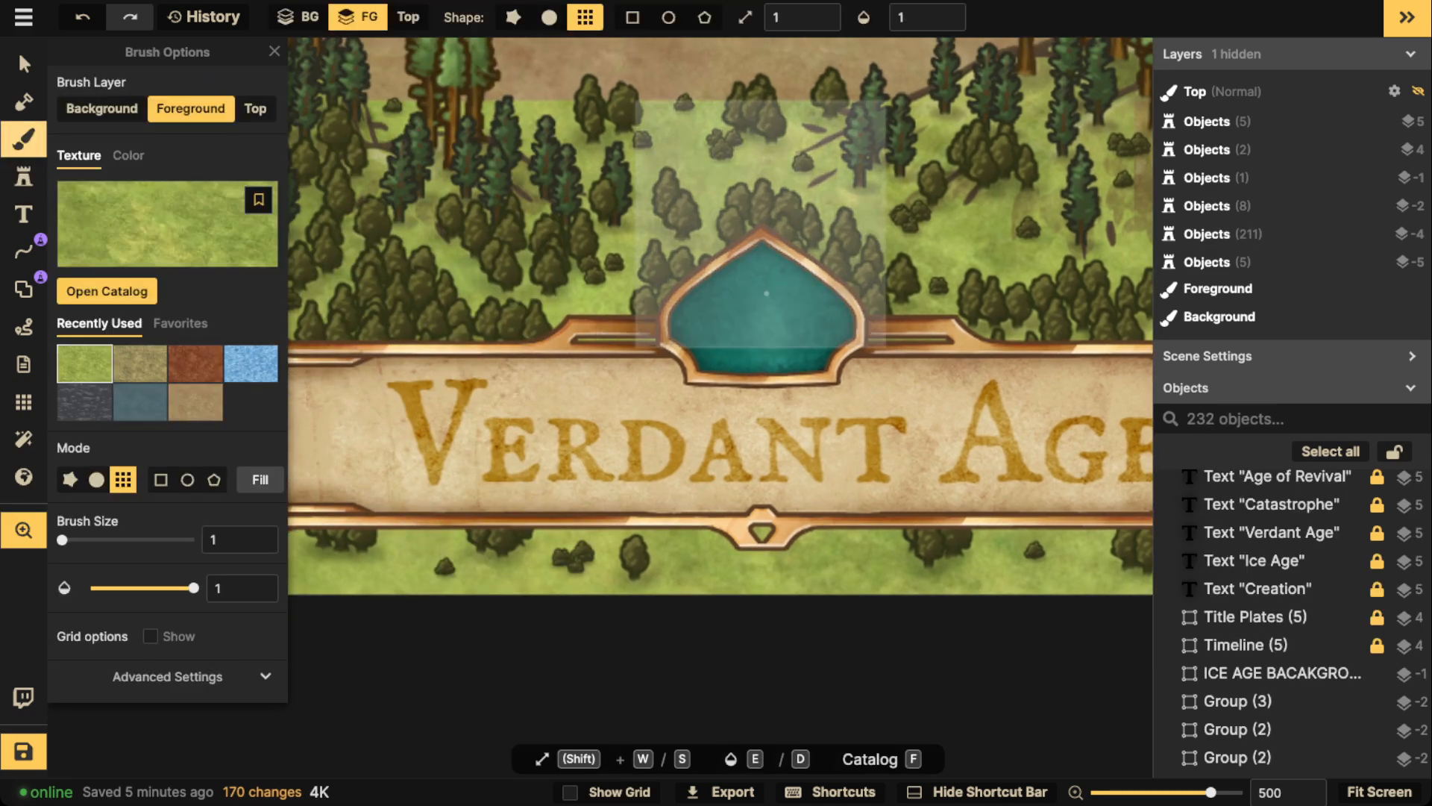
left_click_drag(888, 224, 576, 296)
left_click(947, 293)
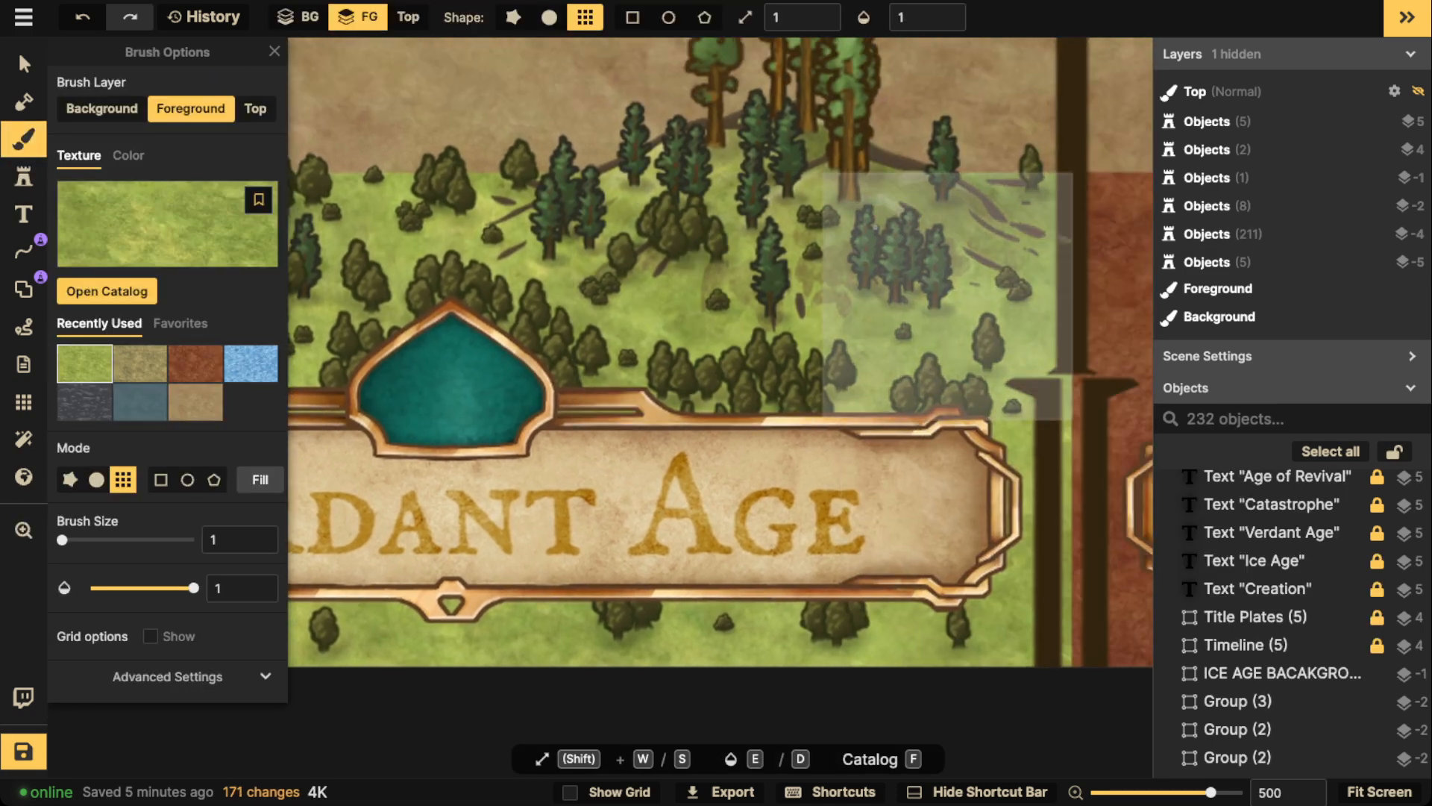
key("v")
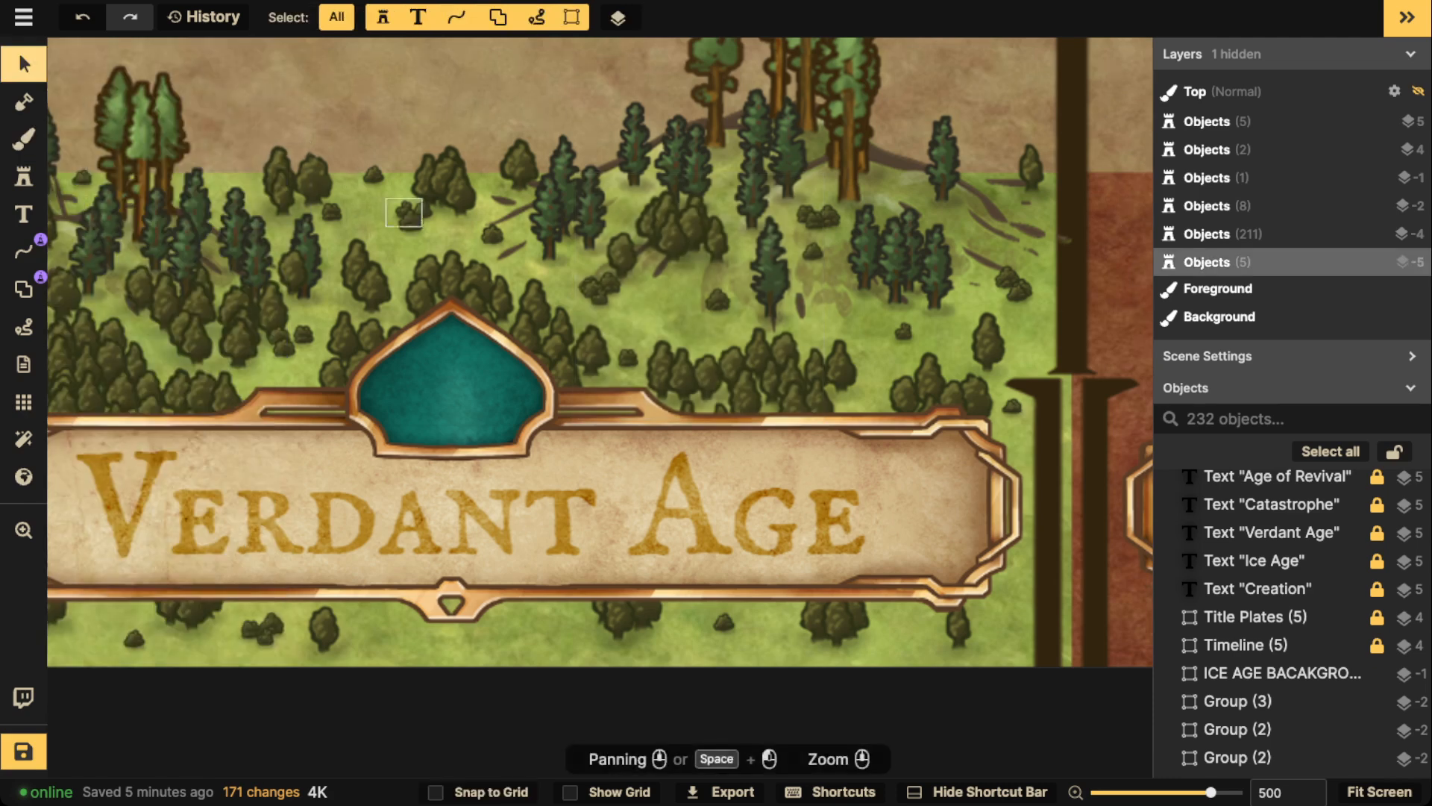
scroll(572, 357, "down", 8)
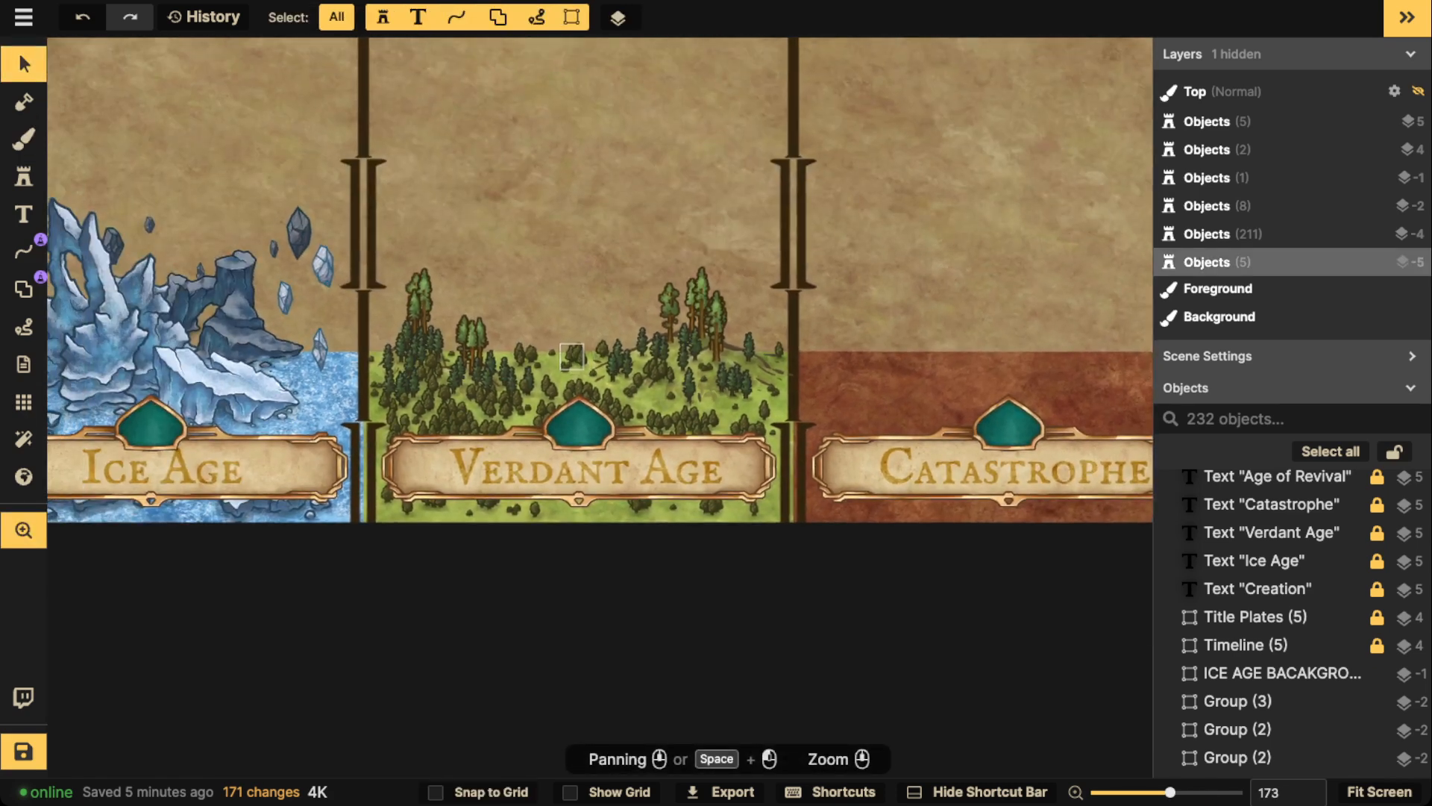
left_click_drag(572, 357, 598, 372)
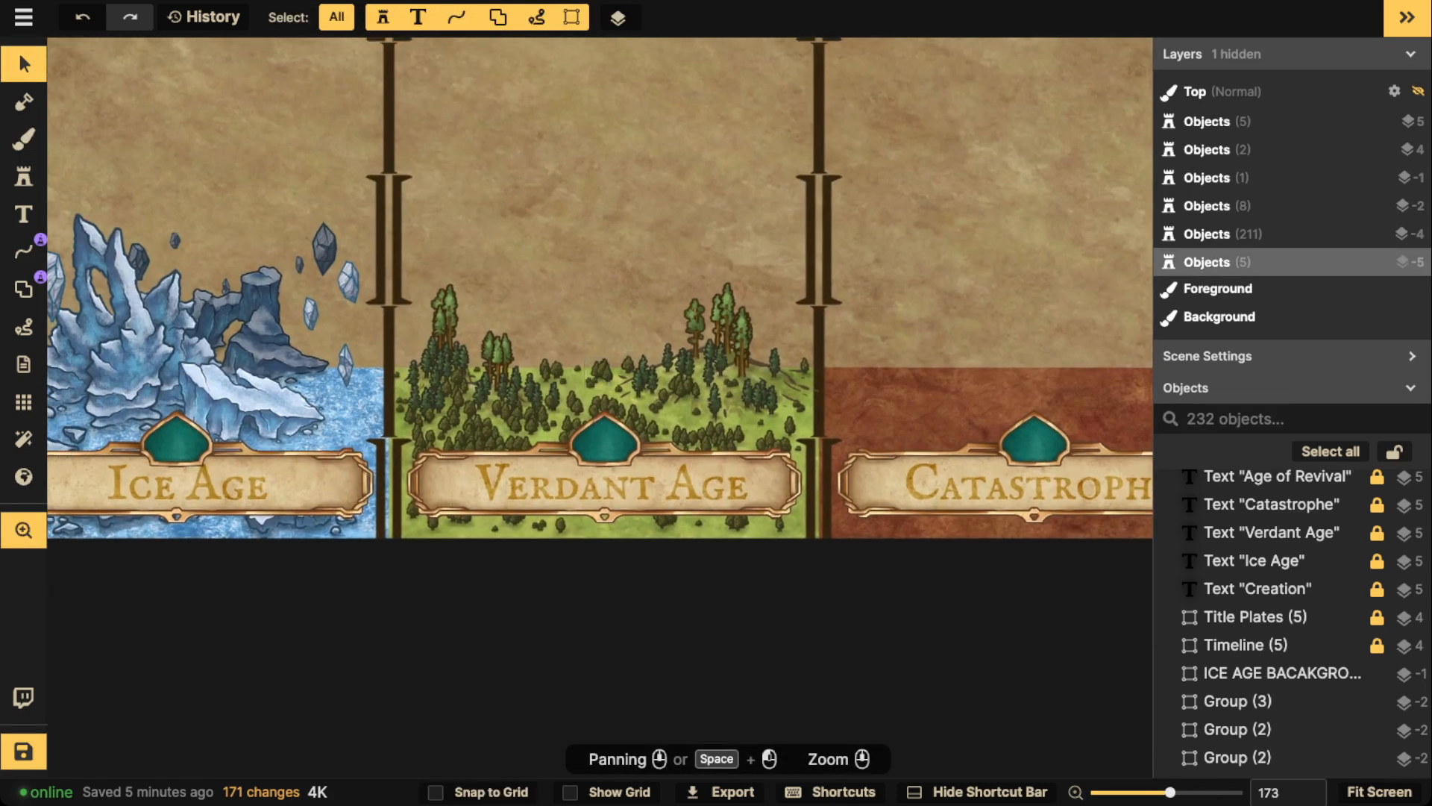
left_click_drag(286, 324, 507, 321)
scroll(507, 321, "down", 1)
scroll(507, 320, "up", 3)
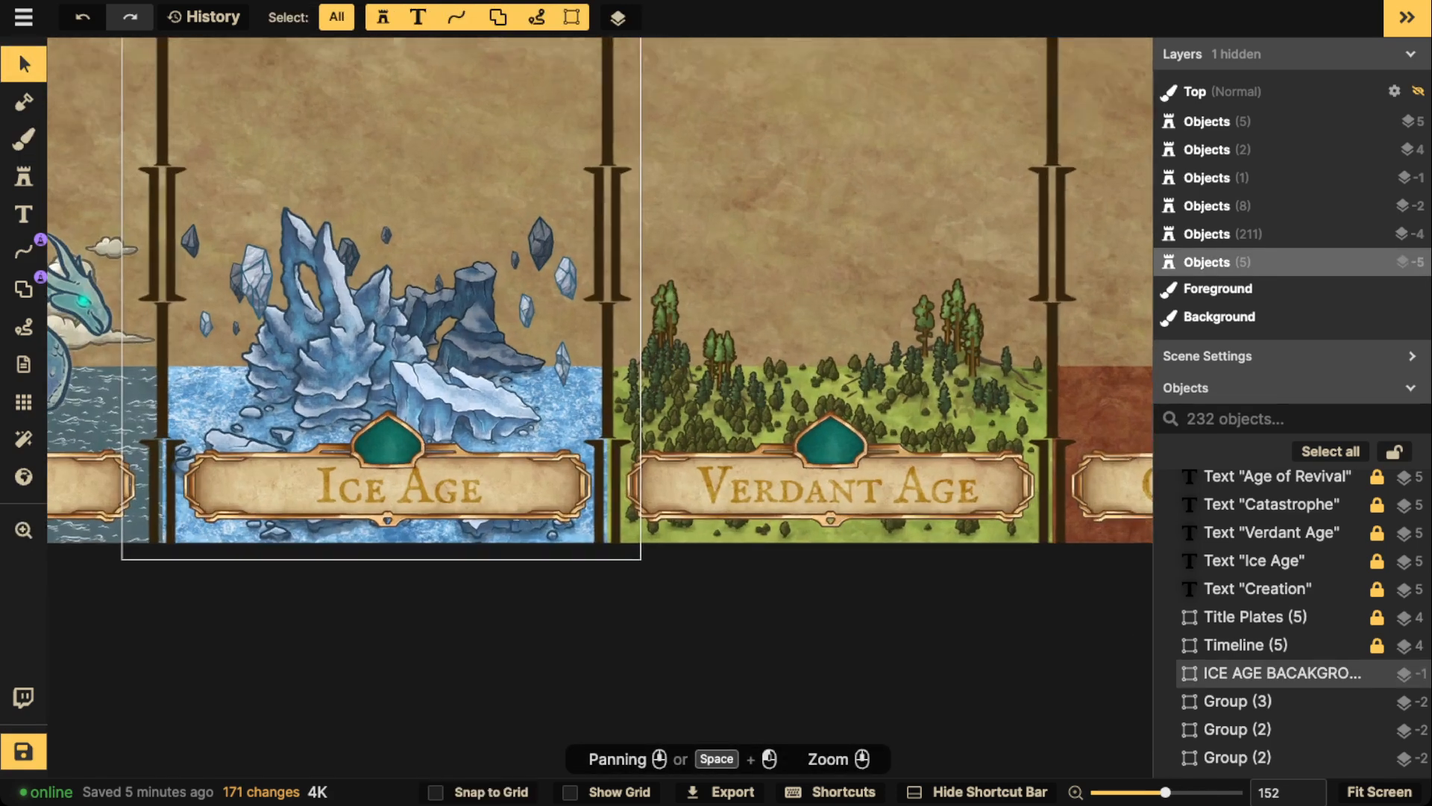
scroll(319, 273, "down", 1)
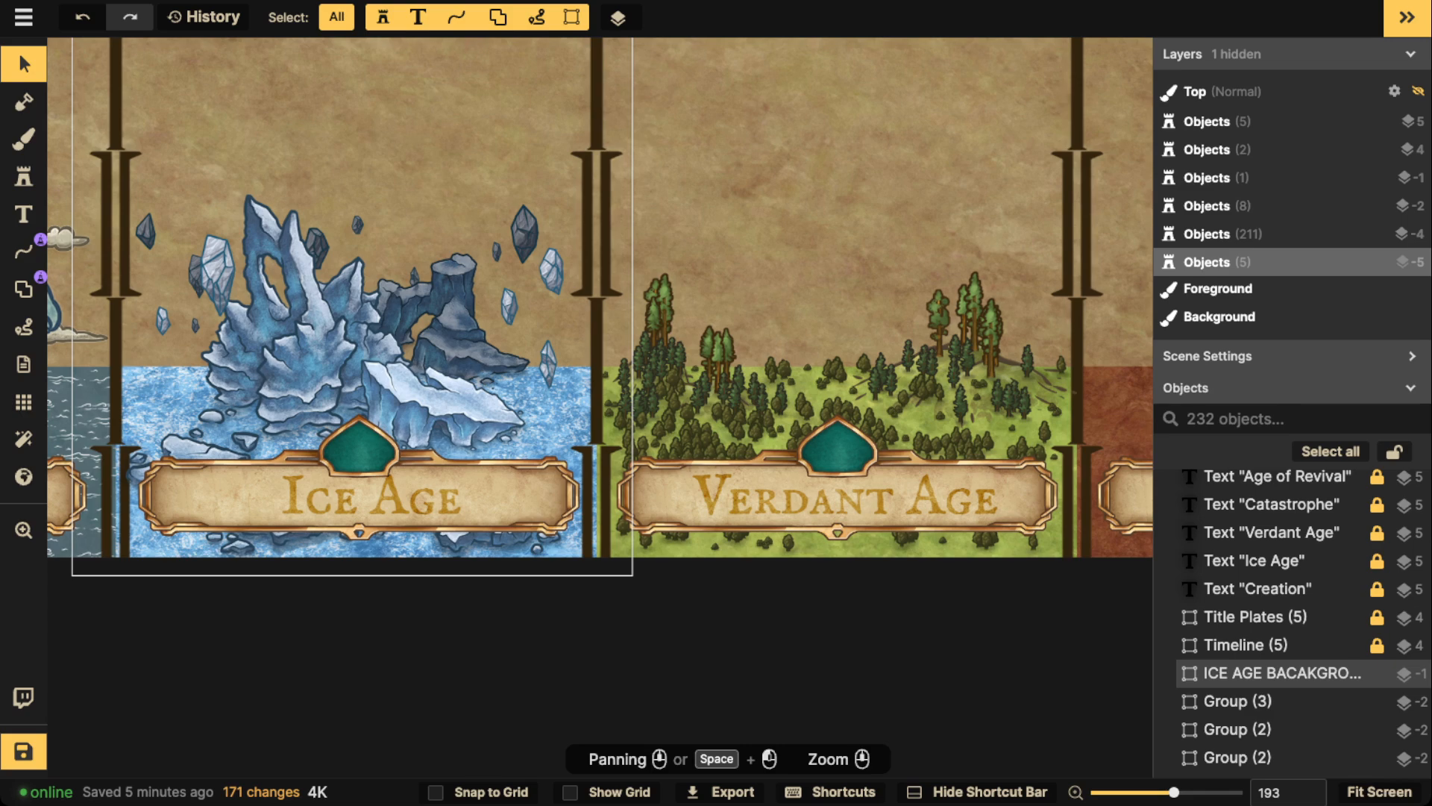
Search the stamp catalog for MOUNTAIN and choose the brown mountain from the Core set.
left_click(23, 176)
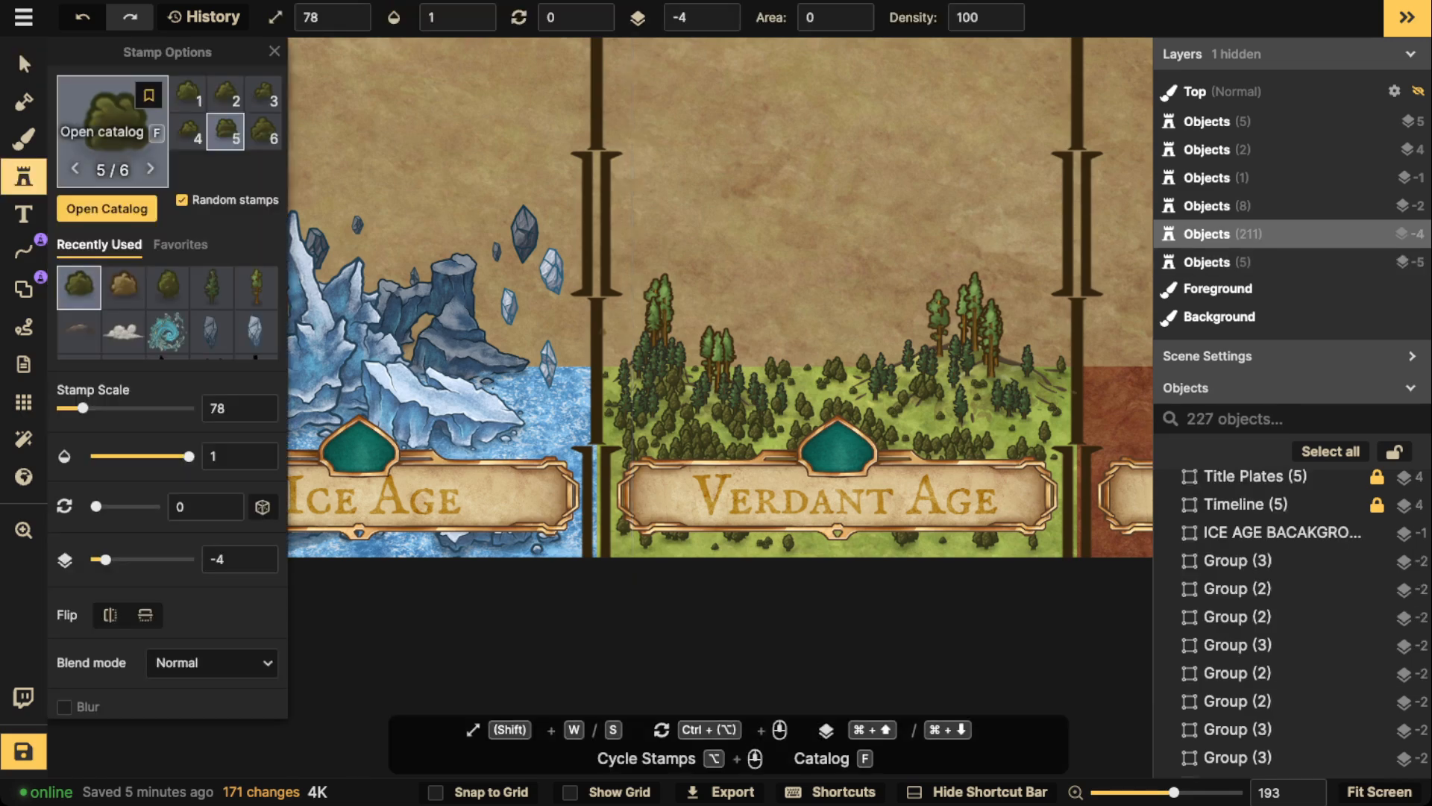
left_click(113, 131)
type("MOU")
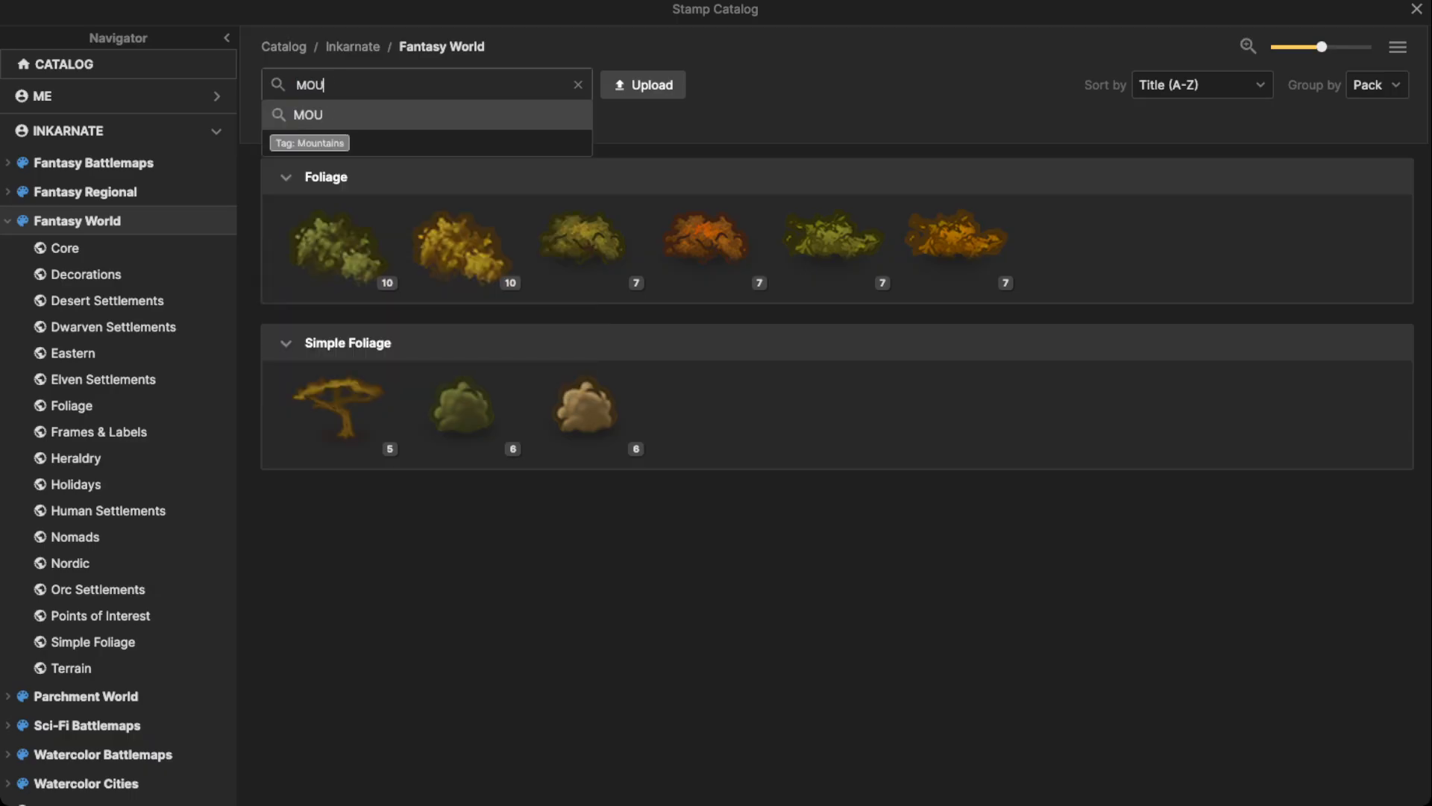
type("NTAIN")
key("Return")
left_click(336, 248)
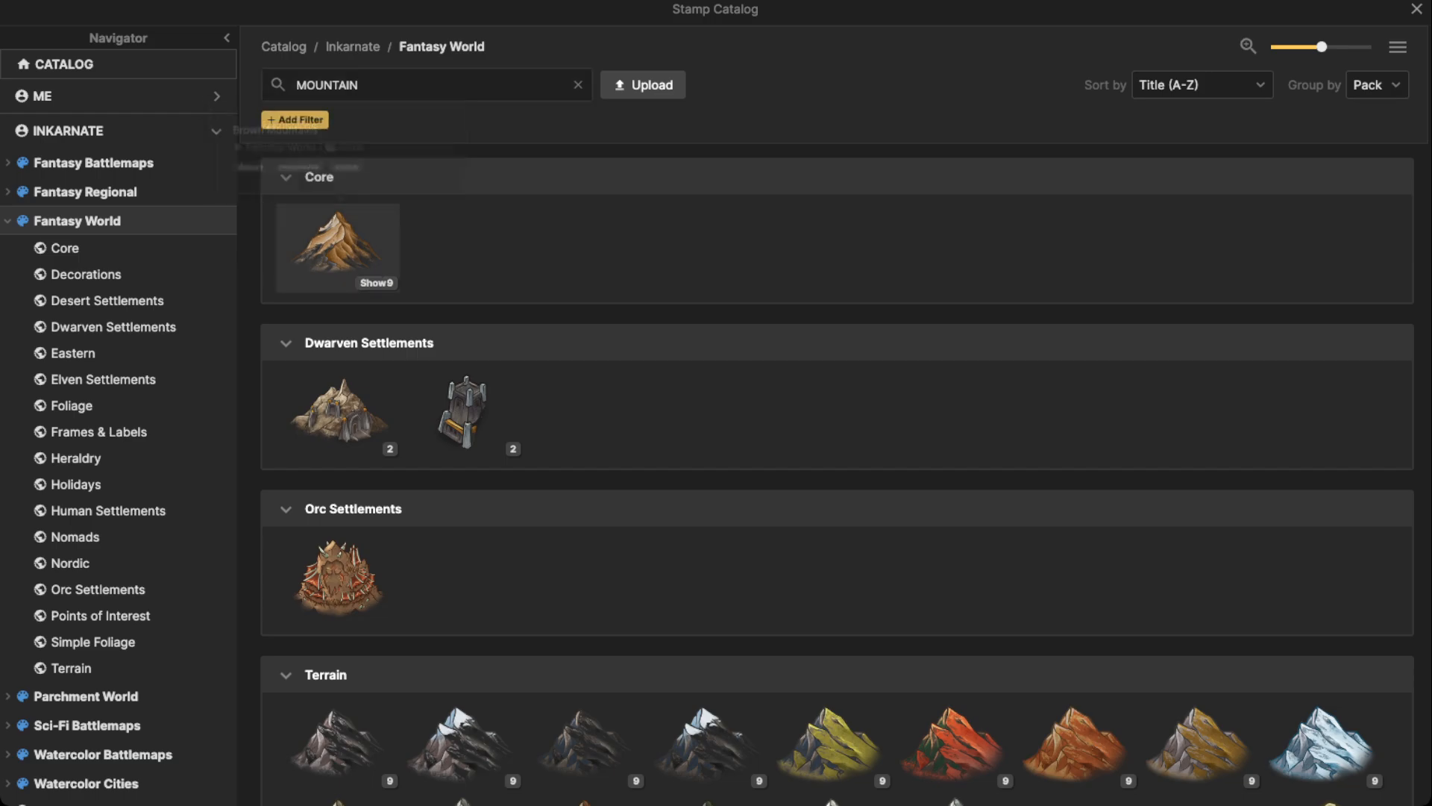
Enlarge the mountain stamp to scale 138 and place it on the Verdant Age horizon above the left grove.
key("shift+w")
key("shift+w")
key("shift+w")
key("shift+w")
key("shift+w")
key("shift+w")
left_click(755, 296)
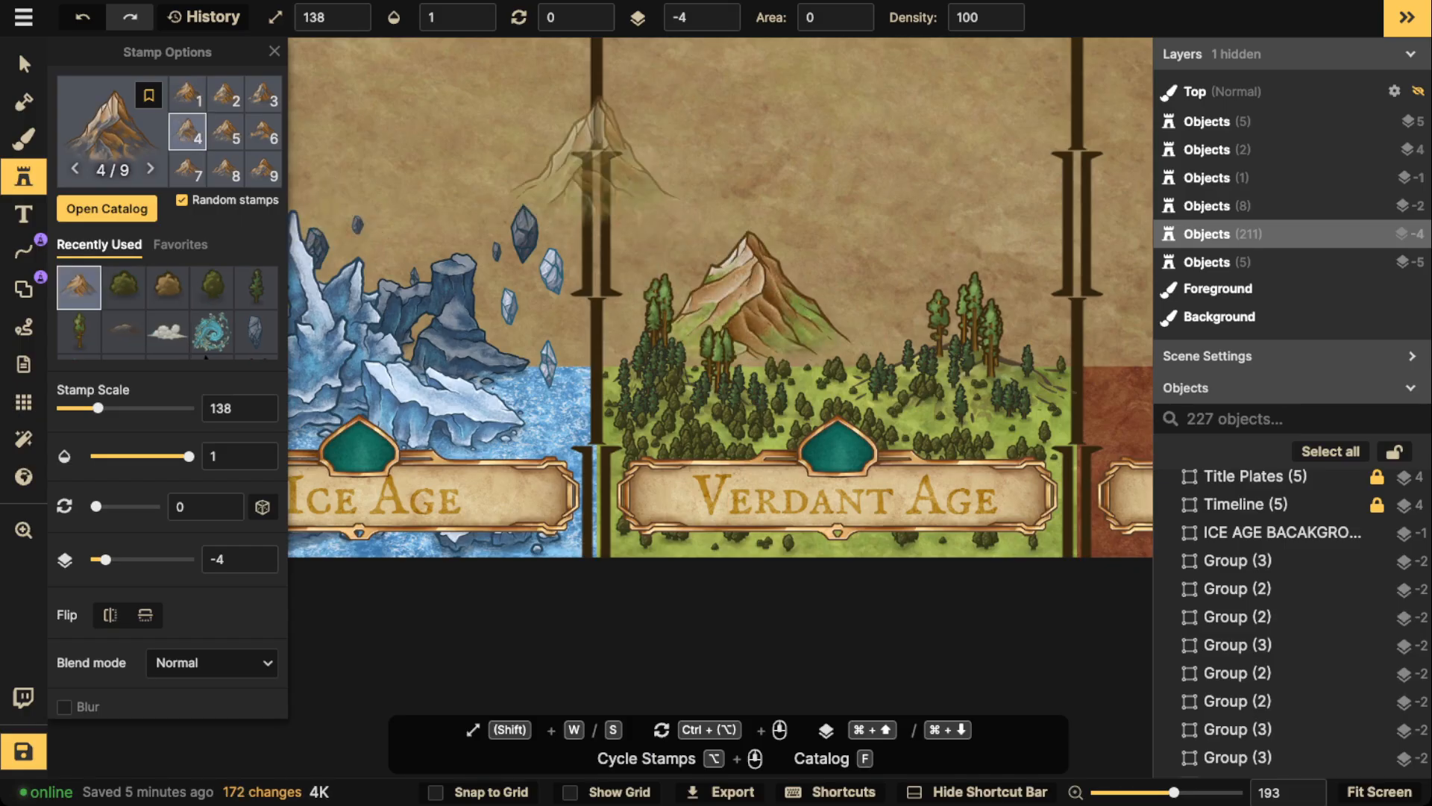
Move the mountain down and left behind the sequoias and set its layer to -5.
left_click(24, 64)
left_click_drag(750, 299, 719, 322)
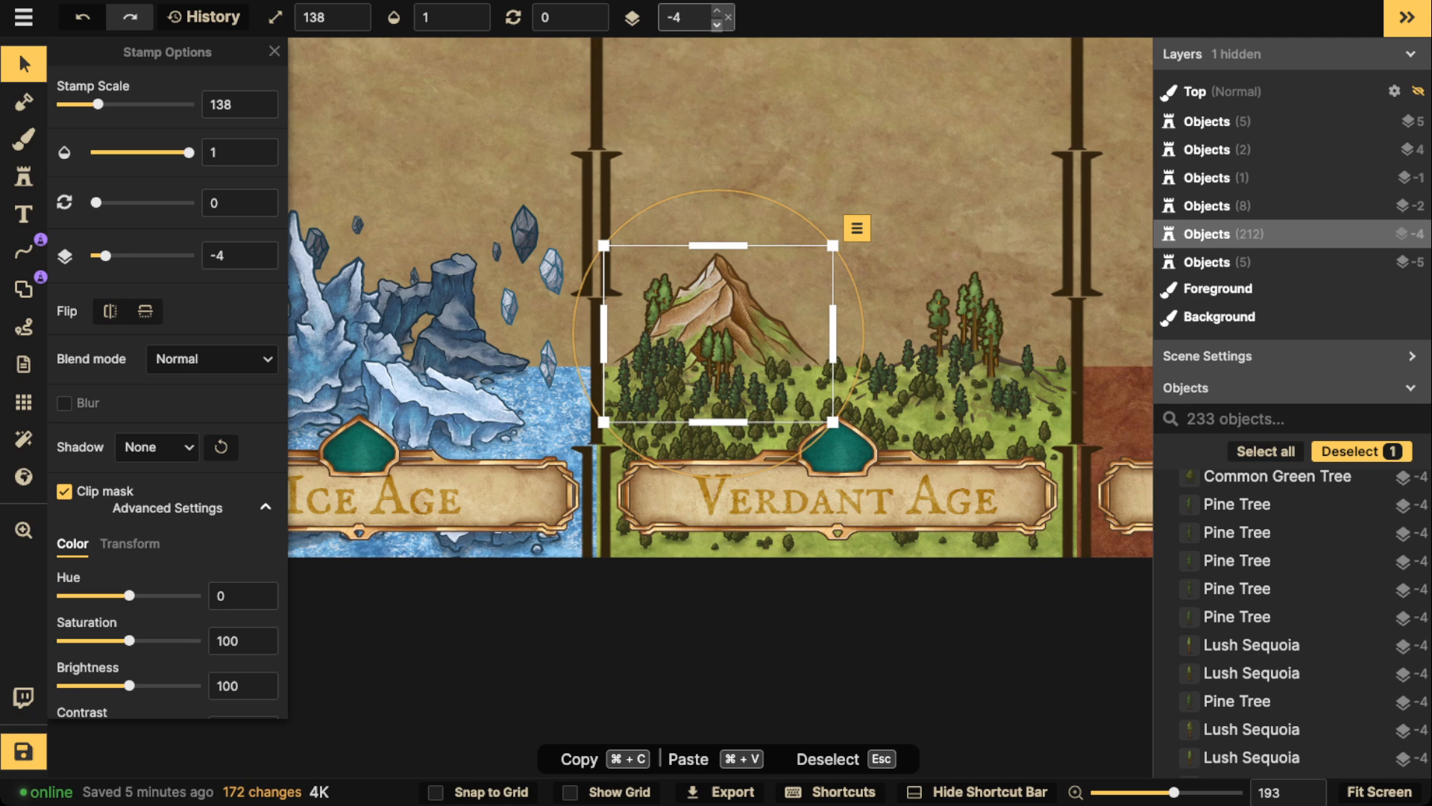
key("Down")
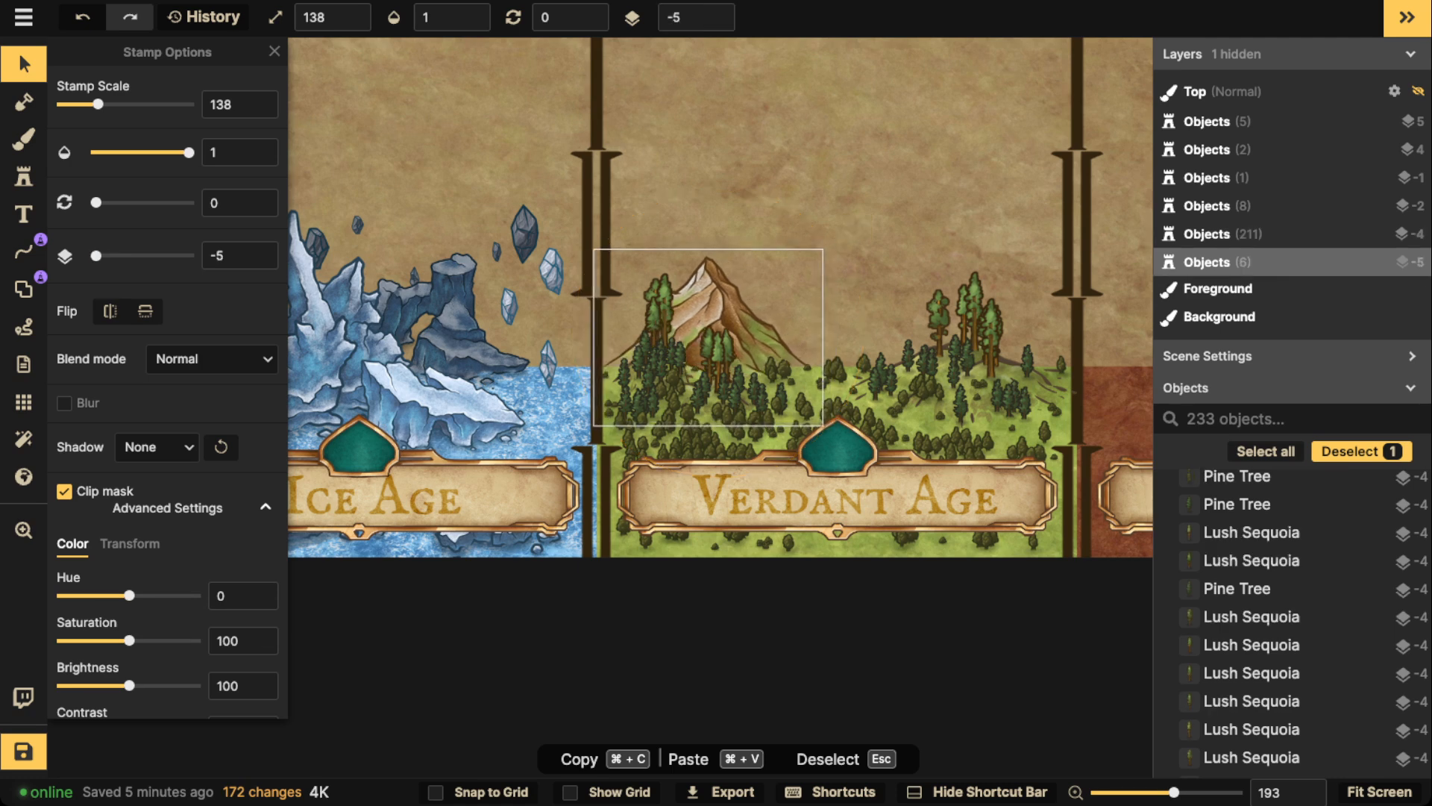
Nudge the mountain left and down so its base sinks behind the trees, and stretch its peak taller.
key("Left")
key("Left")
key("Down")
key("Down")
key("Down")
key("Down")
key("Down")
key("Down")
key("Down")
key("Down")
key("Down")
key("Down")
key("Down")
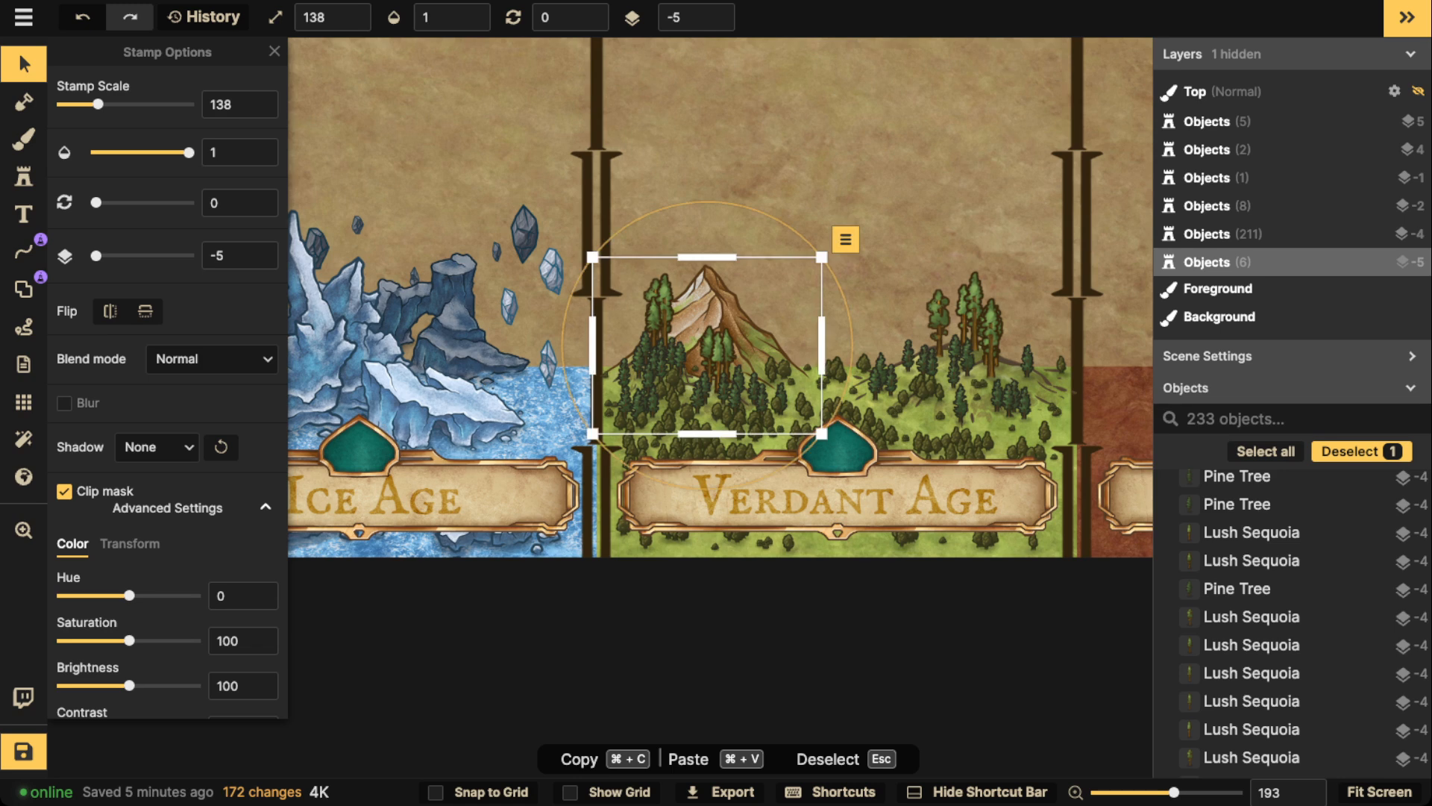
left_click_drag(707, 256, 707, 205)
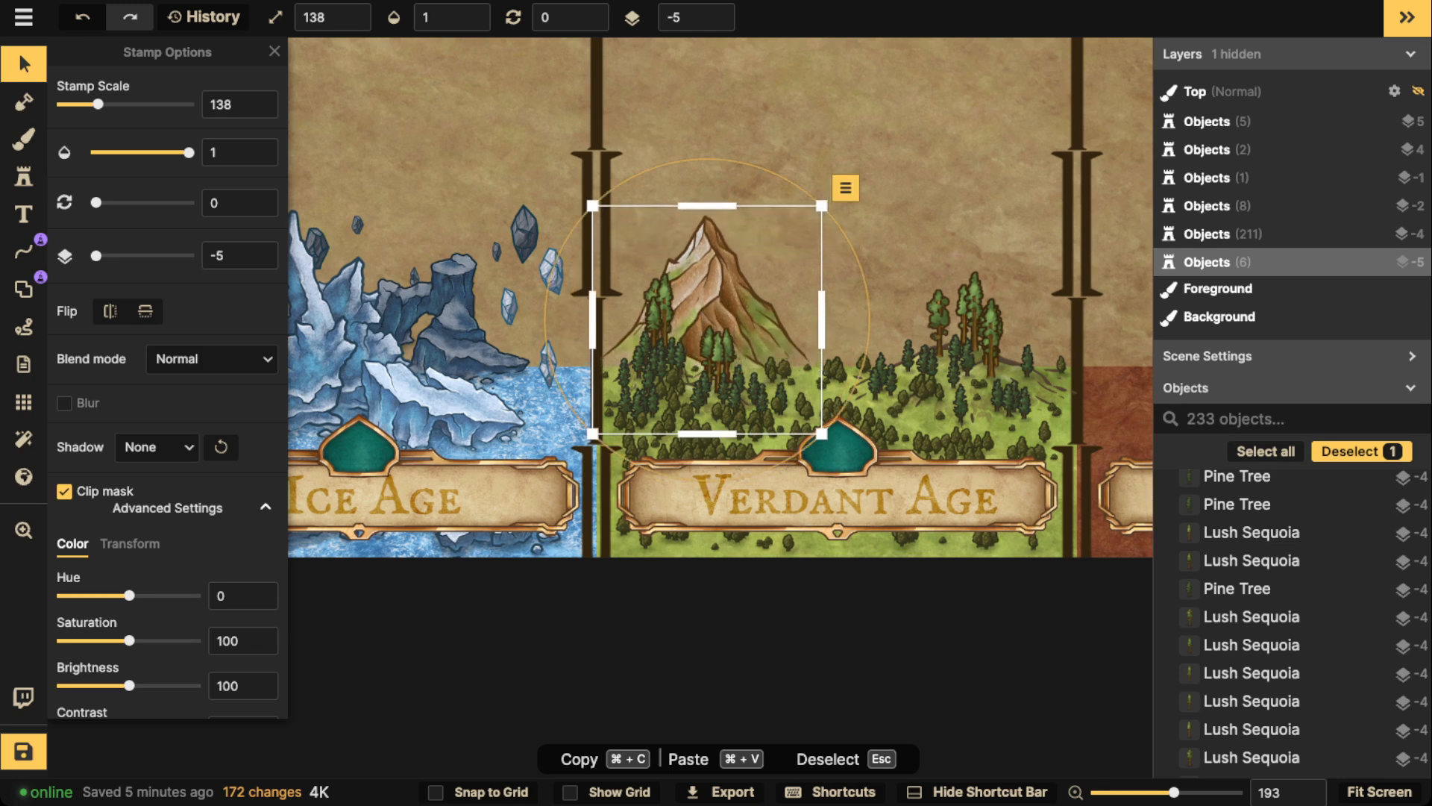
Narrow the tall left mountain and shift it down-left, and stamp two more brown mountains at scale 138 beside it and behind the right grove.
left_click_drag(593, 319, 615, 319)
left_click_drag(718, 319, 700, 331)
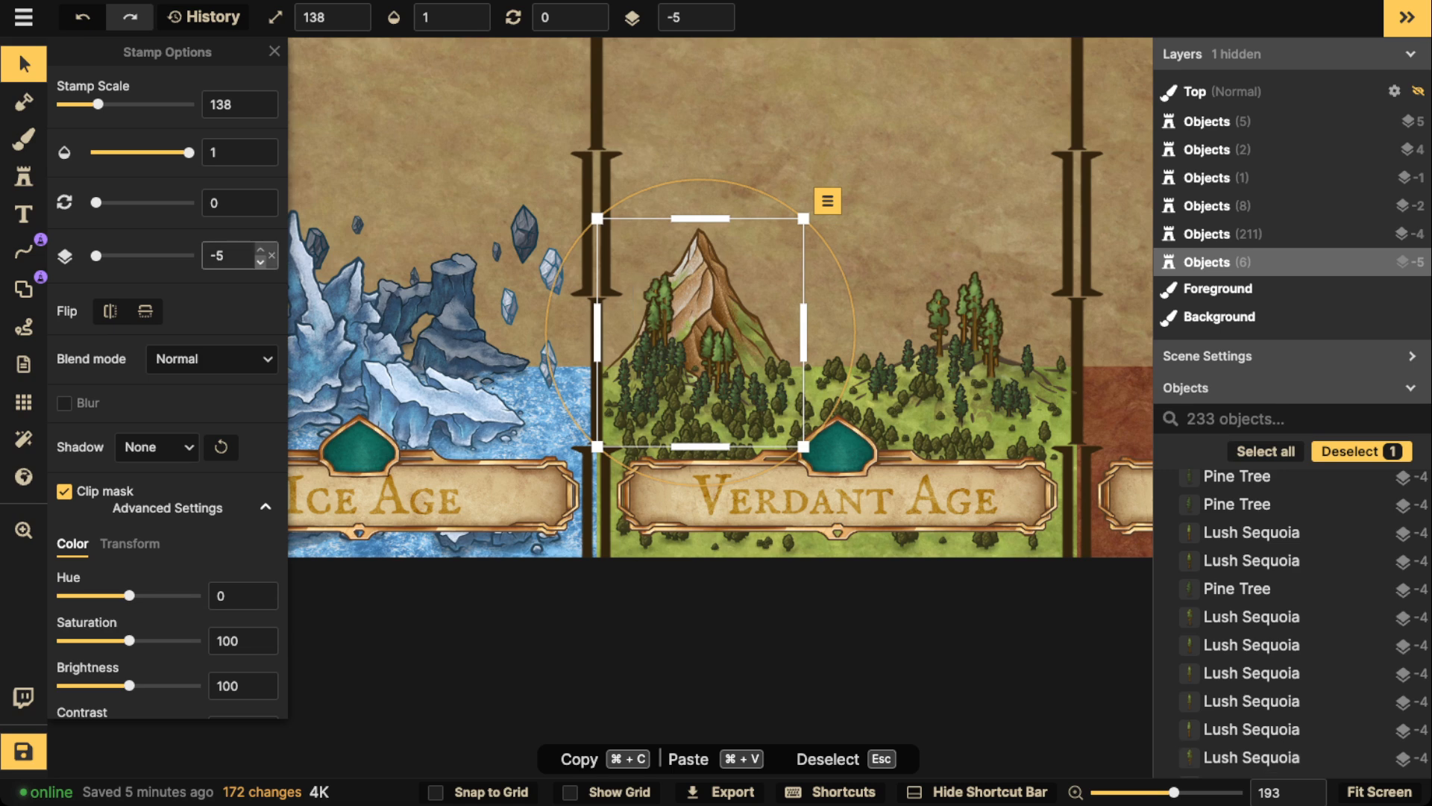
left_click(24, 177)
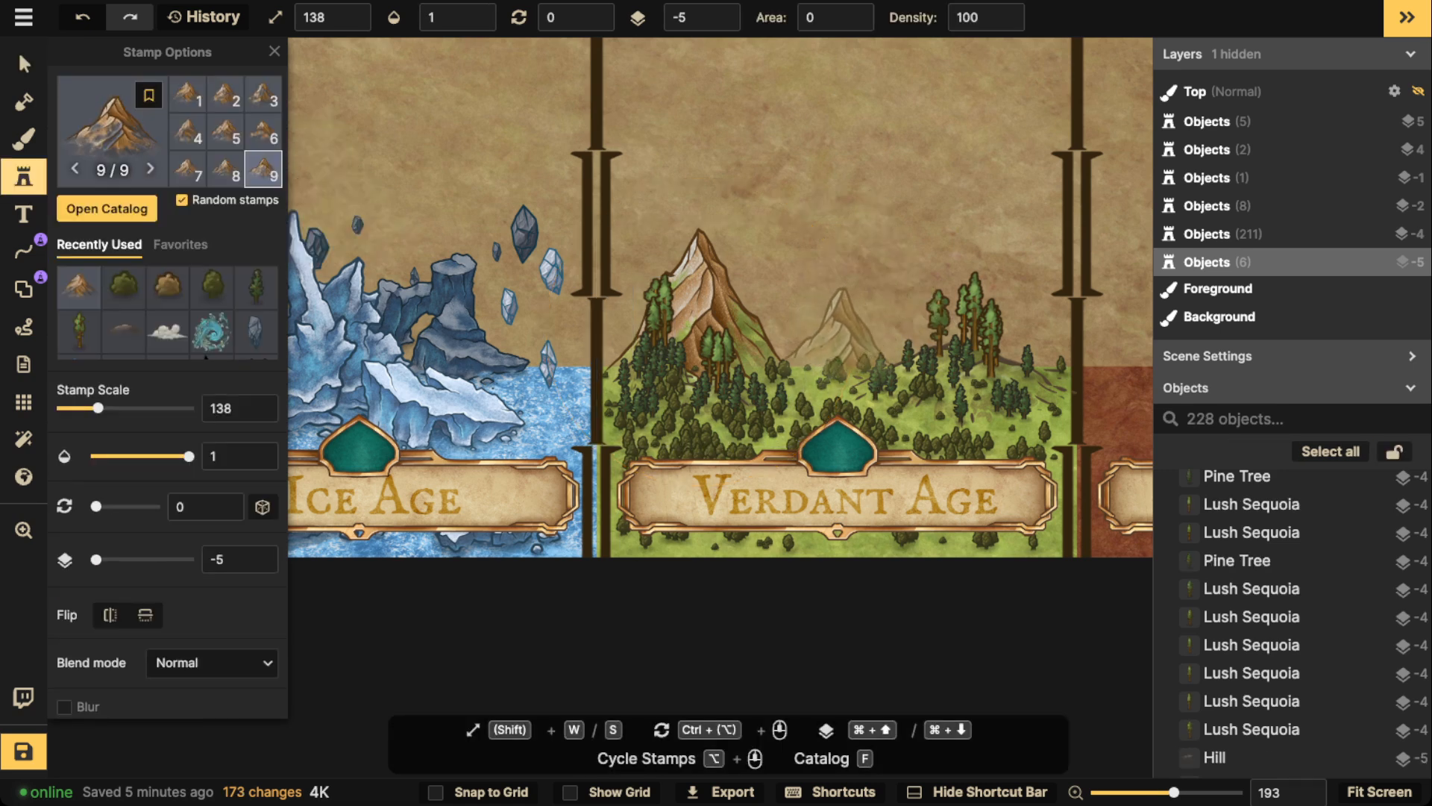
left_click(802, 347)
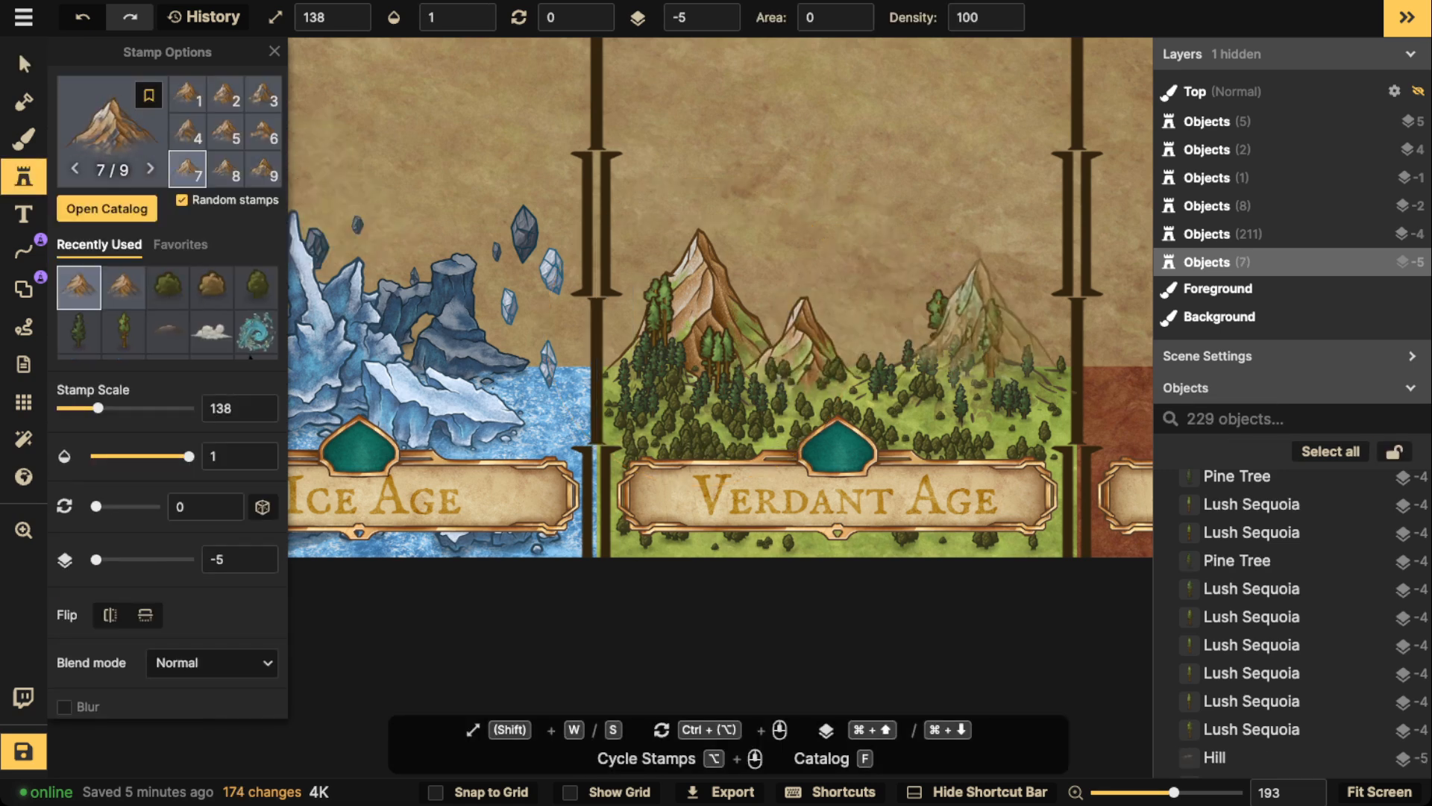
left_click(995, 317)
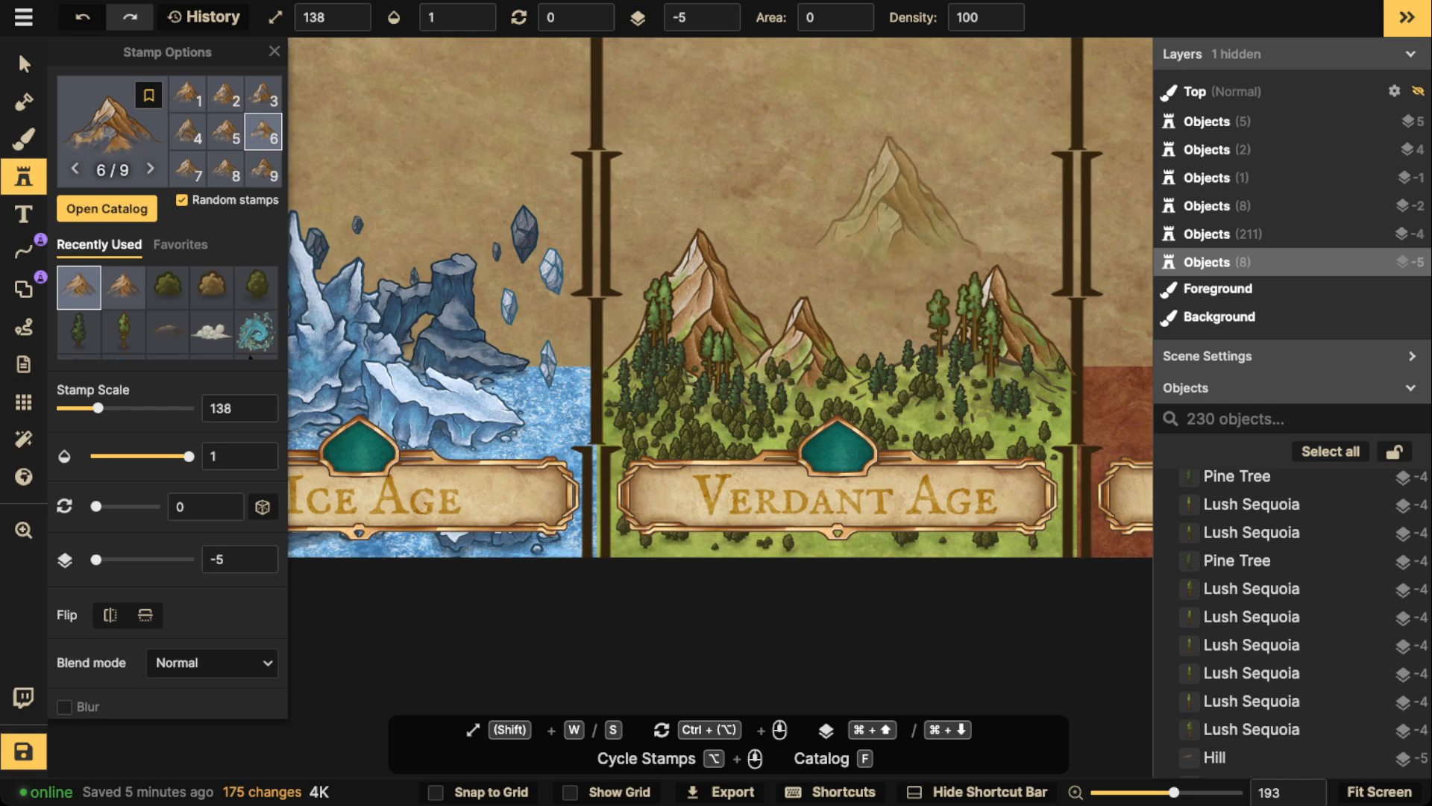
Move the small middle mountain left so it overlaps the slope of the tall left mountain.
left_click(24, 64)
key("Escape")
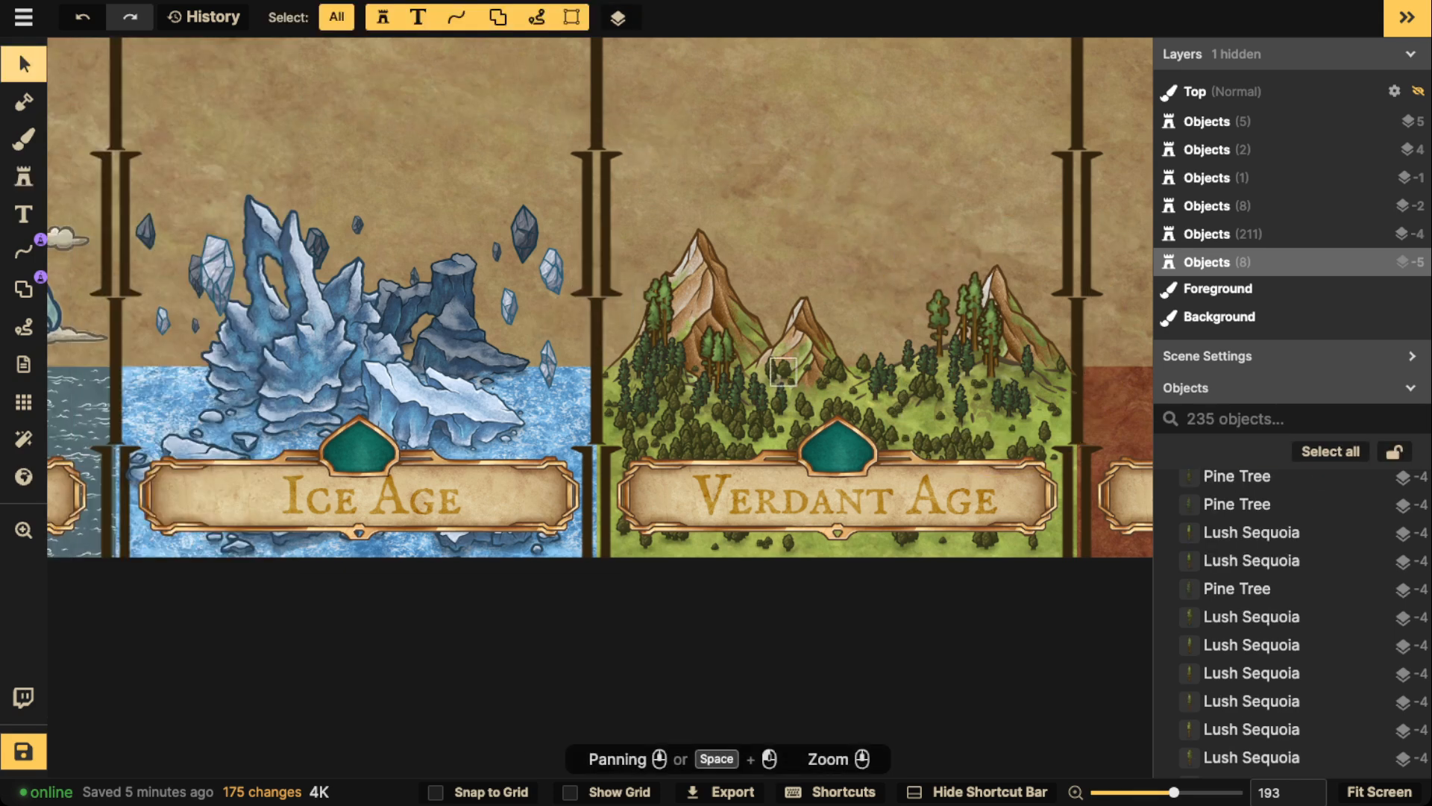
left_click_drag(802, 343, 779, 343)
key("Escape")
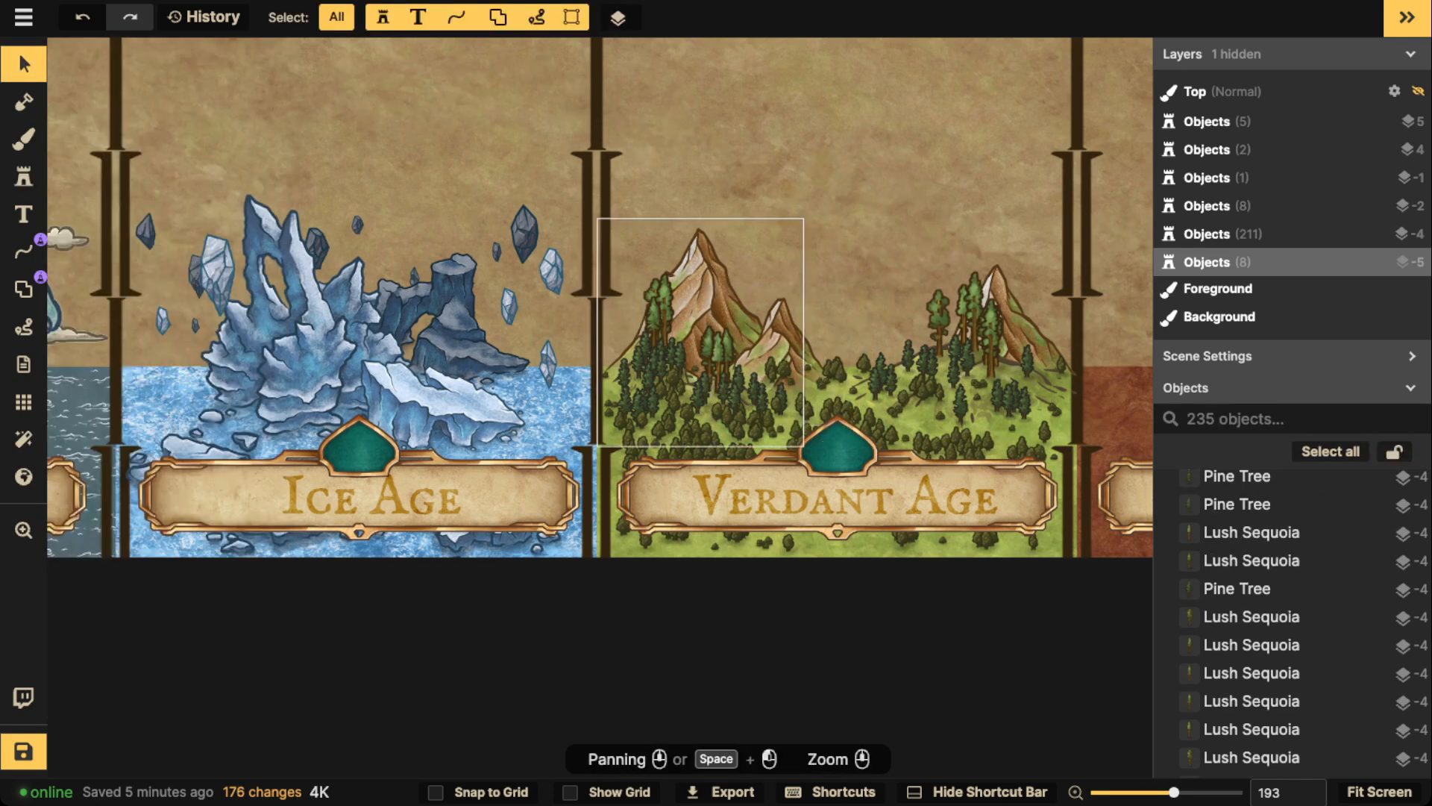
Lower the tall left mountain's brightness to 83 and nudge the small mountain beside it further up and left.
left_click(702, 313)
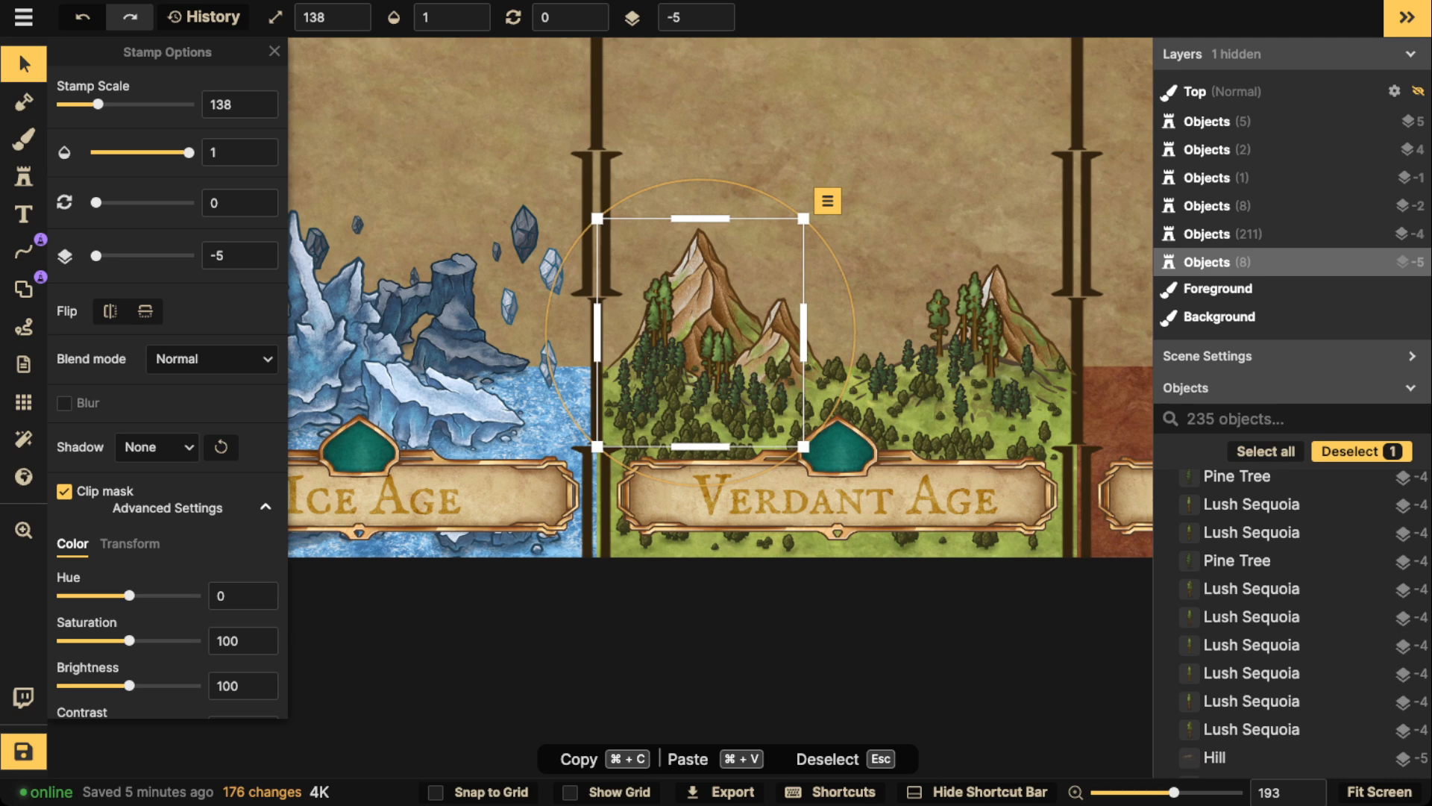
left_click_drag(129, 685, 118, 684)
key("Escape")
left_click_drag(780, 343, 771, 340)
key("Escape")
left_click(996, 336)
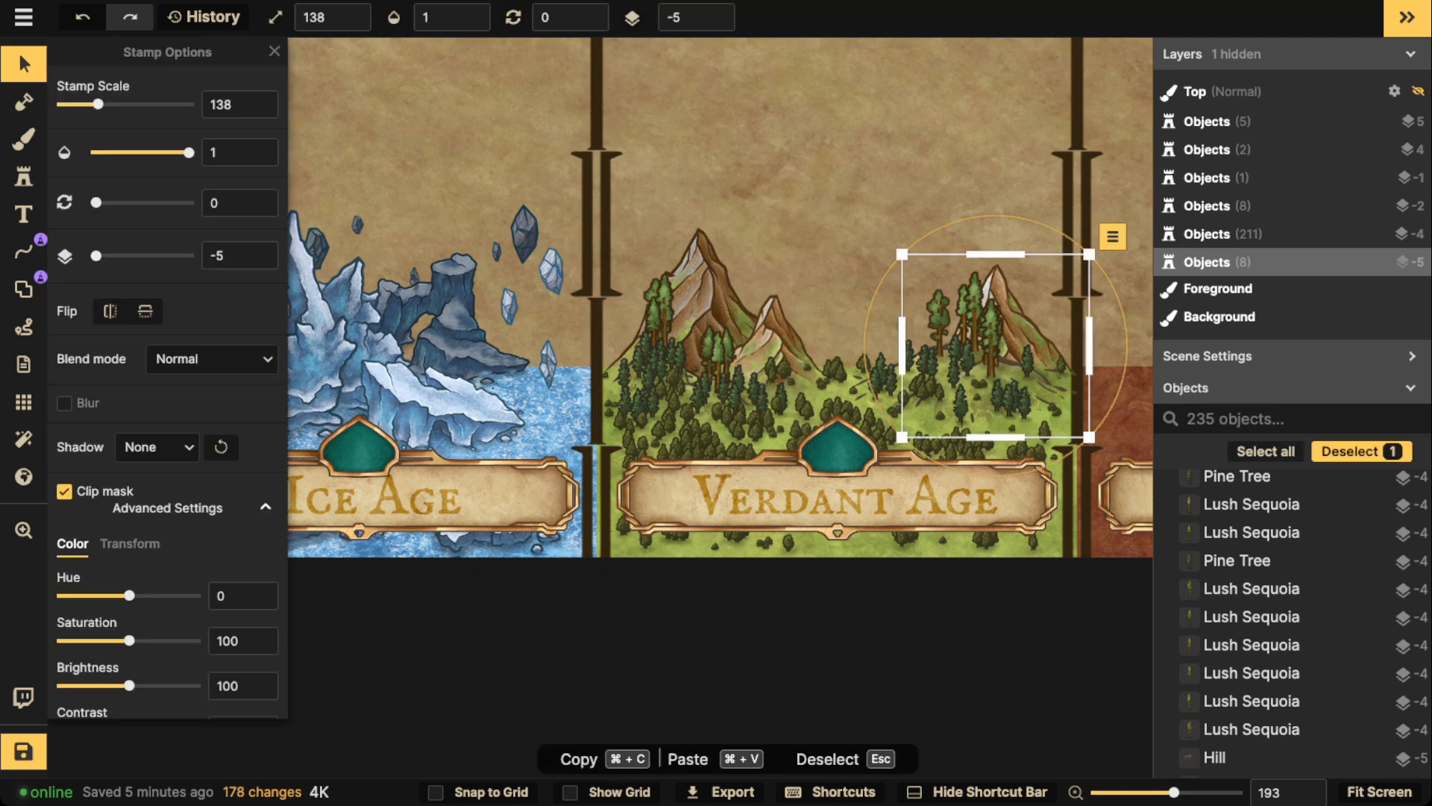
left_click(699, 336)
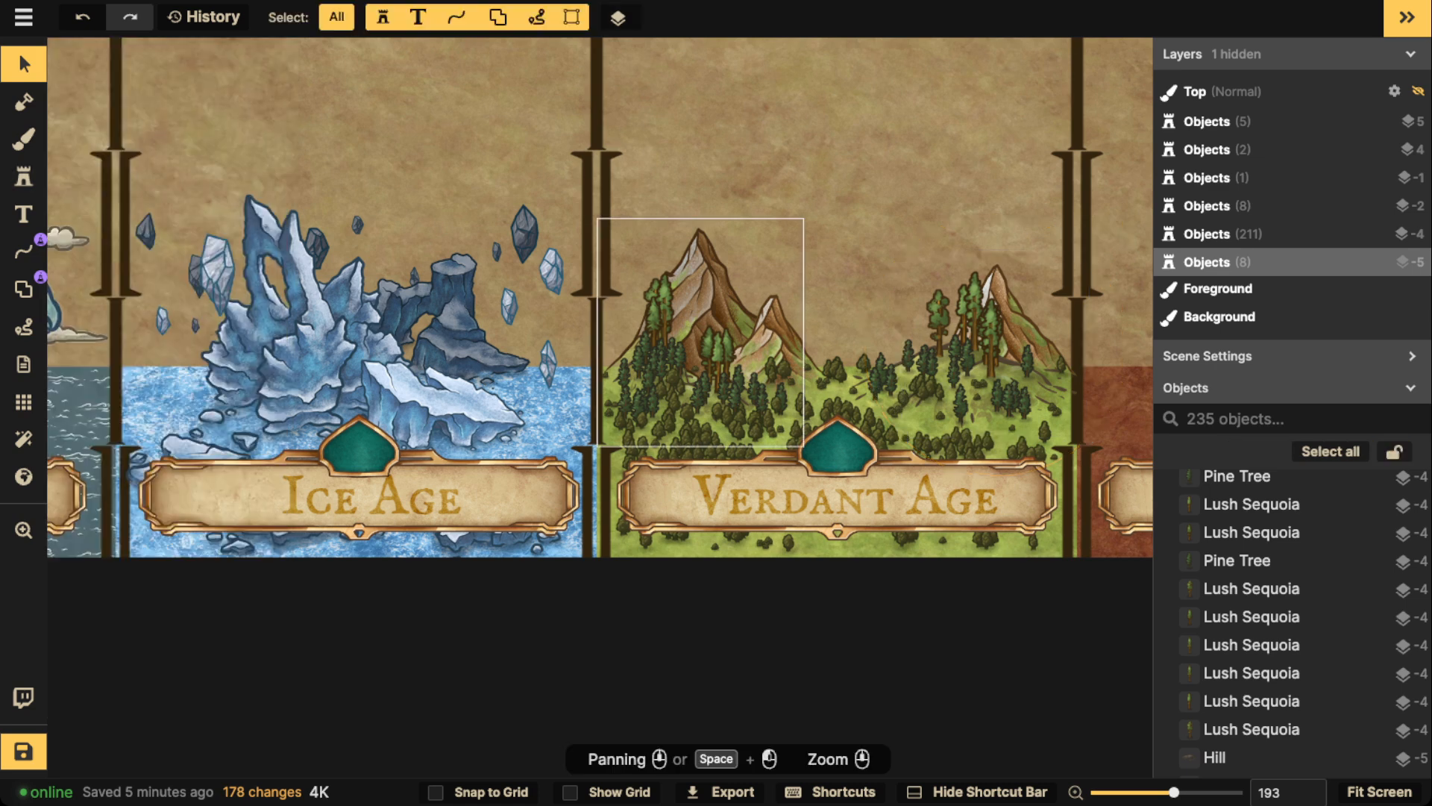
Stamp a small brown mountain at scale 98 on the horizon just left of the right grove.
left_click(23, 176)
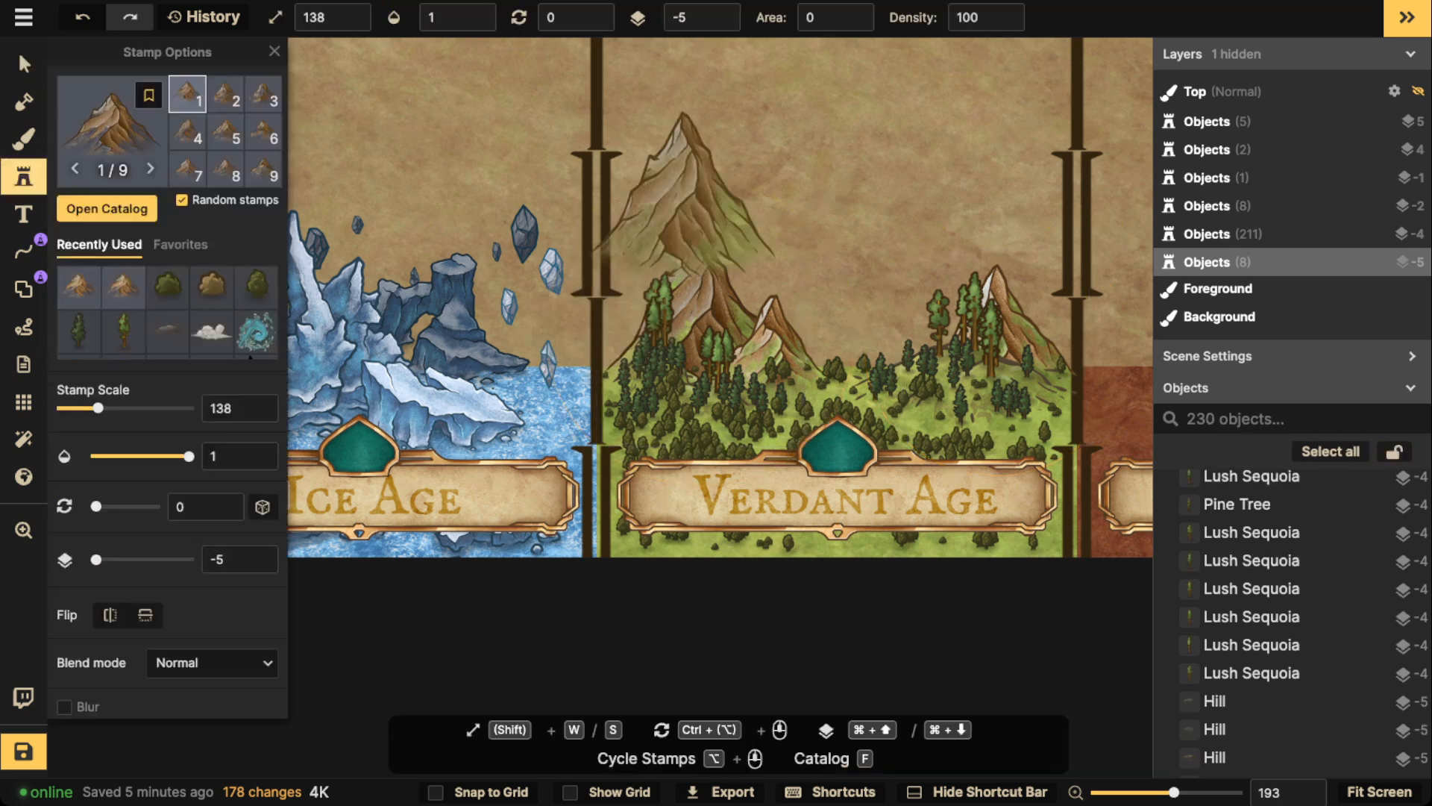
scroll(776, 238, "up", 2)
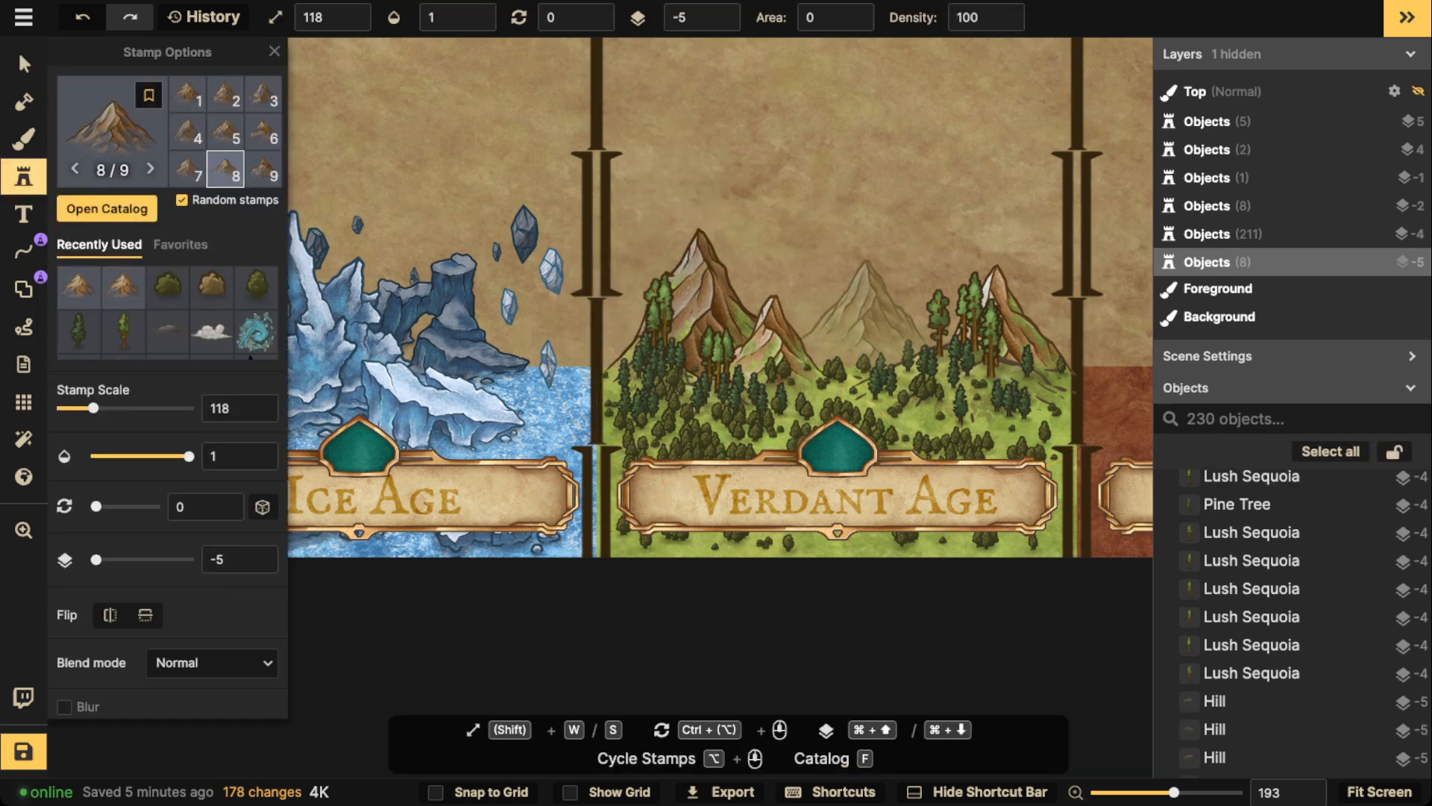
key("s")
key("s")
key("s")
key("s")
left_click(899, 332)
left_click(898, 347)
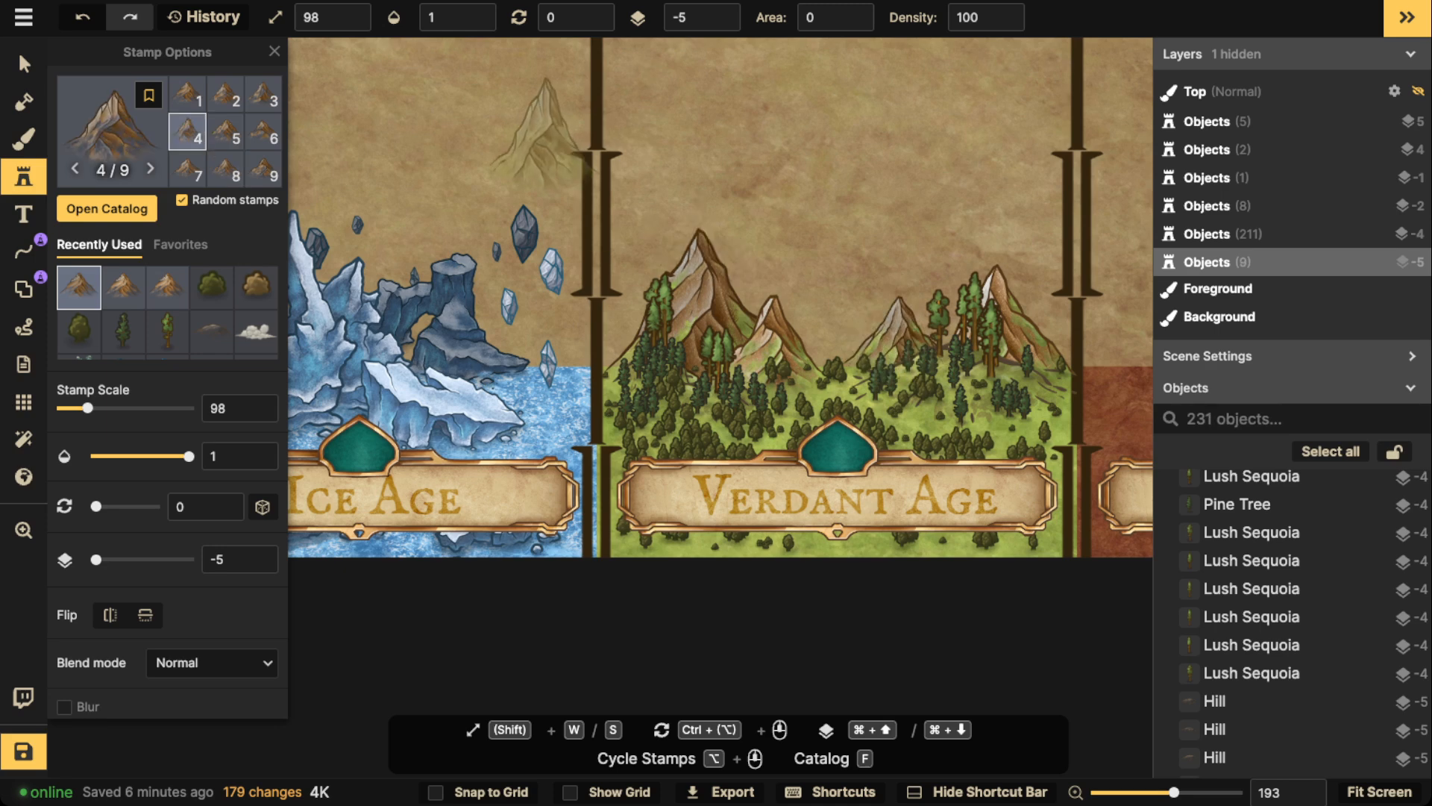
Darken the newly placed small mountain to brightness 60 and lower it slightly behind the trees.
left_click(23, 64)
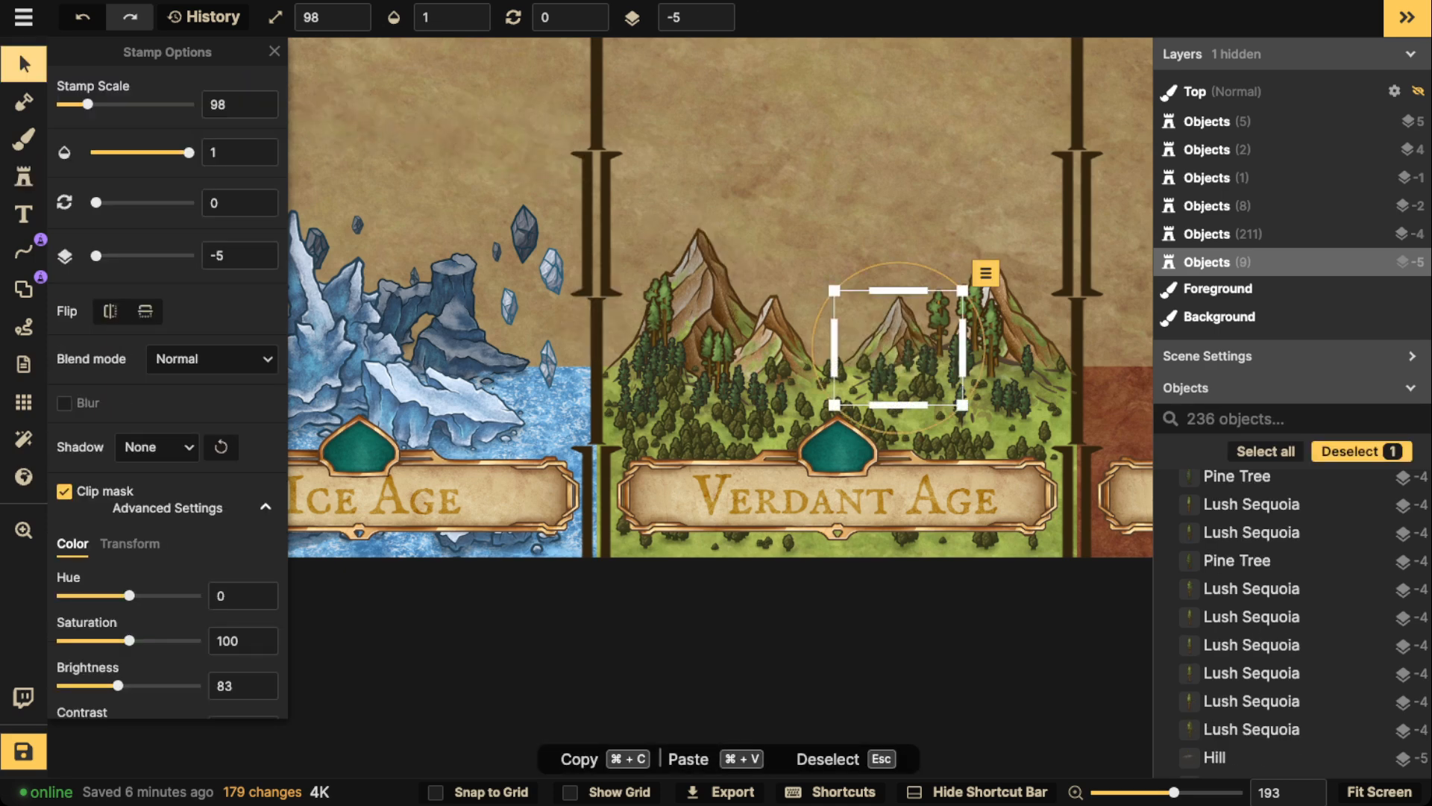
left_click_drag(118, 684, 102, 684)
mouse_move(899, 348)
left_mouse_down()
mouse_move(921, 356)
mouse_move(895, 358)
left_mouse_up()
scroll(720, 193, "down", 2)
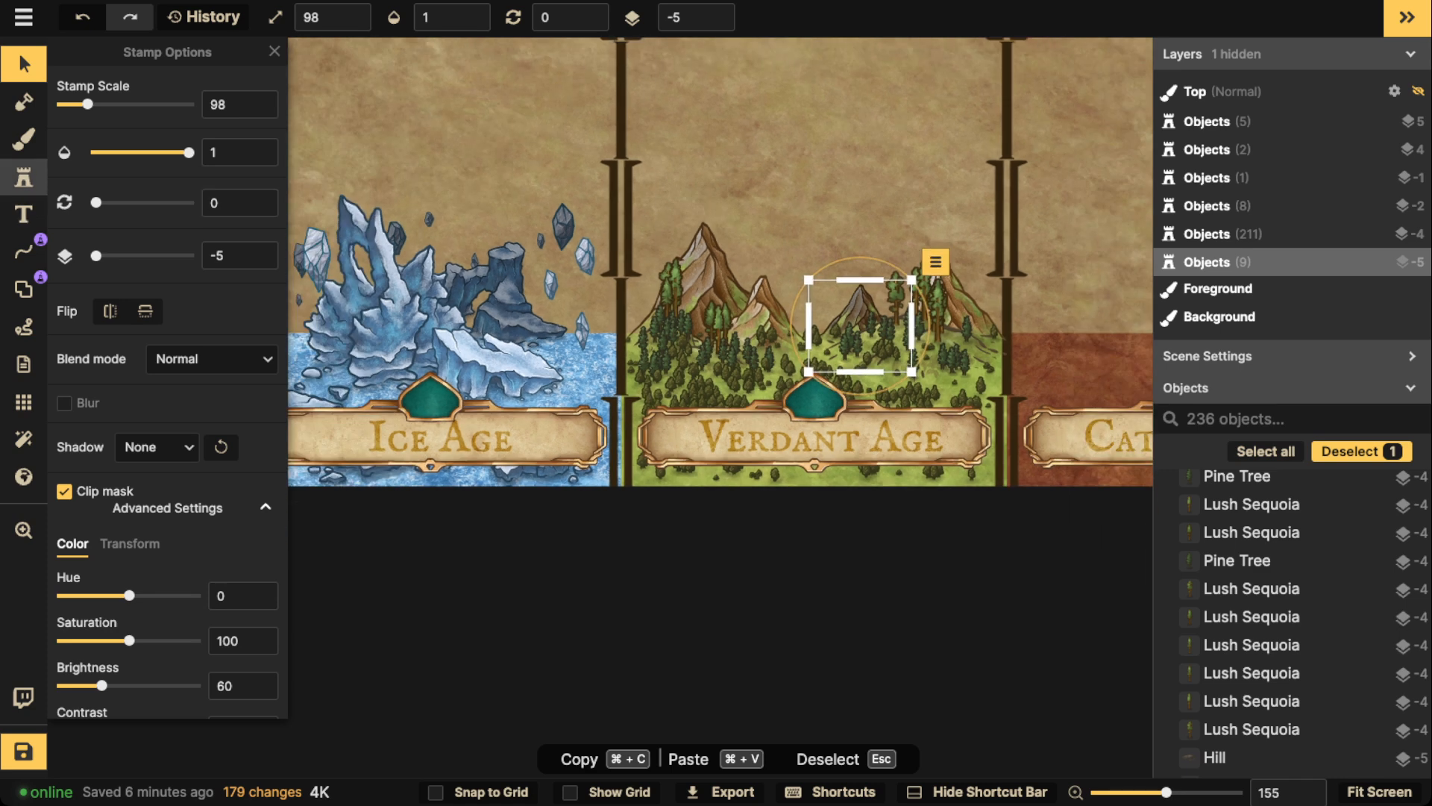
Choose the recently used Parchment Cloud stamp and set its brightness to 154 and contrast to 100.
left_click(24, 176)
left_click(255, 331)
scroll(650, 296, "up", 2)
scroll(733, 303, "up", 2)
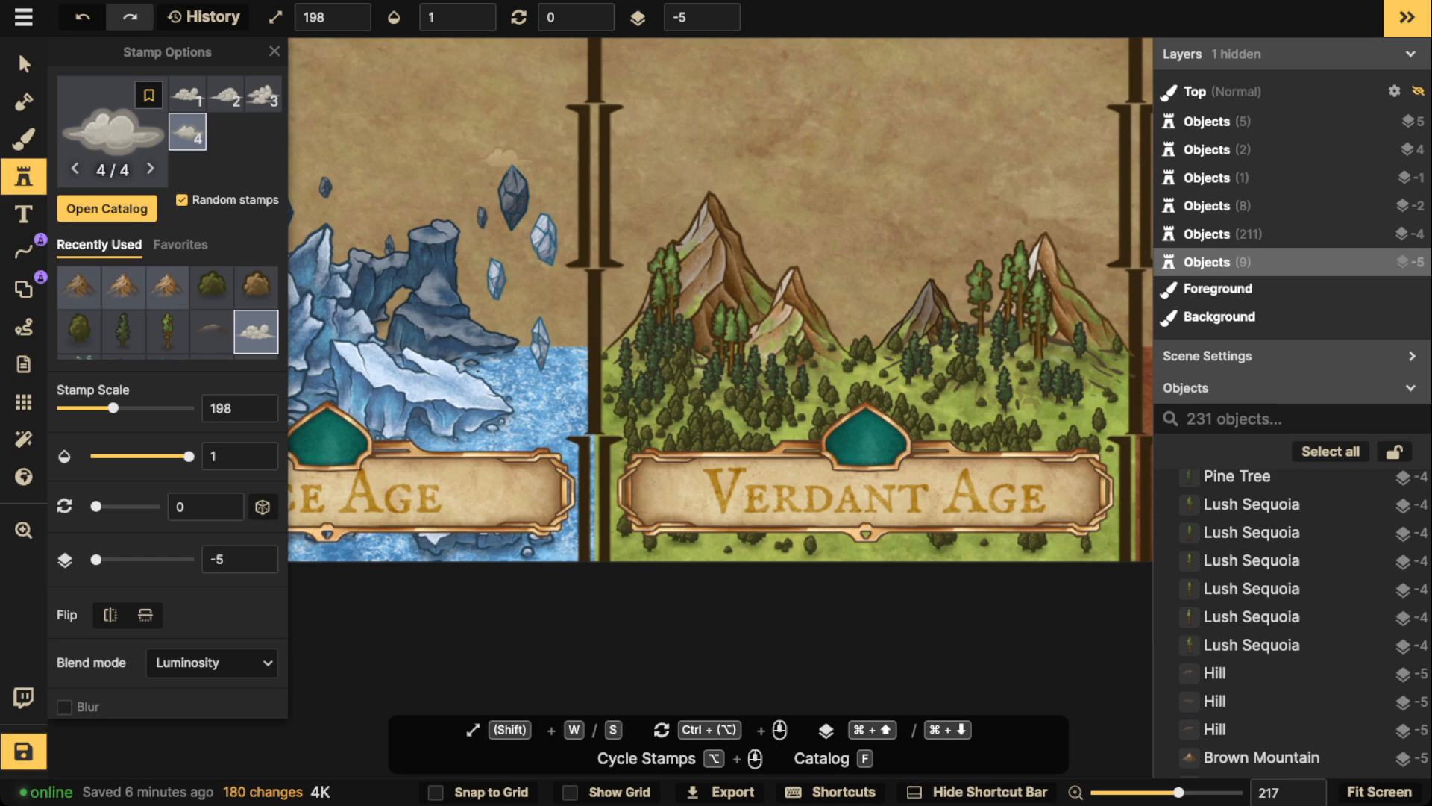
scroll(168, 448, "down", 5)
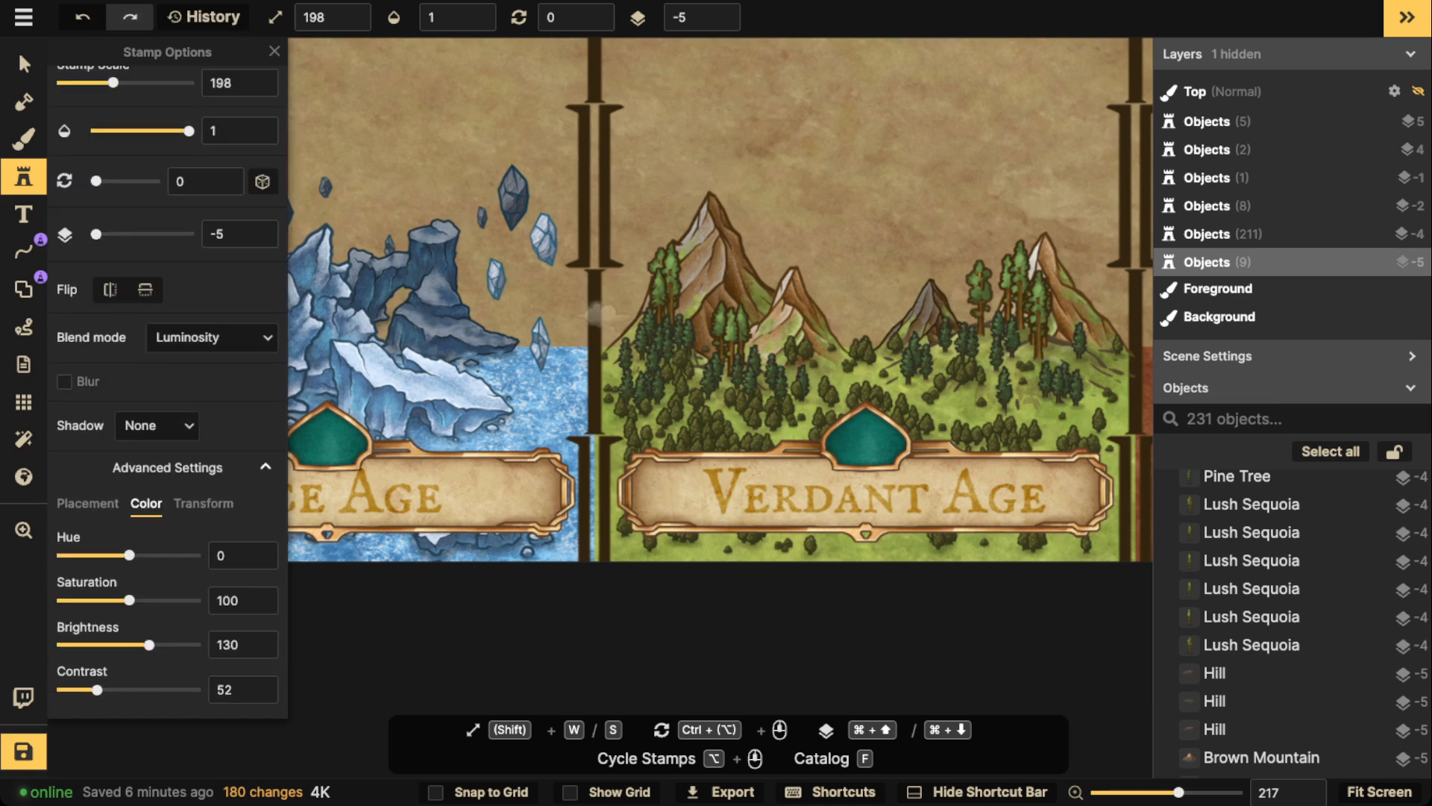
left_click_drag(149, 644, 195, 644)
scroll(534, 364, "up", 2)
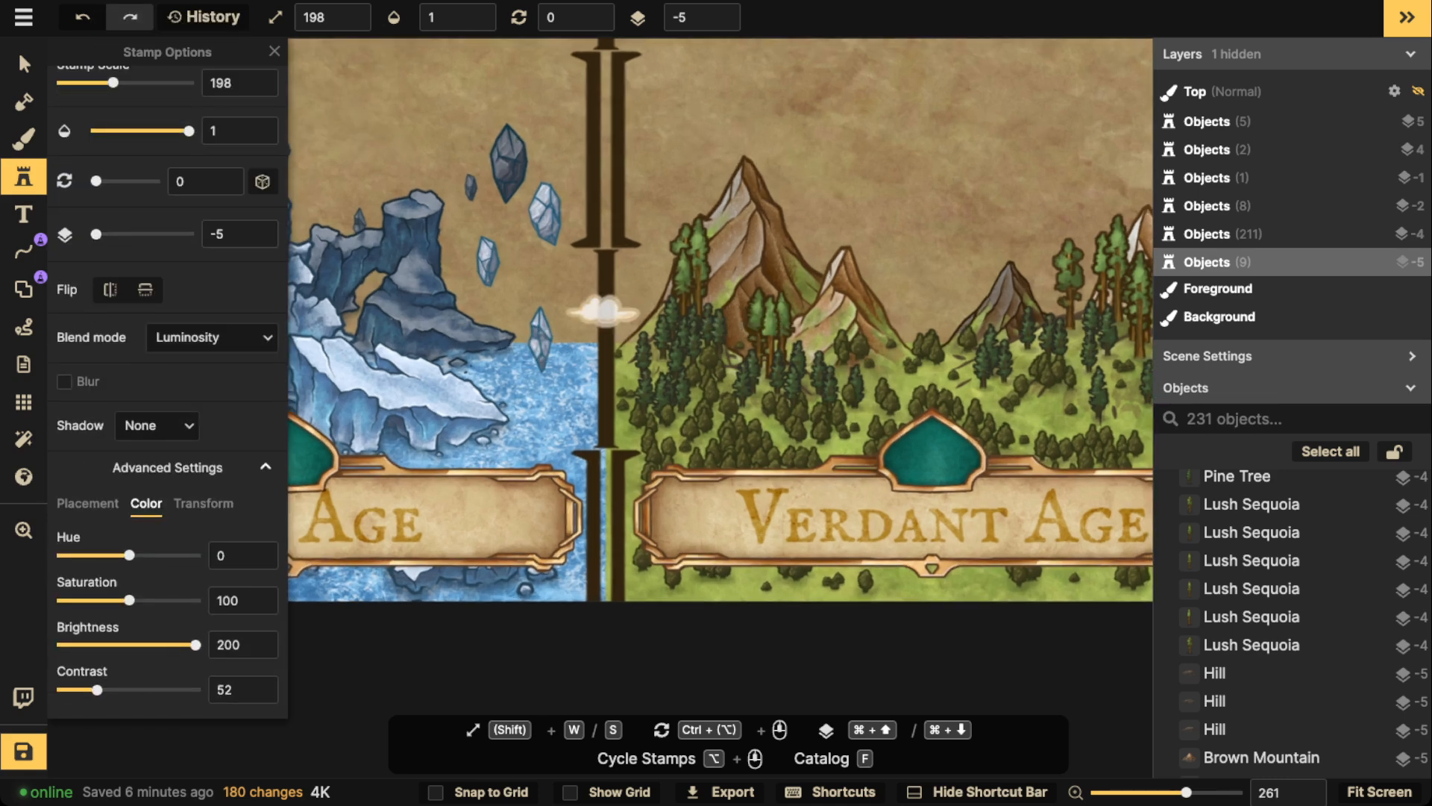
left_click(165, 645)
left_click(129, 690)
left_click_drag(838, 318, 665, 384)
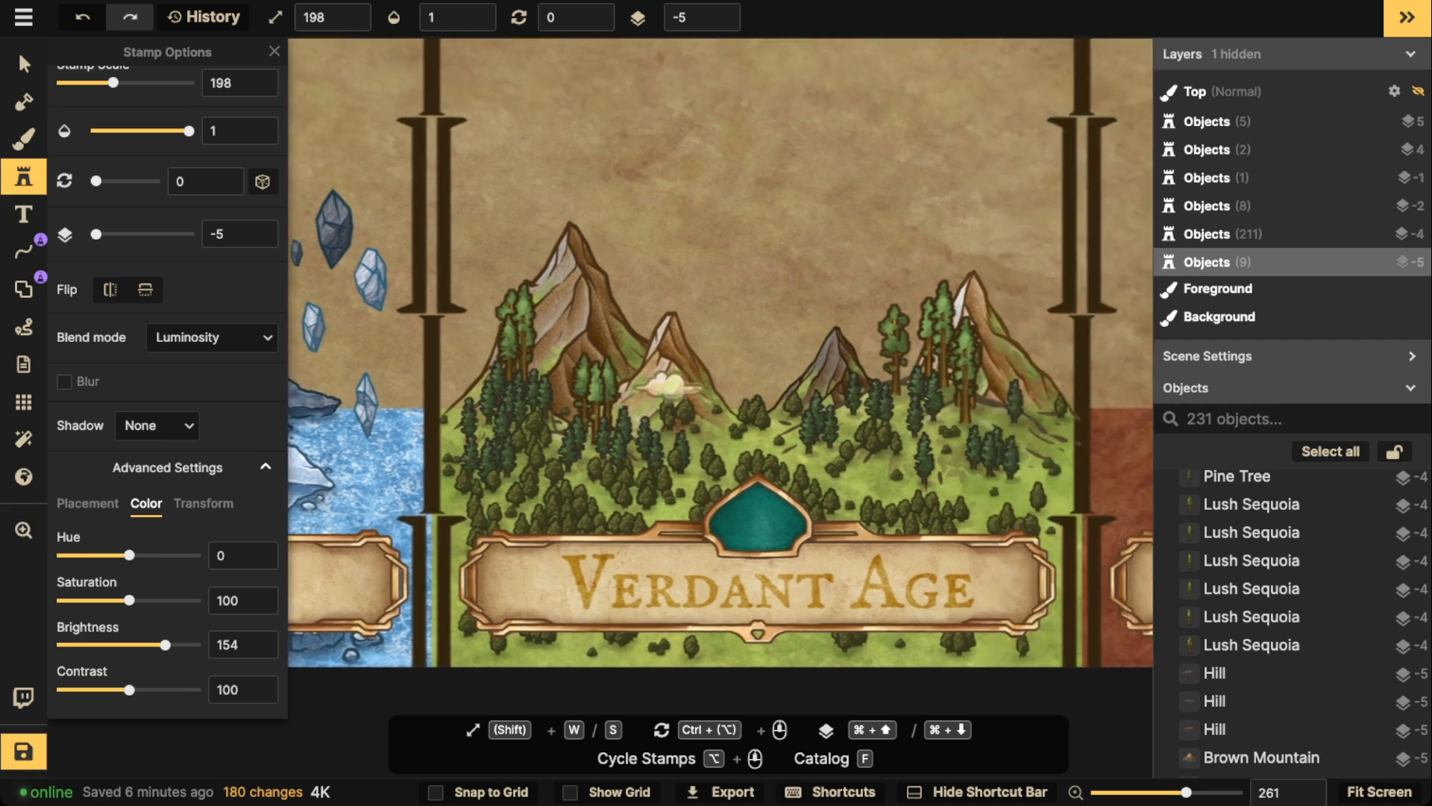
Set the cloud stamp to layer 1 and saturation 0, and place two clouds at scale 198 in front of the Verdant Age mountains.
key("shift+w")
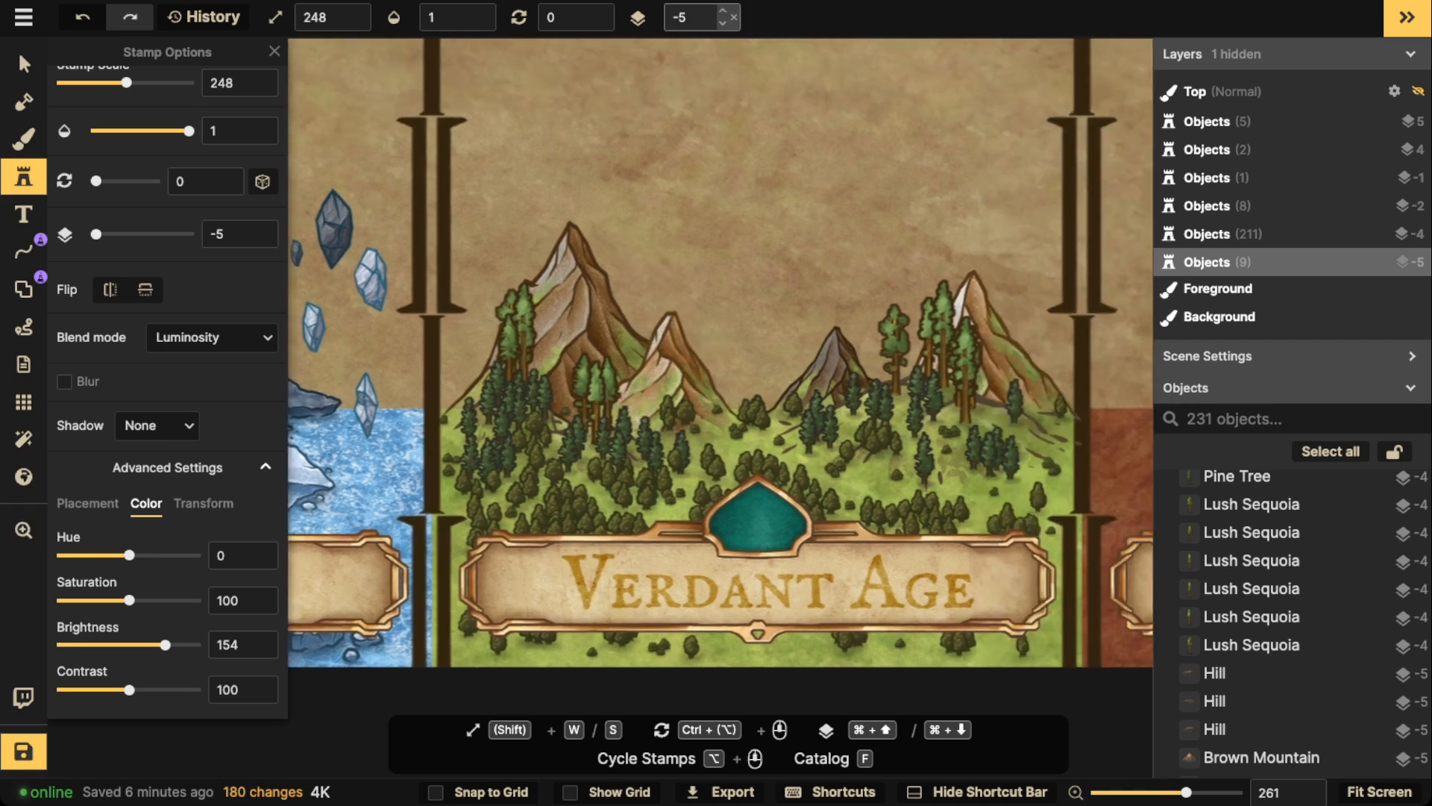
left_click(728, 12)
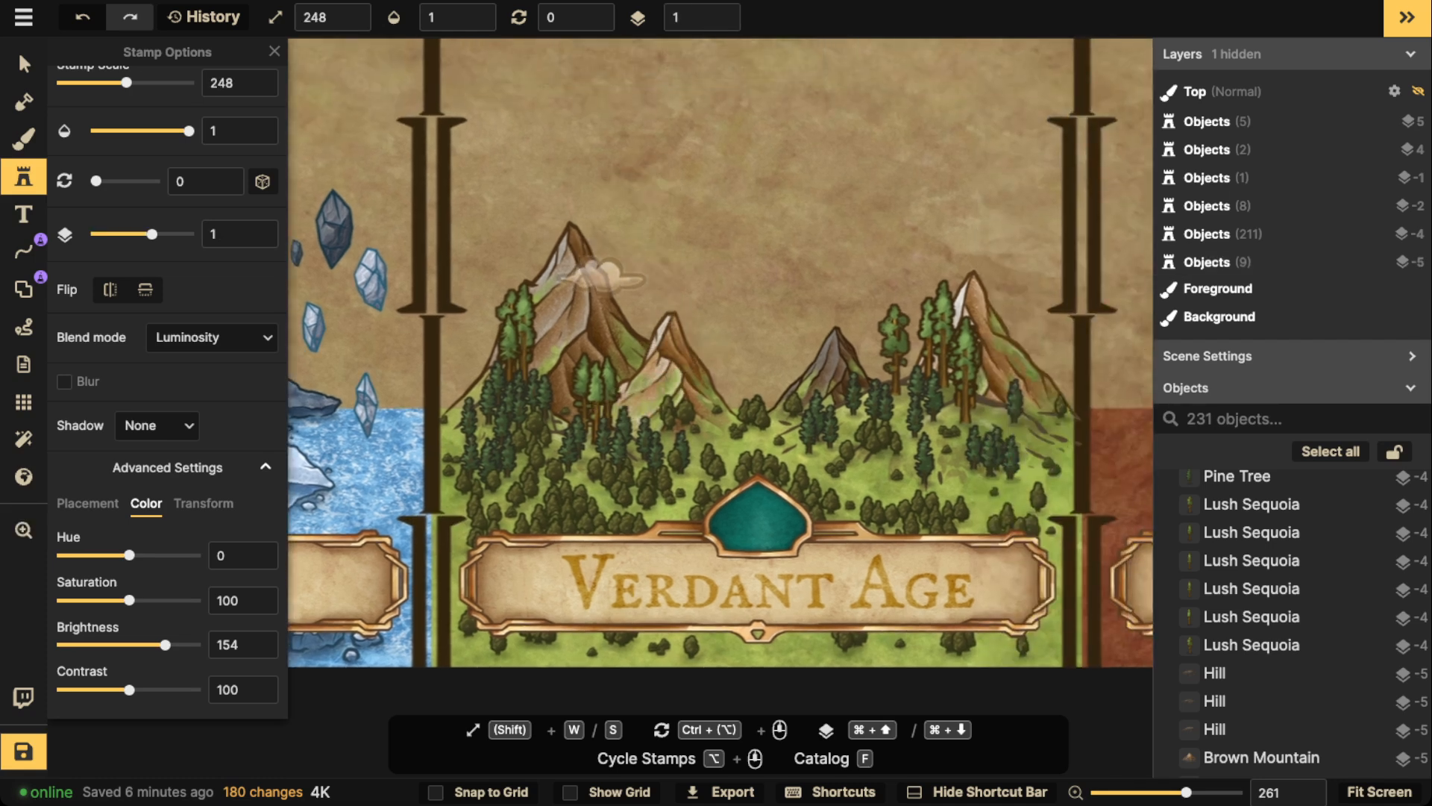
left_click_drag(129, 600, 58, 600)
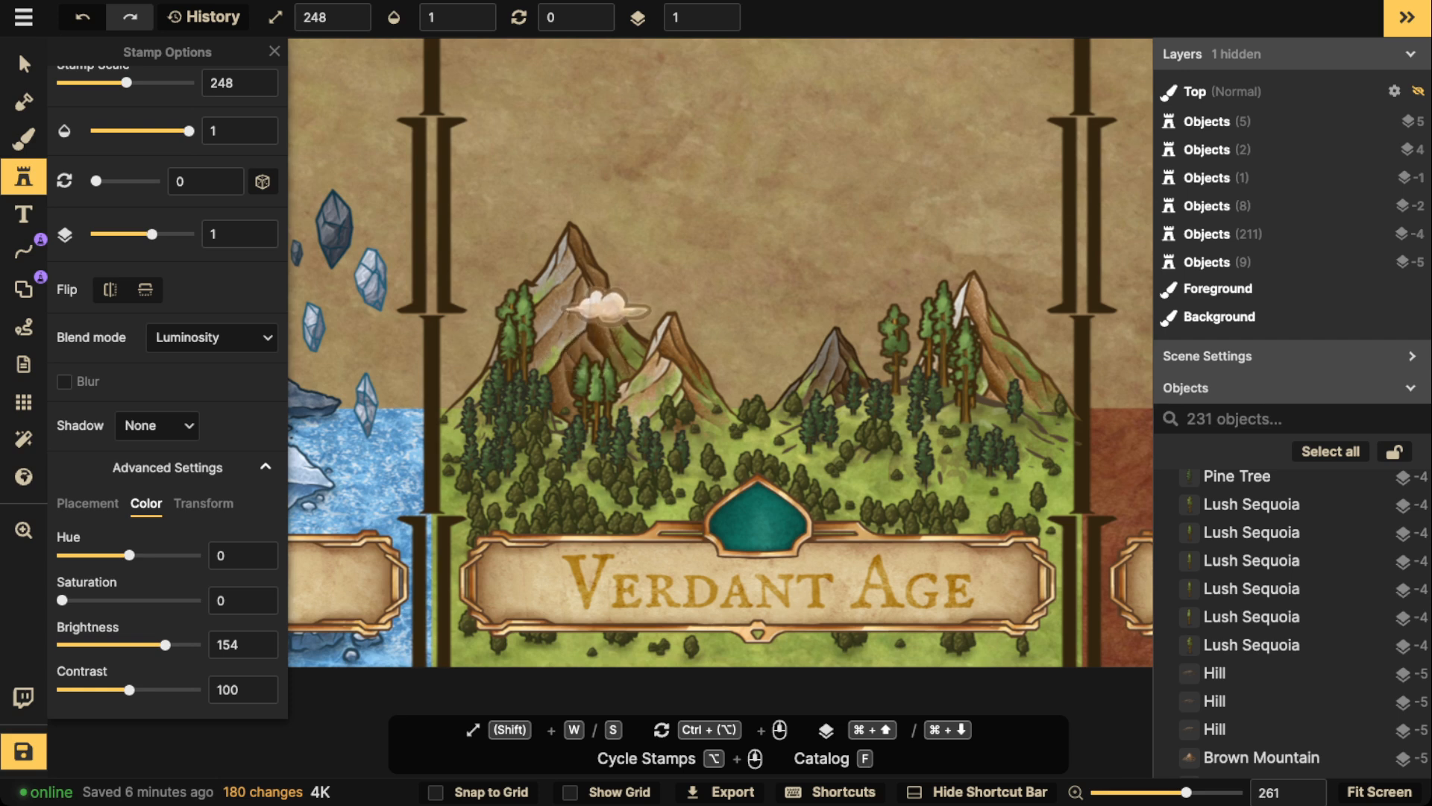
key("s")
key("s")
left_click(605, 299)
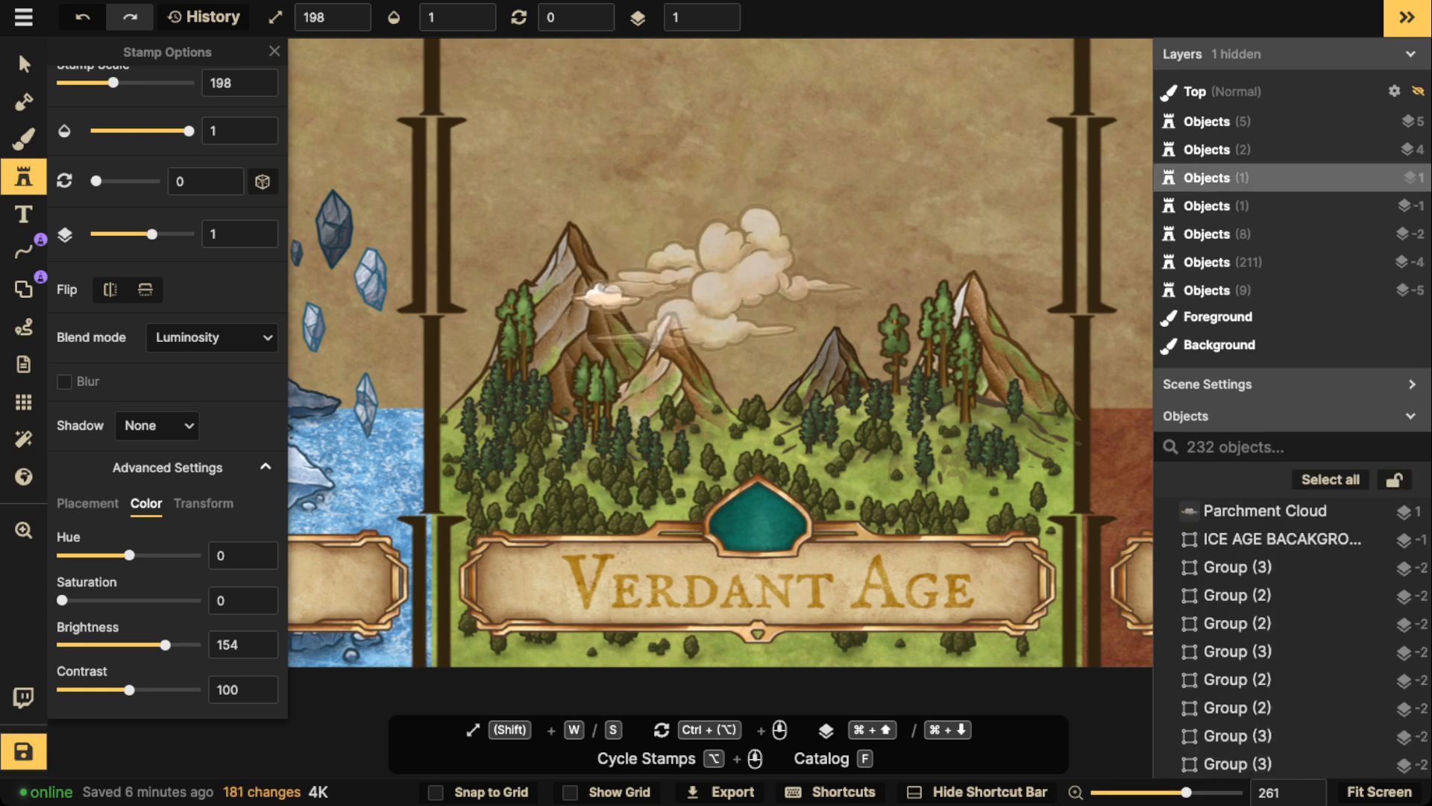
left_click(746, 314)
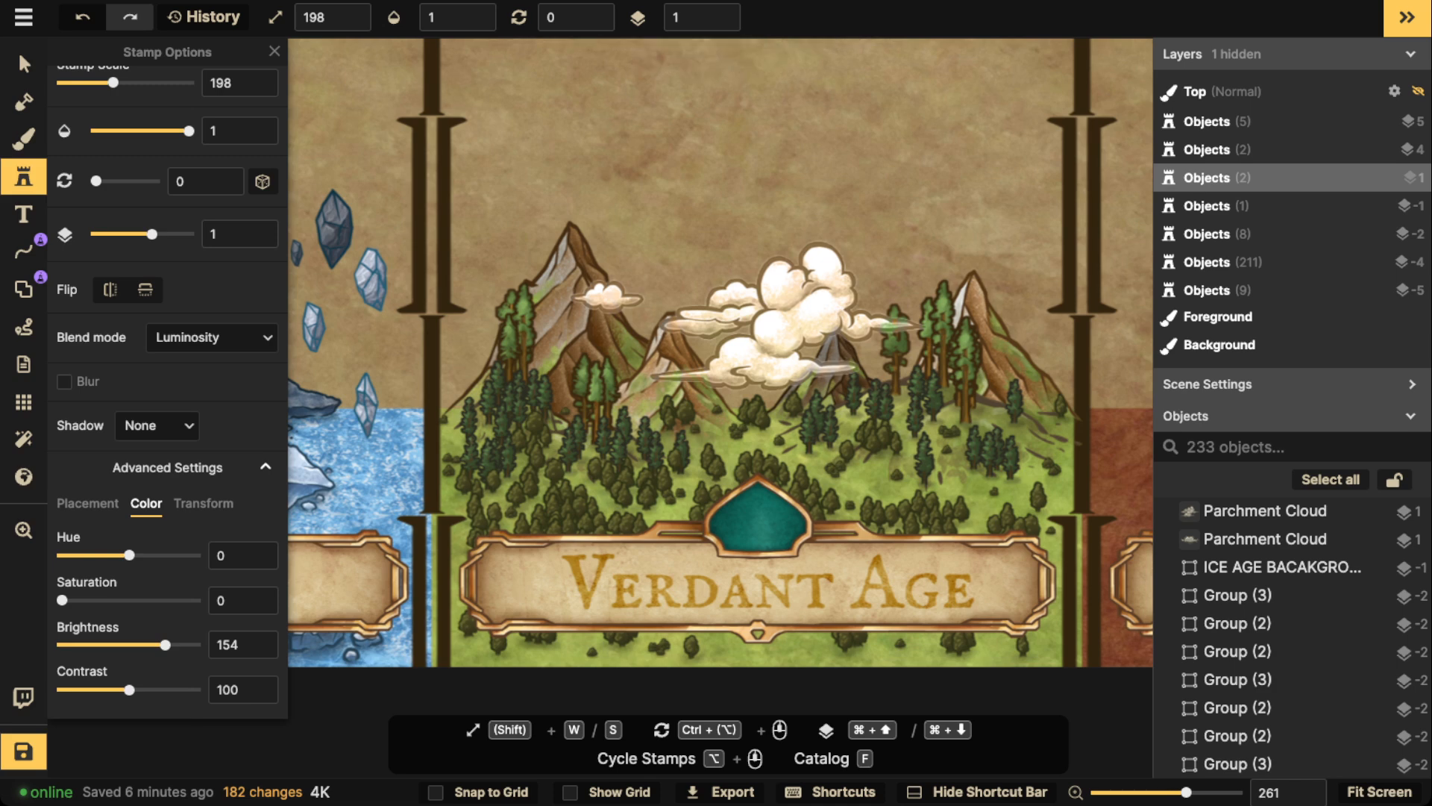
Stamp a large cloud on layer -5 behind the right mountains, set its brightness to 100 and nudge it down.
key("super+Down")
key("super+Down")
key("super+Down")
key("super+Down")
left_click(862, 247)
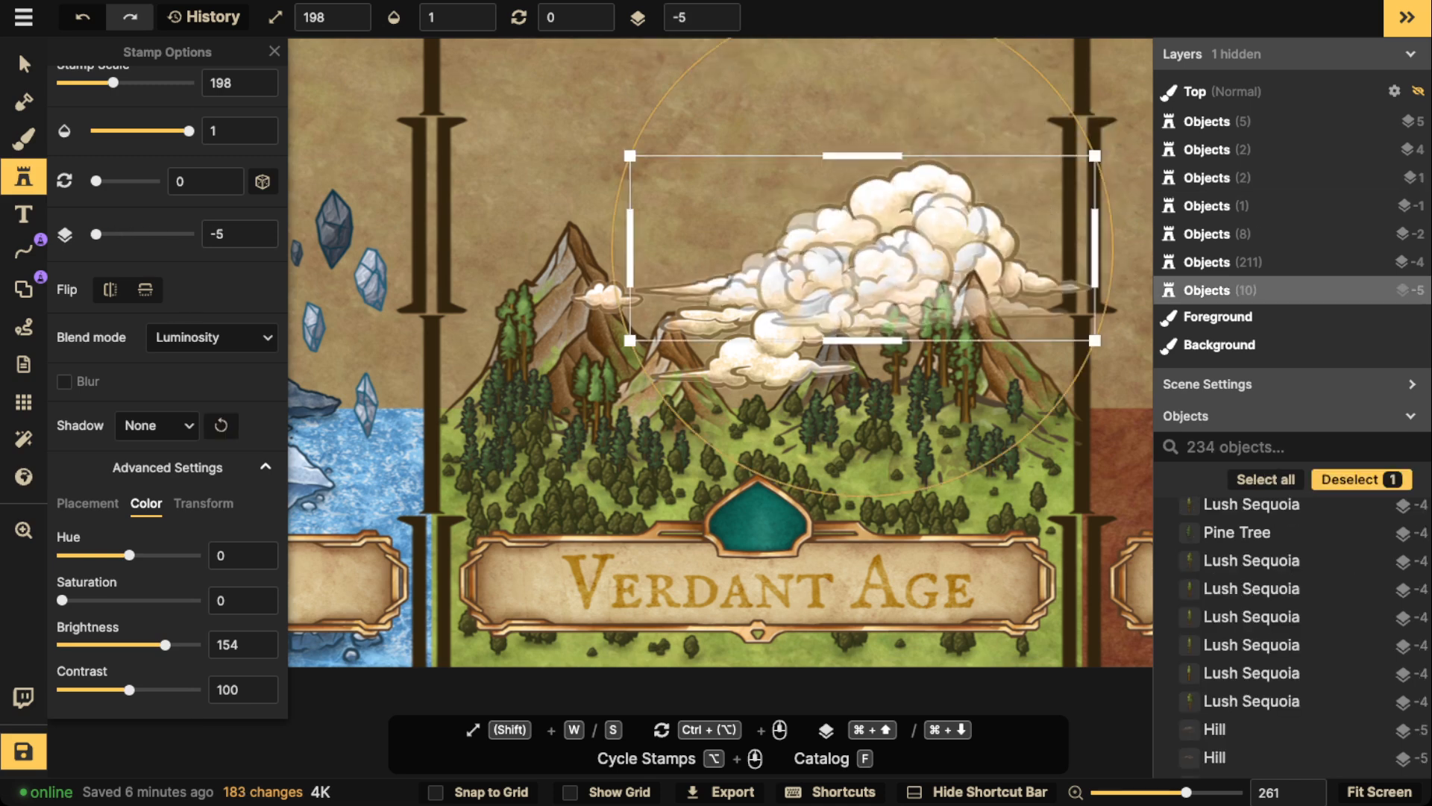
left_click(24, 63)
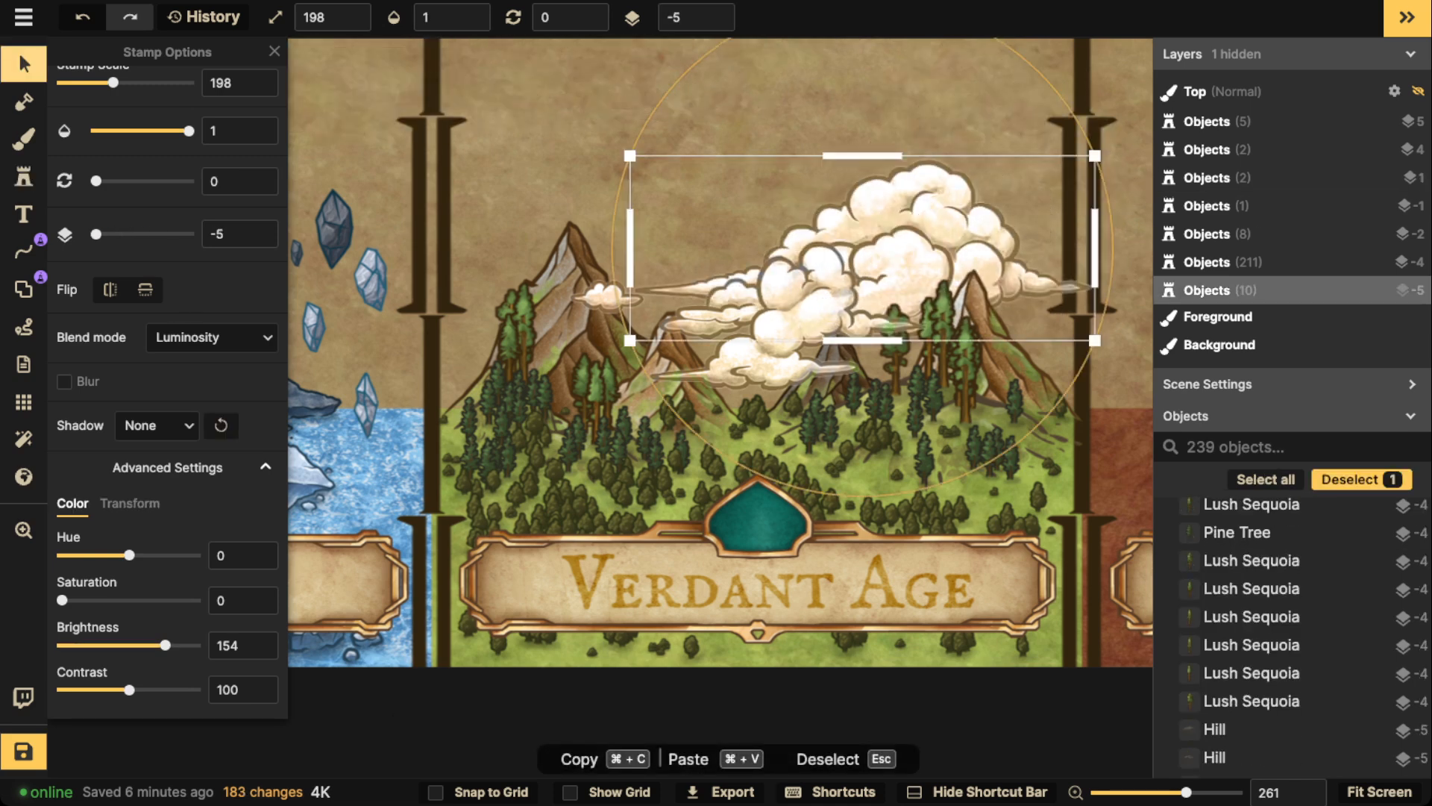
left_click(129, 644)
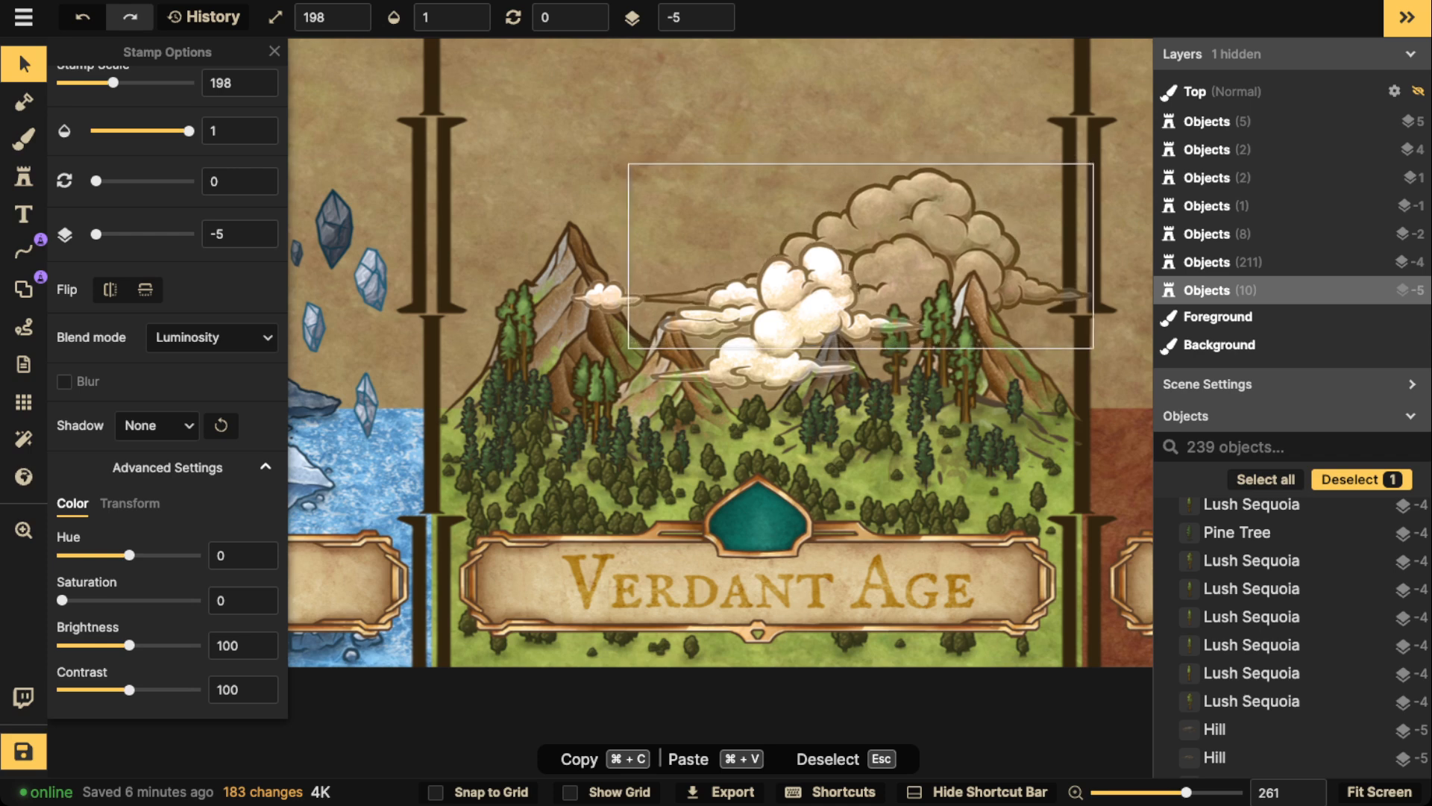
Select all three Verdant Age clouds and change their blend mode from Luminosity to Normal.
left_click(212, 337)
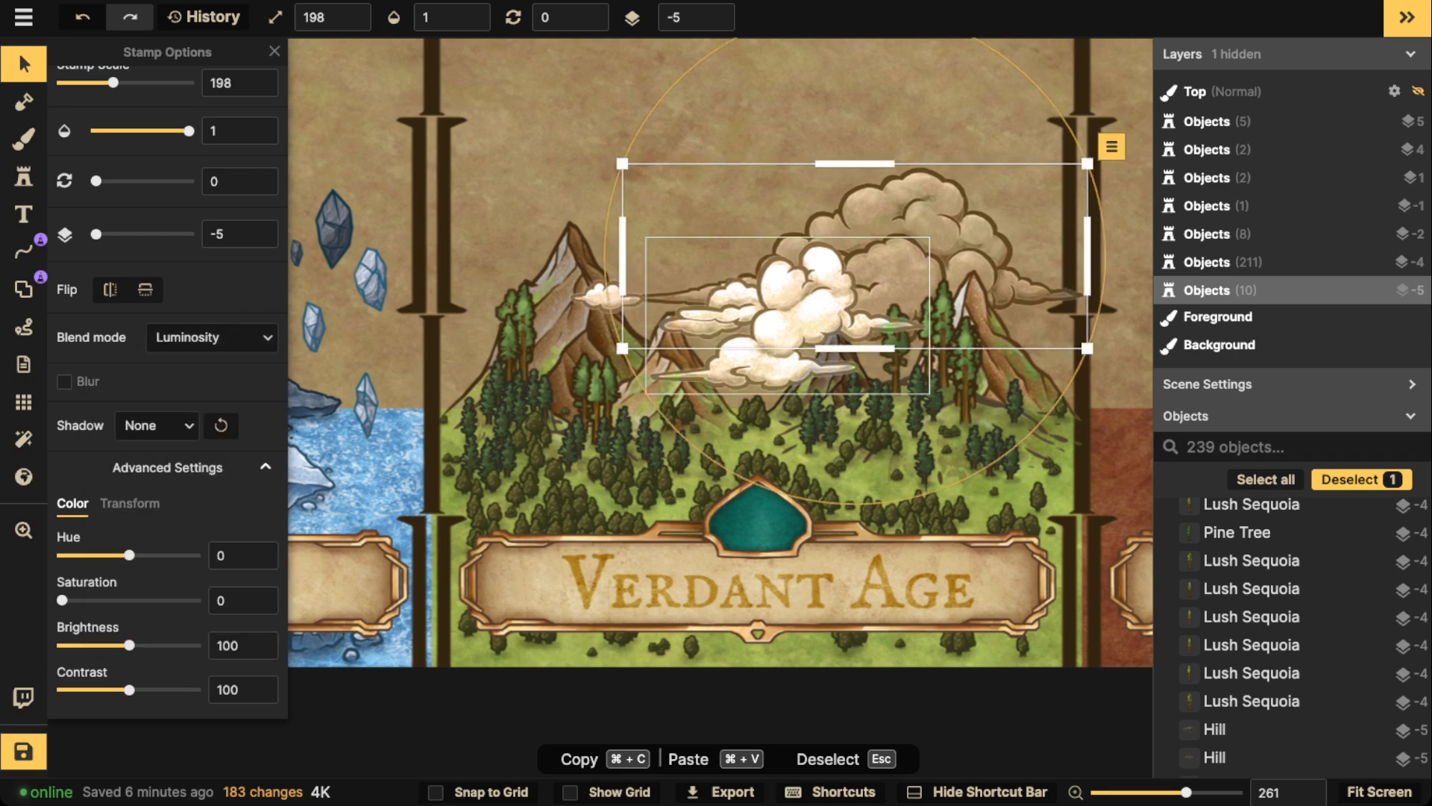
left_click(795, 314, "shift")
left_click(606, 296, "shift")
left_click(212, 337)
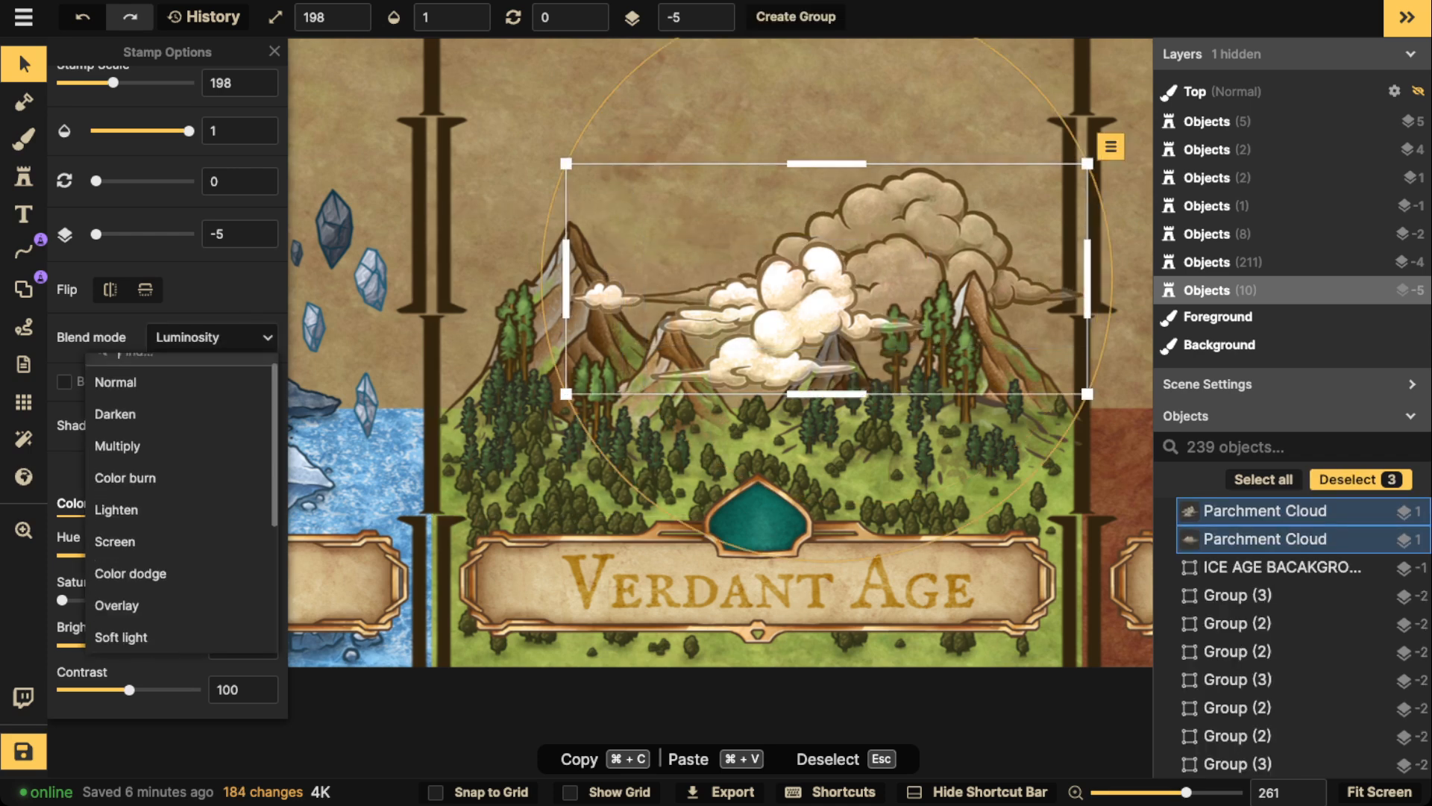
scroll(180, 381, "up", 4)
left_click(181, 398)
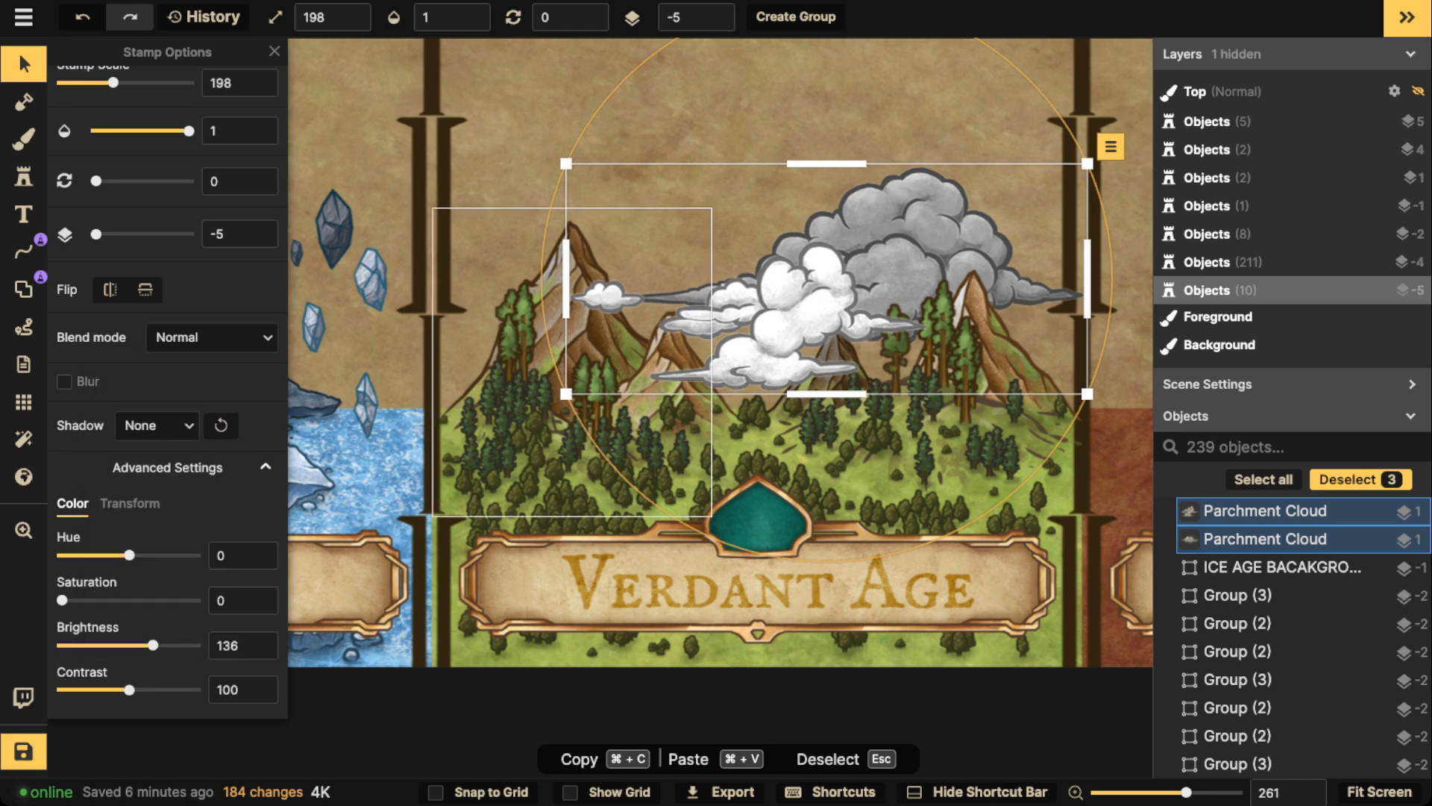
Shrink the large grey cloud to scale 148, move it toward the right peak, and nudge the two white clouds upward.
key("Escape")
left_click(895, 224)
left_click_drag(1086, 163, 1030, 205)
left_click_drag(918, 253, 943, 247)
key("Escape")
left_click_drag(784, 321, 779, 316)
left_click_drag(607, 296, 609, 275)
left_click(925, 246)
Stamp another cloud at scale 148 on layer -5 behind the left peak, set its blend mode to Normal and shift it right.
left_click(23, 176)
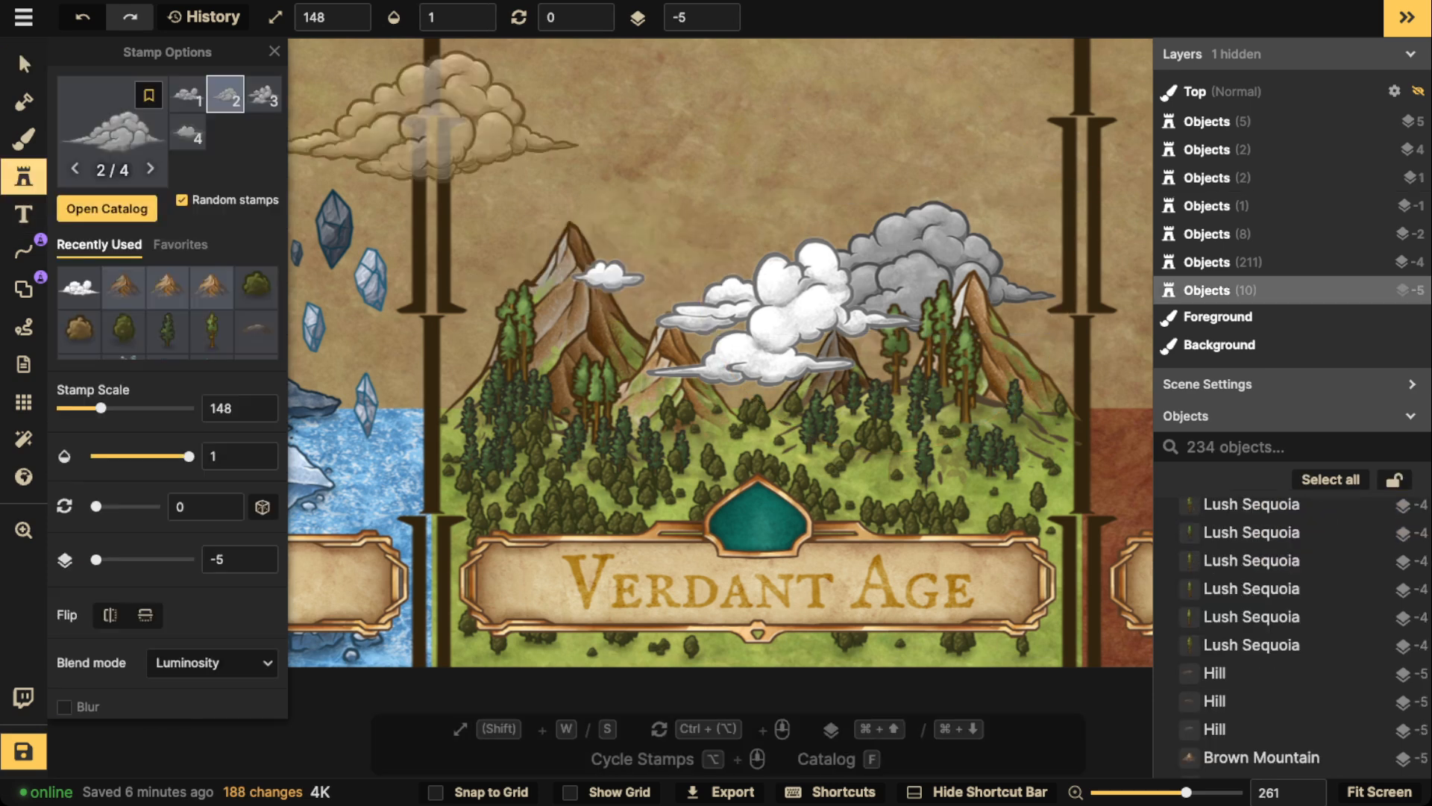
scroll(478, 126, "up", 1)
left_click(589, 259)
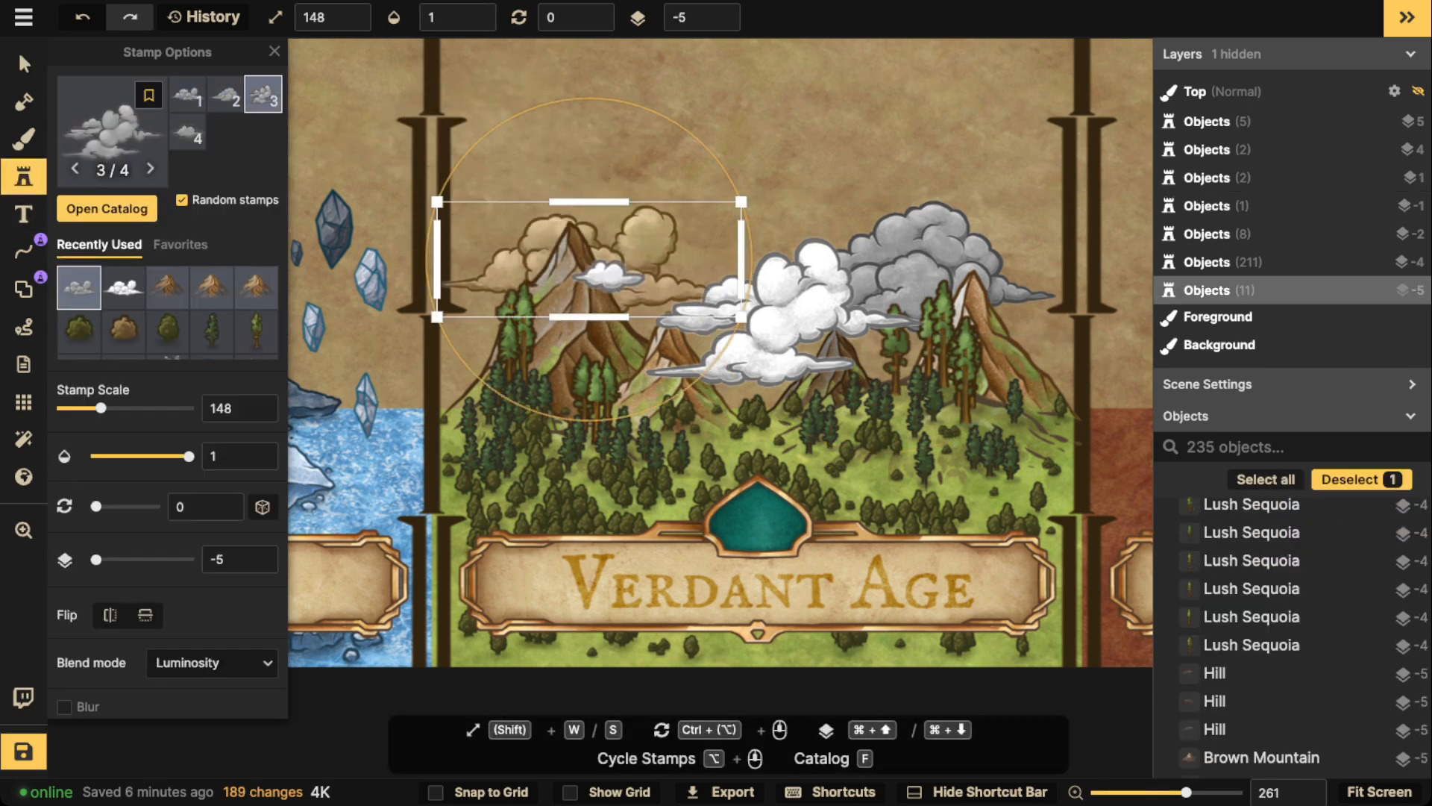
left_click(23, 64)
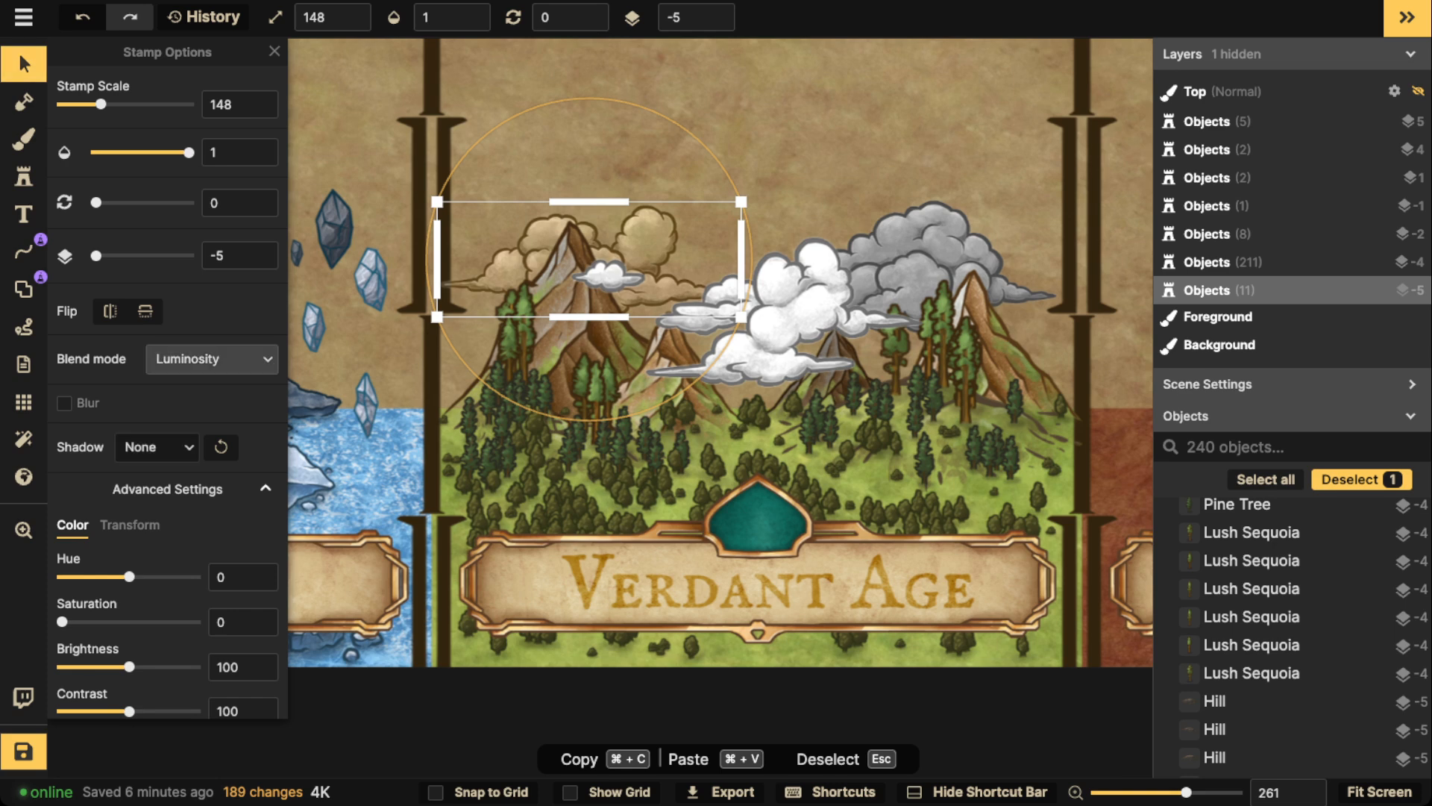
left_click(212, 359)
scroll(149, 485, "up", 5)
left_click(119, 418)
mouse_move(589, 259)
left_mouse_down()
mouse_move(596, 271)
mouse_move(614, 258)
left_mouse_up()
key("Escape")
Search the Fantasy World stamp catalog for TREE and pick the World Tree from Points of Interest.
scroll(748, 281, "down", 8)
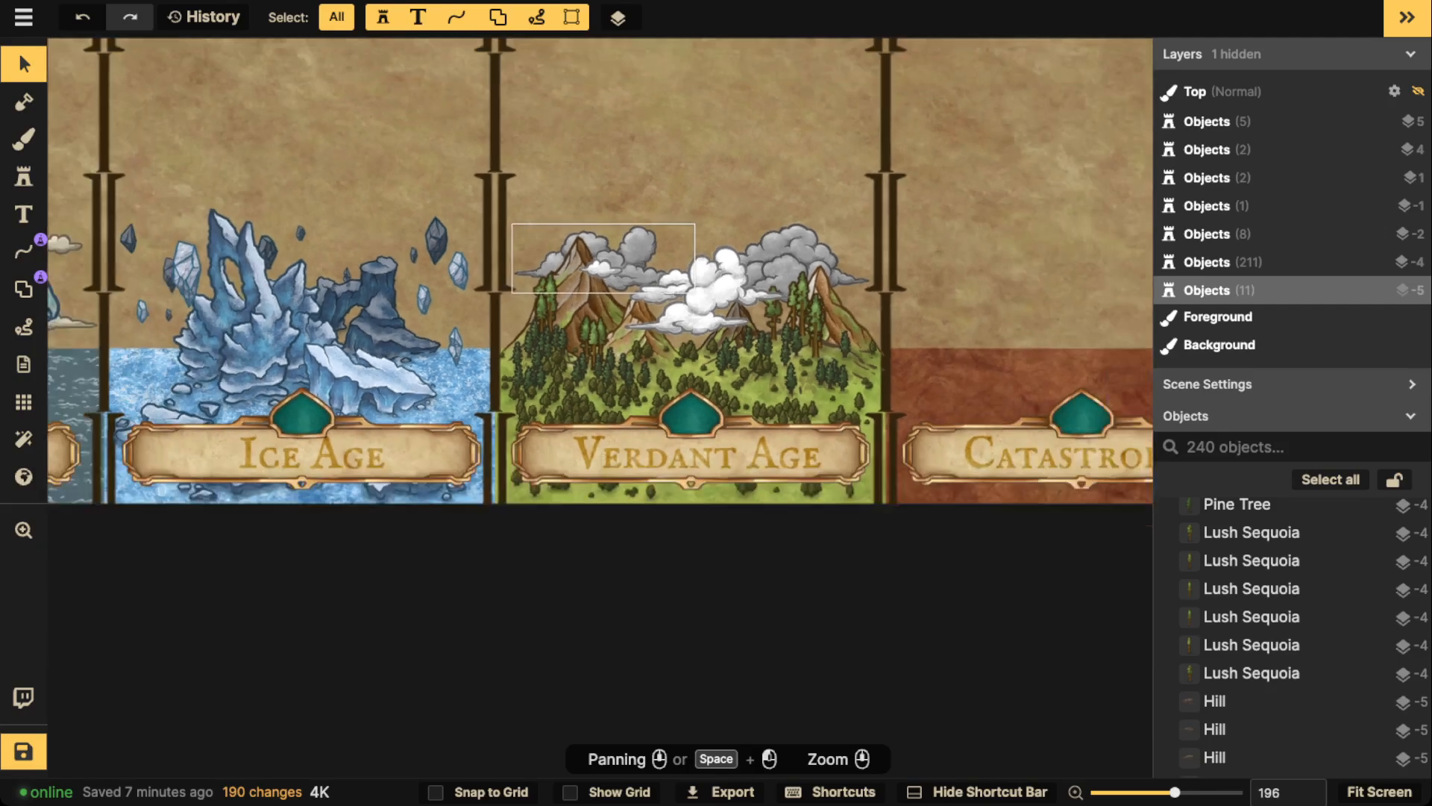
left_click_drag(747, 281, 653, 464)
left_click(23, 176)
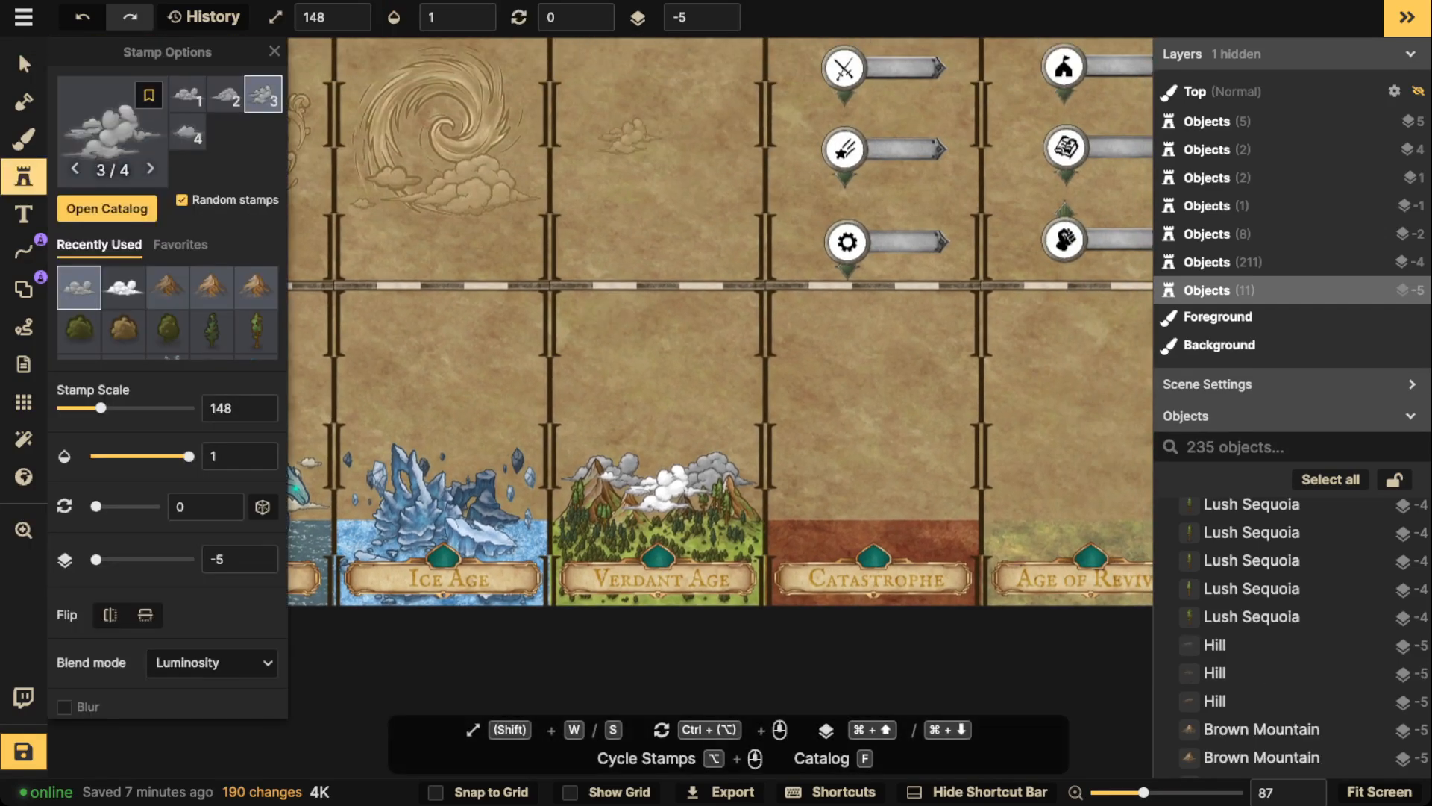
left_click(112, 133)
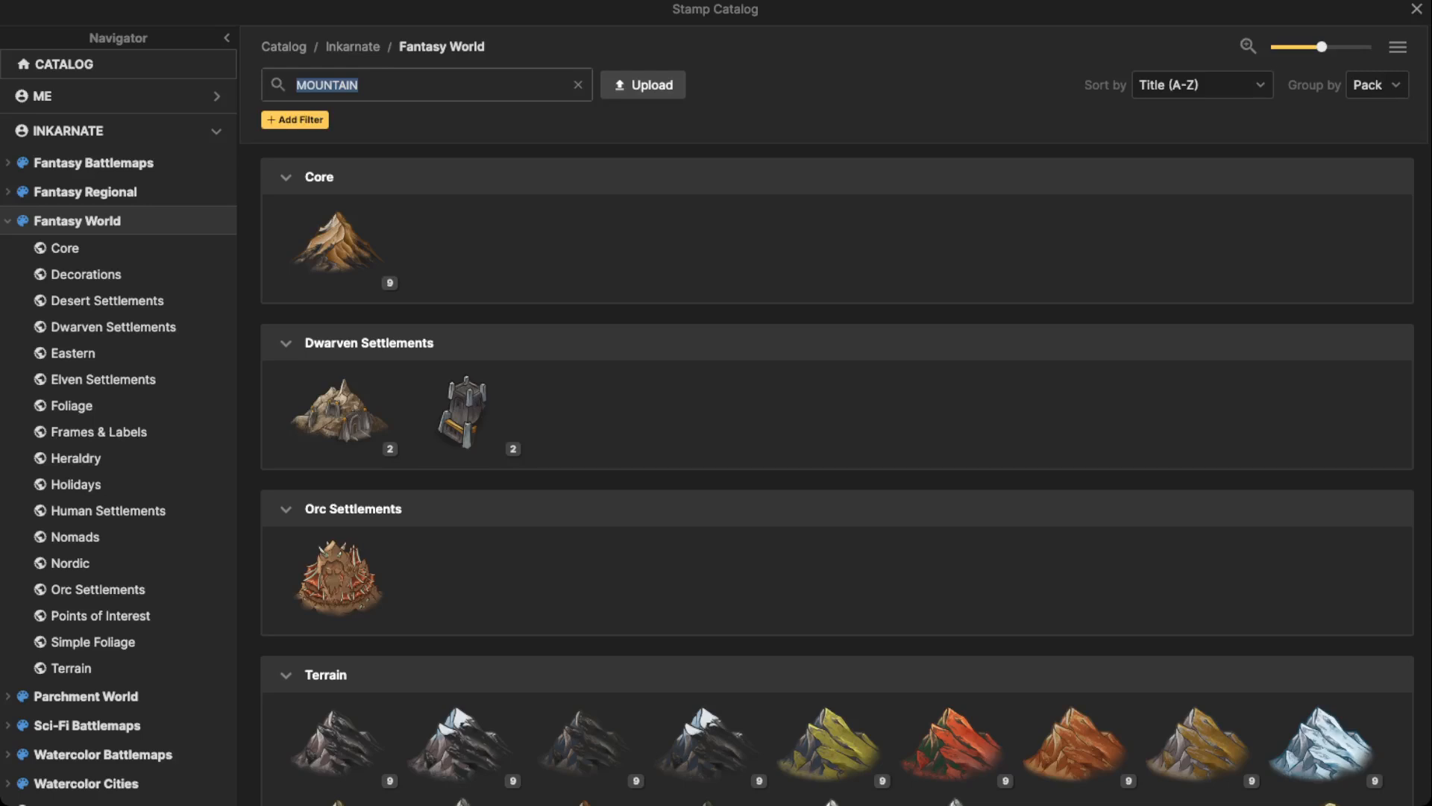
type("TREE")
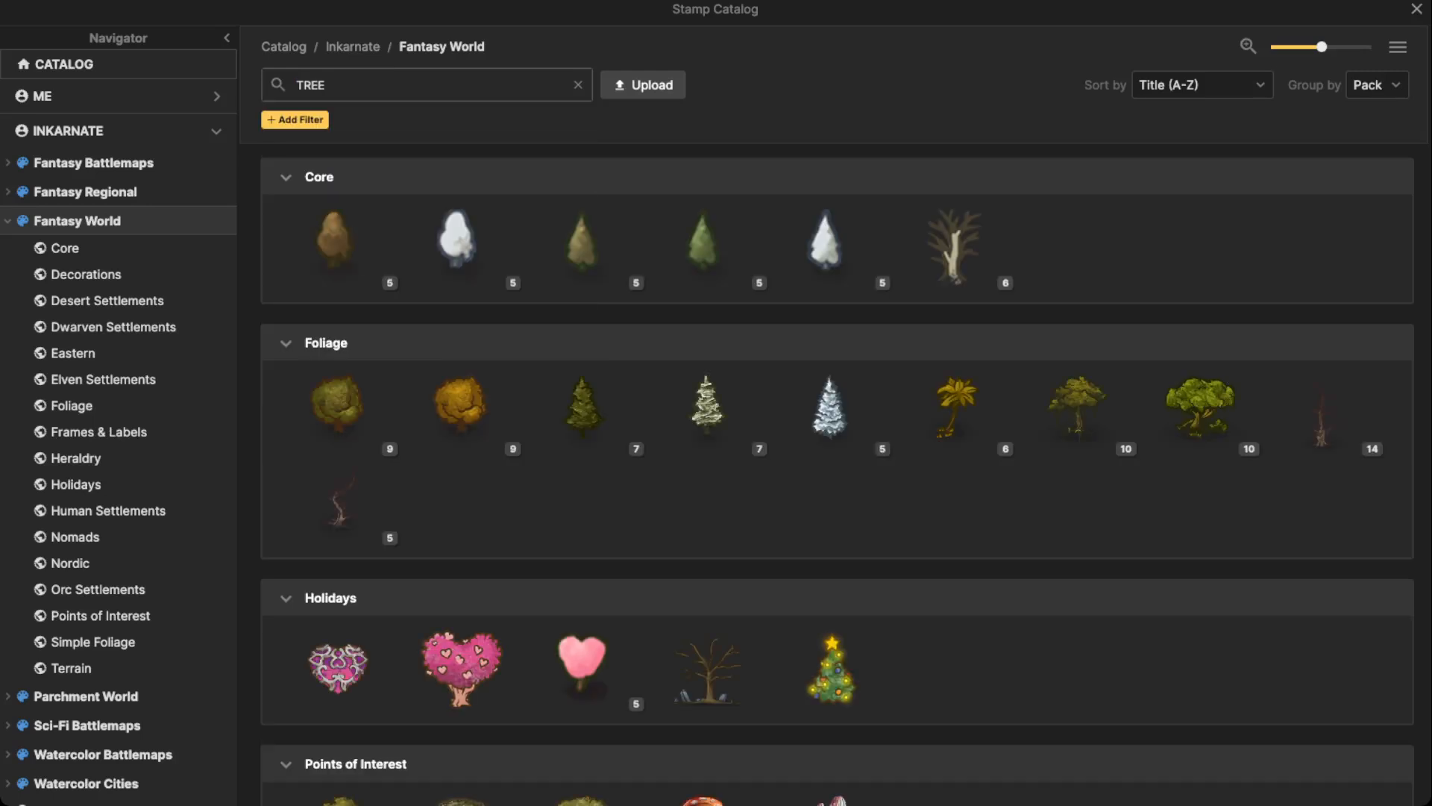
scroll(463, 462, "down", 7)
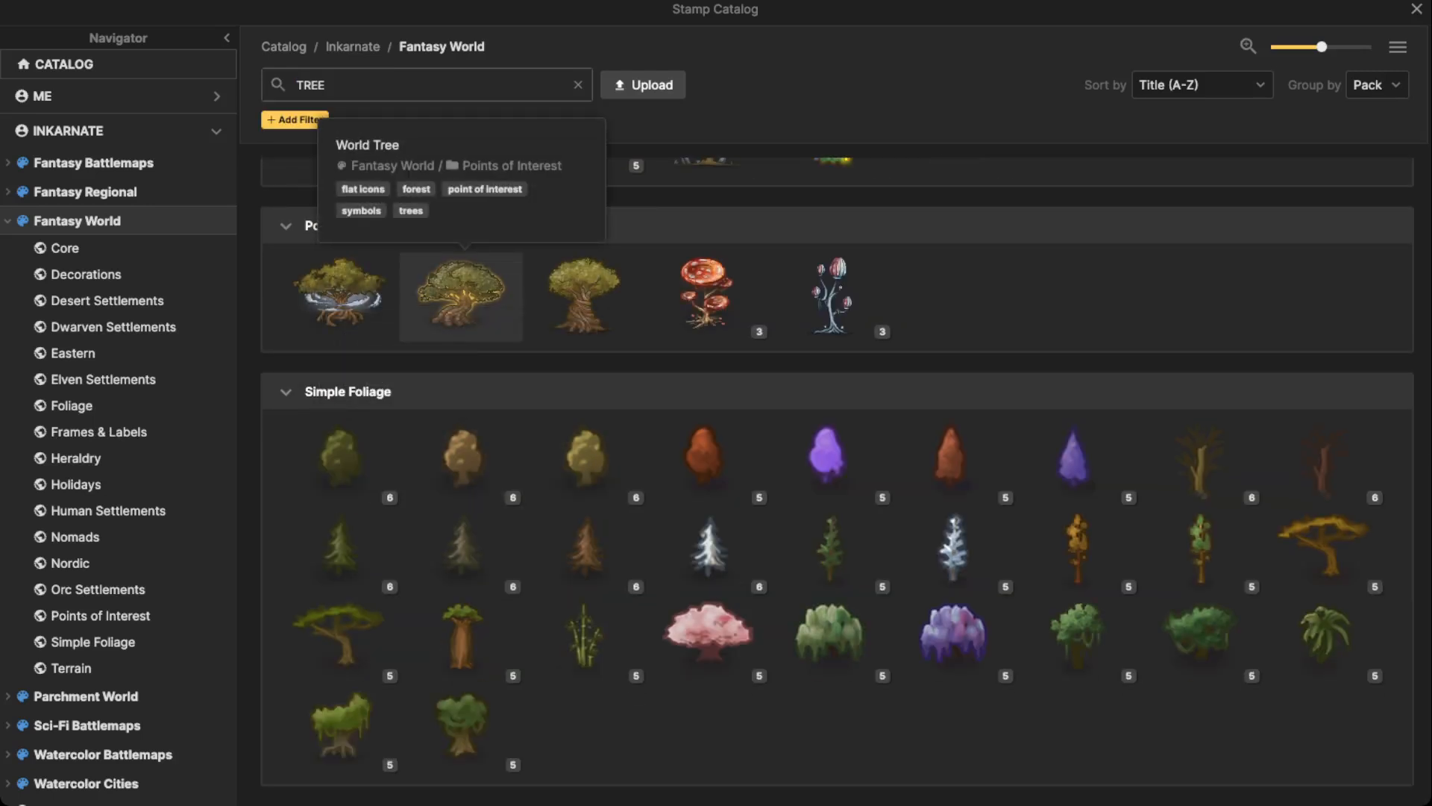
left_click(461, 297)
Enlarge the World Tree stamp to scale 348 and place it on layer -5 in the upper half of the Verdant Age column.
key("w")
key("w")
key("w")
key("w")
key("w")
key("w")
key("w")
key("w")
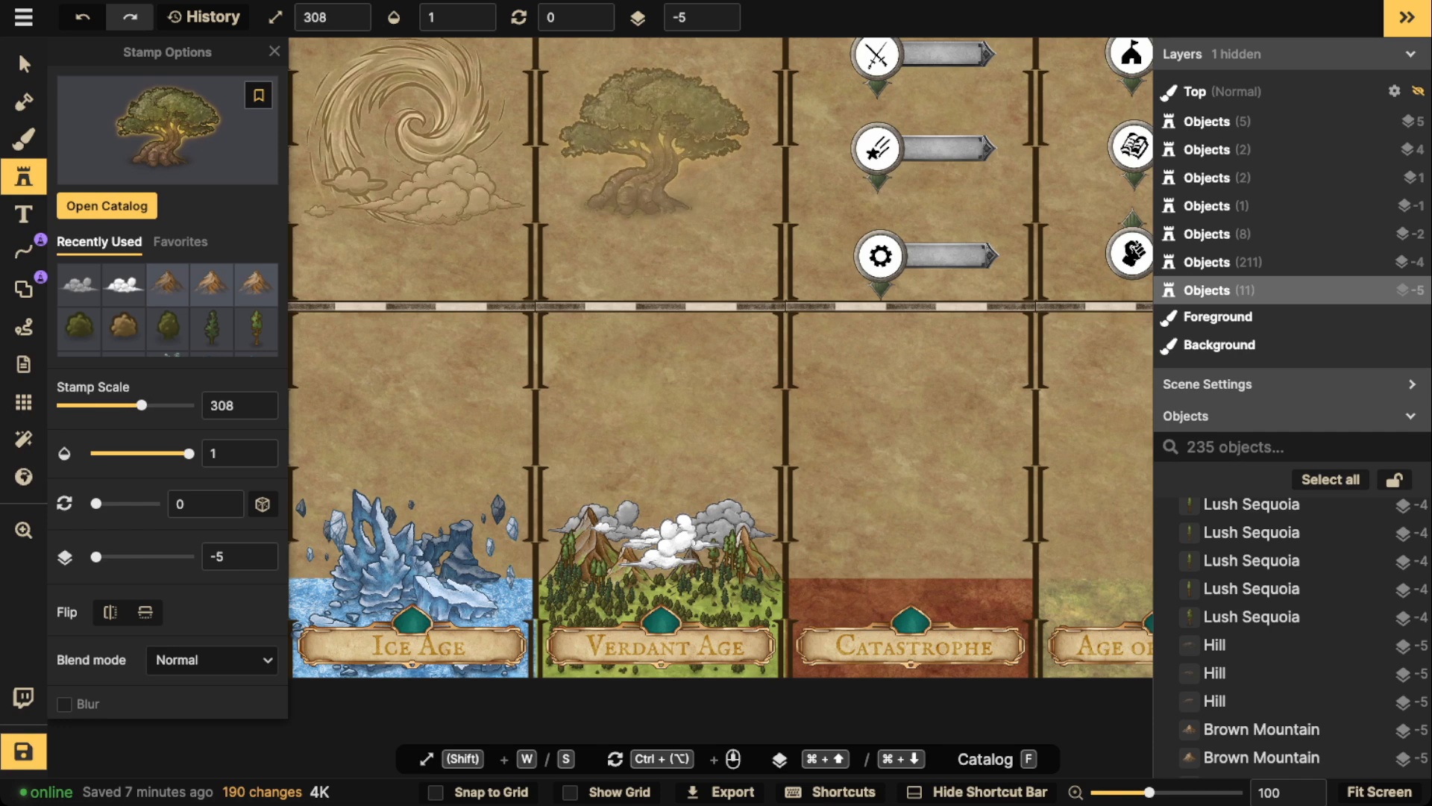
scroll(661, 138, "up", 3)
key("w")
key("w")
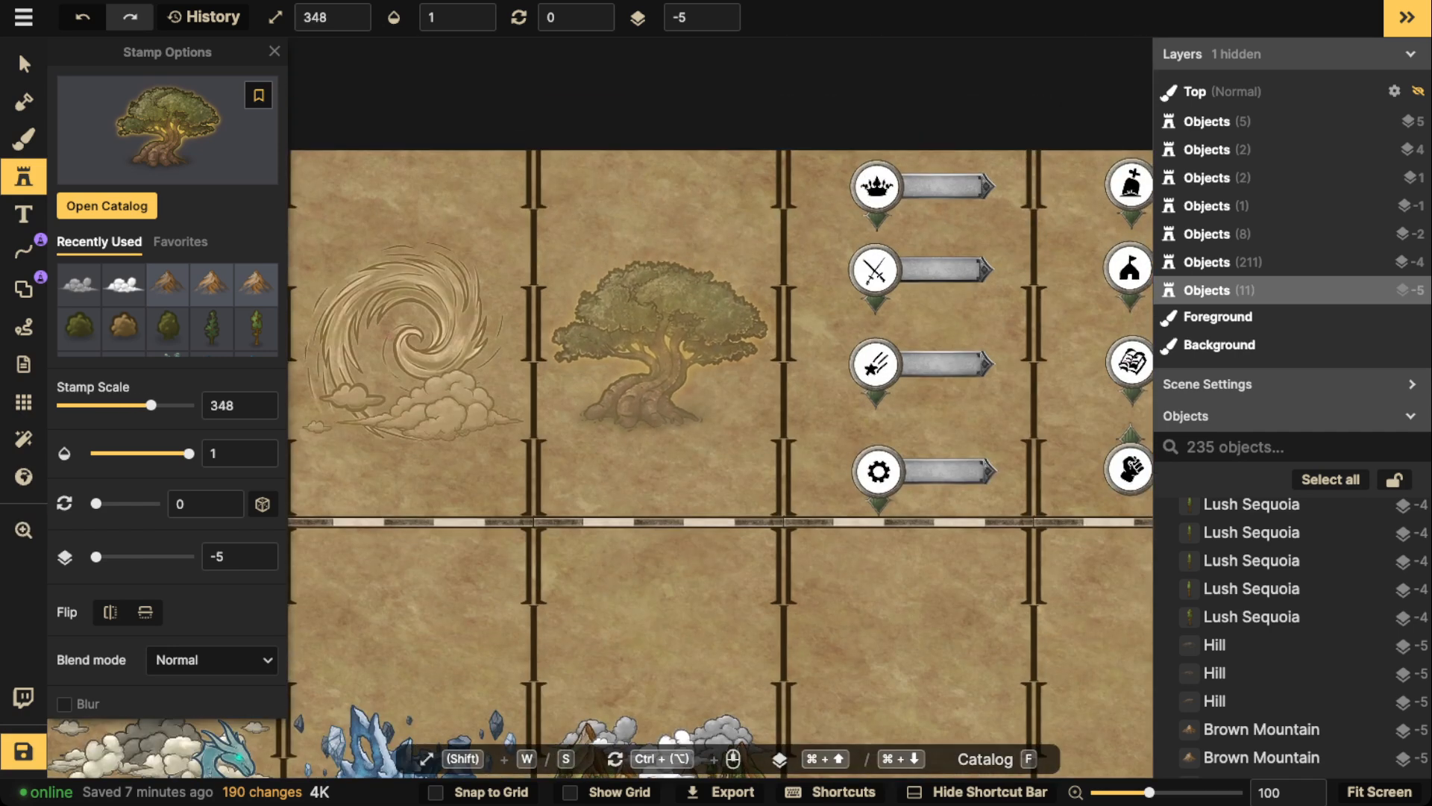
left_click(658, 351)
Give the World Tree the Luminosity blend mode, raise its brightness slightly above 137, lower its contrast to 59 and nudge it into place.
left_click(24, 65)
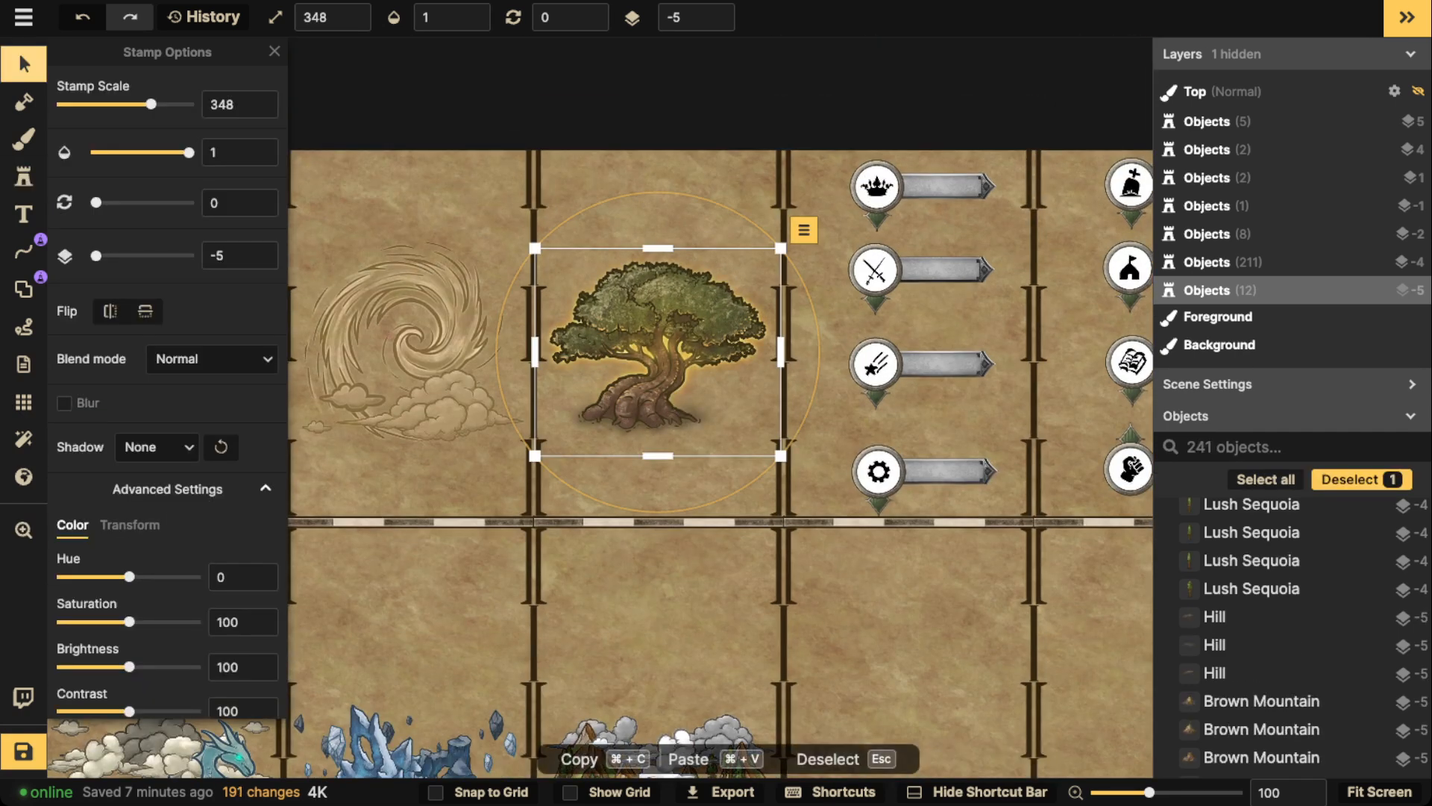
left_click(212, 359)
scroll(149, 537, "down", 5)
left_click(144, 656)
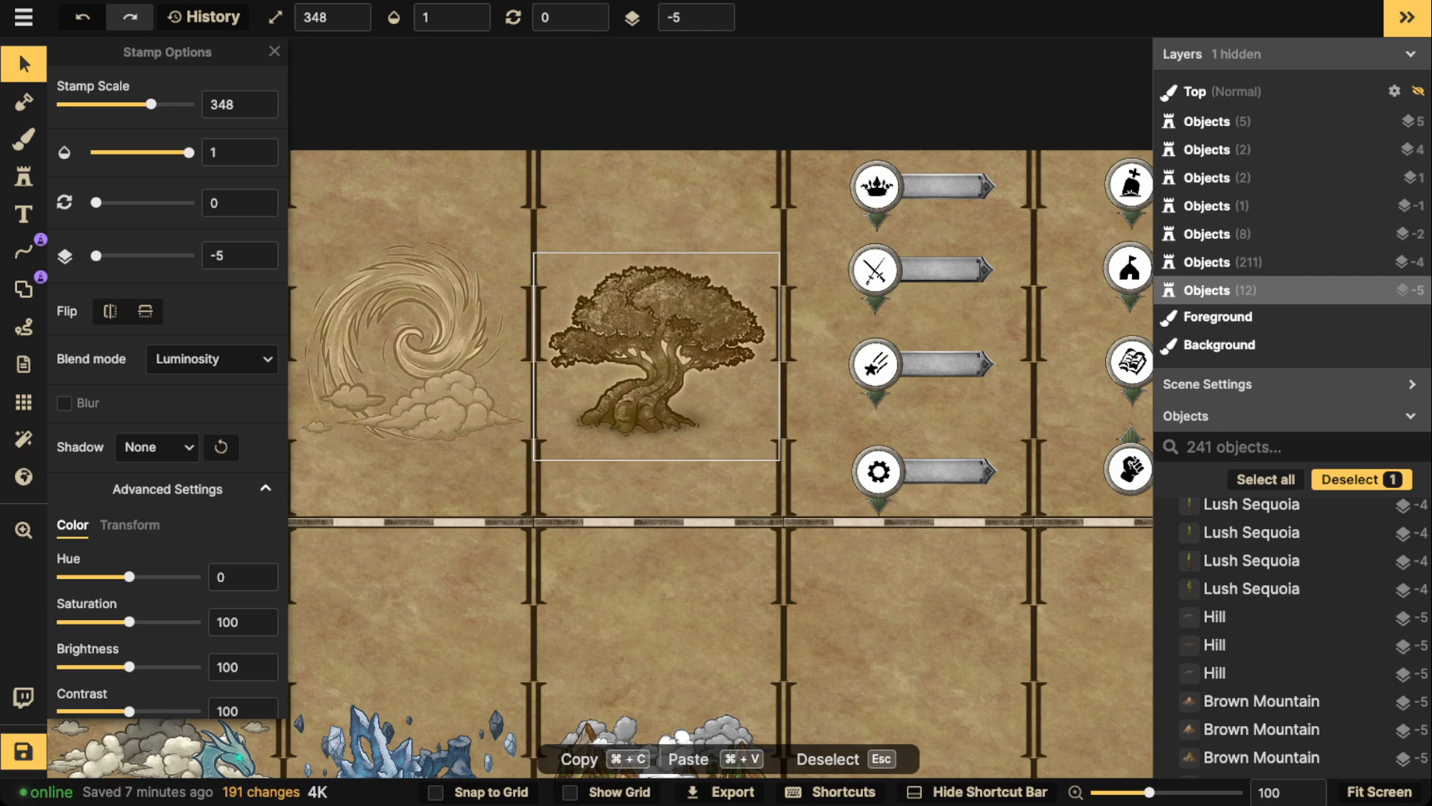
left_click_drag(129, 666, 101, 711)
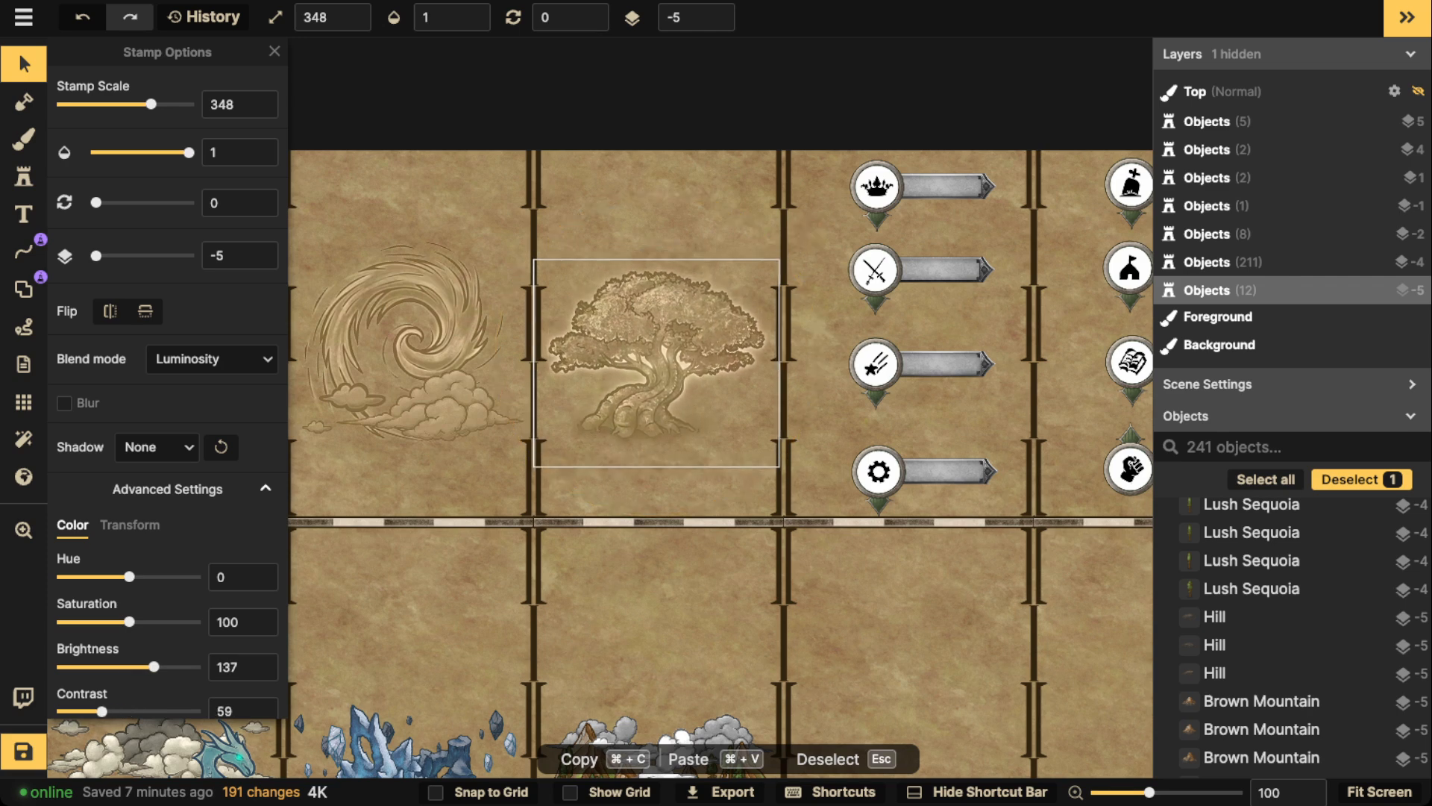
left_click_drag(153, 667, 159, 666)
left_click_drag(643, 289, 643, 286)
key("Escape")
Group all Verdant Age scenery and the World Tree as VERDANT AGE BACKGROUND and save the map.
scroll(643, 286, "down", 2)
scroll(606, 270, "down", 2)
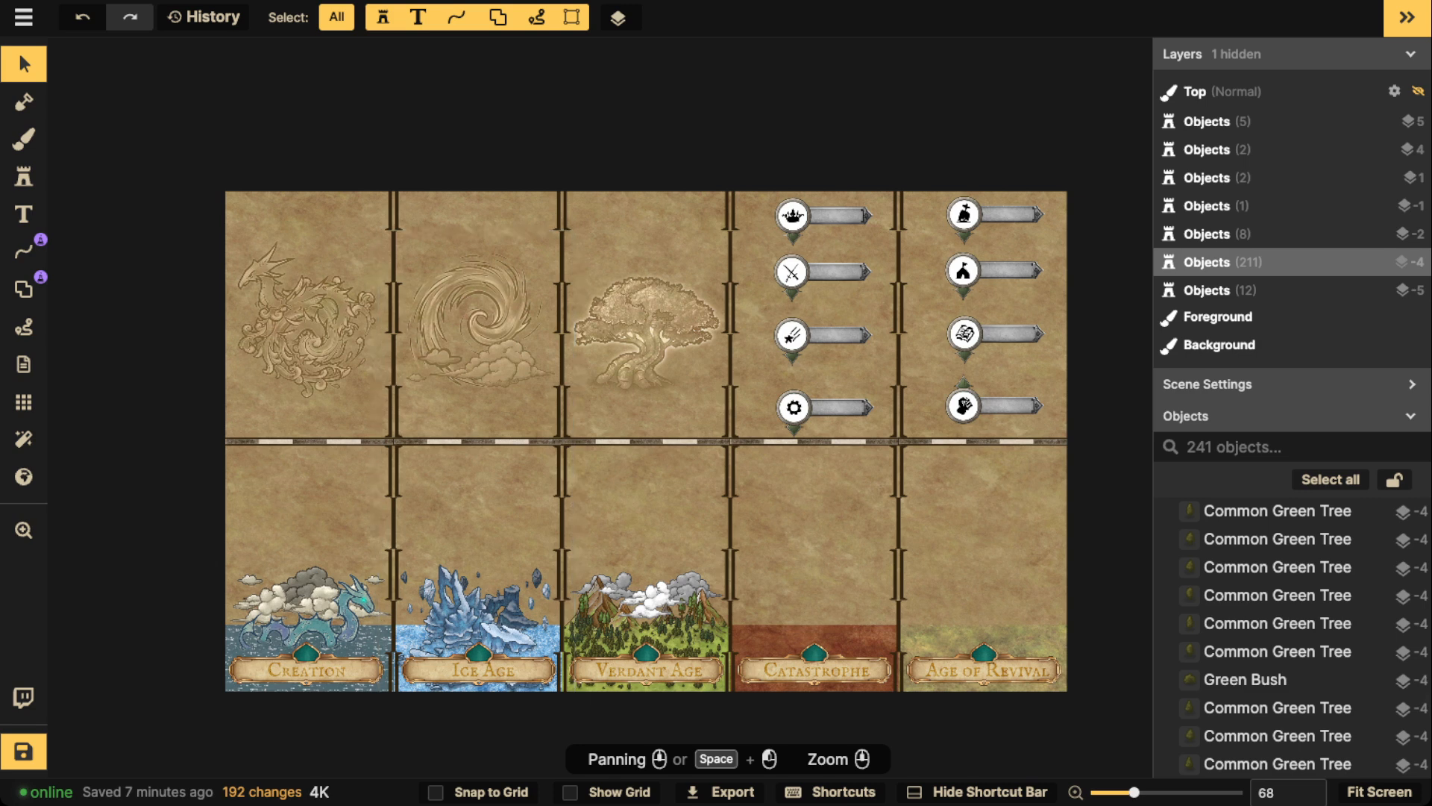
left_click(477, 463)
key("Escape")
left_click_drag(439, 184, 730, 778)
left_click(796, 17)
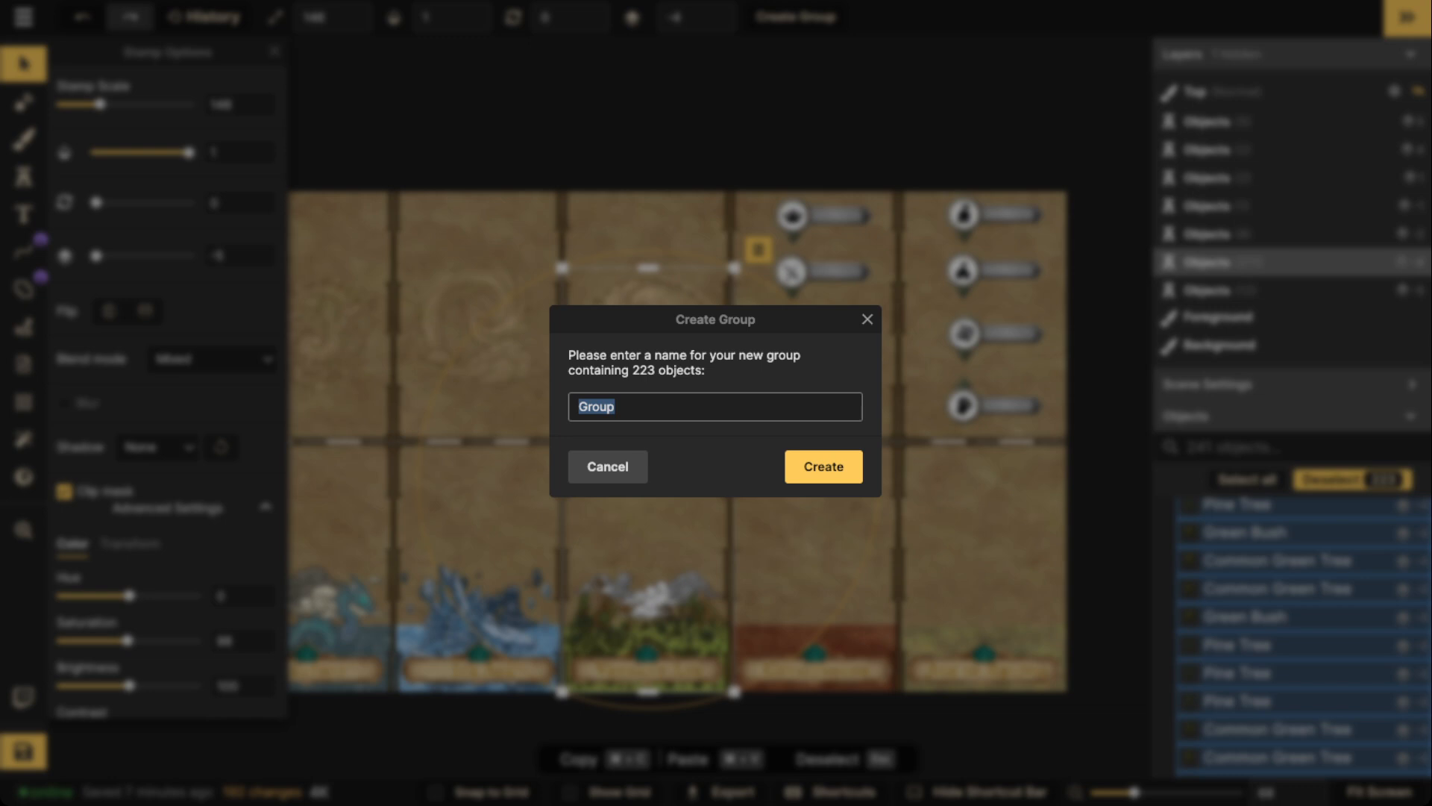
type("VERDANT AGE BACKGROUND")
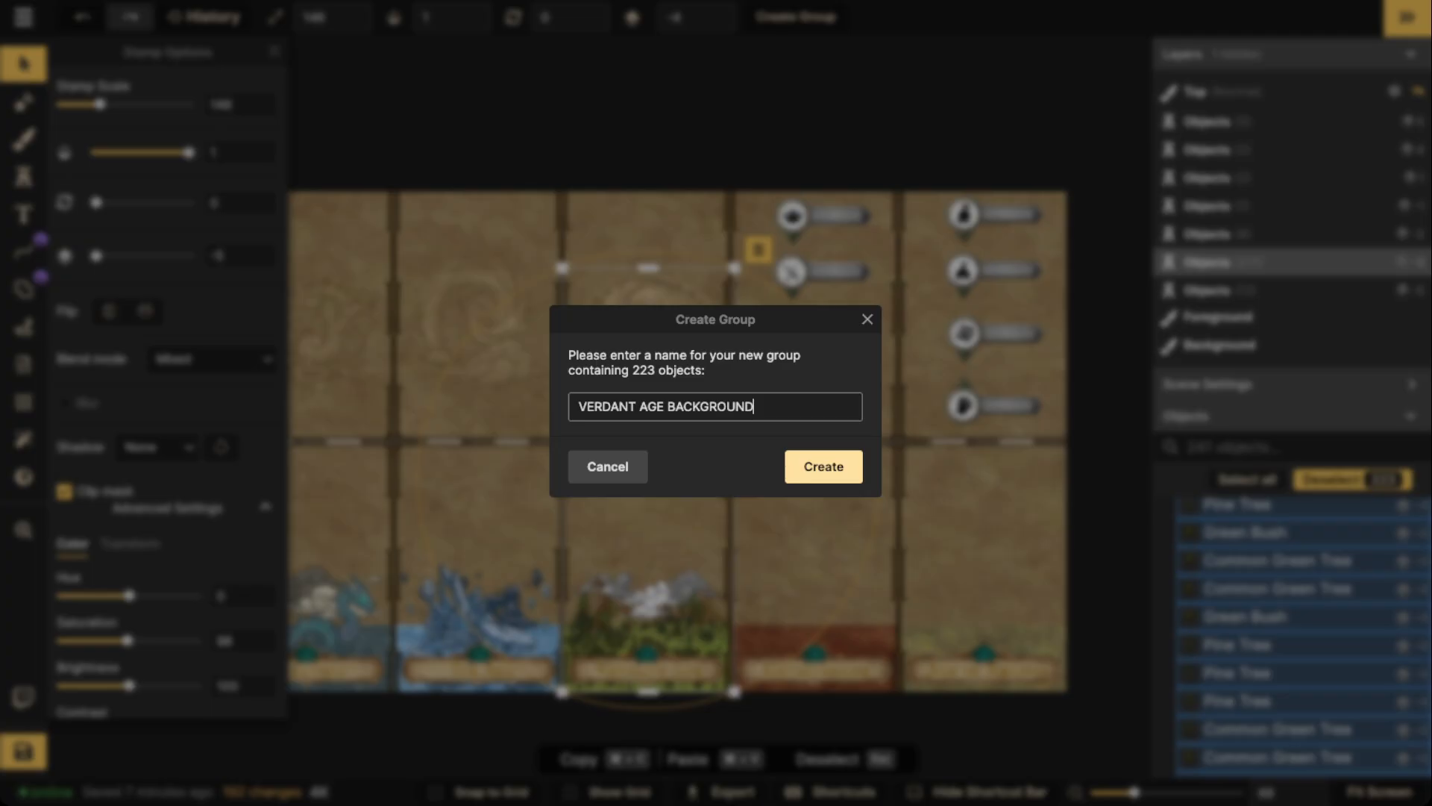
key("Return")
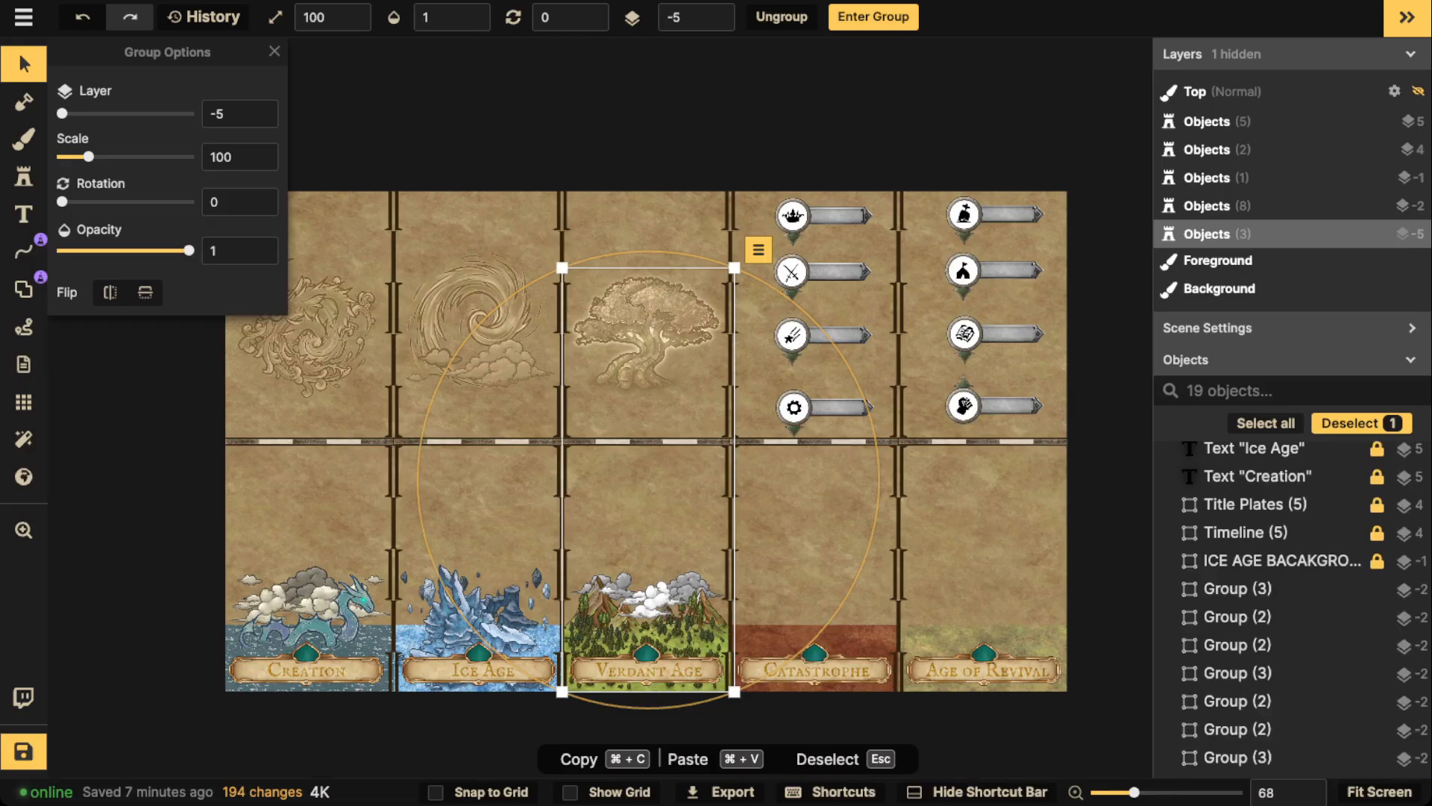
key("Escape")
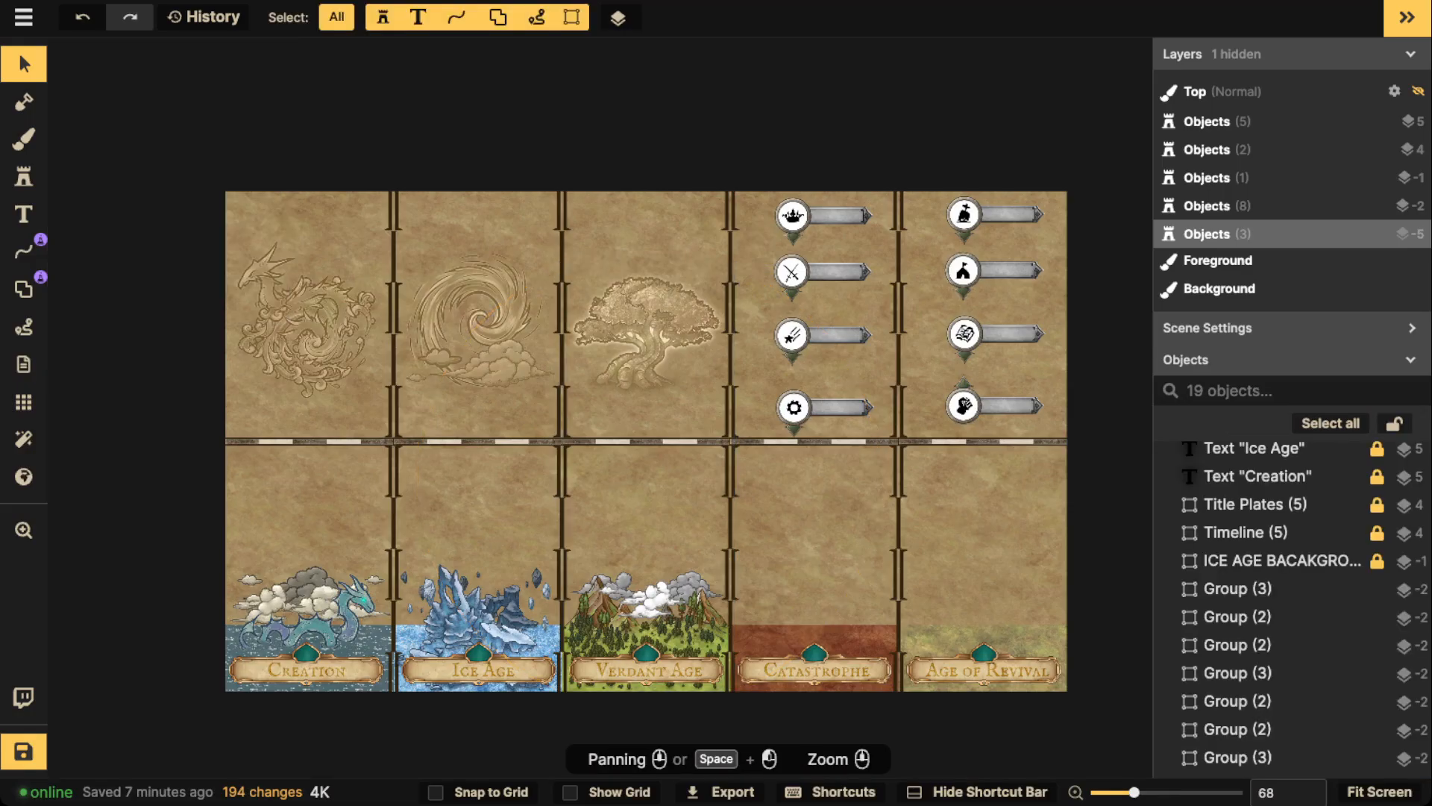
key("ctrl+s")
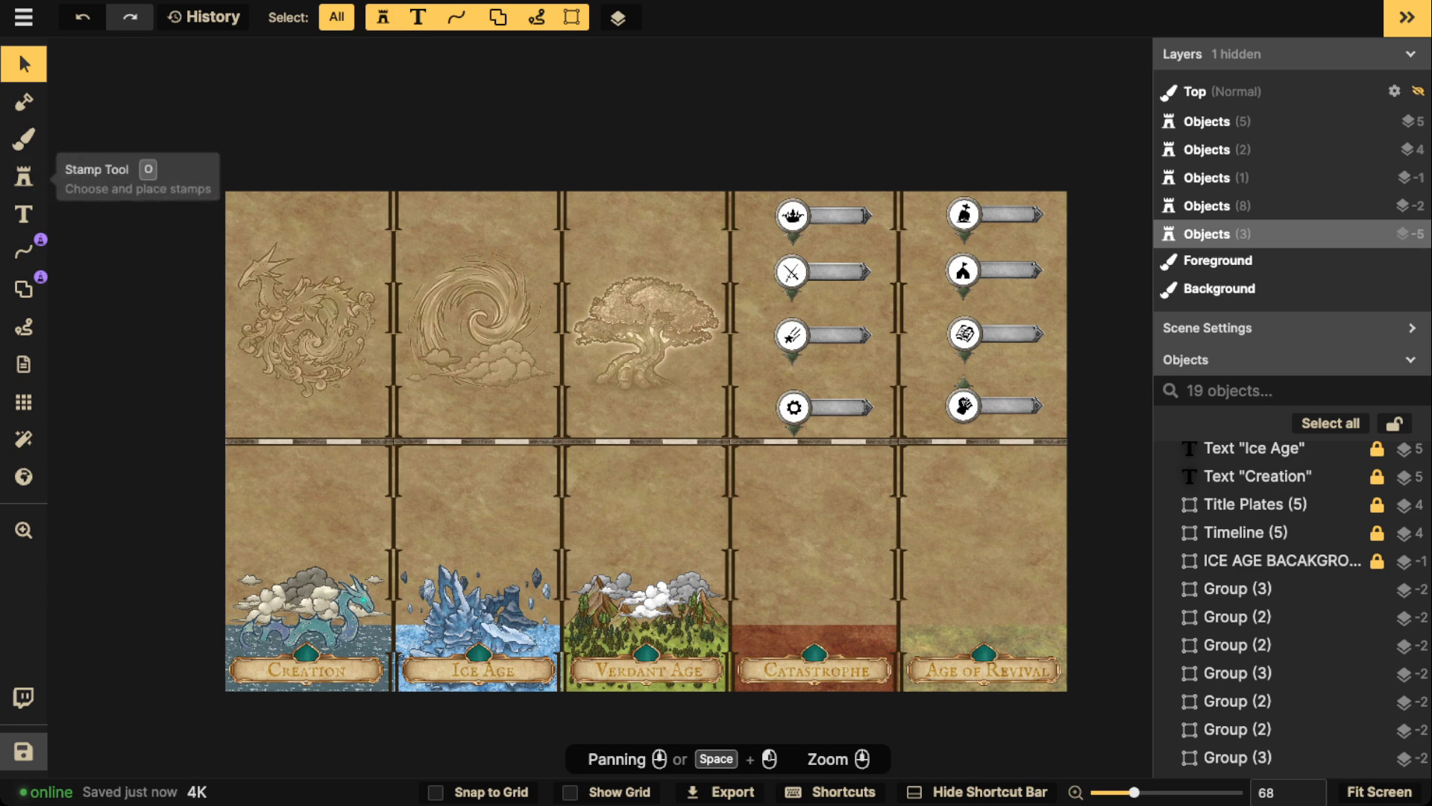
Add a Color Adjustment filter to the map.
left_click(24, 440)
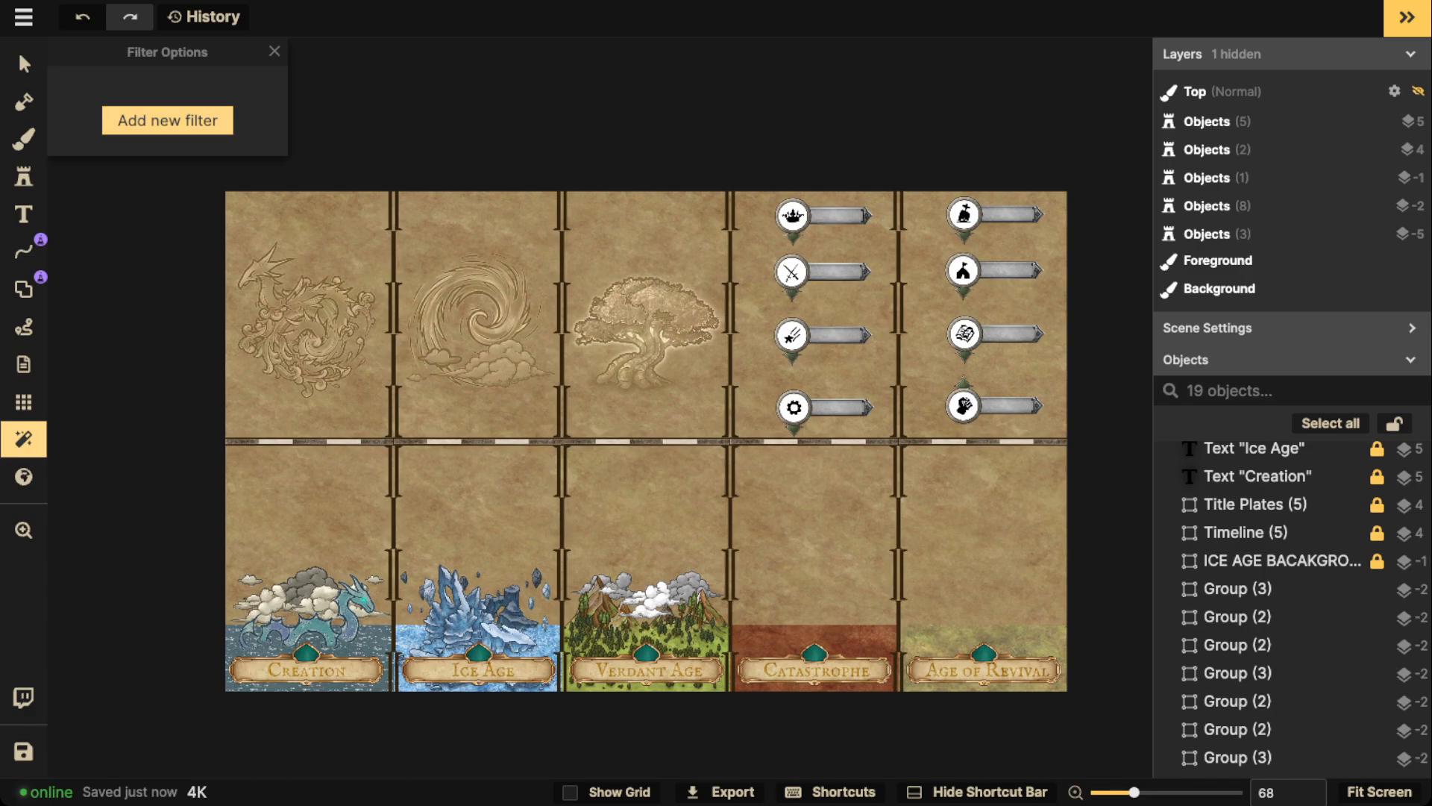
left_click(167, 121)
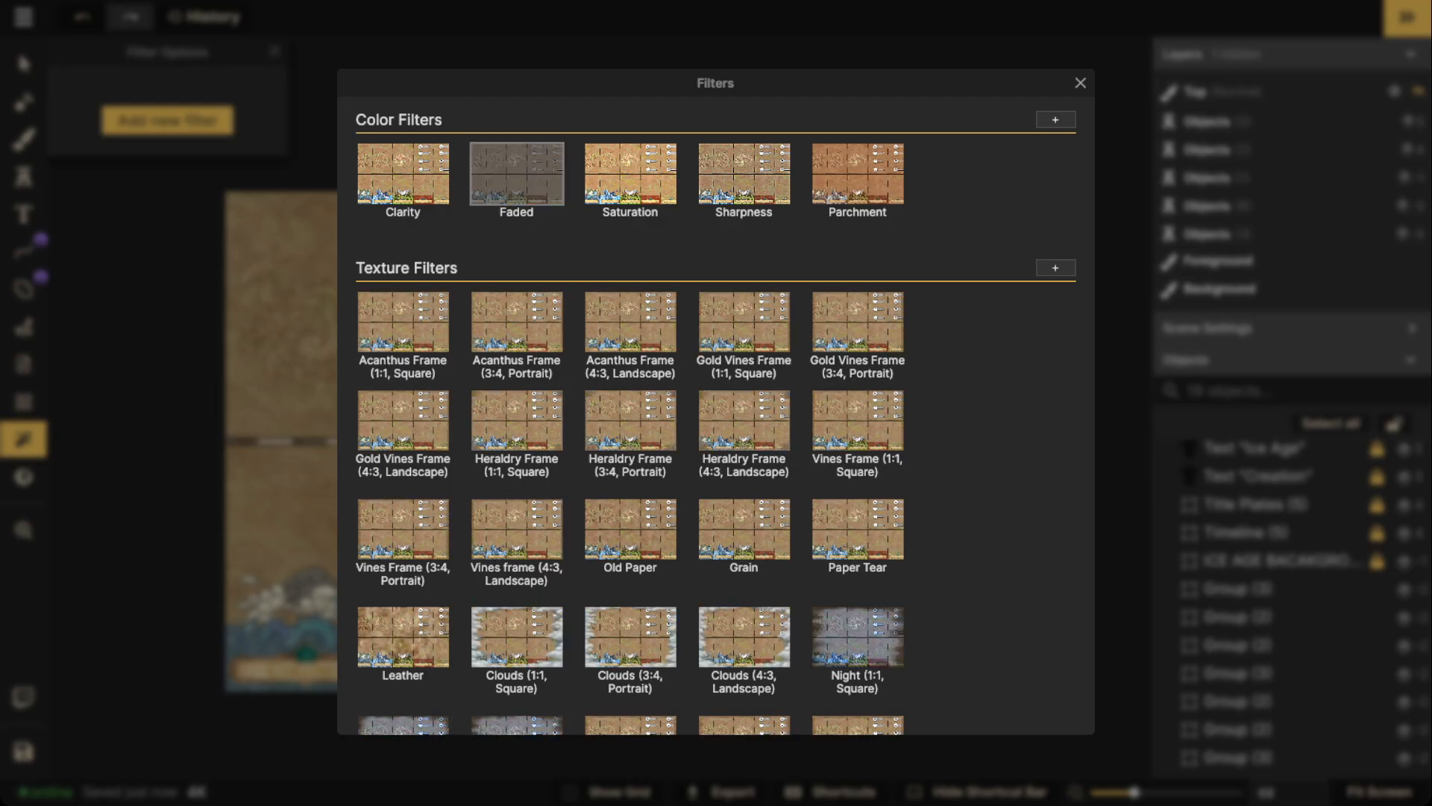
scroll(717, 411, "down", 5)
scroll(716, 411, "down", 3)
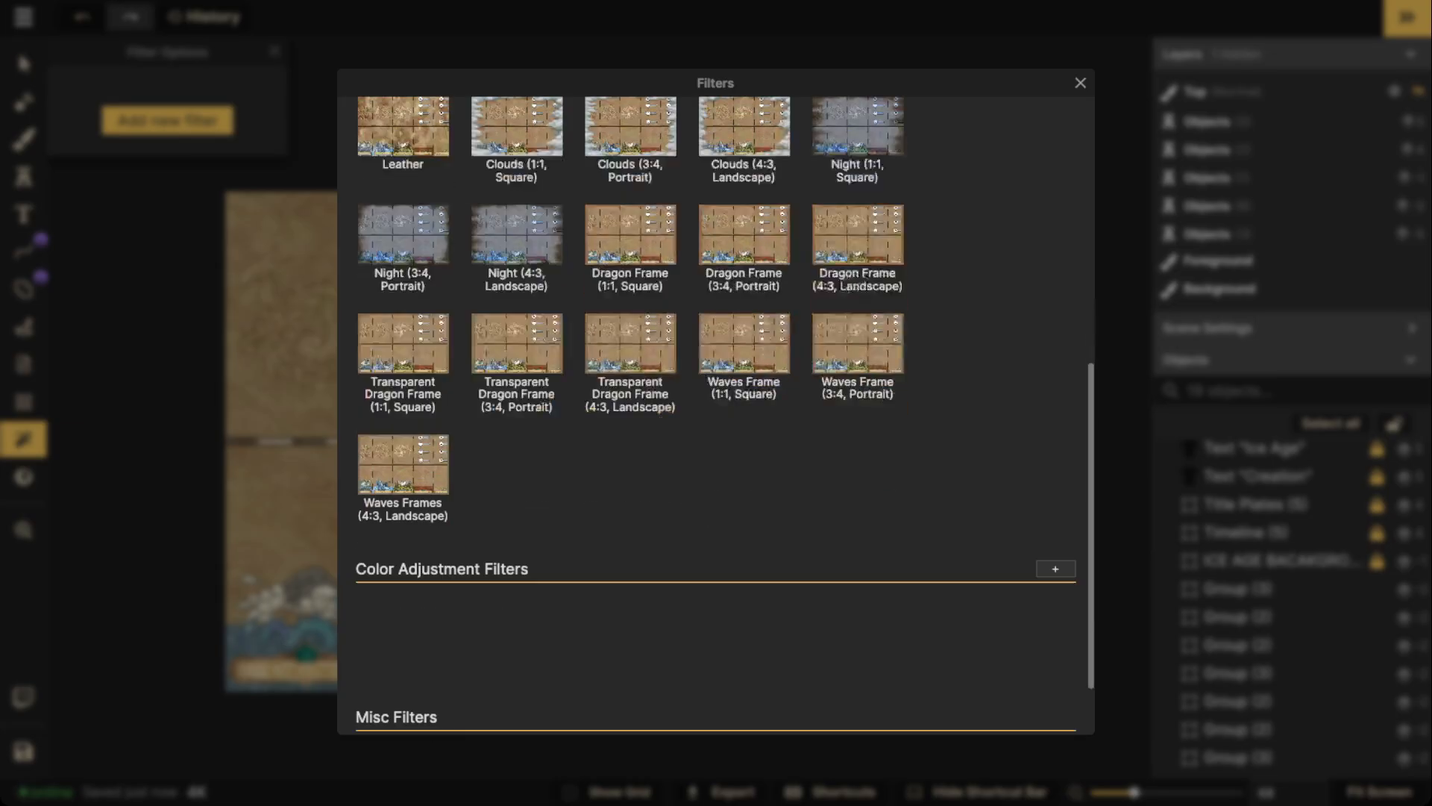
left_click(1055, 485)
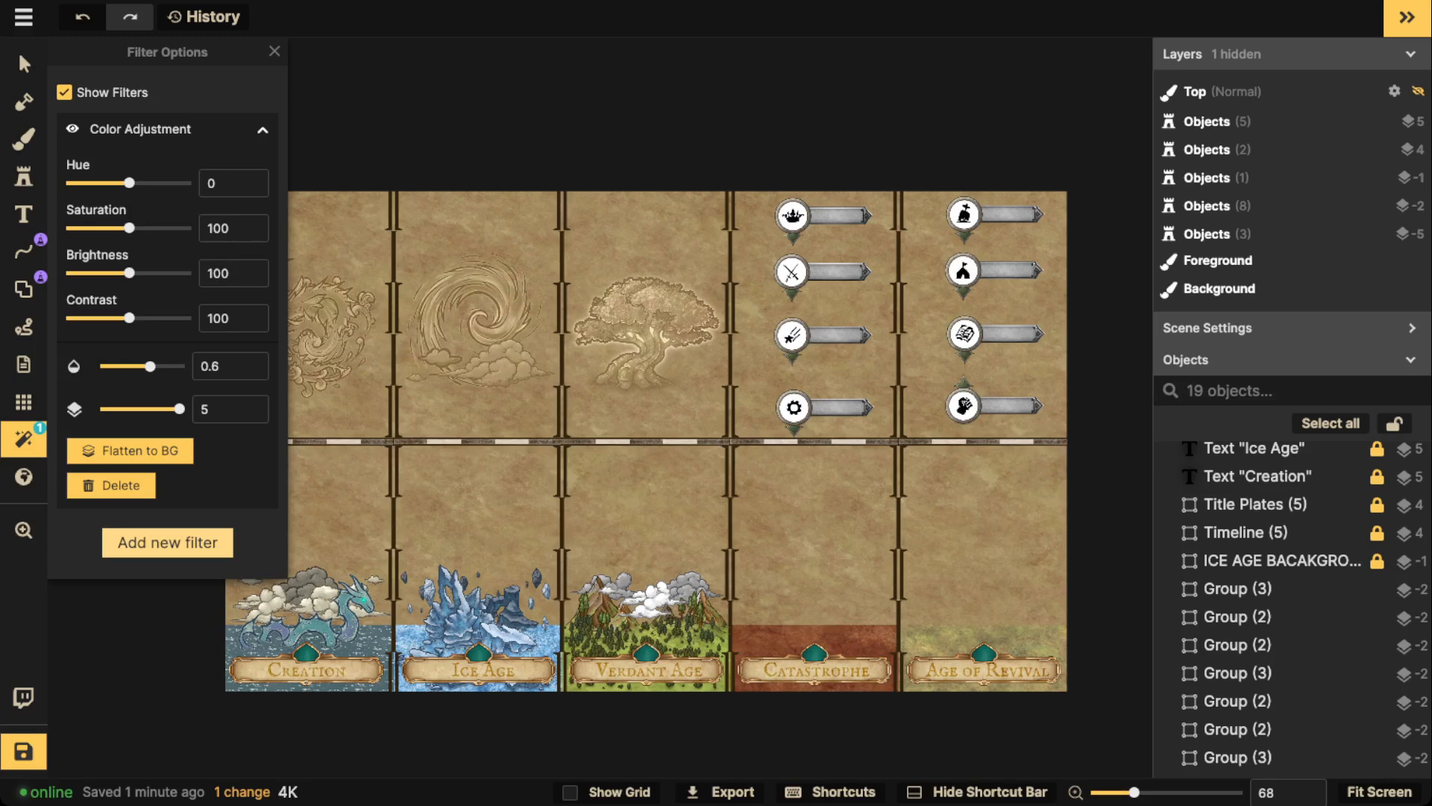
Test the filter's saturation and hue sliders, return hue to 0, and raise the filter's opacity to 1.
scroll(321, 299, "down", 1)
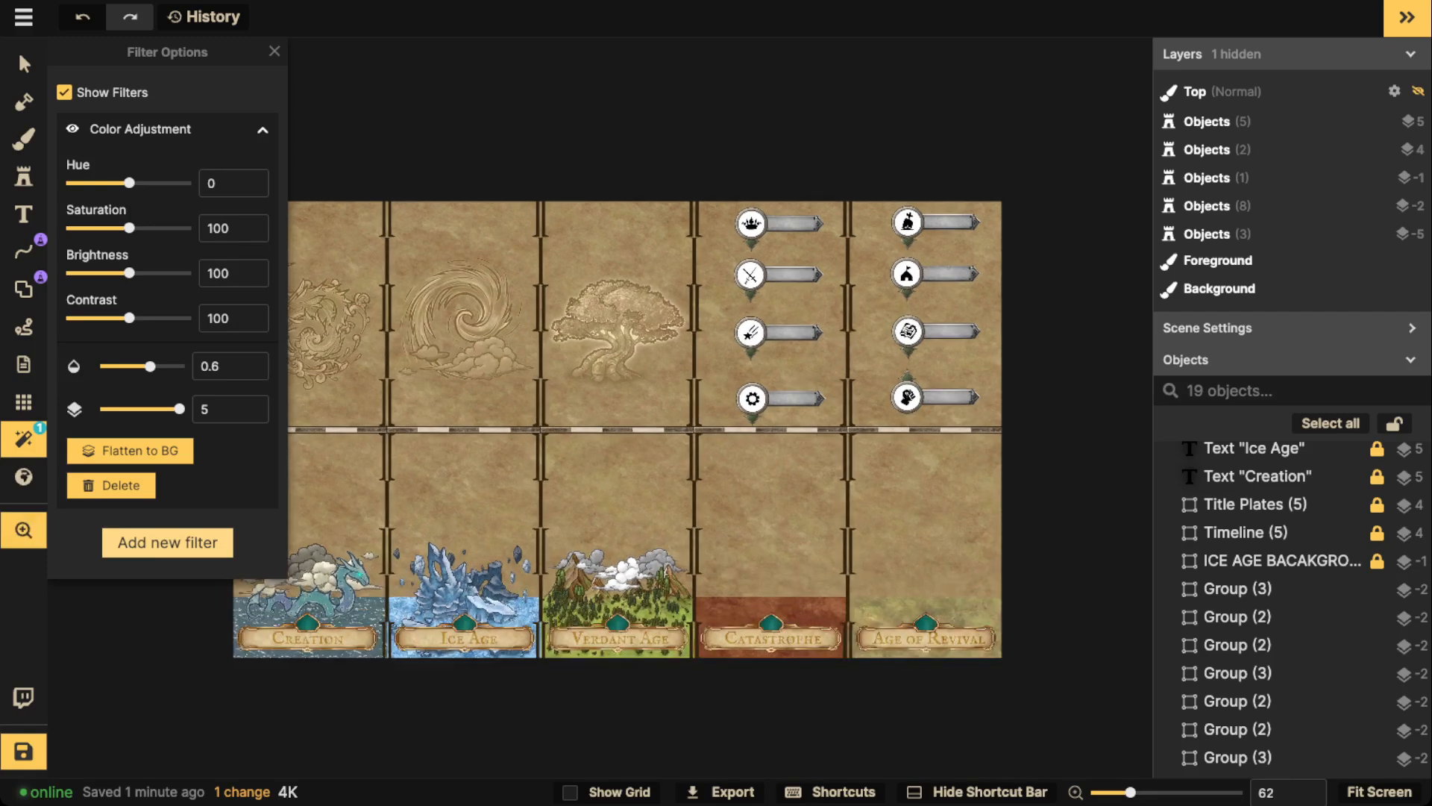
left_click_drag(321, 298, 499, 303)
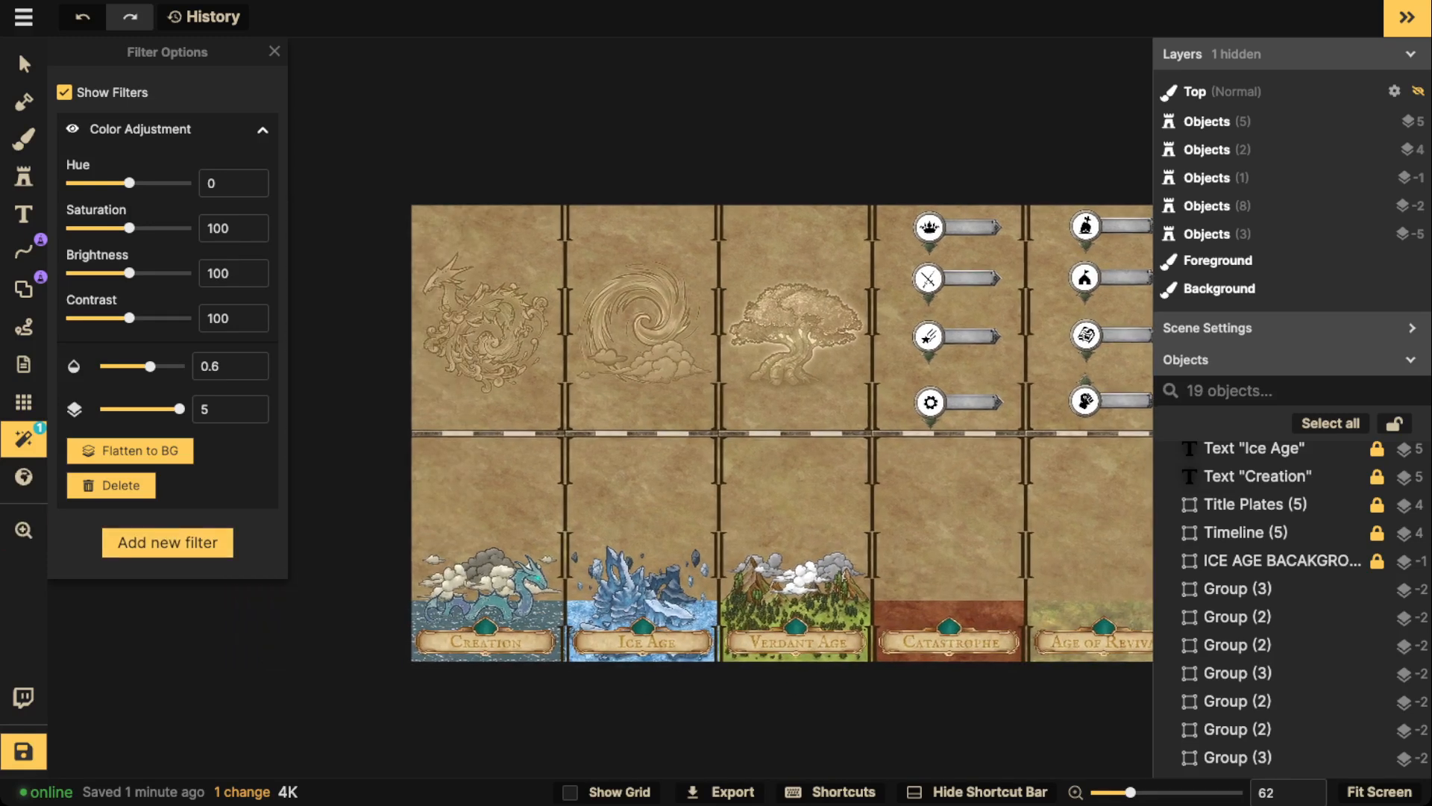
left_click_drag(129, 228, 142, 183)
left_click(129, 183)
left_click_drag(150, 367, 180, 366)
Try a brightness of 121, a saturation of 141 and a higher contrast on the filter, resetting each to 100.
left_click_drag(129, 273, 140, 273)
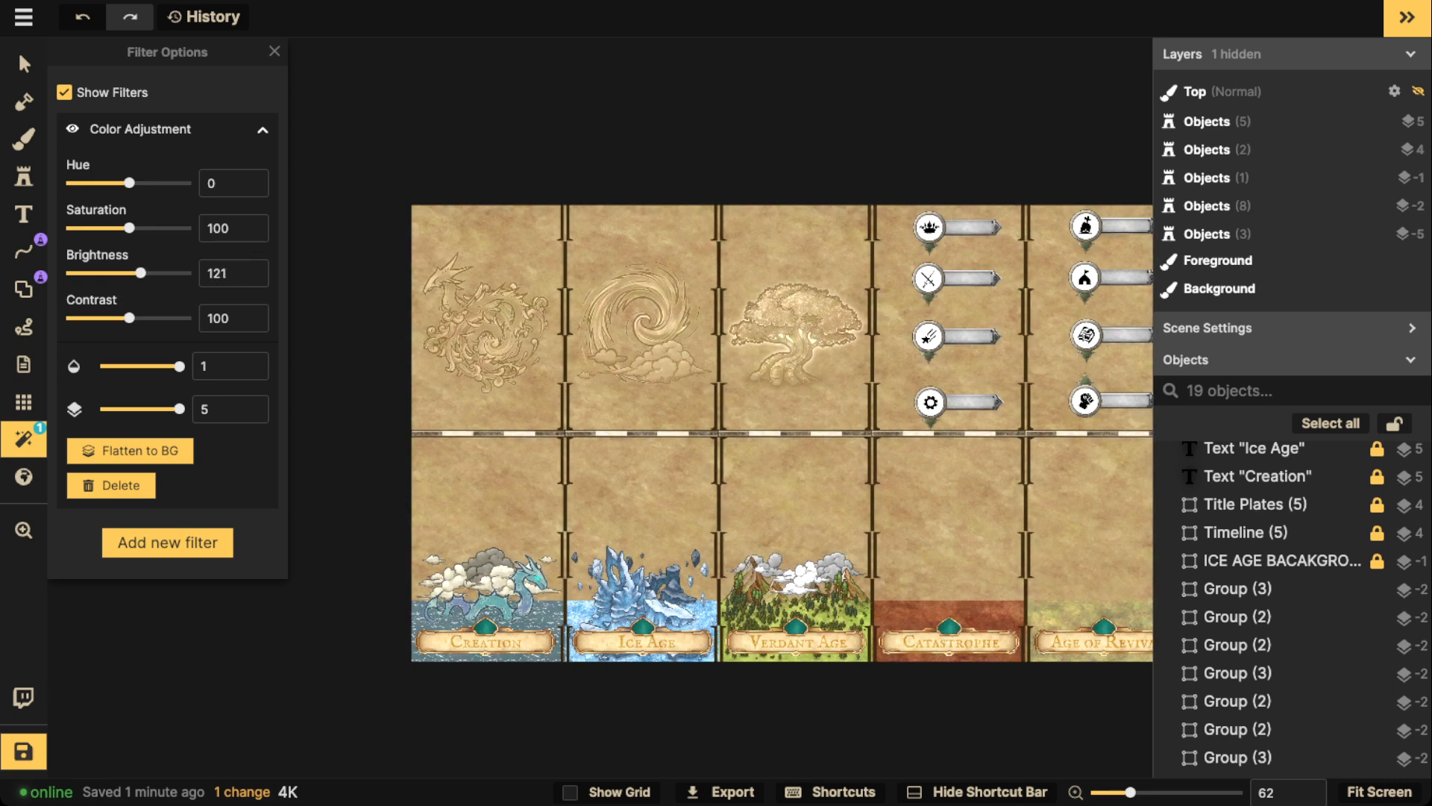
left_click(255, 273)
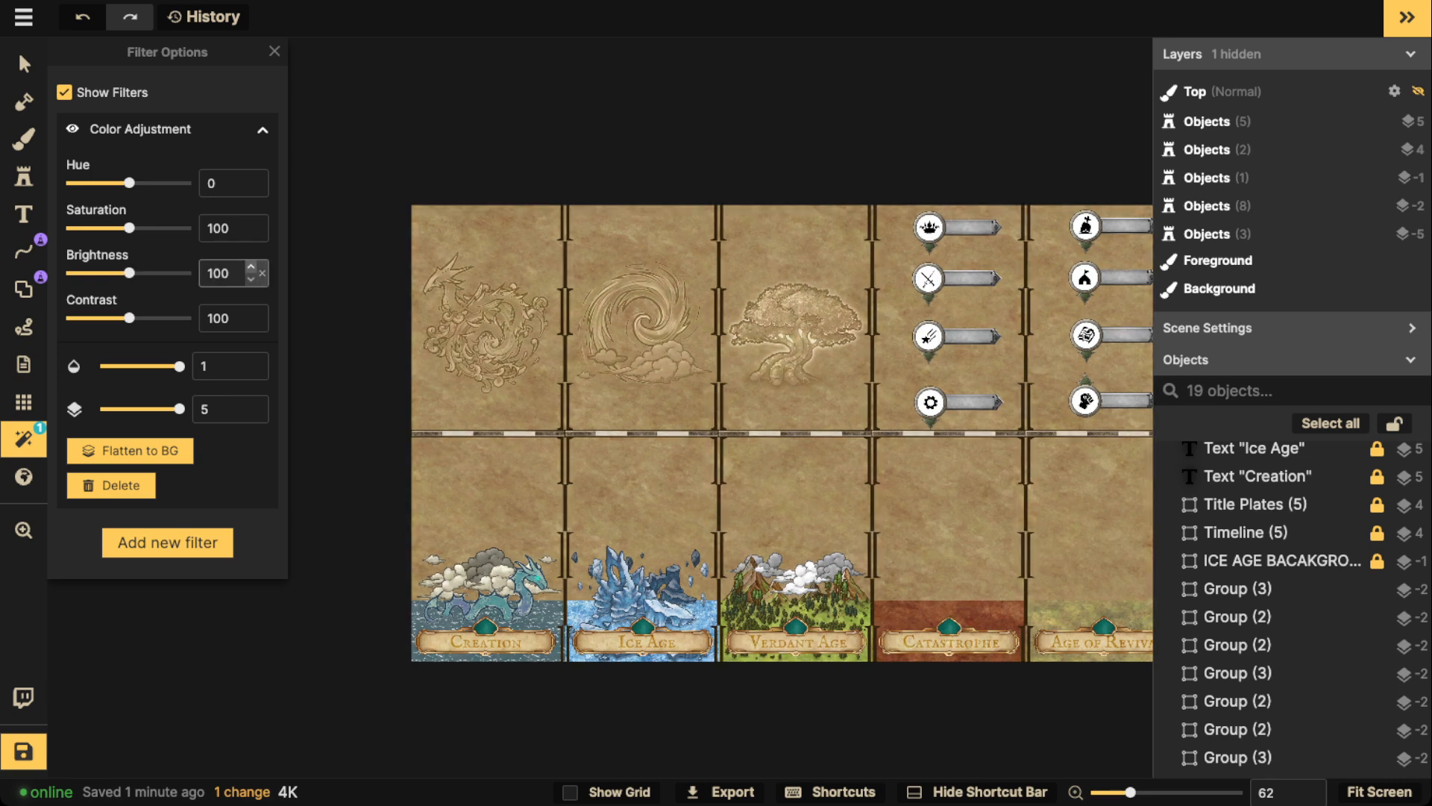
left_click_drag(129, 227, 152, 227)
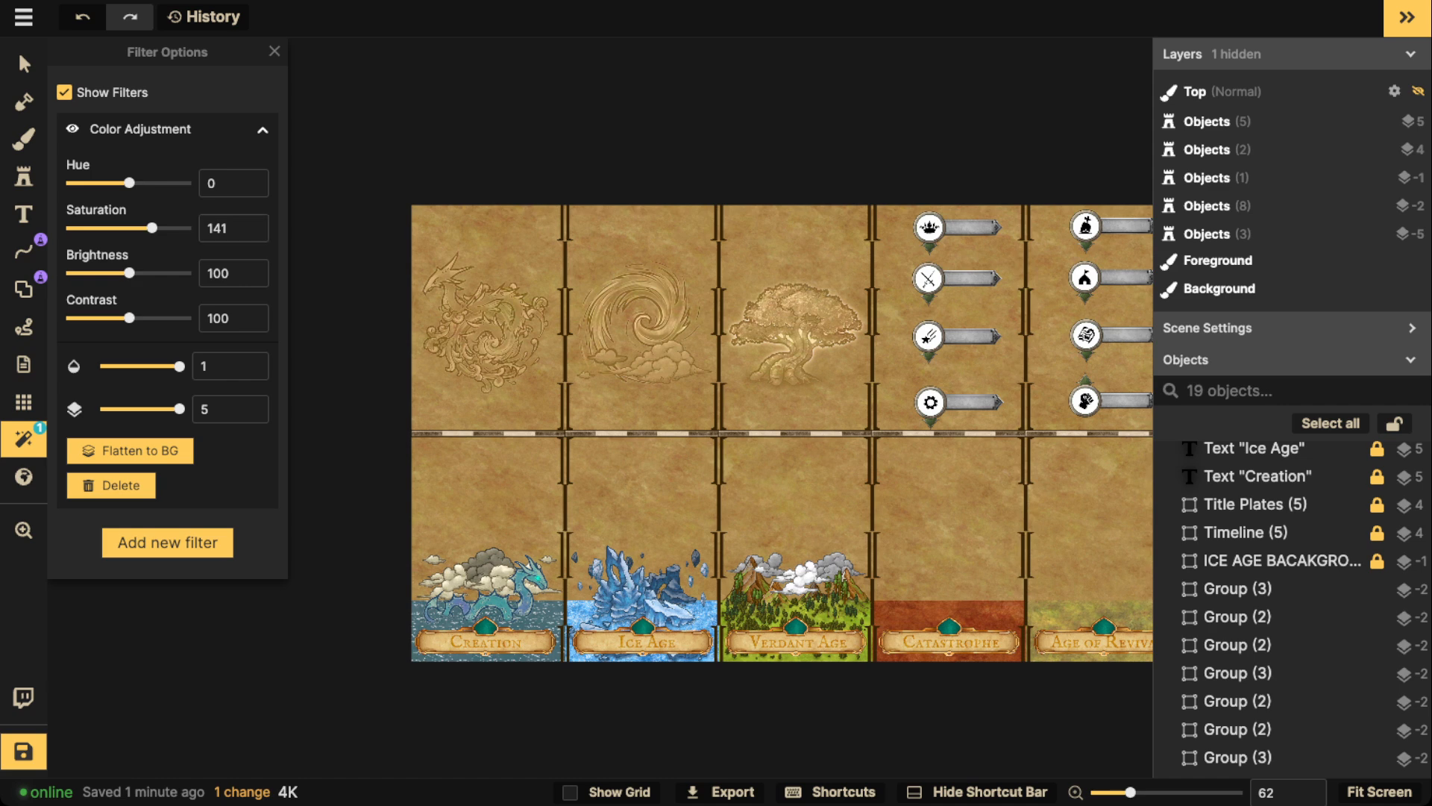
left_click(255, 227)
mouse_move(129, 318)
left_mouse_down()
mouse_move(152, 318)
mouse_move(120, 318)
mouse_move(139, 318)
left_mouse_up()
left_click(255, 318)
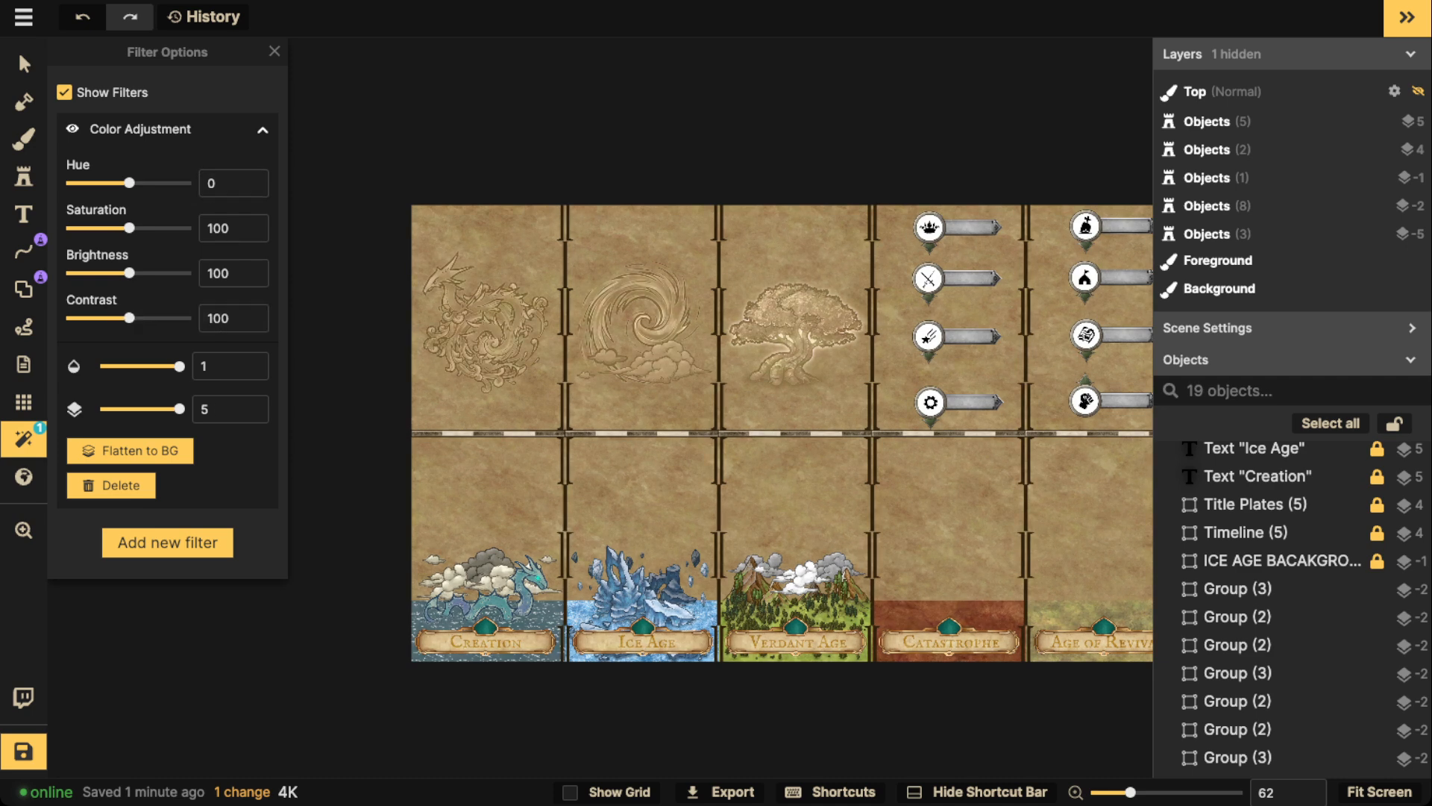
Set the Color Adjustment filter's saturation to 134 and its brightness to 108.
left_click_drag(129, 228, 144, 228)
left_click_drag(146, 227, 148, 227)
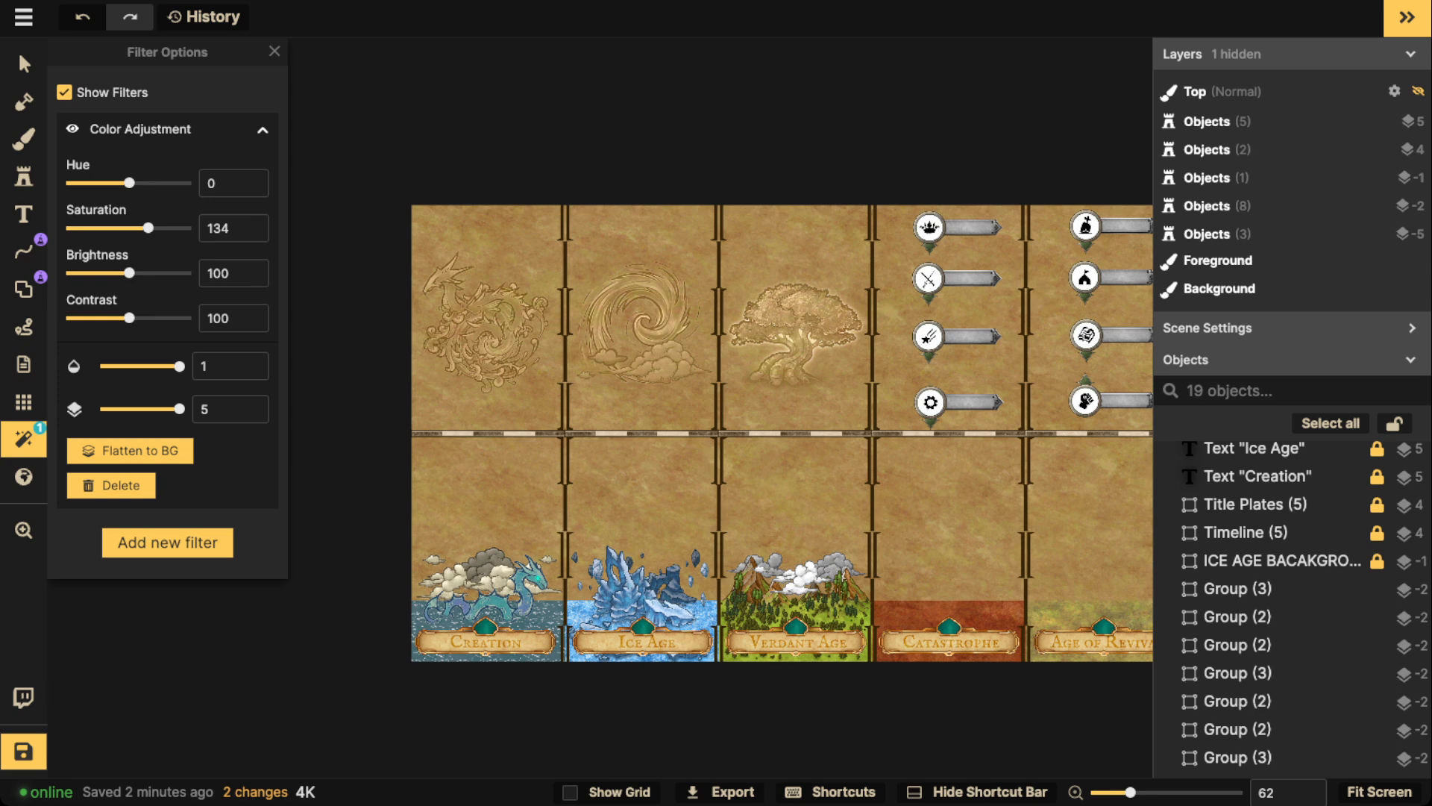
left_click_drag(129, 273, 132, 273)
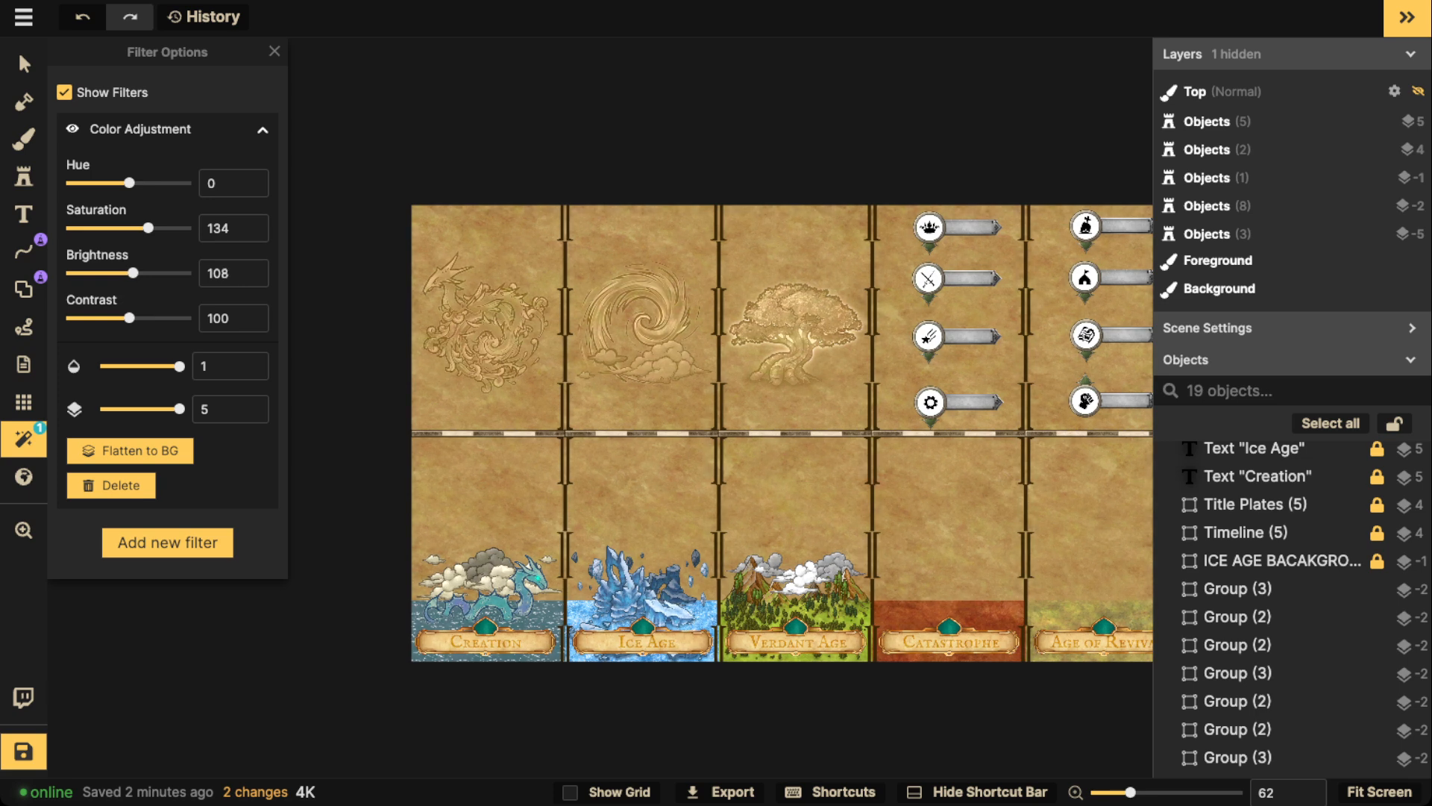
Add a second filter of the Color type to the whole map.
scroll(671, 379, "down", 2)
left_click_drag(669, 379, 599, 386)
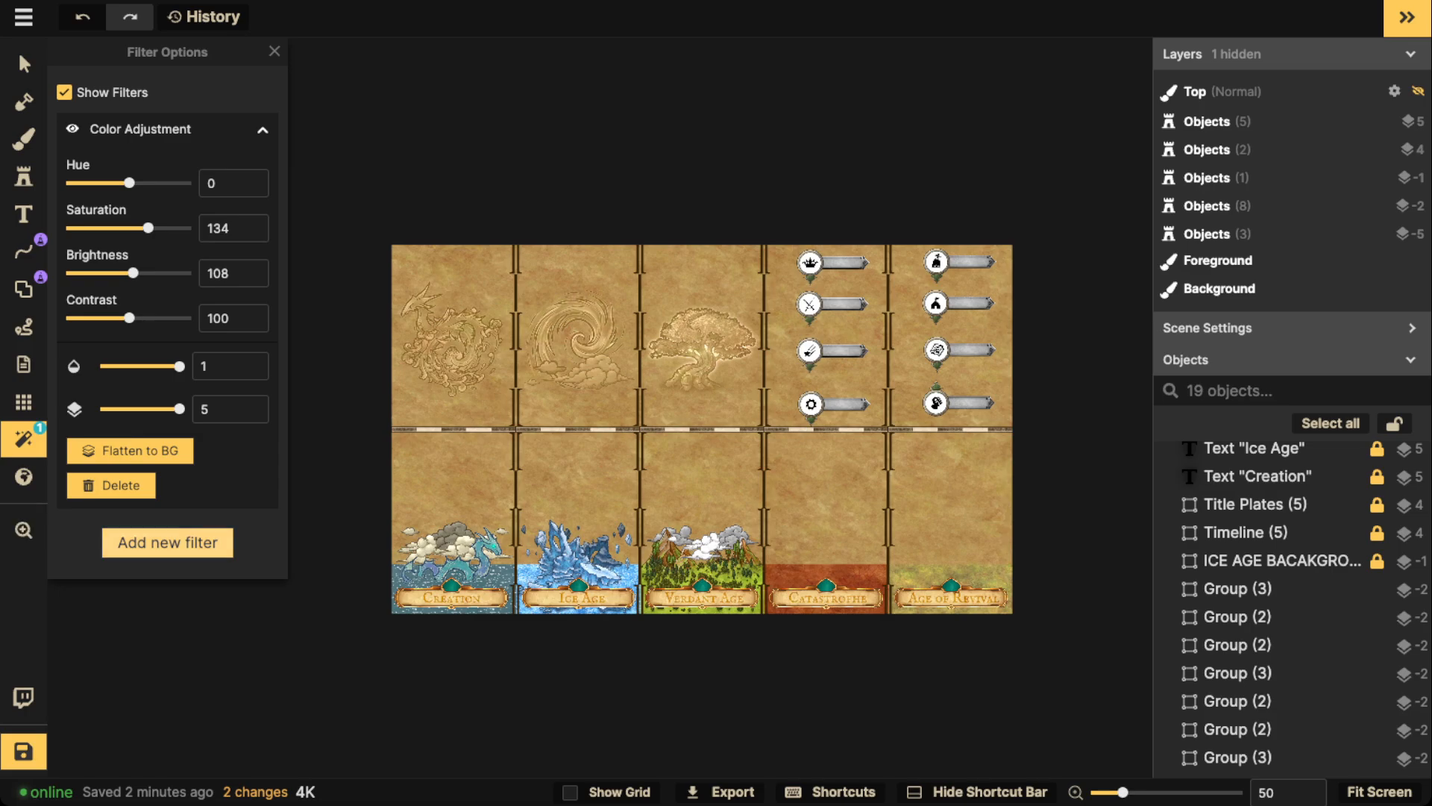
left_click(167, 542)
scroll(516, 276, "down", 1)
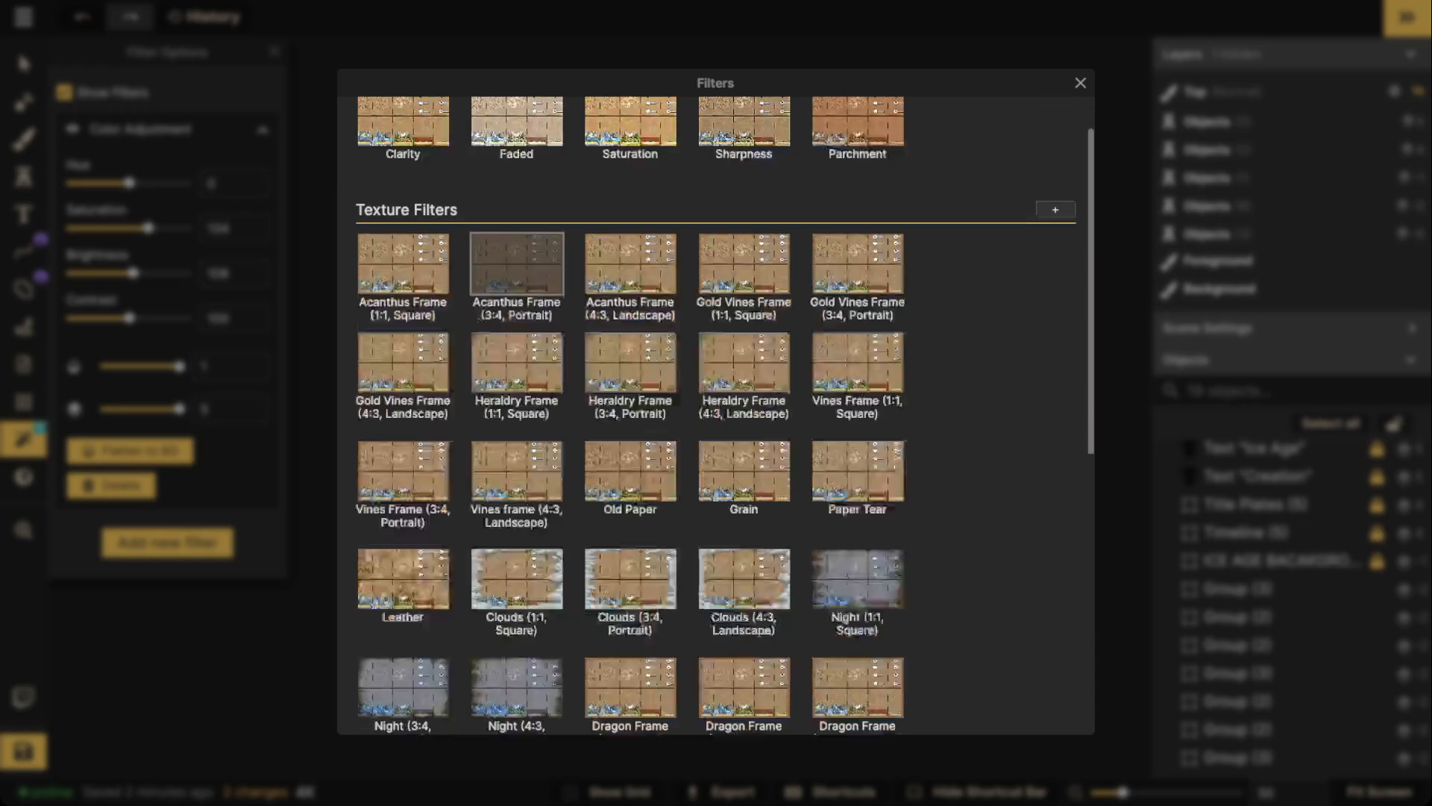
scroll(516, 262, "down", 2)
scroll(403, 365, "up", 3)
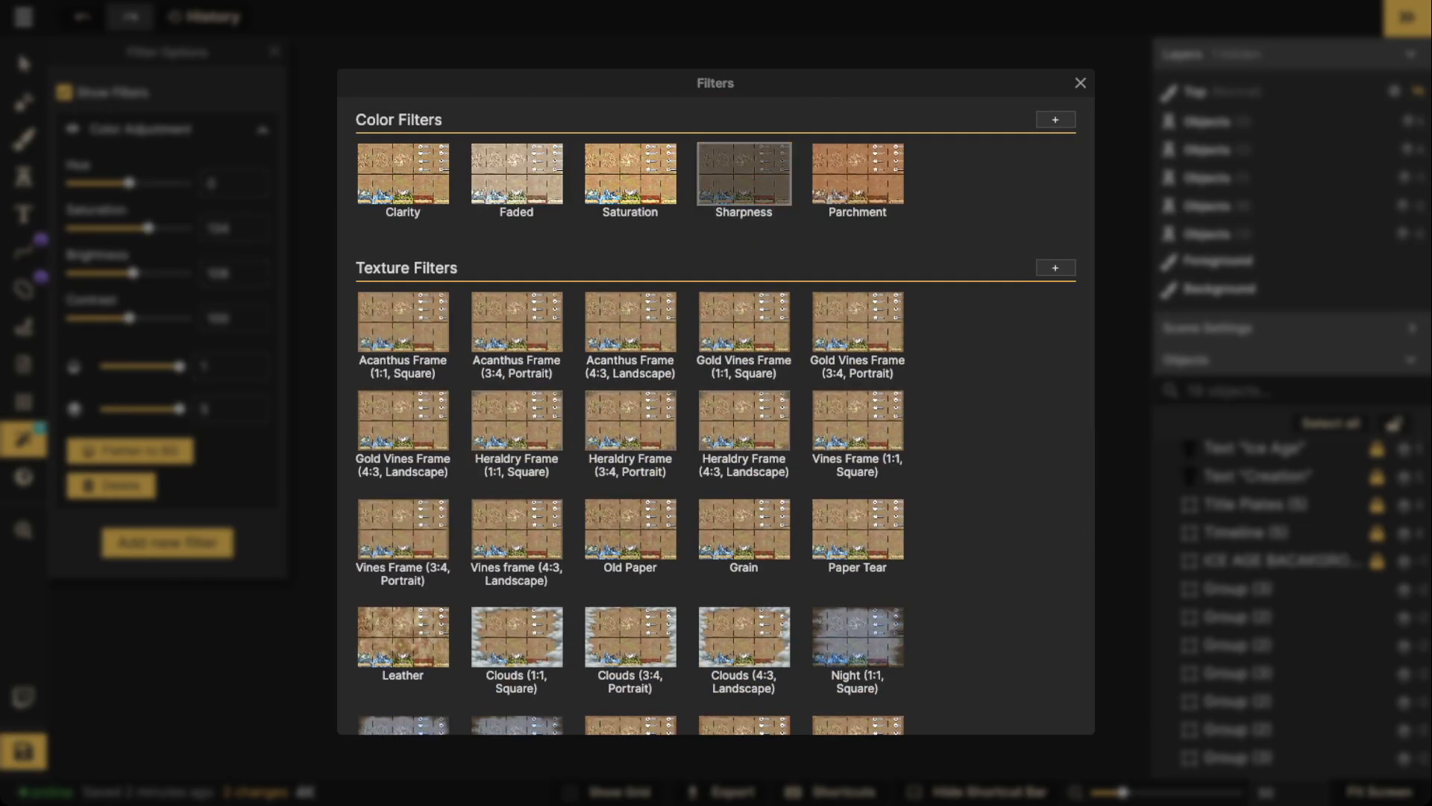
left_click(1056, 119)
Try the Color filter's presets one after another, from Clarity through Faded, Sepia, Grayscale and Red Sky to Cold & Warm.
left_click(192, 167)
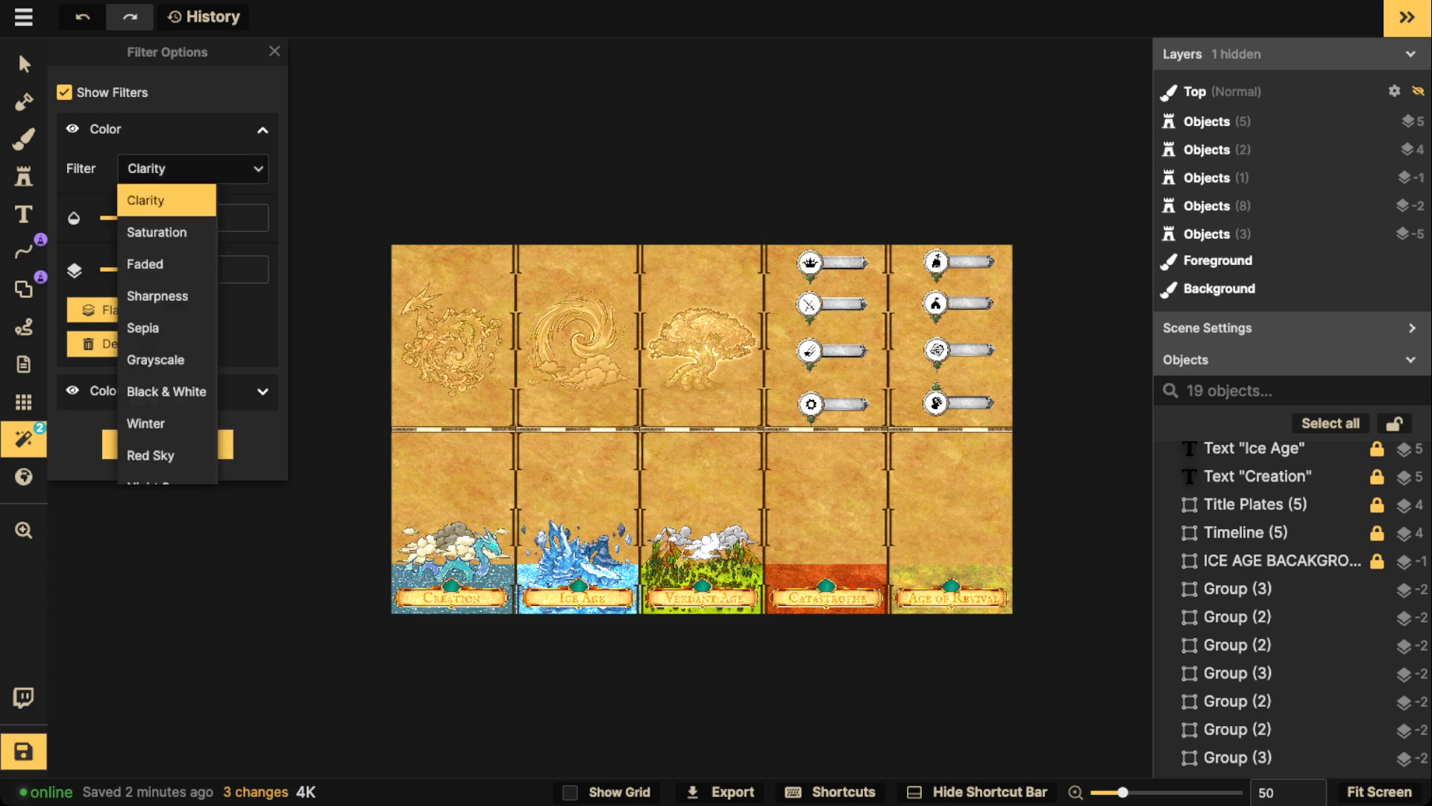
key("Down")
key("Down")
key("Down")
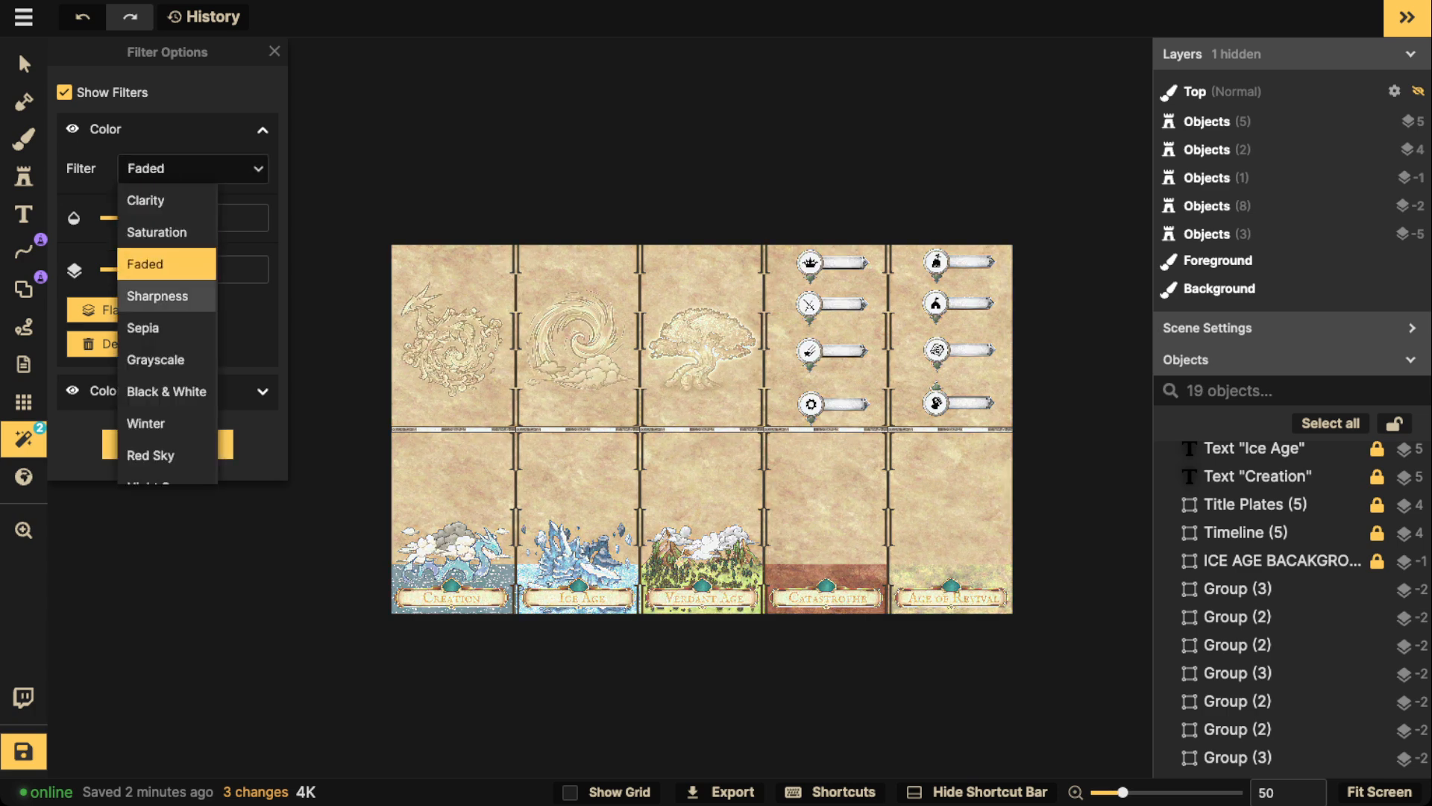
key("Down")
key("Down")
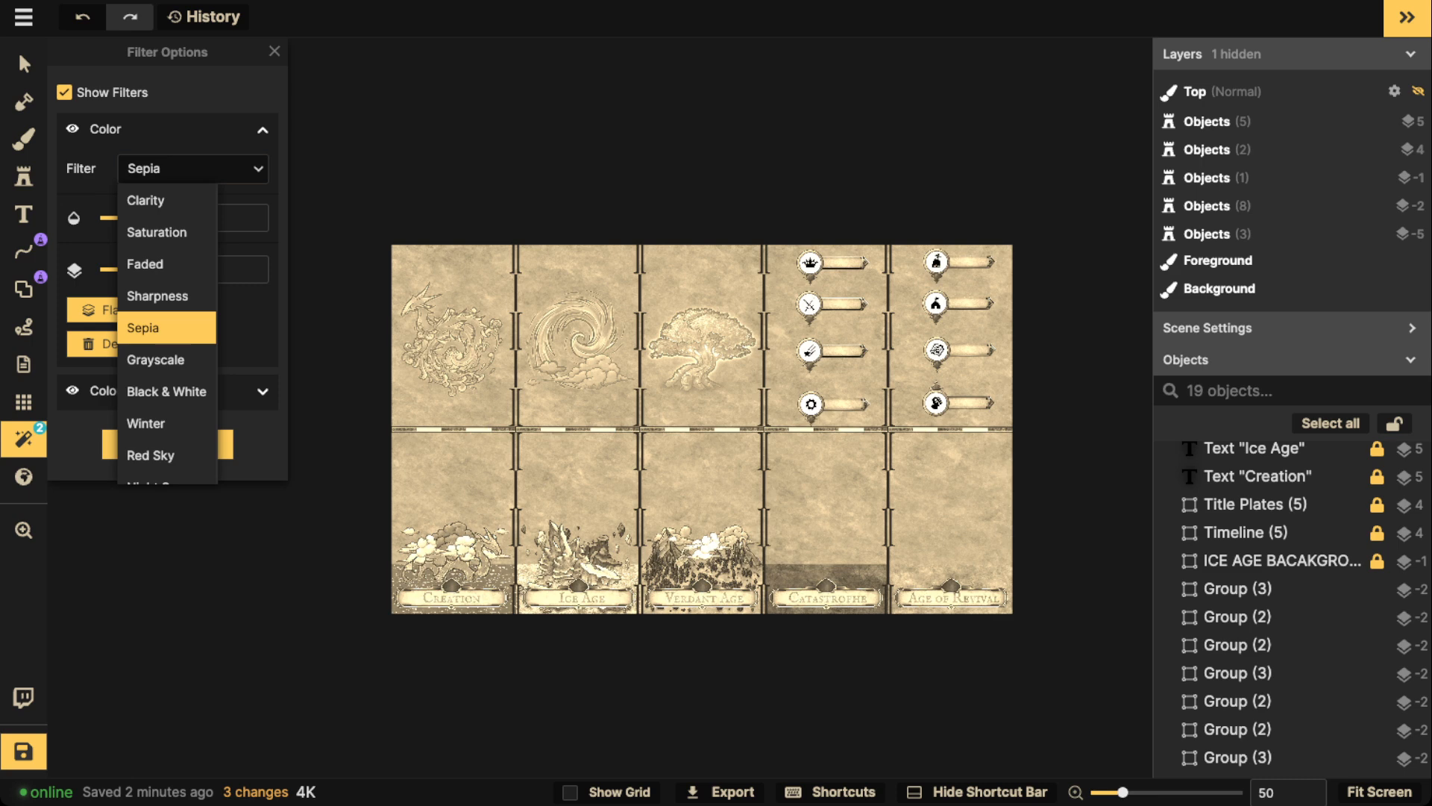
key("Down")
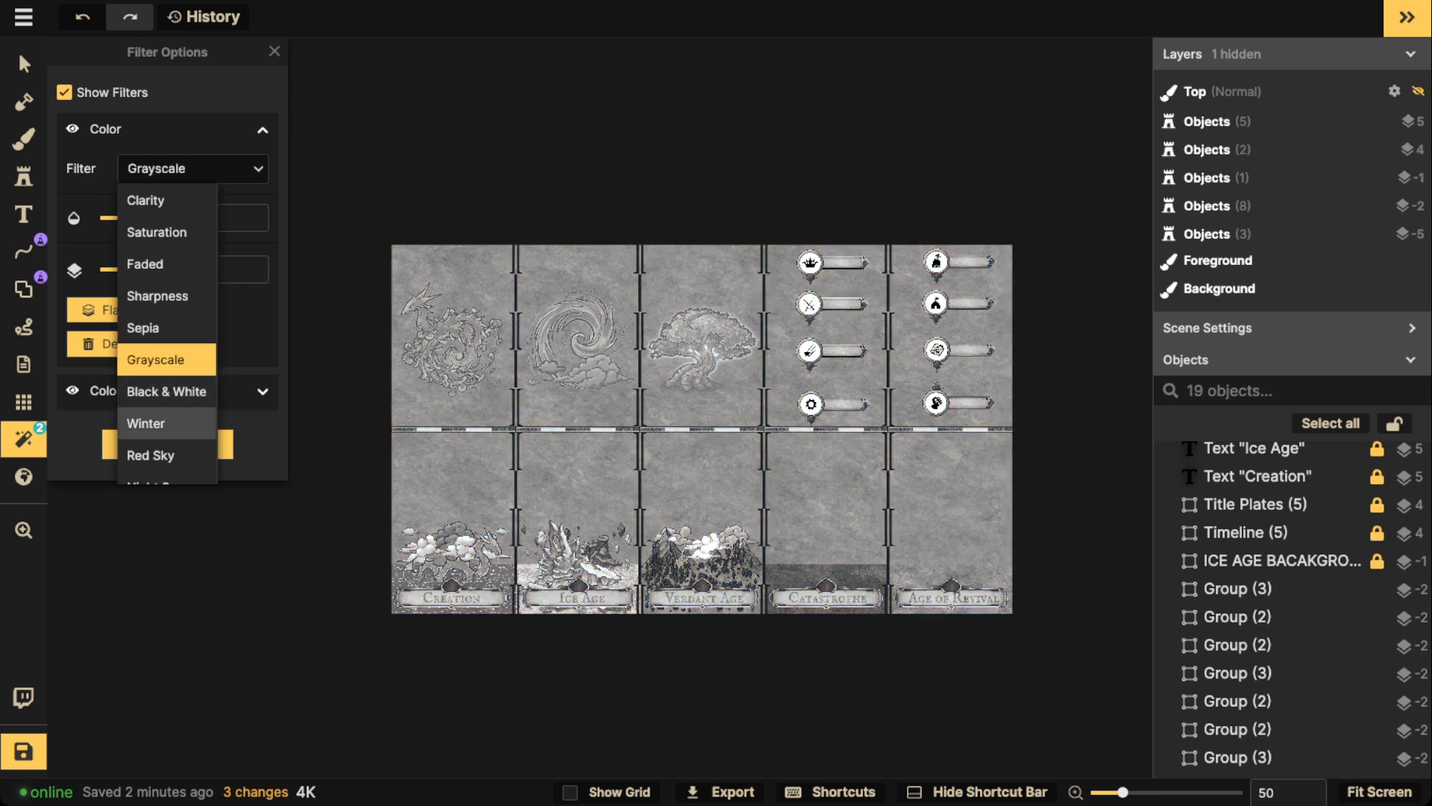
key("Down")
key("Down")
key("Down")
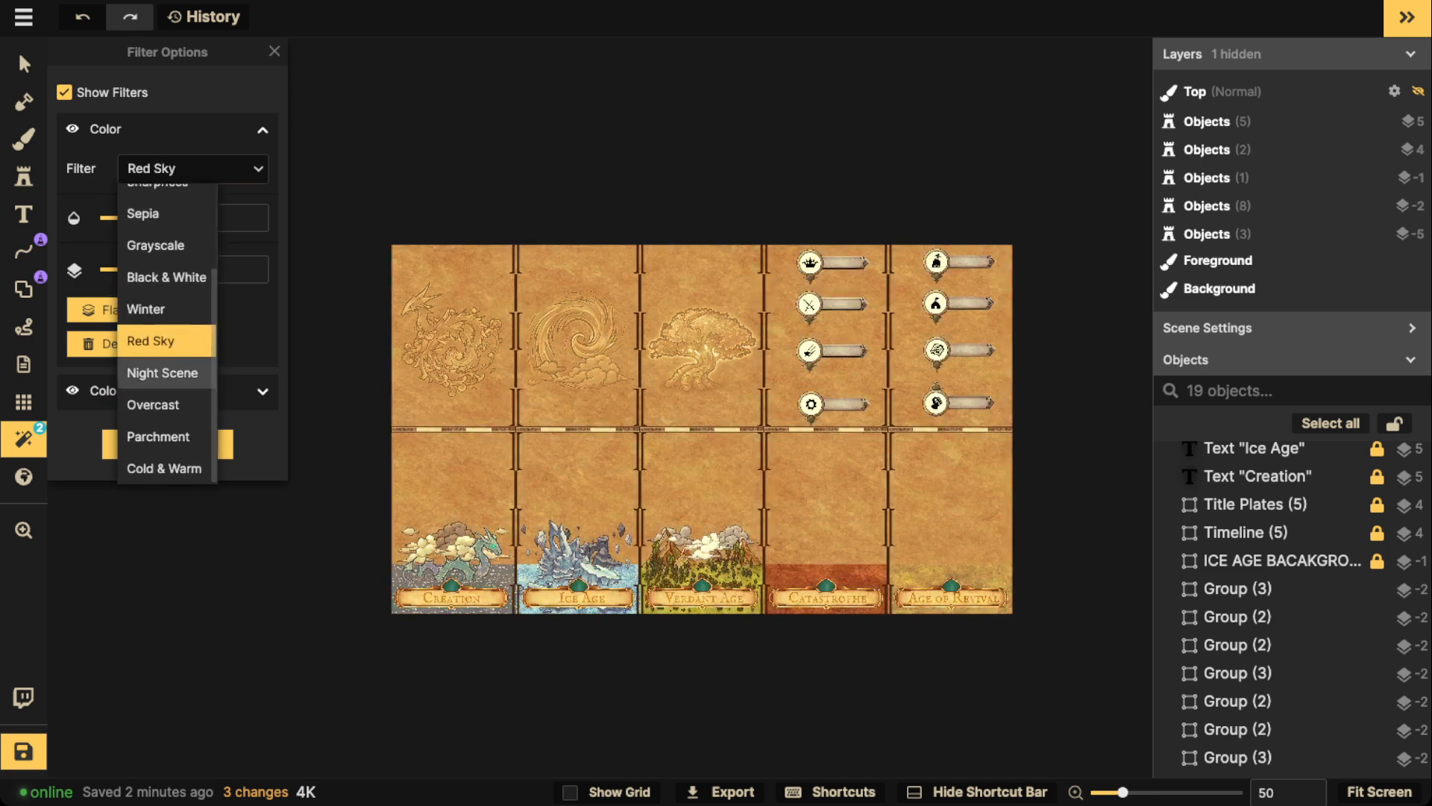
key("Down")
key("Down")
key("Down")
key("Down")
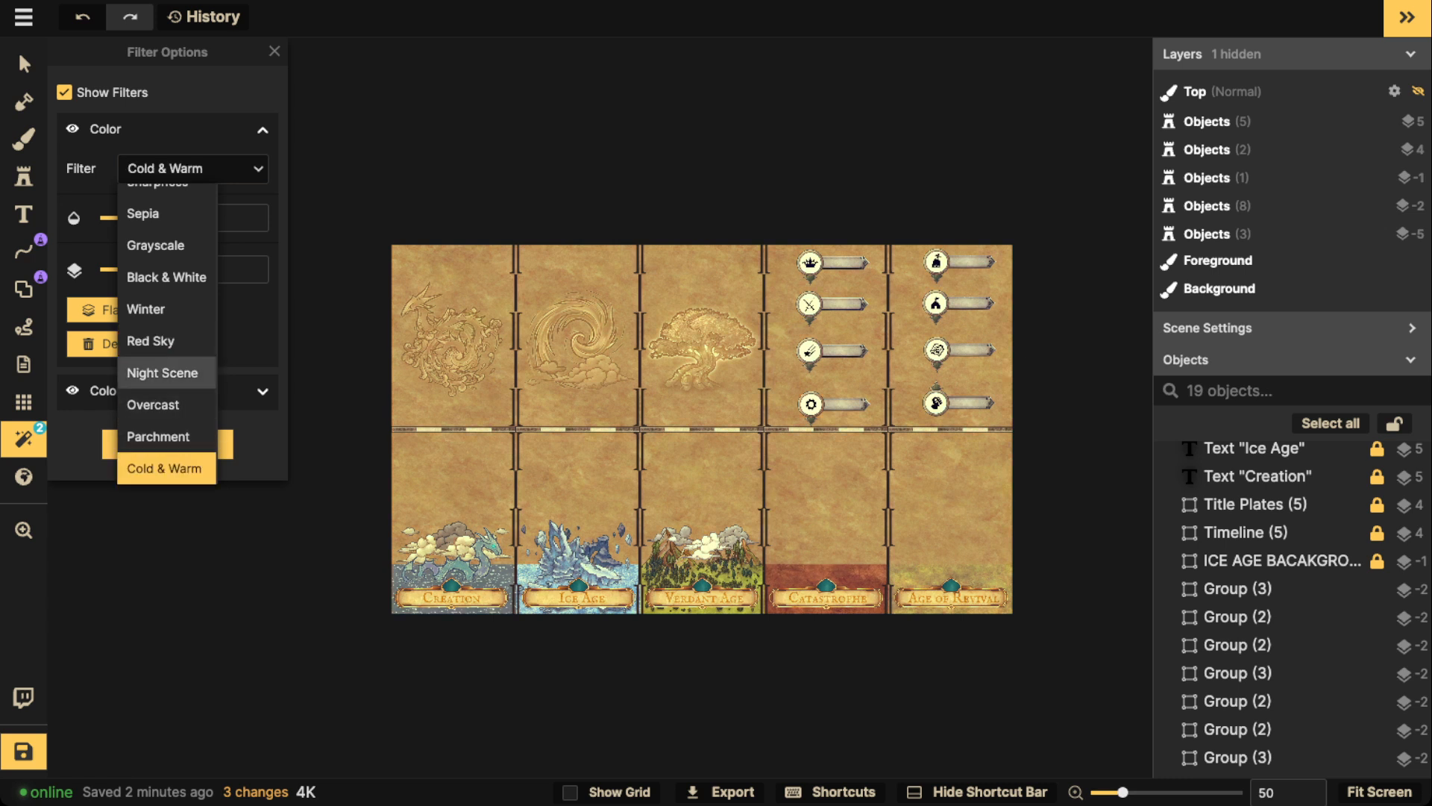
left_click(165, 458)
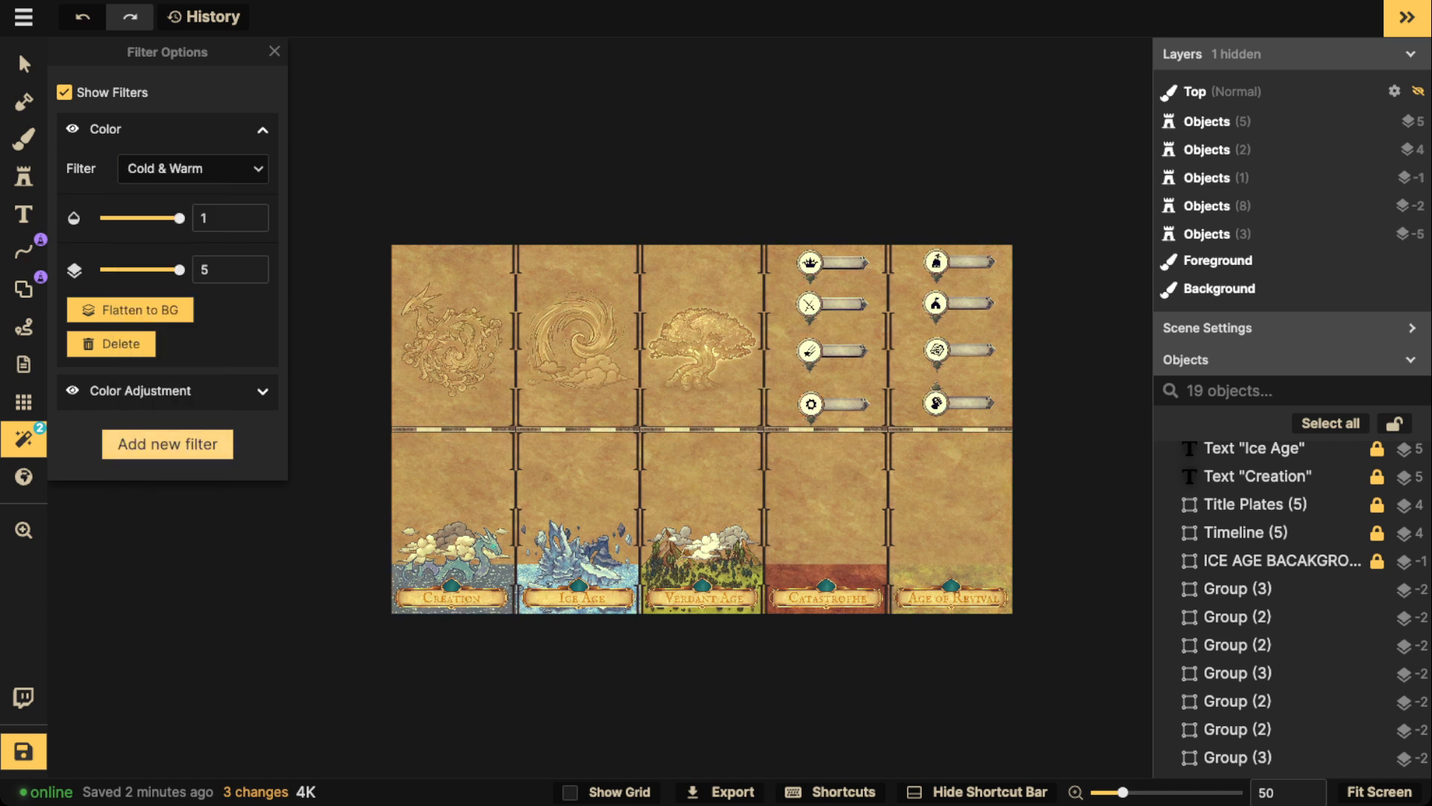
Delete the Color filter and add the Leather texture filter from the Fantasy World catalog instead.
left_click(111, 344)
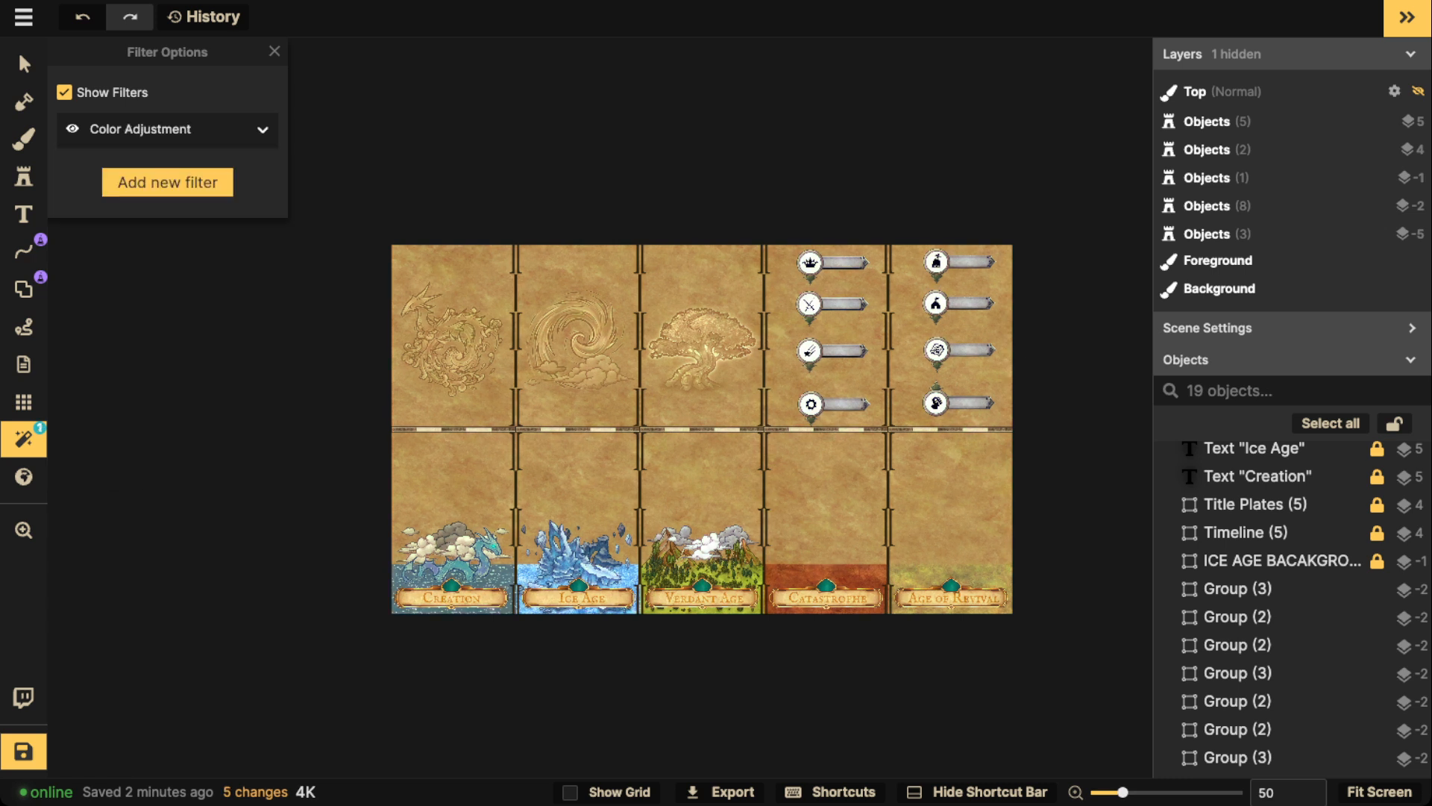
left_click(167, 182)
left_click(1055, 267)
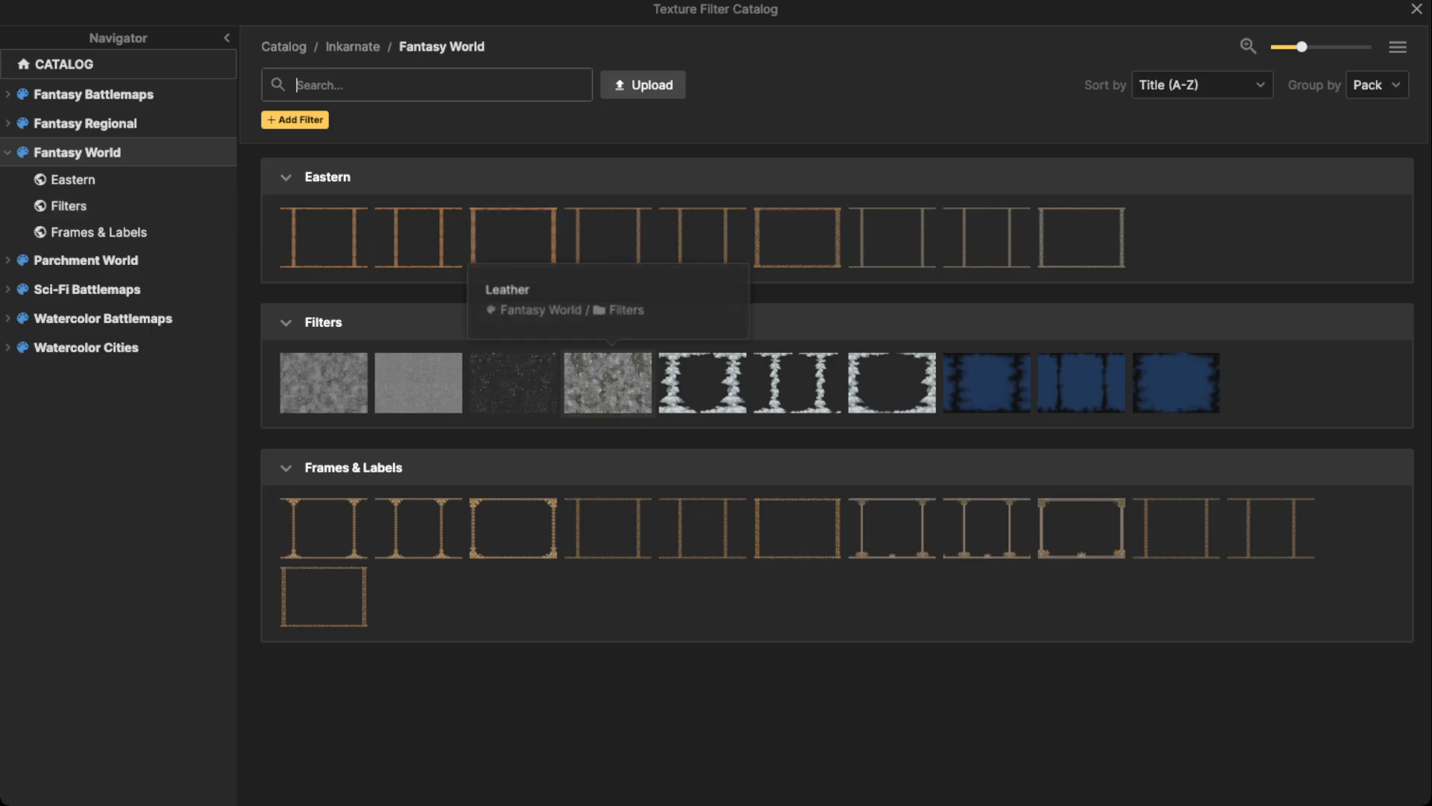
left_click(608, 382)
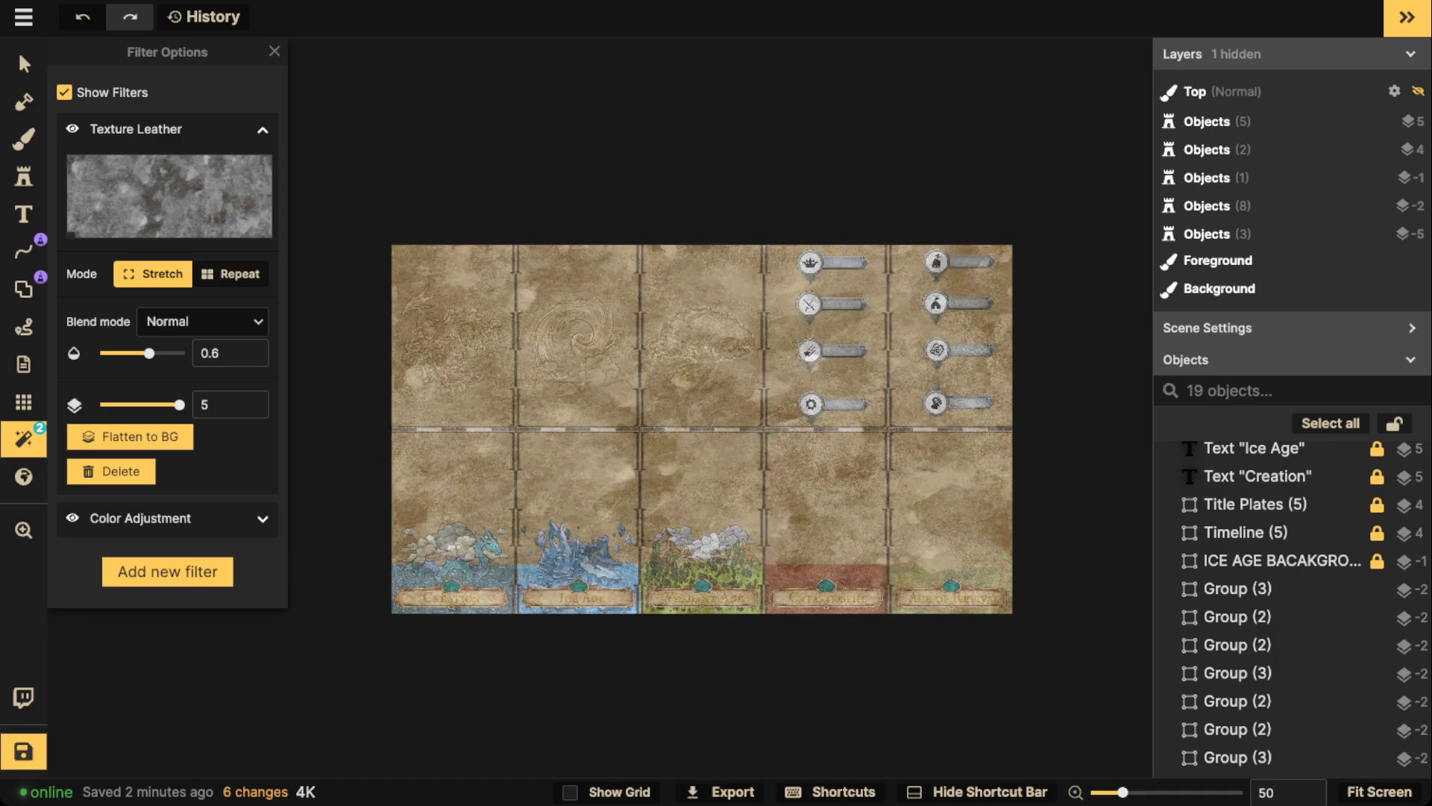
Set the Leather texture filter's blend mode to Overlay.
scroll(712, 483, "up", 1)
left_click(202, 321)
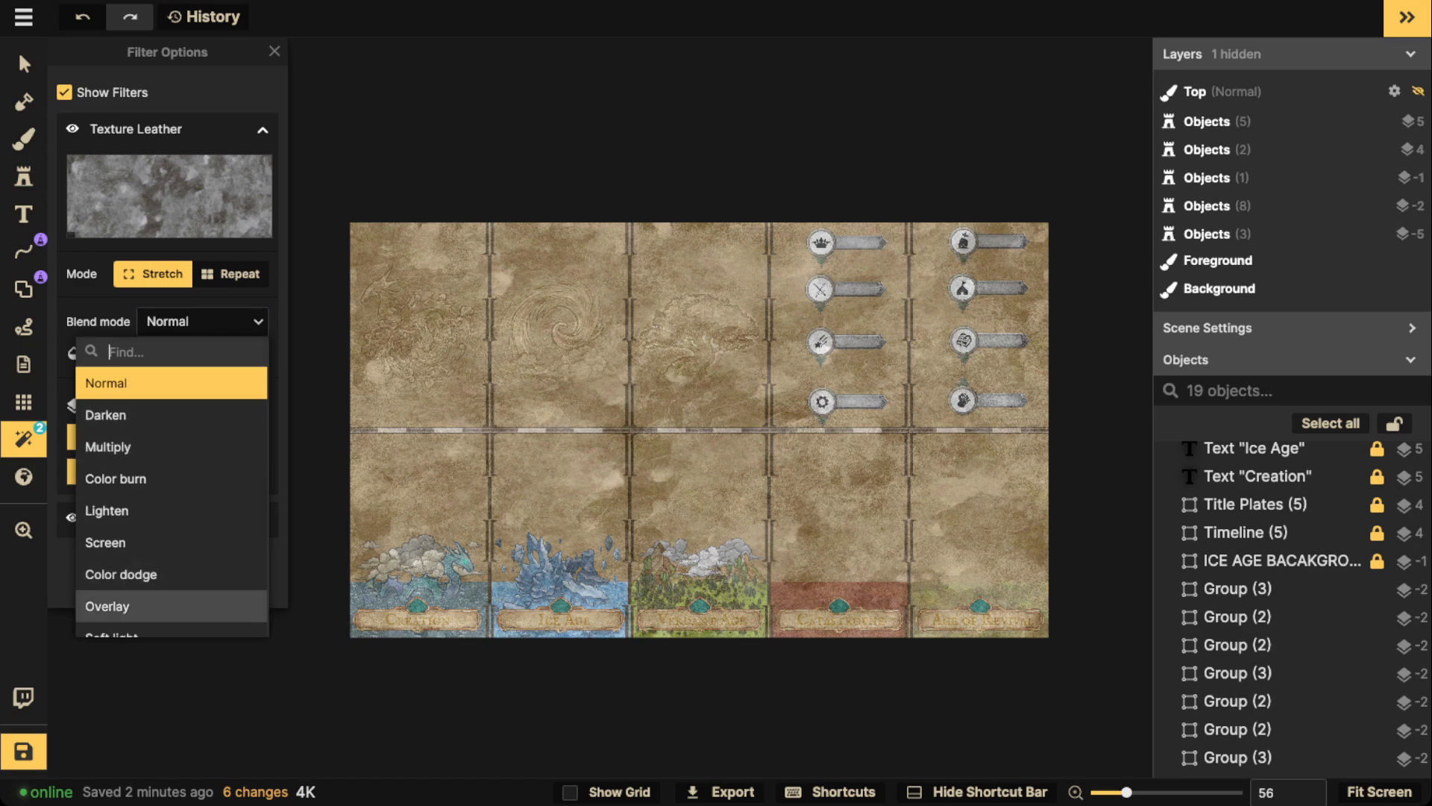
left_click(171, 606)
Compare the map with and without the Leather texture by toggling the filter's visibility, leaving it shown.
scroll(716, 463, "up", 4)
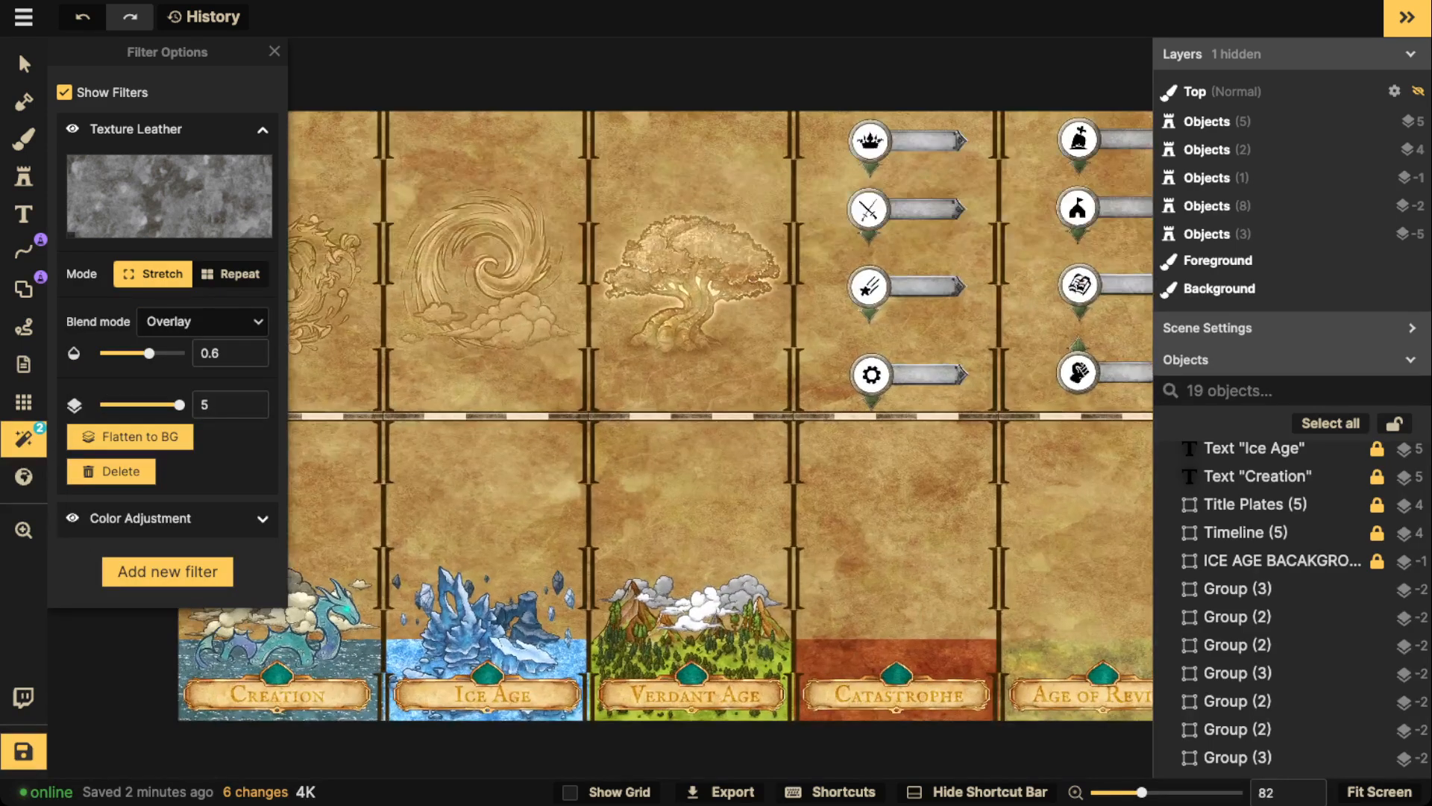
left_click_drag(715, 463, 849, 488)
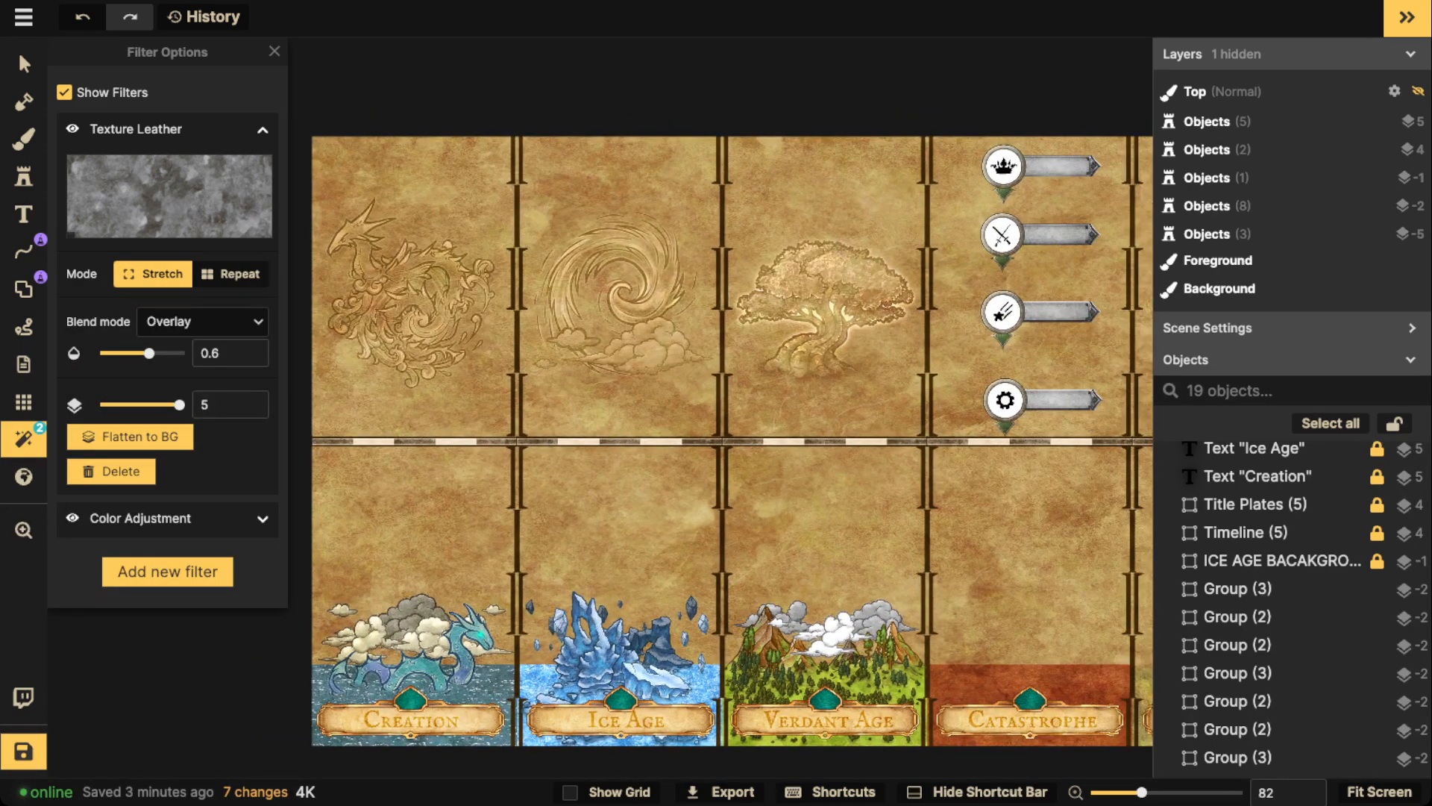
left_click(168, 129)
left_click(72, 129)
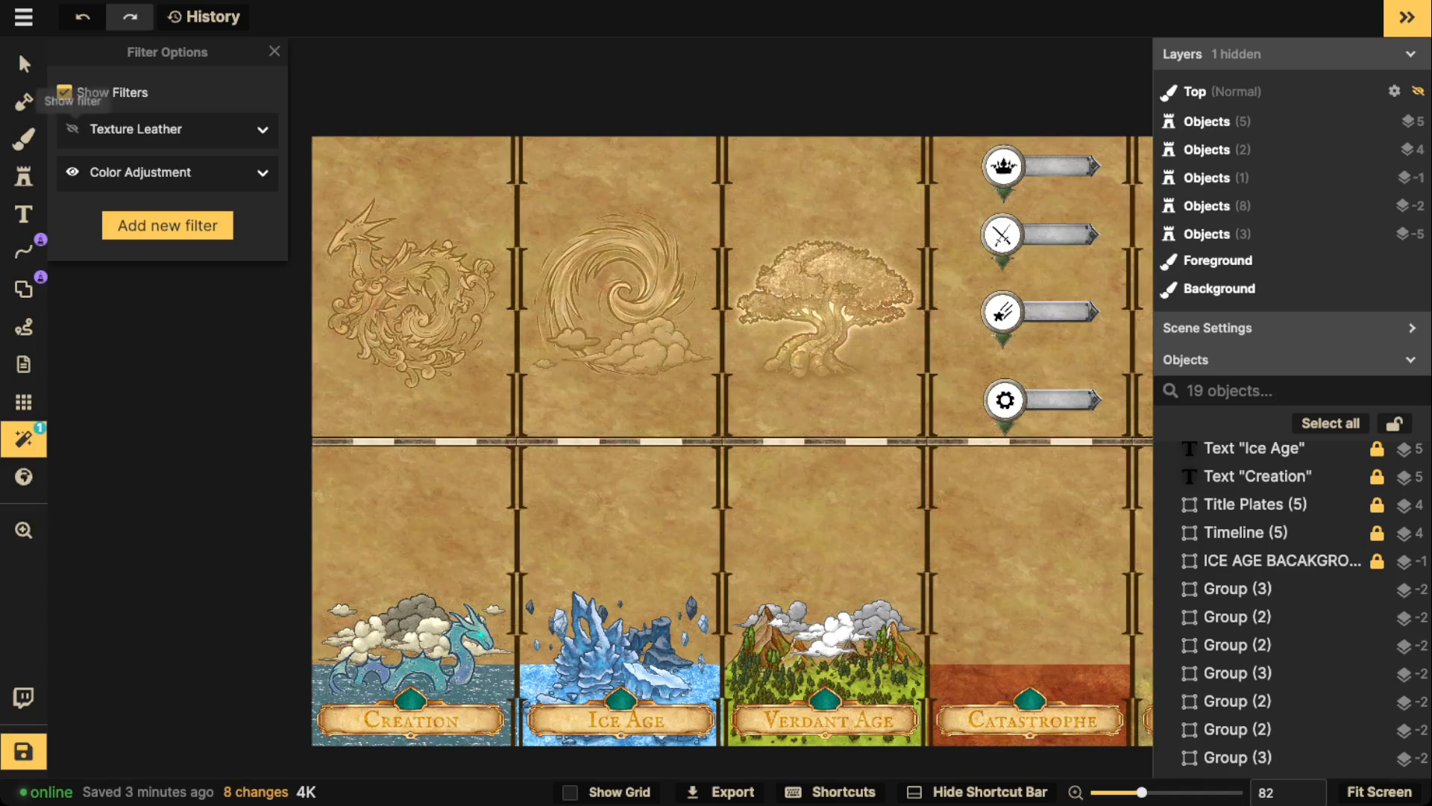
left_click(73, 128)
left_click(72, 129)
scroll(669, 347, "down", 3)
left_click_drag(669, 347, 546, 340)
left_click(167, 129)
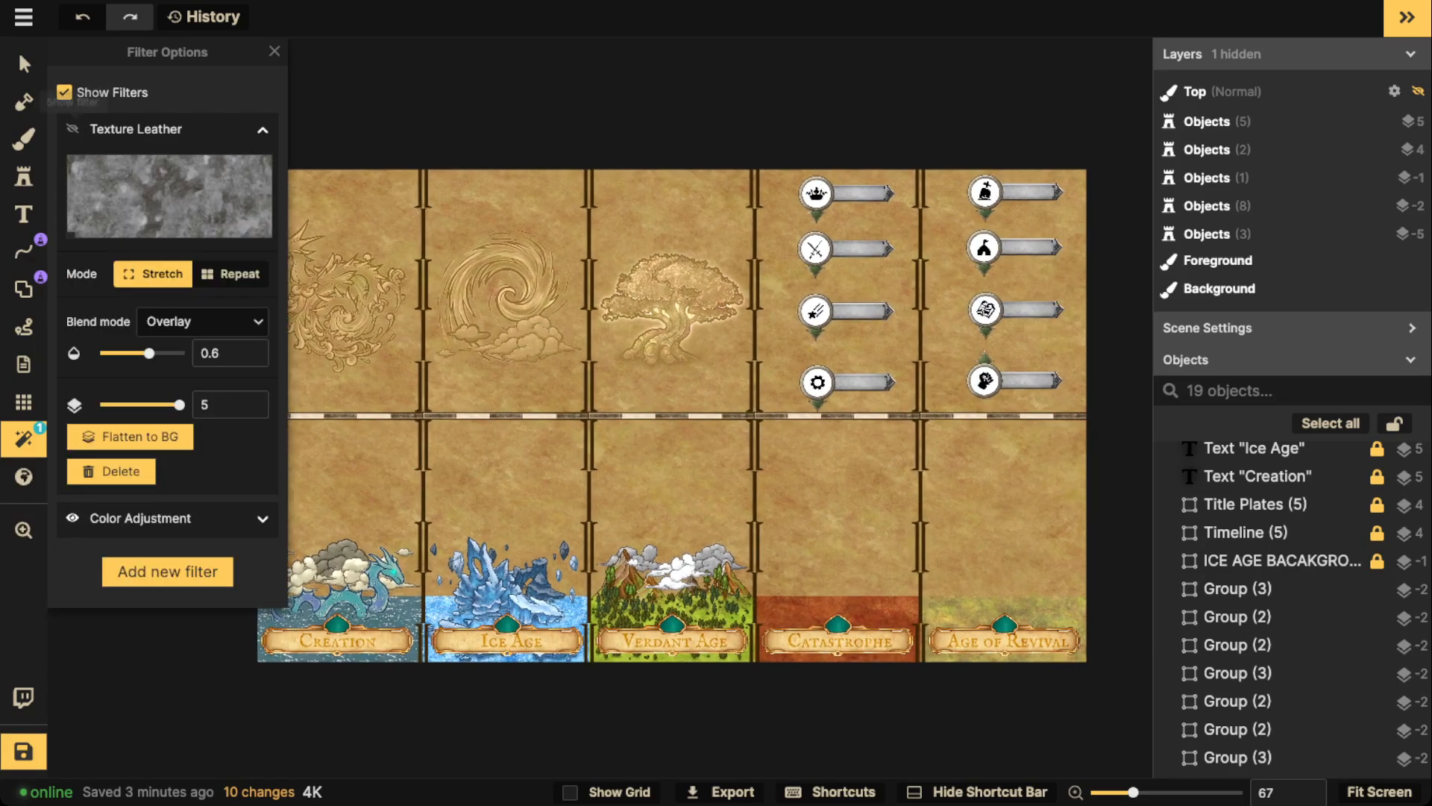
left_click(73, 128)
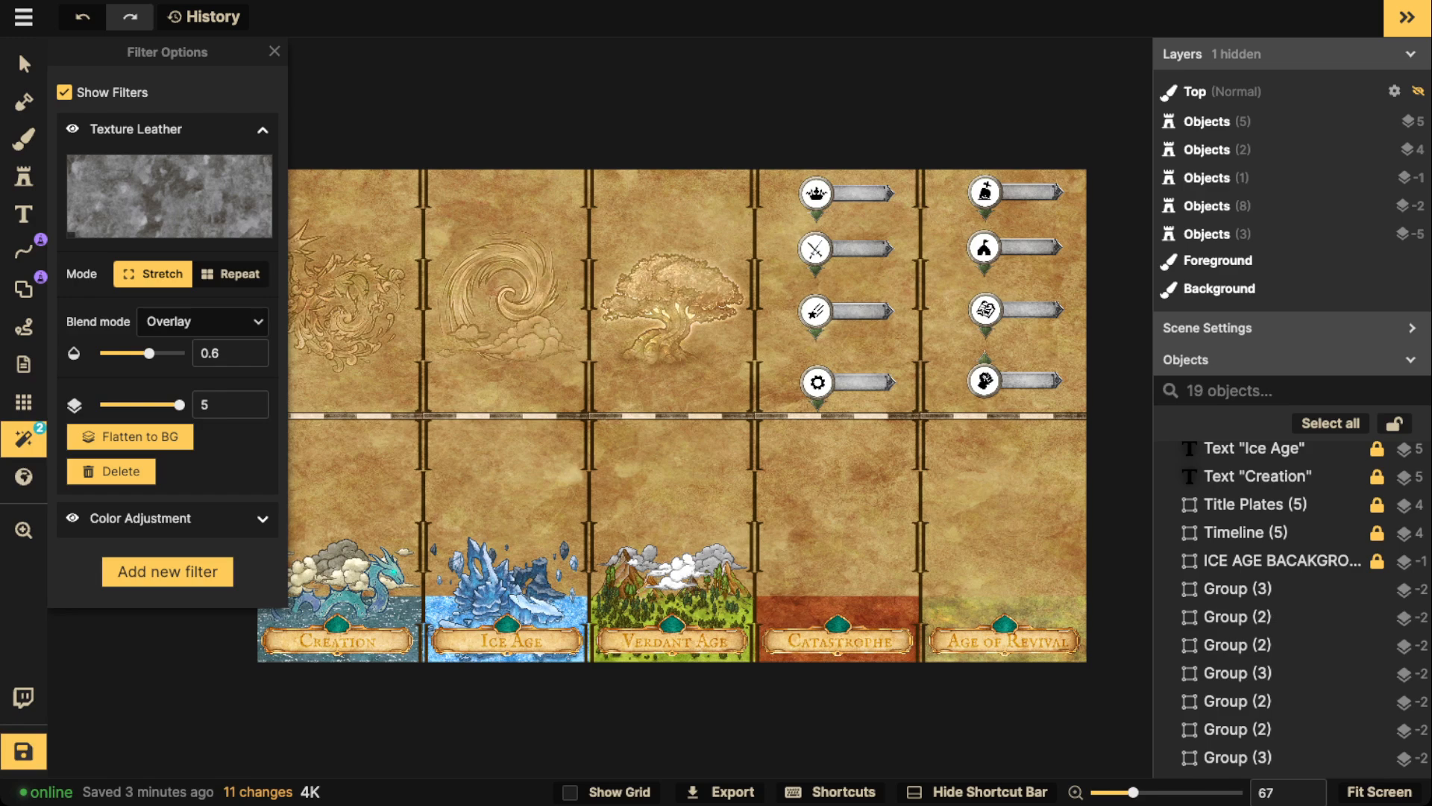
Return to the Select tool with the whole map in view and save the map.
key("s")
scroll(433, 90, "down", 1)
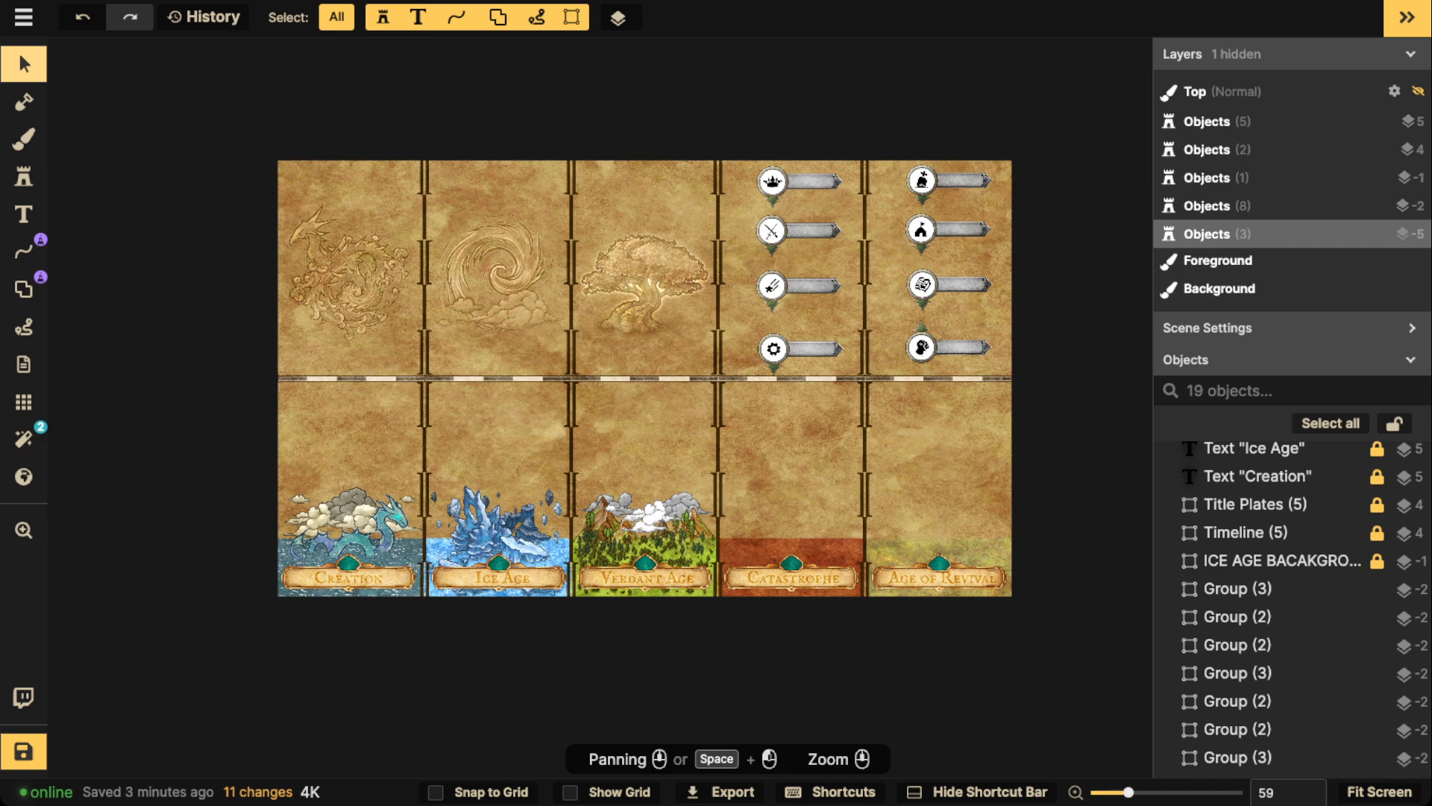
left_click(23, 751)
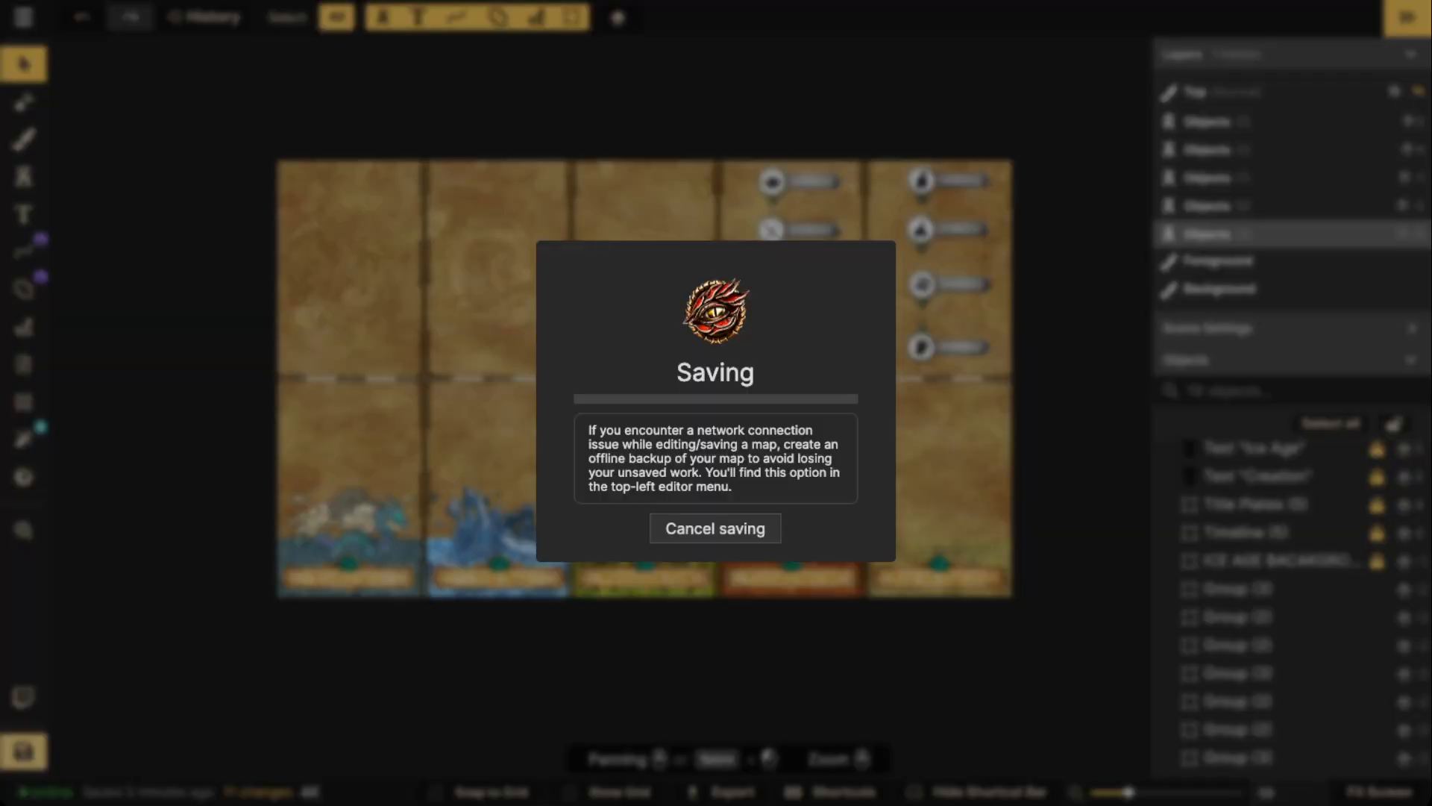